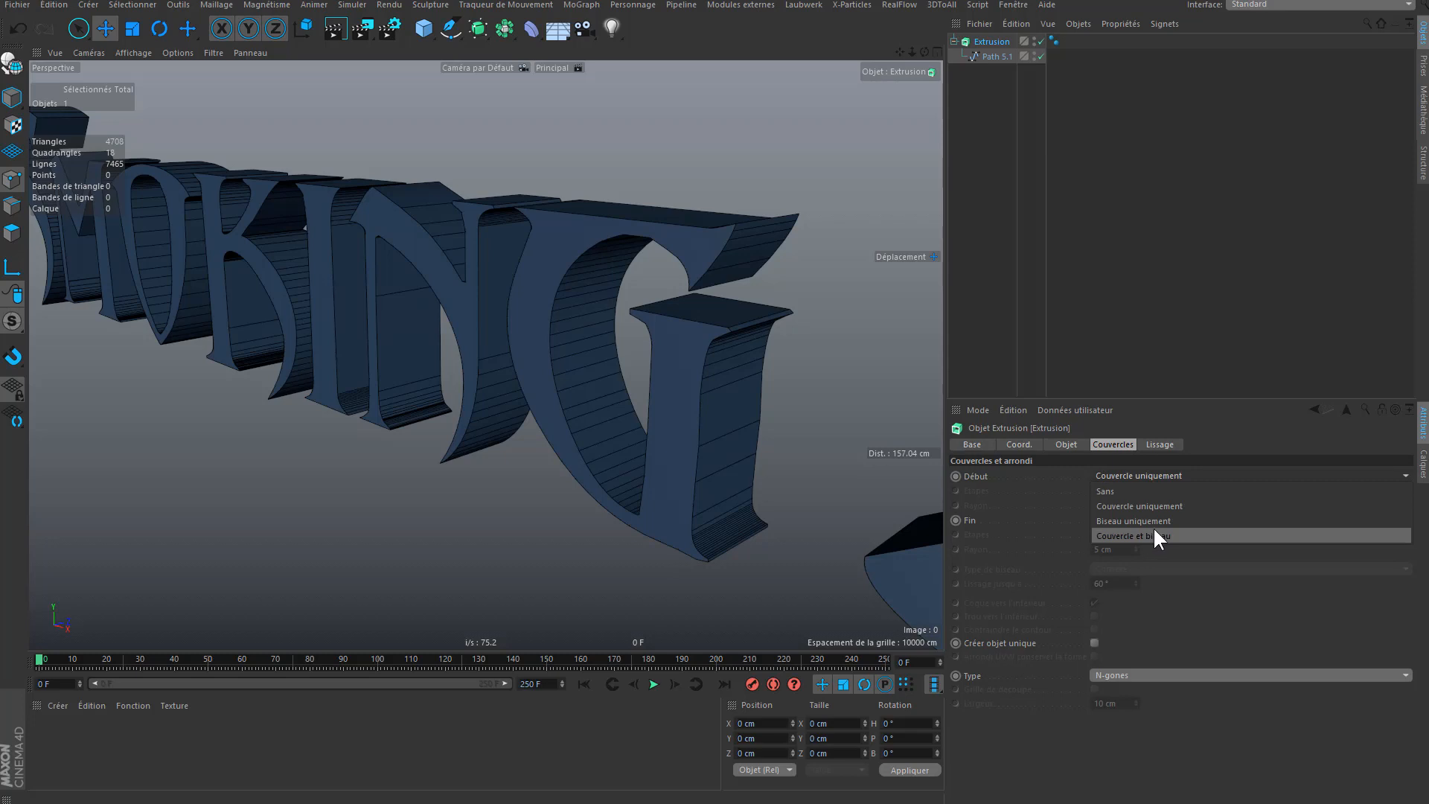
- Set the extrusion's start and end caps to Couvercle et biseau with a 1 cm radius on each
left_click(1168, 533)
left_click(1163, 519)
left_click(1160, 574)
left_click(1133, 552)
left_click(1133, 552)
left_click(1132, 553)
left_click(1136, 508)
left_click(1136, 508)
left_click(1136, 509)
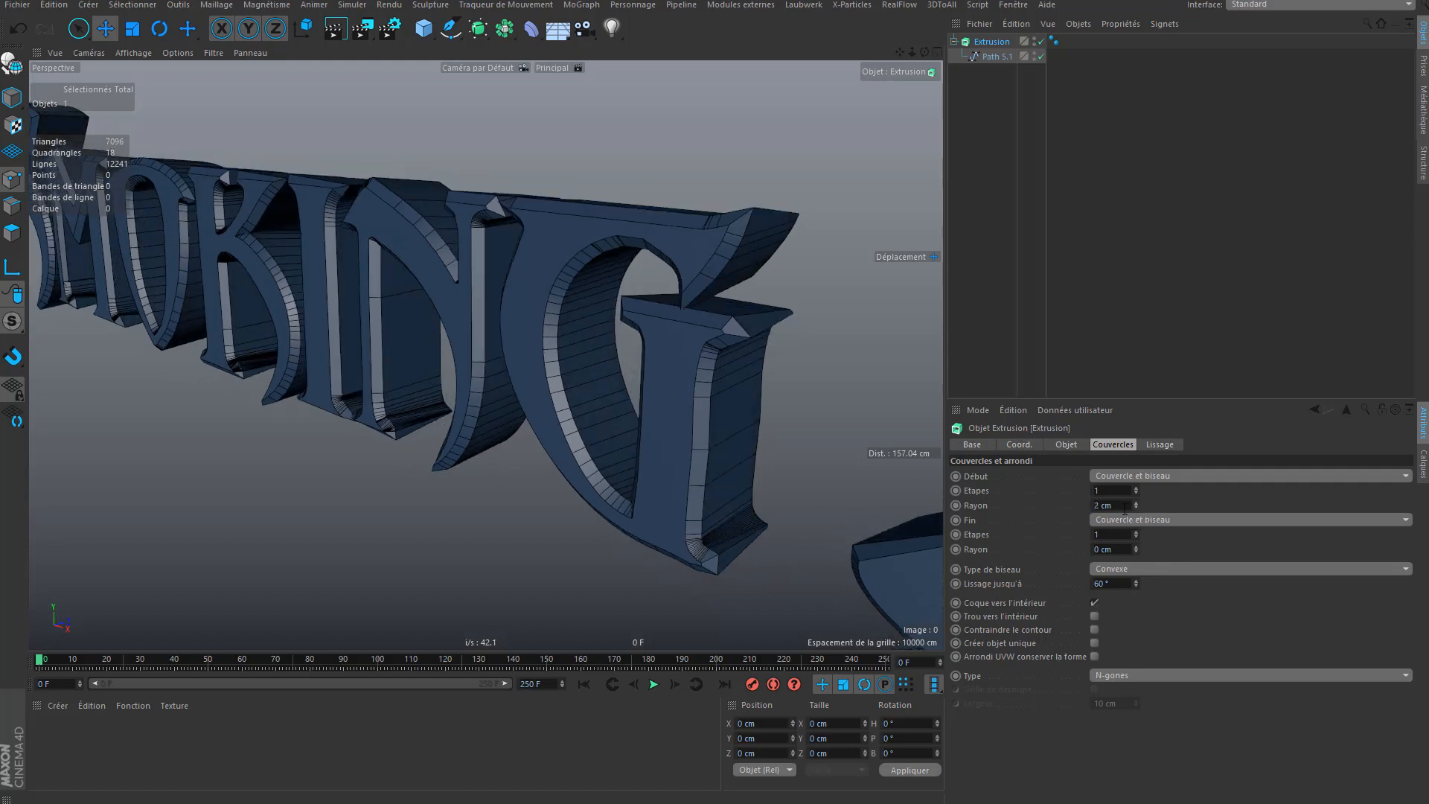
type("1")
key("Return")
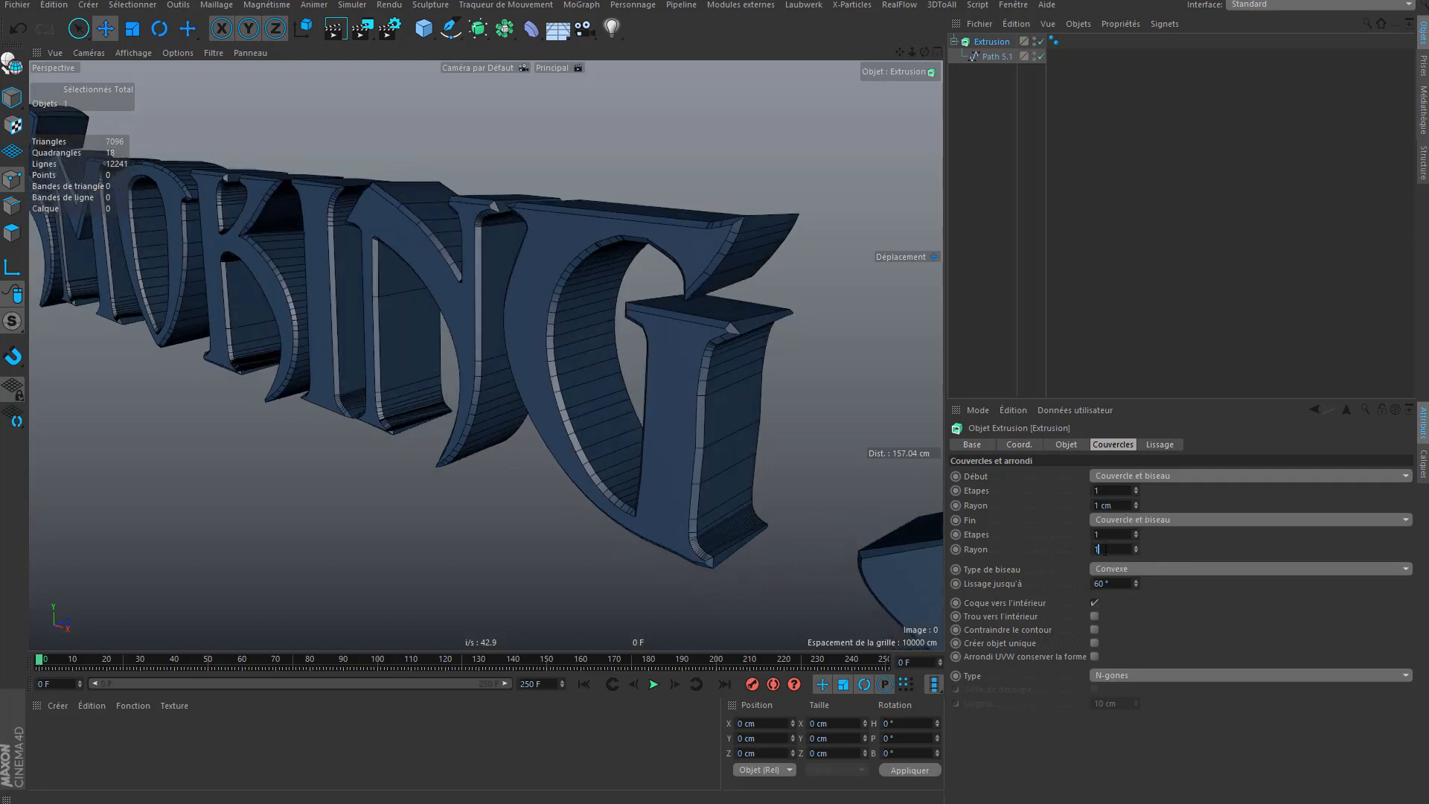
left_click(1136, 546)
- Try different bevel types on the extruded lettering's caps and select Demi-cercle
left_click_drag(658, 413, 704, 339, "alt")
left_click(1136, 568)
left_click(1133, 586)
left_click(1141, 572)
left_click(1137, 599)
left_click(1152, 571)
left_click(1122, 627)
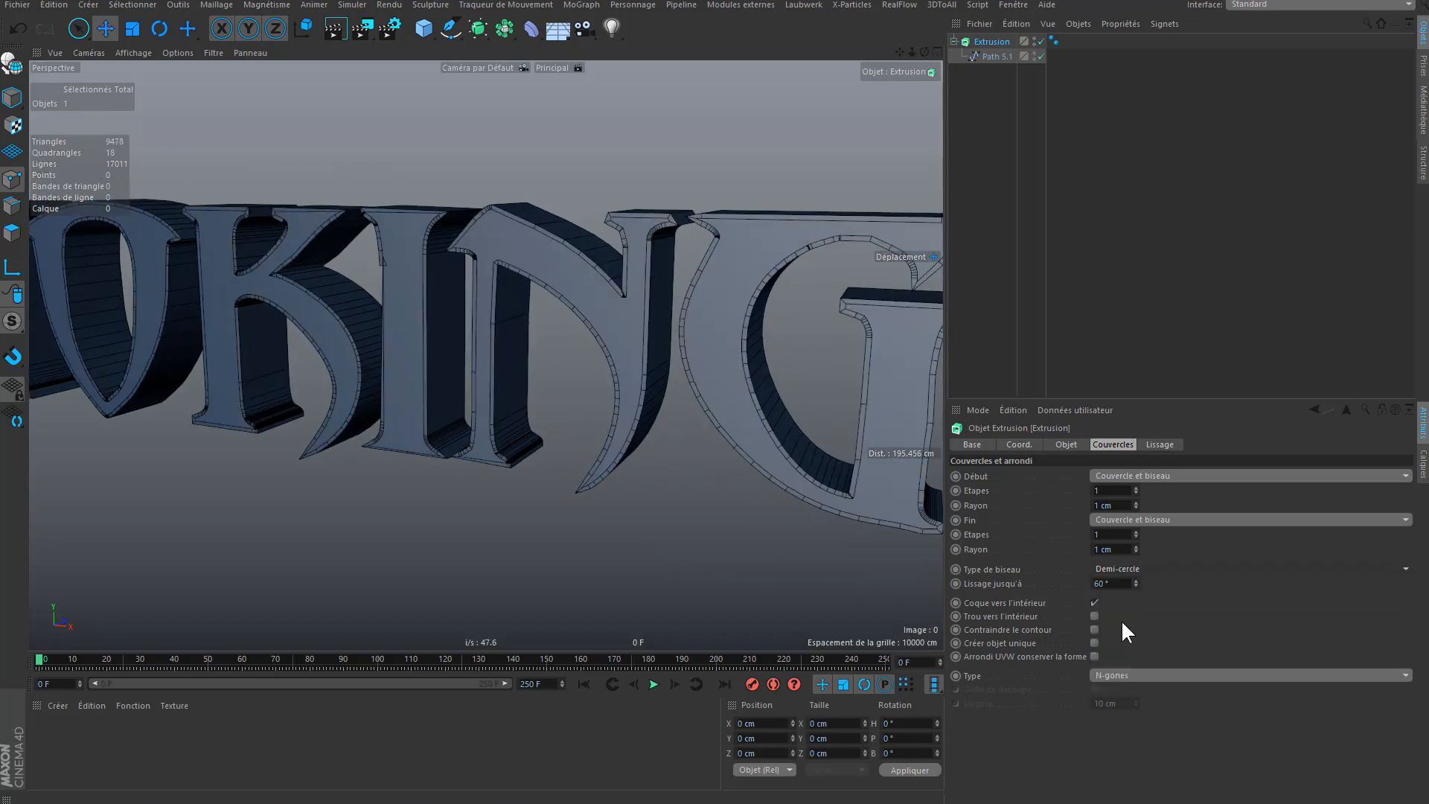
- Take the Path 5.1 spline out of the Extrusion object and delete the Extrusion
left_click_drag(736, 368, 565, 358, "alt")
left_click_drag(990, 56, 1004, 172)
left_click(996, 42)
left_click(994, 42)
key("Delete")
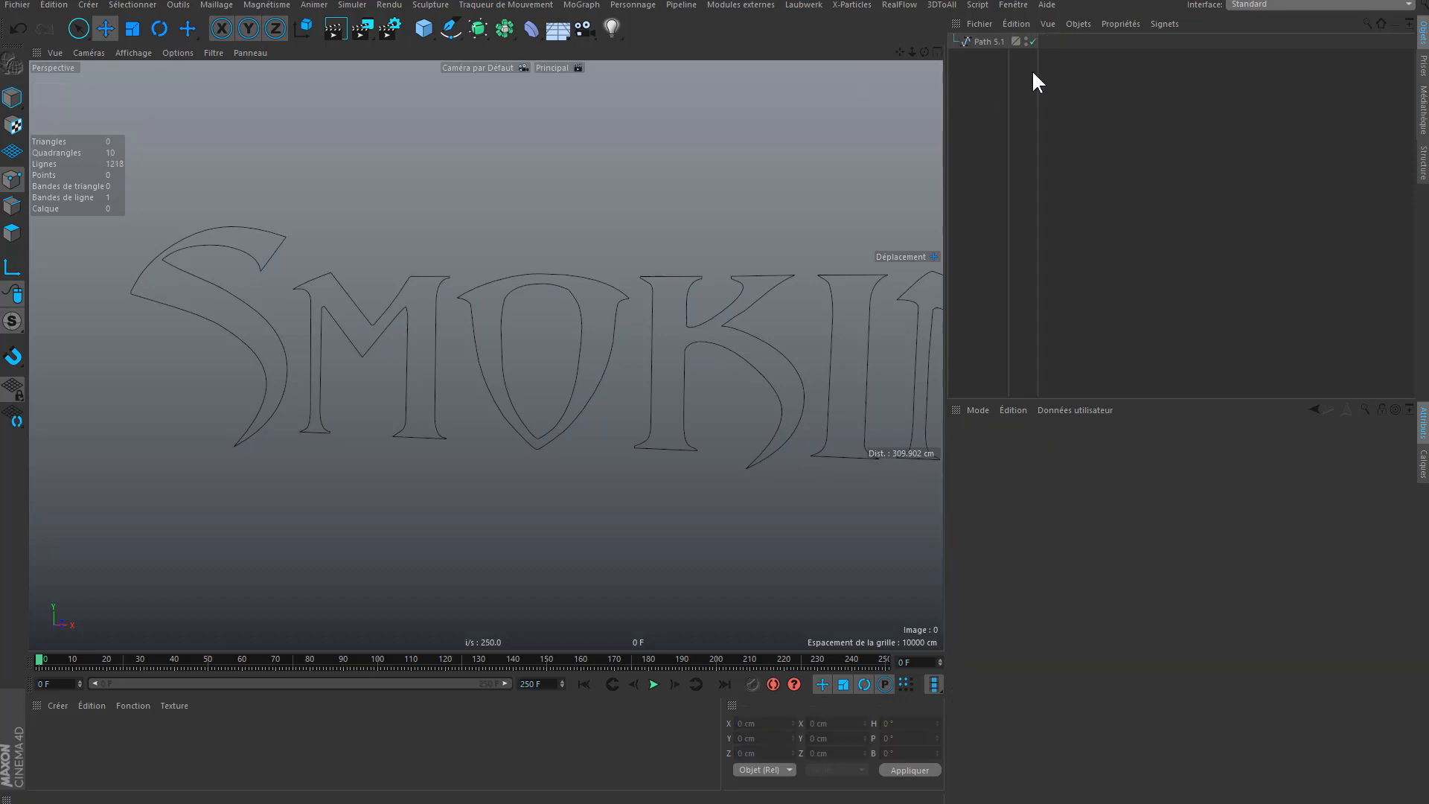
- Maximize the front view and select the Path 5.1 spline to display its points around the first letters
scroll(494, 280, "down", 1)
middle_click(520, 255)
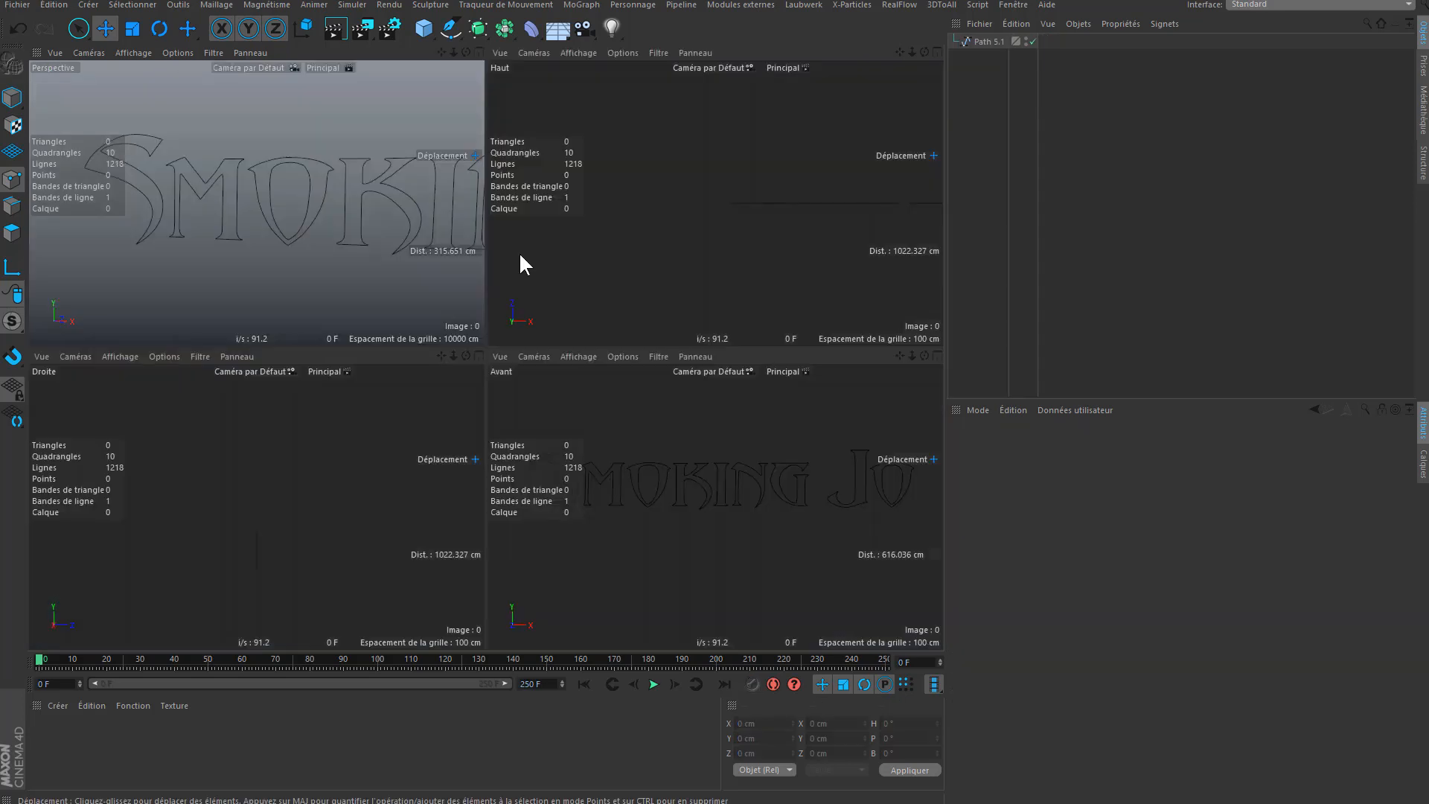
middle_click(660, 452)
scroll(600, 357, "up", 2)
scroll(335, 320, "up", 6)
middle_click_drag(603, 350, 677, 350, "alt")
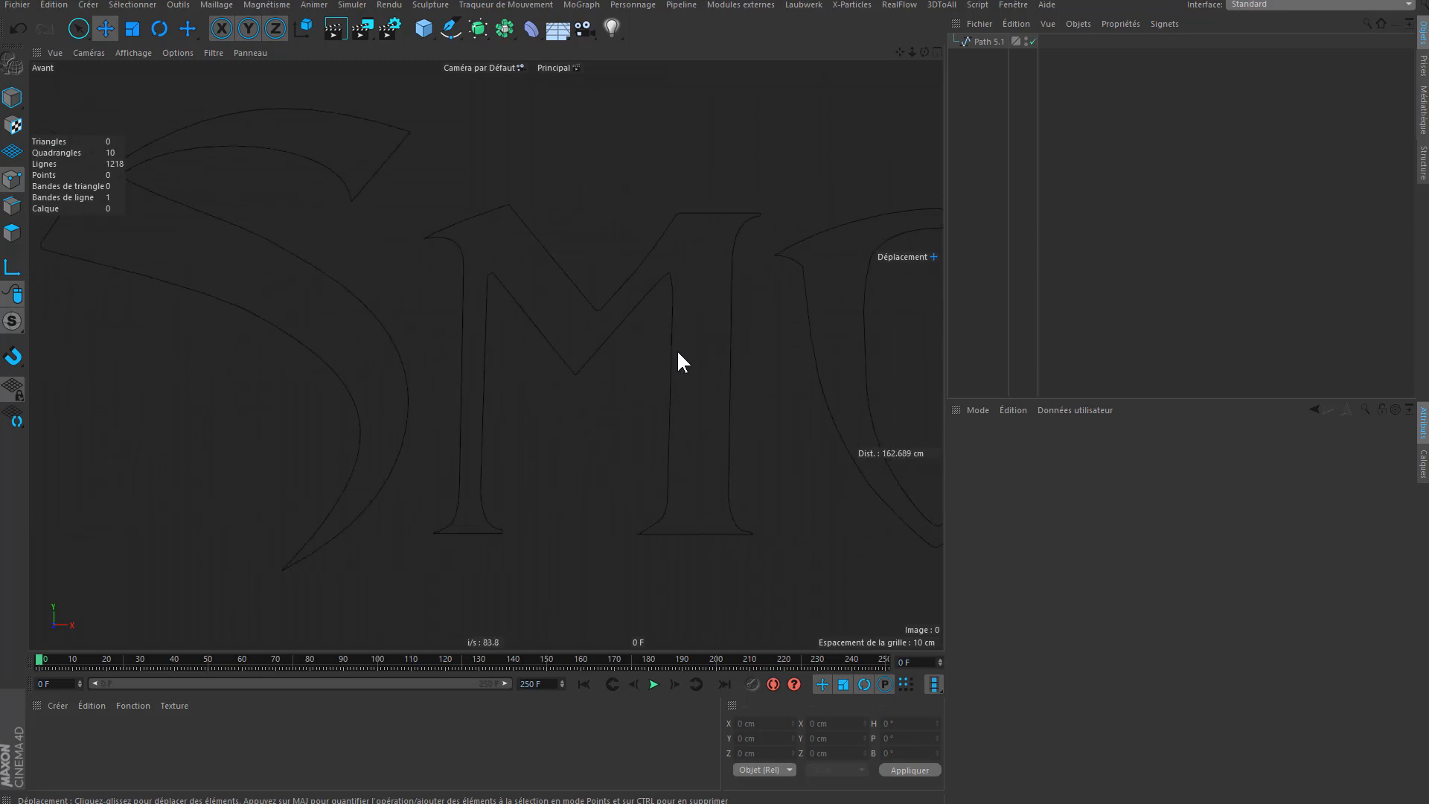
left_click(989, 42)
middle_click_drag(575, 299, 627, 314, "alt")
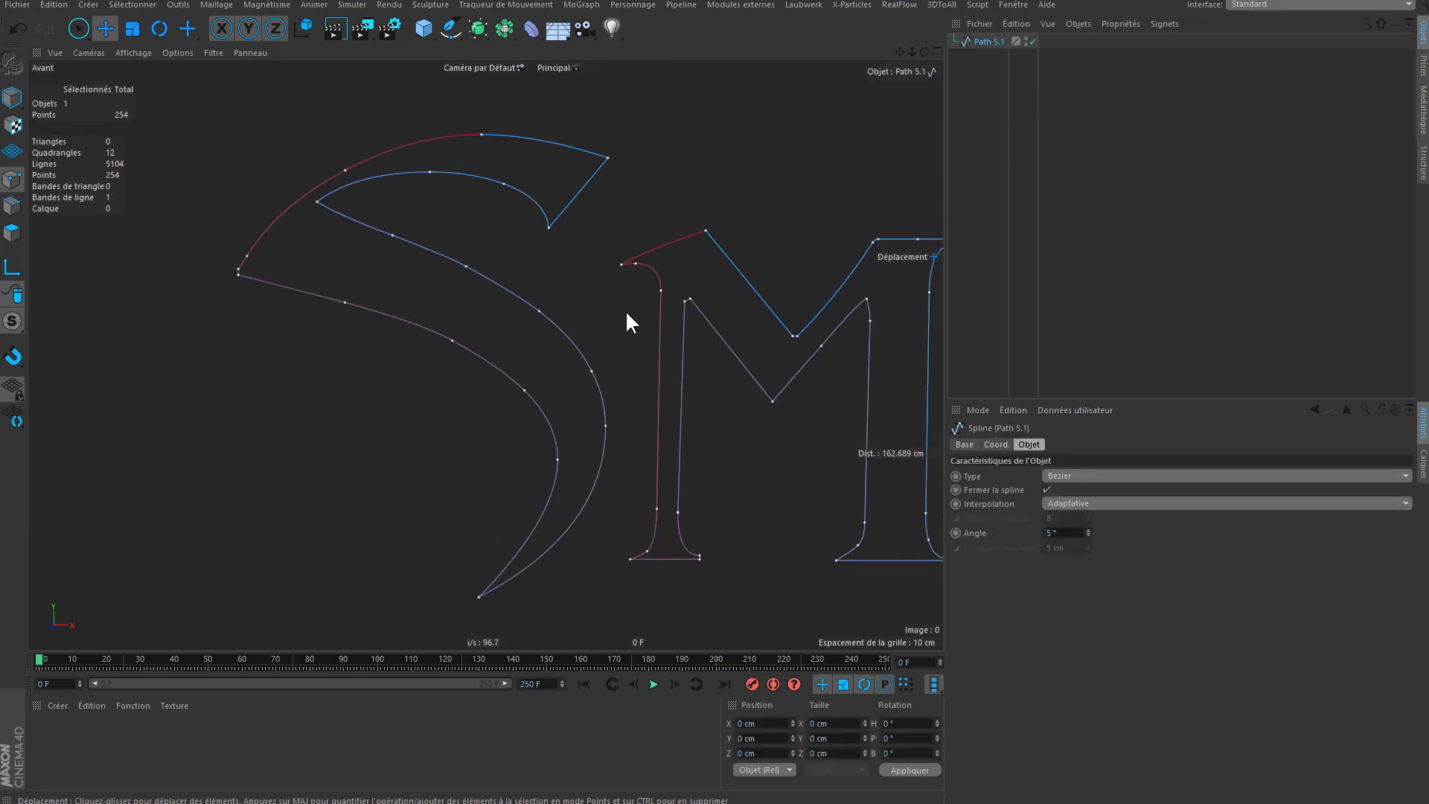
- Smooth the upper-right curve of the O's inner contour by adjusting its two shoulder points
middle_click_drag(724, 374, 546, 382, "alt")
middle_click_drag(727, 399, 696, 357, "alt")
middle_click_drag(600, 380, 734, 324, "alt")
middle_click_drag(588, 358, 435, 413, "alt")
scroll(516, 233, "up", 2)
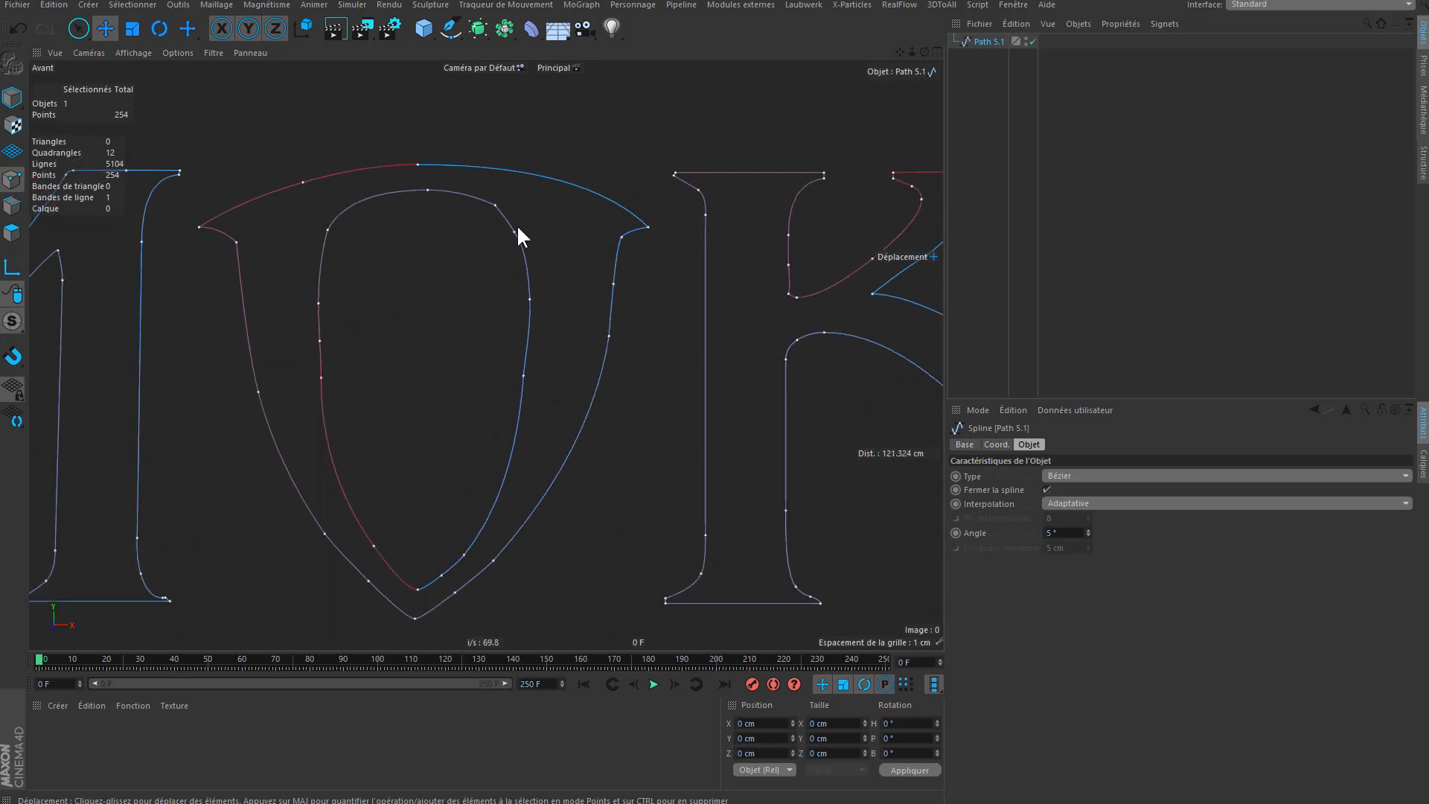
scroll(521, 245, "up", 2)
scroll(693, 275, "up", 5)
left_click(585, 190, "ctrl")
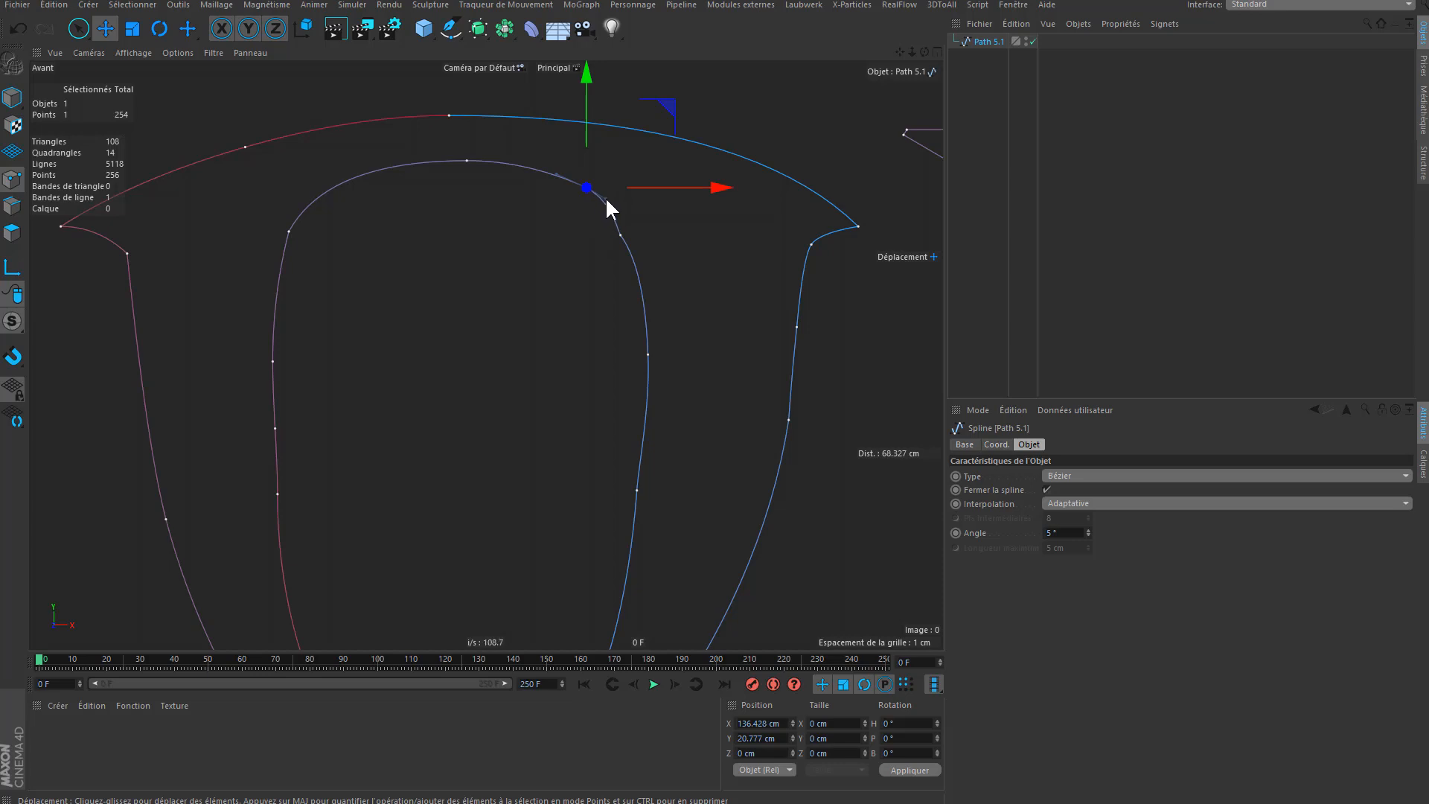
left_click_drag(606, 198, 605, 208)
key("ctrl+z")
left_click(621, 236)
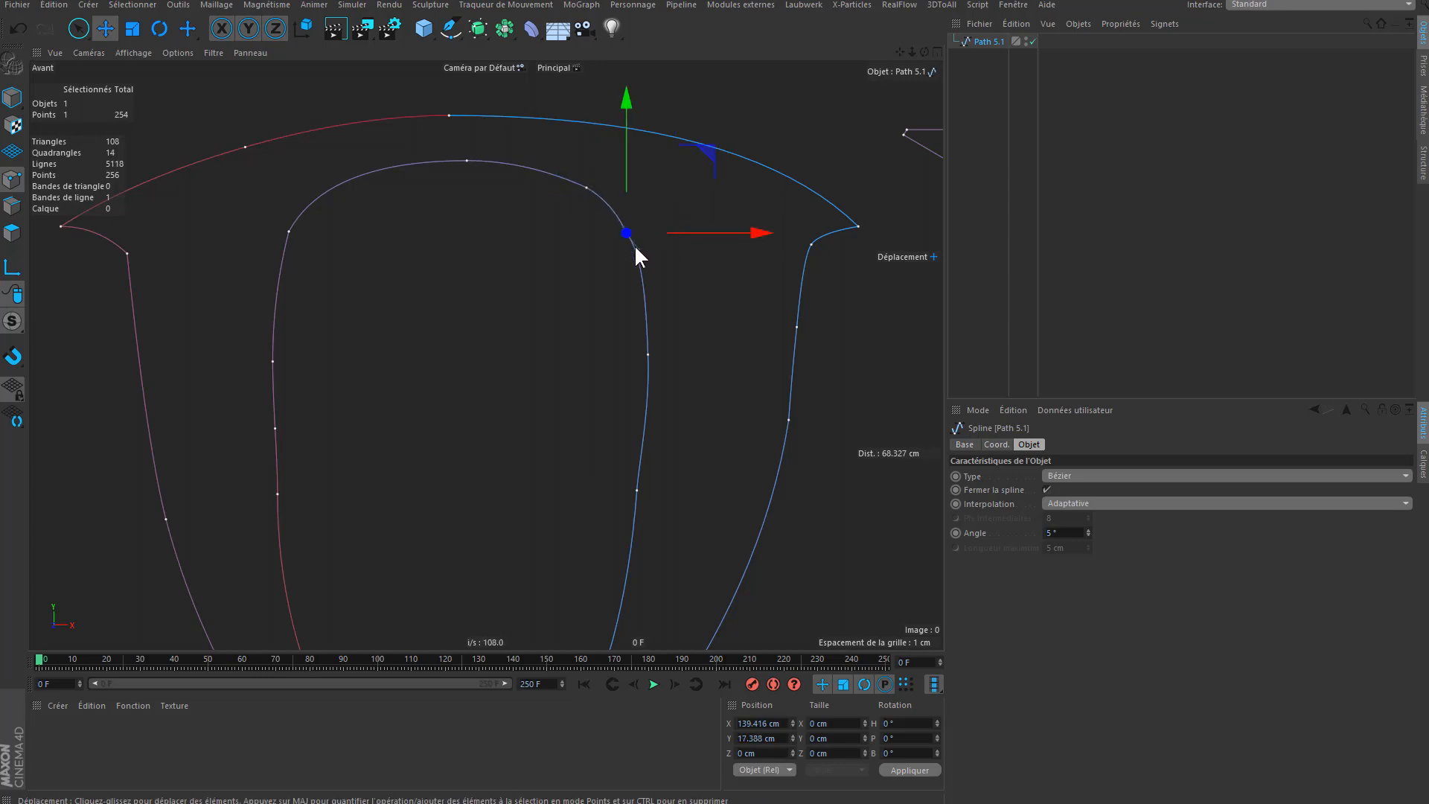
left_click(655, 268)
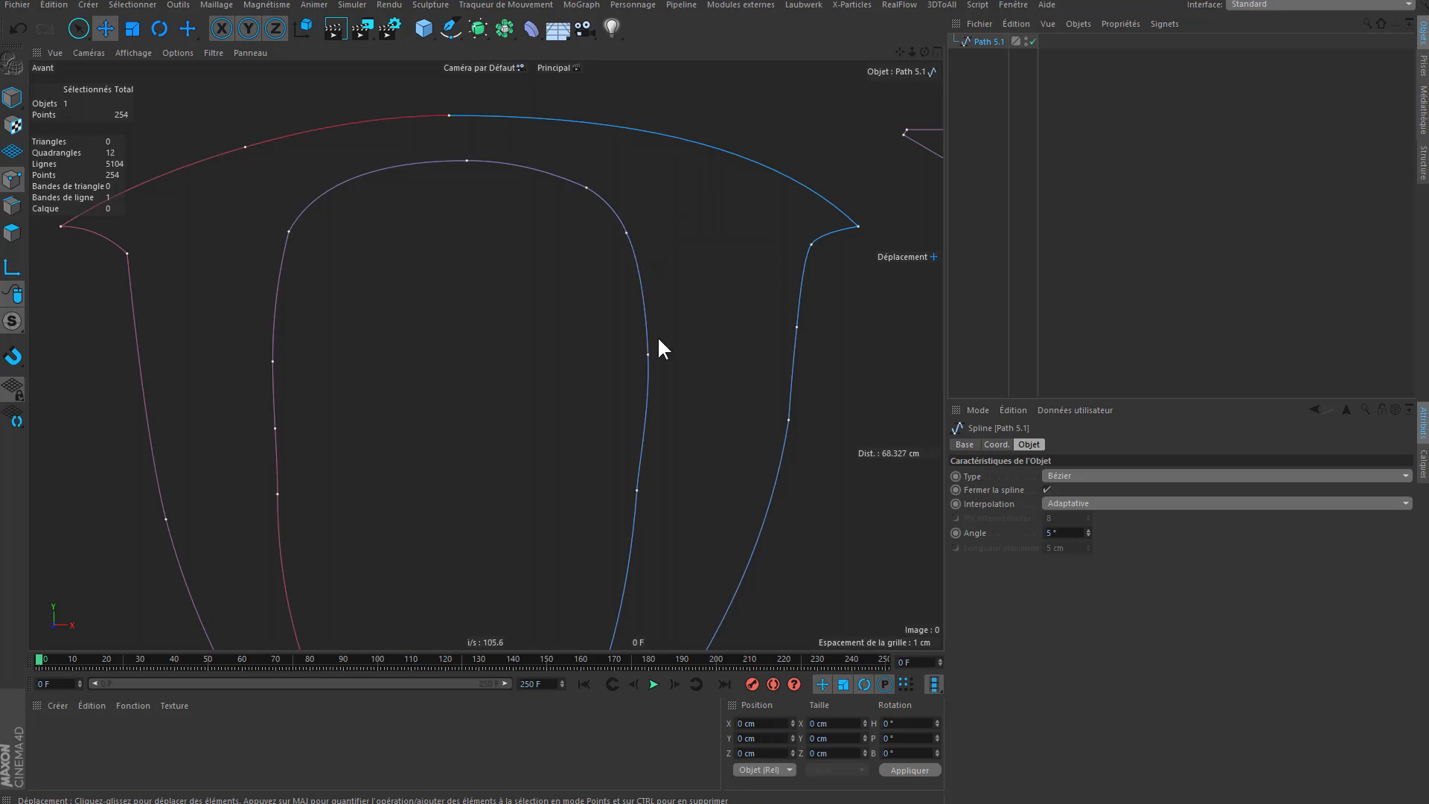
- Even out the right side of the O's inner contour by nudging its middle point slightly inward
left_click(647, 354)
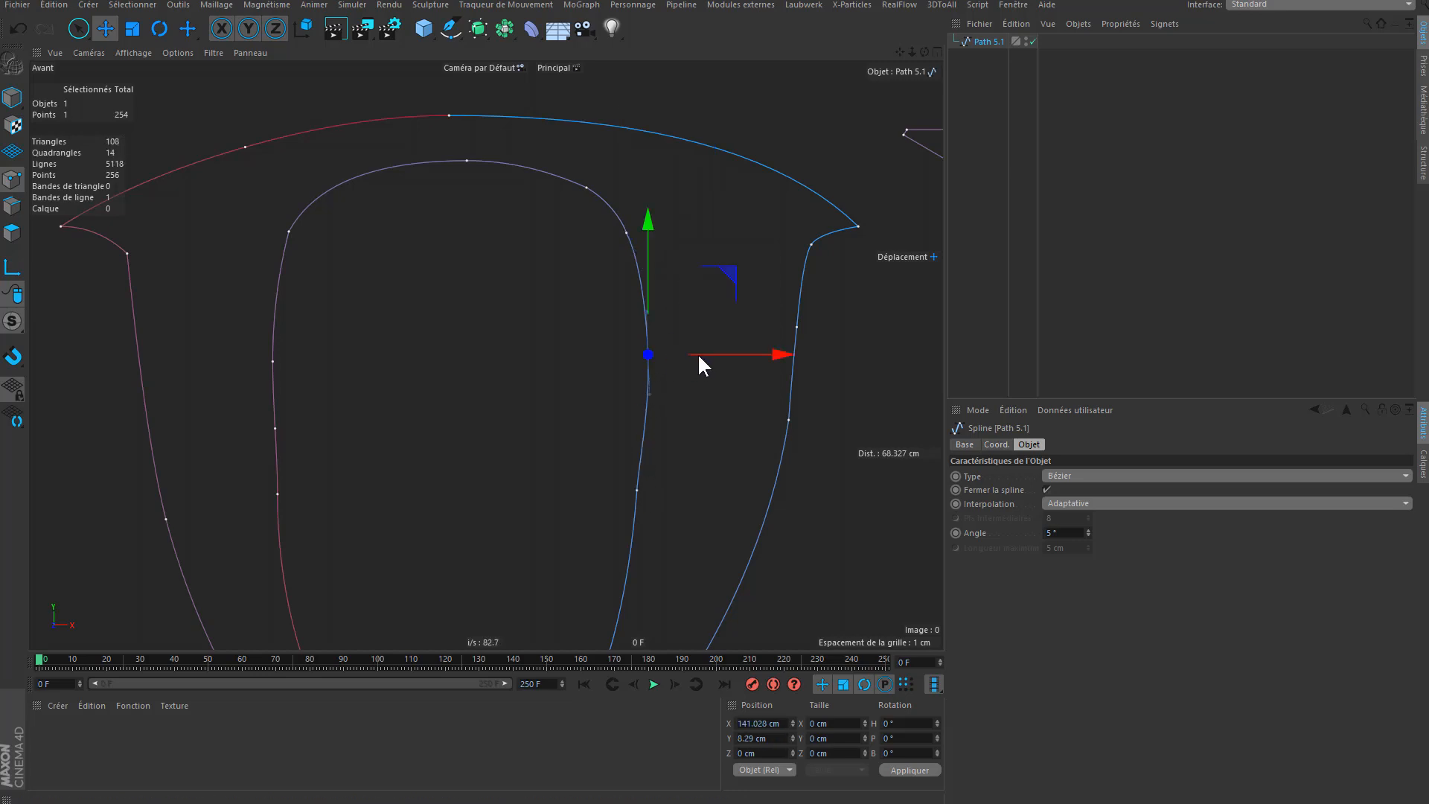
middle_click_drag(677, 472, 694, 330, "alt")
left_click(673, 332)
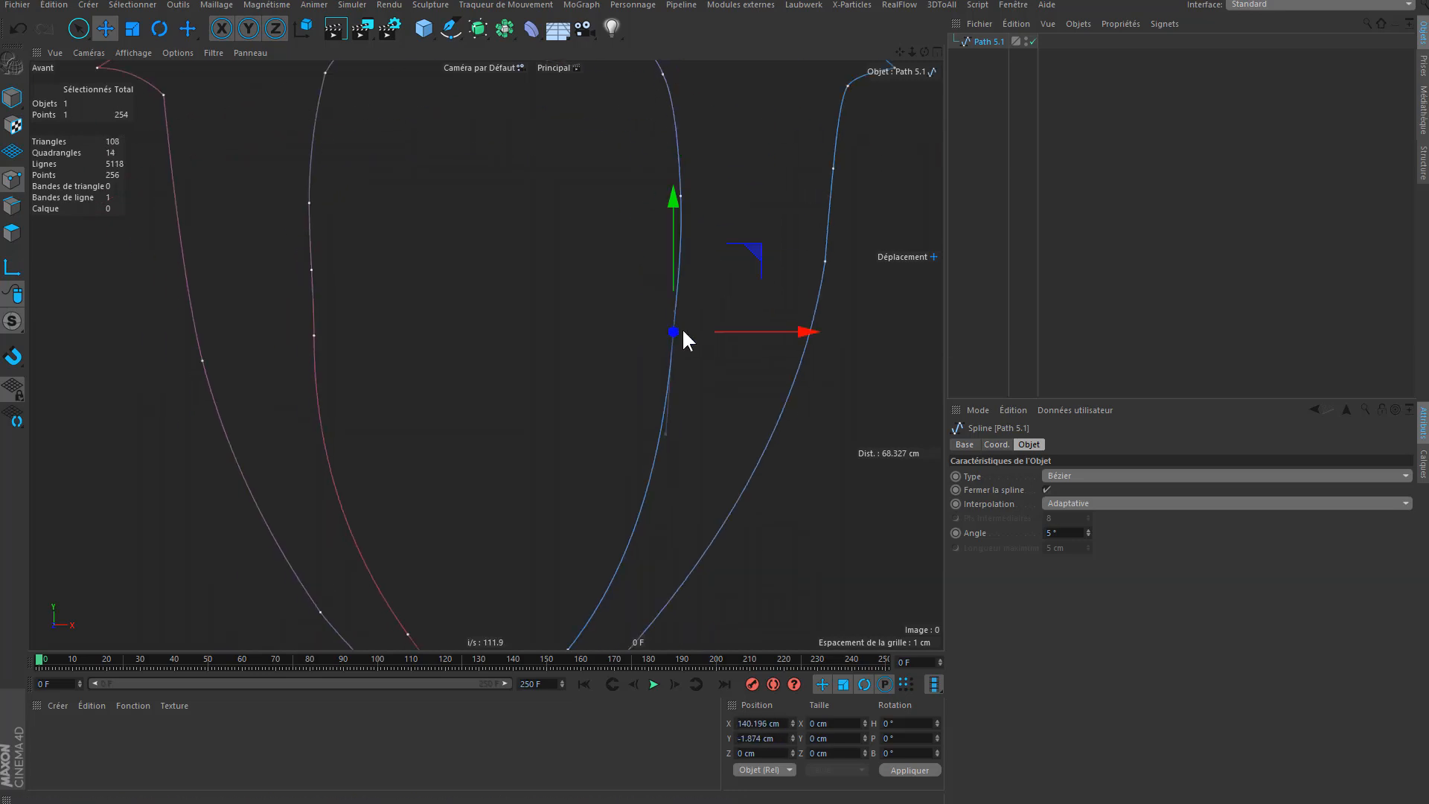
left_click(713, 369)
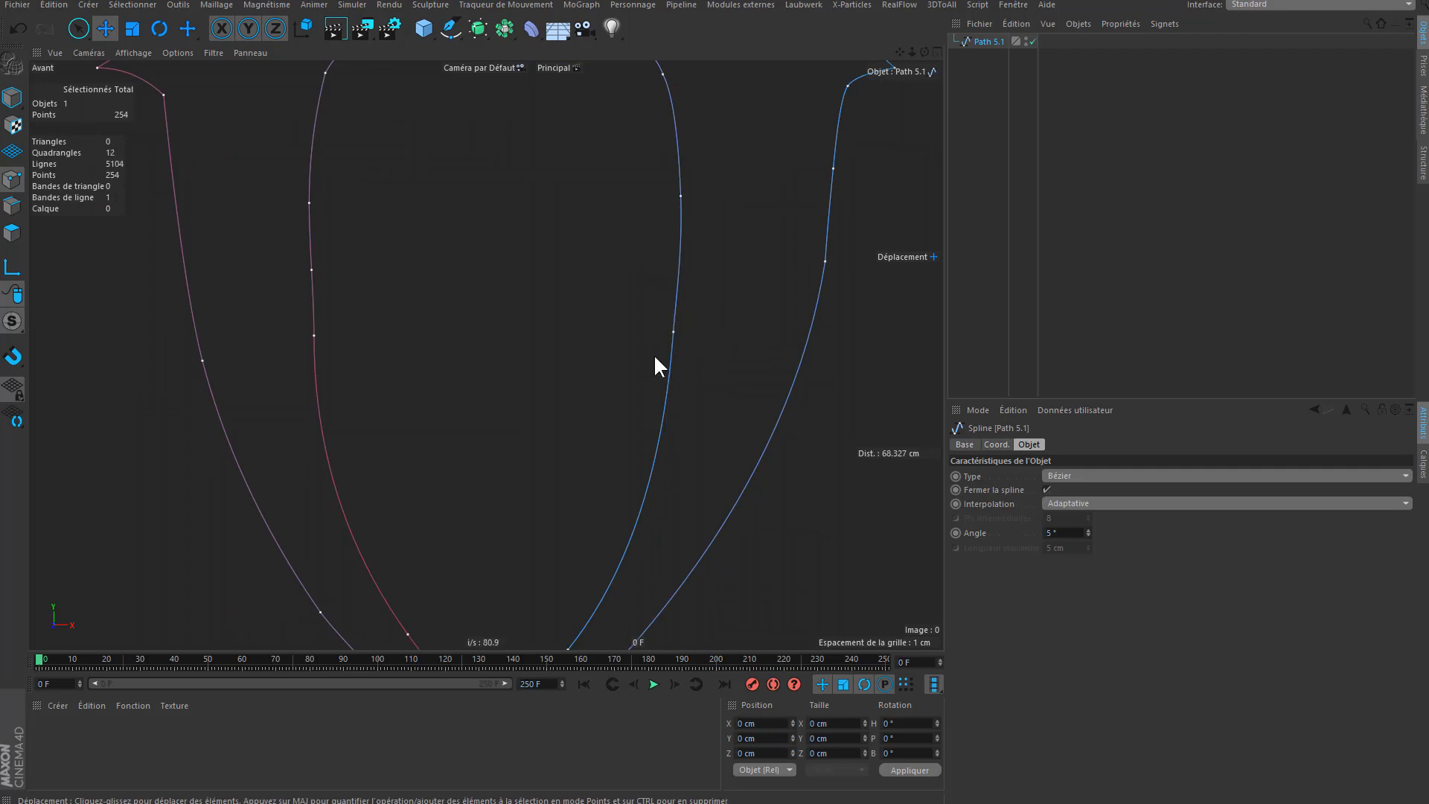
middle_click_drag(668, 387, 673, 335, "alt")
scroll(712, 338, "down", 5)
left_click(707, 299)
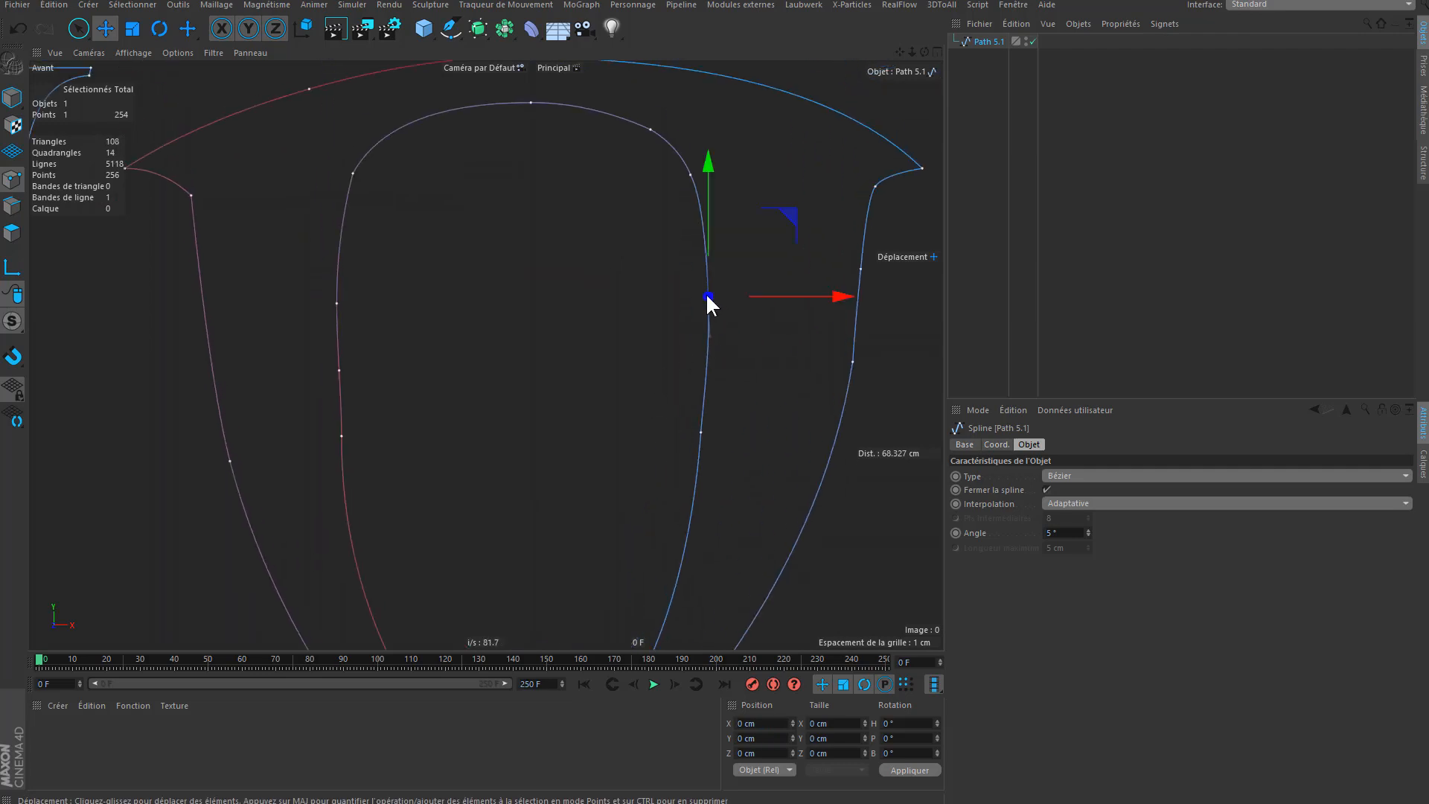
left_click_drag(786, 297, 787, 297)
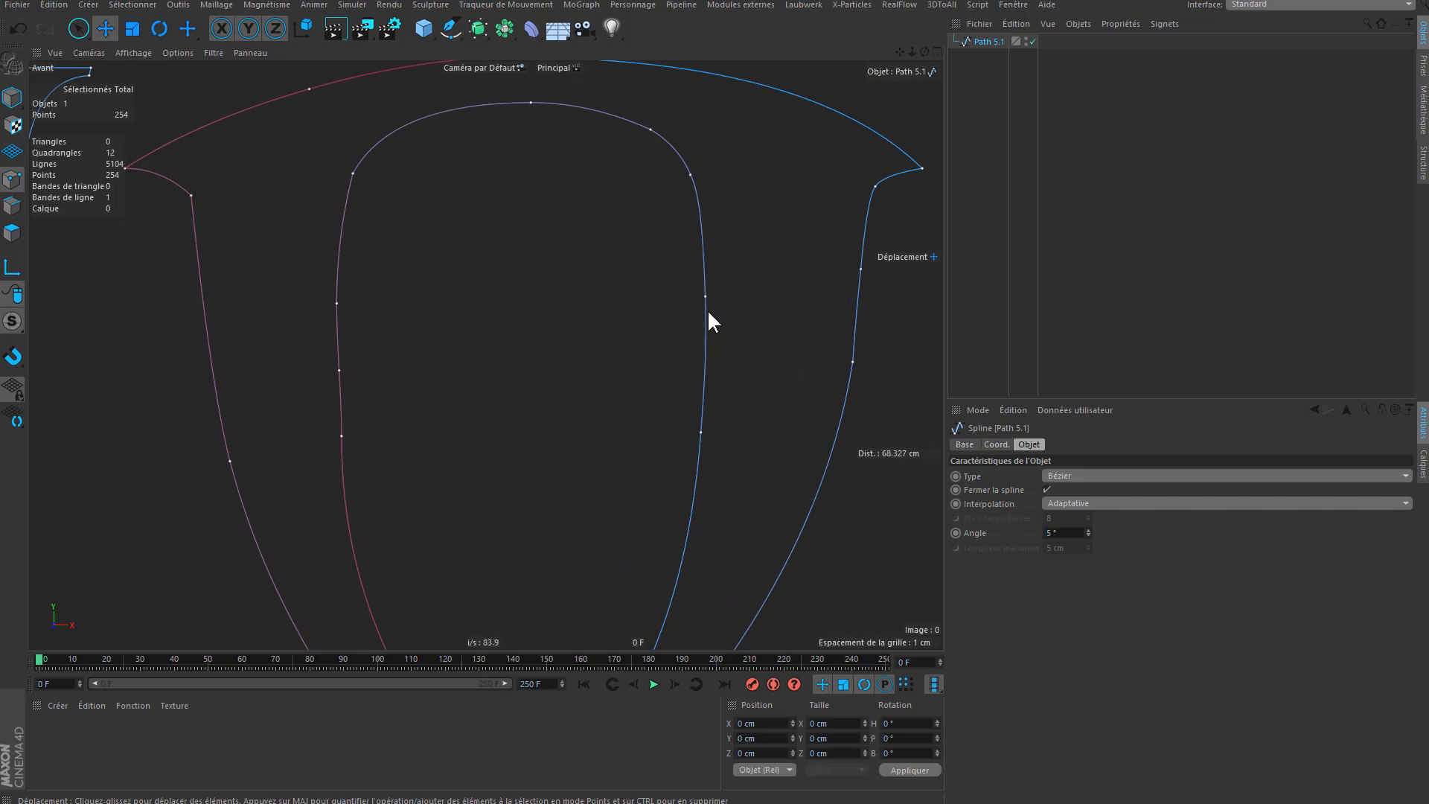
left_click_drag(706, 332, 706, 333)
key("ctrl+z")
- Delete the surplus point on the left side of the O's inner contour
middle_click_drag(483, 411, 600, 324, "alt")
left_click(457, 288)
left_click_drag(548, 287, 525, 285)
left_click(530, 313)
left_click(455, 286)
key("Delete")
- Delete the surplus point on the vertical edge of the K's upper inner contour
scroll(634, 360, "down", 5)
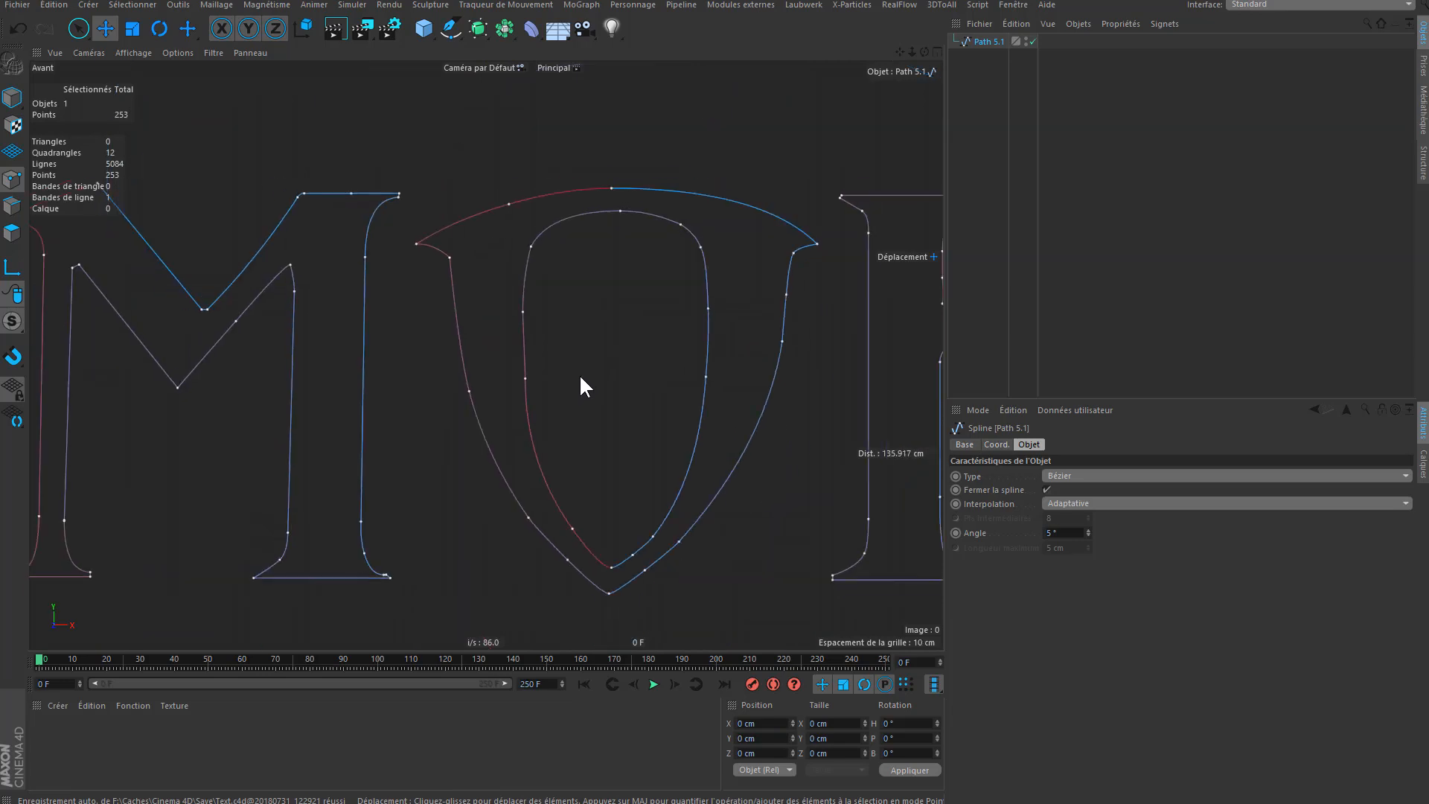
middle_click_drag(614, 347, 528, 349, "alt")
scroll(563, 242, "up", 5)
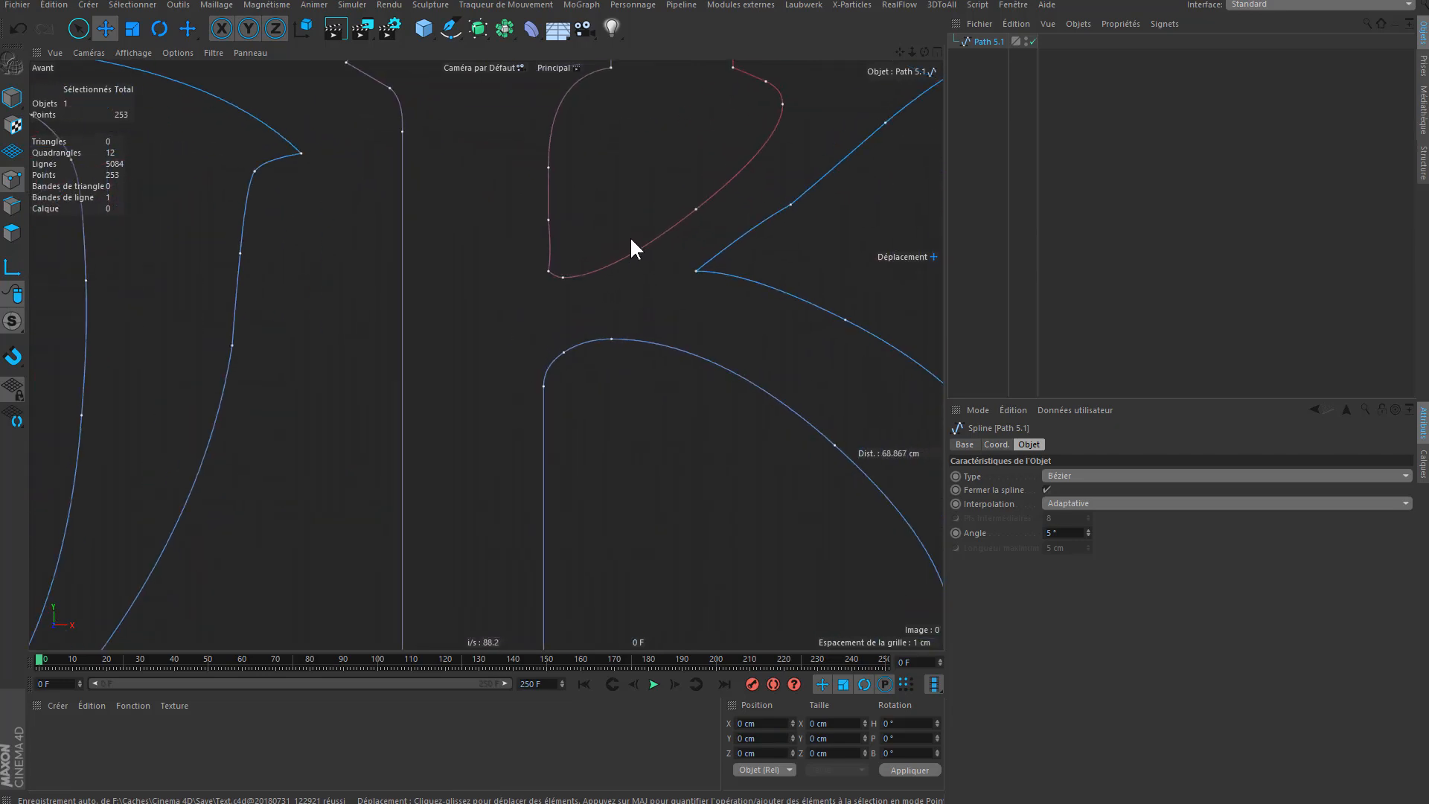
left_click(549, 220)
key("Delete")
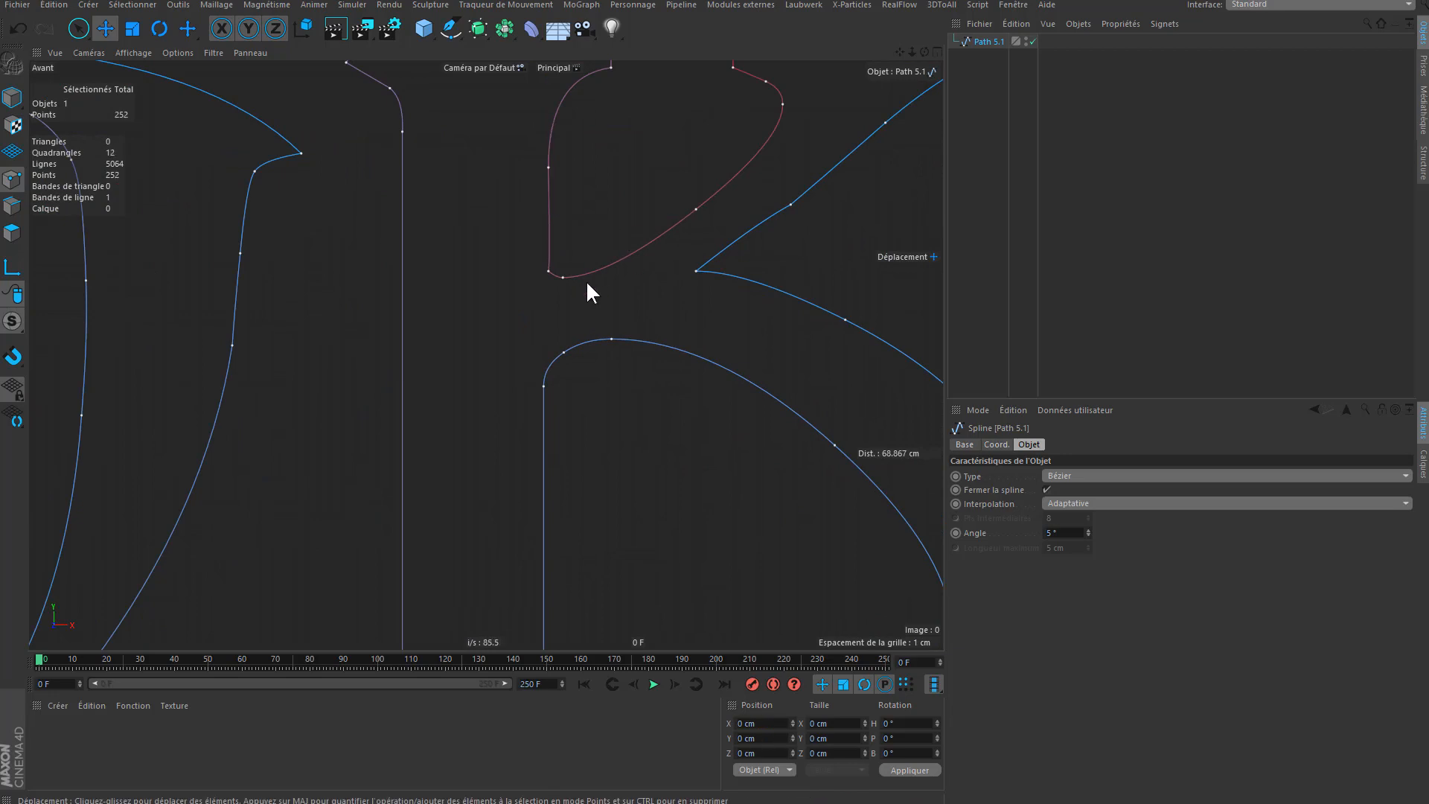
- Apply soft interpolation (Interpolation légère) to the two points at the top of the G's inner curve
middle_click_drag(767, 284, 649, 141, "alt")
middle_click_drag(672, 303, 596, 126, "alt")
scroll(609, 315, "down", 5)
middle_click_drag(557, 354, 283, 394, "alt")
middle_click_drag(679, 340, 297, 387, "alt")
scroll(689, 182, "up", 4)
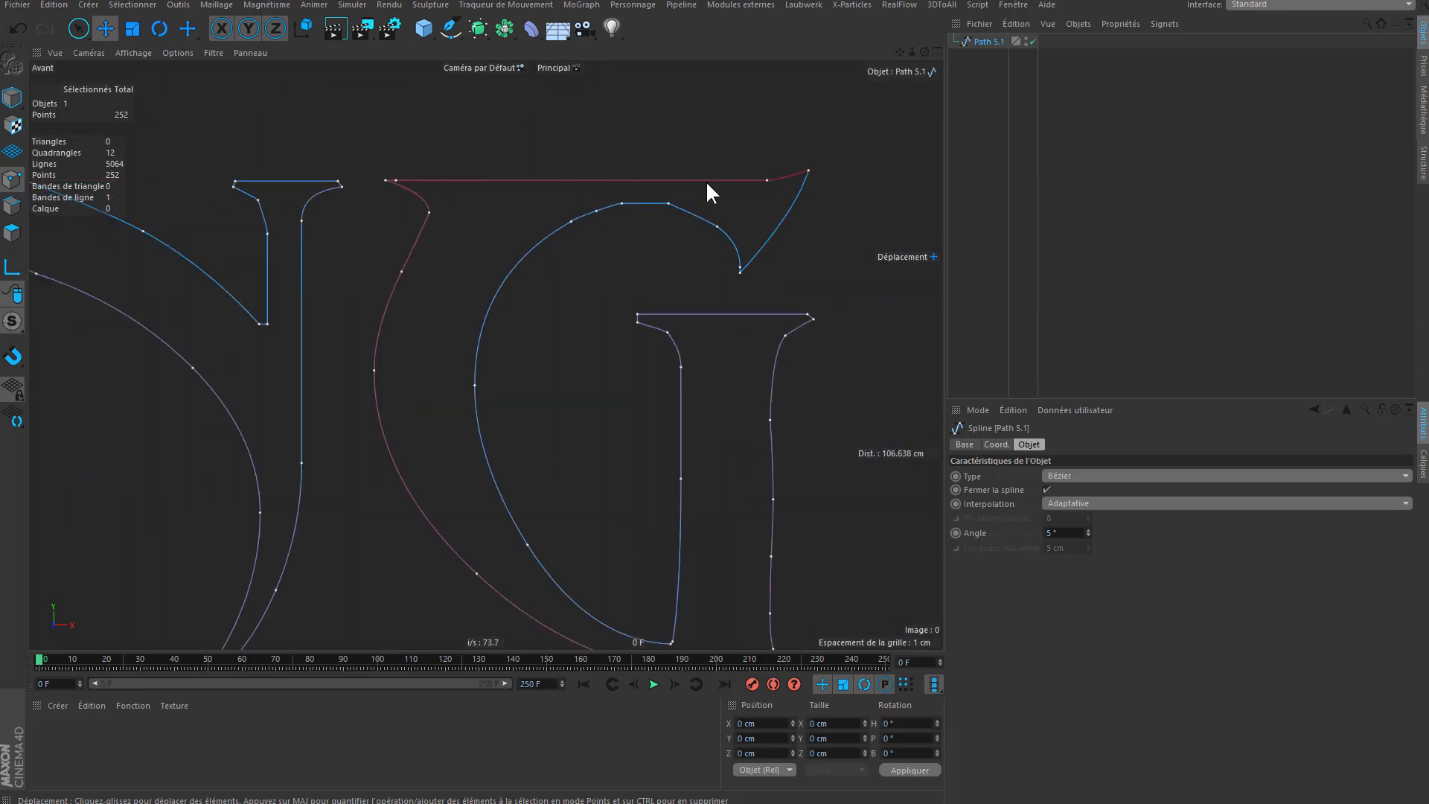
left_click(609, 214)
left_click(688, 259)
key("space")
left_click_drag(678, 217, 610, 212)
right_click(667, 240)
left_click(710, 305)
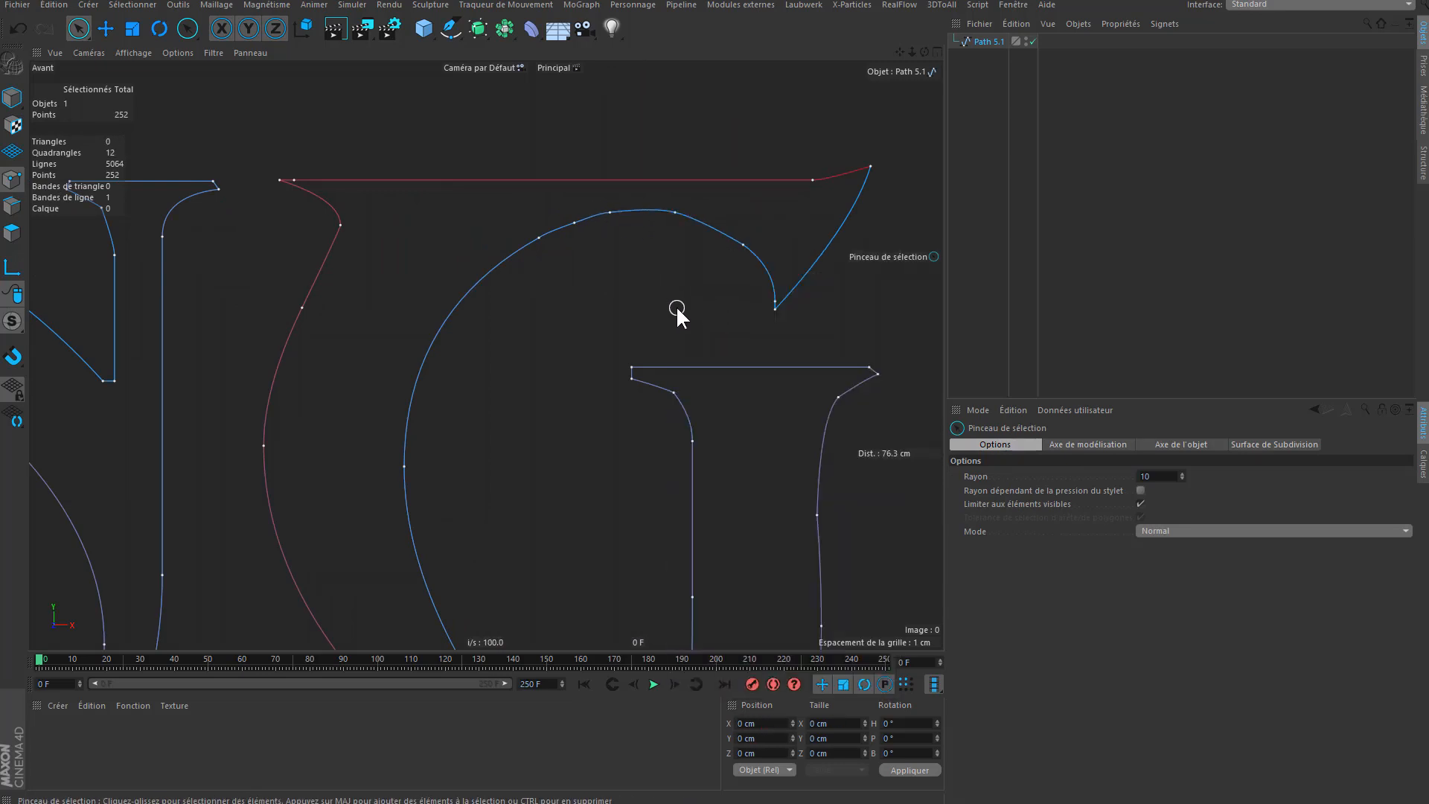
- Delete the surplus points on the G's upper inner curve and on the right edge of its stem
left_click(574, 222)
key("Delete")
middle_click_drag(637, 301, 651, 210, "alt")
middle_click_drag(737, 323, 613, 236, "alt")
left_click(707, 445)
key("Delete")
- Apply soft interpolation (Interpolation légère) to the point at the bottom right of the G's outline
middle_click_drag(683, 439, 650, 236, "alt")
scroll(685, 477, "down", 1)
left_click(685, 492)
right_click(776, 465)
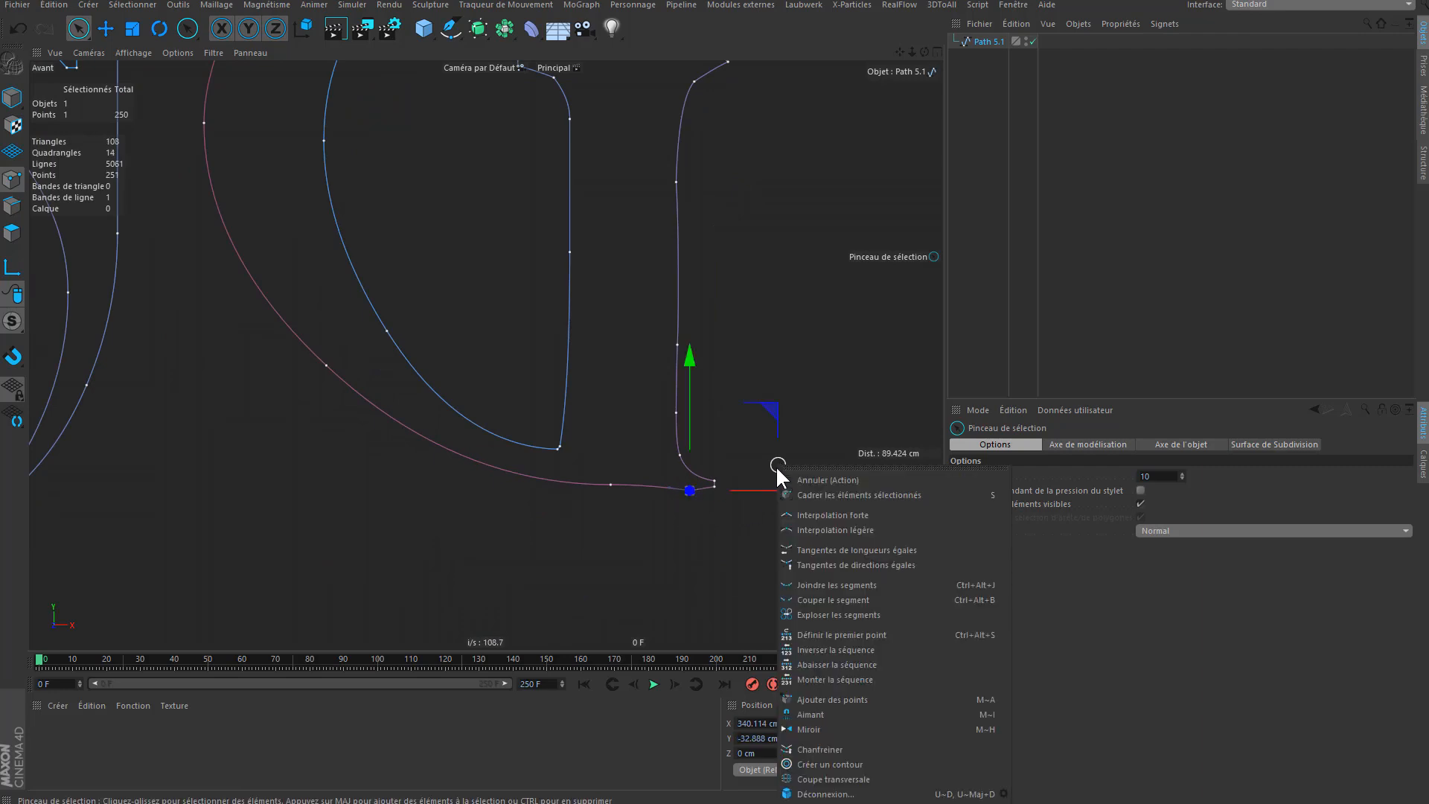
left_click(805, 530)
- Delete the surplus point on the upper left edge of the J's stem
scroll(717, 271, "down", 6)
middle_click_drag(664, 323, 594, 394, "alt")
middle_click_drag(573, 325, 609, 331, "alt")
right_click_drag(617, 273, 673, 274, "alt")
left_click(629, 277)
key("Delete")
- Reshape the tangent of the point below the J's upper left serif to smooth its transition into the stem
left_click(626, 244)
scroll(655, 246, "up", 3)
left_click_drag(670, 251, 672, 251)
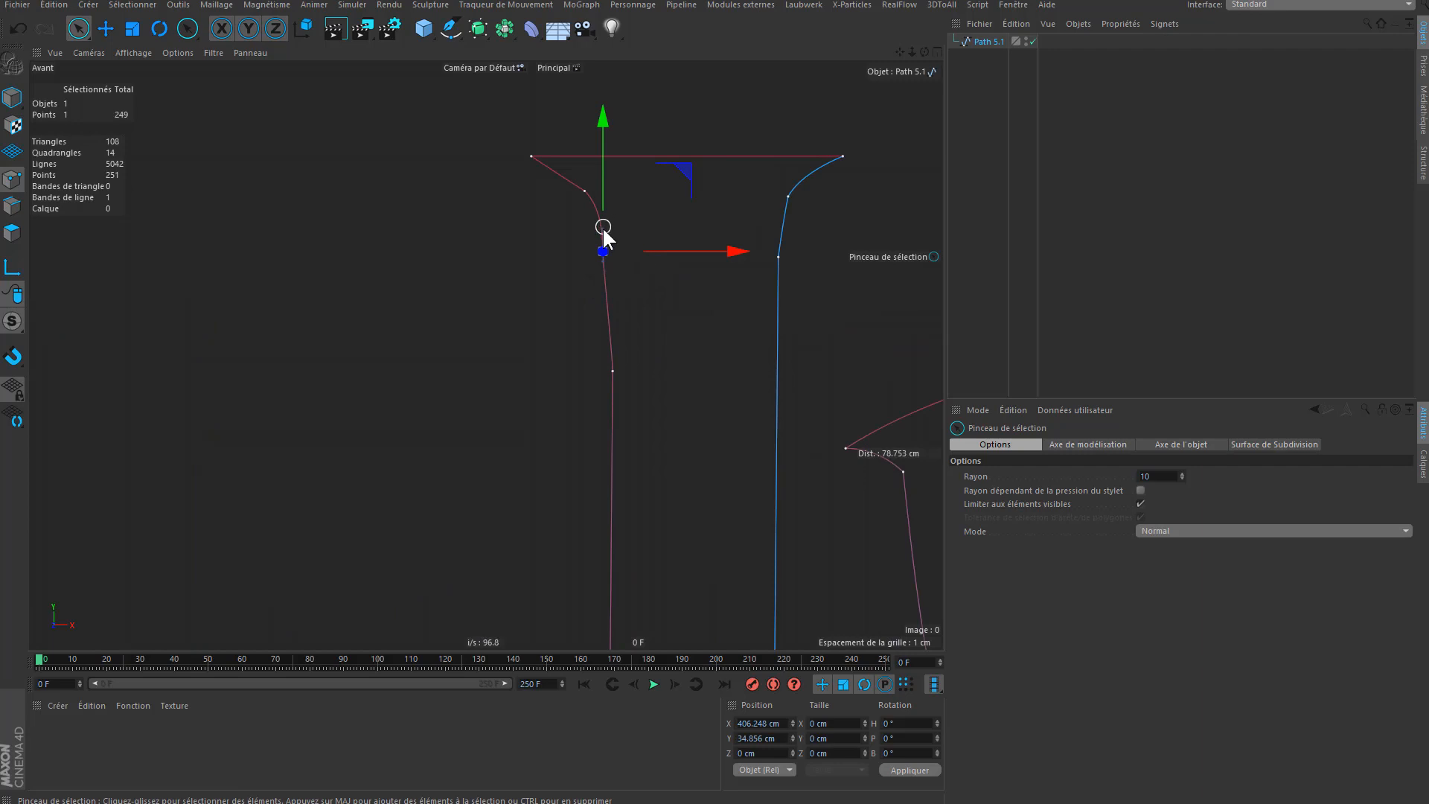
key("e")
left_click_drag(602, 228, 598, 229)
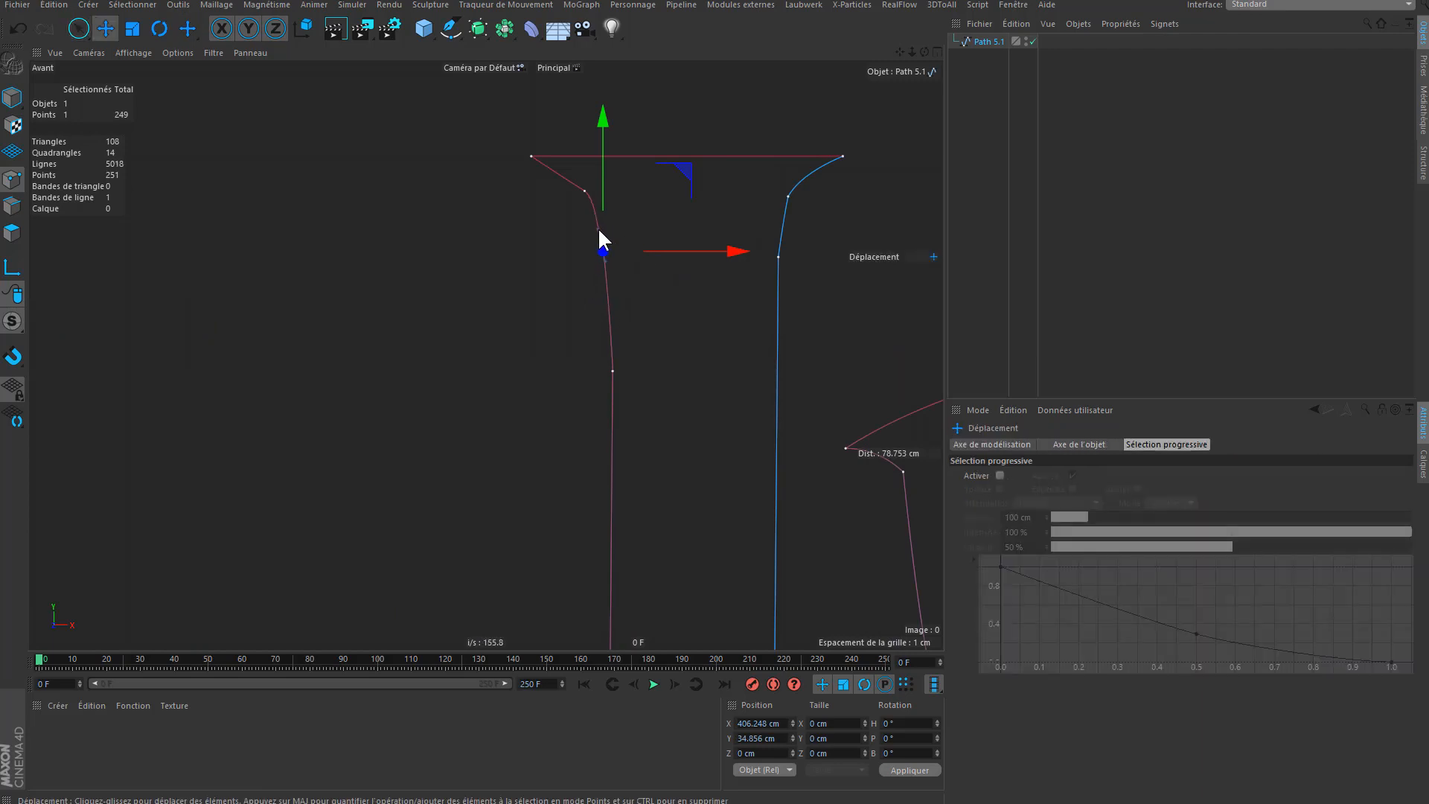
middle_click_drag(650, 242, 641, 251, "alt")
- Adjust the J's lower hook curve and delete one of the crowded points along its outer bottom edge
scroll(640, 262, "down", 5)
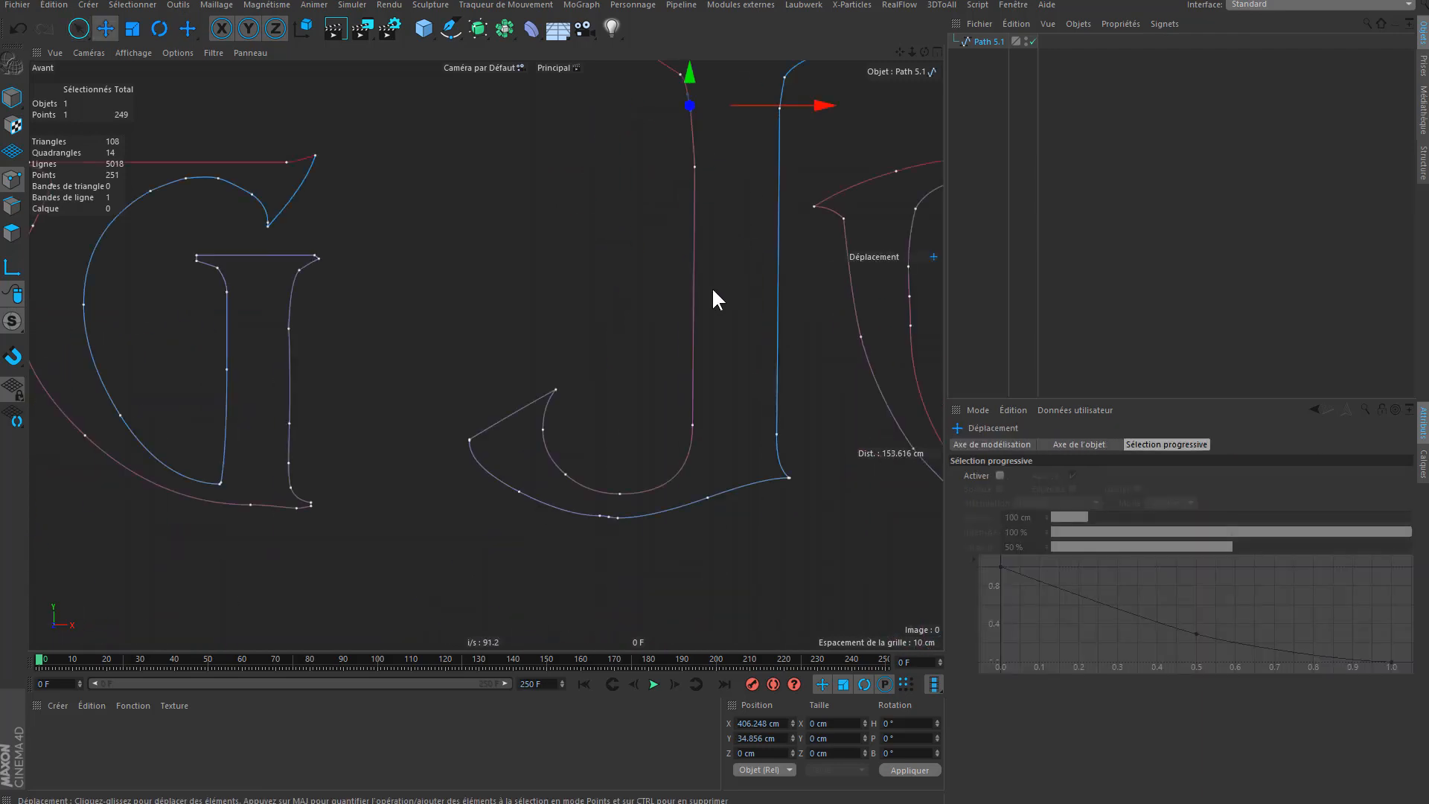
scroll(596, 495, "up", 5)
left_click(598, 546)
left_click_drag(596, 490, 596, 496)
left_click(623, 549)
key("Delete")
scroll(677, 476, "down", 6)
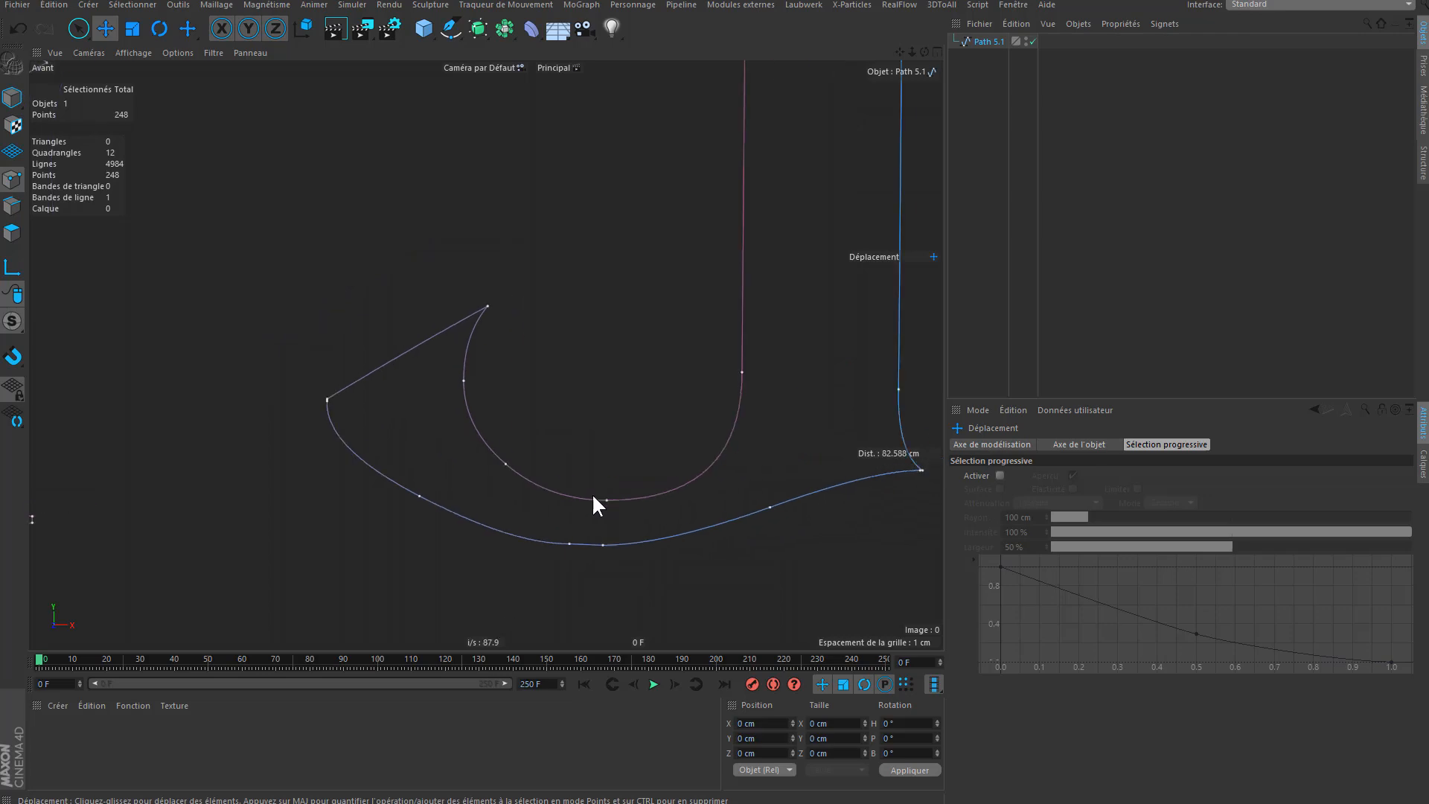
- Inspect the remaining letter outlines and the whole lettering for uneven curves and stray points
middle_click_drag(535, 507, 484, 457, "alt")
scroll(566, 460, "down", 5)
scroll(689, 292, "up", 6)
left_click(784, 265, "ctrl")
left_click(791, 226, "shift")
left_click(668, 262, "shift")
right_click(723, 328)
left_click(732, 350)
scroll(807, 336, "down", 6)
middle_click_drag(693, 418, 857, 361, "alt")
middle_click_drag(373, 363, 423, 366, "alt")
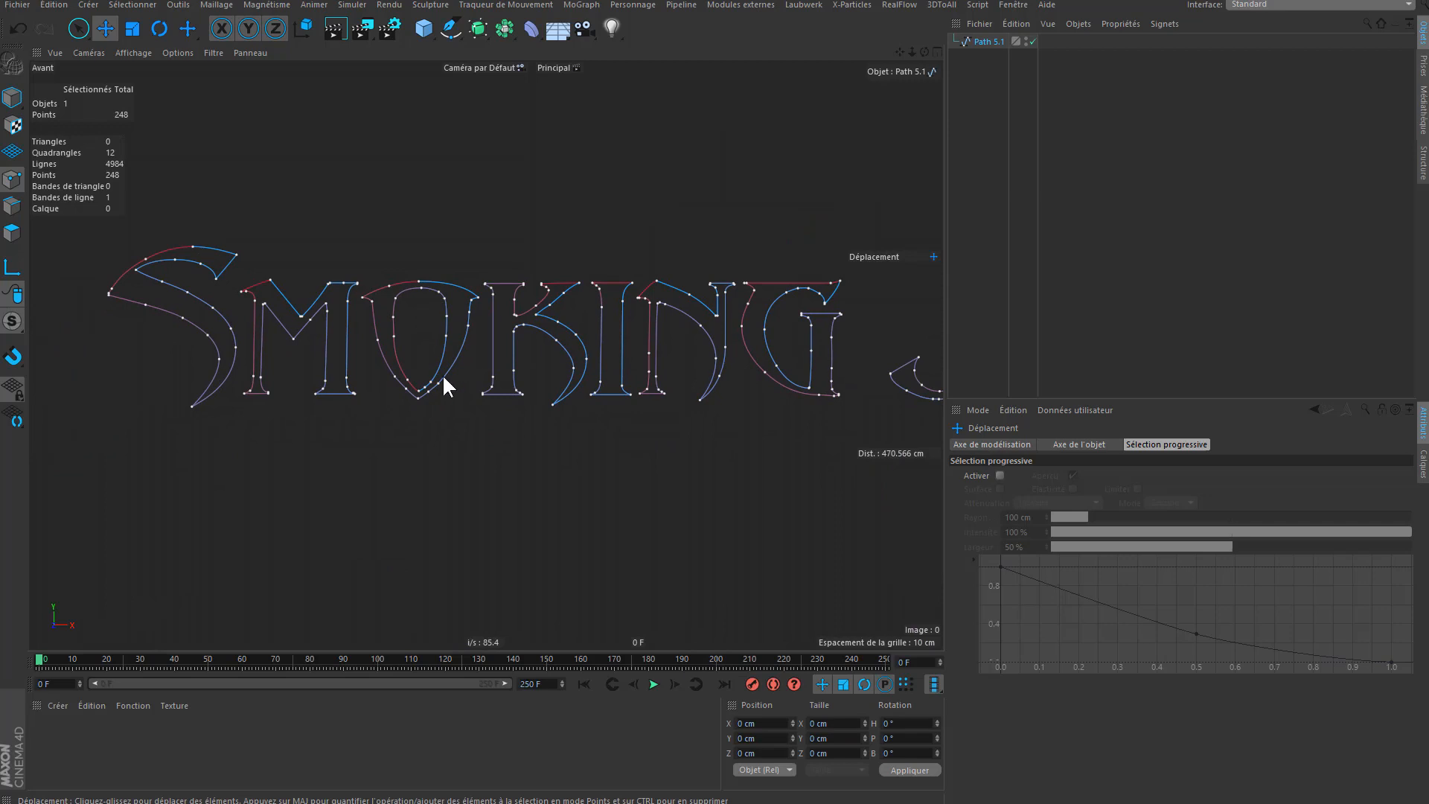
- Compare the context commands available for the spline in model mode and in point mode
left_click(12, 96)
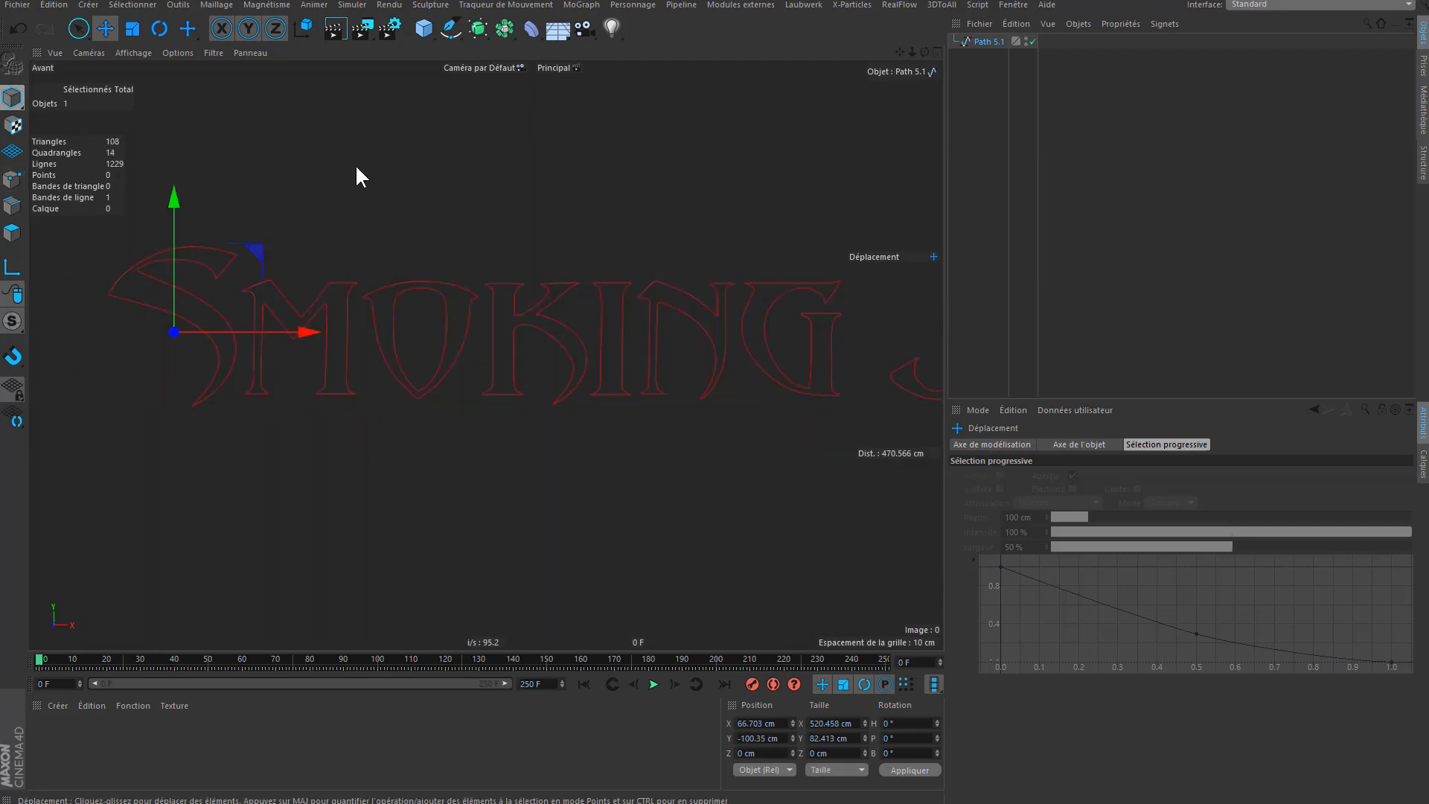
right_click(516, 150)
left_click(471, 201)
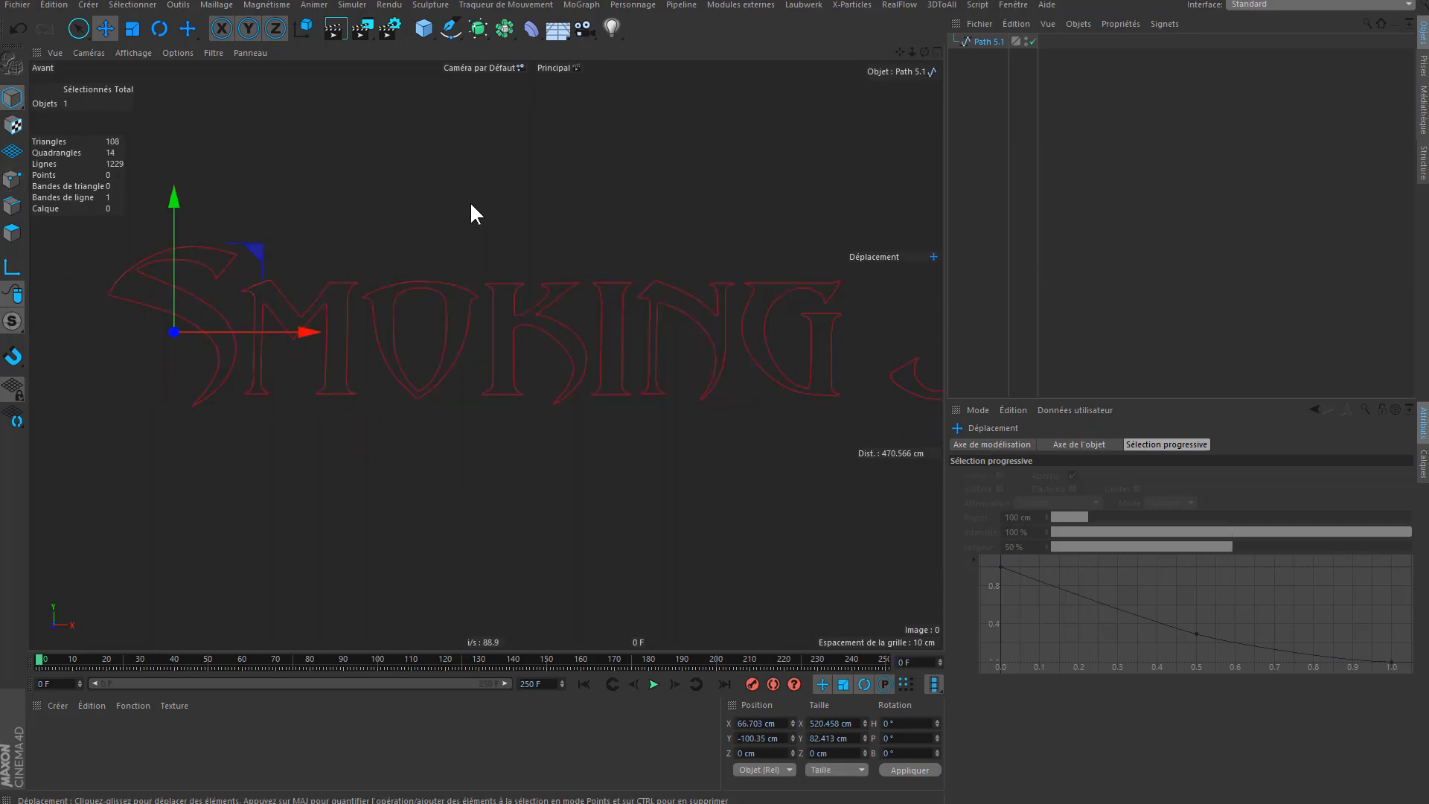
left_click(13, 233)
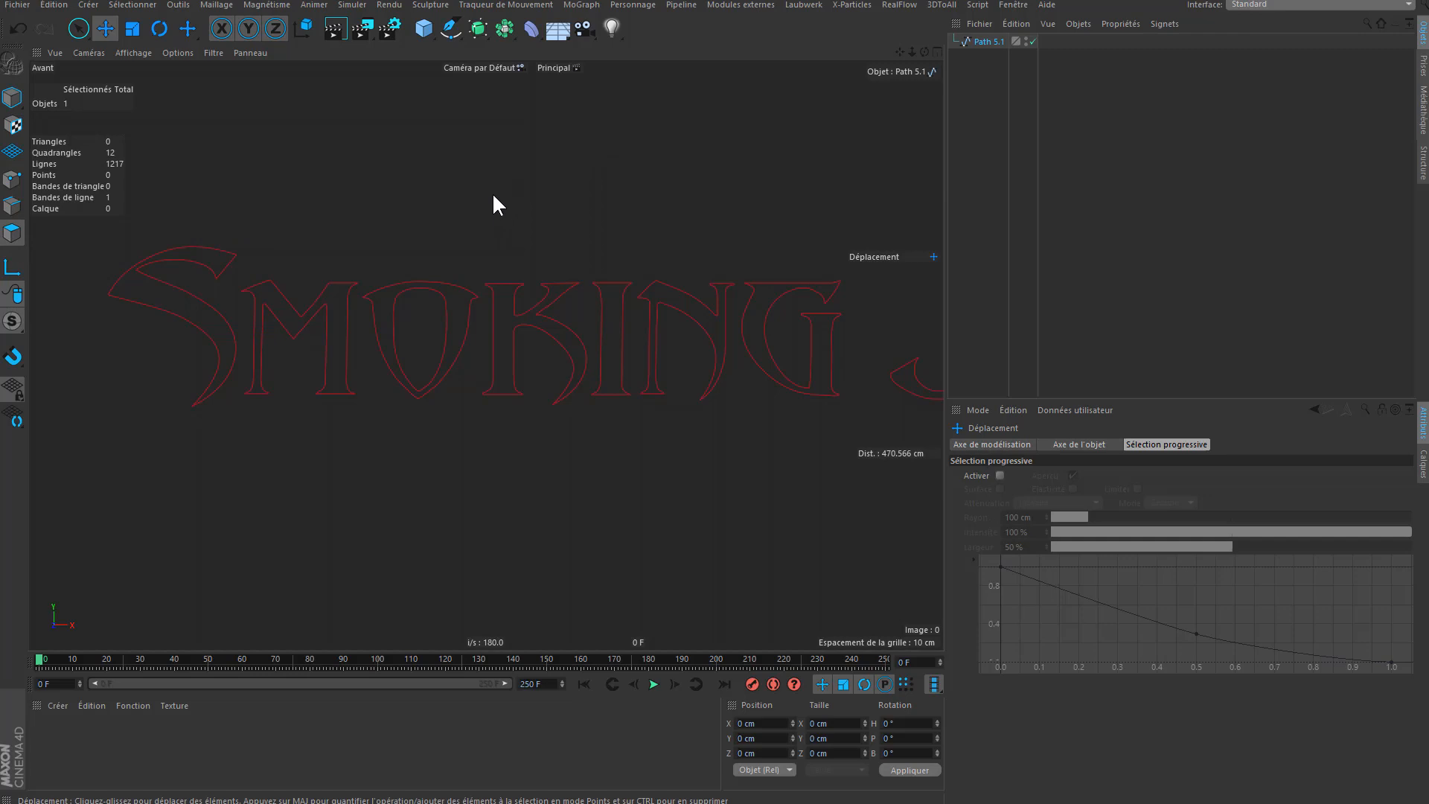
left_click(13, 179)
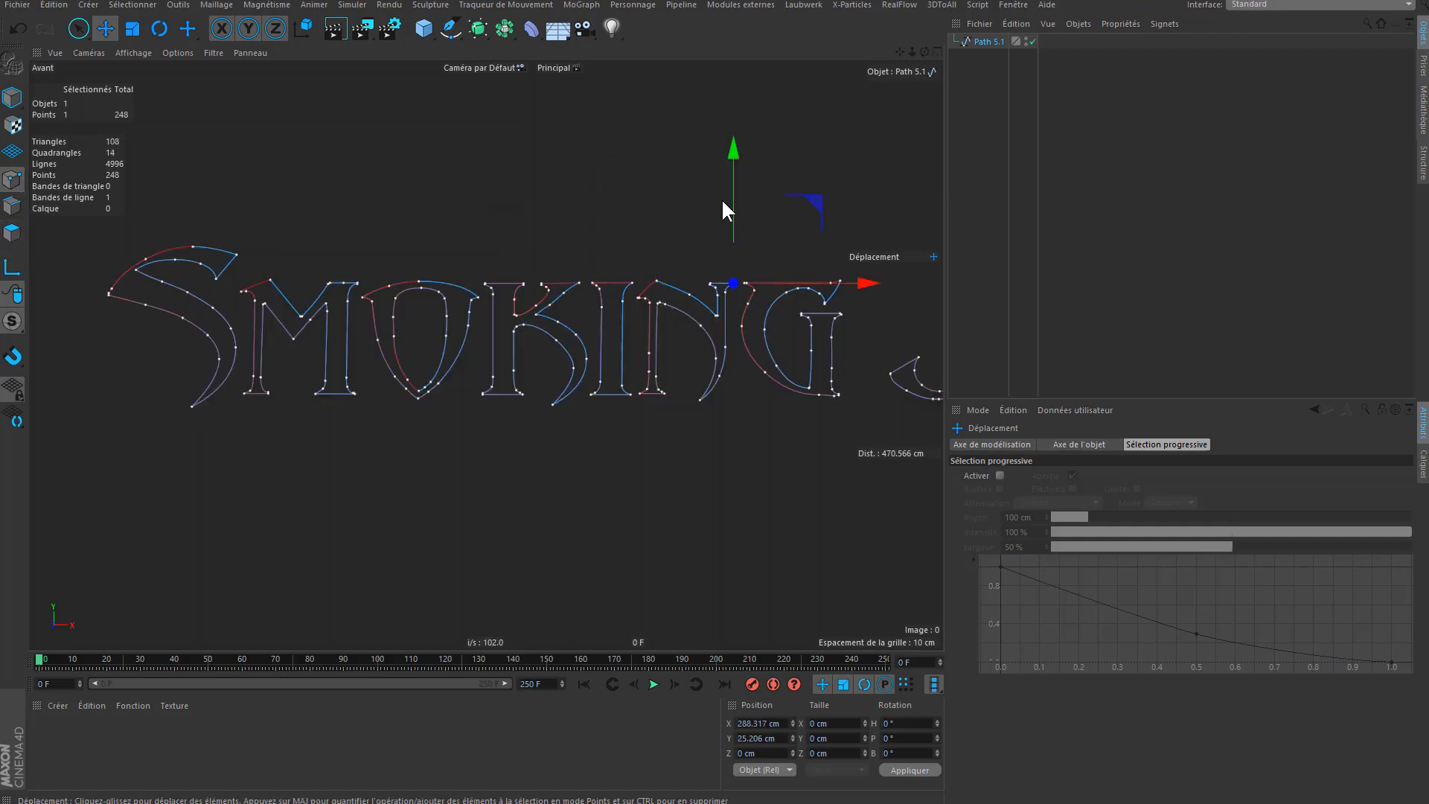
right_click(647, 198)
left_click(600, 178)
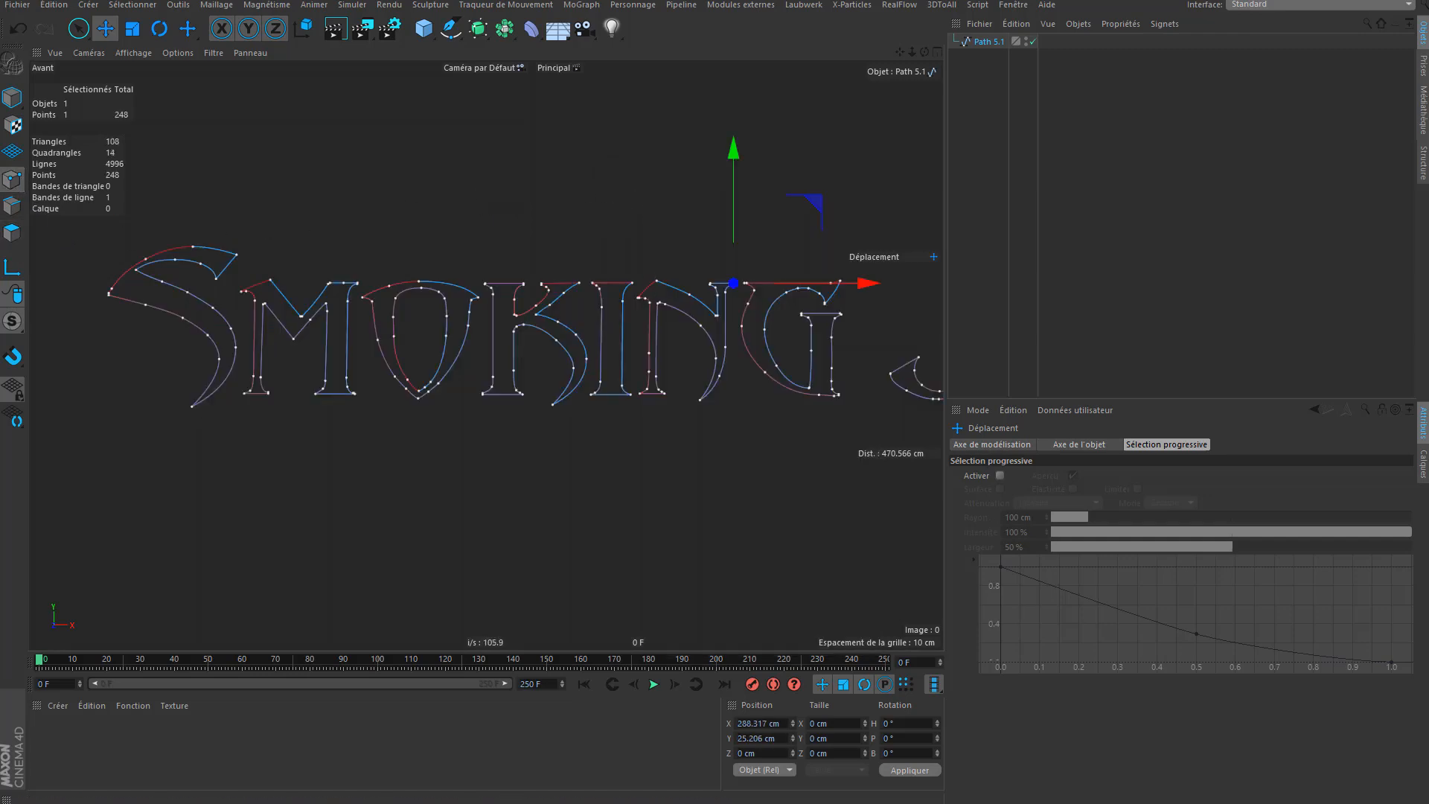
- Cycle through polygon and edge modes back to point mode and select a point on the K's lower inner curve
left_click(17, 234)
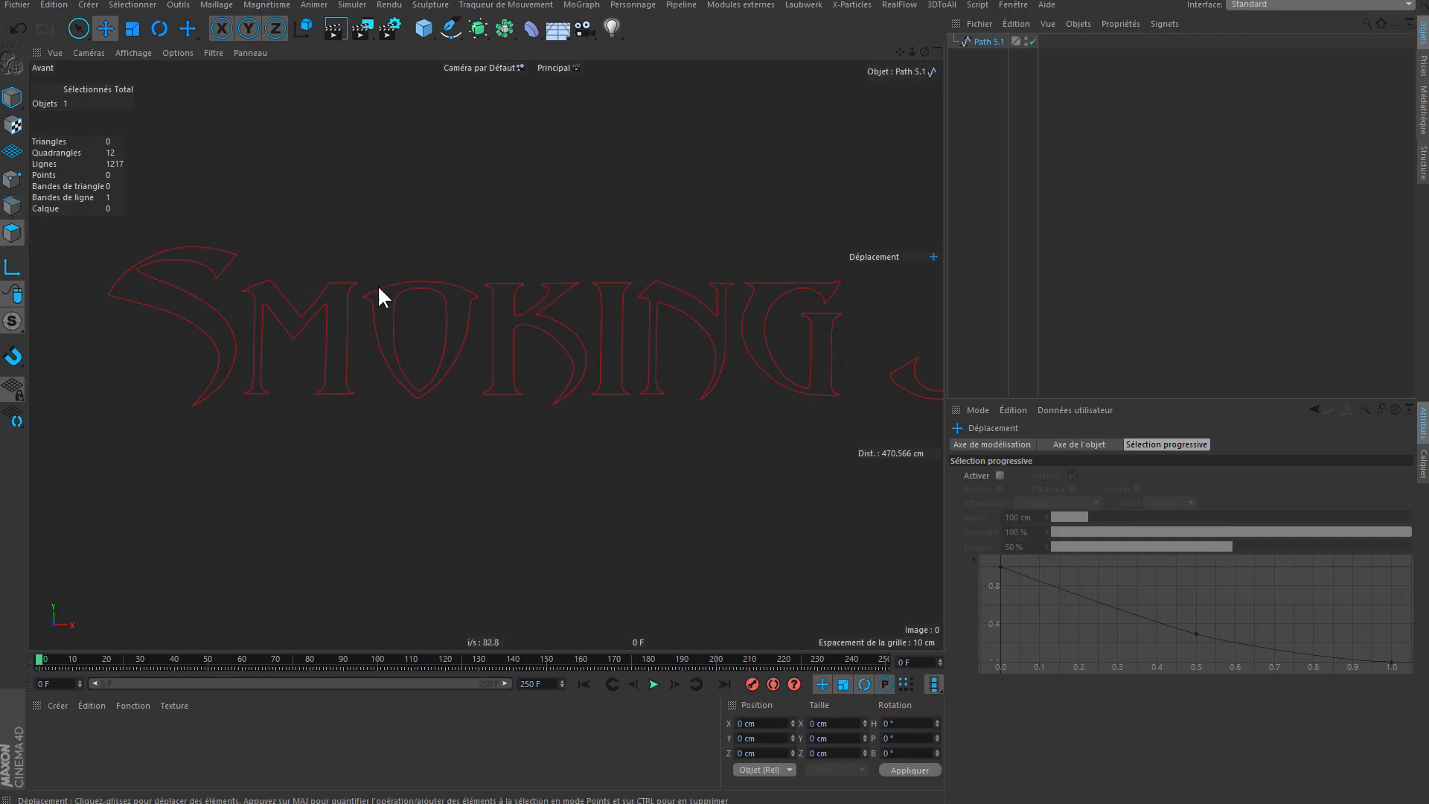
left_click(13, 231)
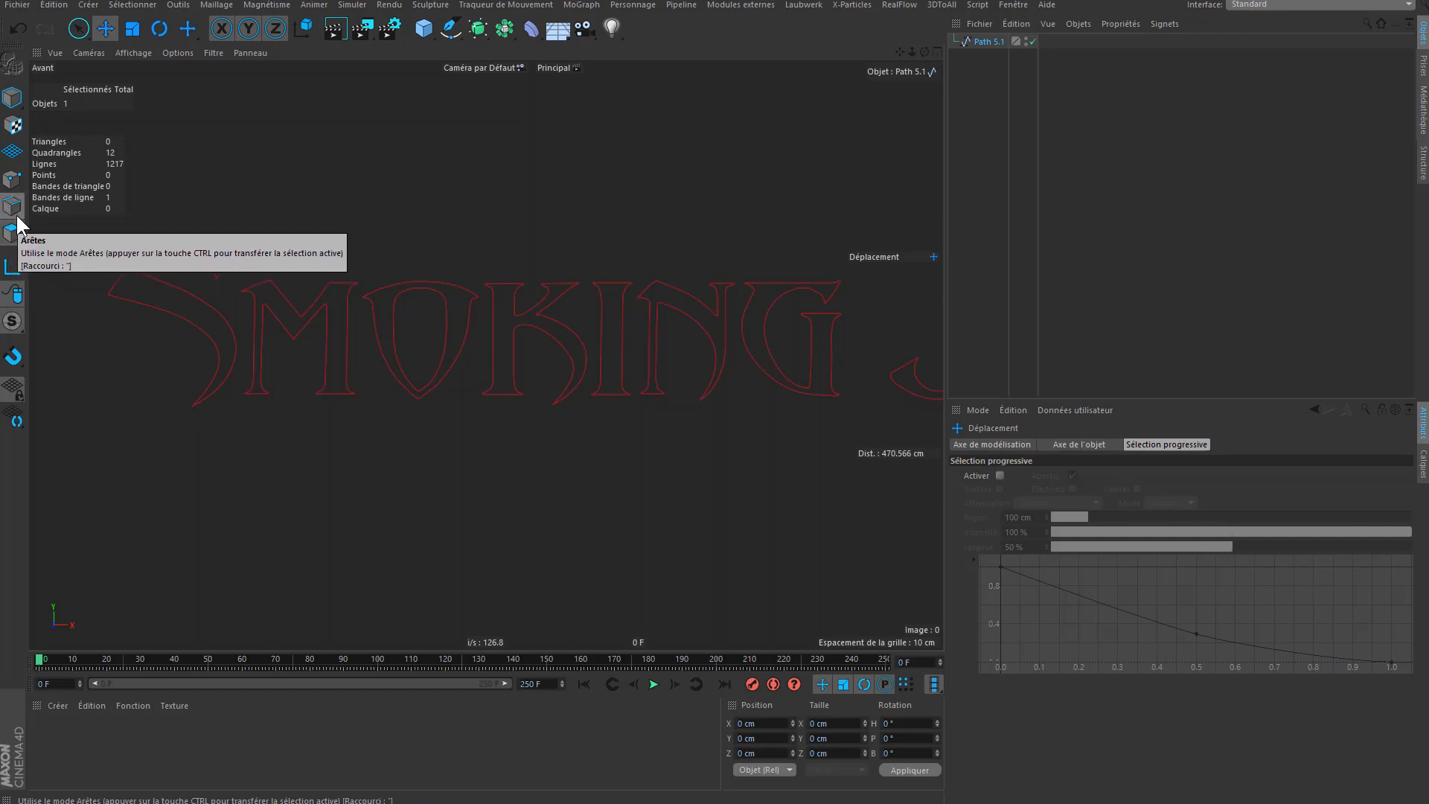
left_click(8, 216)
left_click(12, 179)
left_click(556, 339)
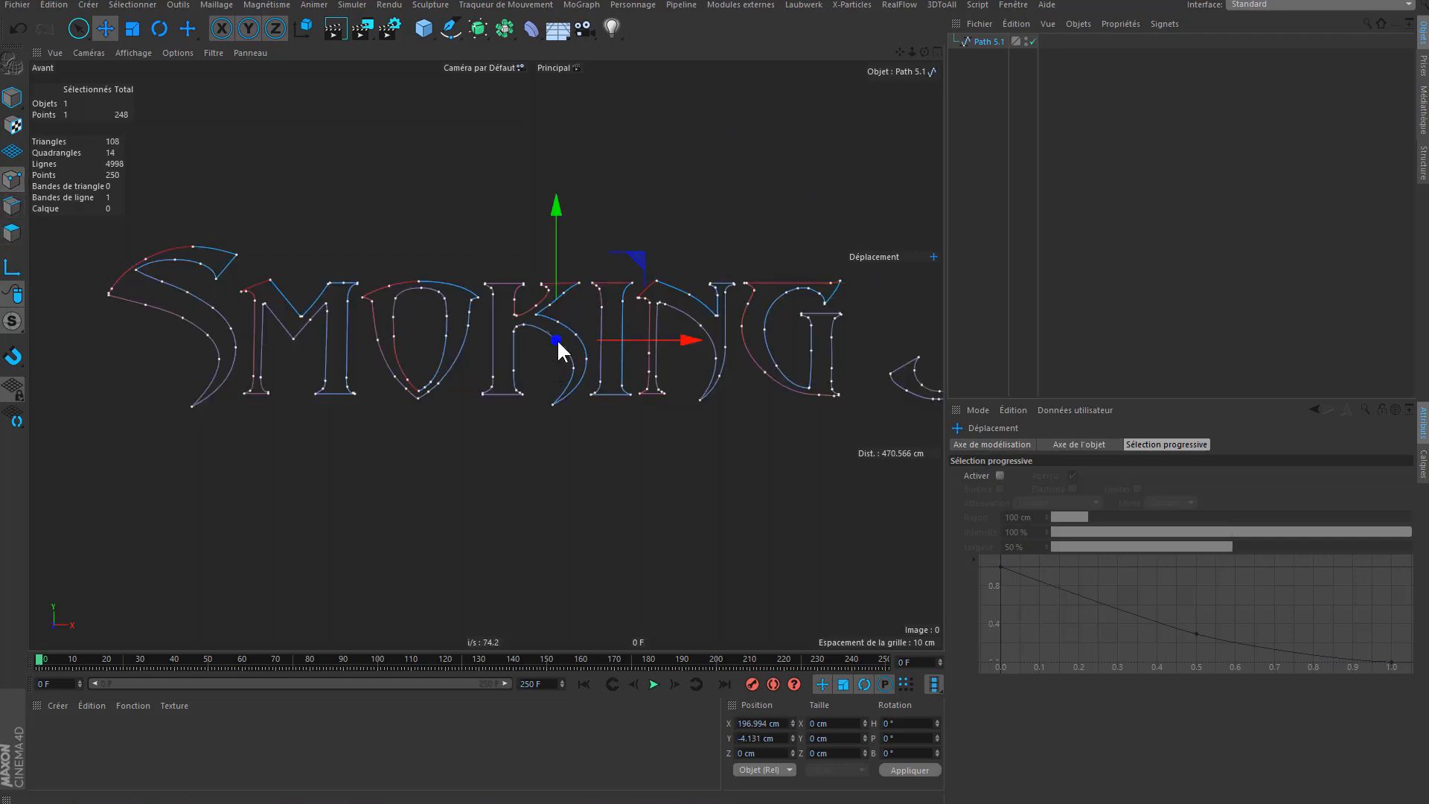
- Switch to polygon mode and add a Polygone primitive to the scene
left_click(575, 367, "ctrl")
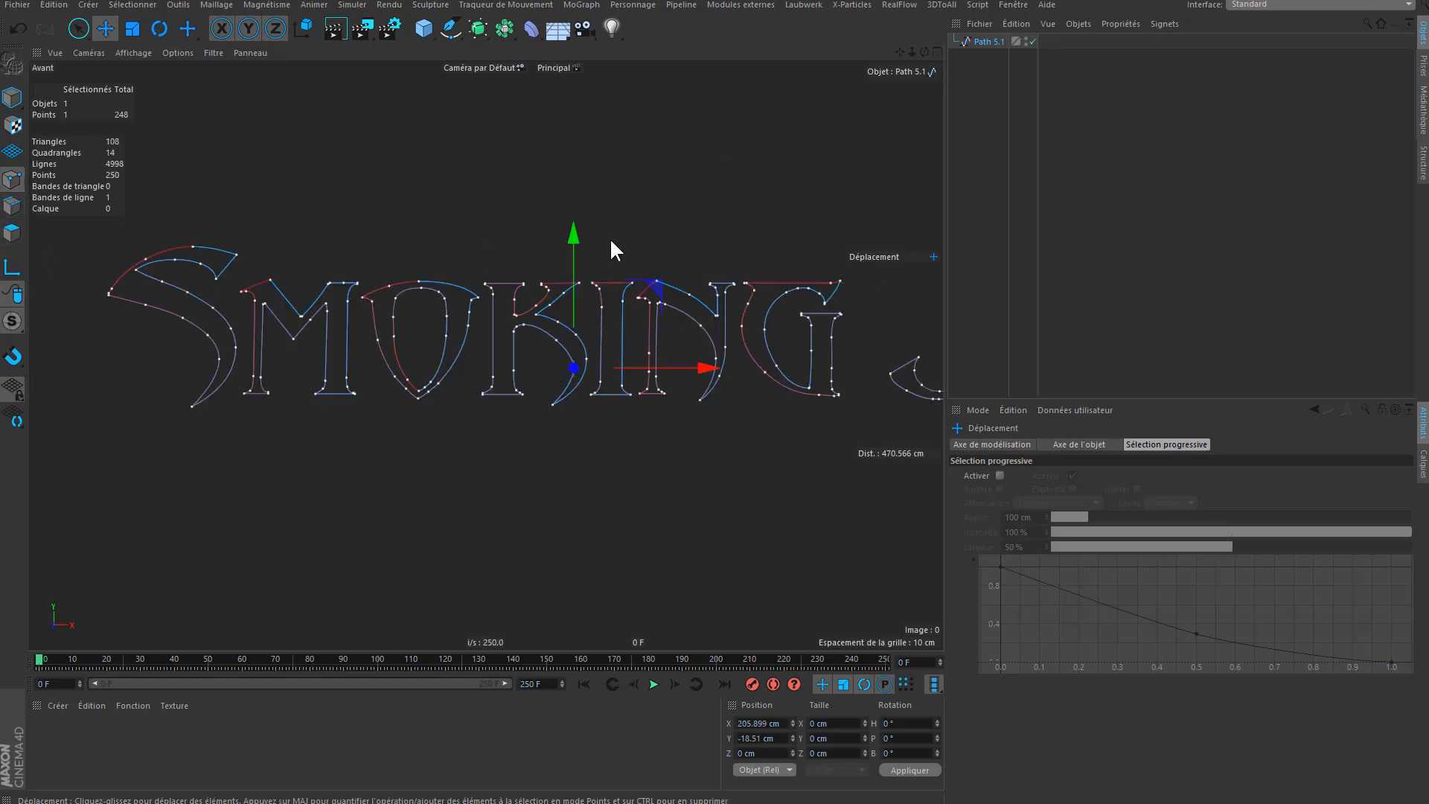
left_click(87, 7)
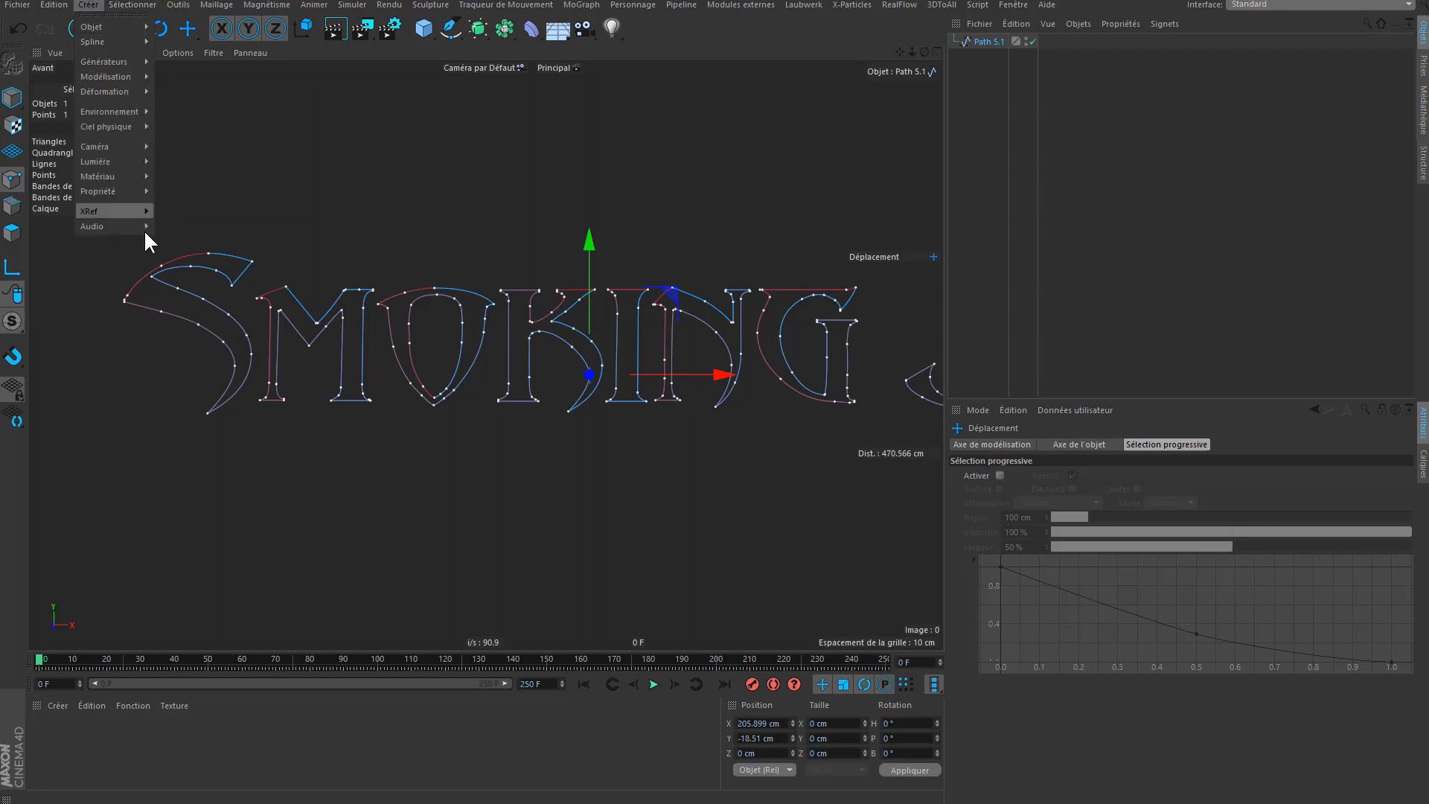
left_click(12, 233)
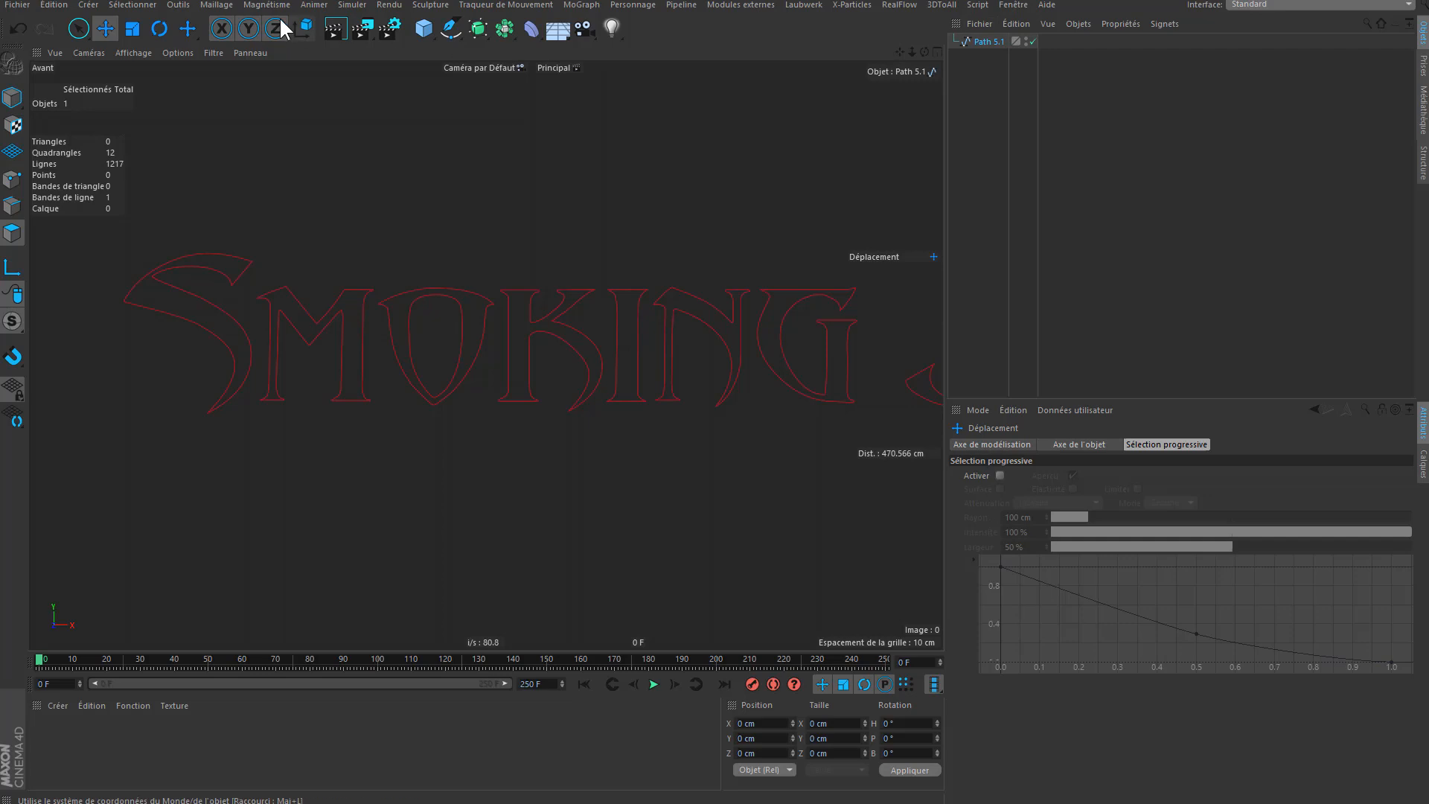
left_click(87, 6)
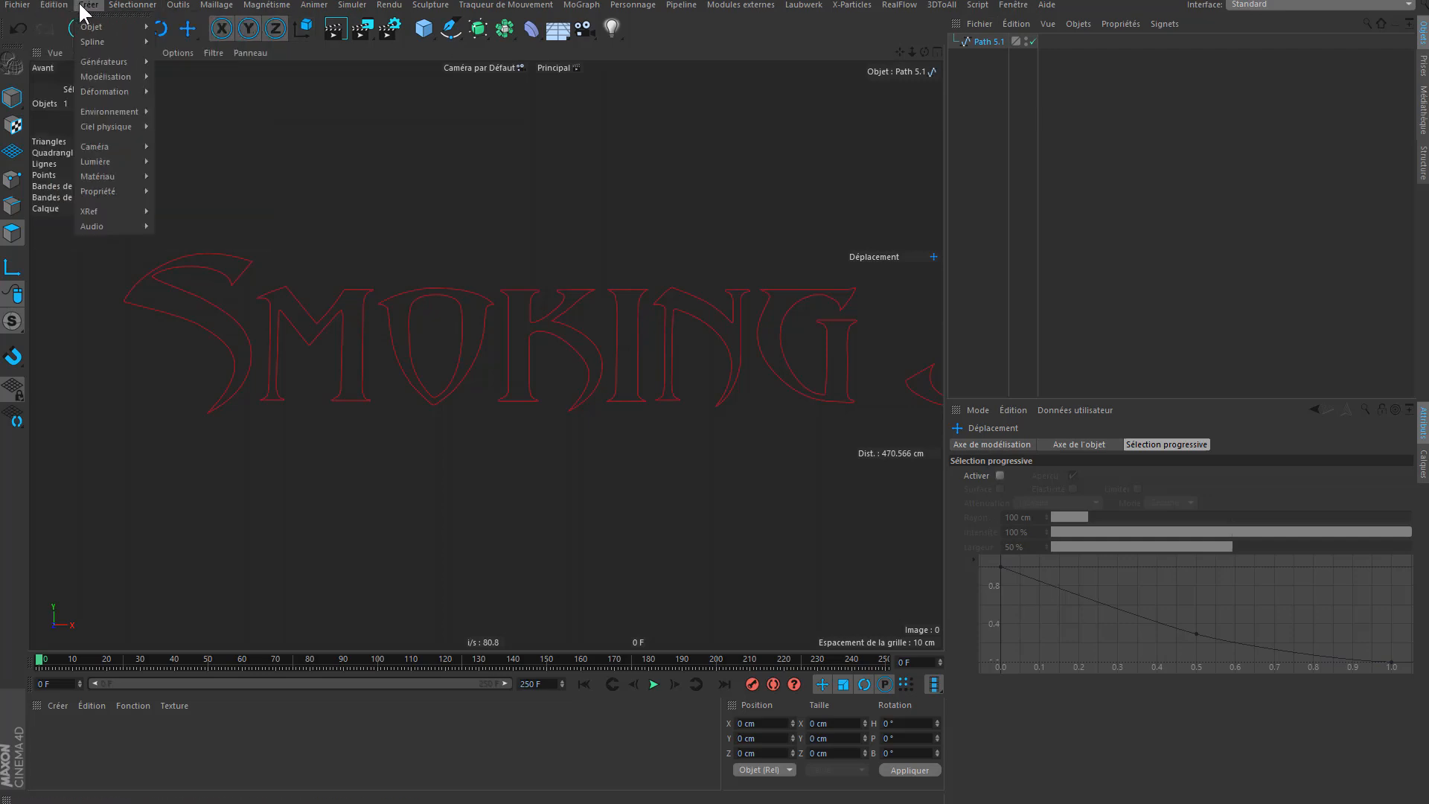
left_click(424, 28)
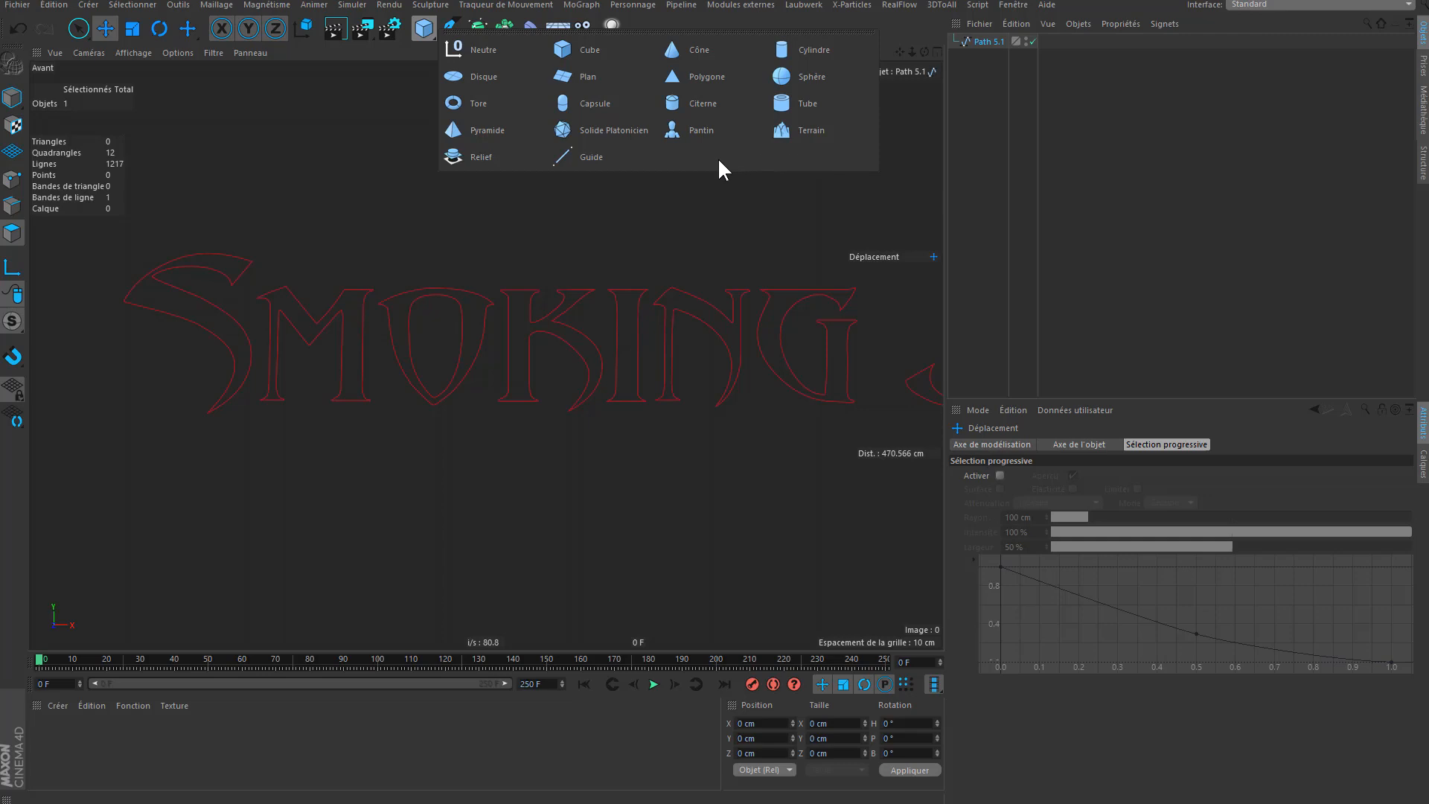
left_click(697, 76)
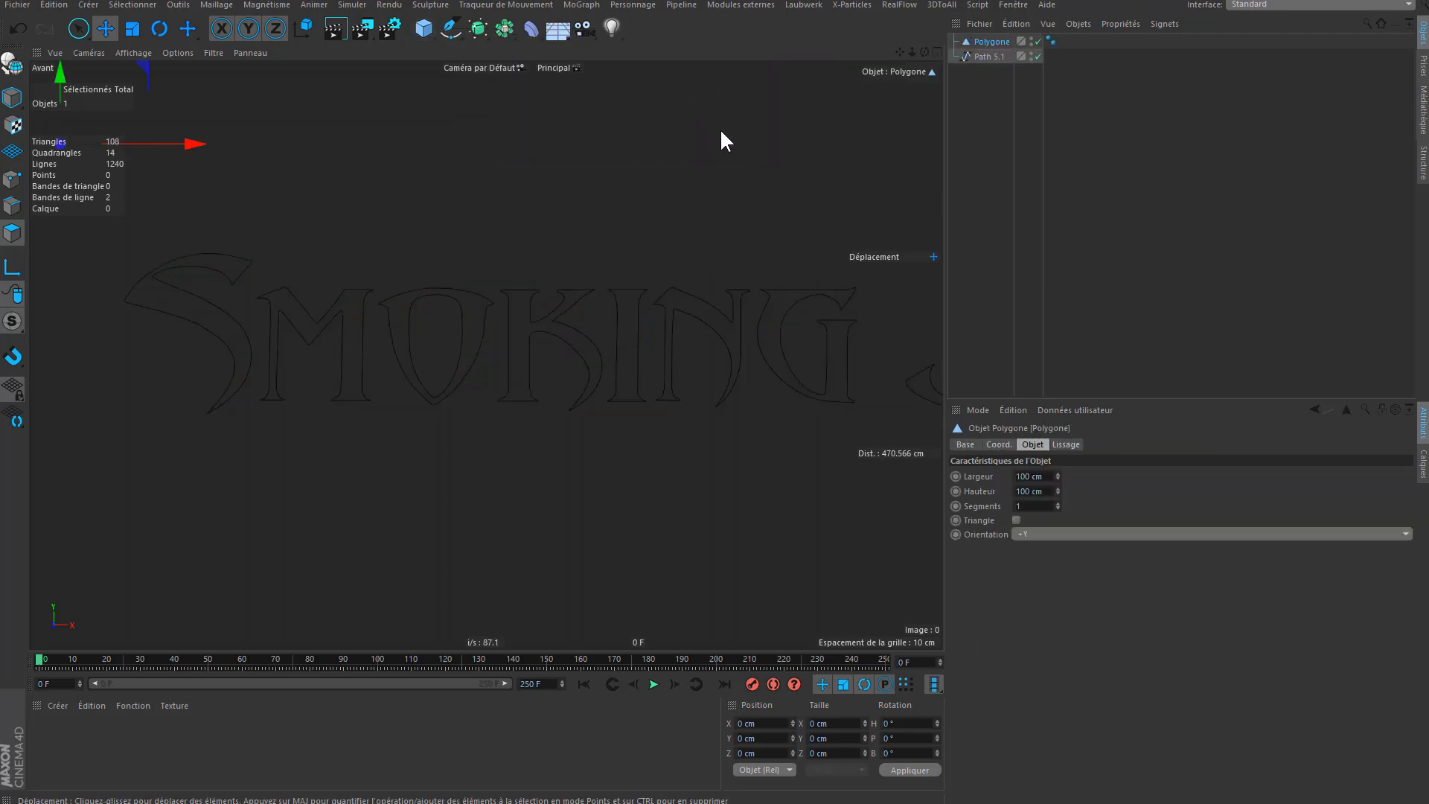
- Show the new polygon in the perspective view and convert it to an editable object
middle_click(389, 222)
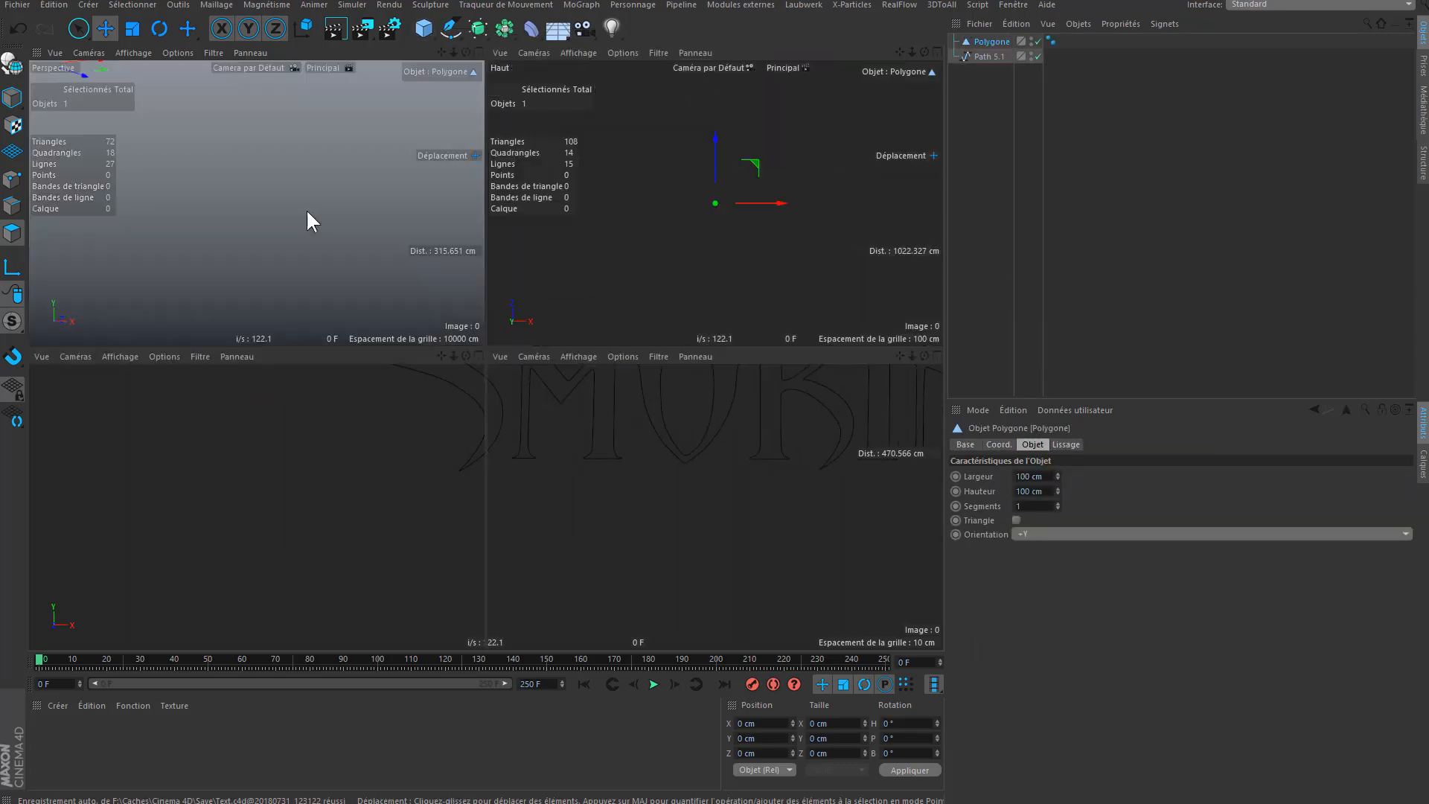
middle_click(253, 179)
left_click_drag(271, 167, 219, 188, "alt")
left_click(12, 64)
left_click_drag(441, 279, 502, 336, "alt")
middle_click_drag(261, 203, 309, 235, "alt")
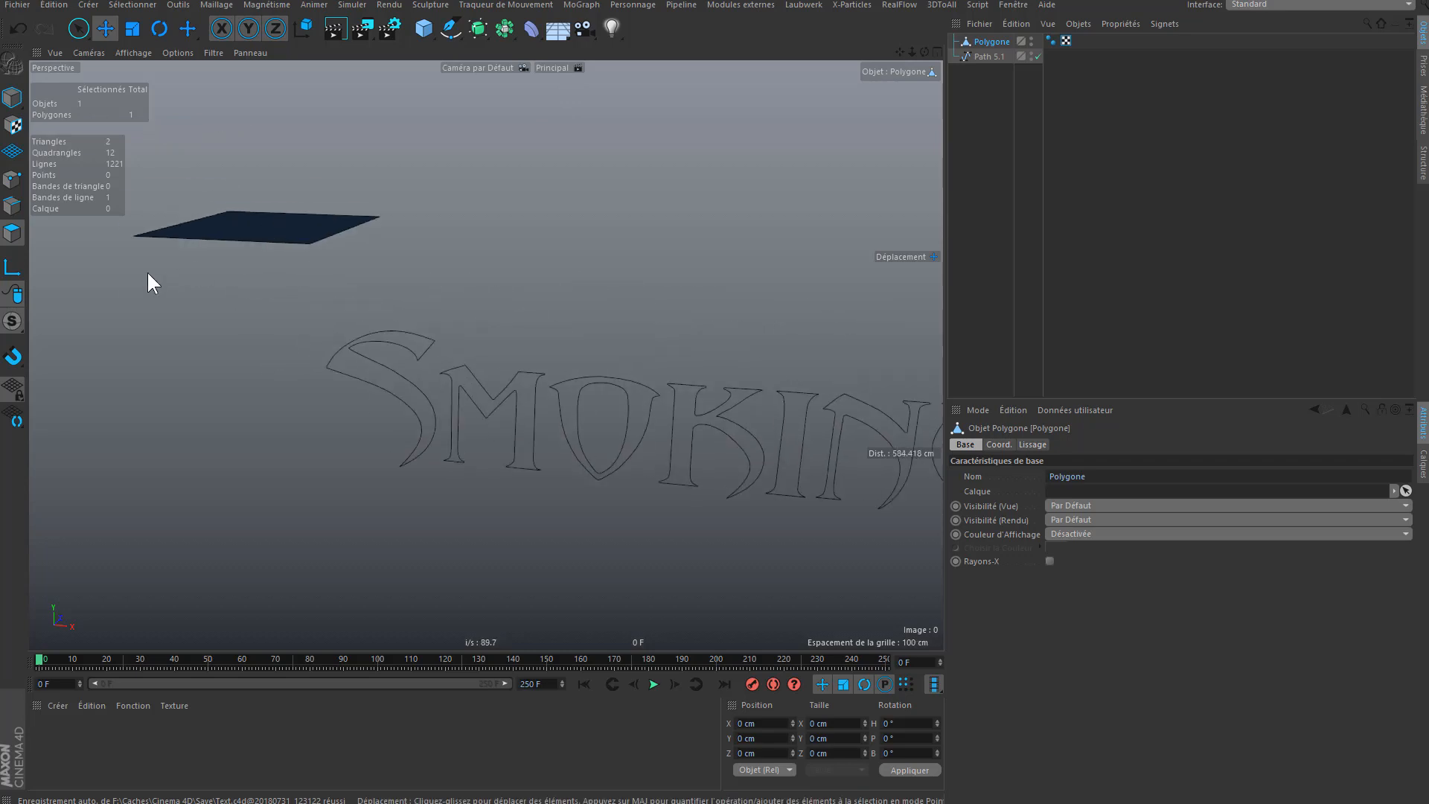
- Detach the polygon context commands into a floating palette beside the viewport
right_click(518, 162)
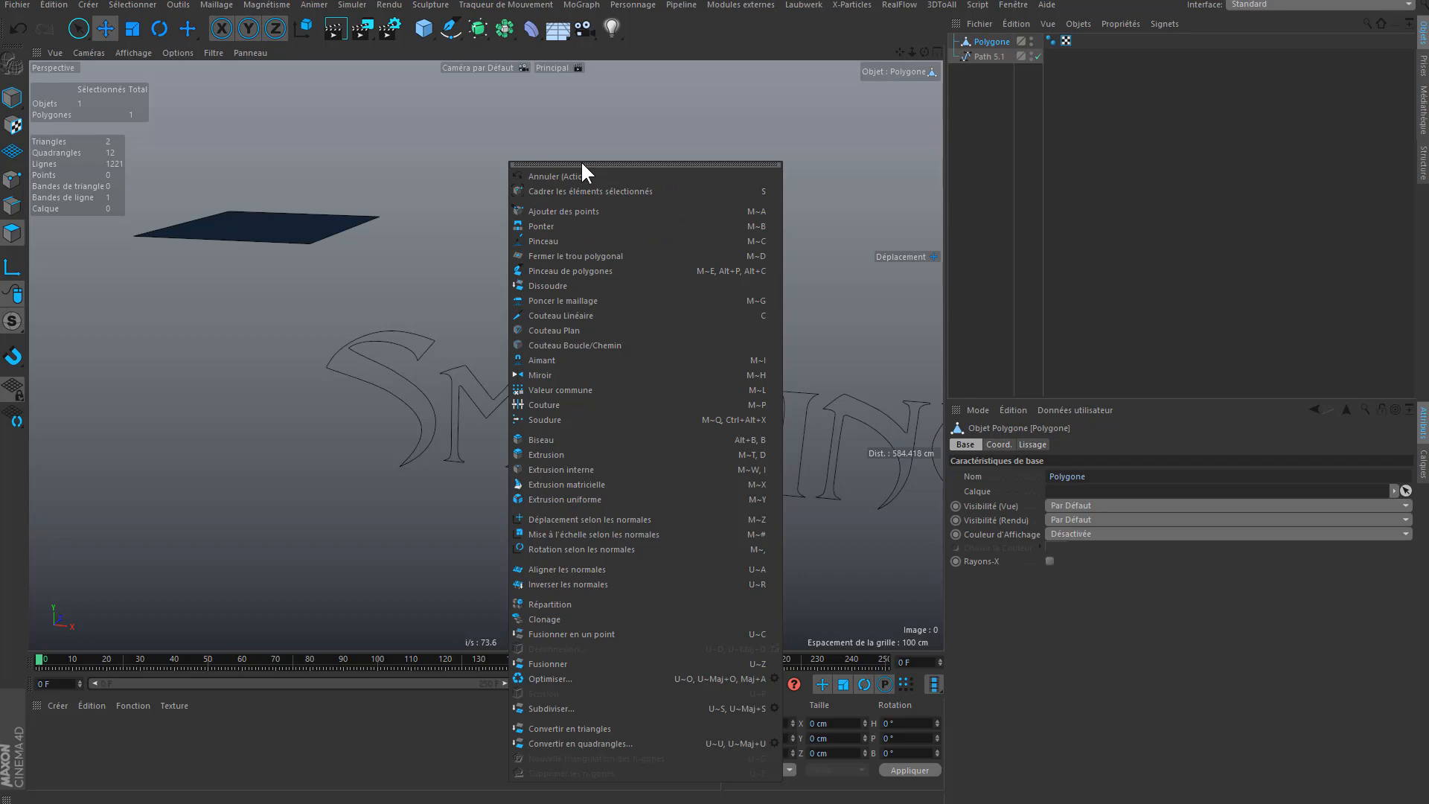
left_click(547, 160)
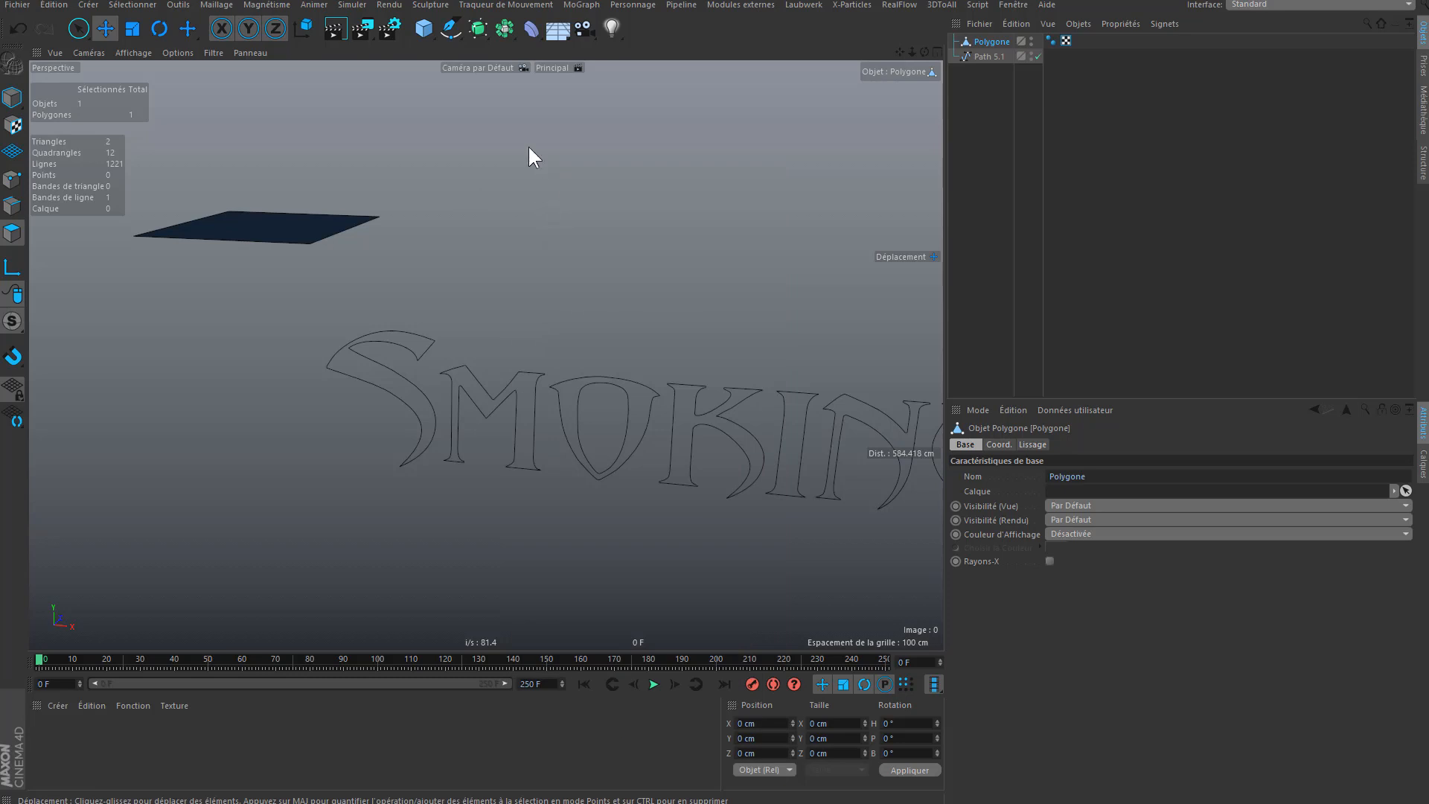
right_click(523, 134)
left_click(570, 134)
left_click_drag(668, 114, 994, 109)
scroll(612, 364, "up", 3)
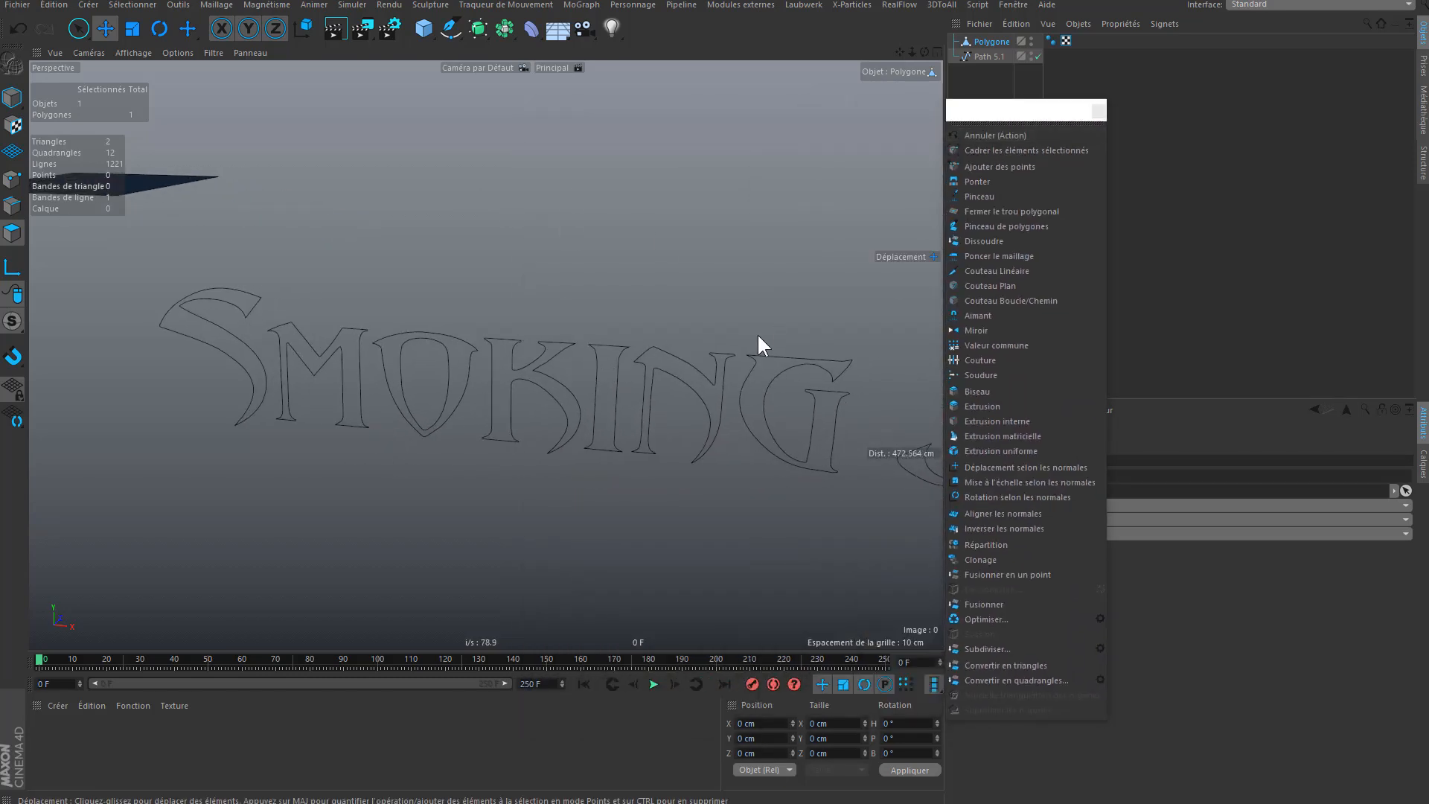
left_click_drag(666, 356, 521, 298, "alt")
right_click(647, 225)
left_click(810, 148)
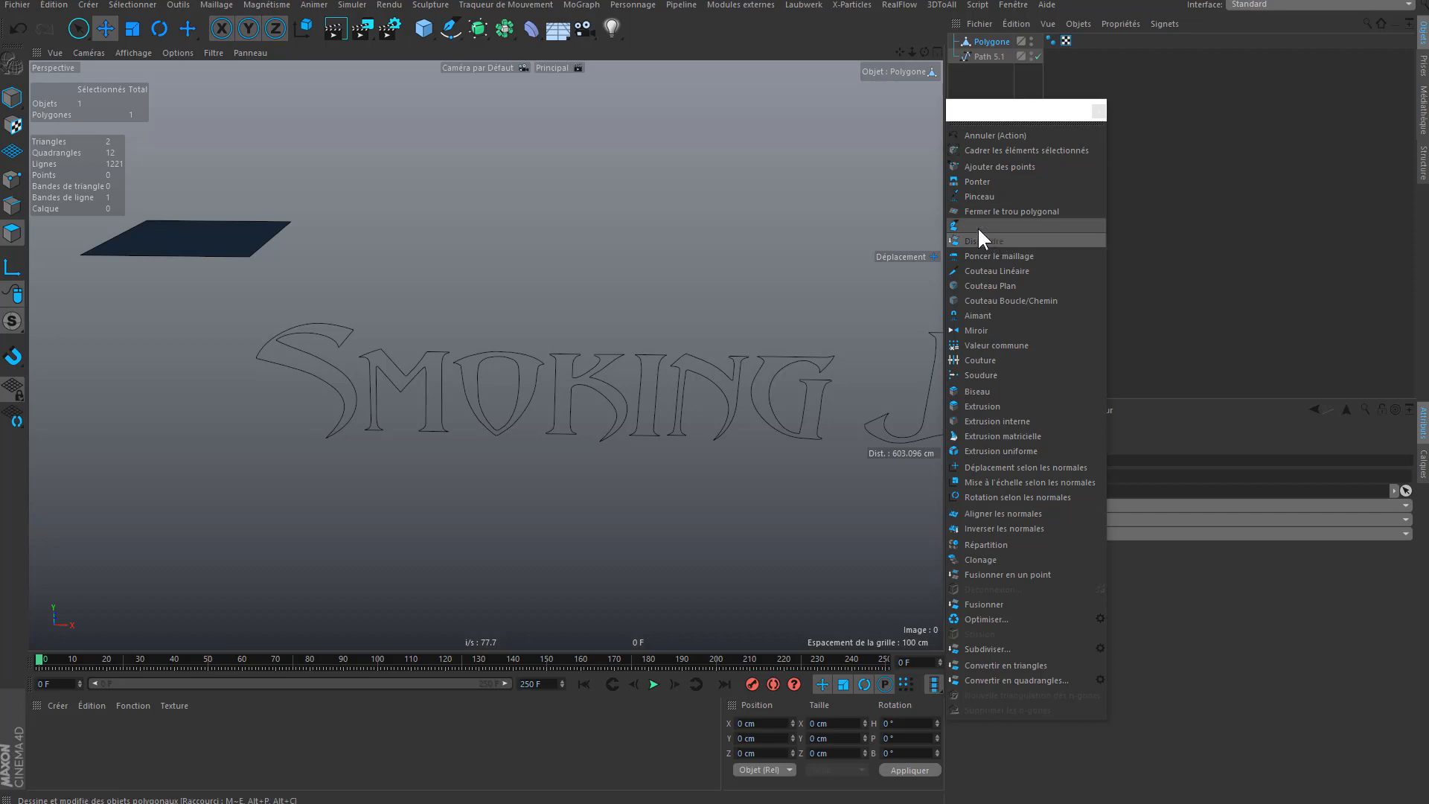
- Activate the Pinceau de polygones tool and delete the polygon's initial face, leaving an empty polygon object
left_click(993, 225)
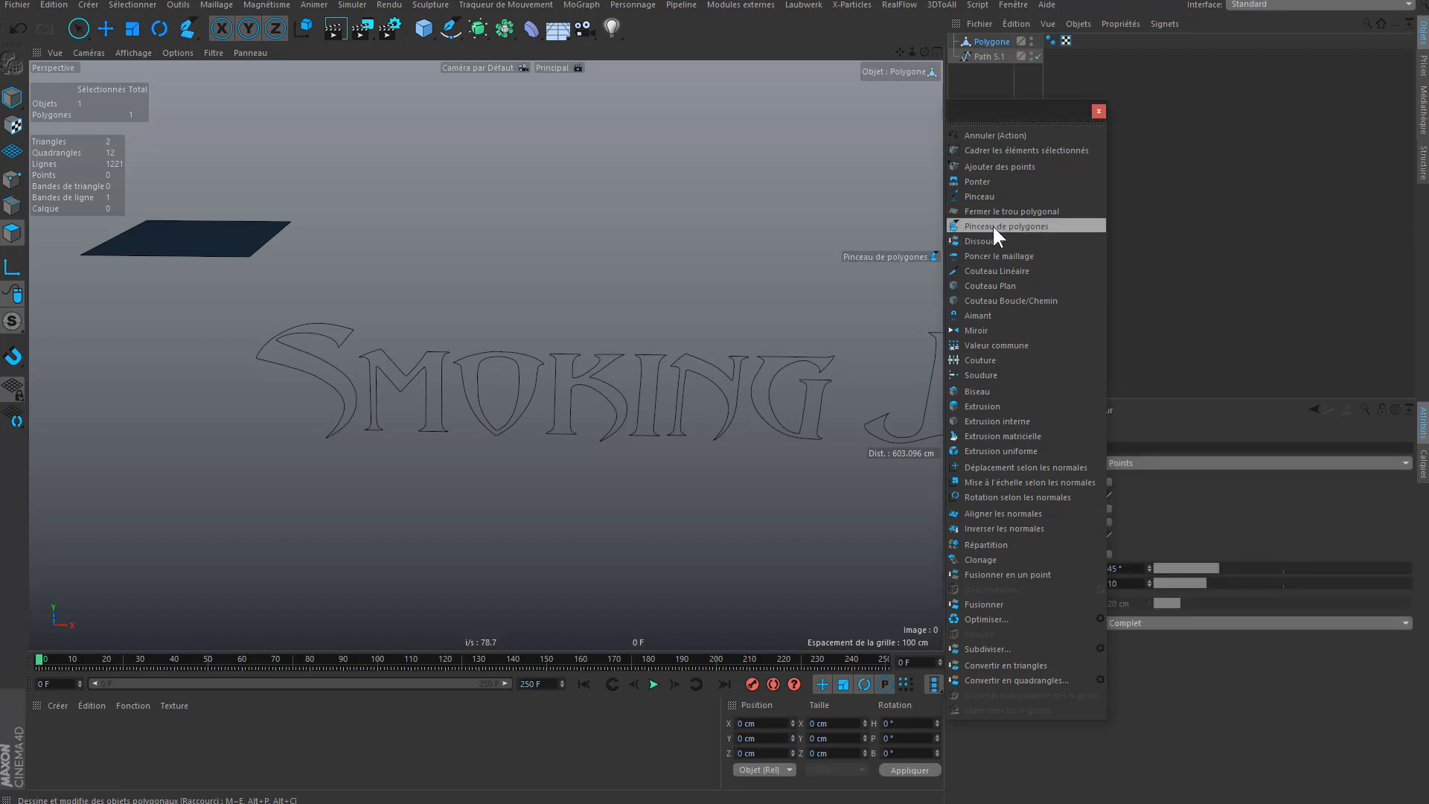
left_click_drag(1023, 107, 788, 152)
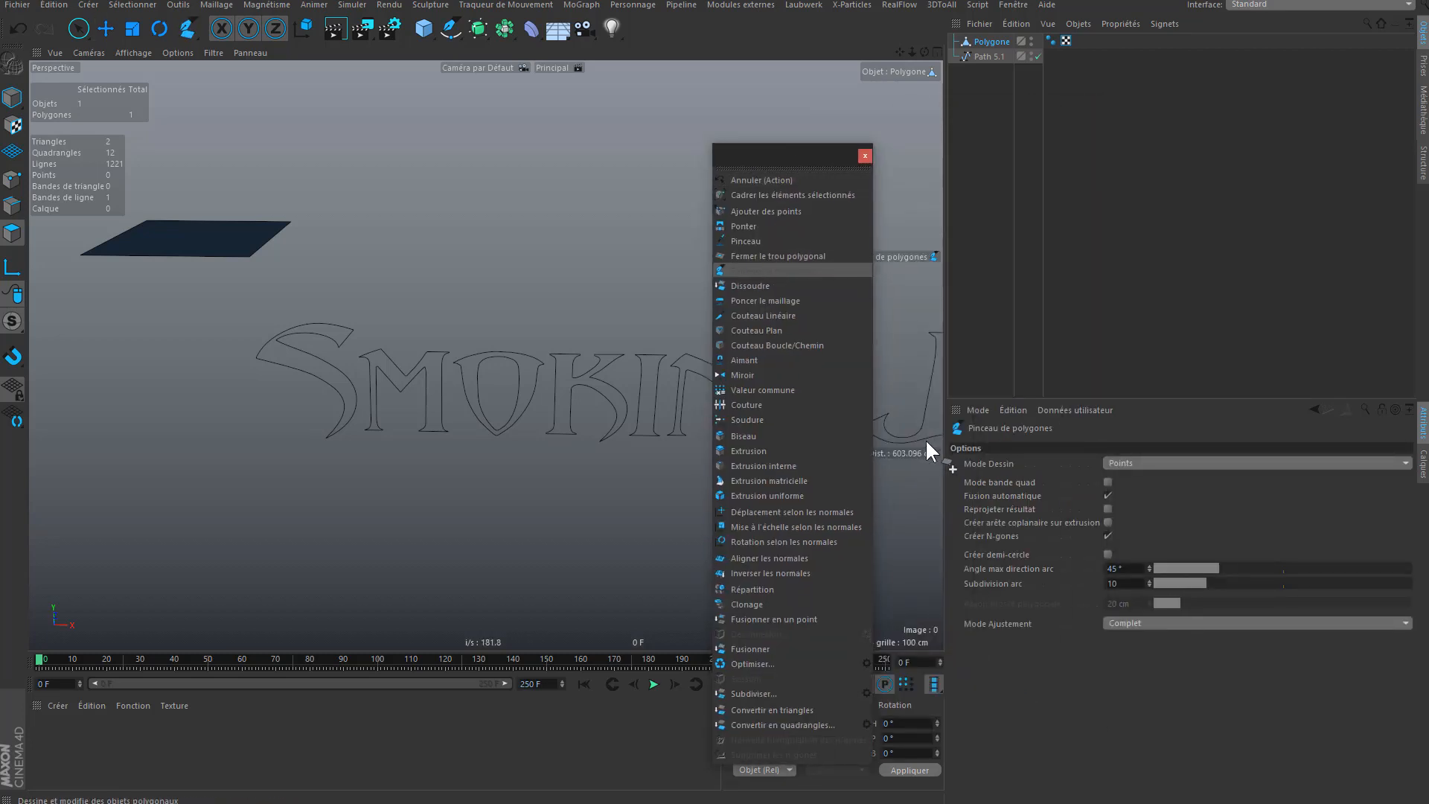
left_click_drag(193, 250, 204, 219, "alt")
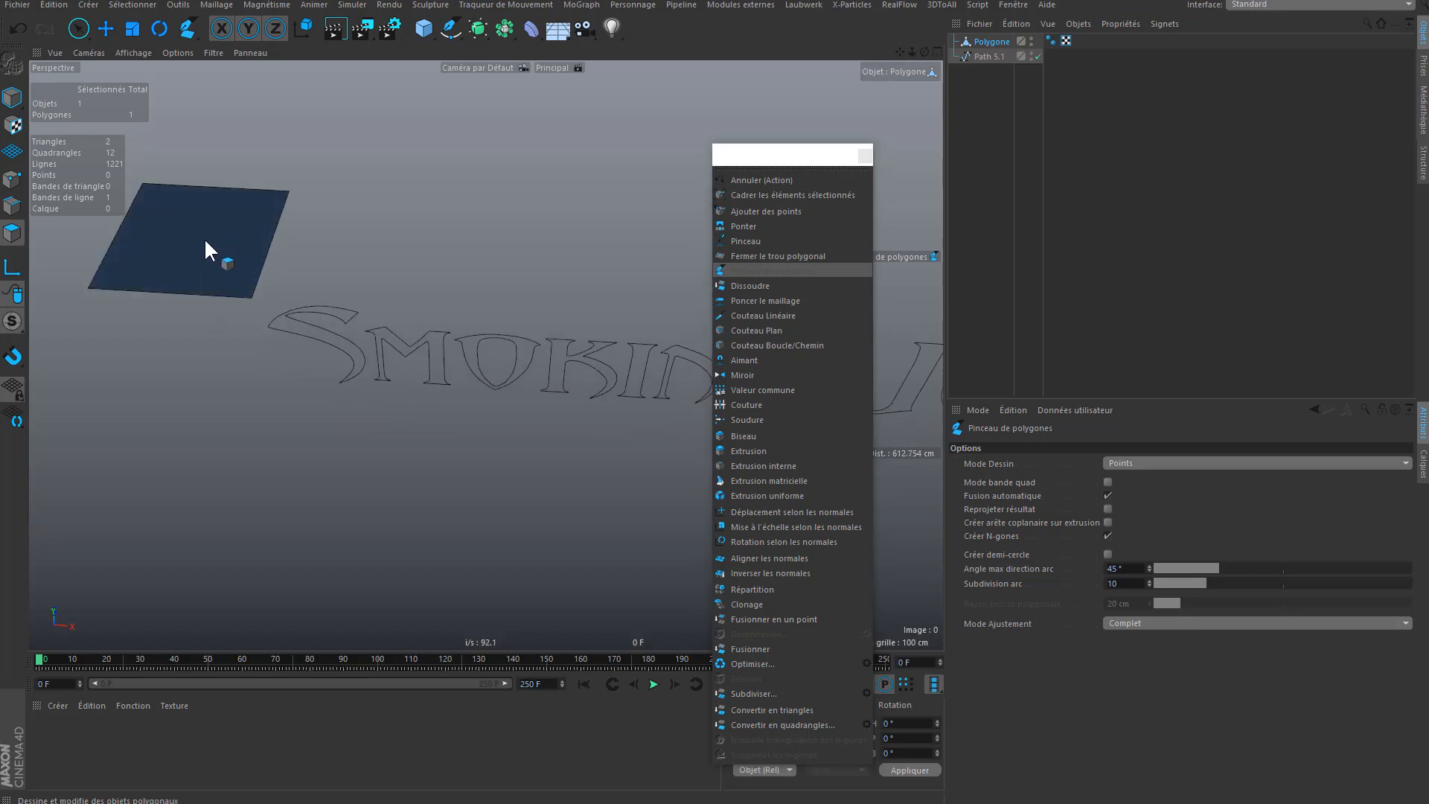
left_click(205, 240, "ctrl")
left_click_drag(181, 237, 457, 322, "alt")
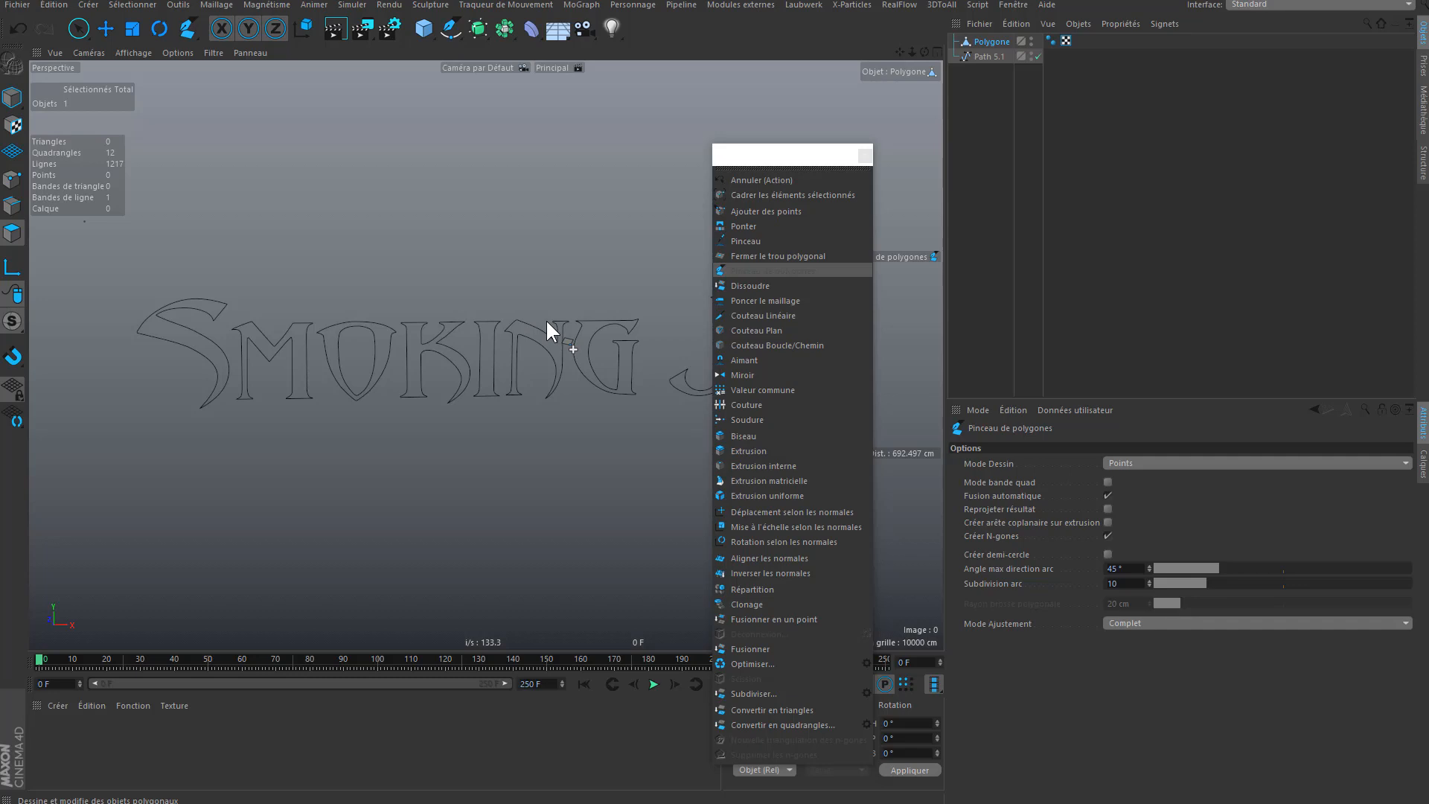
left_click_drag(527, 359, 531, 339, "alt")
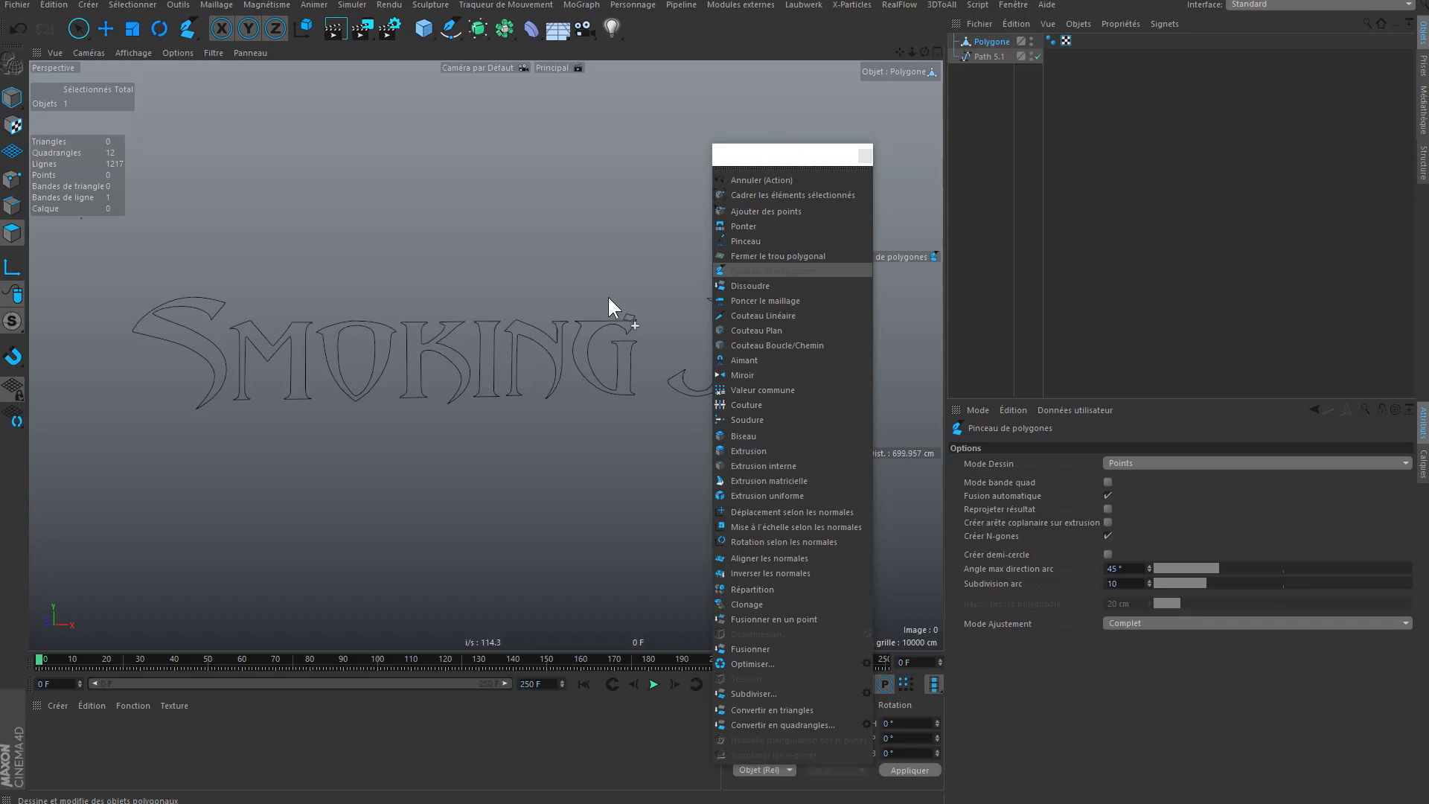
- Maximize the front view and move the floating command palette clear of the lettering
middle_click(454, 344)
middle_click(668, 497)
middle_click(506, 387)
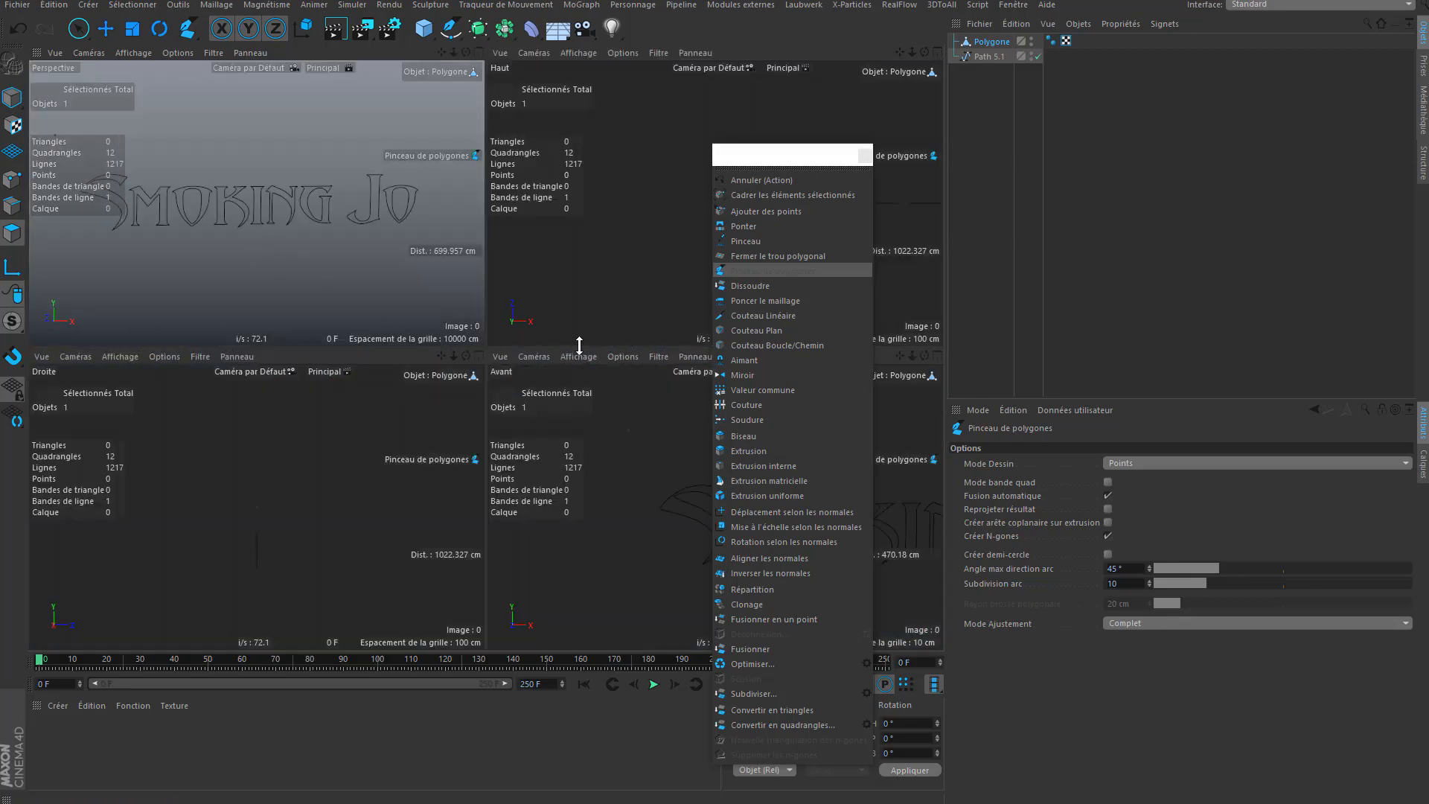
middle_click(607, 463)
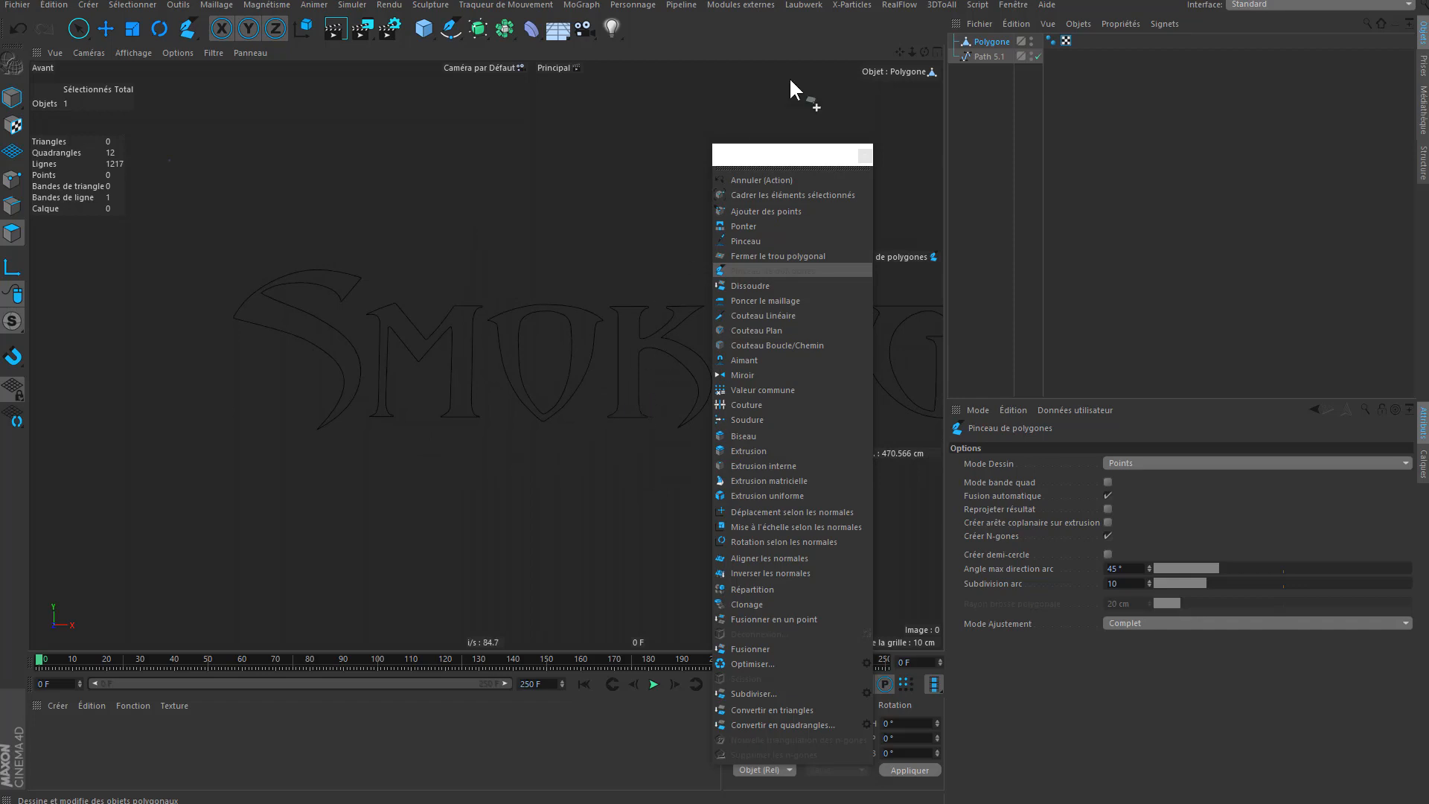
left_click(937, 51)
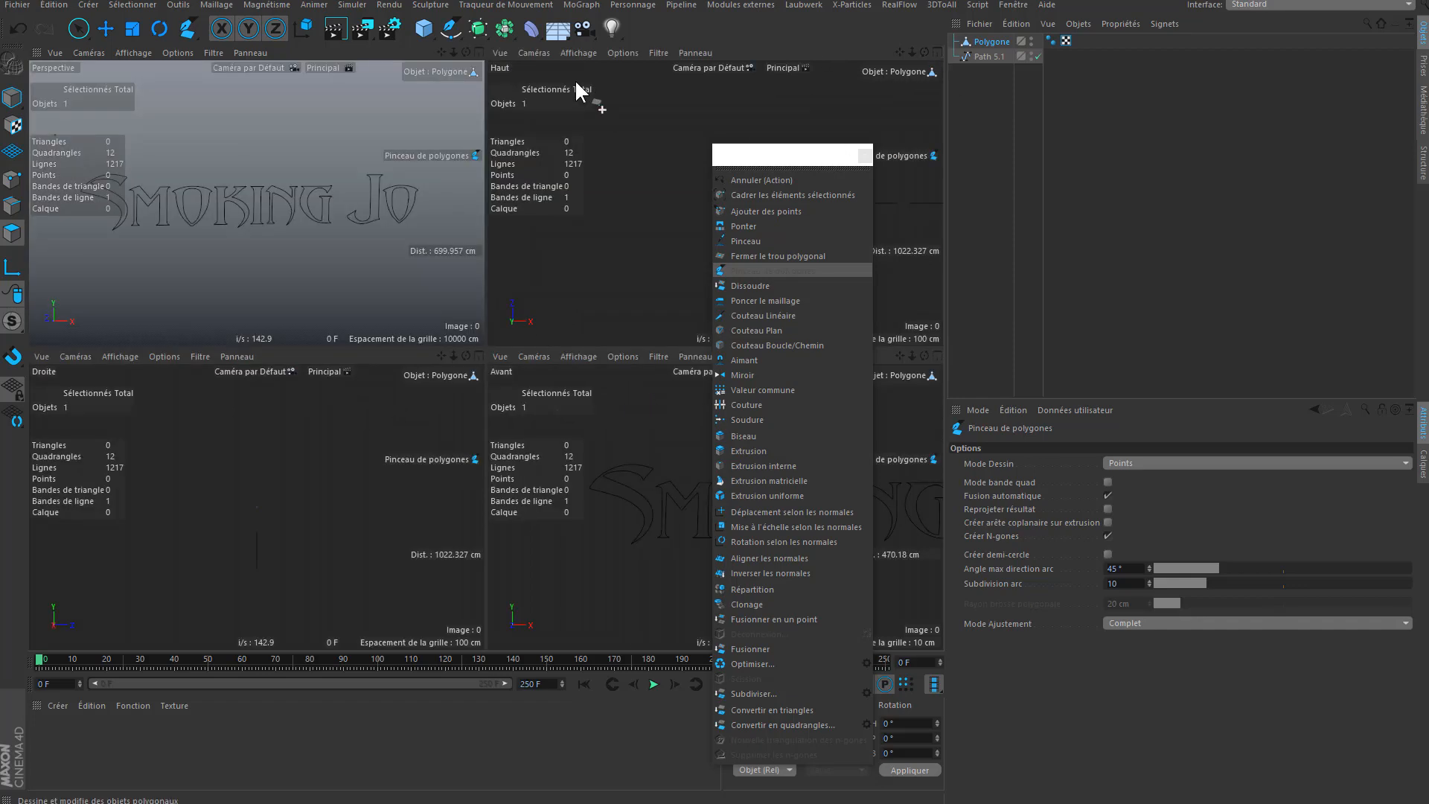
left_click(479, 52)
left_click(936, 51)
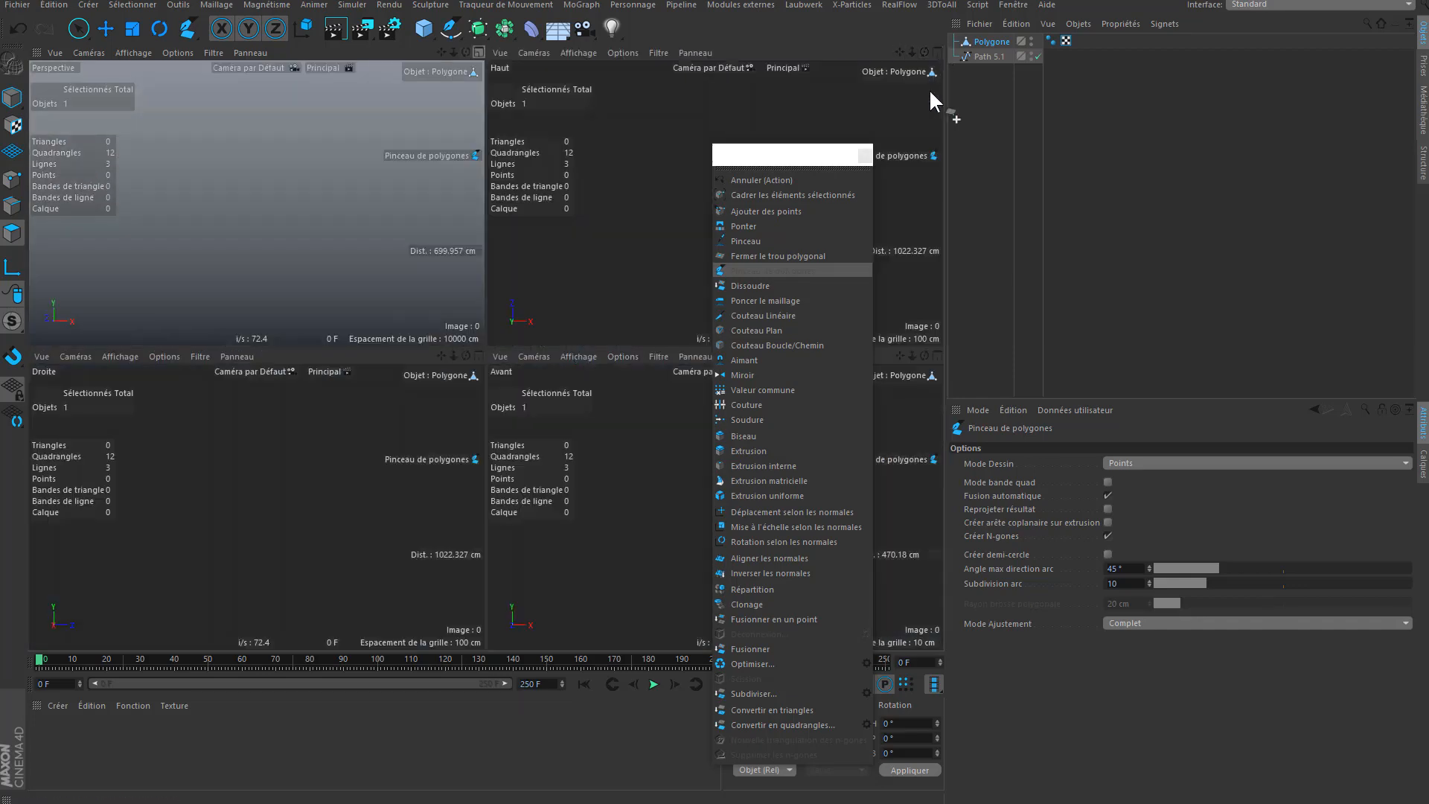
left_click(938, 354)
left_click_drag(802, 156, 1043, 102)
- Draw a triangular polygon with the Pinceau de polygones over the pointed lower tip of the S
scroll(372, 253, "up", 5)
middle_click_drag(399, 335, 489, 189, "alt")
scroll(588, 339, "down", 2)
middle_click_drag(592, 347, 568, 309, "alt")
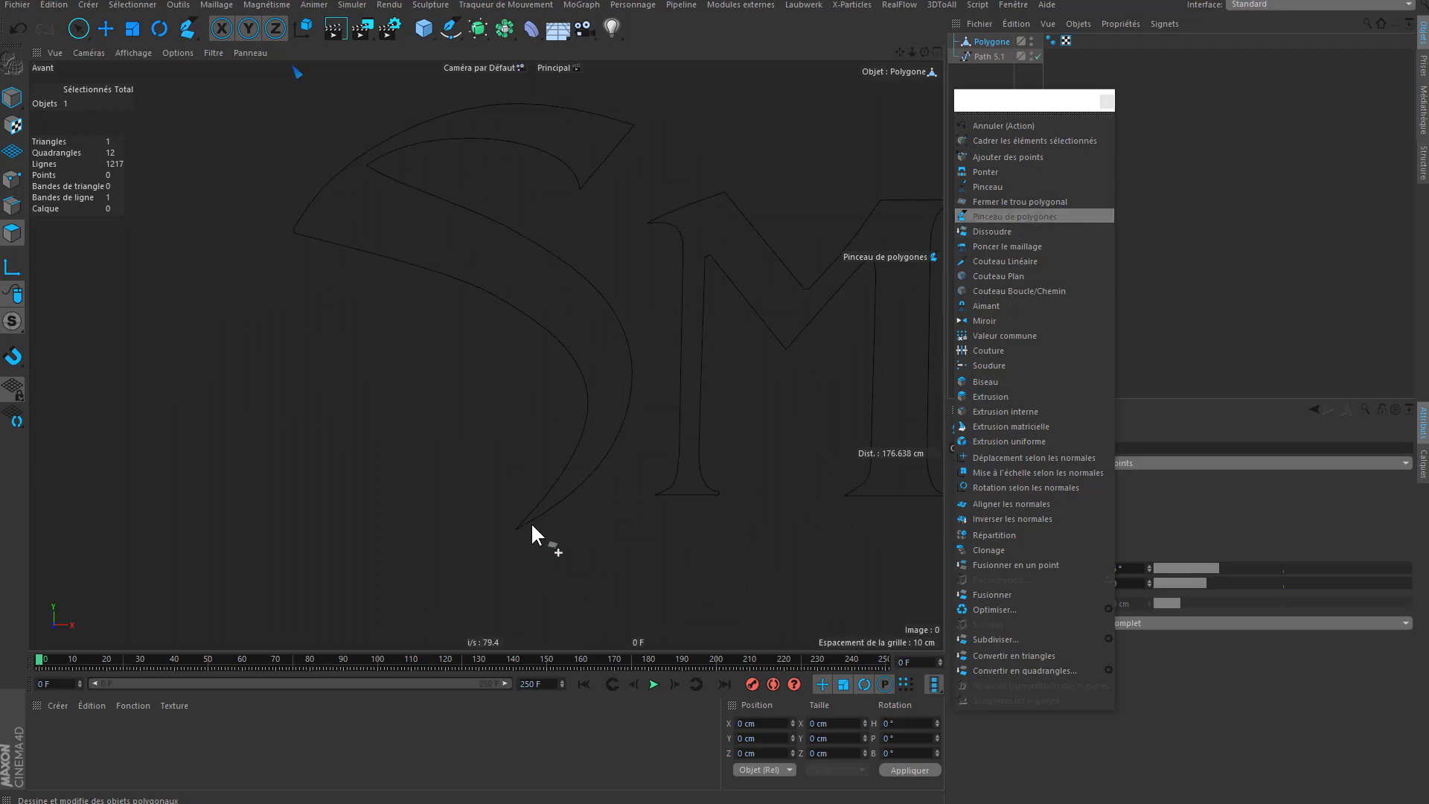
scroll(536, 529, "up", 8)
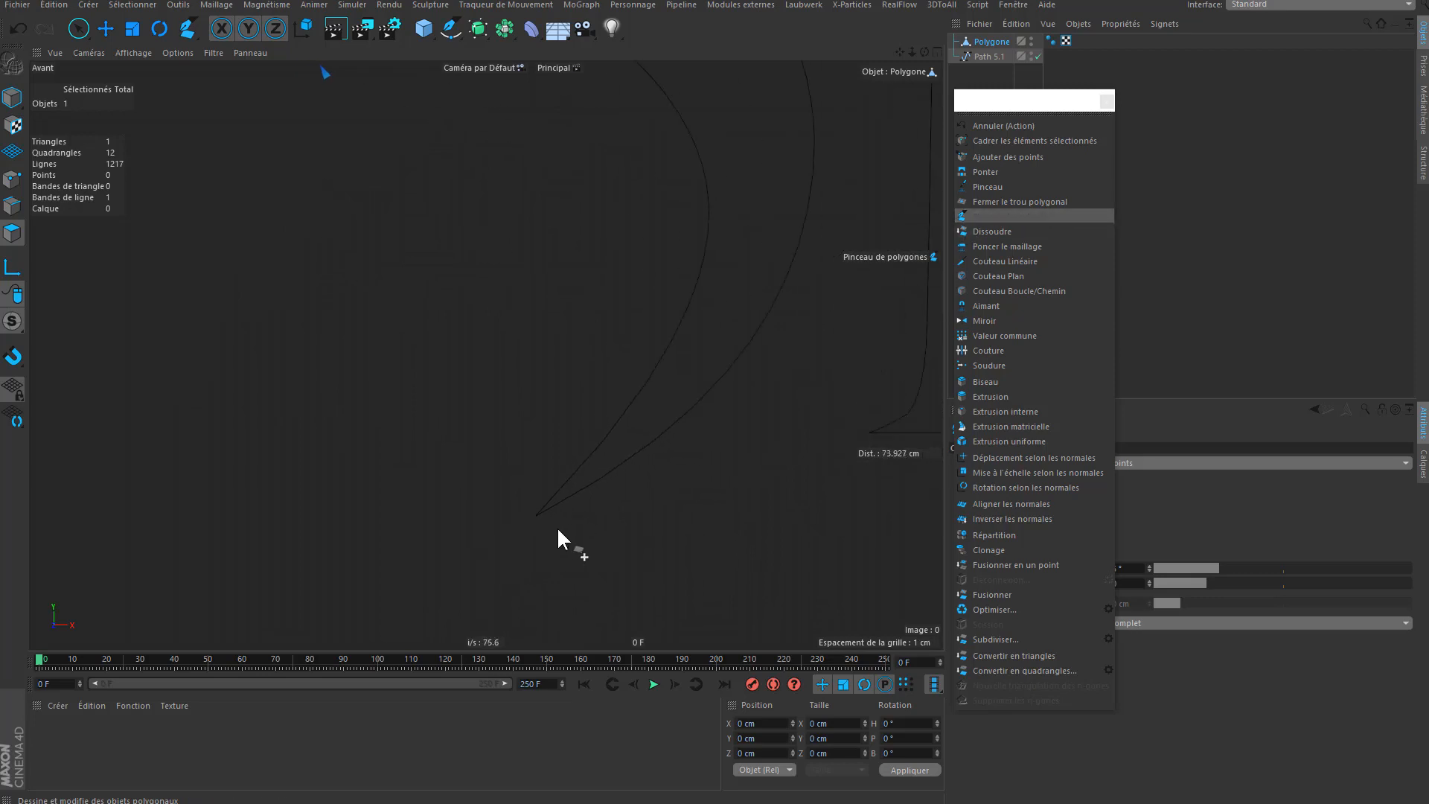
left_click(640, 447)
left_click(612, 428)
left_click(536, 513)
left_click(535, 512)
scroll(609, 456, "up", 5)
middle_click_drag(711, 426, 659, 387, "alt")
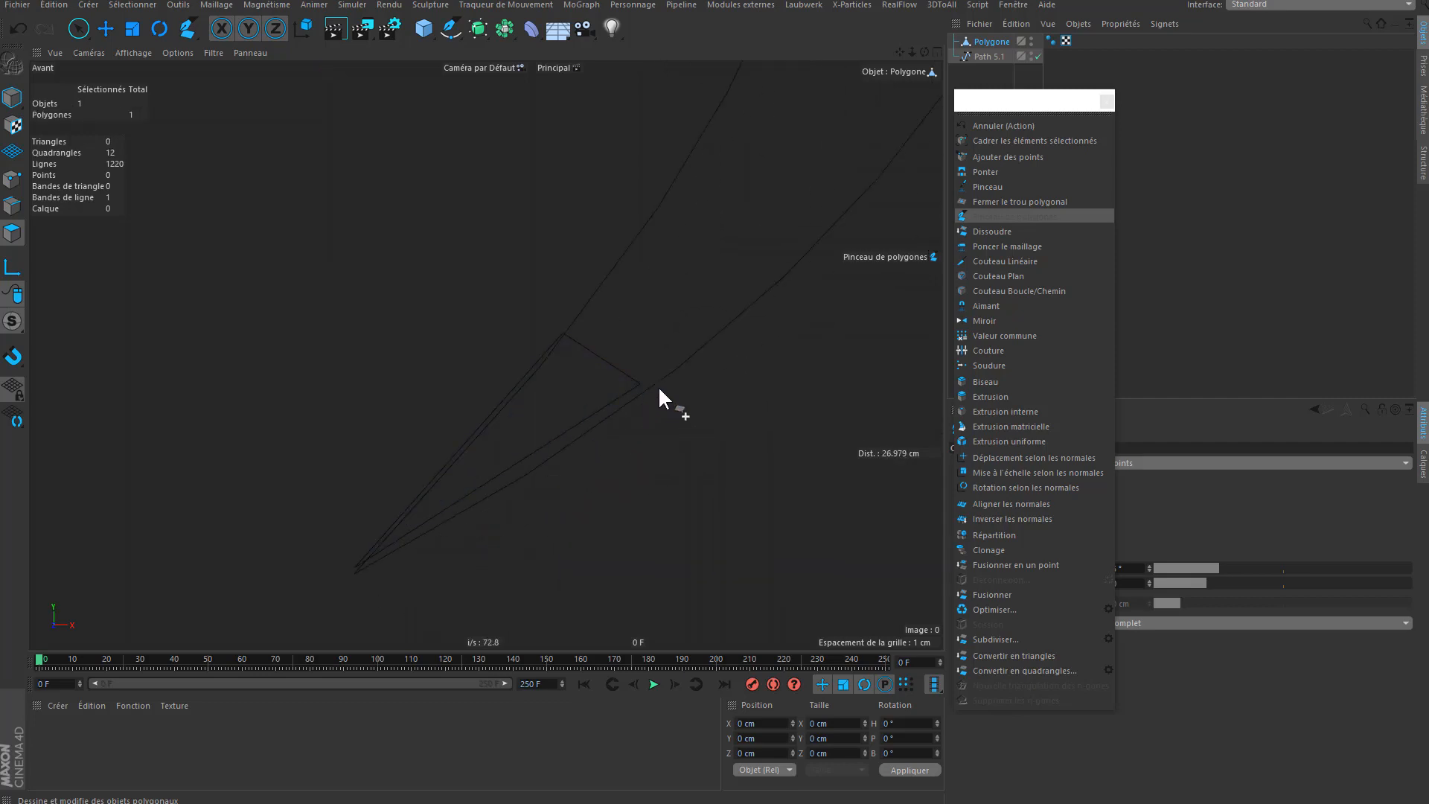
- Move the triangle's outer corner freehand onto the outer curve of the S
left_click_drag(646, 393, 650, 393)
scroll(734, 389, "up", 10)
scroll(619, 369, "up", 2)
scroll(376, 424, "down", 10)
left_click_drag(678, 291, 689, 302)
mouse_move(676, 307)
left_mouse_down()
mouse_move(677, 332)
mouse_move(689, 310)
left_mouse_up()
- Detach the snapping commands, enable snapping with Magnétisme Point and try it on the triangle's outer corner
left_click(13, 356)
left_click_drag(70, 356, 227, 239)
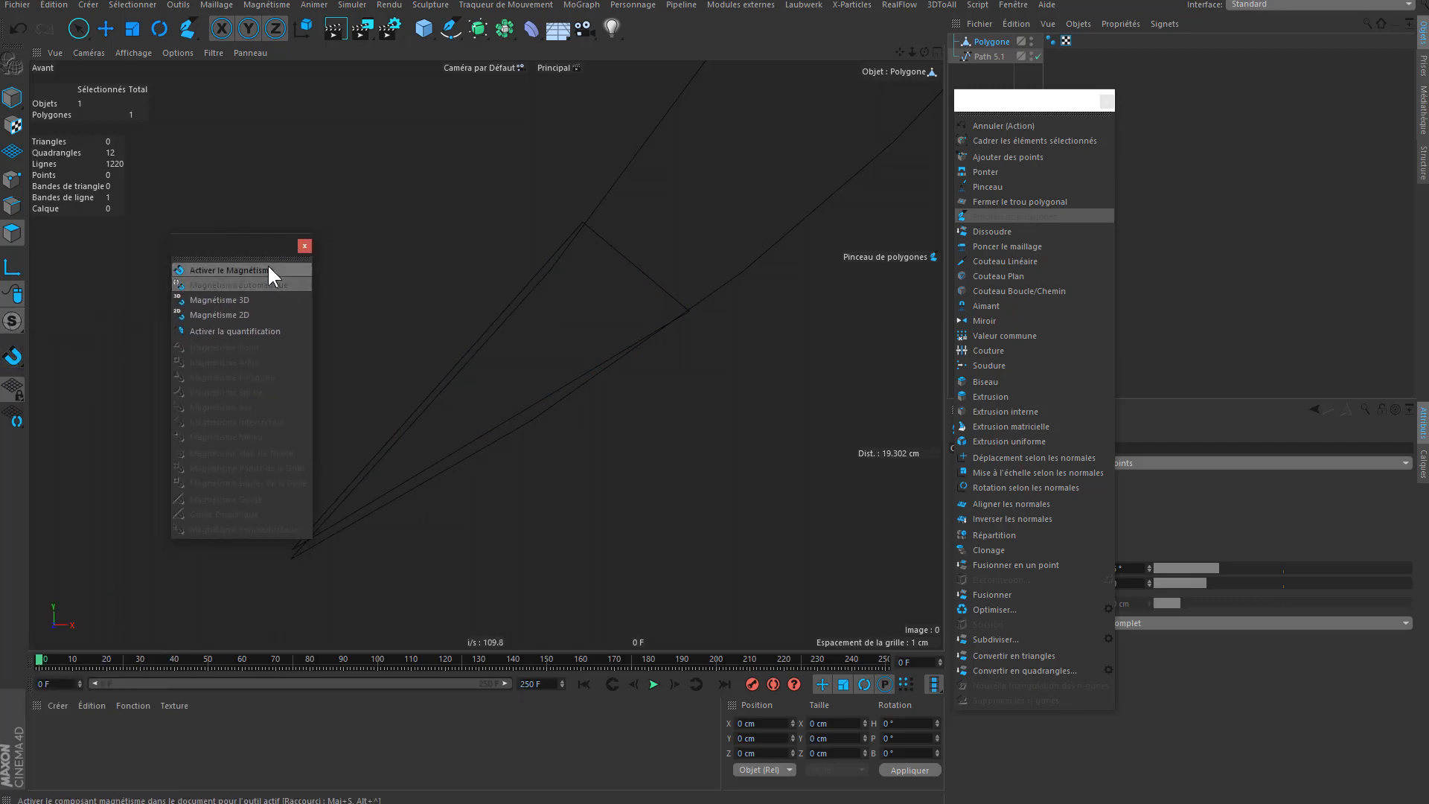
left_click(269, 269)
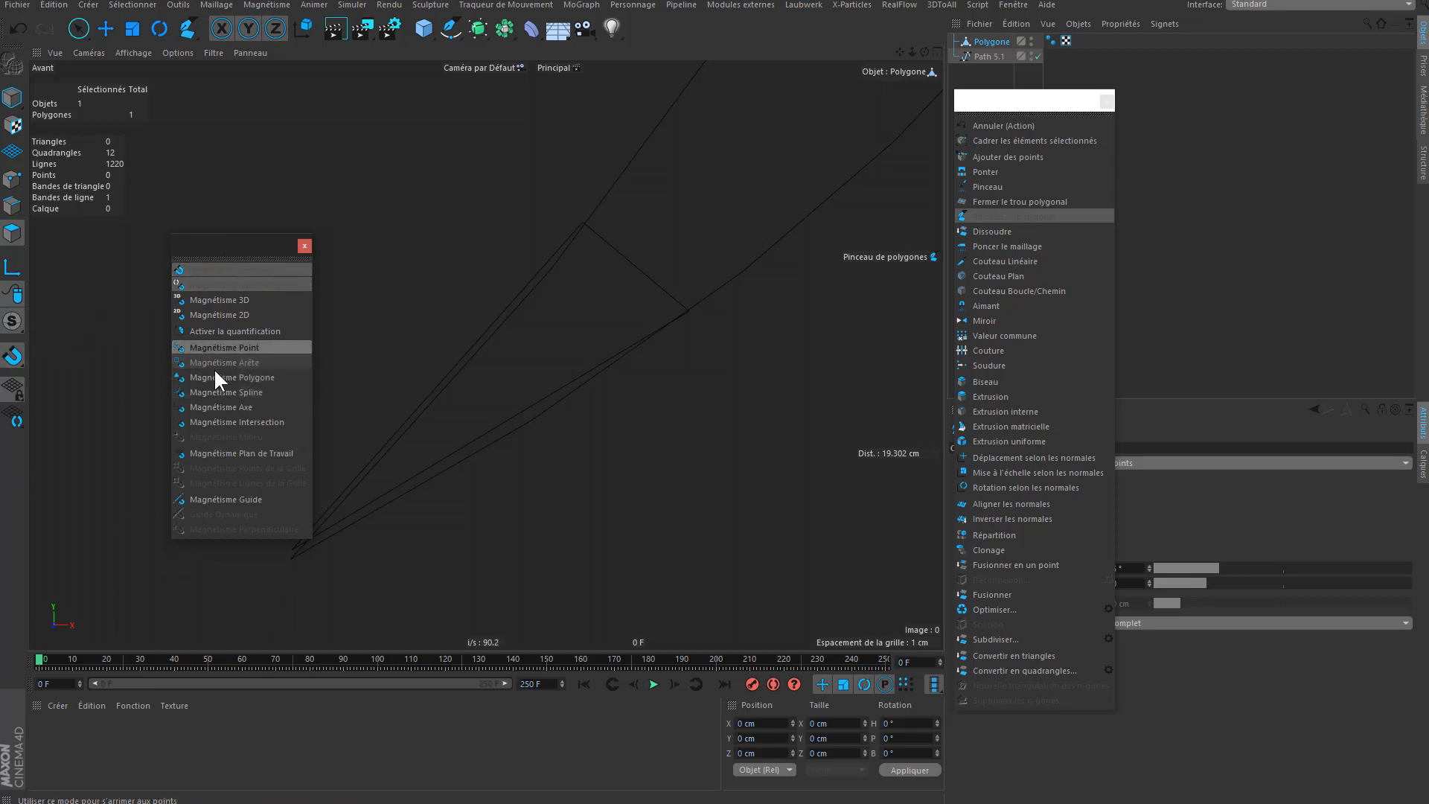
left_click(234, 347)
left_click(229, 348)
mouse_move(679, 316)
left_mouse_down()
mouse_move(652, 345)
mouse_move(678, 332)
left_mouse_up()
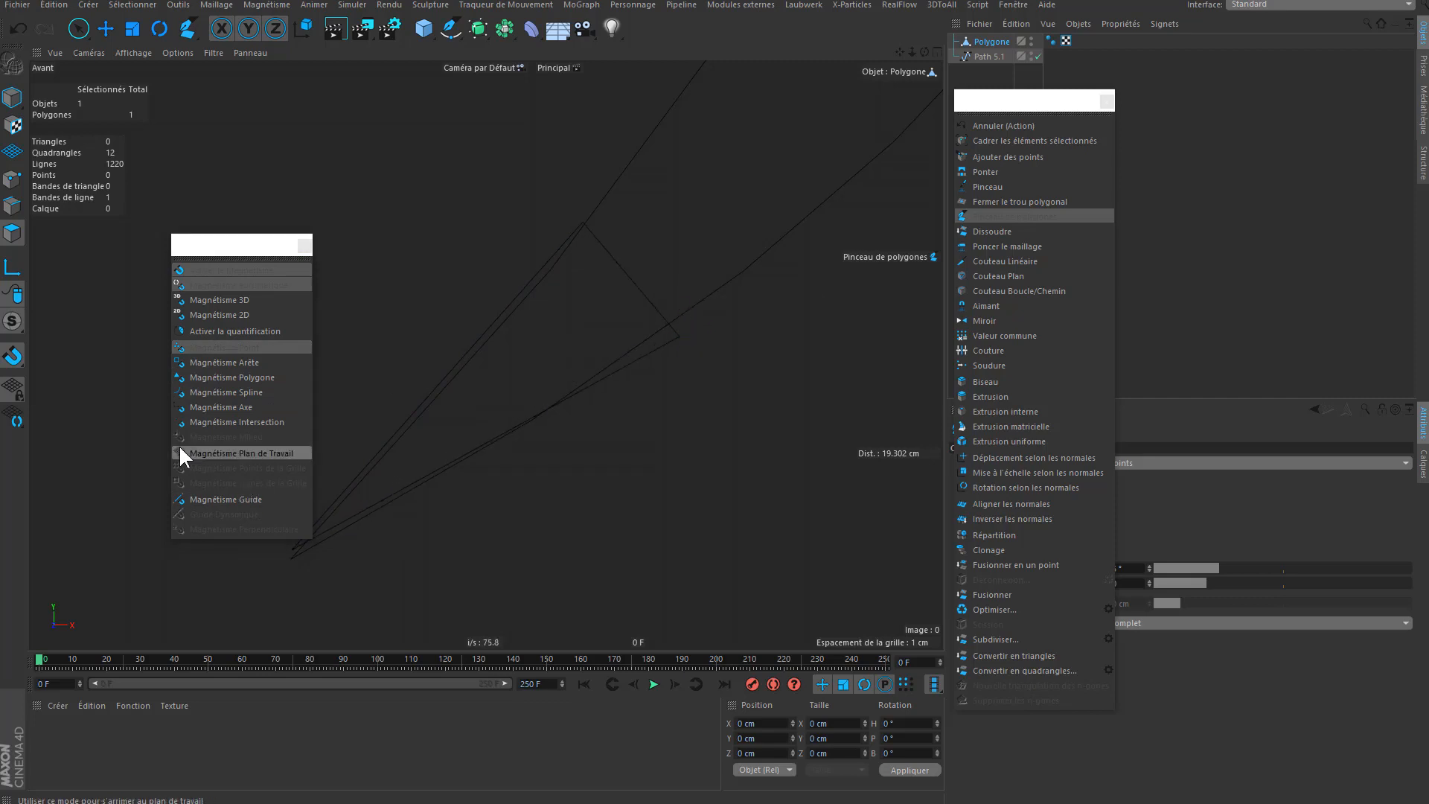
- Enable Magnétisme Spline and snap the triangle's two upper corners to the S outline
left_click(253, 390)
left_click(240, 391)
mouse_move(685, 308)
left_mouse_down()
mouse_move(720, 274)
mouse_move(681, 314)
left_mouse_up()
mouse_move(583, 230)
left_mouse_down()
mouse_move(549, 249)
mouse_move(589, 210)
mouse_move(584, 223)
left_mouse_up()
scroll(691, 315, "up", 1)
scroll(693, 328, "up", 10)
scroll(700, 380, "down", 10)
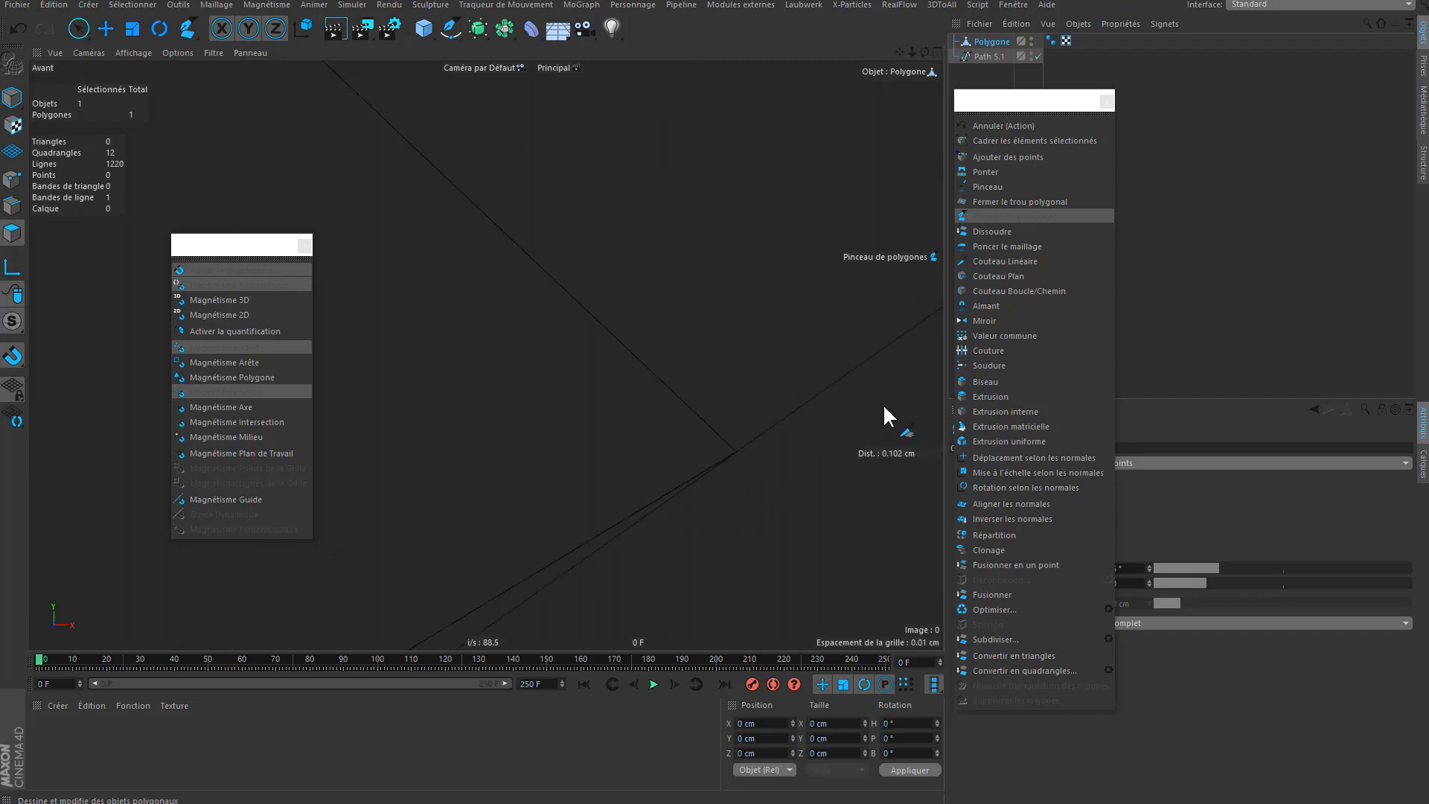
- Snap the triangle's lowest corner to the pointed tip of the S spline
middle_click_drag(522, 537, 582, 441, "alt")
scroll(583, 439, "up", 4)
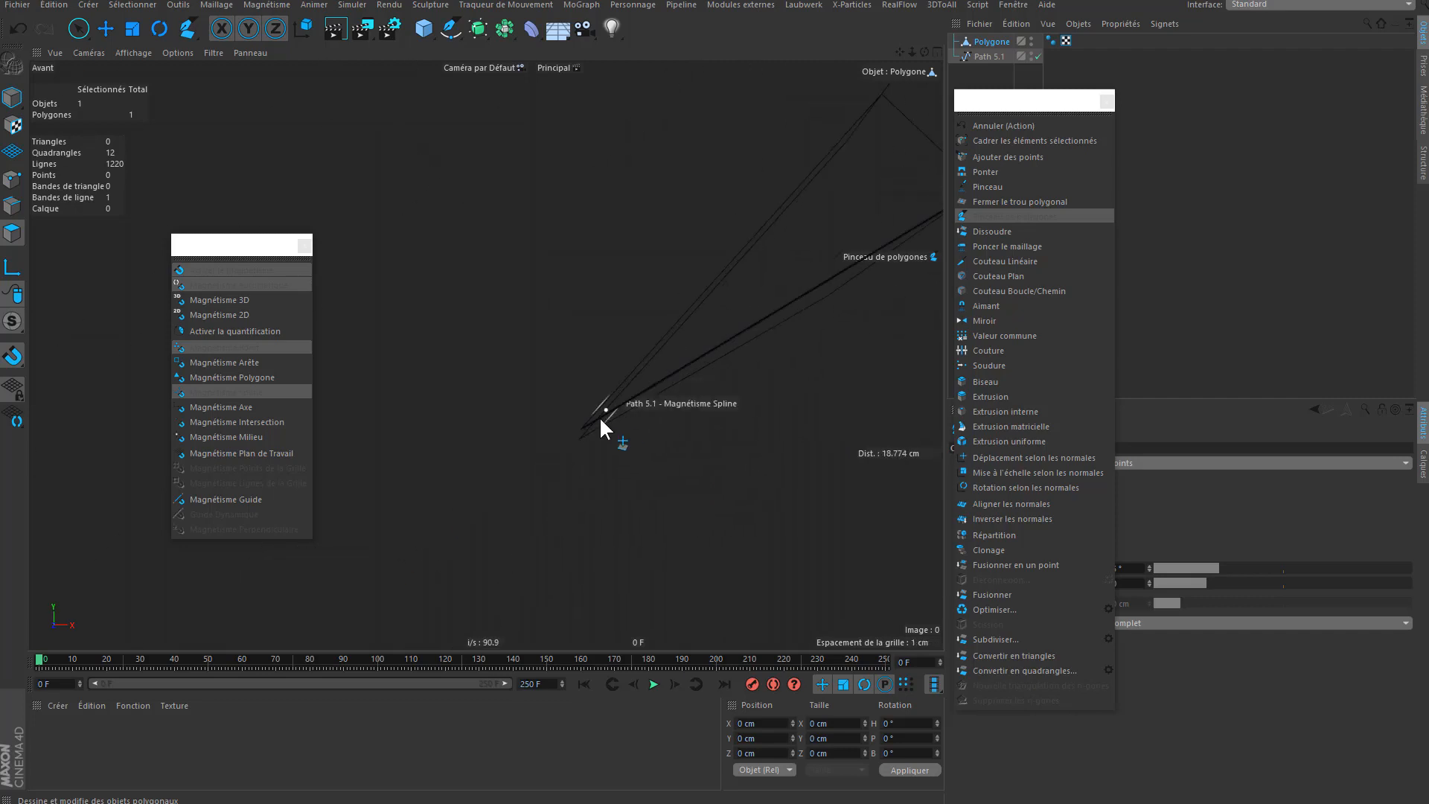
left_click_drag(582, 424, 577, 437)
middle_click_drag(627, 419, 489, 498, "alt")
scroll(580, 370, "down", 10)
scroll(734, 280, "up", 8)
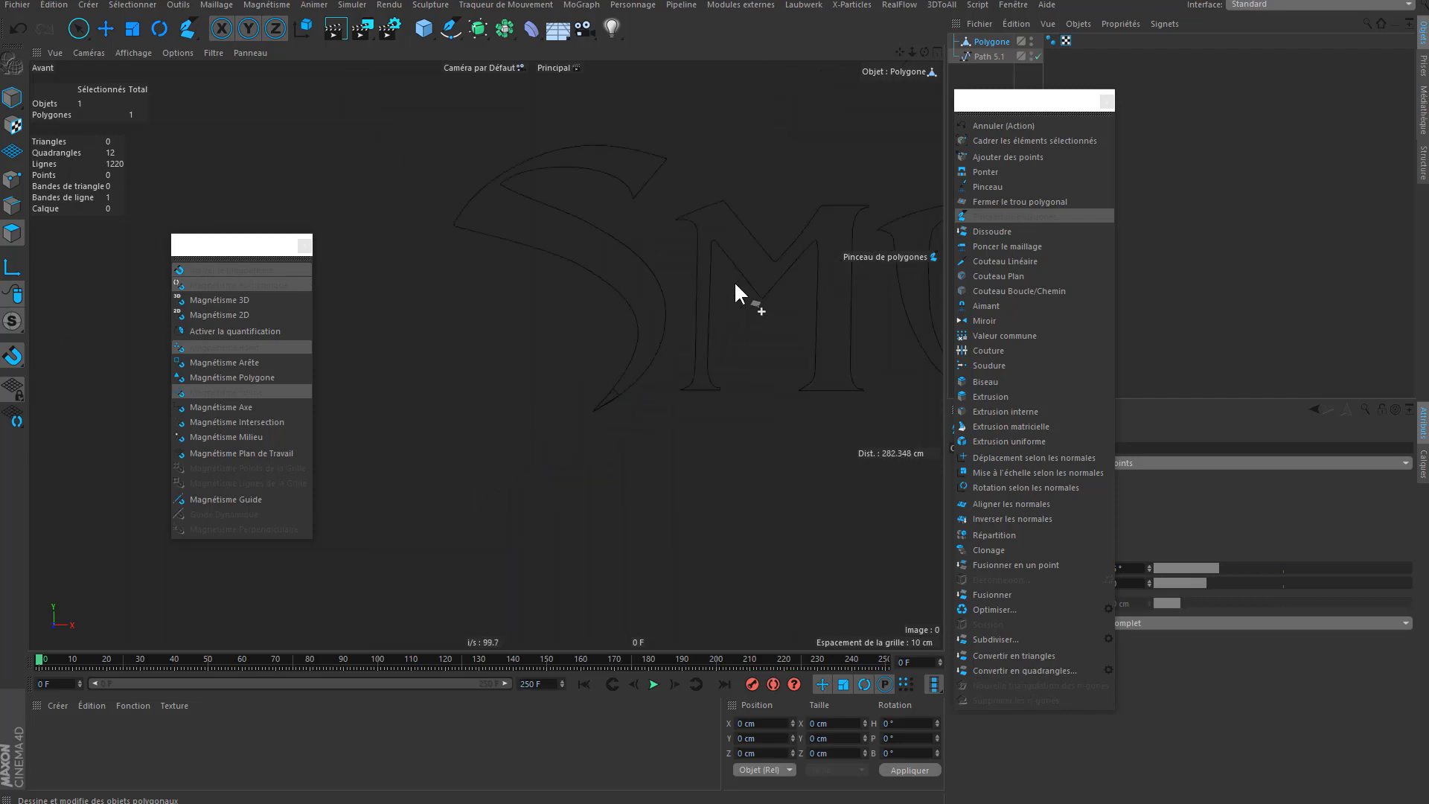
- Set the interpolation angle of the Path 5.1 spline to 0°
scroll(621, 397, "up", 4)
scroll(623, 441, "down", 5)
middle_click_drag(622, 439, 732, 351, "alt")
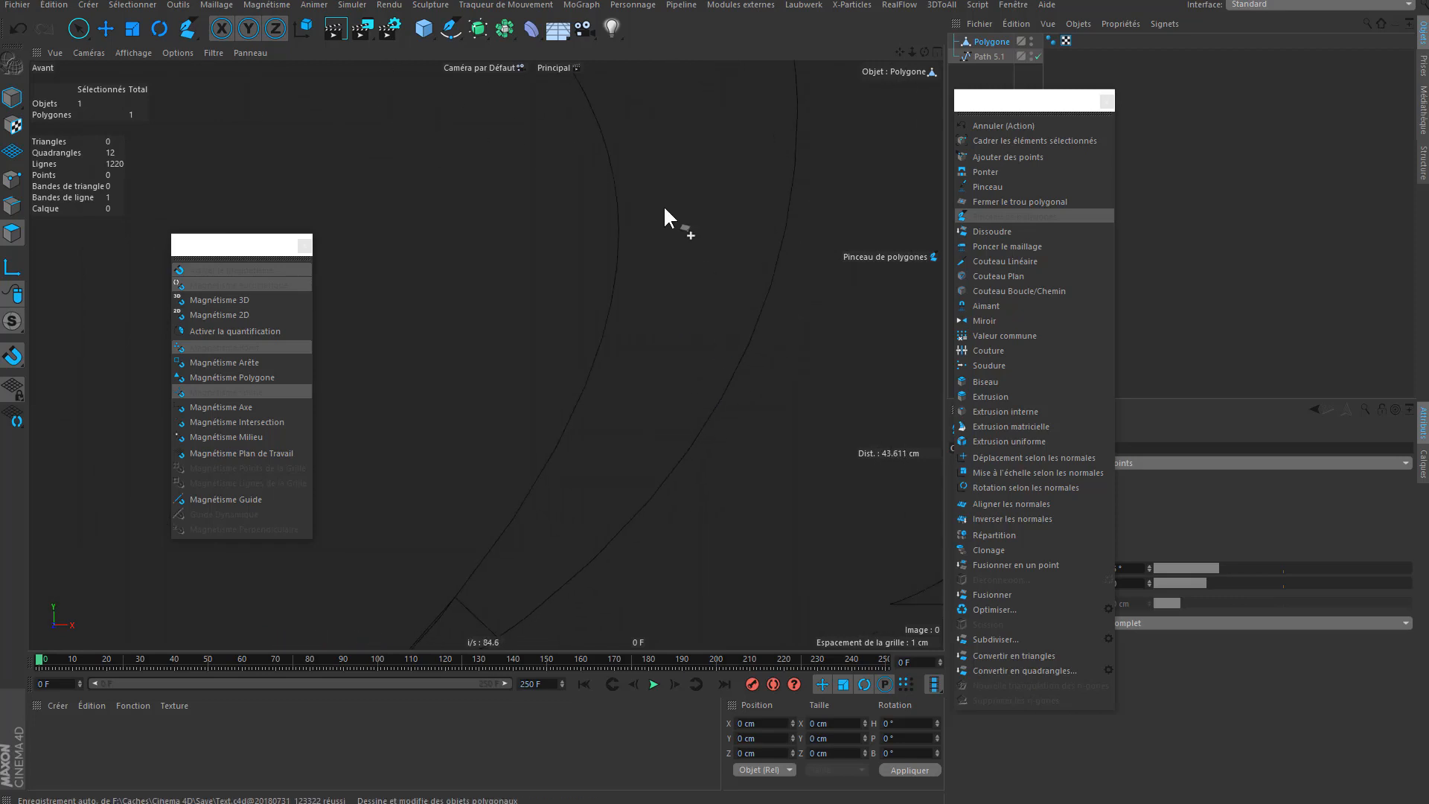
scroll(809, 200, "up", 2)
scroll(821, 186, "up", 3)
left_click_drag(1040, 92, 1261, 50)
left_click(1018, 57)
left_click_drag(1088, 533, 1088, 554)
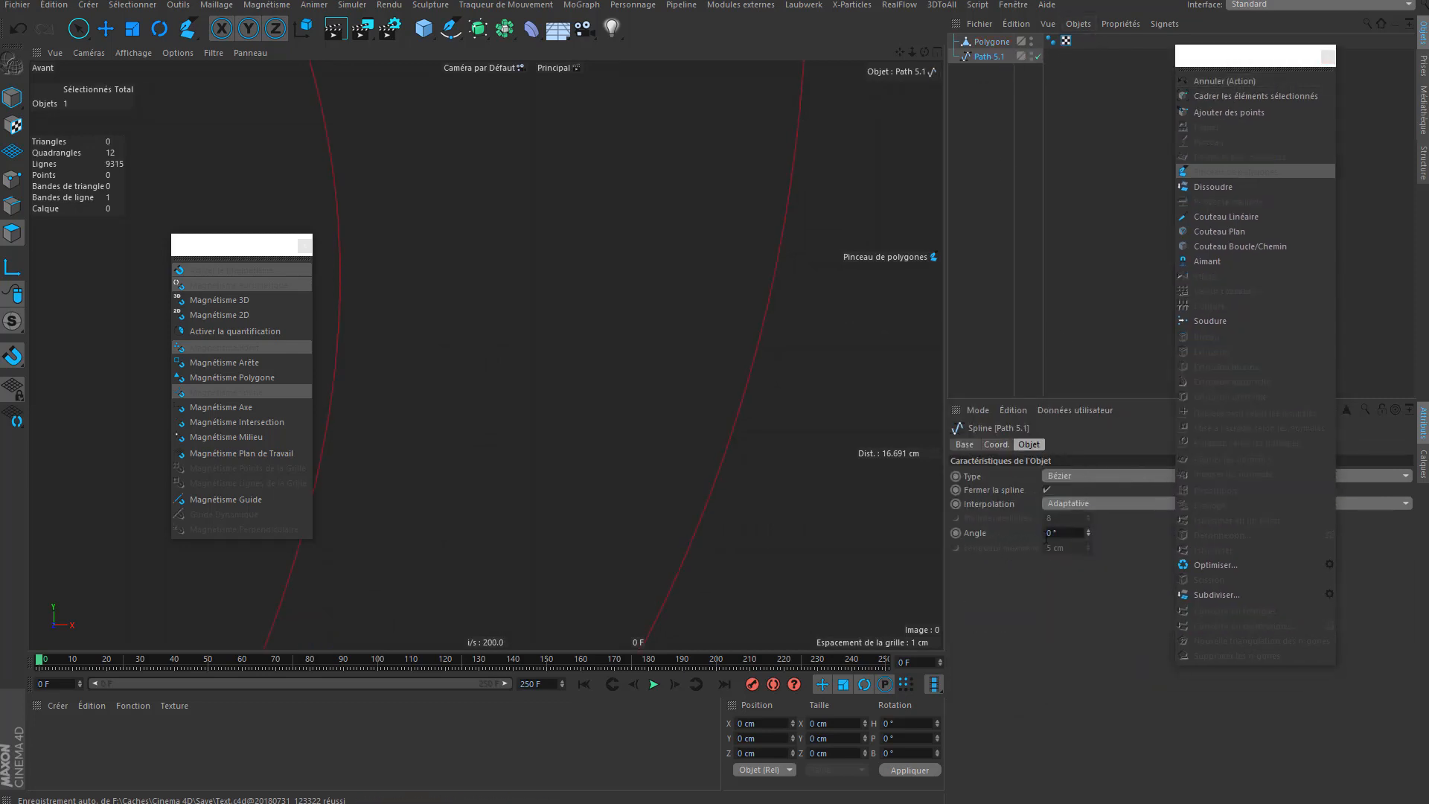
- Reselect the Polygone object and snap the triangle's corner again to the refined S curve
scroll(609, 443, "down", 3)
scroll(706, 435, "up", 10)
left_click(987, 40)
left_click_drag(750, 387, 762, 392)
scroll(794, 398, "down", 4)
scroll(655, 239, "up", 3)
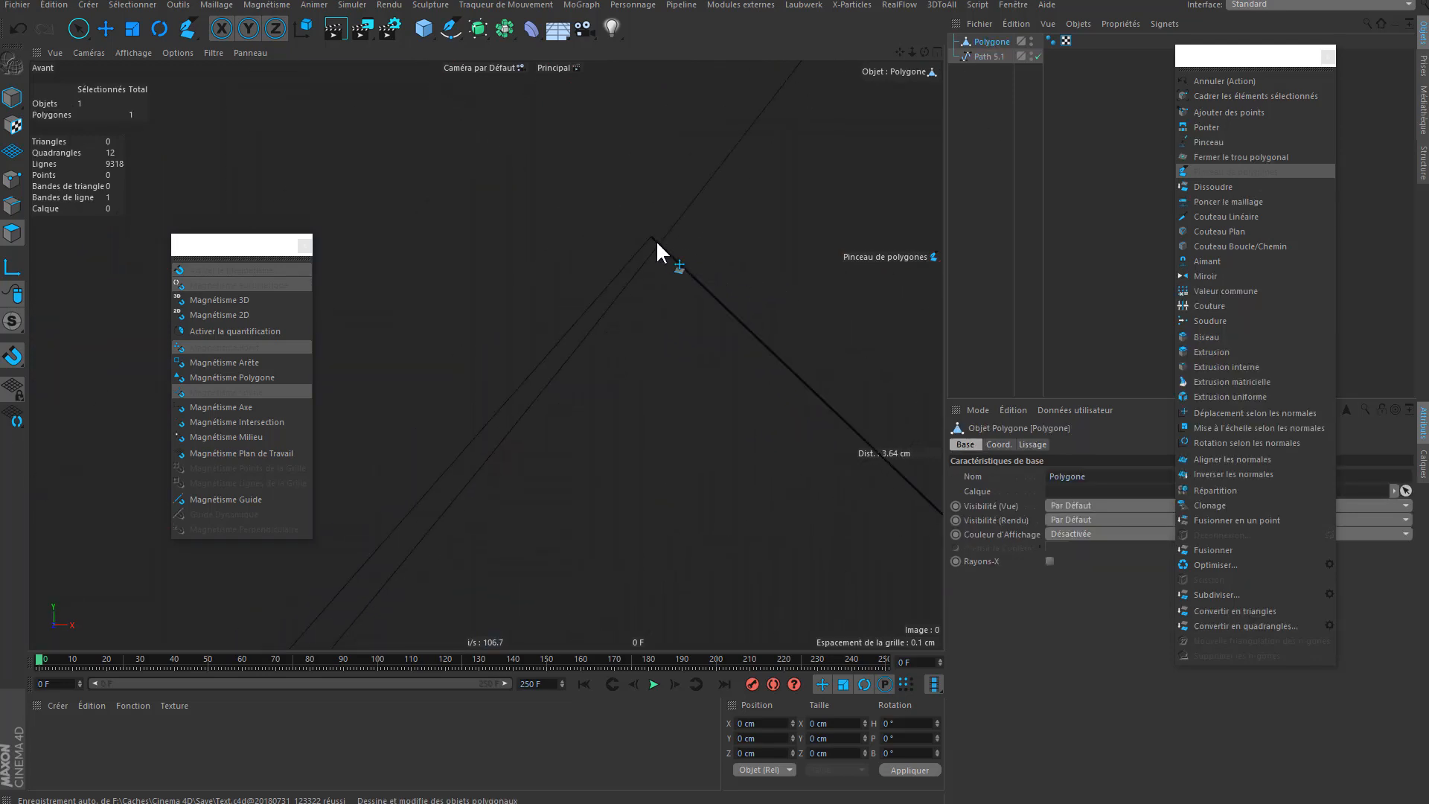
scroll(670, 328, "down", 8)
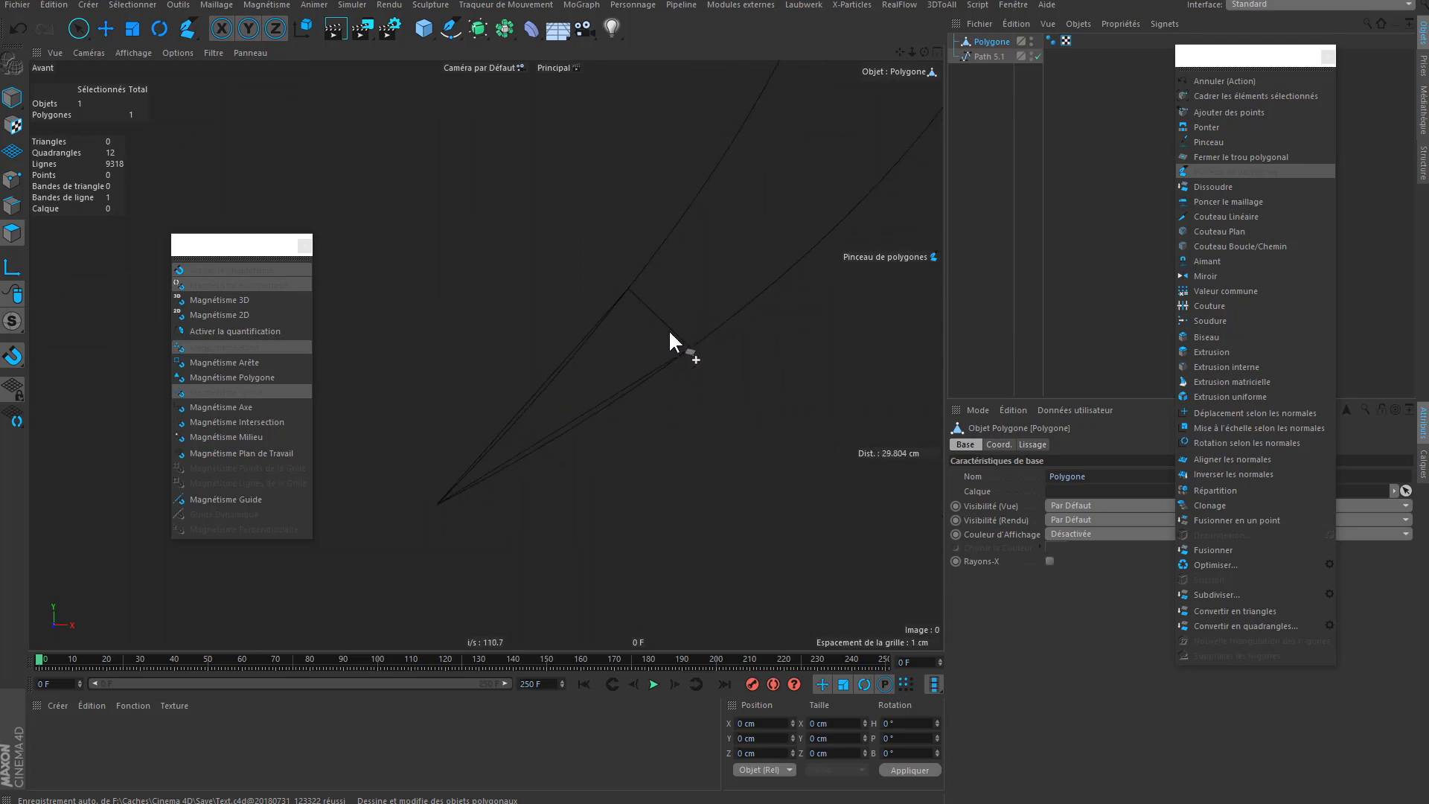
middle_click_drag(651, 339, 600, 432, "alt")
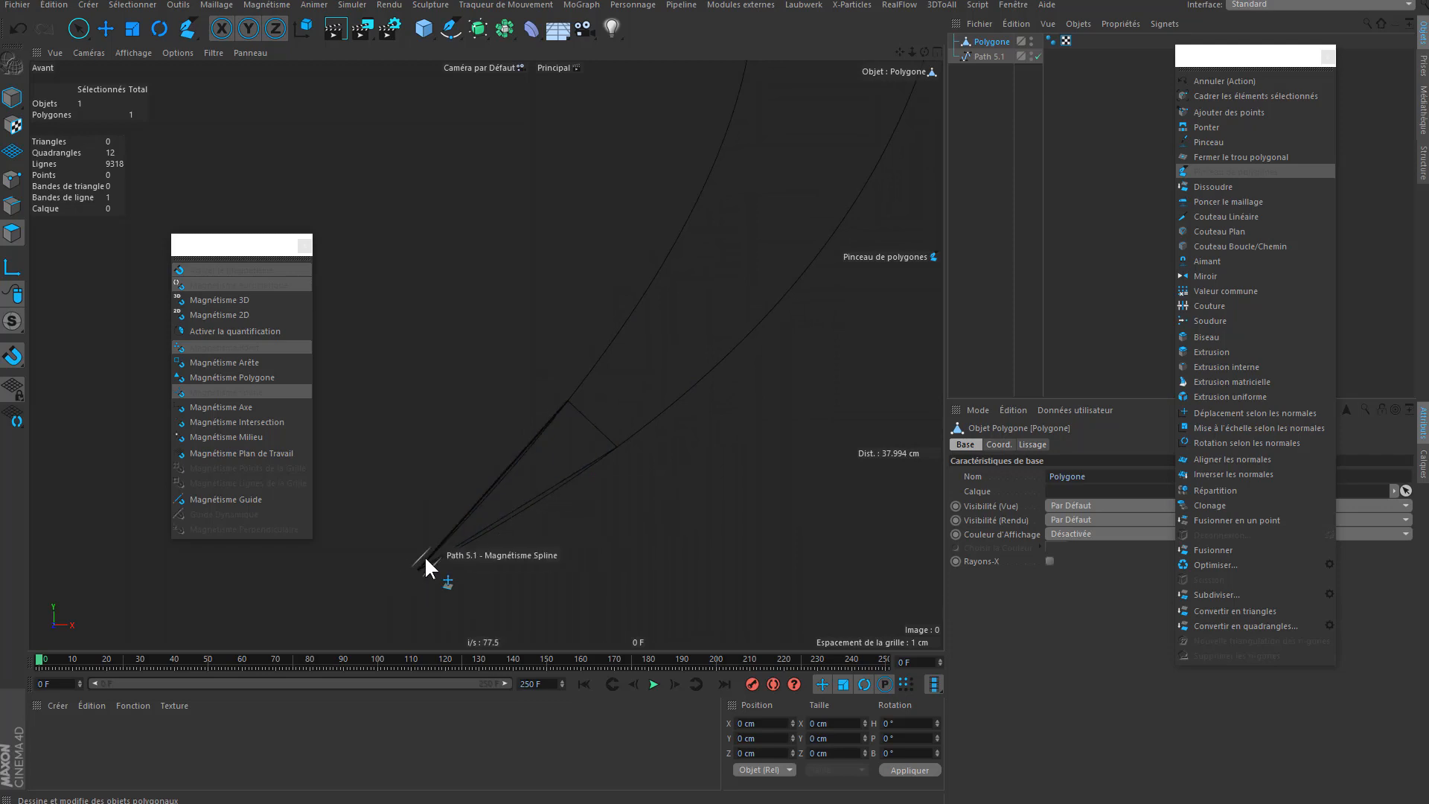
- Draw a quad on the triangle's upper edge with the polygon pen, snapping its corners to both sides of the S outline
middle_click_drag(558, 480, 511, 557, "alt")
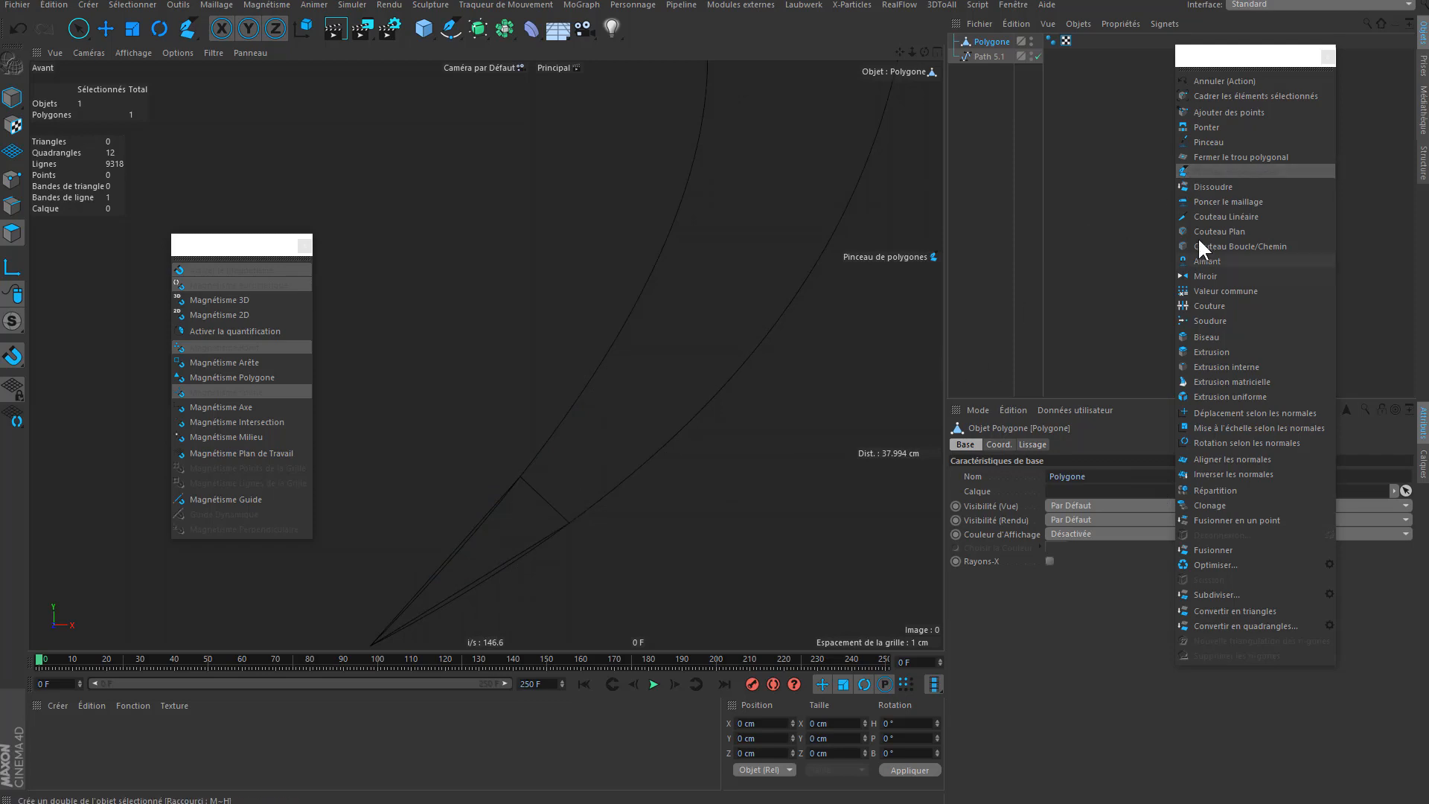
left_click(569, 523)
left_click(519, 477)
left_click(617, 335)
left_click(706, 404)
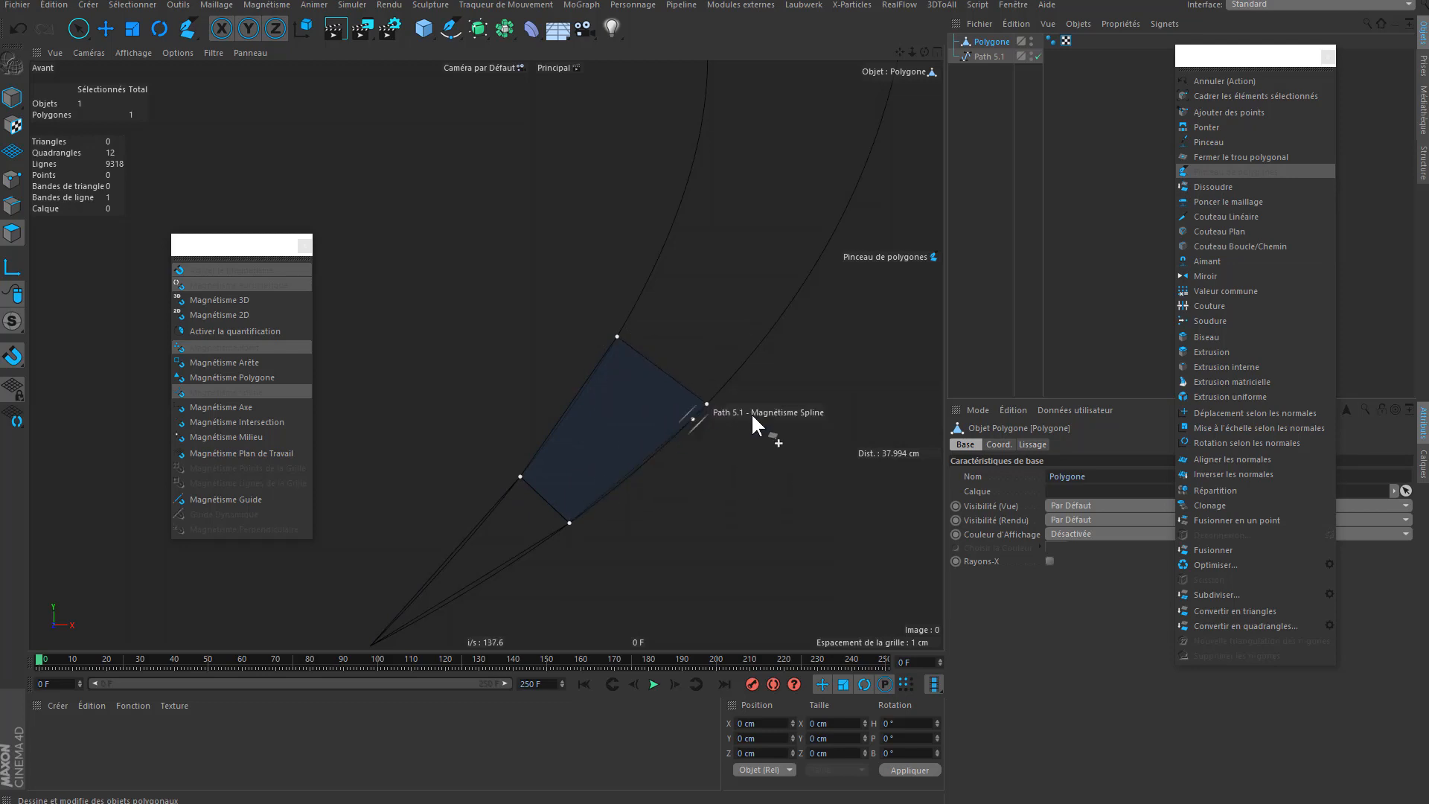
left_click(570, 523)
- Enable the quad strip mode (Mode bande quad) for the polygon pen
left_click(1225, 173)
left_click_drag(1240, 56, 1312, 55)
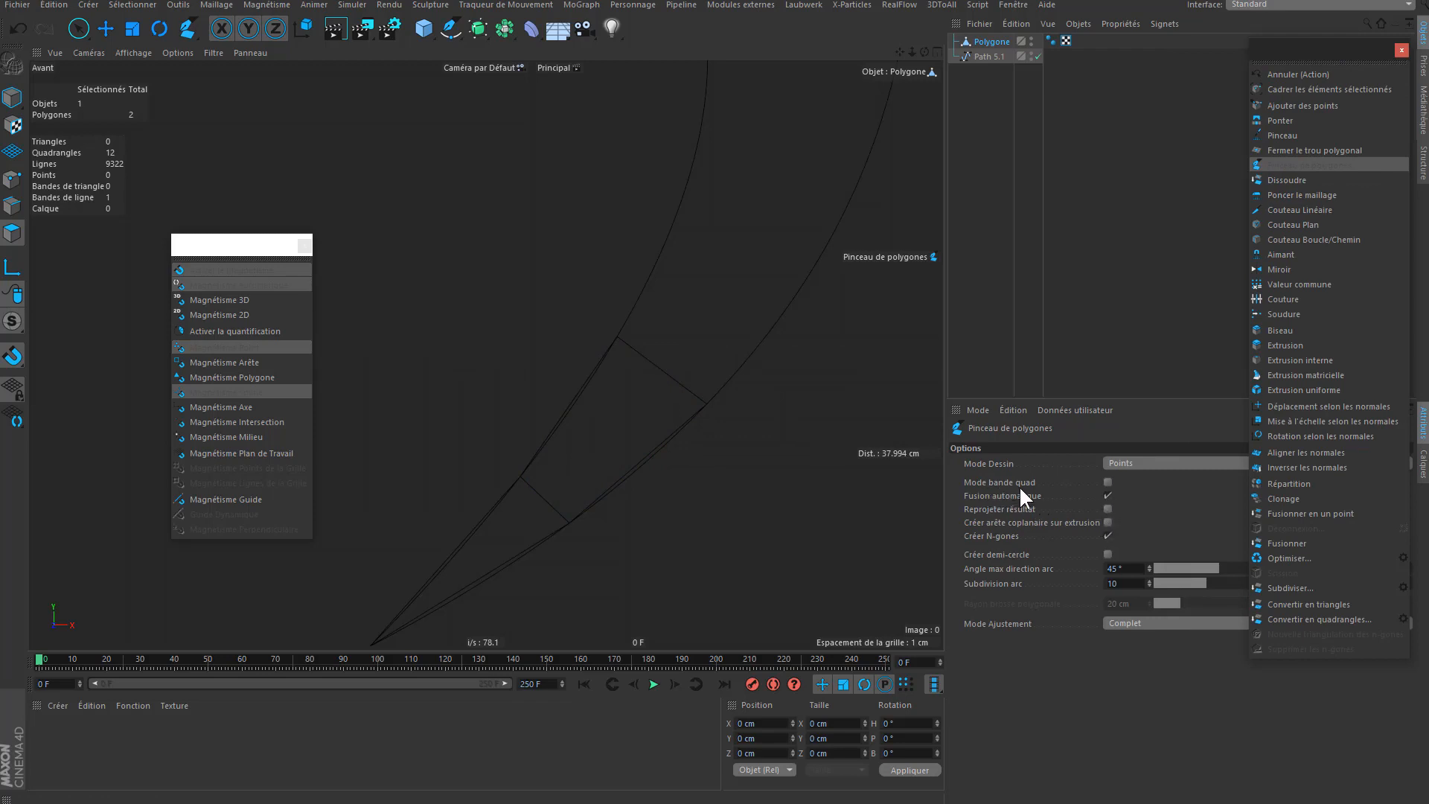
left_click(1108, 482)
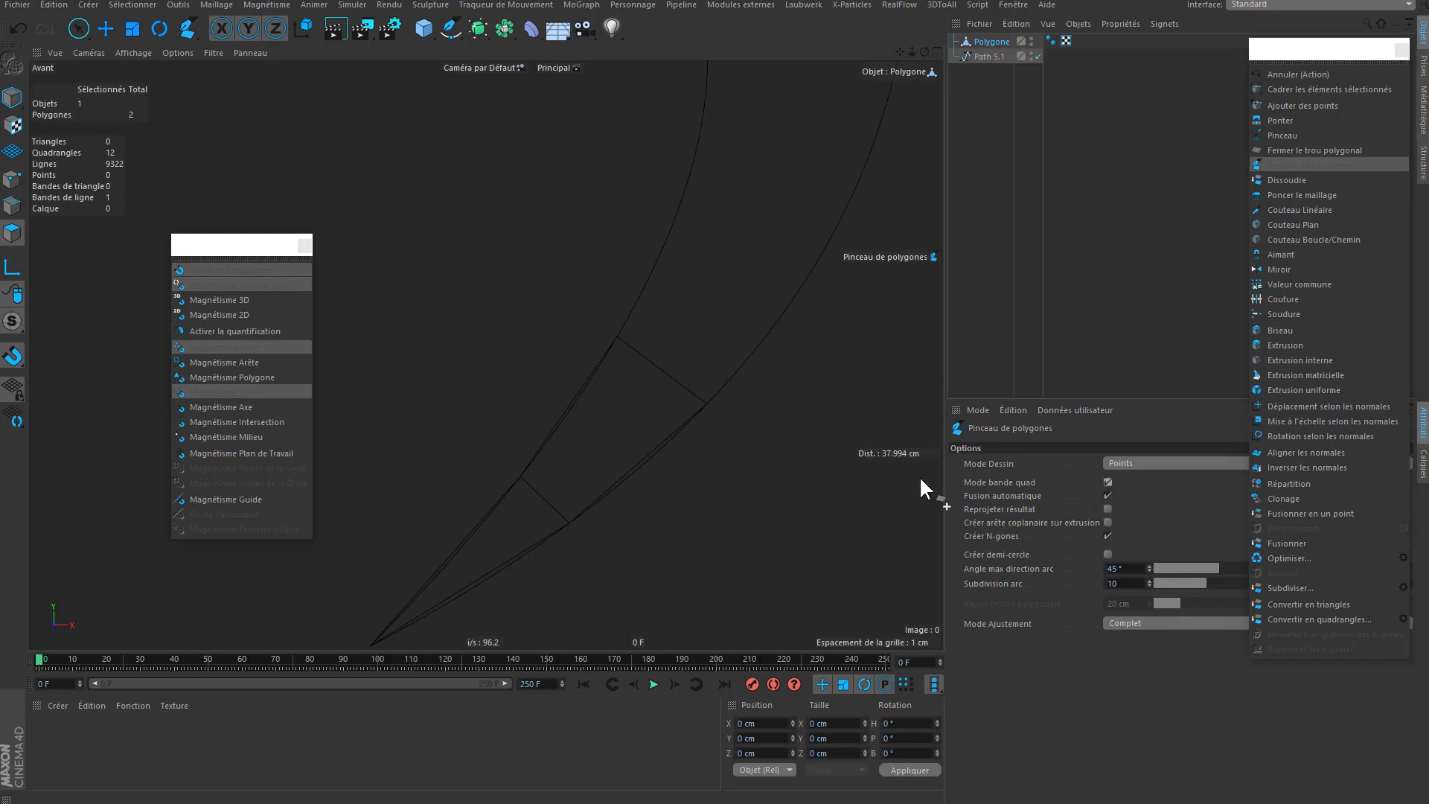
- Extend the quad strip up the lower part of the S curve, snapping each new edge to both sides of the spline
left_click_drag(622, 332, 821, 252)
left_click(822, 254)
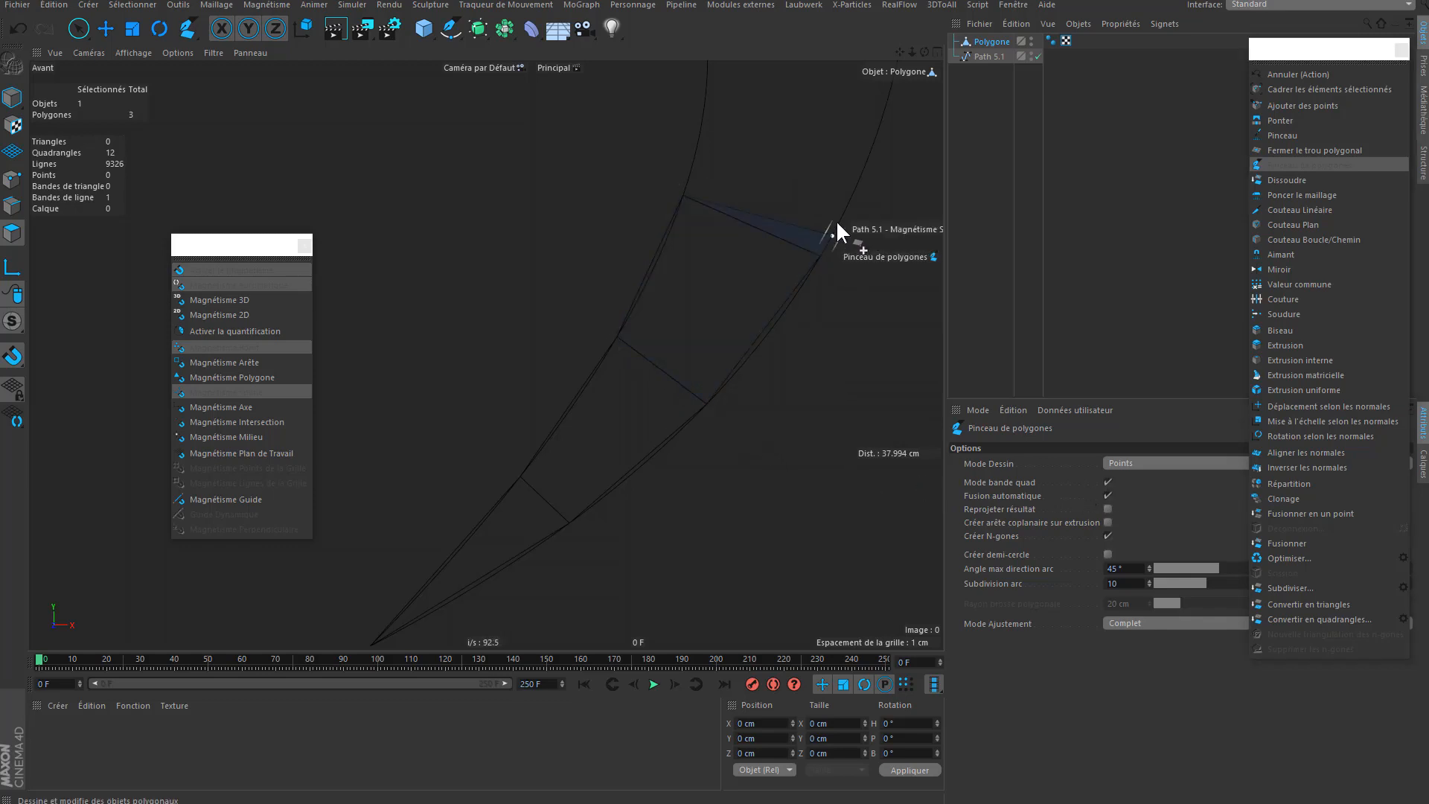
middle_click_drag(816, 213, 786, 347, "alt")
middle_click_drag(831, 274, 816, 302, "alt")
left_click(844, 237)
left_click(767, 413)
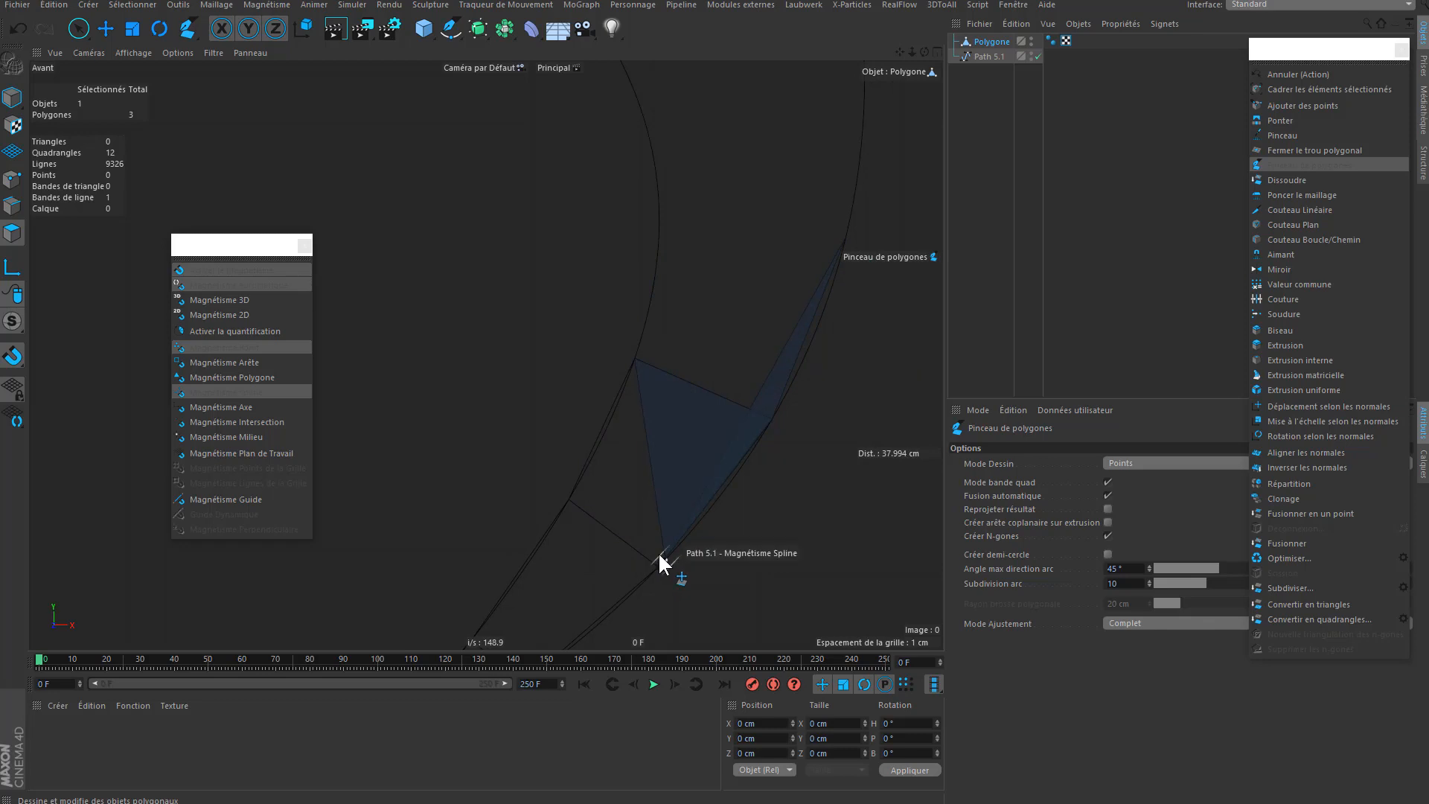
left_click(659, 207)
middle_click_drag(702, 336, 653, 533, "alt")
left_click(610, 426)
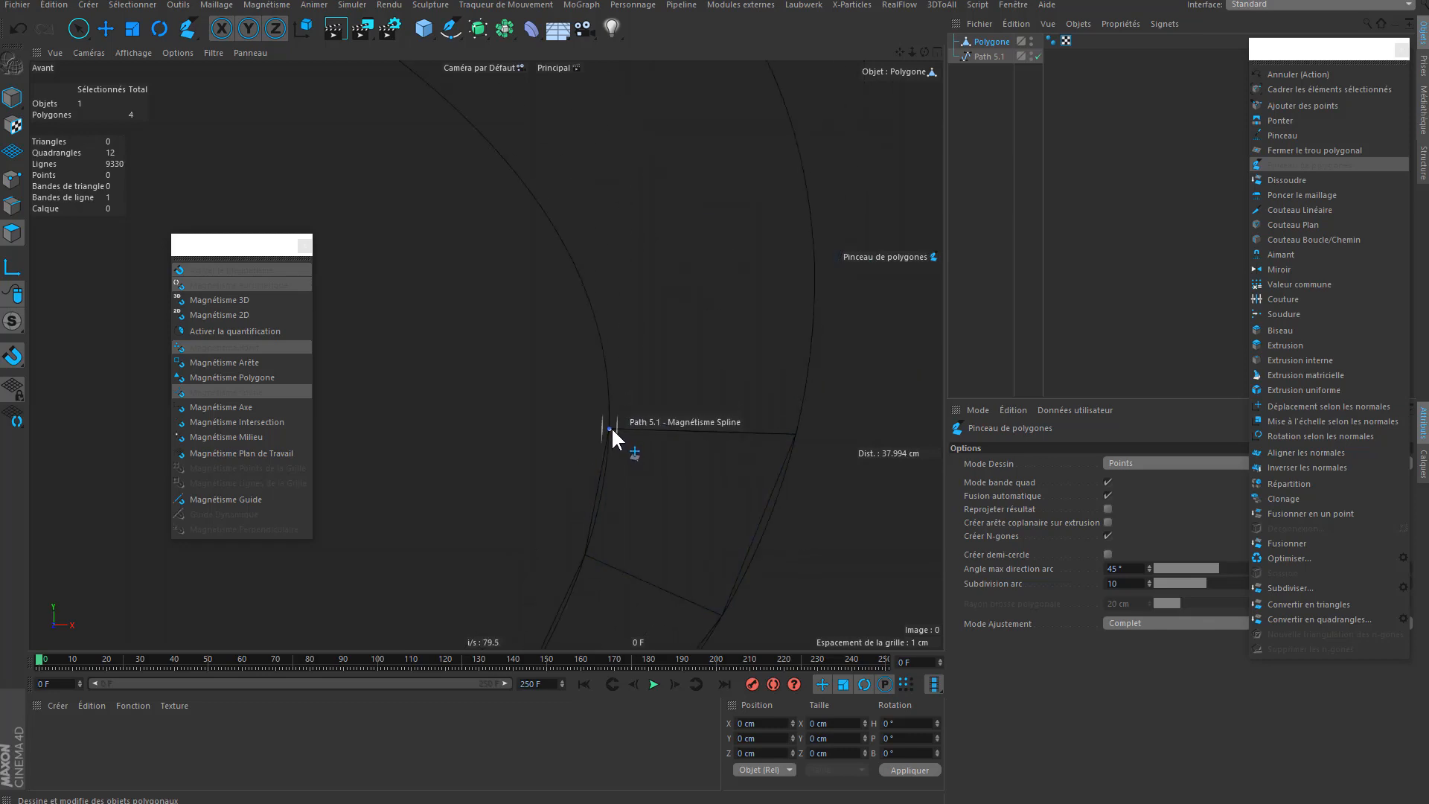
left_click(798, 432)
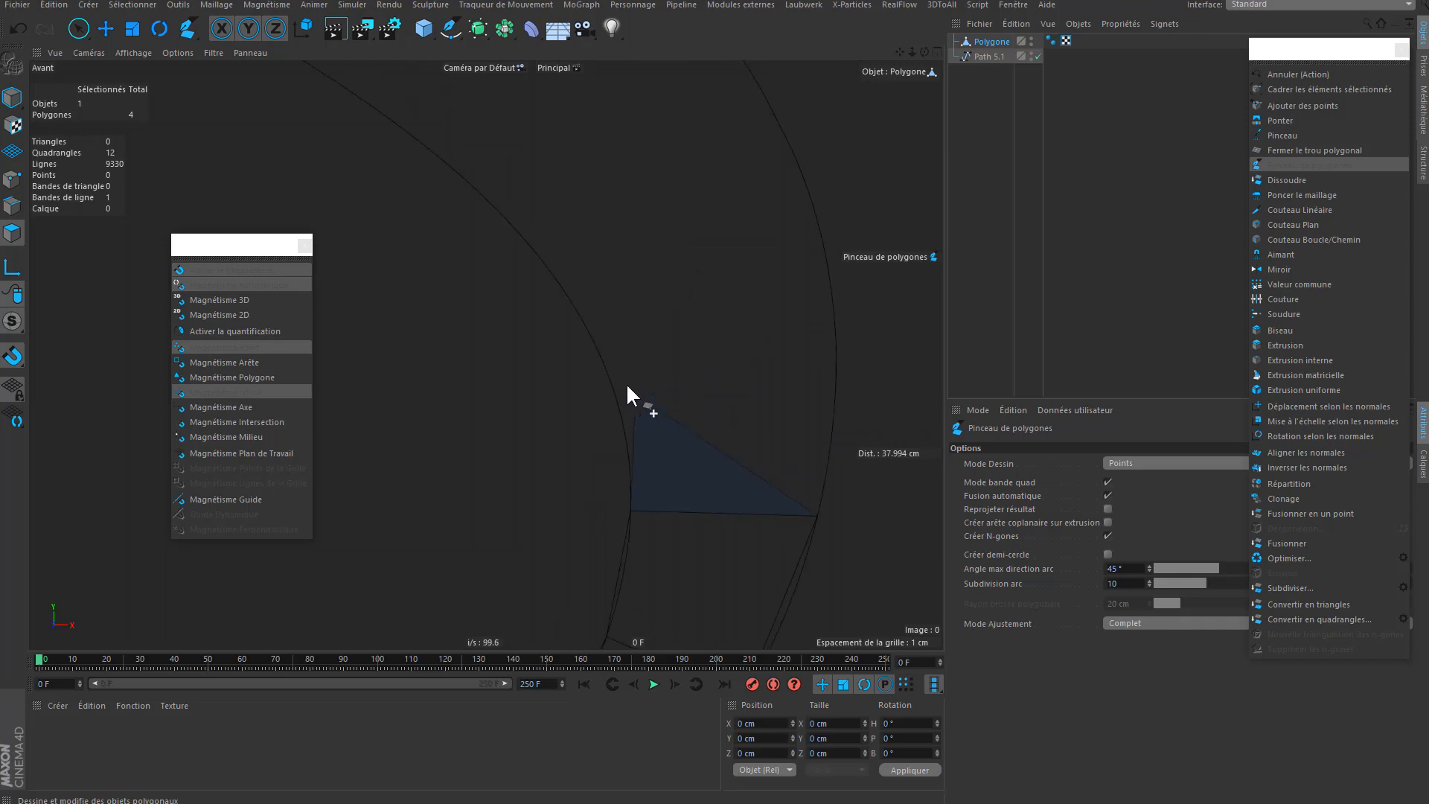
- Continue the quad strip around the right-hand bend of the S, with each edge spanning the outline
left_click(605, 354)
left_click(833, 313)
scroll(745, 364, "down", 4)
middle_click_drag(726, 373, 754, 468, "alt")
left_click(622, 362)
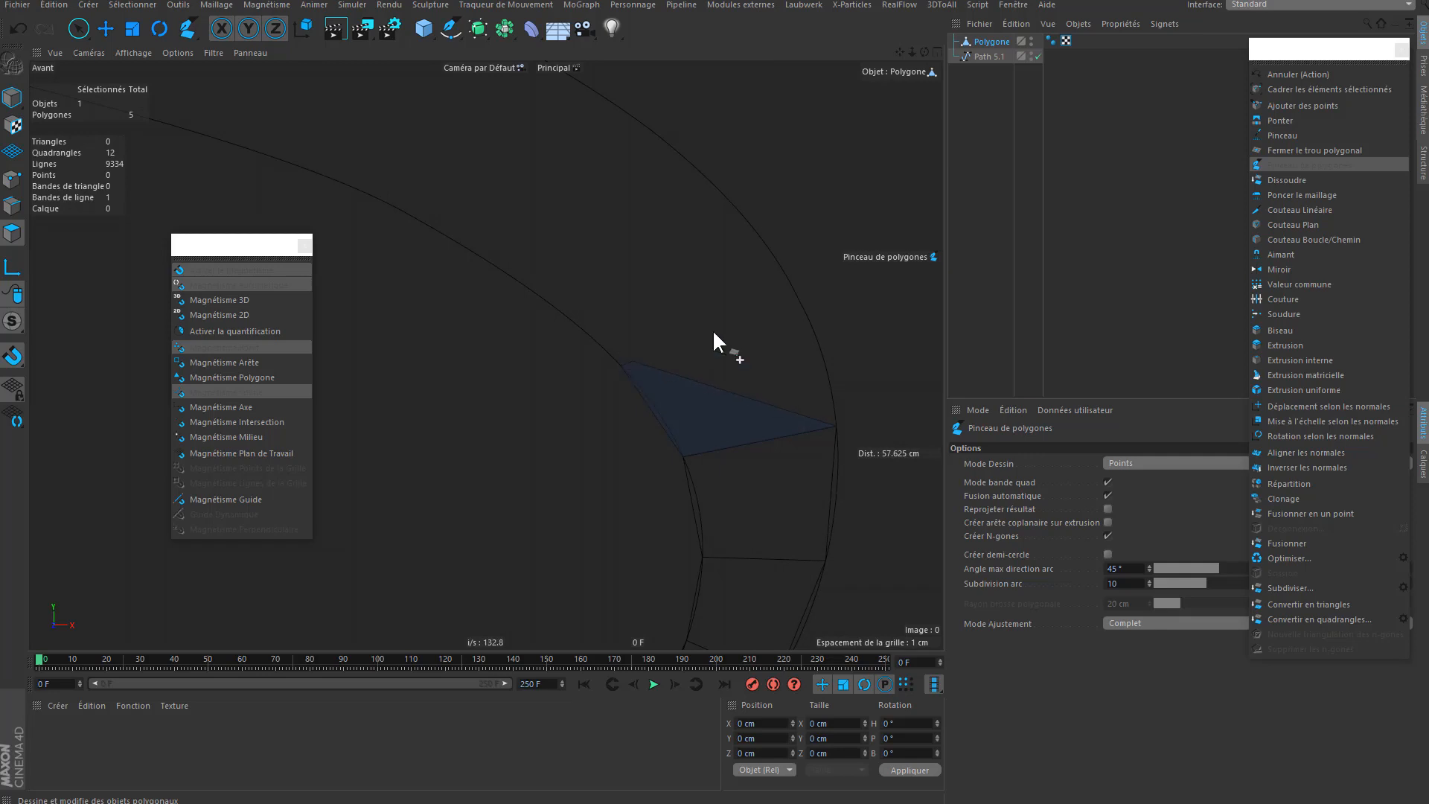
left_click(787, 275)
left_click(530, 277)
left_click(669, 140)
- Add two more quads to the strip along the S band beyond the bend, snapped to the spline
middle_click_drag(608, 237, 812, 342, "alt")
left_click(593, 310)
left_click(695, 131)
scroll(670, 231, "down", 5)
left_click(628, 229)
left_click(649, 168)
- Complete the quad strip to the band's upper-left end and pull its tip corner slightly beyond the blunt spline end
scroll(530, 149, "up", 5)
left_click(698, 153)
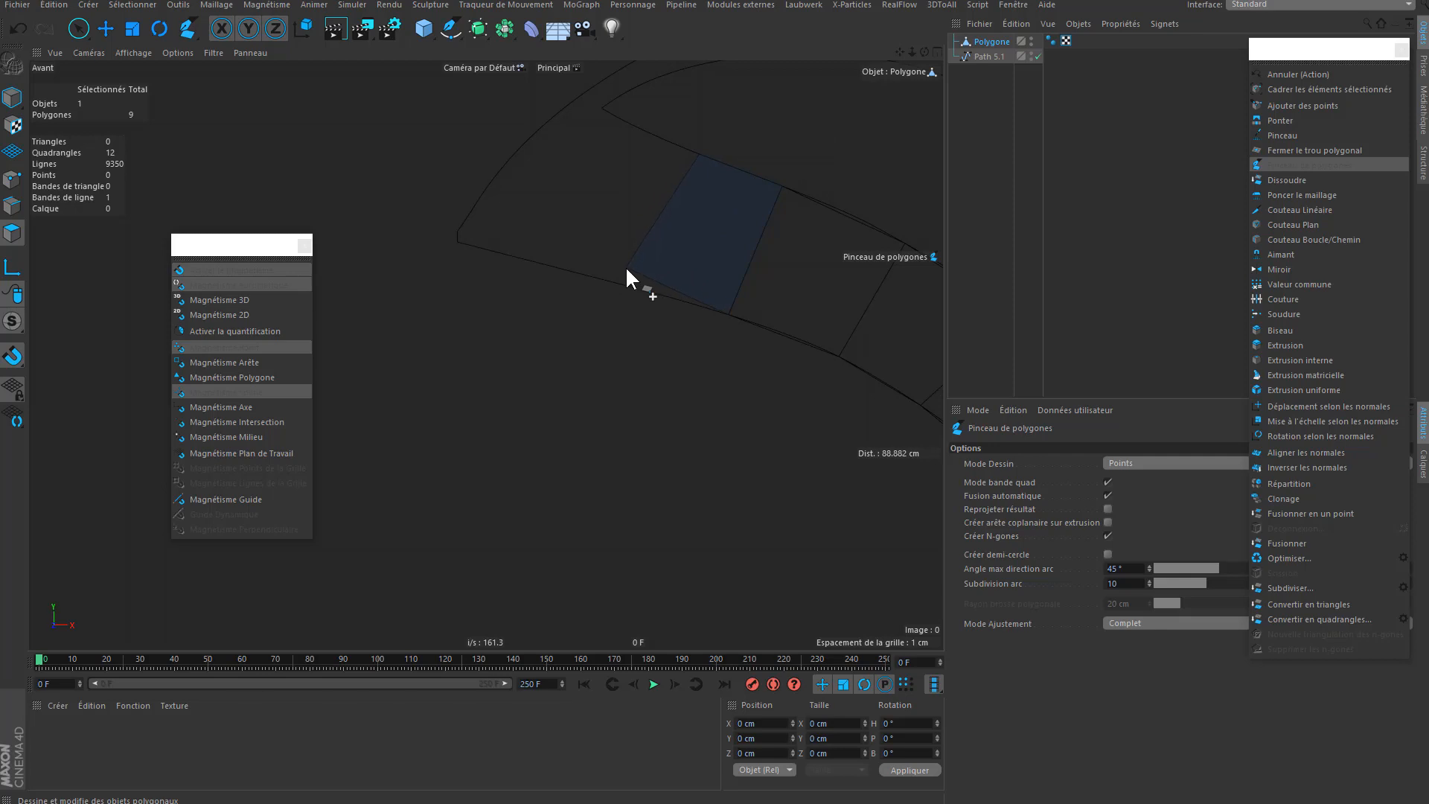
left_click(619, 280)
left_click(527, 258)
left_click(648, 131)
left_click(458, 239)
left_click(604, 122)
scroll(597, 214, "up", 5)
left_click_drag(419, 306, 392, 296)
middle_click_drag(495, 233, 539, 376, "alt")
left_click(596, 208)
middle_click_drag(633, 255, 461, 447, "alt")
left_click(733, 211)
middle_click_drag(638, 367, 685, 273, "alt")
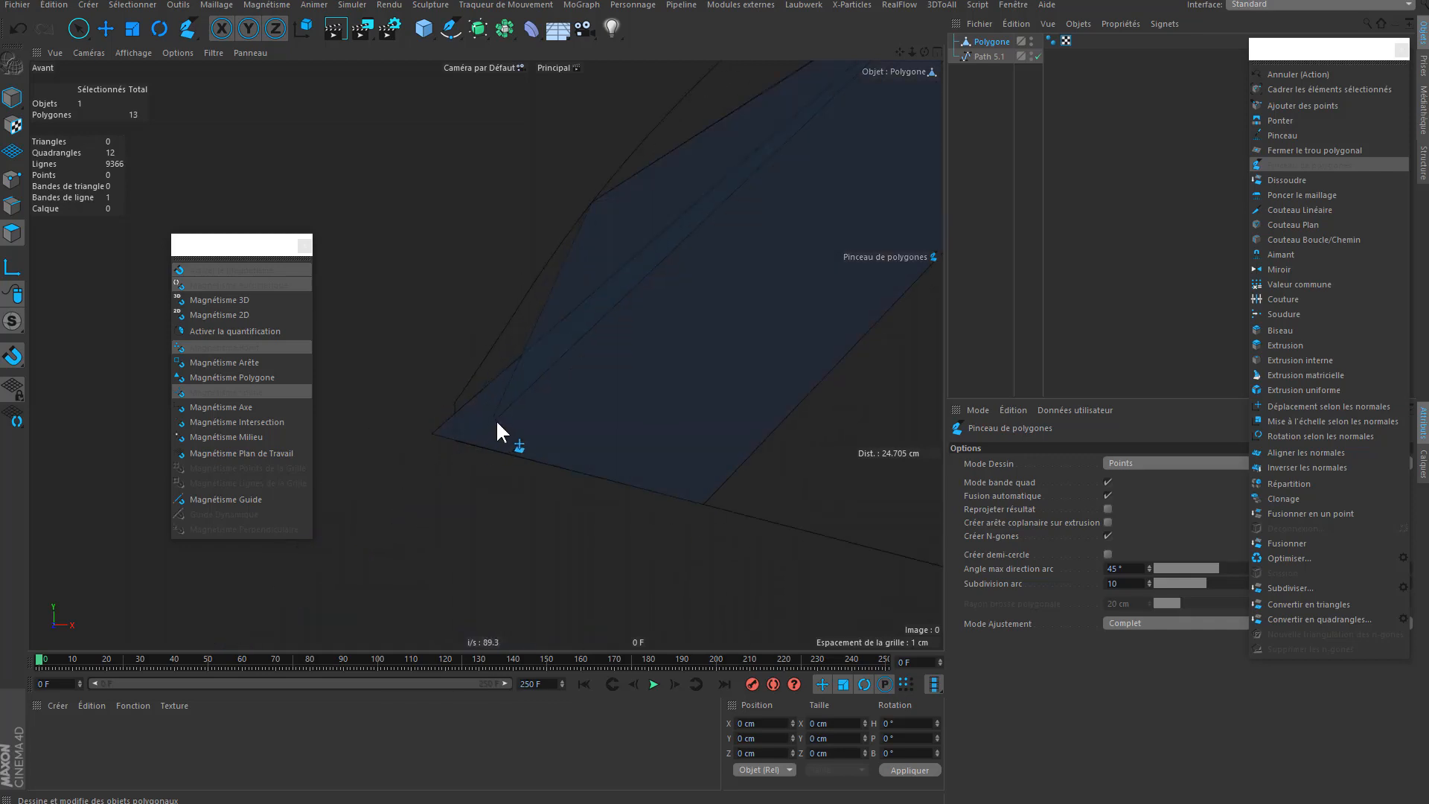
middle_click_drag(604, 248, 574, 326, "alt")
key("ctrl+z")
- Display the view in Gouraud shading with lines and enable X-ray (Rayons-X) for the Polygone object
left_click(146, 55)
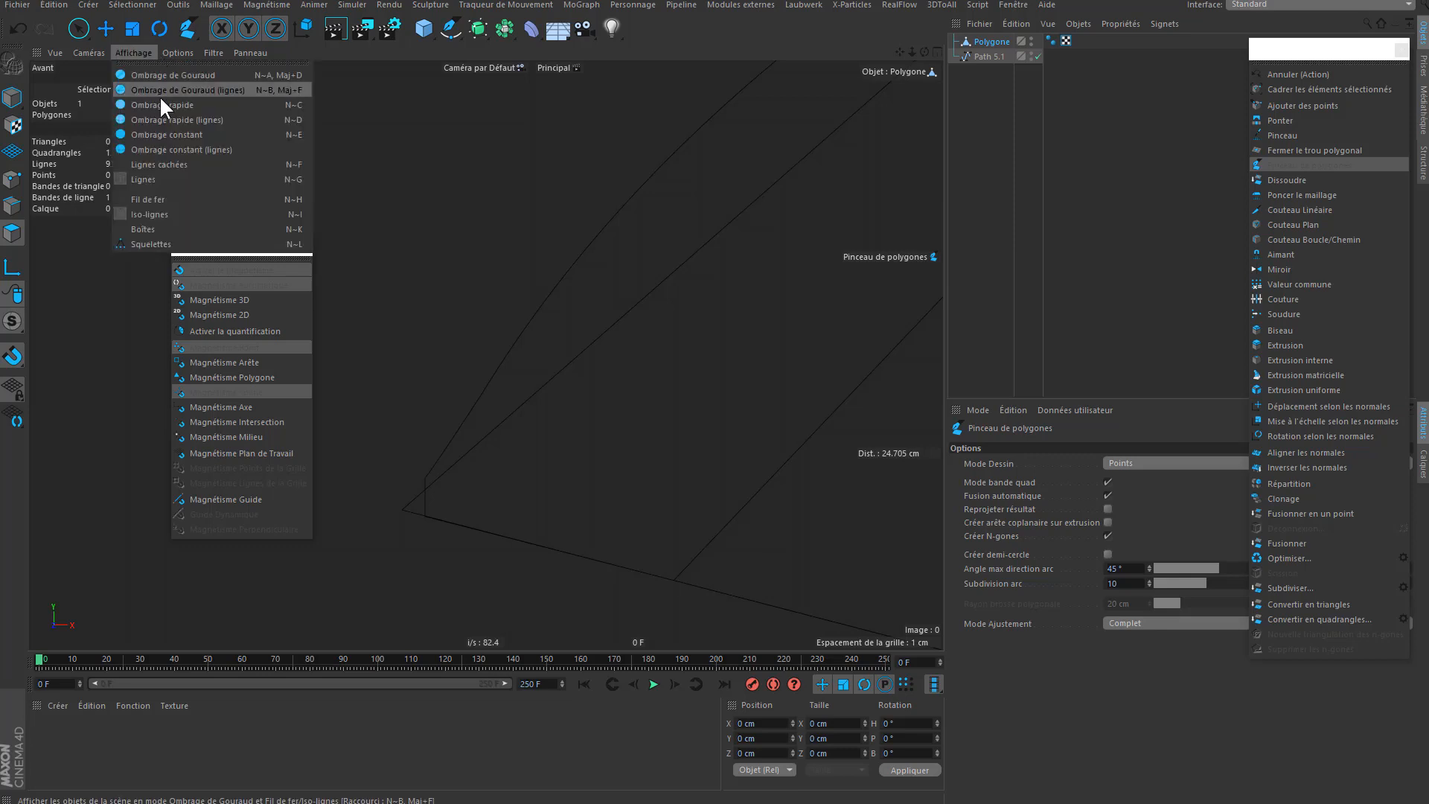
left_click(203, 90)
scroll(520, 323, "down", 4)
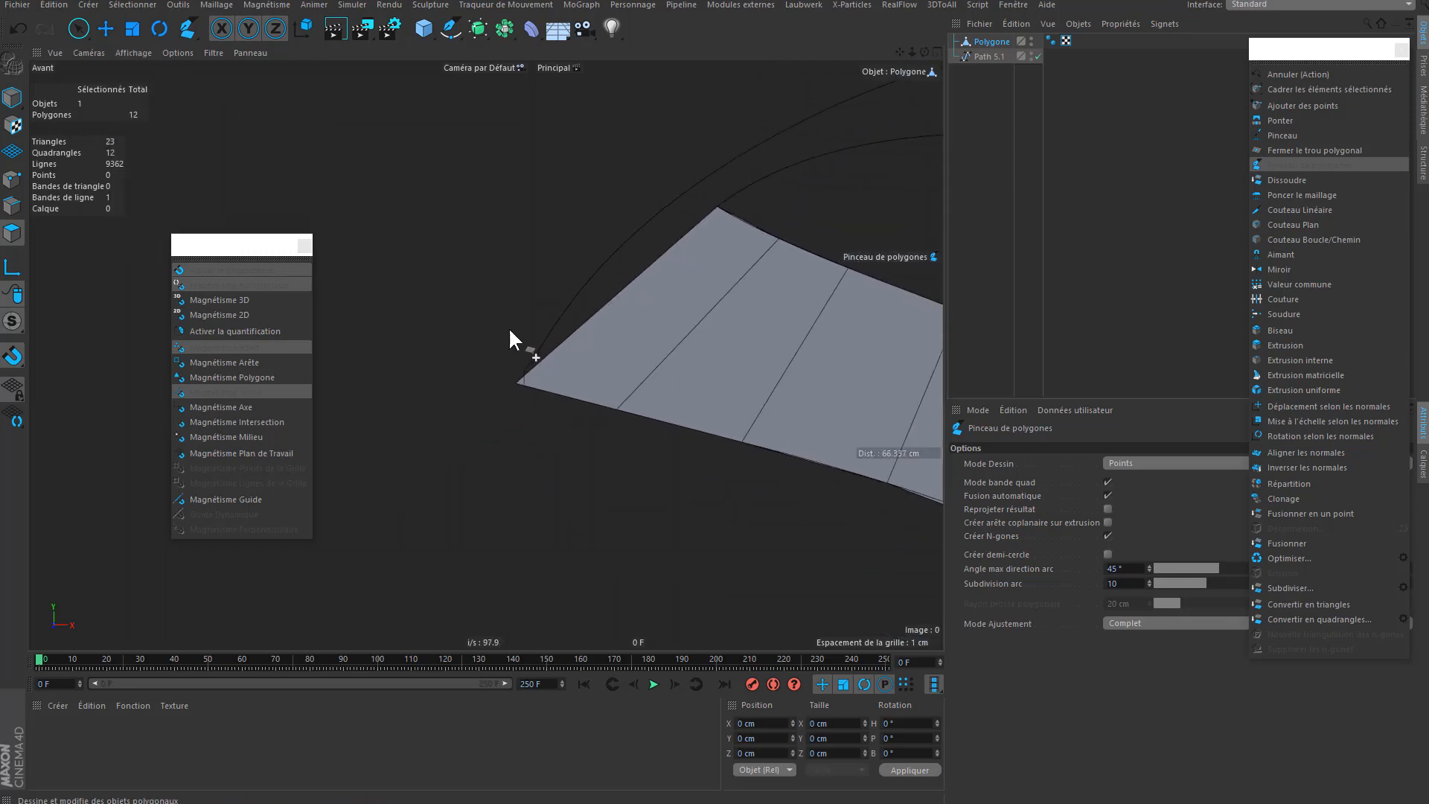
left_click(976, 41)
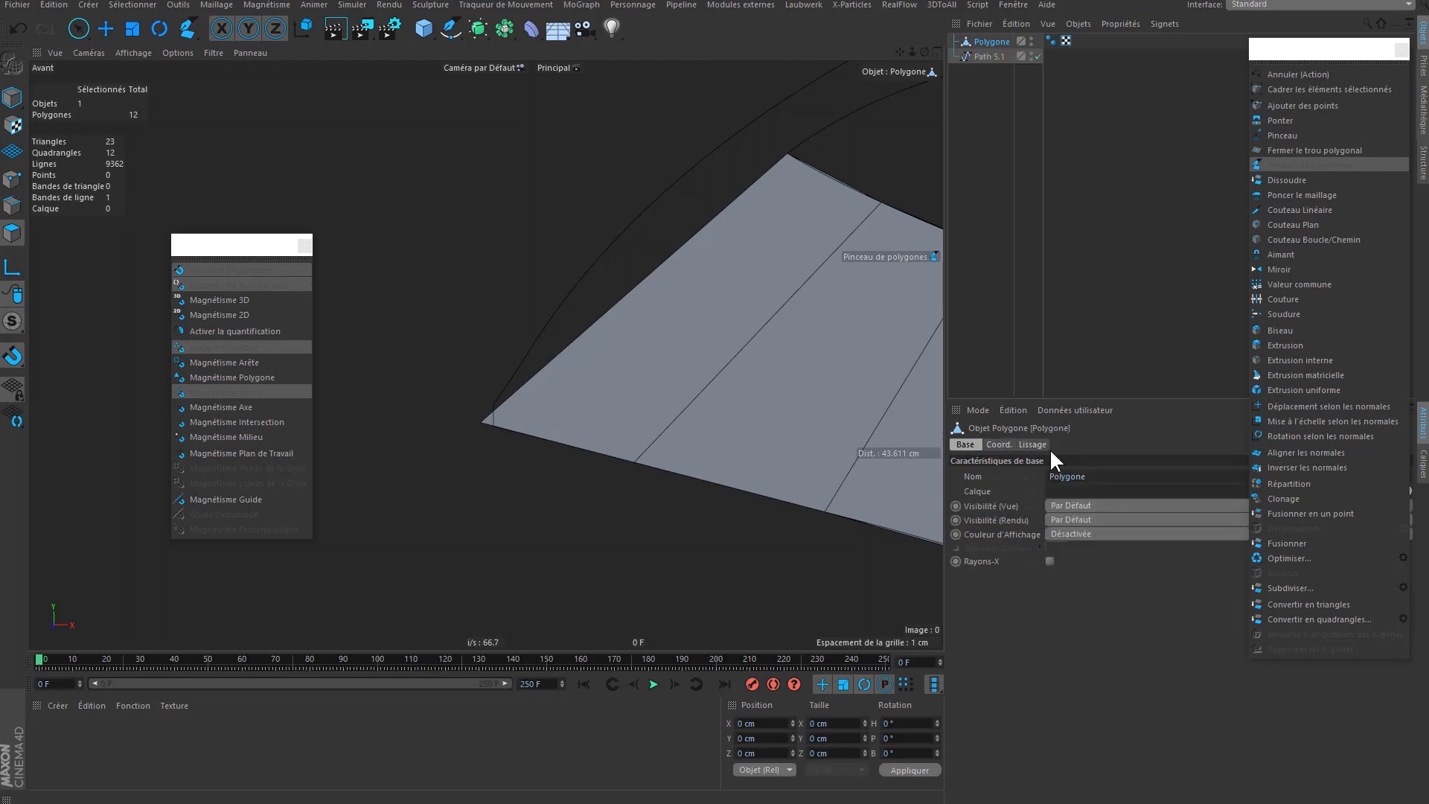
left_click(1050, 561)
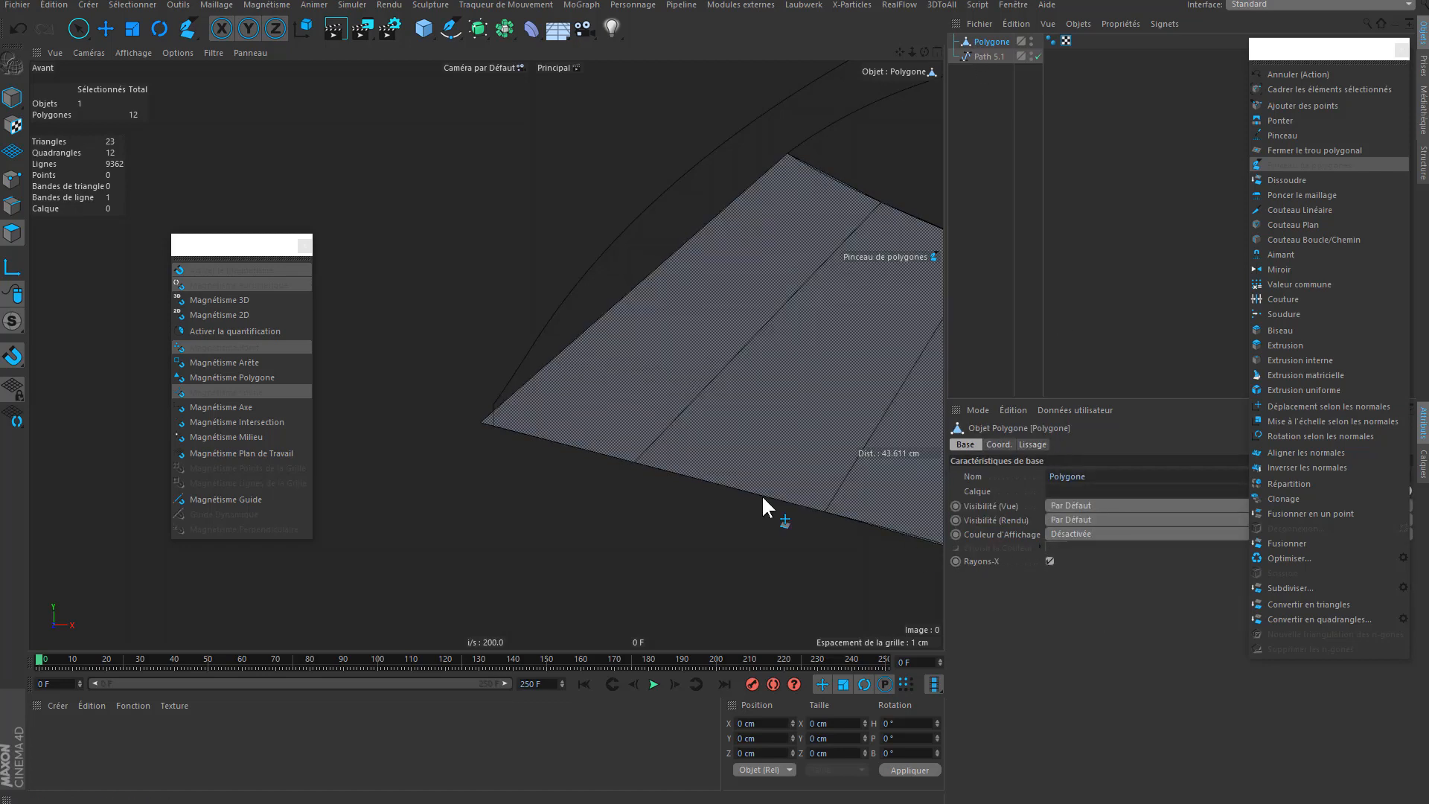
- Try to adjust the strip's tip corner against the blunt end of the S spline
middle_click_drag(518, 350, 487, 349, "alt")
middle_click_drag(465, 401, 525, 393, "alt")
left_click_drag(506, 415, 498, 414)
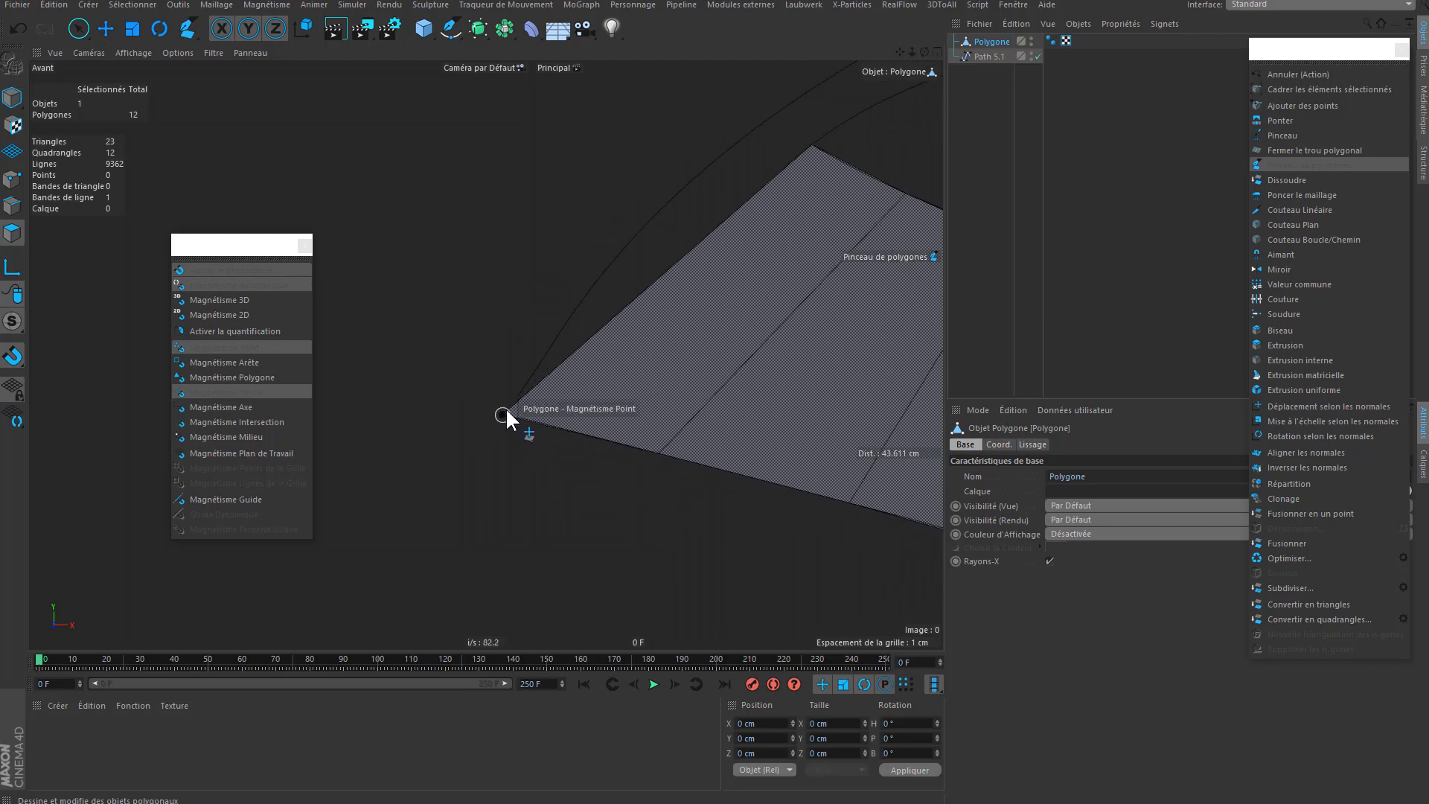
scroll(507, 412, "up", 3)
left_click_drag(499, 421, 508, 418)
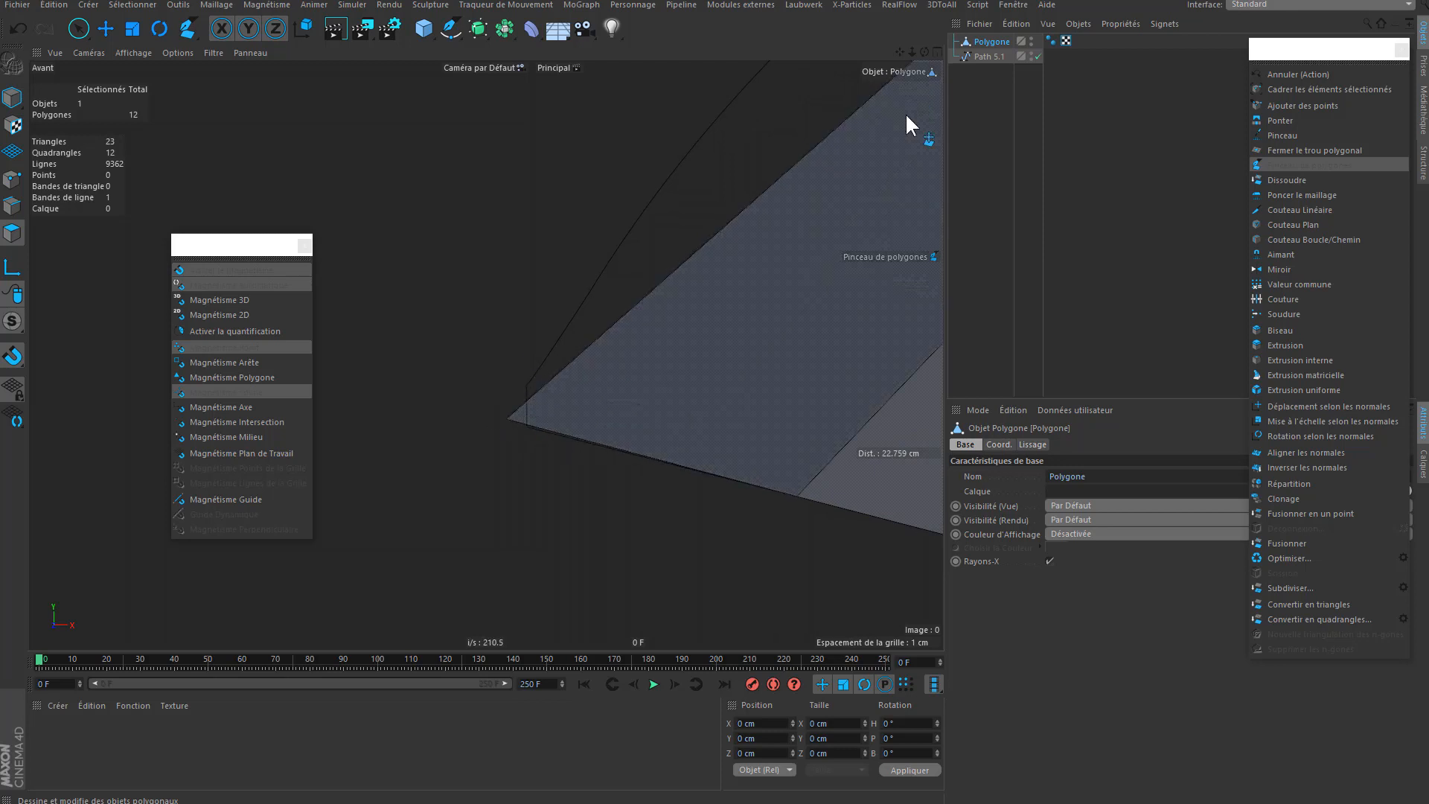
- Add a point on the blunt left end of the Path 5.1 spline and move it outward to form a sharp tip
left_click(975, 56)
left_click(12, 179)
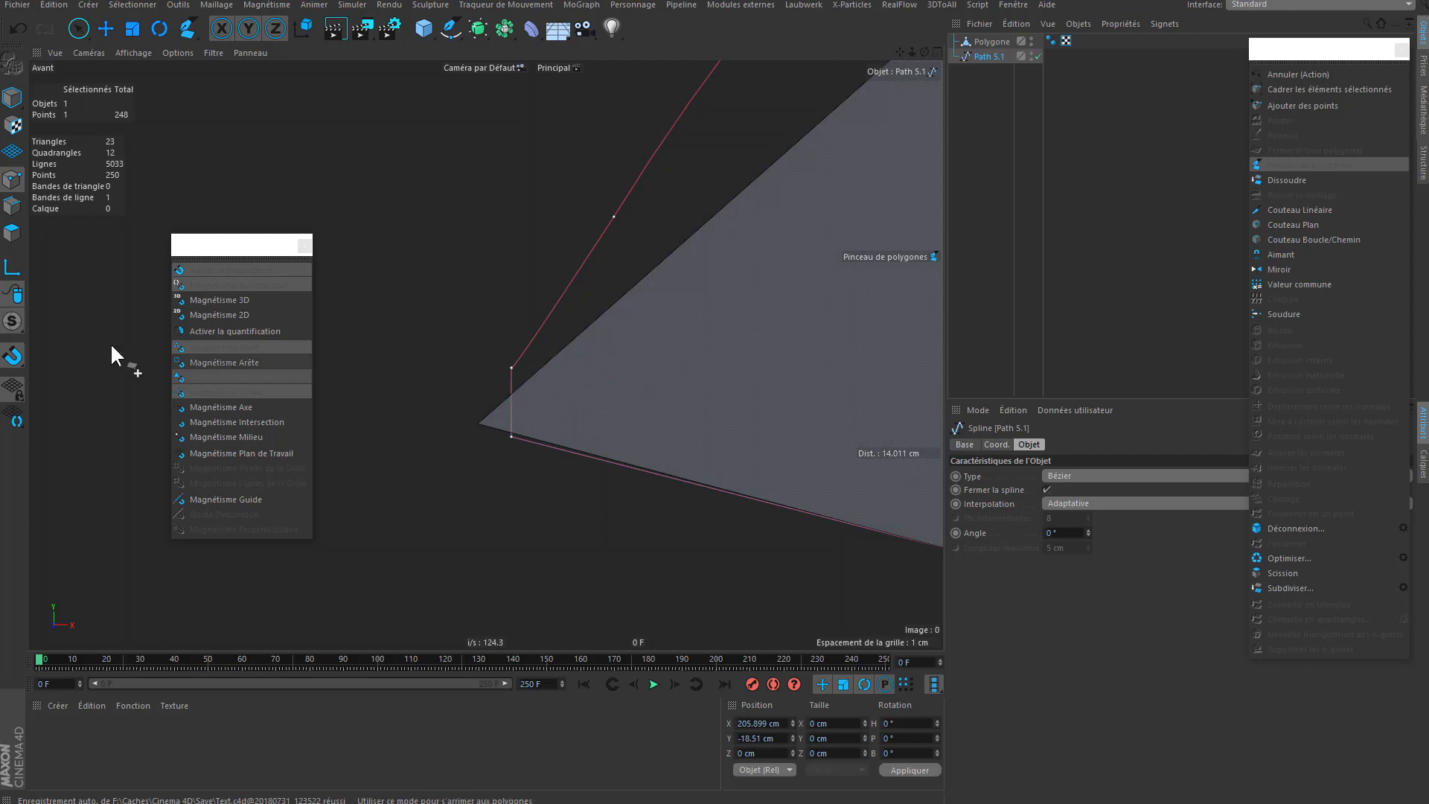
left_click(105, 28)
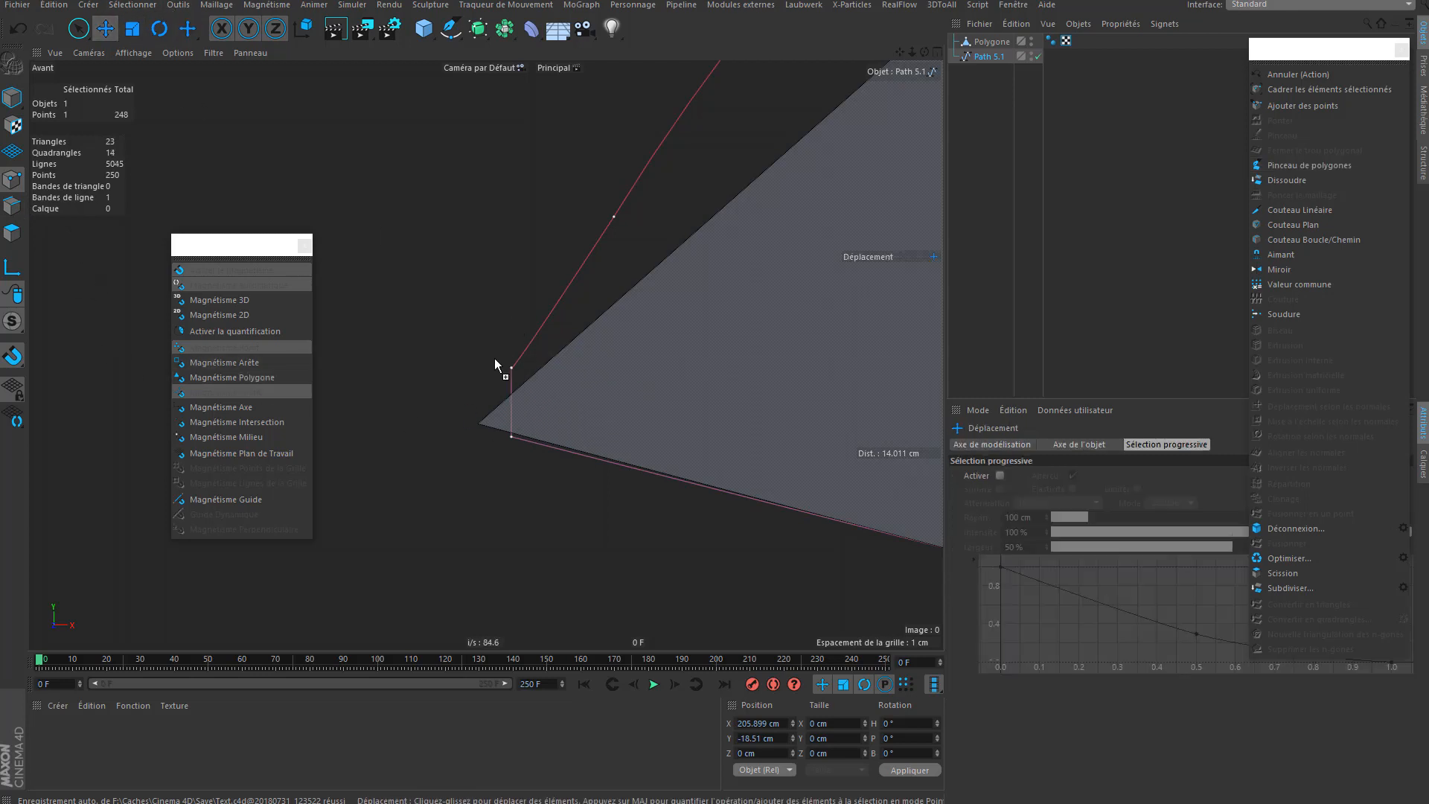
left_click(513, 406, "ctrl")
left_click_drag(587, 345, 548, 346)
left_click(784, 338)
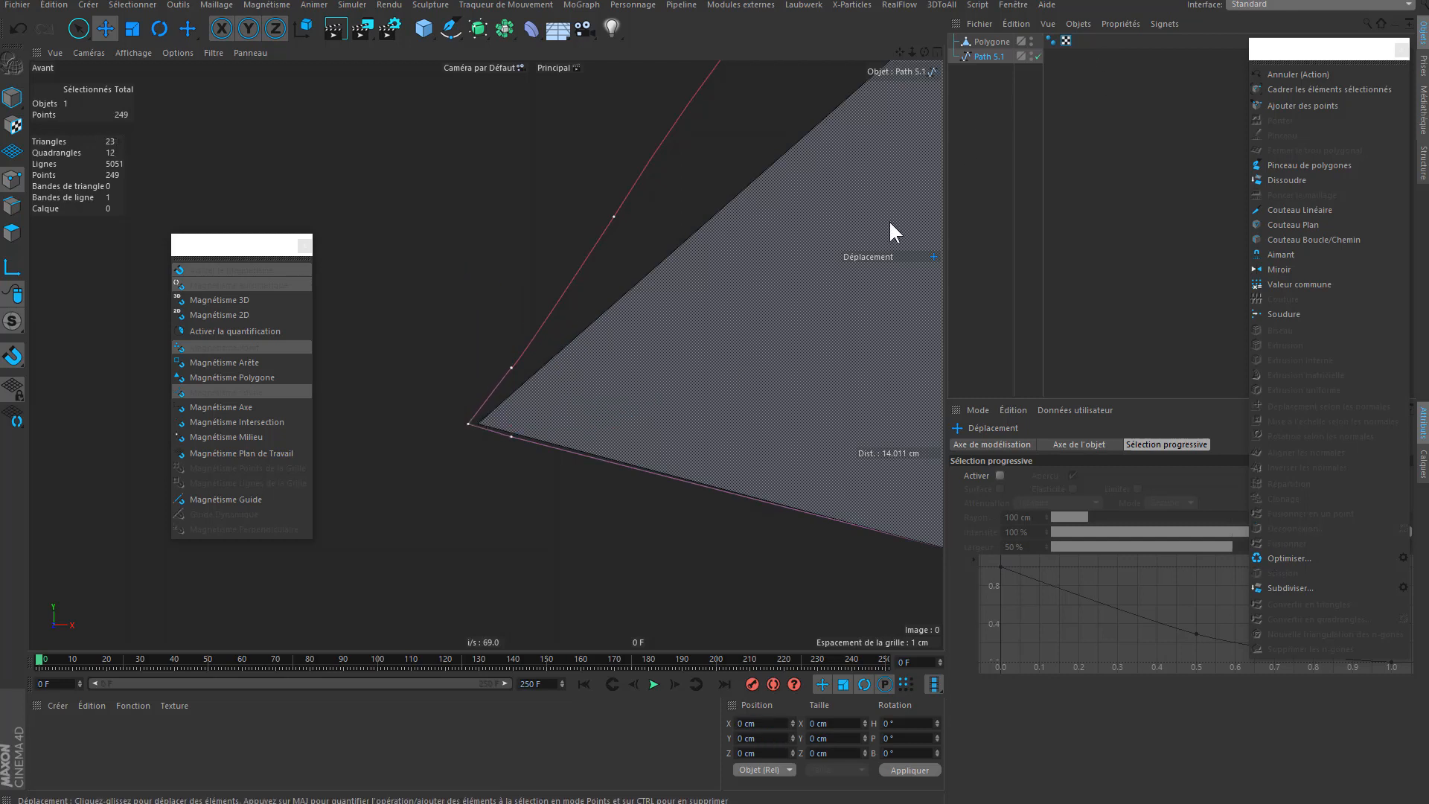
- Reselect the Polygone object and snap its tip corner to the spline's new point with the polygon pen
left_click(990, 42)
left_click(175, 376)
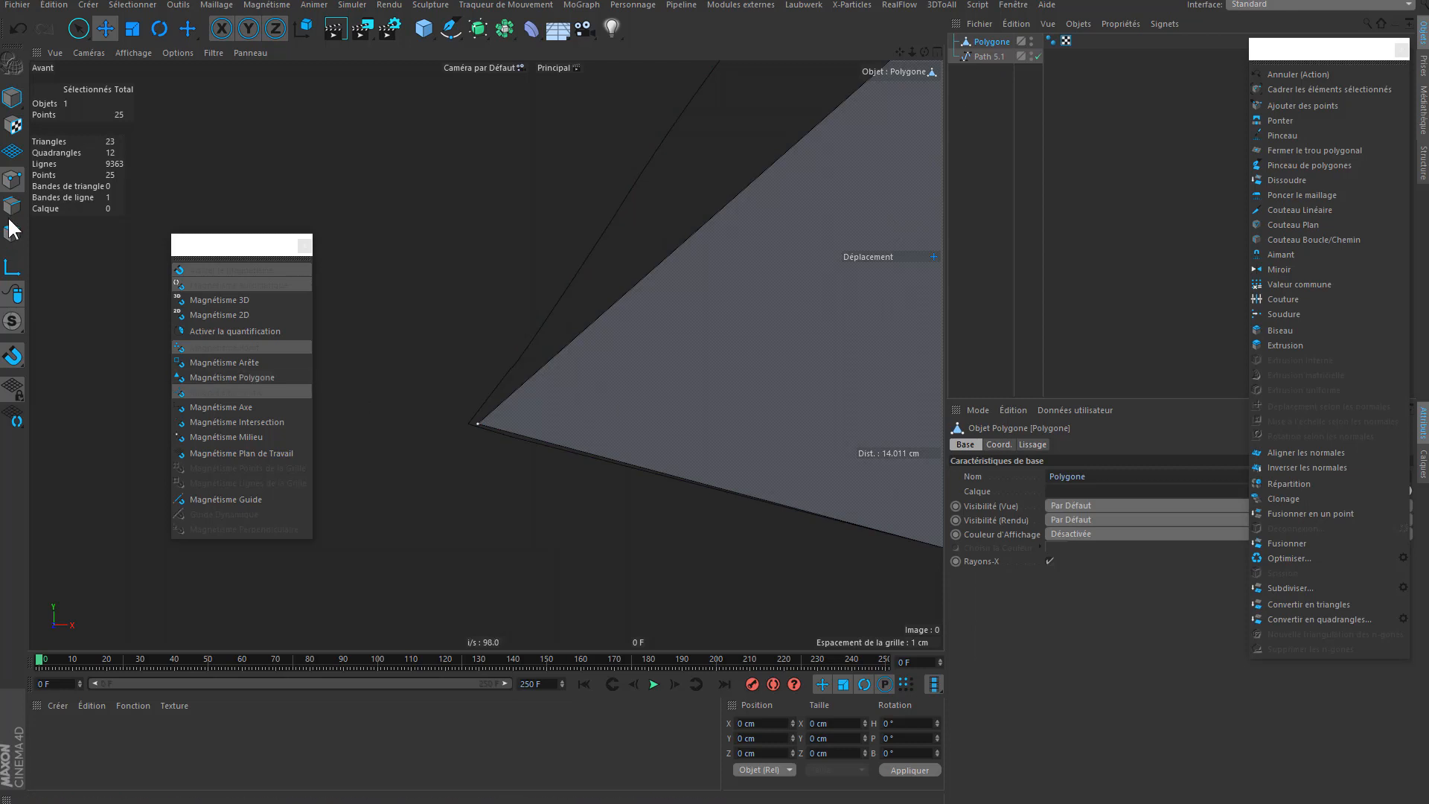
left_click(1280, 165)
left_click_drag(480, 422, 471, 424)
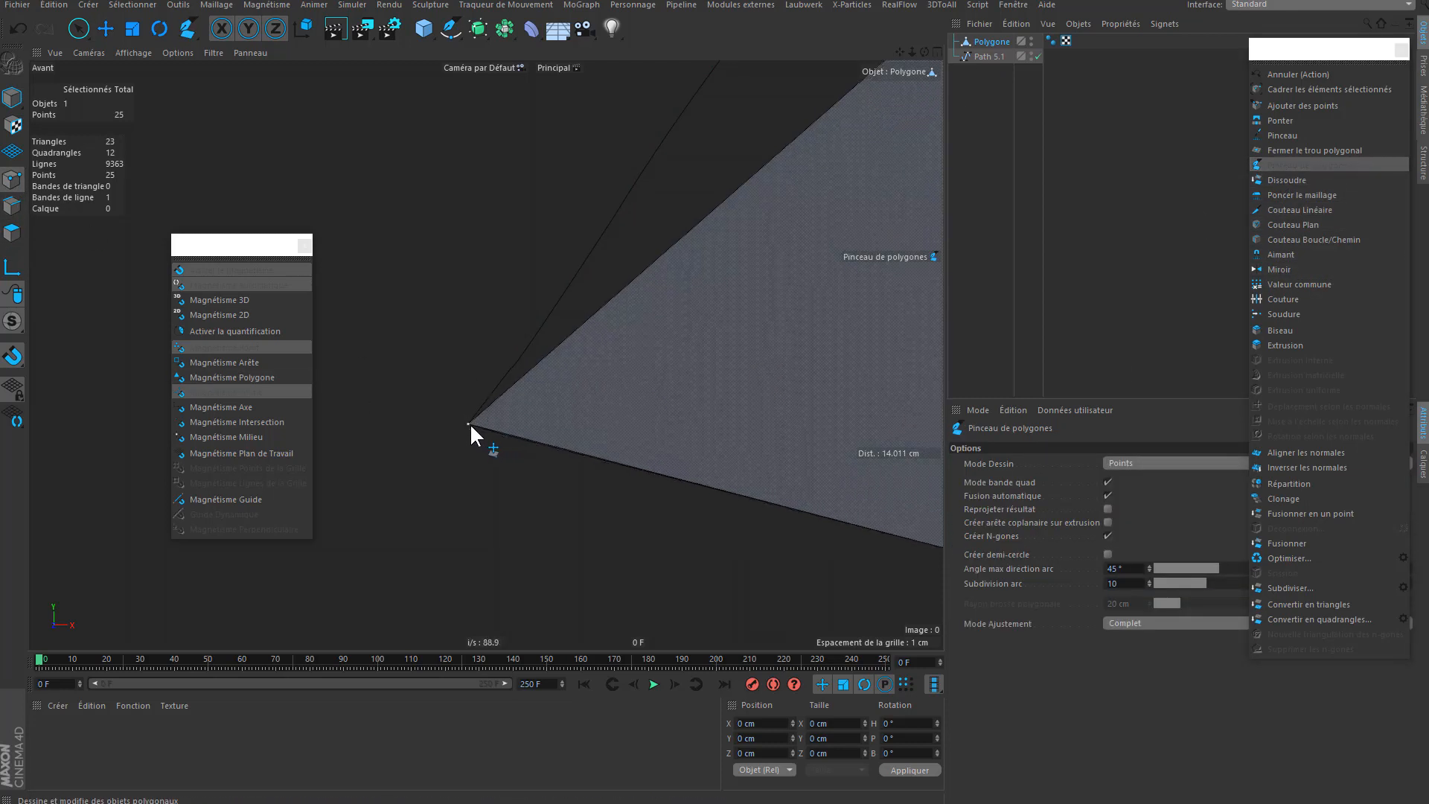
- Slide a point on the inner edge of the strip's lower part slightly down the spline to even out the quads
scroll(578, 444, "down", 6)
mouse_move(660, 419)
left_mouse_down()
mouse_move(622, 450)
mouse_move(774, 325)
mouse_move(710, 452)
mouse_move(549, 318)
mouse_move(811, 517)
mouse_move(665, 276)
mouse_move(629, 274)
left_mouse_up()
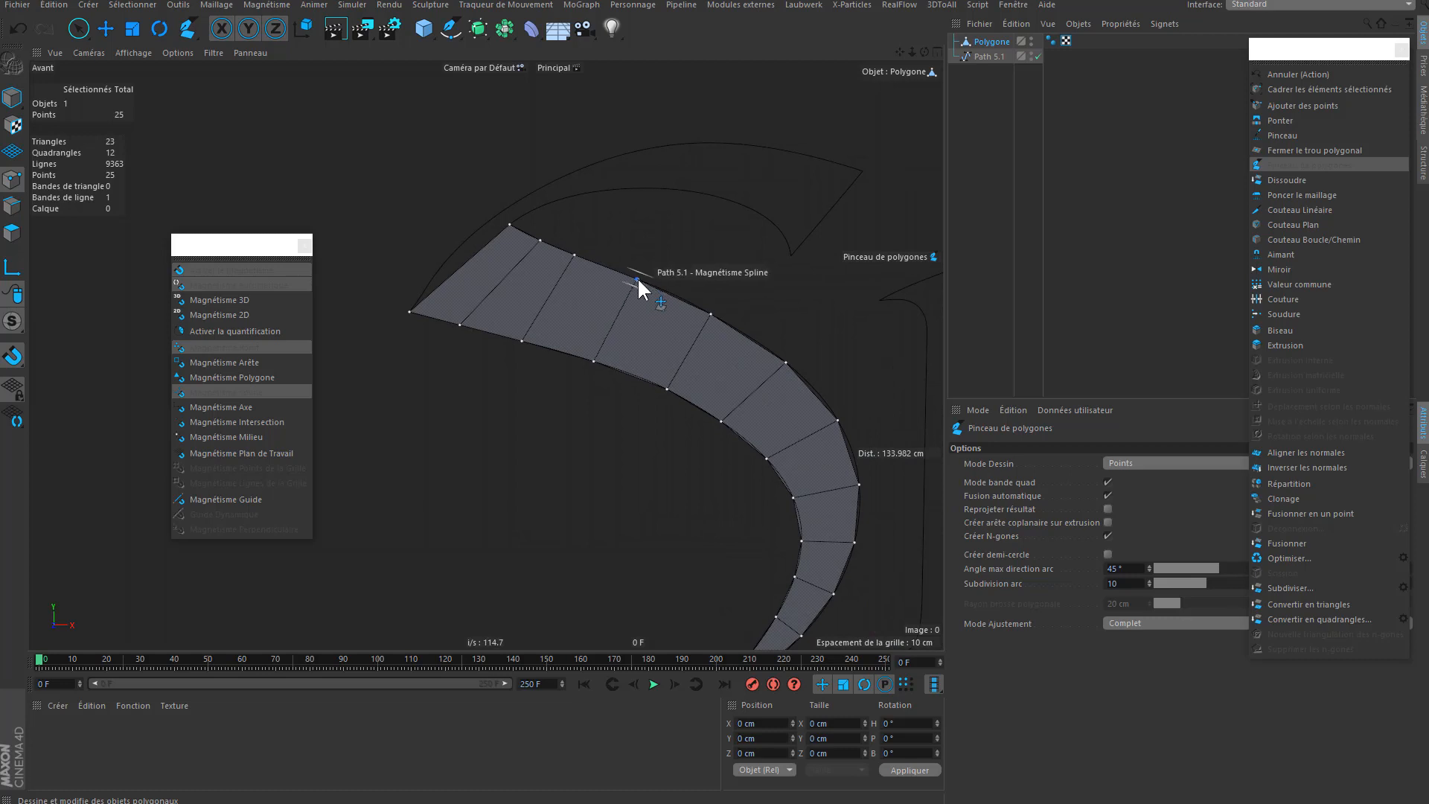
middle_click_drag(786, 420, 701, 332, "alt")
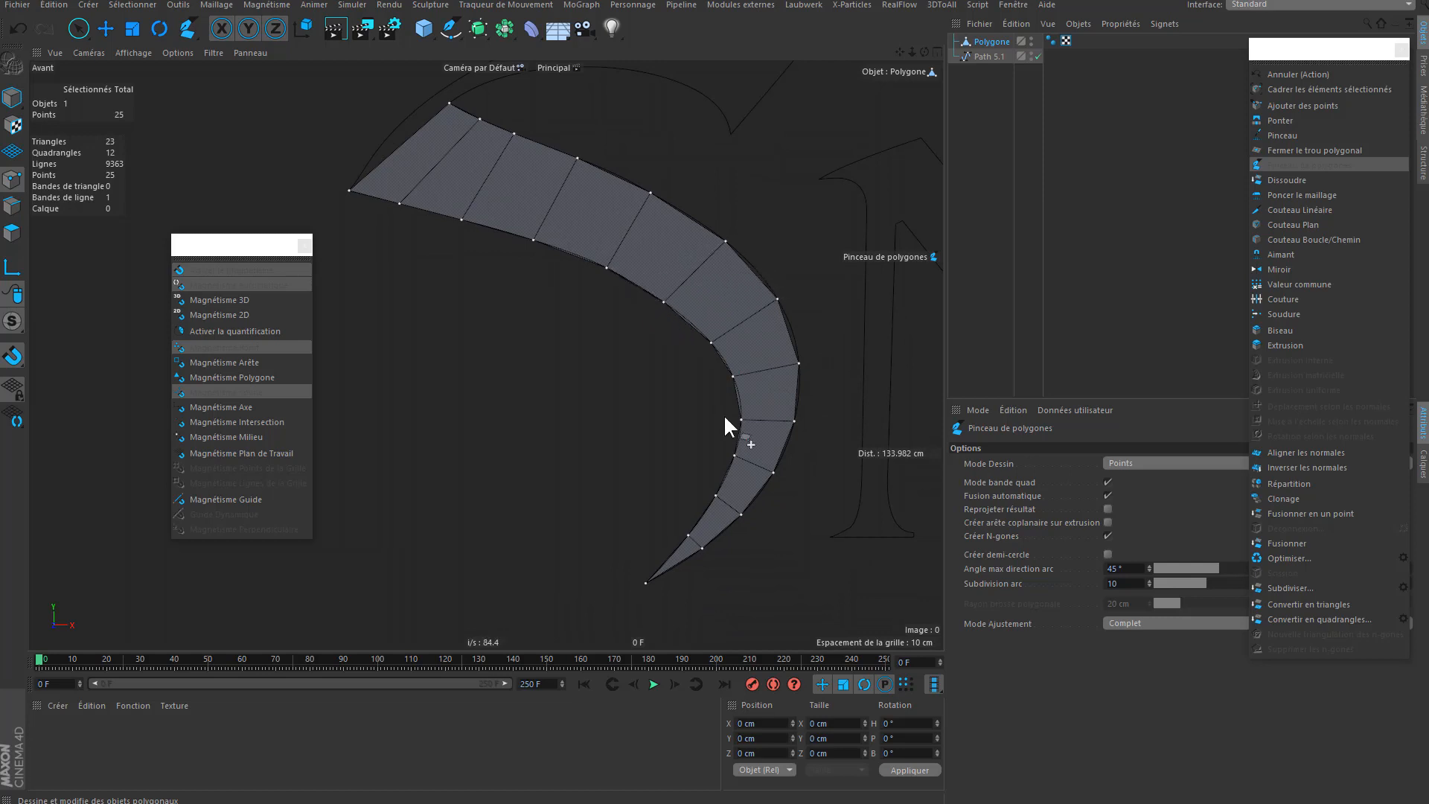
scroll(727, 414, "up", 5)
key("ctrl+z")
left_click_drag(756, 297, 758, 303)
middle_click_drag(793, 355, 765, 237, "alt")
middle_click_drag(775, 394, 831, 337, "alt")
left_click_drag(784, 307, 785, 320)
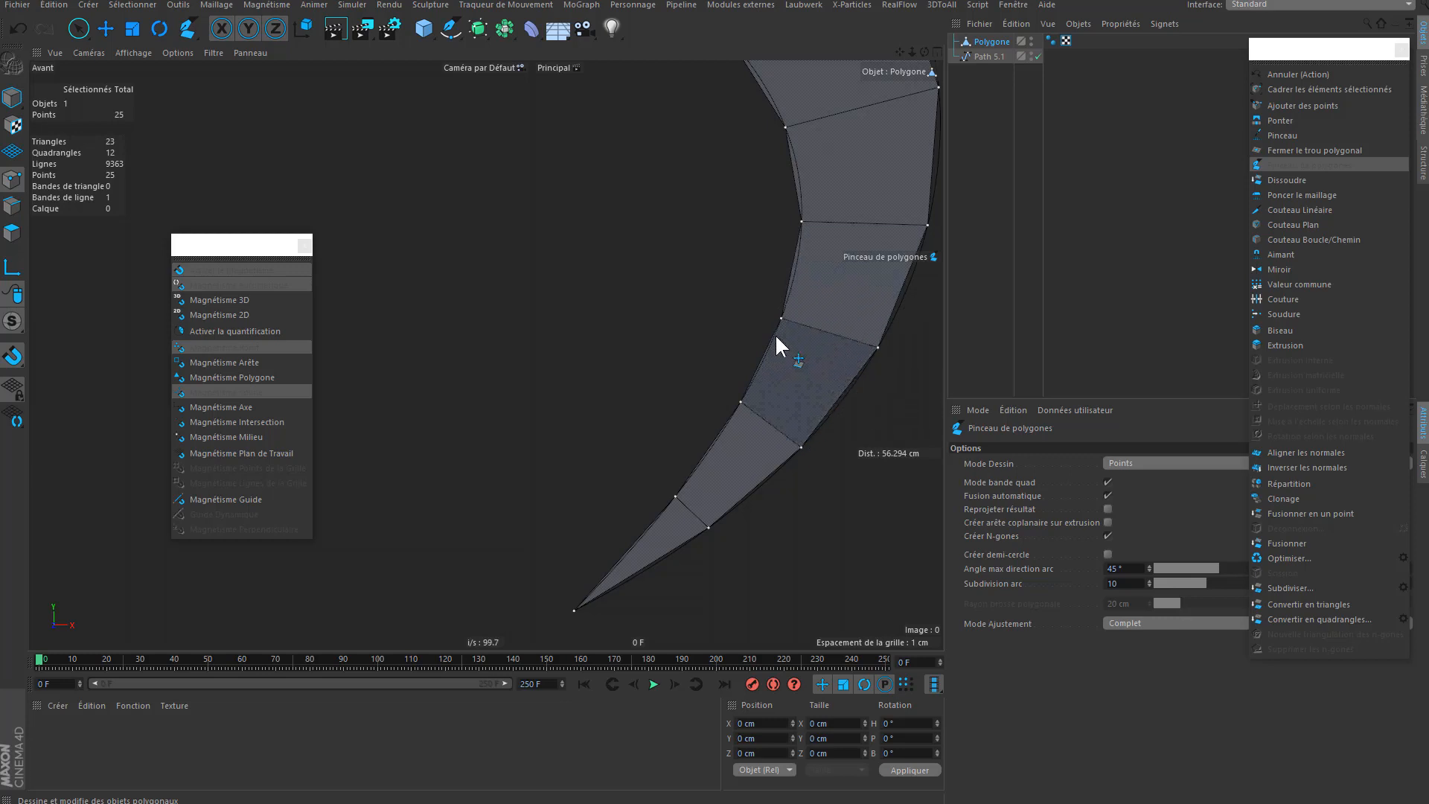
- Slide three points on the lower edge of the strip's upper-left part slightly right along the spline to even out the quads
middle_click_drag(798, 348, 790, 409, "alt")
scroll(789, 409, "down", 5)
middle_click_drag(815, 308, 915, 606, "alt")
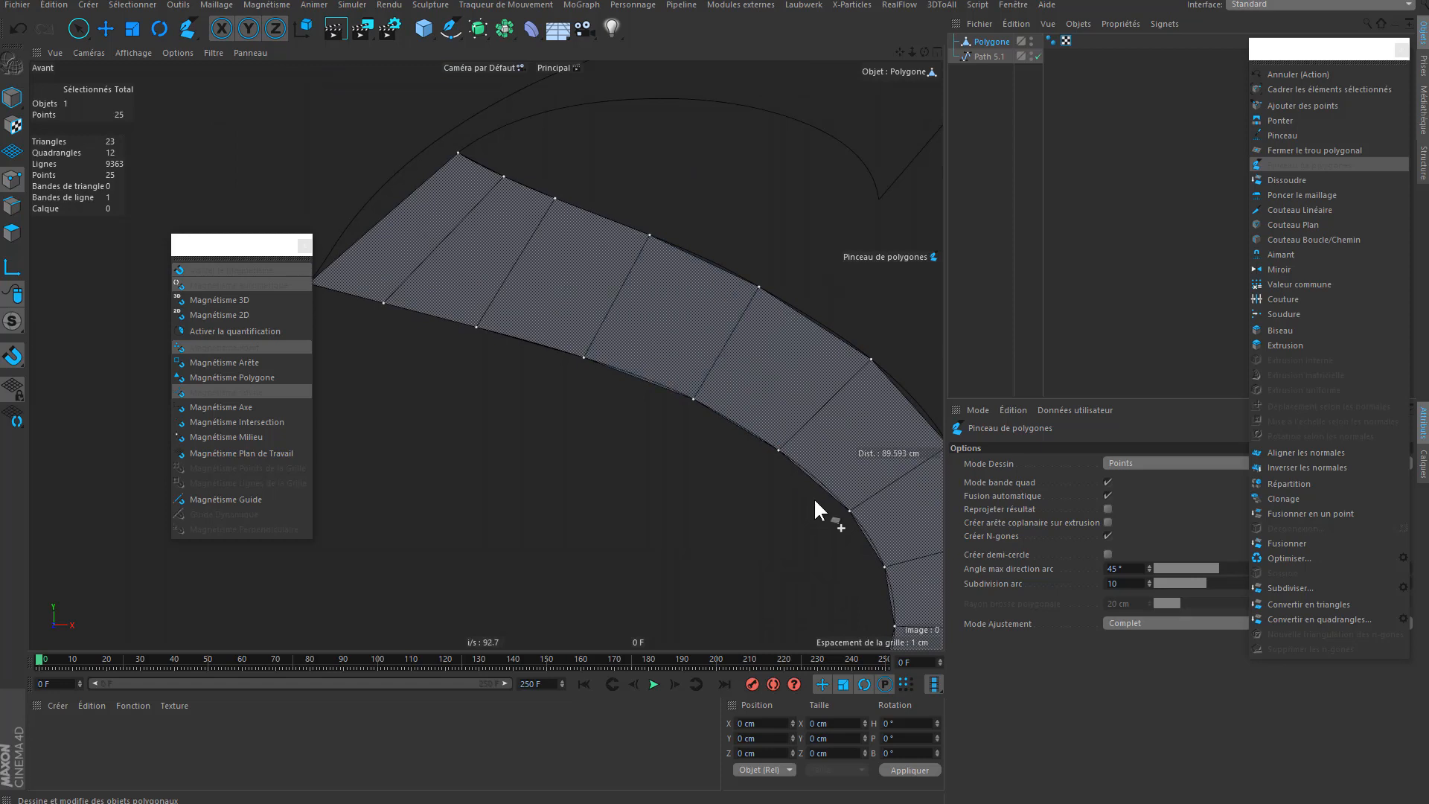
middle_click_drag(815, 497, 584, 282, "alt")
middle_click_drag(499, 155, 616, 431, "alt")
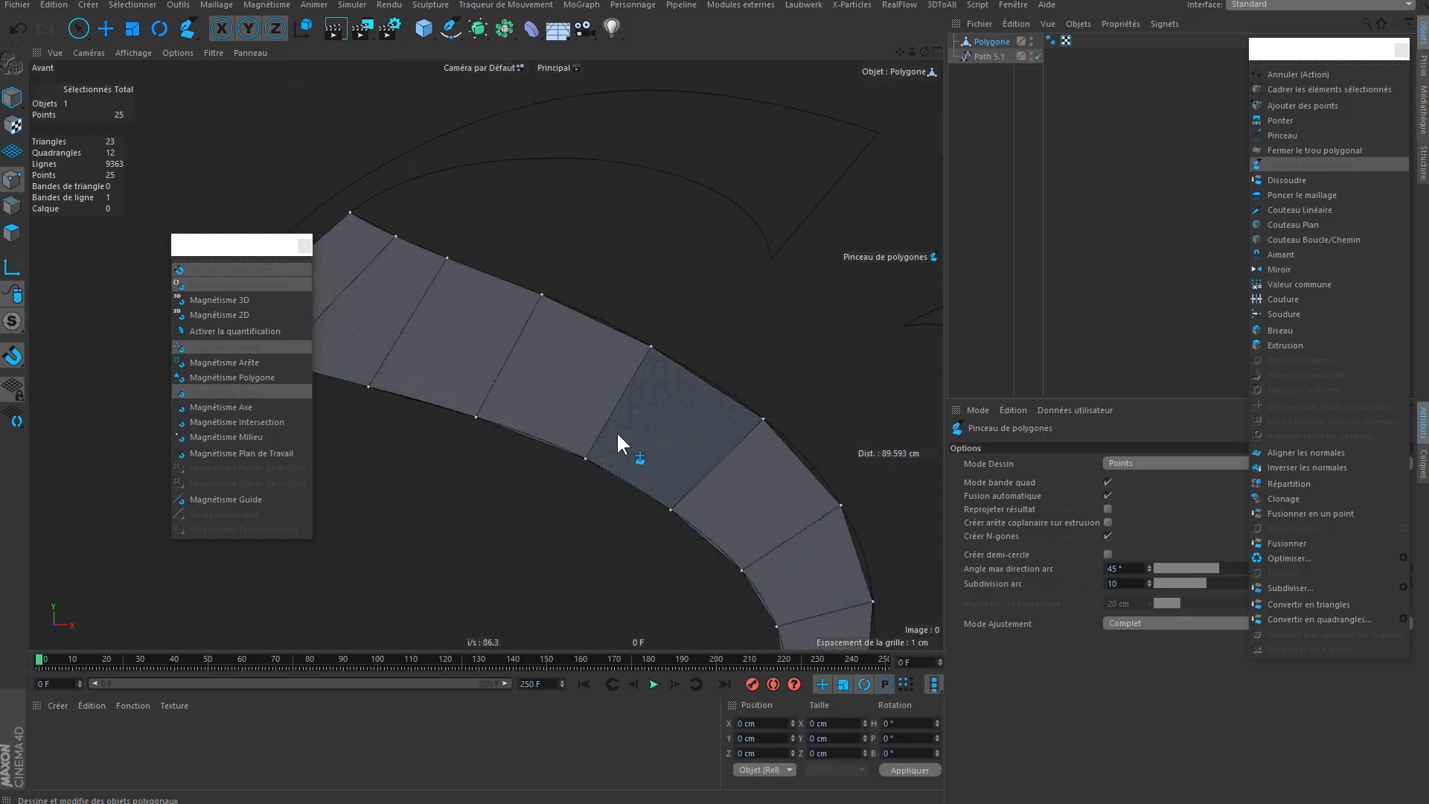
middle_click_drag(445, 290, 609, 306, "alt")
middle_click_drag(711, 336, 806, 336, "alt")
right_click_drag(588, 268, 649, 310, "alt")
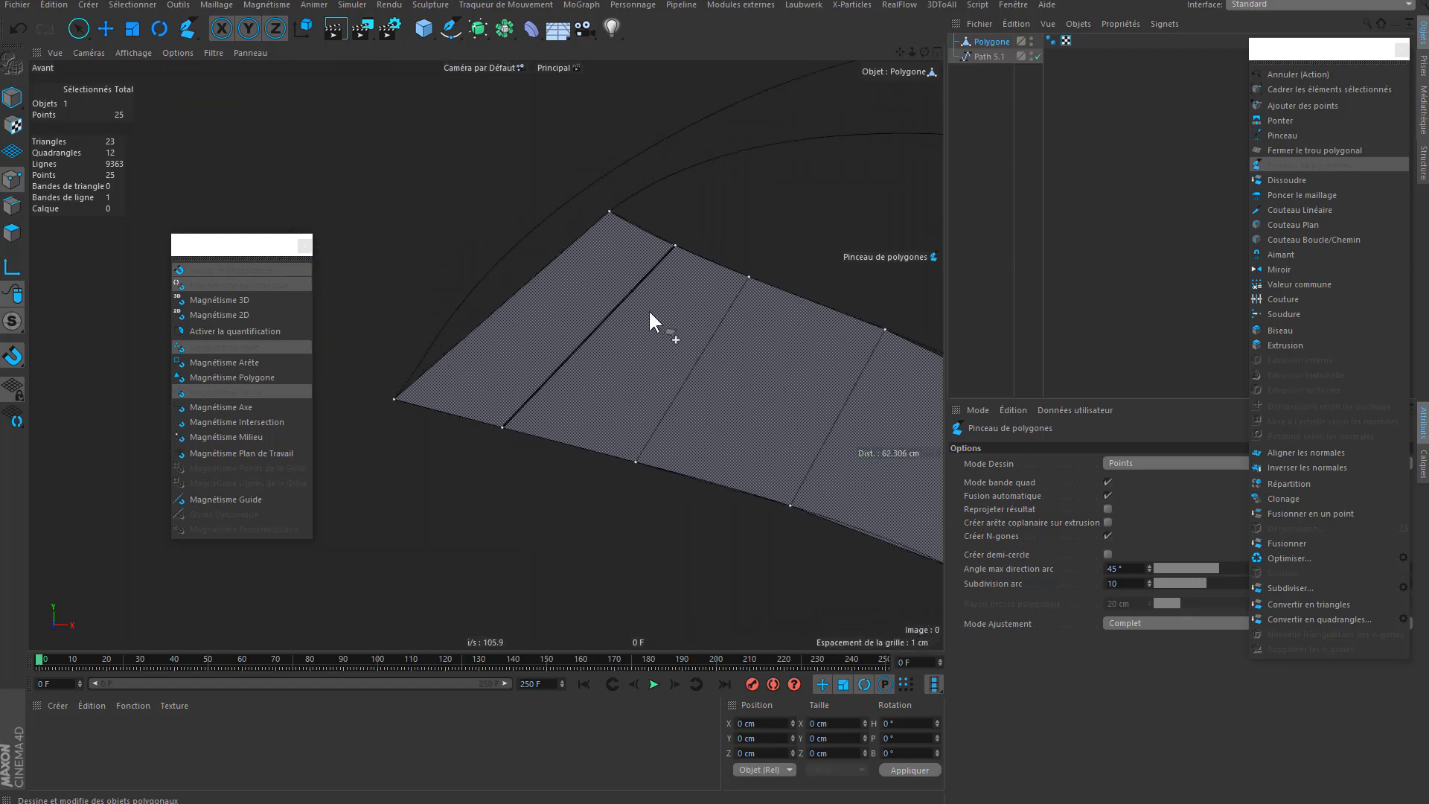
left_click_drag(503, 428, 512, 429)
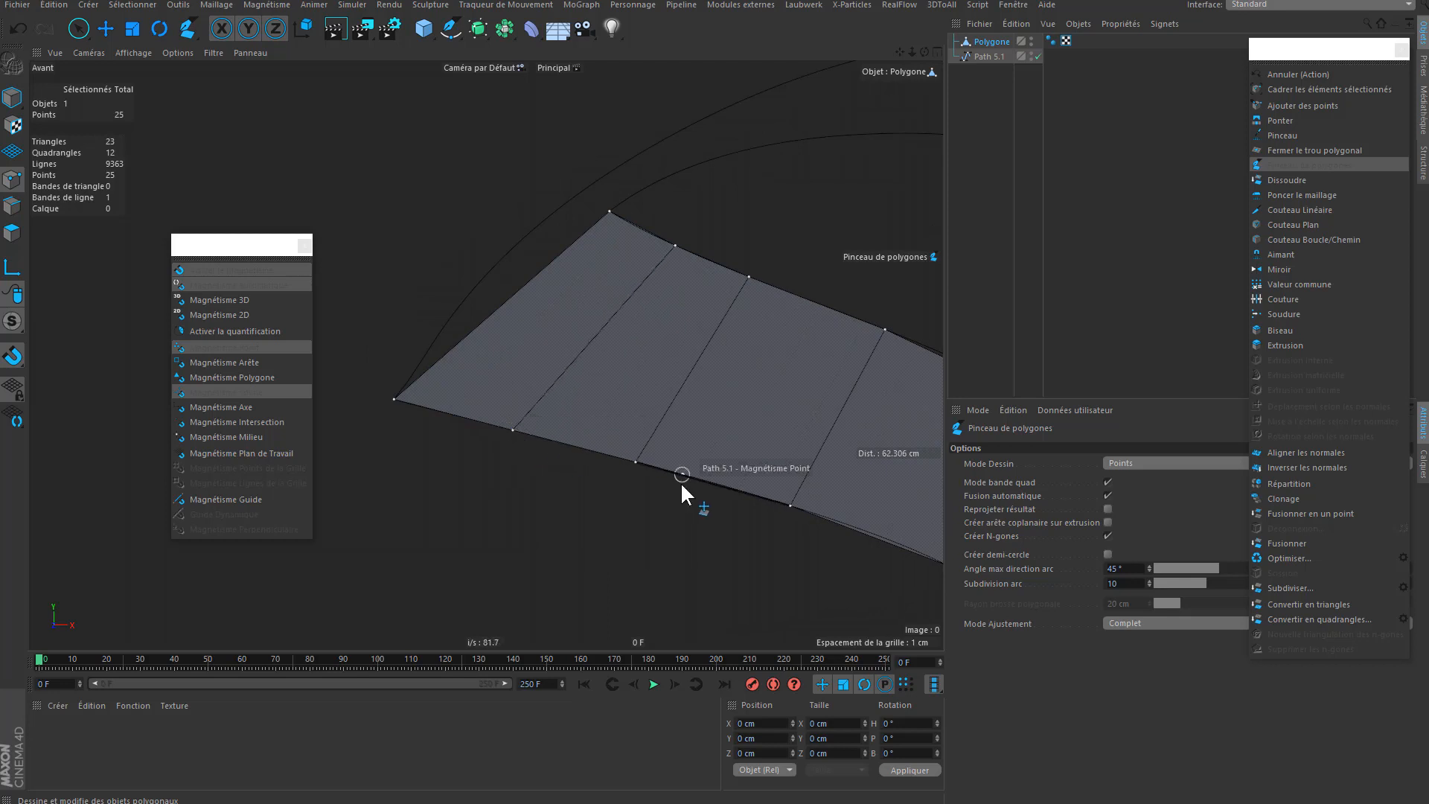
left_click_drag(635, 462, 647, 464)
middle_click_drag(788, 476, 722, 414, "alt")
left_click_drag(717, 449, 733, 447)
- Examine the quad spacing and the fit to the spline along the whole S strip
middle_click_drag(784, 293, 562, 141, "alt")
right_click_drag(767, 372, 640, 384, "alt")
middle_click_drag(736, 397, 692, 245, "alt")
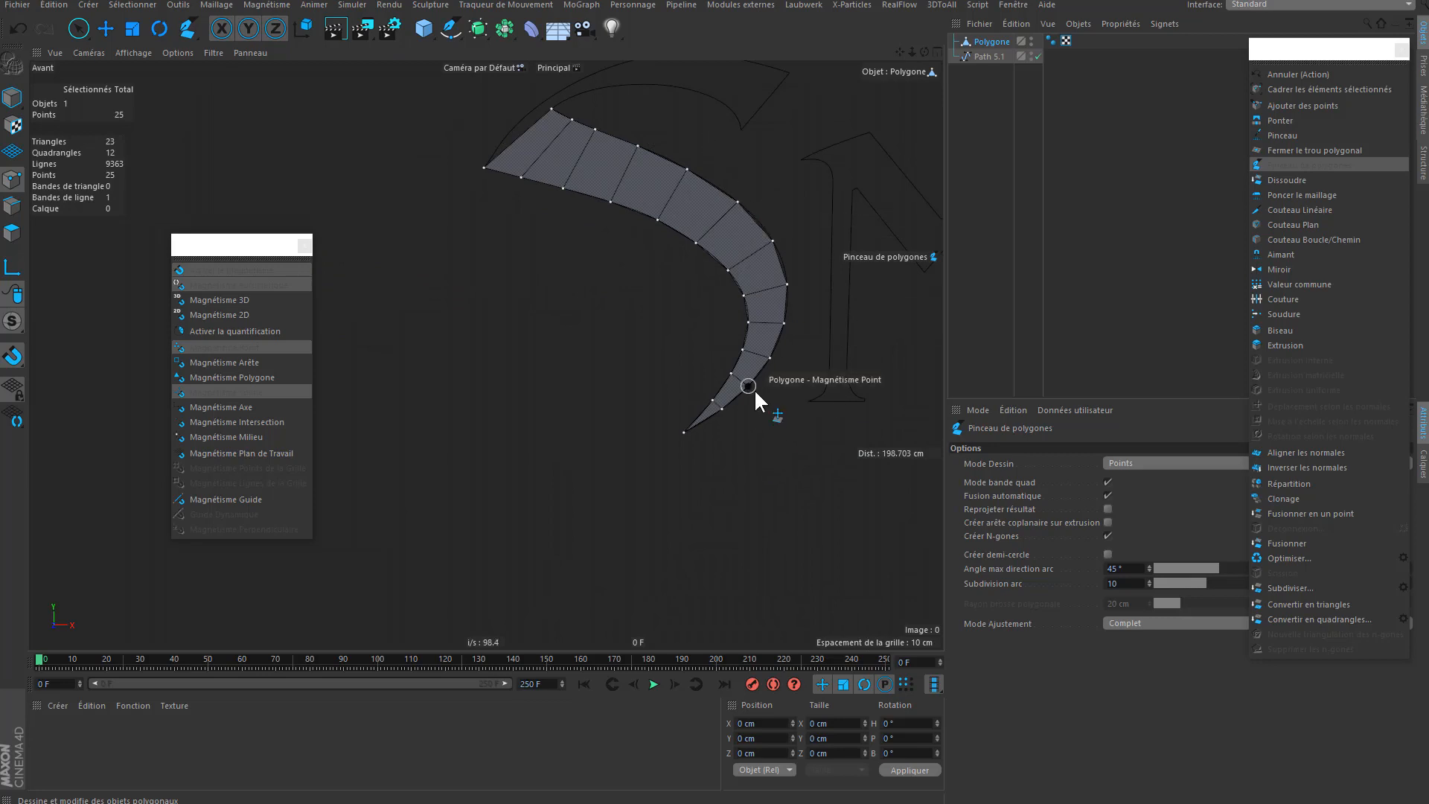
middle_click_drag(749, 282, 749, 350, "alt")
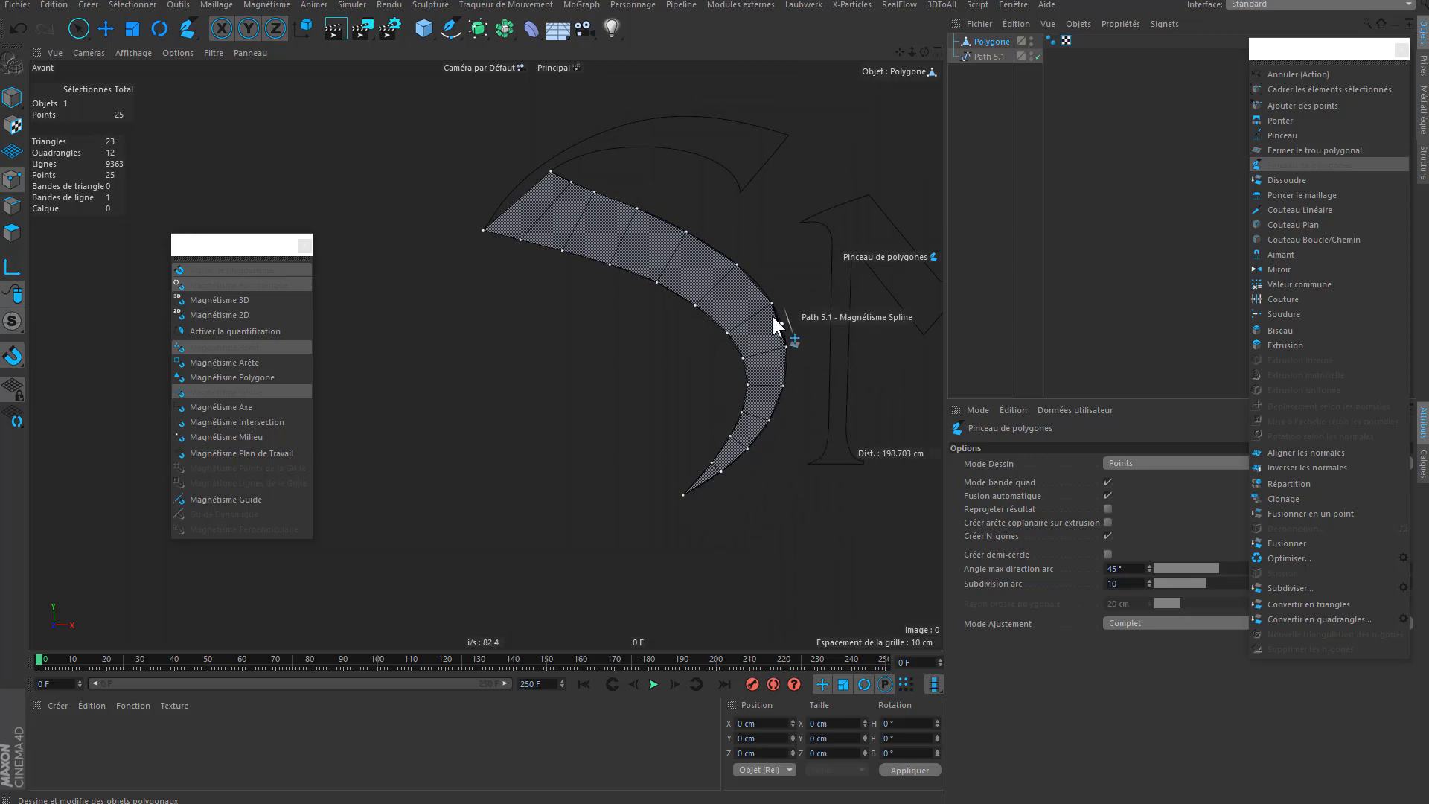
middle_click_drag(743, 310, 713, 381)
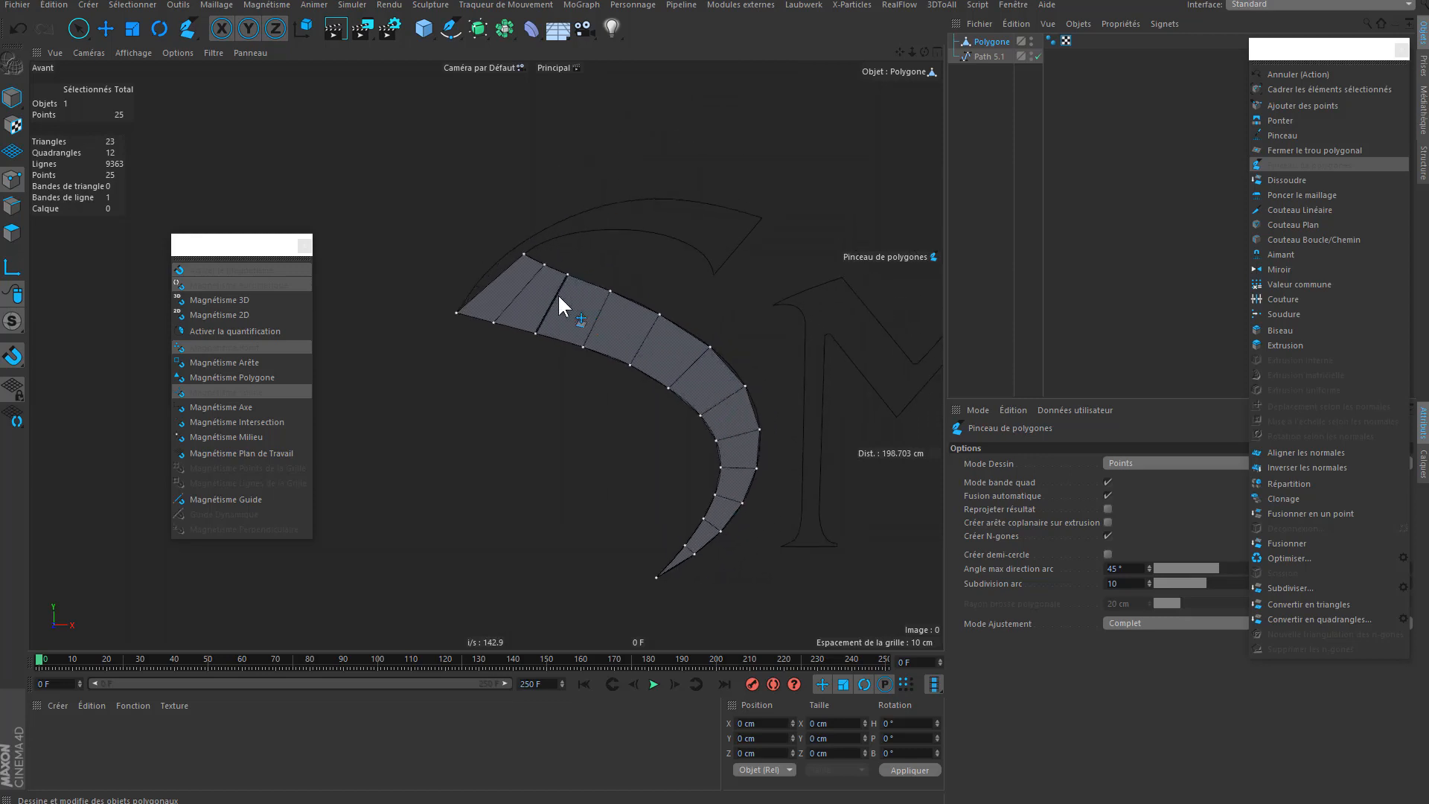
scroll(658, 296, "up", 5)
scroll(654, 415, "down", 3)
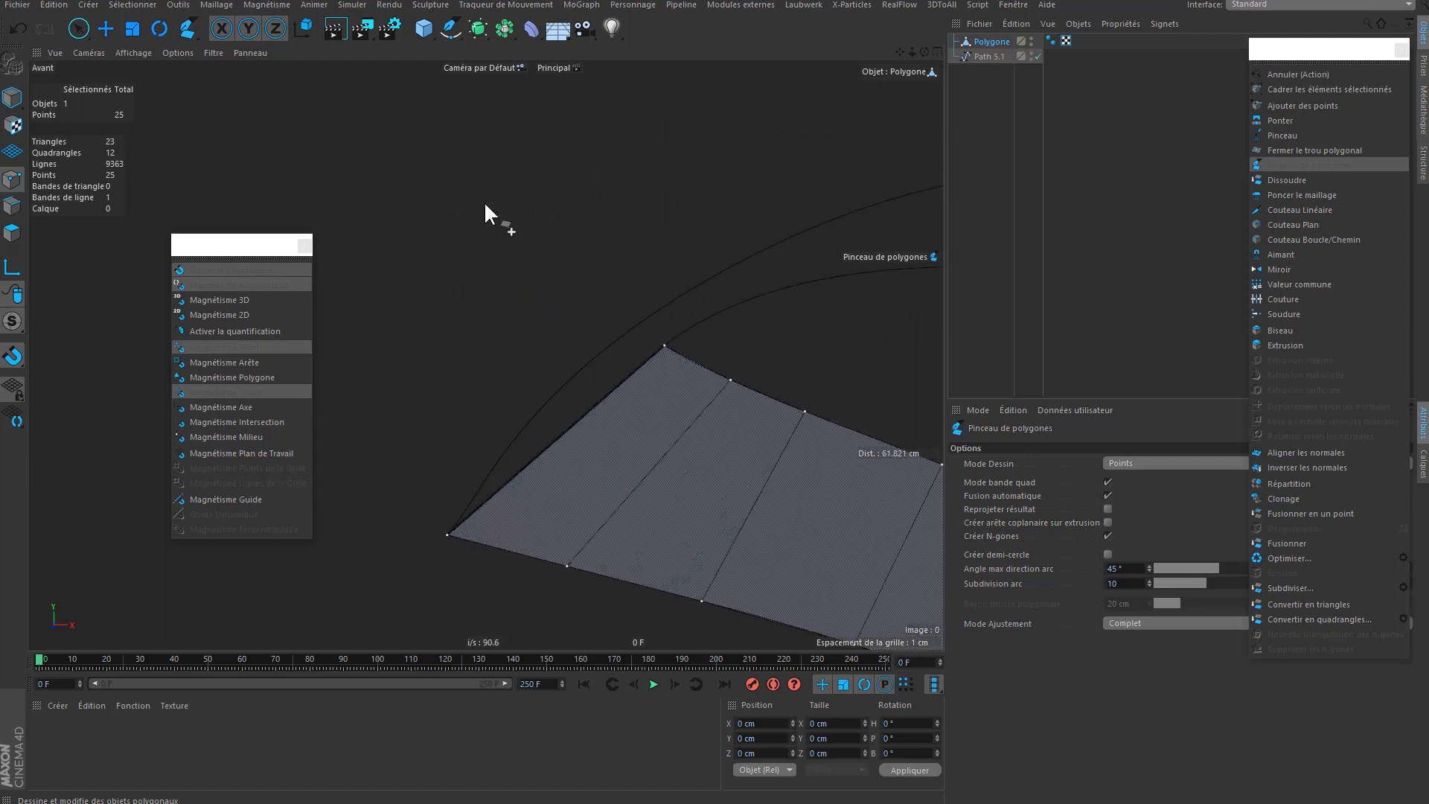
scroll(442, 261, "down", 3)
middle_click_drag(786, 607, 578, 472, "alt")
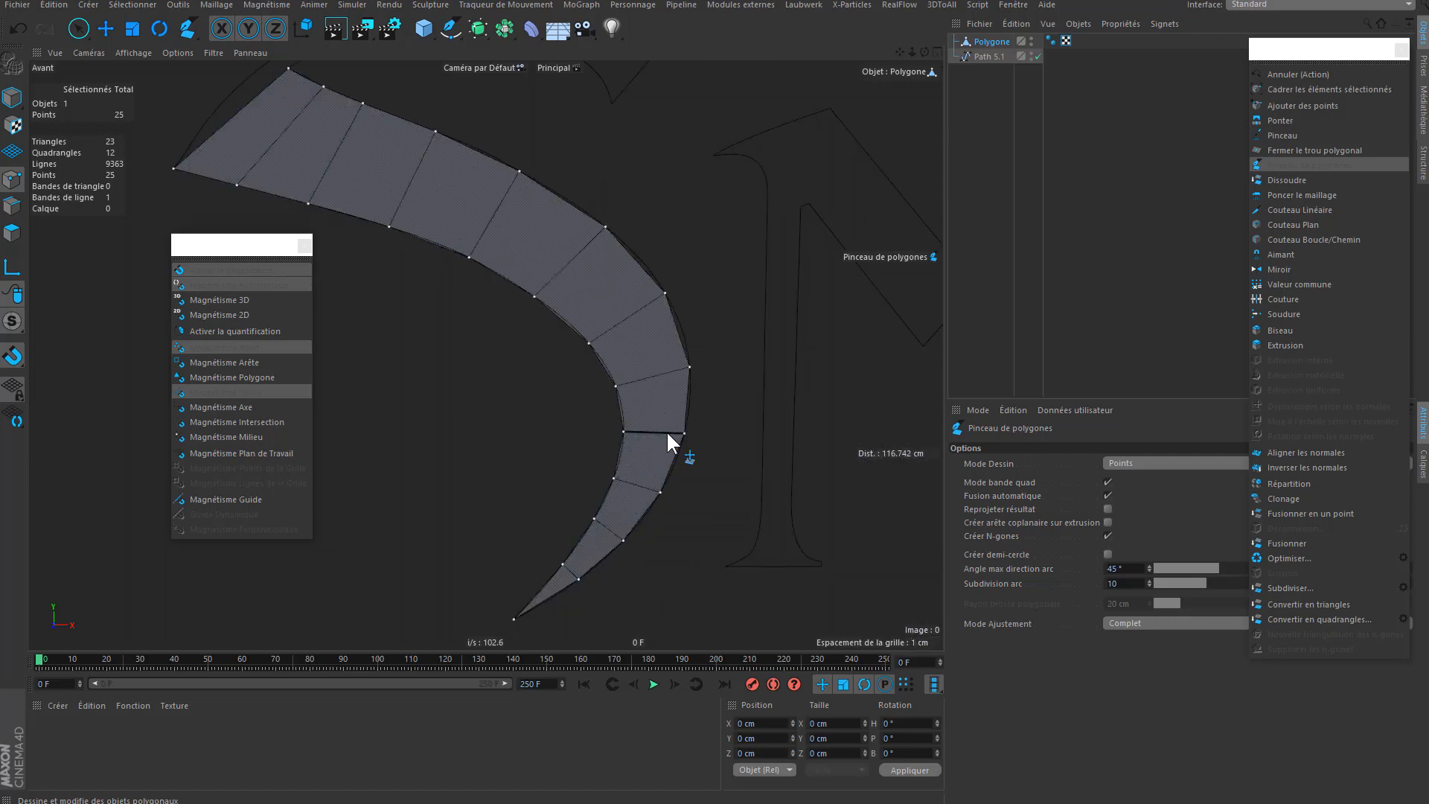
scroll(692, 360, "up", 5)
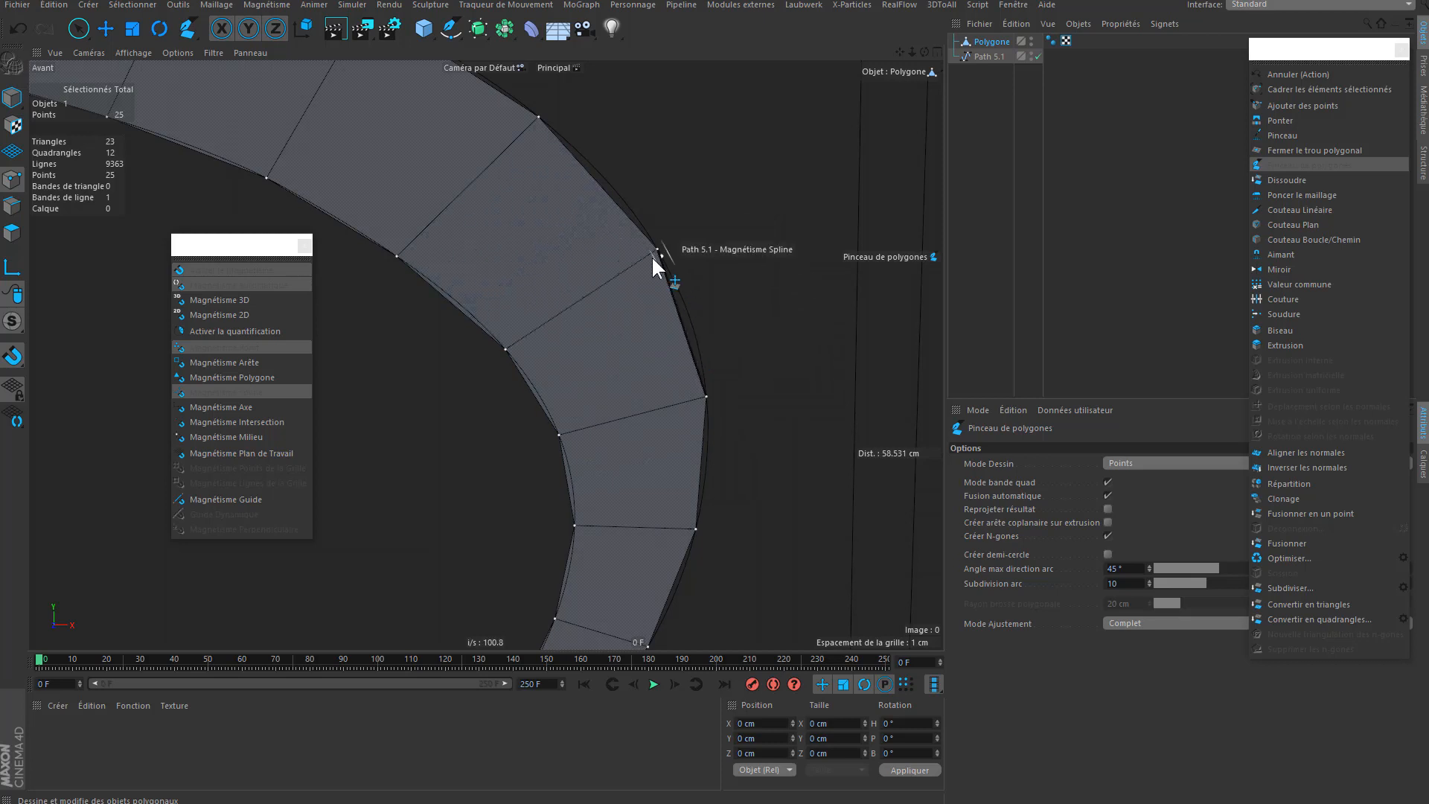
- Draw a narrow quad with the polygon pen from the strip's upper-left end edge to the spline where the S's upper arm begins
middle_click_drag(694, 346, 698, 351, "alt")
left_click_drag(698, 346, 646, 402, "alt")
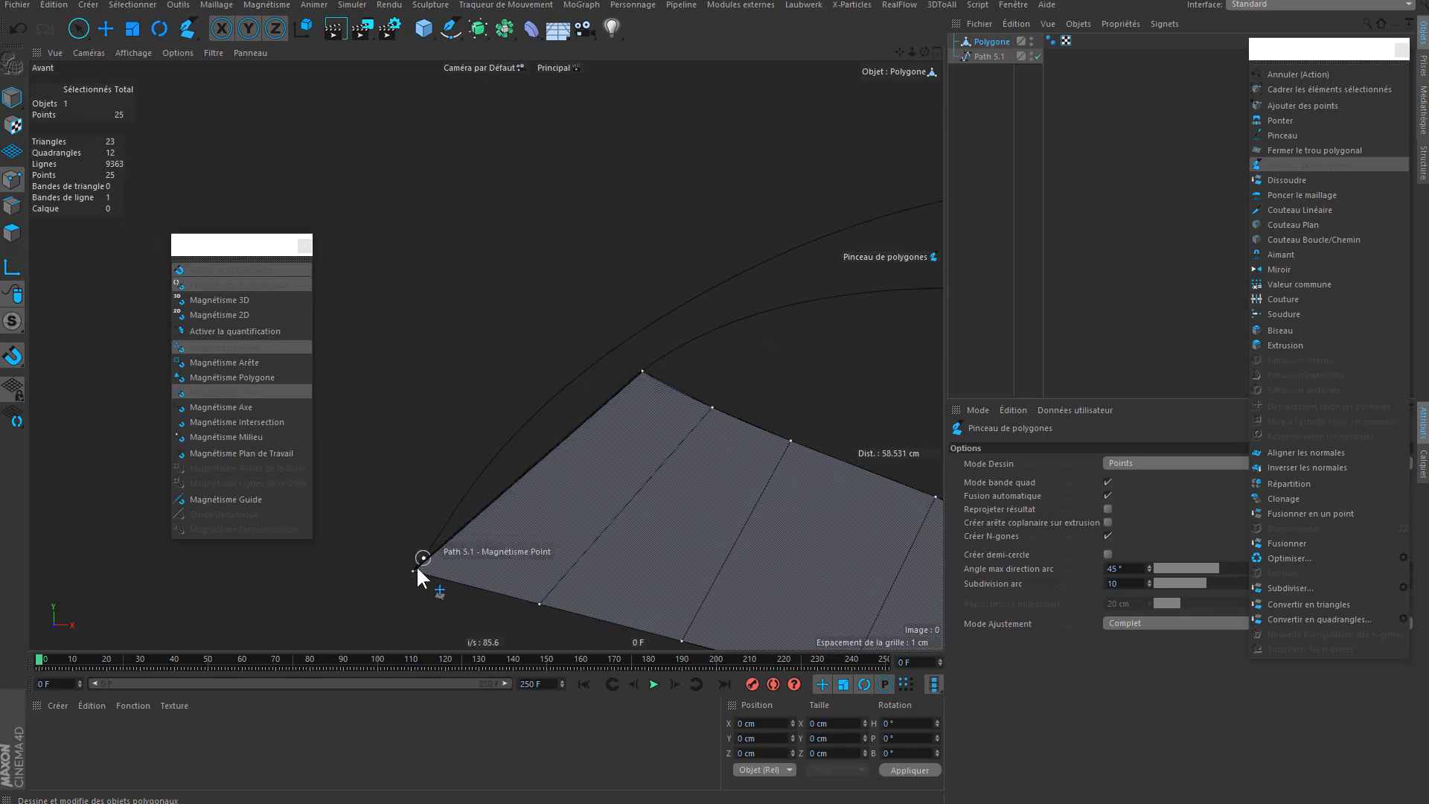
left_click(641, 332)
left_click(666, 353)
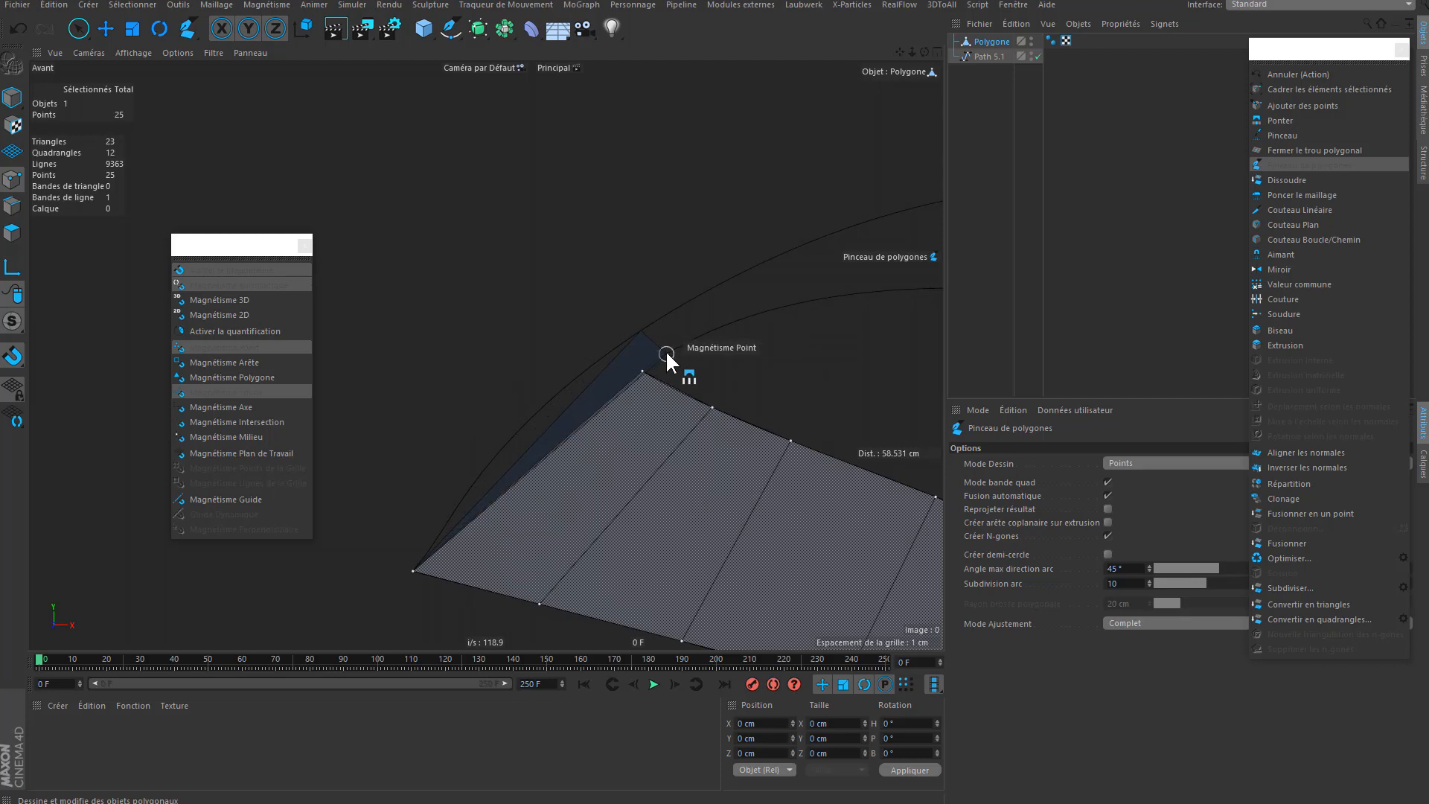
left_click(643, 370)
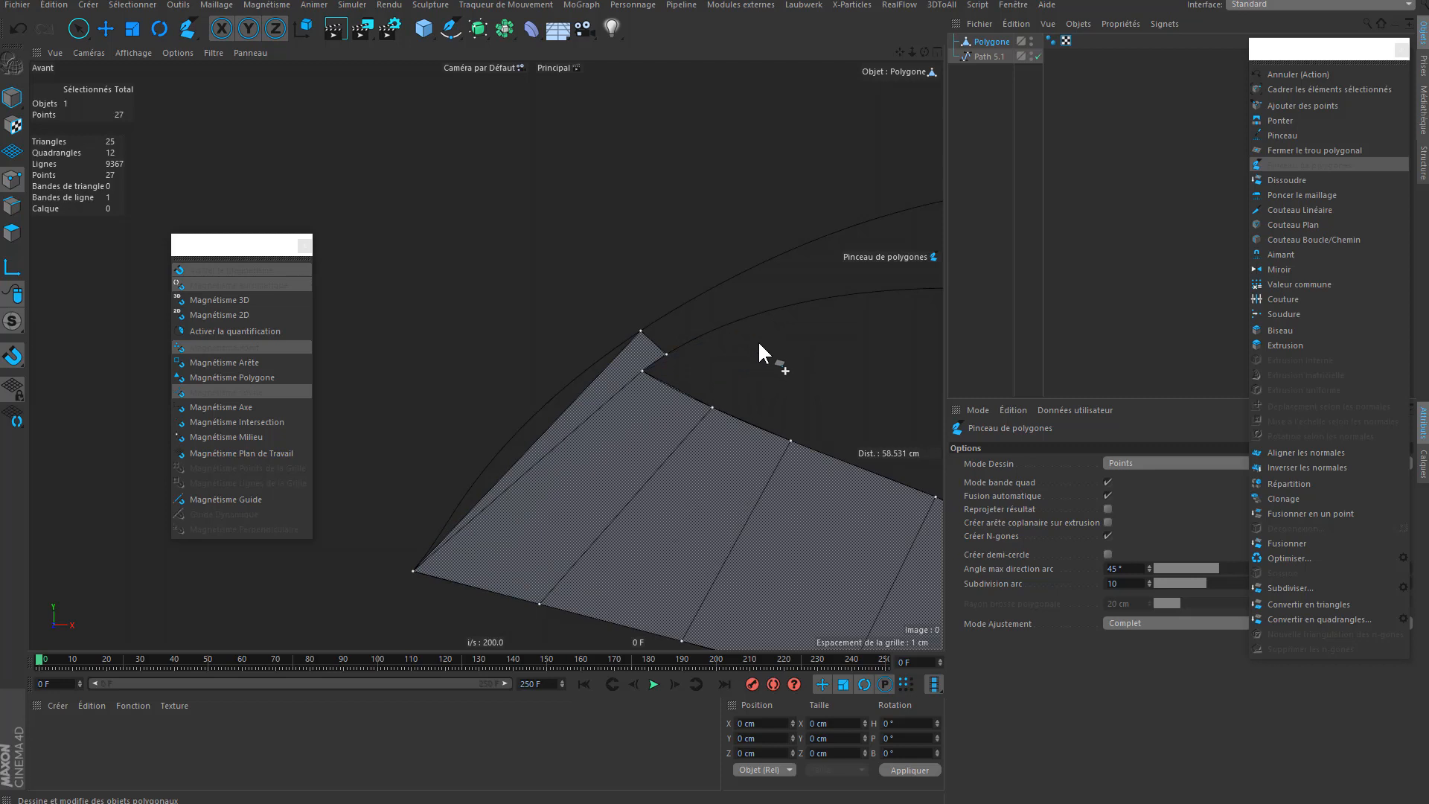
- Select the narrow quad's long outer edge and its short opposite edge in edge mode
scroll(758, 341, "up", 3)
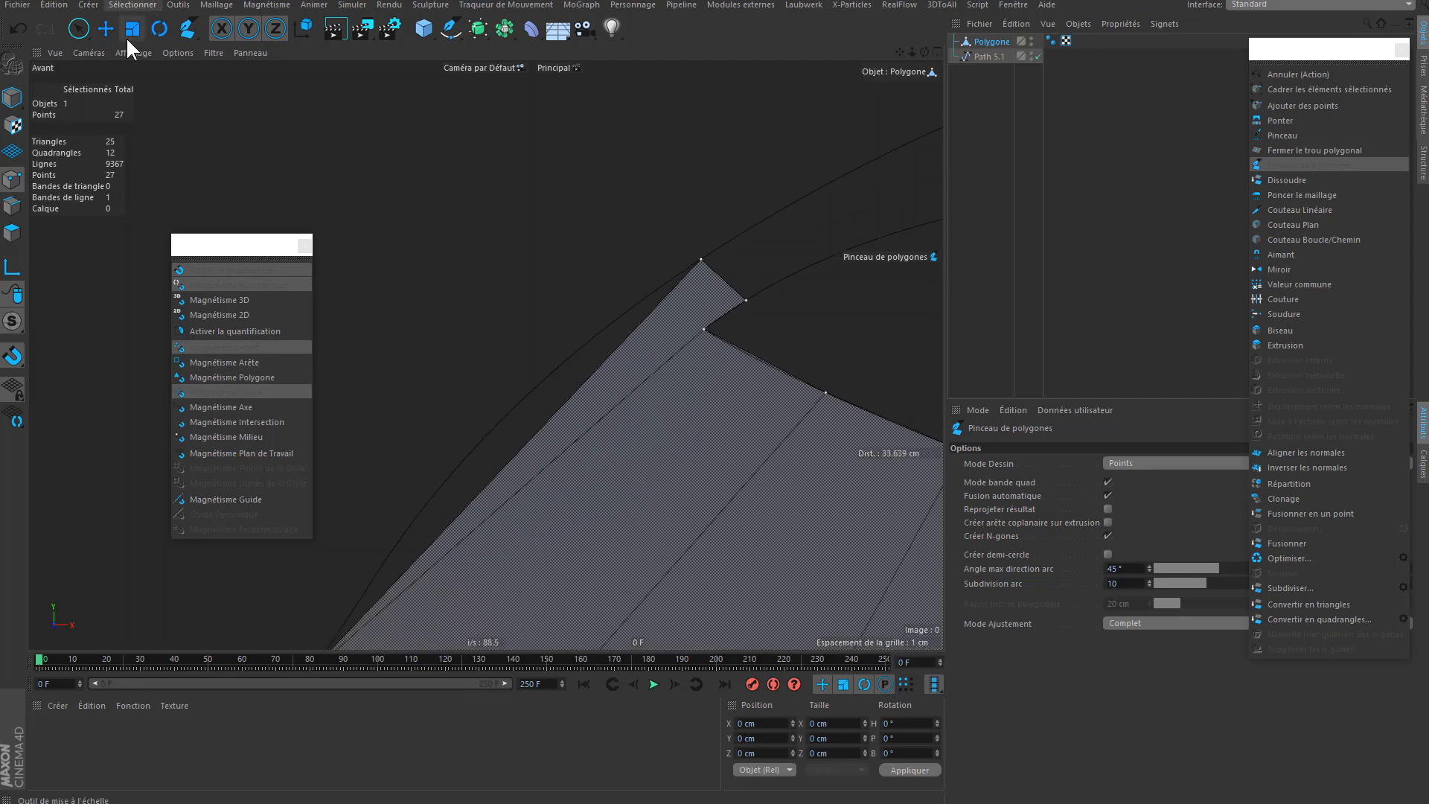
left_click(105, 29)
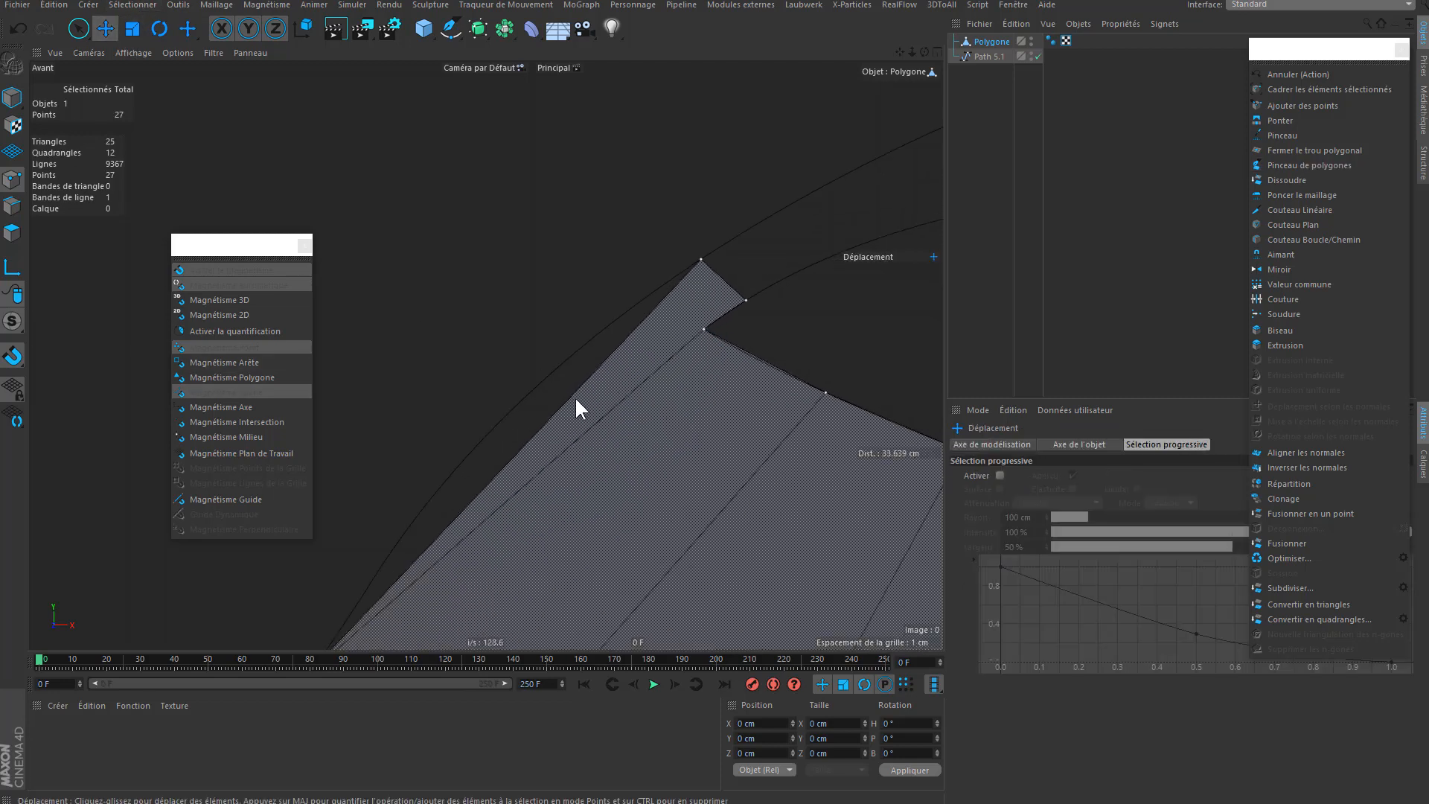
left_click(11, 206)
left_click(578, 377)
left_click(713, 320, "shift")
middle_click_drag(663, 543, 751, 400, "alt")
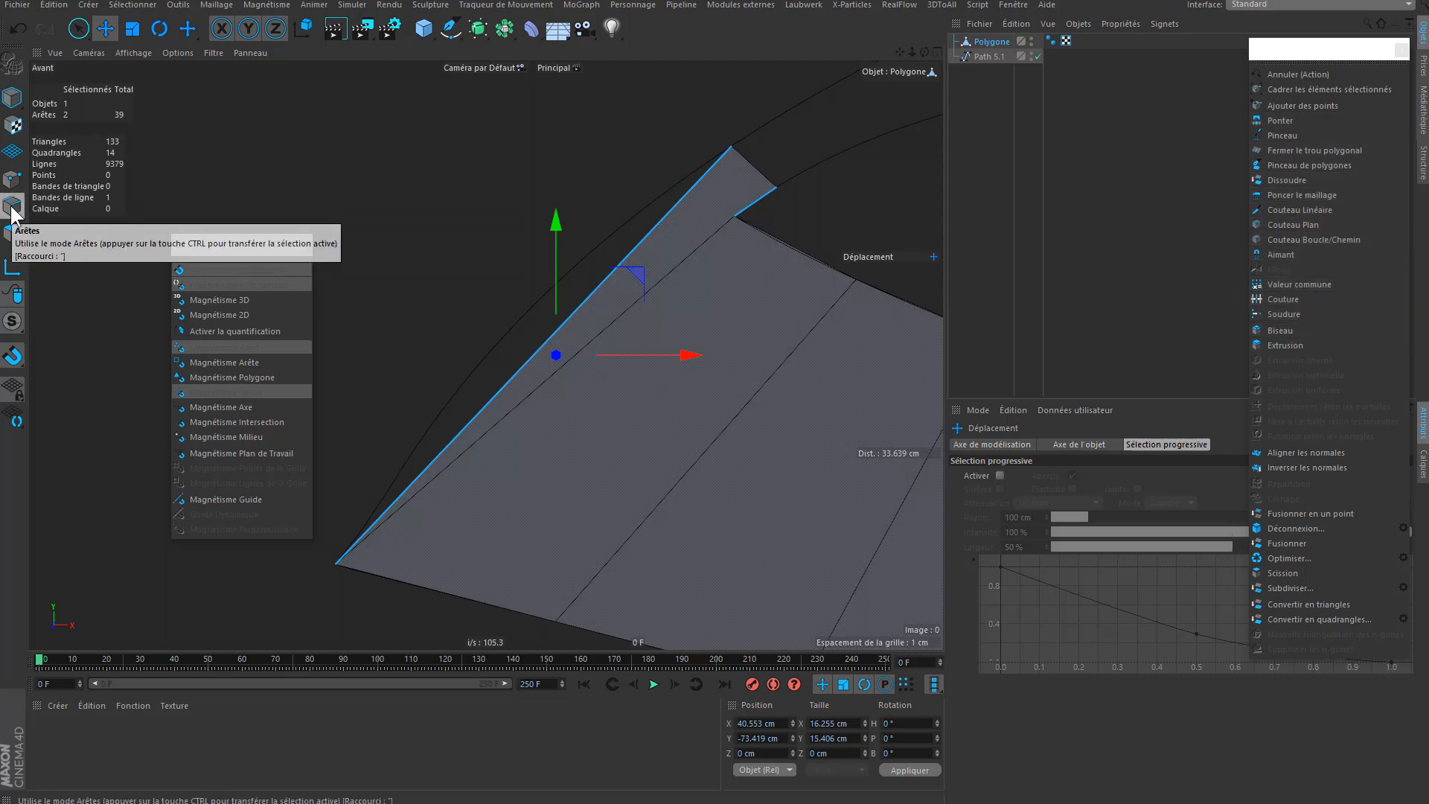
- Detach the edge-mode modeling commands as a floating palette and place it beside the existing command palette
right_click(441, 198)
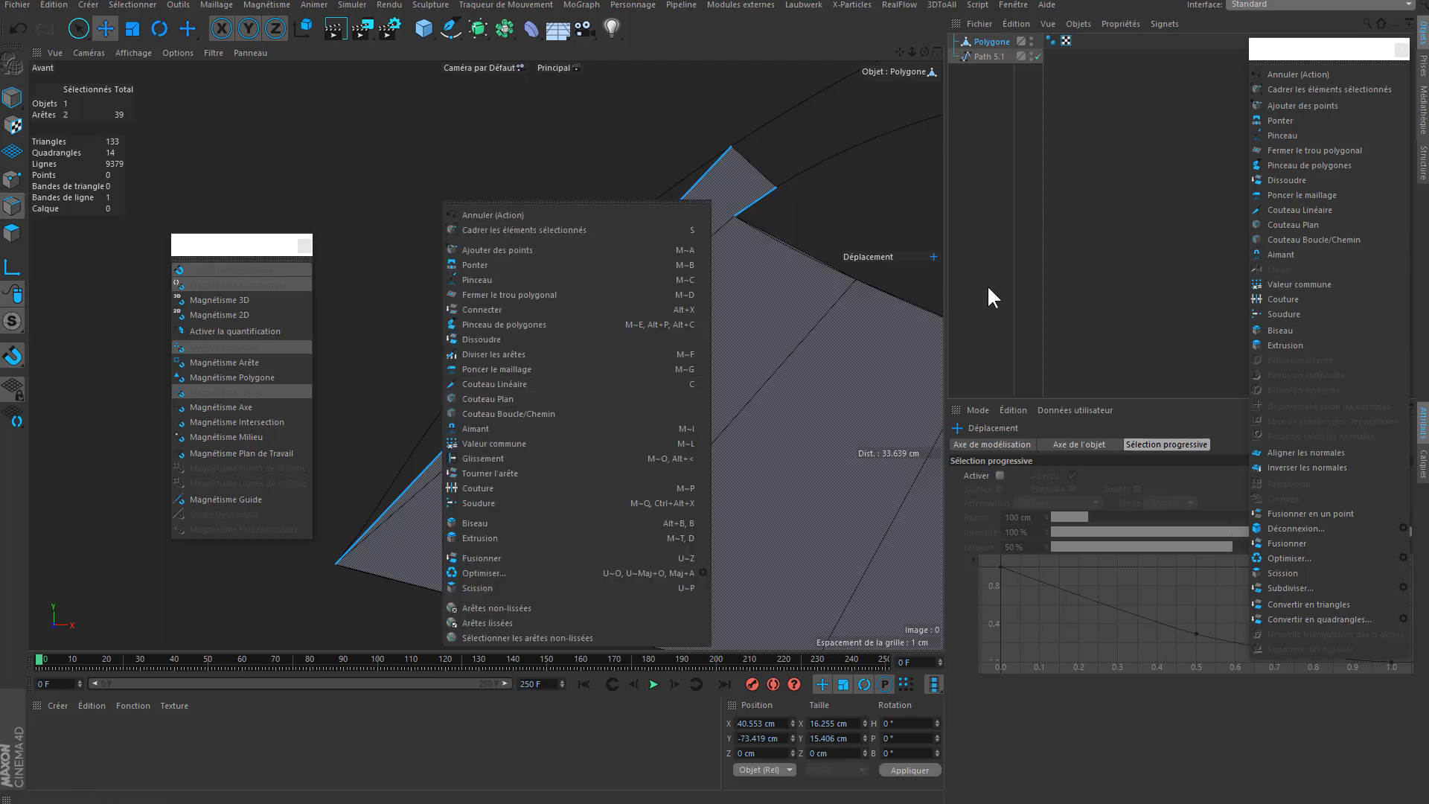
left_click(570, 203)
left_click_drag(512, 190, 1135, 98)
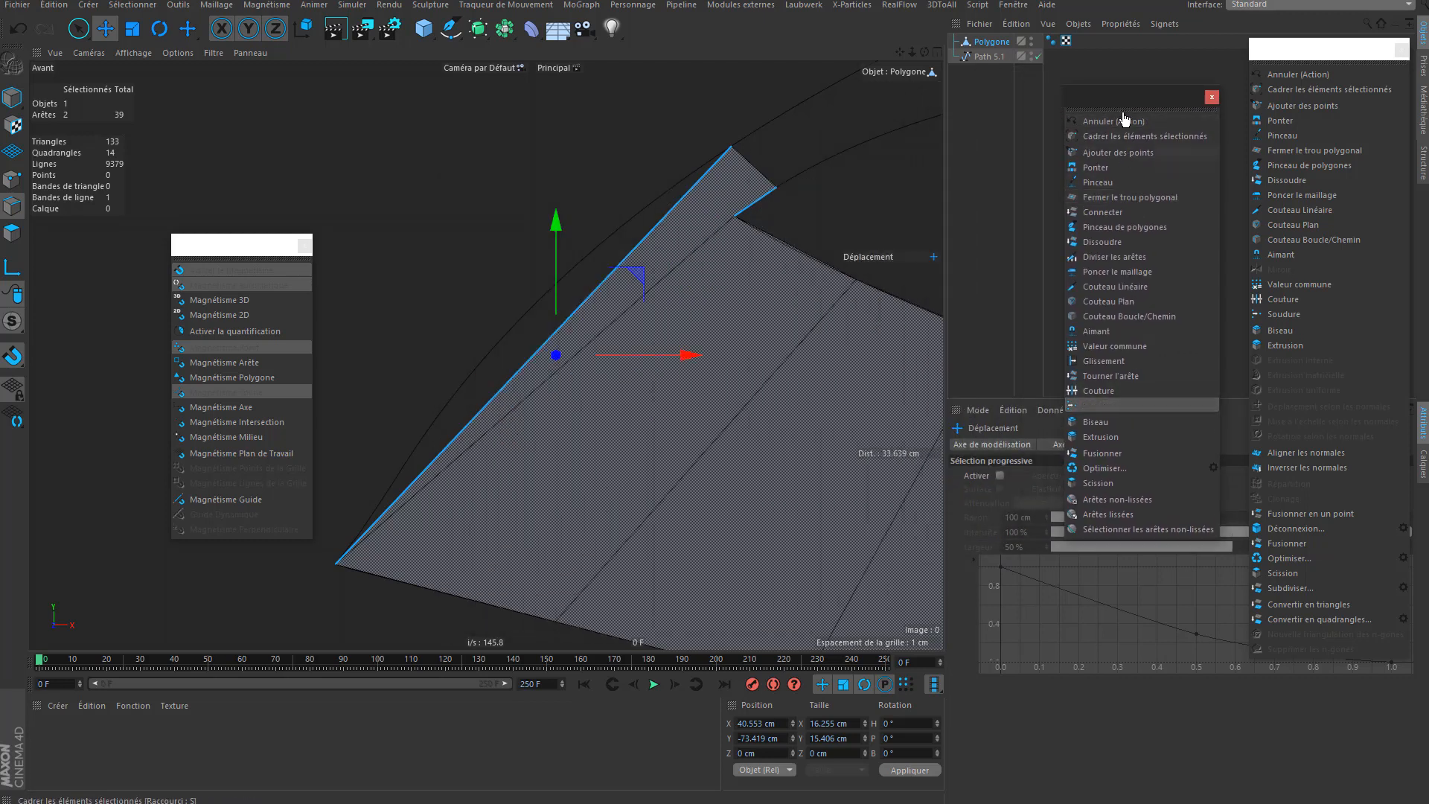
left_click(1307, 46)
left_click_drag(1306, 46, 1294, 45)
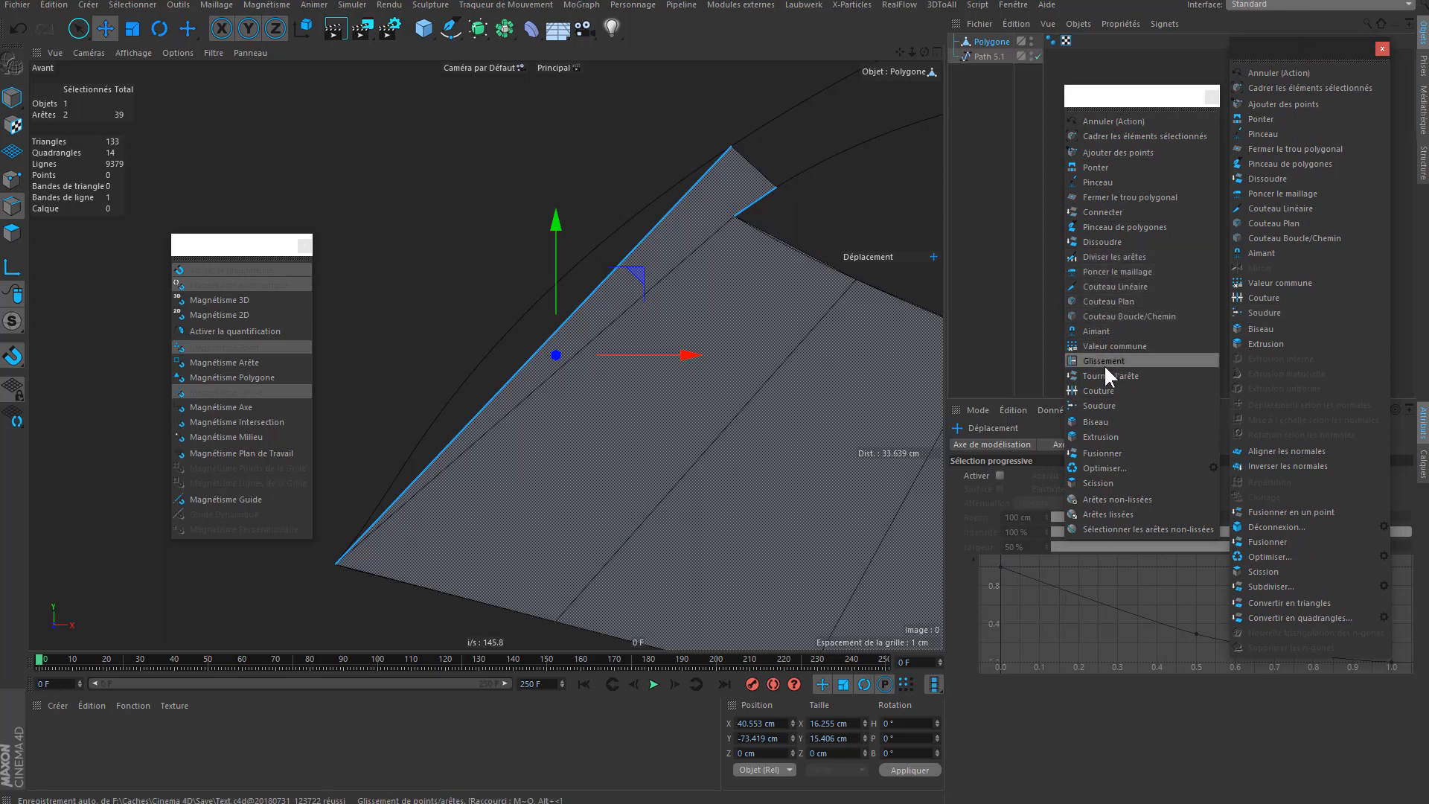
- Cut the two selected edges with Diviser les arêtes at subdivision 2 and disable n-gon creation
left_click(1103, 261)
left_click_drag(419, 290, 447, 298)
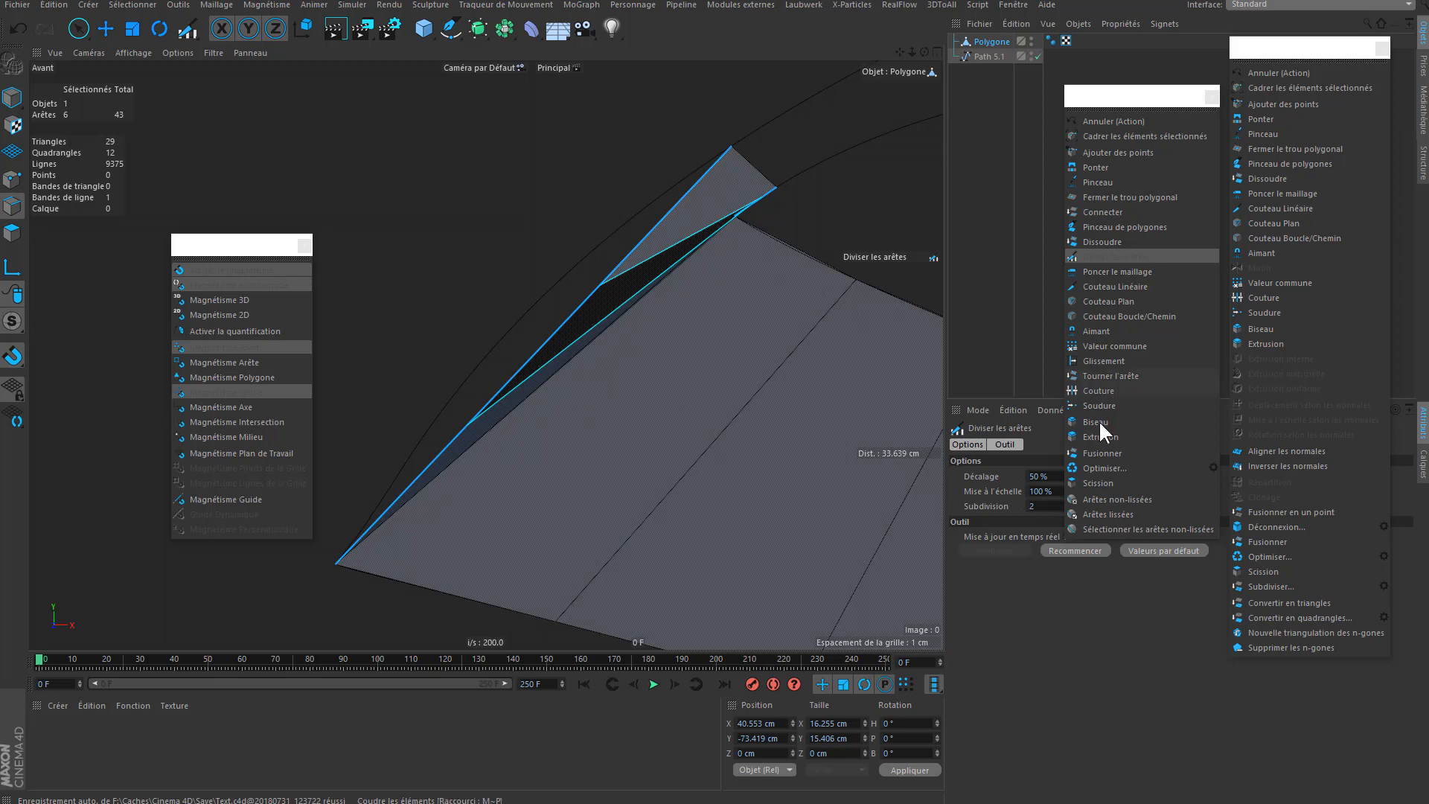
left_click_drag(1141, 101, 1064, 587)
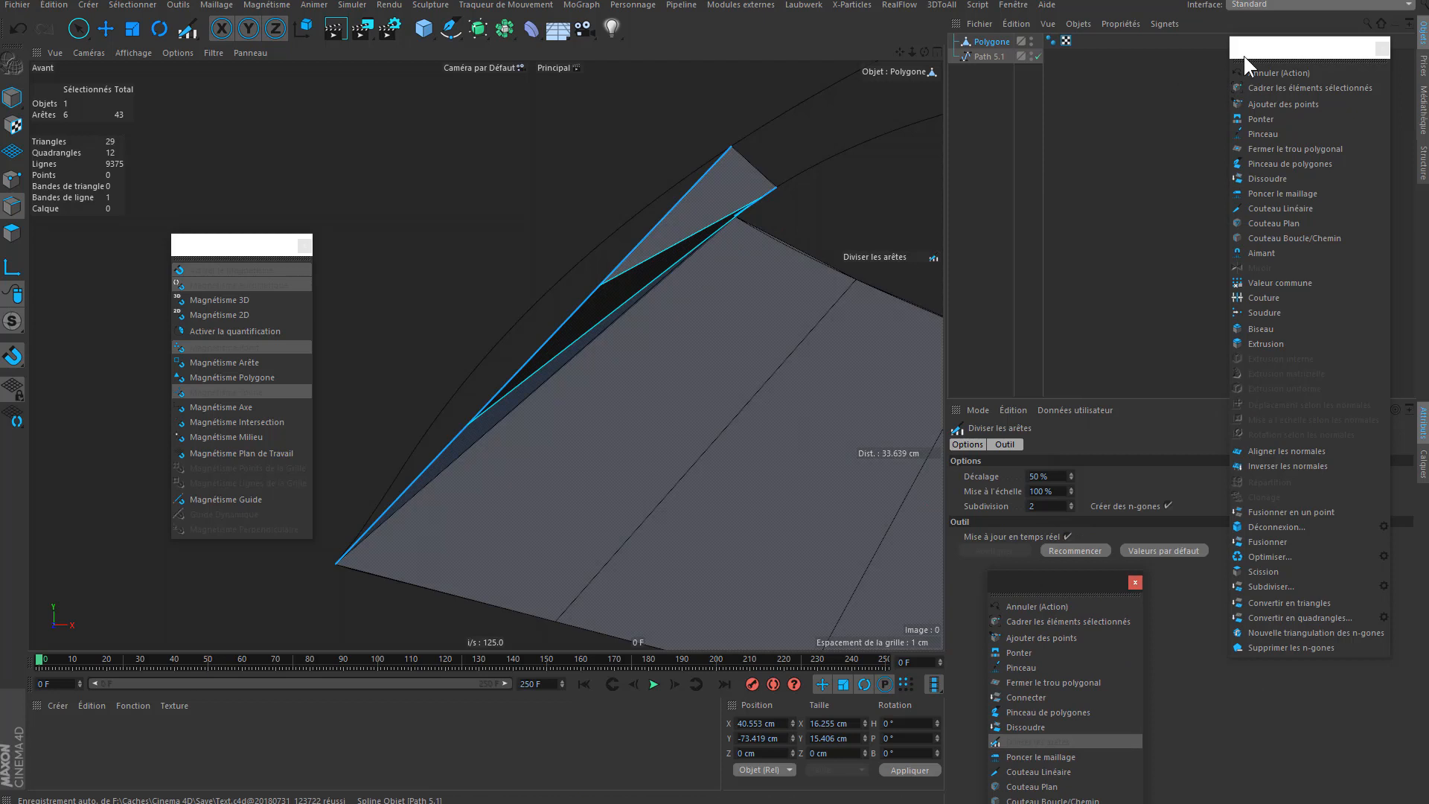
left_click_drag(1244, 52, 1307, 53)
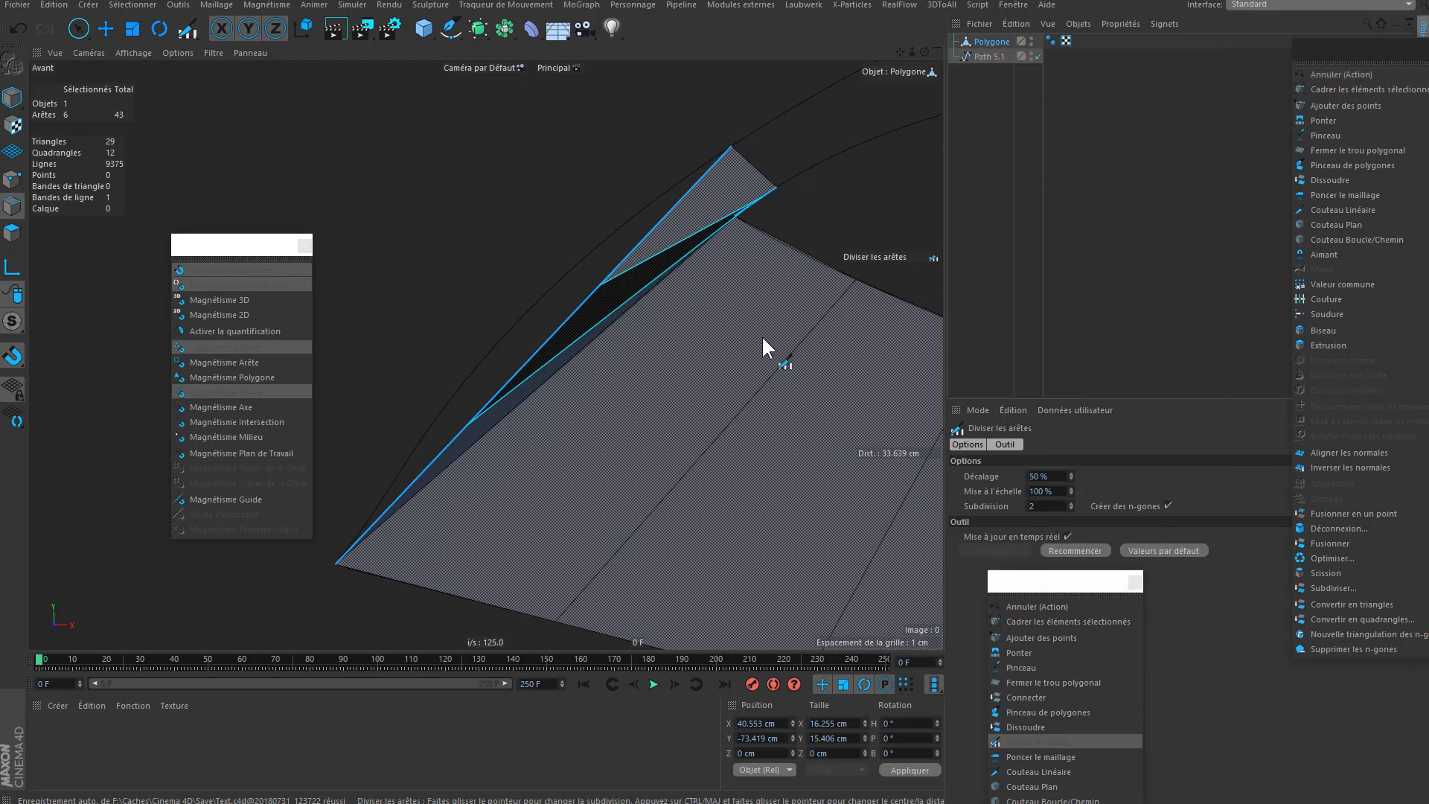
left_click(1166, 504)
scroll(636, 293, "up", 4)
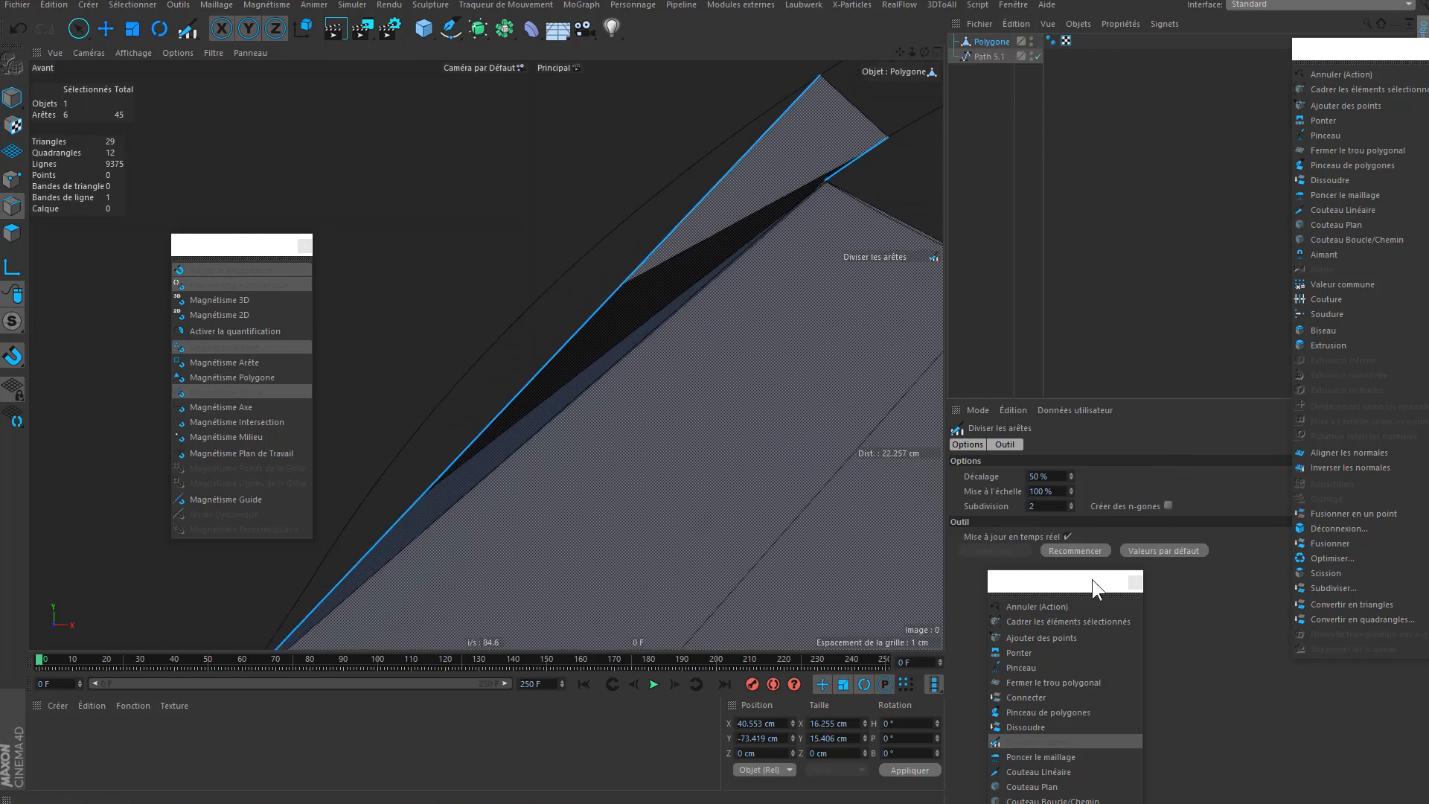
- Snap the two new outer edge points onto the curved spline with the polygon pen
left_click(1336, 162)
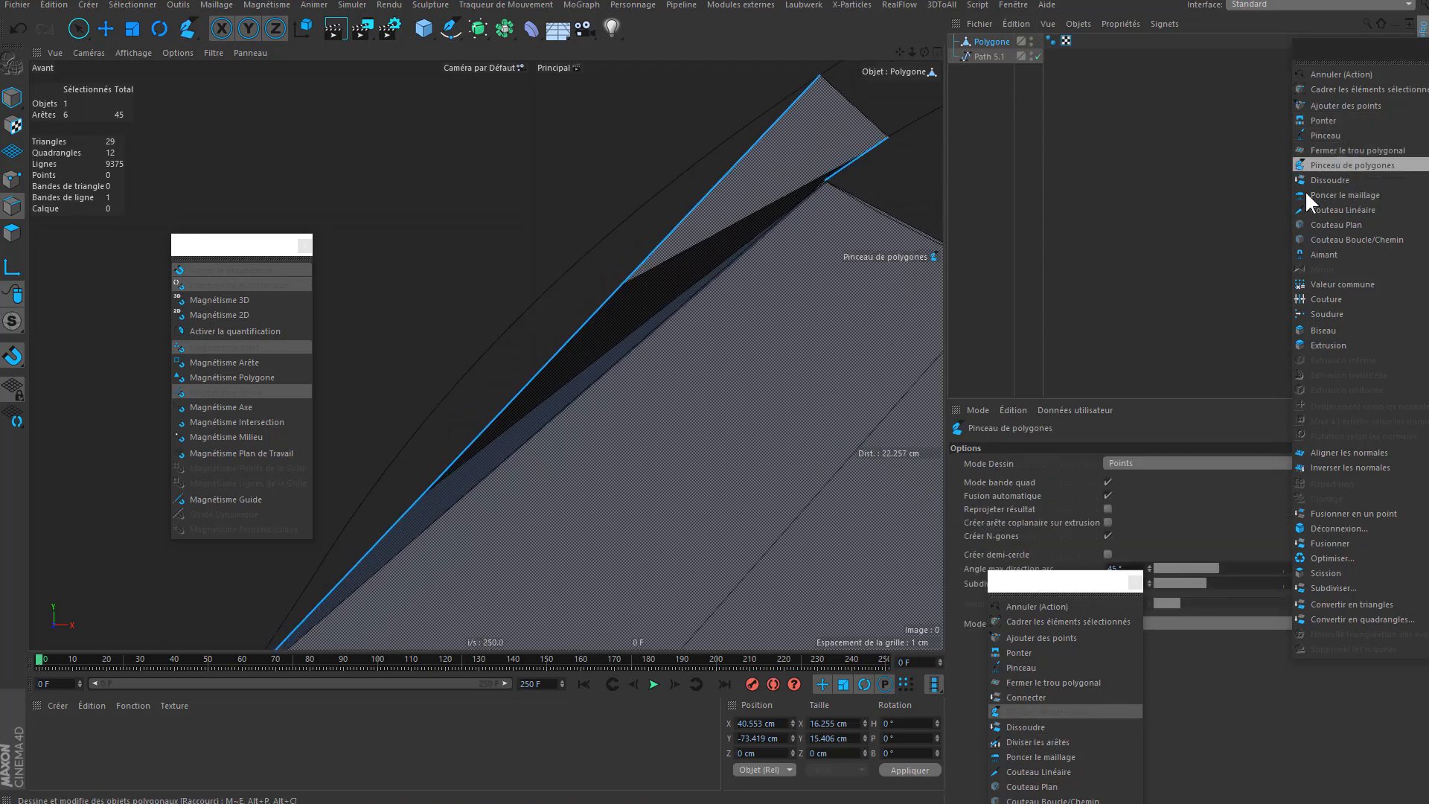
left_click_drag(1003, 577, 1158, 41)
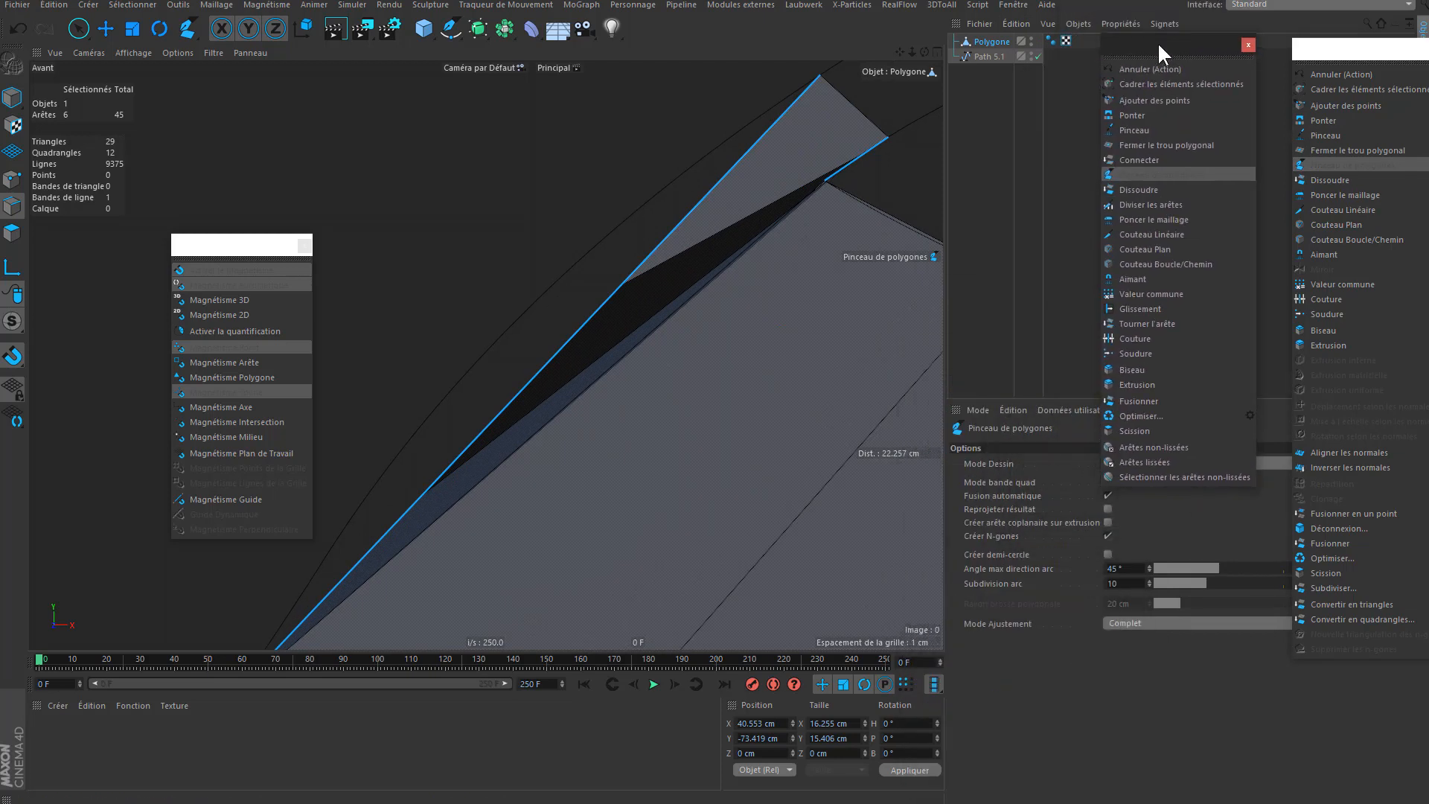
left_click_drag(429, 497, 380, 478)
mouse_move(623, 283)
left_mouse_down()
mouse_move(584, 257)
mouse_move(701, 267)
mouse_move(664, 265)
left_mouse_up()
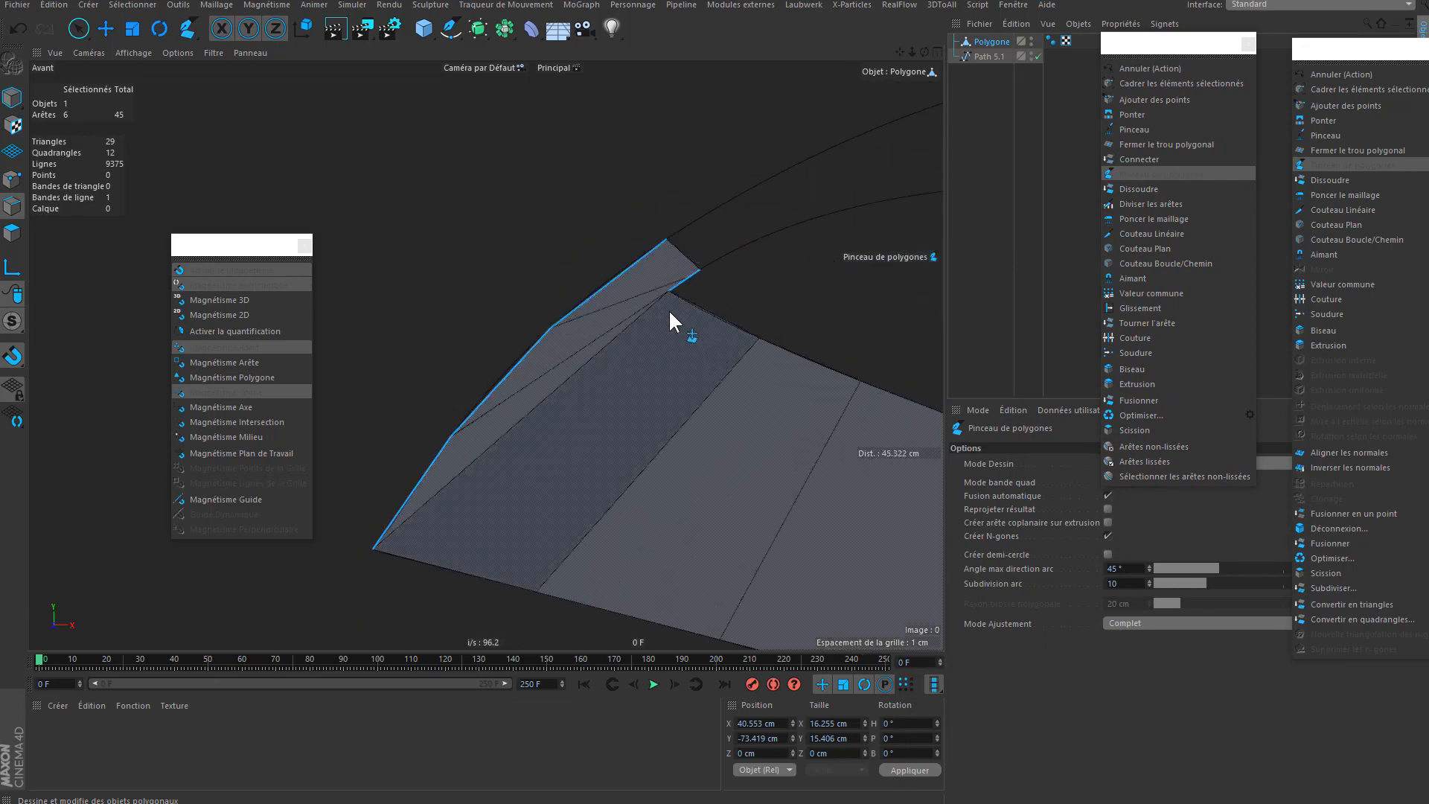
- Extend the narrow strip with three polygon-pen quads along the start of the S's upper arm, snapping their corners to the spline
middle_click_drag(599, 353, 465, 490, "alt")
double_click(572, 403)
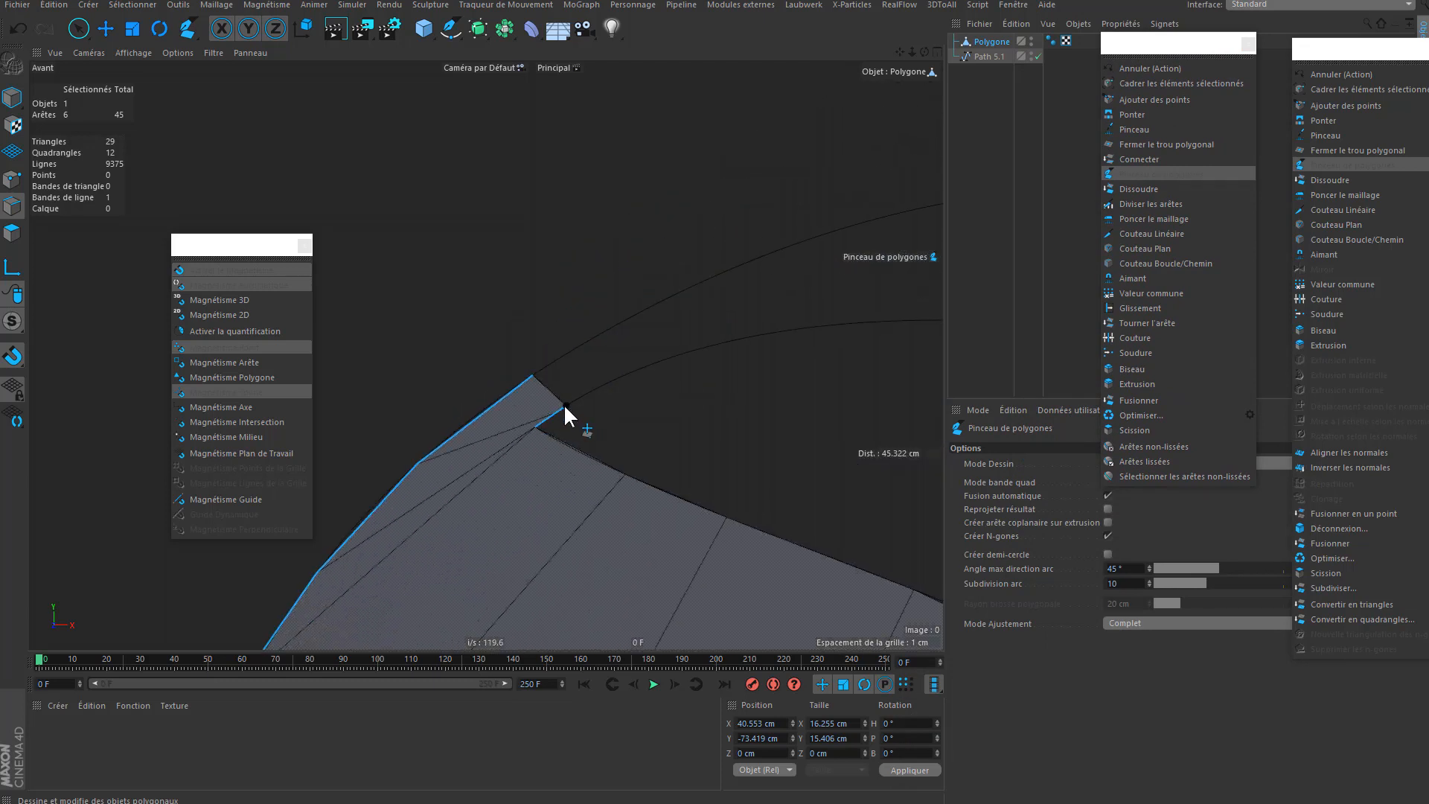
left_click_drag(568, 408, 539, 369)
left_click(571, 401)
left_click(541, 370)
left_click(661, 301)
left_click(683, 351)
middle_click_drag(725, 350, 596, 417, "alt")
left_click(669, 314)
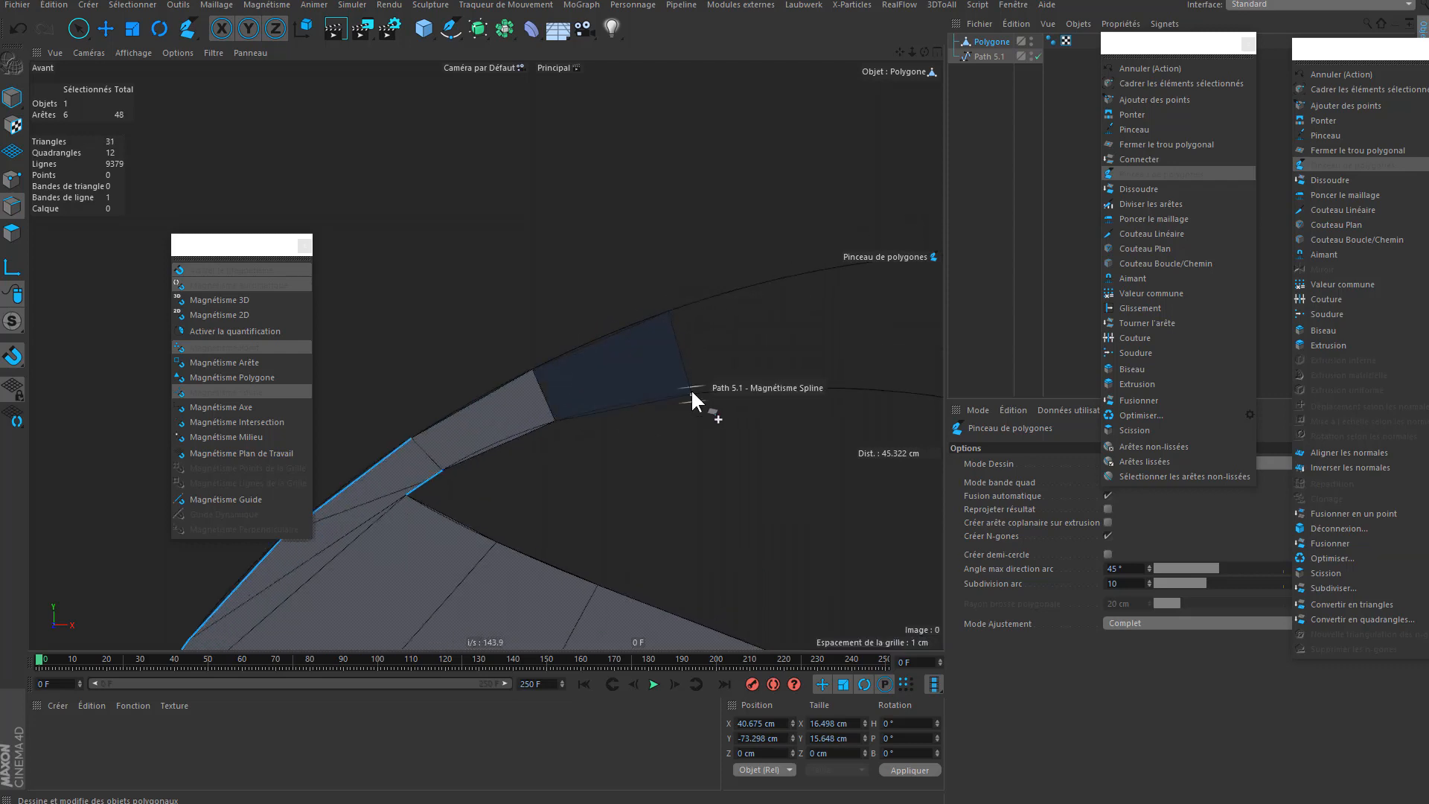
left_click(685, 391)
left_click(639, 281)
left_click(643, 399)
middle_click_drag(674, 400, 512, 365, "alt")
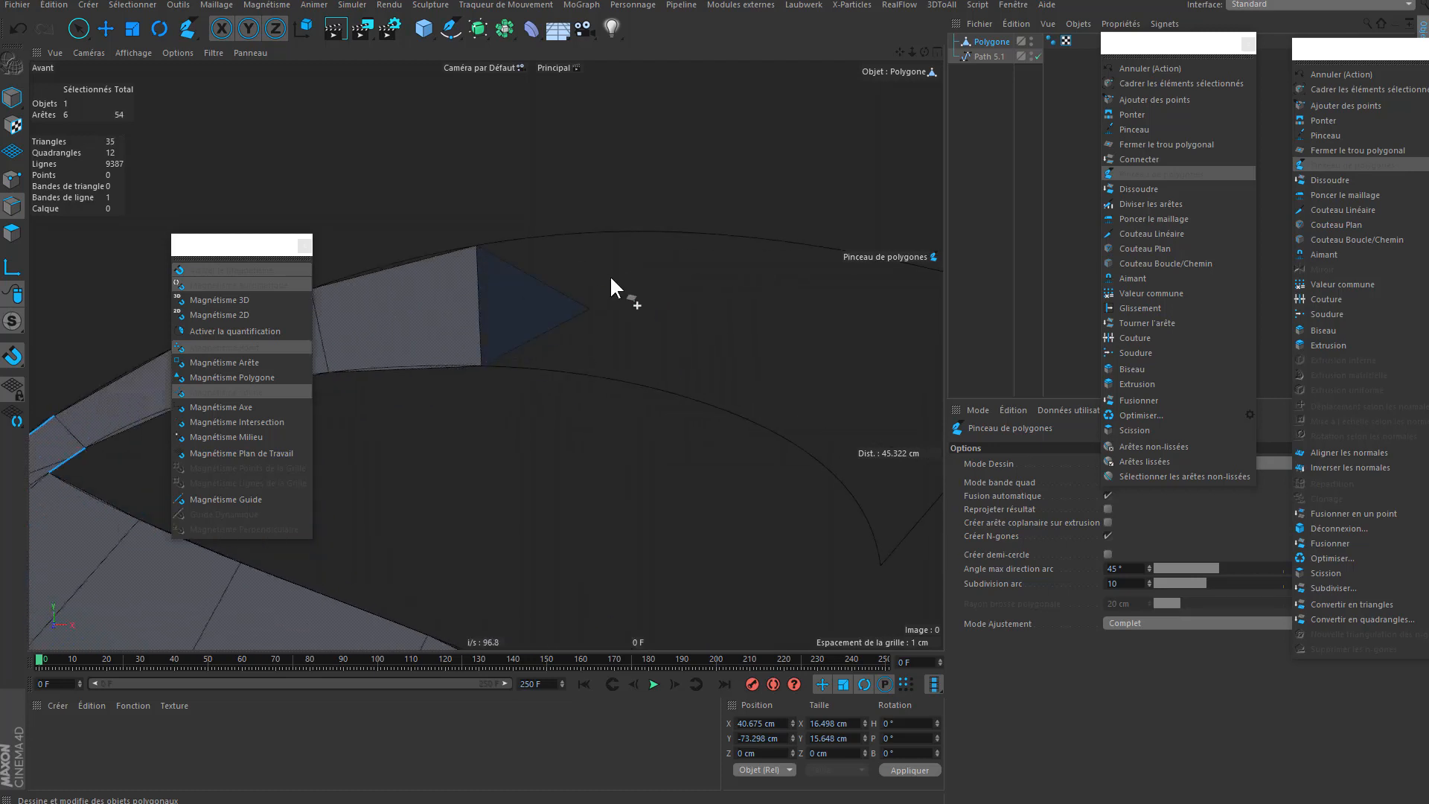
- Add two more spline-snapped quads across the crest of the S's upper arm
left_click(632, 234)
left_click(605, 373)
left_click(739, 414)
left_click(807, 245)
middle_click_drag(833, 341, 679, 265, "alt")
- Finish the S's upper arm with three quads reaching both corners of its slanted right end
left_click(672, 390)
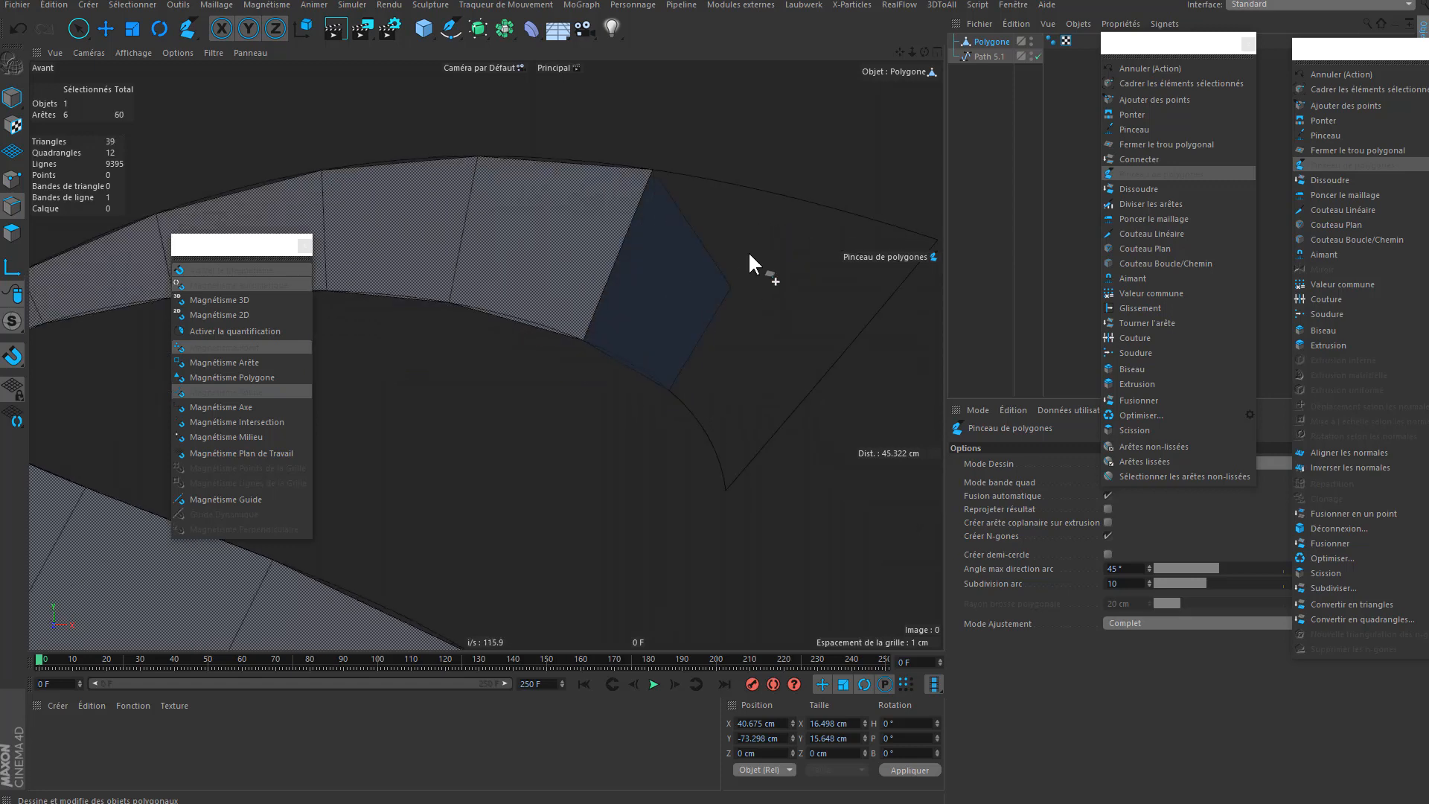
left_click(780, 189)
left_click(716, 439)
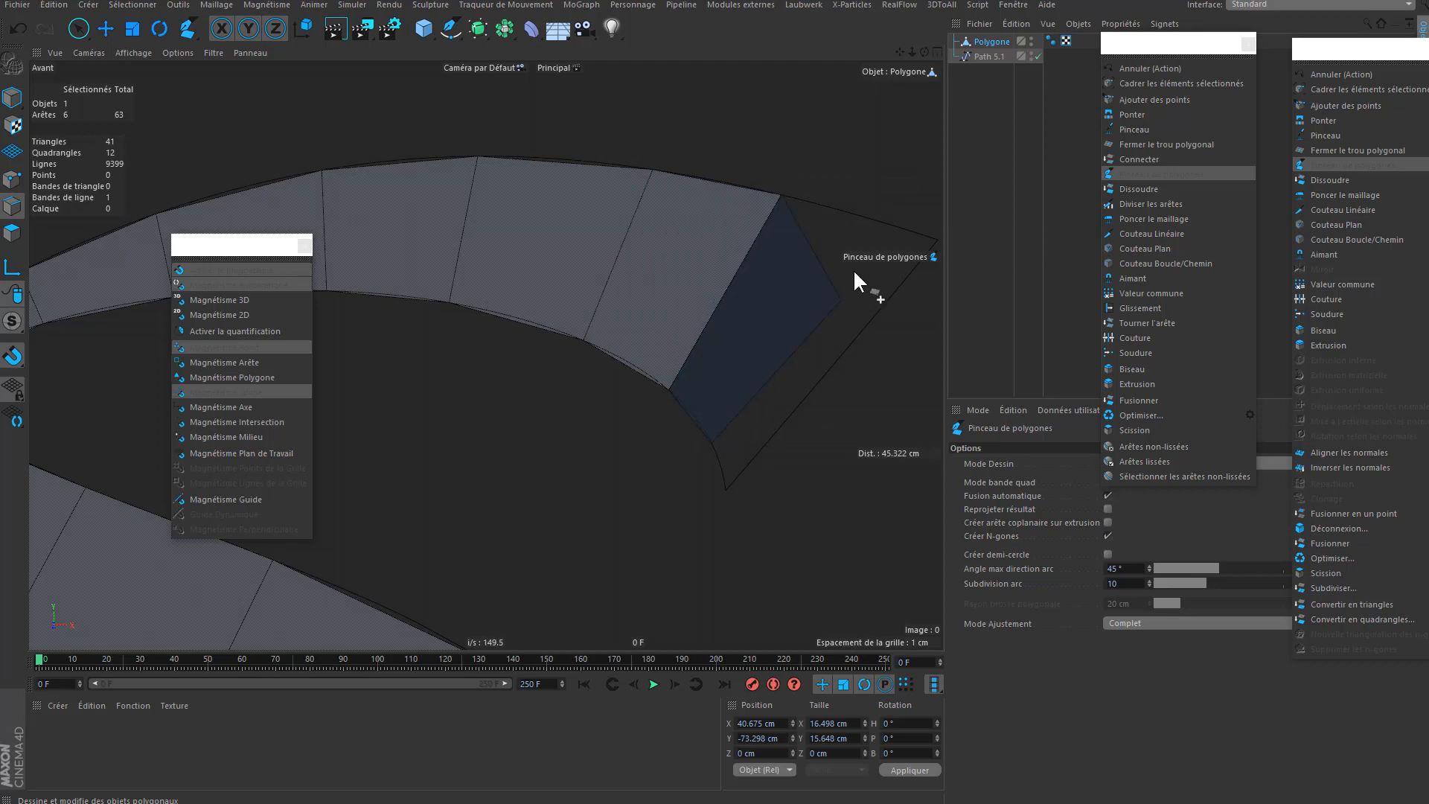
left_click(881, 225)
left_click(727, 489)
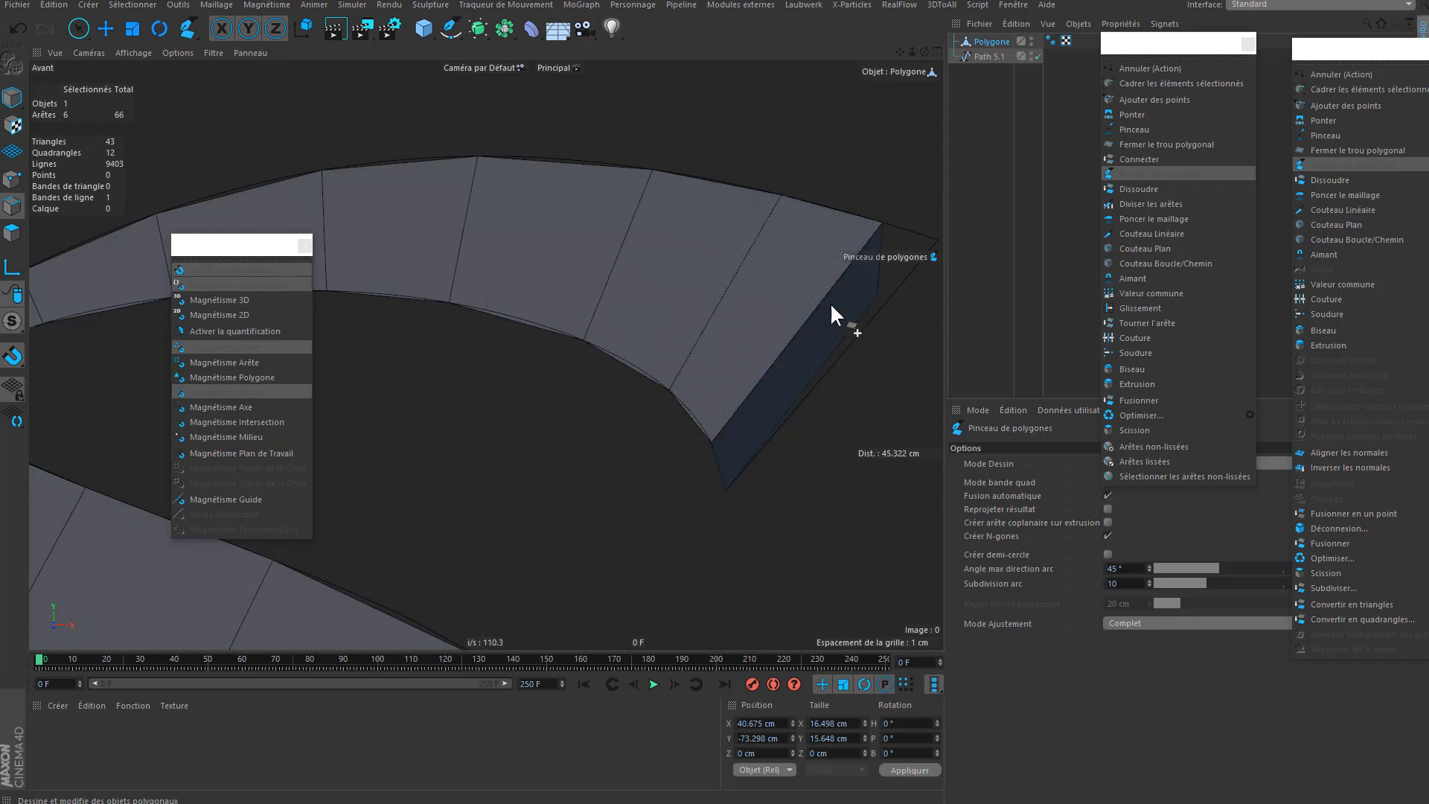
middle_click_drag(829, 303, 767, 268, "alt")
left_click(757, 244)
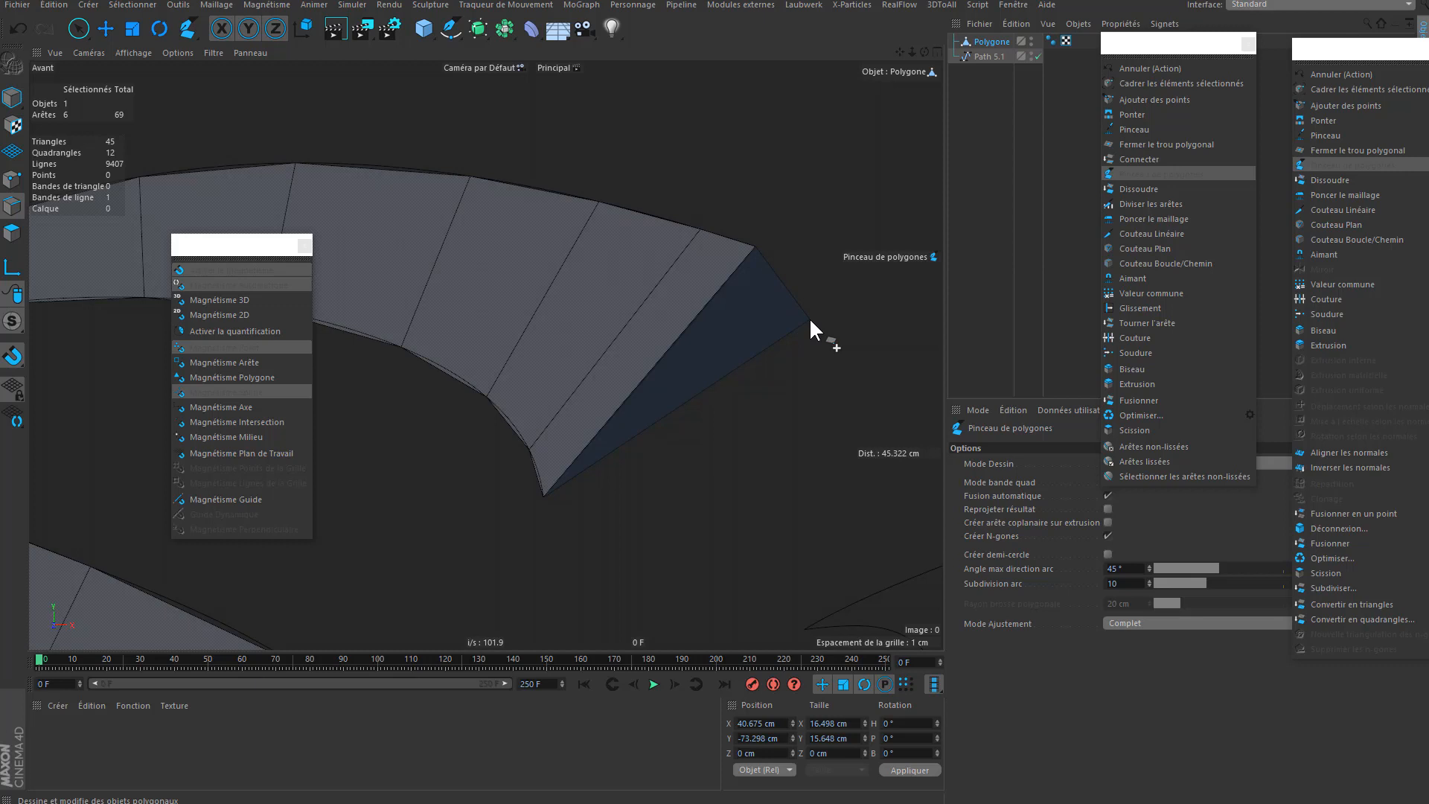
- Slide a point on the inner edge of the S's upper arm slightly left along the spline to even out the quads
middle_click_drag(767, 350, 785, 311, "alt")
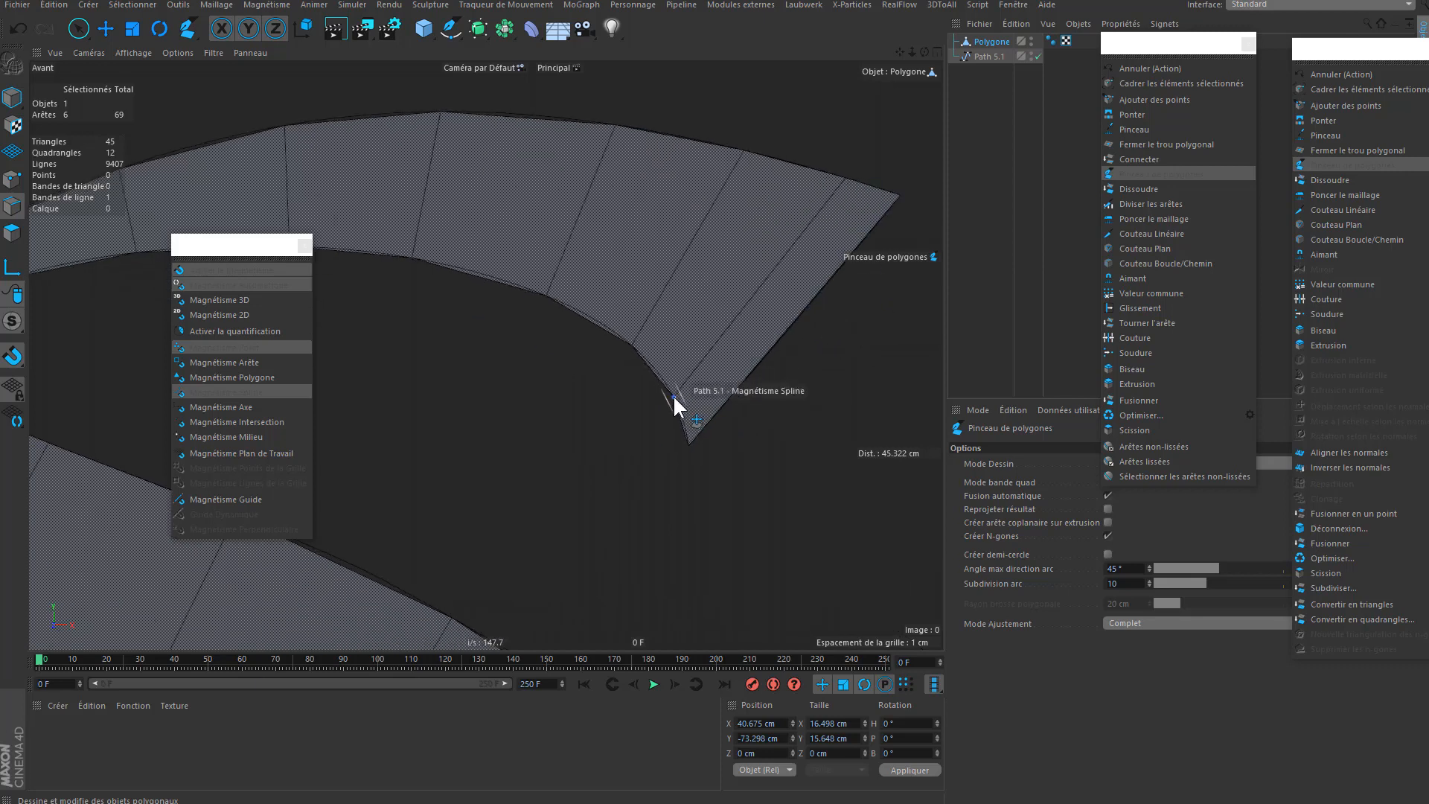
middle_click_drag(622, 340, 705, 291, "alt")
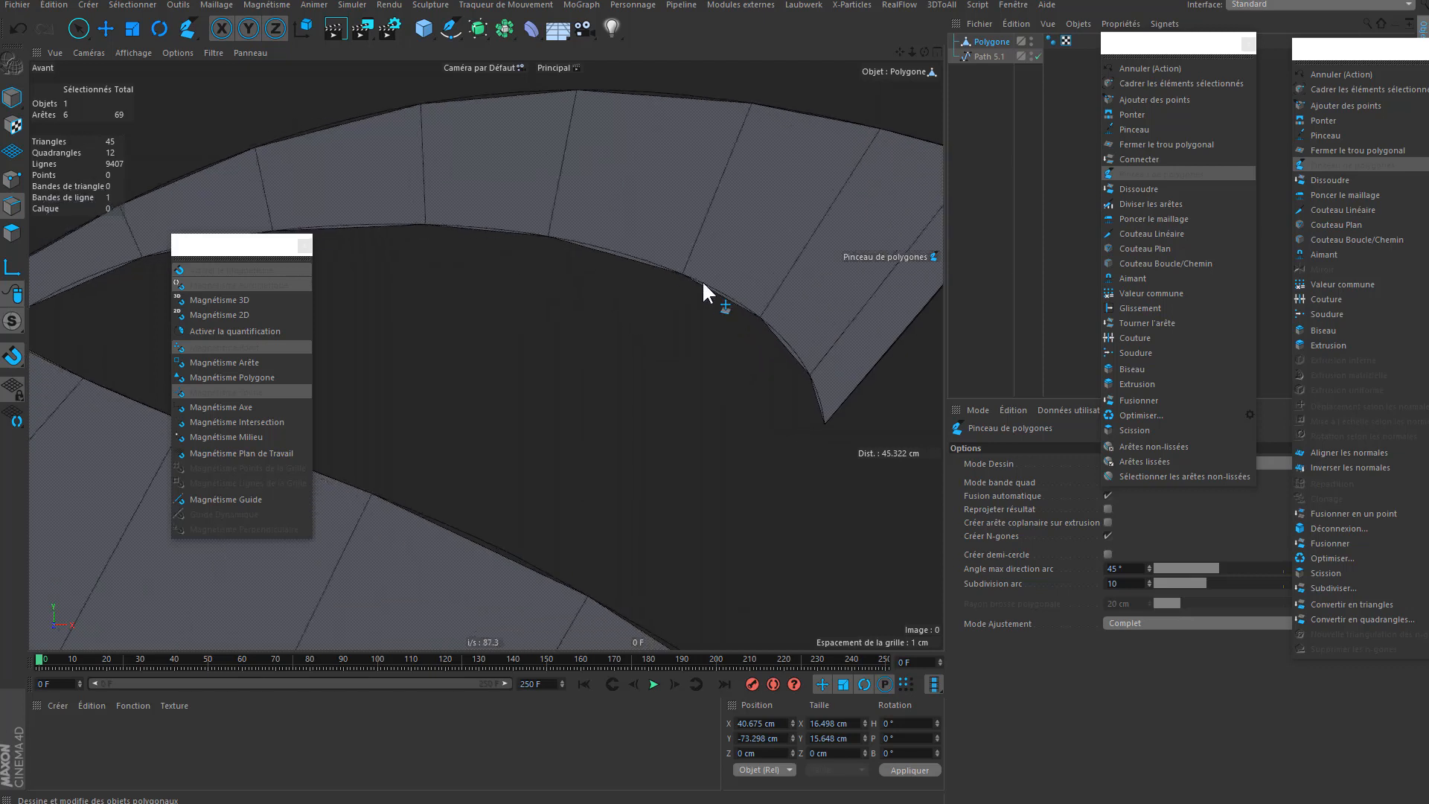
left_click_drag(681, 274, 658, 266)
middle_click_drag(699, 137, 764, 155, "alt")
middle_click_drag(504, 245, 672, 200, "alt")
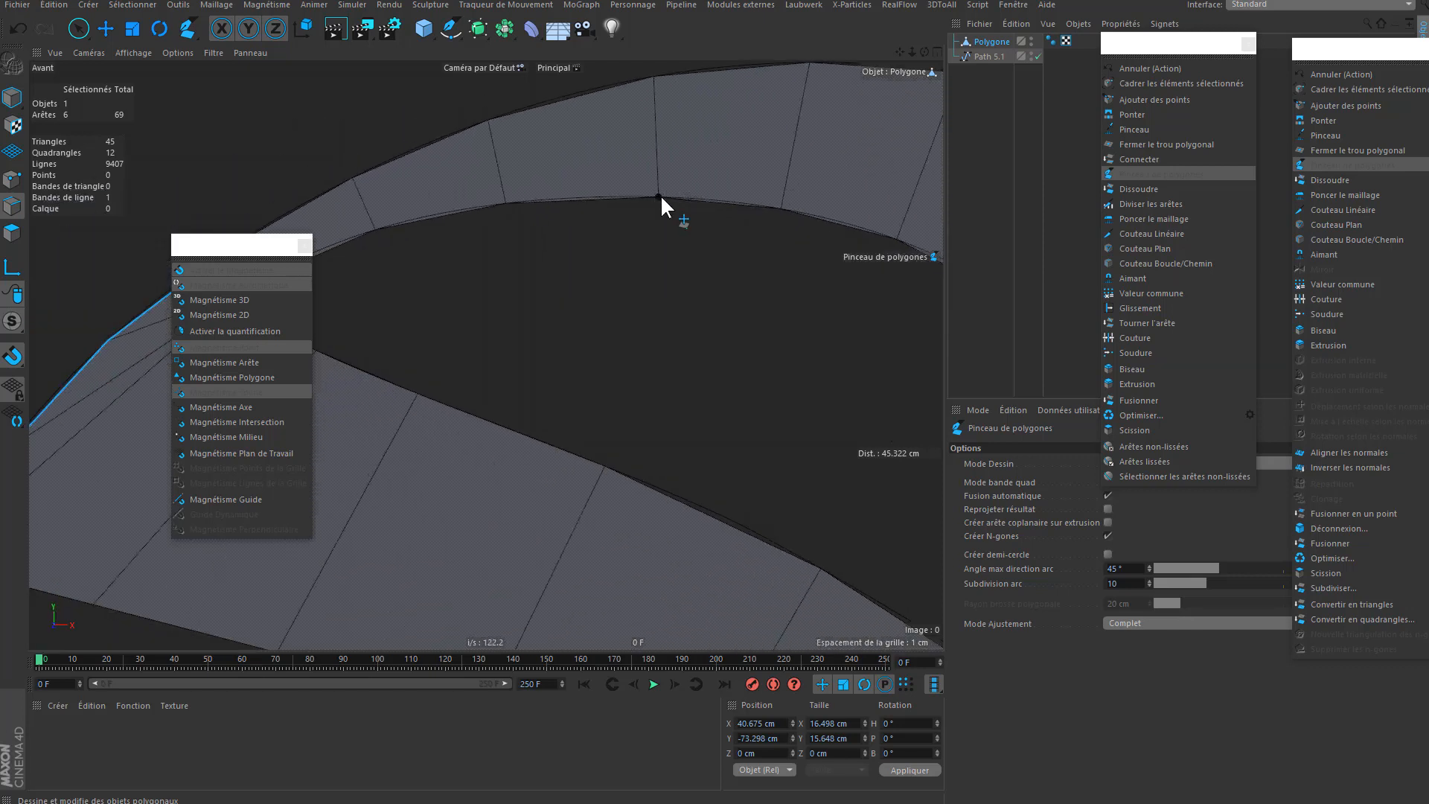
- Bring the whole S into view and move the snapping palette clear of it
scroll(659, 196, "down", 6)
middle_click_drag(732, 463, 698, 280, "alt")
scroll(698, 279, "down", 3)
middle_click_drag(750, 352, 589, 320, "alt")
middle_click_drag(561, 396, 511, 451, "alt")
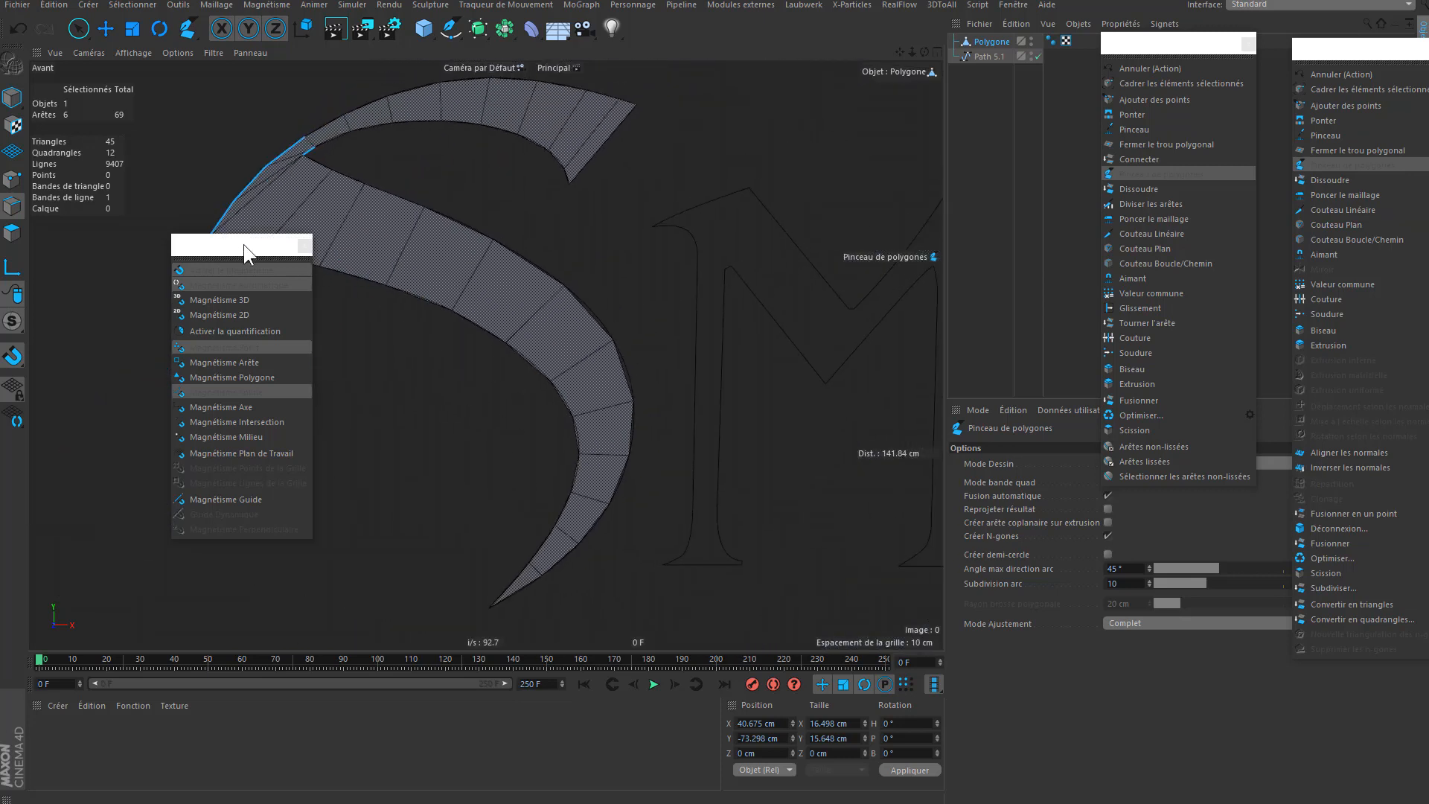
left_click_drag(240, 245, 165, 294)
- Examine the outlines of the remaining Smoking letters to see how their stems and curves can be divided into strips
middle_click_drag(916, 290, 594, 255, "alt")
right_click_drag(686, 273, 635, 287, "alt")
middle_click_drag(723, 296, 576, 312, "alt")
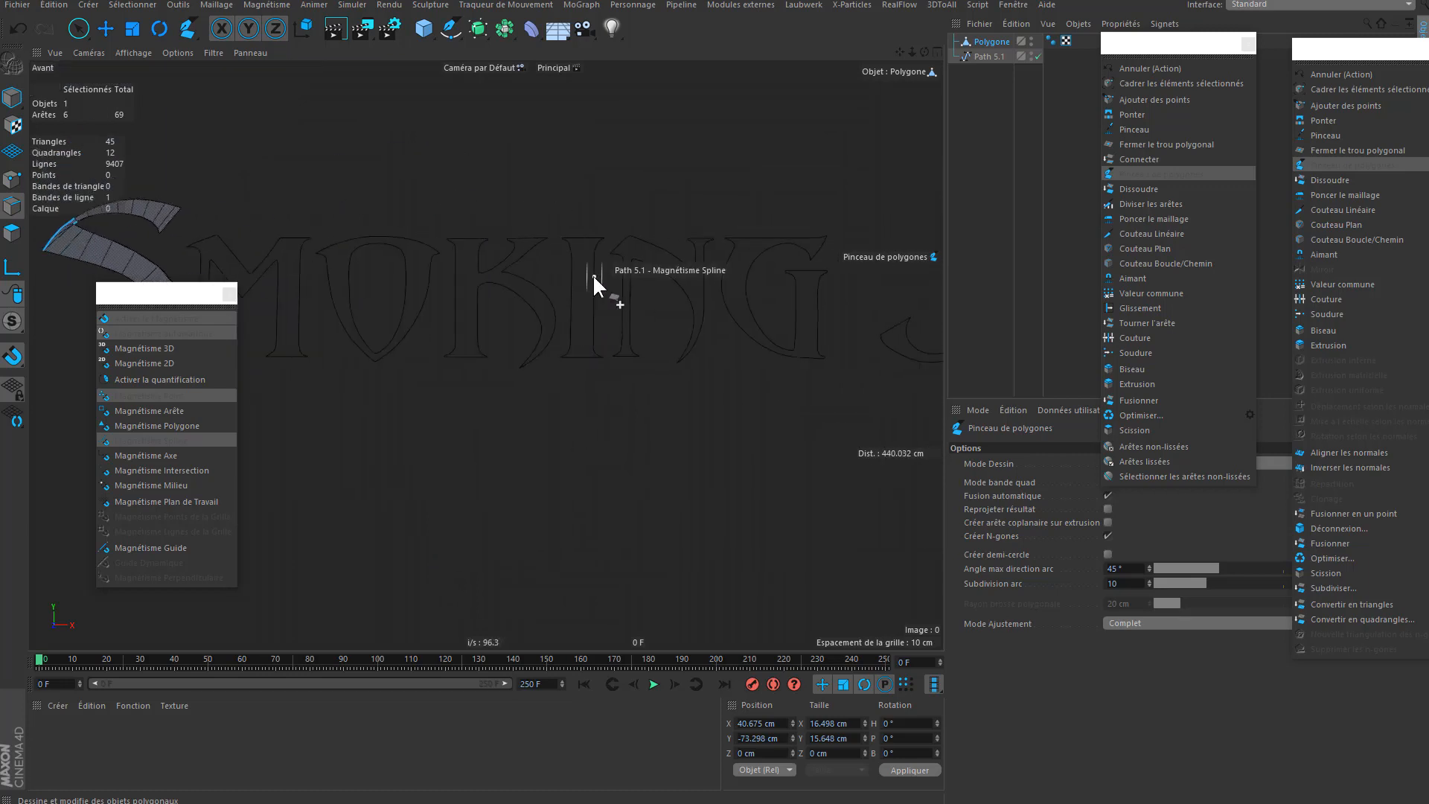
middle_click_drag(714, 320, 863, 320, "alt")
middle_click_drag(337, 302, 467, 313, "alt")
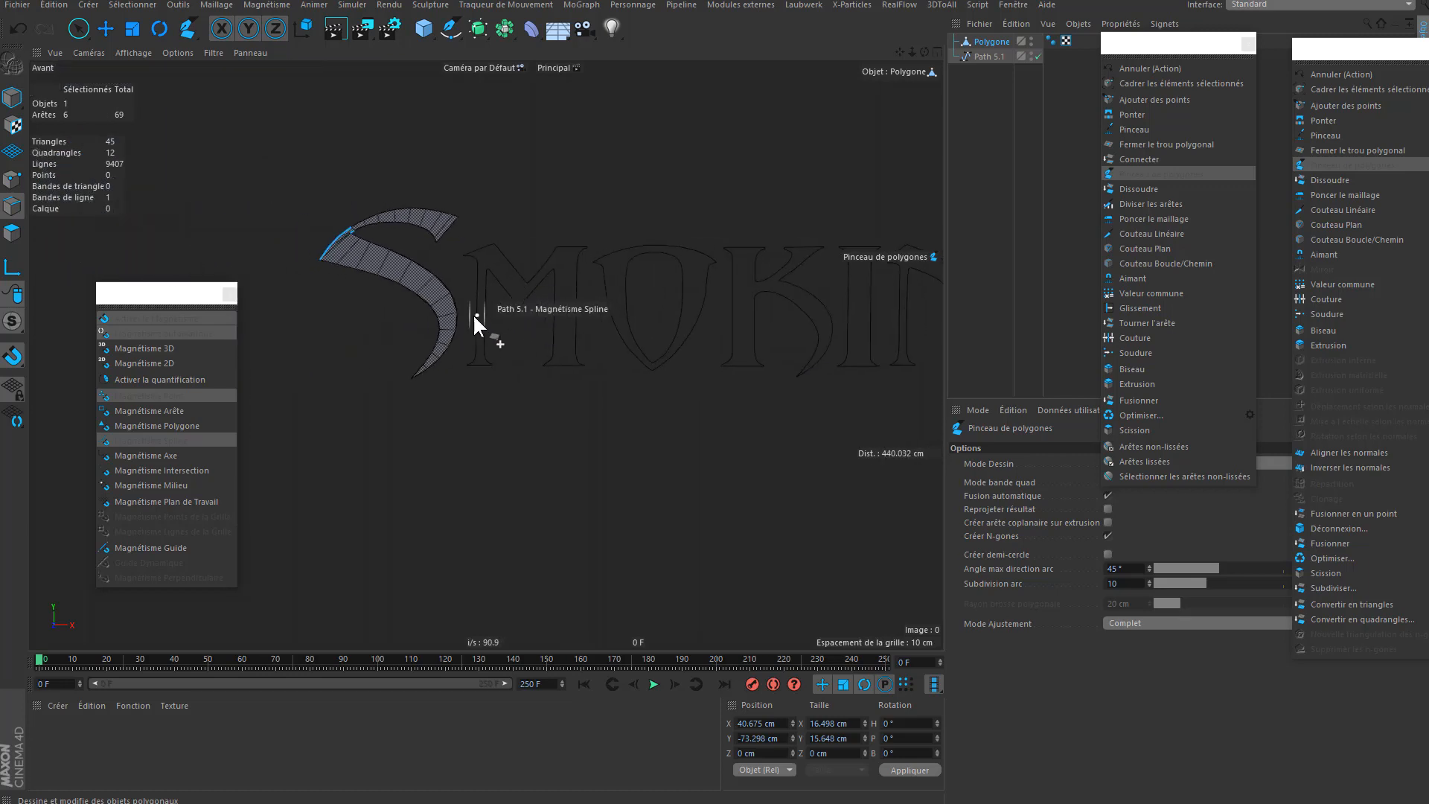
right_click_drag(474, 314, 637, 316, "alt")
middle_click_drag(524, 367, 573, 362, "alt")
middle_click_drag(451, 267, 91, 428, "alt")
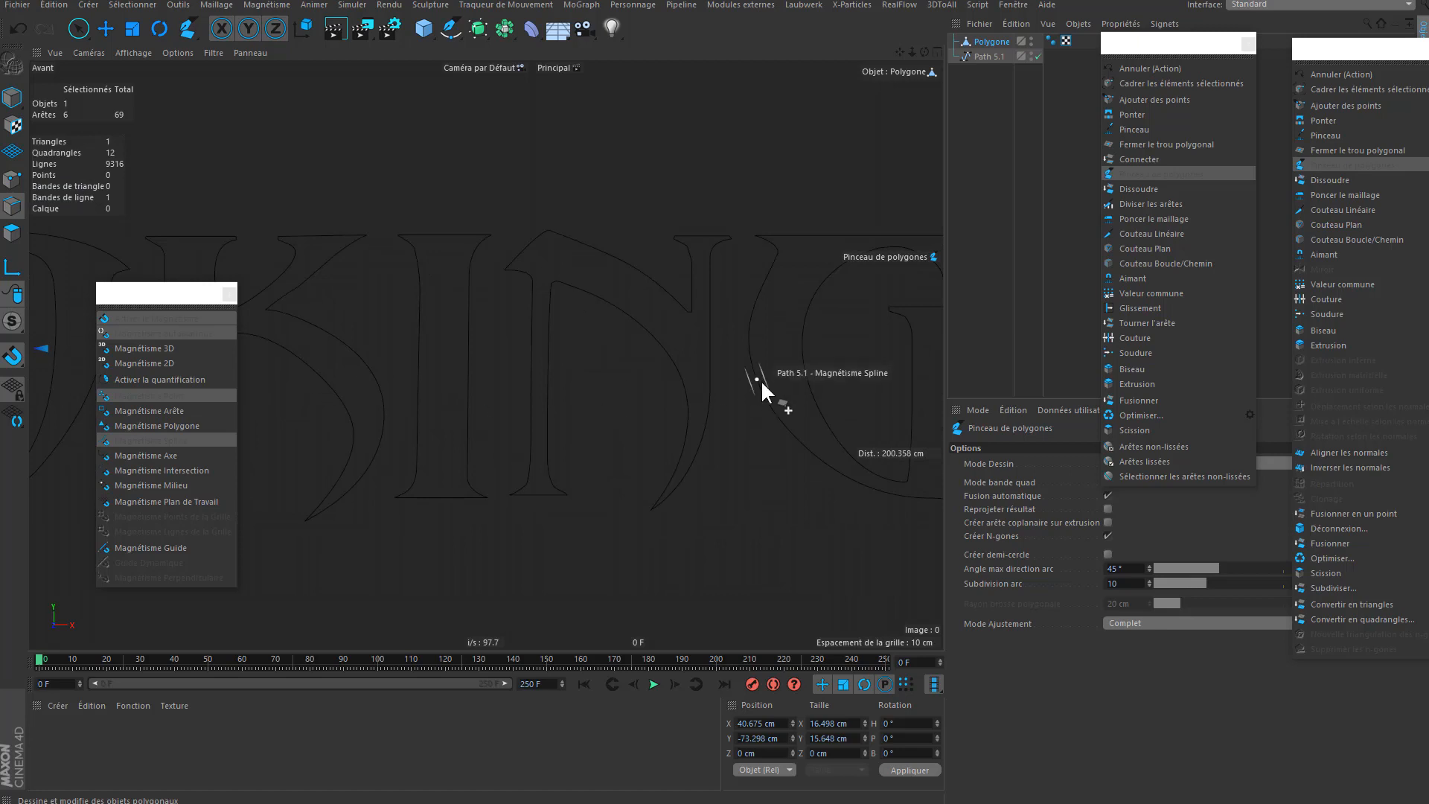
middle_click_drag(566, 361, 896, 382, "alt")
middle_click_drag(461, 355, 919, 376, "alt")
- Draw four stacked quads over the foot of the M's left stem, from the serif base up through the flare, snapped to the spline
scroll(611, 515, "up", 10)
left_click(723, 551)
left_click(321, 551)
left_click(359, 537)
left_click(723, 529)
left_click(644, 490)
left_click(435, 487)
left_click(458, 420)
left_click(610, 411)
left_click(471, 333)
left_click(599, 337)
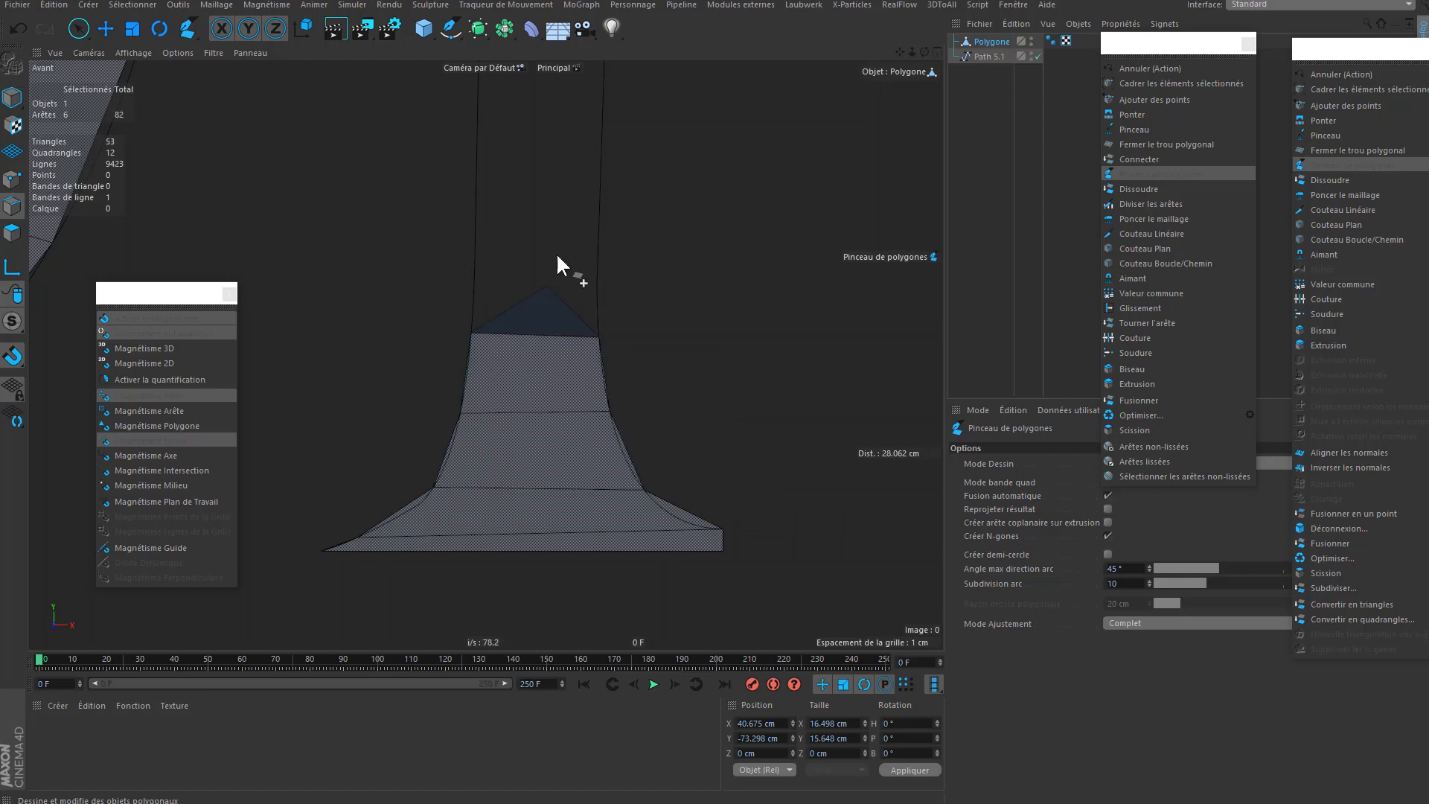
- Continue the quad strip up the lower part of the M's left stem, snapping each row to both spline sides
middle_click_drag(557, 254, 592, 310, "alt")
left_click(510, 315)
left_click(632, 317)
left_click(511, 227)
left_click(634, 229)
left_click(513, 143)
left_click(637, 146)
- Extend the quad strip through the middle of the M's left stem with evenly spaced, spline-snapped rows
middle_click_drag(611, 163, 617, 418, "alt")
left_click(523, 312)
left_click(647, 309)
left_click(523, 218)
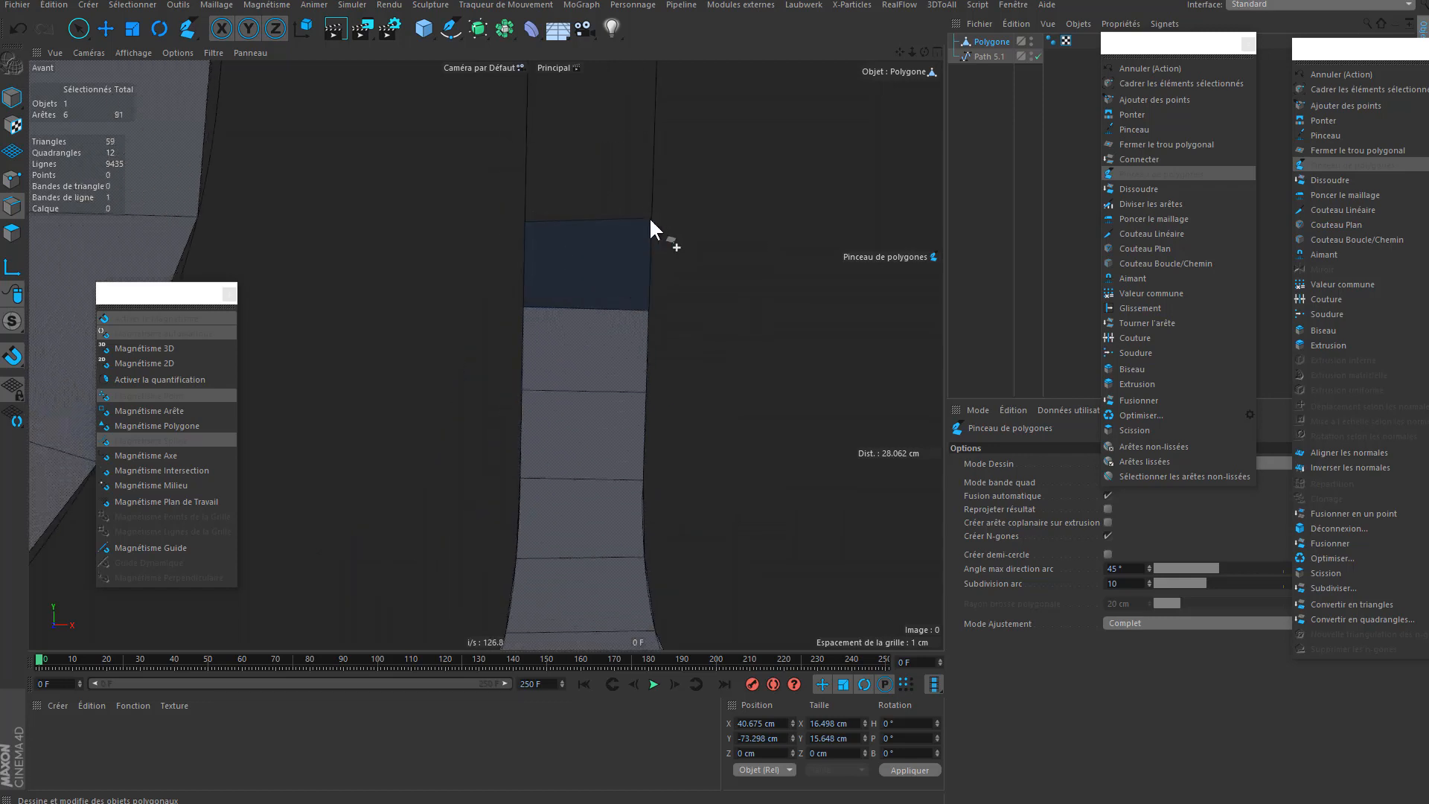
left_click(650, 217)
middle_click_drag(549, 213, 555, 342, "alt")
left_click(531, 247)
left_click(662, 148)
- Carry the quad strip up the M's left stem and close it with a slanted quad at the corner where the diagonal starts
middle_click_drag(618, 156, 634, 350, "alt")
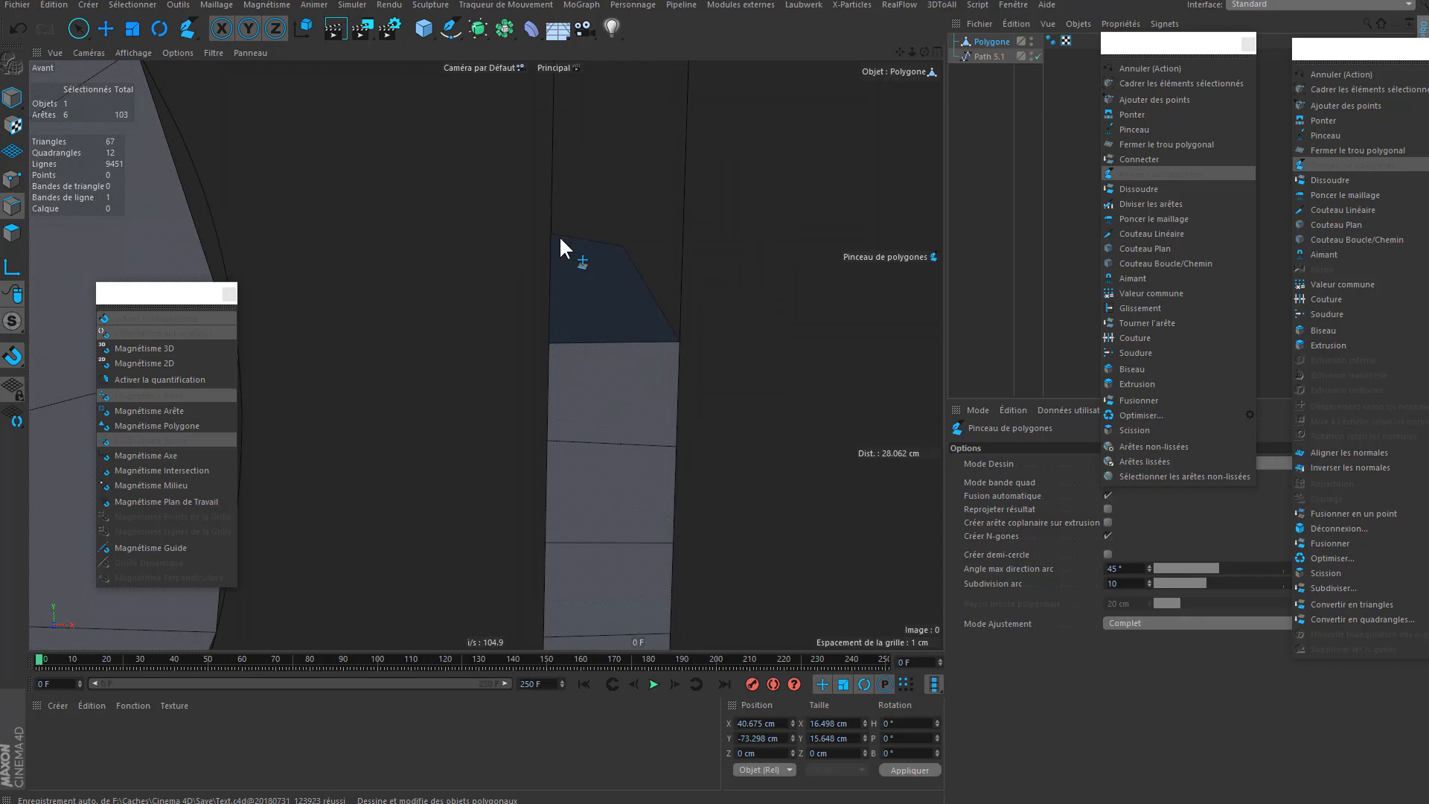
left_click(549, 235)
left_click(682, 235)
left_click(552, 134)
left_click(685, 132)
middle_click_drag(633, 138, 683, 413, "alt")
left_click(600, 290)
left_click(785, 307)
left_click(788, 230)
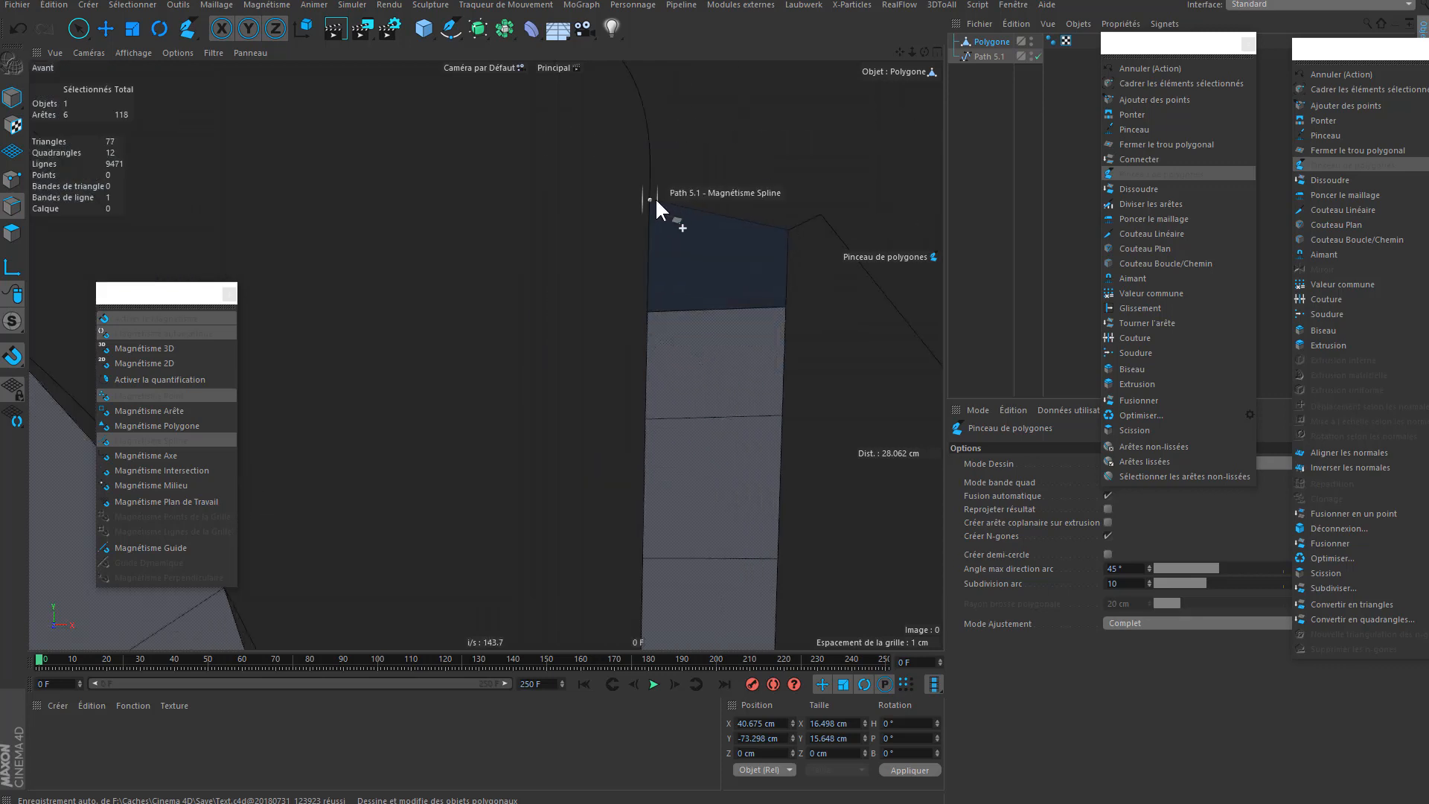
left_click(647, 124)
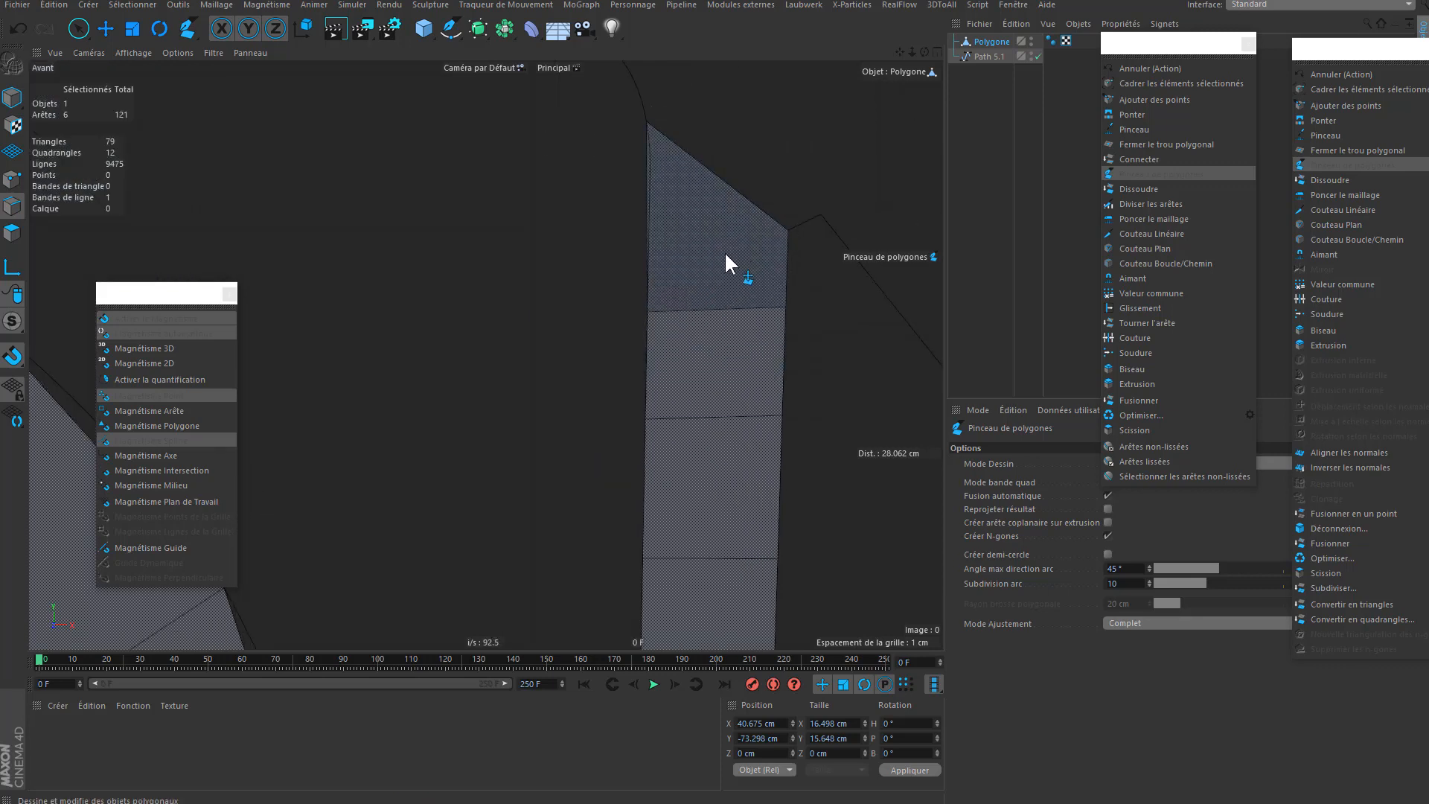
- Redraw the slanted quad closing the top of the M's left stem and slide the left-side points below it along the spline
key("ctrl+z")
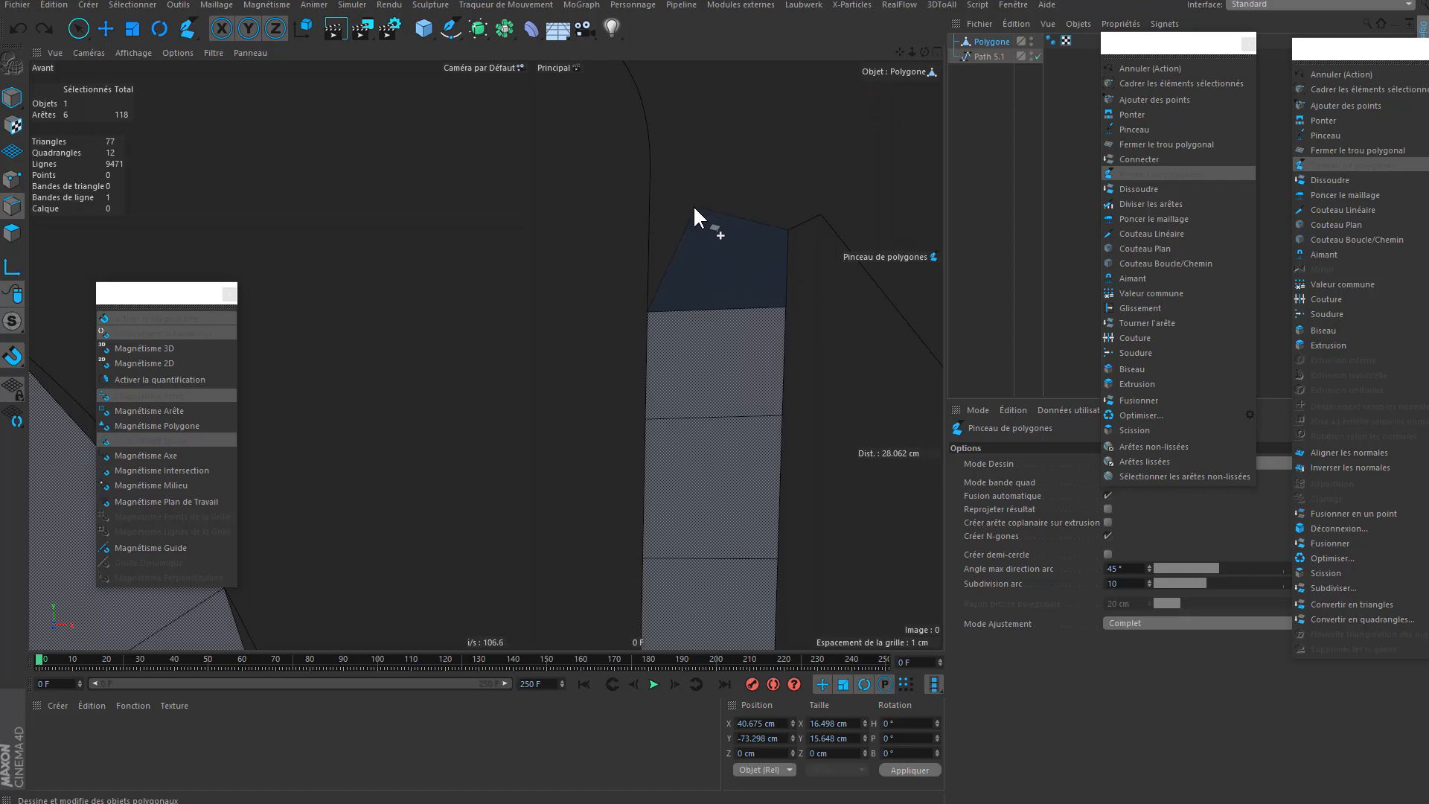
left_click(649, 136)
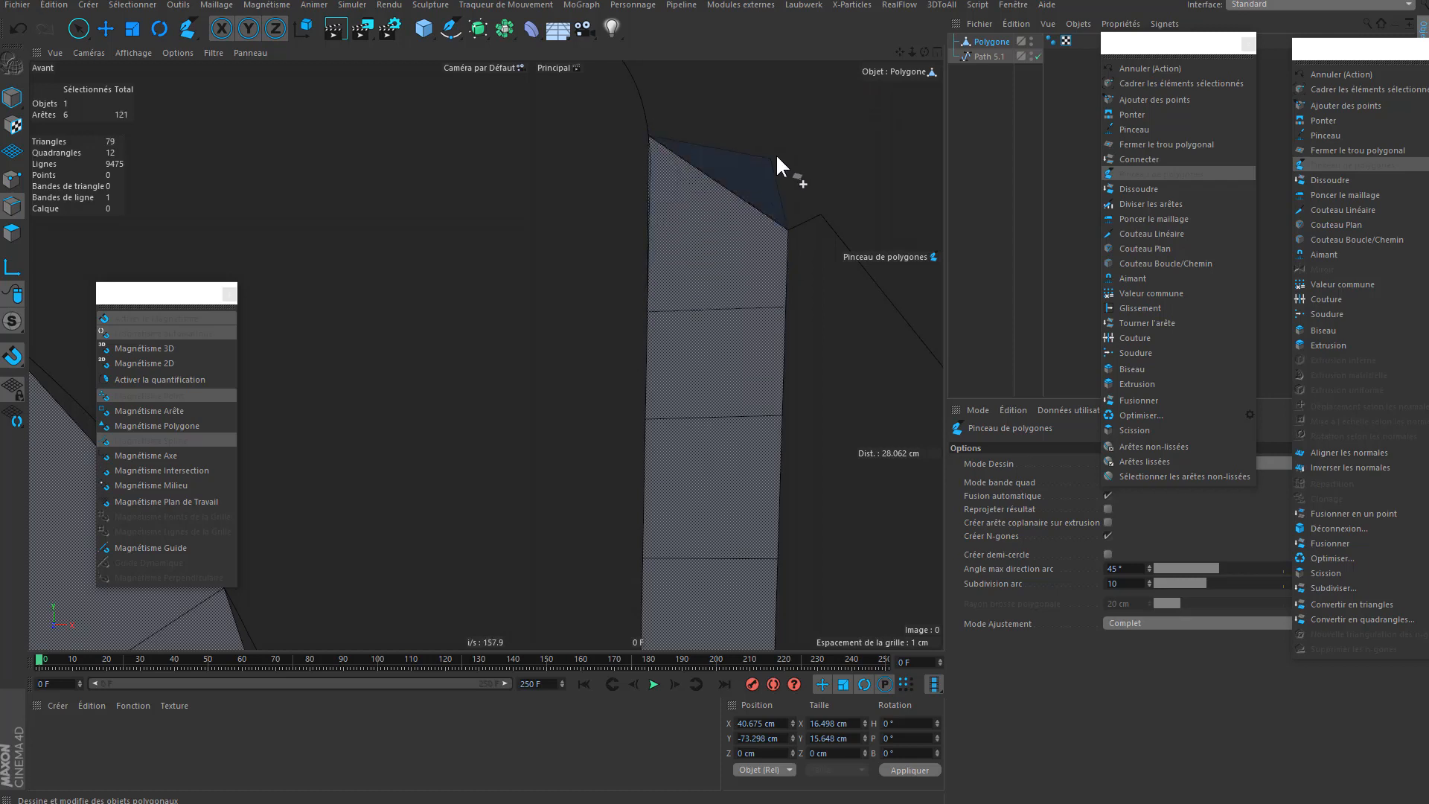
middle_click_drag(760, 289, 761, 387, "alt")
left_click_drag(653, 234, 647, 202)
left_click_drag(649, 408, 650, 323)
middle_click_drag(701, 475, 701, 381, "alt")
left_click_drag(649, 429, 646, 394)
scroll(698, 424, "down", 3)
middle_click_drag(691, 485, 679, 395, "alt")
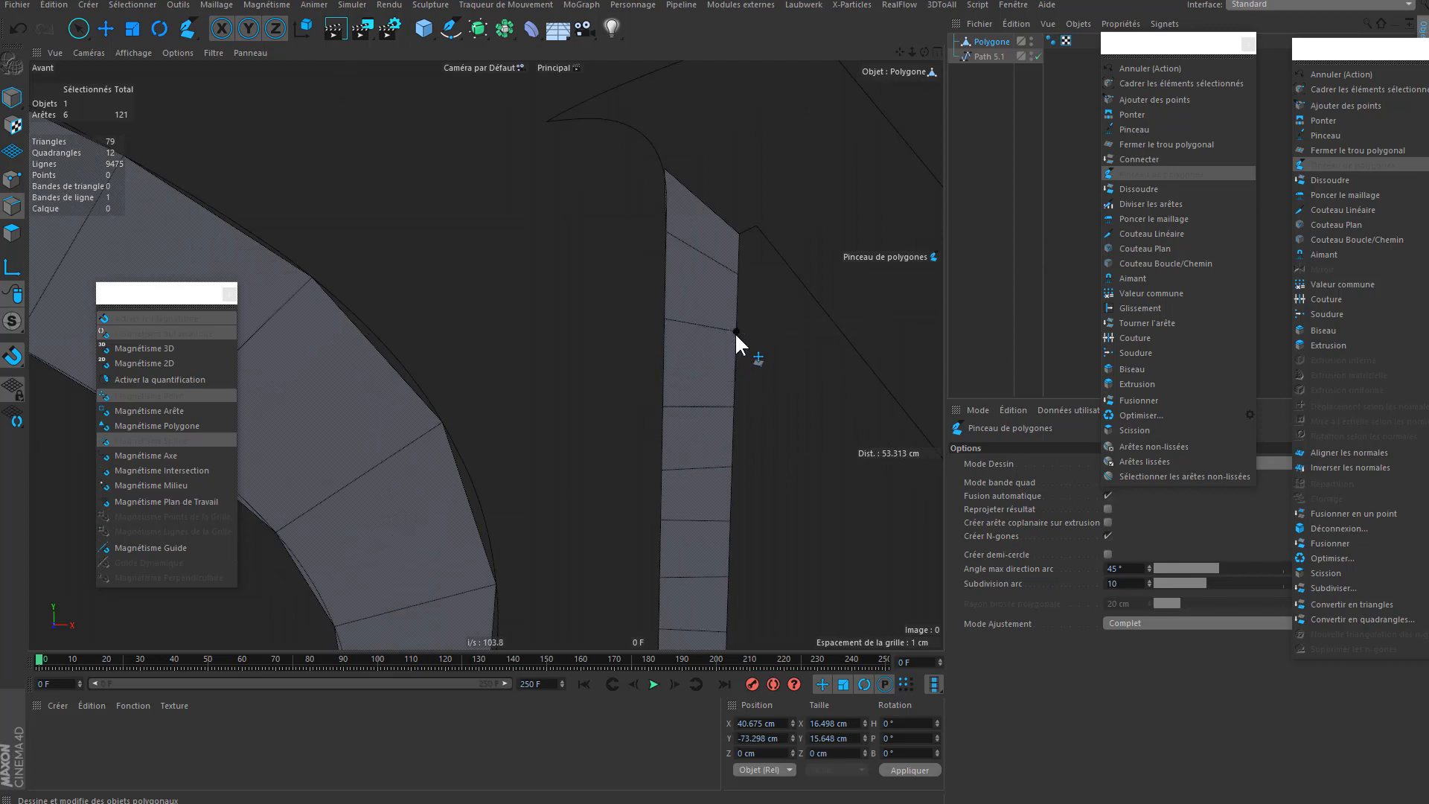
- Slide the remaining points down both sides of the M's left stem along the spline to even out the quad rows
left_click_drag(736, 332, 736, 341)
middle_click_drag(668, 402, 688, 291, "alt")
left_click_drag(684, 296, 684, 287)
left_click_drag(683, 358, 683, 348)
middle_click_drag(748, 502, 798, 289, "alt")
left_click_drag(730, 253, 731, 247)
left_click_drag(731, 309, 731, 306)
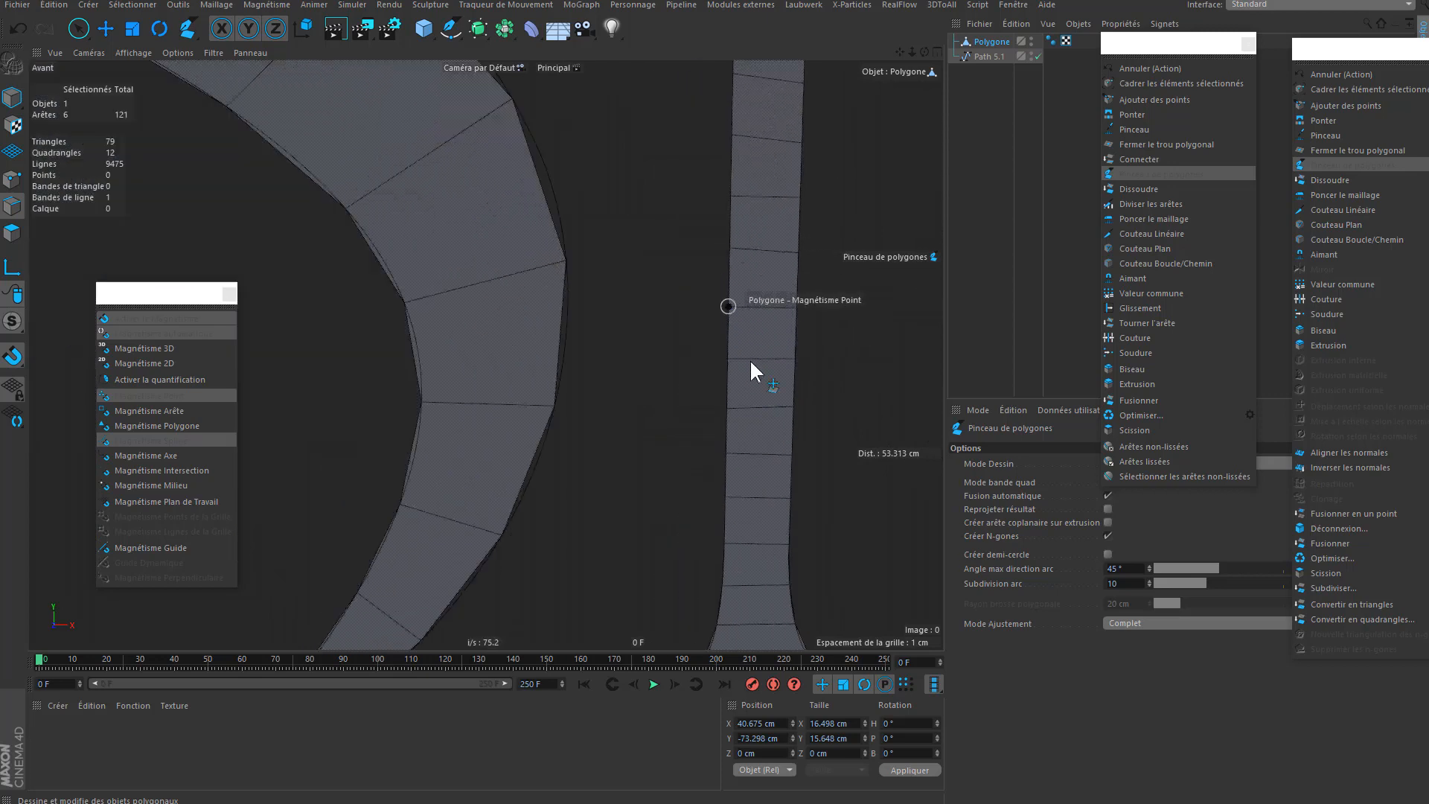
middle_click_drag(809, 467, 769, 348, "alt")
left_click_drag(749, 288, 752, 295)
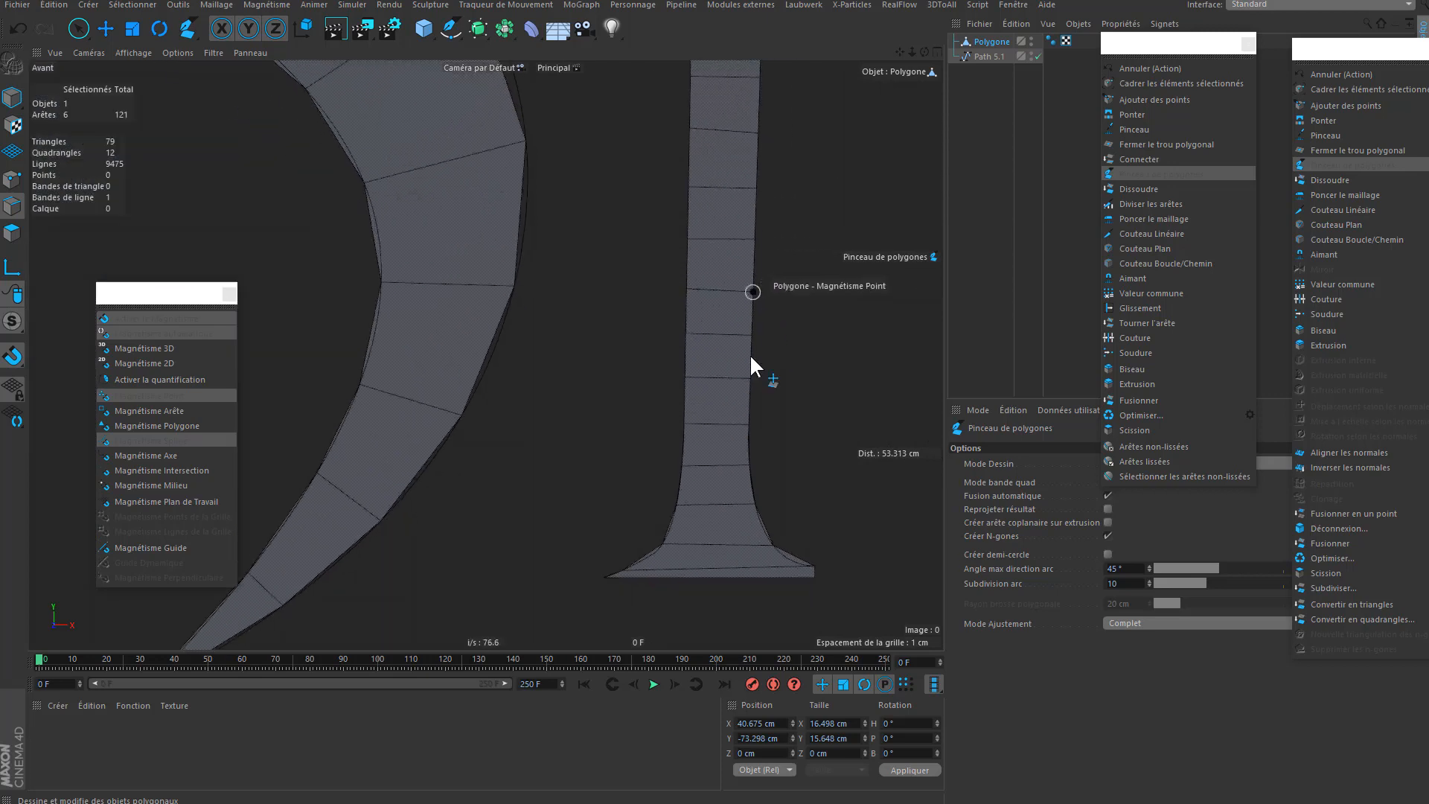
- Add an extra edge row across the flared base of the M's left stem
middle_click_drag(760, 549, 705, 457, "alt")
right_click_drag(711, 467, 787, 452, "alt")
mouse_move(779, 455)
left_mouse_down()
mouse_move(587, 472)
mouse_move(419, 458)
mouse_move(775, 457)
mouse_move(754, 463)
mouse_move(705, 414)
mouse_move(762, 466)
mouse_move(505, 441)
mouse_move(466, 428)
mouse_move(472, 409)
mouse_move(430, 457)
mouse_move(639, 459)
left_mouse_up()
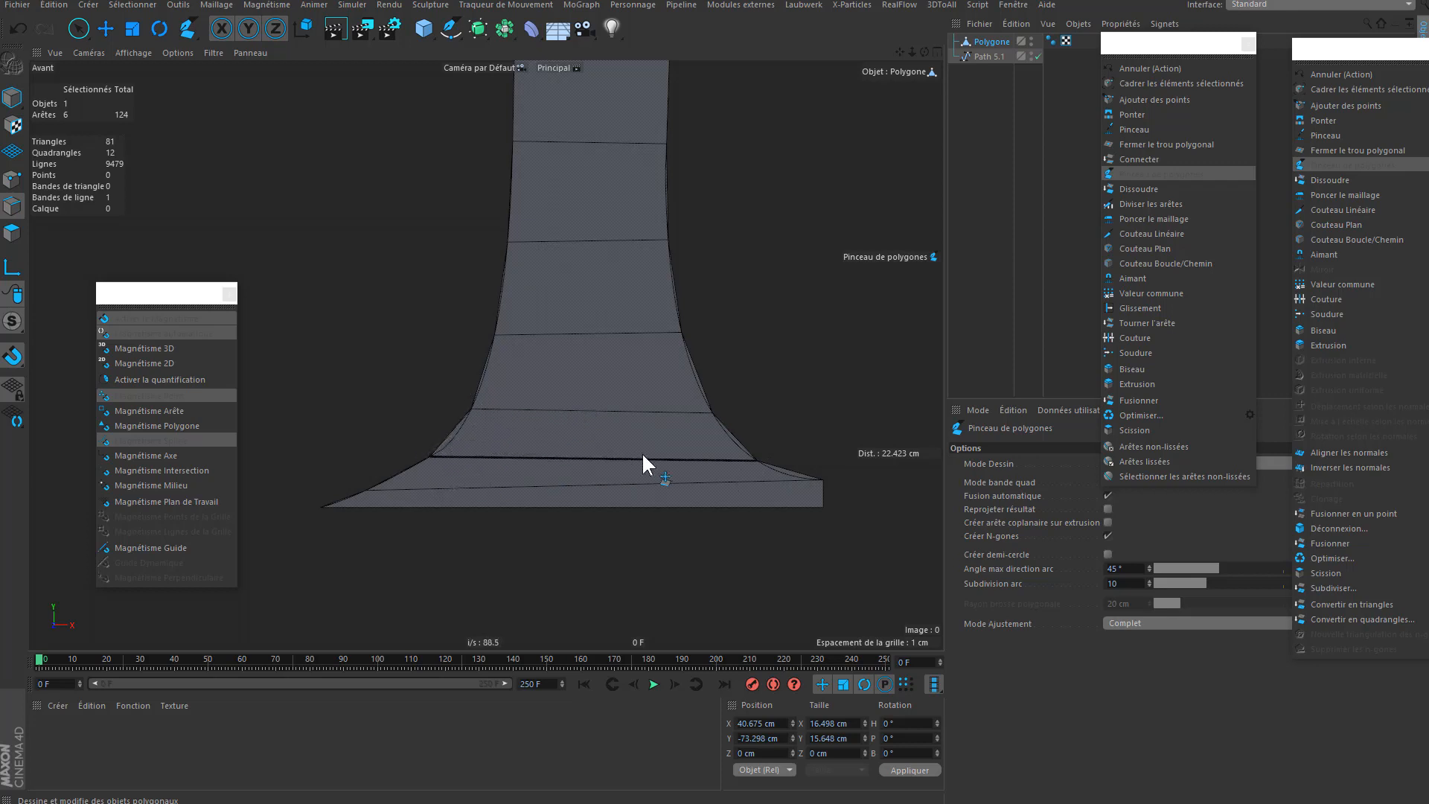
- Hide the polygon object and add two points on the sloped left edge of the M's foot in the Path 5.1 spline
middle_click_drag(593, 481, 752, 472, "alt")
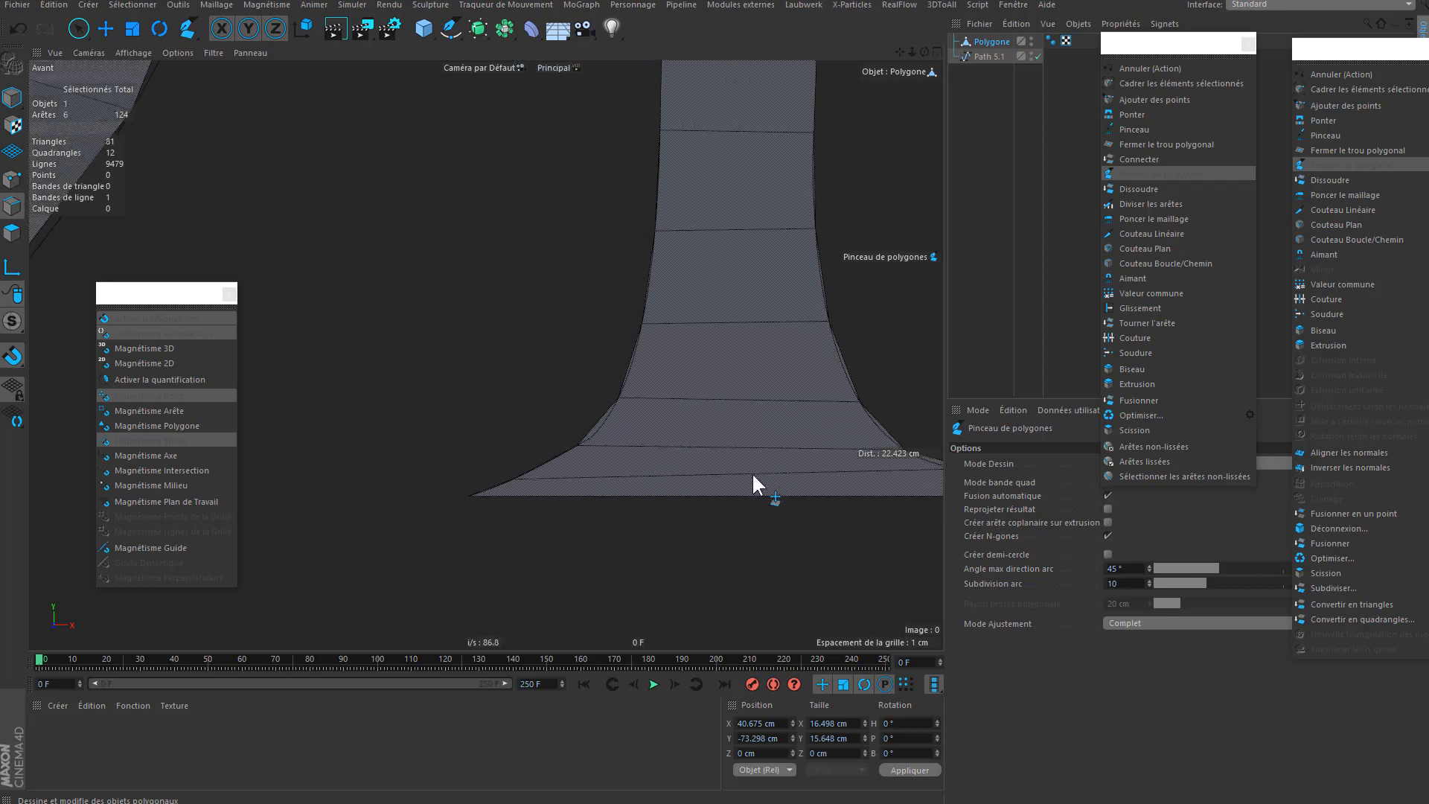
left_click(991, 58)
middle_click_drag(509, 477, 461, 427, "alt")
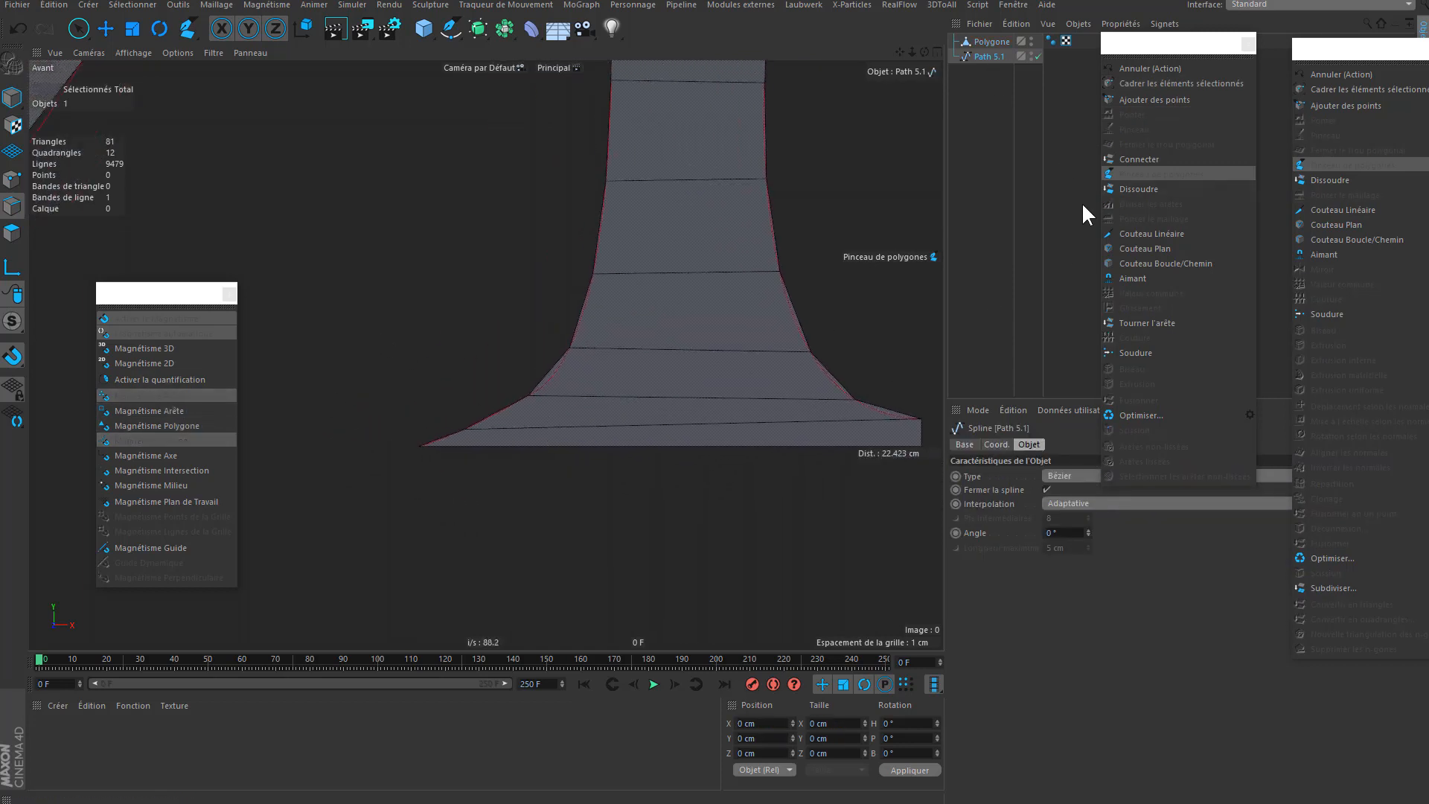
left_click(105, 27)
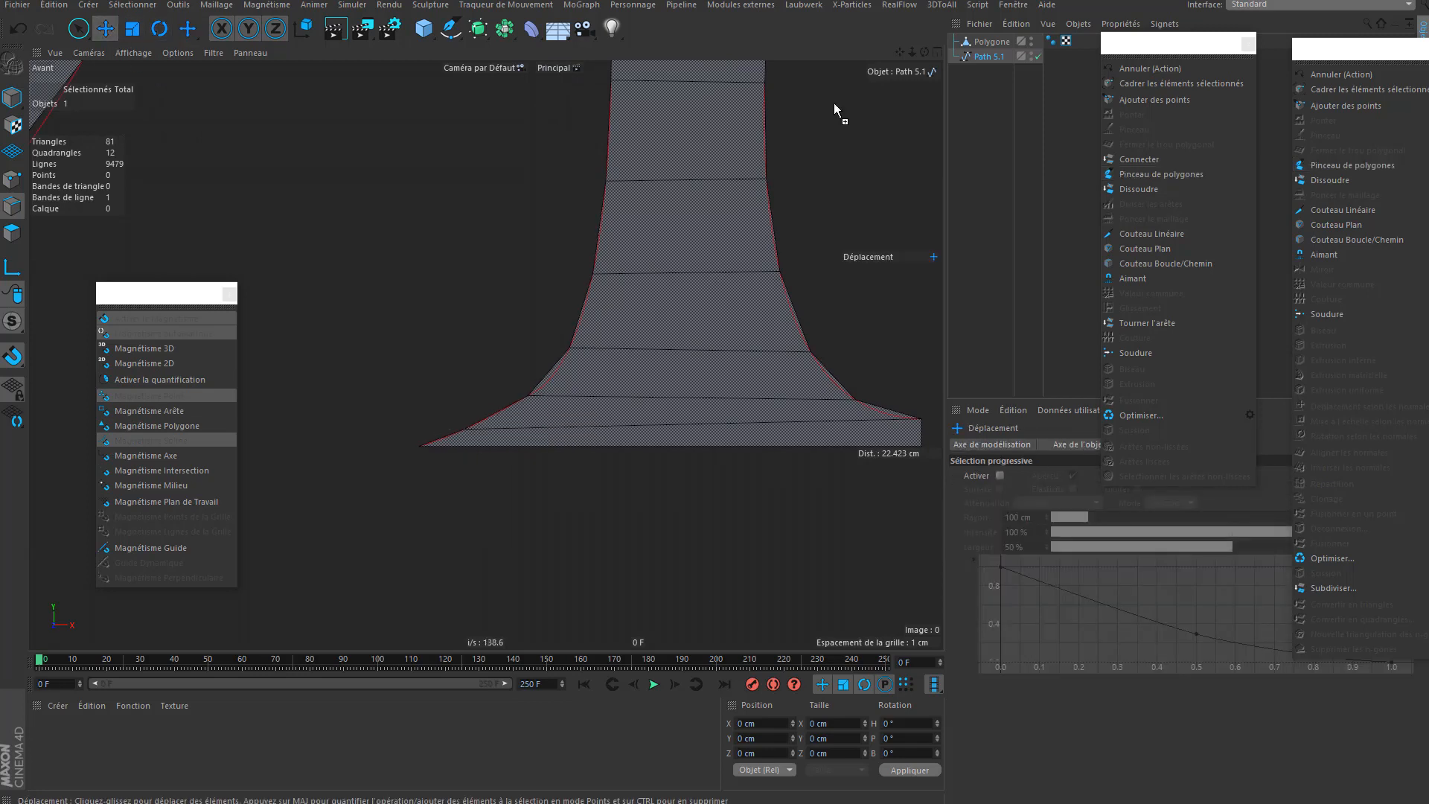
left_click(1031, 42)
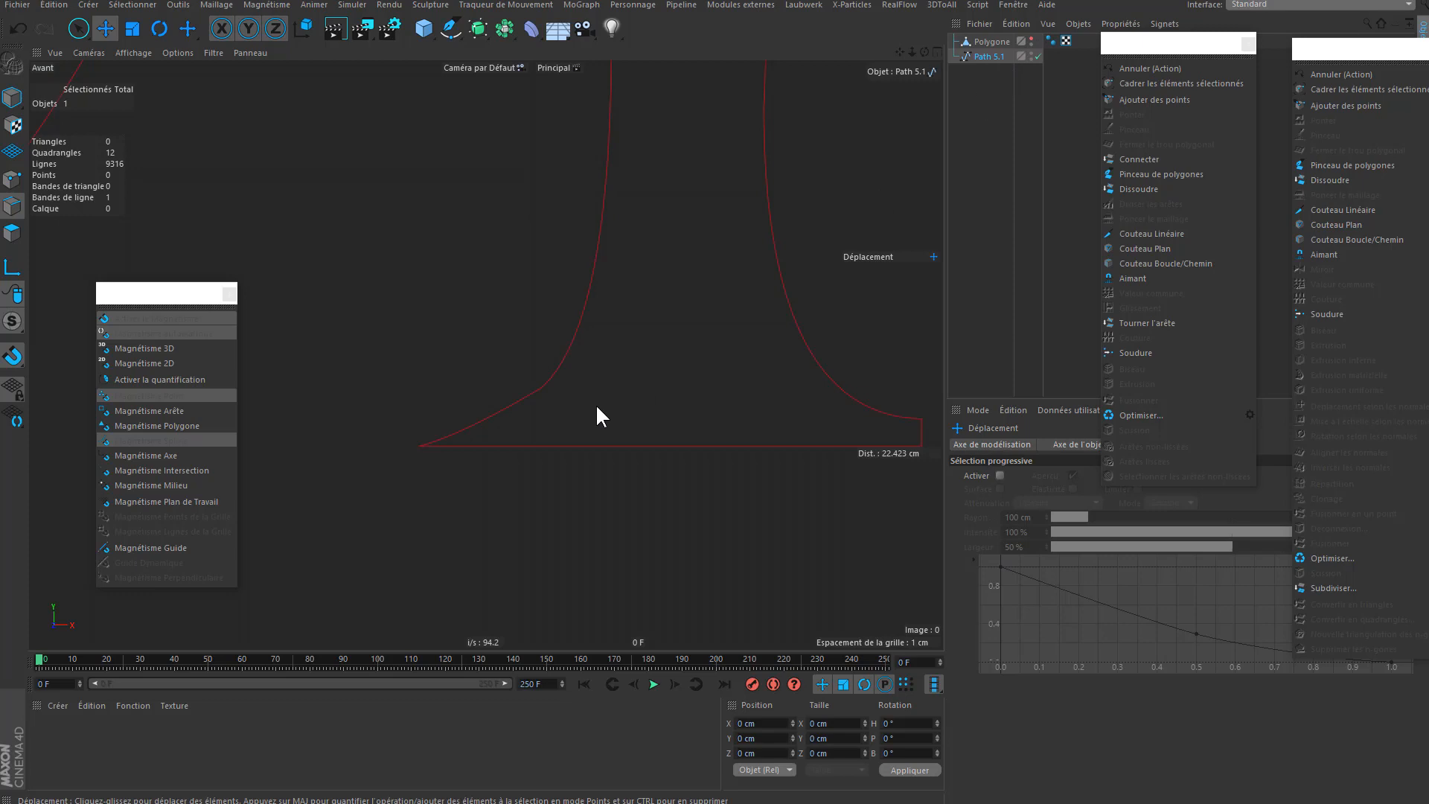
left_click(11, 178)
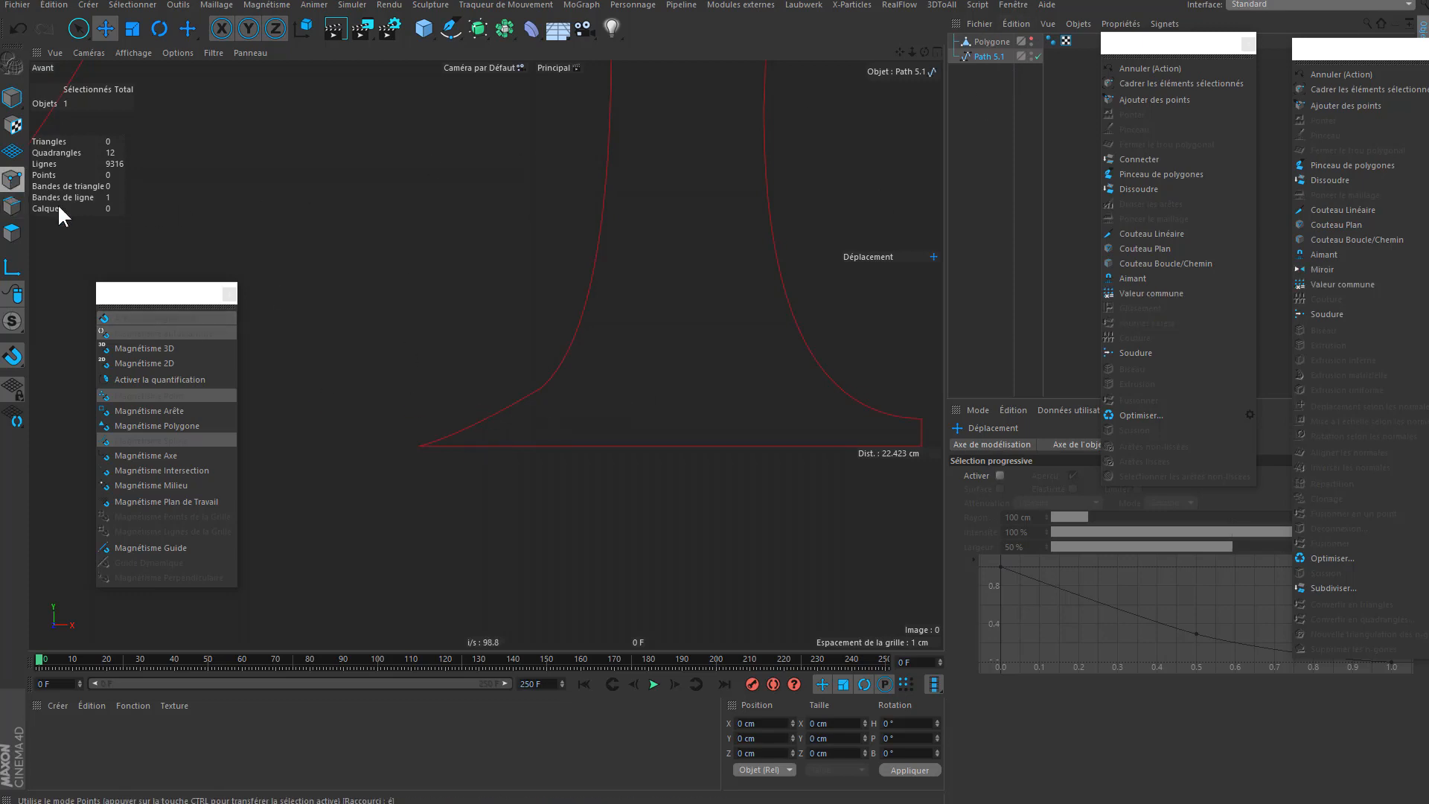
left_click(489, 423, "ctrl")
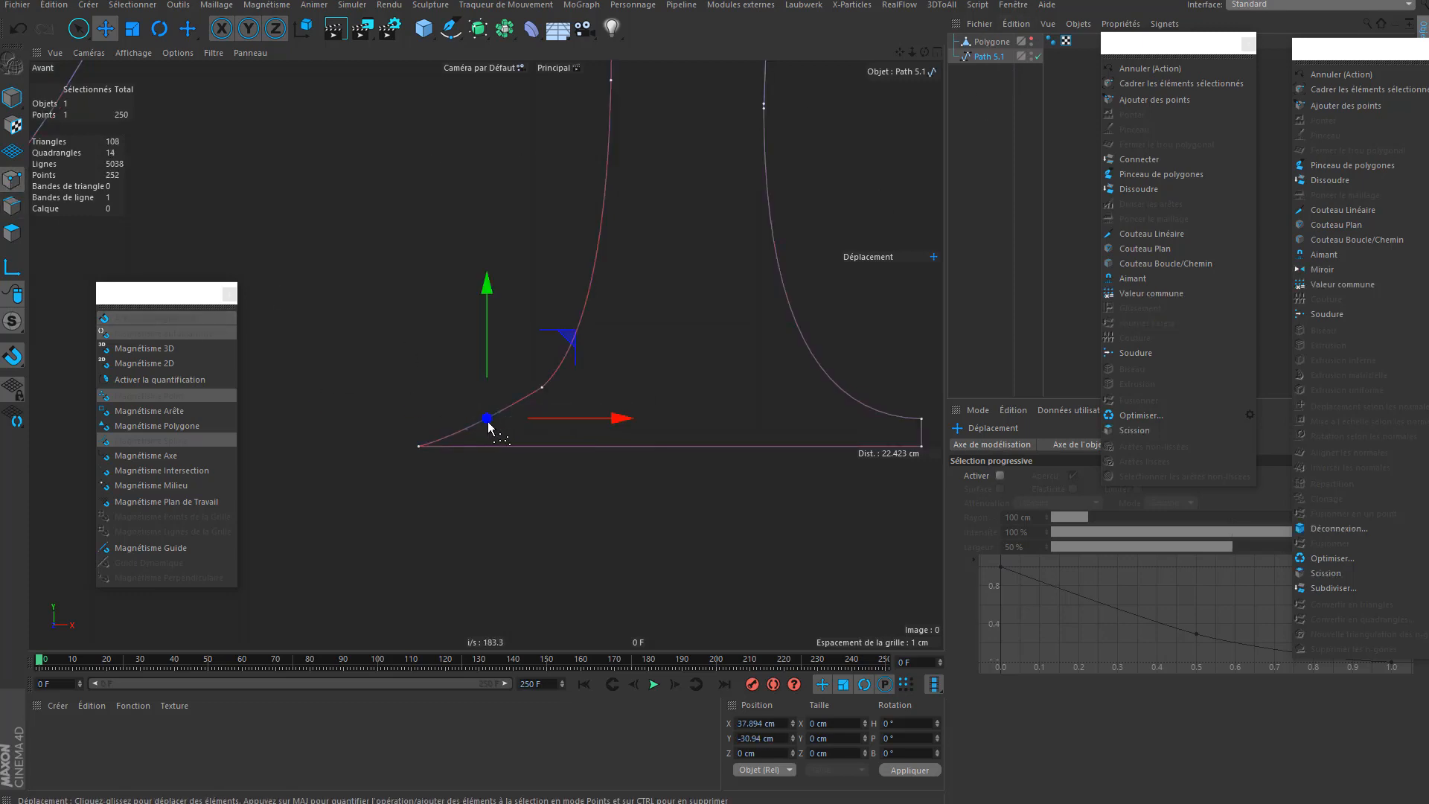
left_click(454, 436, "ctrl")
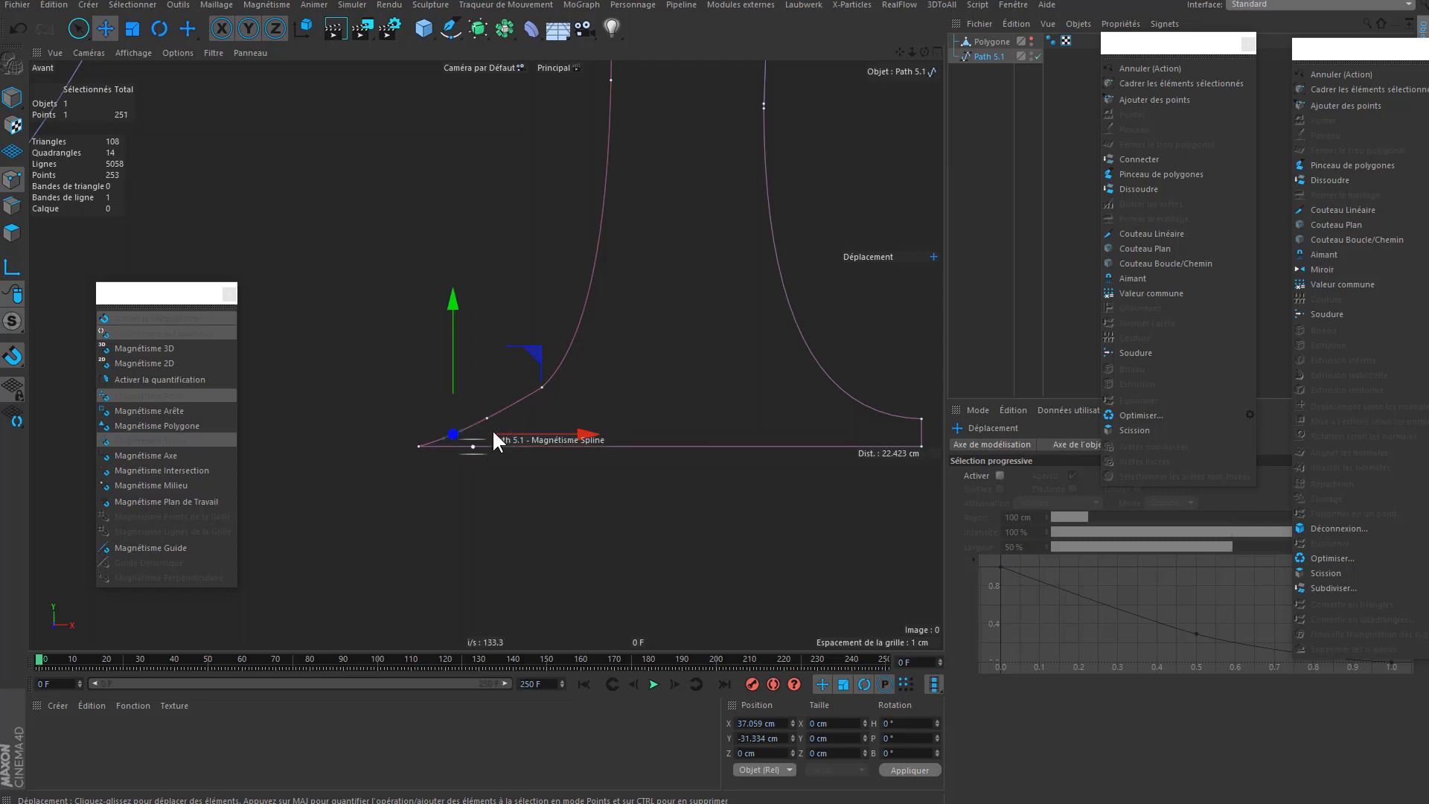
- Raise the outer added point above the foot's left tip and give it hard interpolation (Interpolation forte)
right_click(701, 365)
left_click(718, 412)
scroll(386, 426, "up", 4)
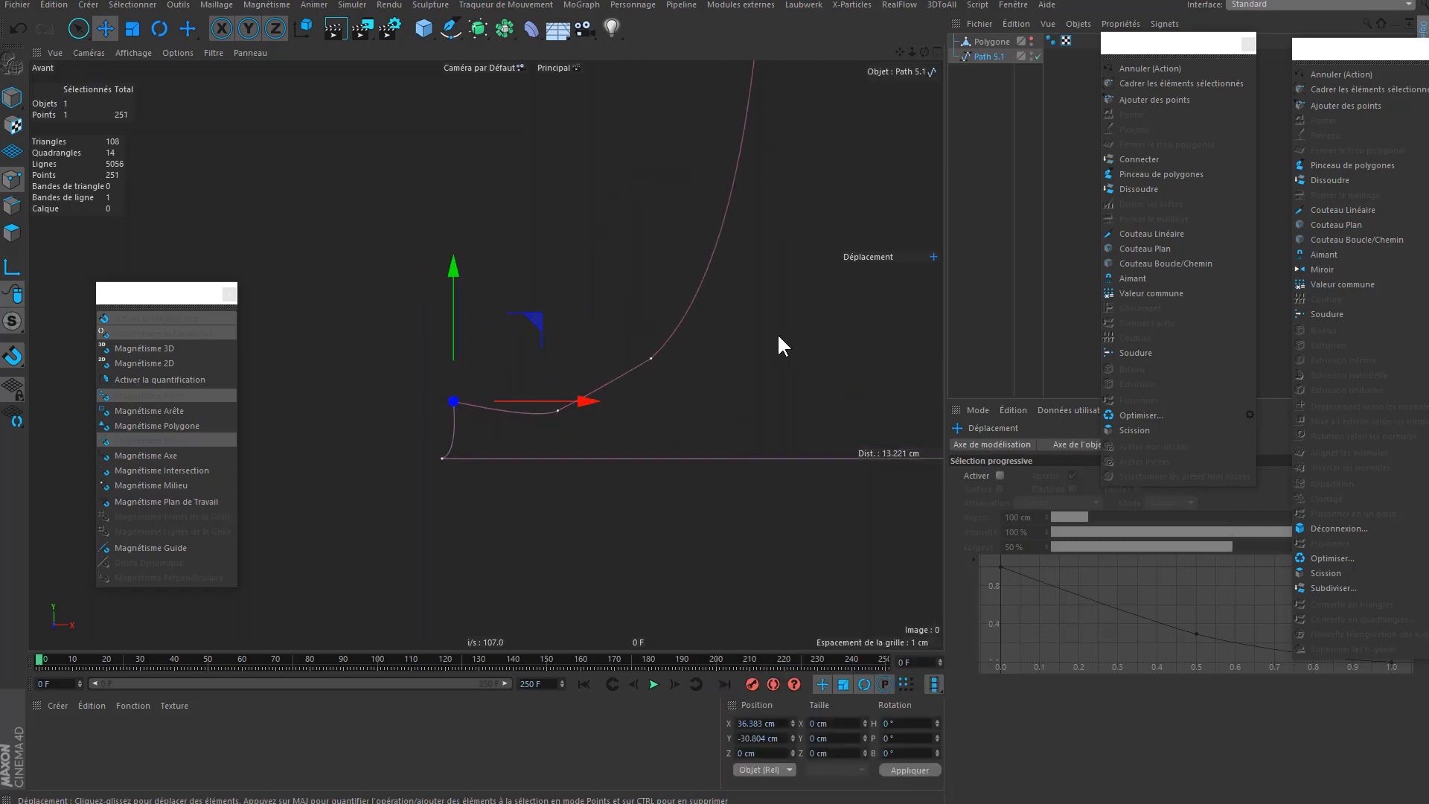
right_click(756, 327)
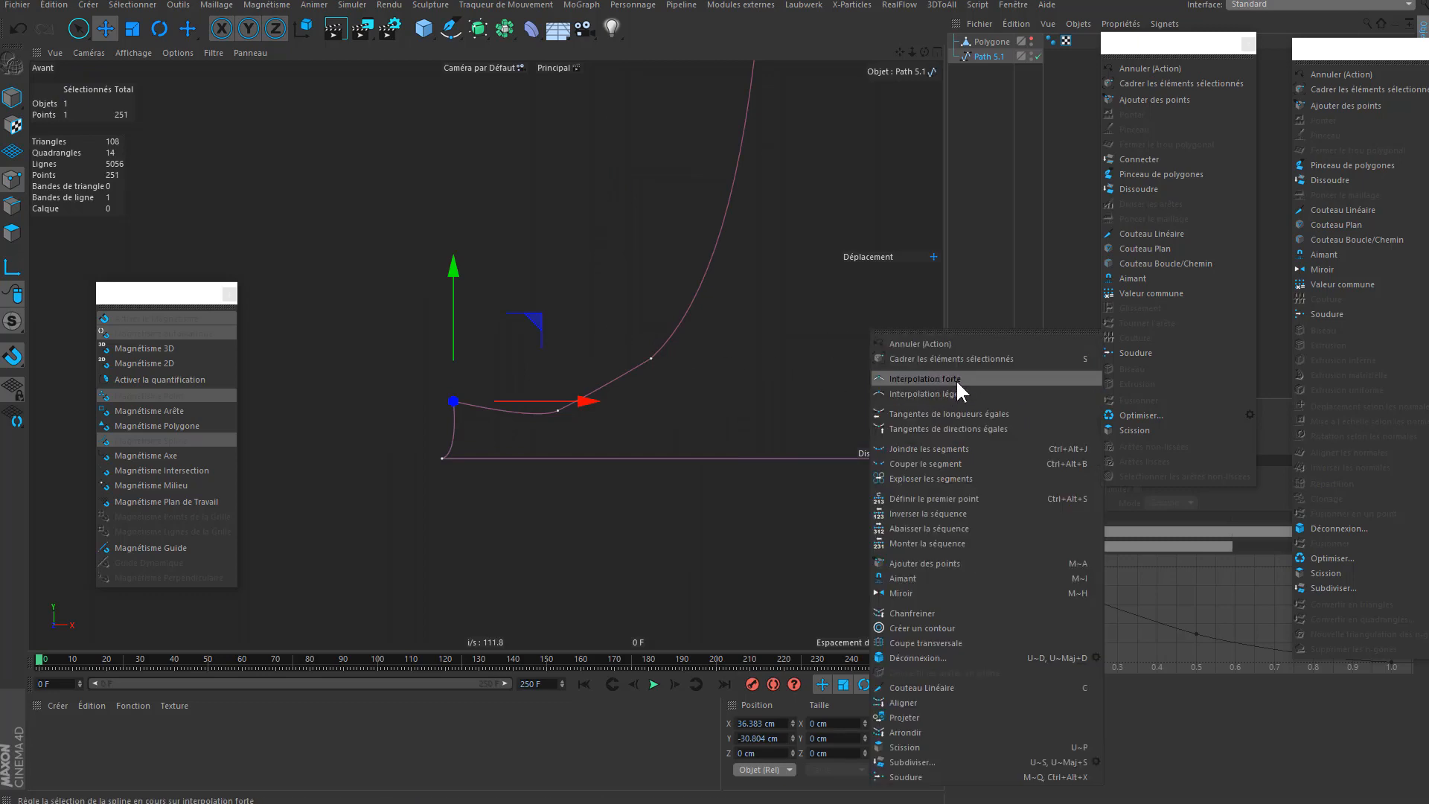
left_click(540, 326)
- Reposition the foot's left tip and the point above it to form a short vertical serif end
left_click_drag(536, 325, 535, 336)
left_click(443, 459)
right_click_drag(444, 462, 465, 459, "alt")
left_click_drag(463, 450, 442, 434)
left_click(457, 387)
left_click_drag(538, 303, 525, 314)
left_click(661, 409)
middle_click_drag(686, 386, 530, 420, "alt")
right_click_drag(529, 421, 484, 446, "alt")
middle_click_drag(626, 414, 509, 438, "alt")
scroll(508, 438, "down", 3)
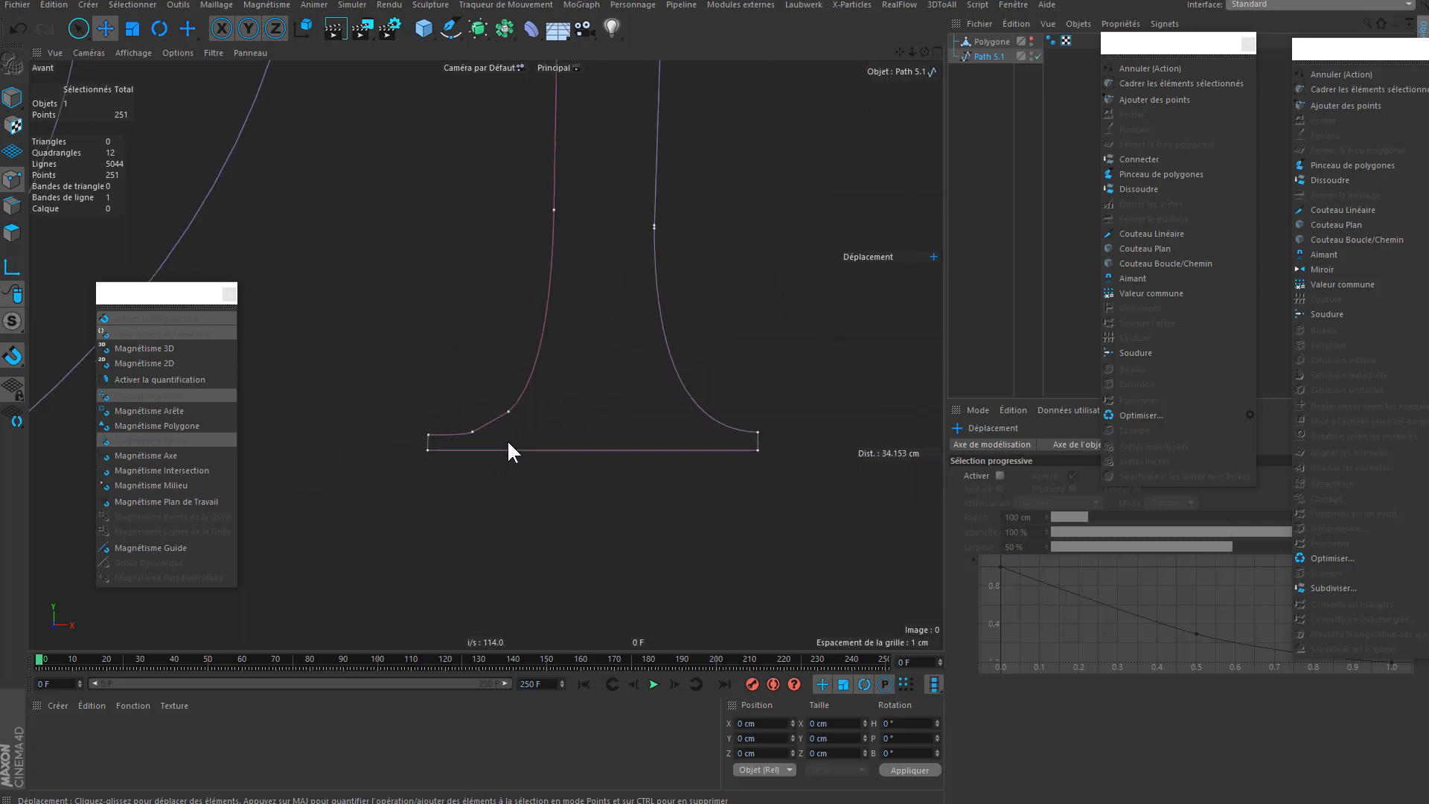
- Delete the intermediate point on the serif slope and give the upper left corner point soft interpolation
left_click(460, 430)
left_click_drag(460, 429, 412, 448)
scroll(484, 445, "up", 3)
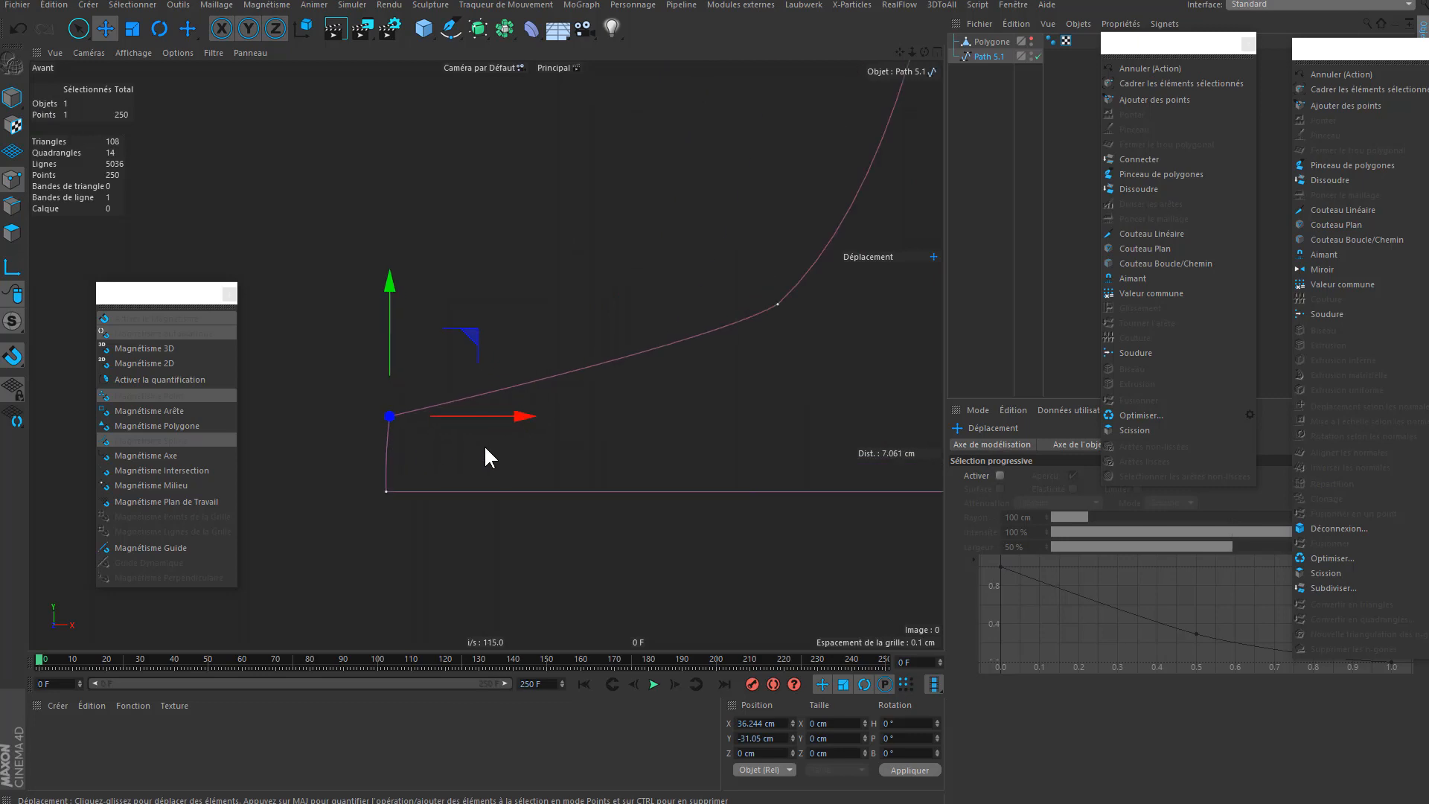
right_click(484, 444)
left_click(523, 507)
- Reshape the upper corner point's tangents so the serif curves concavely into the stem and its end stays straight
left_click(132, 28)
left_click(110, 28)
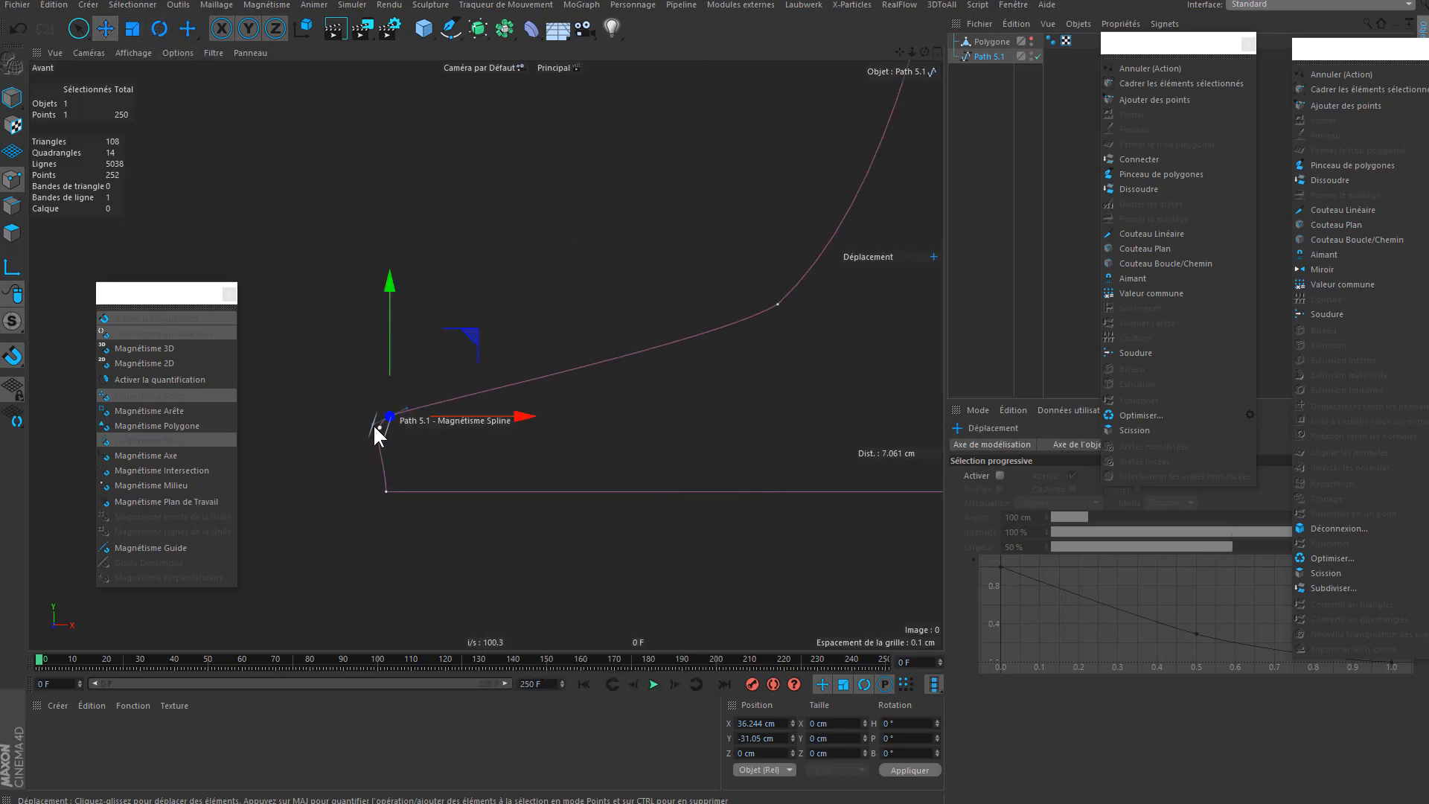
left_click_drag(373, 424, 585, 399)
key("ctrl+z")
- Shift the serif's upper left corner point to about X 36.23 cm, in line with the bottom corner
left_click(387, 492)
scroll(362, 493, "up", 3)
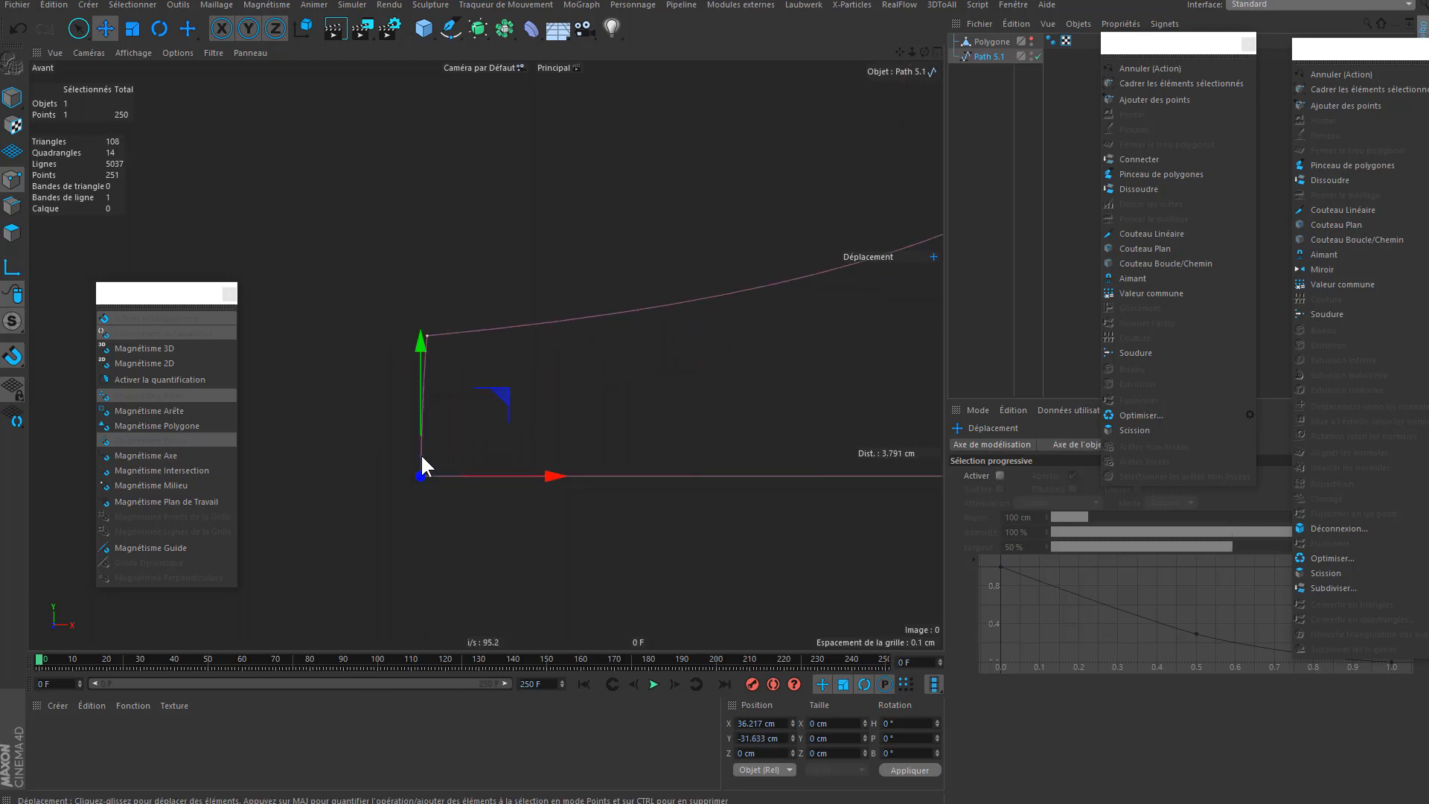
left_click(429, 337)
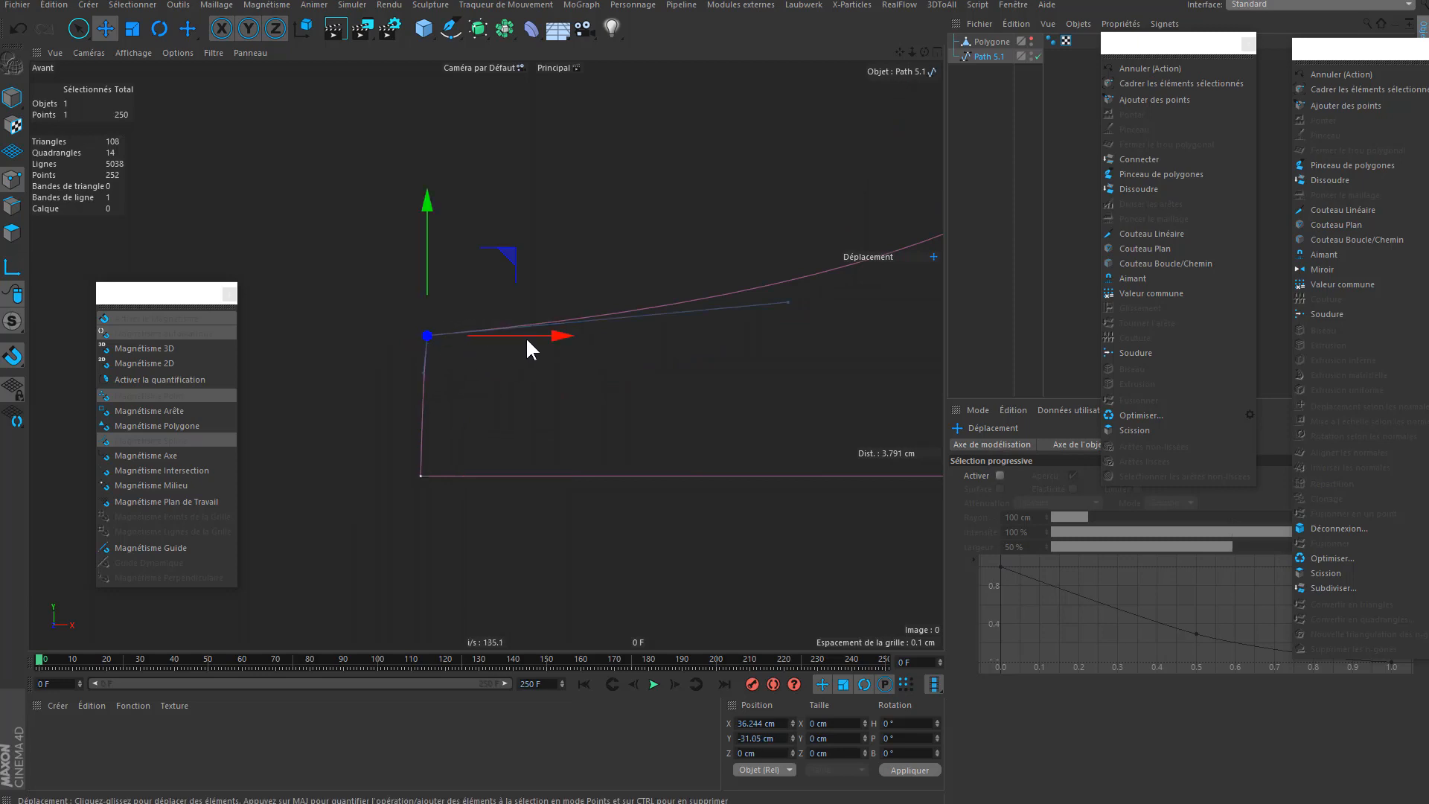
left_click_drag(558, 333, 554, 330)
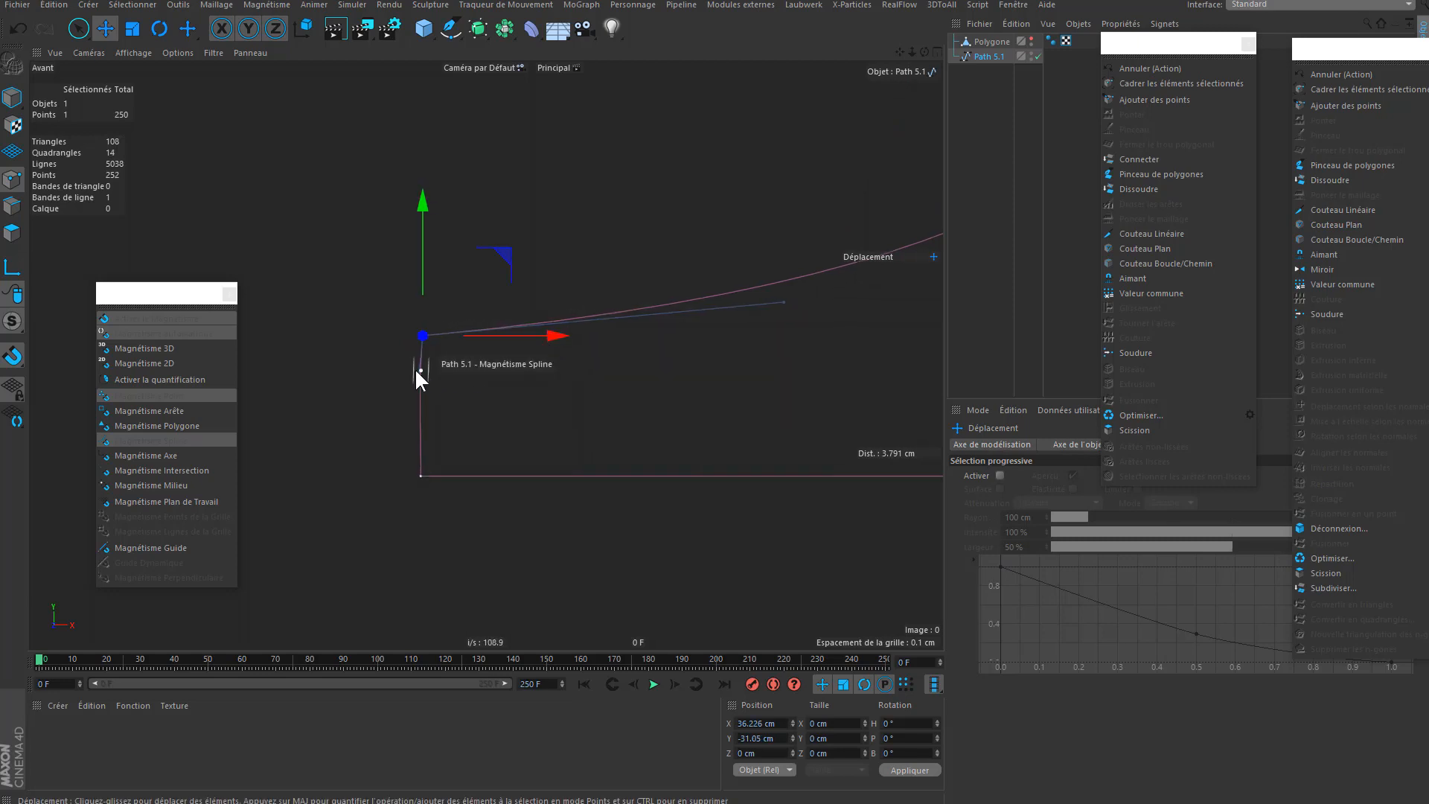
scroll(504, 382, "down", 10)
left_click(609, 418)
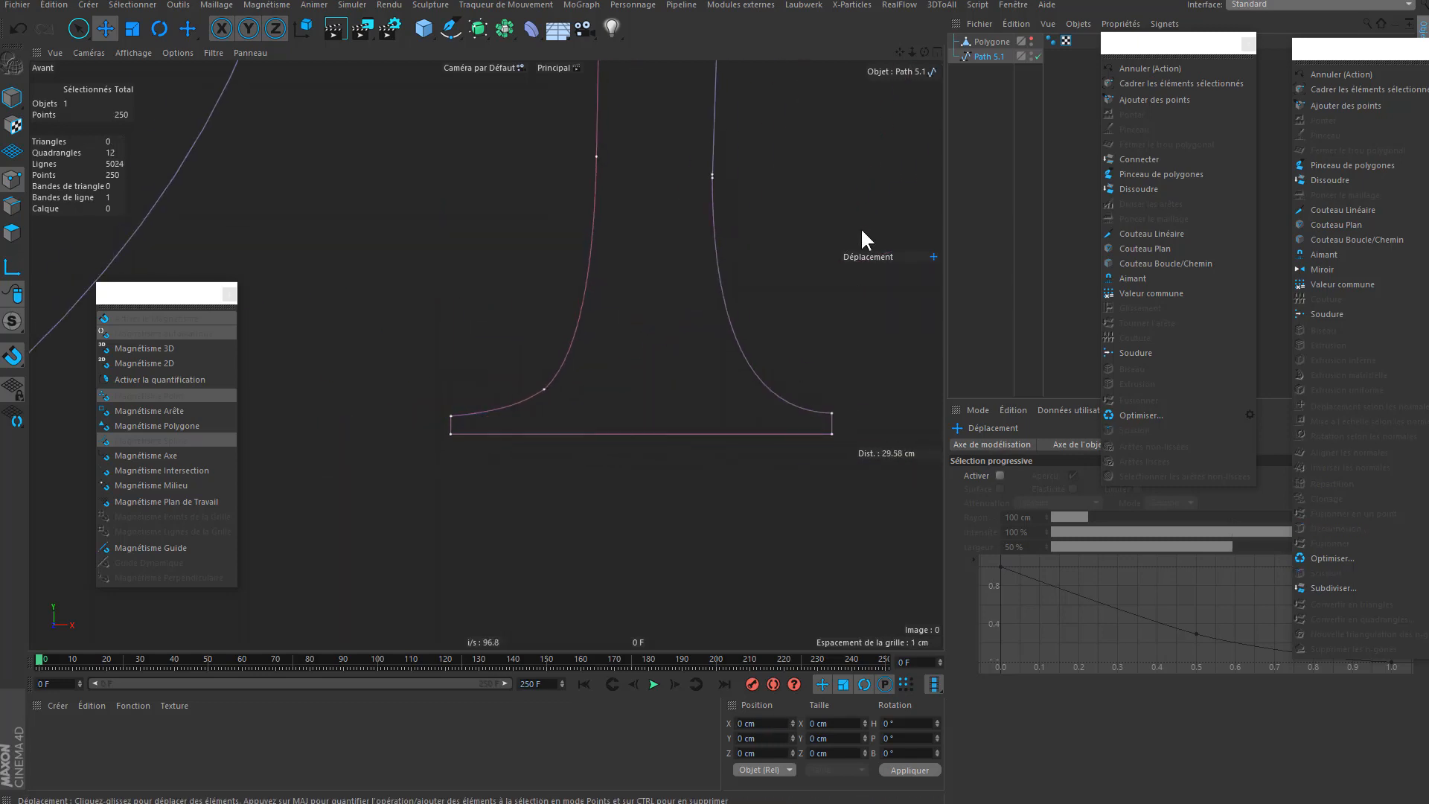
- Show the polygon object again and snap the foot's left points to the reshaped spline with the Polygon Pen
left_click(1031, 39)
left_click(994, 41)
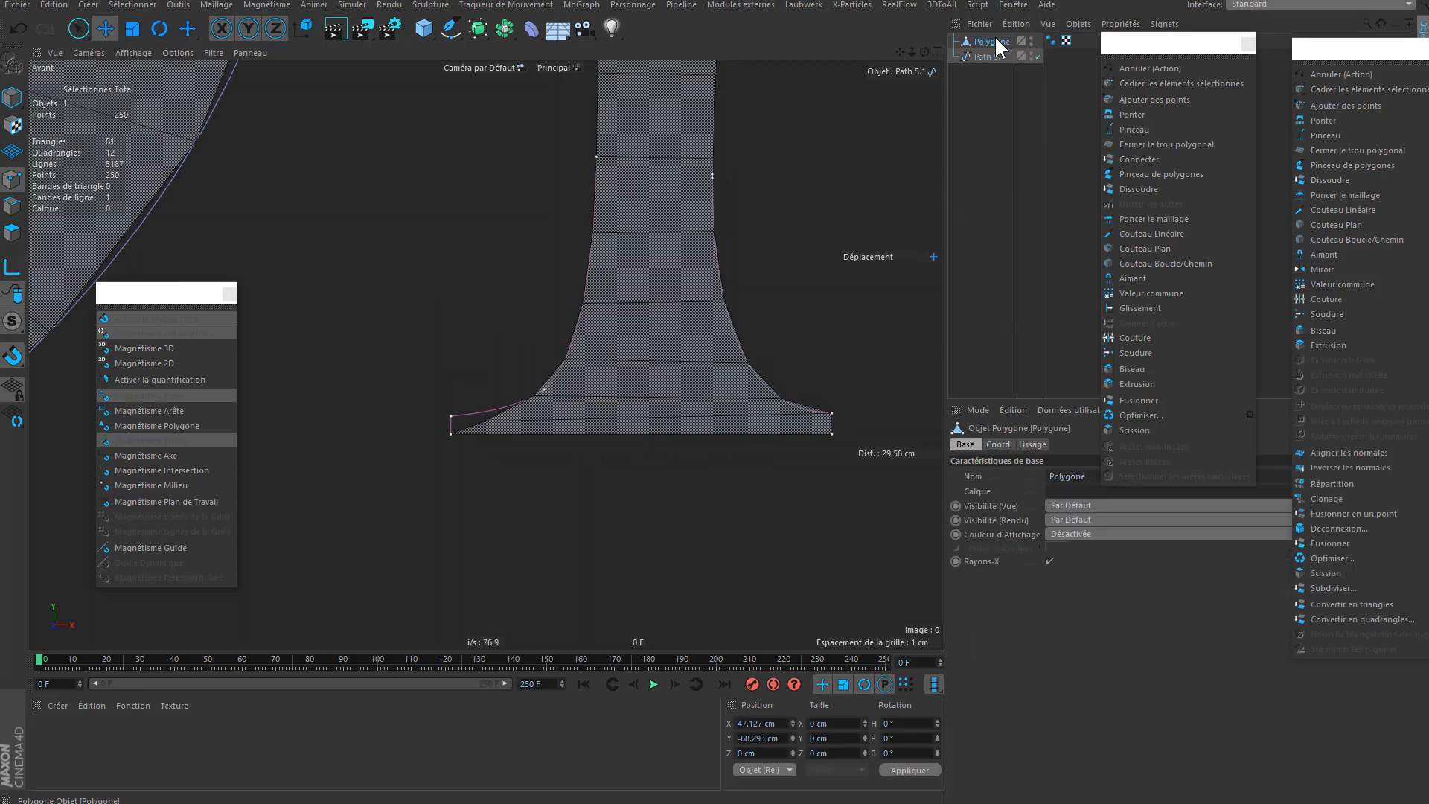
left_click(1142, 174)
scroll(516, 429, "up", 3)
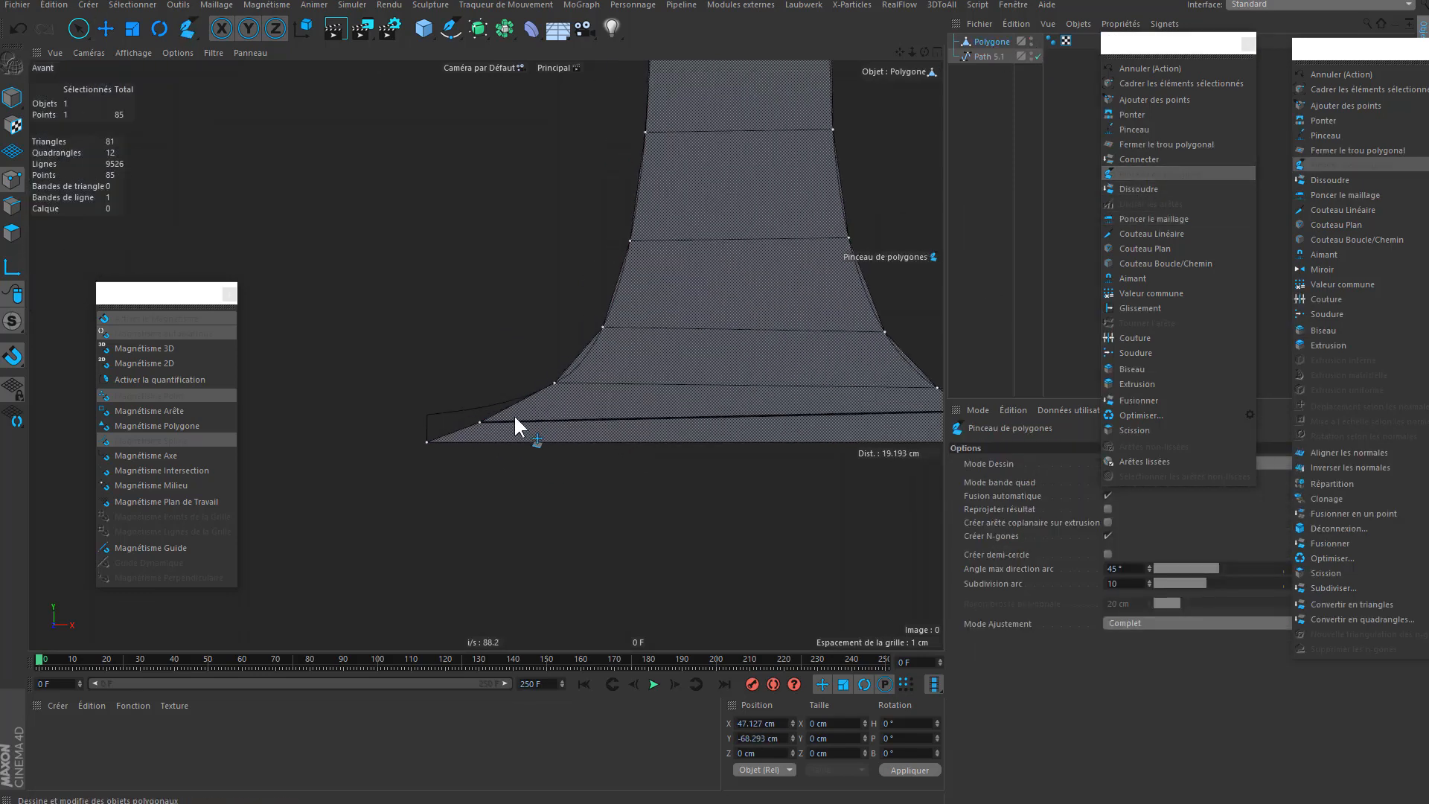
left_click_drag(482, 420, 426, 412)
left_click_drag(556, 382, 547, 388)
left_click_drag(600, 328, 600, 335)
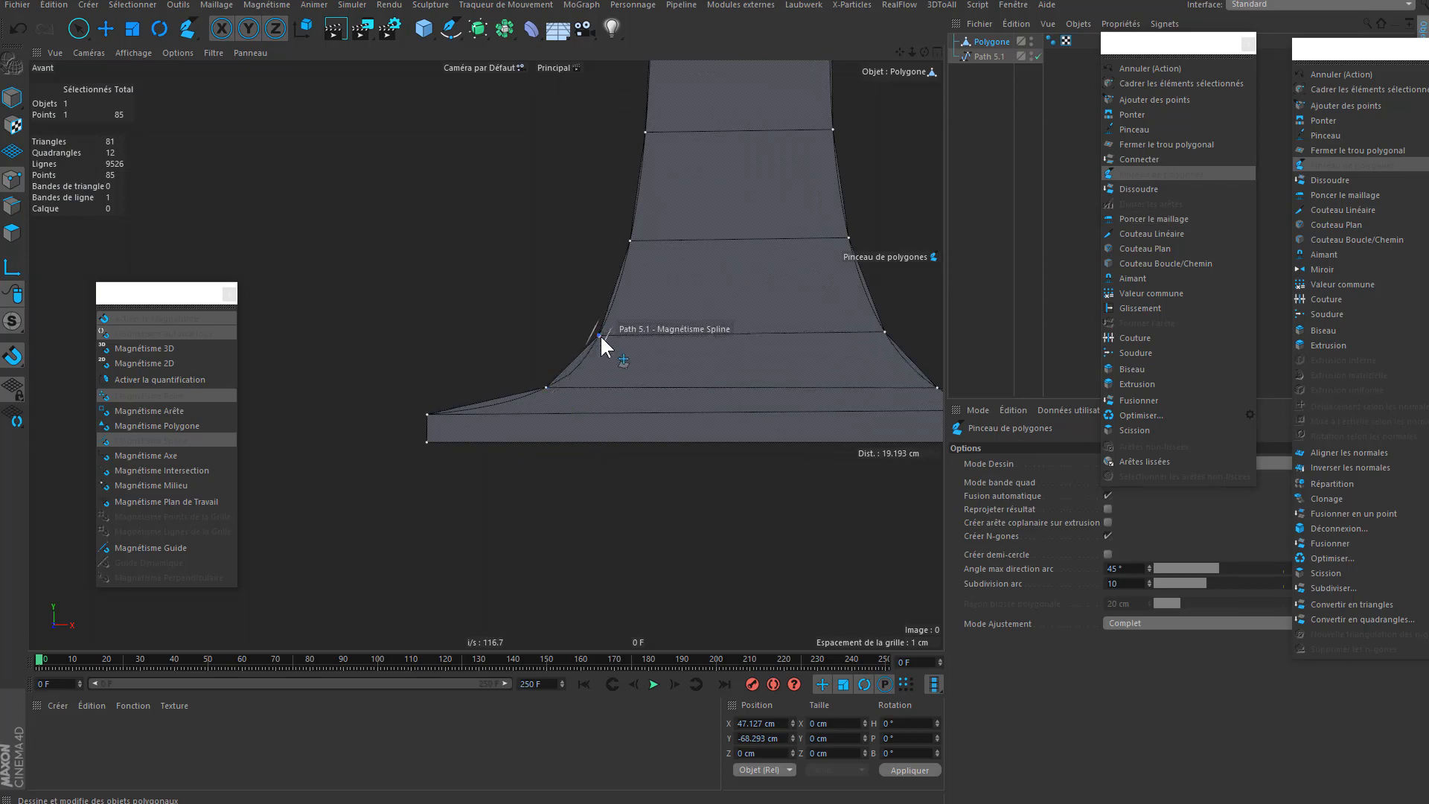
- Add another slanted quad on top of the M's left stem, reaching the spline's inner corner and the serif curve
scroll(618, 372, "down", 6)
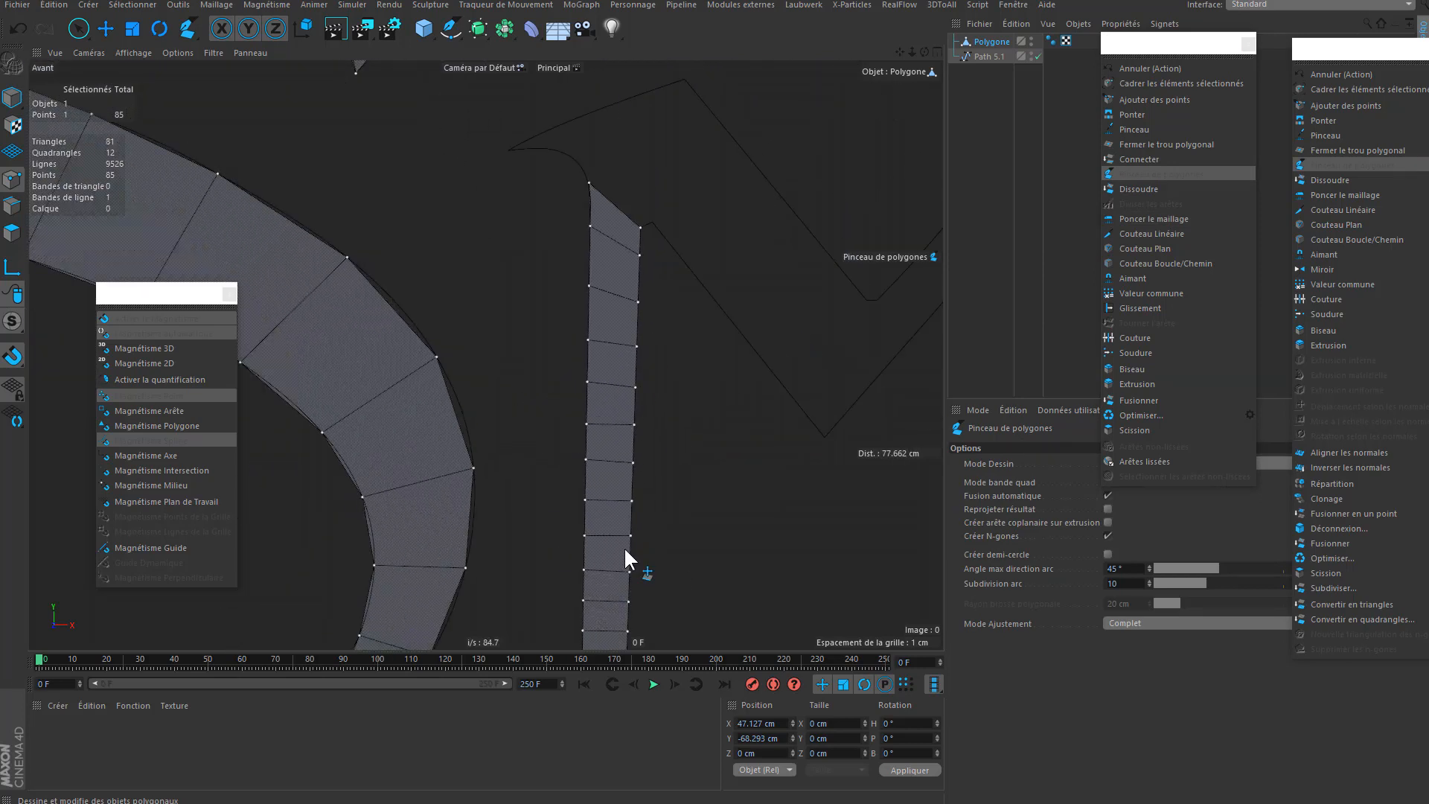
middle_click_drag(624, 547, 625, 584, "alt")
middle_click_drag(627, 298, 537, 174, "alt")
middle_click_drag(617, 351, 675, 559, "alt")
scroll(533, 259, "up", 4)
left_click(692, 439)
left_click(580, 342)
- Draw a triangle at the tip of the M's upper left serif and extend it with two spline-snapped quads
middle_click_drag(640, 280, 492, 254, "alt")
middle_click_drag(565, 396, 700, 479, "alt")
left_click(394, 330)
left_click(428, 311)
double_click(434, 326)
scroll(425, 314, "up", 3)
left_click(431, 309)
left_click(437, 334)
left_click(506, 334)
left_click(507, 273)
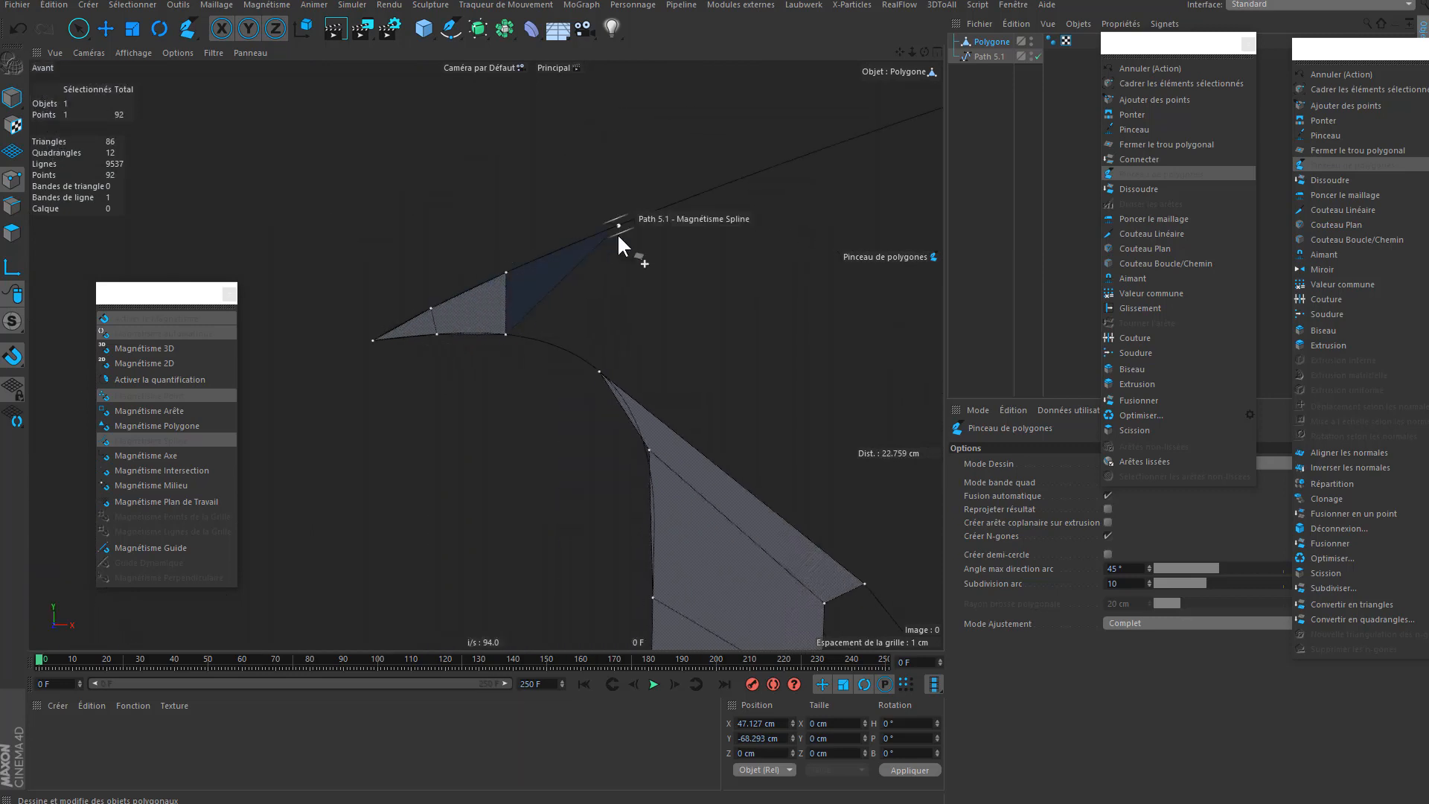
left_click(618, 234)
left_click(600, 373)
- Draw a narrow quad across the top of the M's first diagonal, starting at the inner corner beside the stem
scroll(615, 350, "down", 5)
middle_click_drag(615, 336, 548, 327, "alt")
middle_click_drag(673, 320, 593, 310, "alt")
scroll(591, 391, "up", 3)
left_click(580, 395)
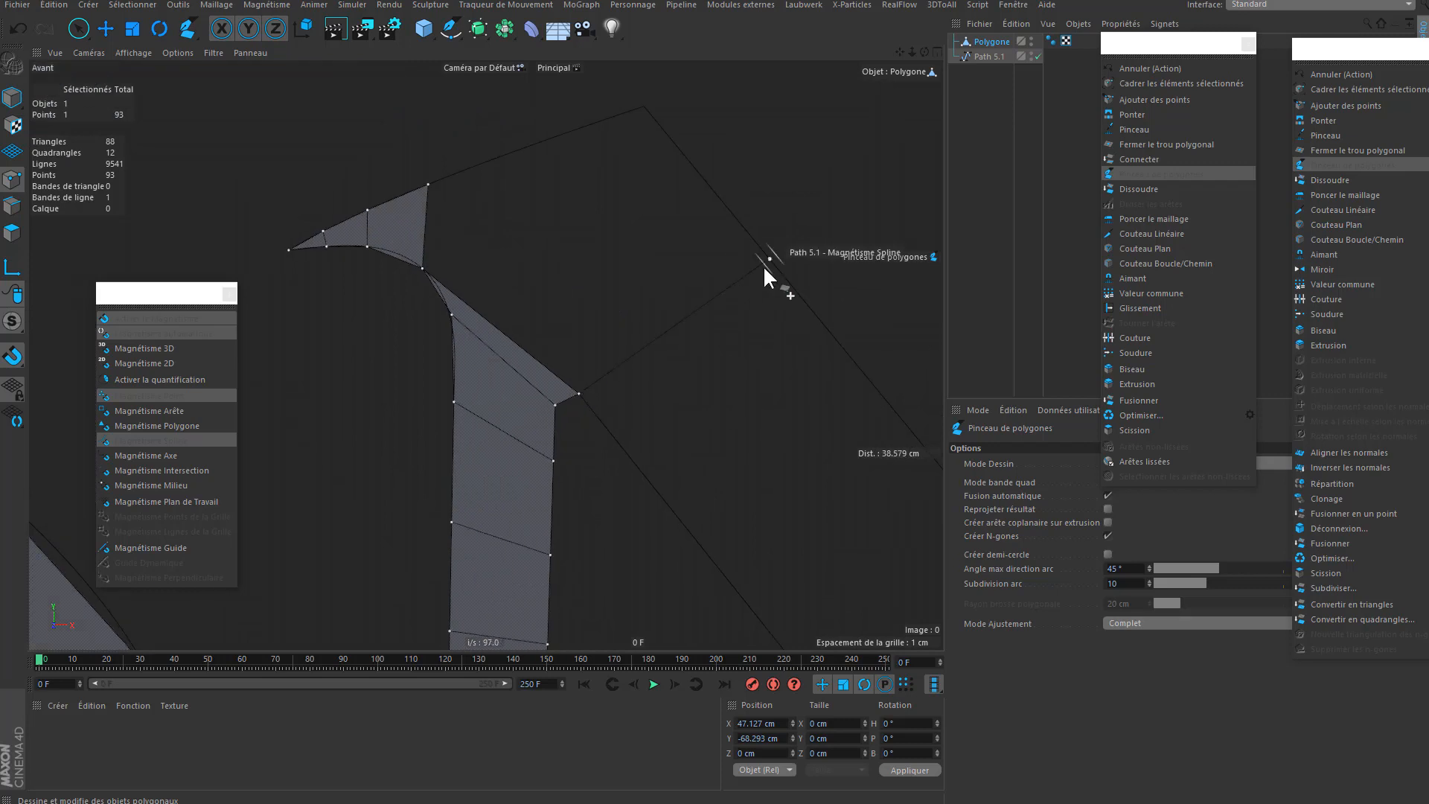
left_click(768, 258)
left_click(817, 317)
double_click(618, 441)
- Compare the S's quad flow with the M's open corner where serif, stem and diagonal meet
middle_click_drag(614, 369, 686, 434, "alt")
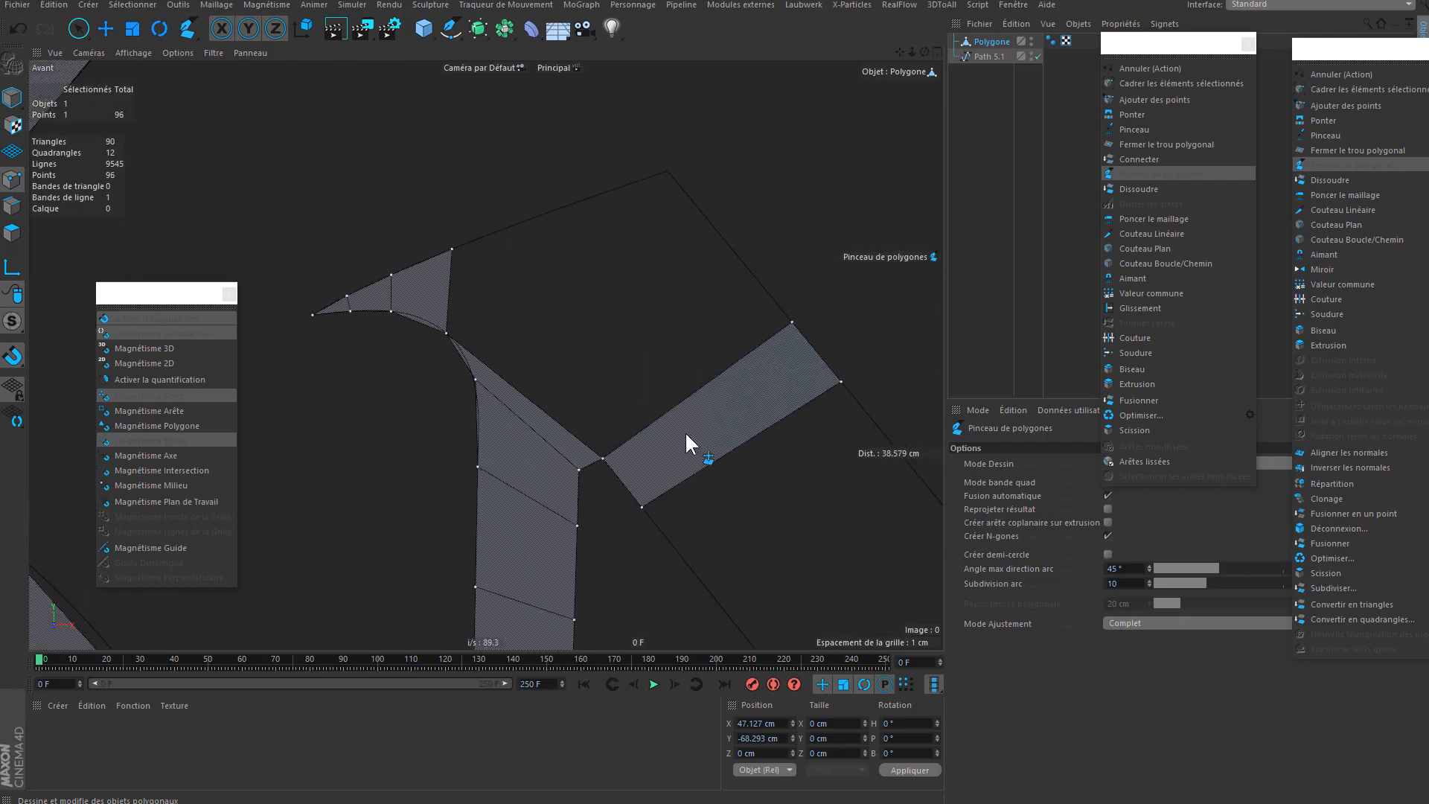
scroll(653, 414, "down", 4)
middle_click_drag(652, 354, 662, 336, "alt")
middle_click_drag(709, 277, 618, 369, "alt")
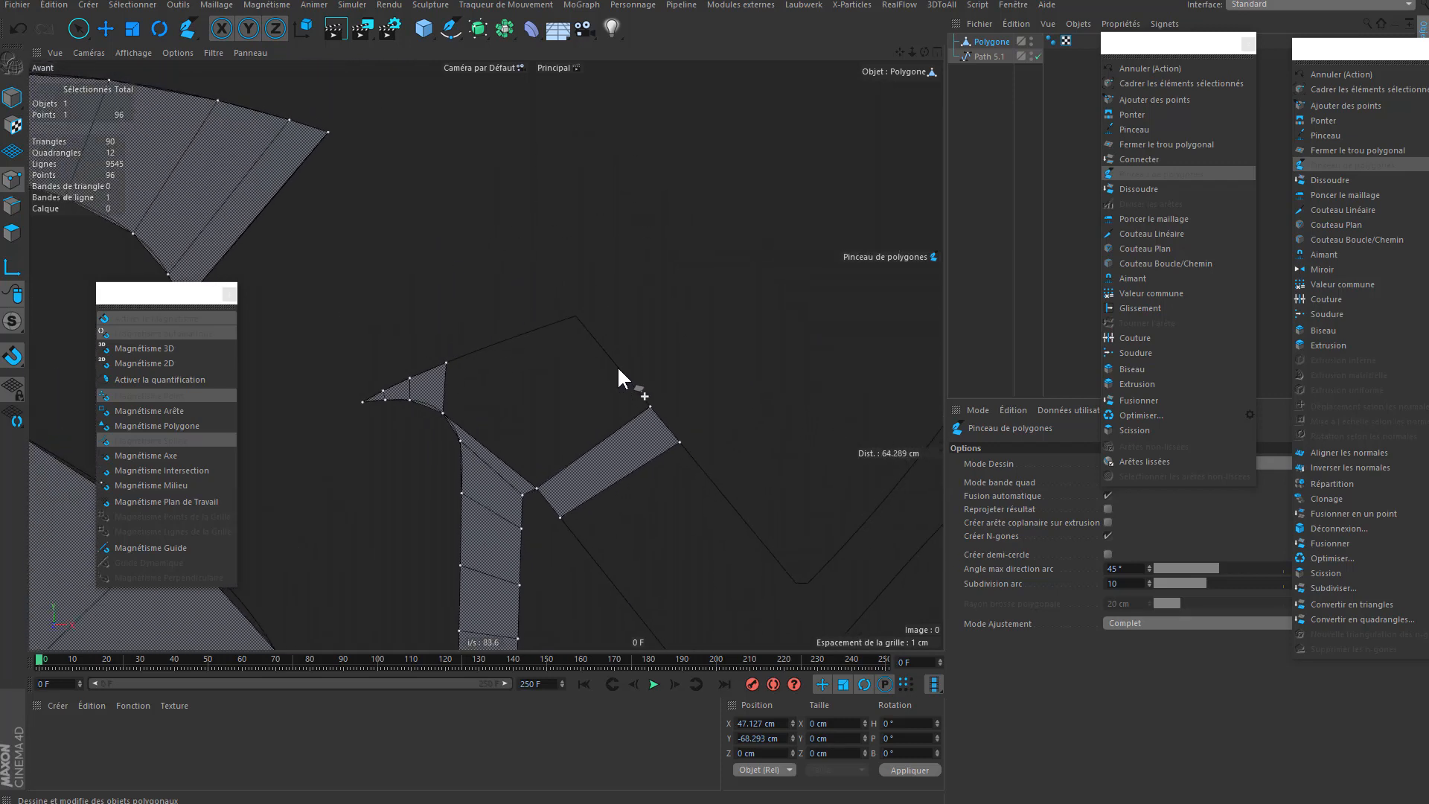
scroll(596, 391, "down", 6)
middle_click_drag(558, 418, 623, 307, "alt")
middle_click_drag(406, 398, 508, 344, "alt")
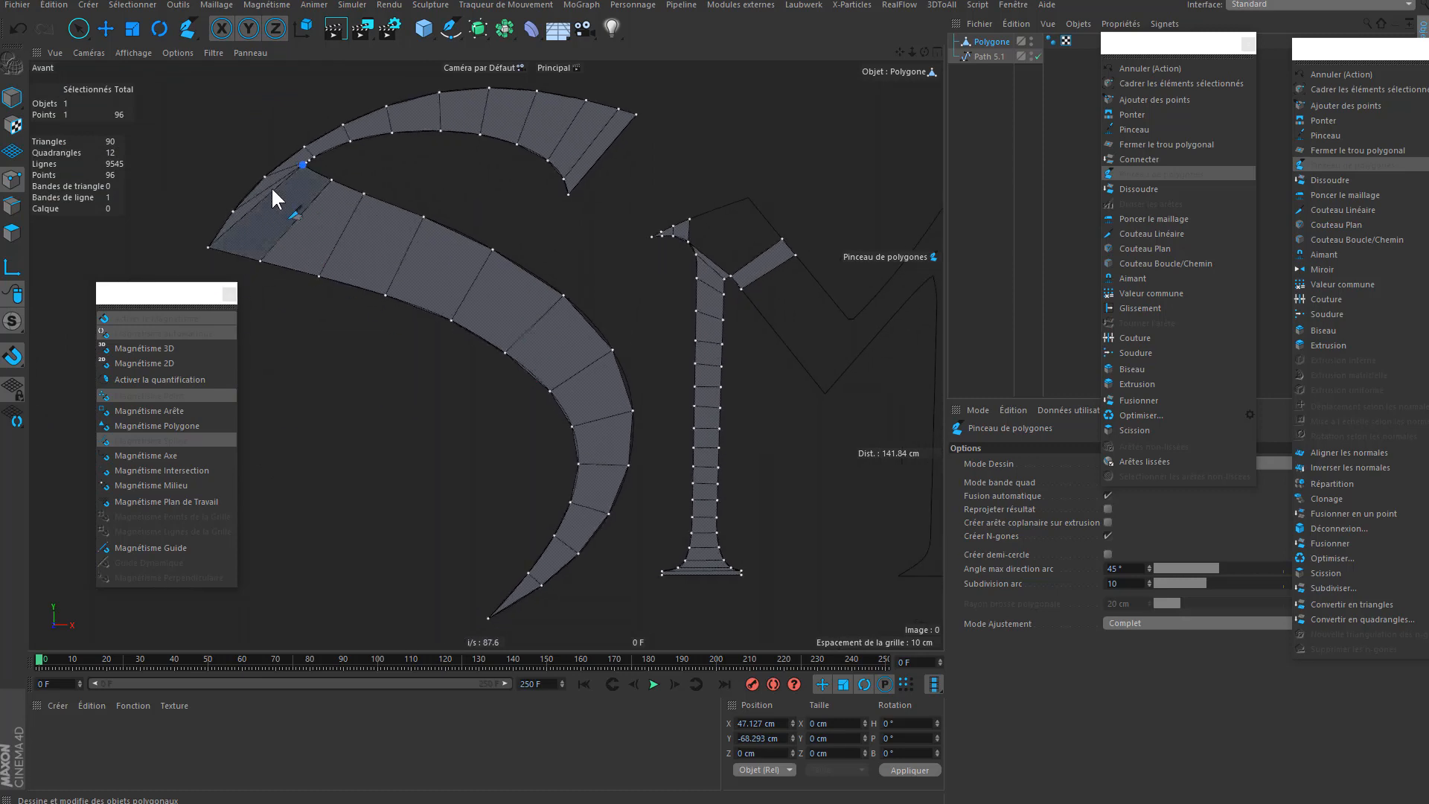
scroll(271, 187, "up", 6)
scroll(336, 238, "down", 4)
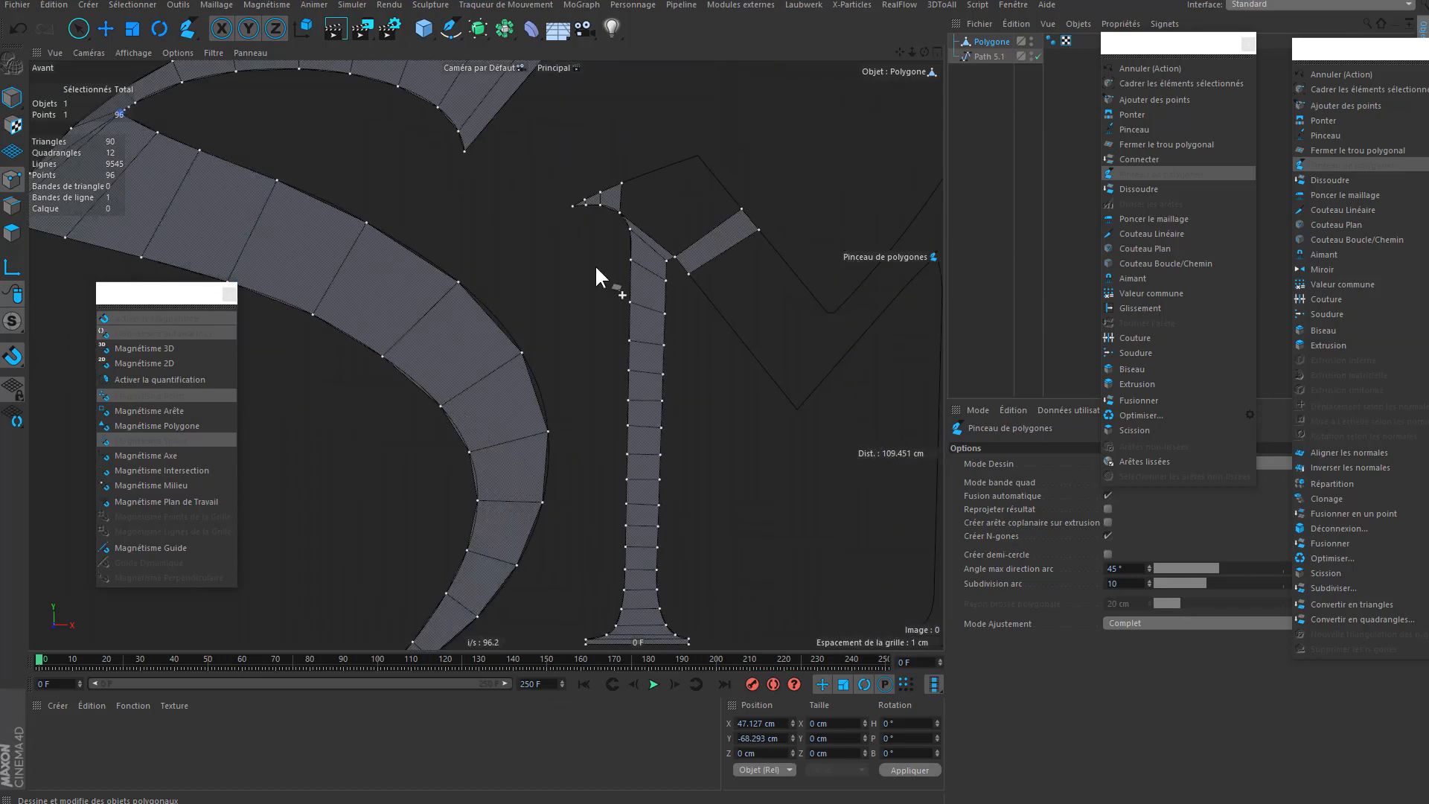
middle_click_drag(649, 201, 593, 303, "alt")
scroll(605, 302, "up", 4)
middle_click_drag(682, 432, 640, 323, "alt")
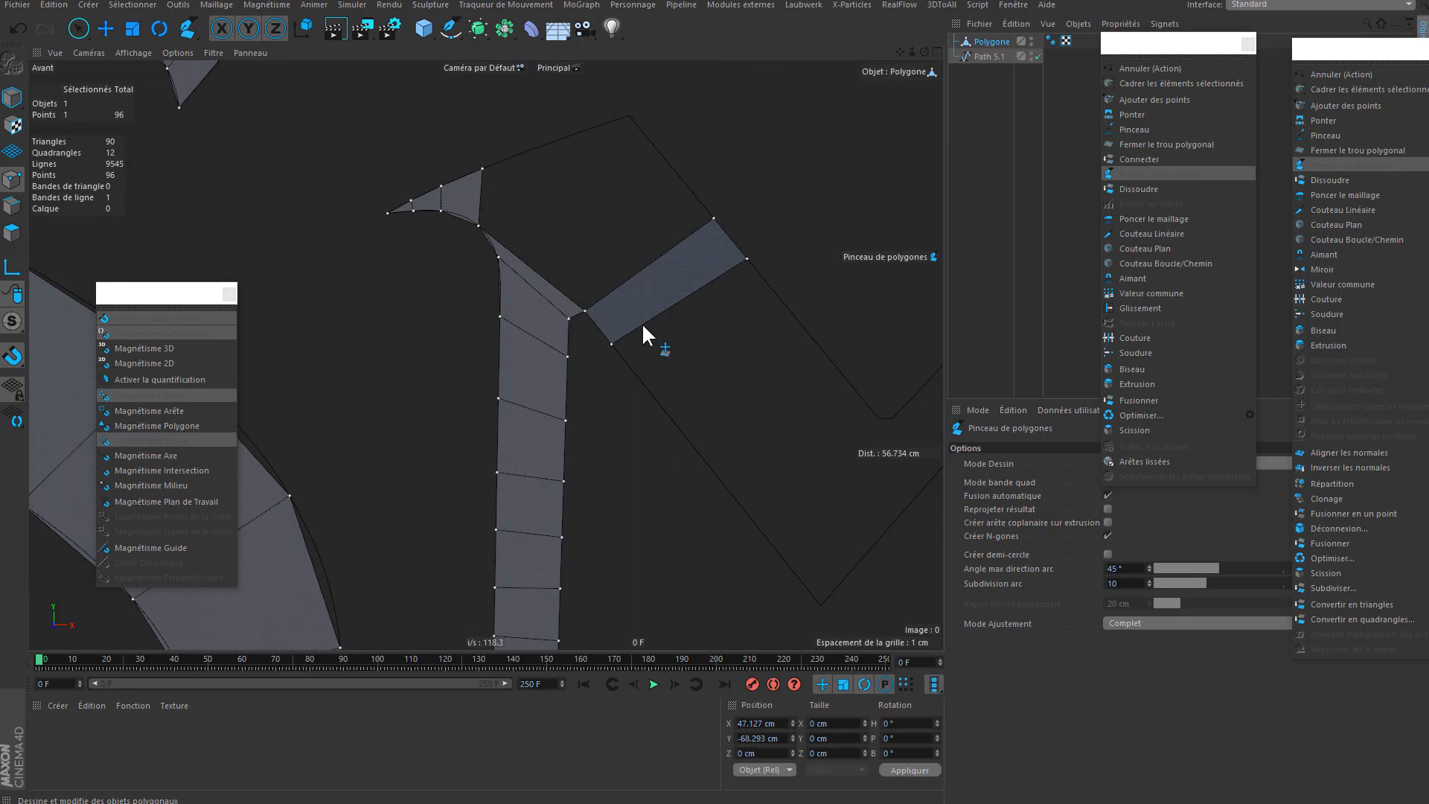
middle_click_drag(643, 370, 667, 324, "alt")
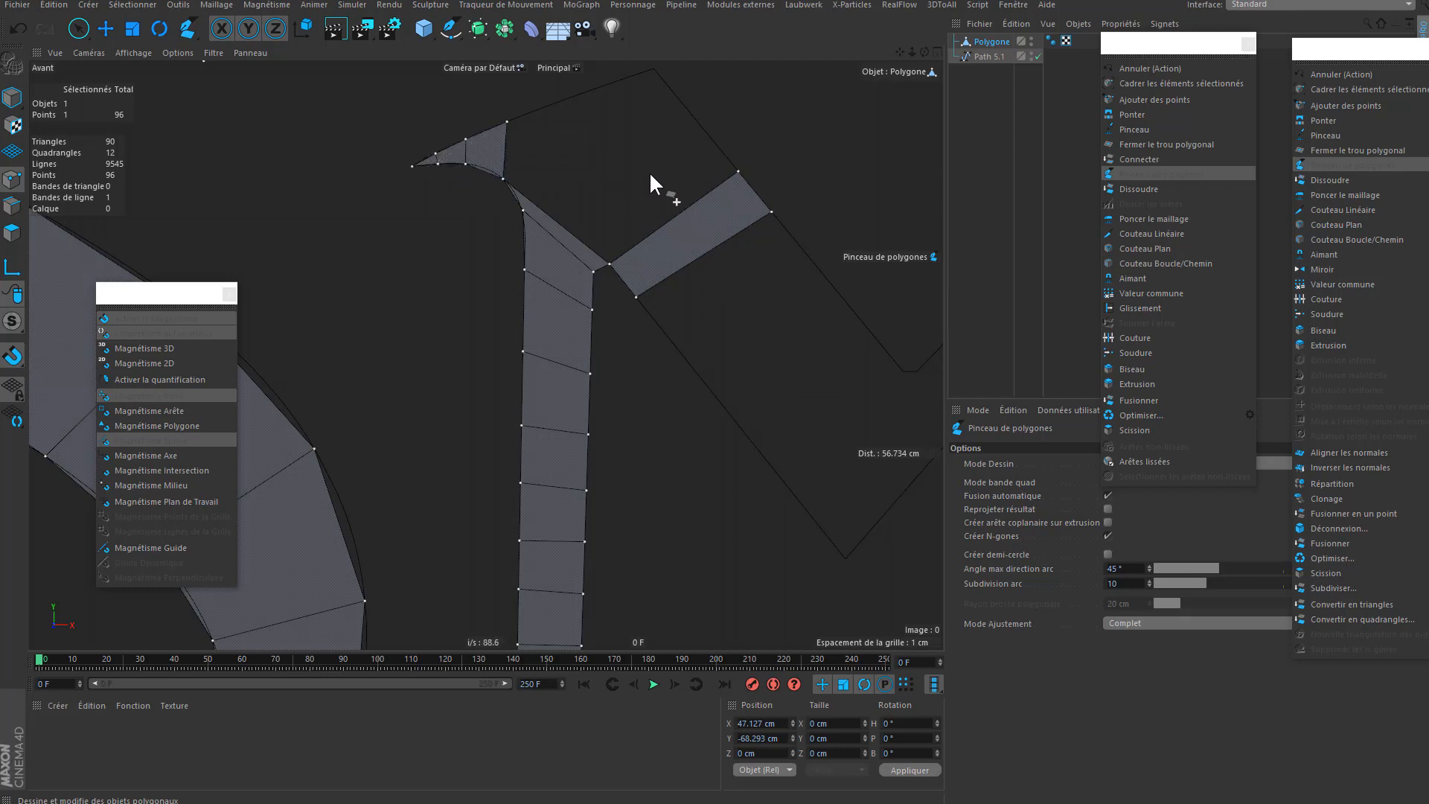
middle_click_drag(650, 173, 678, 336, "alt")
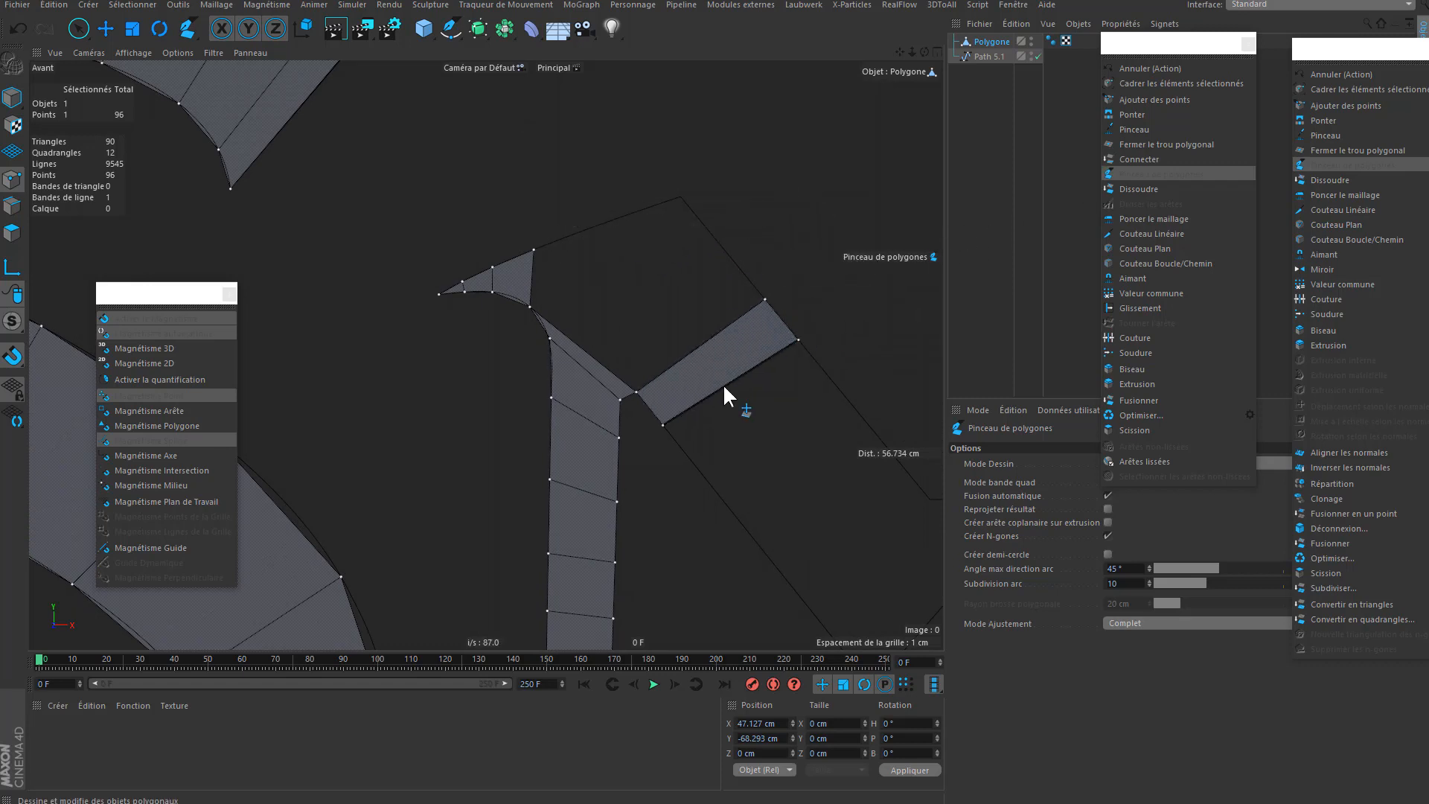
scroll(668, 292, "up", 3)
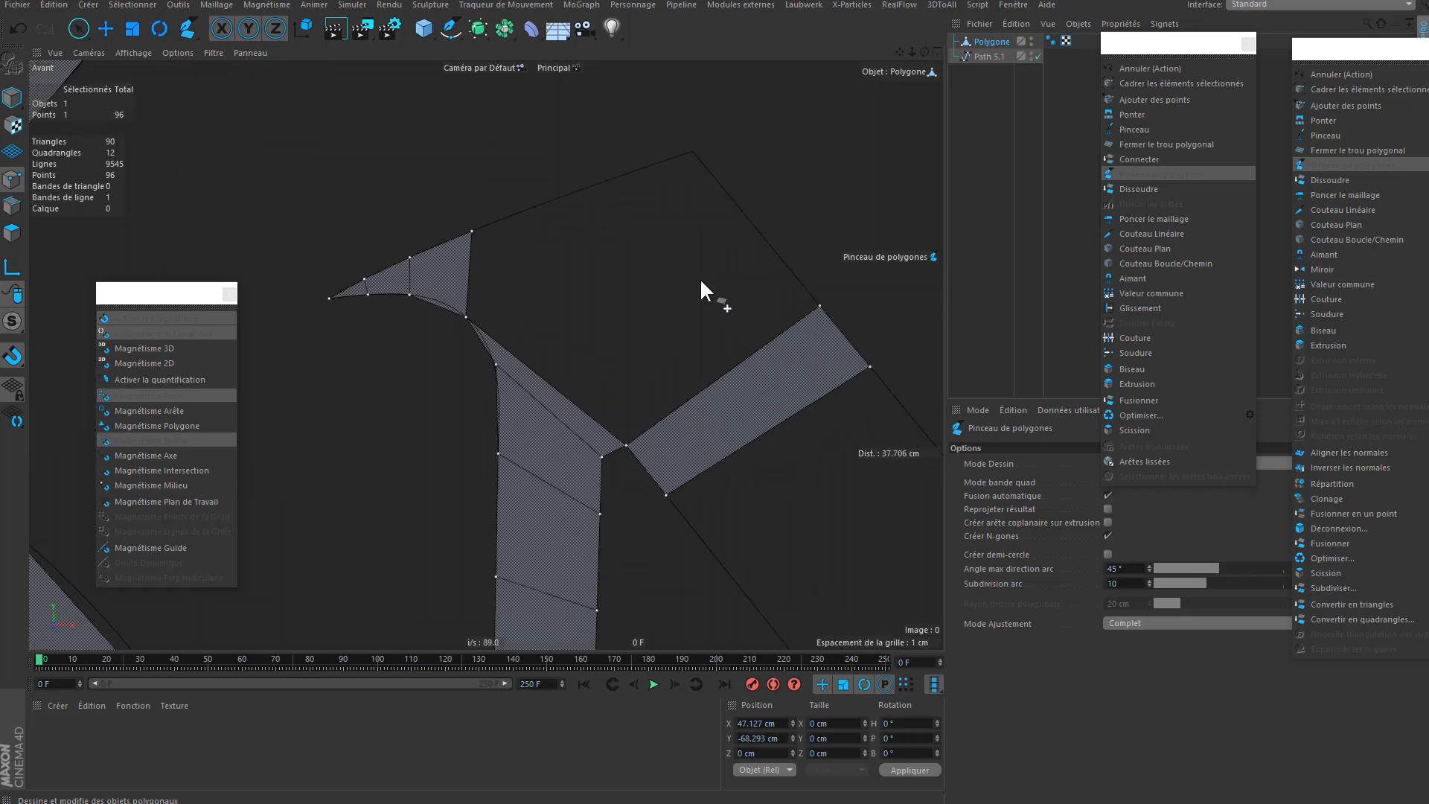
key("9")
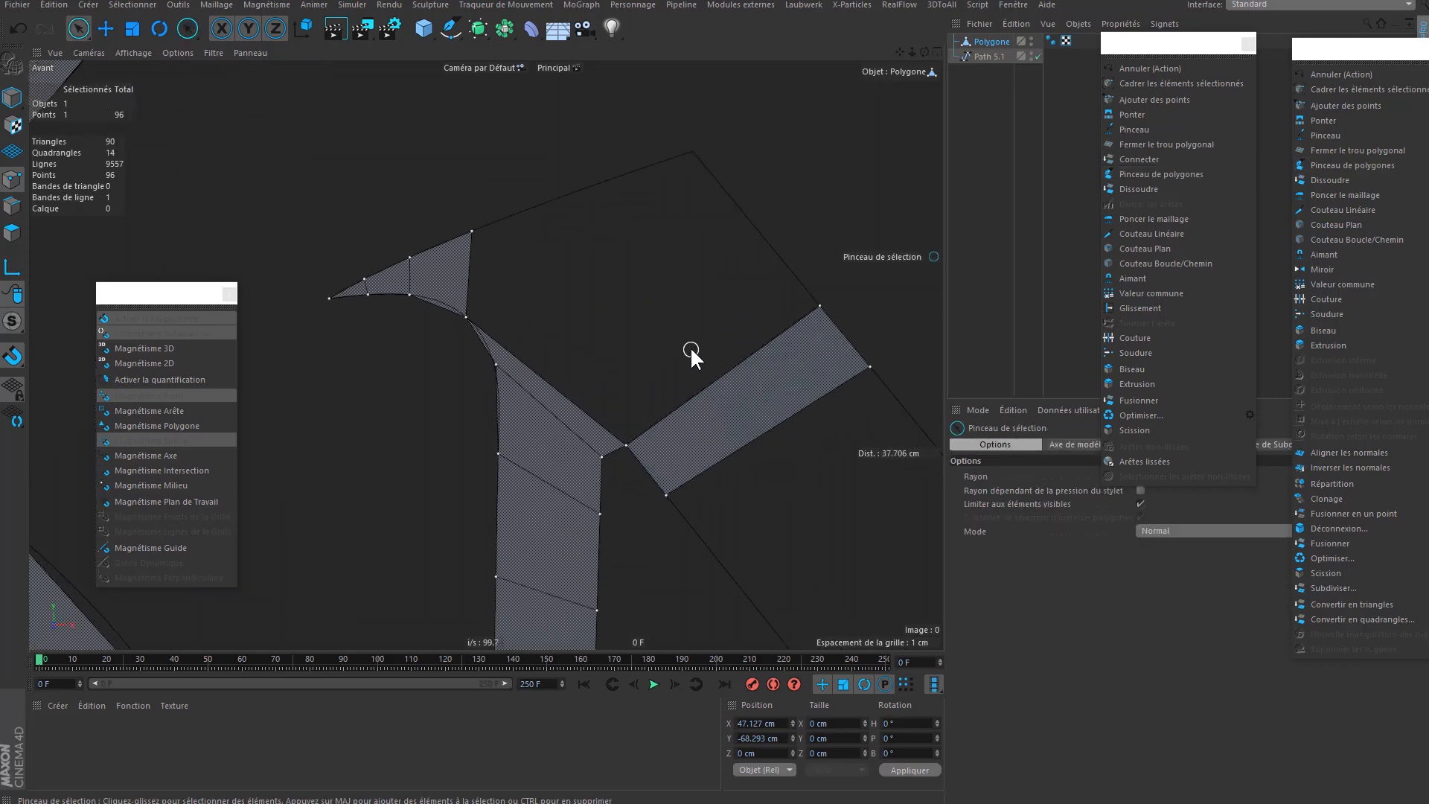
key("space")
key("space")
key("space")
key("space")
key("space")
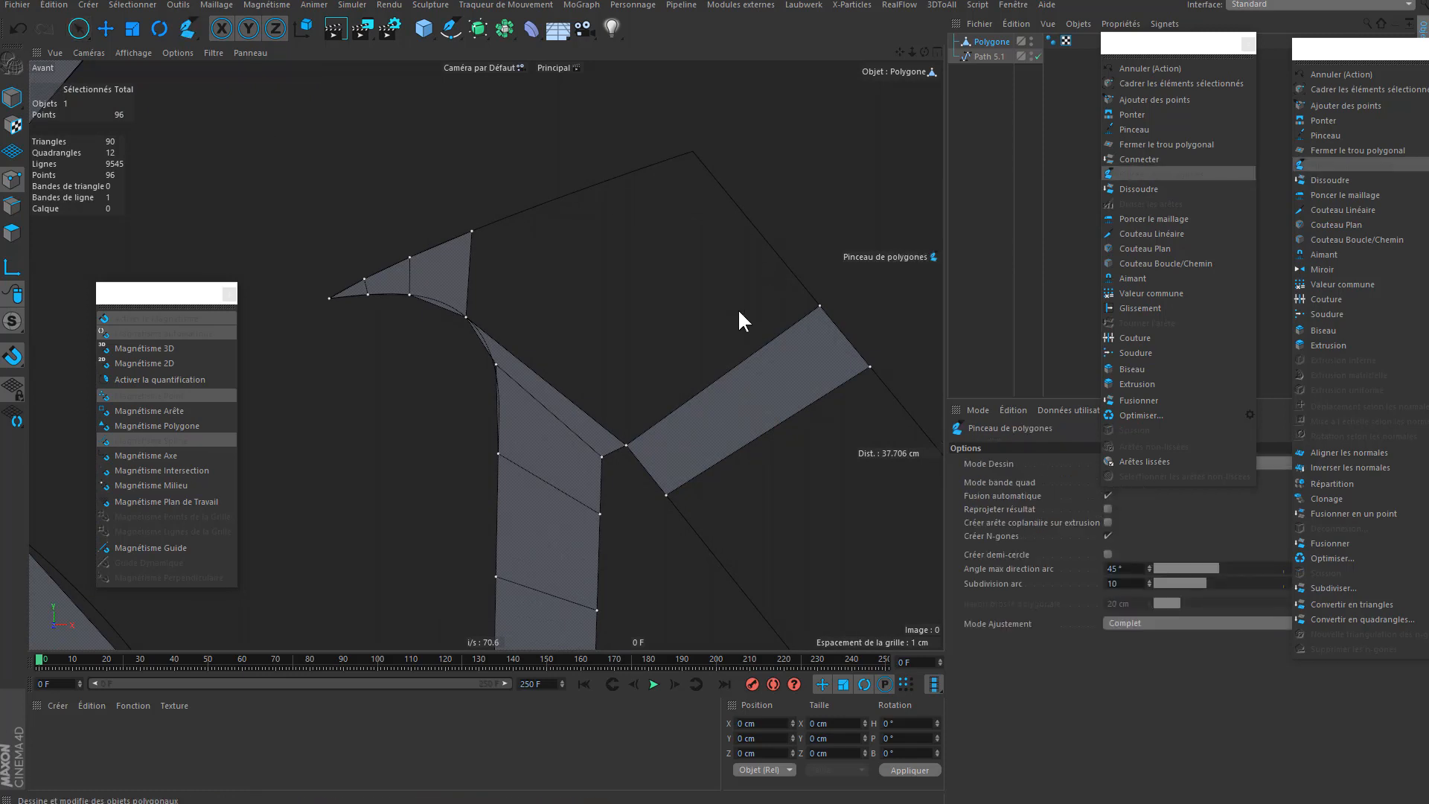
key("space")
- Select the two long edges of the quad crossing the M's first diagonal and divide them at 50% with subdivision 1
key("space")
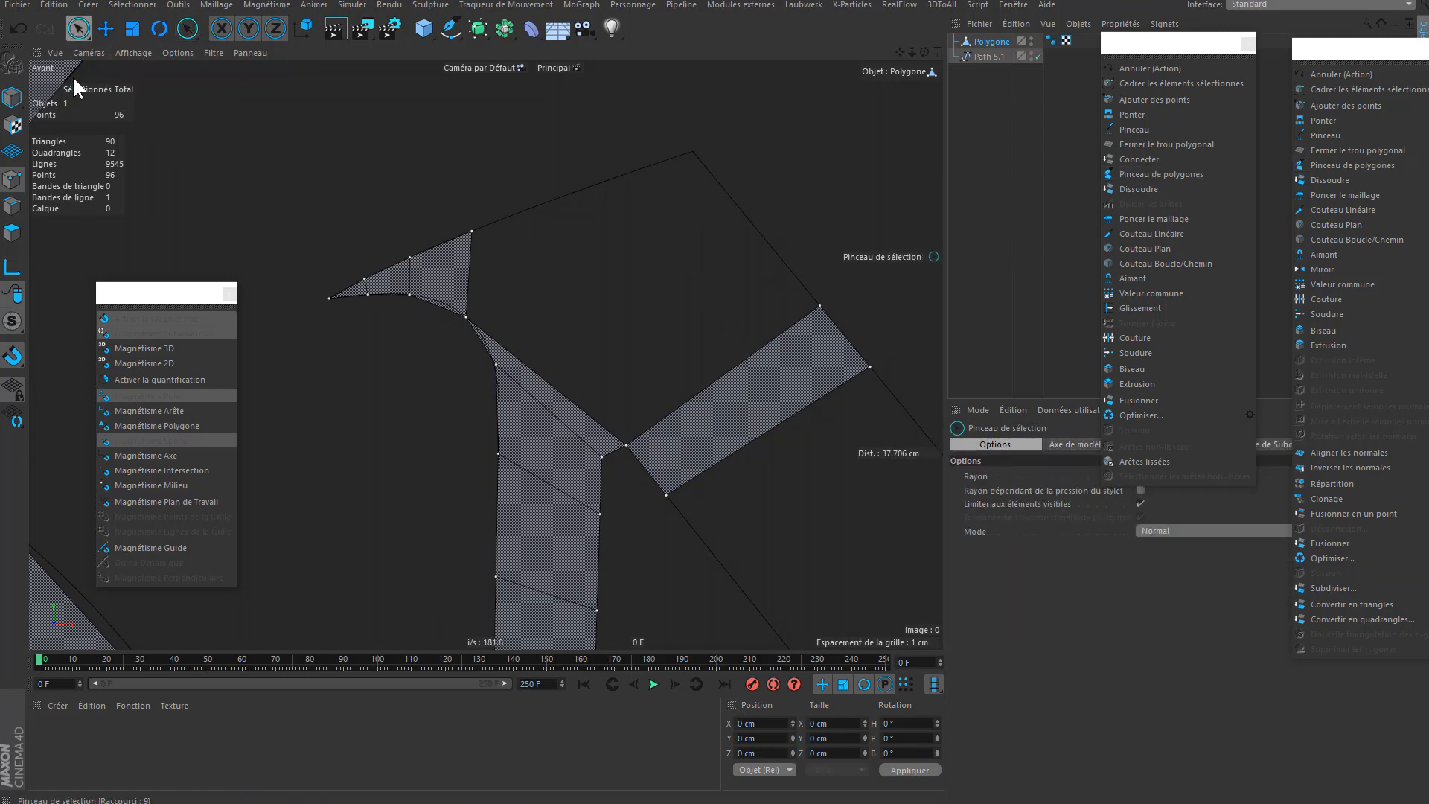
left_click(12, 205)
left_click_drag(670, 375, 774, 440)
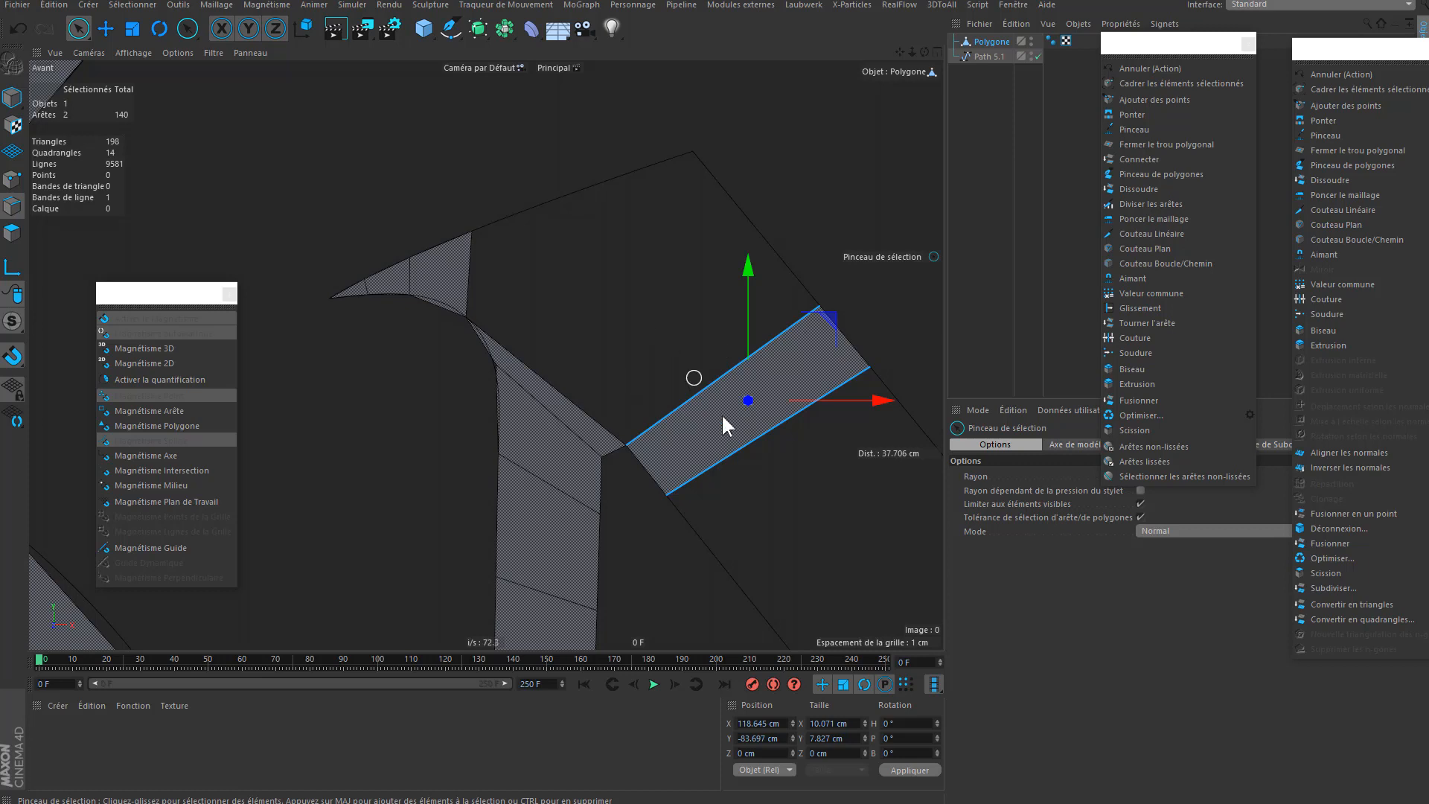
middle_click_drag(739, 459, 682, 429, "alt")
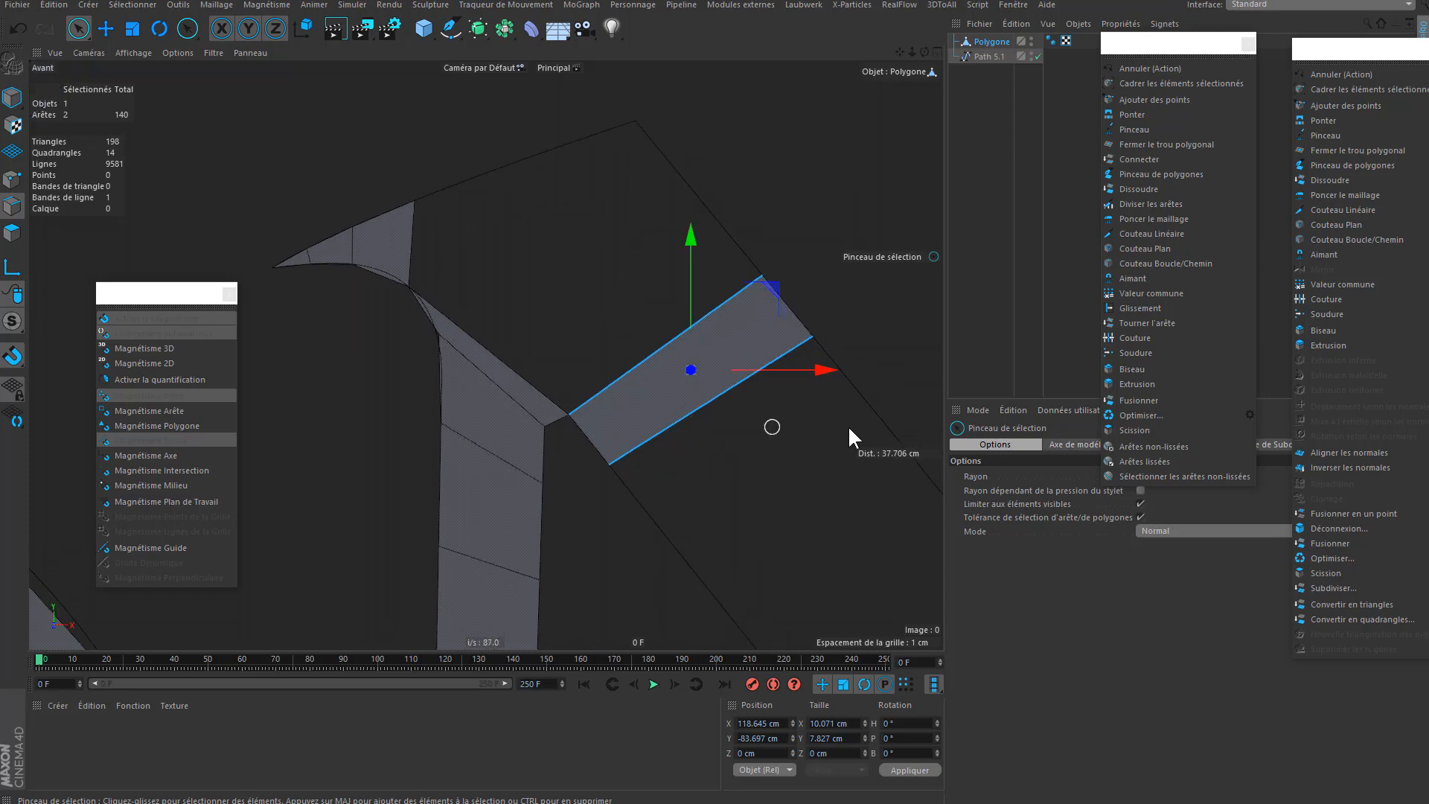
left_click(1140, 204)
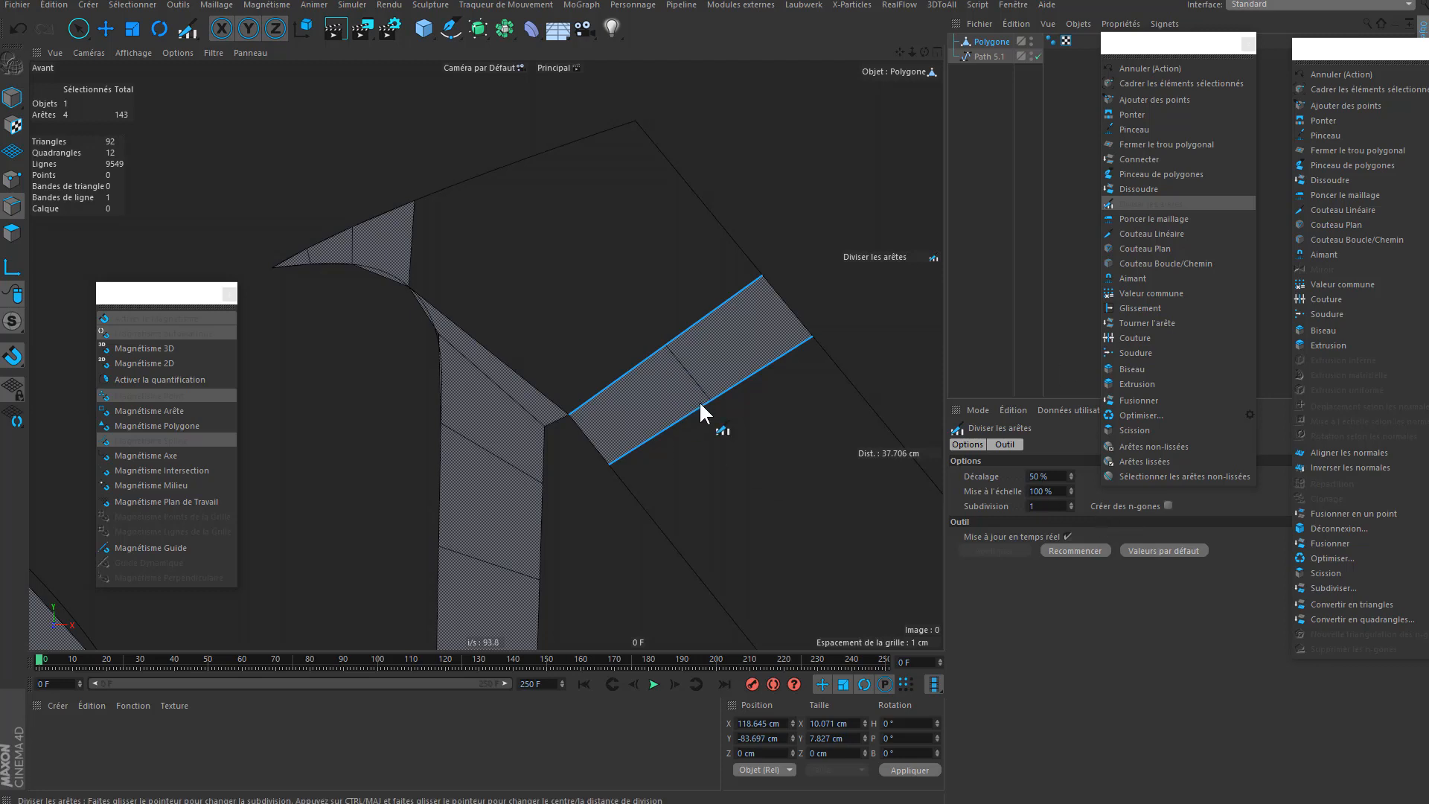
left_click(105, 28)
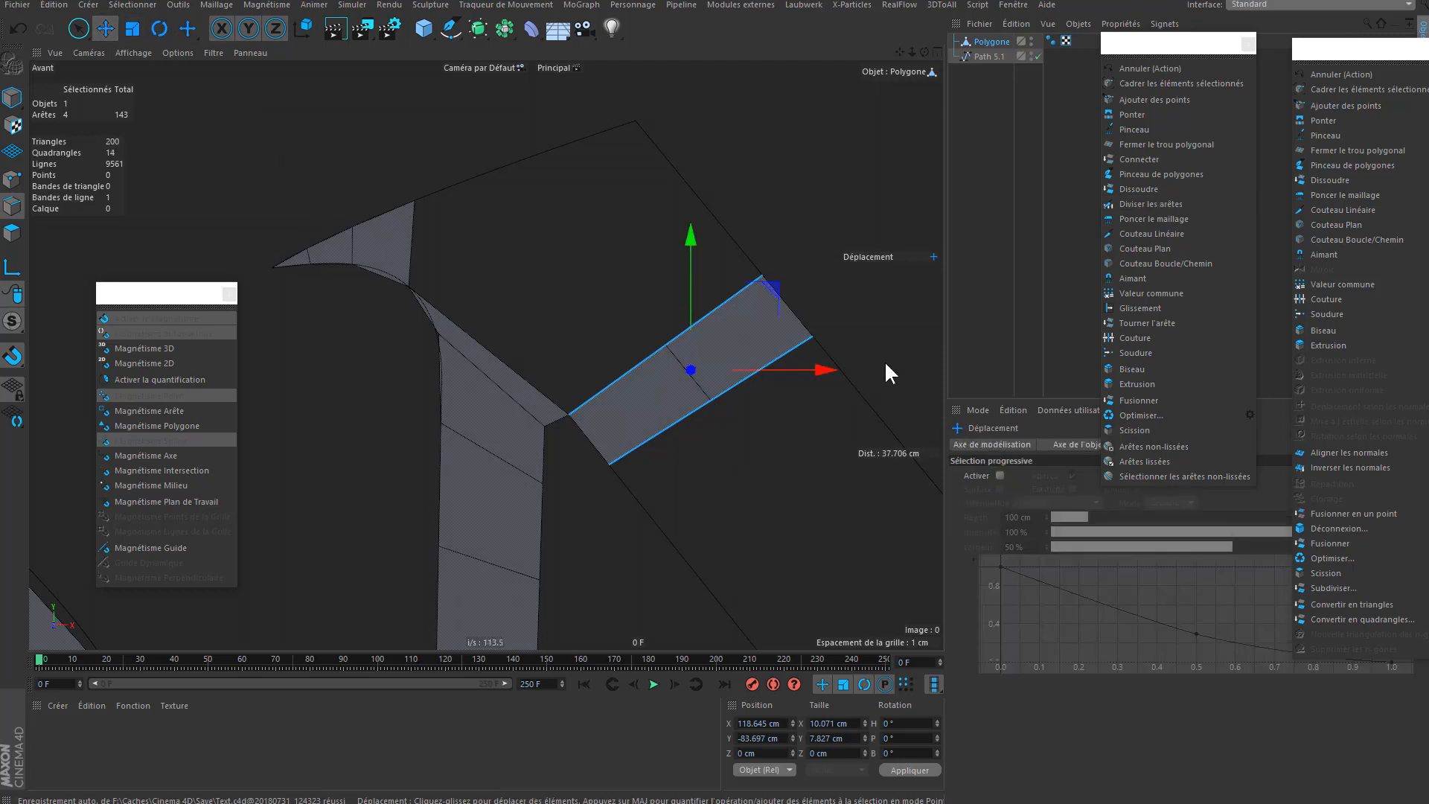
- Draw two spline-snapped quads along the diagonal's outer edge, from the split quad's outer half up to the M's top corner
left_click(1139, 174)
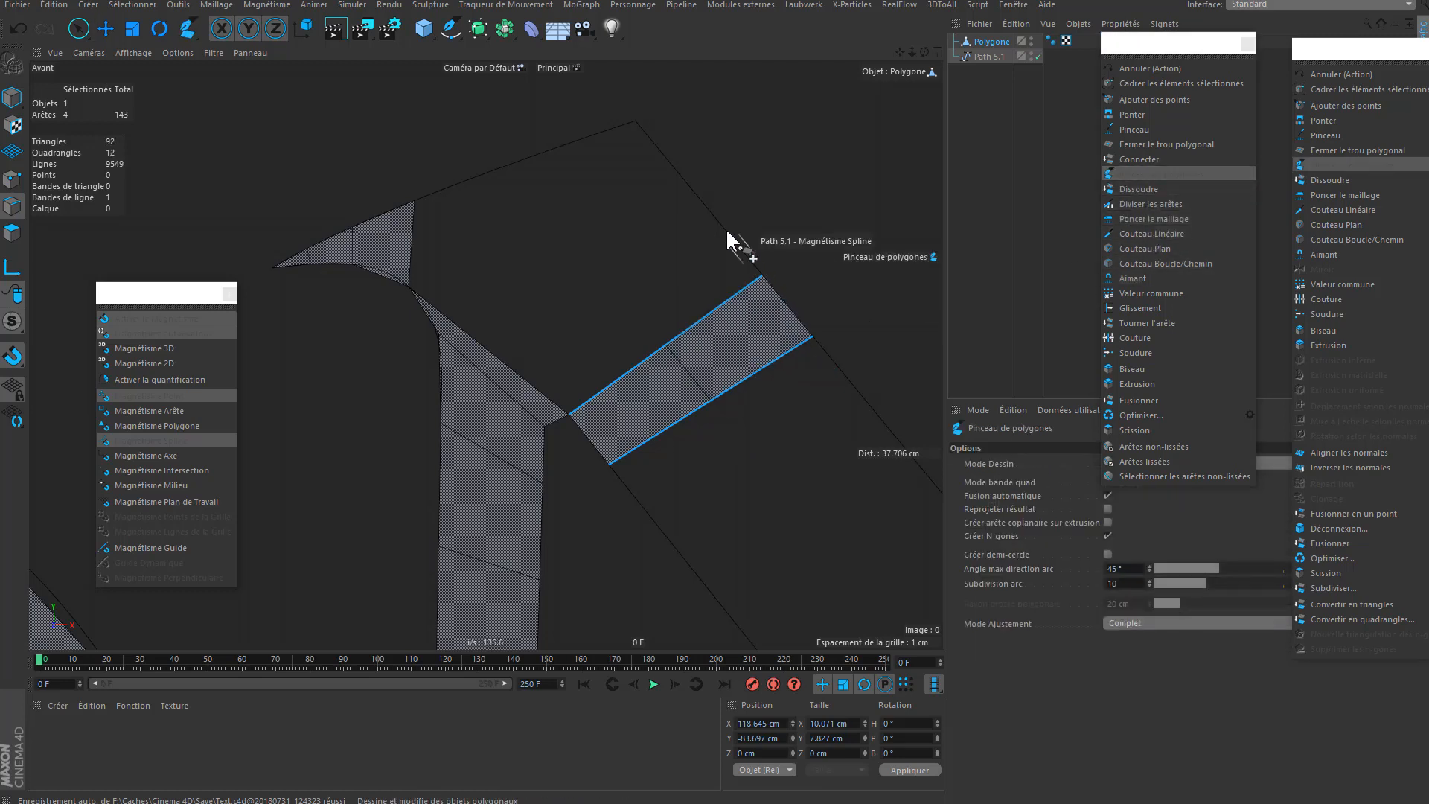
left_click(703, 203)
left_click(620, 268)
left_click(665, 345)
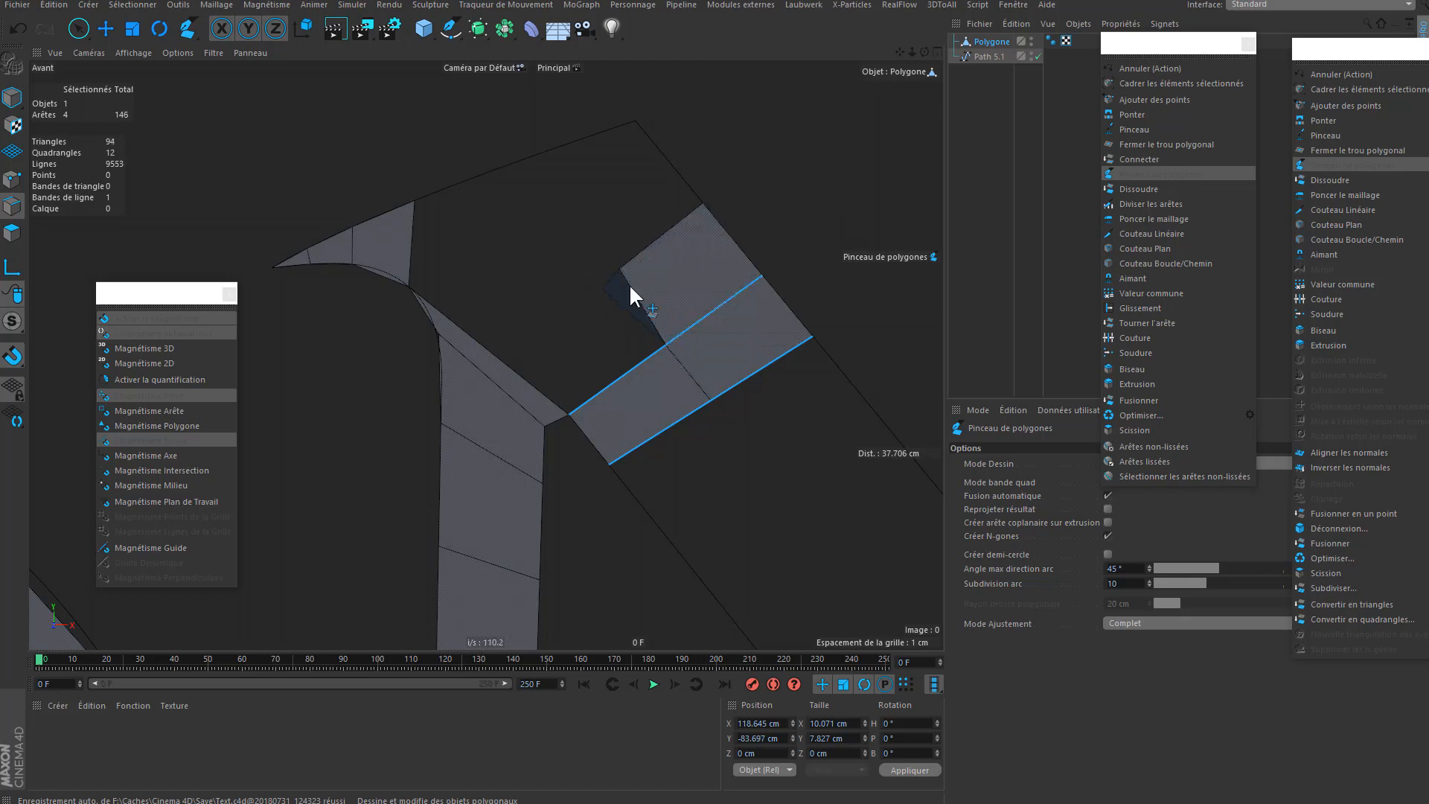
left_click(611, 274)
left_click(526, 159)
left_click(635, 122)
left_click(698, 200)
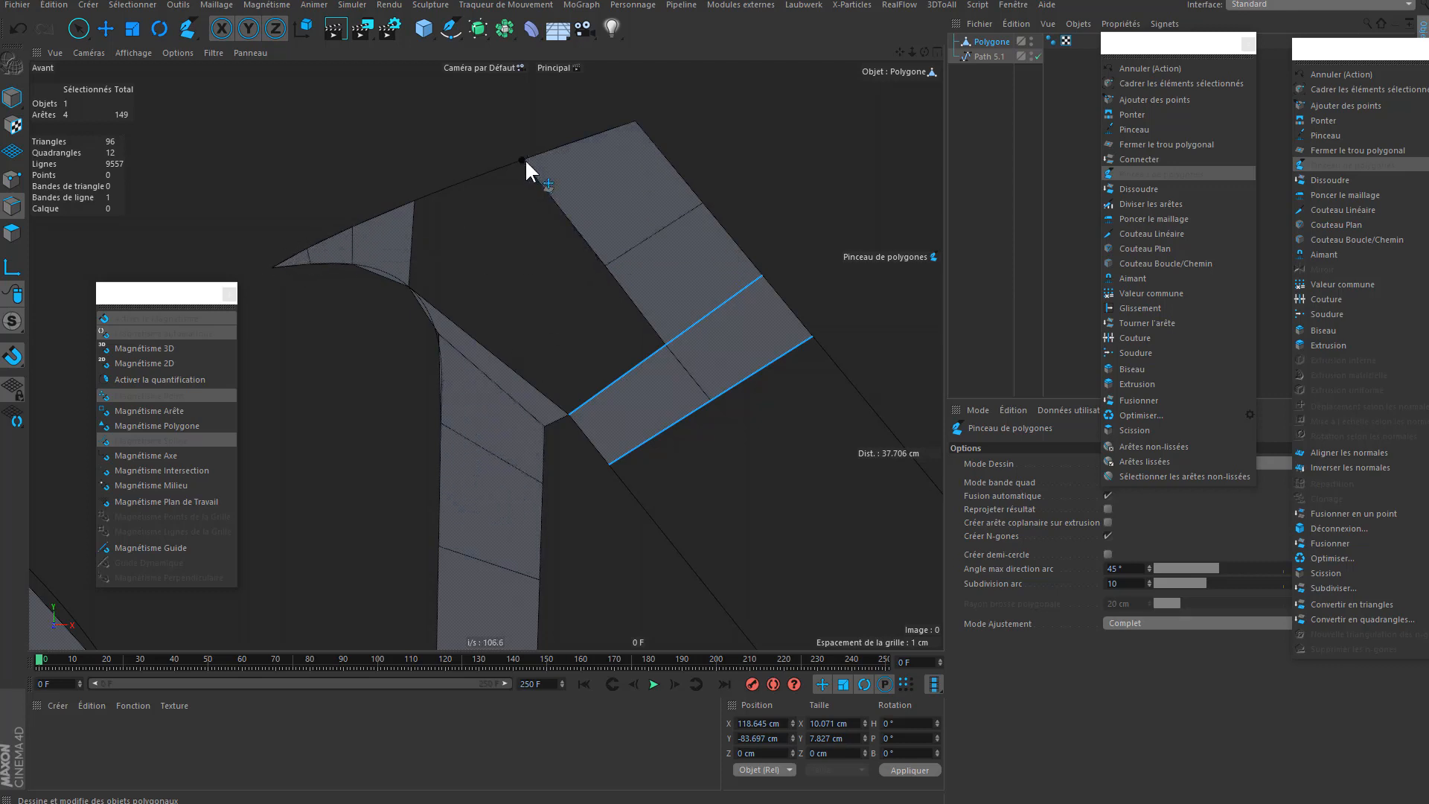
- Pull the top corner quad's free point inward and draw two more quads along the top spline edge to the serif
left_click_drag(526, 158, 588, 242)
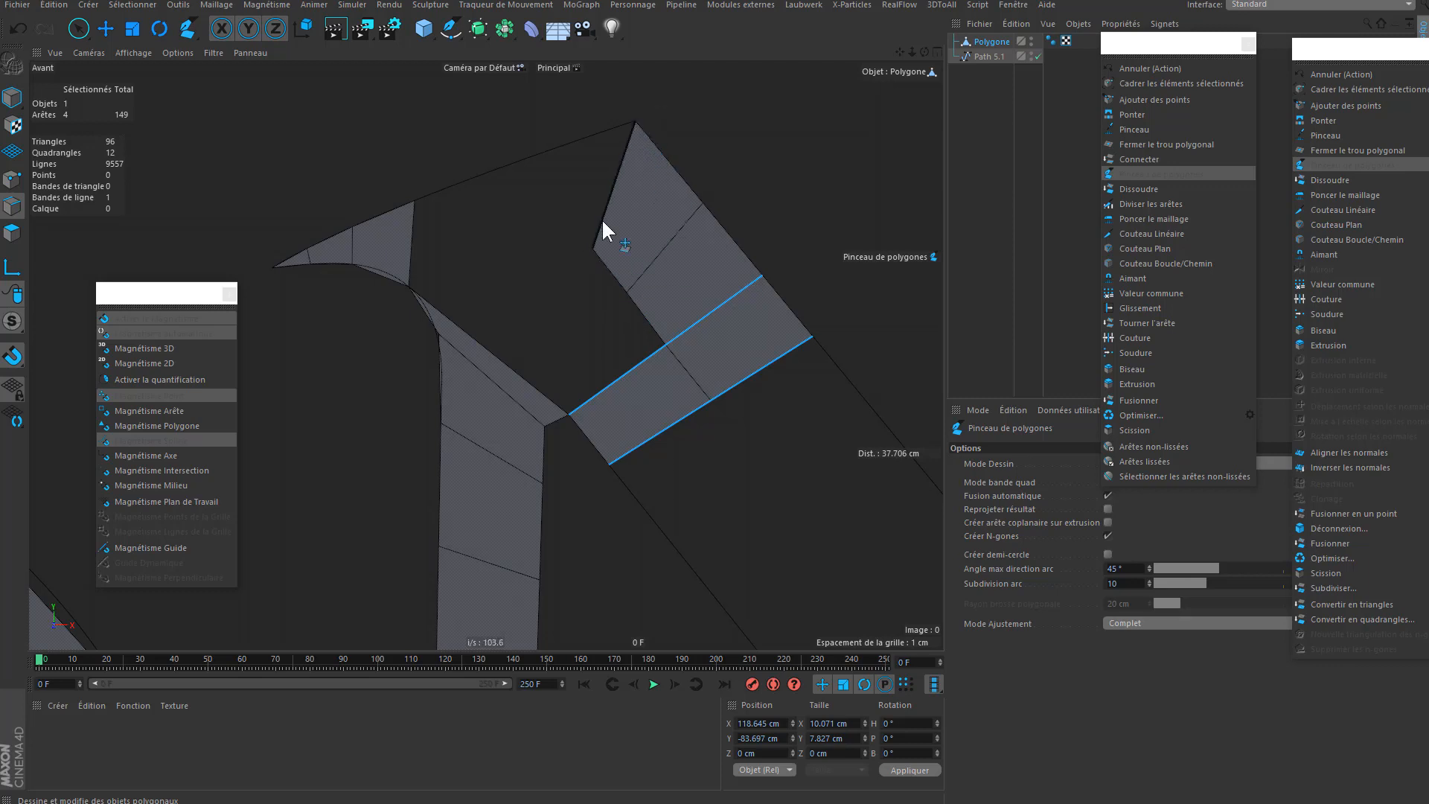
left_click(593, 248)
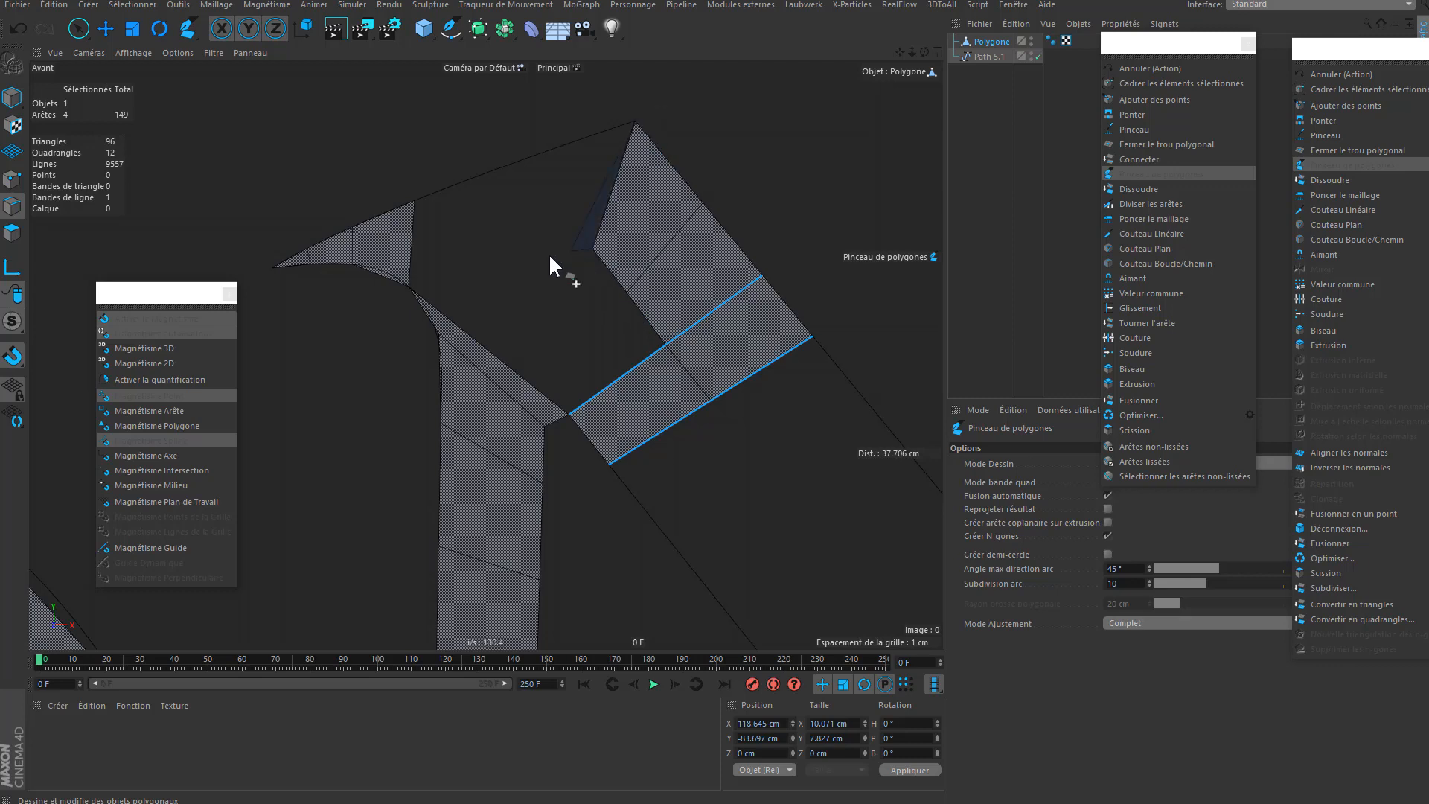
left_click(509, 246)
left_click(519, 160)
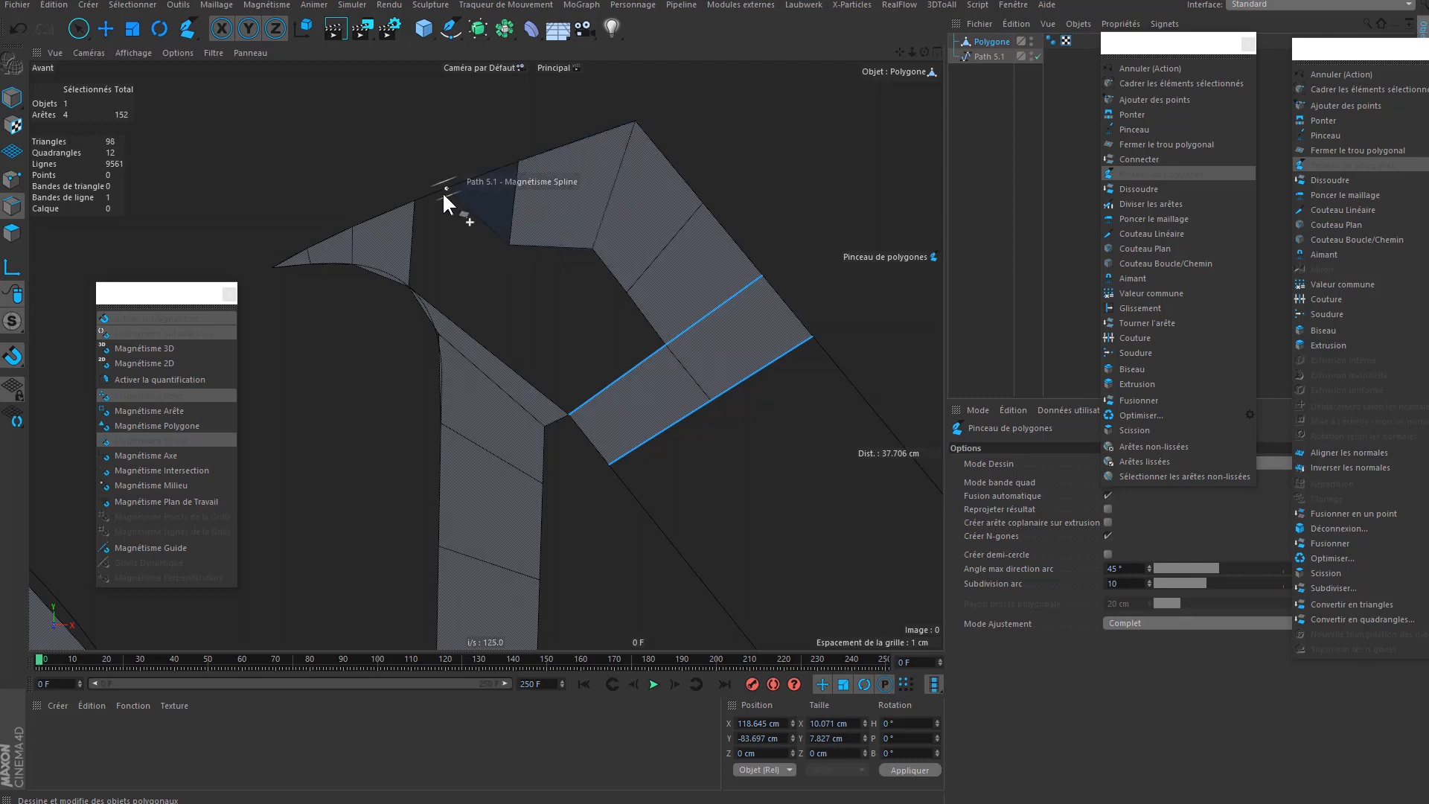
left_click(422, 247)
- Select the serif's three cross edges and divide them at 50% with subdivision 1 to add a lengthwise row
middle_click_drag(351, 240, 470, 248, "alt")
scroll(525, 249, "up", 7)
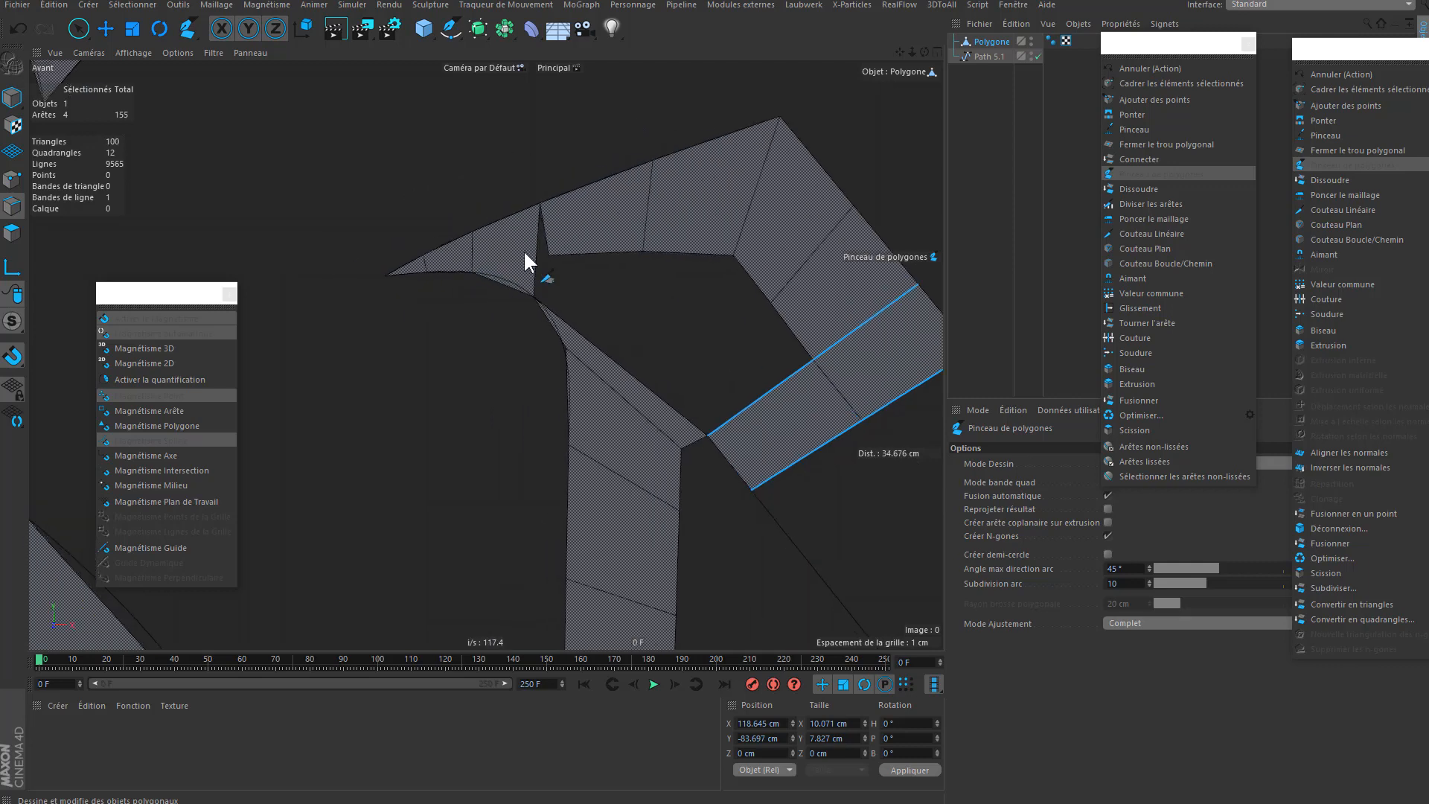
key("space")
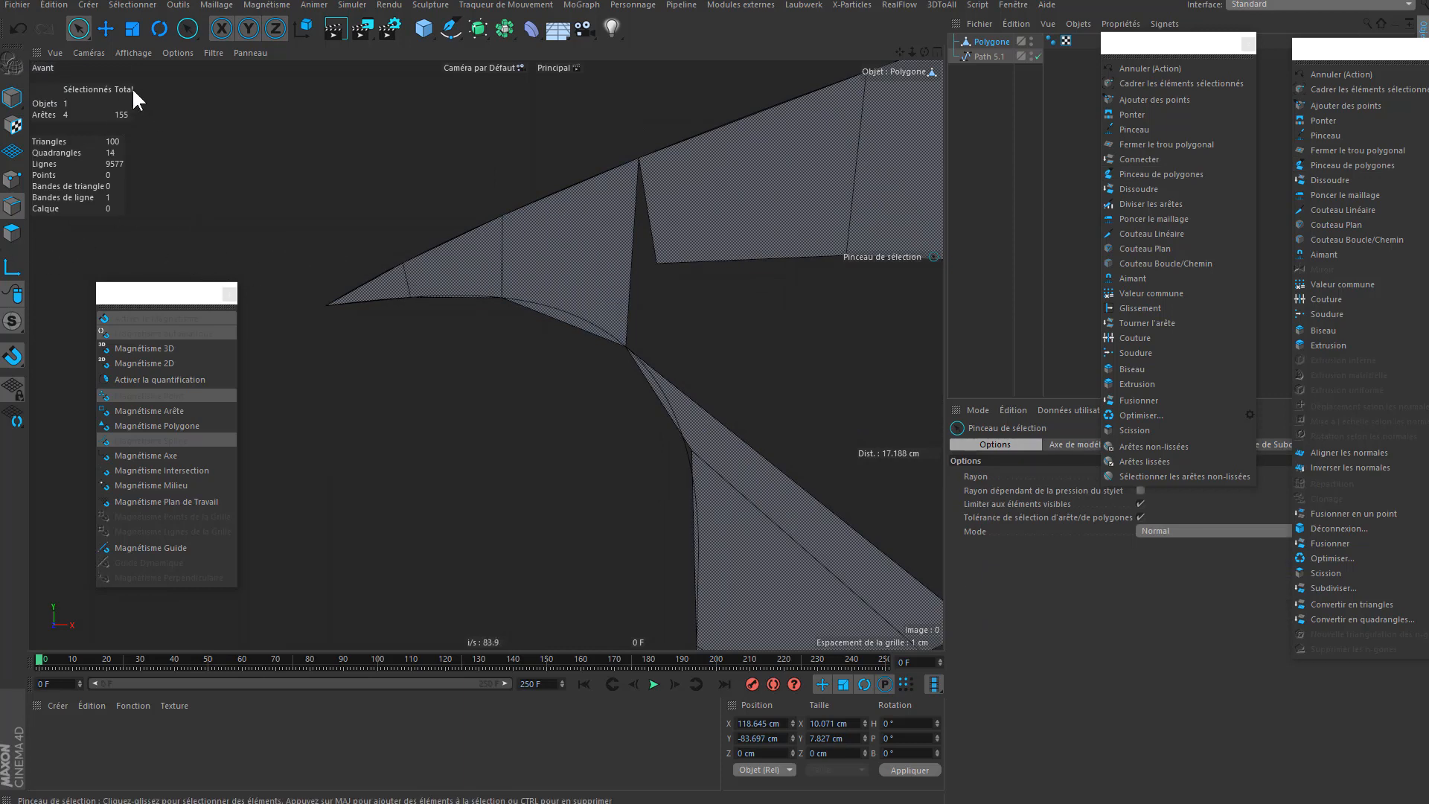
key("space")
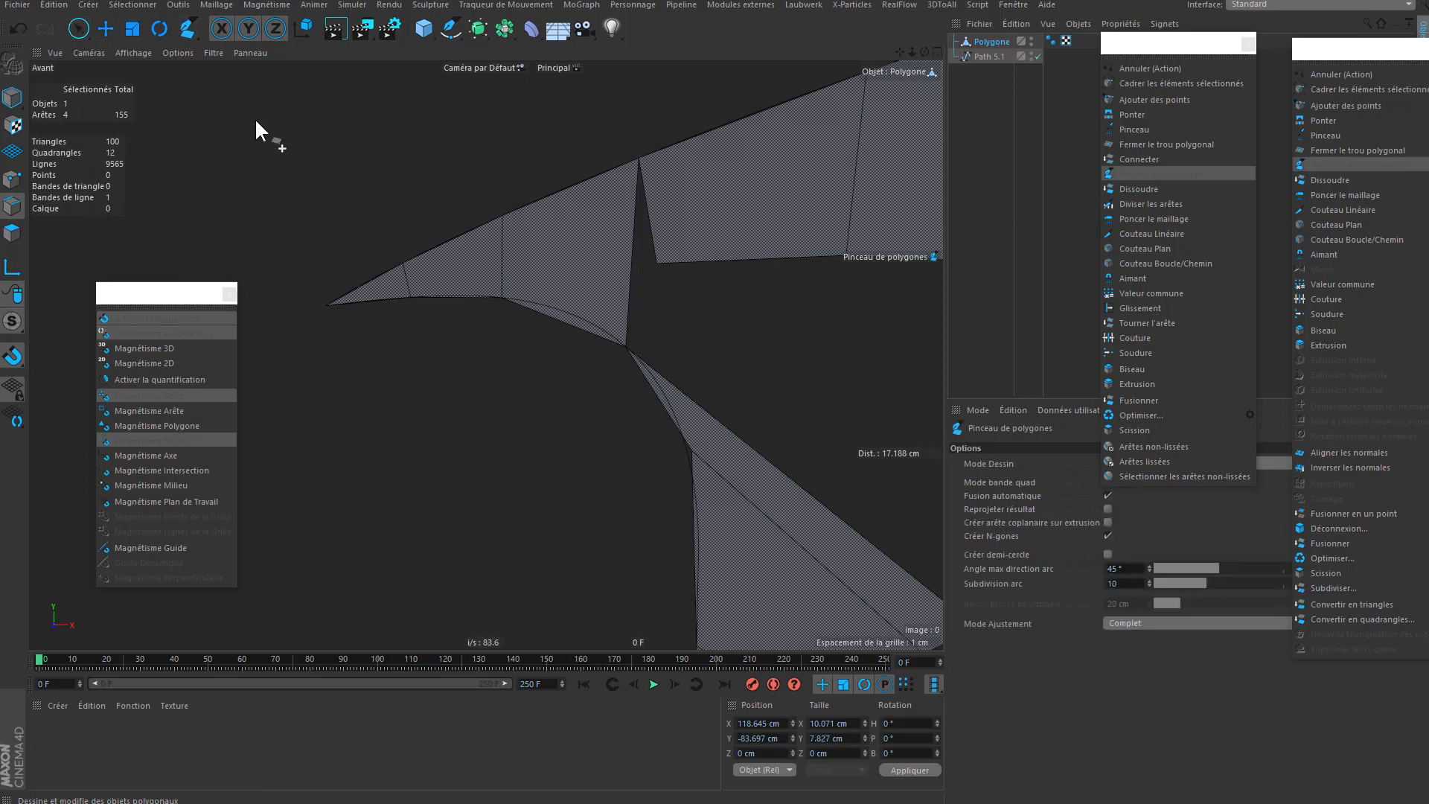
left_click(78, 30)
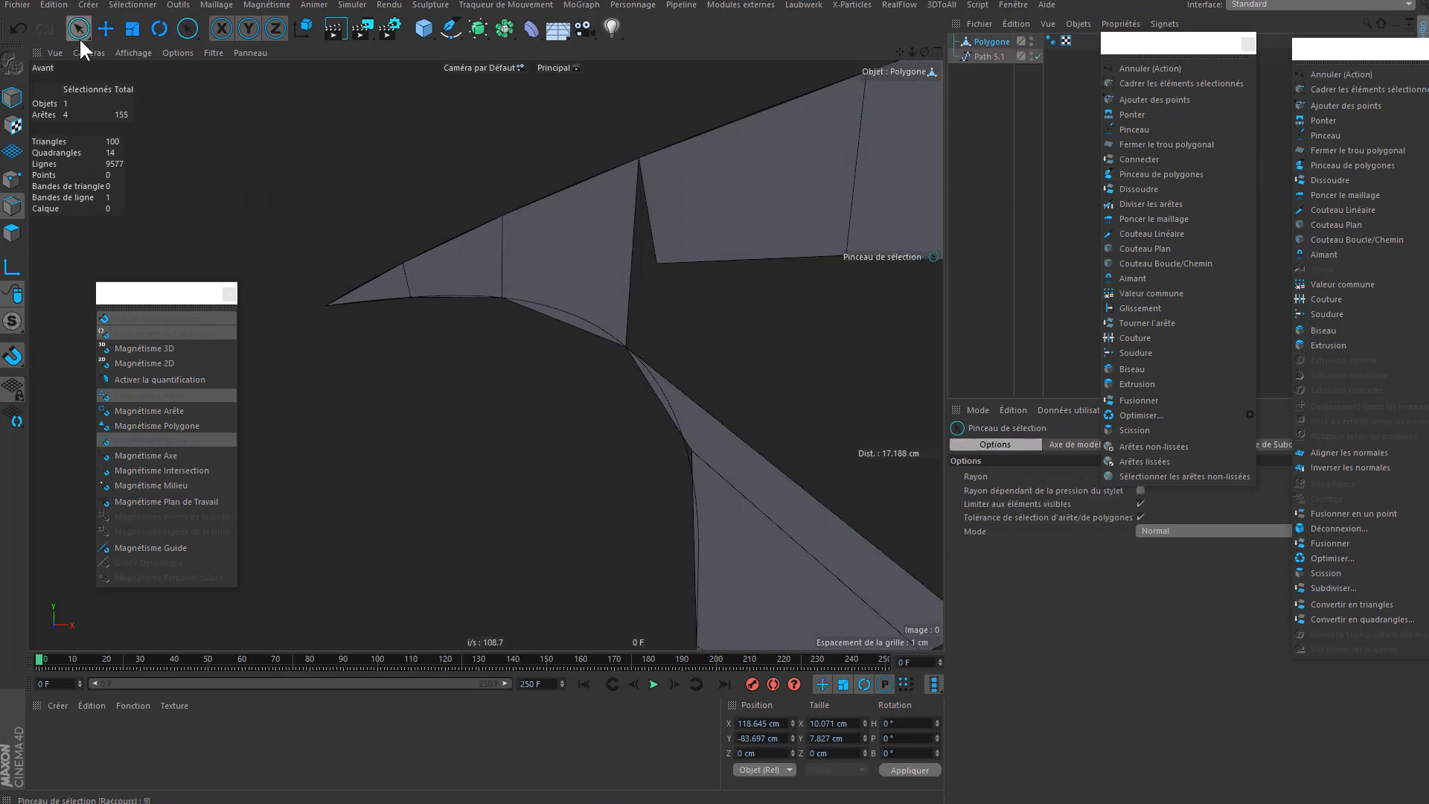
left_click_drag(463, 262, 637, 275, "shift")
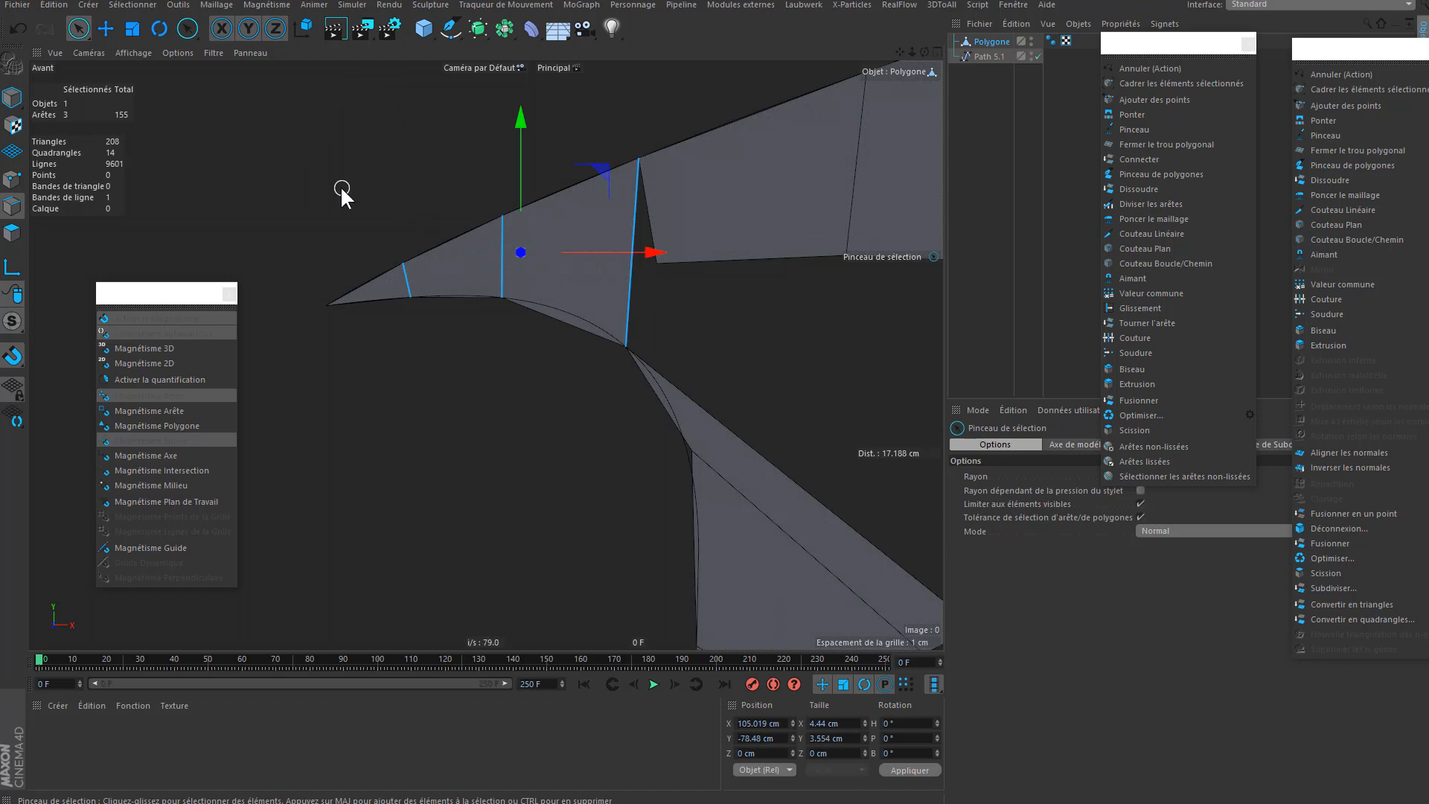
left_click(1129, 204)
left_click(767, 323)
left_click_drag(767, 324, 745, 324)
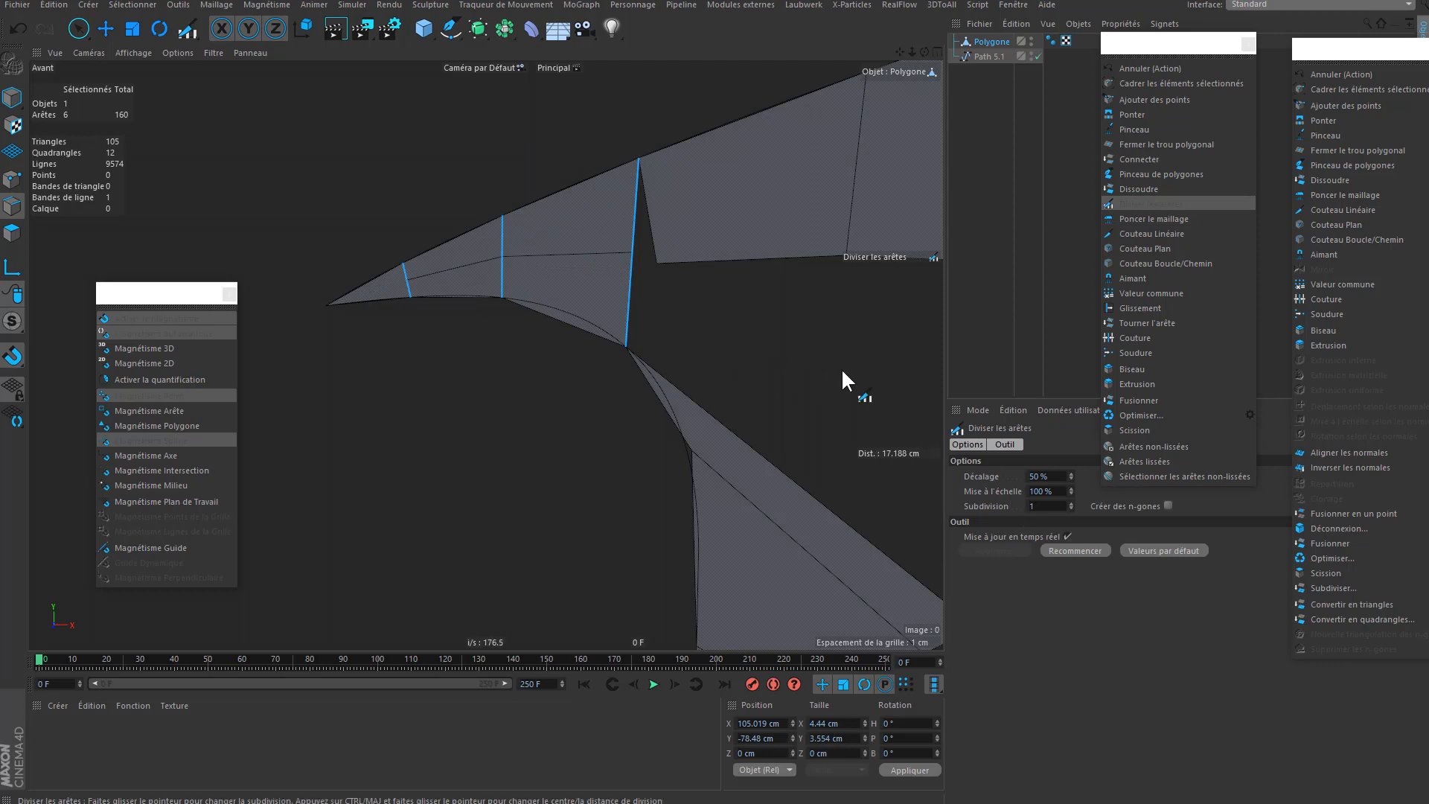
middle_click_drag(791, 352, 744, 362, "alt")
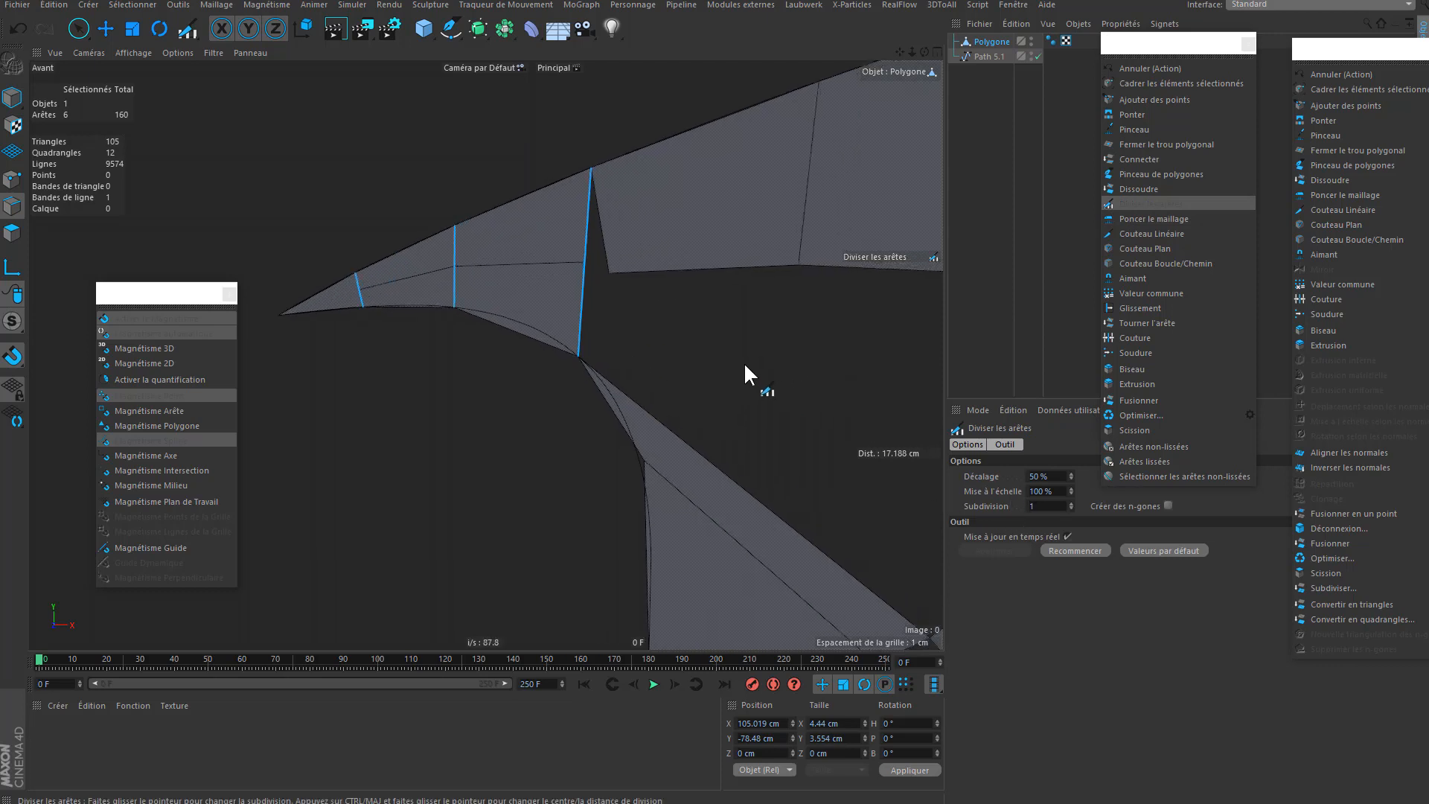
- Weld the top strip's loose corner point to the midpoint of the serif's inner edge and shift the merged point slightly inward
left_click(1139, 171)
left_click_drag(605, 270, 585, 263)
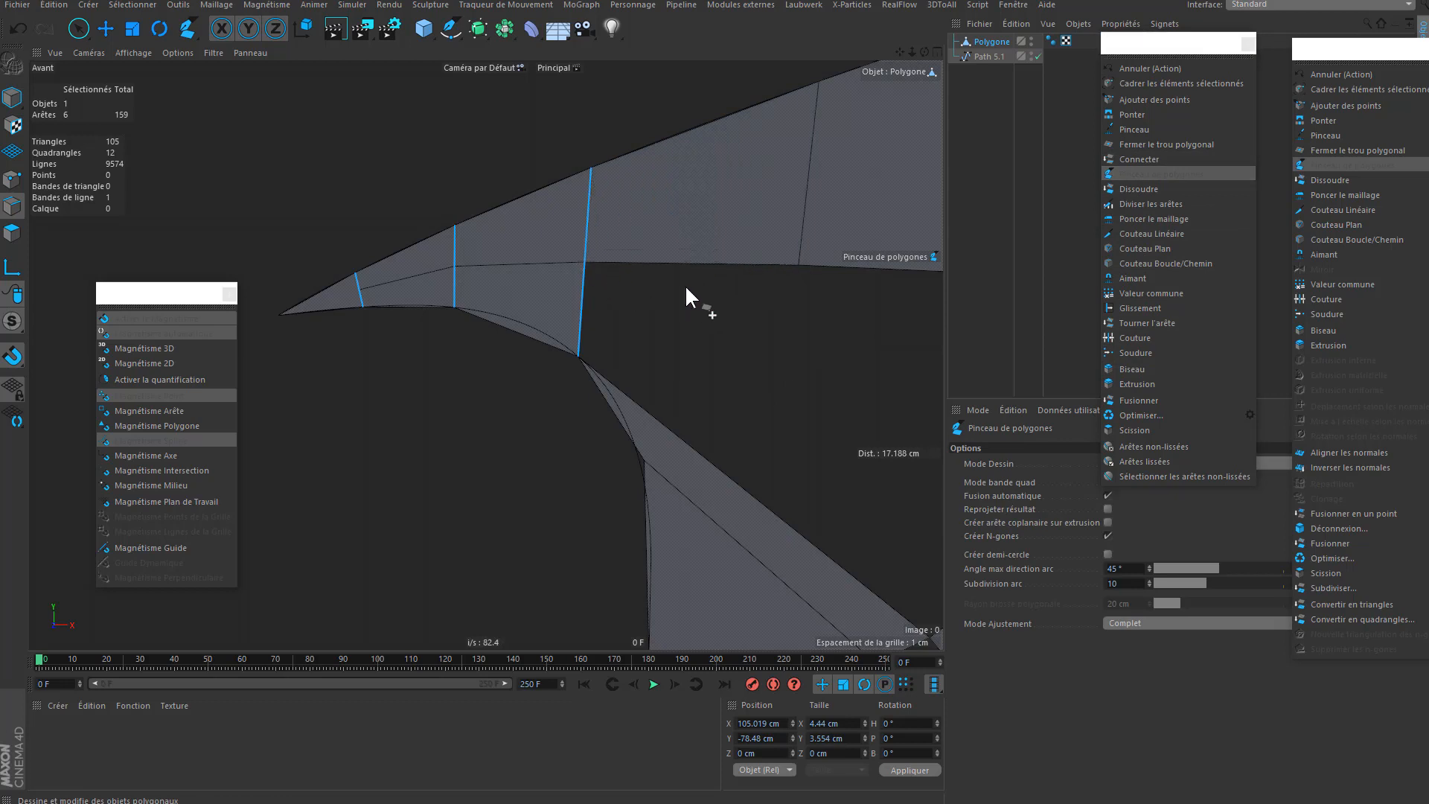
scroll(685, 286, "down", 8)
middle_click_drag(670, 287, 603, 263, "alt")
scroll(603, 262, "up", 4)
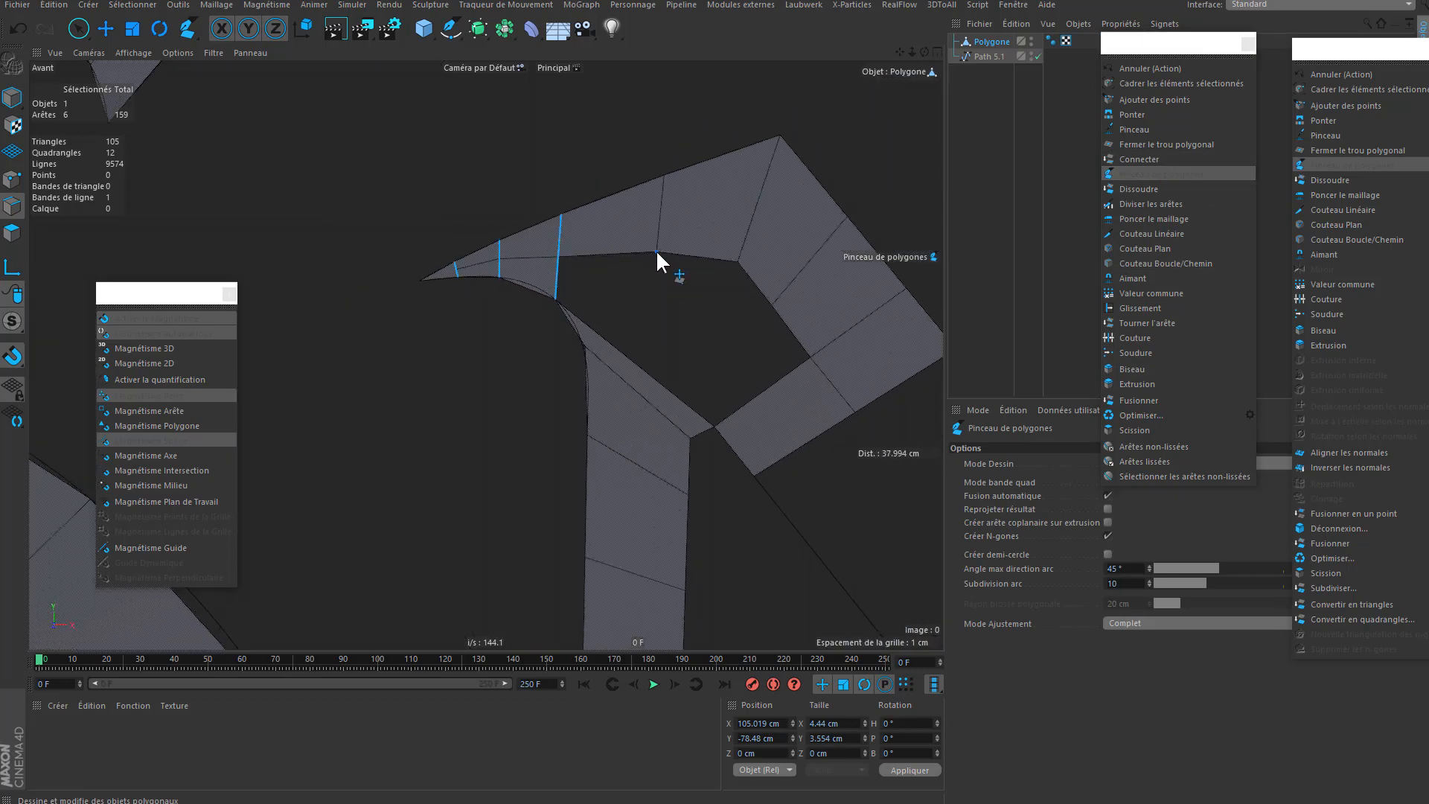
scroll(559, 260, "up", 5)
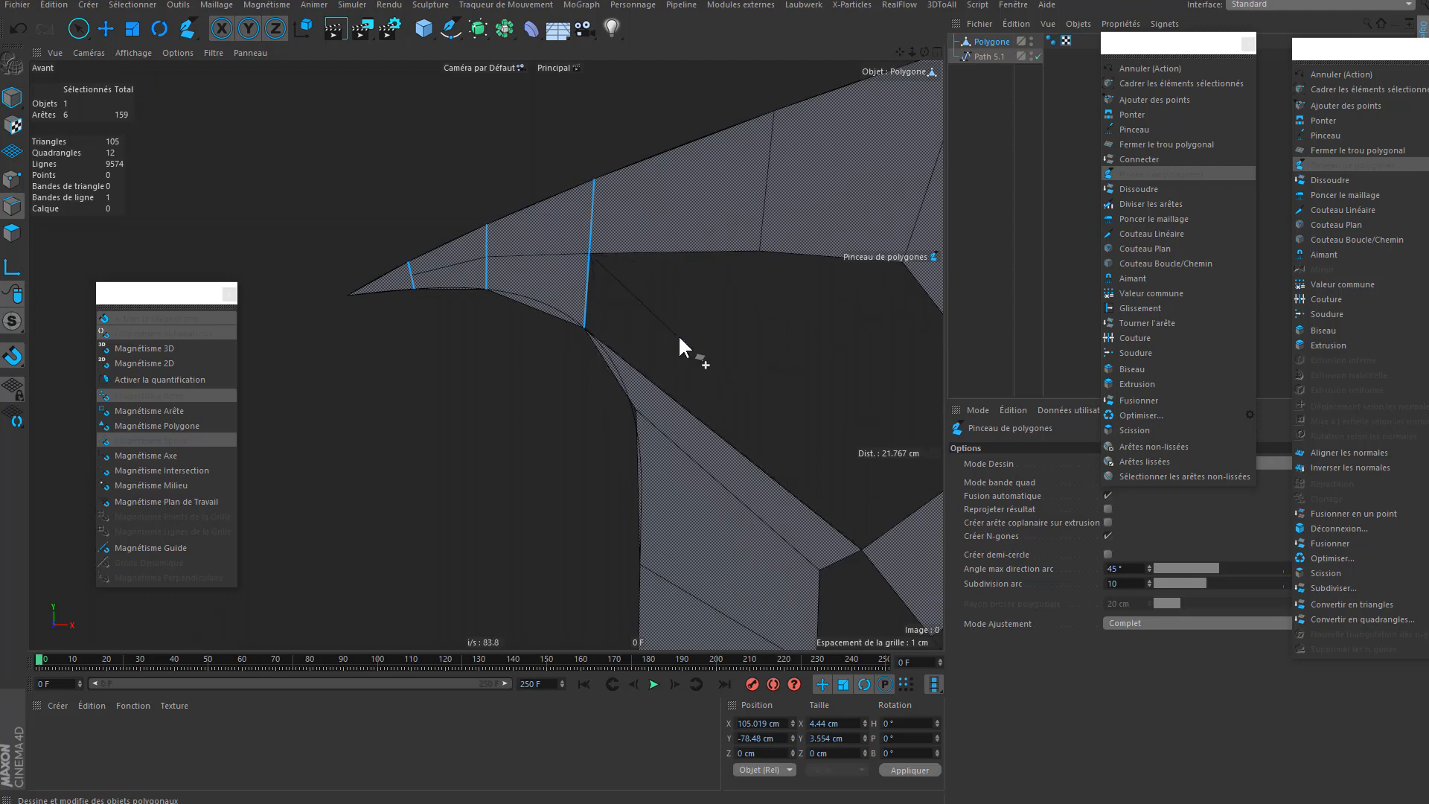
middle_click_drag(561, 280, 538, 323, "alt")
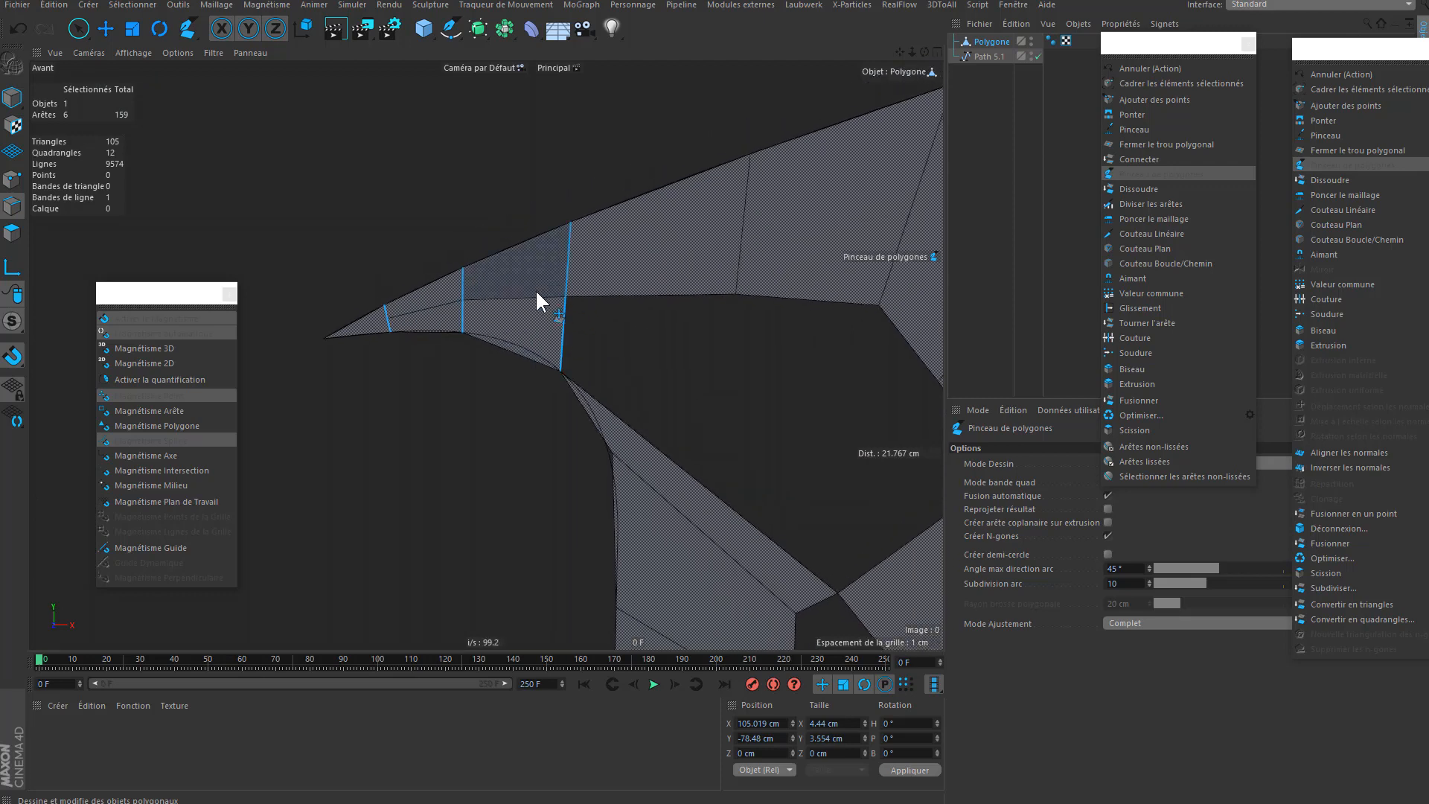
left_click_drag(565, 297, 580, 292)
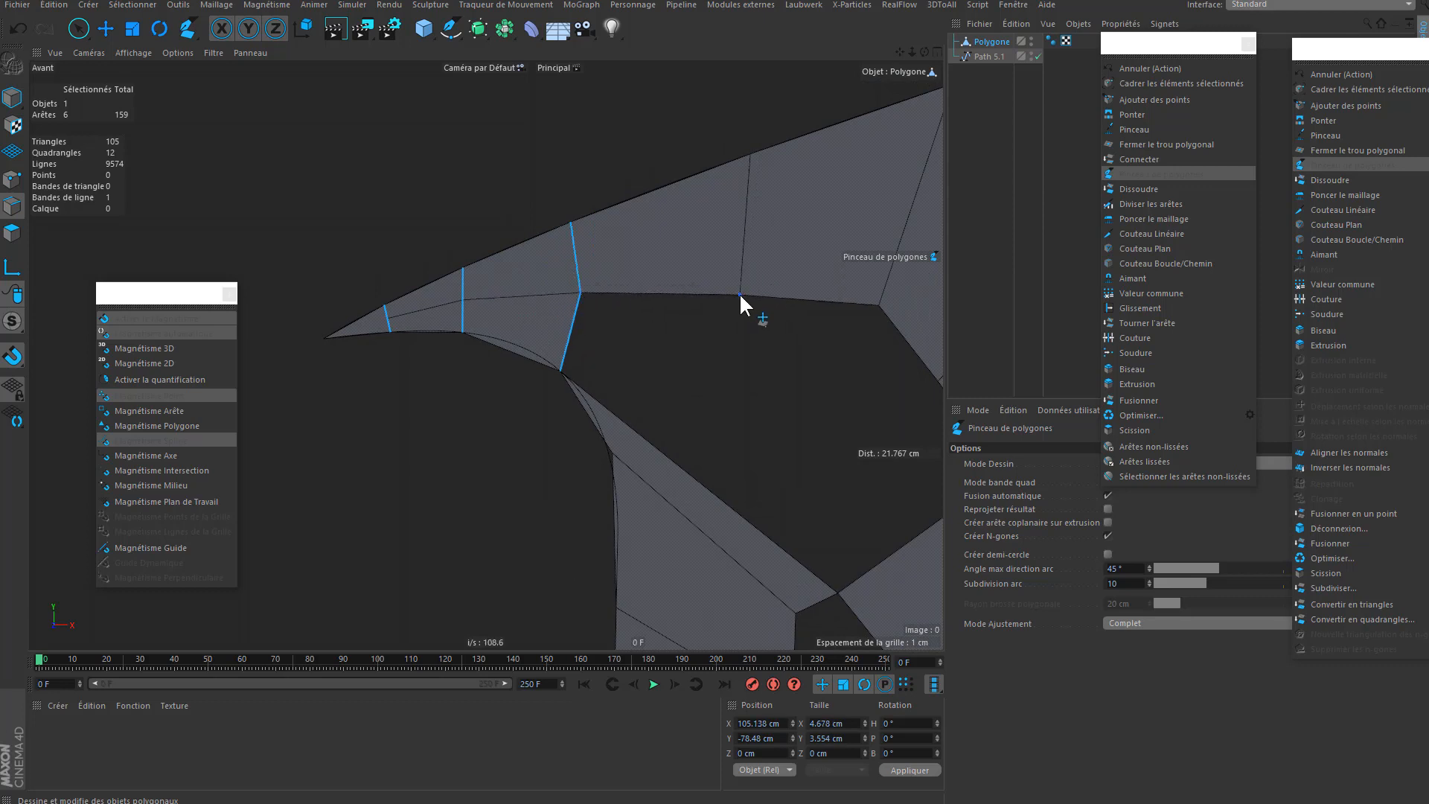
- Select the two long edges of the narrow slanted quad above the M's left stem and divide them with subdivision 1
scroll(715, 316, "down", 3)
key("space")
left_click_drag(684, 364, 663, 385)
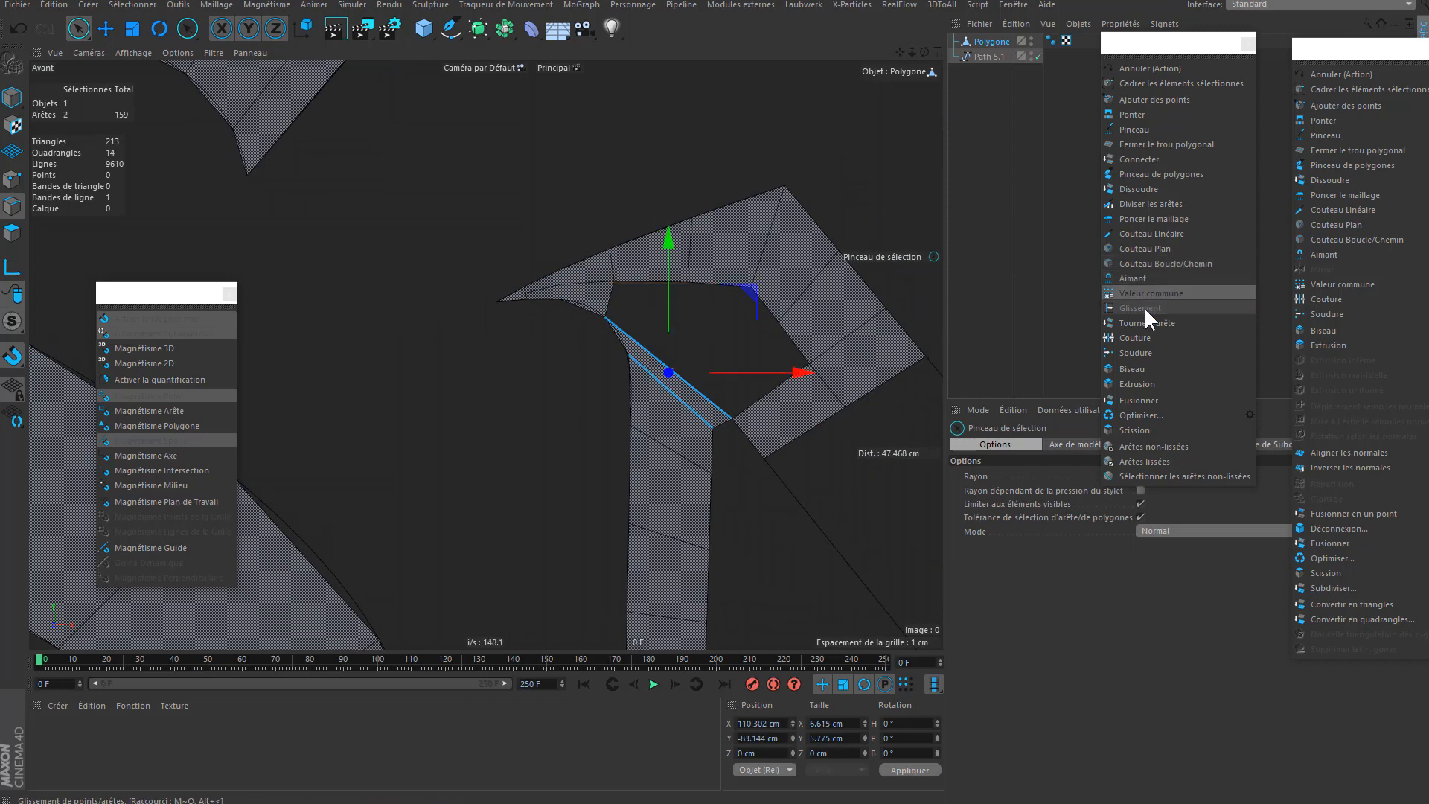
left_click(1141, 203)
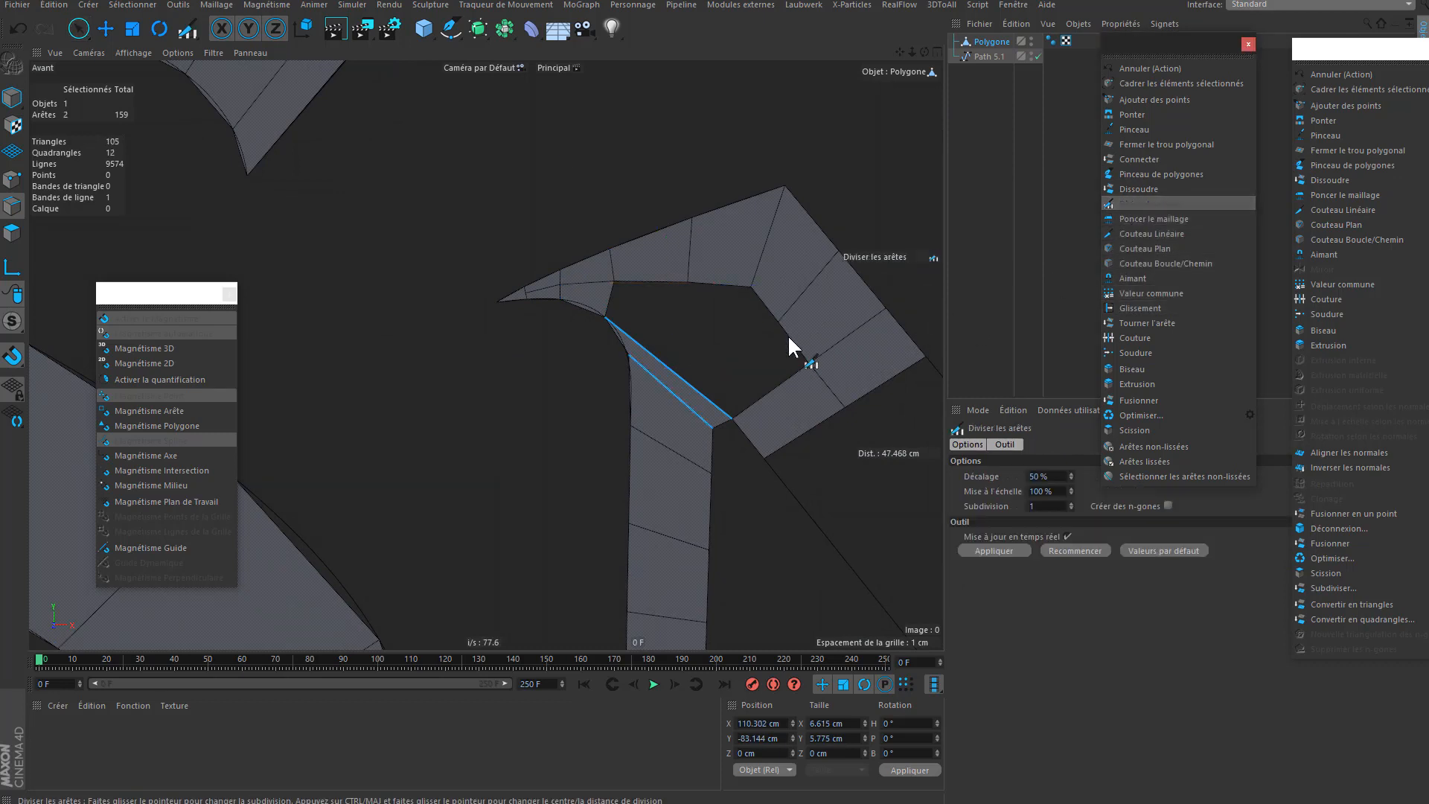
scroll(802, 311, "up", 2)
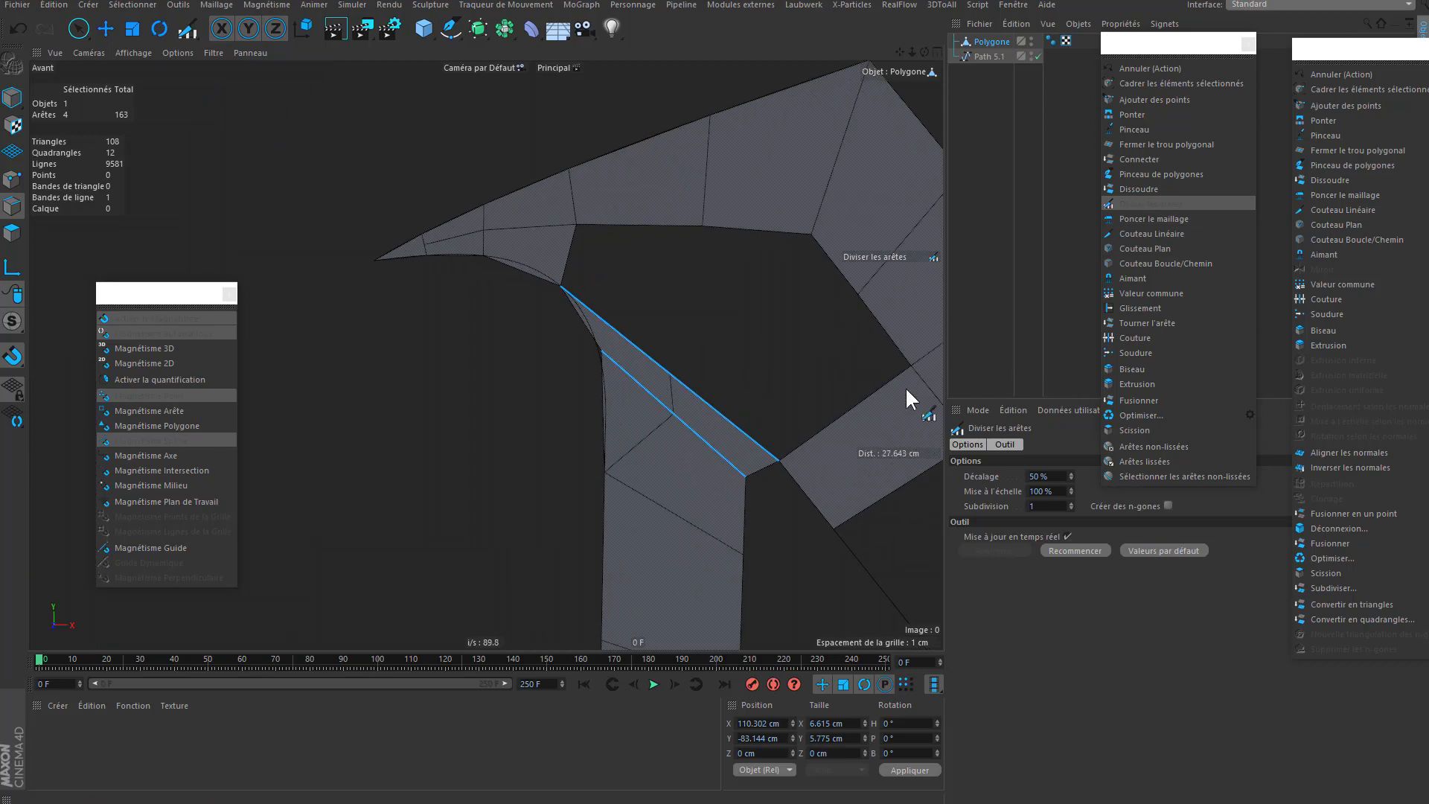
scroll(717, 420, "up", 1)
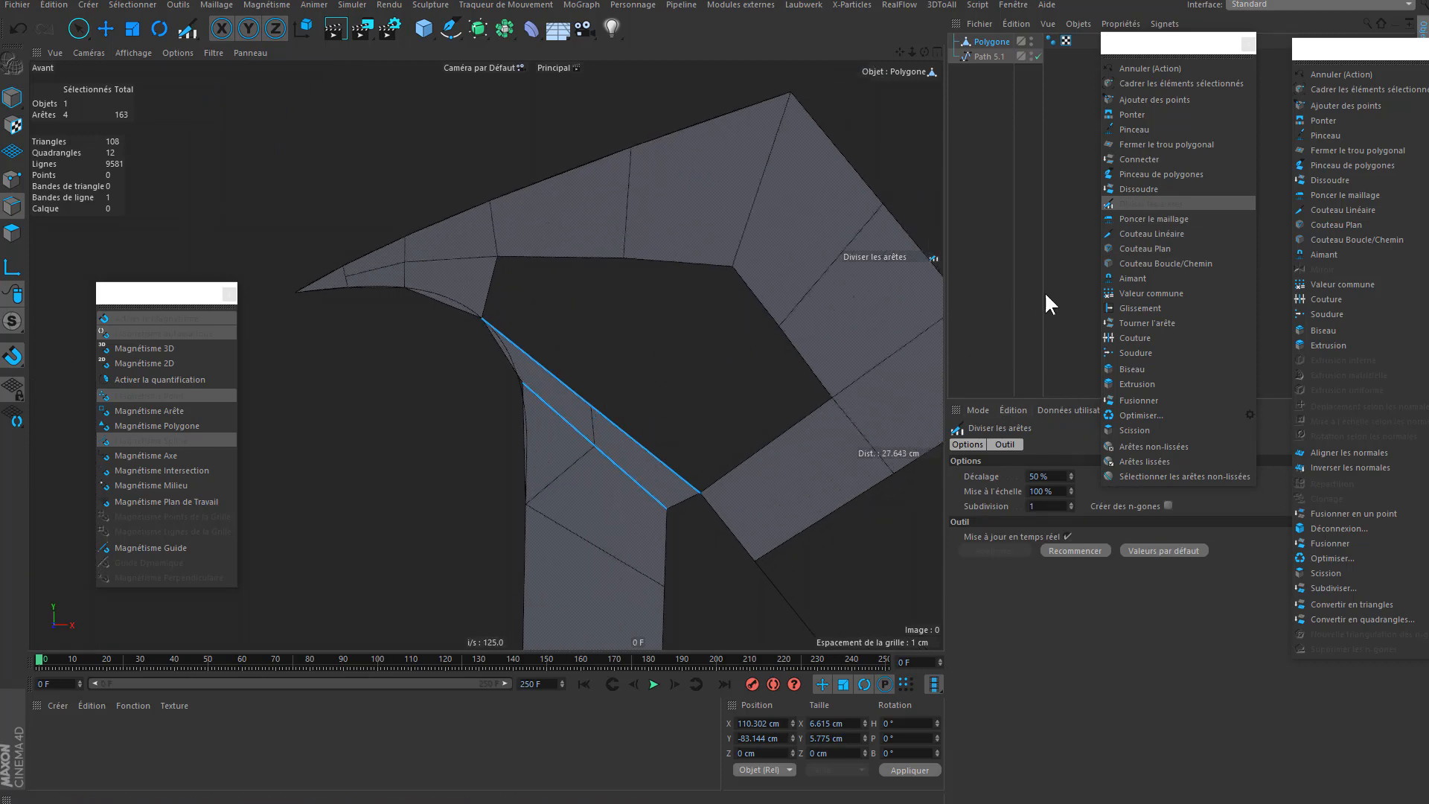
- Try to bridge the top strip's inner edge beside the serif to the upper half of the narrow slanted quad
left_click(1136, 173)
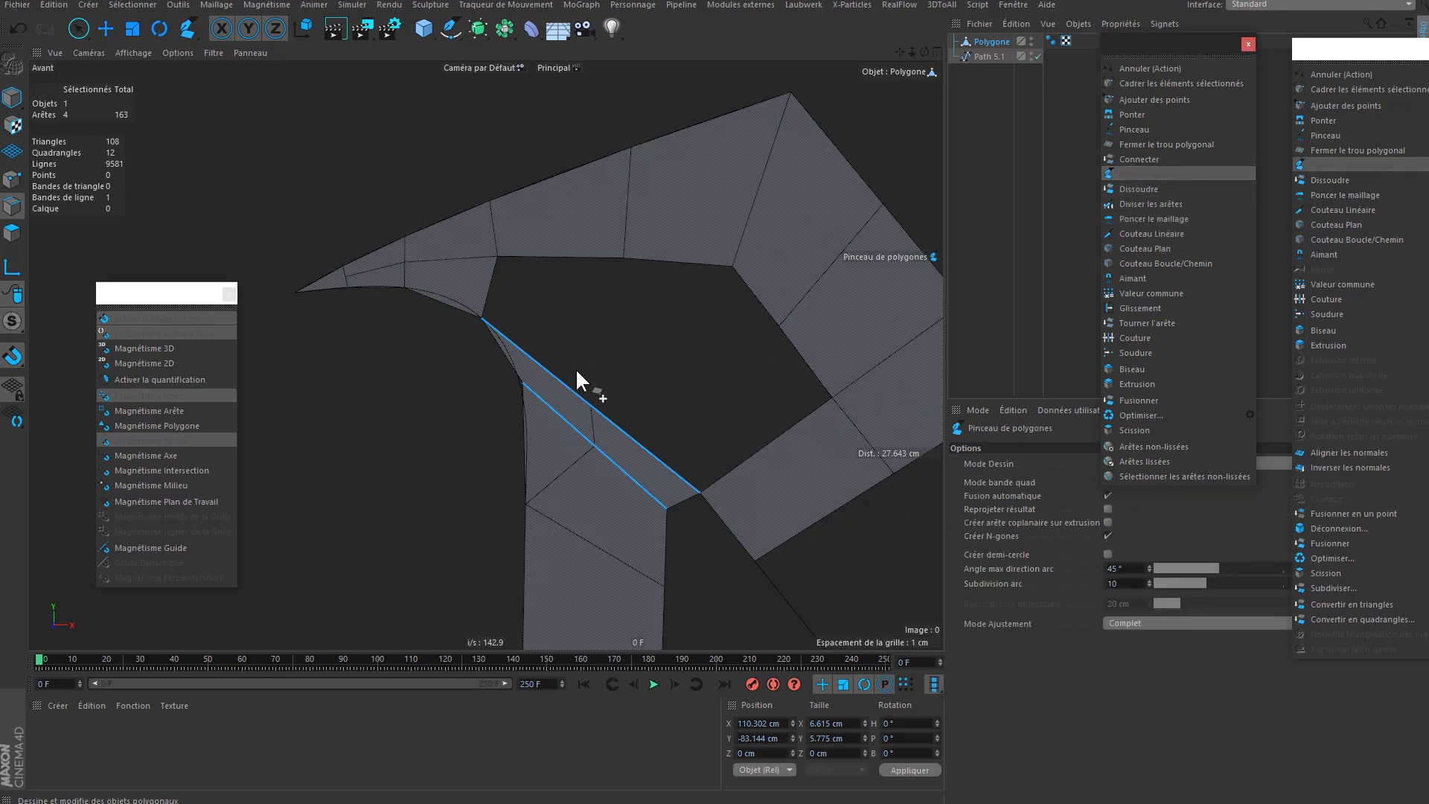
left_click_drag(546, 368, 587, 251, "ctrl")
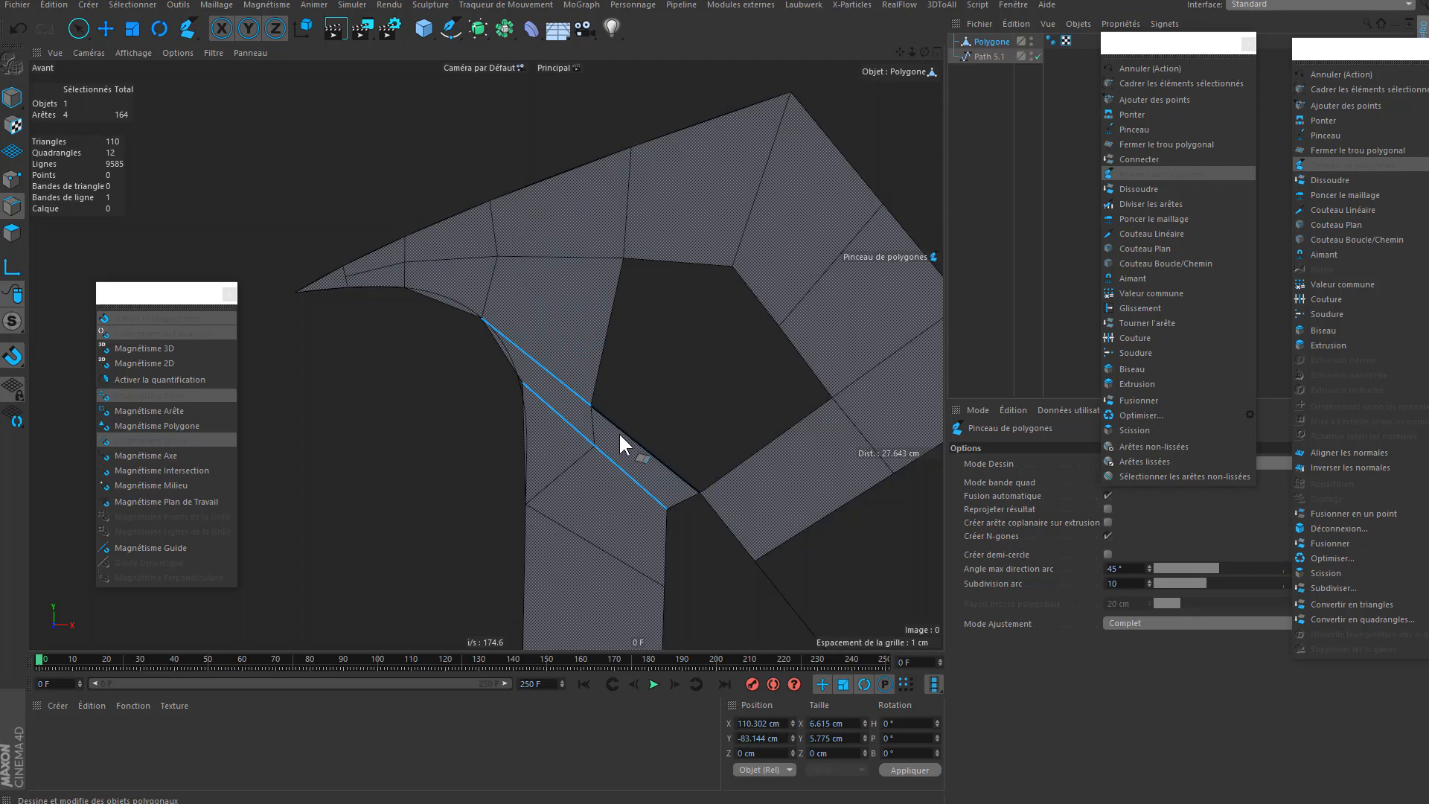
middle_click_drag(612, 440, 609, 402, "alt")
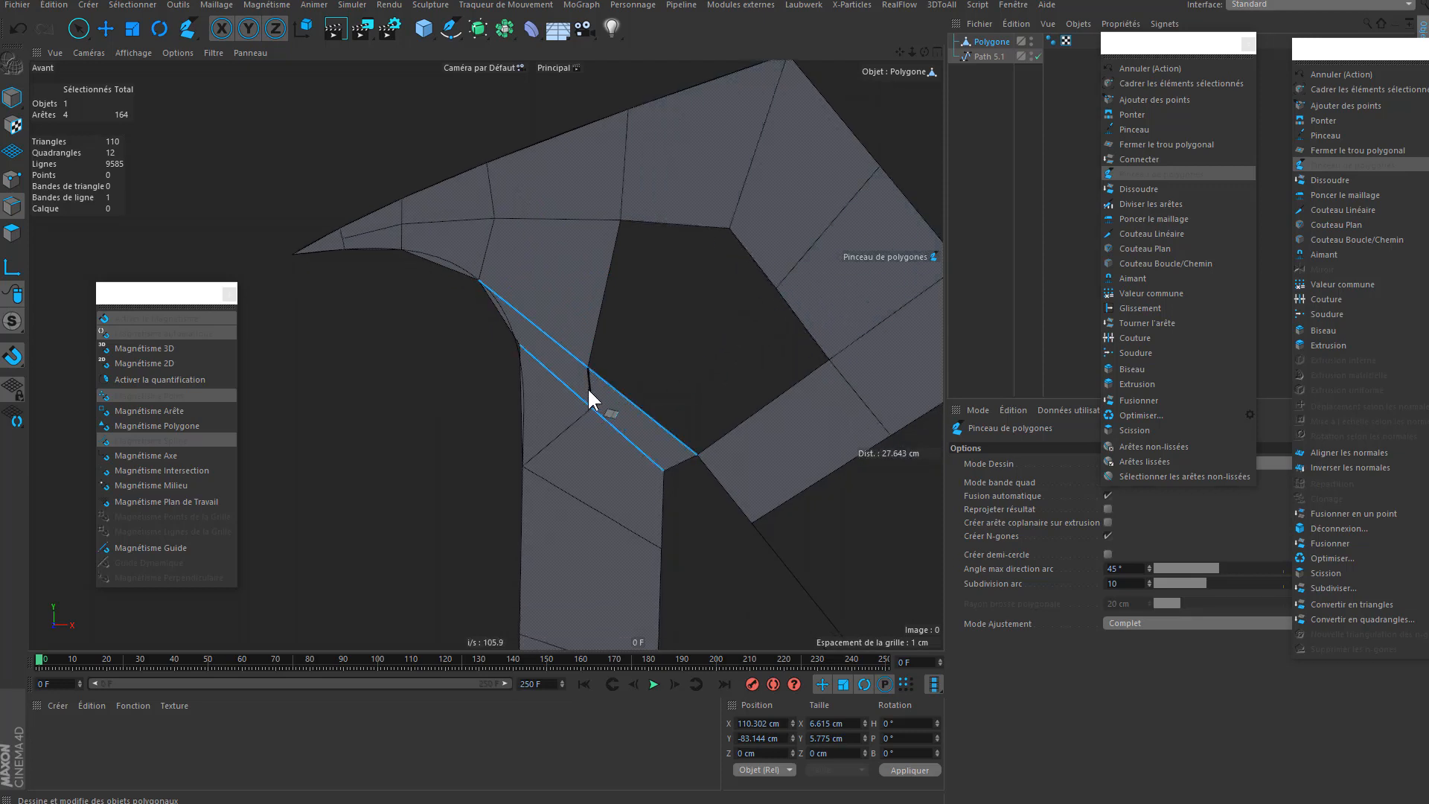
left_click(593, 324, "ctrl+shift")
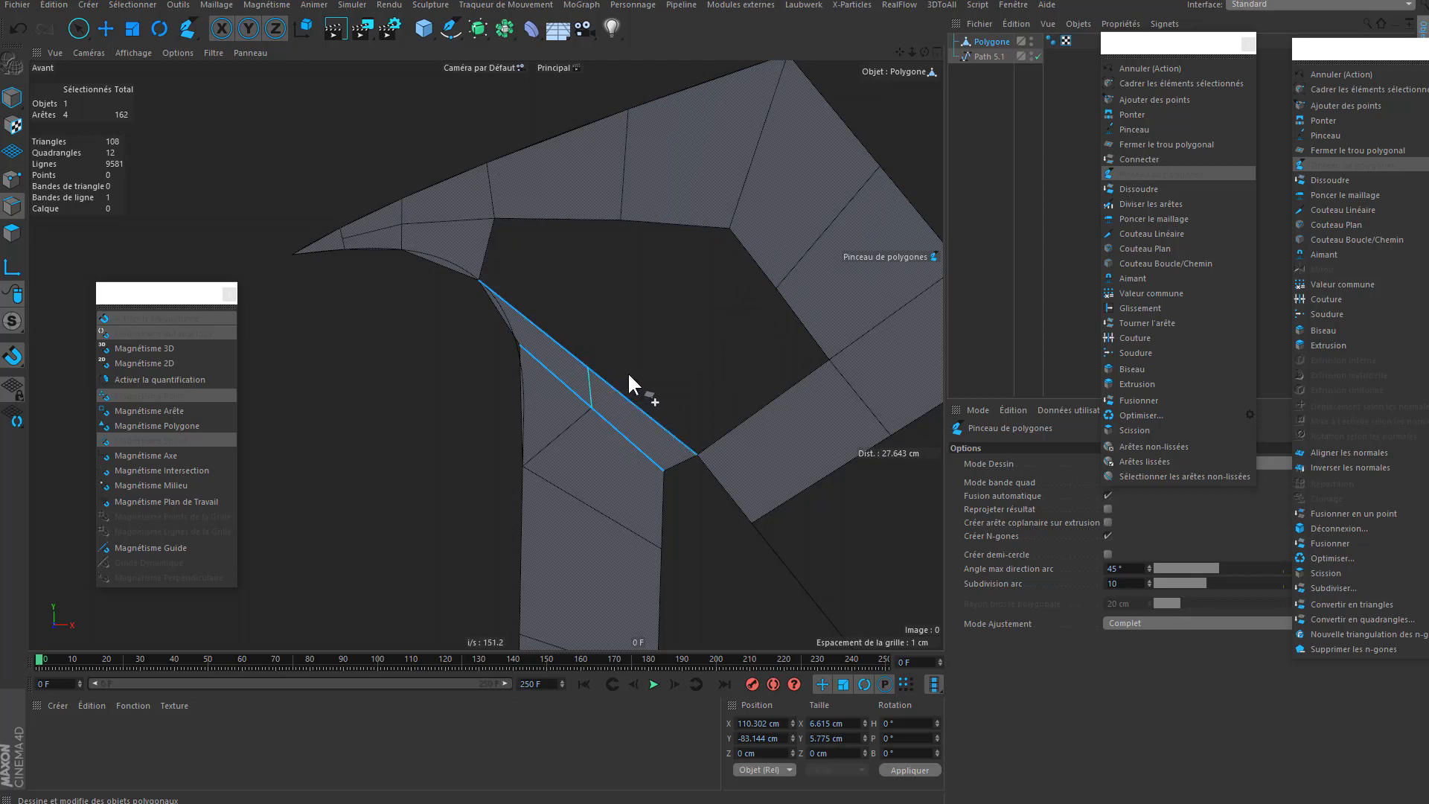
- Add an inner row of four quads in the central gap, running from the serif around to the diagonal's inner corner
left_click_drag(491, 273, 700, 295, "ctrl")
left_click_drag(673, 342, 730, 350)
left_click_drag(754, 292, 775, 404, "ctrl")
middle_click_drag(665, 359, 694, 375, "alt")
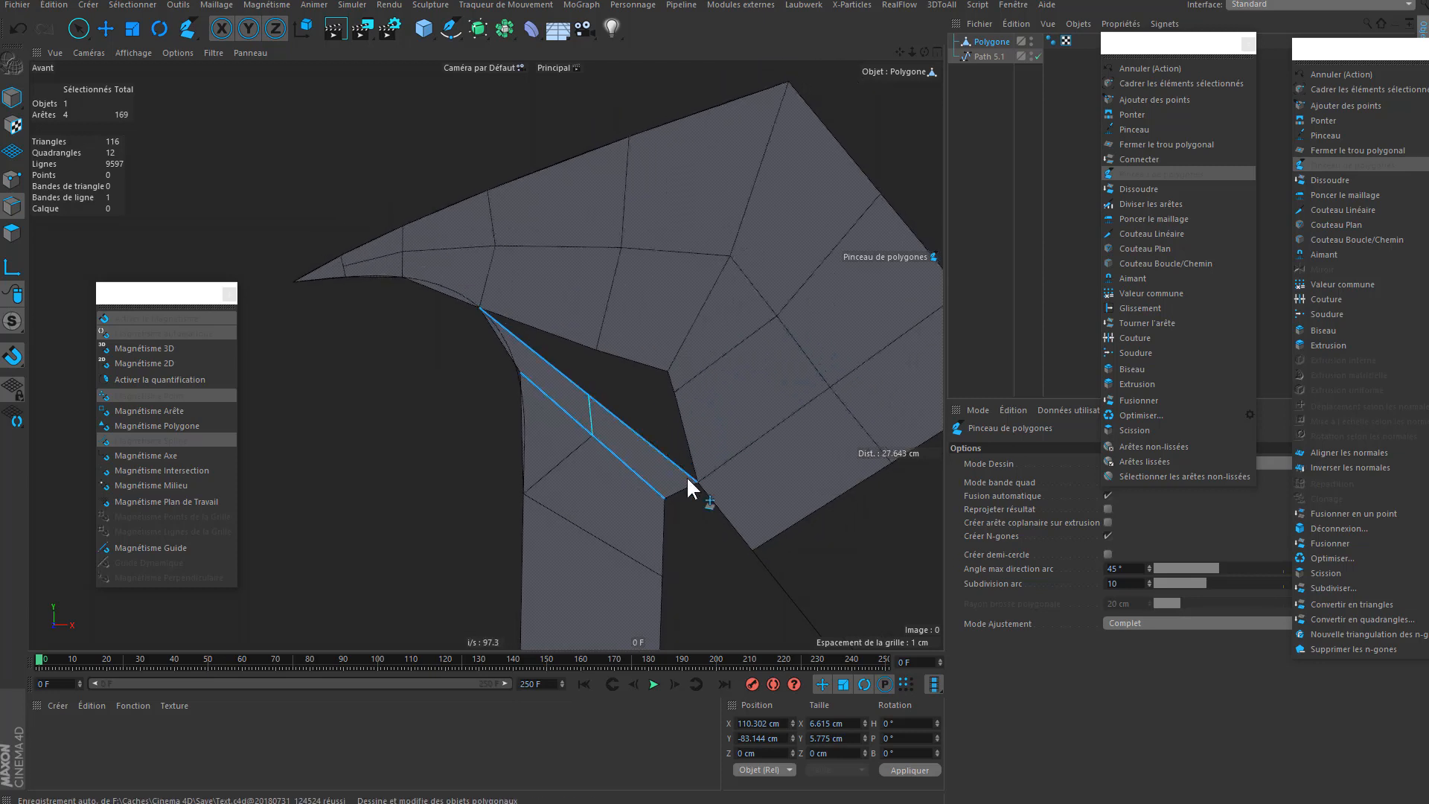
- Delete the cross edge beside the M's upper peak, across both strips, and remove its two leftover end points
right_click_drag(600, 377, 643, 383, "alt")
scroll(696, 393, "down", 3)
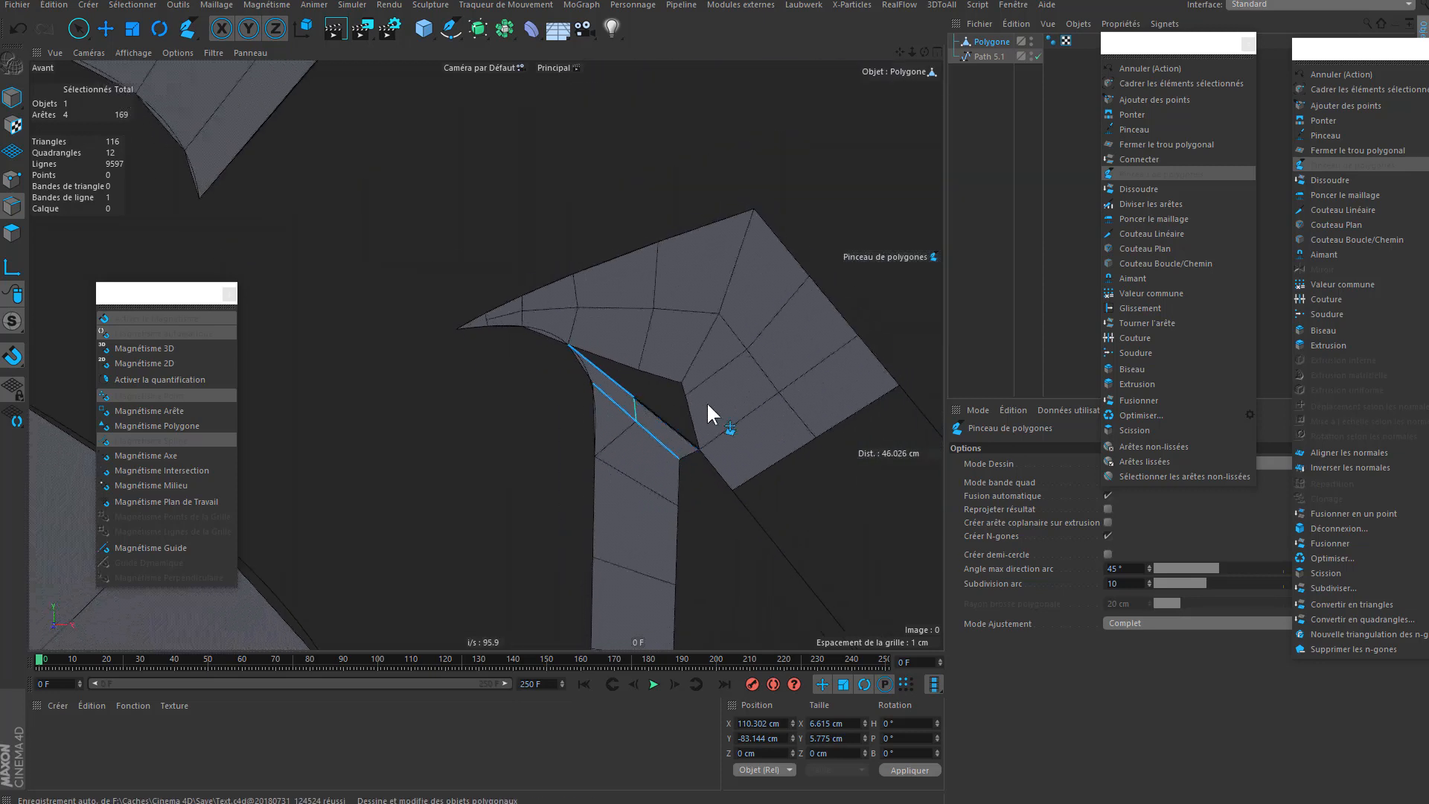
left_click(740, 308, "ctrl")
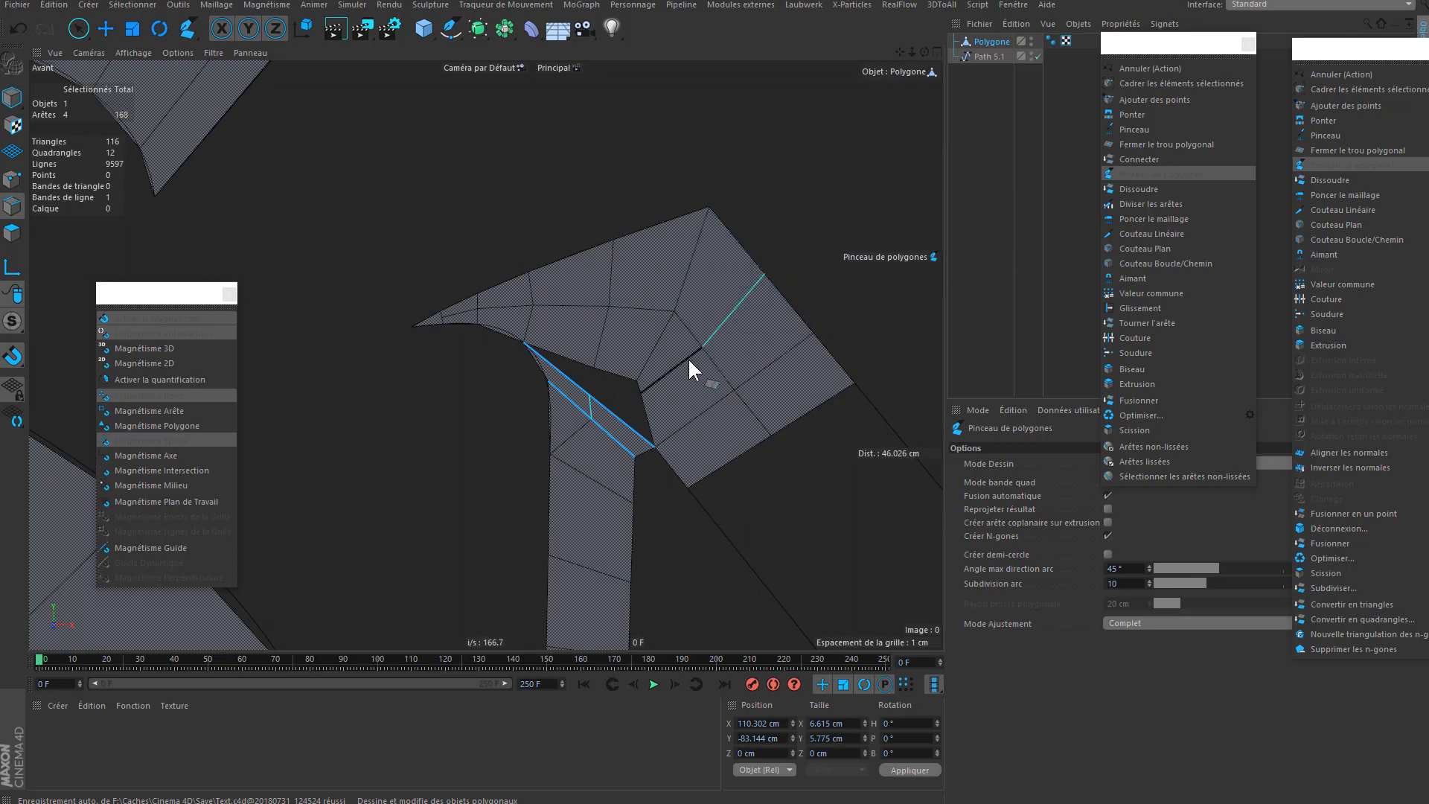
left_click(697, 353, "ctrl")
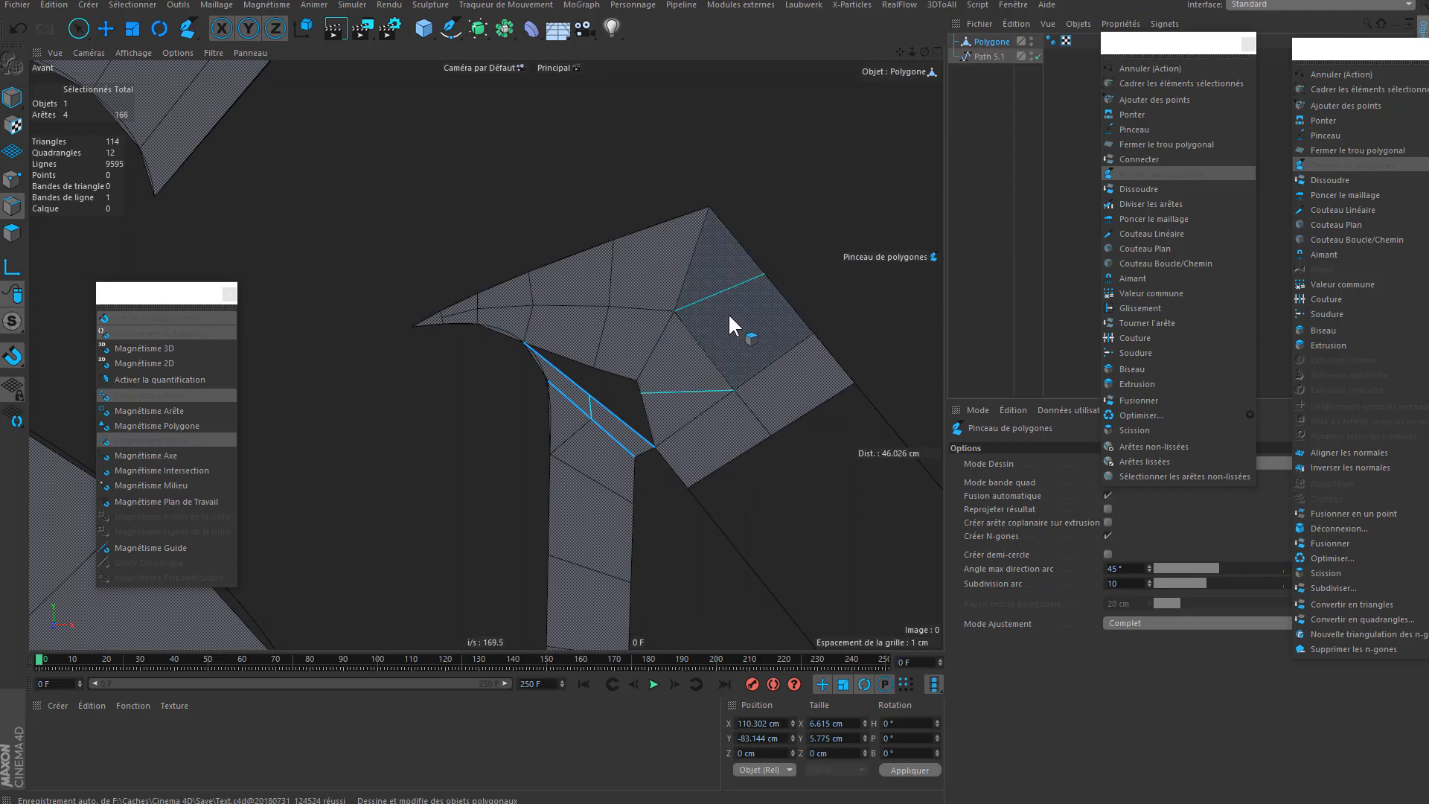
left_click(763, 273, "ctrl")
left_click(641, 392, "ctrl")
- Delete the cross edge midway between the serif and the peak, including the leftover points along it
left_click(603, 325, "ctrl")
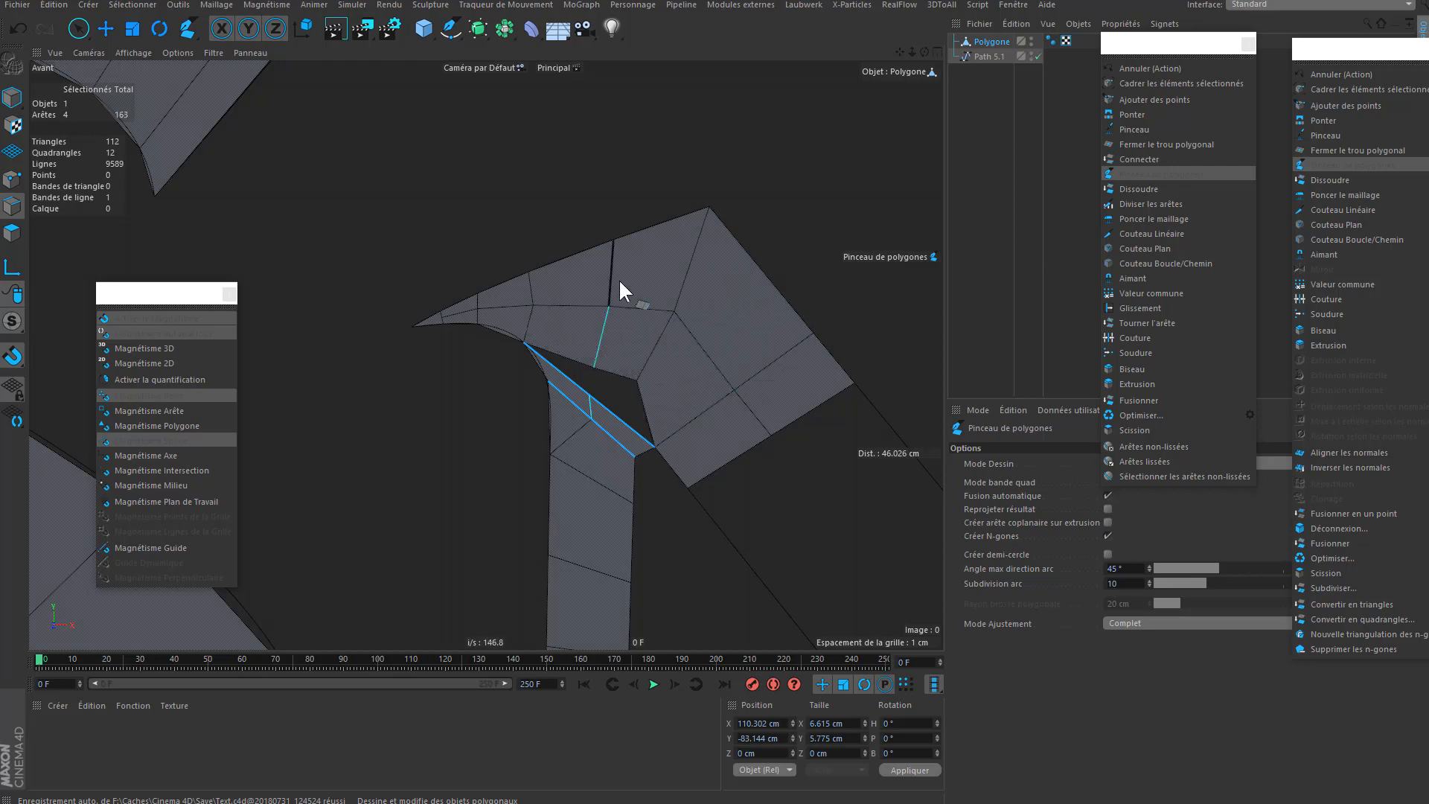
left_click(609, 307, "ctrl")
left_click(614, 242, "ctrl")
left_click(594, 365, "ctrl")
scroll(574, 450, "up", 2)
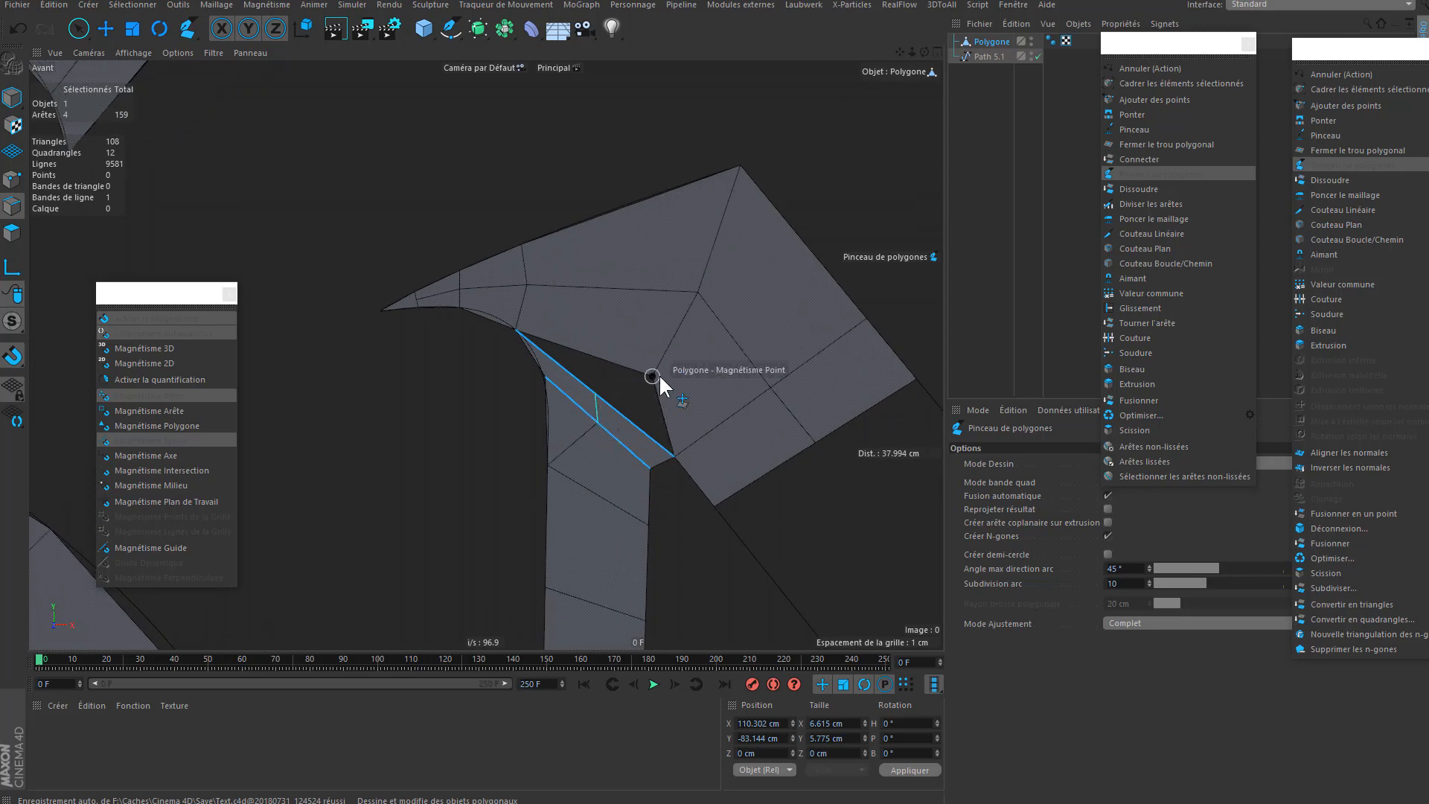
- Weld the narrow slanted quad's midpoint to the top strip's inner corner, and adjust the welded point and neighbouring interior points
left_click_drag(595, 393, 615, 372)
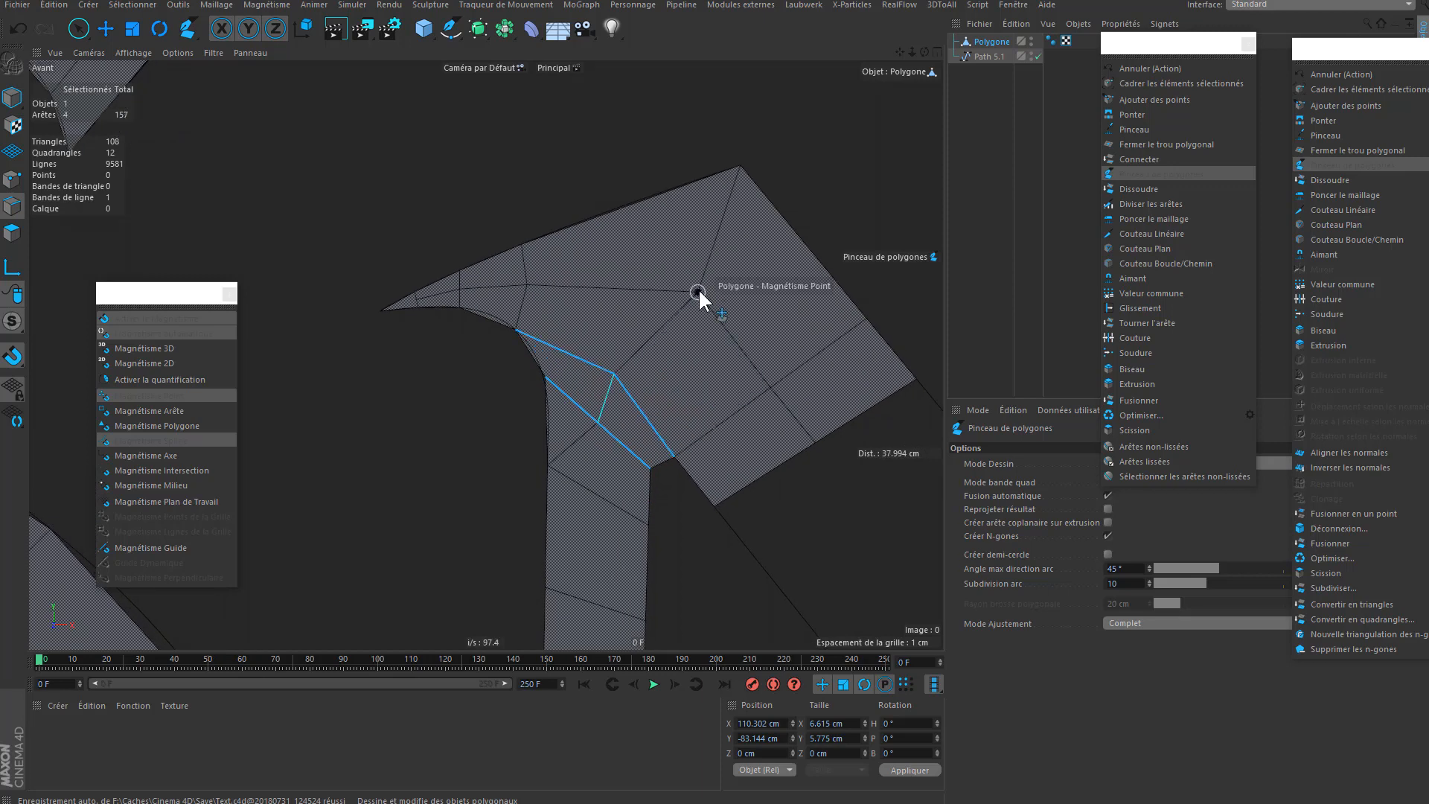
left_click_drag(695, 286, 692, 281)
left_click_drag(612, 373, 624, 378)
left_click_drag(692, 281, 683, 285)
middle_click_drag(661, 361, 718, 333, "alt")
left_click_drag(826, 359, 805, 335)
middle_click_drag(721, 348, 770, 282, "alt")
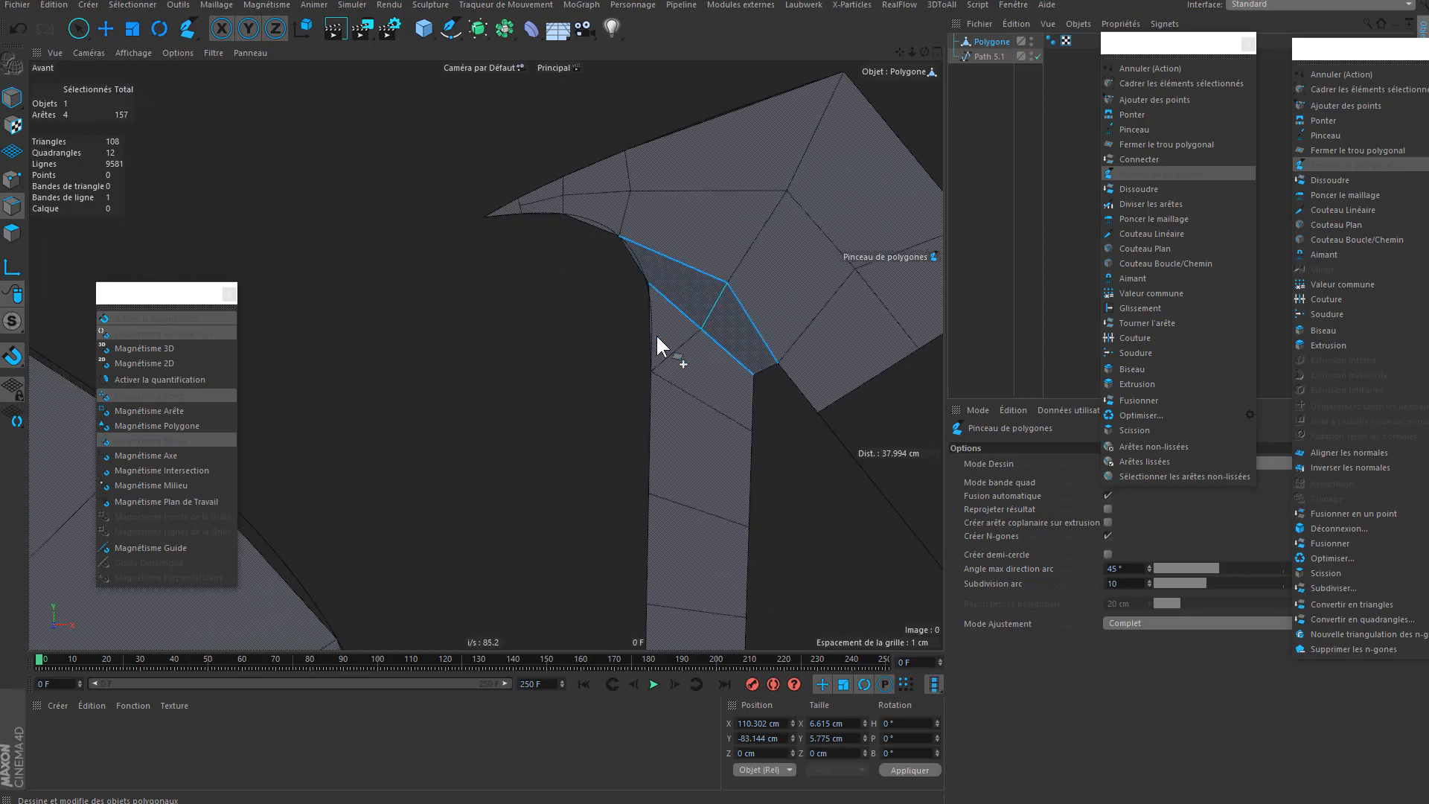
- Cut an edge from the midpoint of the slanted quad's lower edge to the stem's outer side point
right_click_drag(682, 335, 743, 277, "alt")
left_click(714, 326)
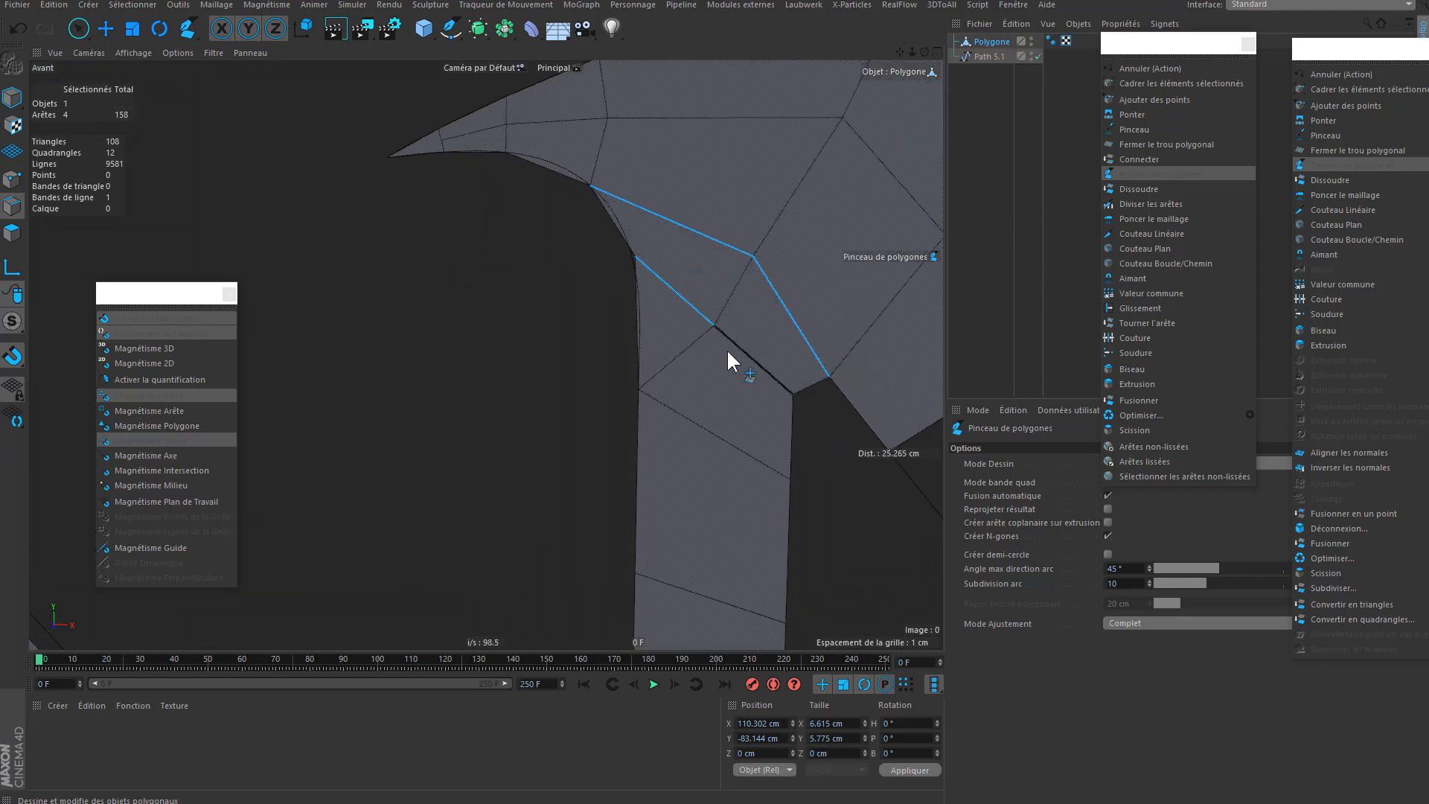
middle_click_drag(716, 321, 596, 429, "alt")
scroll(606, 363, "down", 3)
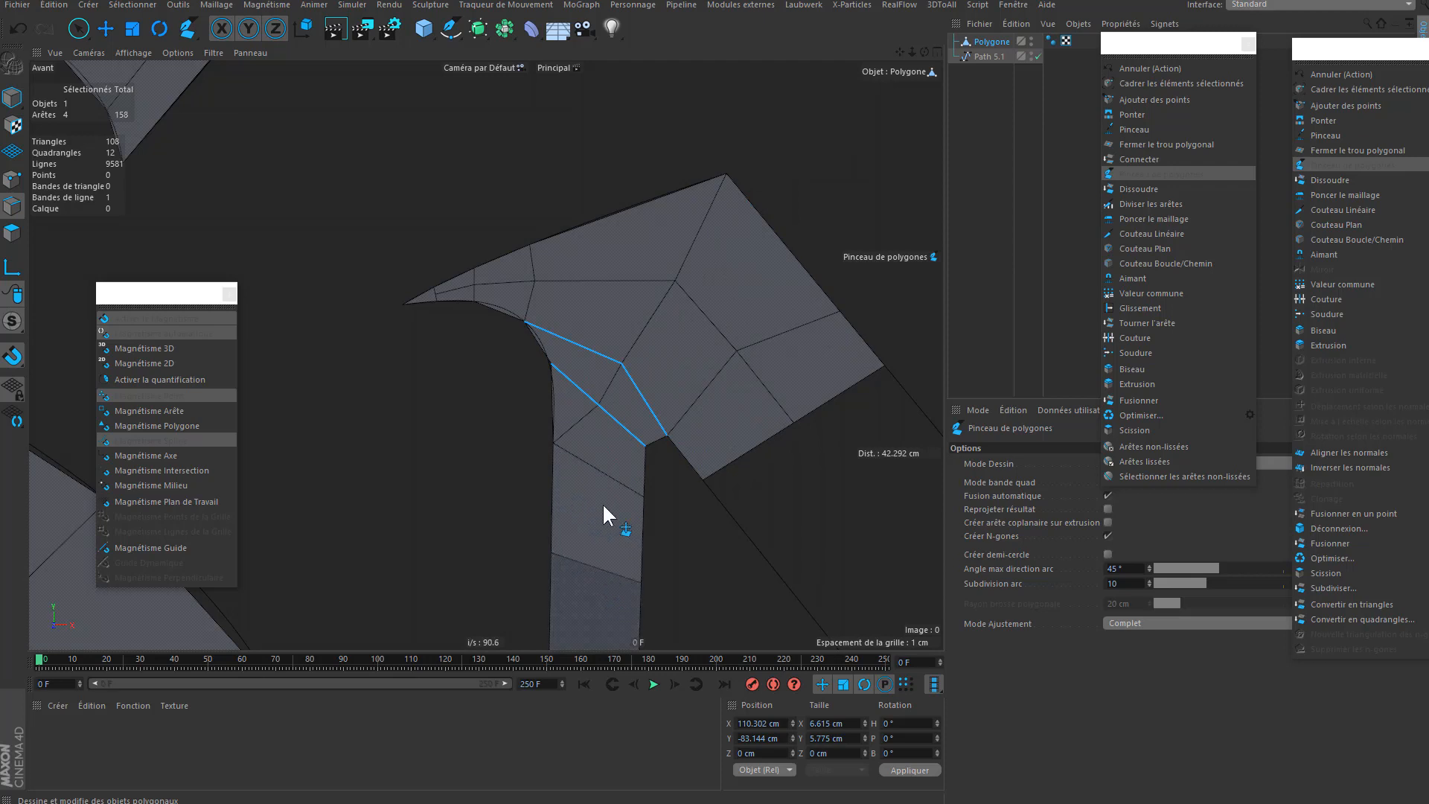
- Shift the upper and inner points of the serif's cross edge slightly toward the peak to even out the quads
scroll(514, 275, "up", 3)
left_click_drag(545, 239, 583, 223)
left_click_drag(556, 300, 588, 296)
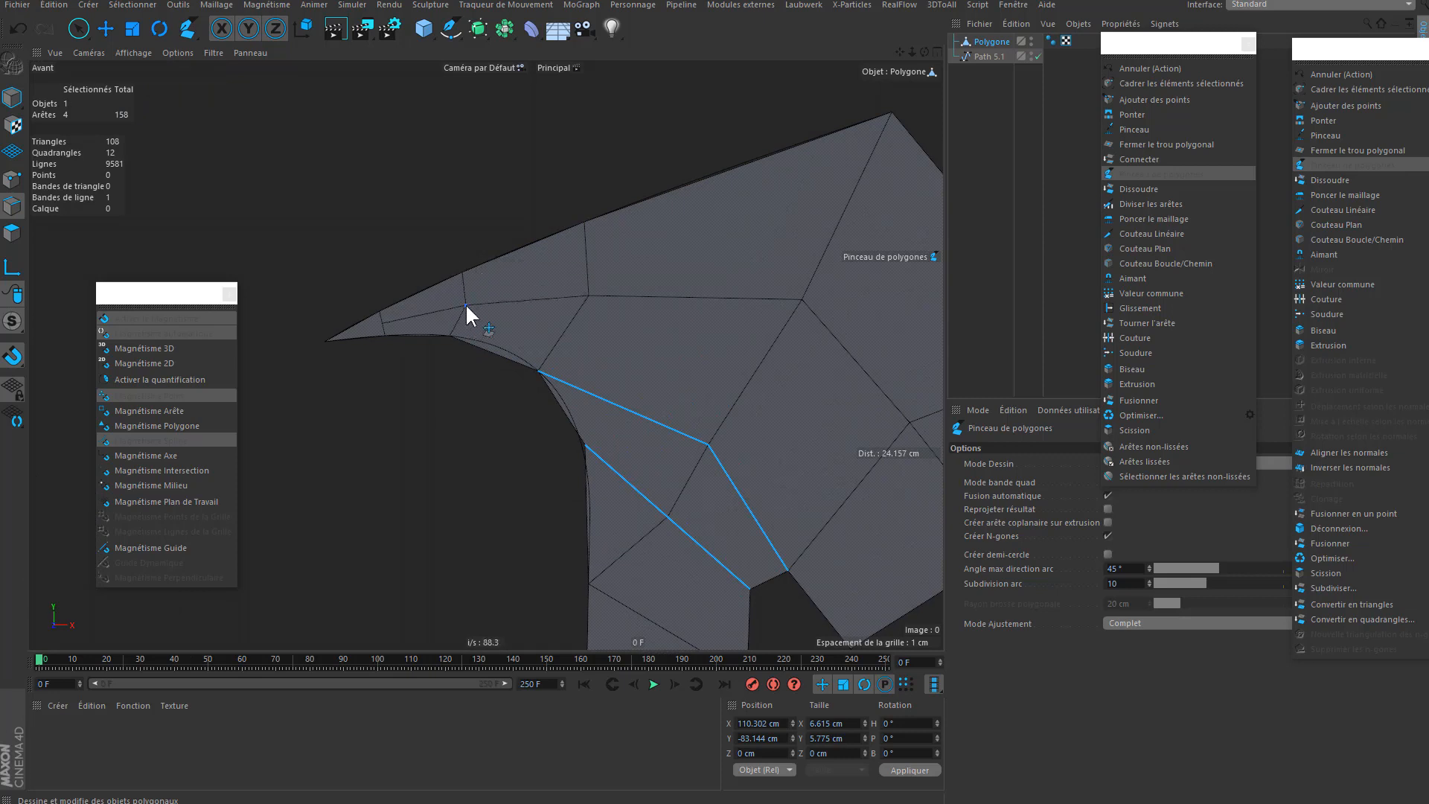
- Delete the two edges separating the slanted quads from the upper mesh, from the serif's curve to the diagonal's inner corner
scroll(637, 385, "up", 3)
scroll(640, 402, "down", 5)
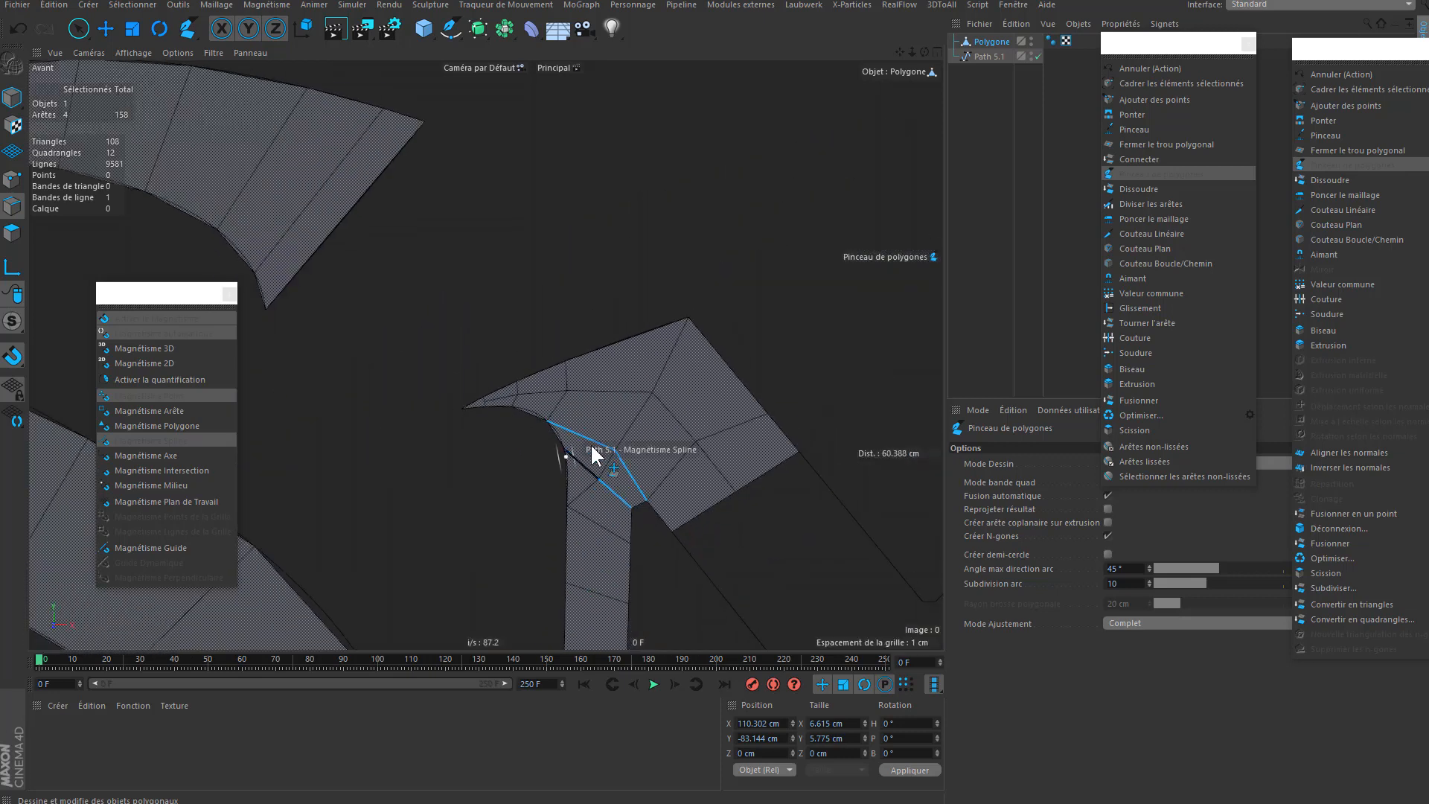
scroll(655, 389, "up", 3)
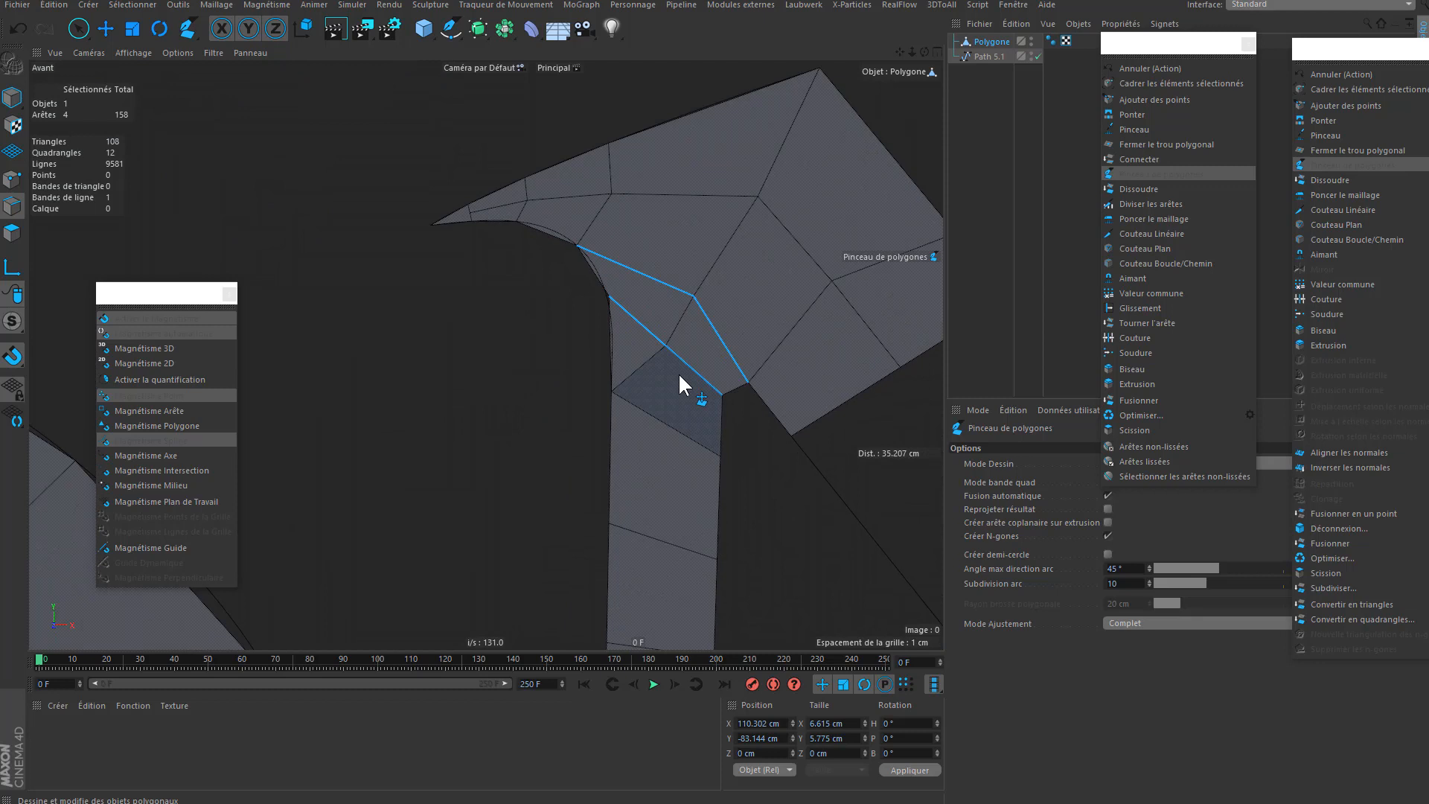
middle_click_drag(655, 378, 670, 417, "alt")
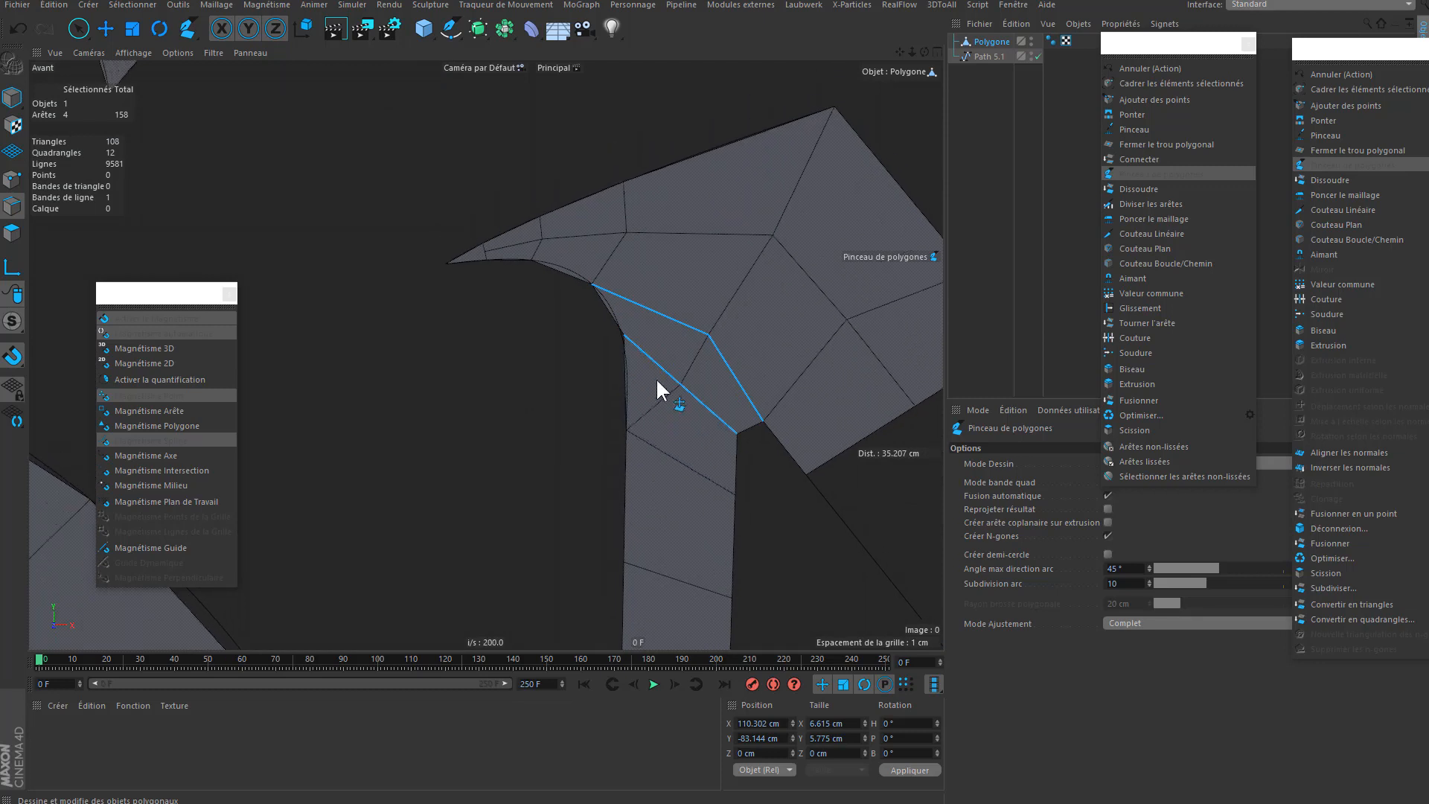
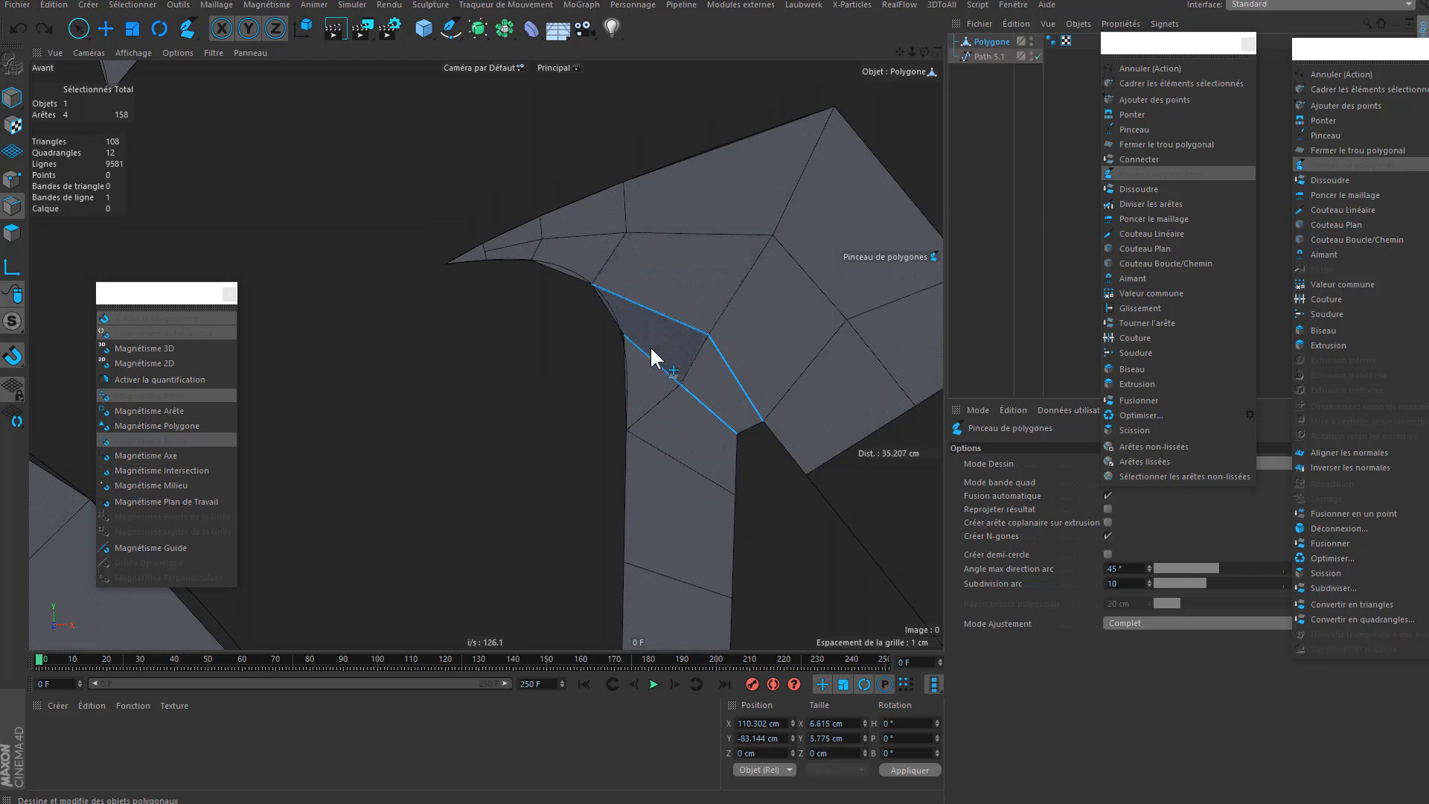
scroll(647, 286, "up", 3)
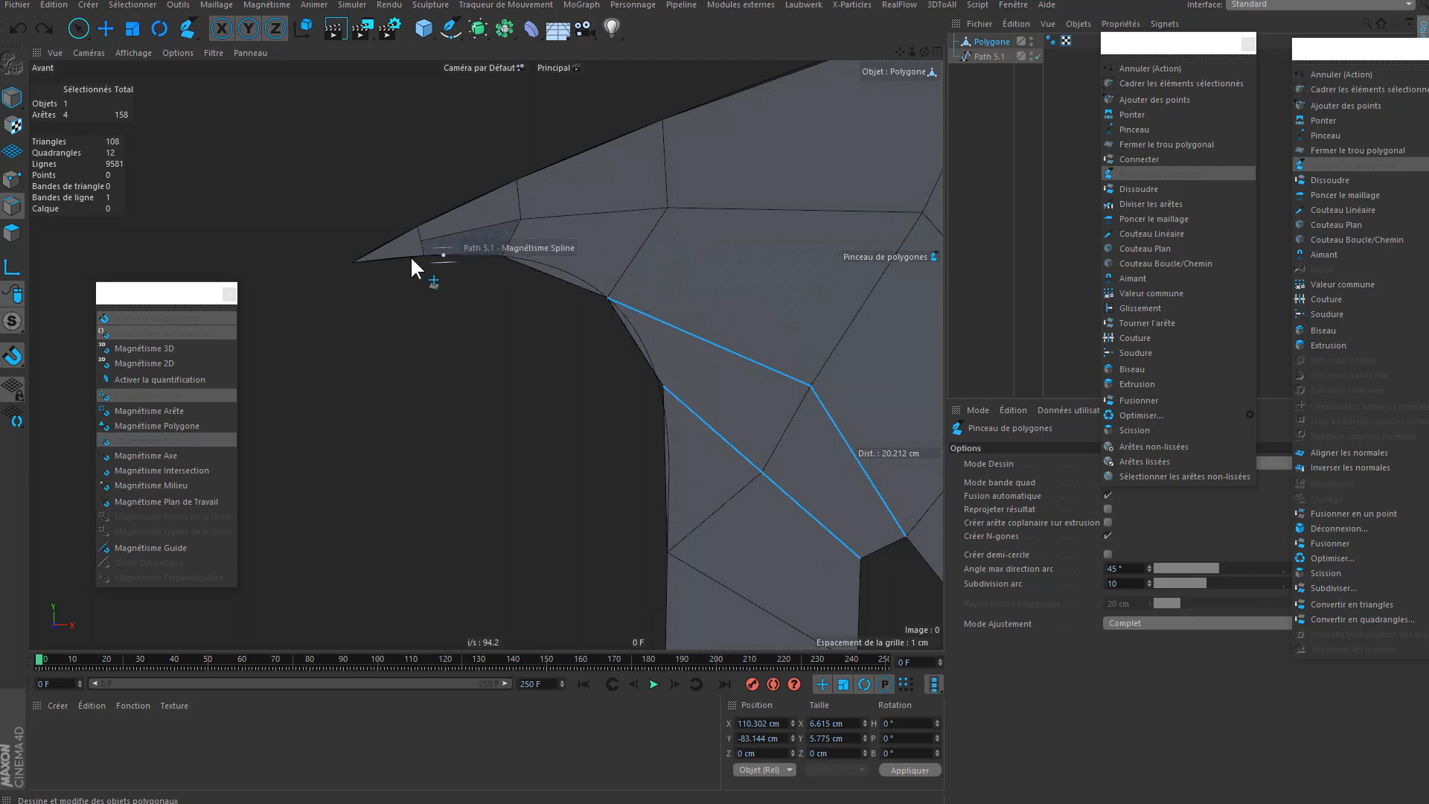
middle_click_drag(632, 380, 603, 343, "alt")
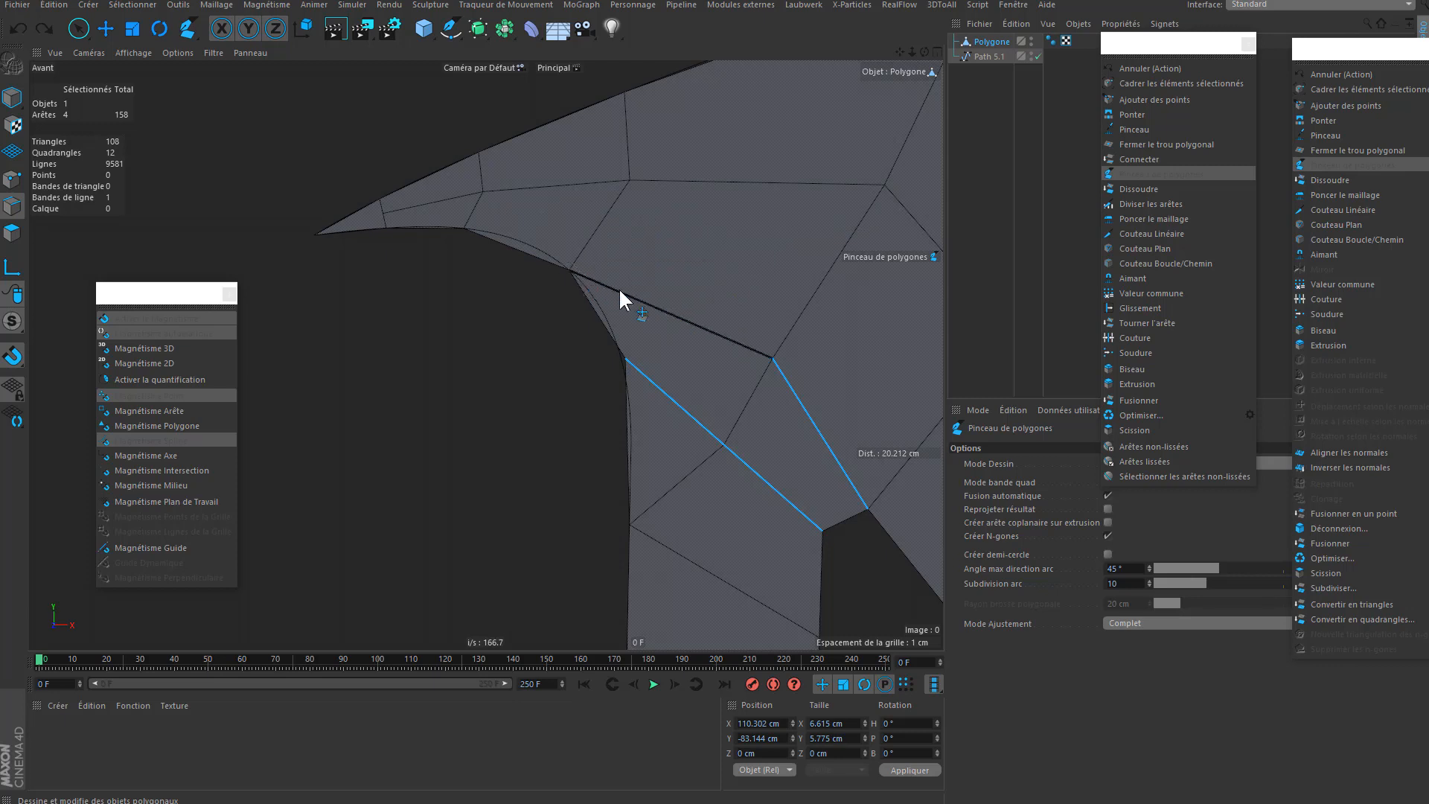
middle_click_drag(638, 317, 586, 257, "alt")
left_click(588, 238, "ctrl")
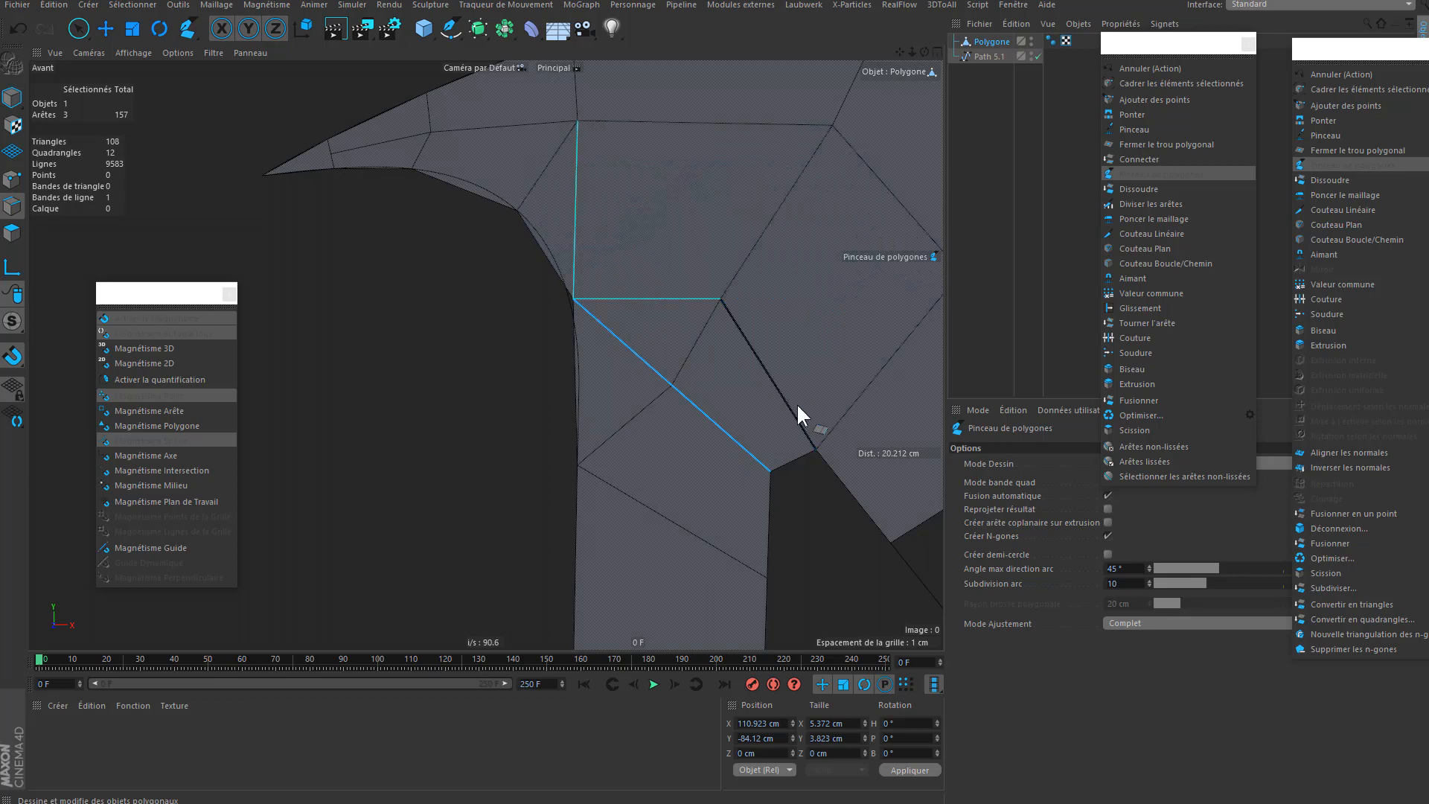
left_click(789, 404, "ctrl")
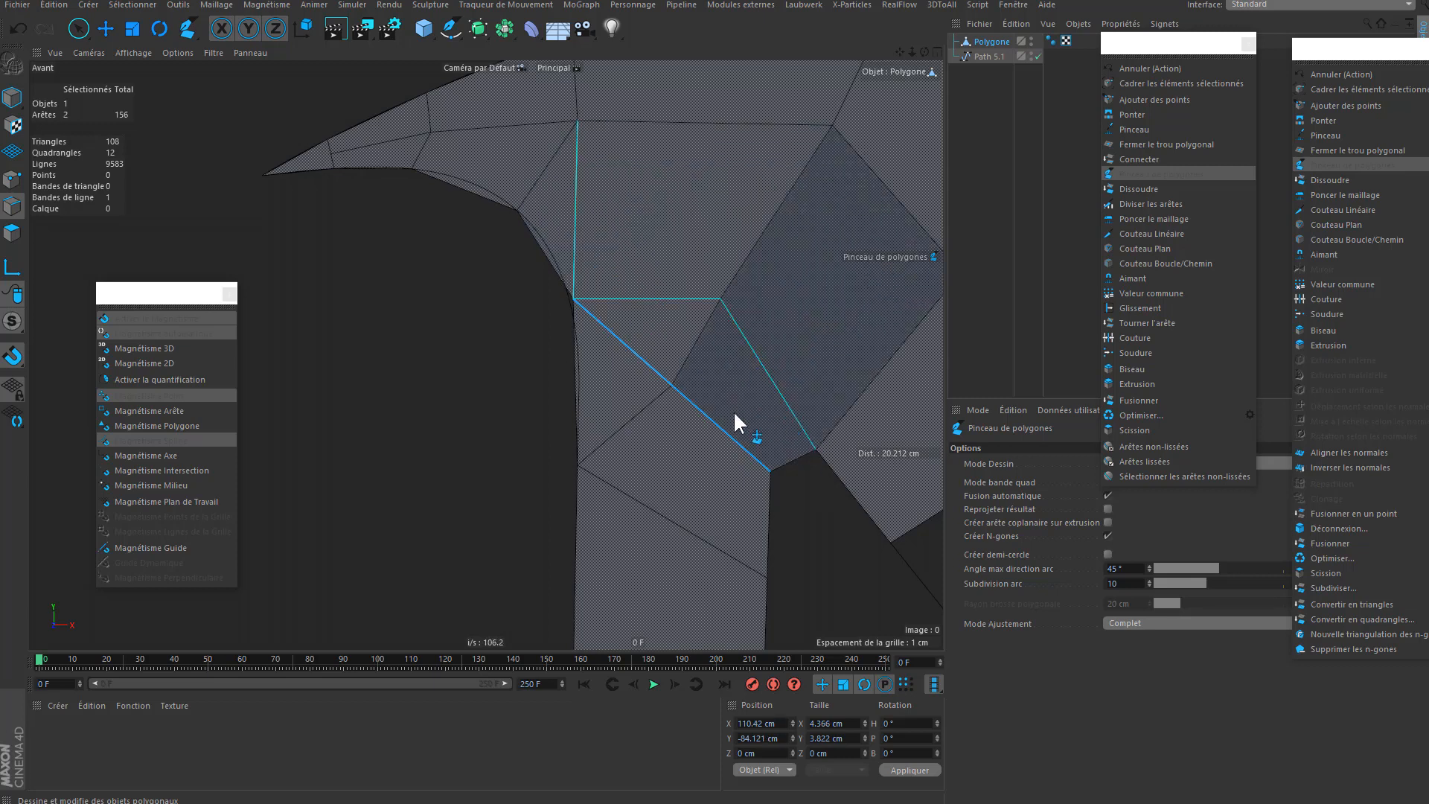
- Cut a new edge line from the serif's inner curve through the middle of the inner row to the upper outline
middle_click_drag(708, 350, 713, 484, "alt")
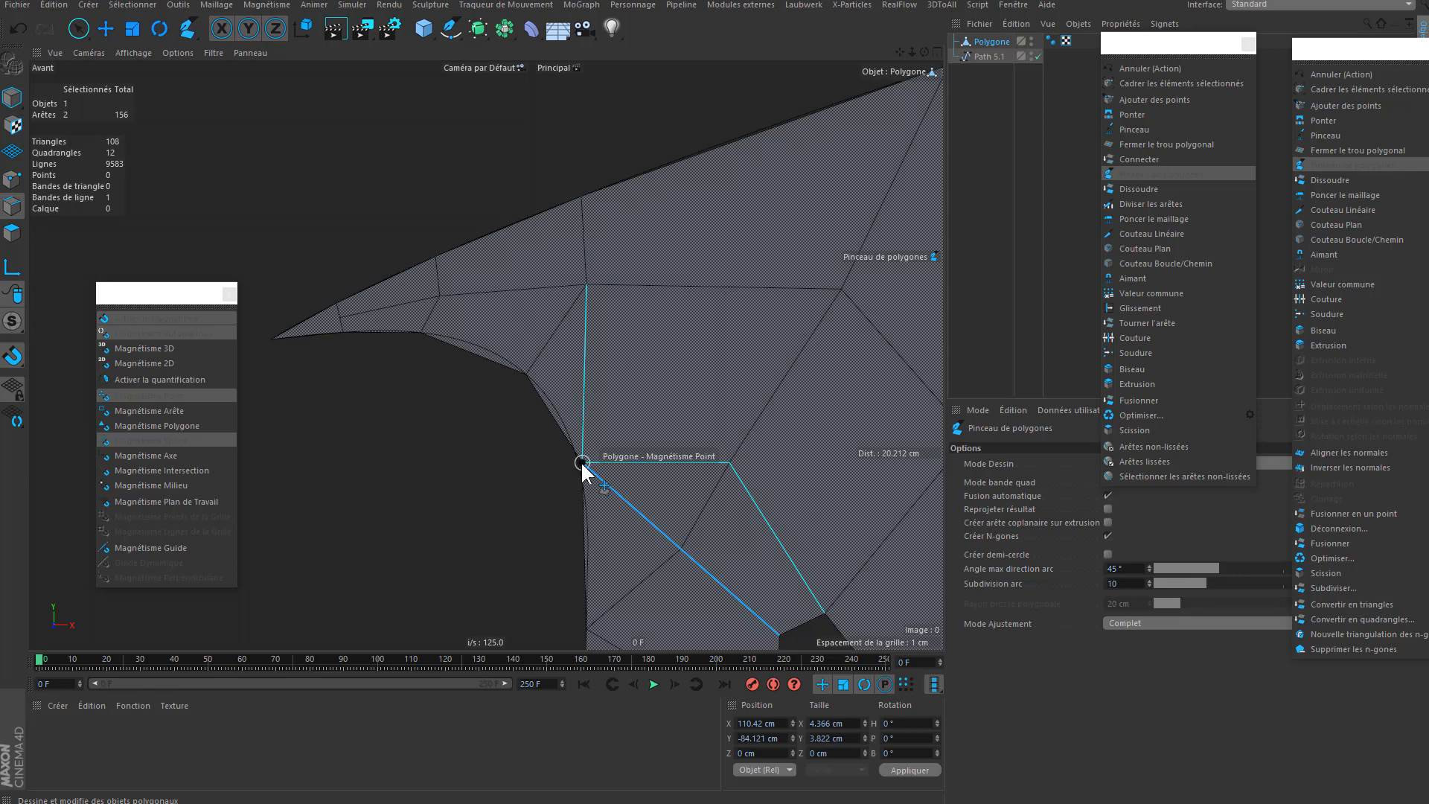
left_click_drag(581, 458, 556, 419)
left_click_drag(700, 288, 734, 141)
left_click(733, 156)
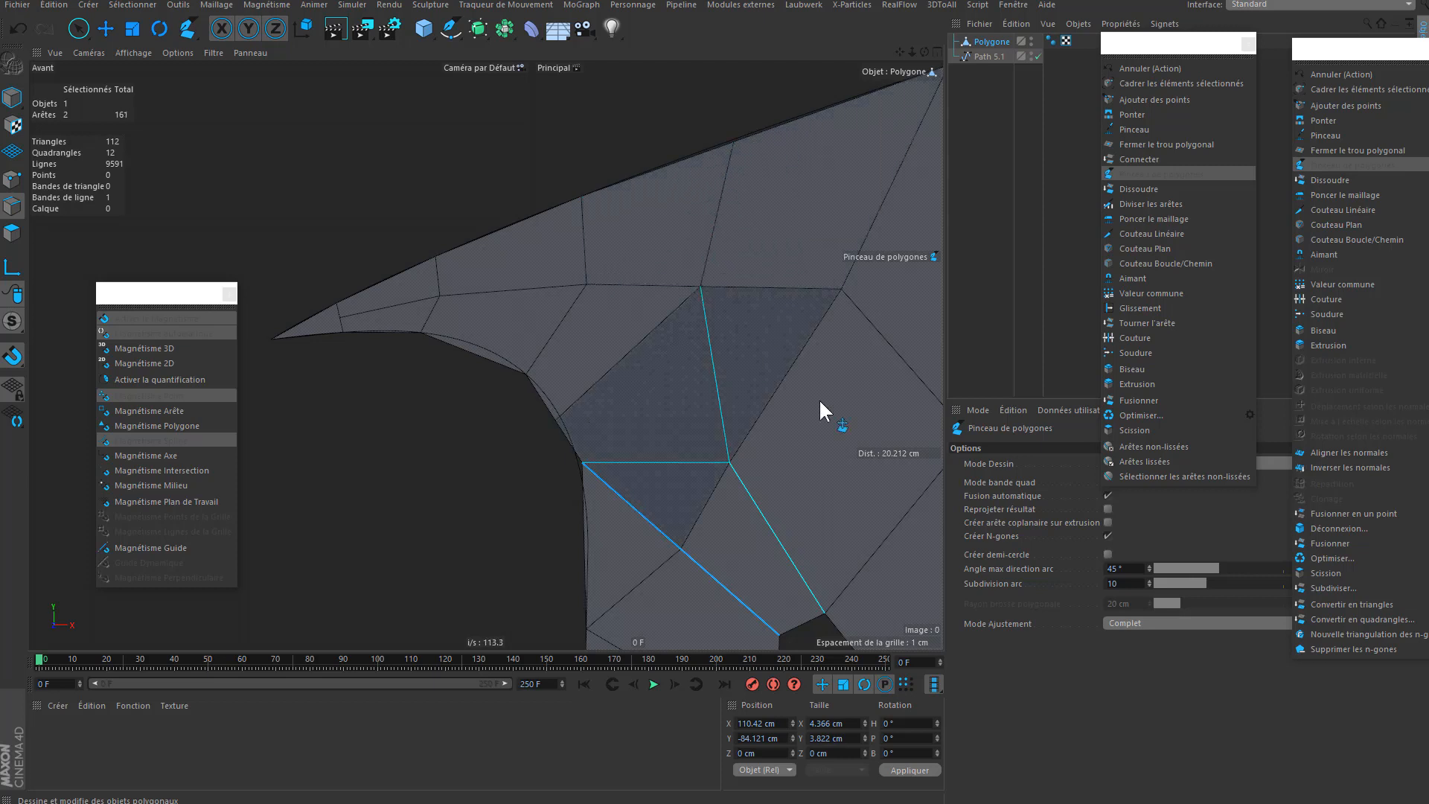
- Connect the interior point to the middle of the diagonal's end edge and delete the edge leading to the inner corner
middle_click_drag(817, 399, 572, 311, "alt")
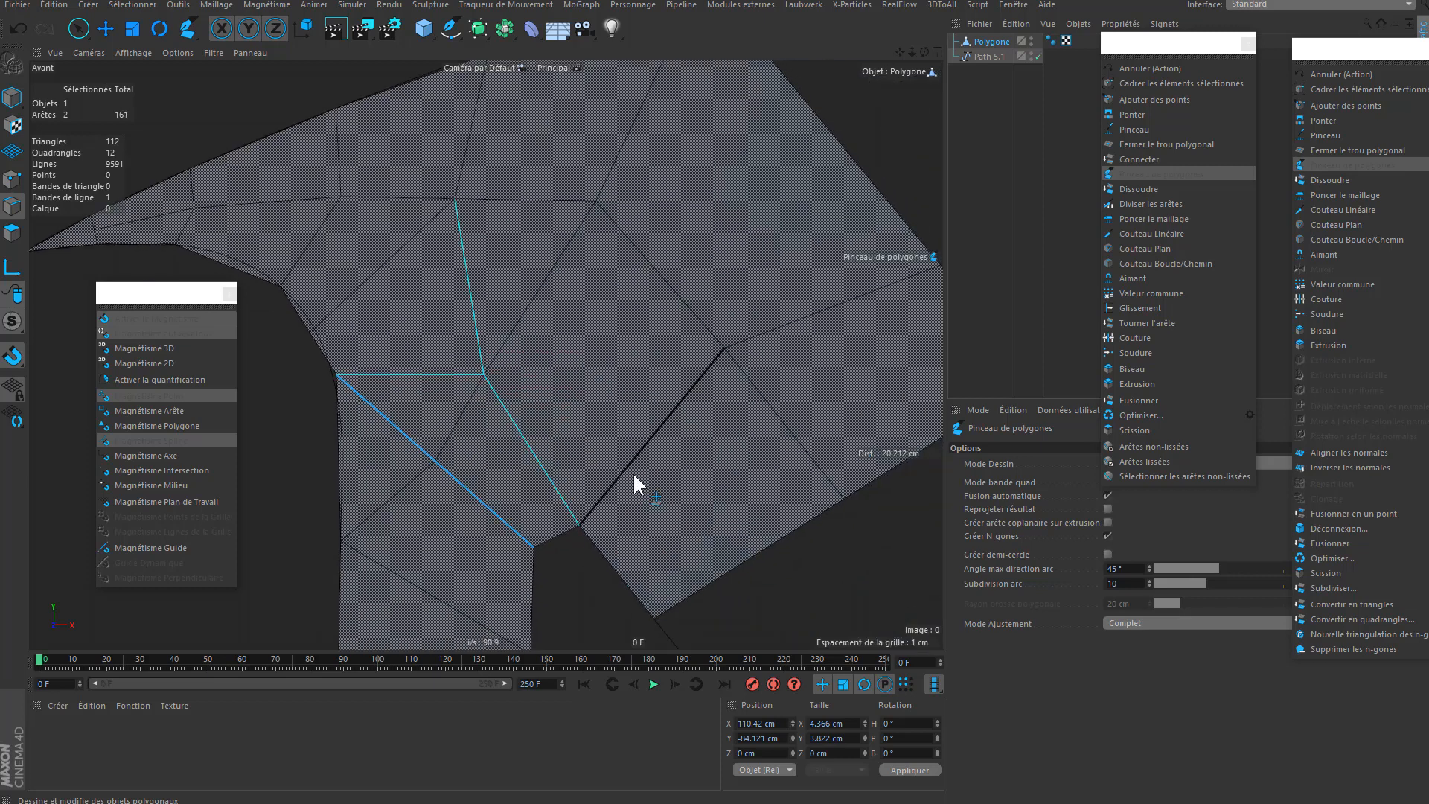
left_click_drag(722, 345, 616, 556)
left_click(612, 487, "ctrl")
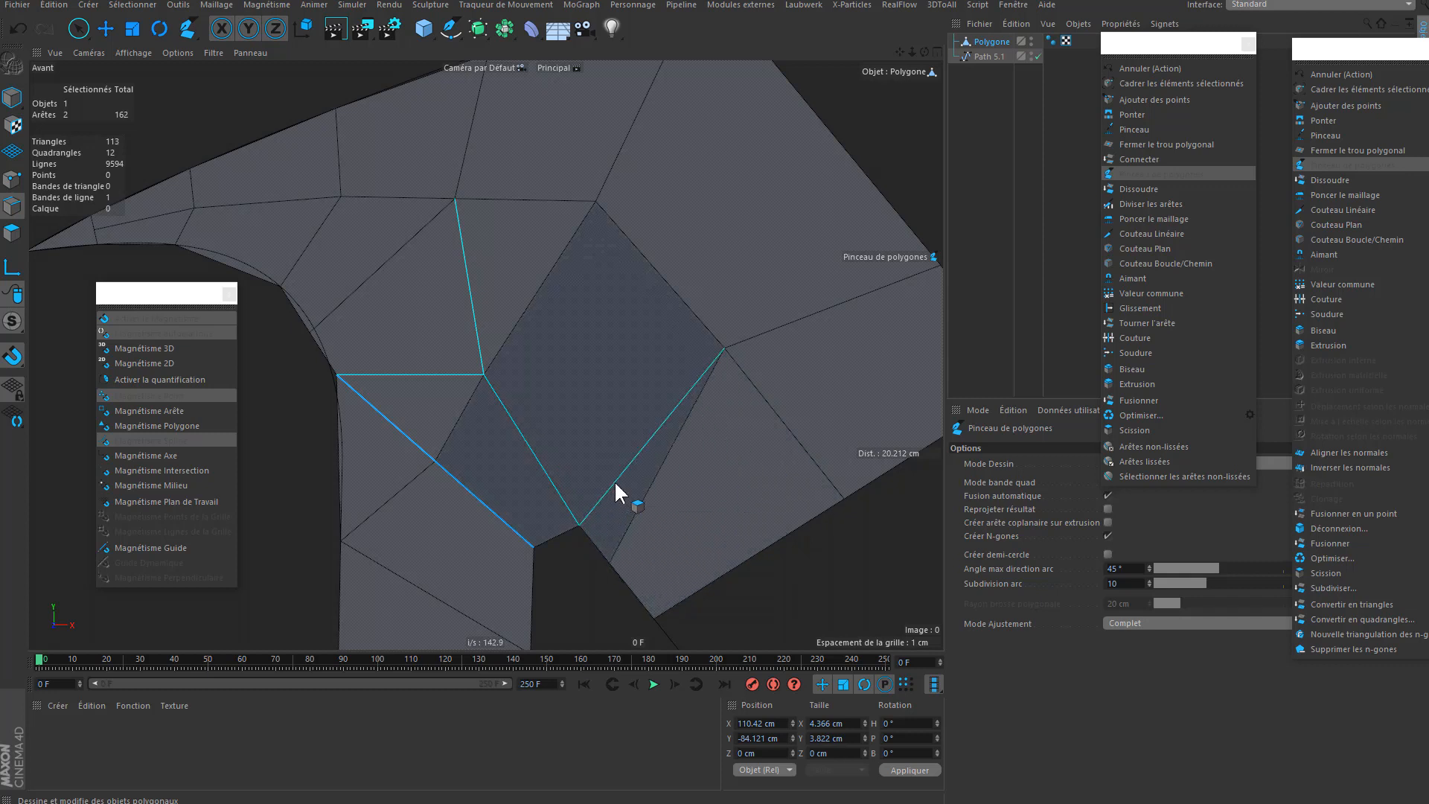
- Cut an edge line from the inner corner through the middle of the interior edge to the diagonal's outer outline
left_click(667, 282, "shift")
middle_click_drag(767, 132, 710, 285, "alt")
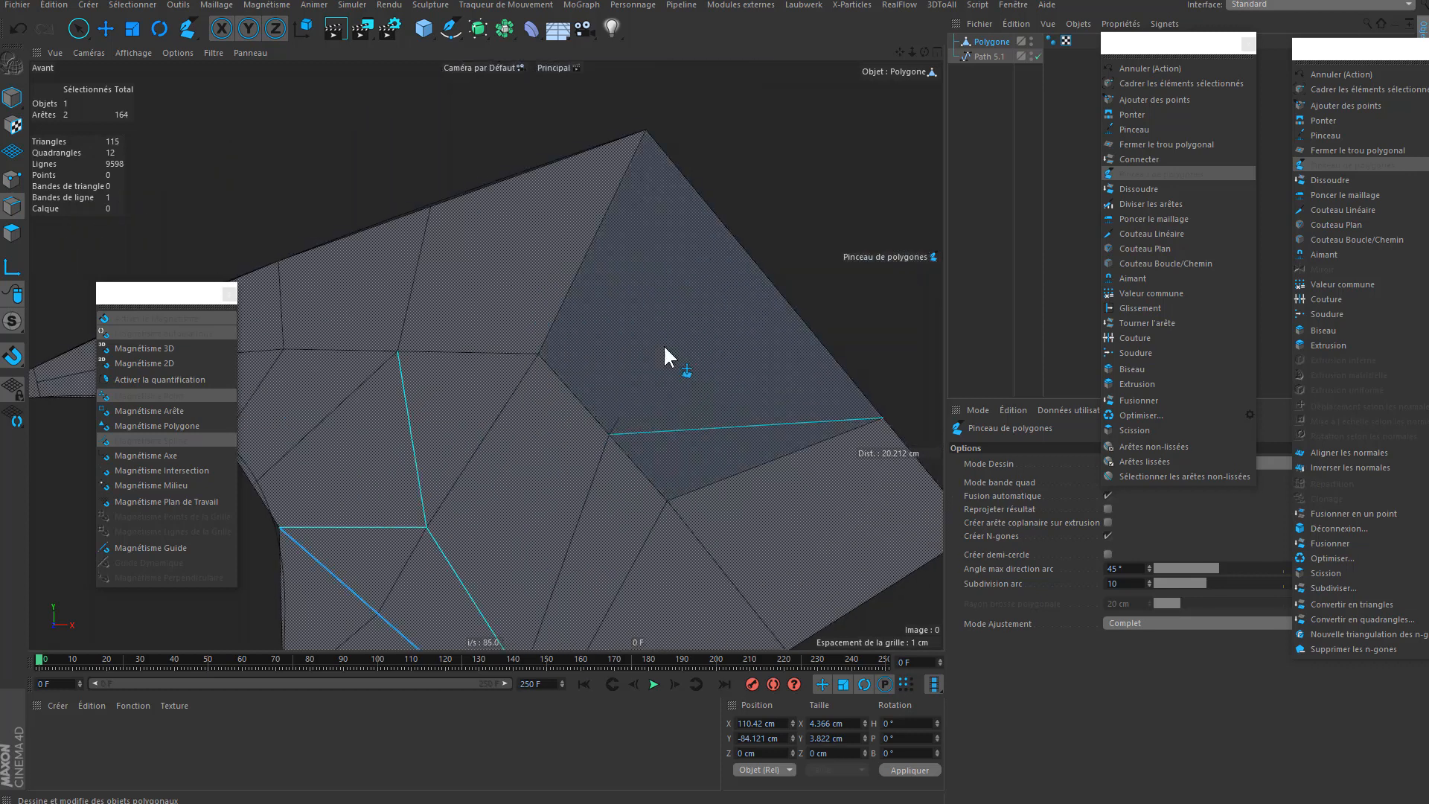
left_click(754, 265)
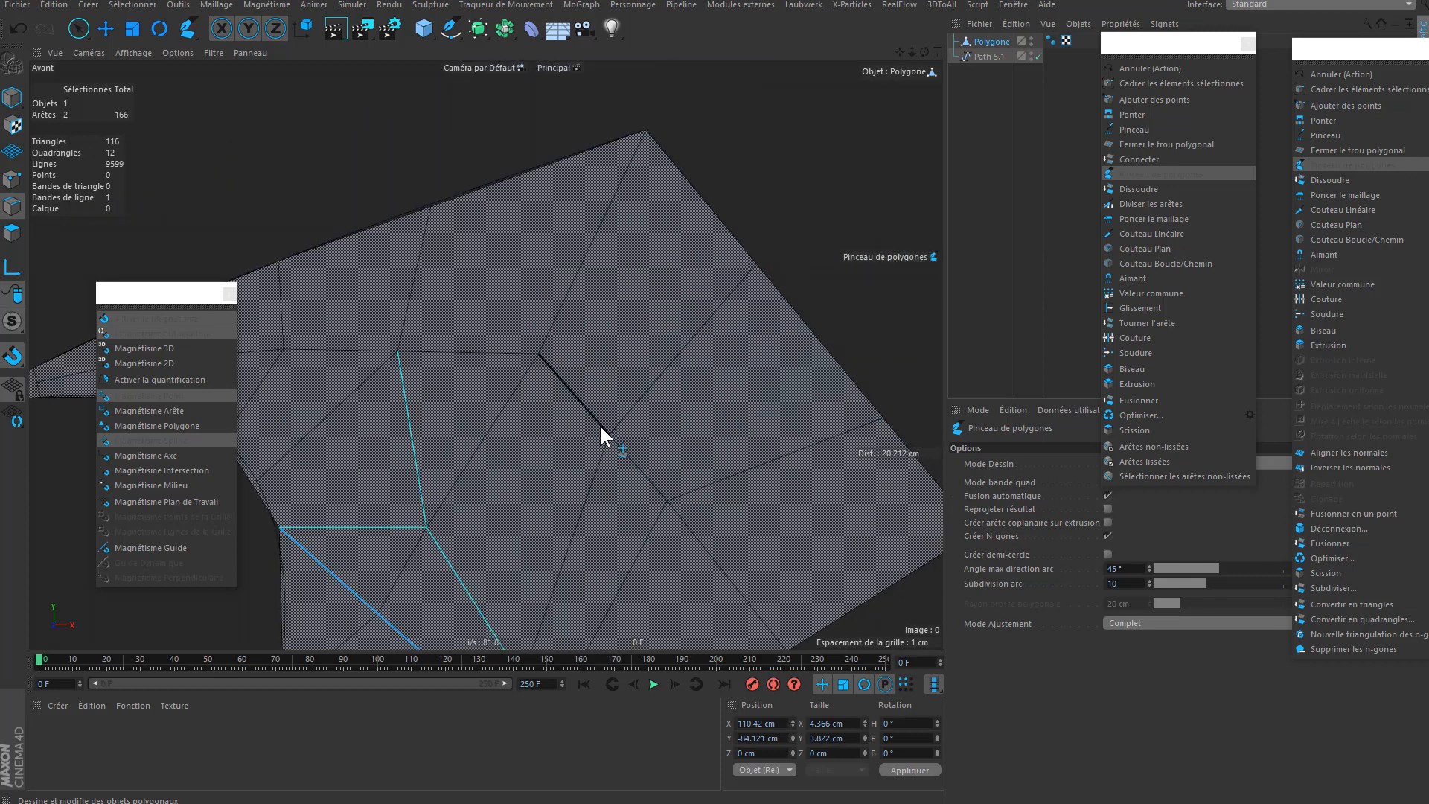
- Enable the display colour of the Path 5.1 spline, set it to bright red, and deselect the spline
middle_click_drag(455, 321, 648, 292, "alt")
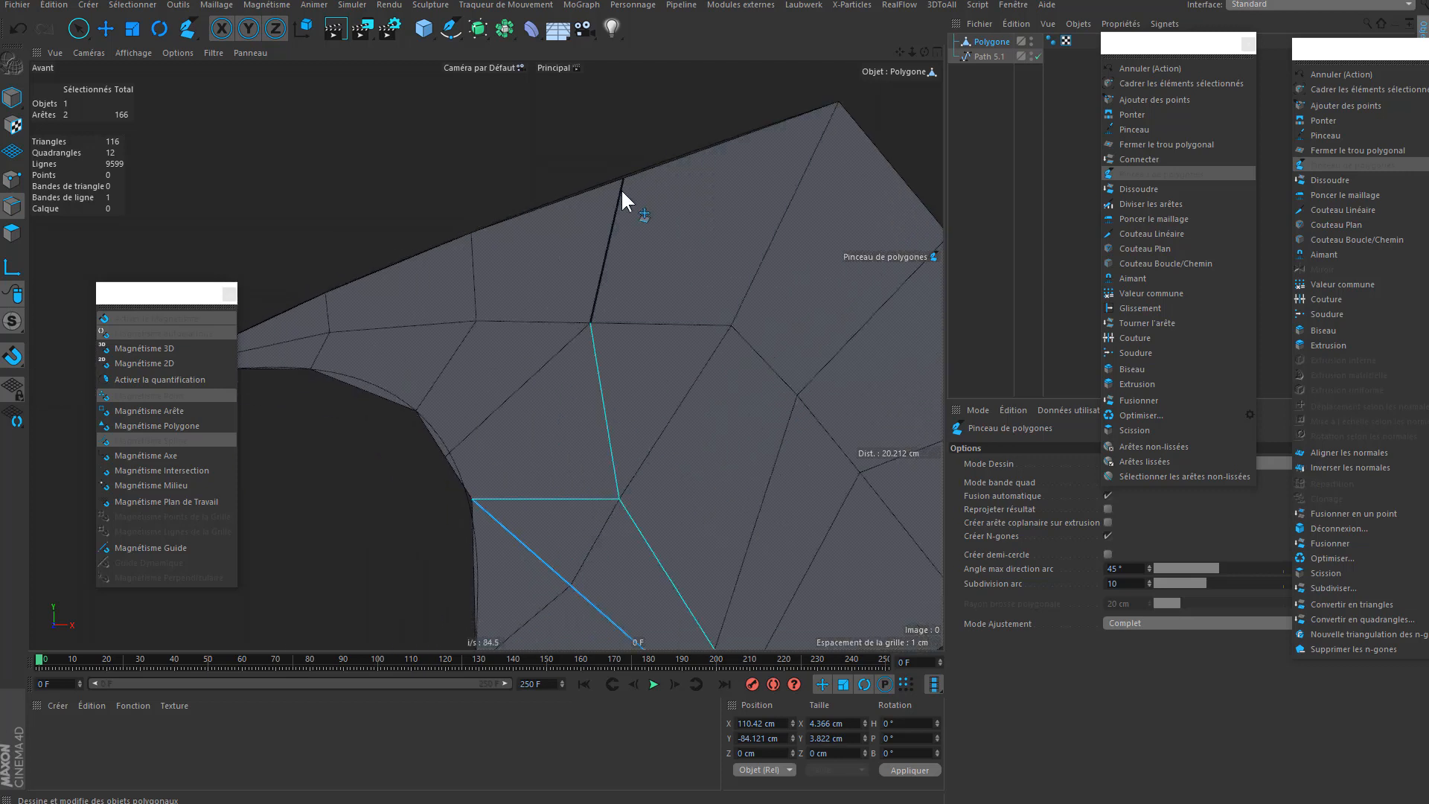
scroll(633, 145, "up", 5)
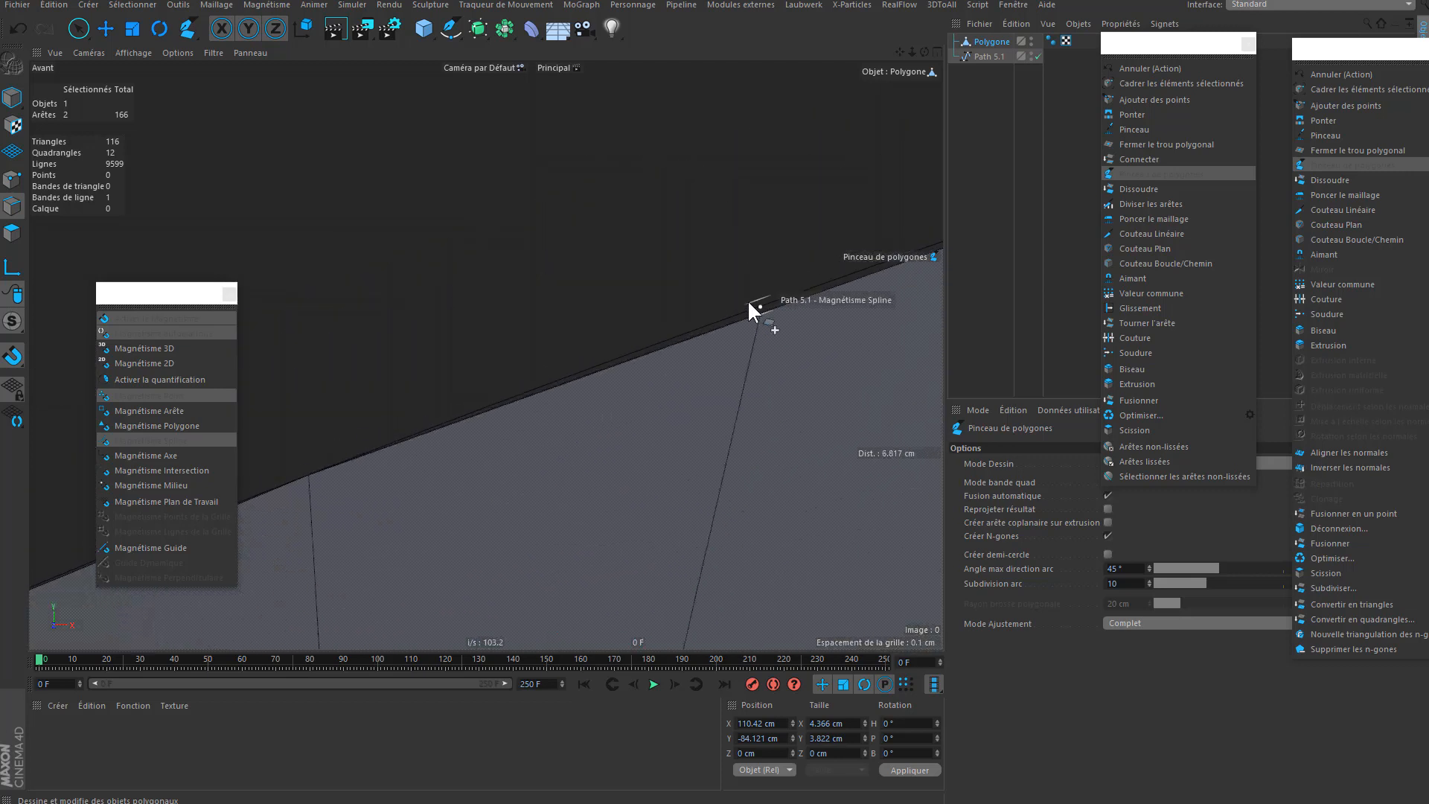
scroll(703, 332, "down", 5)
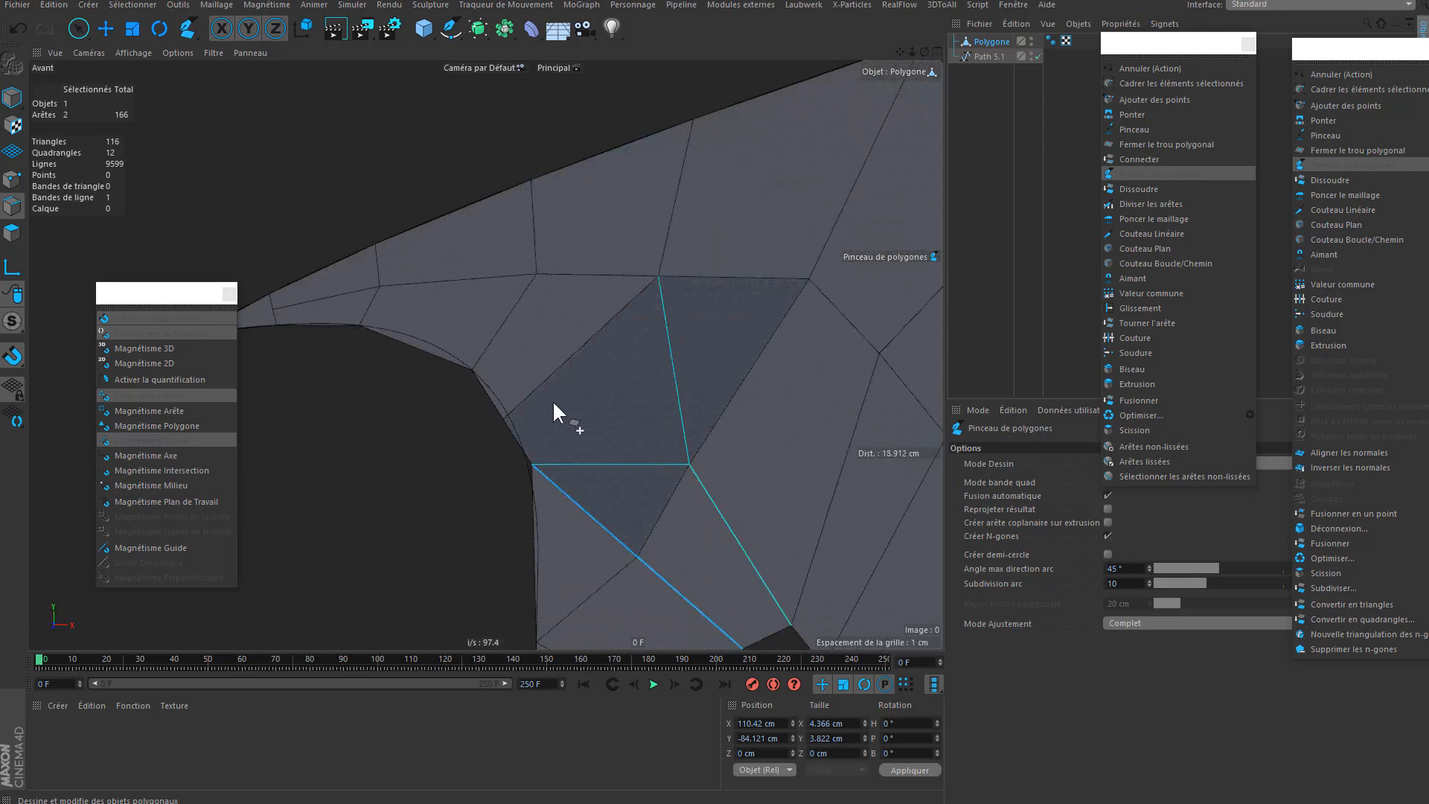
left_click(977, 59)
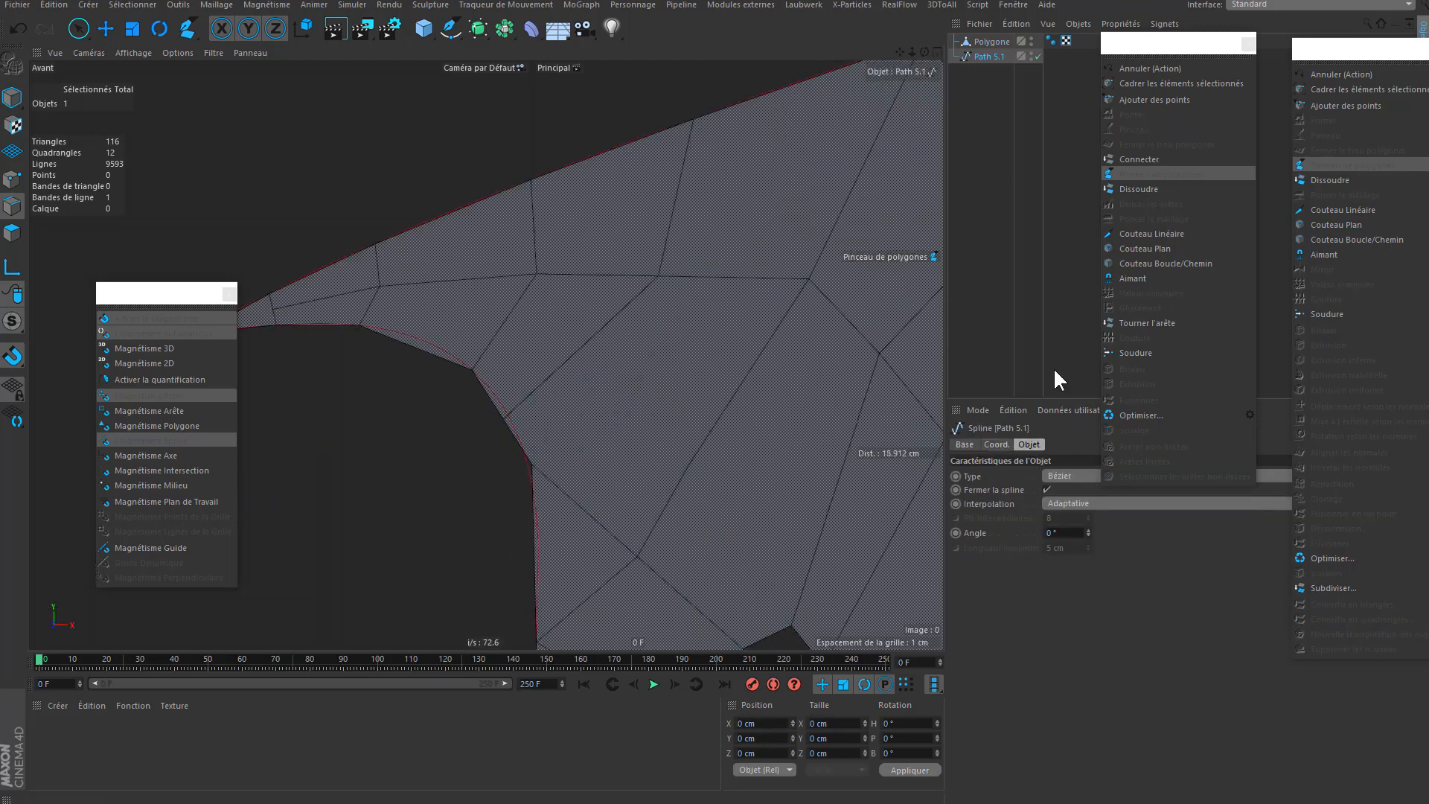
left_click(965, 444)
left_click(1061, 530)
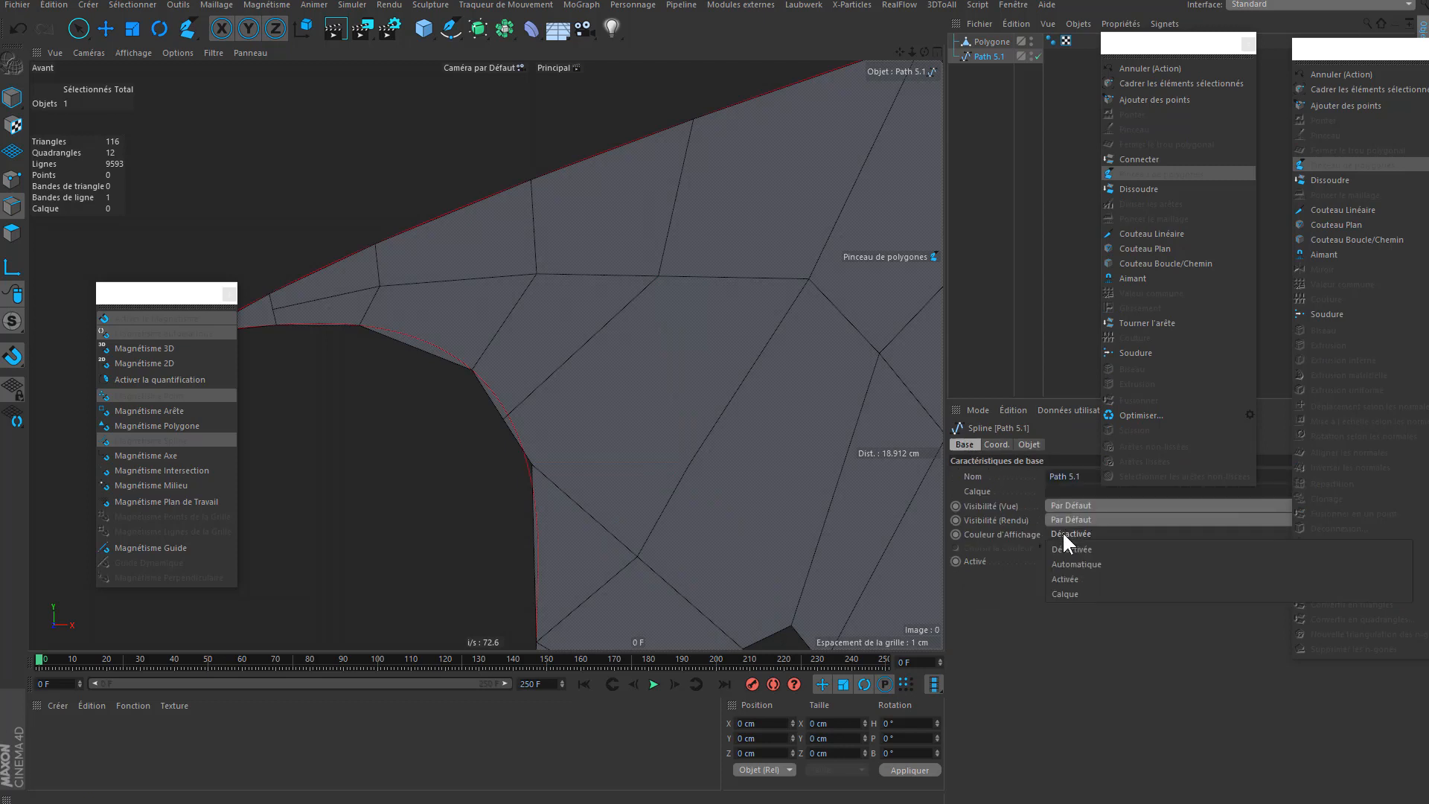
left_click(1065, 575)
left_click(1058, 548)
left_click_drag(1062, 548, 1186, 561)
left_click(1030, 602)
left_click(1012, 328)
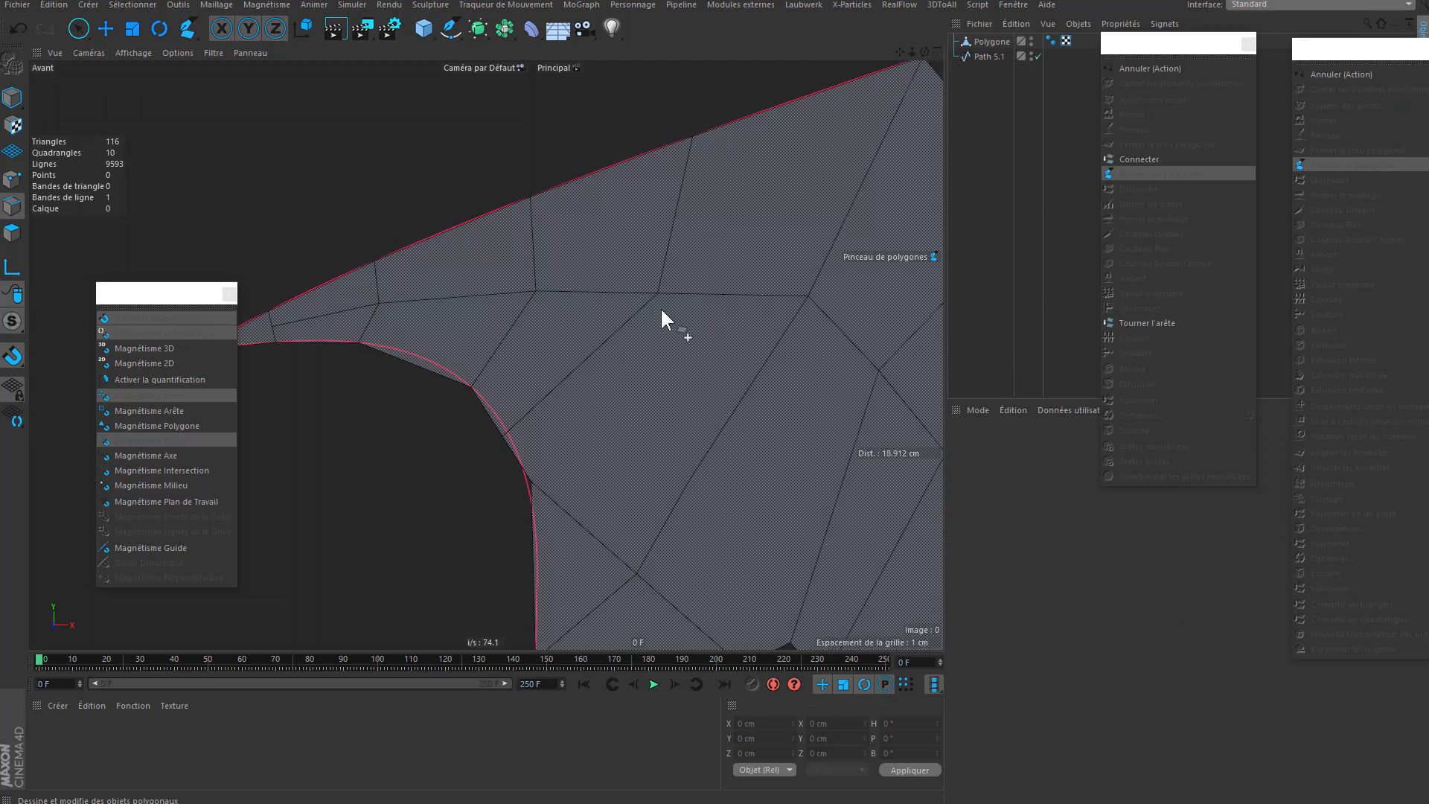
- Reselect the Polygon object with the polygon pen and snap the upper outline point onto the red spline
scroll(659, 307, "up", 5)
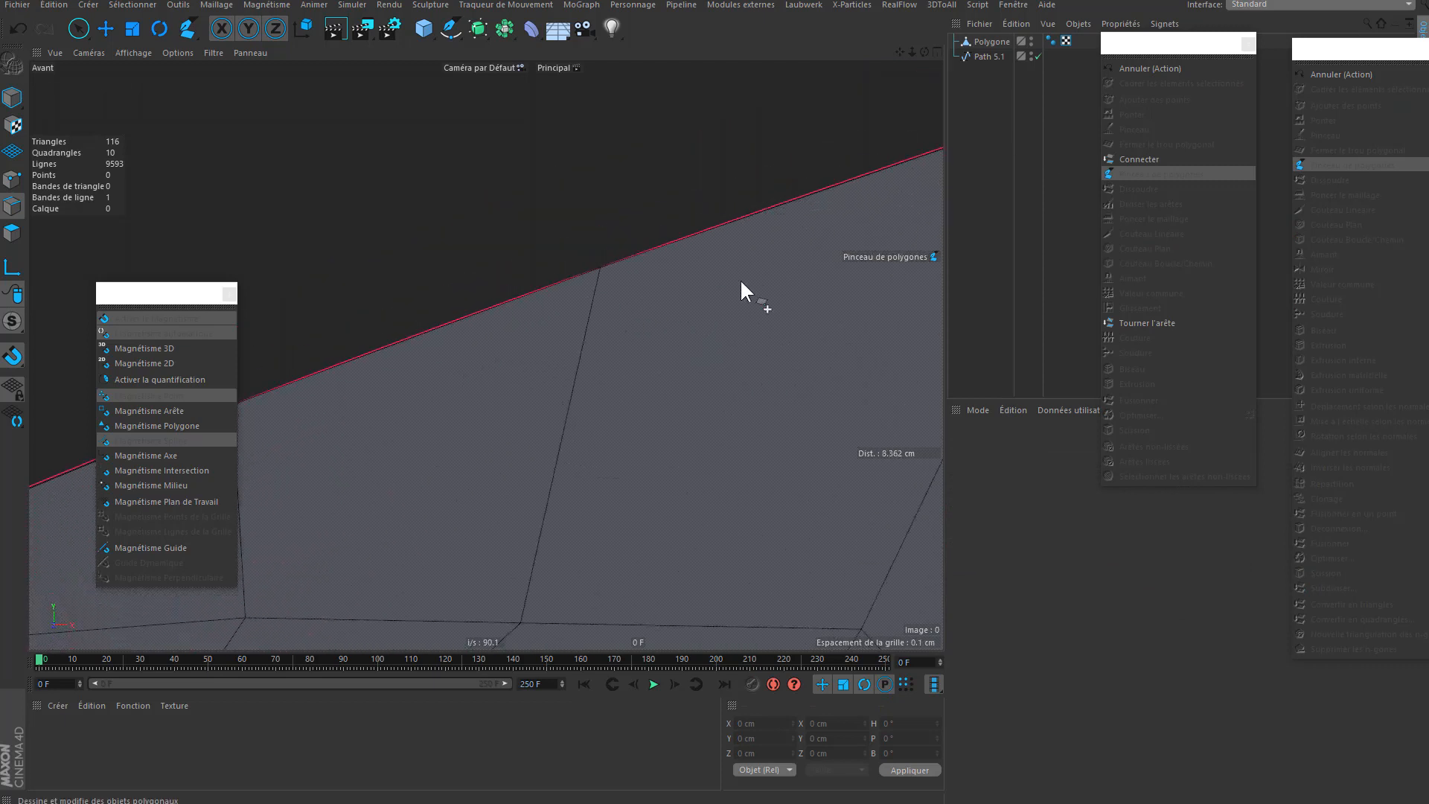
left_click(989, 43)
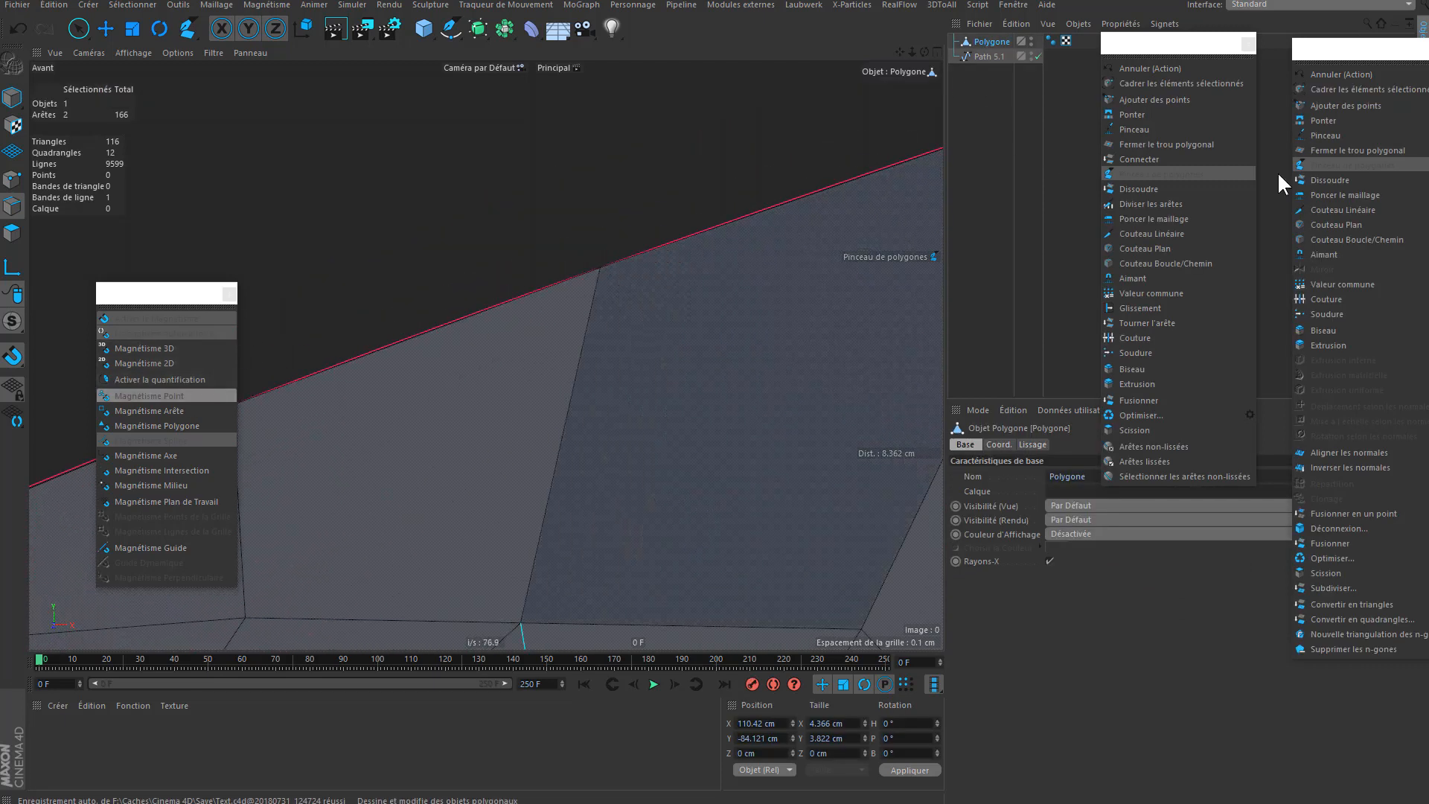
left_click(1344, 165)
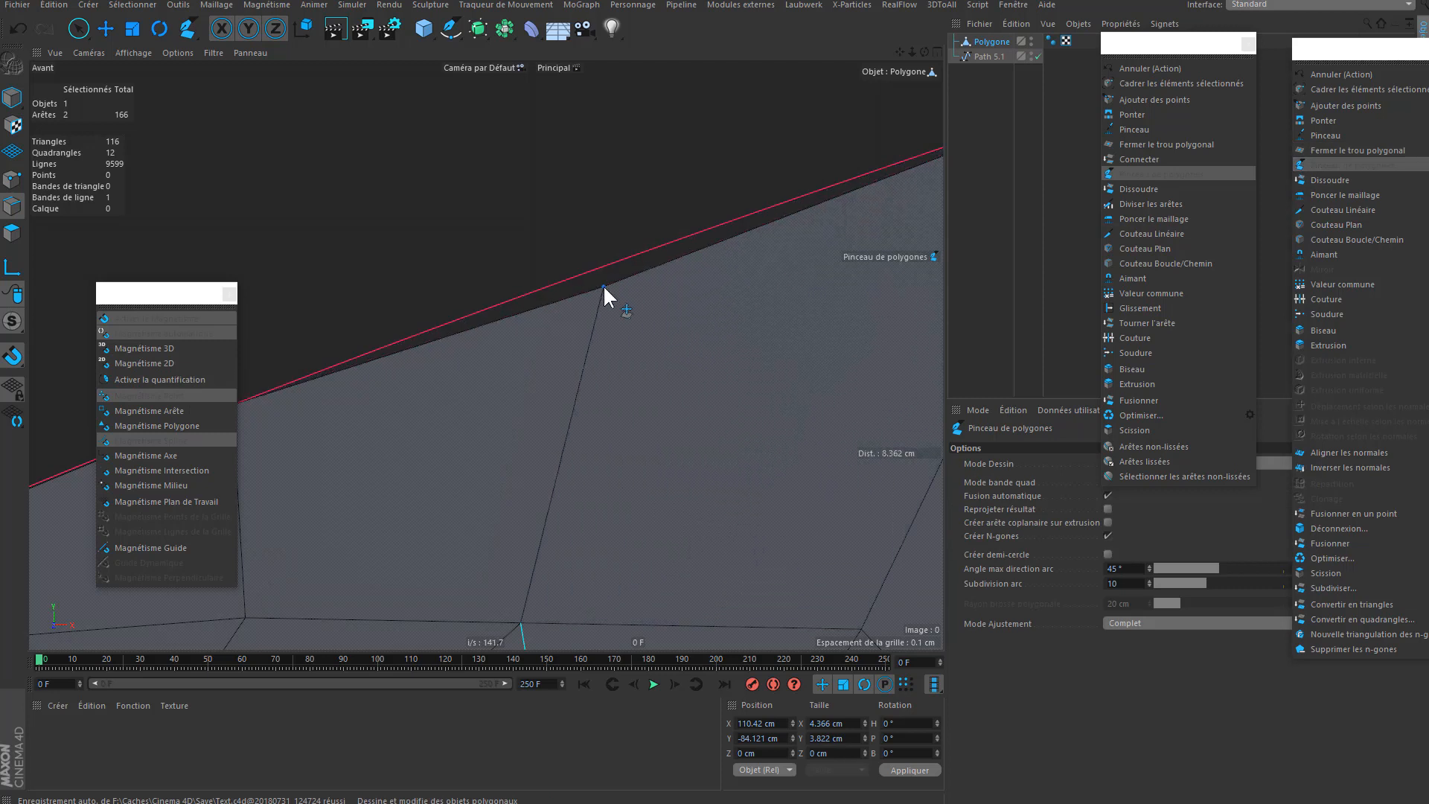
scroll(610, 257, "down", 10)
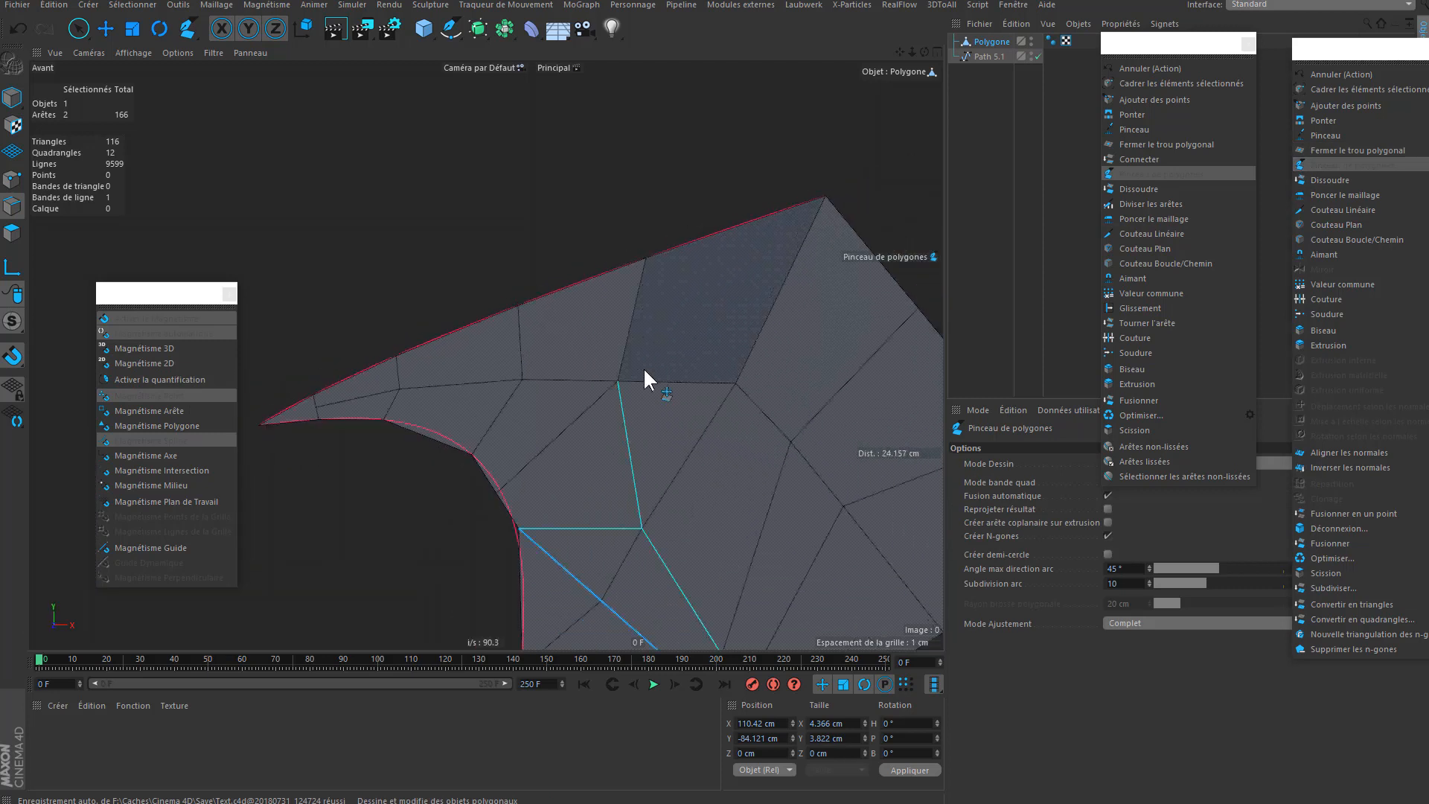
- Snap the new cut's end point on the serif's inner curve onto the red spline
middle_click_drag(643, 367, 637, 280, "alt")
scroll(637, 280, "up", 2)
left_click_drag(535, 327, 541, 327)
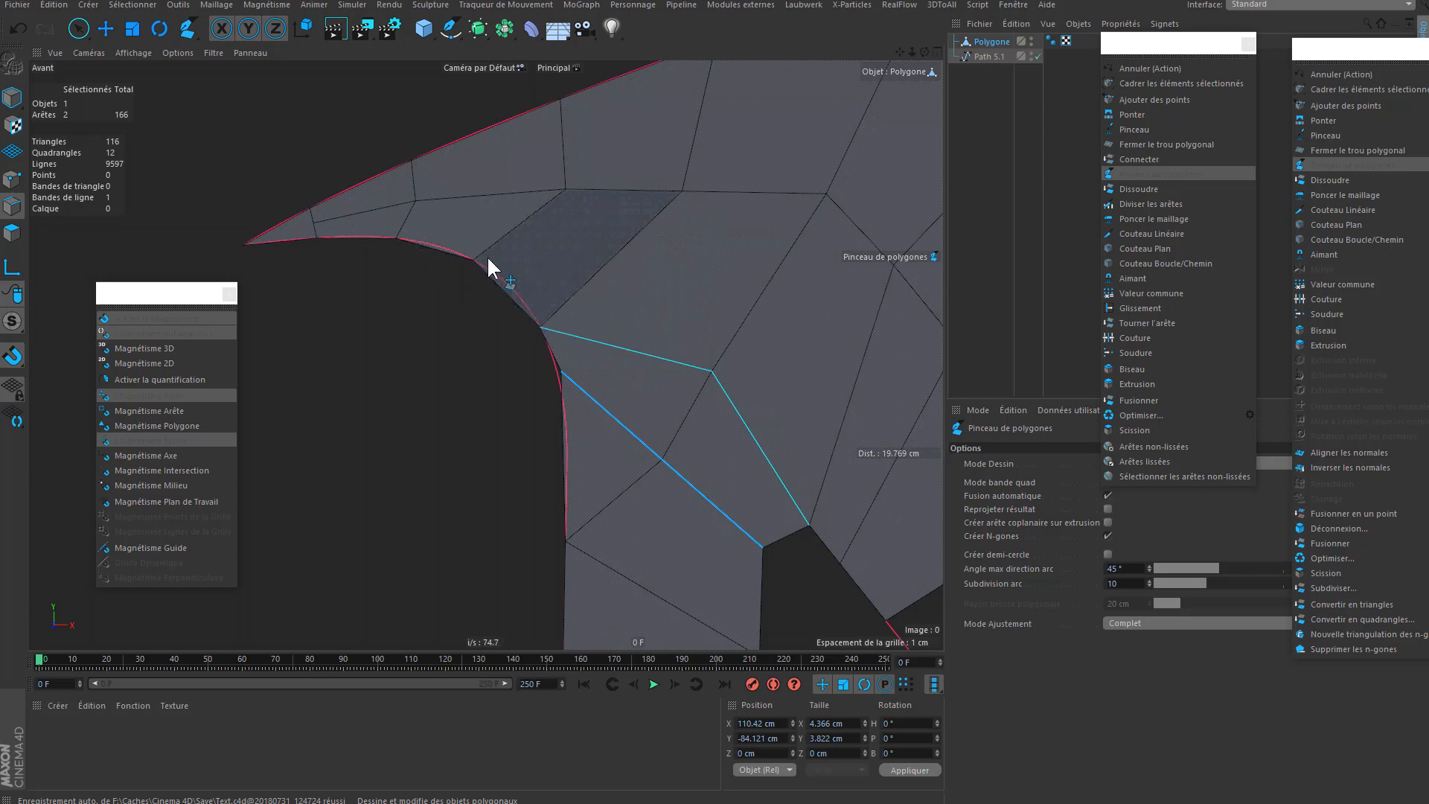
- Nudge the interior points of the serif and the M's inner corner to even out the surrounding polygons
left_click_drag(565, 189, 546, 187)
middle_click_drag(597, 180, 655, 167, "alt")
scroll(689, 201, "down", 5)
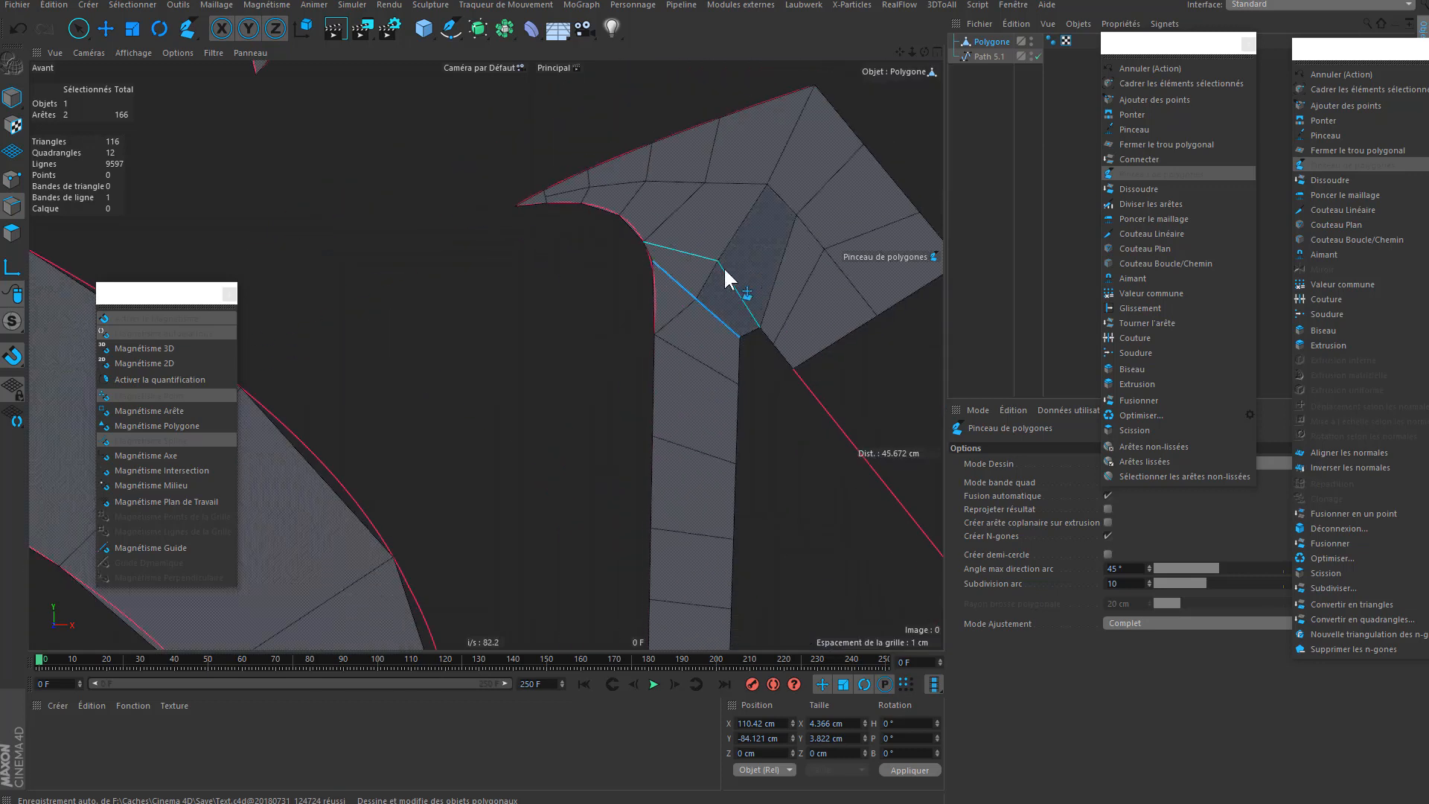
middle_click_drag(724, 267, 669, 260, "alt")
scroll(669, 261, "up", 2)
mouse_move(749, 265)
left_mouse_down()
mouse_move(756, 283)
mouse_move(752, 272)
left_mouse_up()
middle_click_drag(694, 342, 751, 329, "alt")
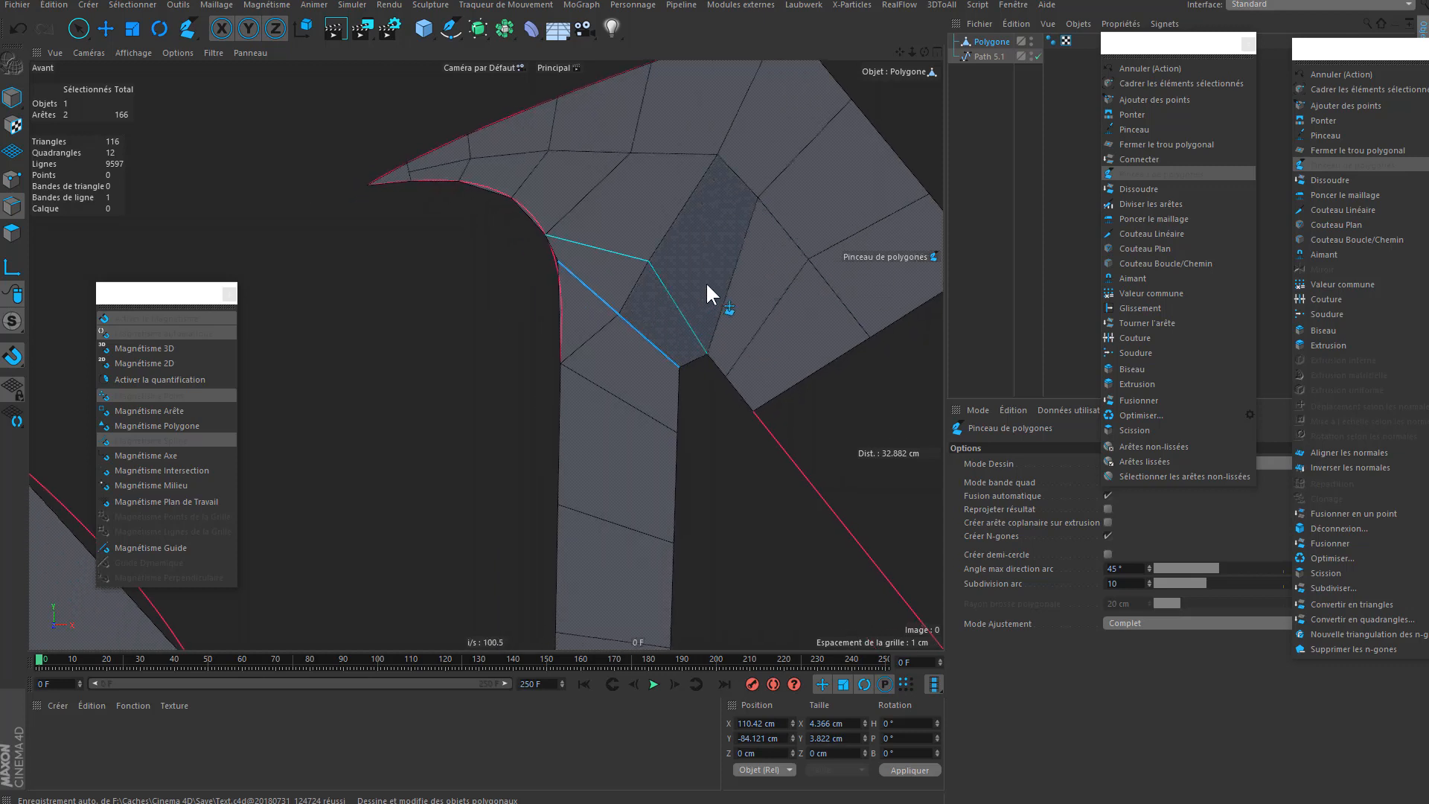
- Slide the lower cut's outer end down the stem outline and cut an edge from the interior point to the inner corner's short edge
scroll(585, 327, "up", 3)
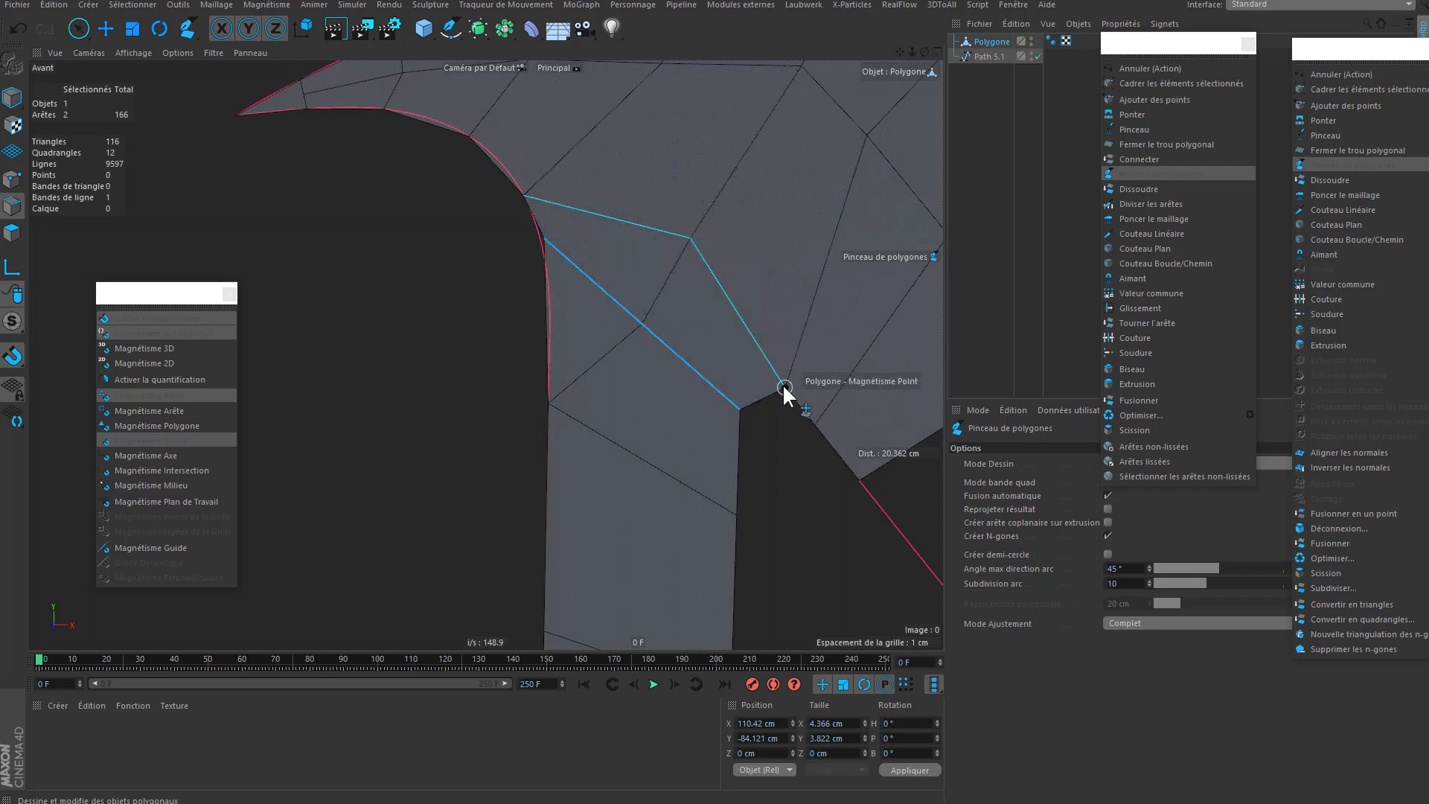
left_click_drag(551, 243, 548, 330)
left_click_drag(691, 238, 761, 396)
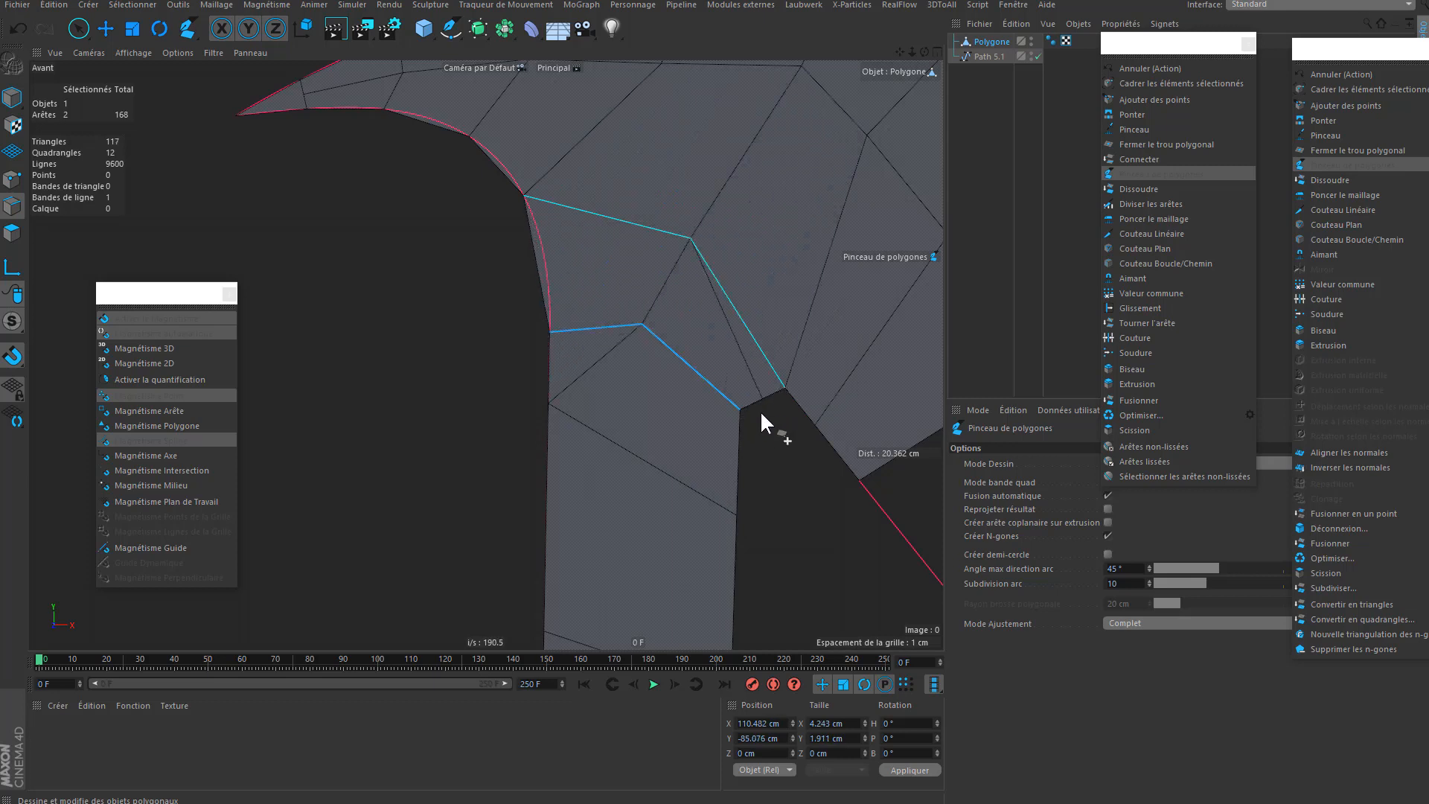
- Cut an edge from the same interior point to the curved outline and snap its end onto the red spline
left_click(691, 238)
left_click(538, 258)
left_click_drag(539, 259, 546, 260)
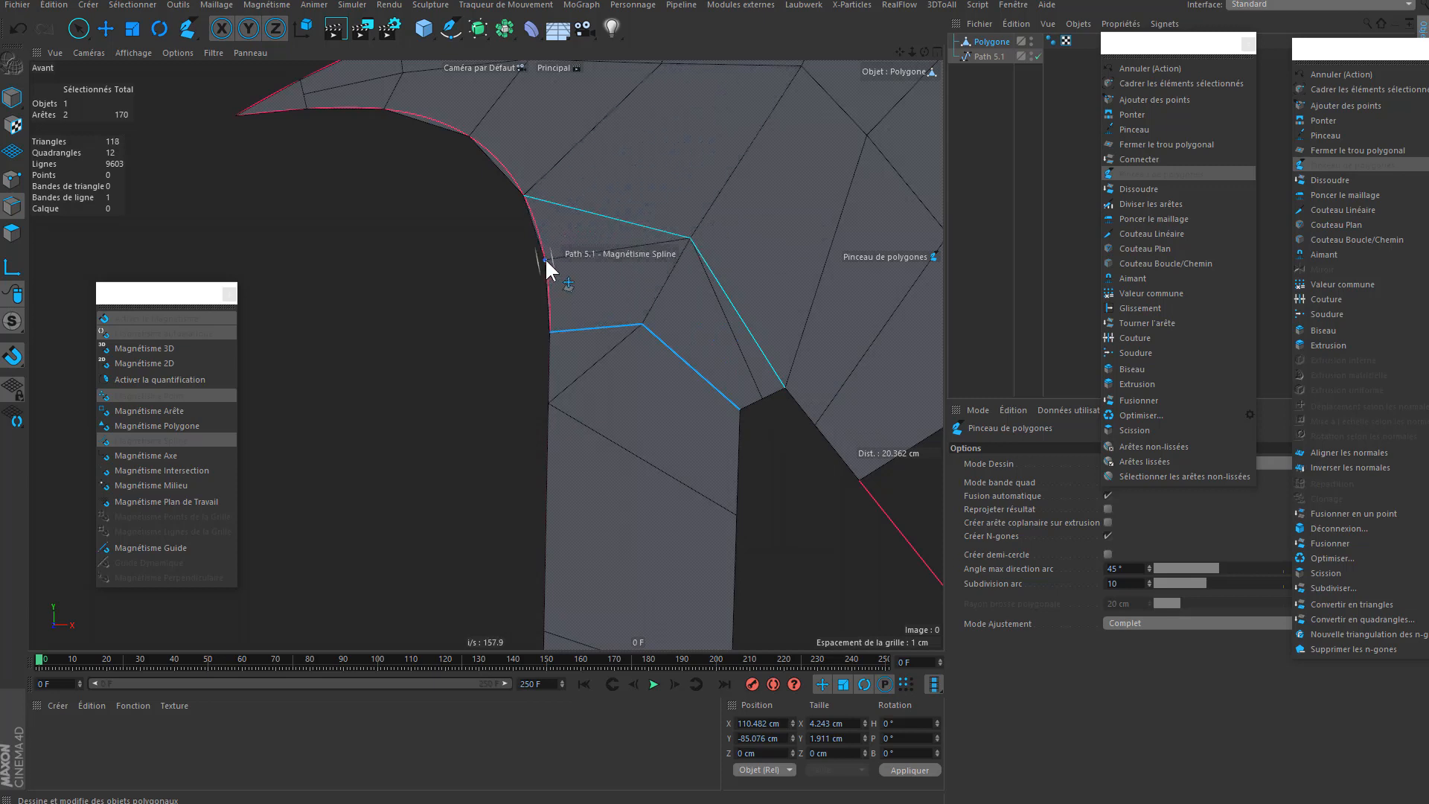
- Cut an edge from the upper interior junction down to the inner corner's short edge, in place of the neighbouring diagonal edge
middle_click_drag(750, 375, 705, 399, "alt")
scroll(711, 405, "up", 3)
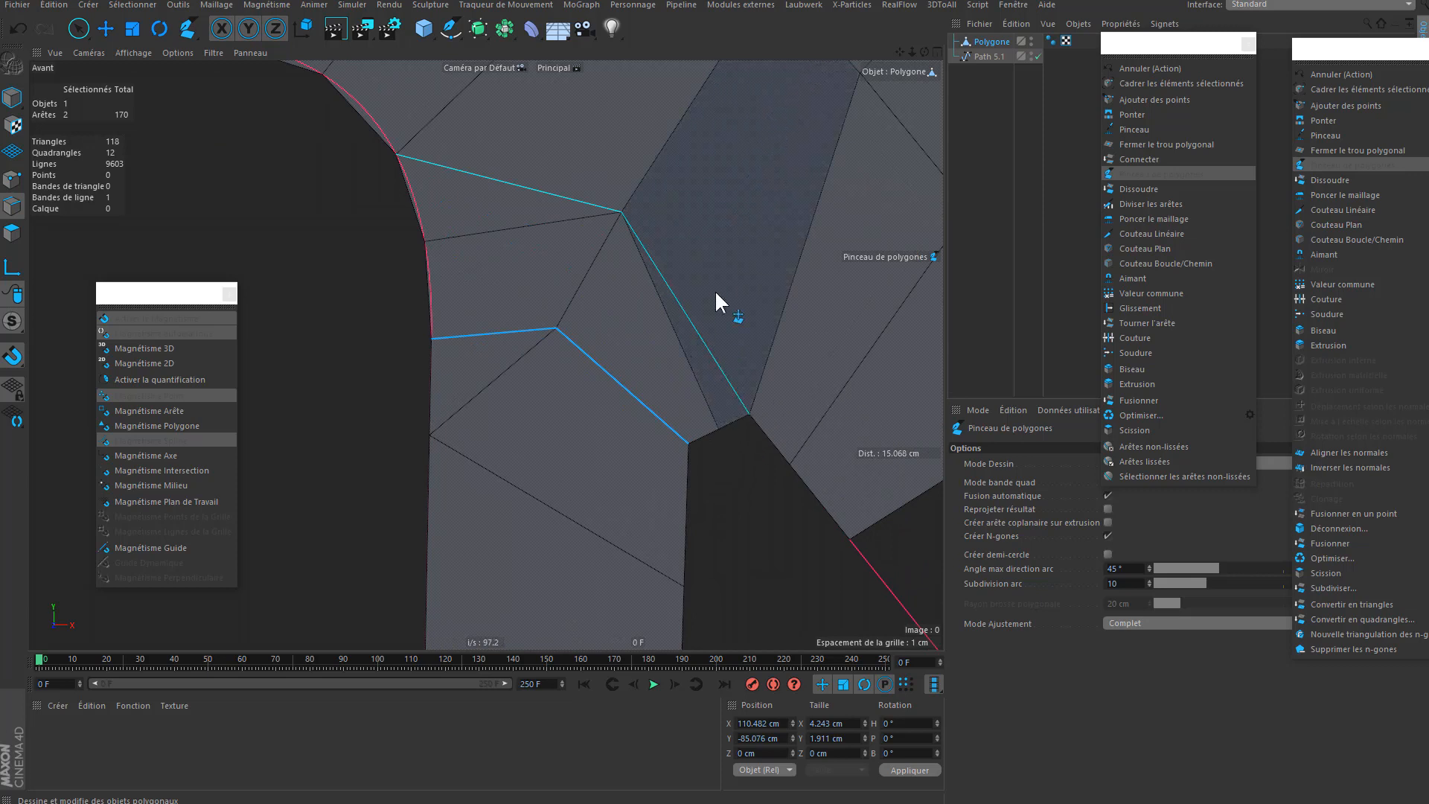
middle_click_drag(714, 292, 677, 427, "alt")
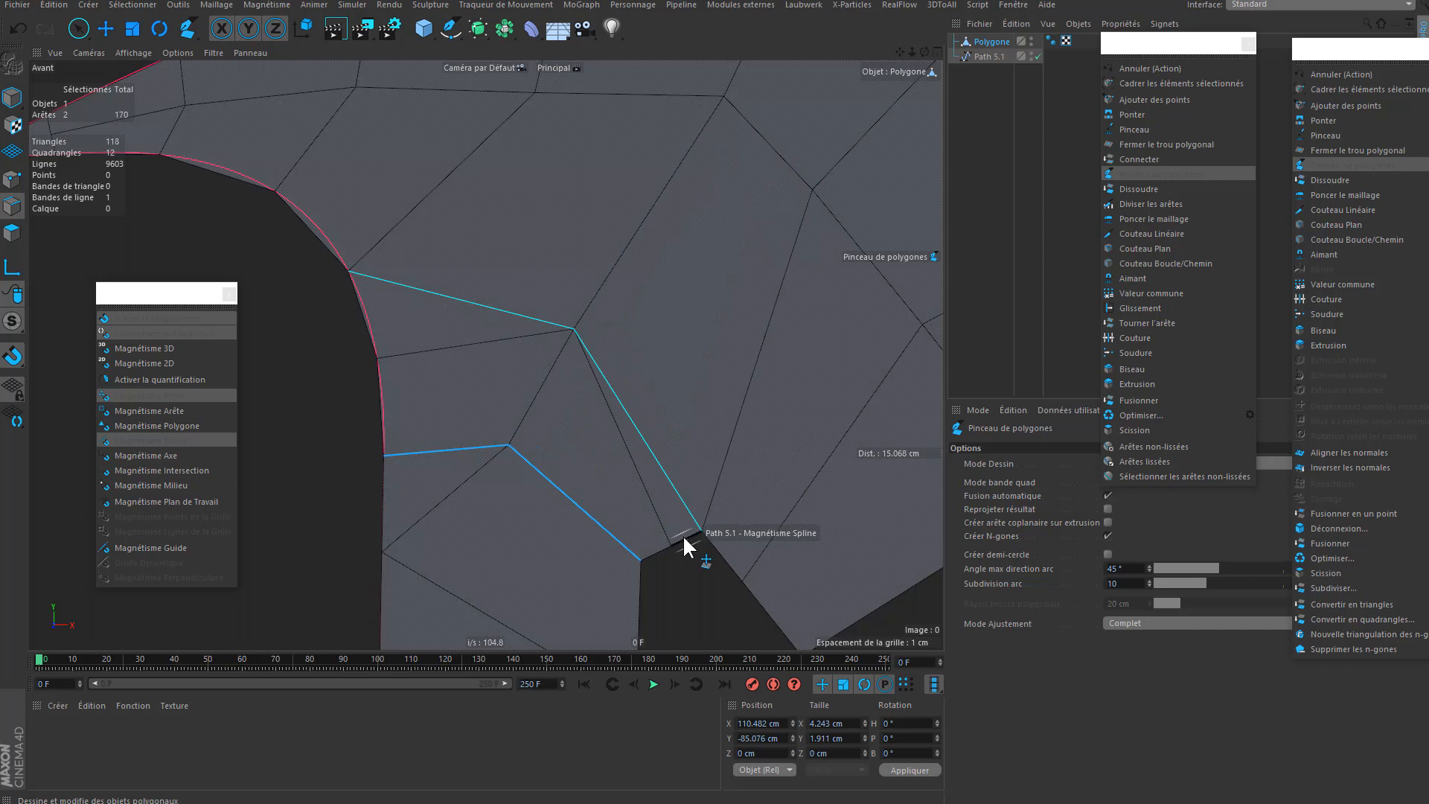
middle_click_drag(665, 363, 659, 372, "alt")
mouse_move(719, 105)
left_mouse_down()
mouse_move(691, 543)
mouse_move(677, 546)
left_mouse_up()
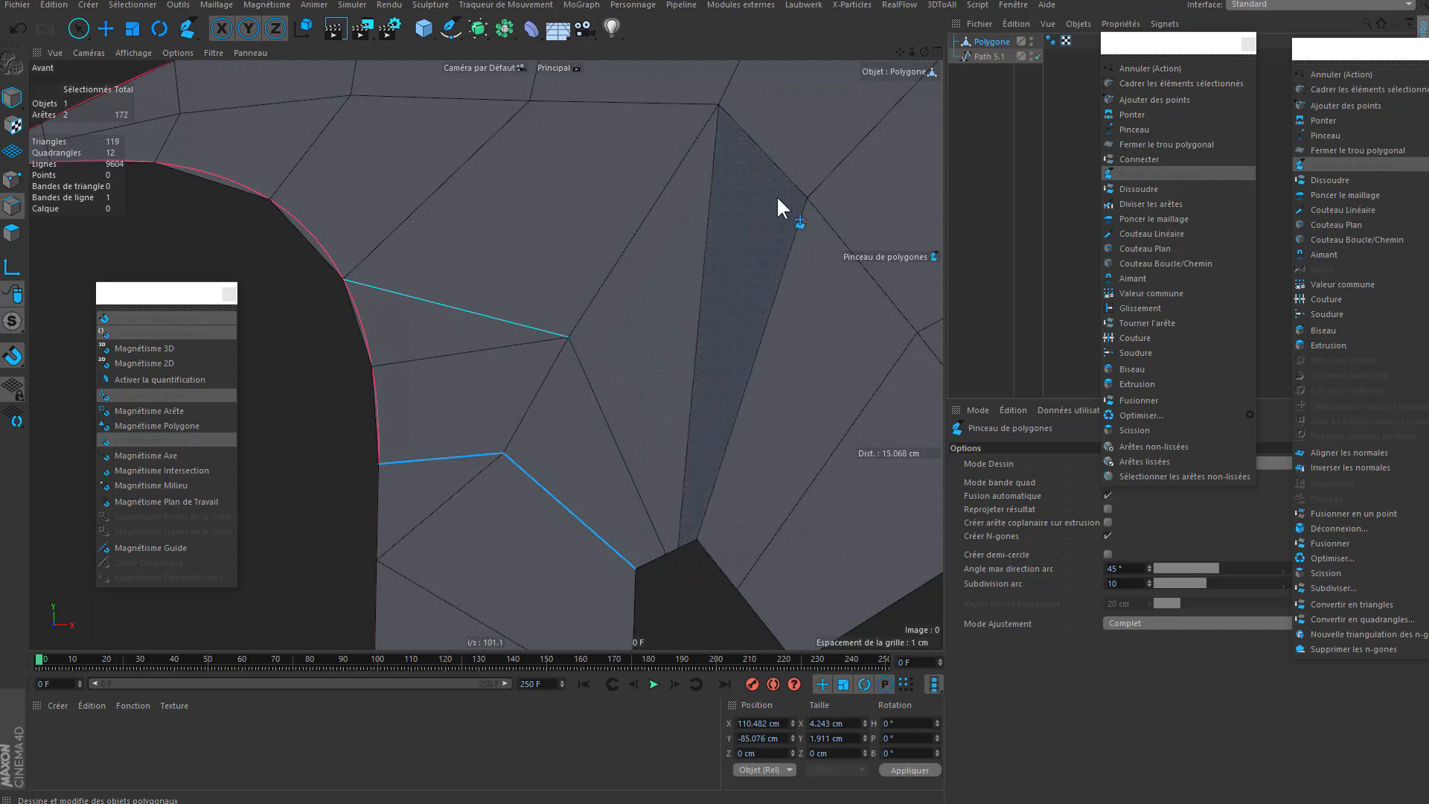
- Cut an edge from the upper interior junction to the serif's inner curve and align the curve's outline points with the red spline
middle_click_drag(627, 415, 789, 450, "alt")
left_click(879, 139)
left_click(519, 360)
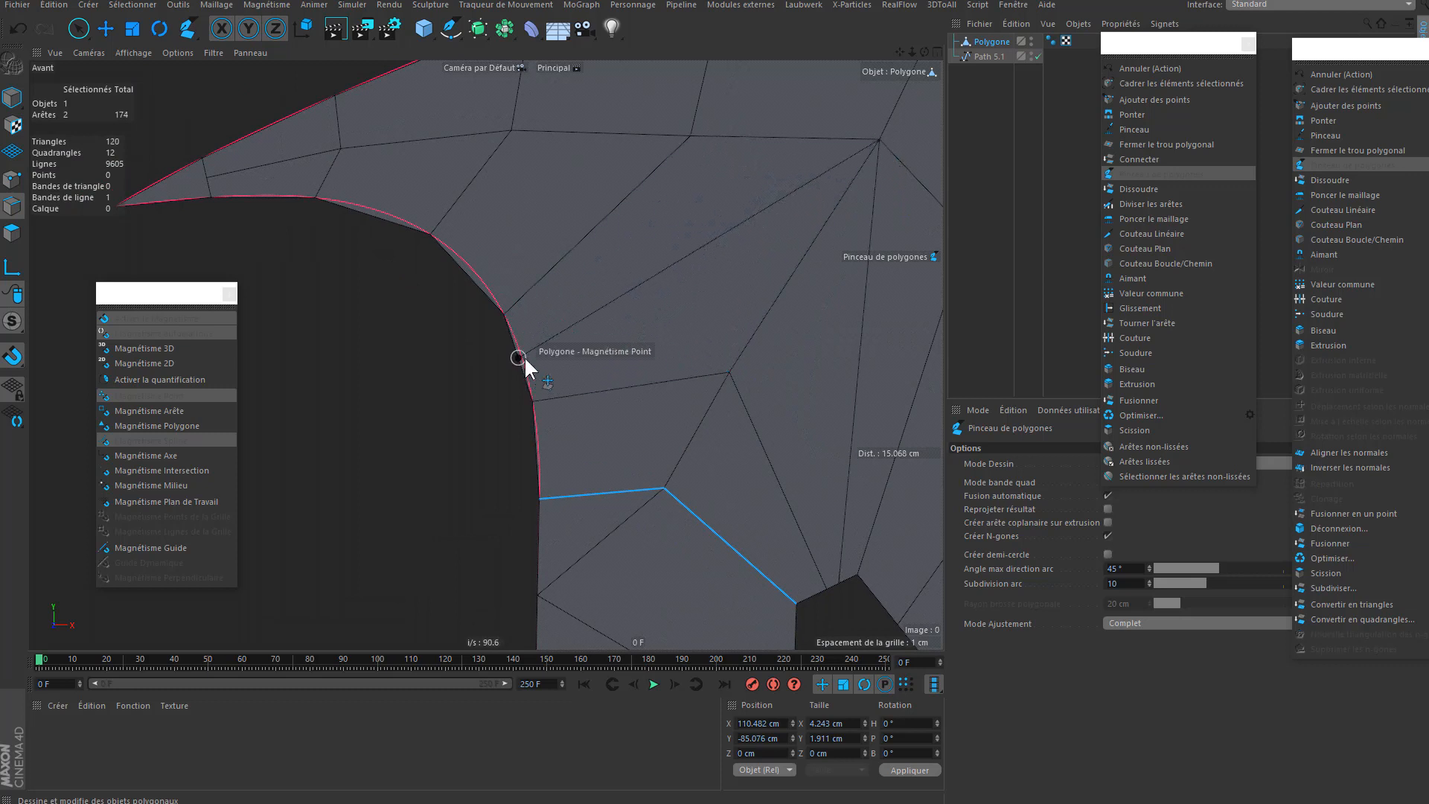
right_click_drag(626, 338, 593, 402, "alt")
scroll(660, 374, "up", 6)
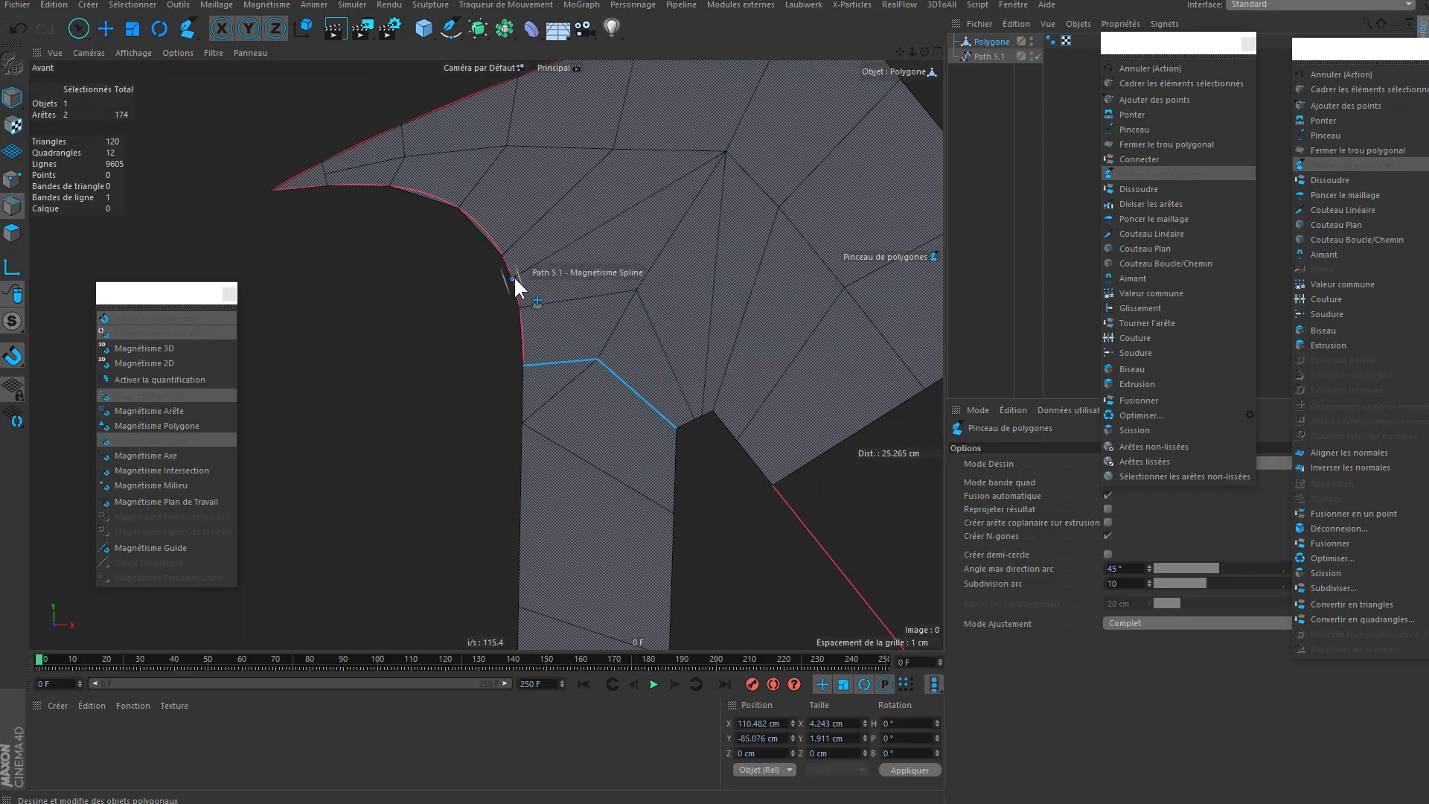
scroll(498, 258, "up", 2)
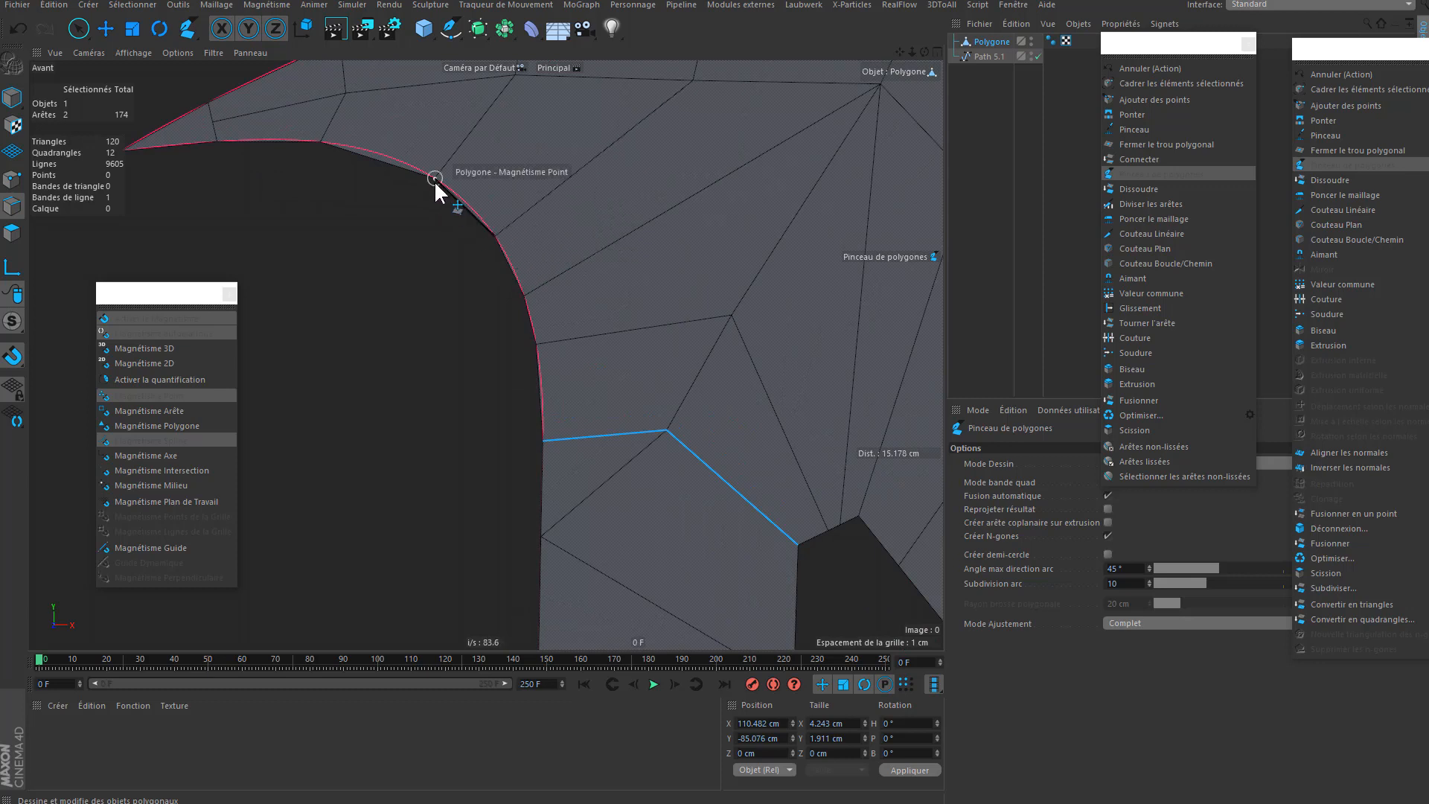
scroll(447, 237, "down", 1)
scroll(448, 228, "down", 2)
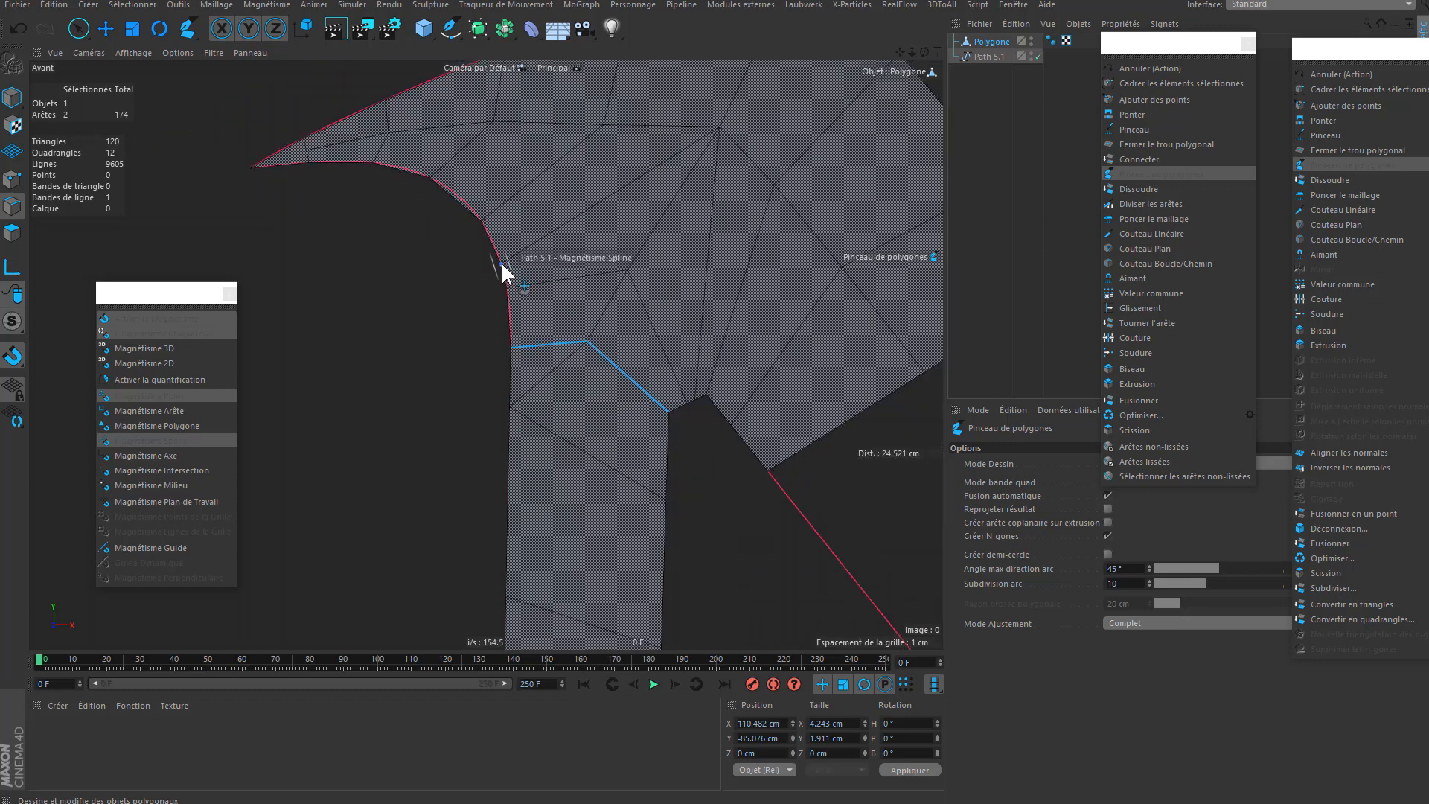
- Lower the outer and middle points of the stem's top edge line and slide the outline point beneath them down the stem
left_click_drag(511, 347, 593, 360)
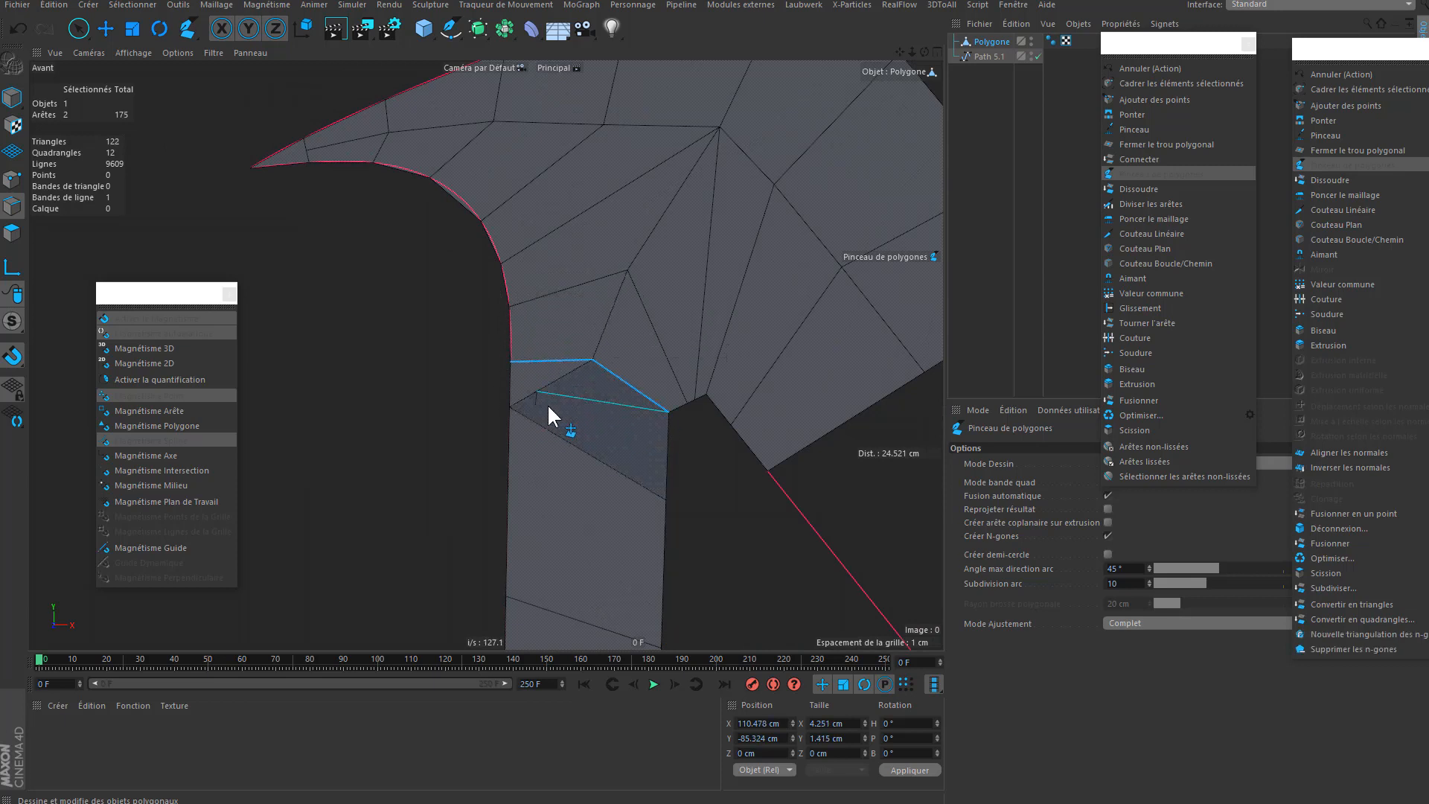
left_click_drag(509, 409, 506, 474)
- Cut a vertical edge from the stem's middle point to the row below, remove the leftover edge, and lower the middle point slightly
left_click_drag(590, 360, 582, 481)
left_click(583, 482)
left_click(546, 425, "ctrl")
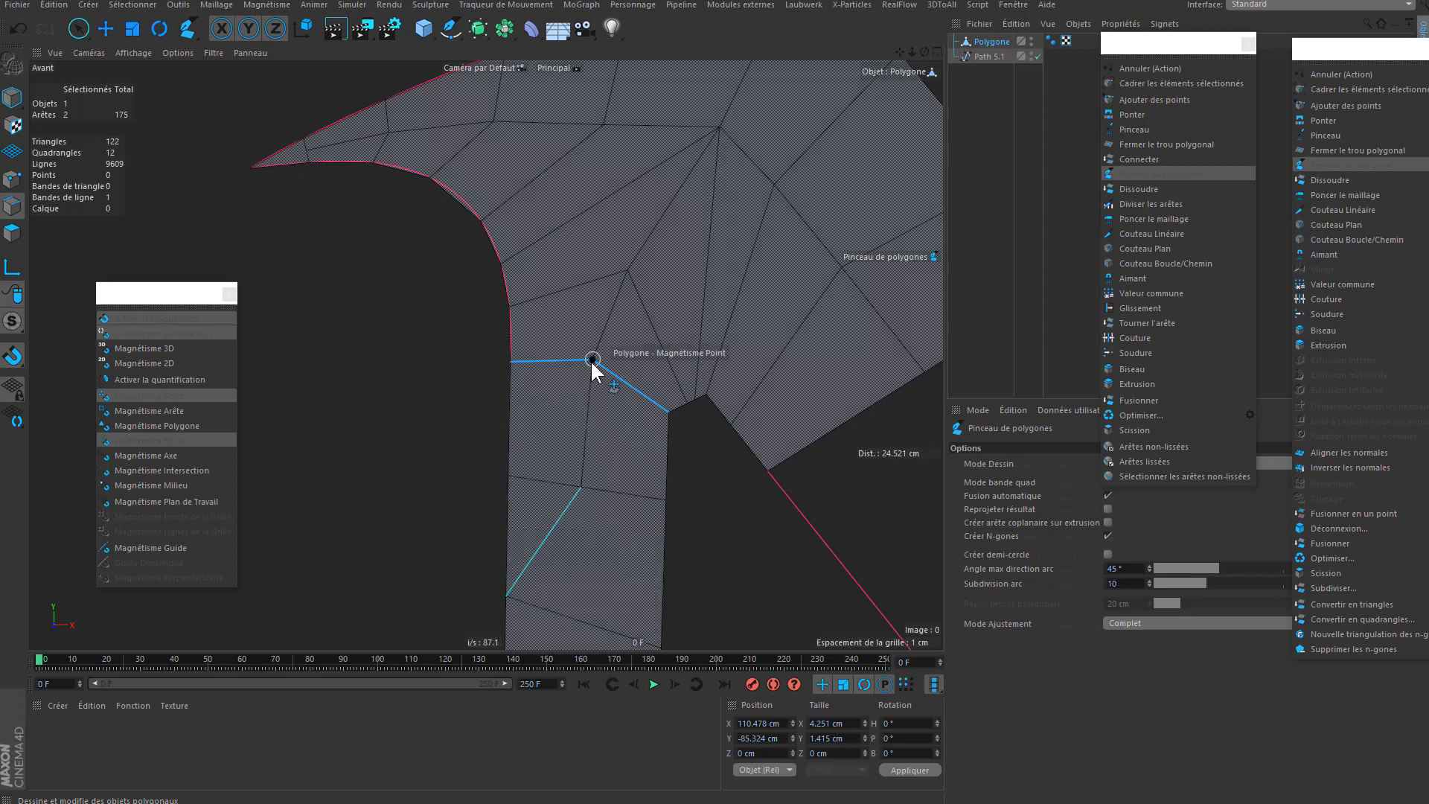
left_click_drag(592, 362, 592, 371)
- Examine the reworked topology of the serif tip, the corner and the stem against the remaining M outline
middle_click_drag(597, 374, 548, 424, "alt")
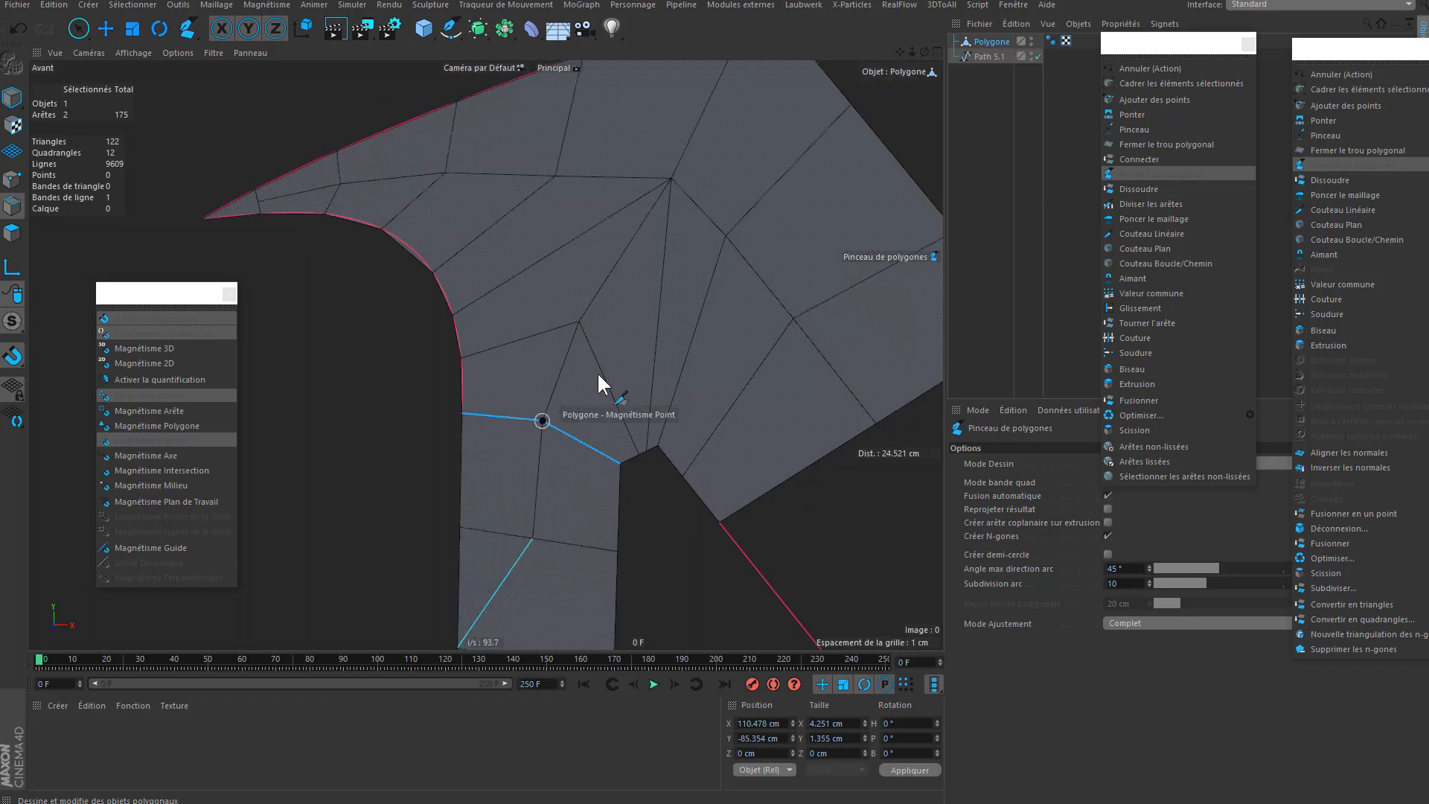
scroll(592, 372, "down", 4)
scroll(616, 329, "up", 2)
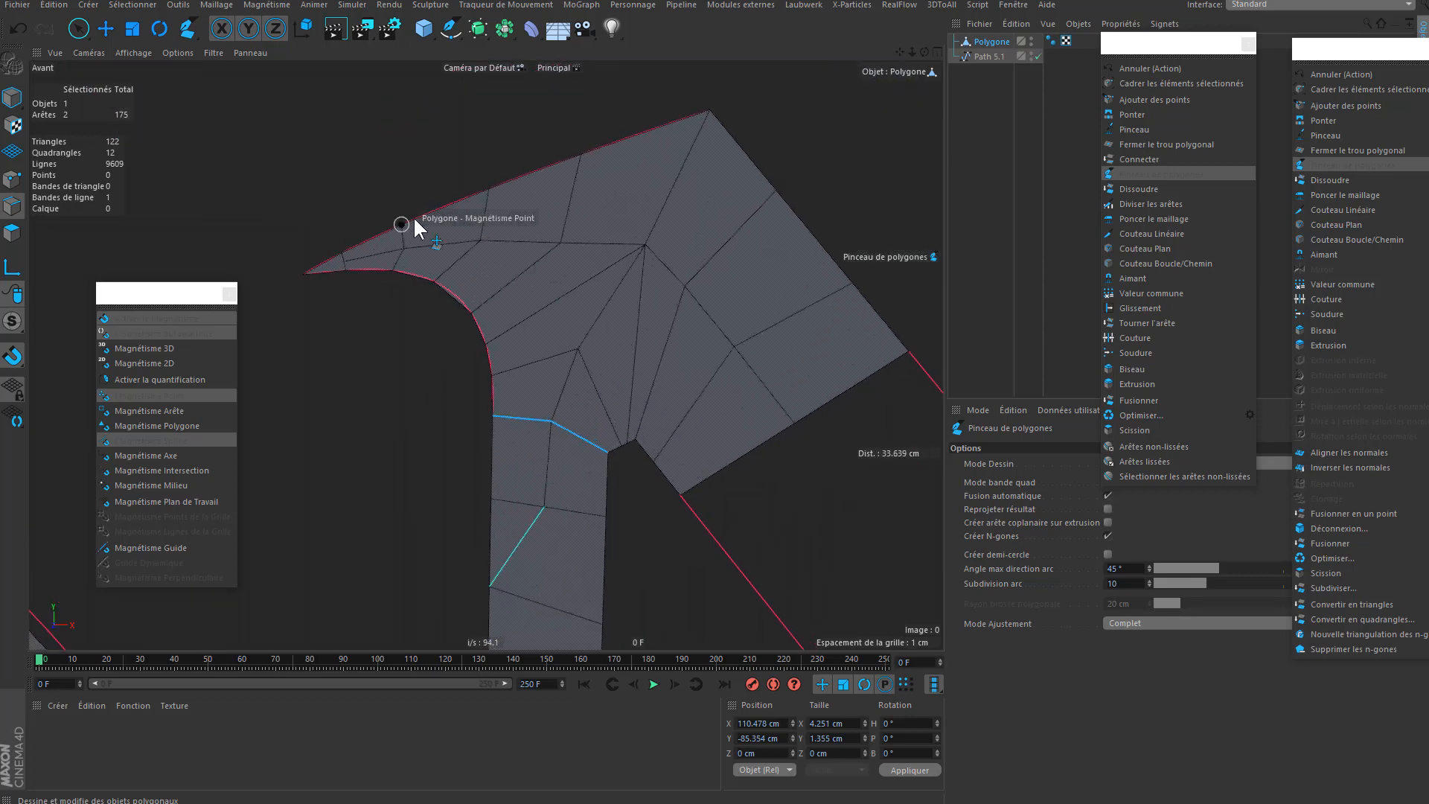
scroll(396, 269, "up", 2)
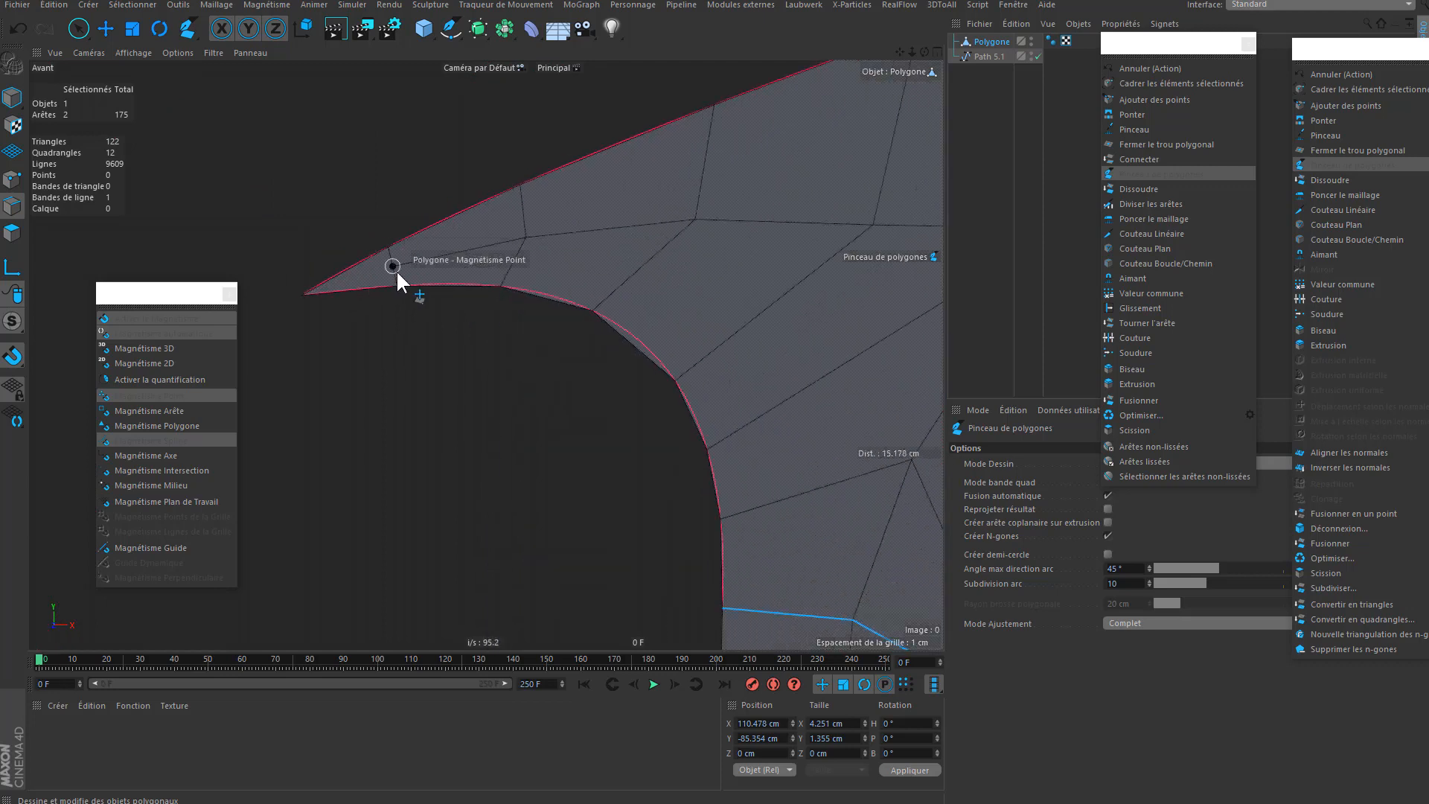
scroll(454, 245, "down", 5)
middle_click_drag(623, 335, 563, 243, "alt")
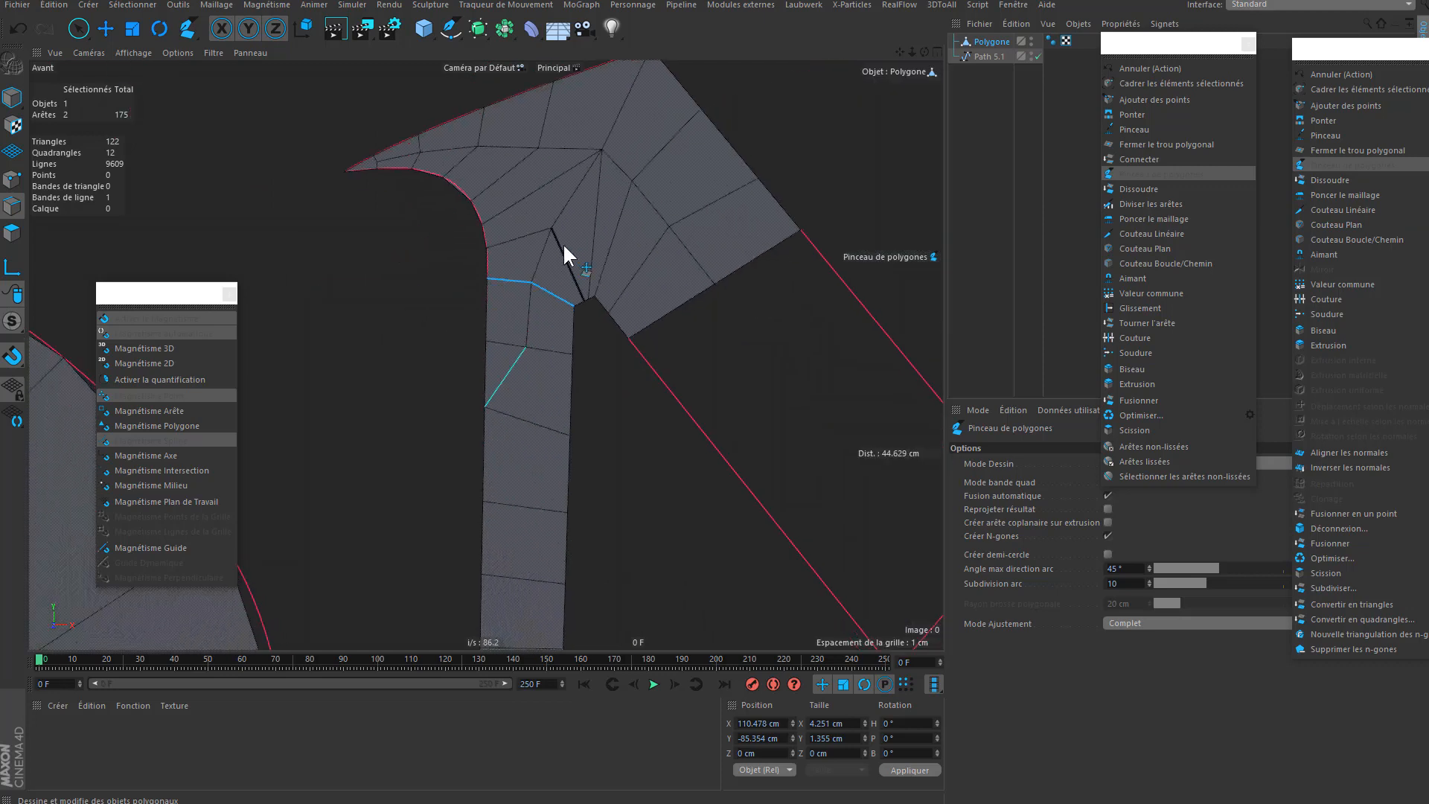
scroll(548, 271, "down", 3)
middle_click_drag(530, 287, 413, 234, "alt")
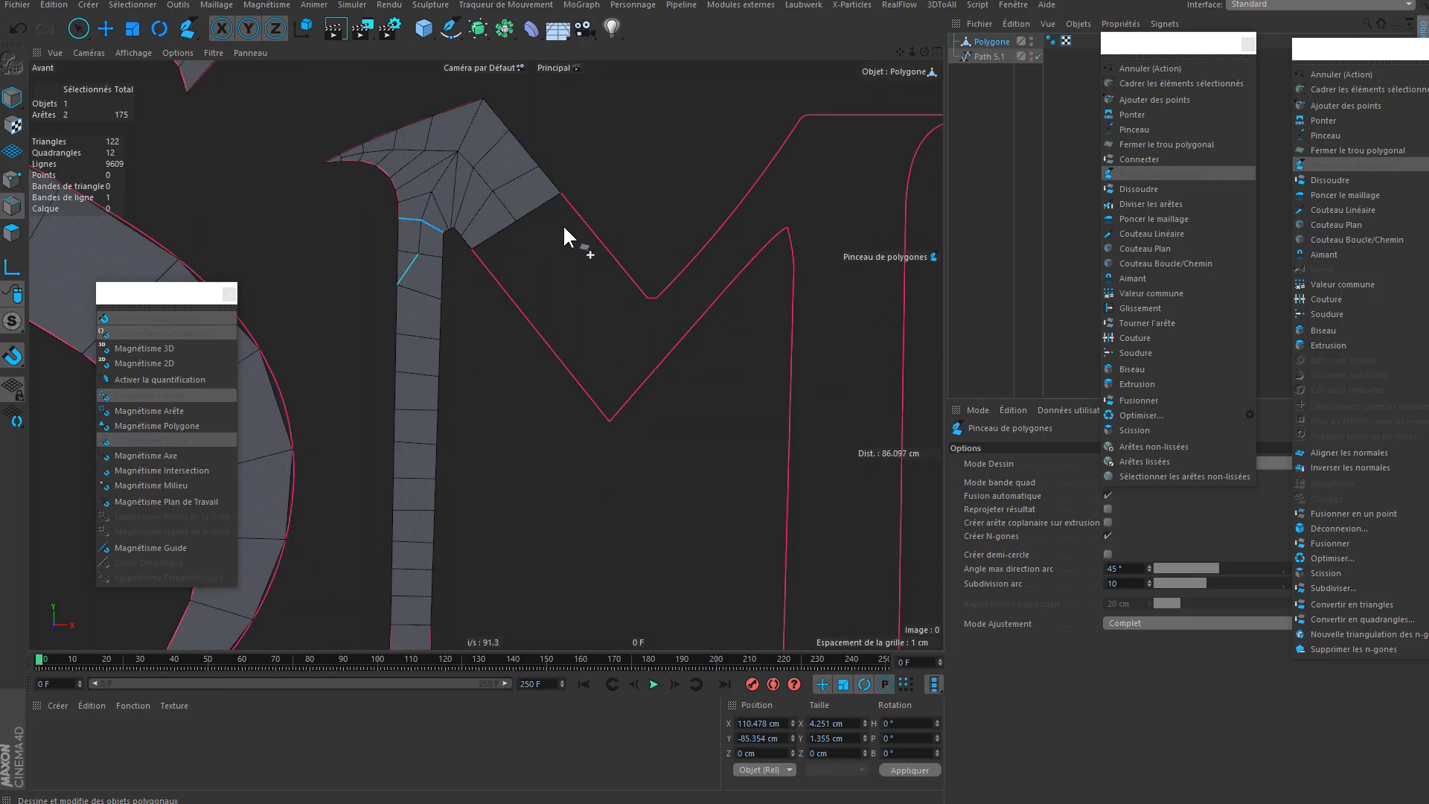
- Snap the lower corner of the diagonal's open end onto the spline and pull the end's middle point inward
scroll(588, 237, "up", 4)
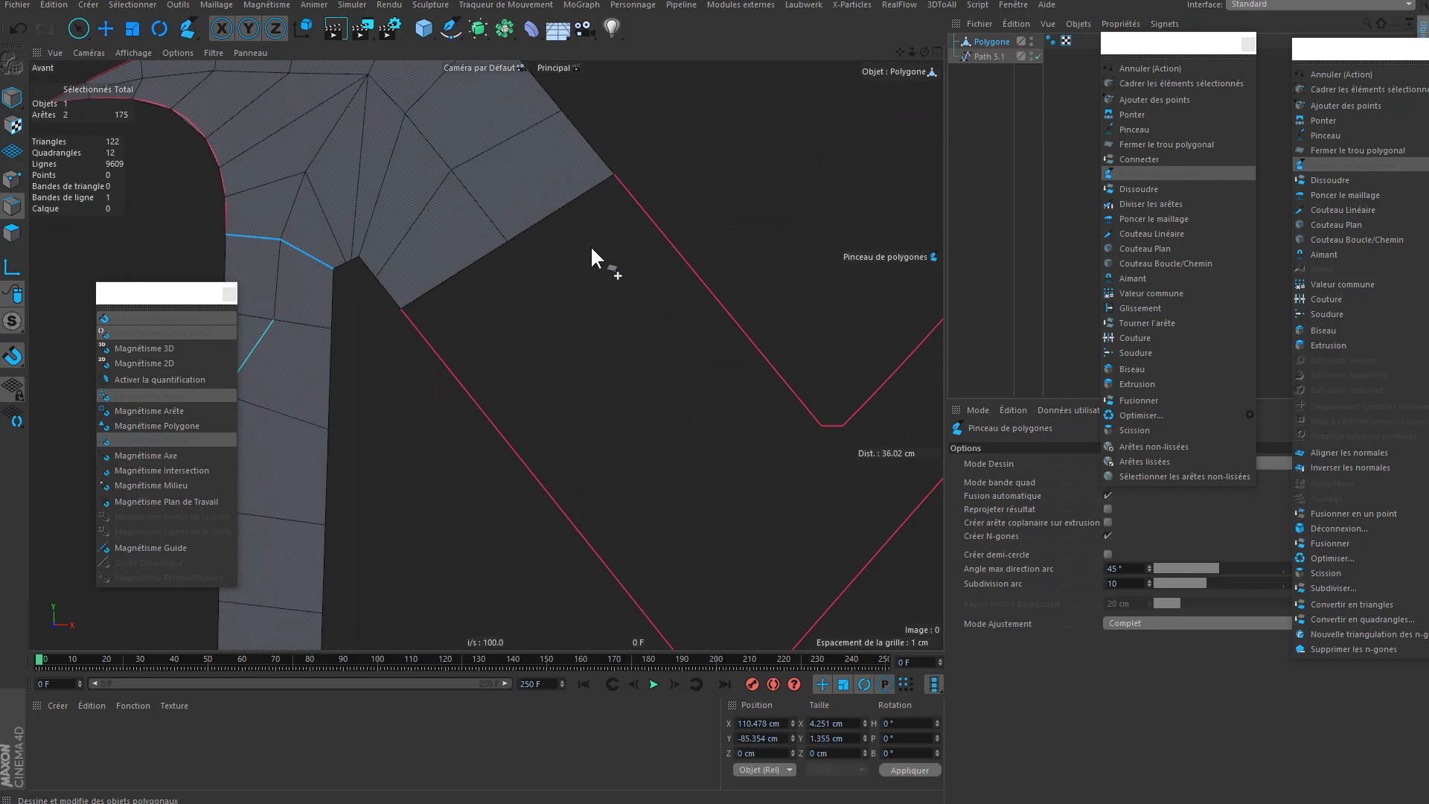
left_click(404, 311)
key("Escape")
left_click_drag(503, 240, 488, 222)
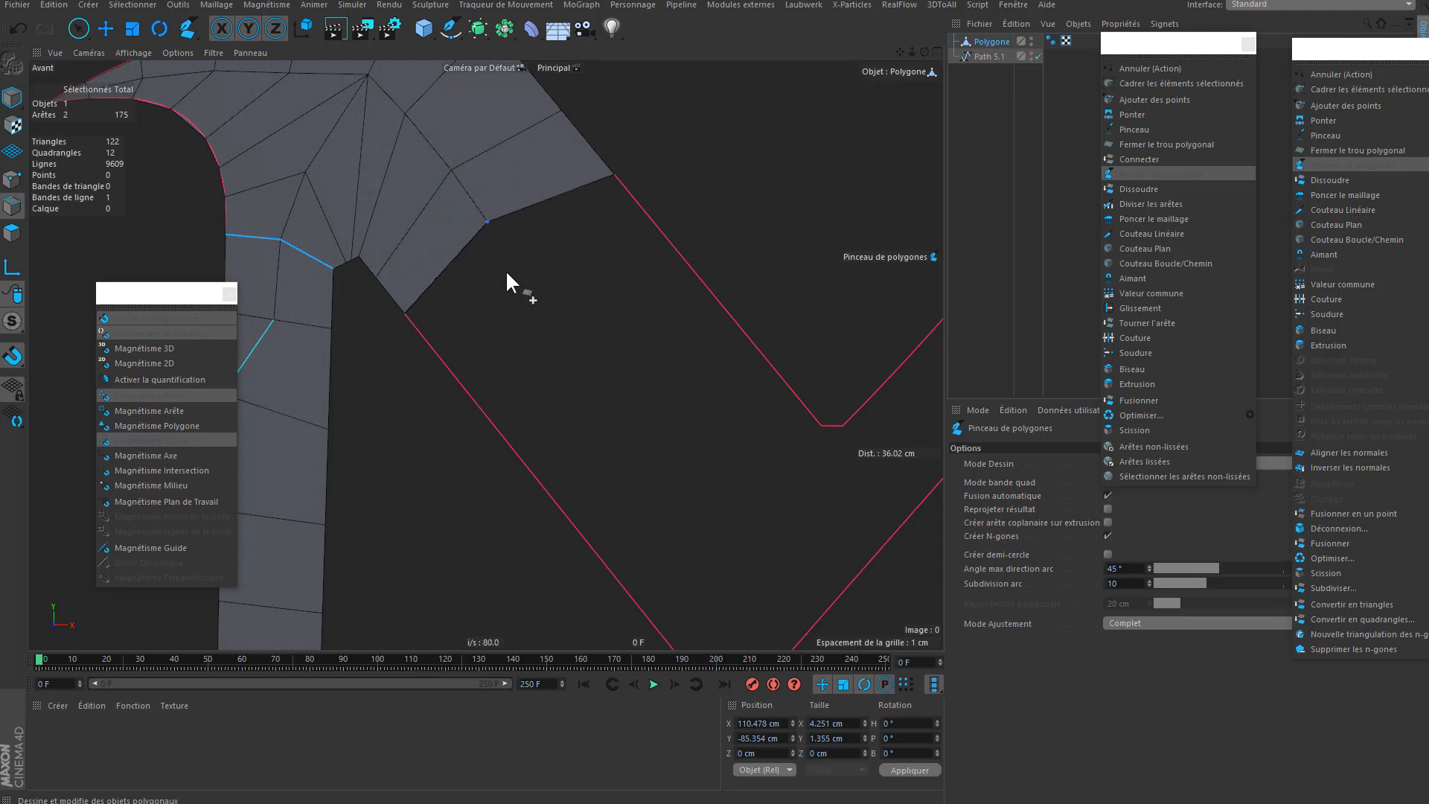
- Add a quad between the diagonal's two spline outlines and try to pull its upper edge to the inward middle point
left_click(614, 176)
left_click(681, 258)
left_click(470, 391)
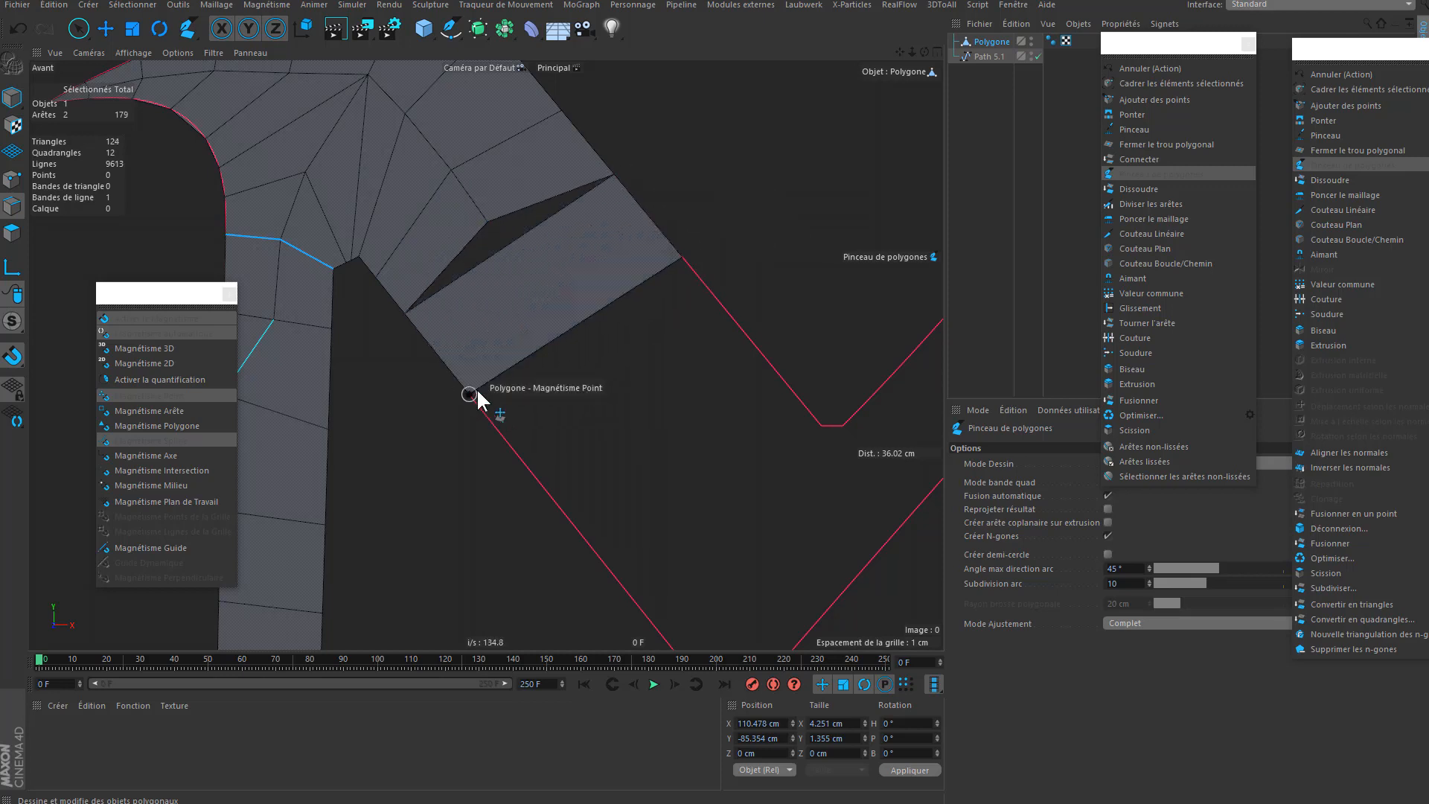
left_click_drag(505, 251, 484, 223)
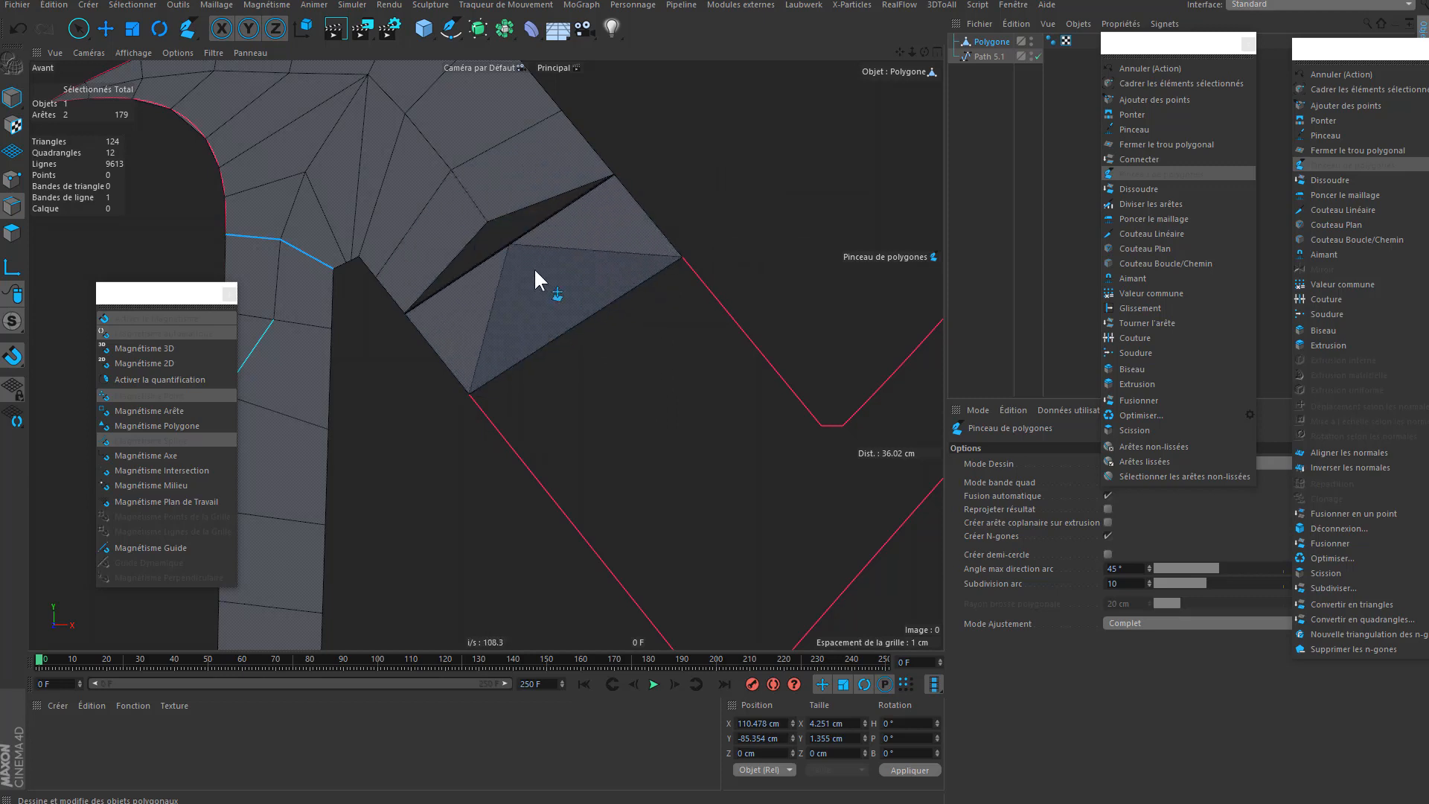
- Extend the diagonal with two more quads whose corners snap to both spline outlines
left_click(733, 317)
double_click(542, 490)
middle_click_drag(594, 427, 505, 223, "alt")
left_click(691, 173)
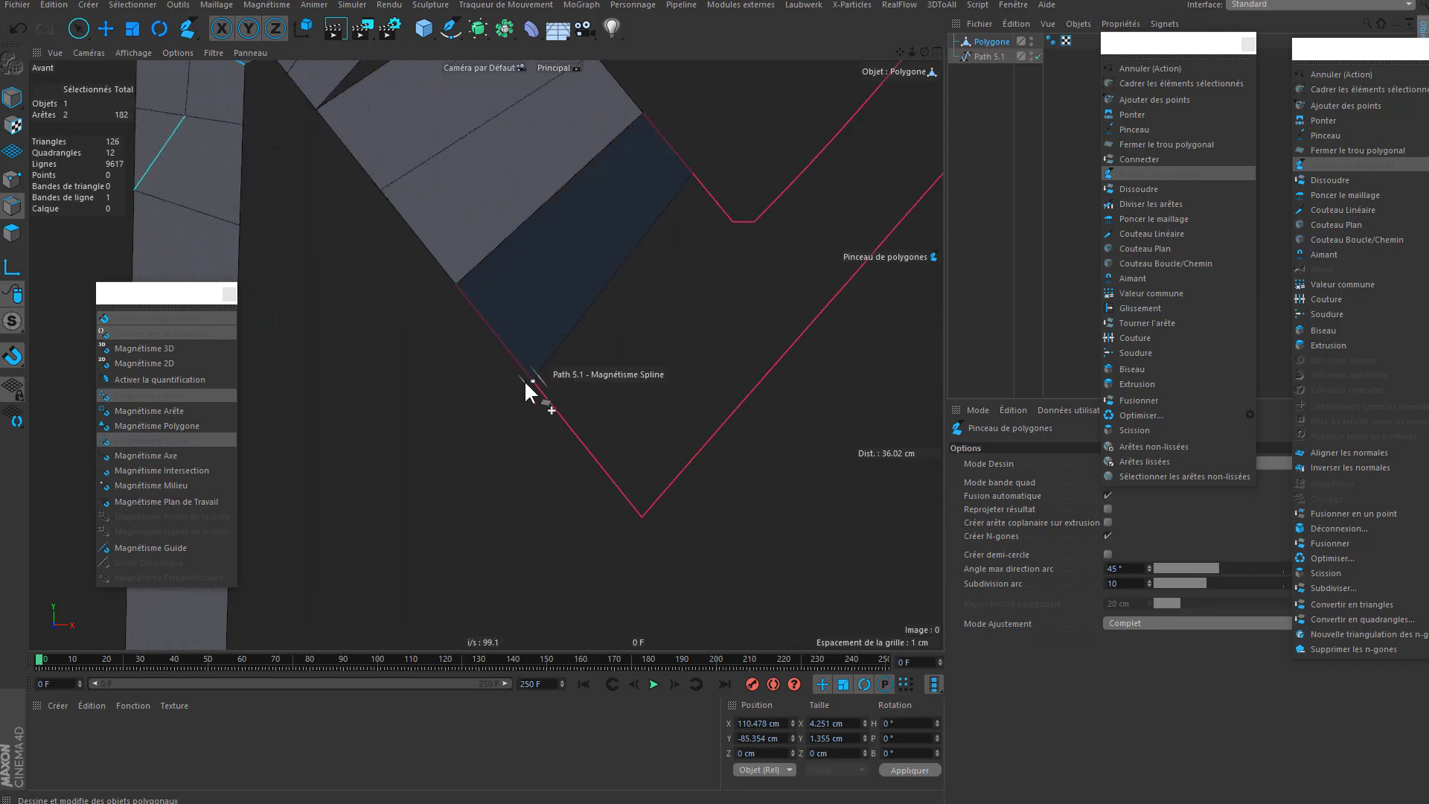
double_click(525, 373)
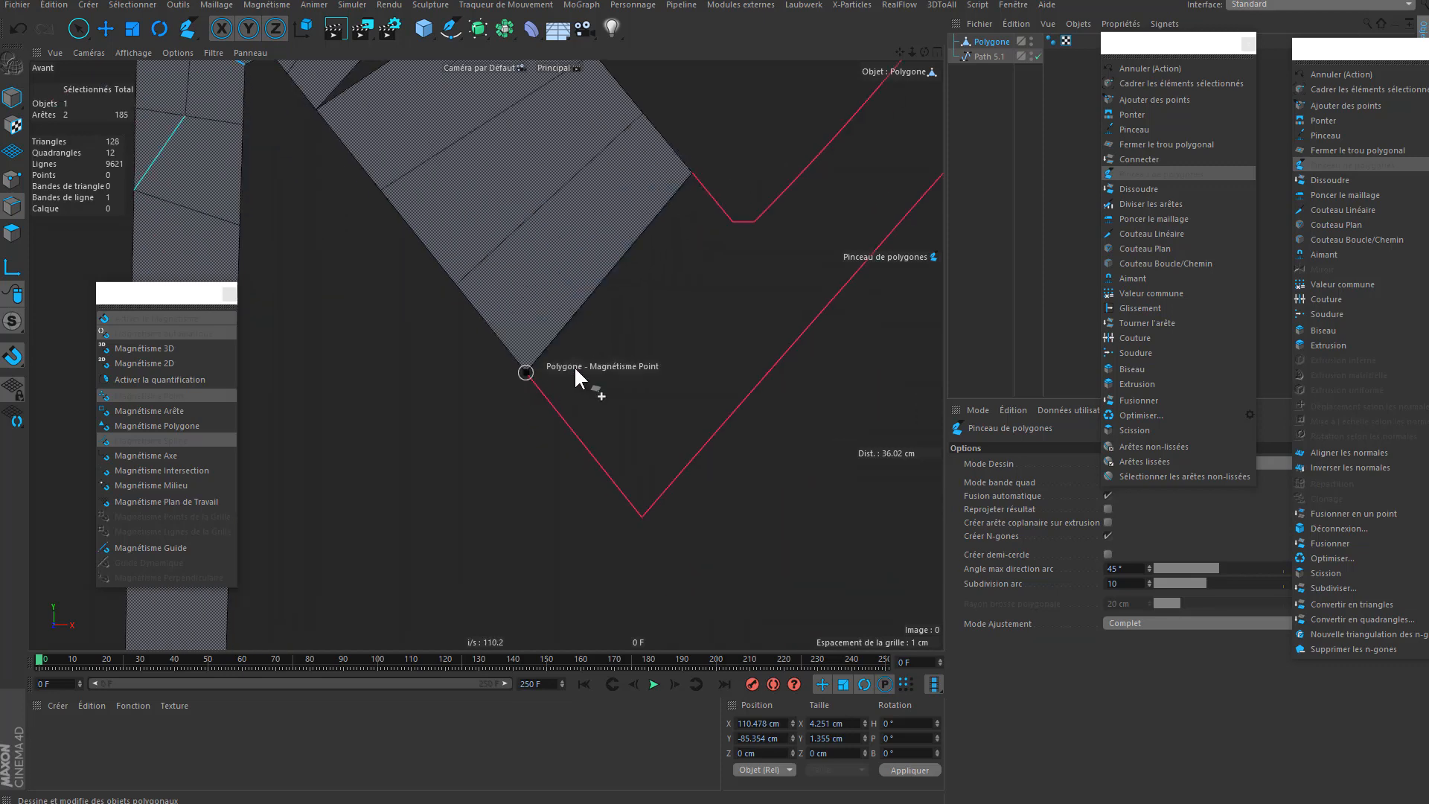
- Add a point midway on the flat bottom of the Path 5.1 notch and move it down to form a sharp tip
left_click(989, 57)
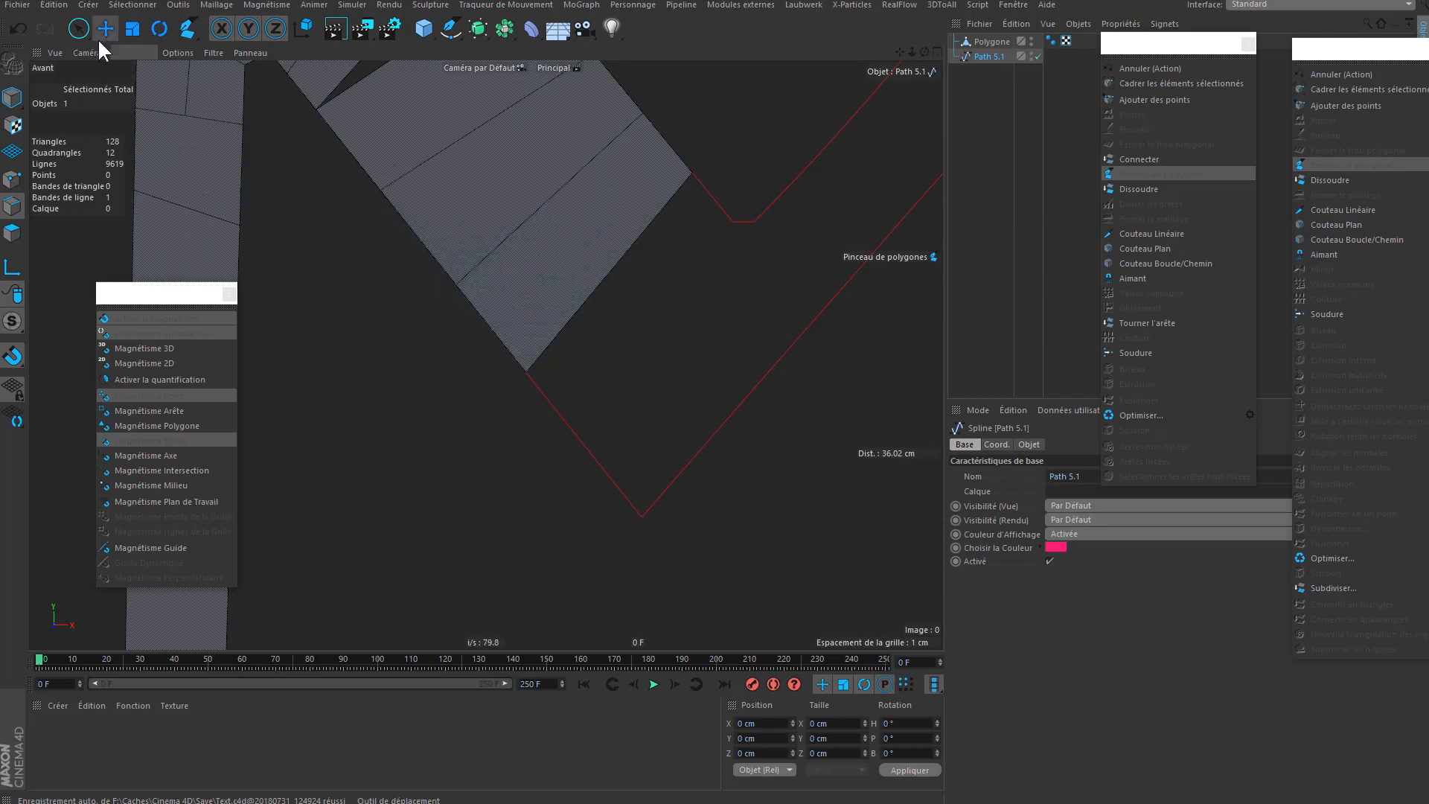
left_click(12, 183)
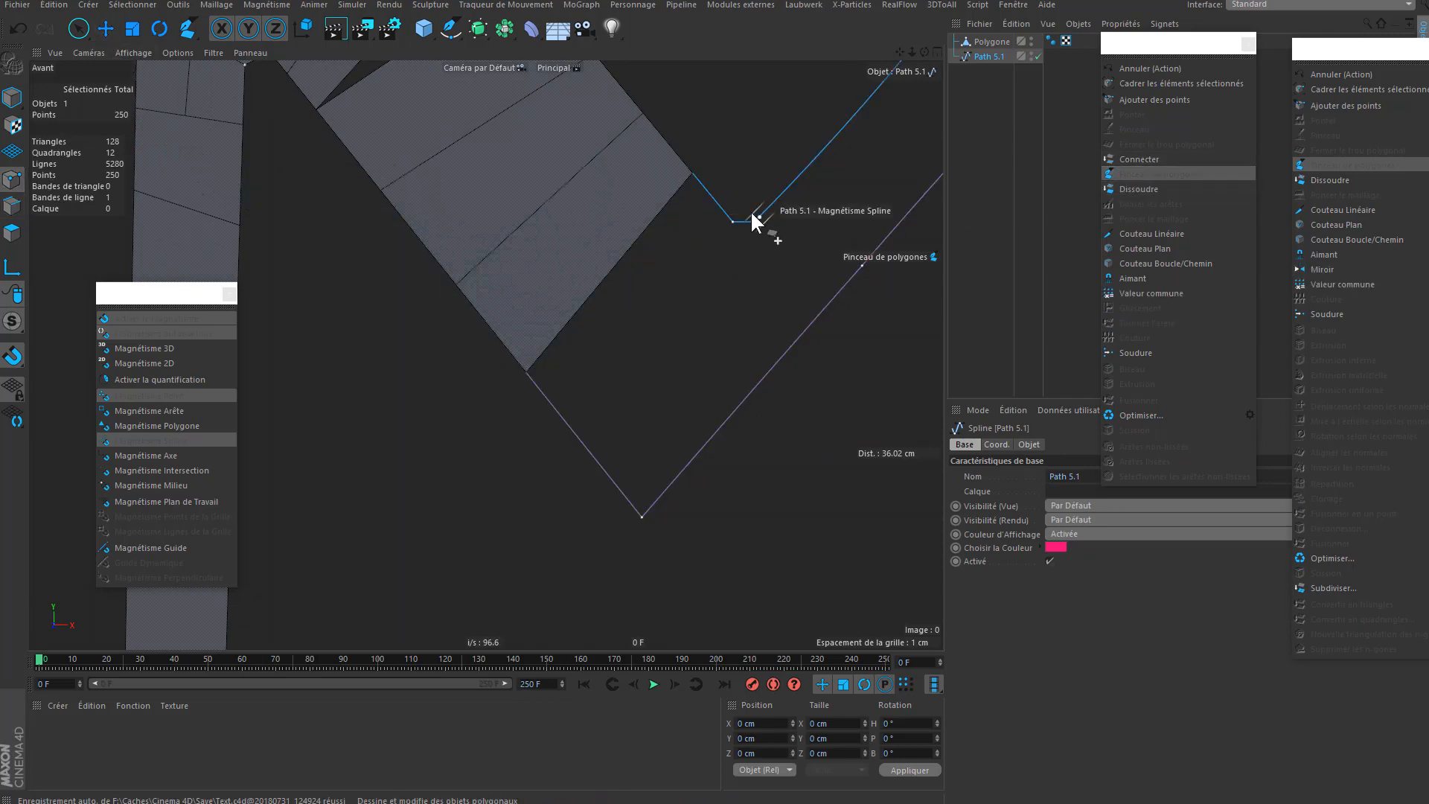
scroll(756, 221, "up", 2)
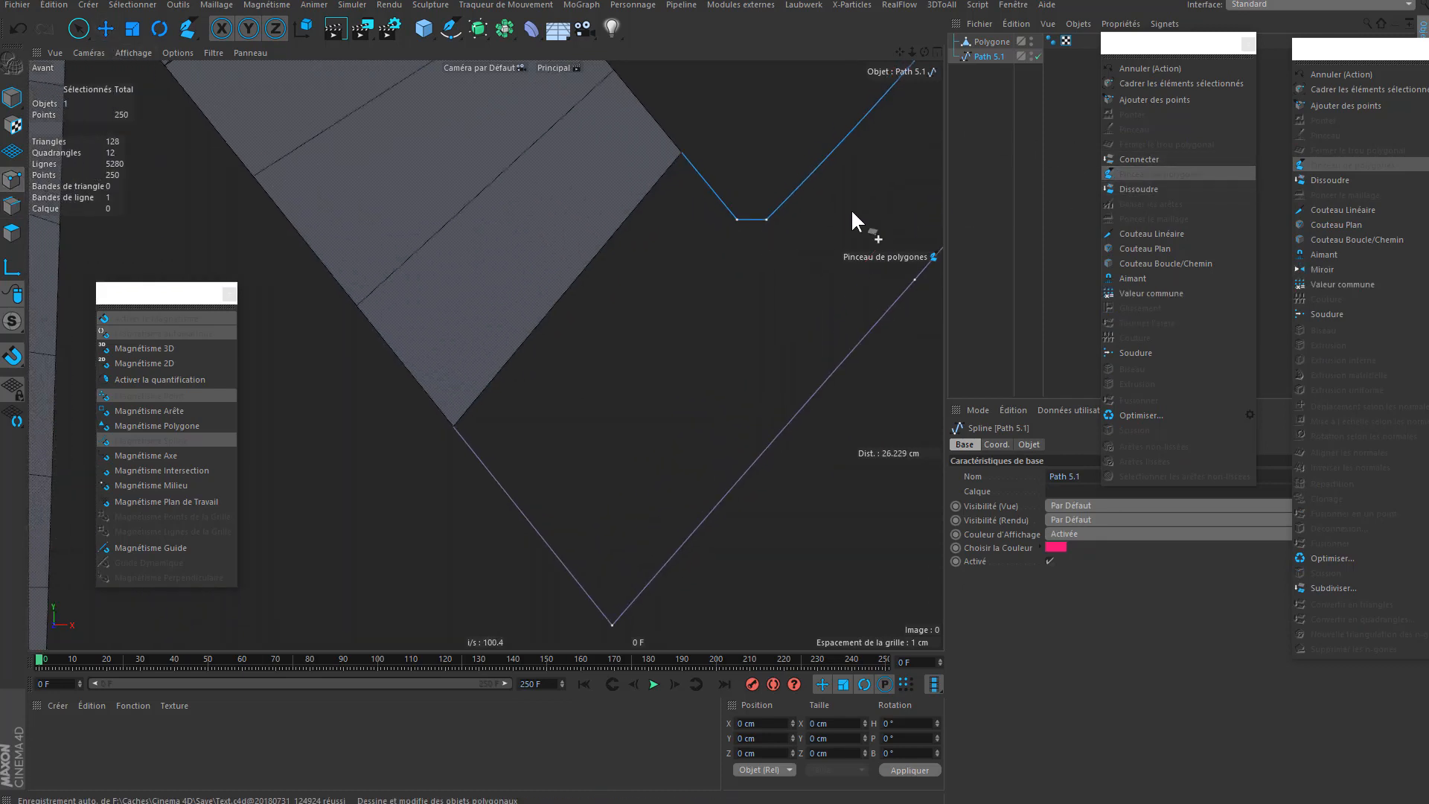
left_click(752, 219, "ctrl")
left_click_drag(748, 128, 743, 162)
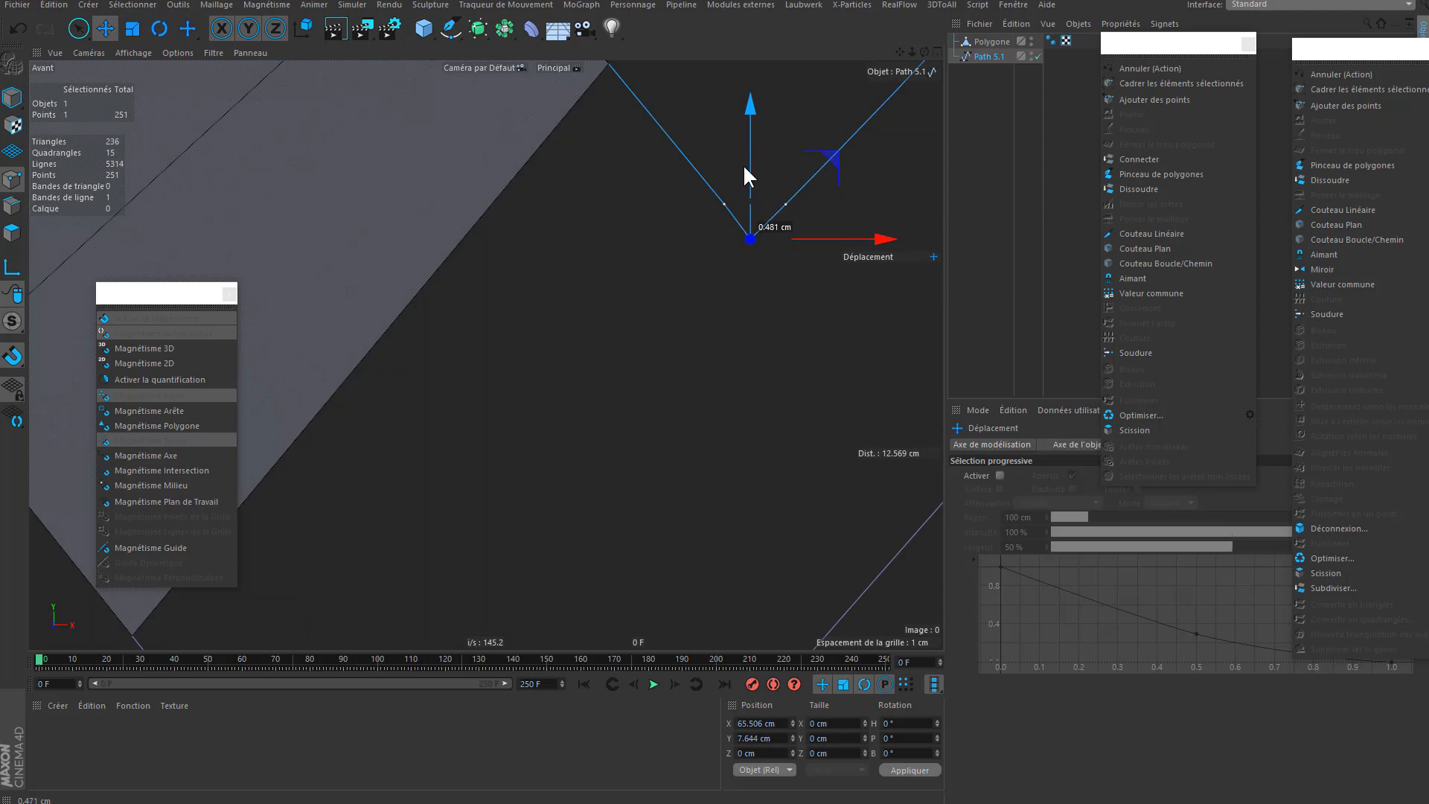
- Check the notch outline beside the mesh and fine-tune the height of the added Path 5.1 point
left_click(990, 42)
scroll(670, 237, "down", 10)
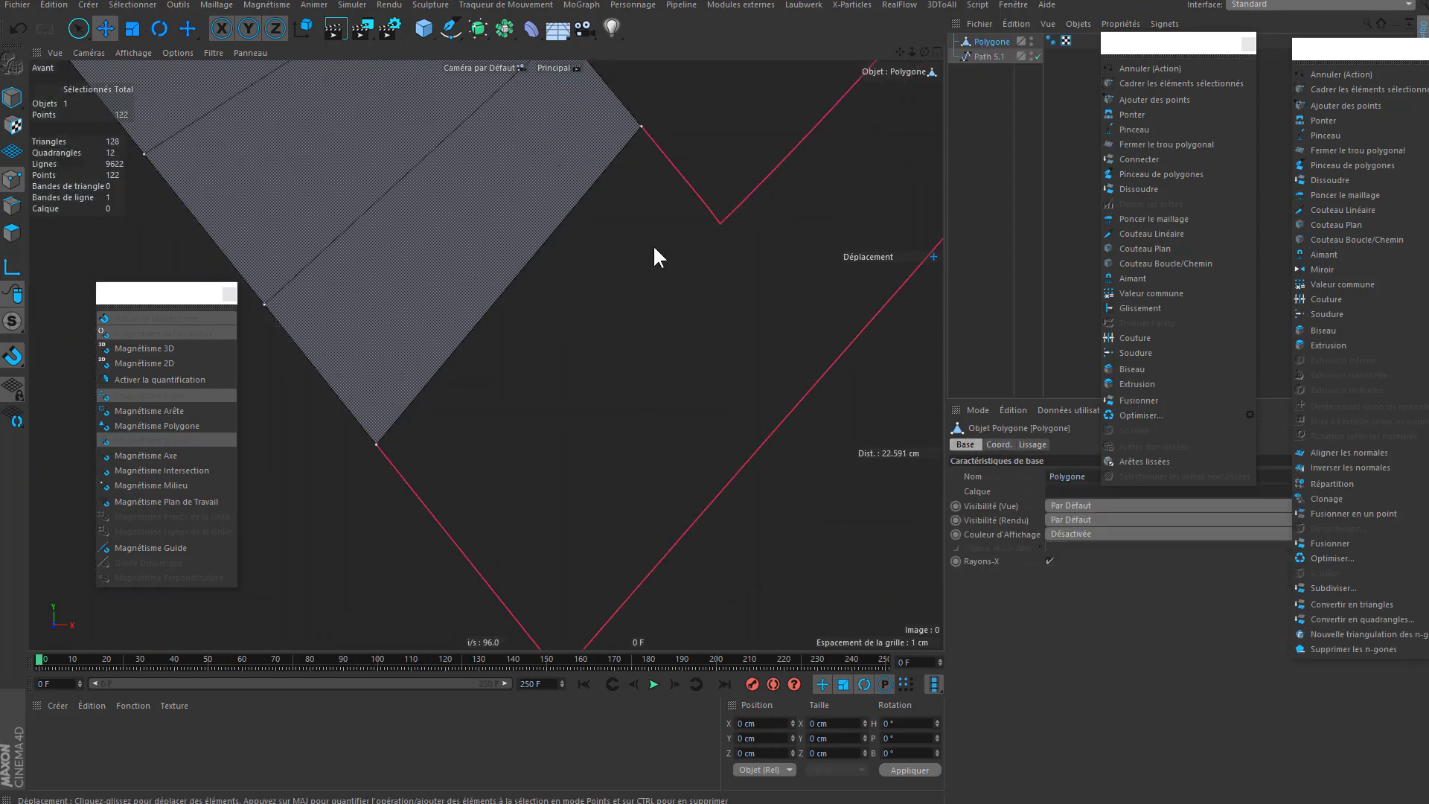
middle_click_drag(630, 257, 717, 270, "alt")
scroll(791, 224, "up", 9)
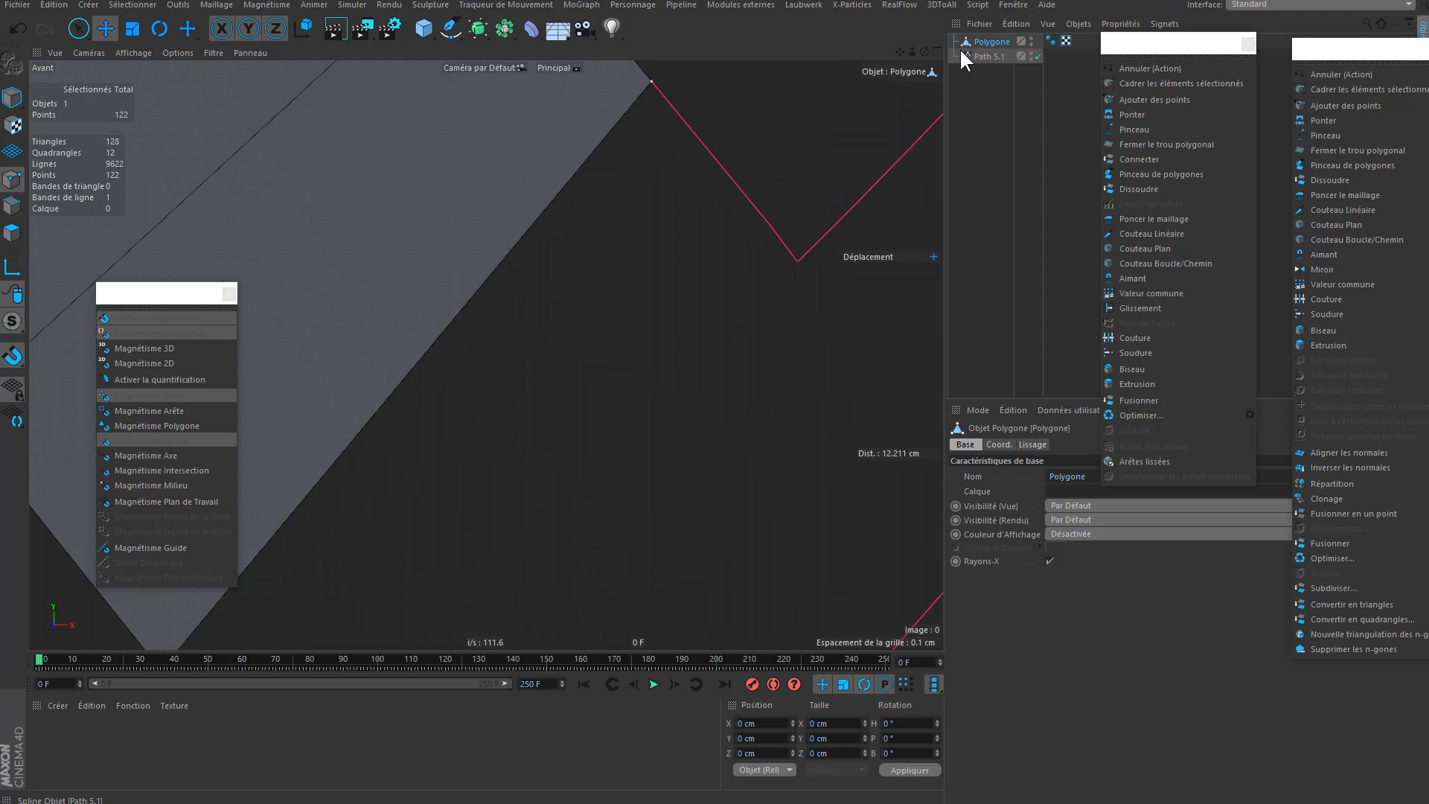
left_click(982, 56)
scroll(797, 214, "up", 5)
left_click_drag(850, 176, 865, 170)
- Reselect the Polygon object and, with the polygon pen, extend the diagonal with a quad ending at the M's two V tips
left_click(984, 42)
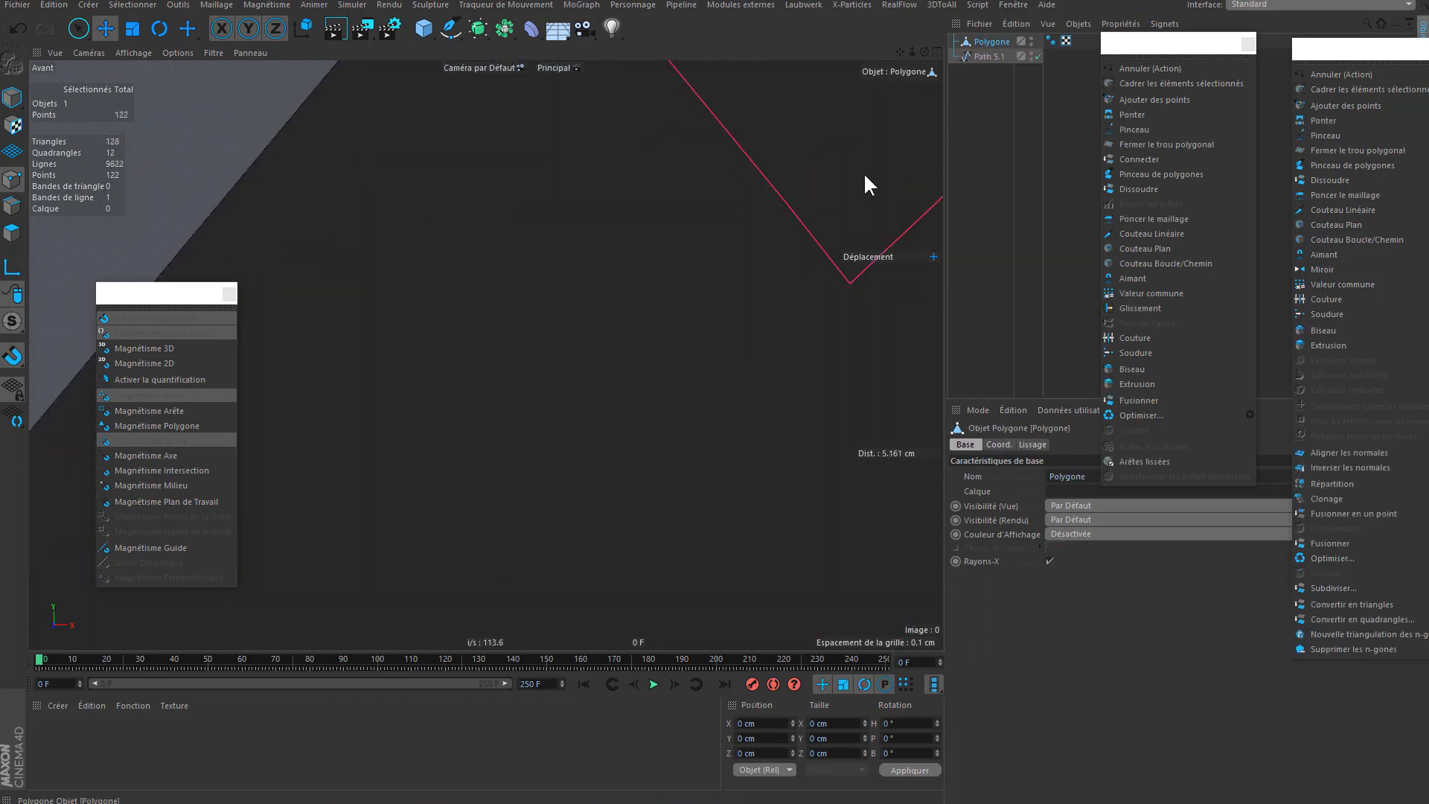
scroll(539, 338, "down", 3)
left_click(1133, 174)
middle_click_drag(316, 525, 467, 490, "alt")
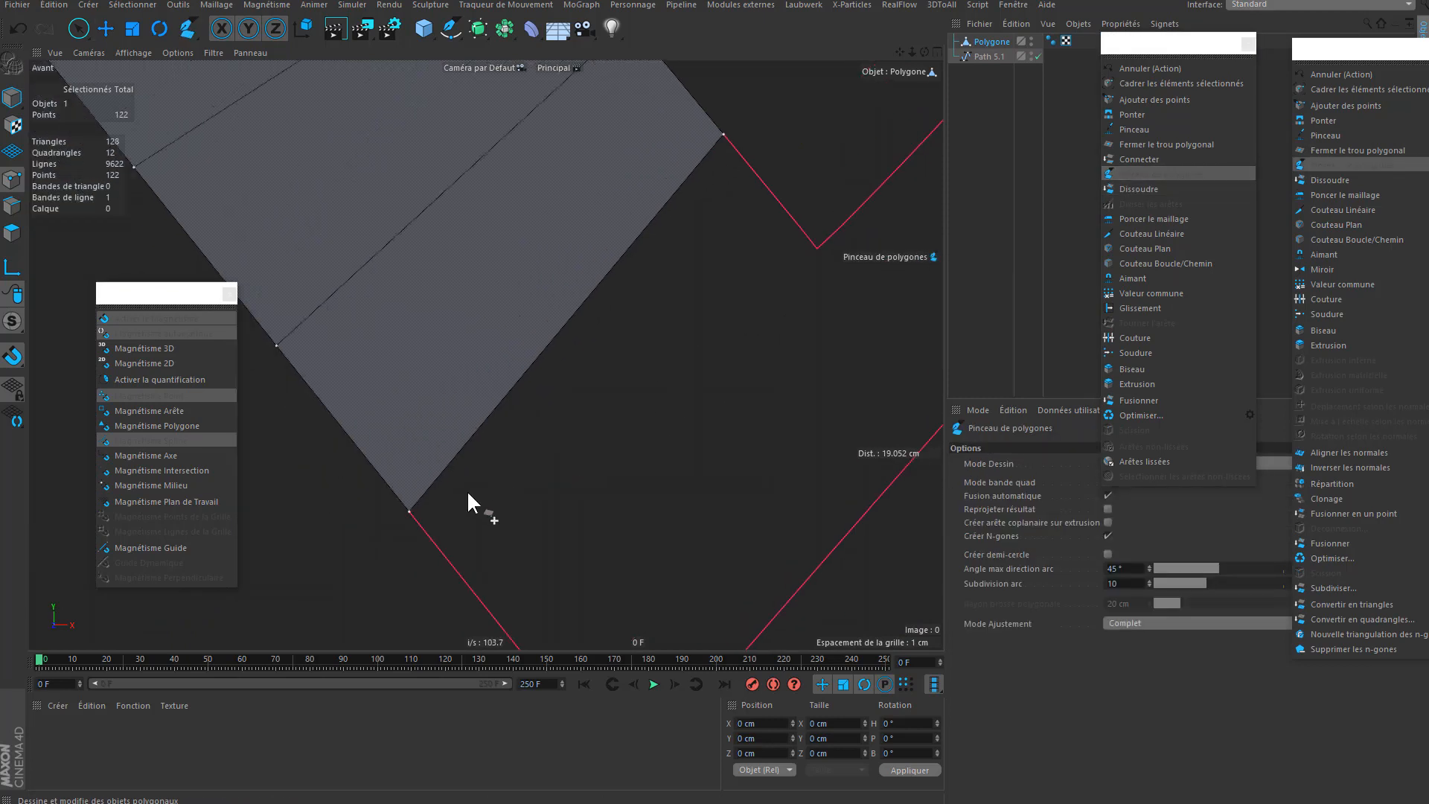
scroll(561, 304, "down", 5)
middle_click_drag(619, 303, 588, 317, "alt")
scroll(588, 327, "up", 4)
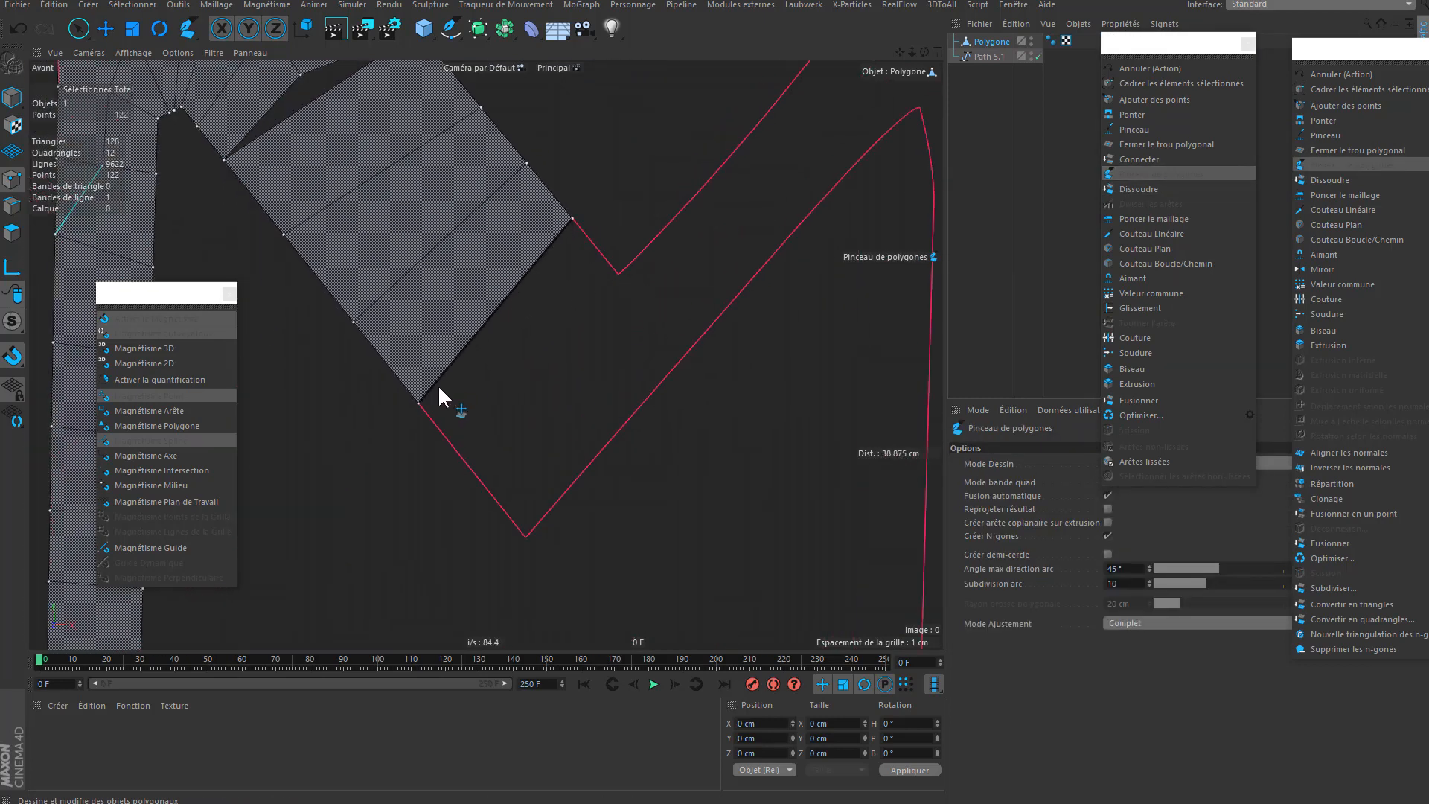
left_click(526, 536)
left_click(616, 275)
middle_click_drag(685, 280, 518, 400, "alt")
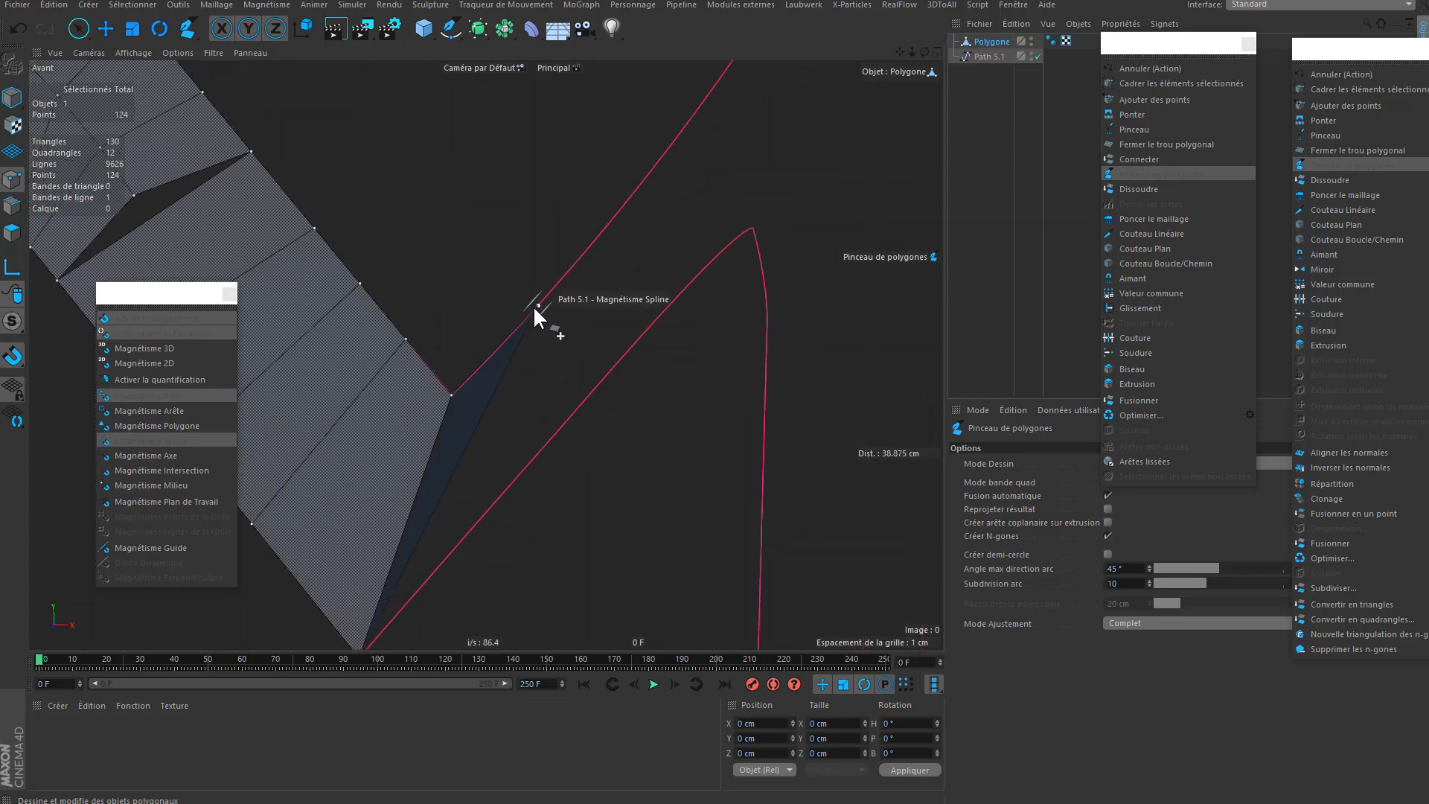
- Continue the M's rising diagonal with spline-snapped quads from the V up to its top outline corner and the notch peak beside the right stem
left_click(503, 344)
left_click(509, 487)
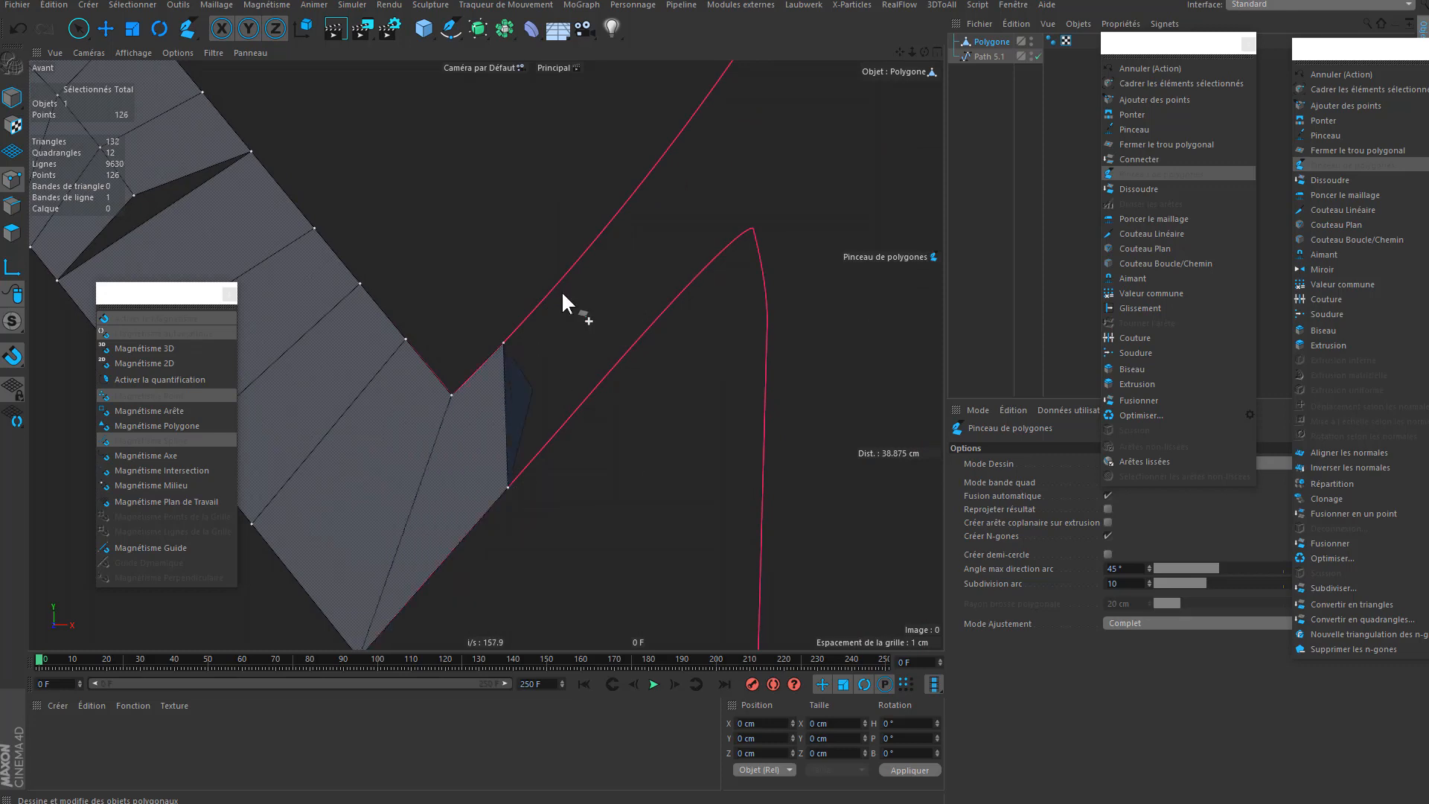
left_click(624, 356)
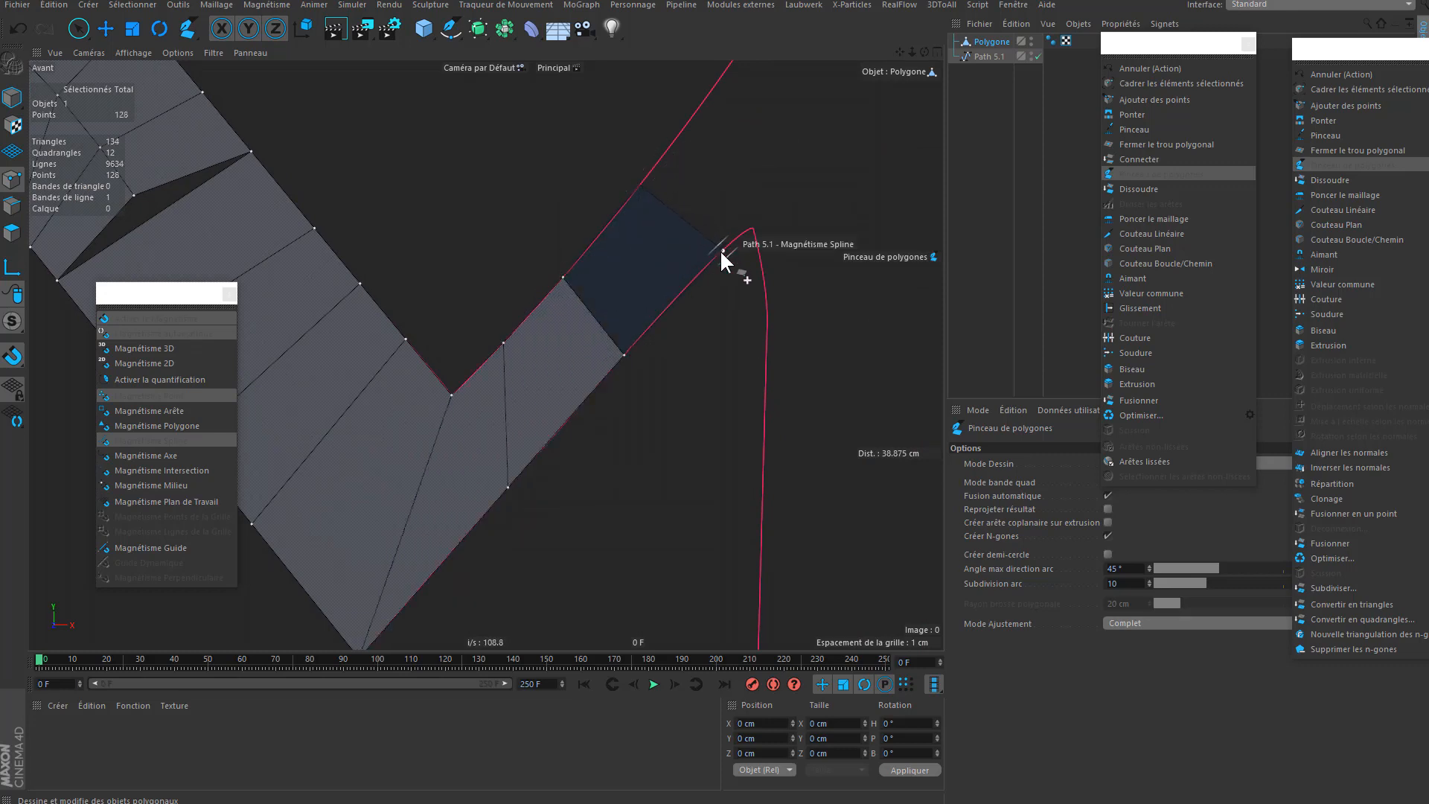
left_click(704, 264)
middle_click_drag(703, 264, 573, 446)
left_click(653, 163)
left_click(621, 407)
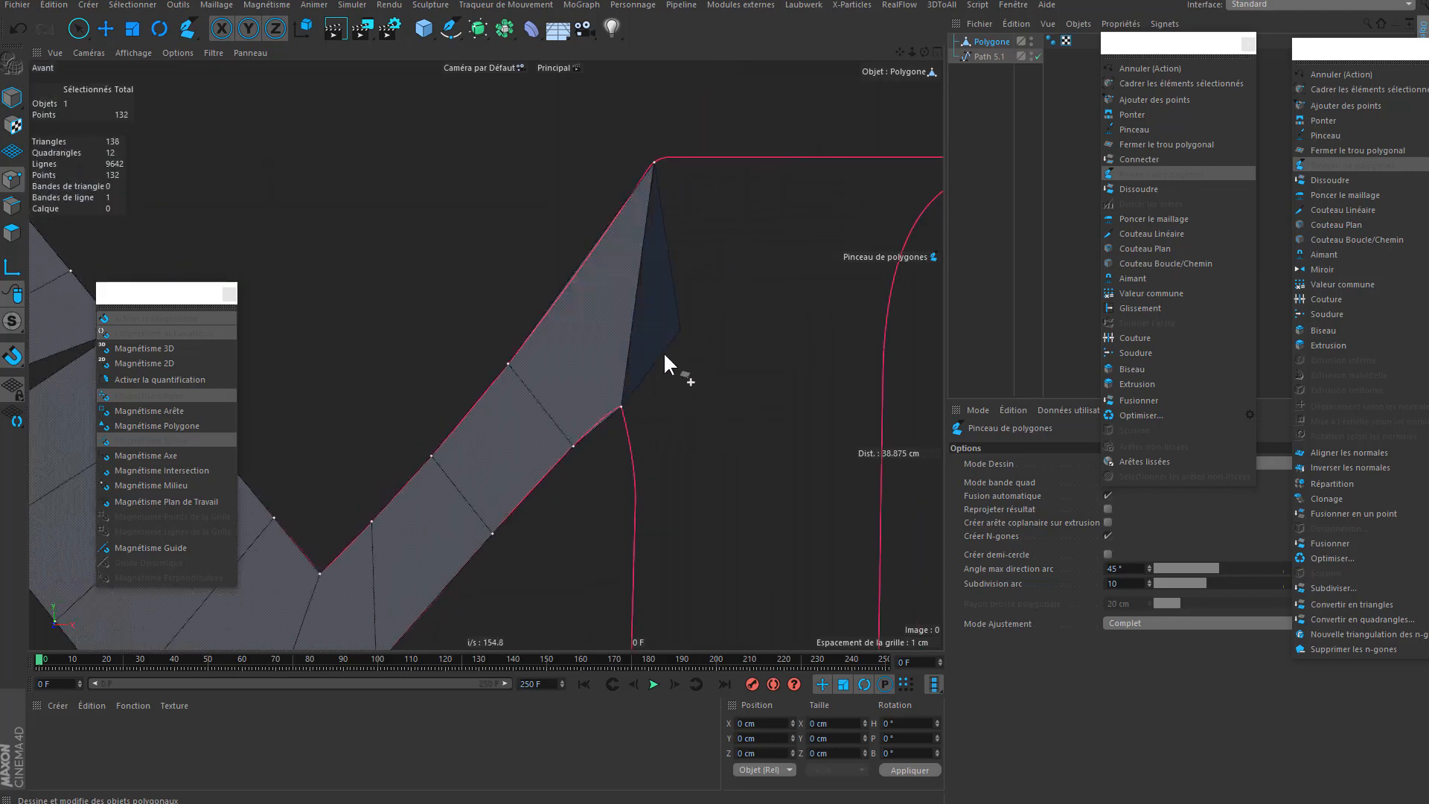
- Examine the upper end of the rising diagonal and the spline outline continuing into the right stem and its serif
middle_click_drag(670, 367, 696, 390)
scroll(704, 332, "up", 4)
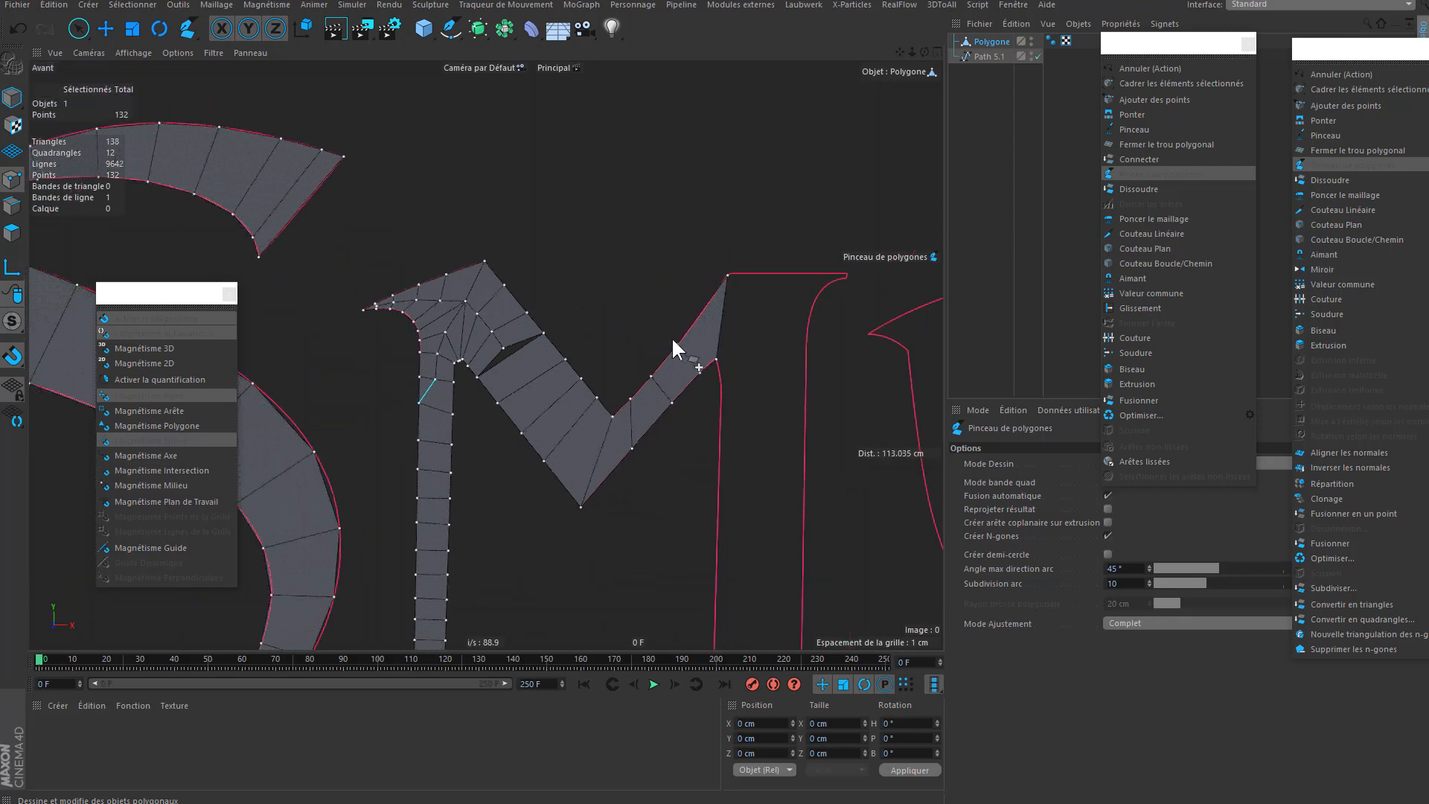
scroll(745, 259, "up", 5)
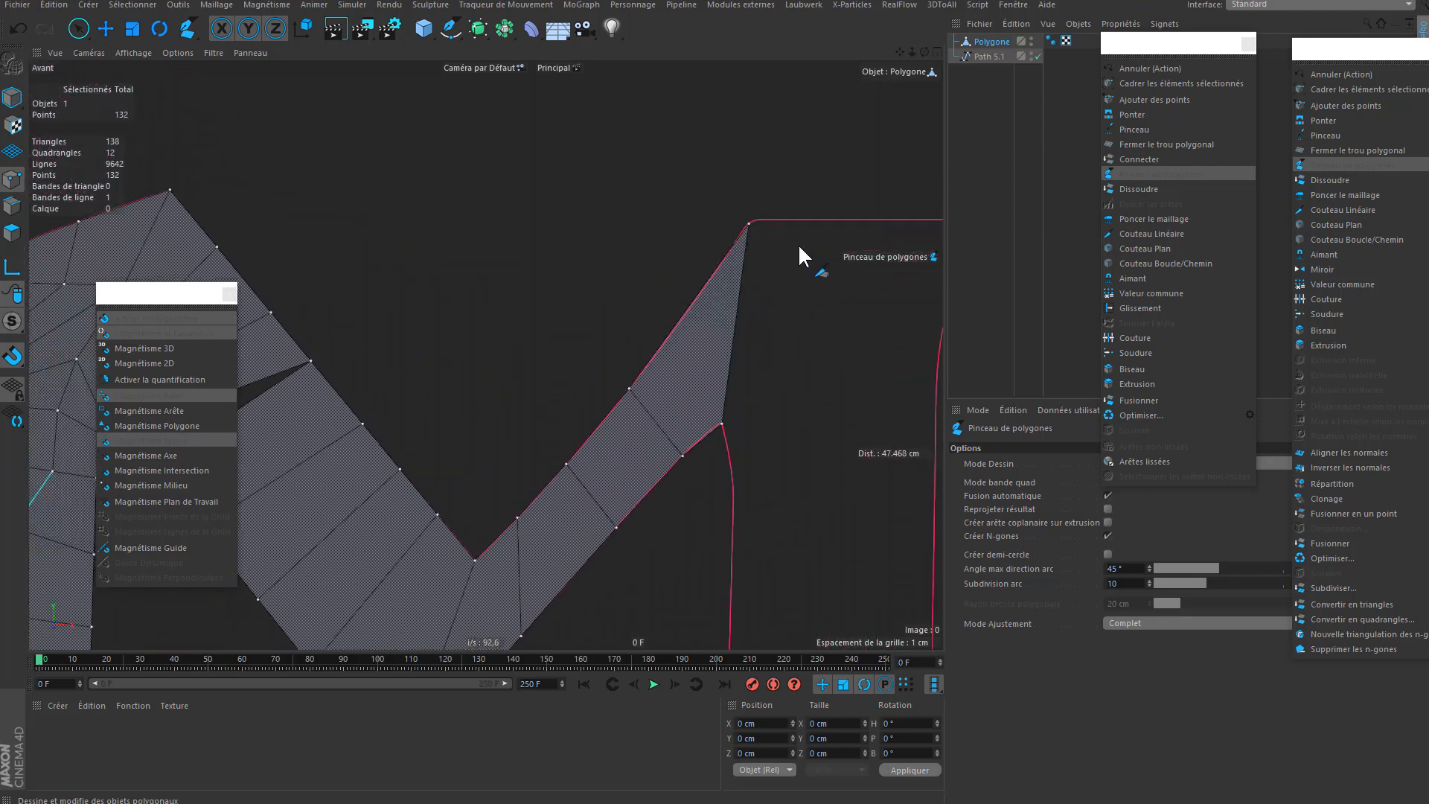
scroll(732, 329, "down", 4)
scroll(719, 278, "up", 8)
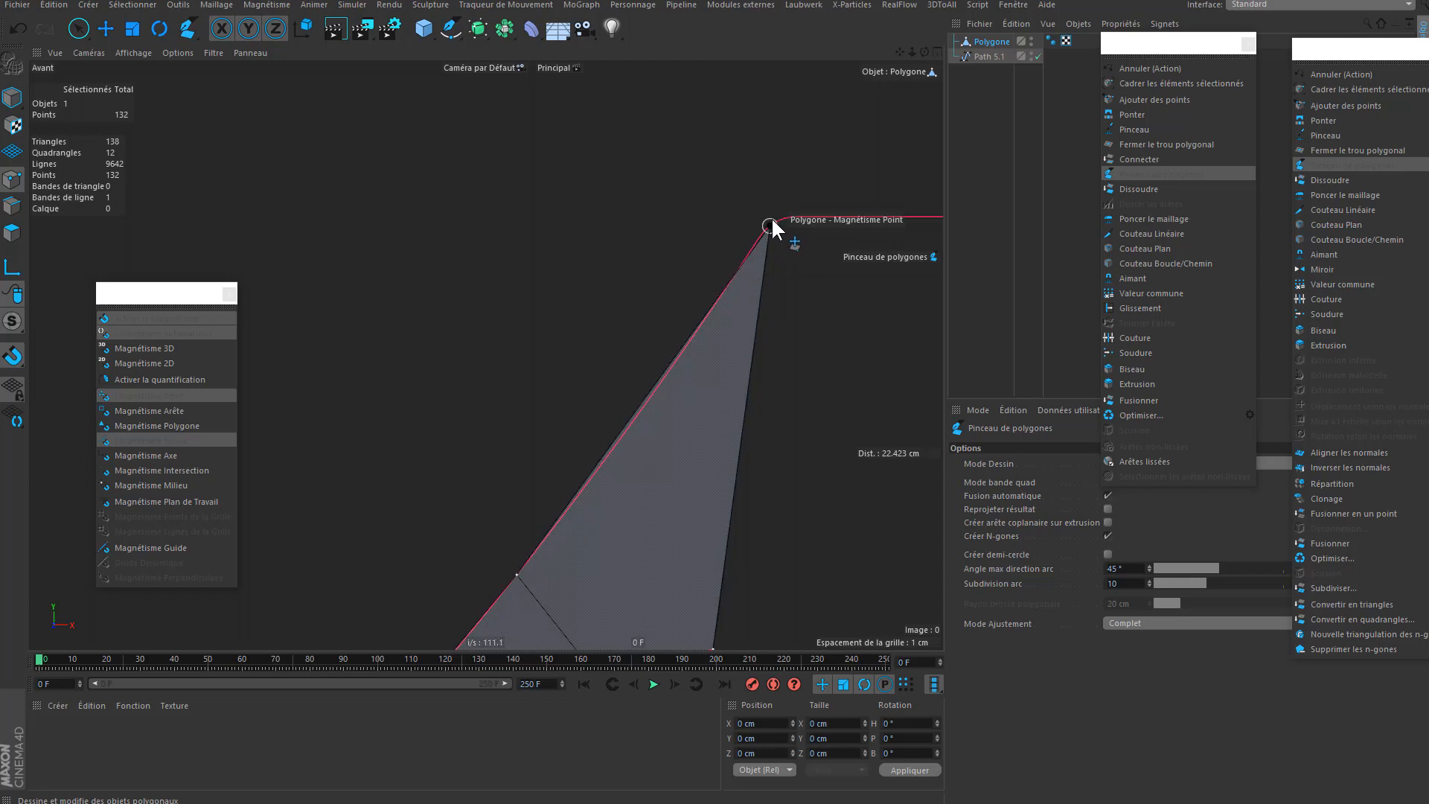
scroll(759, 225, "down", 10)
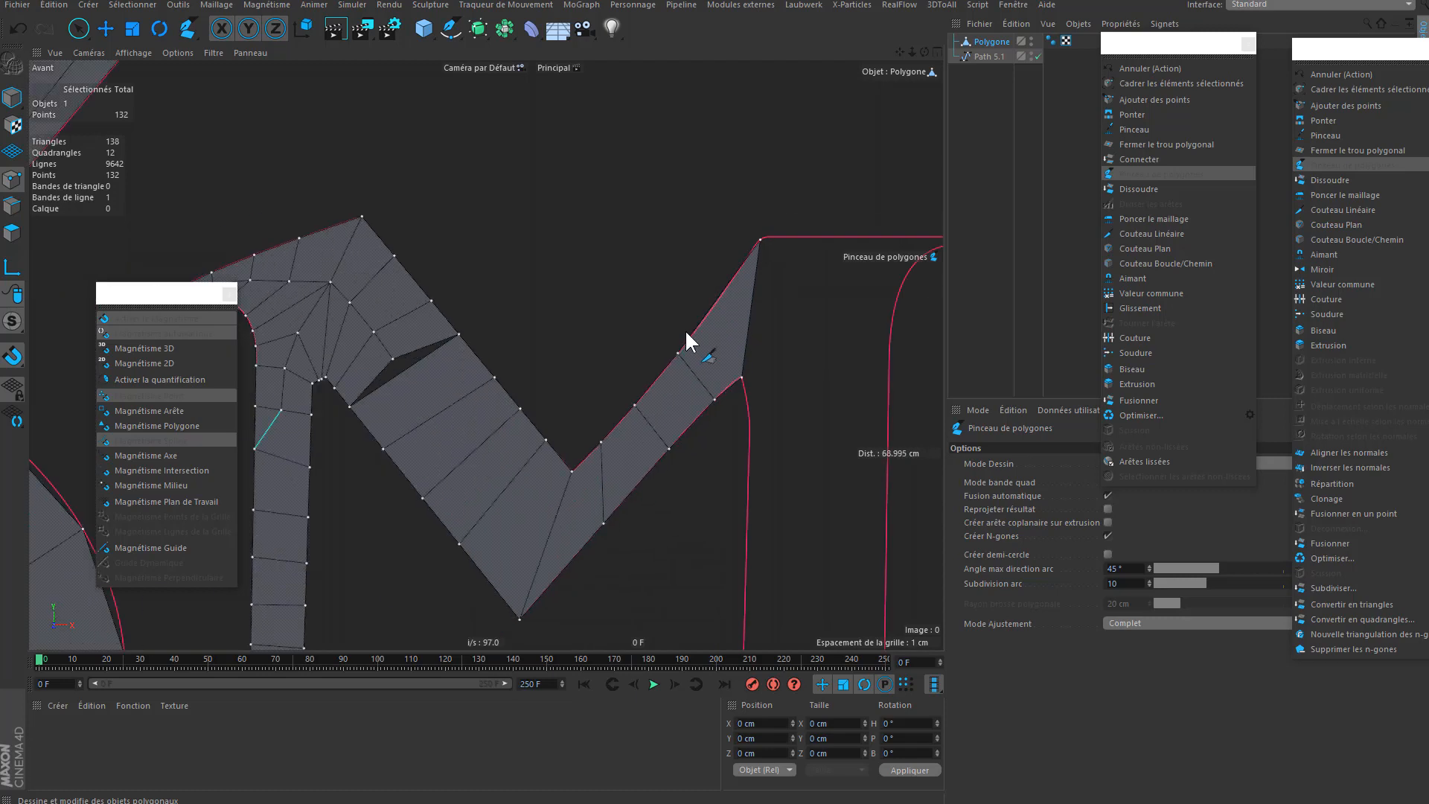
scroll(762, 261, "up", 1)
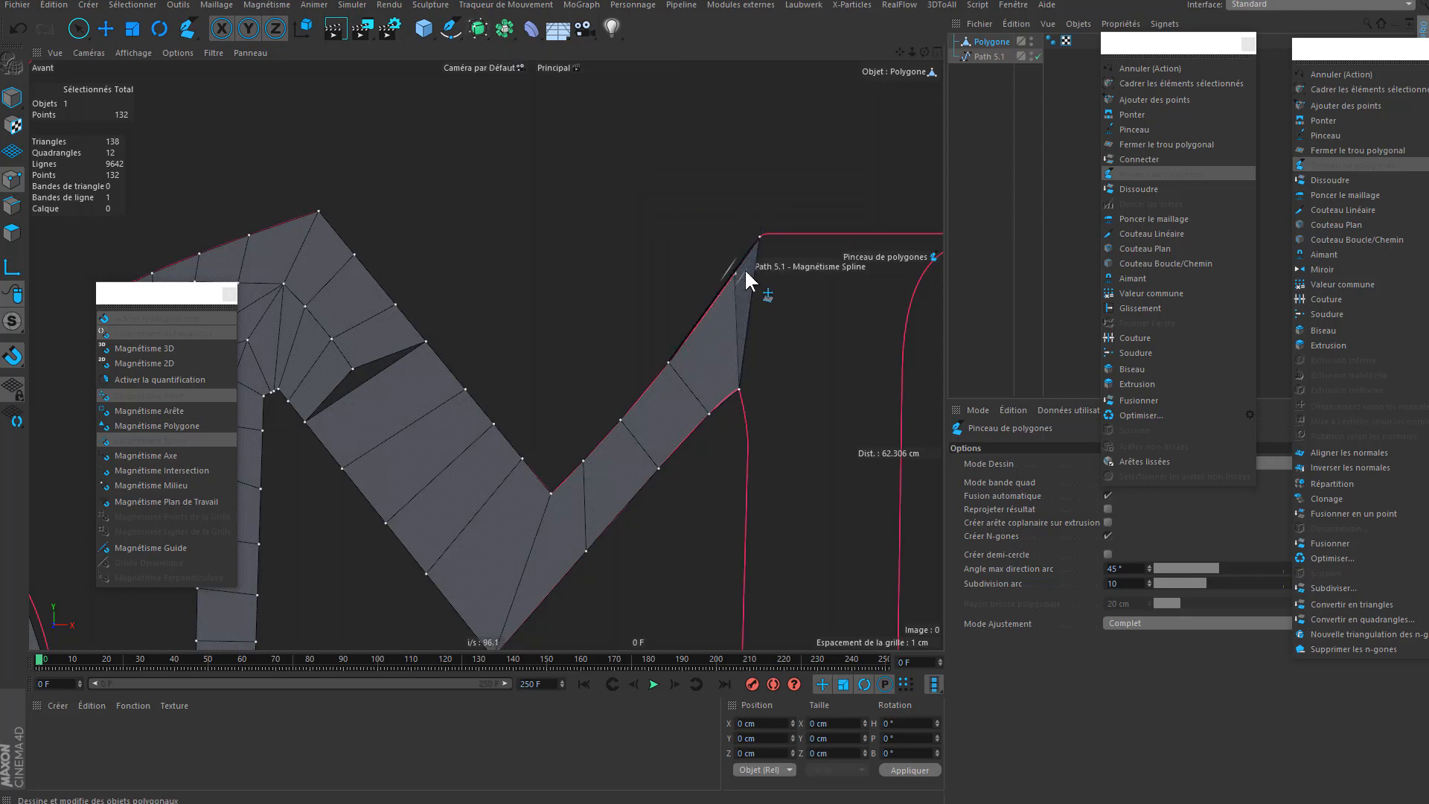
middle_click_drag(766, 344, 664, 335, "alt")
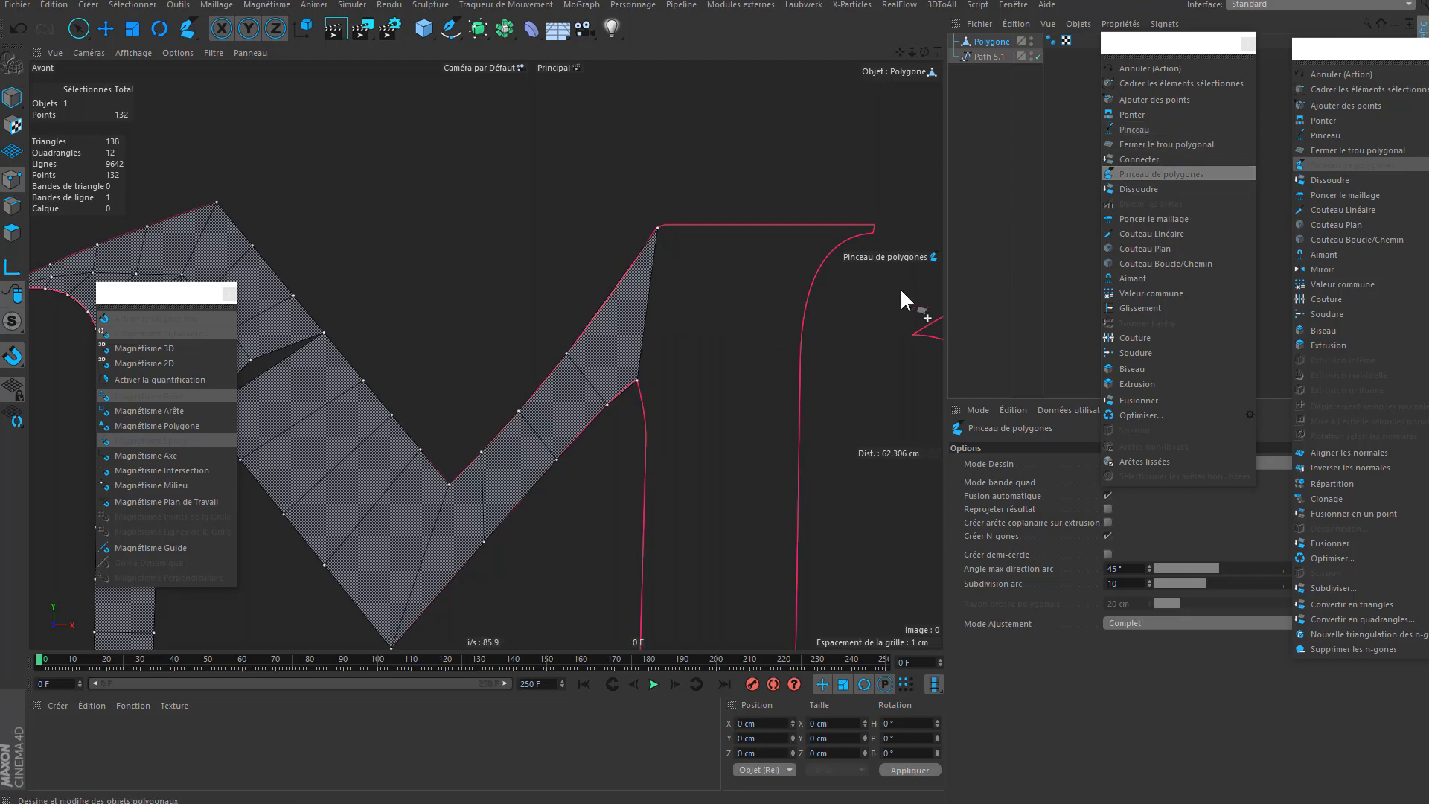
- Select the diagonal's end edge in edge mode and divide the edge at 50% with one subdivision
key("space")
left_click(10, 208)
left_click(652, 332)
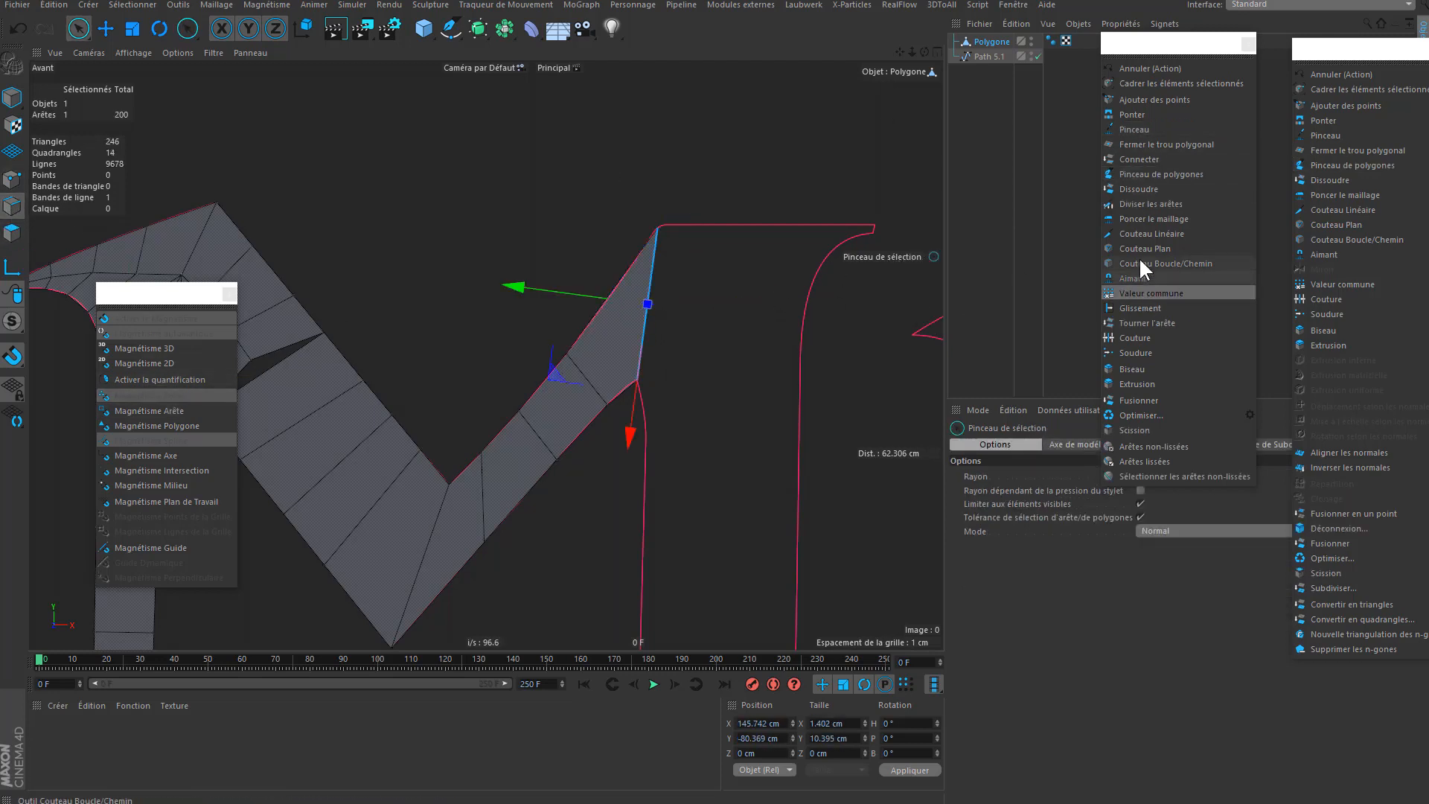
left_click(1147, 205)
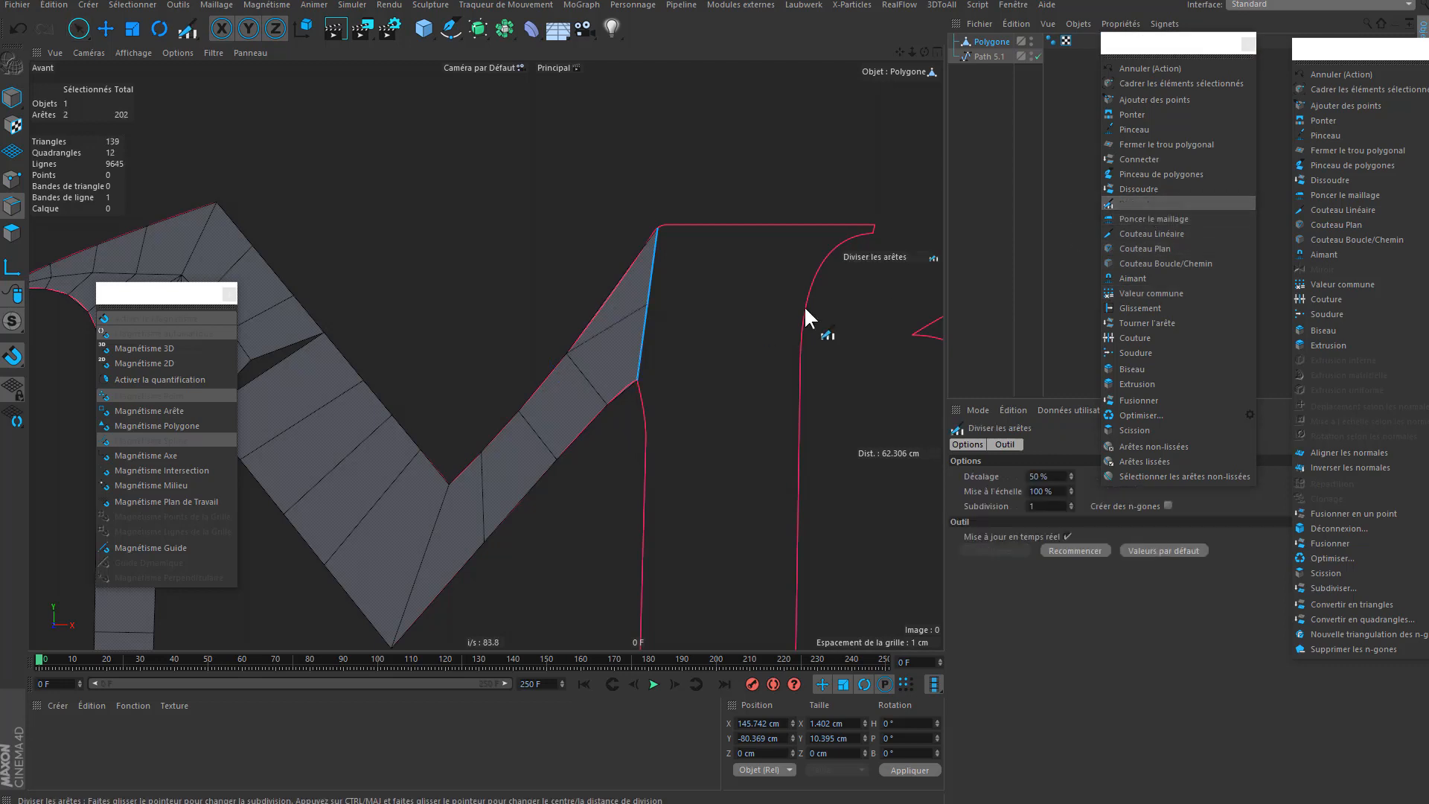
- With the polygon pen, build two stacked quads across the right stem, starting at the notch peak and snapping to both outlines
left_click(1141, 174)
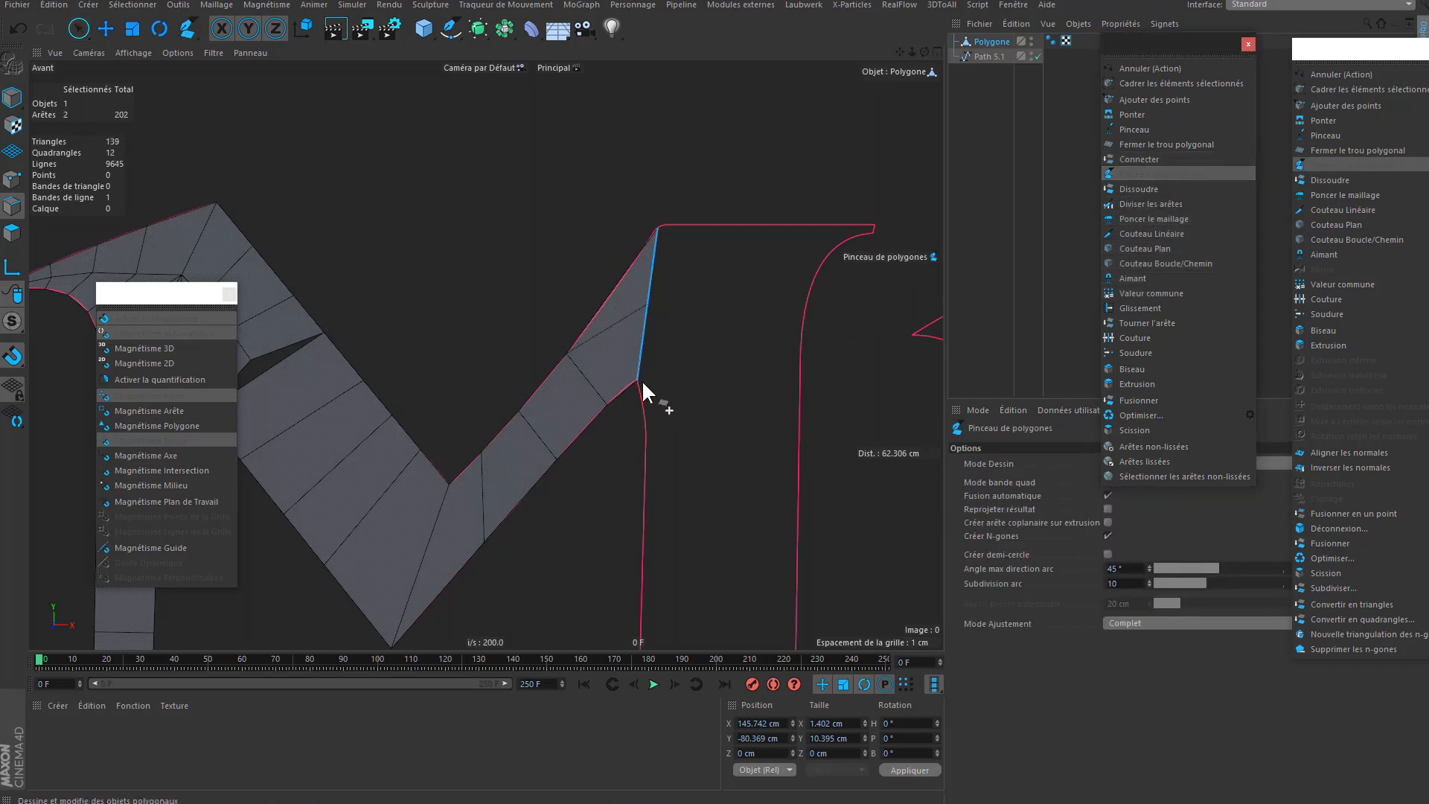
left_click(801, 373)
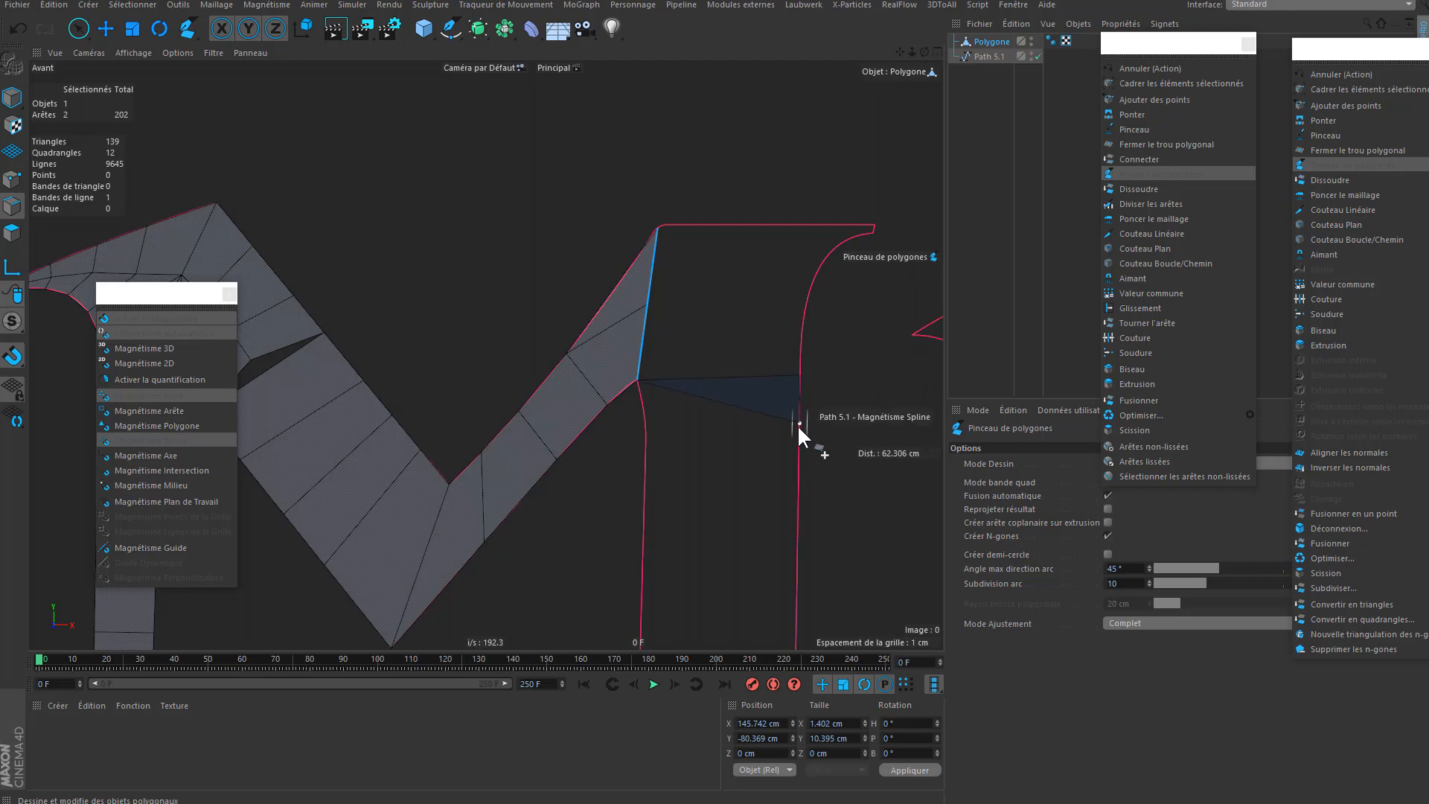
left_click(646, 439)
left_click(643, 499)
left_click(795, 502)
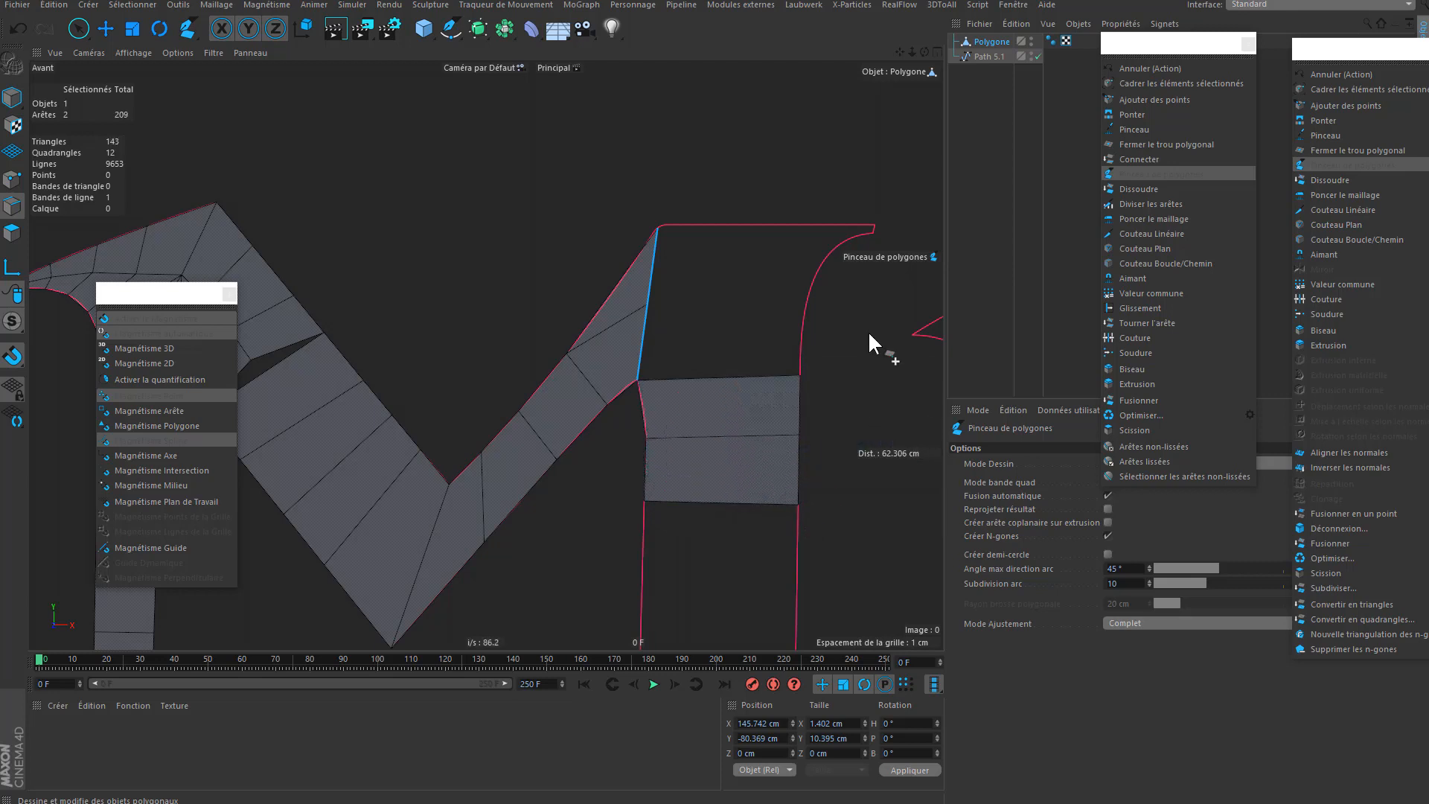
- Build three quads from the tip of the right stem's top serif inward, following its flat top and curved underside
scroll(673, 300, "up", 4)
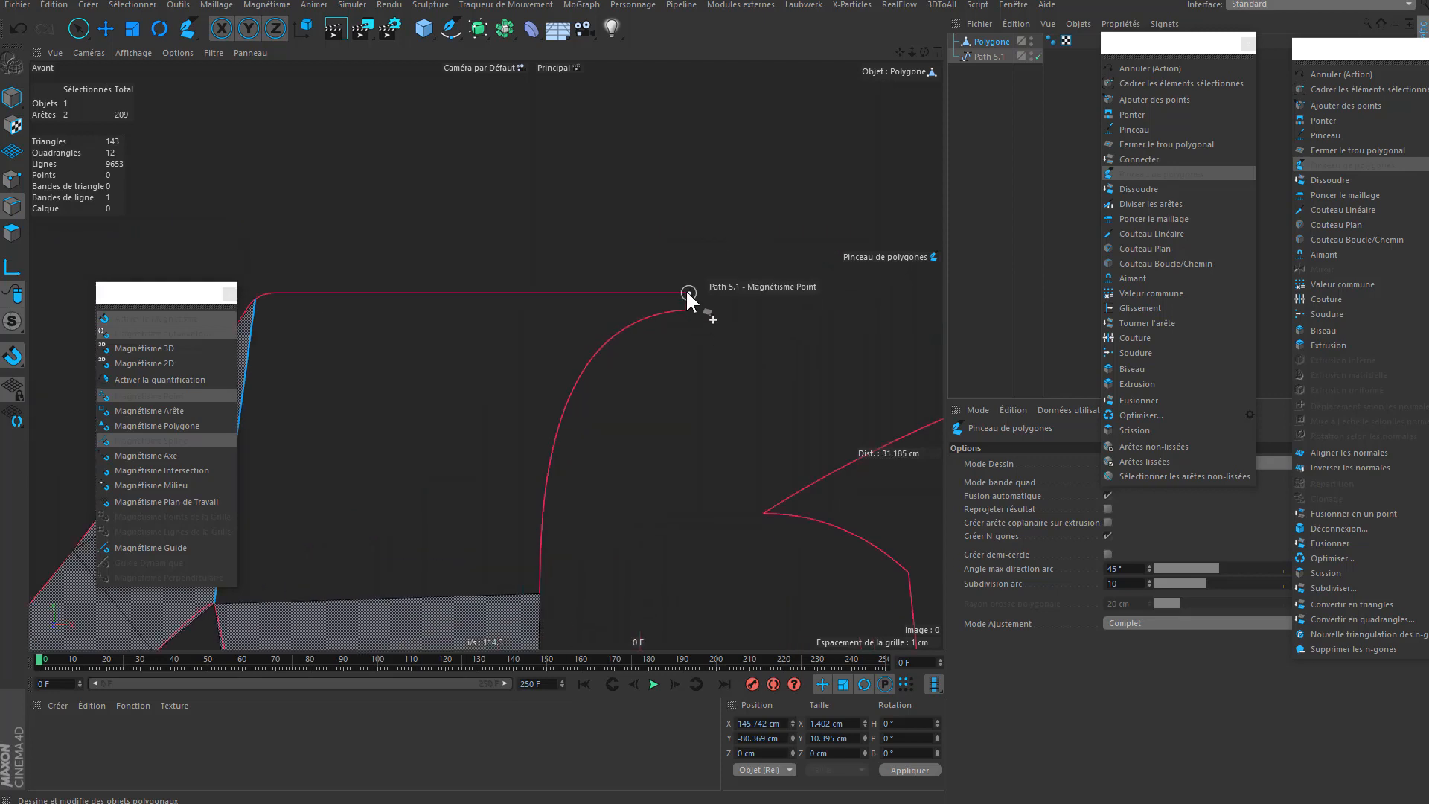
left_click(639, 300)
left_click(642, 317)
left_click(562, 294)
left_click(580, 360)
left_click(461, 293)
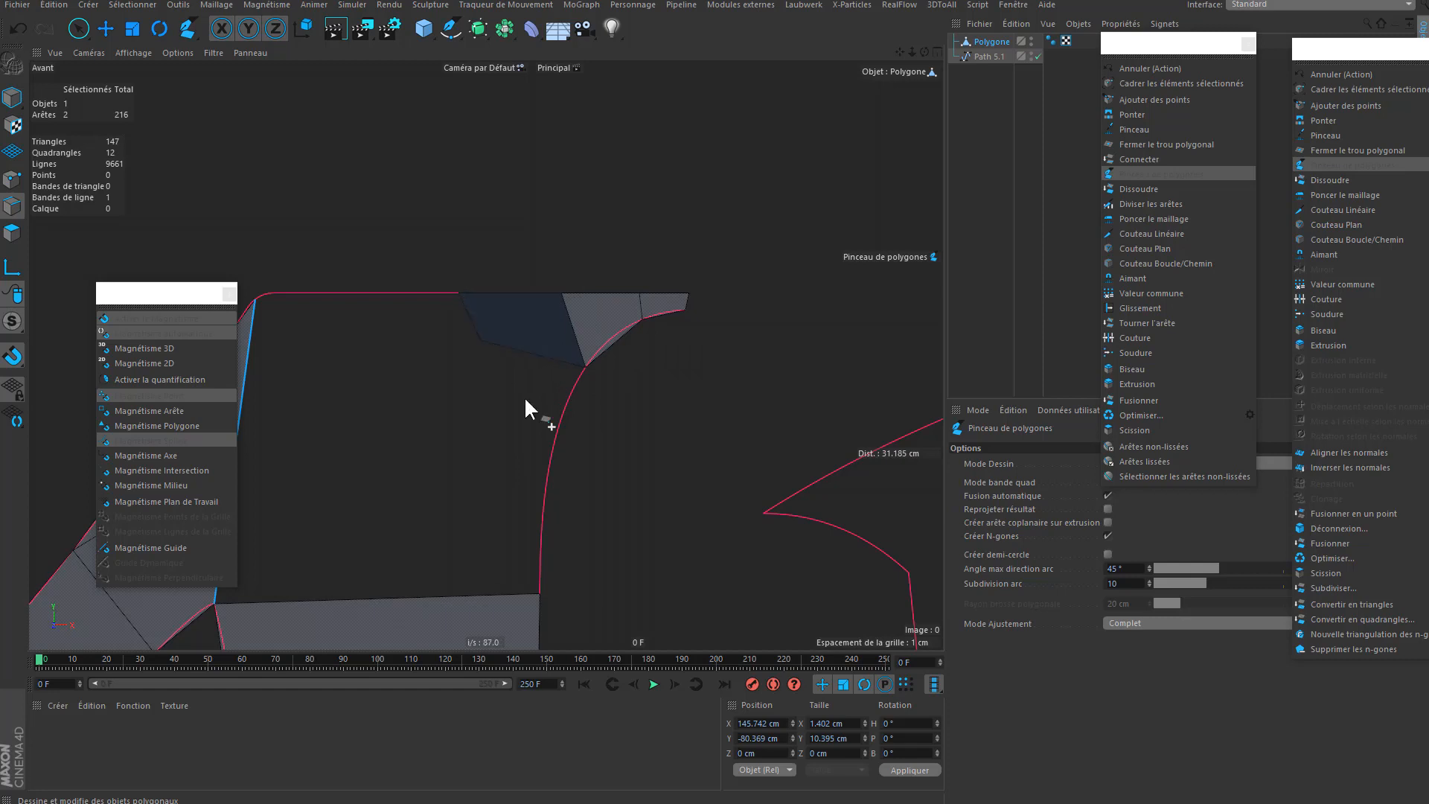
left_click(544, 456)
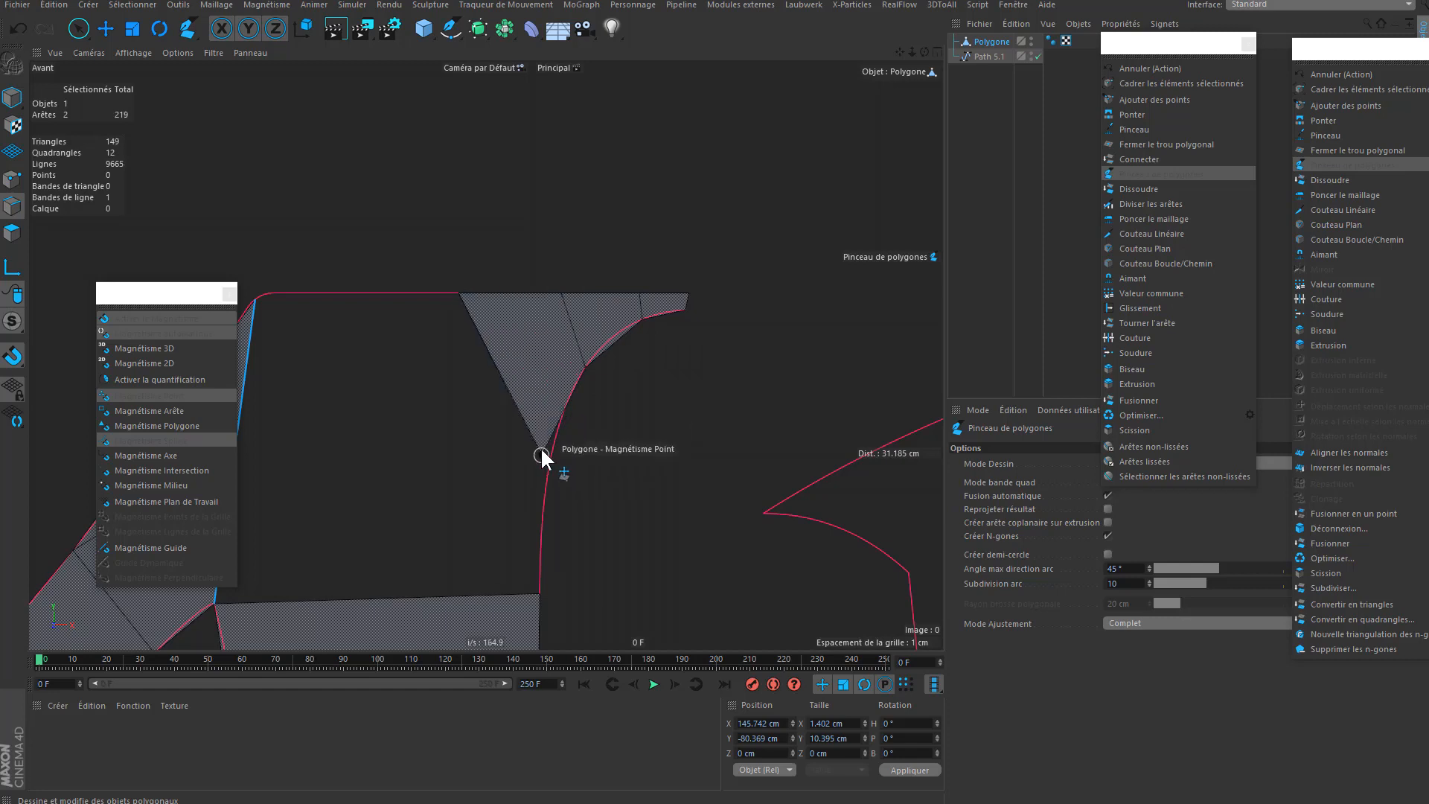
- Select the three cross edges of the serif and the three of the stem, and divide them at 50% with one subdivision
middle_click_drag(542, 375, 622, 373, "alt")
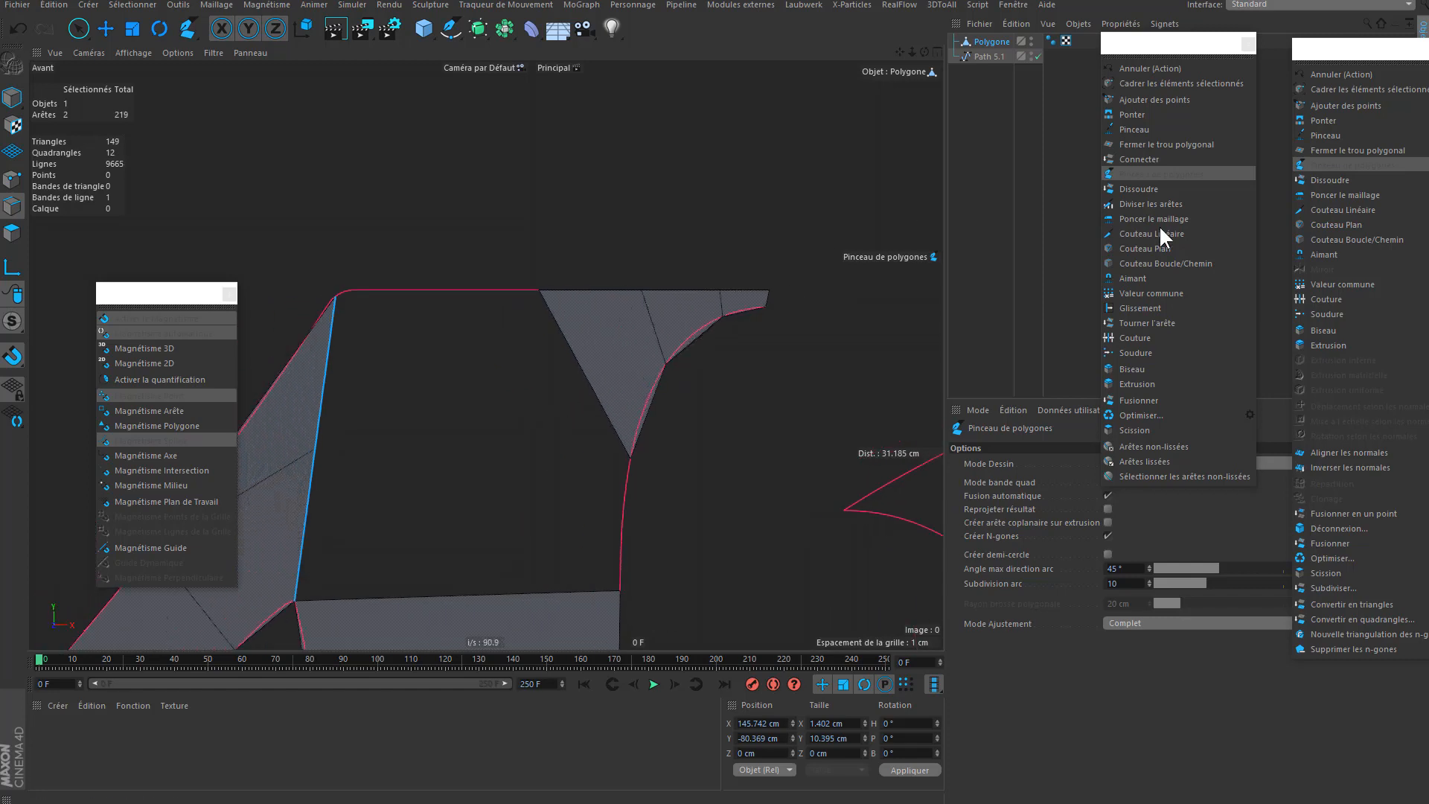
key("space")
left_click(583, 370)
left_click_drag(672, 310, 722, 303)
middle_click_drag(487, 503, 674, 201, "alt")
left_click_drag(659, 283, 641, 556, "shift")
scroll(695, 351, "down", 5)
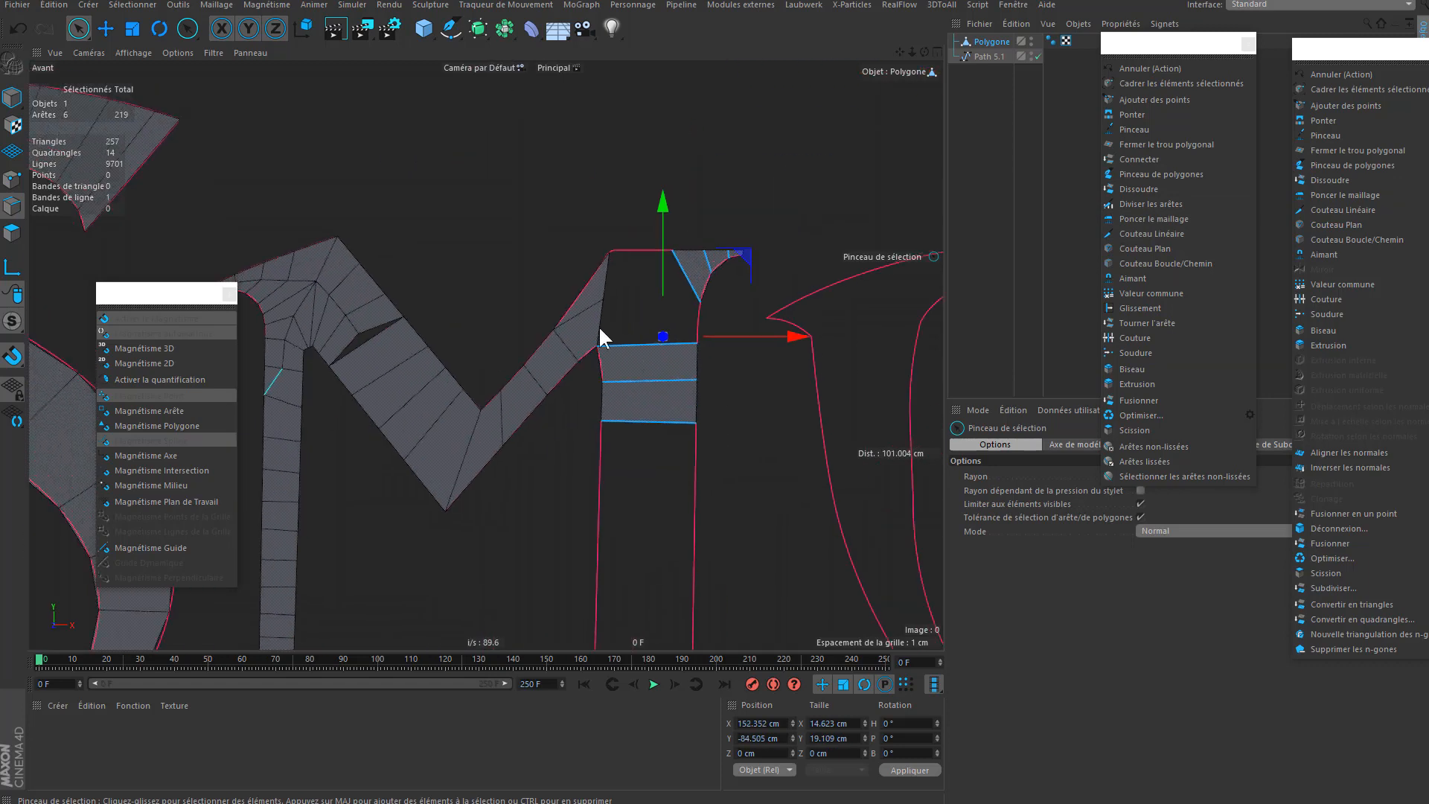
left_click(1151, 204)
scroll(698, 309, "up", 2)
scroll(696, 300, "up", 2)
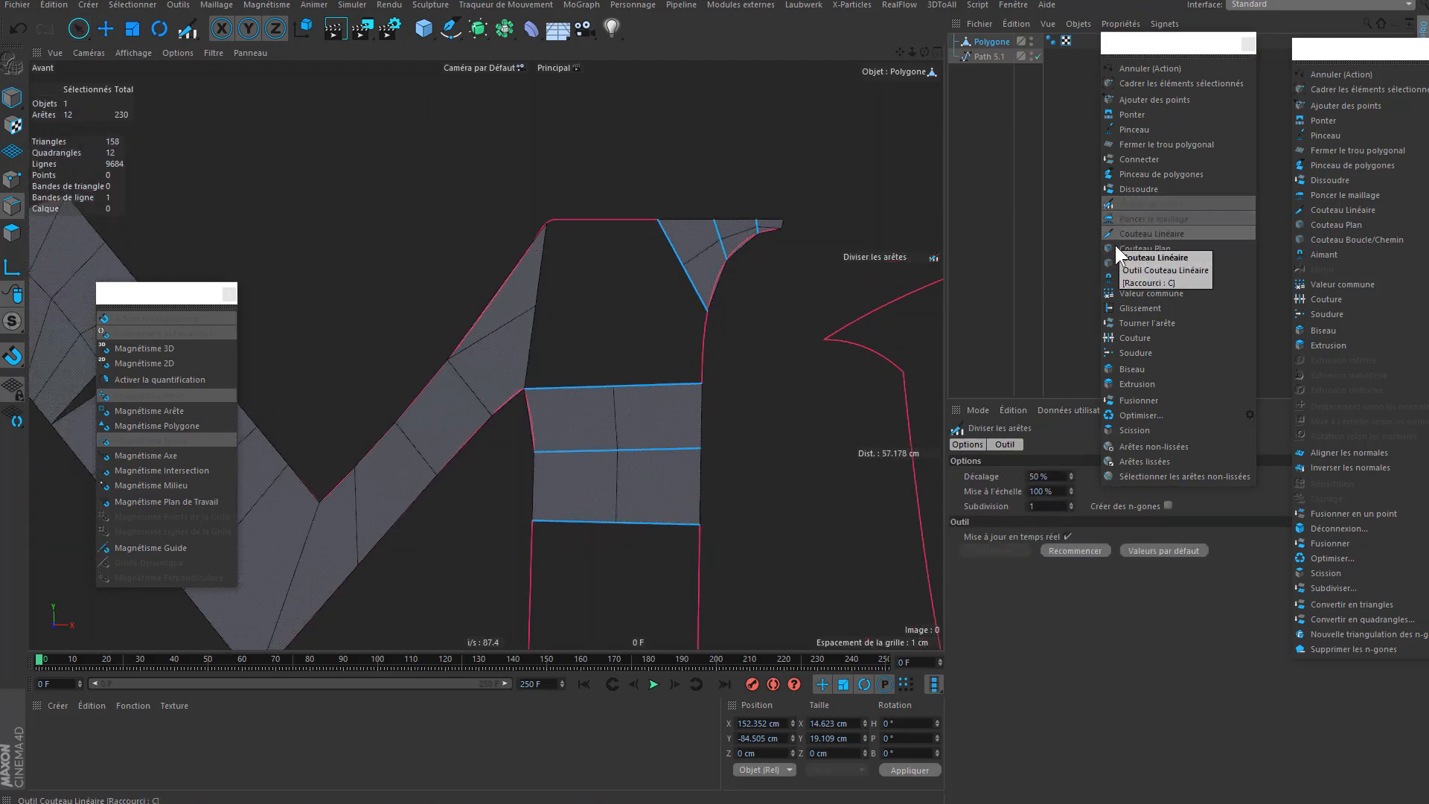
- Bridge the upper half of the diagonal's end edge to the upper half of the serif's inner edge with a polygon-pen quad
left_click(1137, 175)
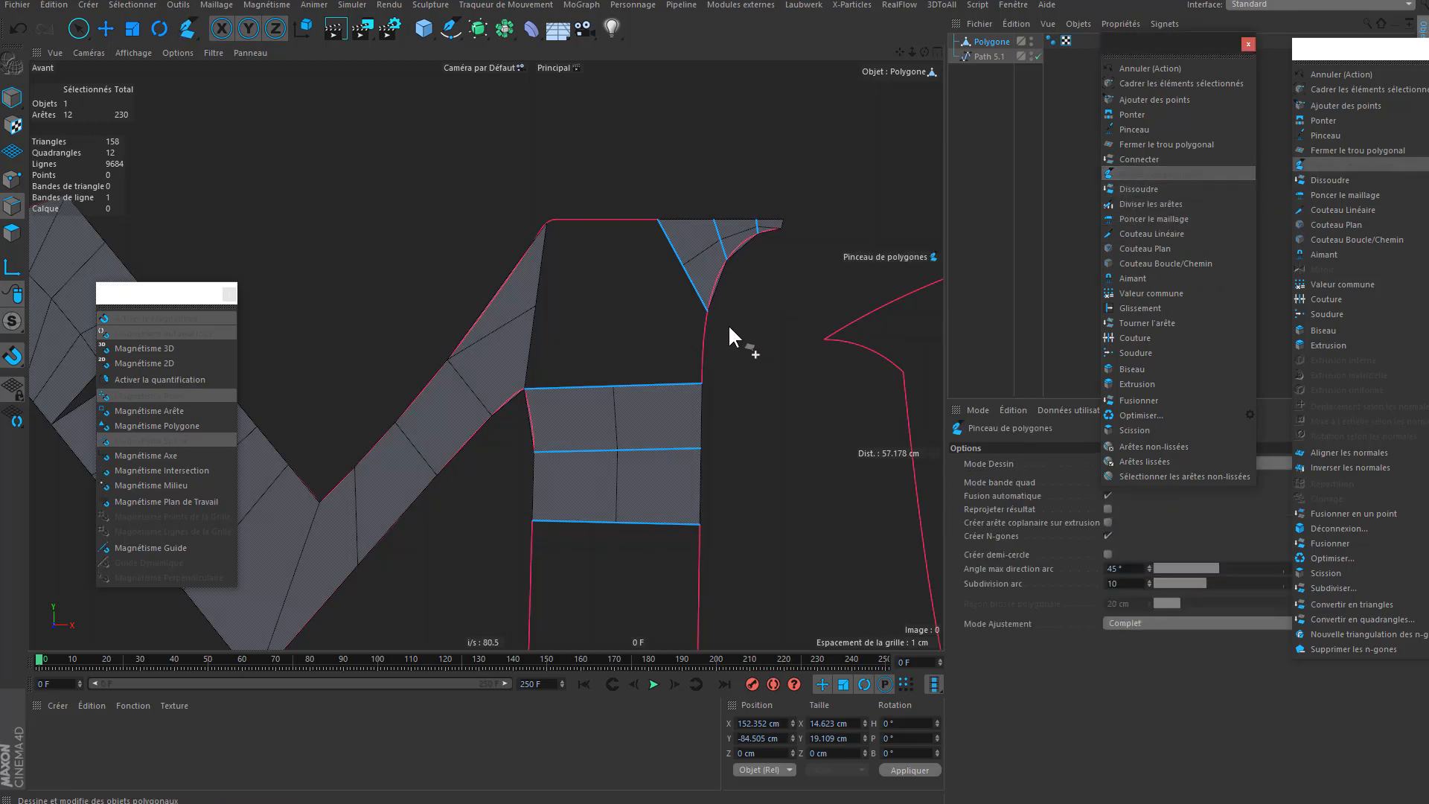
left_click(655, 220)
left_click(546, 220)
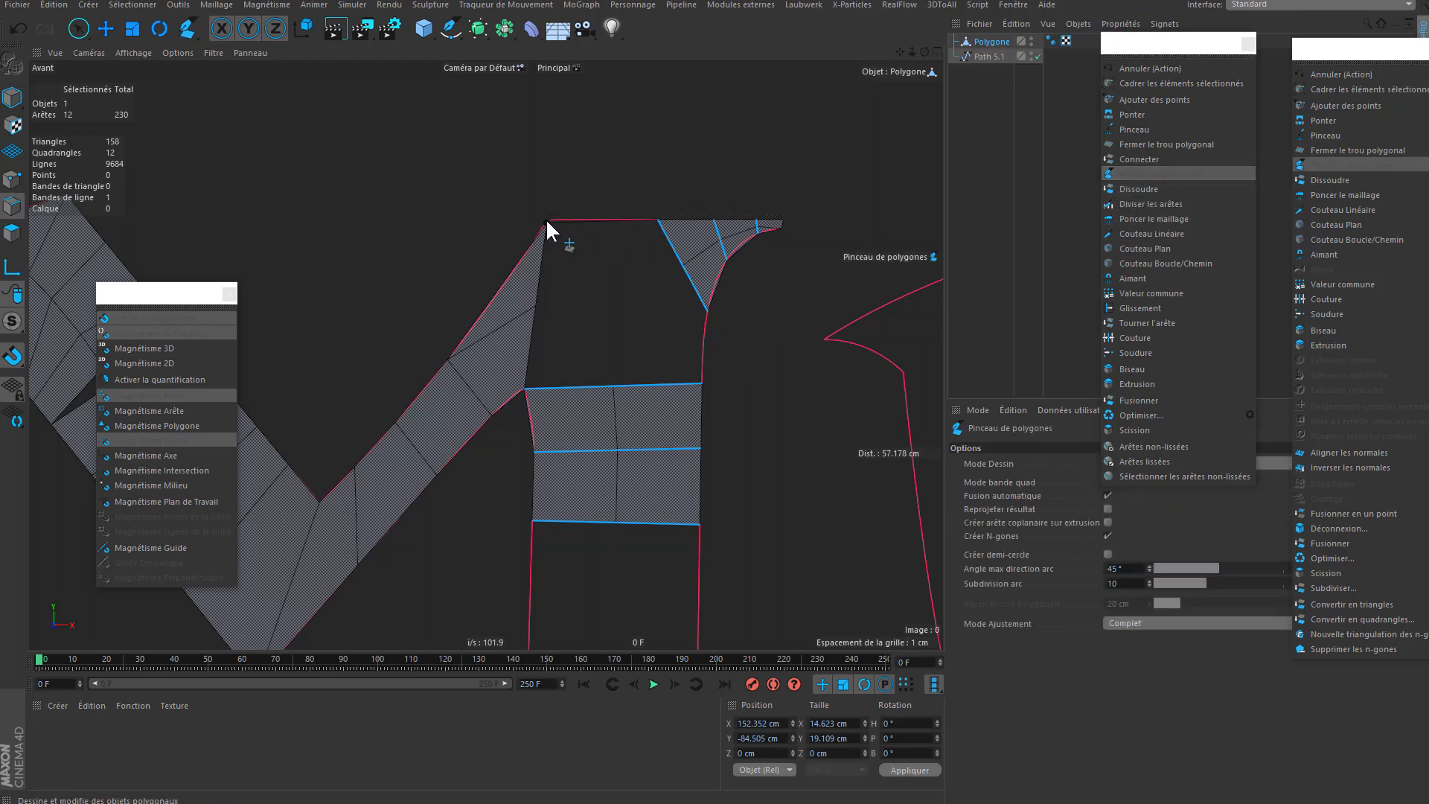
left_click(536, 306)
left_click(685, 265)
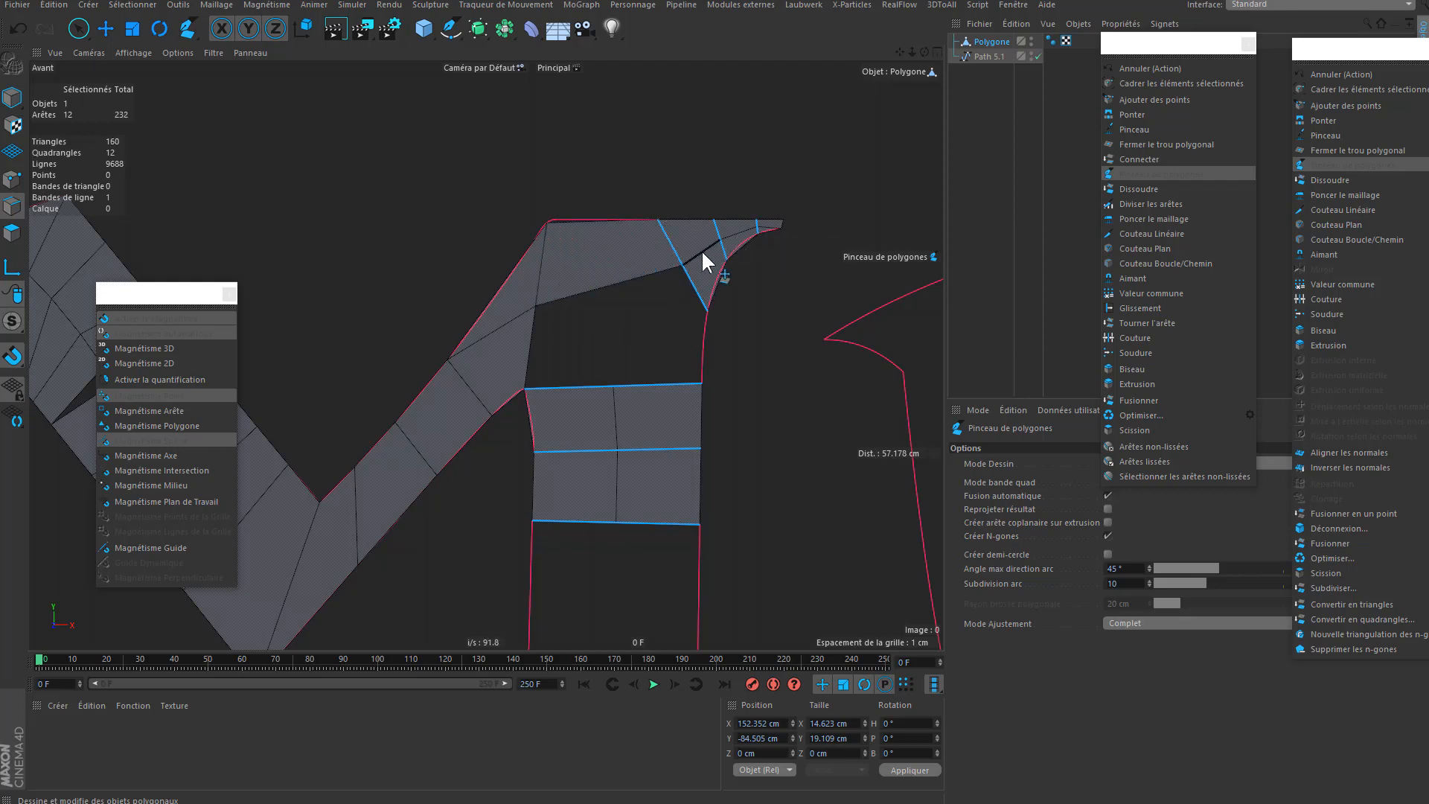
- Split the bridging quad with an edge running from the top outline to the middle of its lower side
scroll(573, 216, "up", 3)
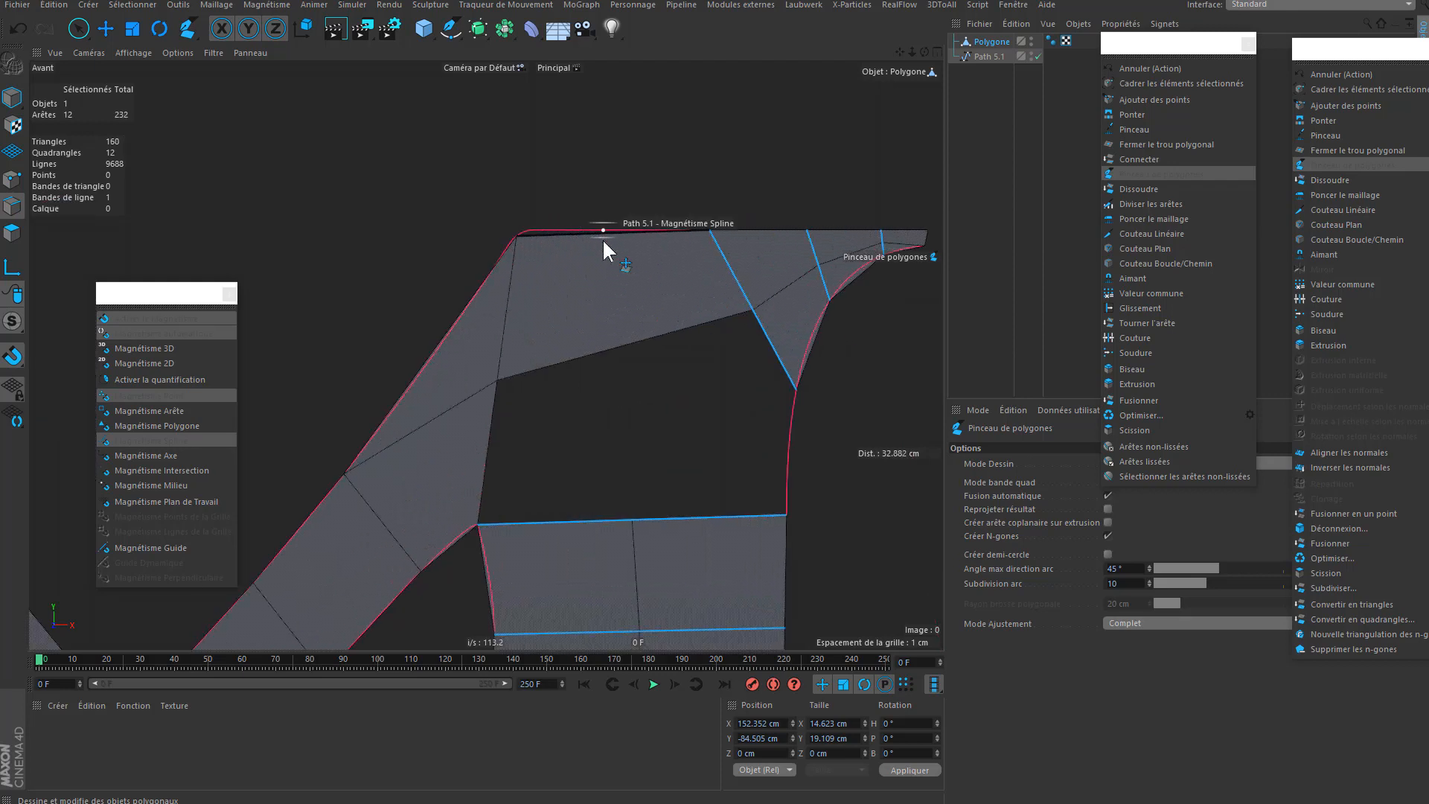
left_click(608, 233)
left_click(623, 347)
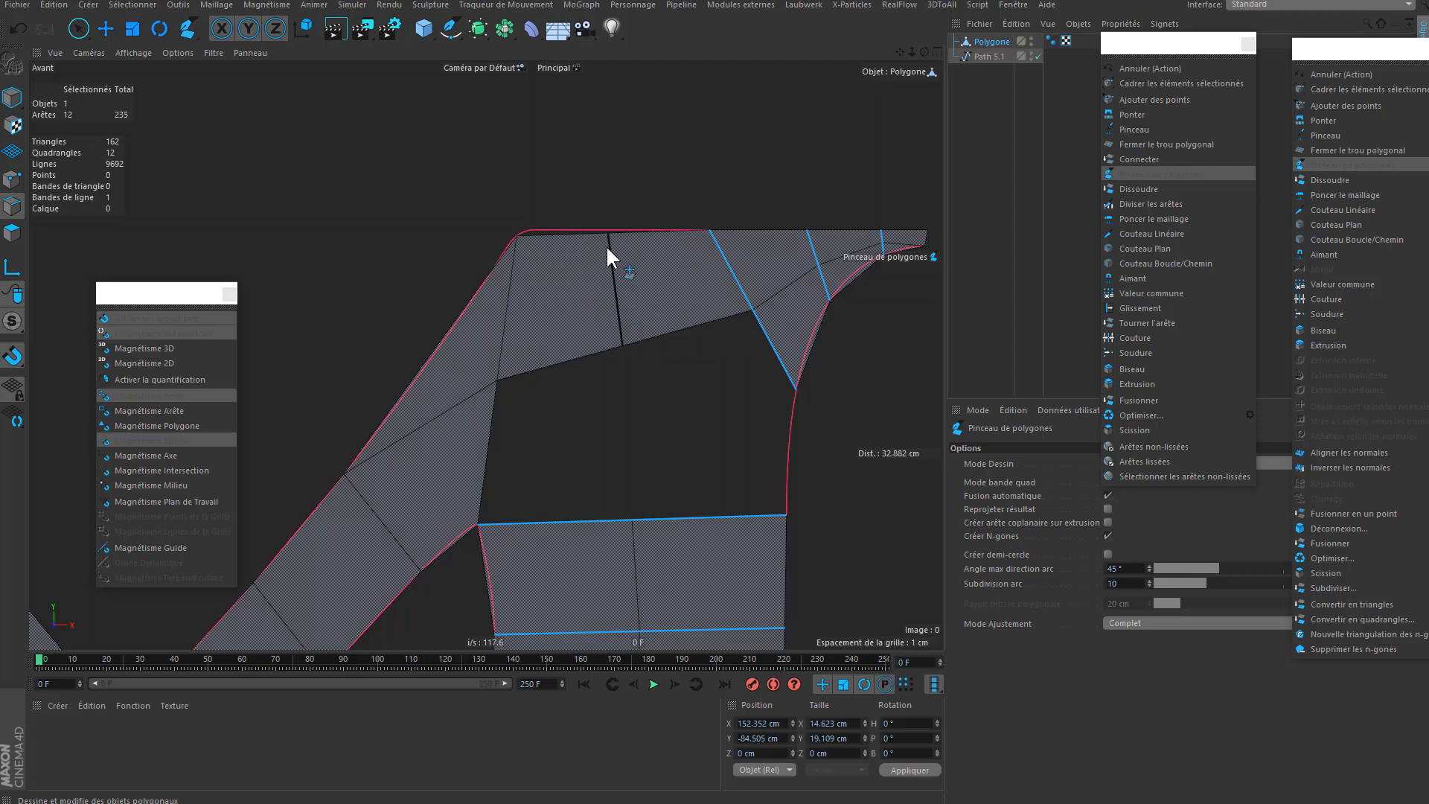
- Shift the diagonal's inner point toward the stem and fill the remaining hole above the stem with quads reaching the right-hand outline
middle_click_drag(648, 319, 597, 265)
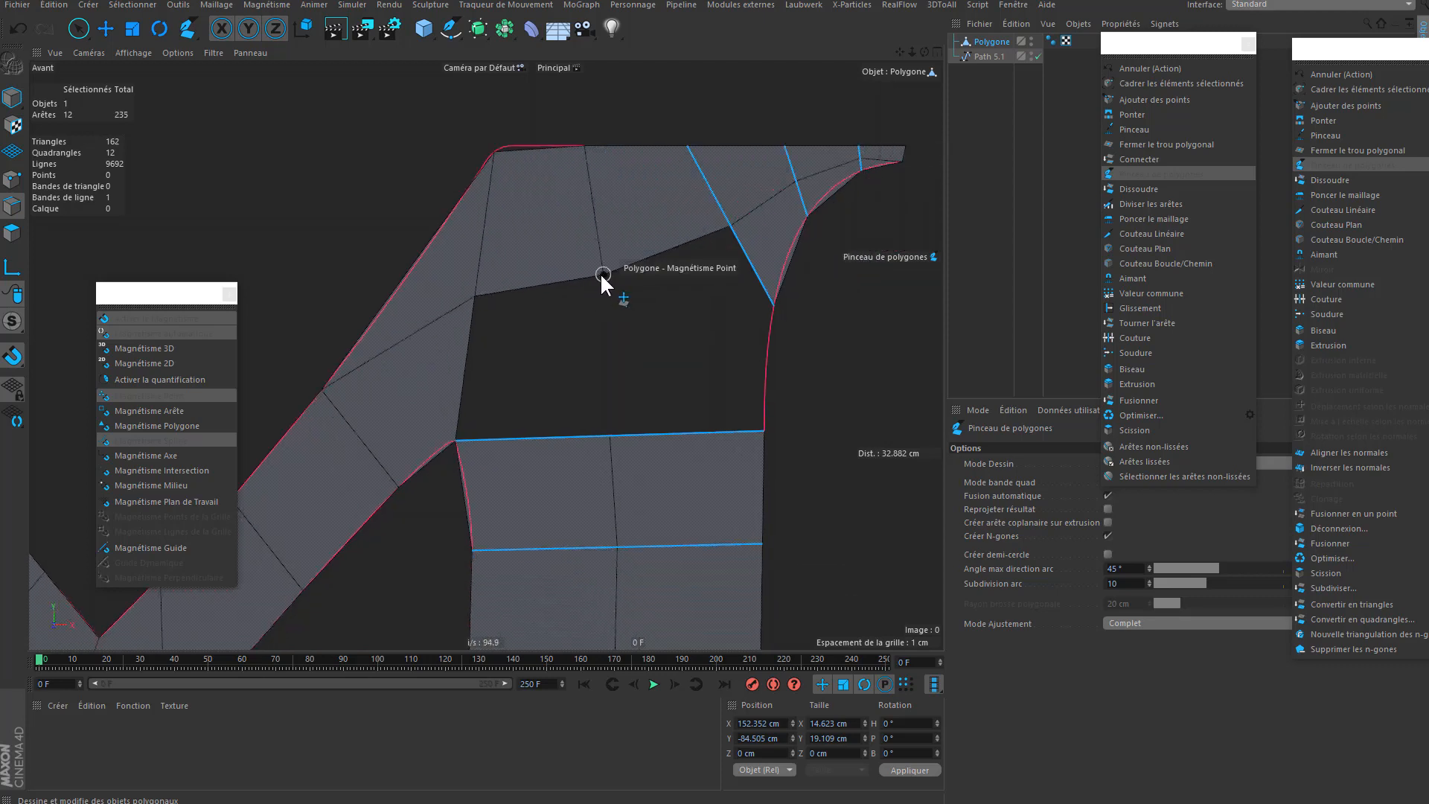
left_click_drag(476, 297, 492, 304)
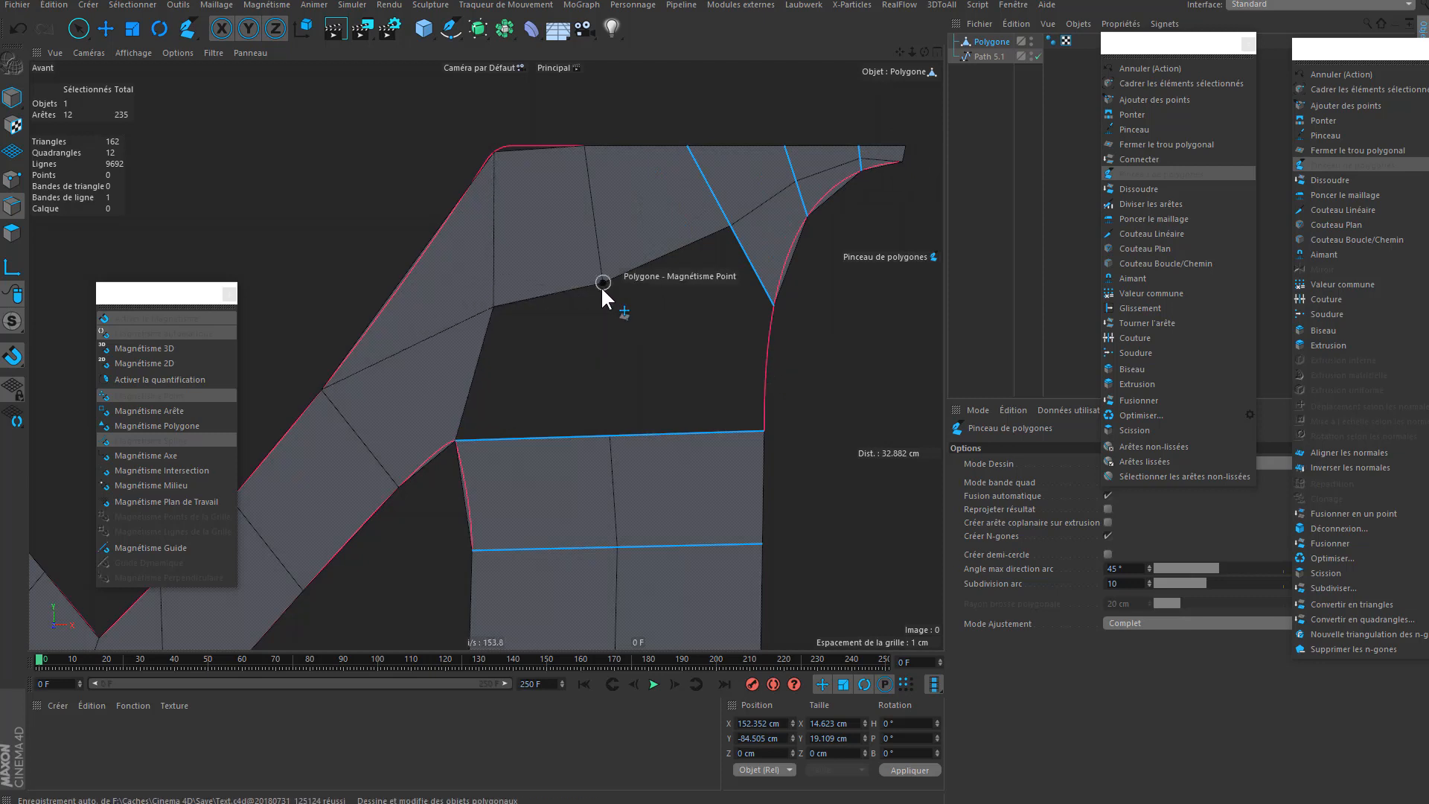
left_click_drag(632, 280, 765, 372, "ctrl")
left_click_drag(639, 305, 547, 296, "ctrl")
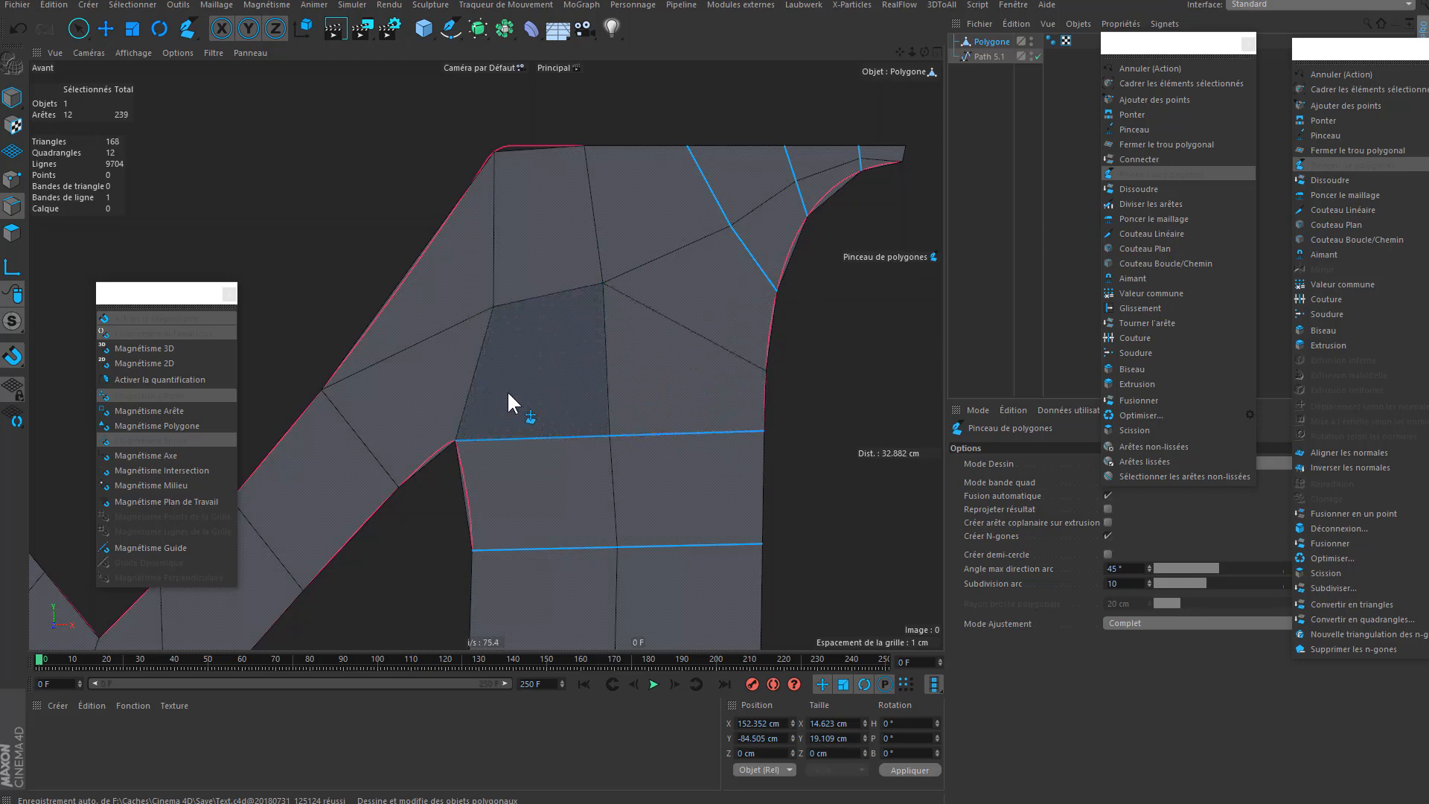
- Cut from the stem's middle point to the outline below the notch peak, and move the diagonal's inner point directly above that peak
middle_click_drag(507, 392, 572, 377, "alt")
left_click(674, 421)
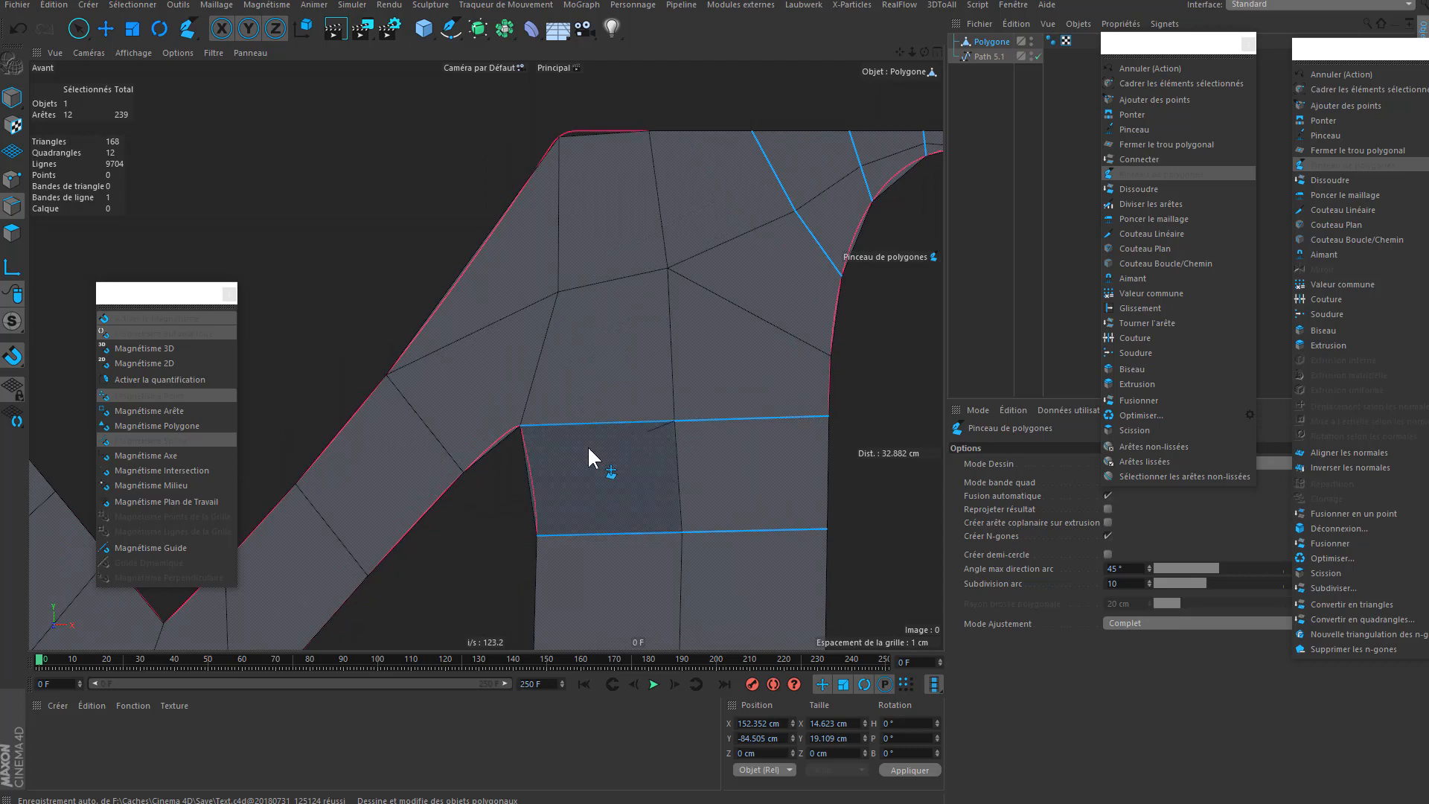
left_click(528, 462)
left_click(542, 427, "ctrl")
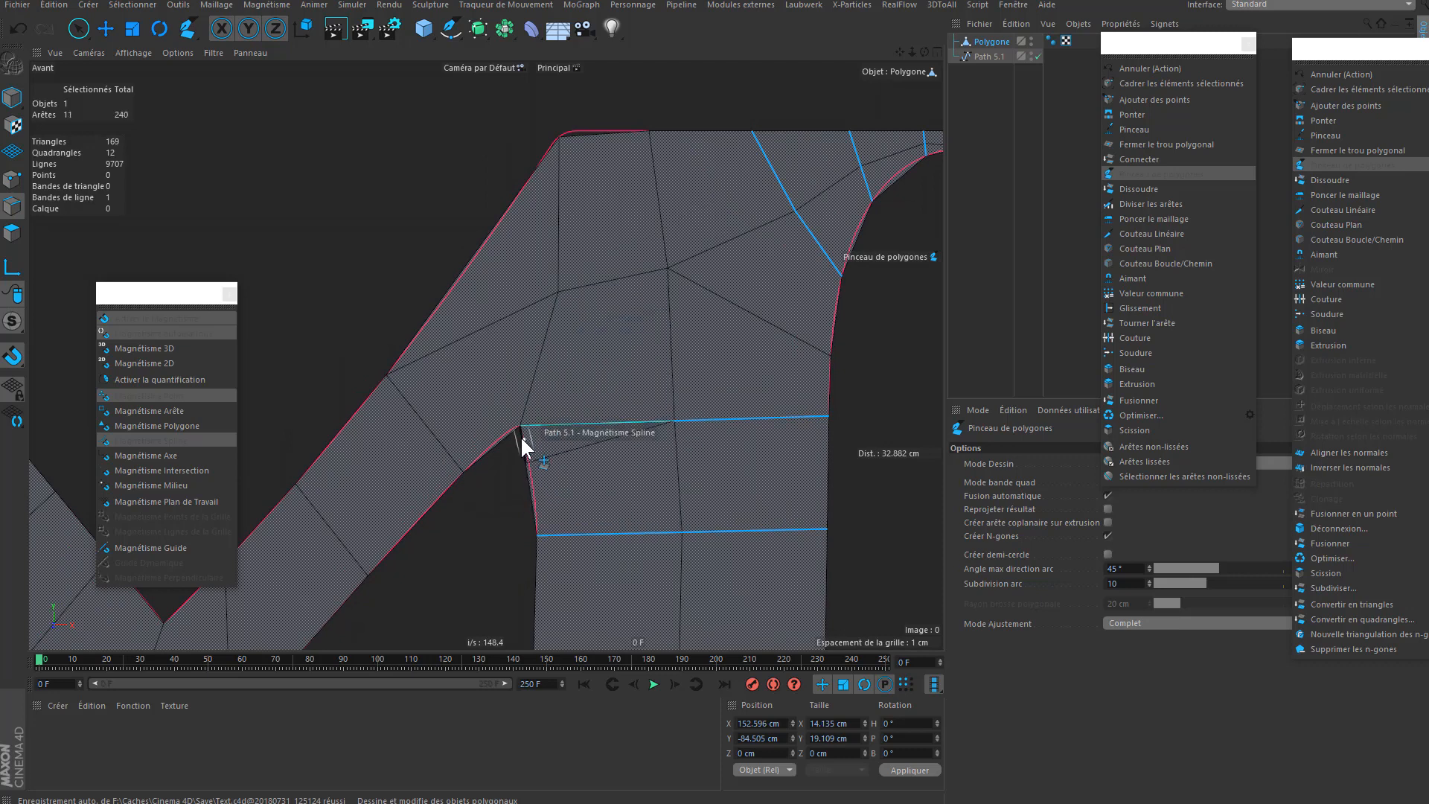
left_click_drag(560, 293, 524, 293)
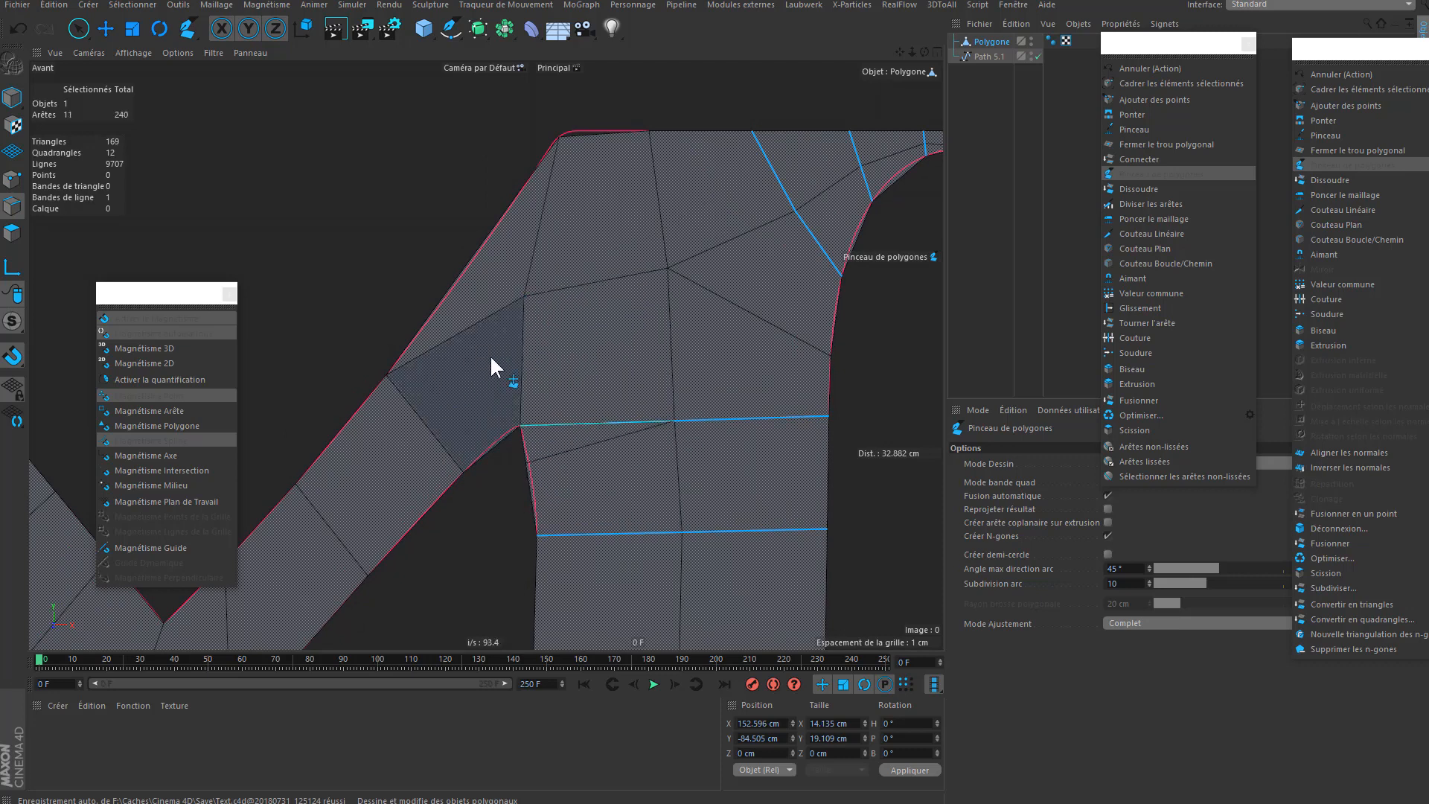
- Cut from the outline just below the notch peak to the central inner point, and adjust the surrounding stem points for an even flow
left_click(522, 441)
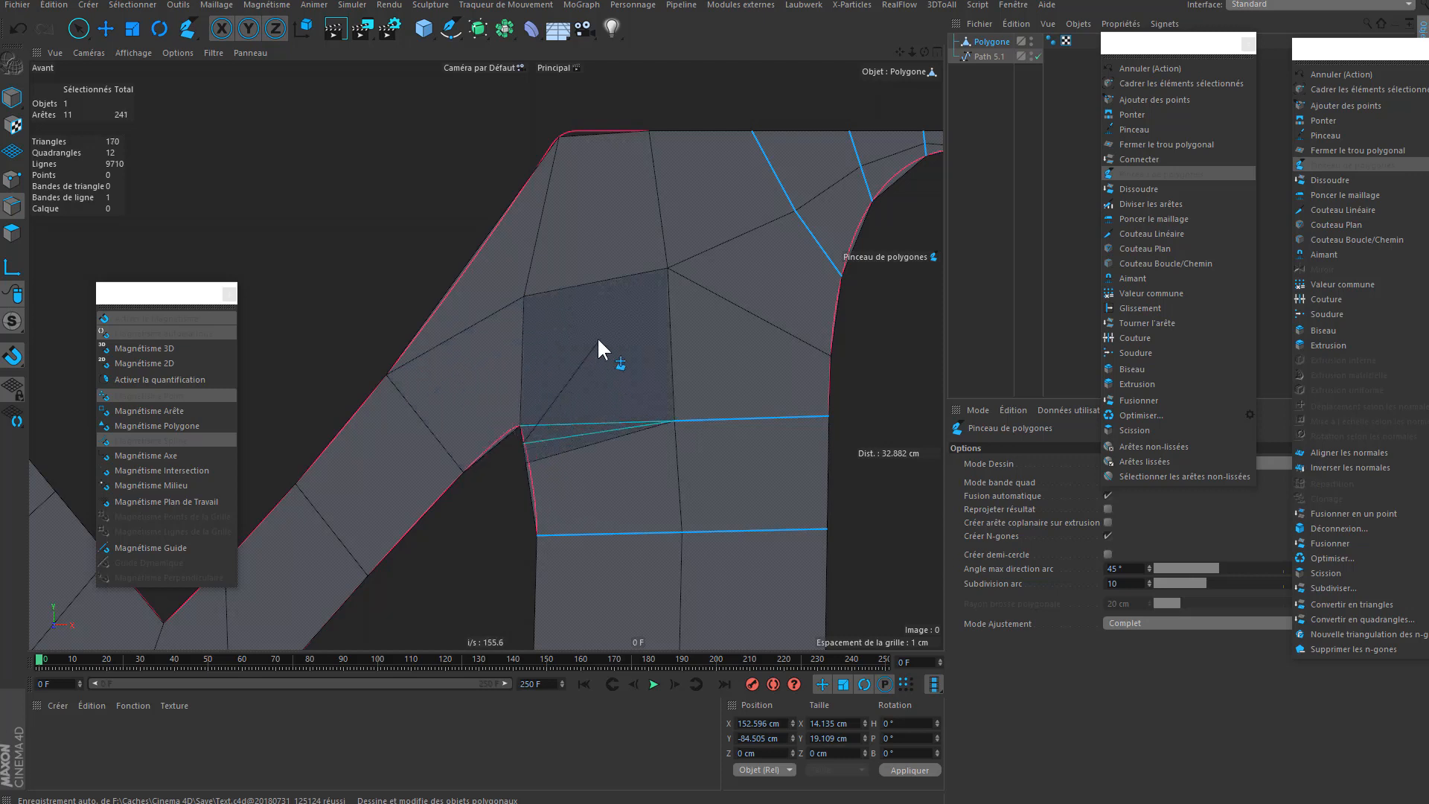
left_click(667, 268)
left_click_drag(528, 463, 535, 469)
left_click_drag(674, 421, 672, 431)
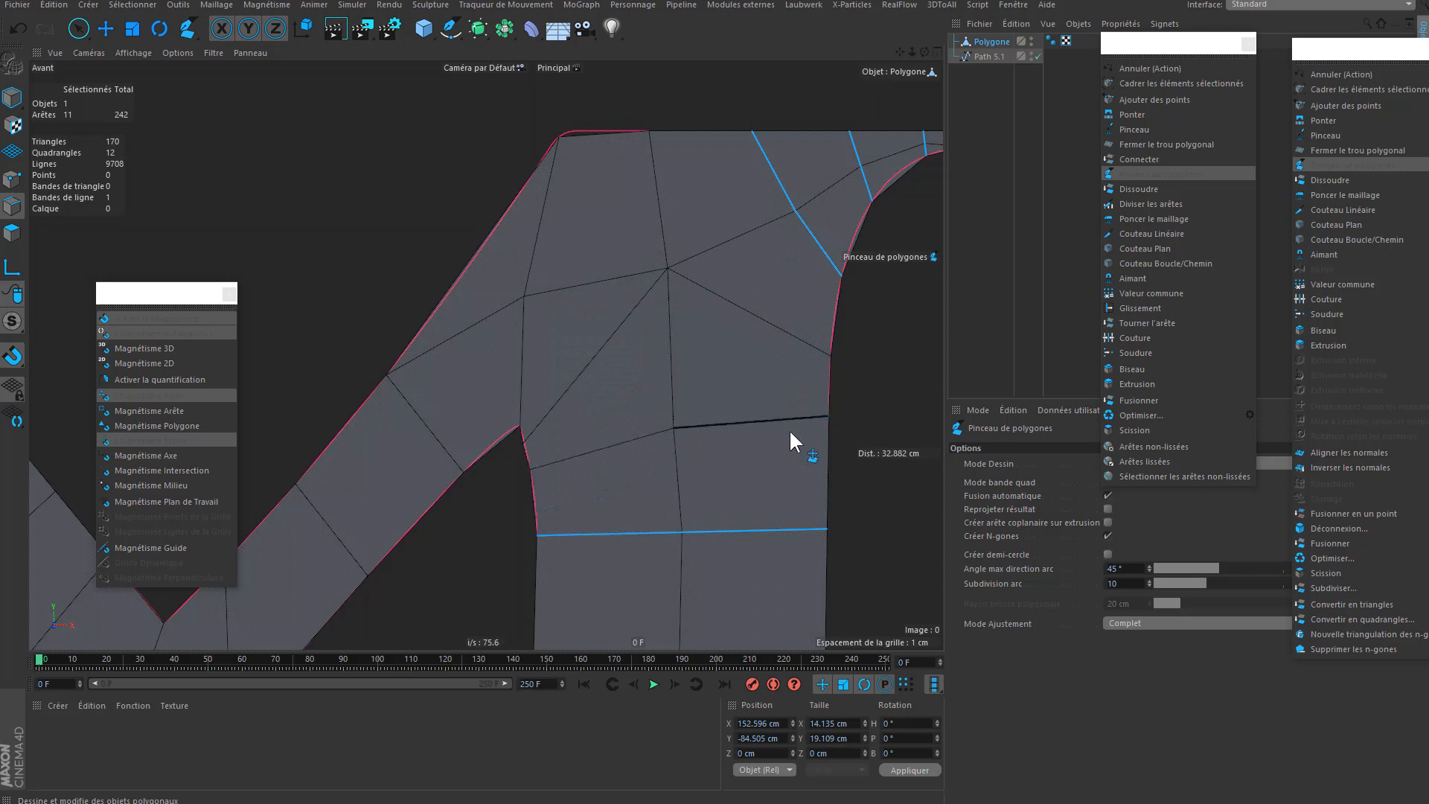
left_click_drag(826, 417, 825, 444)
middle_click_drag(747, 406, 715, 280, "alt")
left_click_drag(711, 252, 708, 242)
- Inspect how closely the mesh edges follow the Path 5.1 outline around the notch peak
middle_click_drag(388, 395, 627, 318, "alt")
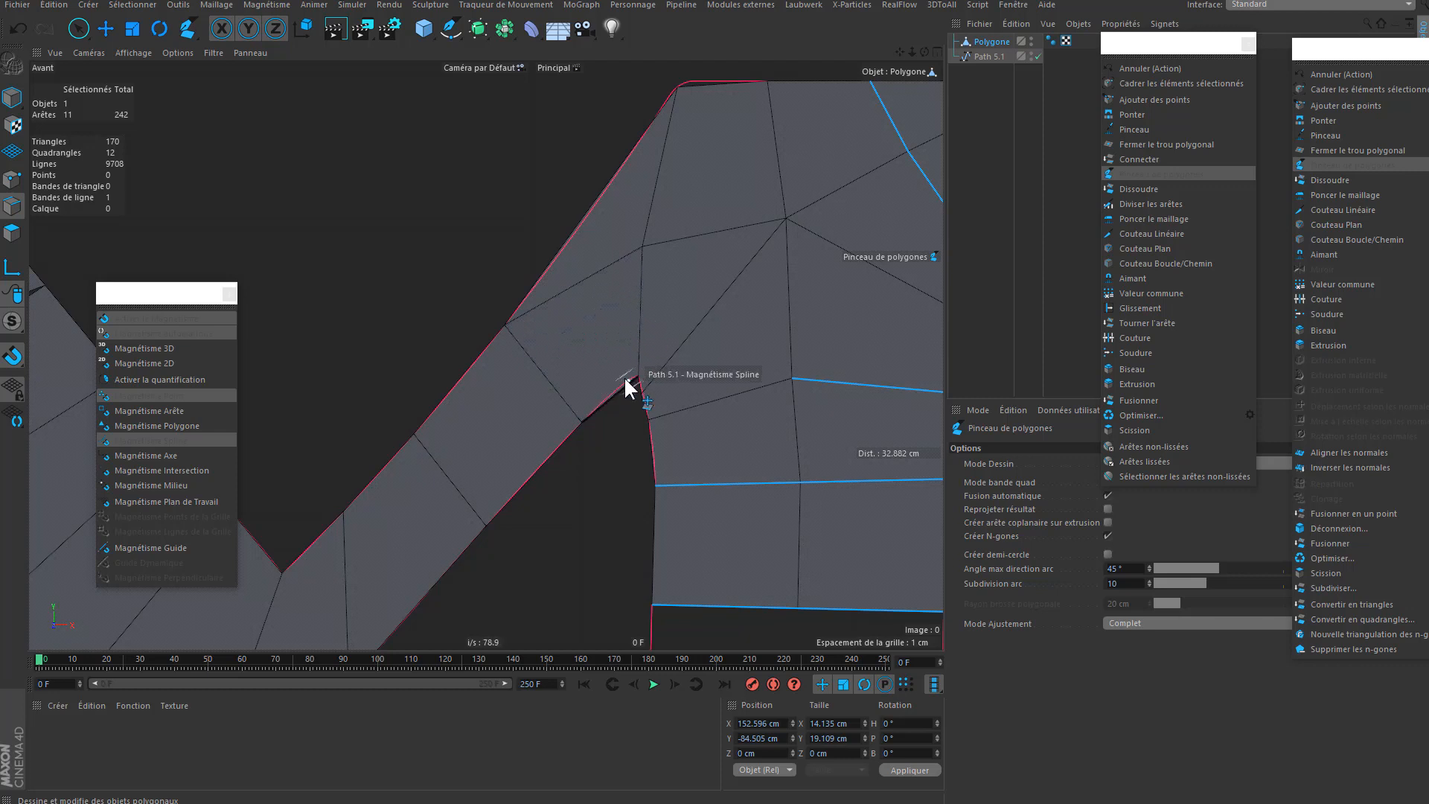
scroll(620, 338, "up", 3)
middle_click_drag(638, 223, 612, 387, "alt")
mouse_move(708, 214)
middle_mouse_down("alt")
mouse_move(661, 316)
mouse_move(712, 189)
middle_mouse_up("alt")
scroll(660, 316, "down", 3)
scroll(674, 463, "up", 6)
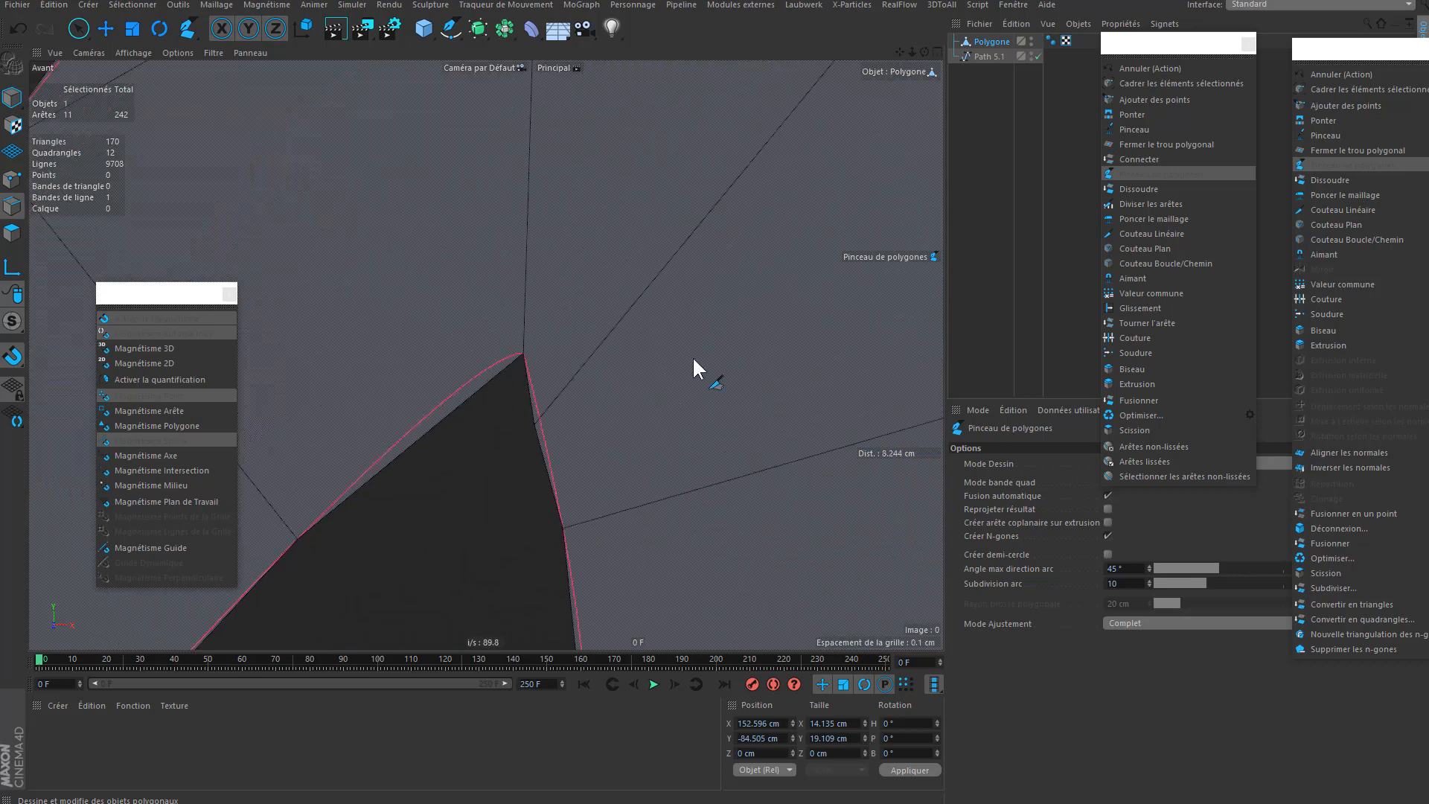
- Cut from the inner point above the notch peak to the middle of the diagonal's nearest cross edge, and remove that point's edge to the outer outline
scroll(624, 390, "down", 4)
scroll(581, 400, "down", 4)
middle_click_drag(580, 404, 646, 386, "alt")
scroll(690, 387, "up", 3)
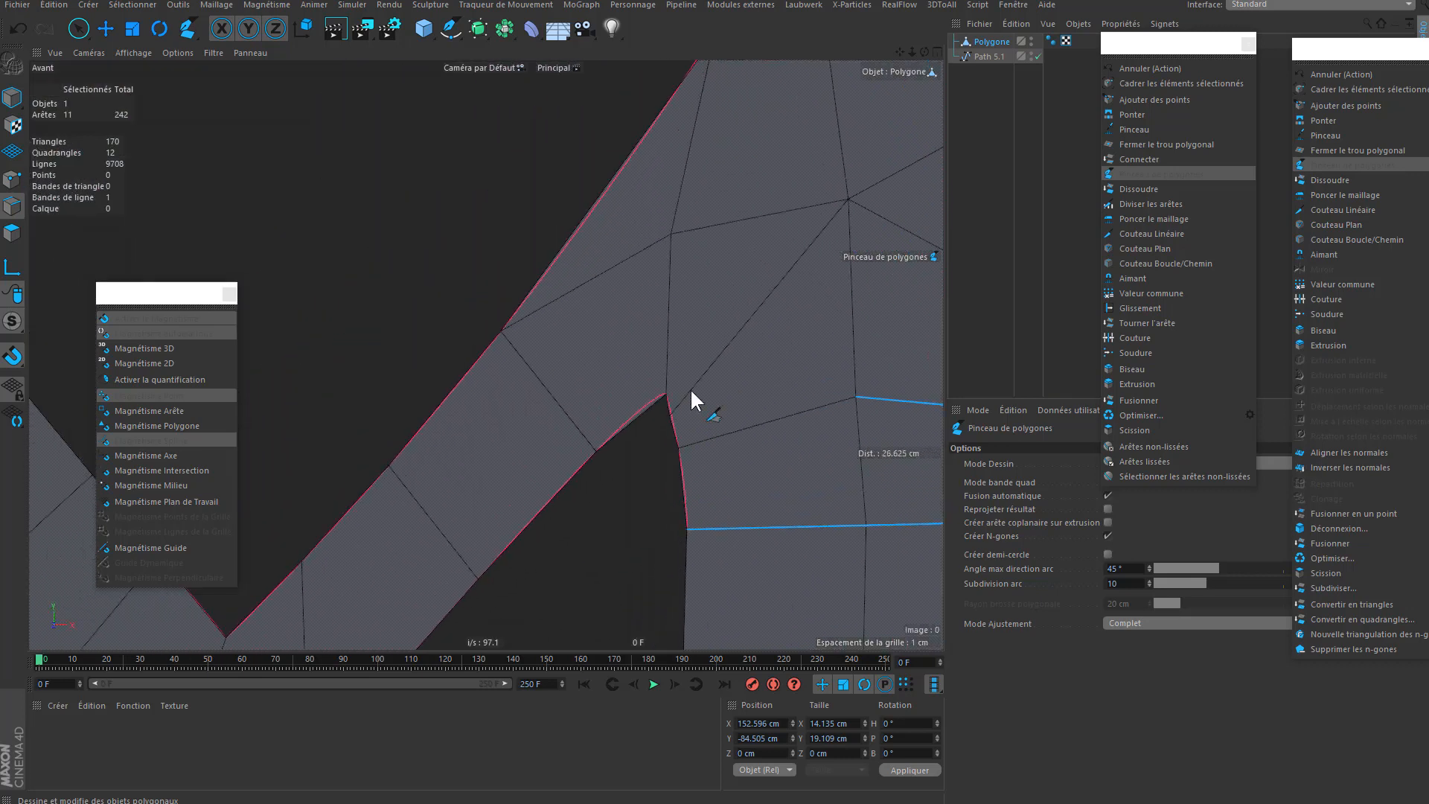
middle_click_drag(677, 271, 678, 303, "alt")
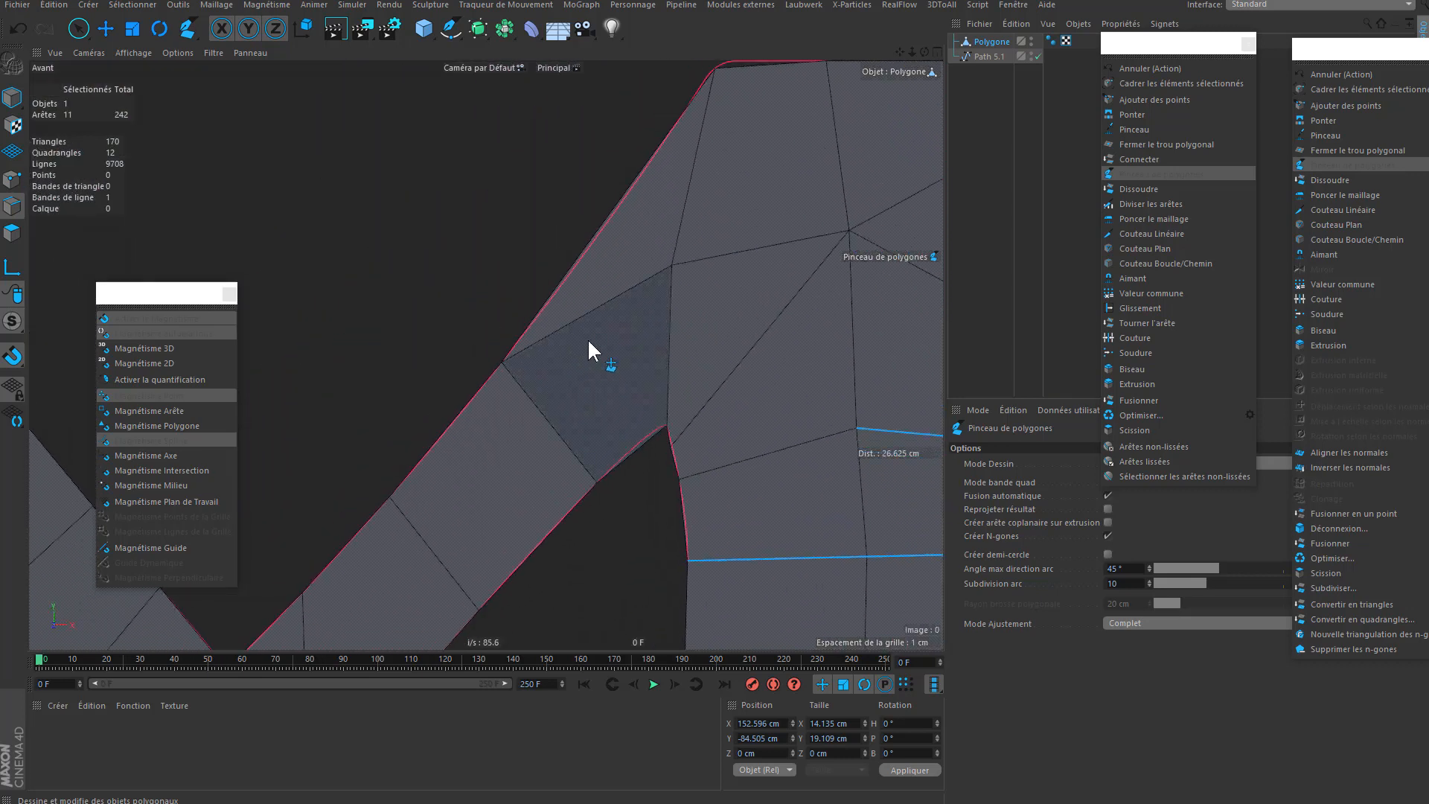
left_click_drag(671, 266, 673, 272)
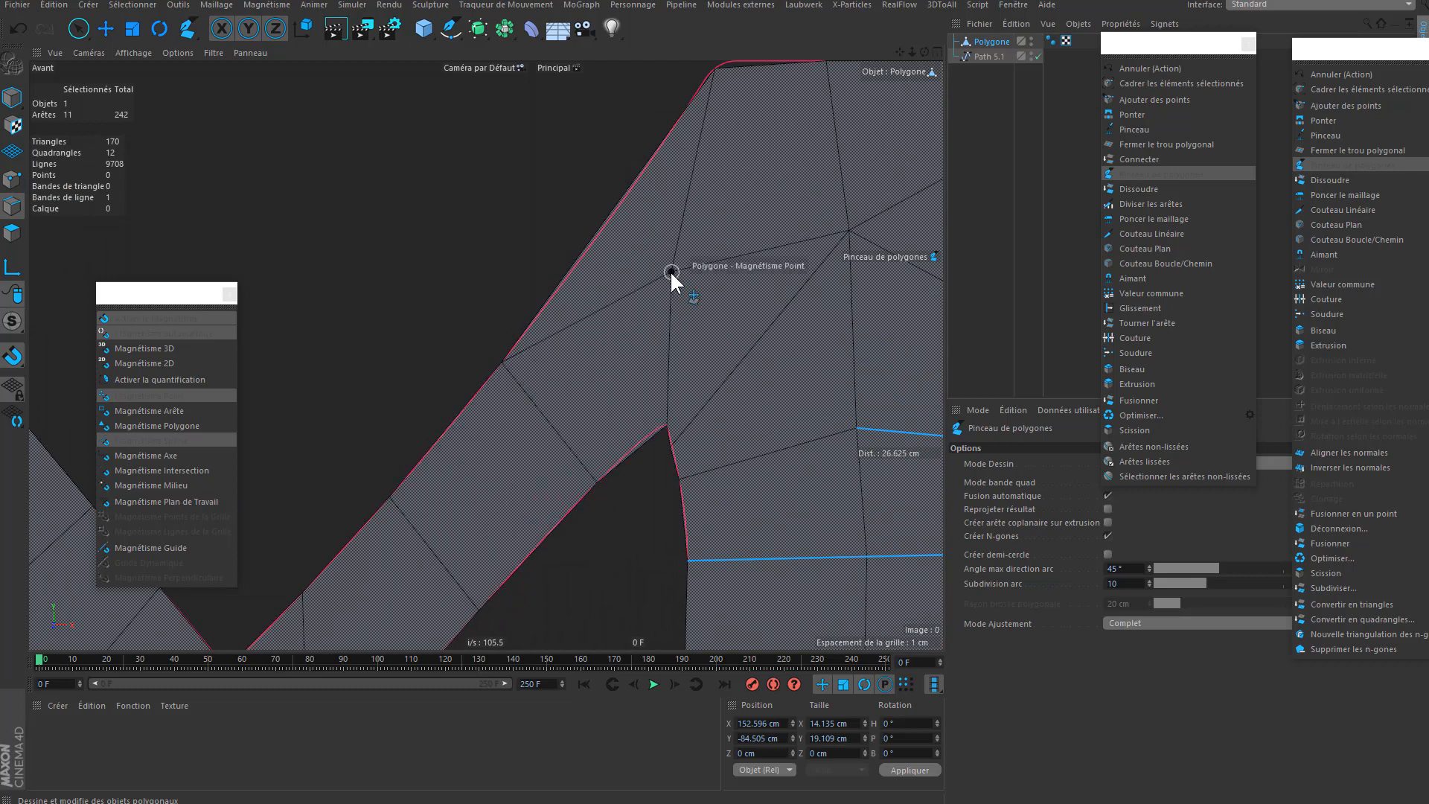
left_click(556, 419)
left_click(578, 328, "ctrl")
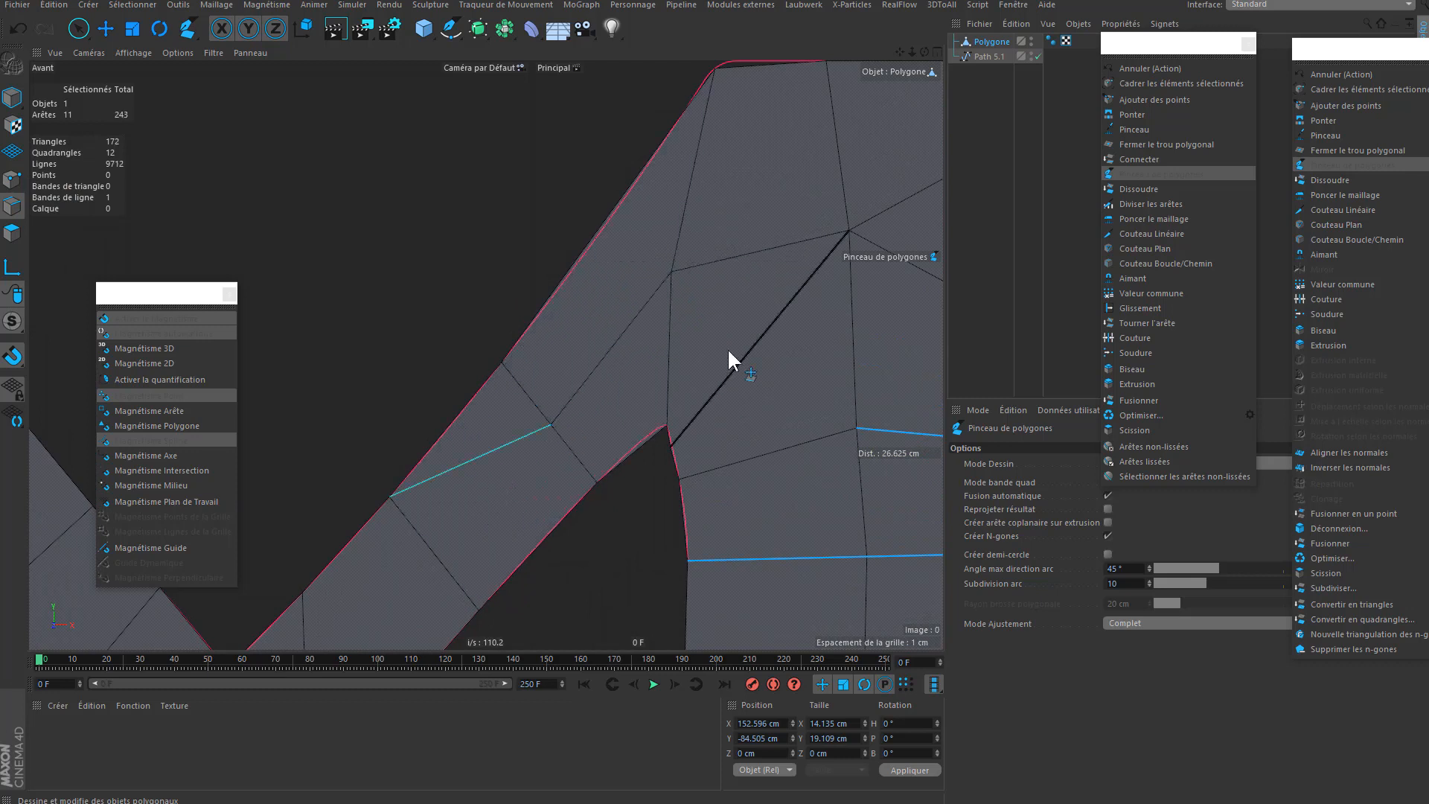
- Cut from the same inner point to the diagonal's outer outline higher up, and remove its edge to the M's upper corner
scroll(700, 360, "down", 5)
middle_click_drag(655, 395, 583, 406, "alt")
scroll(654, 327, "up", 1)
scroll(654, 327, "up", 1)
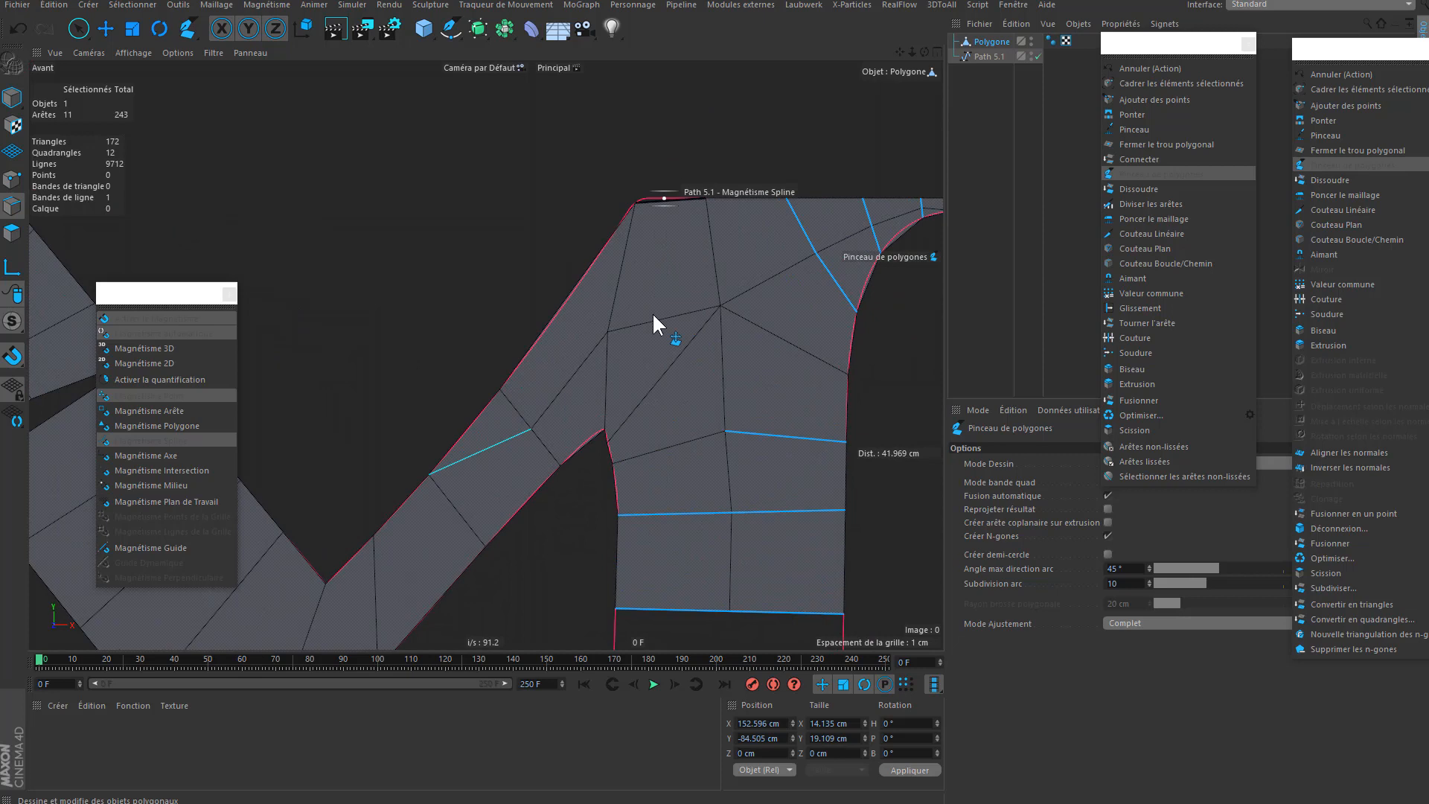
scroll(619, 346, "up", 1)
left_click(622, 349)
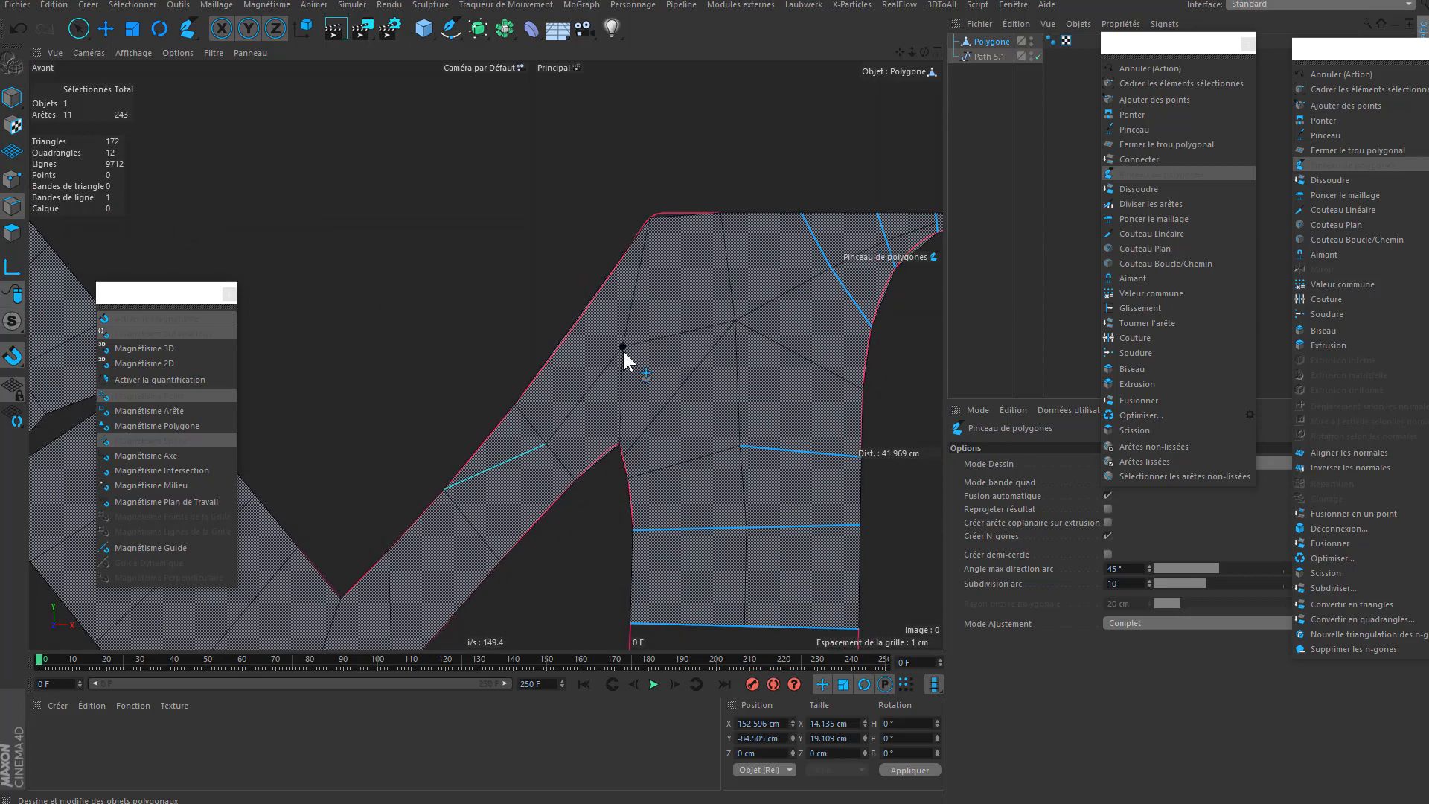
left_click(573, 328)
left_click(638, 286, "ctrl")
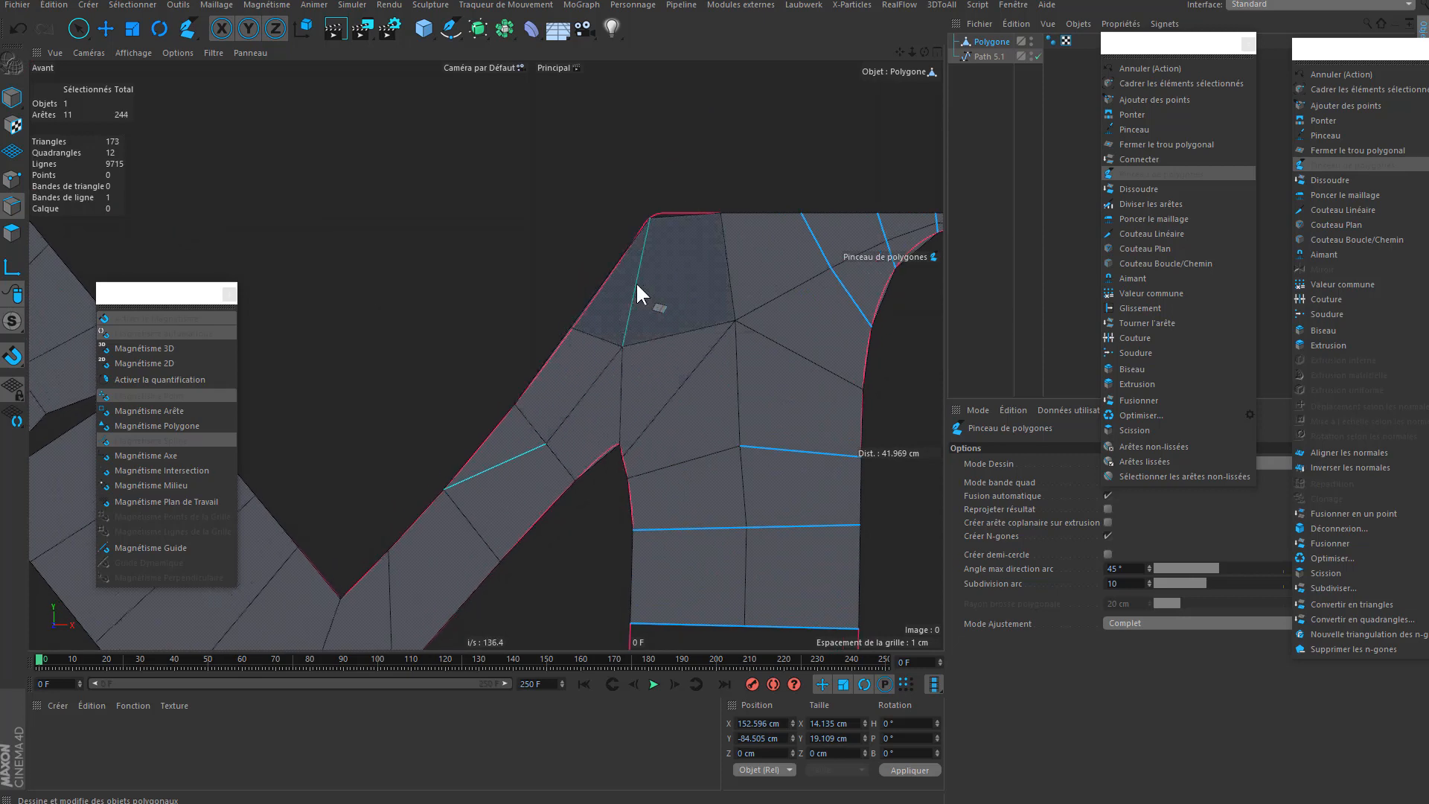
- Cut from the M's upper corner through the middle of the edge between the two inner points to the outline just below the notch peak
scroll(593, 337, "up", 2)
left_click(682, 136)
left_click(732, 331)
left_click(733, 331)
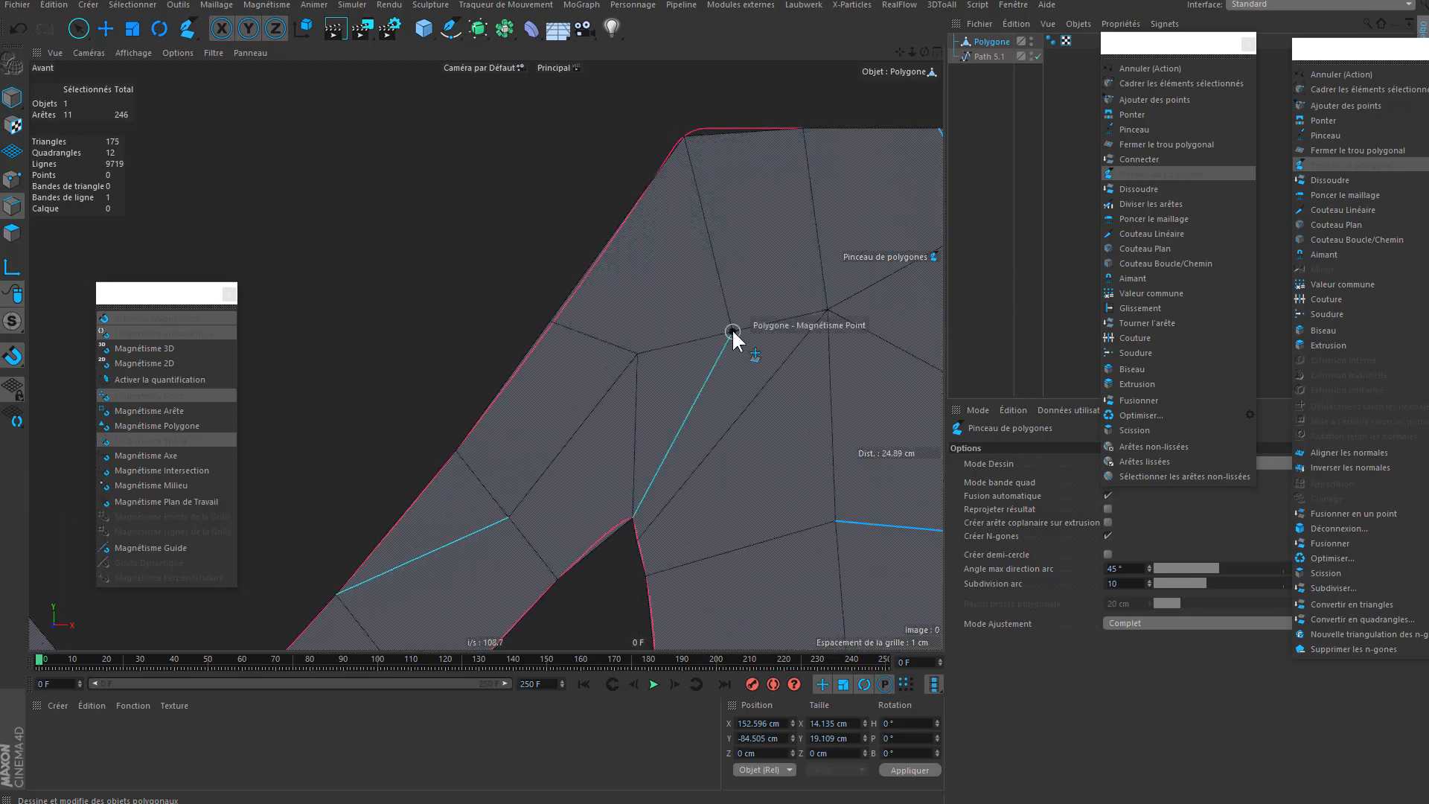
scroll(610, 527, "up", 4)
left_click(673, 530)
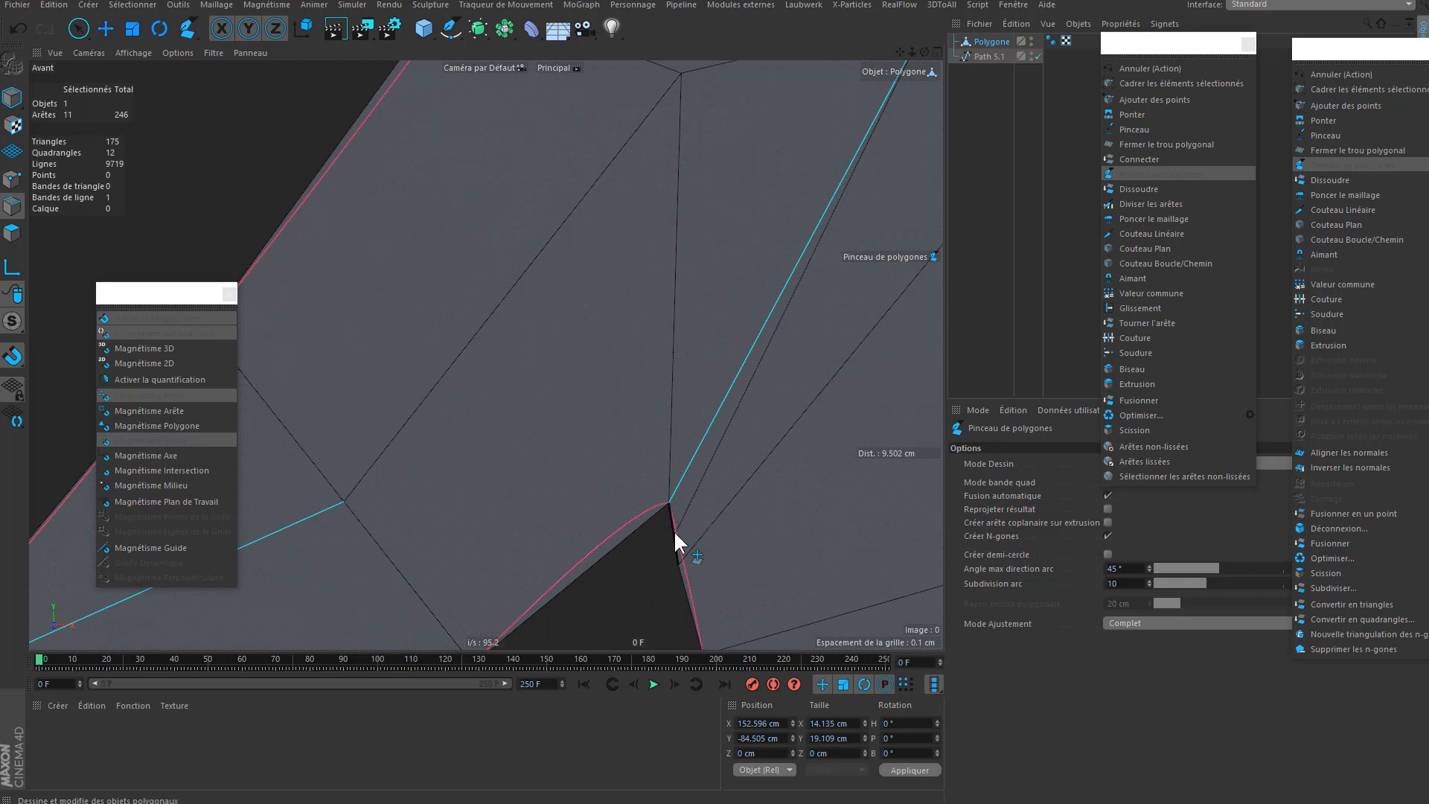
right_click_drag(673, 530, 556, 599, "alt")
right_click_drag(697, 481, 860, 469, "alt")
middle_click_drag(790, 375, 749, 436, "alt")
scroll(747, 436, "down", 3)
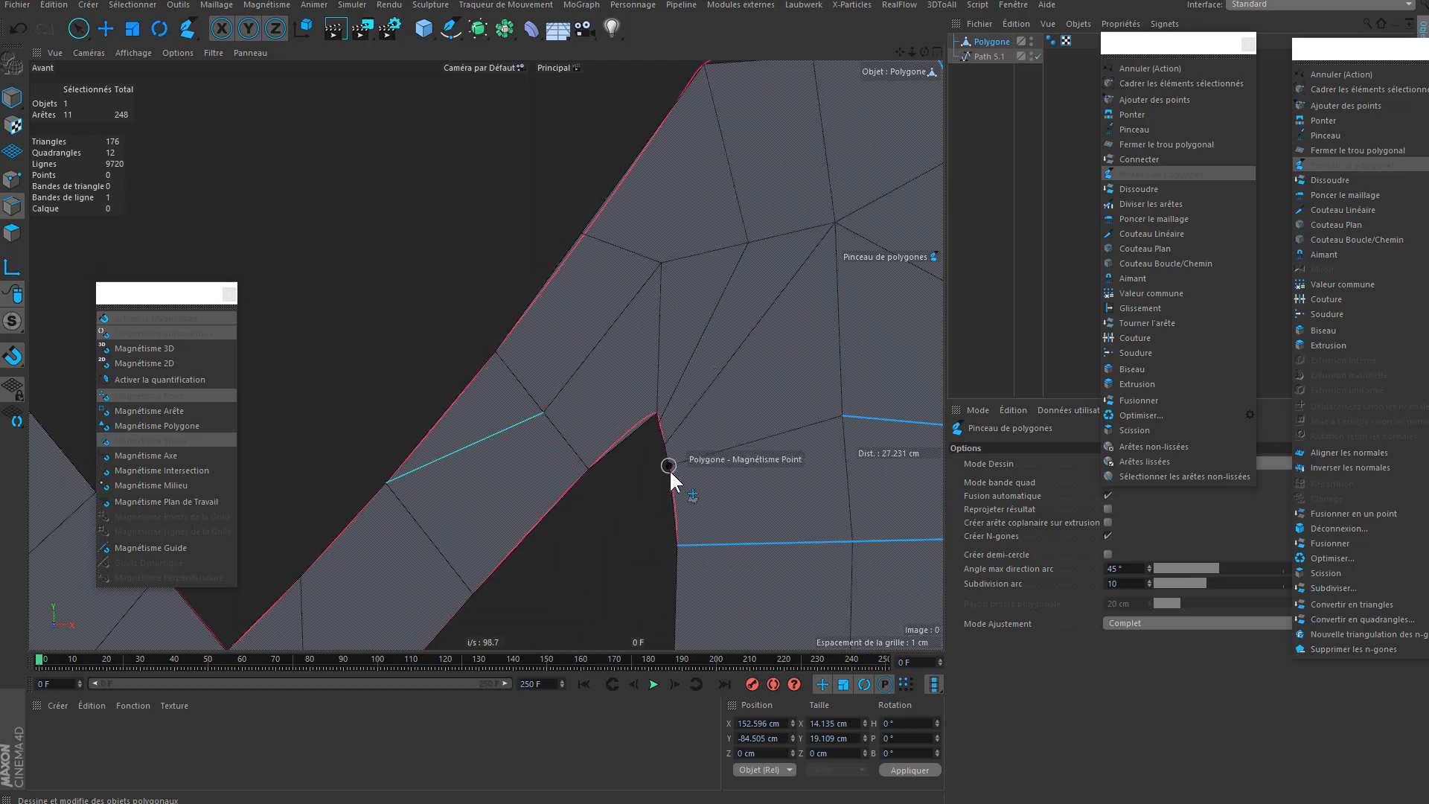
left_click(674, 476)
- Examine the edge flow where the M's diagonal meets the right stem, and look over the unfilled letter outlines beyond it
middle_click_drag(827, 412, 731, 402, "alt")
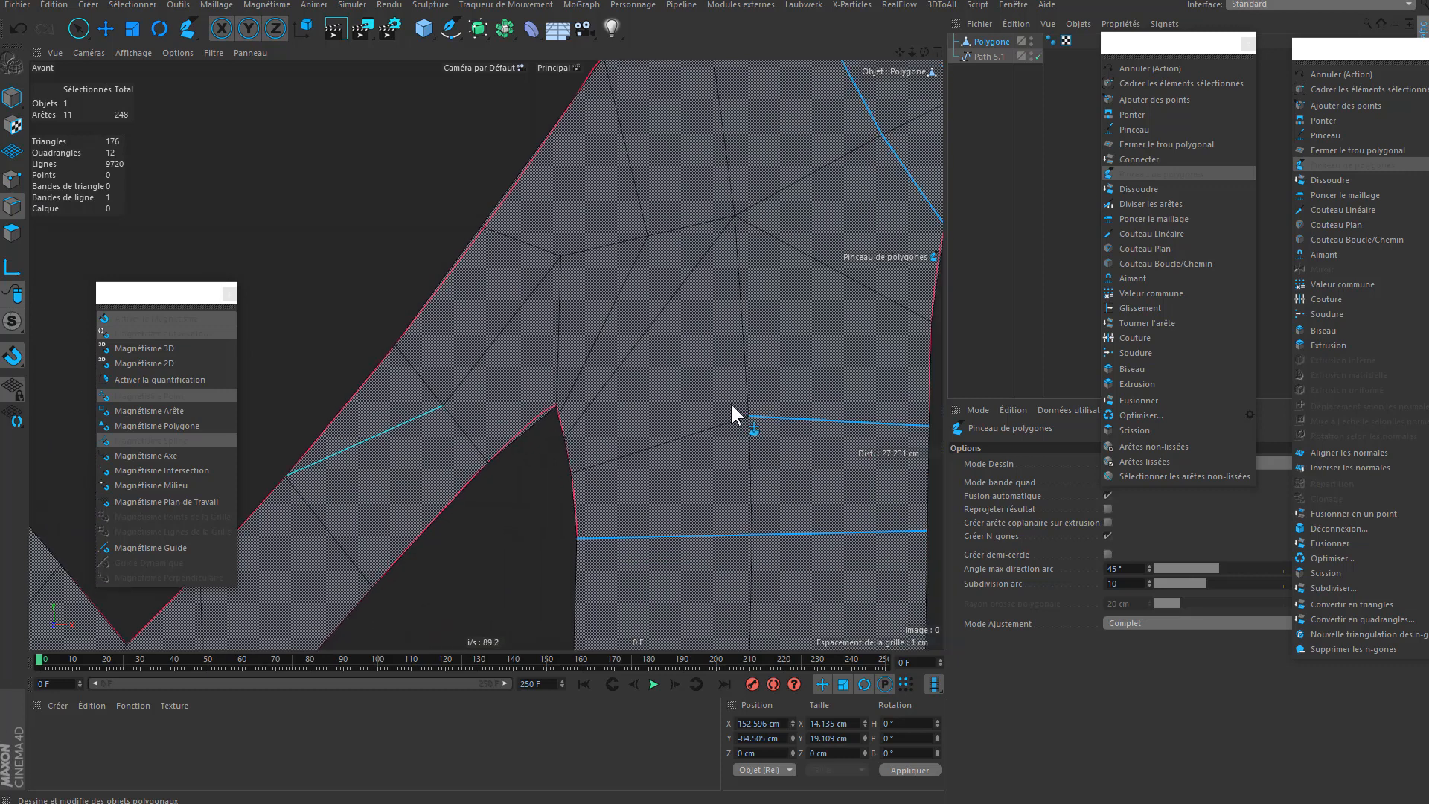
scroll(731, 402, "down", 5)
scroll(729, 427, "up", 1)
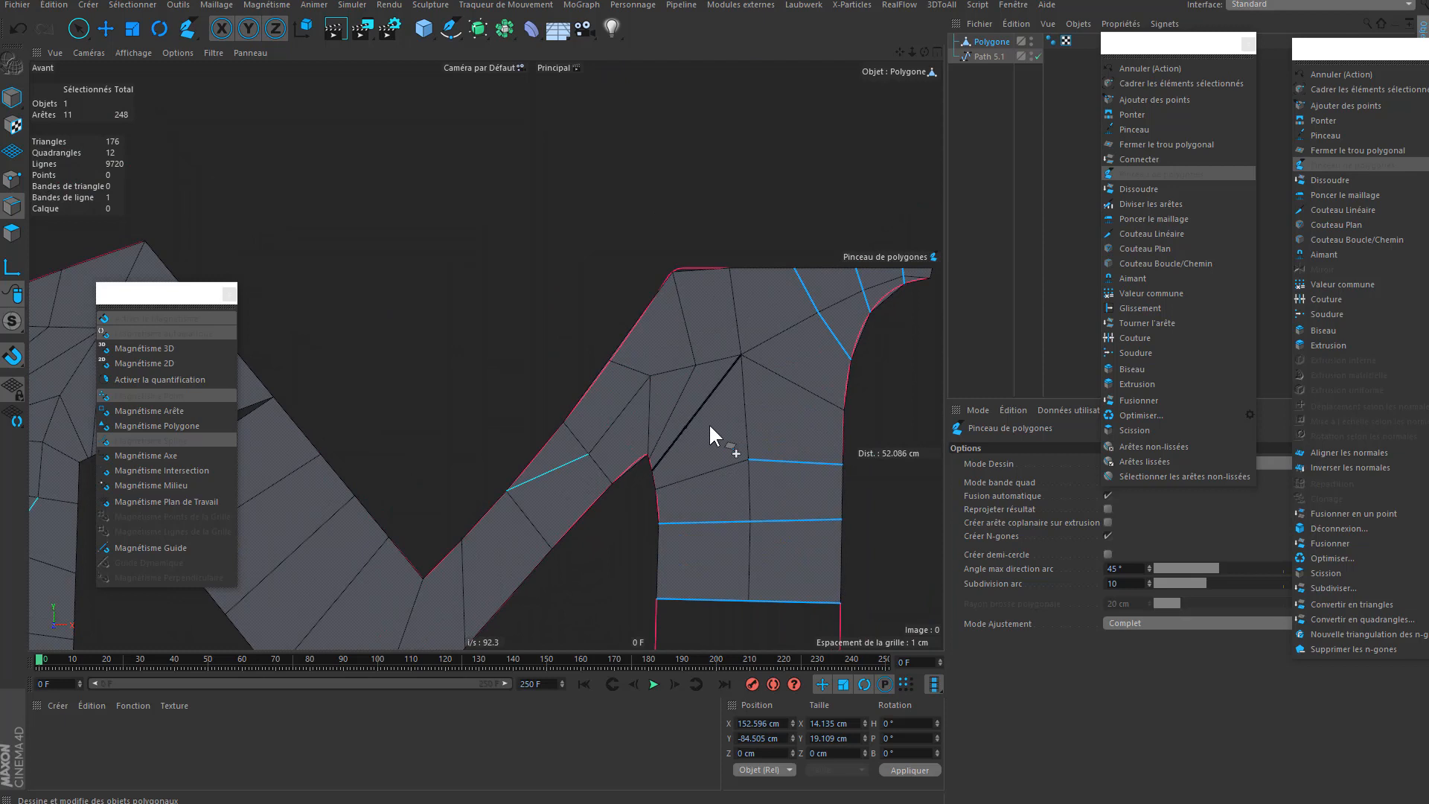
scroll(717, 426, "up", 1)
scroll(717, 426, "down", 5)
scroll(700, 491, "up", 5)
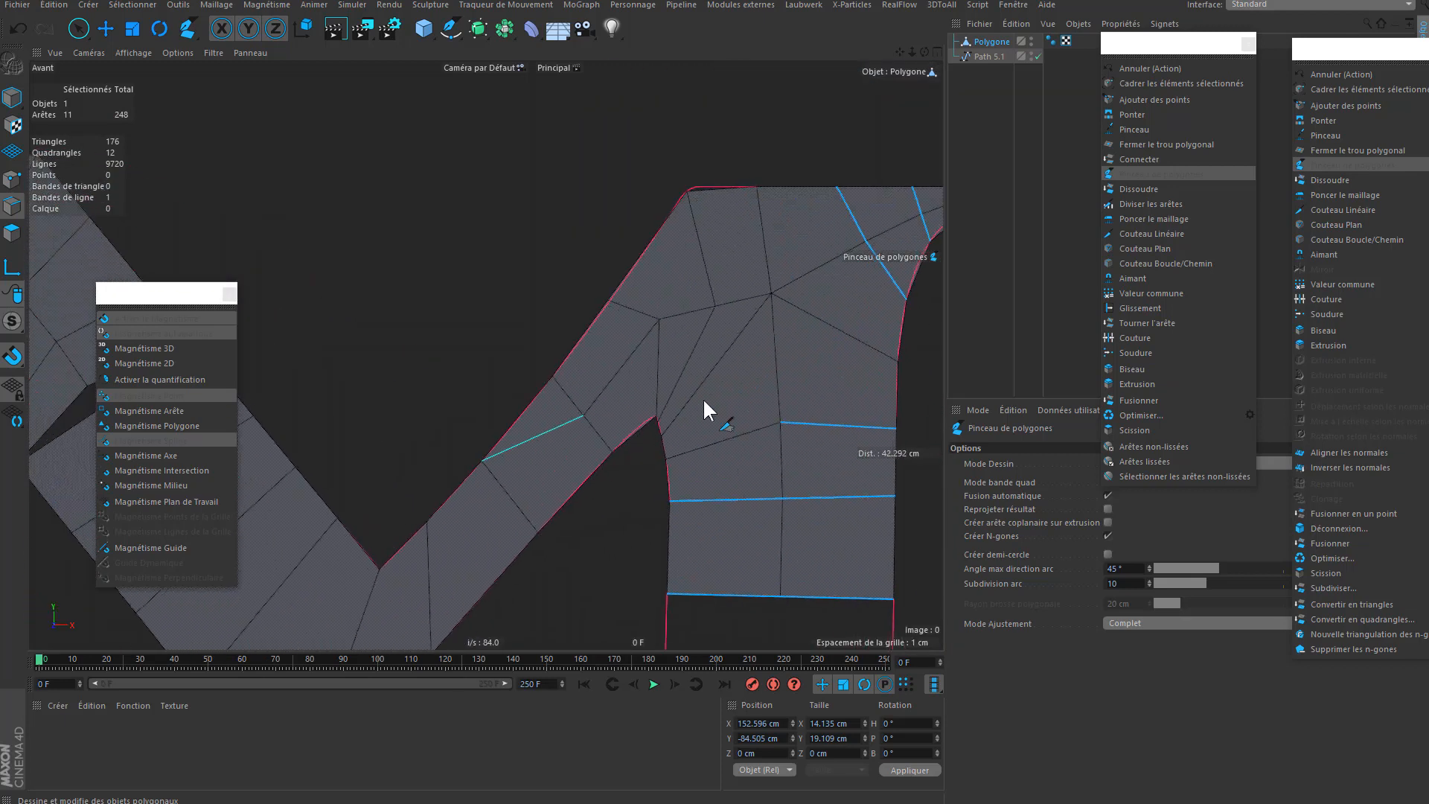
scroll(706, 350, "down", 7)
middle_click_drag(695, 424, 420, 317, "alt")
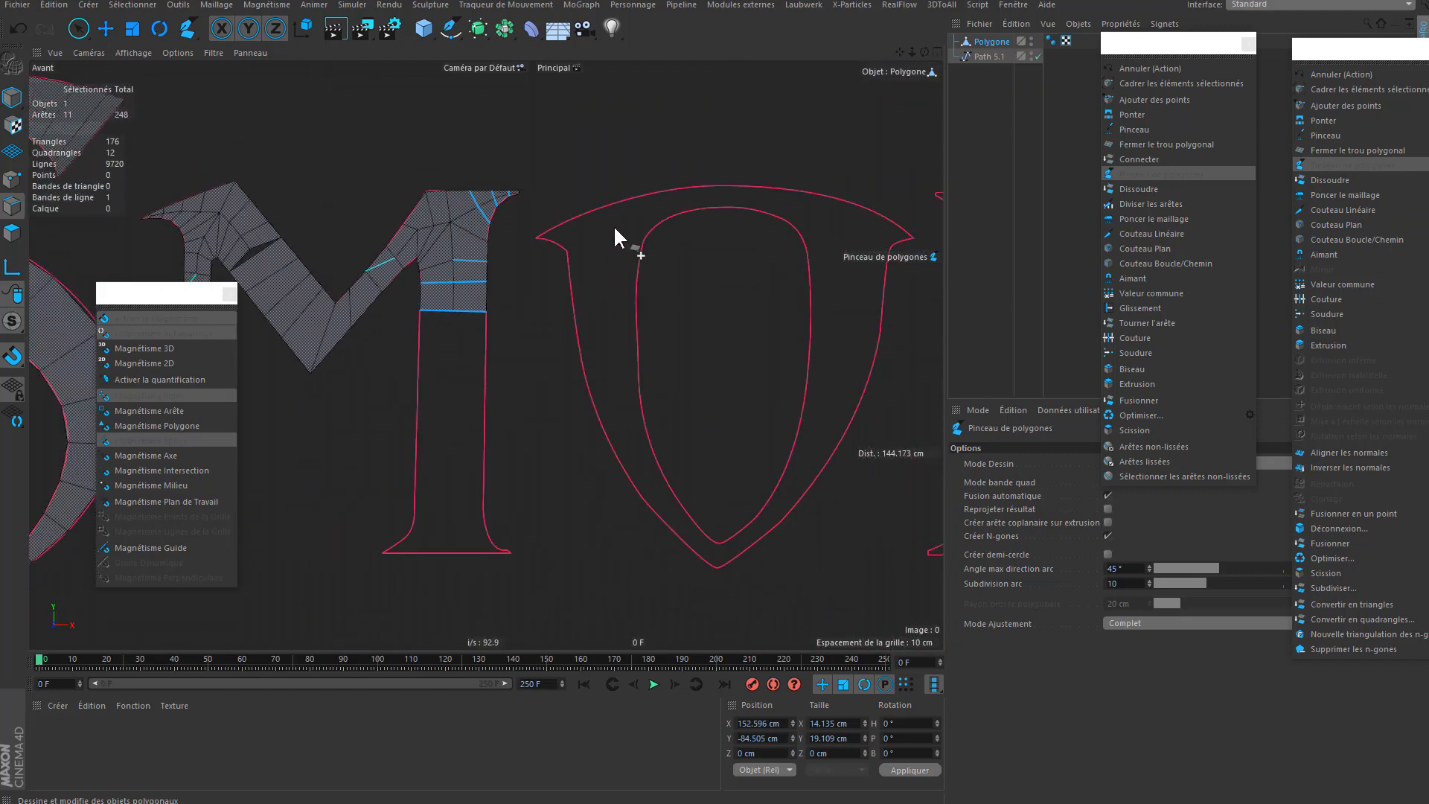
middle_click_drag(624, 284, 443, 299, "alt")
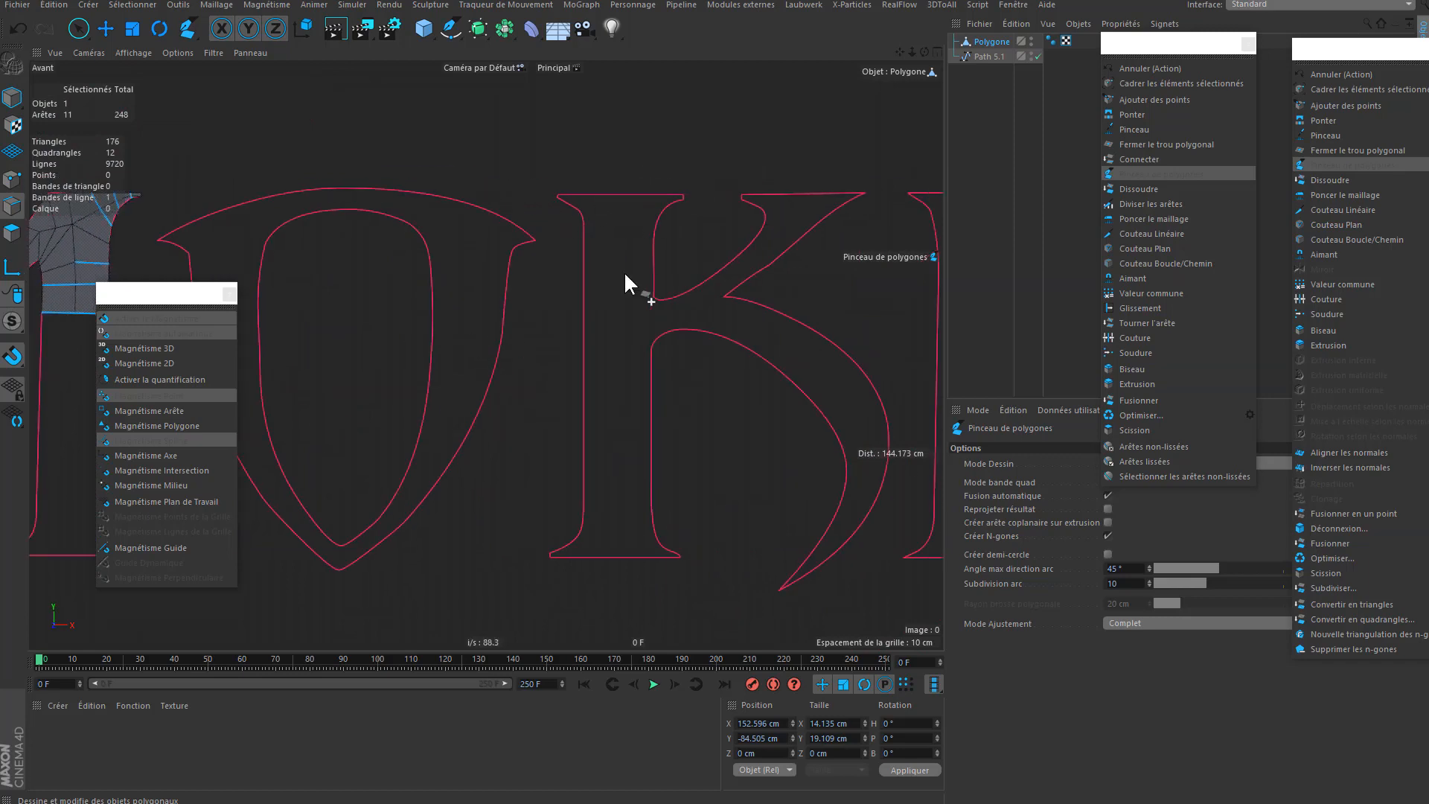
- Extend the mesh down the M's right leg with a chain of quads snapped to the red outline, using the Polygon Pen
middle_click_drag(681, 340, 649, 377, "alt")
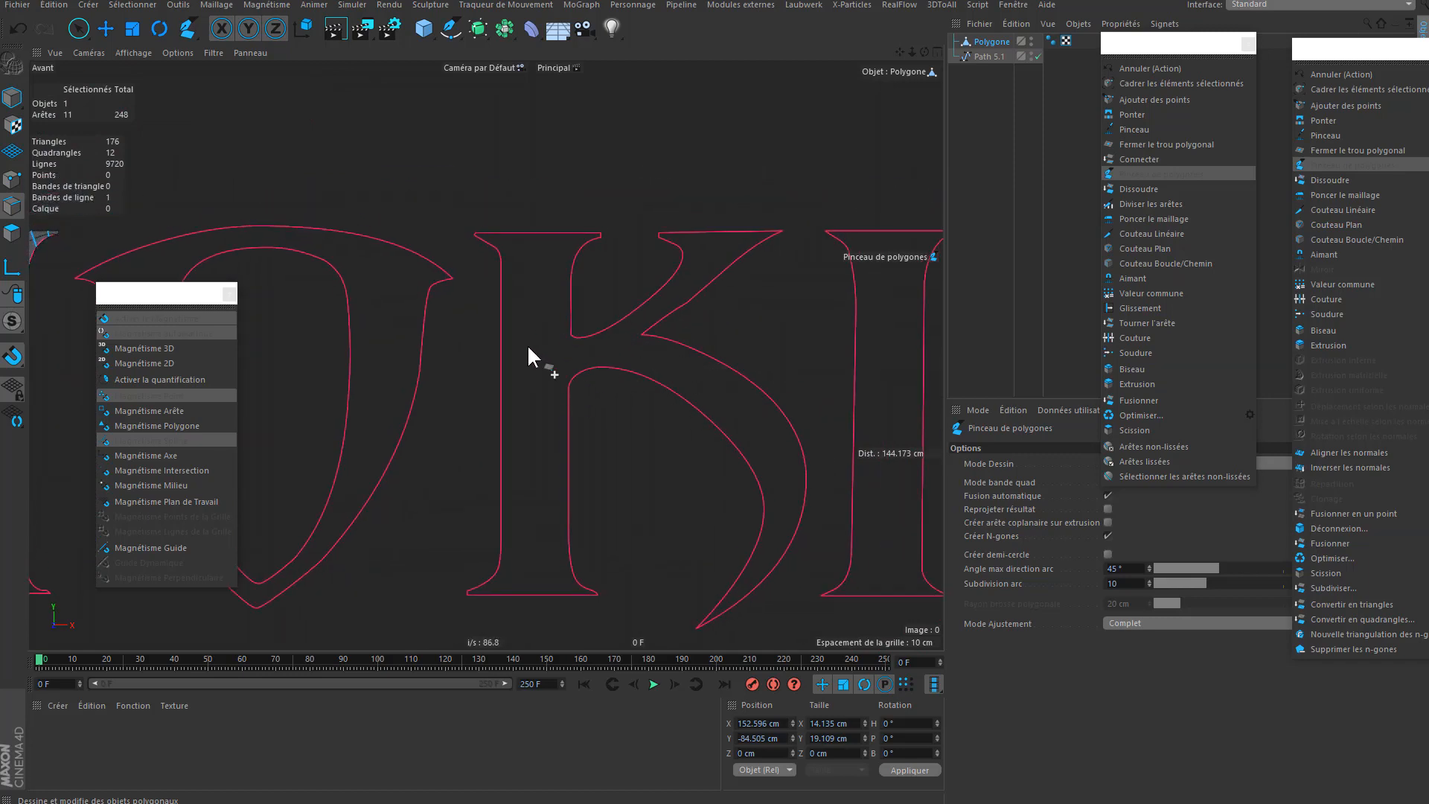
middle_click_drag(581, 310, 782, 351, "alt")
middle_click_drag(520, 408, 634, 365, "alt")
right_click_drag(577, 311, 644, 310, "alt")
left_click(660, 303)
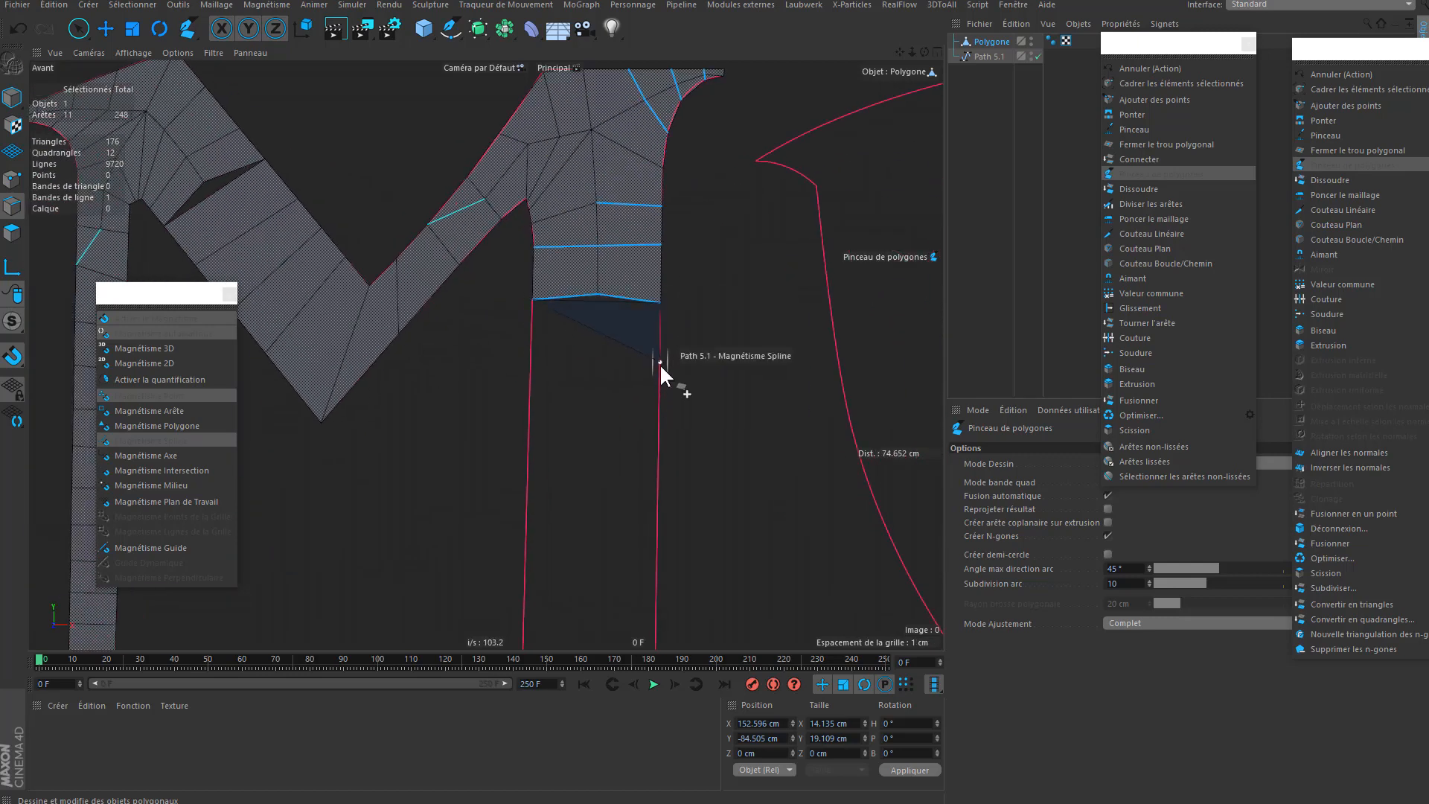
left_click(660, 361)
left_click(531, 357)
left_click(529, 427)
left_click(657, 430)
left_click(657, 514)
left_click(527, 513)
middle_click_drag(556, 583, 588, 412, "alt")
left_click(553, 484)
left_click(686, 486)
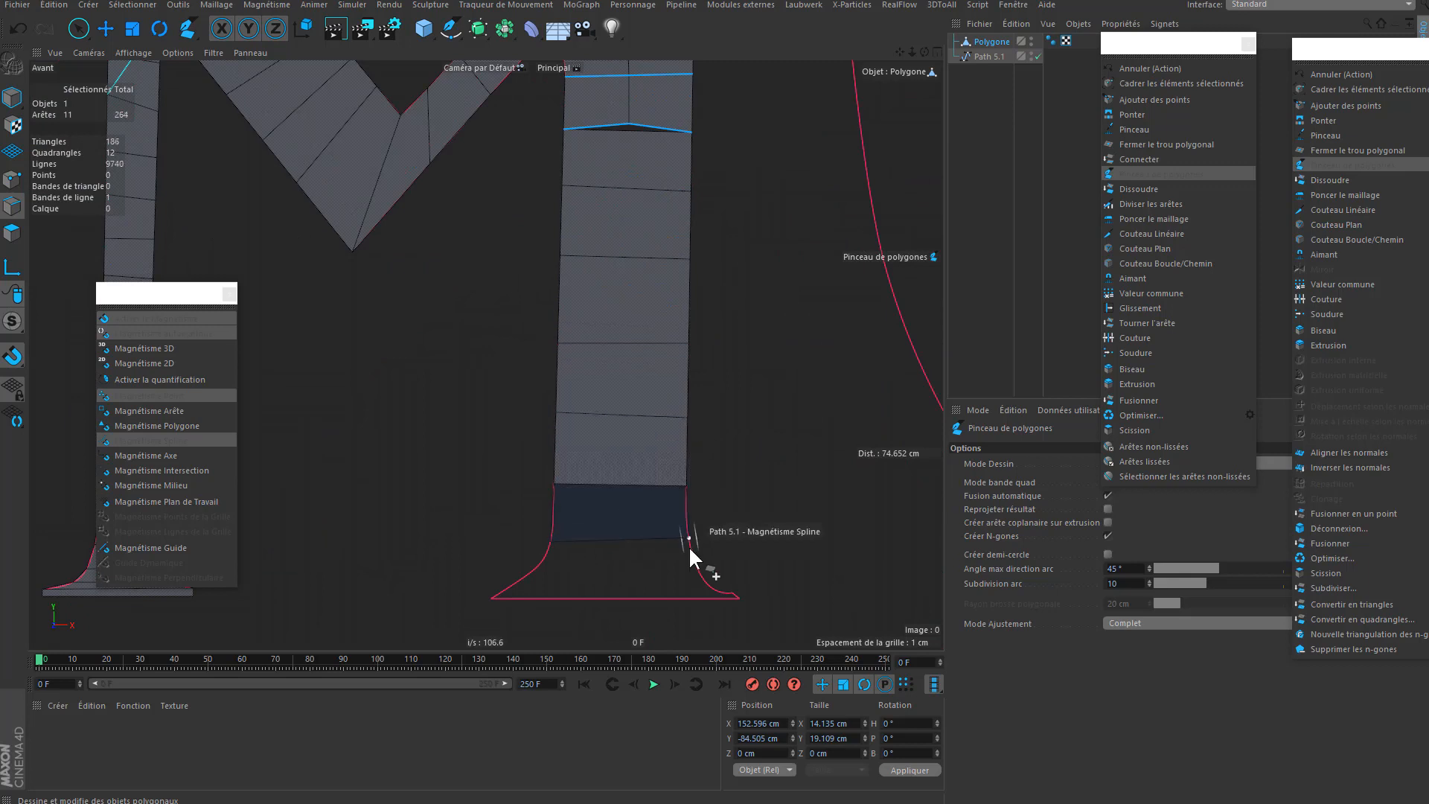
- Add two quad rows following the flared outline above the foot of the M's right leg
left_click(690, 544)
left_click(548, 544)
left_click(534, 572)
left_click(698, 572)
left_click(758, 603)
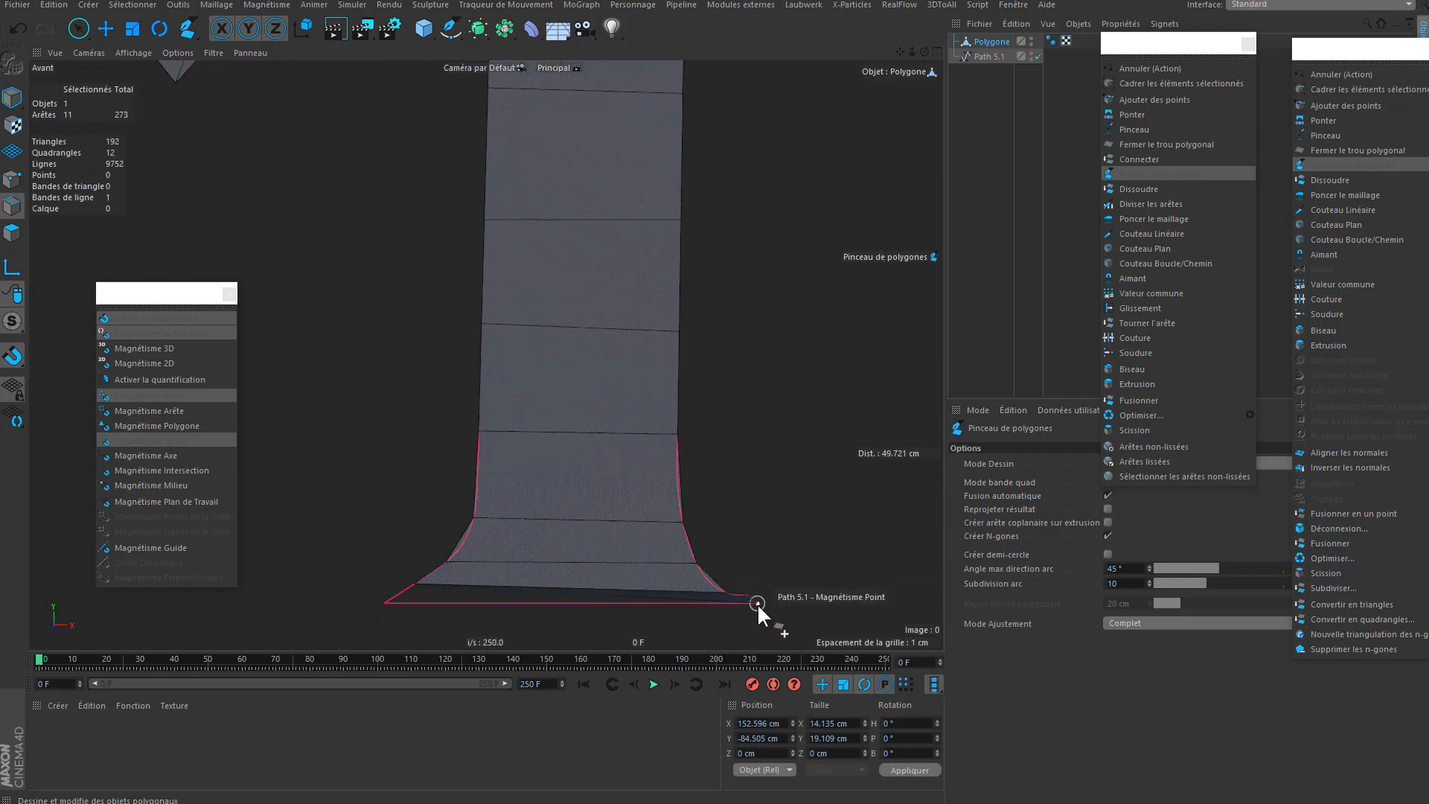
left_click(403, 588)
left_click(390, 596)
key("ctrl+z")
scroll(615, 598, "up", 2)
key("ctrl+z")
key("ctrl+z")
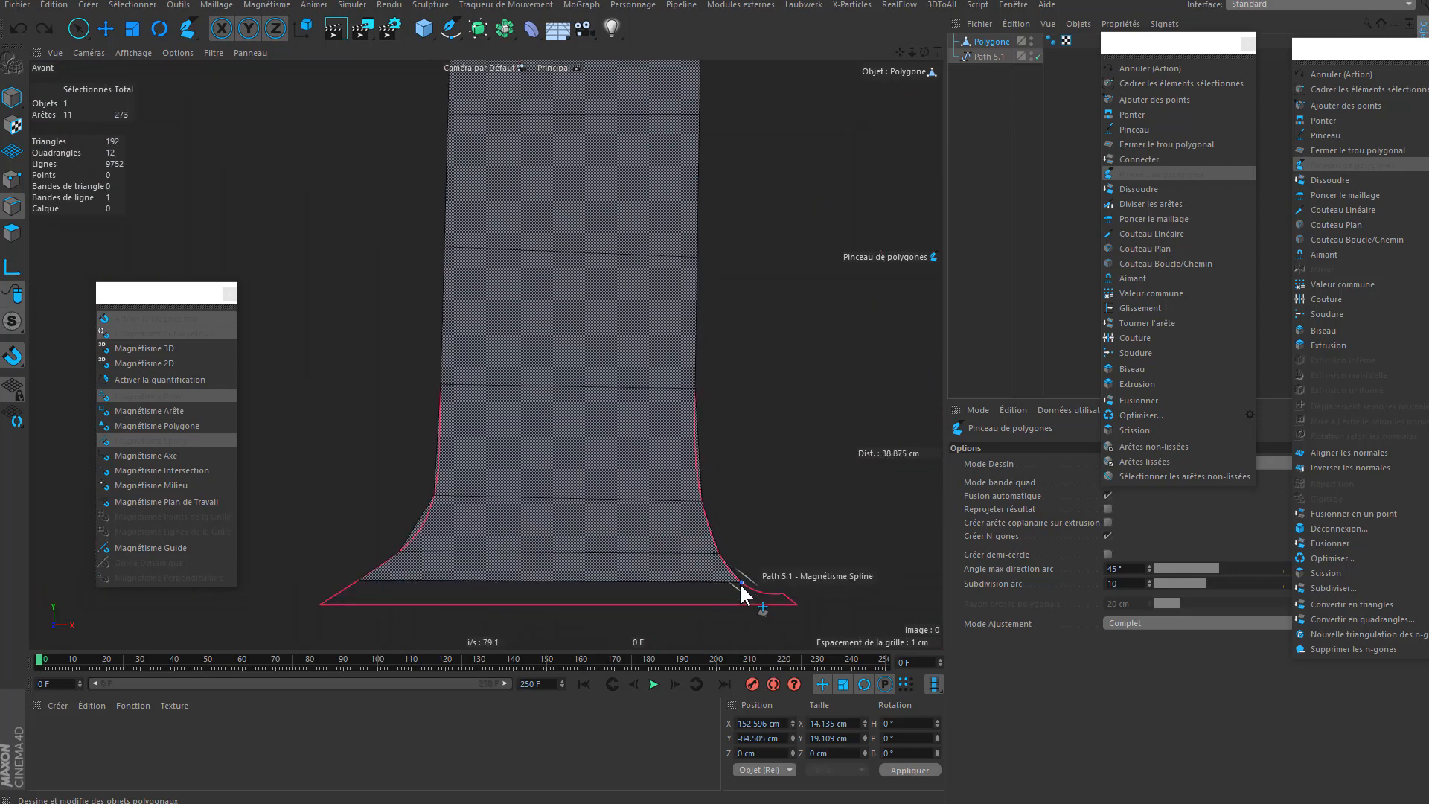
scroll(627, 562, "down", 5)
scroll(717, 536, "up", 3)
- Select the Path 5.1 spline in point mode and reposition the corner points at the left end of the M's right foot
left_click(990, 57)
key("e")
scroll(511, 500, "up", 3)
left_click(122, 402)
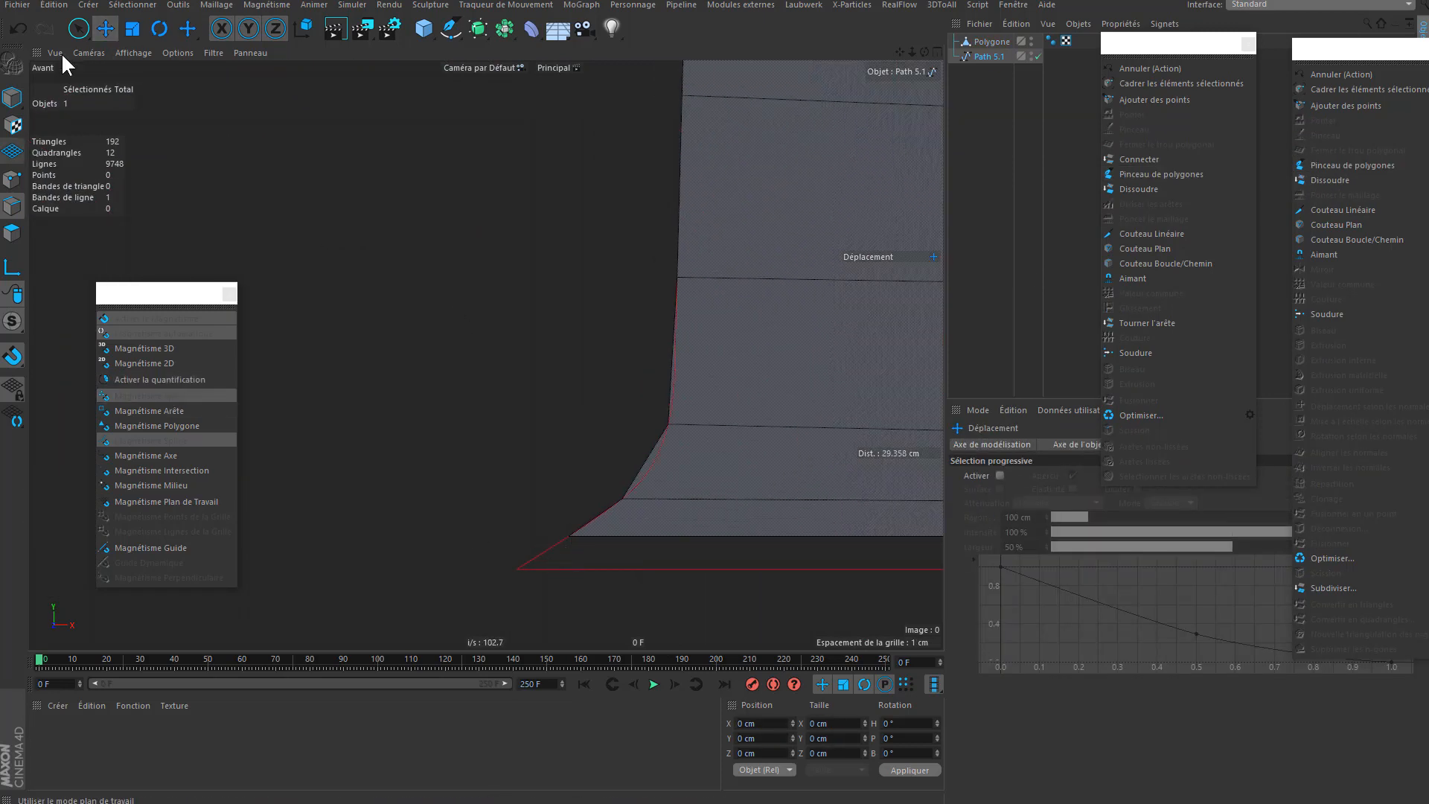
left_click(12, 179)
left_click(78, 29)
left_click_drag(536, 557, 511, 543)
scroll(515, 554, "up", 3)
left_click(520, 584)
key("e")
scroll(525, 592, "up", 3)
left_click(542, 491)
left_click_drag(648, 489, 619, 483)
left_click(664, 515)
scroll(537, 504, "down", 7)
- Adjust the upper end points of the foot outline so both ends have short vertical edges, undoing the unwanted moves
middle_click_drag(571, 503, 416, 501, "alt")
left_click(374, 499)
left_click_drag(374, 415, 375, 421)
left_click(826, 506)
left_click_drag(872, 505, 374, 500)
key("ctrl+z")
left_click(375, 505)
left_click(406, 499)
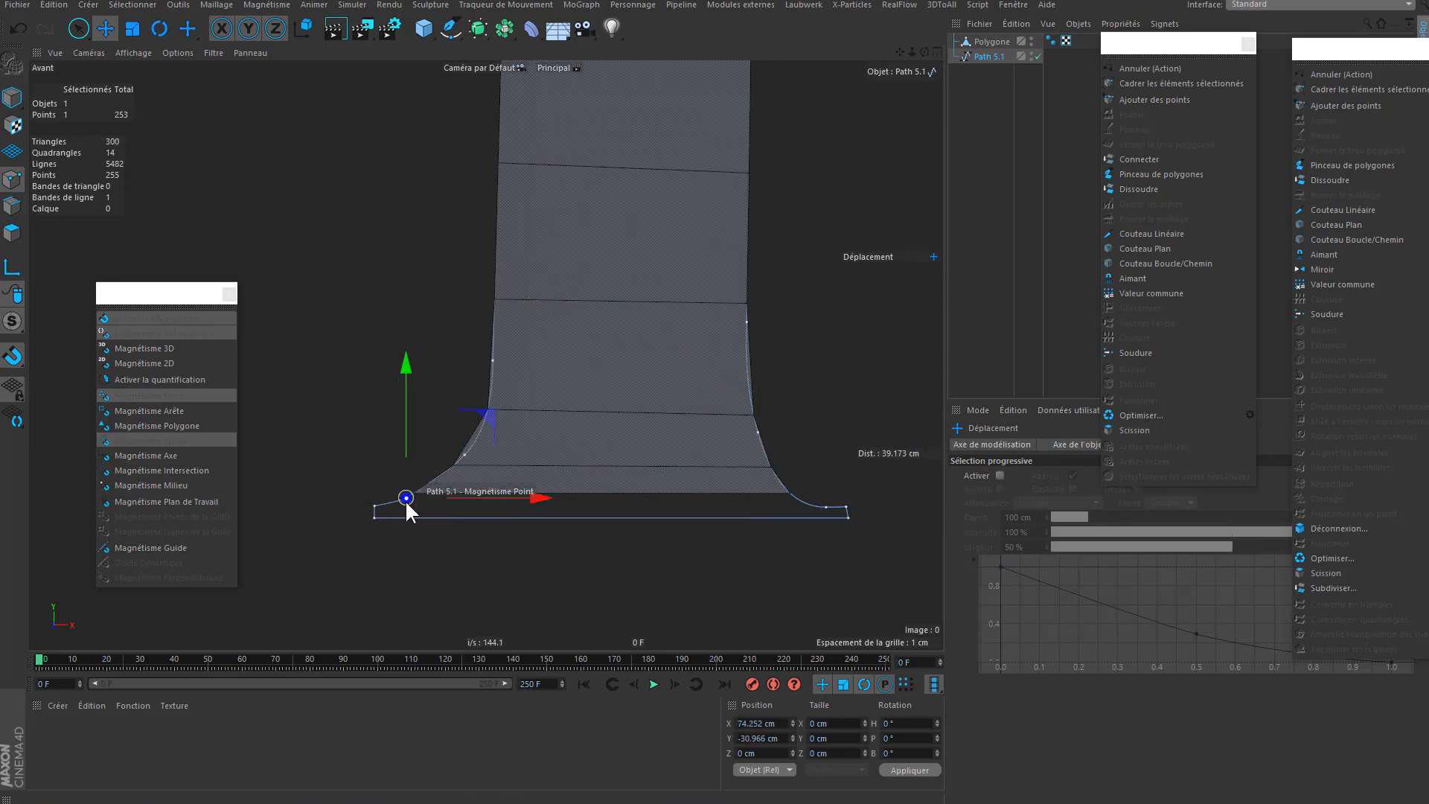
key("ctrl+z")
- Smooth the spline at the point where the foot's left flare meets its end
left_click(406, 498)
right_click(371, 497)
left_click(395, 526)
scroll(414, 496, "up", 3)
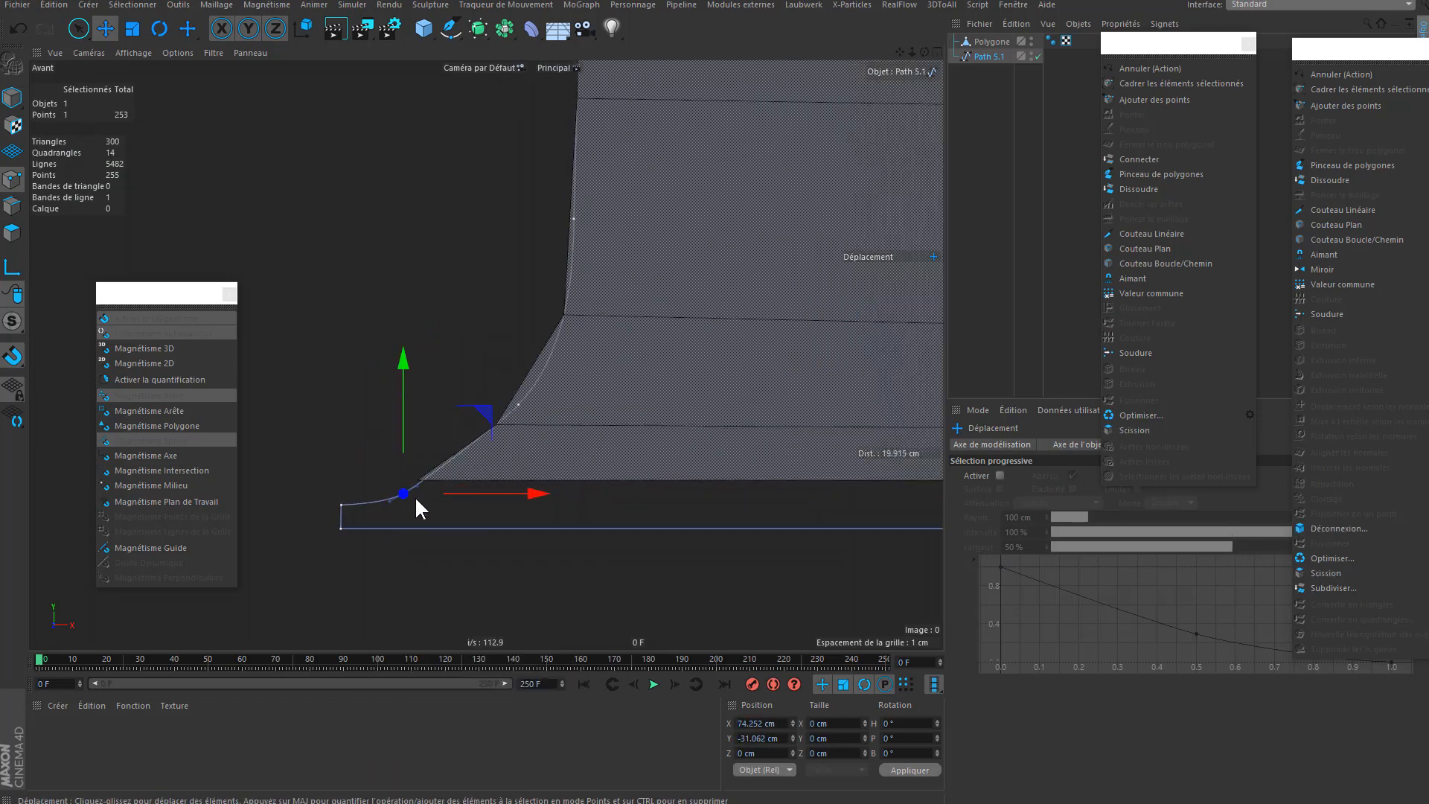
- Reselect the Polygone object and start the foot's bottom row of polygons at its left end with the Polygon Pen
scroll(432, 483, "down", 2)
middle_click_drag(576, 467, 523, 451, "alt")
key("m")
key("e")
scroll(442, 482, "up", 3)
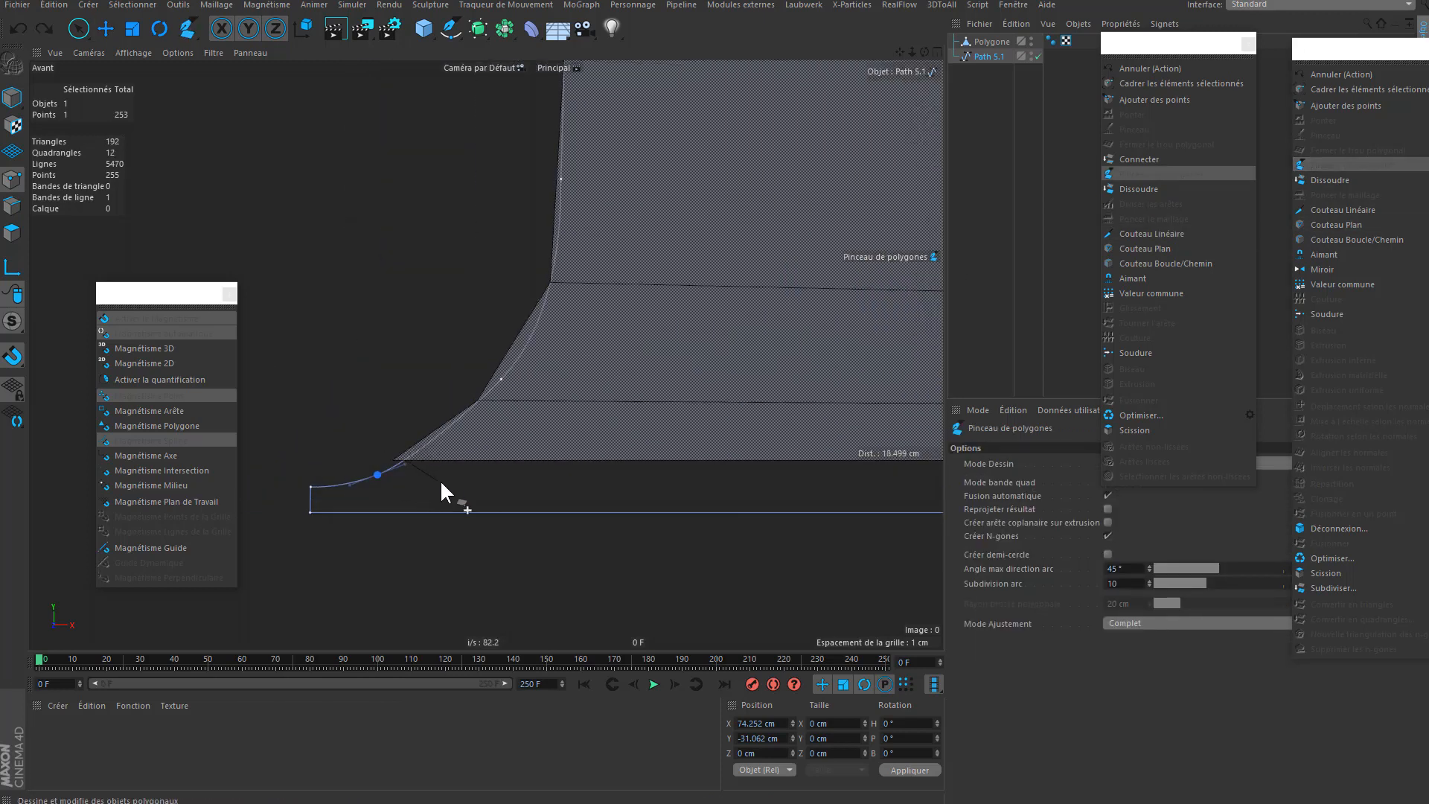
left_click(991, 42)
scroll(386, 460, "up", 1)
left_click(386, 461)
left_click(285, 490)
- Continue the bottom row of polygons across the M's right foot to its far end, snapping to the outline
scroll(285, 489, "down", 4)
middle_click_drag(752, 483, 643, 491, "alt")
left_click(694, 489)
left_click(763, 506)
middle_click_drag(870, 545, 765, 504, "alt")
middle_click_drag(432, 484, 733, 484, "alt")
left_click(380, 474)
middle_click_drag(916, 491, 614, 493, "alt")
left_click(652, 482)
- Build a strip of quads down the left stroke of the shield-shaped O, snapped to its inner and outer outlines
scroll(675, 516, "down", 2)
scroll(654, 484, "up", 2)
scroll(596, 475, "down", 8)
scroll(637, 270, "up", 5)
left_click(461, 308)
left_click(579, 300)
left_click(571, 359)
left_click(468, 372)
left_click(476, 437)
left_click(570, 427)
left_click(573, 498)
left_click(486, 430)
left_click(554, 415)
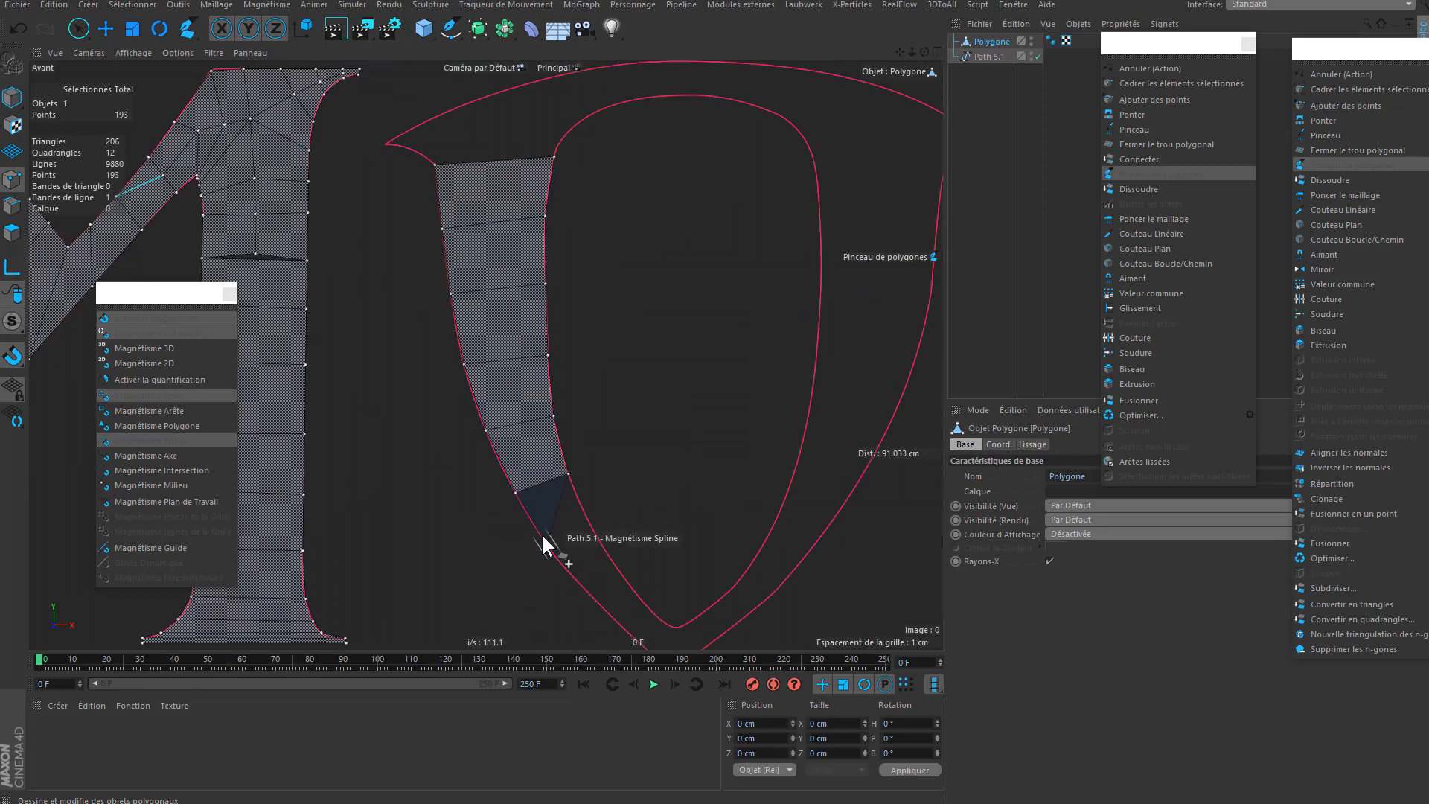
- Carry the quad strip through the lower left curve of the O to its pointed tip
left_click(553, 552)
left_click(596, 599)
middle_click_drag(618, 621, 598, 544, "alt")
left_click(595, 485)
left_click(633, 511)
left_click(636, 472)
- Extend the quad strip from the O's tip up the lower right curve and nudge an outer point
left_click(668, 454)
left_click(680, 480)
left_click(706, 415)
left_click(737, 434)
left_click(735, 364)
left_click(784, 376)
left_click(758, 305)
left_click(817, 326)
left_click_drag(784, 375, 778, 385)
- Extend the quad strip up the rest of the O's right stroke to just below the ear
middle_click_drag(778, 384, 702, 509, "alt")
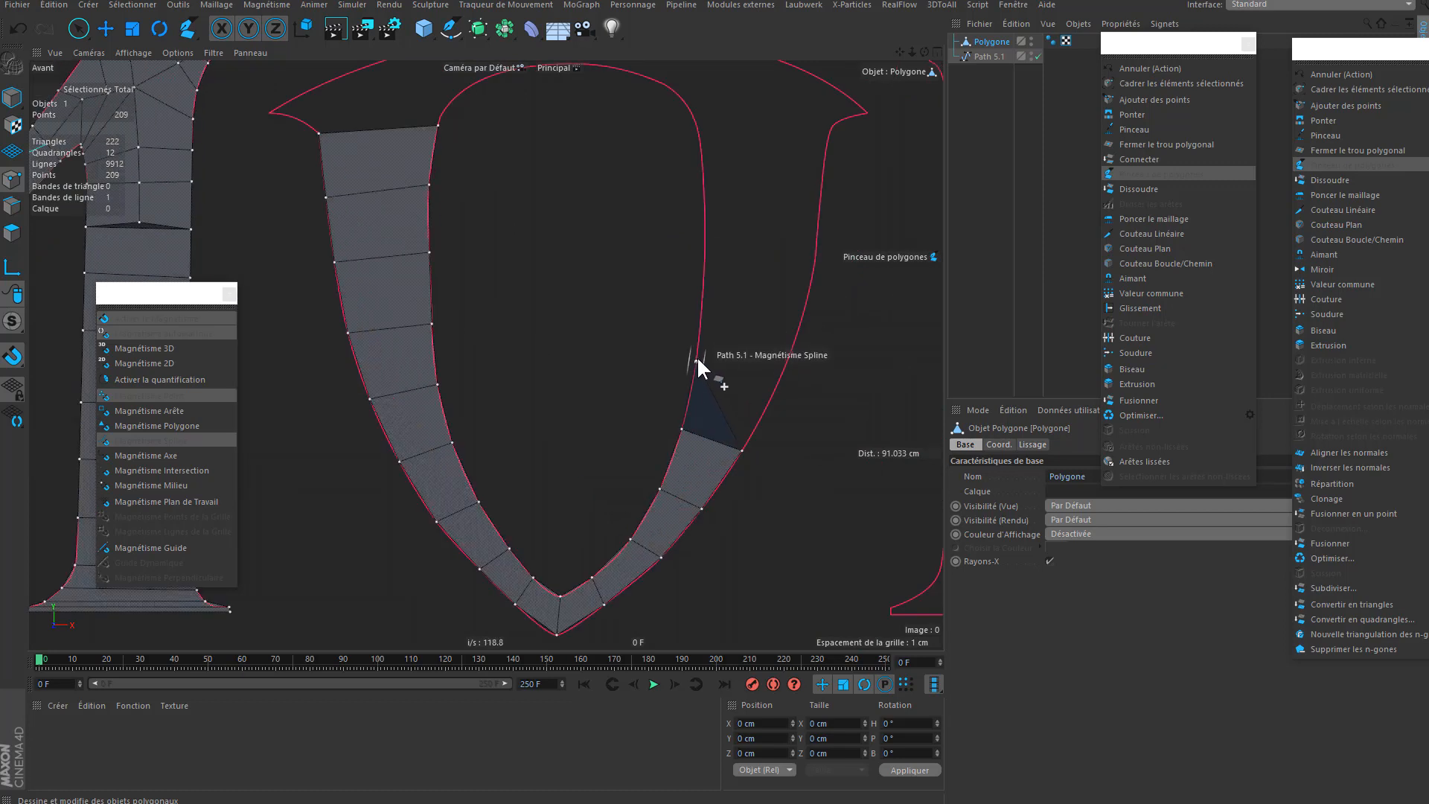
left_click(696, 361)
left_click(778, 384)
left_click(703, 298)
left_click(804, 311)
left_click(705, 238)
left_click(817, 245)
left_click(704, 178)
left_click(823, 180)
left_click(695, 118)
left_click(833, 127)
- Draw quads along the right half of the O's top arch, from its centre to the inner corner
middle_click_drag(779, 169, 844, 330, "alt")
left_click(626, 191)
left_click(628, 225)
left_click(754, 199)
left_click(729, 244)
left_click(829, 216)
left_click(752, 264)
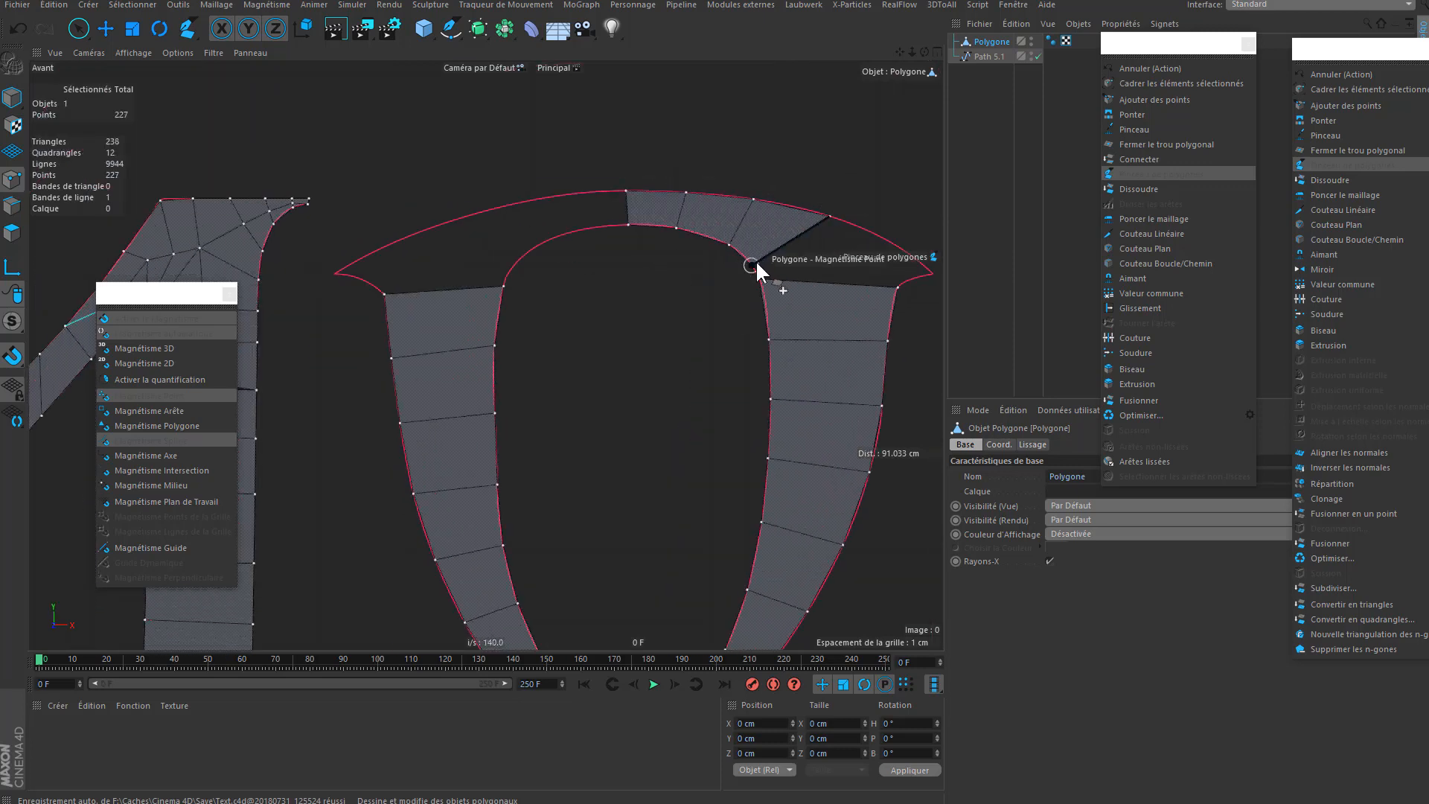
- Continue the quads along the left half of the O's top arch to the inner corner
left_click(626, 190)
left_click(629, 225)
left_click(574, 193)
left_click(579, 225)
left_click(412, 235)
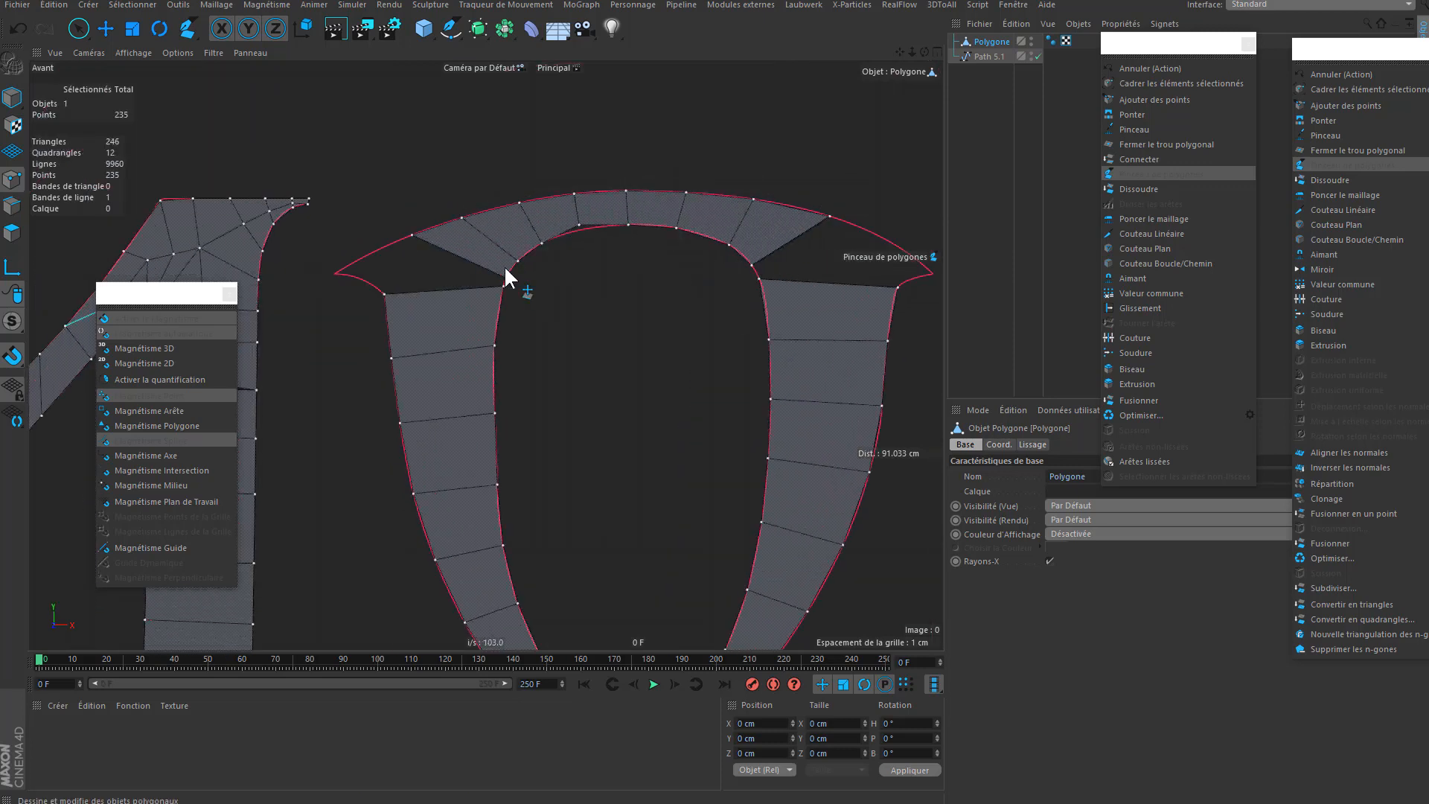
left_click(505, 275)
- Fill the pointed left ear of the O with small polygons snapped to the outline
scroll(320, 275, "up", 3)
left_click(349, 273)
left_click(378, 256)
left_click(379, 276)
left_click(414, 246)
left_click(409, 286)
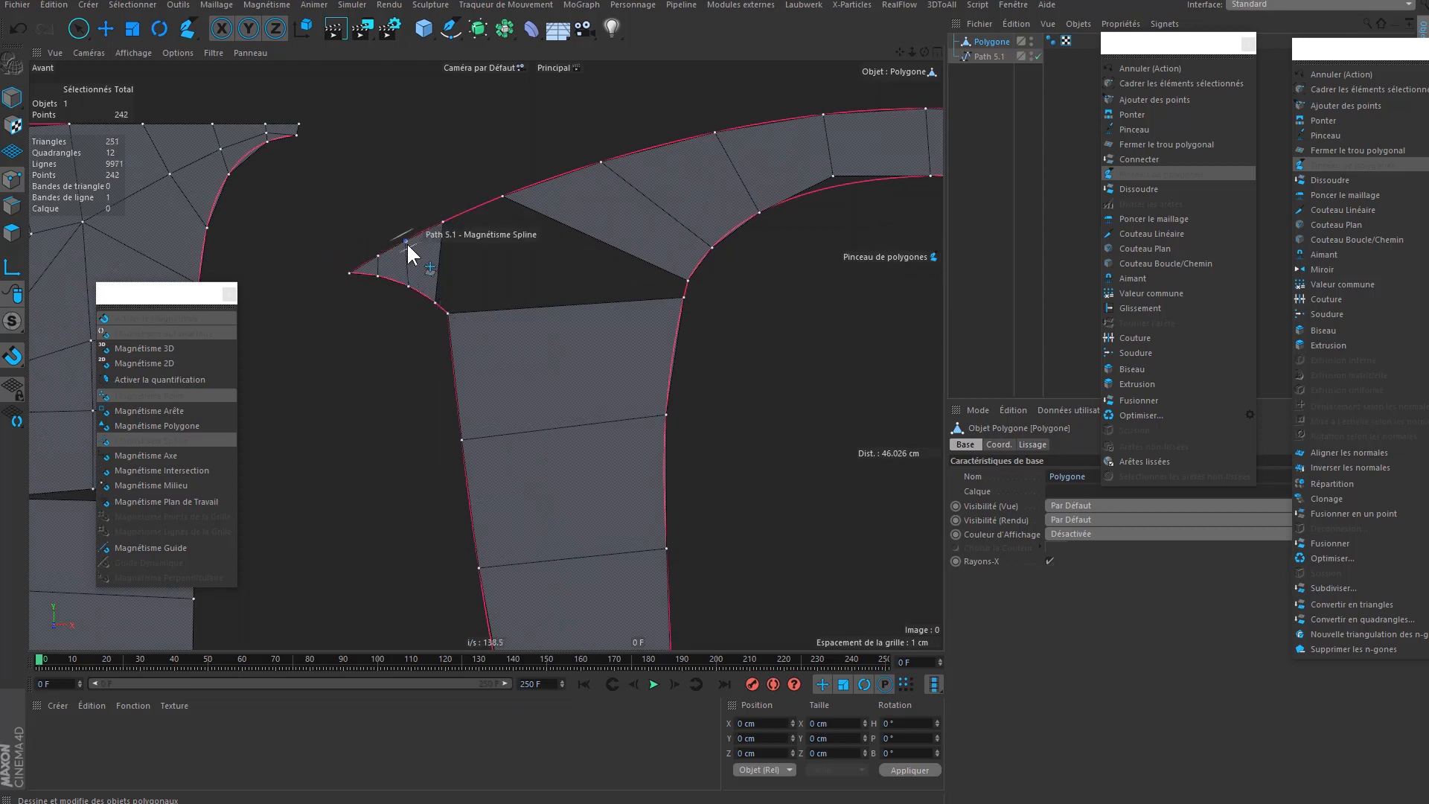
- Fill the pointed right ear of the O with small polygons snapped to the outline
scroll(406, 243, "down", 6)
scroll(708, 261, "up", 6)
left_click(720, 263)
left_click(703, 245)
left_click(701, 267)
left_click(668, 218)
left_click(668, 276)
left_click(609, 181)
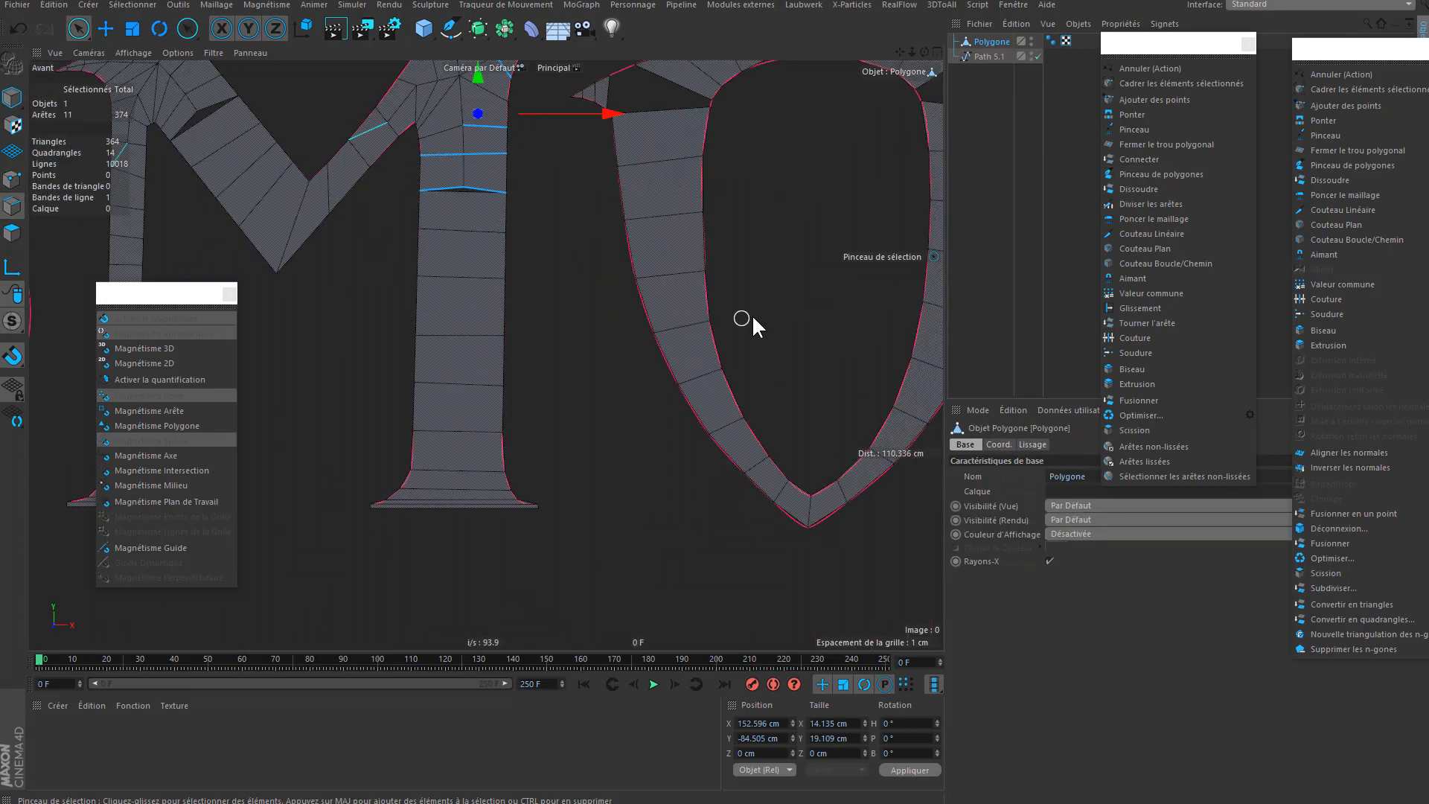
- Select the cross edges of the O's side strokes and top arch in edge mode with Ring Selection
scroll(745, 313, "down", 3)
left_click_drag(675, 151, 719, 239)
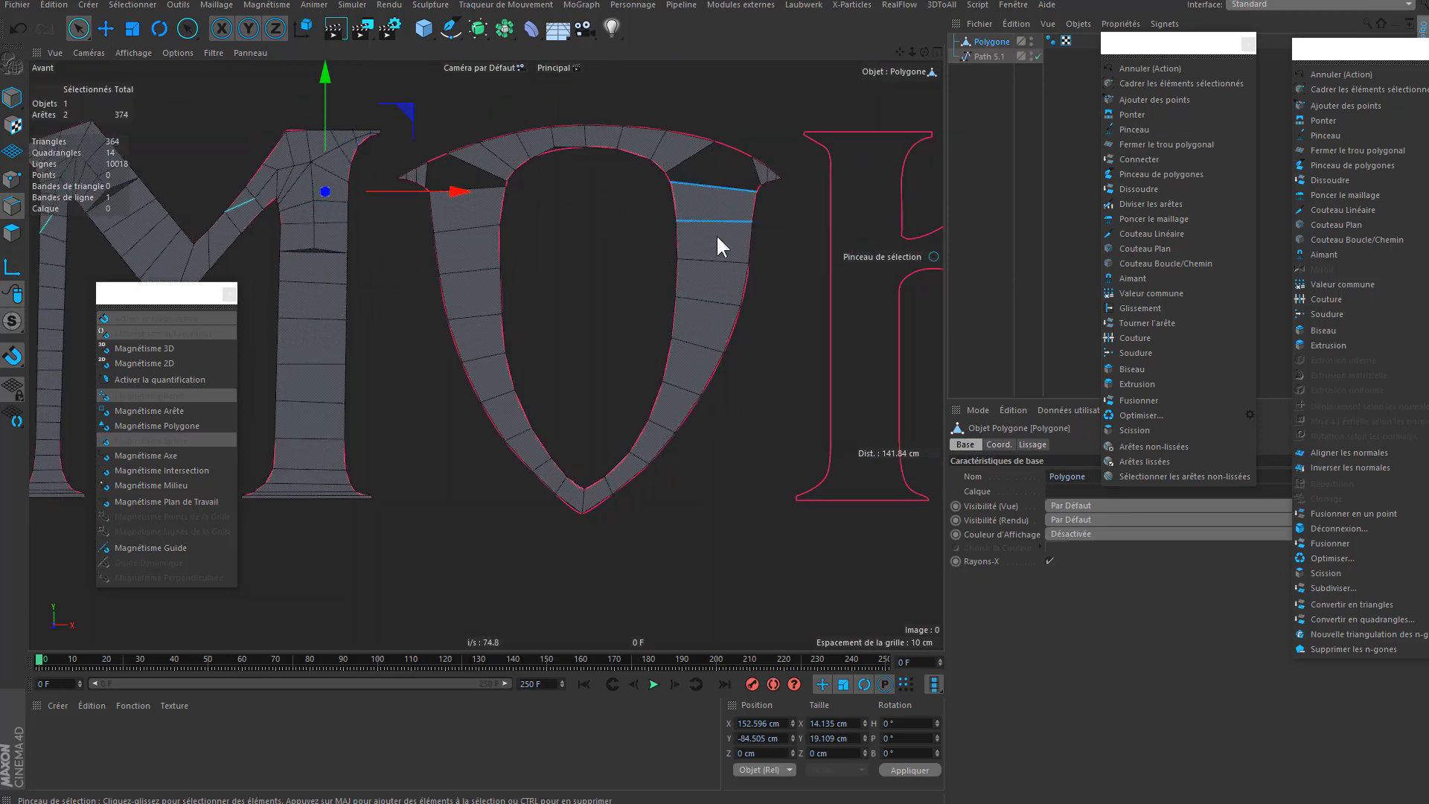
left_click(687, 363, "shift")
key("u")
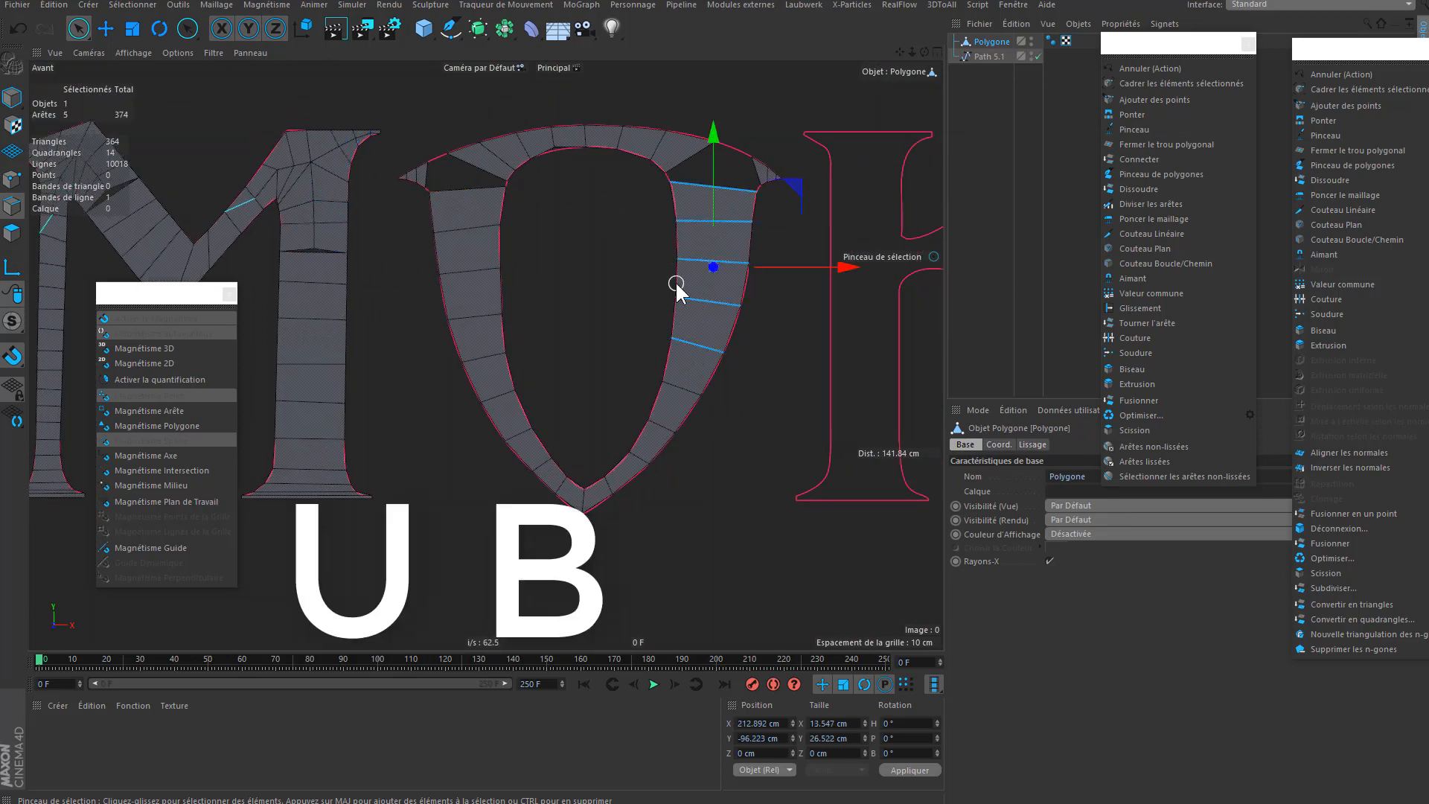
key("b")
left_click(699, 271)
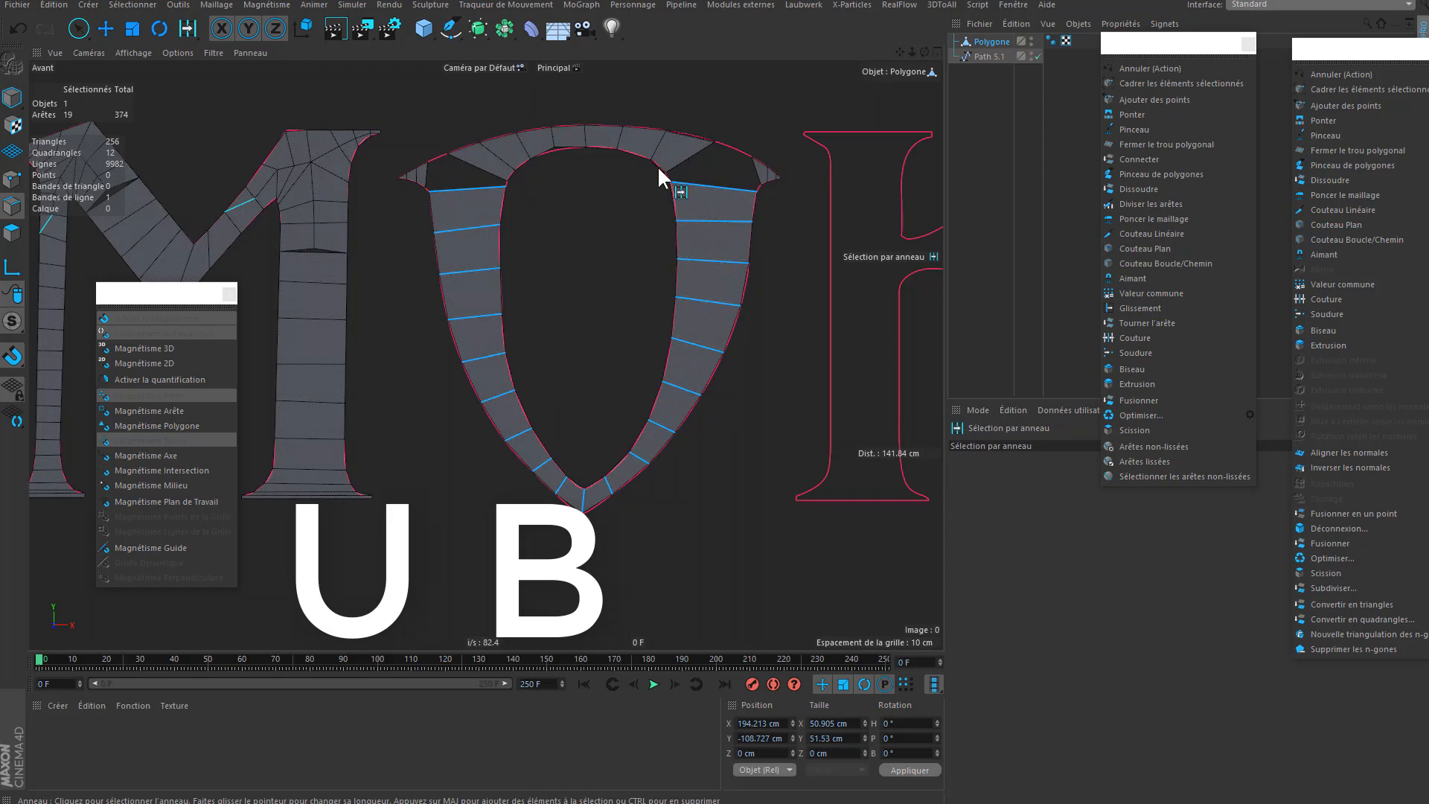
left_click(680, 158, "shift")
scroll(819, 178, "up", 1)
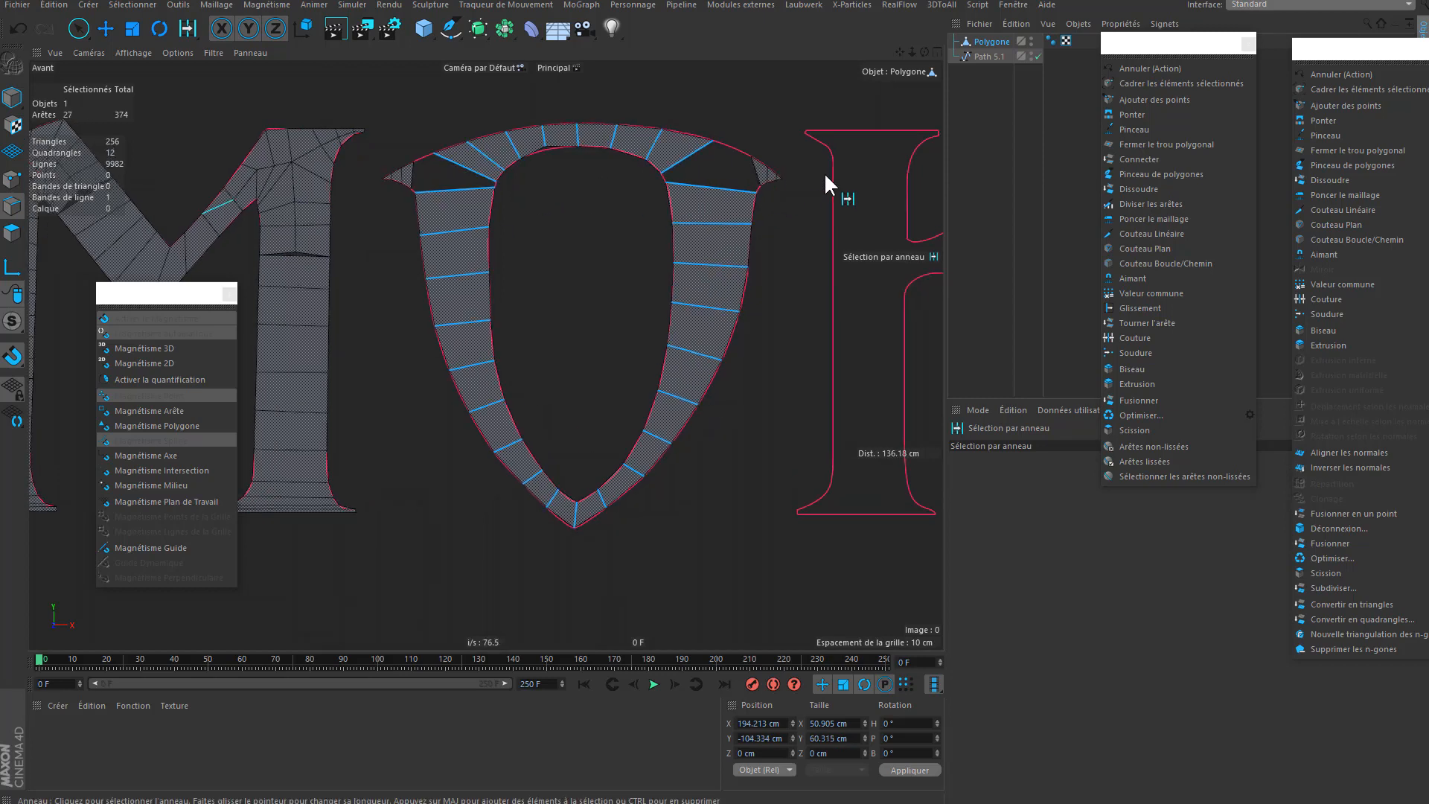
- Add the cross edges of the O's right and left ears to the ring selection and switch to the Live Selection brush
scroll(774, 167, "up", 4)
left_click(740, 186, "shift")
scroll(744, 186, "down", 4)
scroll(408, 171, "up", 4)
left_click(396, 221, "shift")
scroll(376, 225, "down", 6)
key("space")
scroll(540, 195, "up", 10)
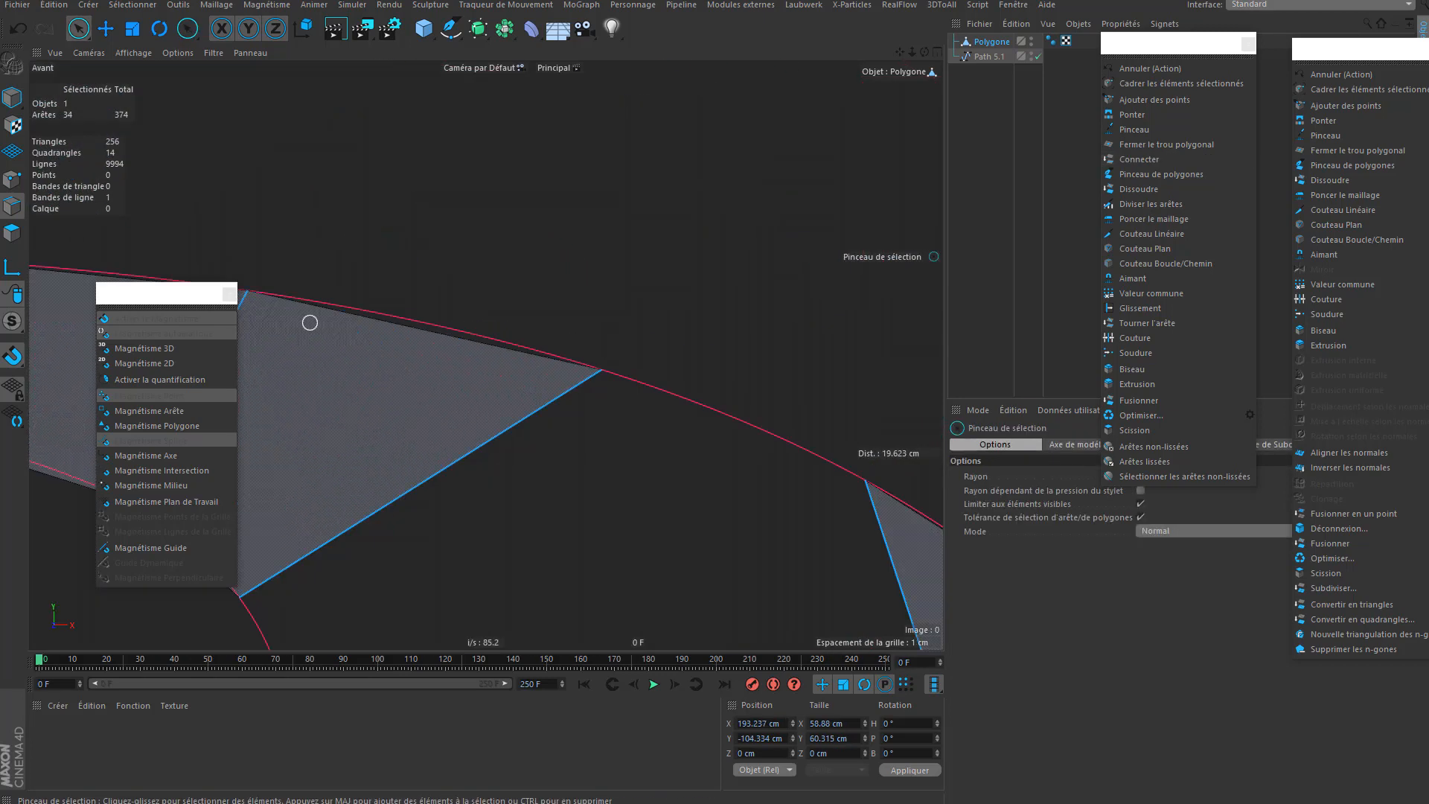
- Remove the stray edge at the O's ear from the edge selection and return to the Polygon Pen
scroll(658, 318, "down", 10)
scroll(380, 356, "up", 6)
left_click(380, 356, "ctrl")
scroll(380, 356, "down", 2)
key("m")
key("e")
middle_click_drag(610, 284, 540, 93, "alt")
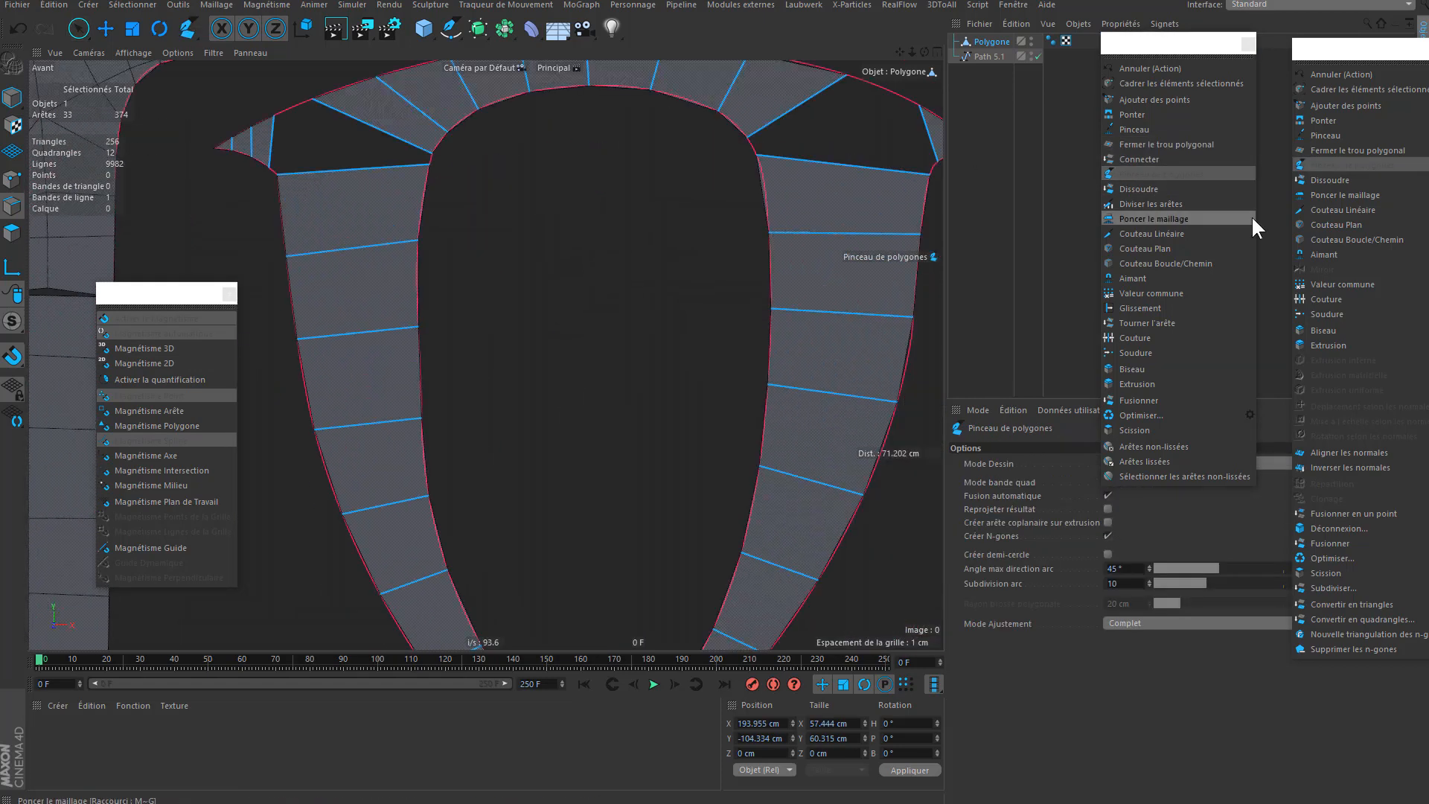
- Split the selected cross edges of the O at their midpoints with Edge Cut
left_click(1221, 204)
scroll(691, 252, "down", 5)
left_click(615, 268)
scroll(723, 123, "up", 5)
- Fill the gap at the O's right shoulder with the Polygon Pen and snap the shoulder points to the outline
left_click(1145, 176)
left_click(839, 317)
middle_click_drag(875, 294, 774, 305, "alt")
left_click_drag(768, 285, 699, 290, "ctrl")
middle_click_drag(744, 304, 696, 325, "alt")
left_click_drag(648, 337, 649, 311)
left_click_drag(568, 340, 559, 325)
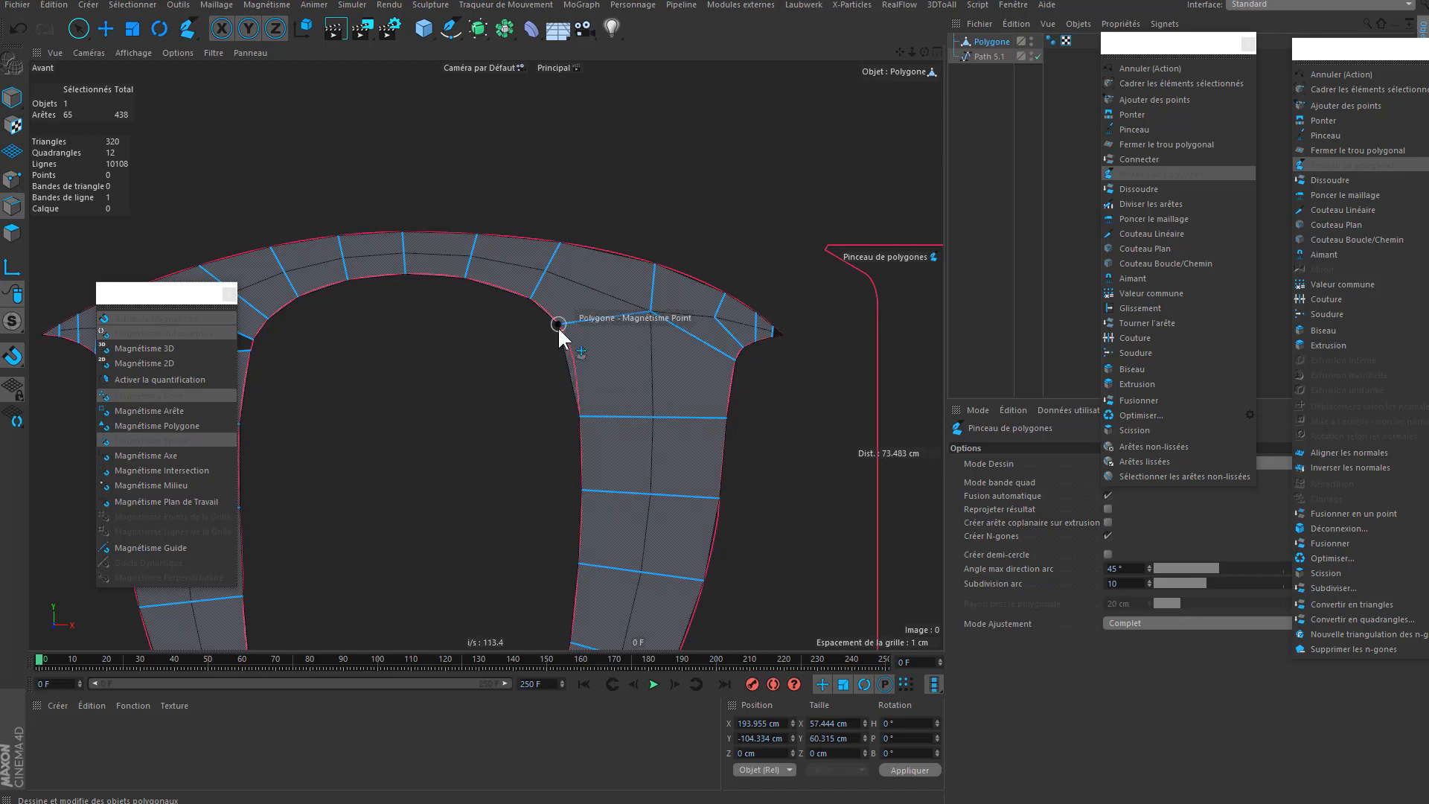
- Cut a new cross edge through the top of the O's right stroke and even out the surrounding points
scroll(560, 362, "up", 2)
left_click(582, 376)
left_click(692, 364)
left_click(792, 396)
middle_click_drag(628, 528, 662, 453, "alt")
left_click_drag(622, 365, 623, 381)
left_click_drag(613, 297, 617, 311)
left_click_drag(833, 369, 831, 390)
middle_click_drag(830, 477, 803, 363, "alt")
left_click_drag(796, 371, 796, 380)
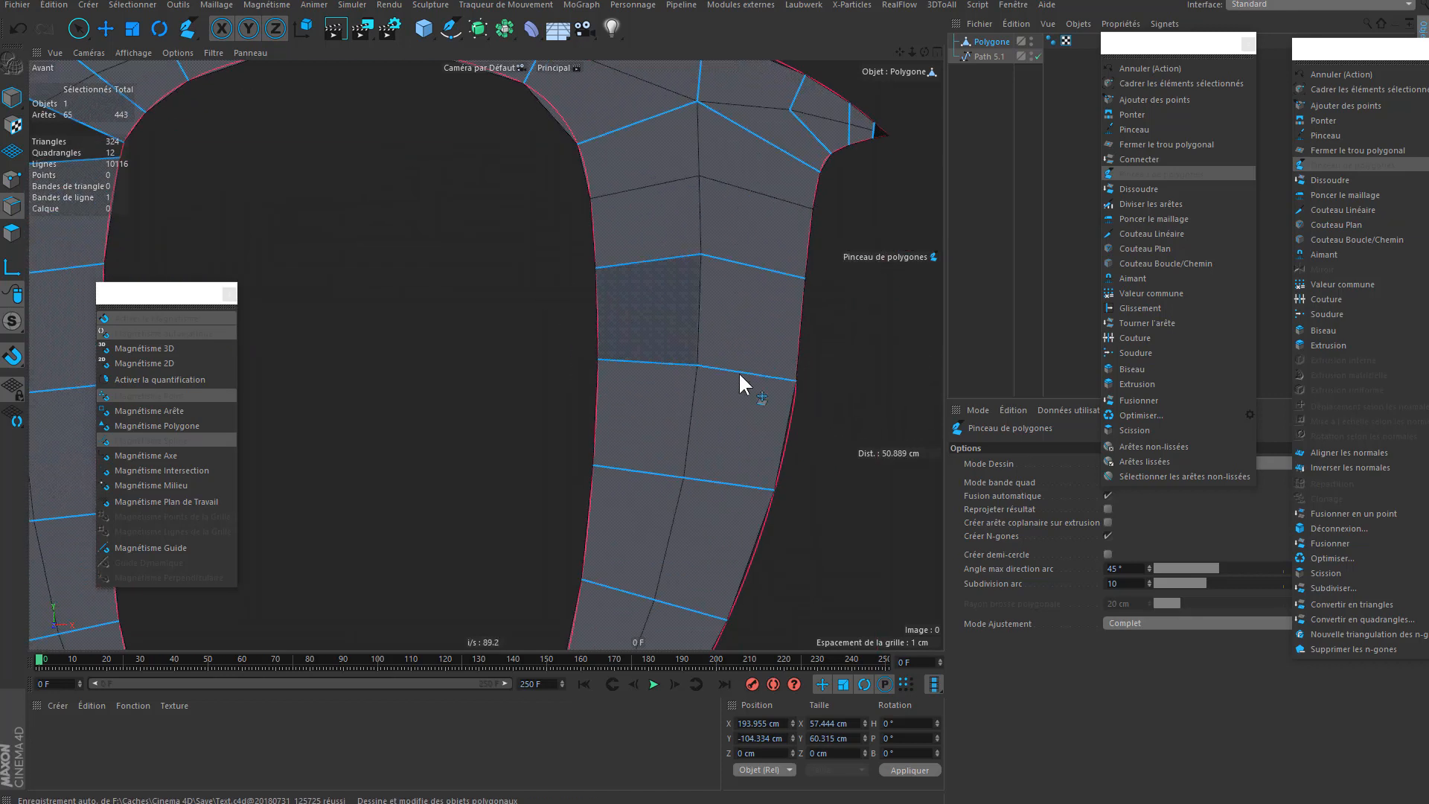
- Add connecting edges through the O's right shoulder and ear, running from the outer outline to the inner one
middle_click_drag(739, 373, 802, 618, "alt")
left_click(707, 260)
left_click(679, 315)
left_click(623, 359)
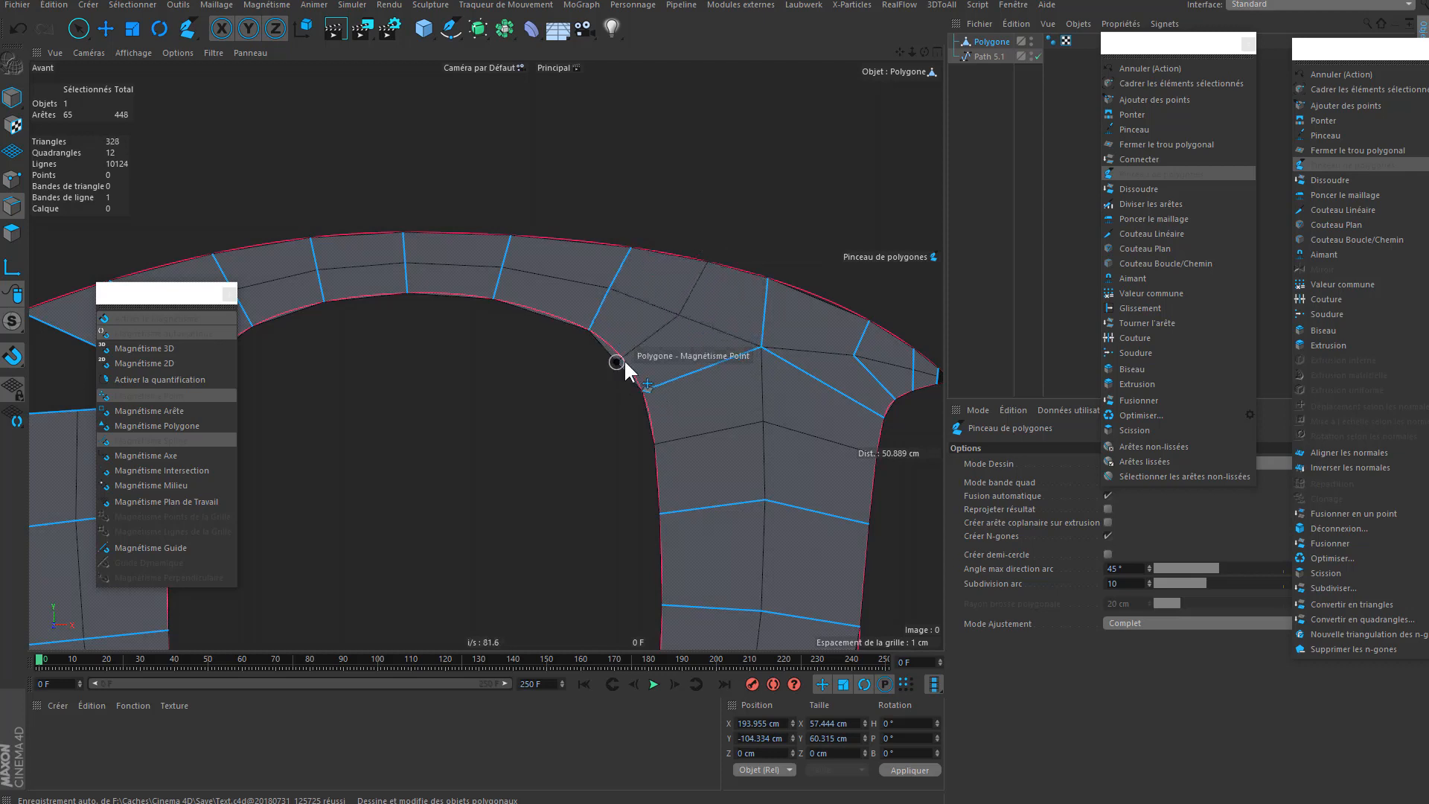
middle_click_drag(641, 370, 547, 277, "alt")
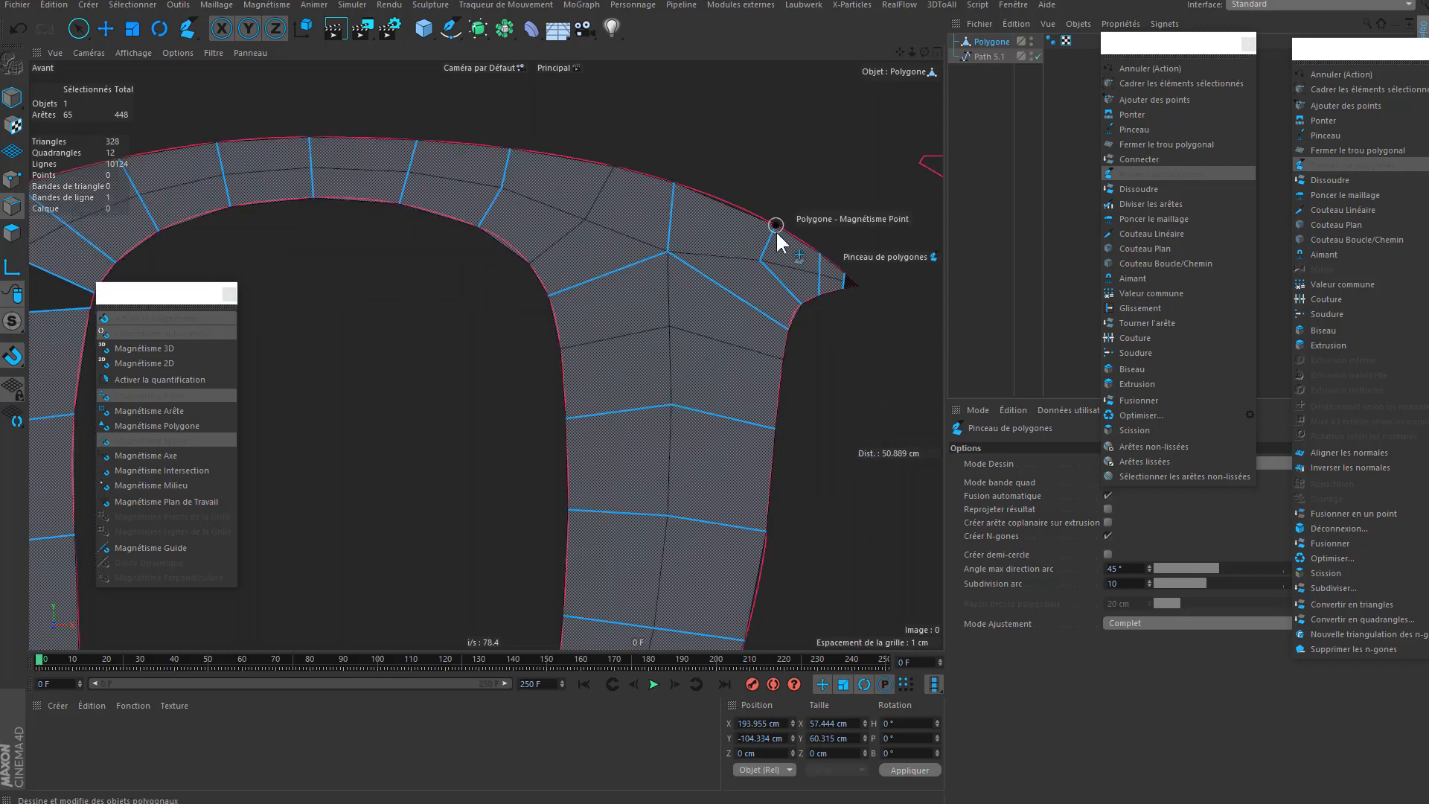
left_click(820, 254)
scroll(856, 289, "up", 4)
scroll(871, 291, "down", 4)
middle_click_drag(871, 290, 628, 387, "alt")
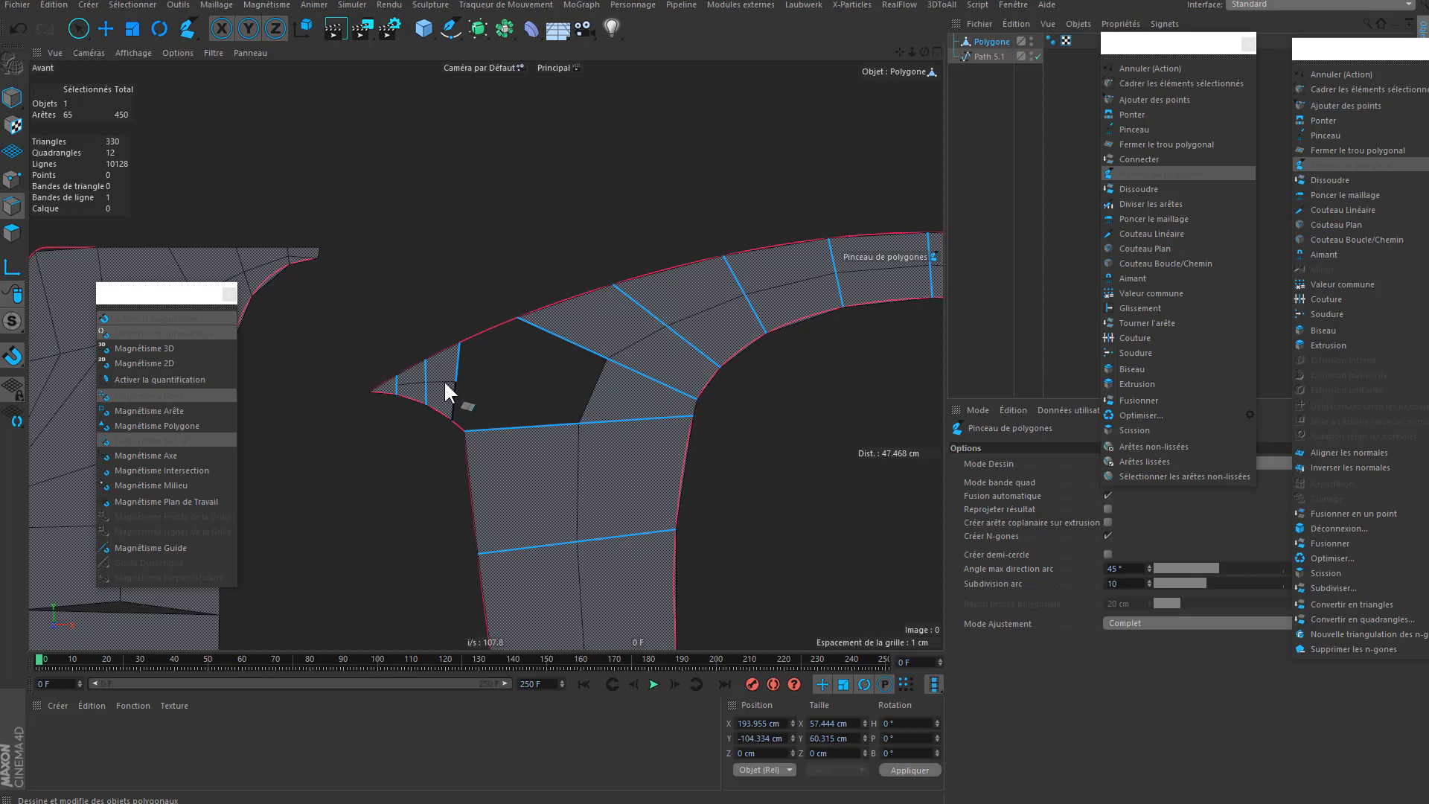
- Cut a new cross edge atop the O's left stroke and bridge its middle point to the left ear
left_click_drag(693, 415, 685, 451)
left_click_drag(466, 430, 468, 460)
left_click(594, 388)
left_click(690, 429)
left_click_drag(595, 391, 584, 388)
left_click_drag(459, 369, 583, 389, "ctrl")
- Close the remaining gap at the O's left ear with quads and even out the points below the shoulder
left_click_drag(547, 326, 484, 332)
left_click(530, 399)
key("ctrl+z")
left_click_drag(489, 385, 498, 419, "ctrl")
left_click(498, 420)
left_click_drag(582, 389, 575, 427)
left_click_drag(686, 451, 683, 469)
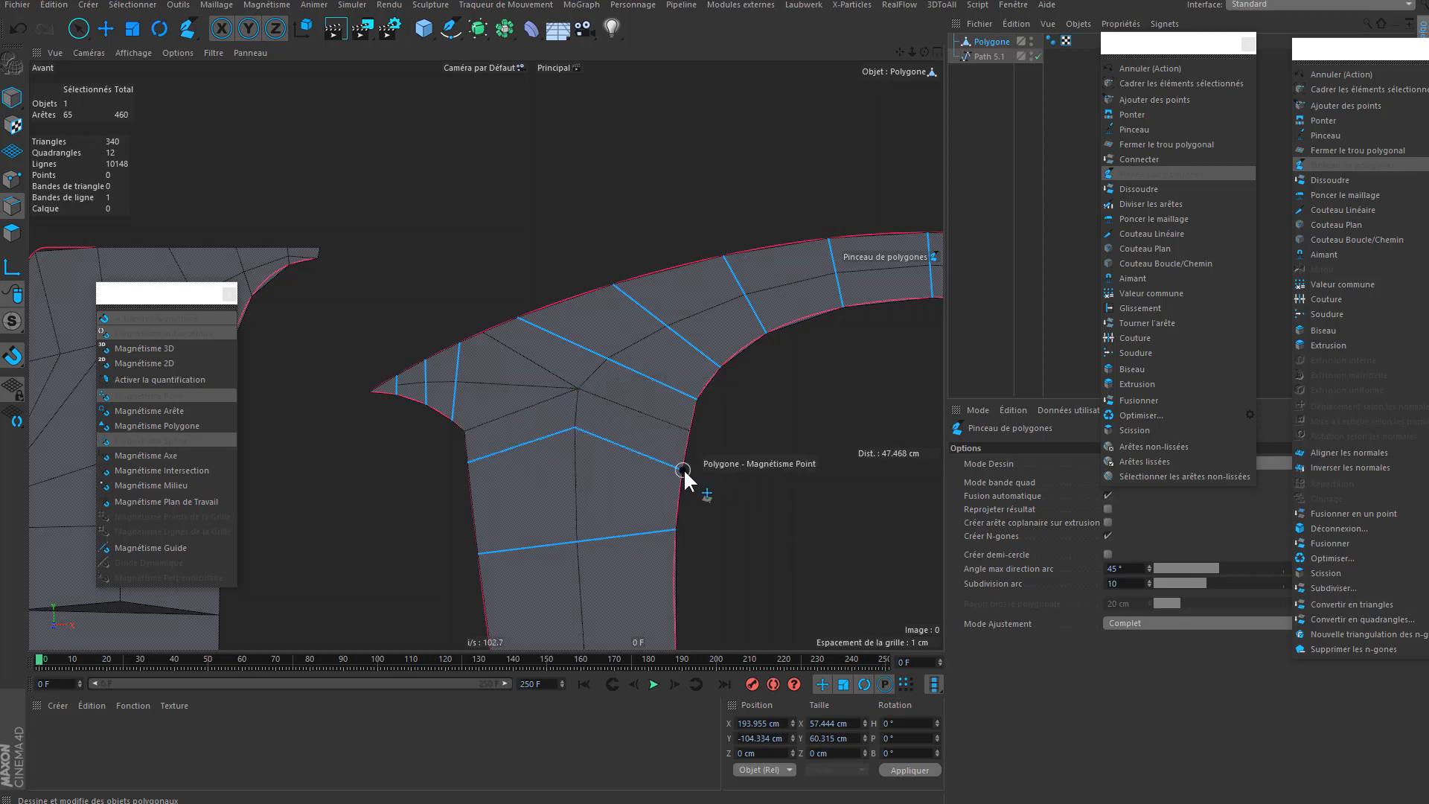
- Select the Path 5.1 spline and reposition the end points of the K stem's bottom serif with the Move tool
scroll(588, 463, "down", 3)
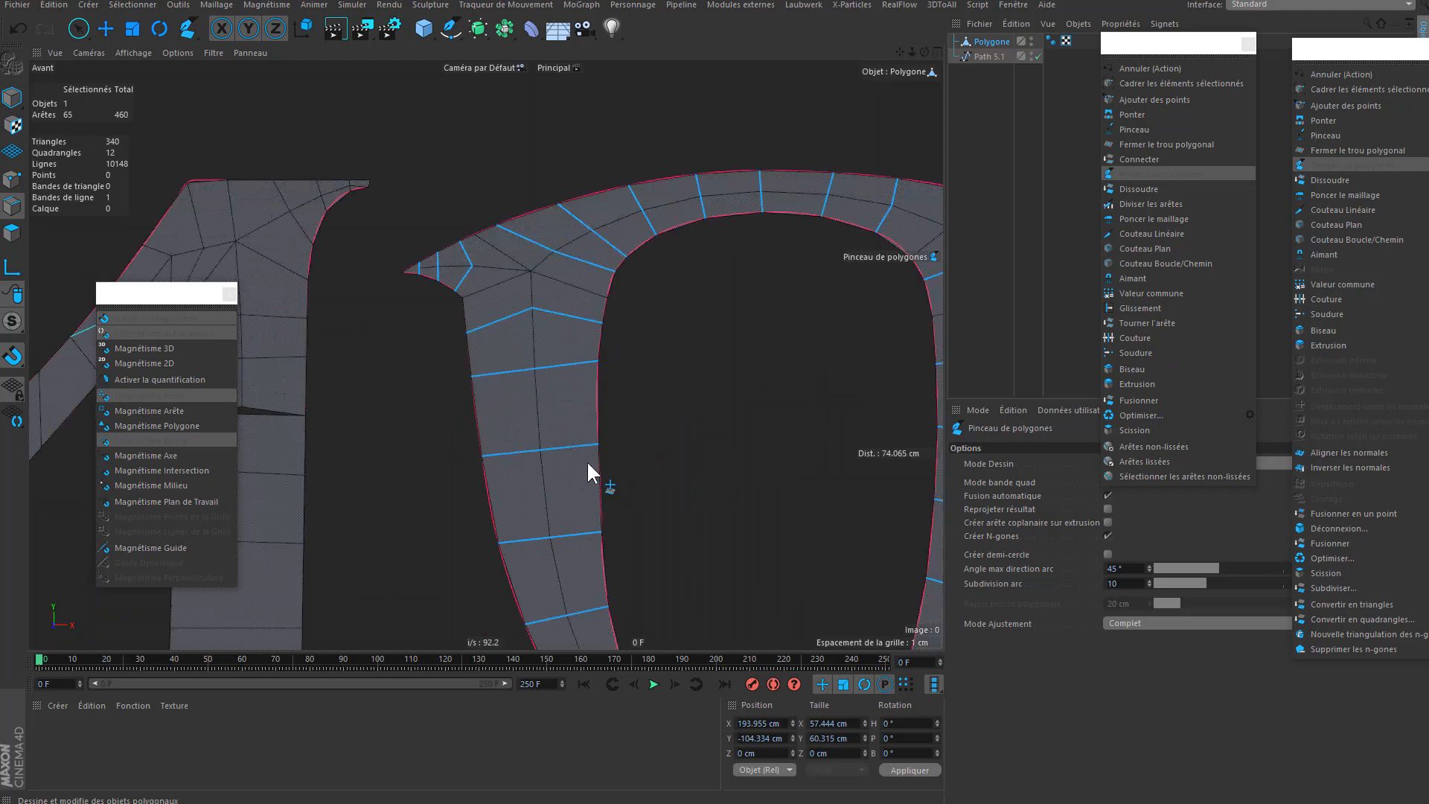
scroll(476, 391, "down", 4)
middle_click_drag(724, 526, 372, 406, "alt")
middle_click_drag(652, 589, 543, 444, "alt")
scroll(525, 449, "down", 3)
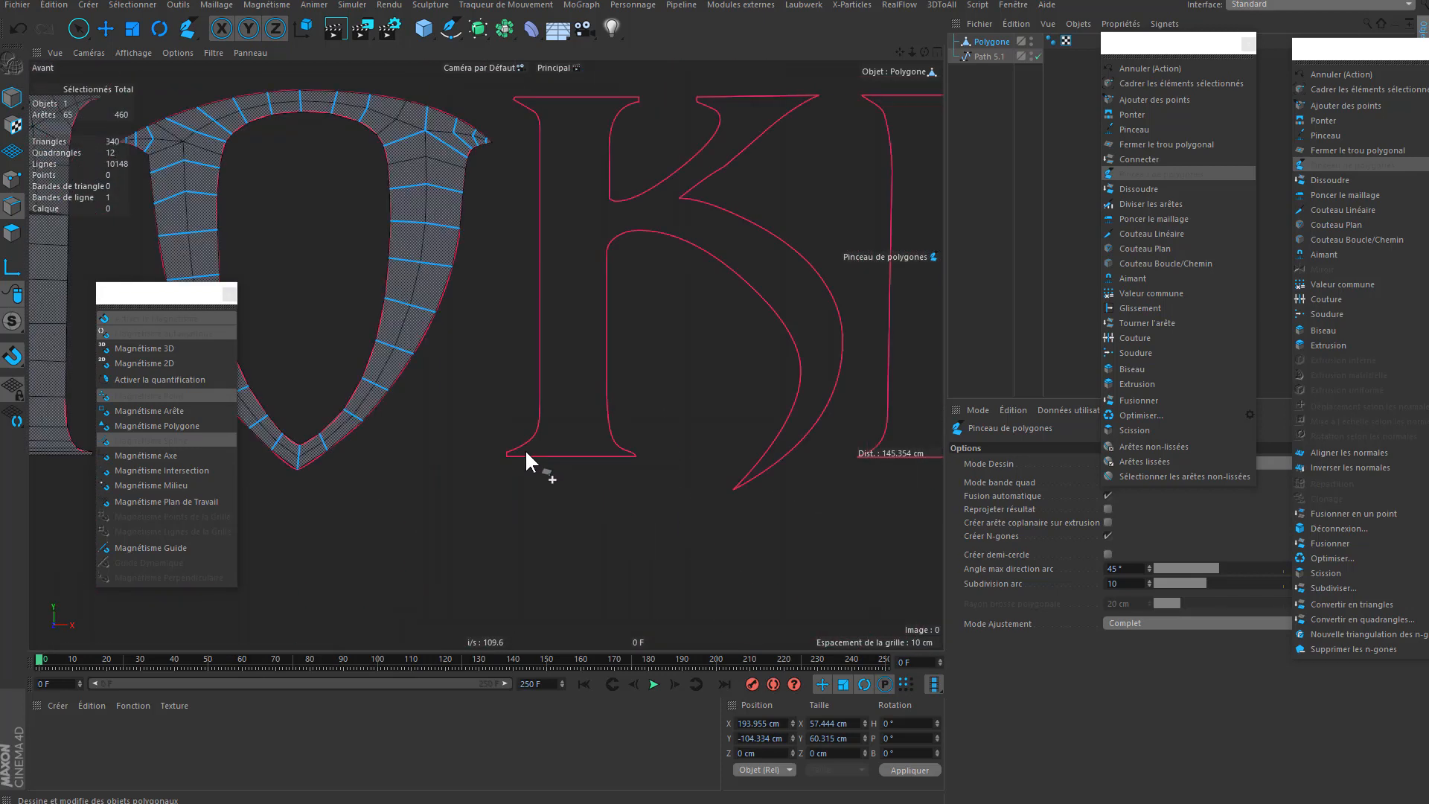
left_click(977, 55)
scroll(696, 428, "up", 3)
scroll(640, 476, "up", 3)
left_click(639, 465)
key("e")
left_click_drag(701, 399, 730, 387)
left_click(690, 466)
scroll(733, 449, "down", 5)
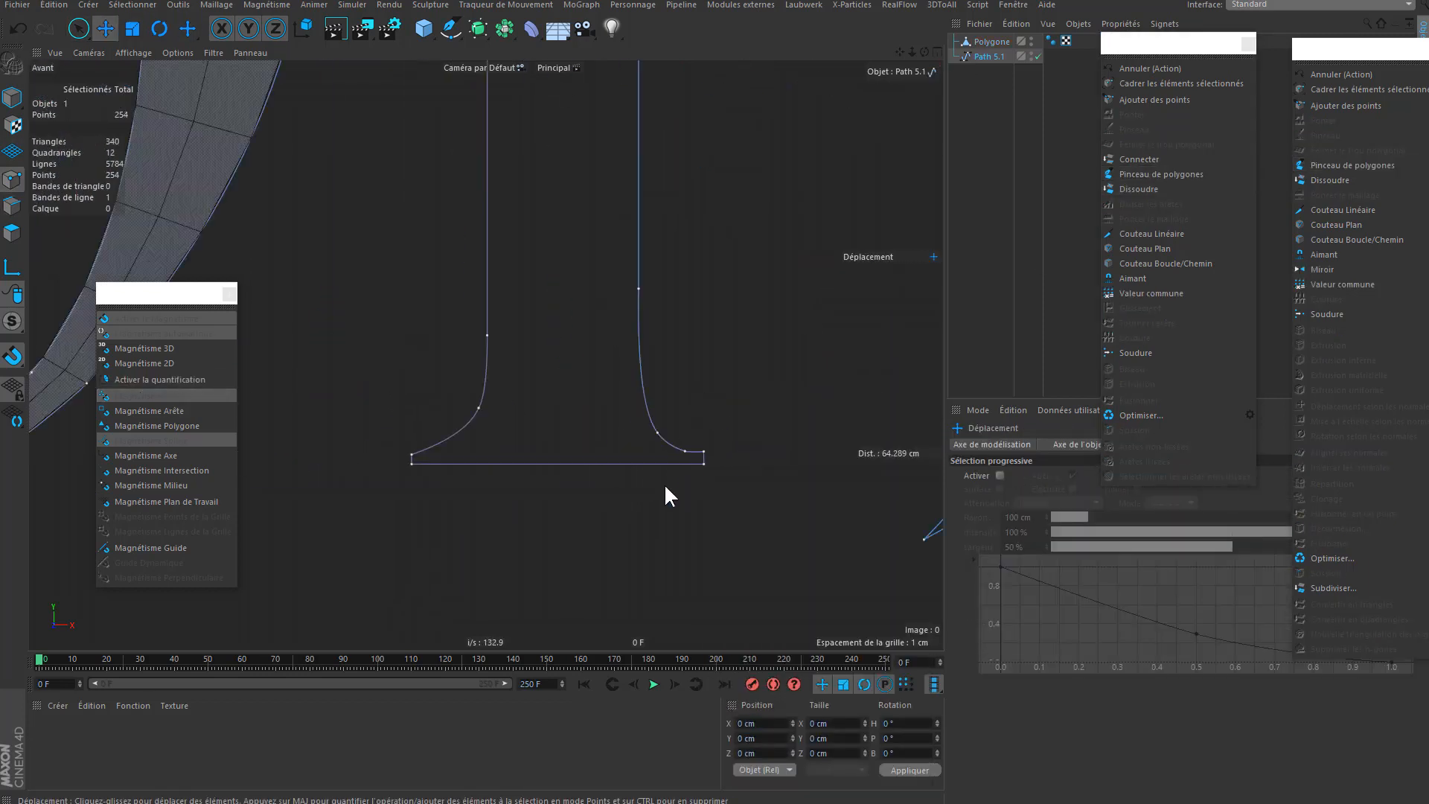
- Adjust the spline points at the ends of the K stem's top serif
middle_click_drag(664, 484, 648, 529, "alt")
scroll(441, 219, "up", 5)
left_click(467, 265)
left_click_drag(542, 179, 544, 203)
left_click(685, 348)
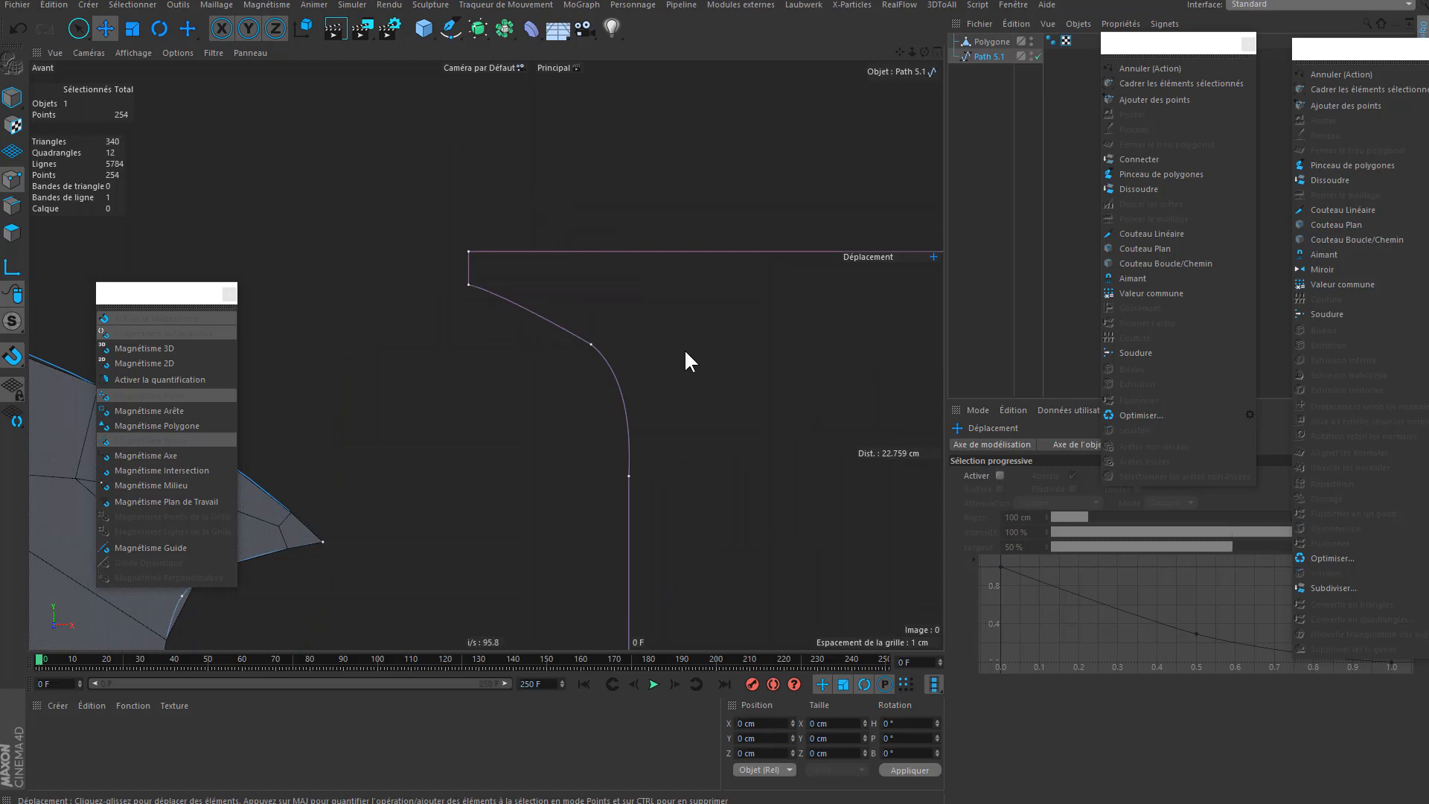
scroll(686, 352, "down", 3)
scroll(562, 287, "up", 4)
left_click(597, 338)
left_click(668, 285)
scroll(668, 285, "down", 5)
- Adjust the remaining serif corner points on the spline of the K and the neighbouring letter
left_click(495, 502)
scroll(480, 501, "up", 3)
left_click_drag(521, 471, 519, 466)
left_click(613, 454)
scroll(613, 453, "down", 5)
scroll(600, 423, "up", 3)
left_click(623, 411)
left_click(632, 440)
scroll(635, 443, "down", 5)
middle_click_drag(703, 434, 507, 485, "alt")
scroll(490, 198, "up", 3)
mouse_move(468, 195)
left_mouse_down()
mouse_move(493, 179)
mouse_move(477, 207)
left_mouse_up()
scroll(460, 212, "up", 1)
left_click(514, 160)
scroll(517, 149, "down", 5)
middle_click_drag(582, 319, 916, 319, "alt")
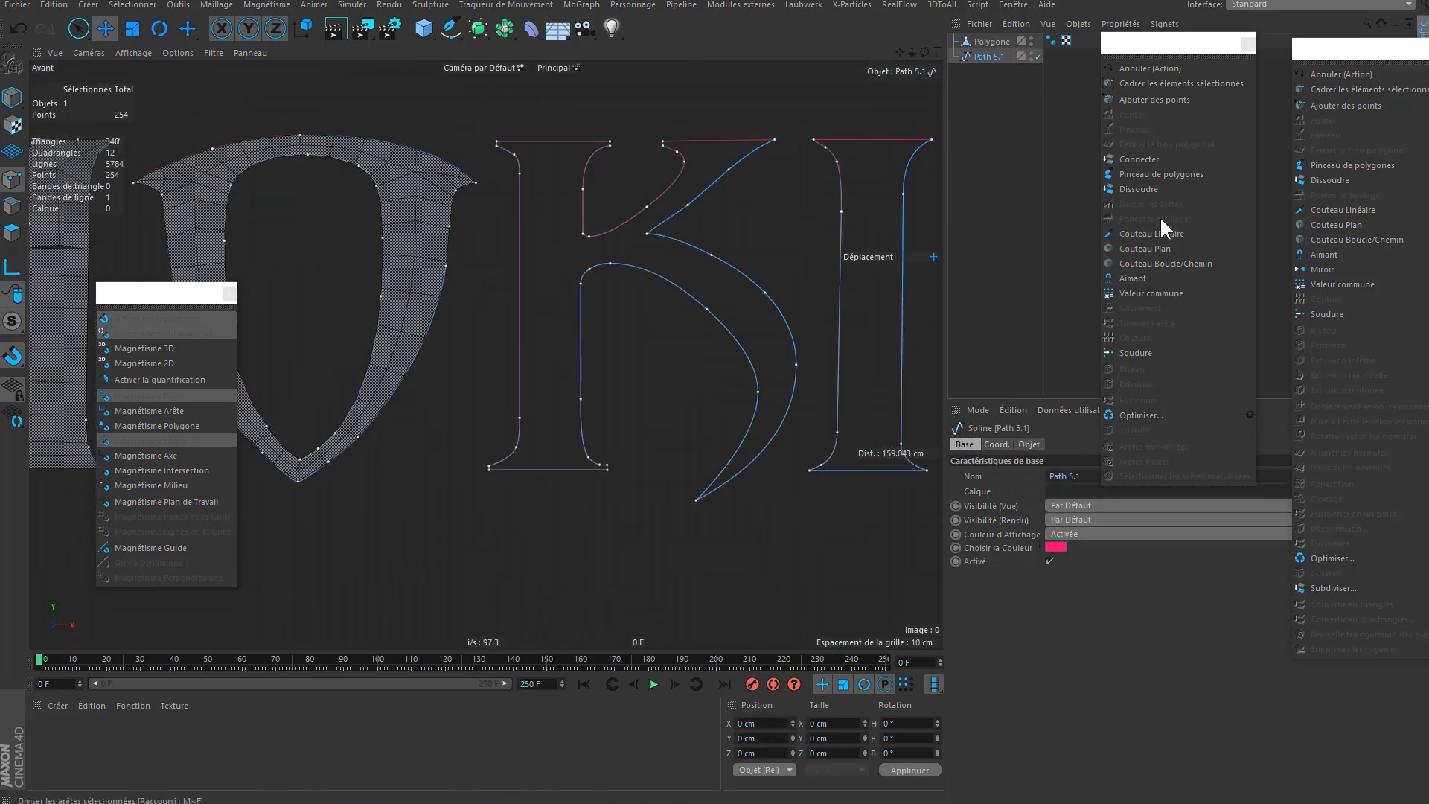
- Start a new polygon object with the Polygon Pen and draw the flat base of the K's bottom serif
left_click(1161, 174)
scroll(529, 466, "up", 5)
left_click(743, 477)
left_click(743, 465)
left_click(419, 468)
left_click(419, 478)
left_click(743, 477)
left_click(696, 449)
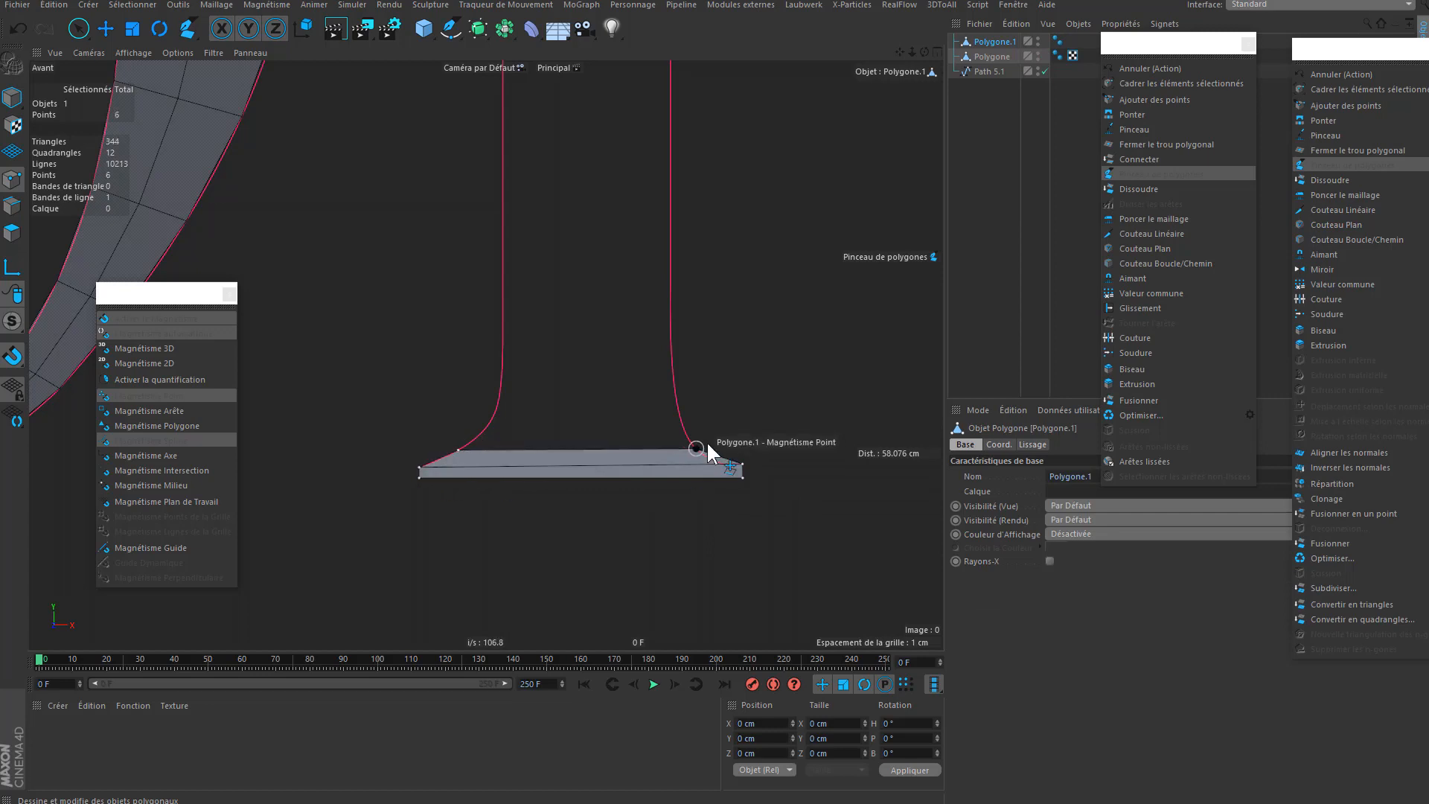
- Extend the K's bottom serif upward with quads following its curve into the stem
left_click(486, 428)
left_click(683, 425)
left_click(676, 395)
left_click(499, 396)
left_click(503, 361)
left_click(672, 361)
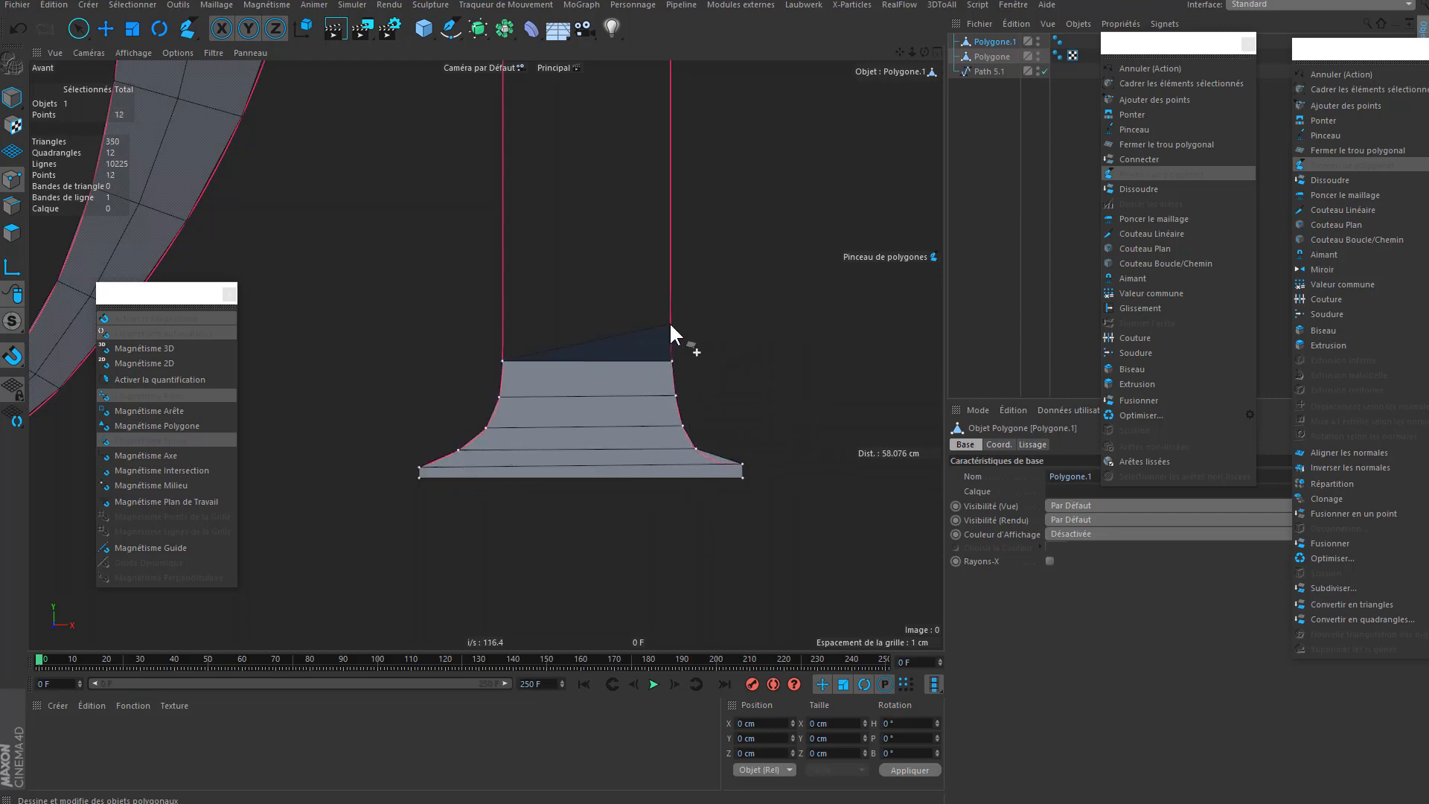
left_click(671, 324)
left_click(503, 323)
left_click(503, 282)
left_click(671, 283)
left_click(671, 240)
left_click(504, 240)
middle_click_drag(655, 198, 656, 395, "alt")
key("ctrl+z")
key("ctrl+z")
key("ctrl+z")
key("ctrl+z")
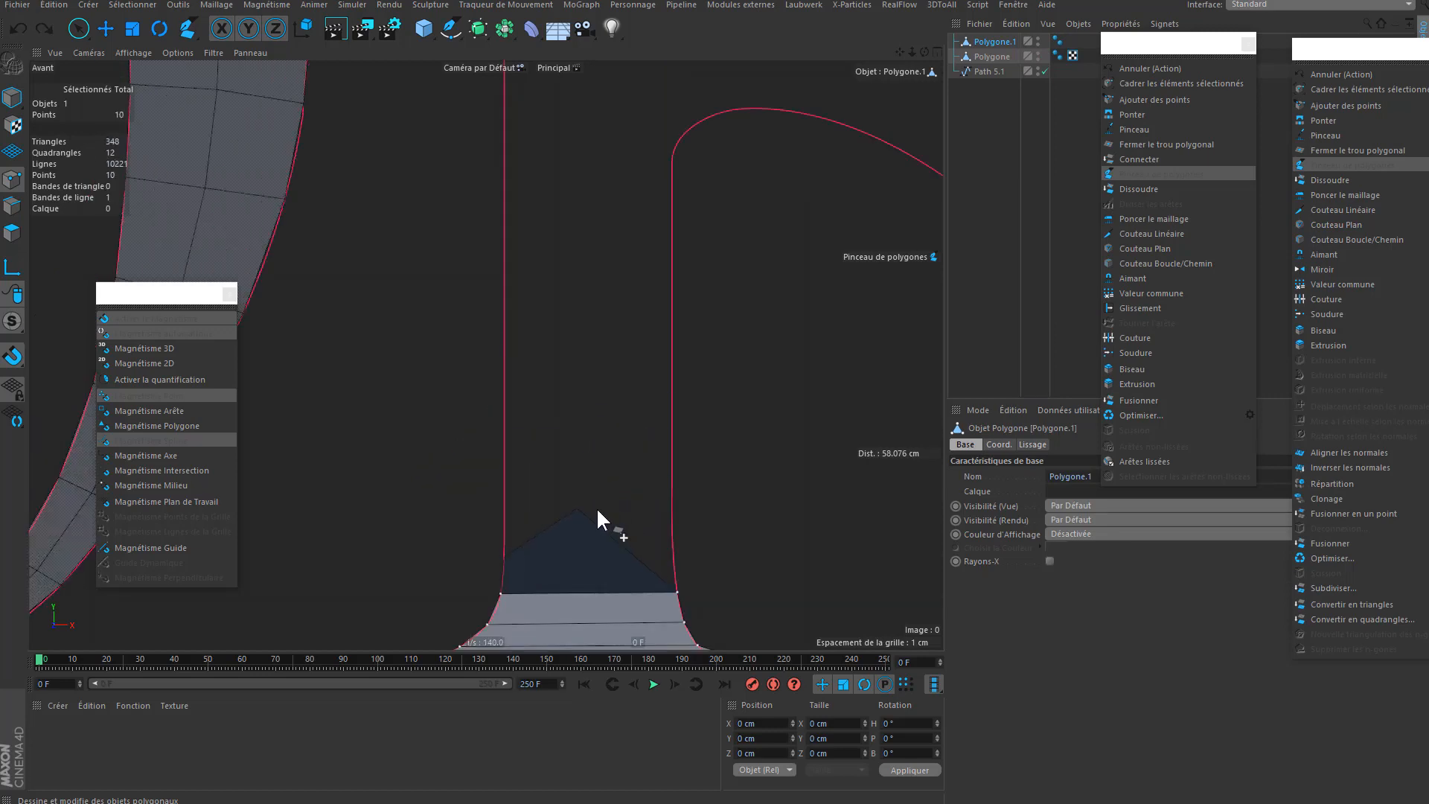
- Build the K's lower stem with taller quads snapped to the outline, up to the start of the leg's curve
left_click(505, 532)
left_click(672, 531)
left_click(672, 457)
left_click(505, 462)
left_click(504, 365)
left_click(673, 362)
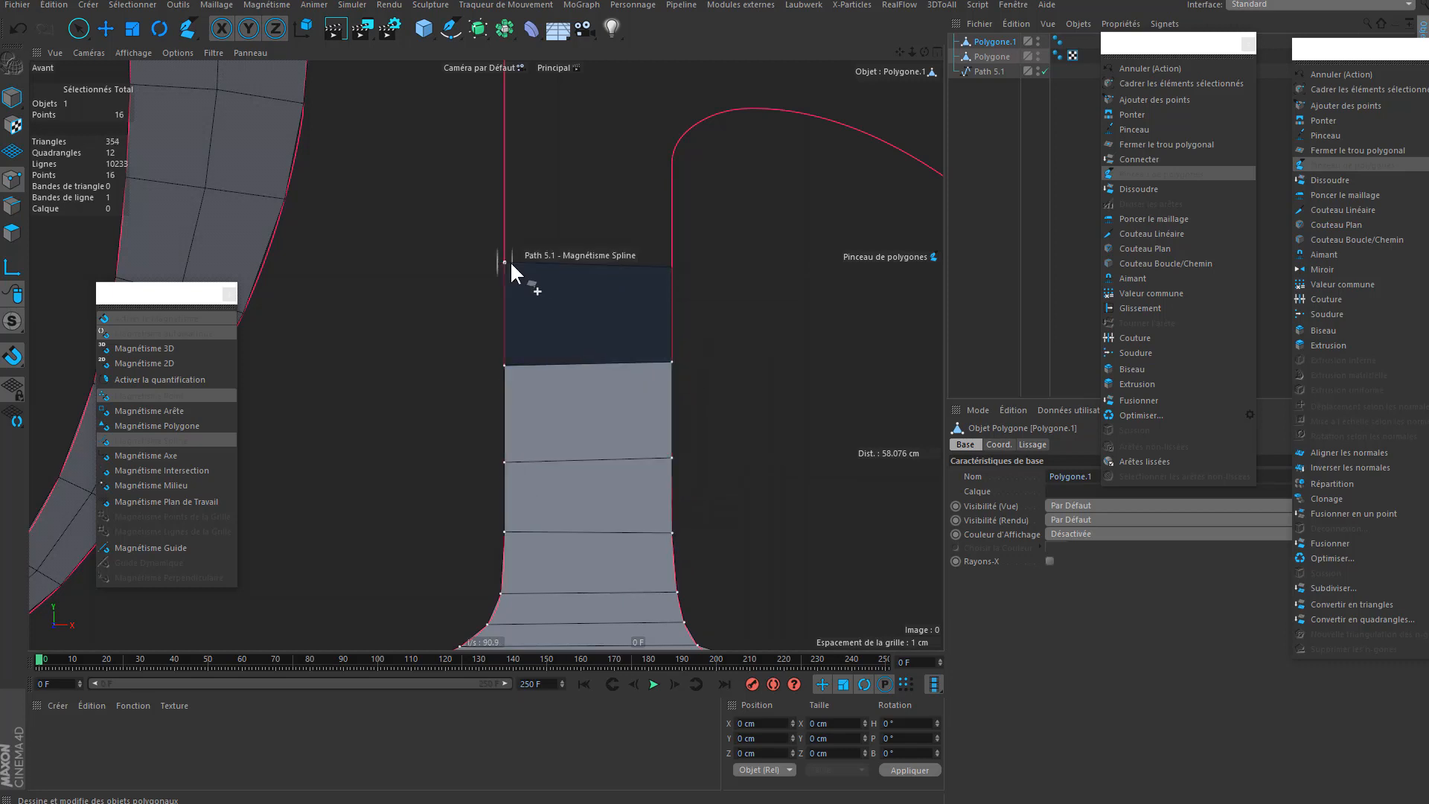
left_click(505, 271)
left_click(505, 164)
left_click(673, 157)
- Continue the quads along the K's upper stem to the narrowing below the top serif
middle_click_drag(550, 162, 557, 426, "alt")
left_click(685, 292)
left_click(518, 291)
left_click(521, 209)
middle_click_drag(521, 209, 523, 416, "alt")
left_click(688, 411)
left_click(692, 333)
left_click(524, 333)
left_click(505, 287)
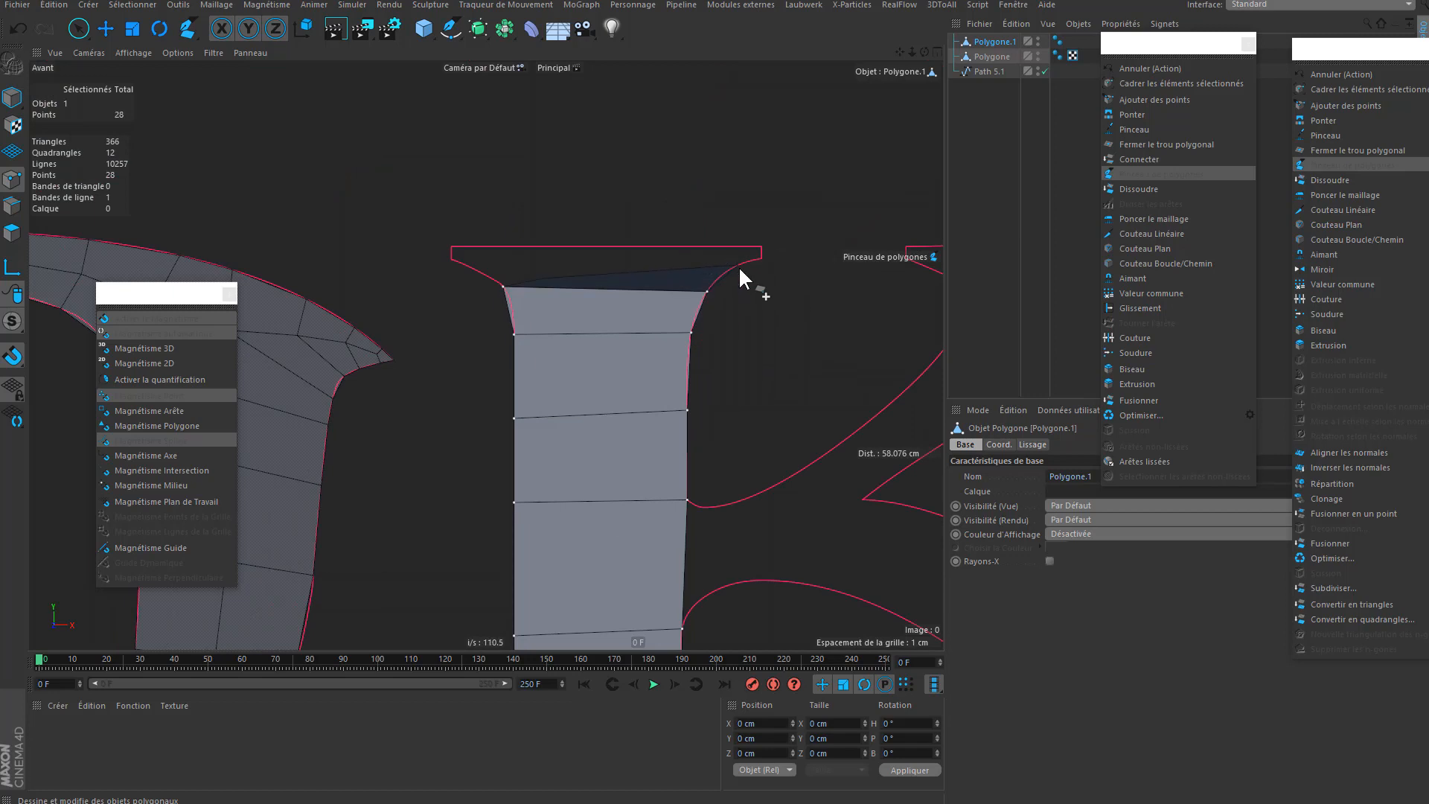
- Draw the quads of the K's top serif out to its flat upper edge
left_click(738, 265)
left_click(476, 271)
left_click(451, 260)
left_click(762, 259)
left_click(762, 246)
left_click(451, 247)
- Draw a row of quads from the K's stem along the short bridge, refitting the end point on the lower curve
middle_click_drag(506, 294, 494, 240, "alt")
middle_click_drag(673, 573, 471, 423, "alt")
mouse_move(470, 420)
left_mouse_down("ctrl")
mouse_move(531, 334)
mouse_move(609, 381)
left_mouse_up("ctrl")
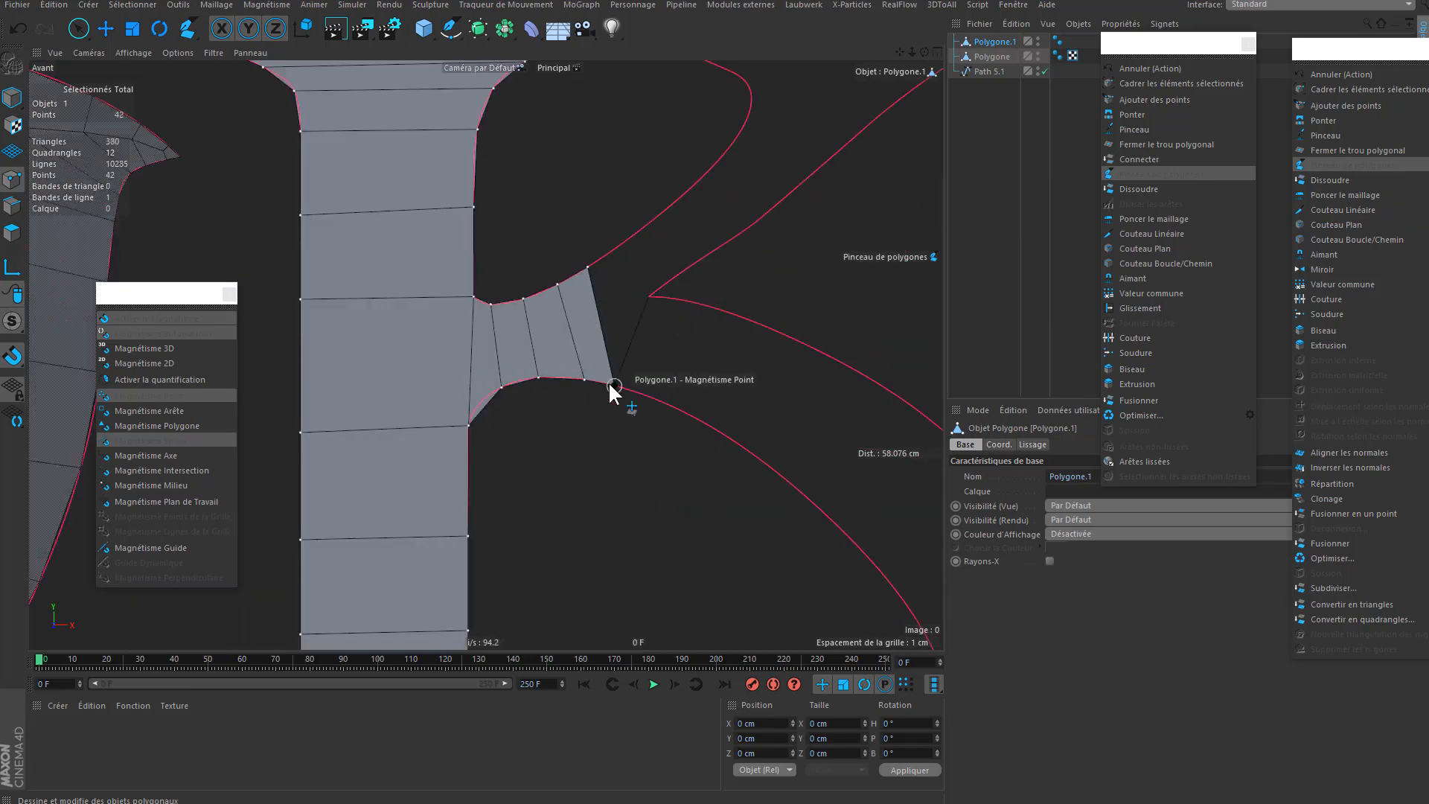
key("ctrl+z")
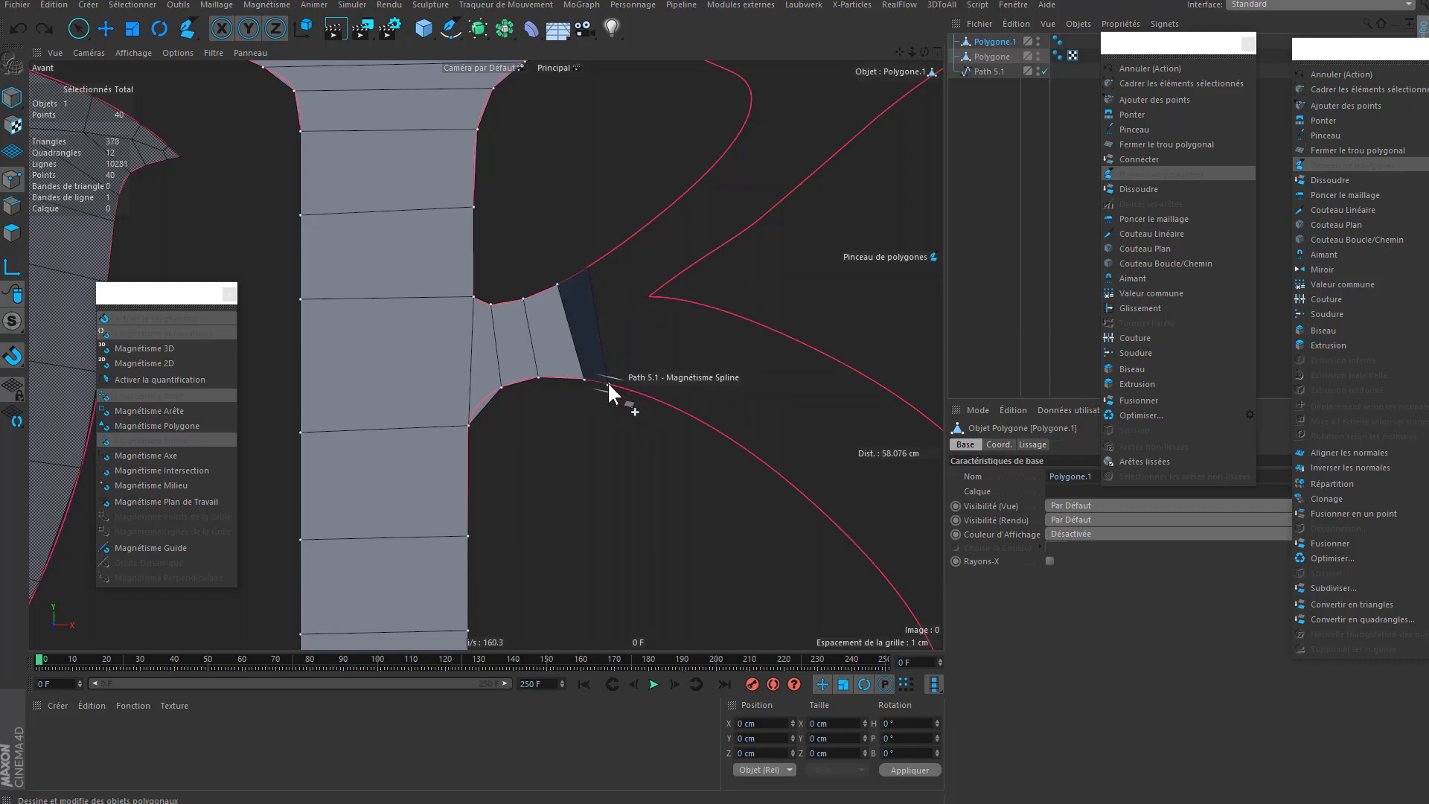
left_click(609, 384)
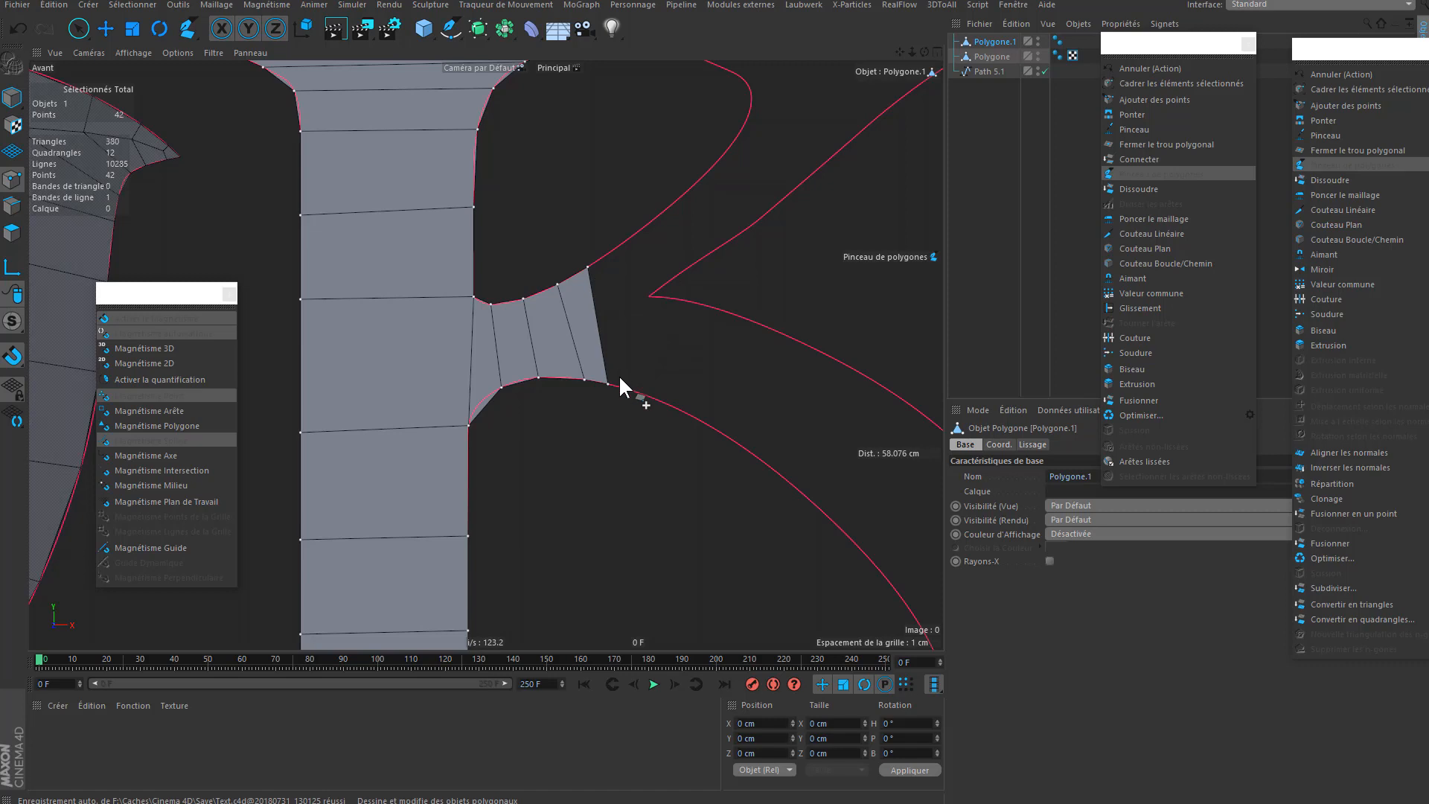
key("ctrl+z")
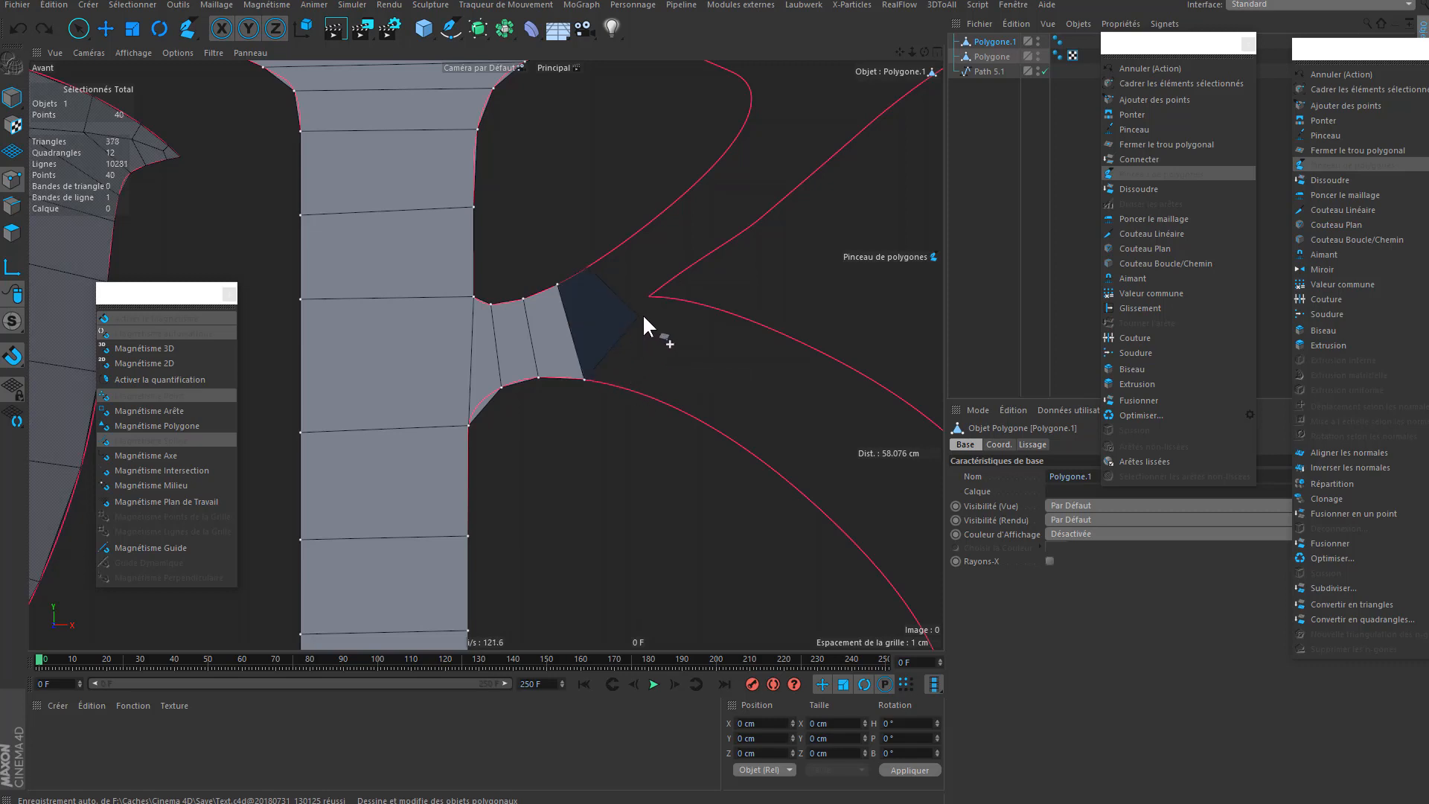
left_click(615, 385)
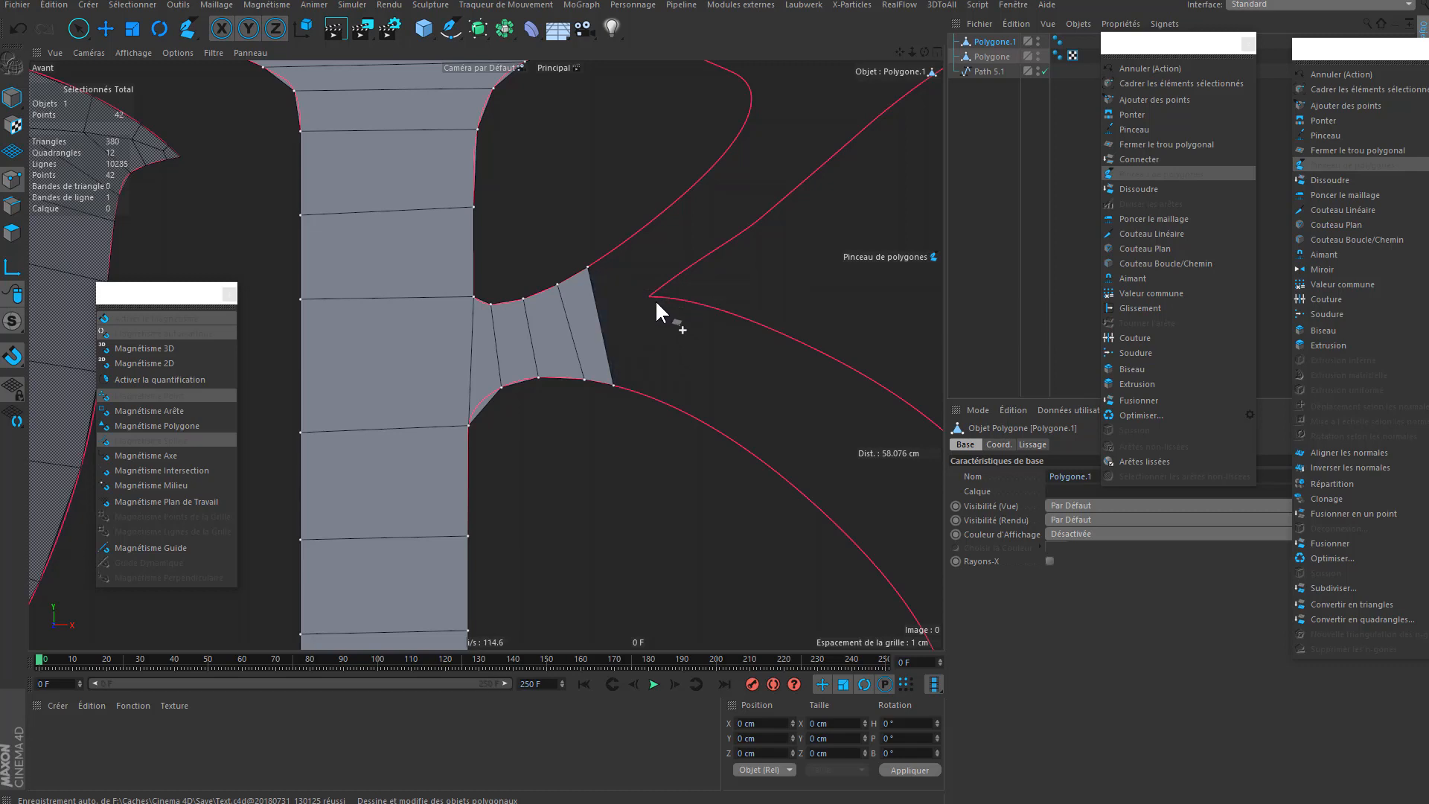
- Begin the K's curved leg with quads from the inner notch, snapped to both sides of the outline
left_click(648, 297)
left_click(652, 398)
left_click(697, 304)
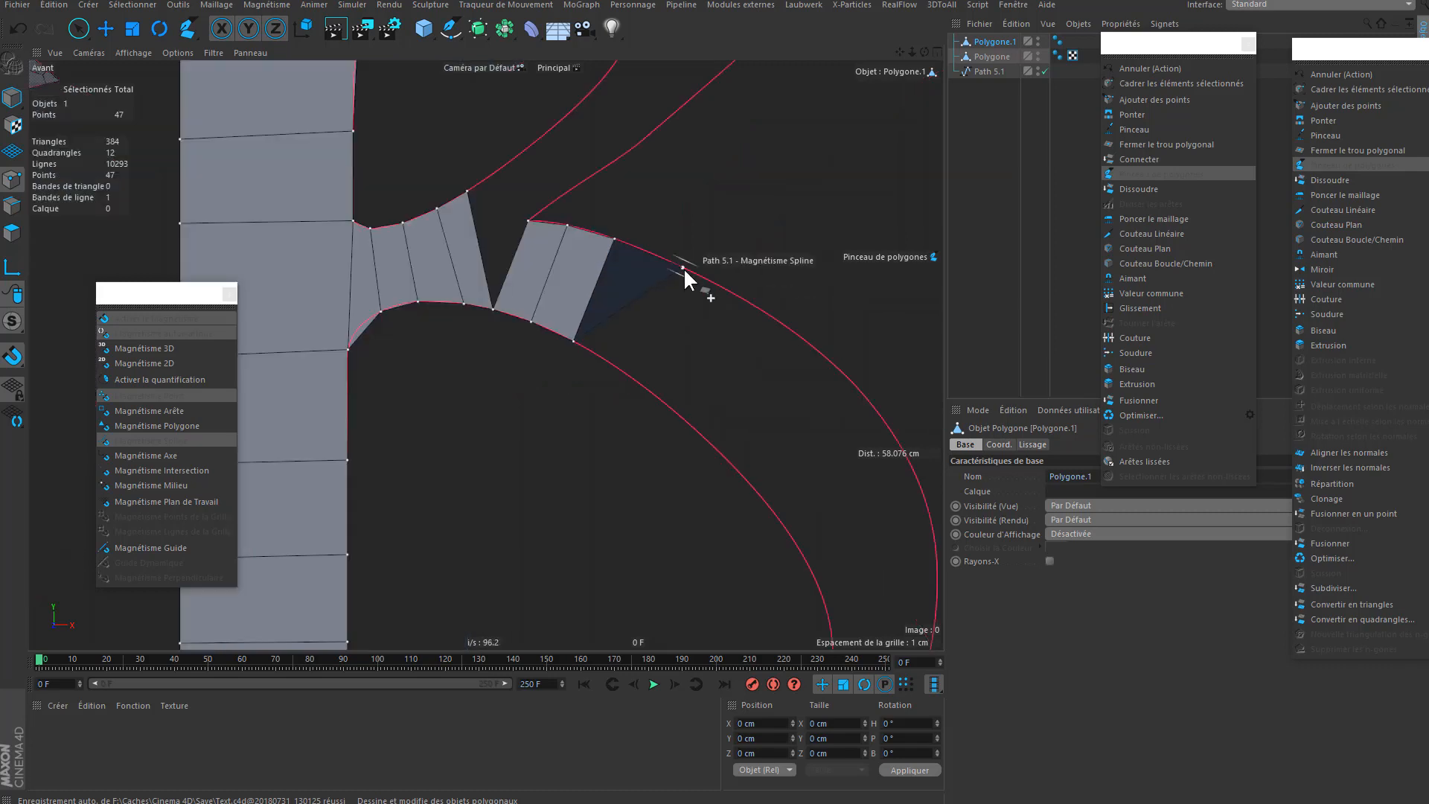
left_click(686, 269)
left_click(686, 406)
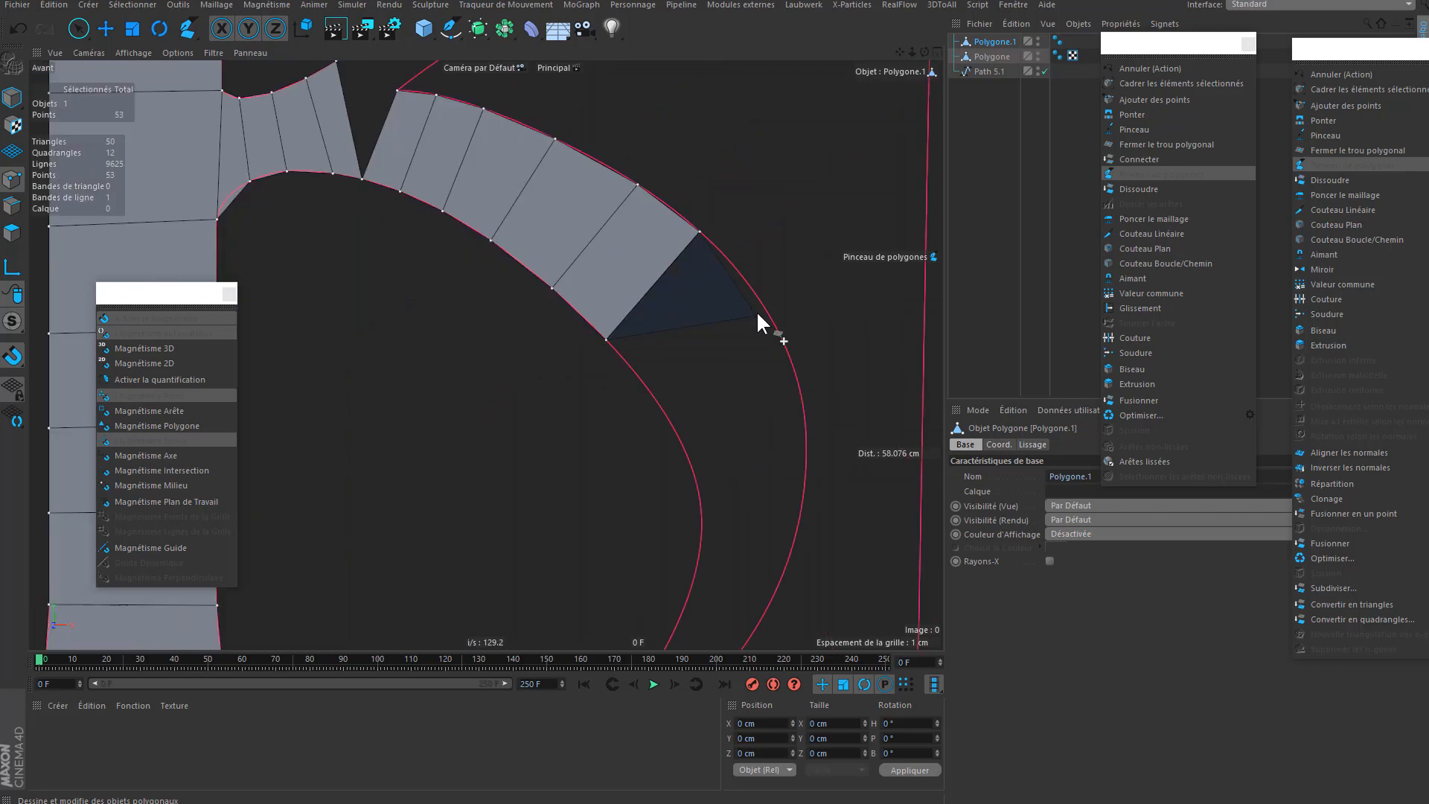
- Continue the quads down the K's curved leg to its pointed tip
left_click(756, 313)
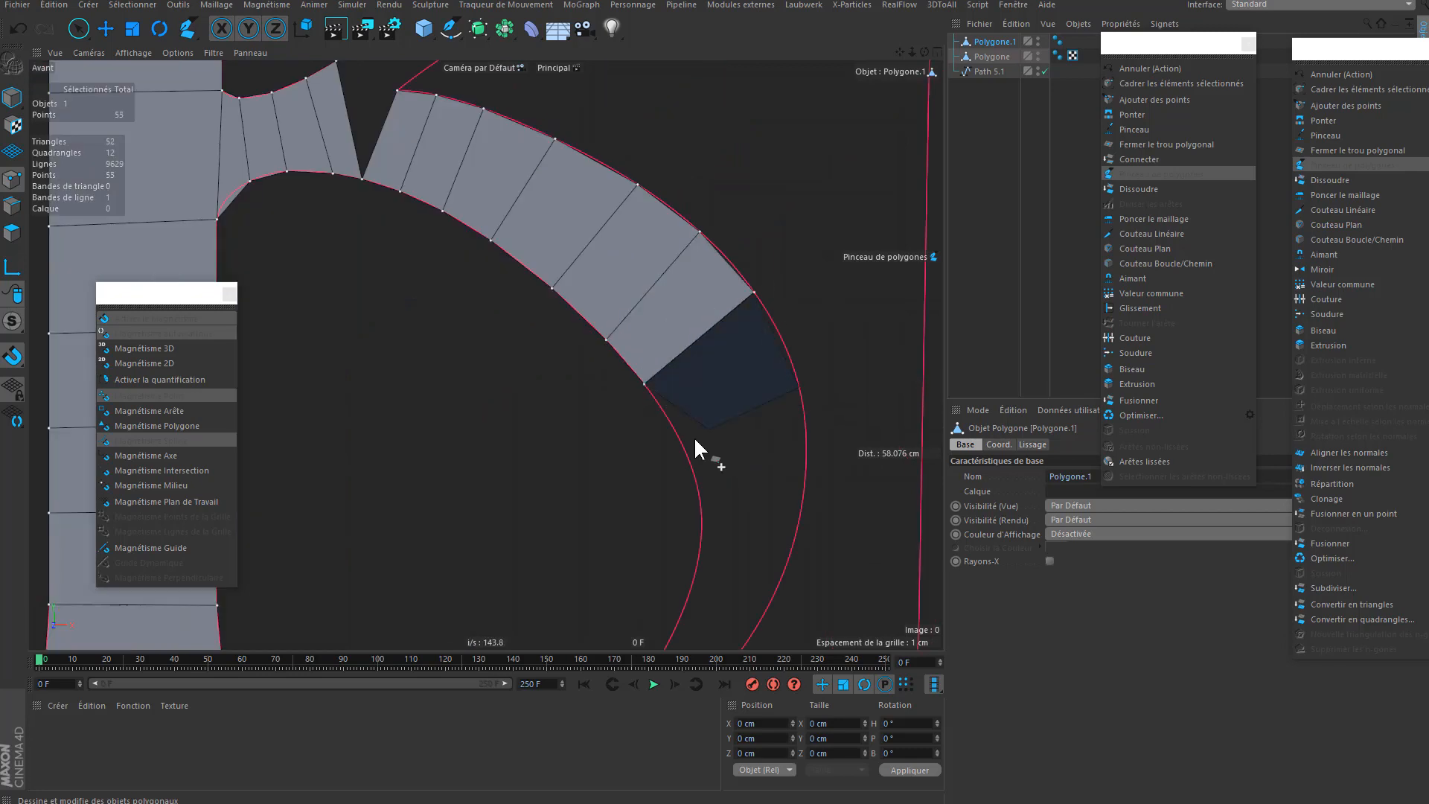
left_click(698, 438)
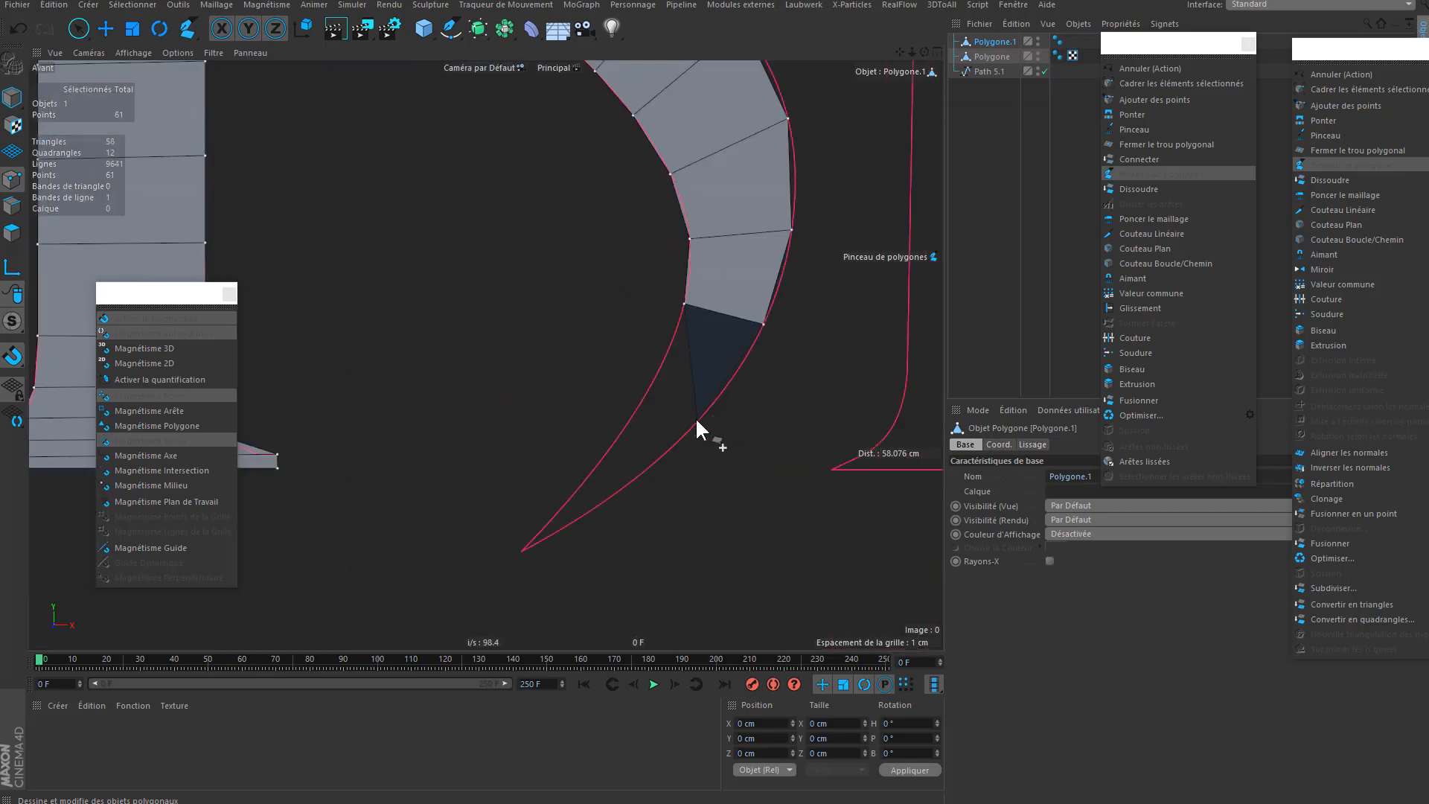
left_click(632, 449)
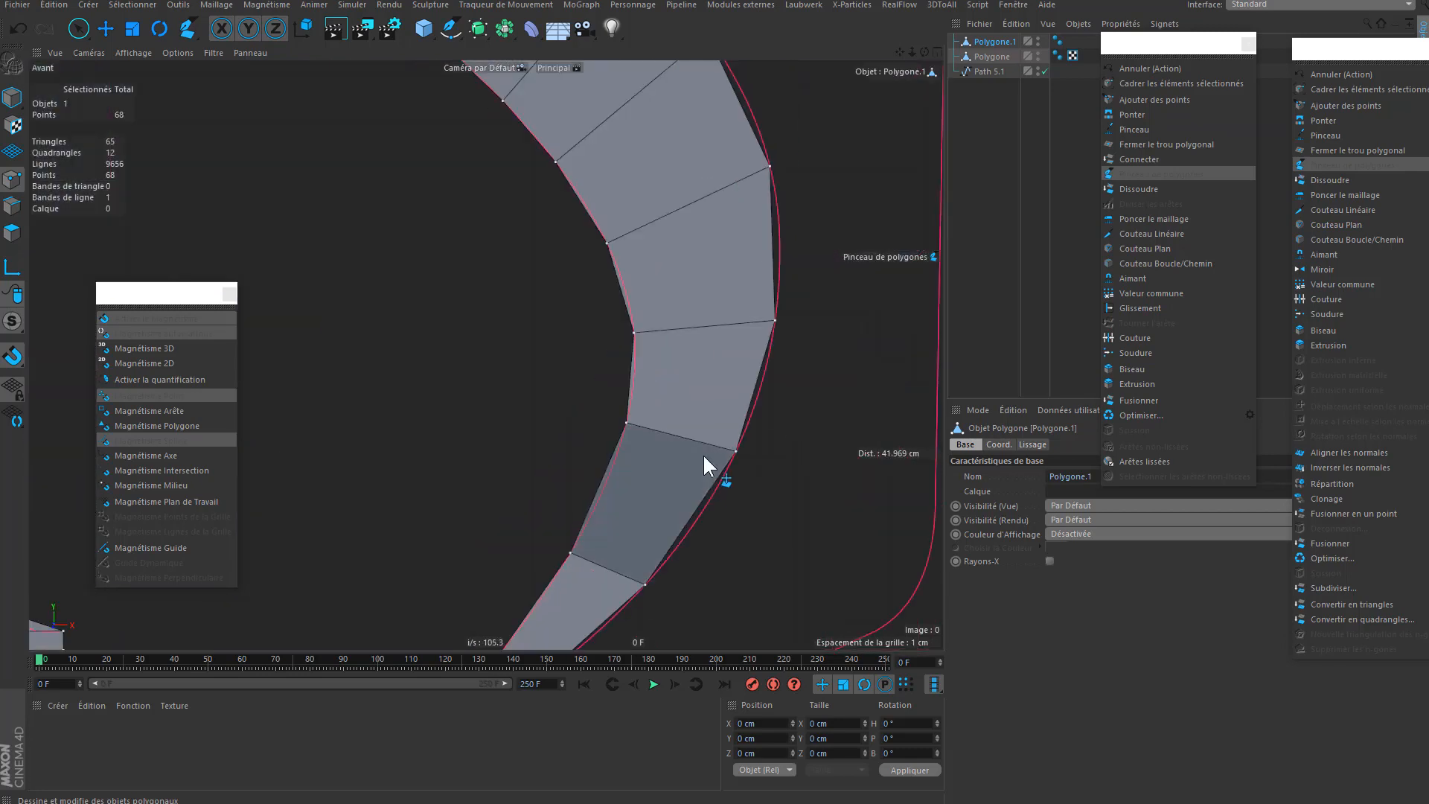
left_click(704, 455)
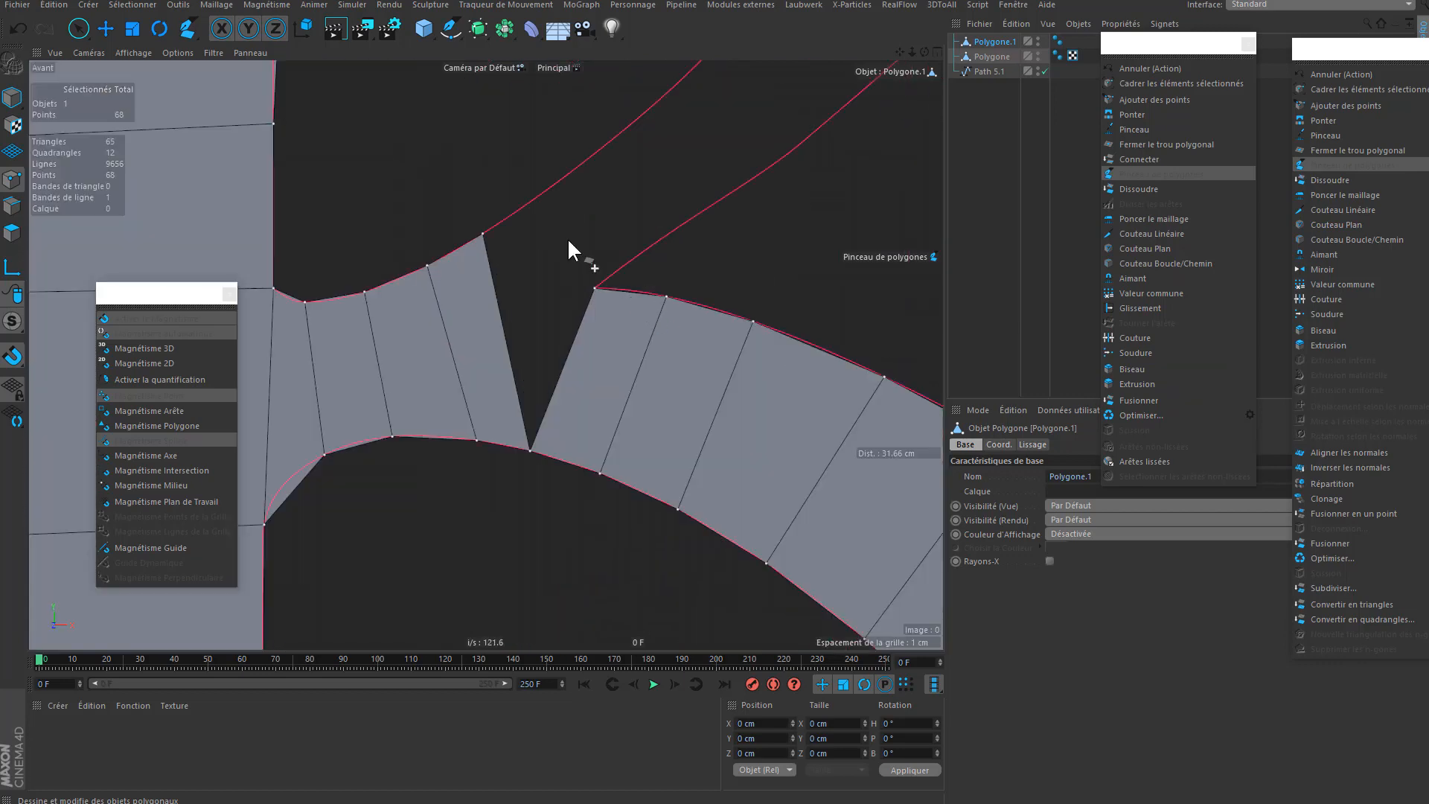
- Draw quads along the K's upper arm to its serif tip and switch to the Live Selection brush
left_click(670, 313)
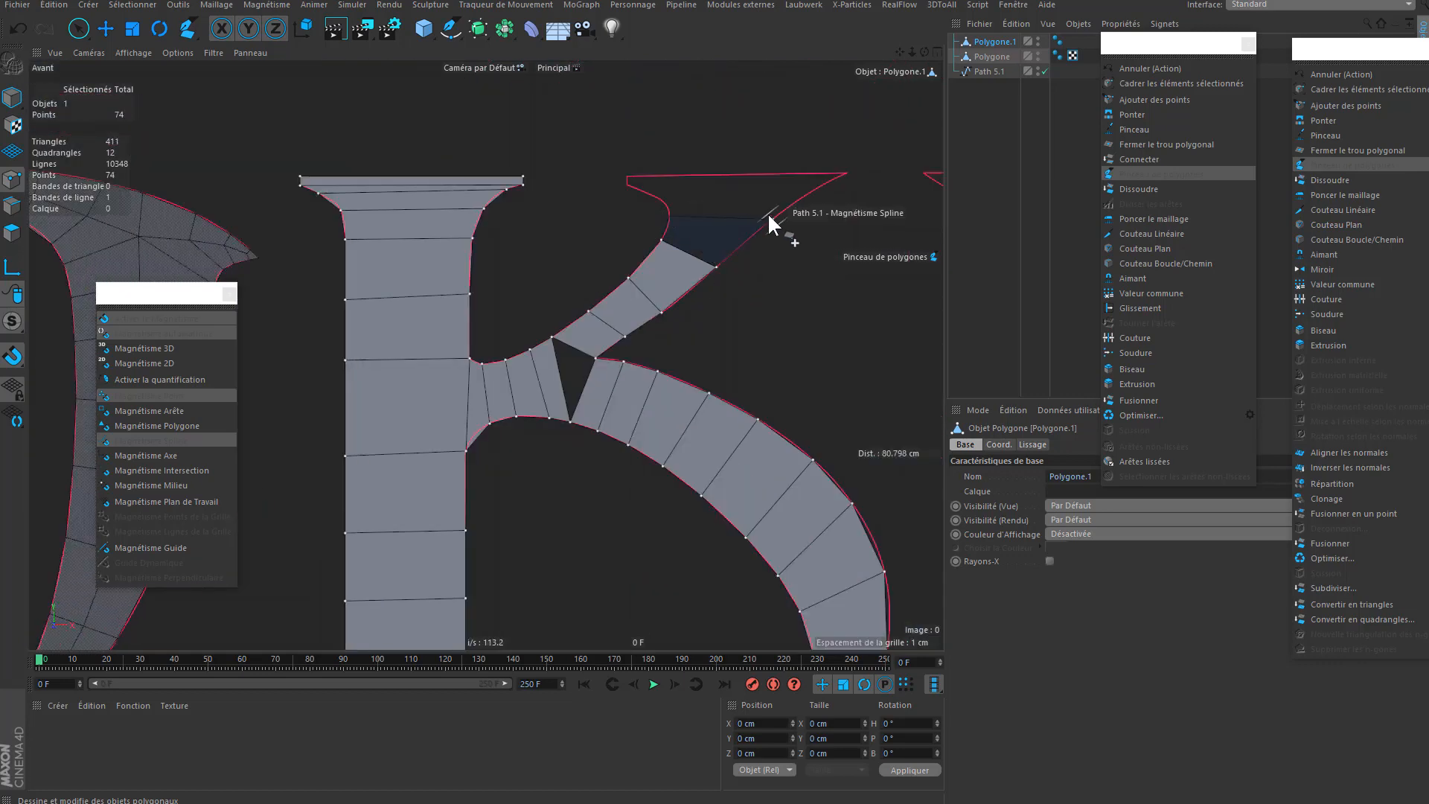
left_click(770, 216)
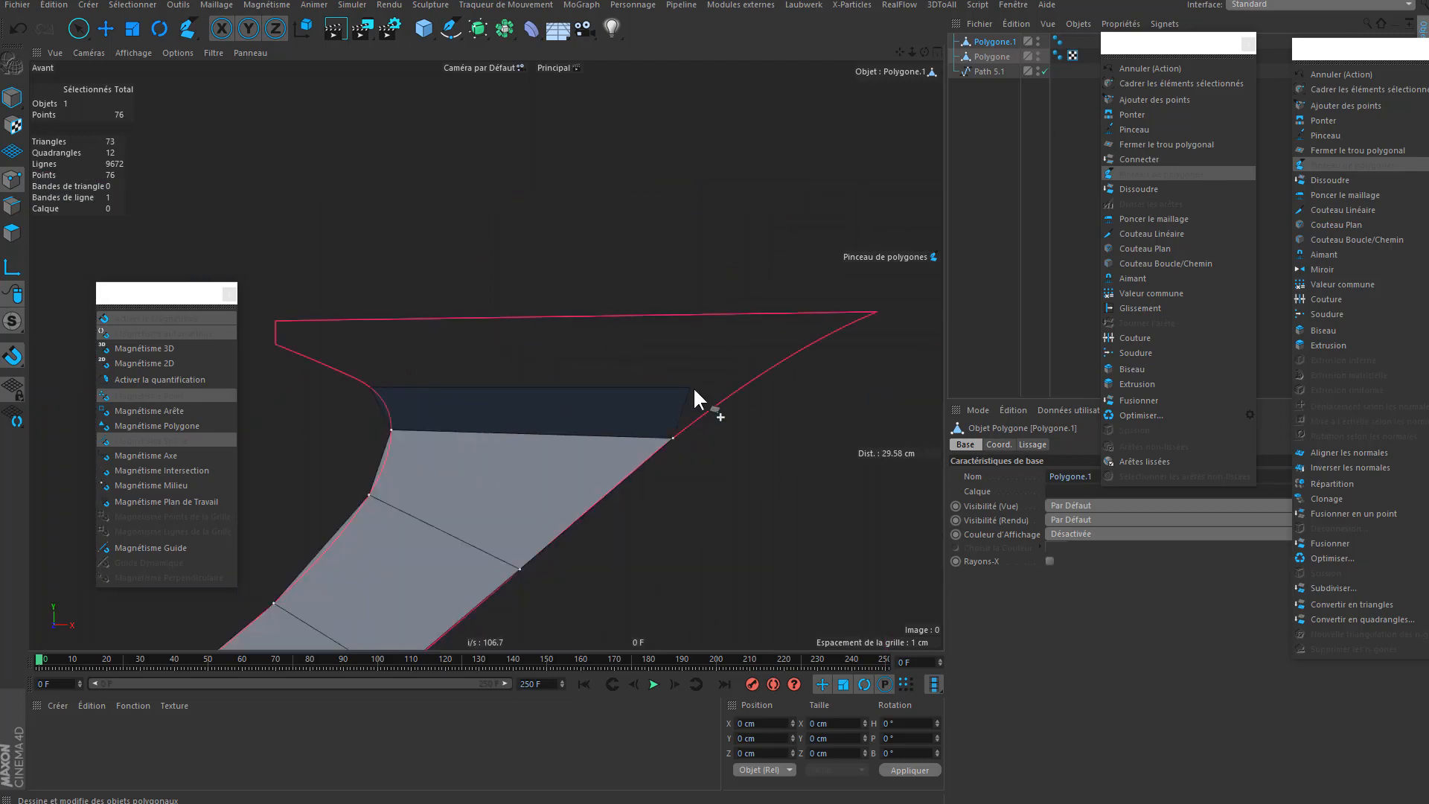
left_click(694, 386)
left_click(864, 311)
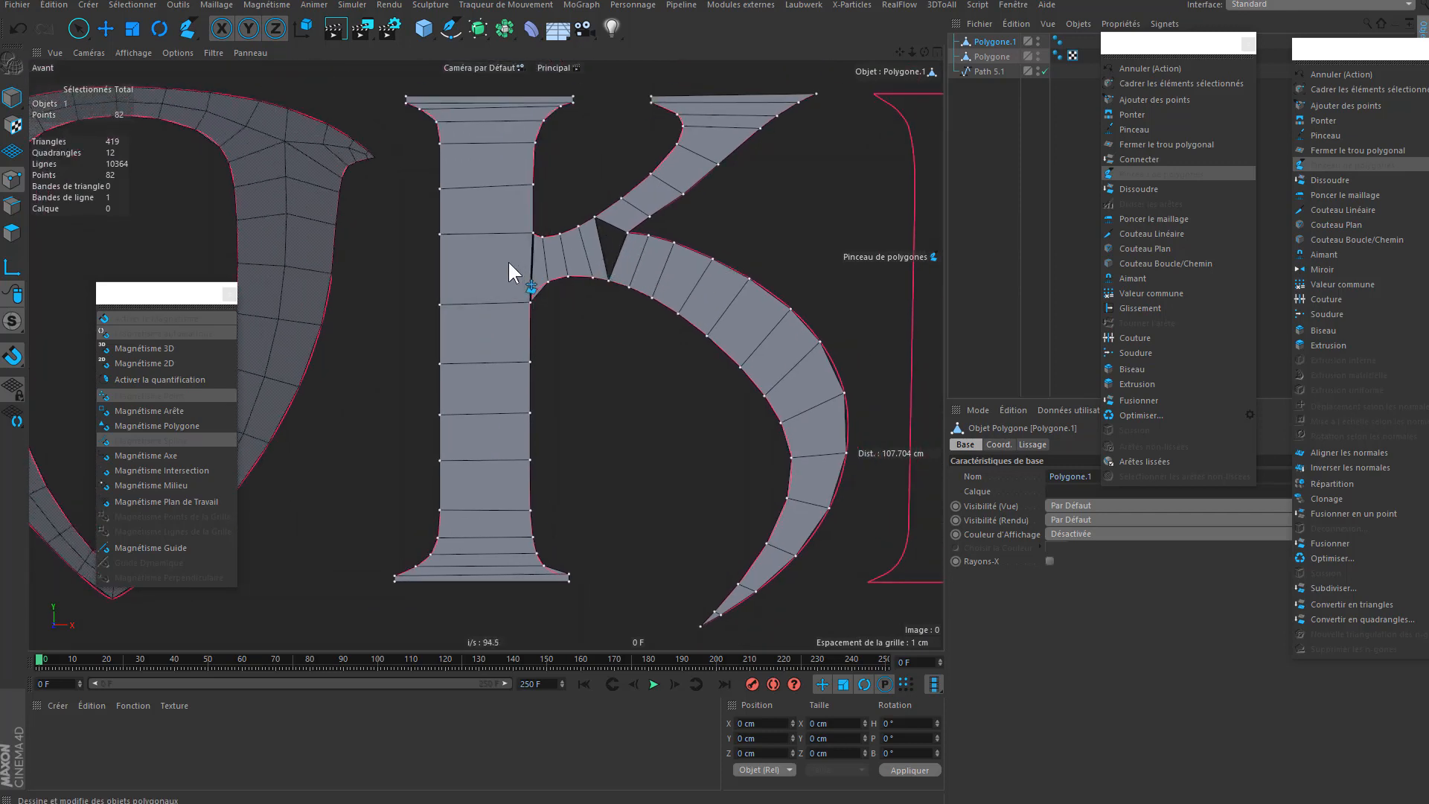
key("space")
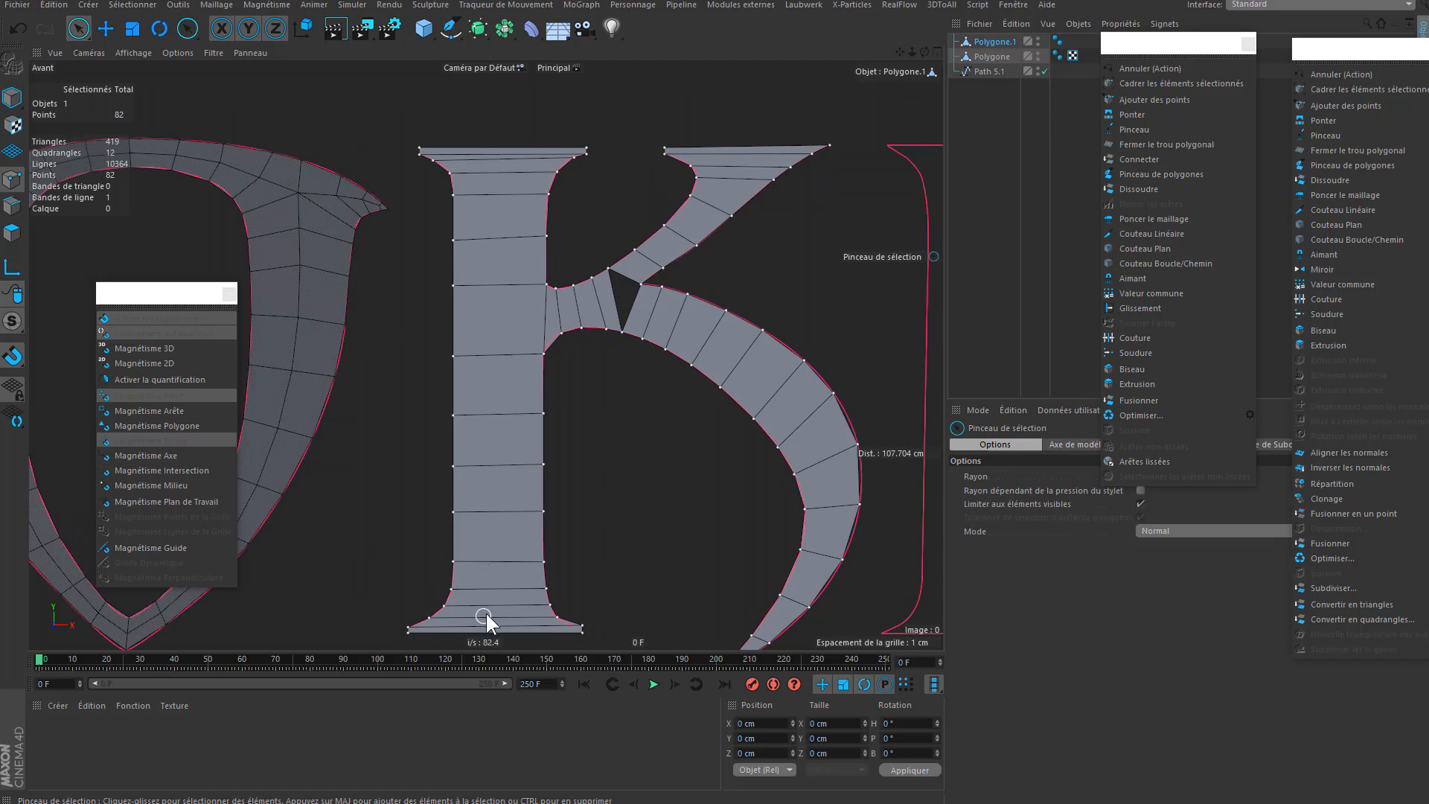
- Switch to edge mode and select the horizontal cross edges along the K's stem
middle_click_drag(486, 613, 513, 502, "alt")
middle_click_drag(536, 290, 522, 343, "alt")
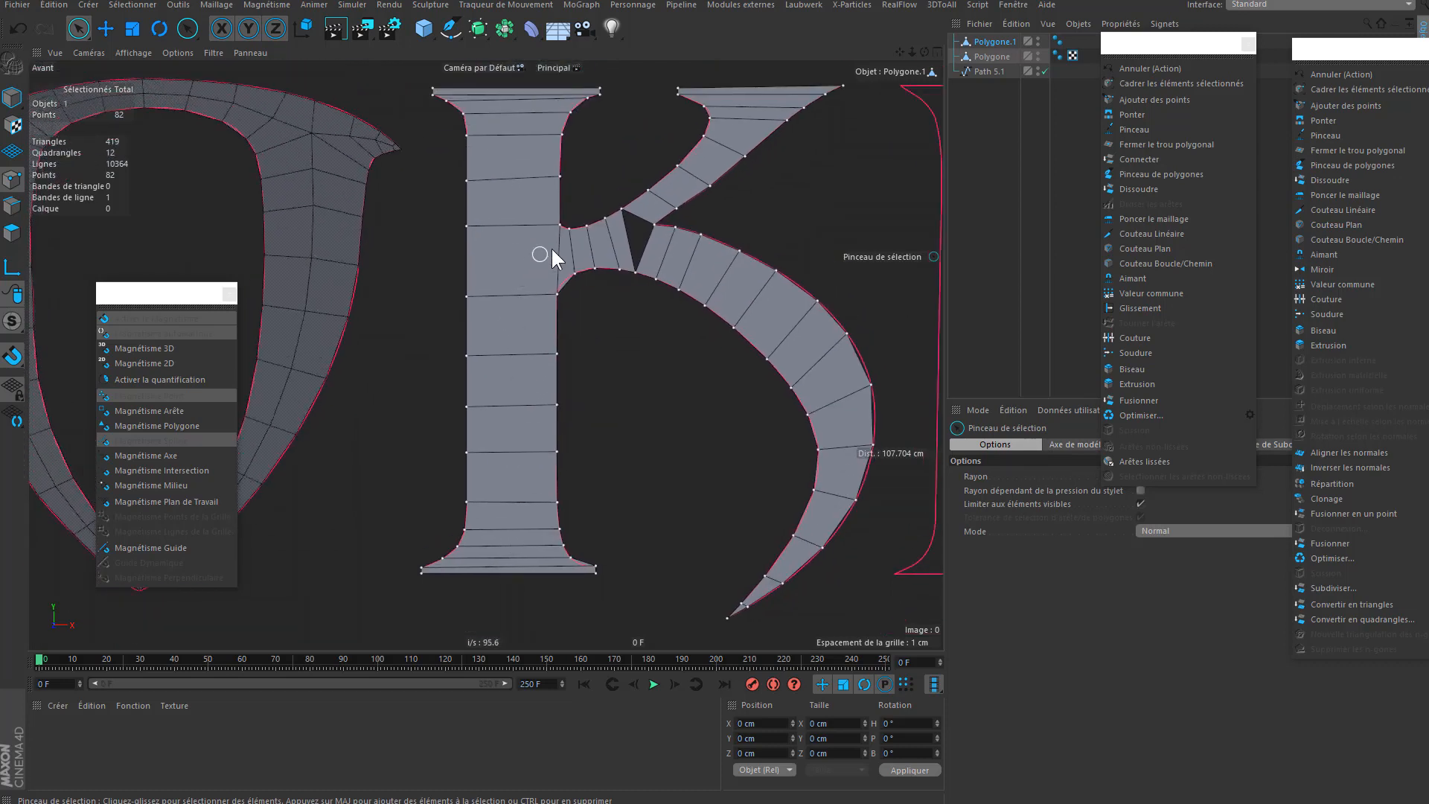
middle_click_drag(651, 220, 639, 296, "alt")
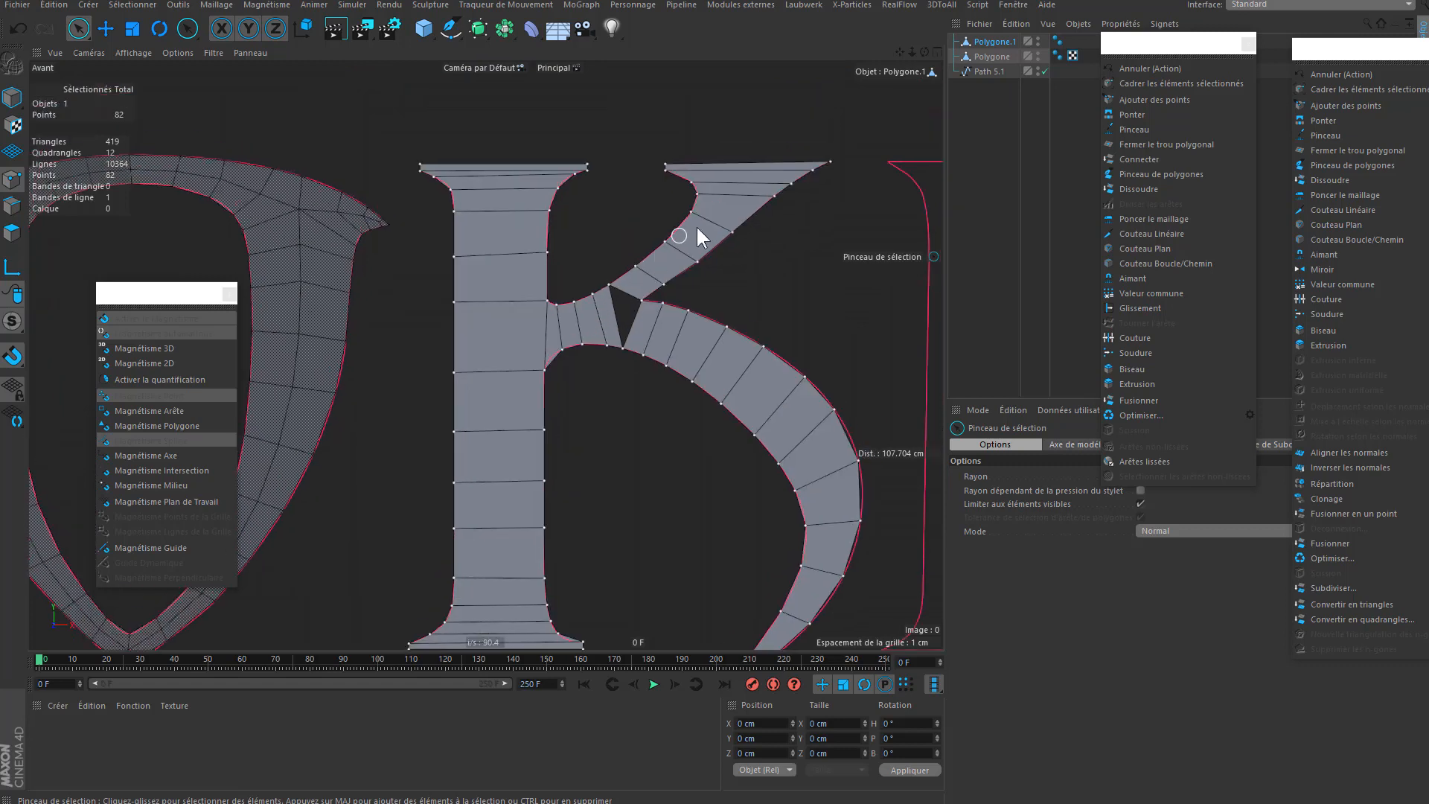
scroll(664, 280, "down", 4)
middle_click_drag(522, 316, 968, 237, "alt")
middle_click_drag(357, 286, 560, 351, "alt")
middle_click_drag(774, 327, 468, 351, "alt")
middle_click_drag(828, 369, 383, 310, "alt")
left_click(12, 205)
left_click(510, 215)
mouse_move(514, 257)
left_mouse_down()
mouse_move(504, 459)
mouse_move(520, 561)
left_mouse_up()
scroll(635, 307, "up", 5)
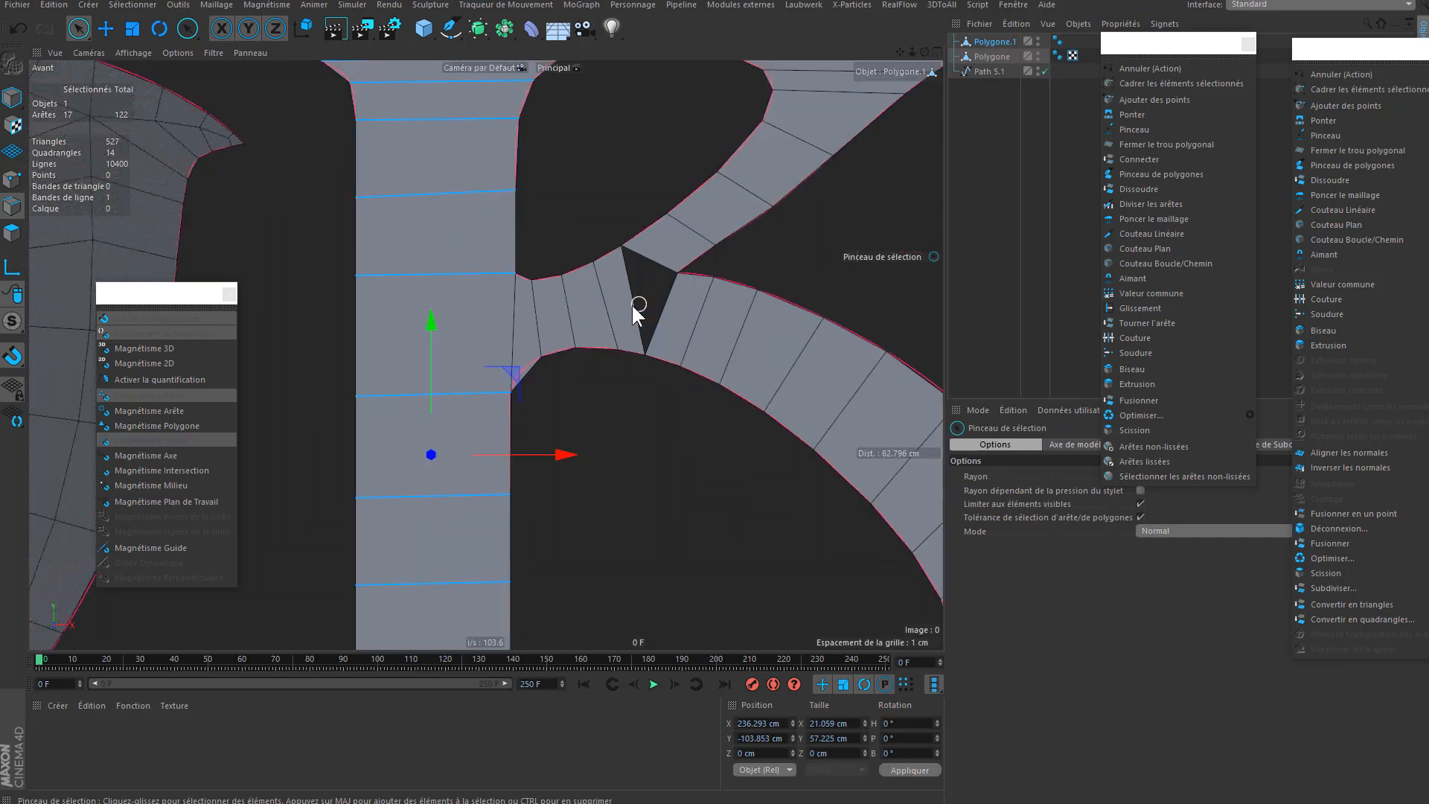
- Add the cross edges of the K's bridge, curved leg and upper arm to the selection and connect them with a center line
left_click_drag(513, 328, 842, 409, "shift")
scroll(619, 280, "down", 5)
left_click_drag(620, 280, 685, 365, "shift")
scroll(655, 477, "up", 8)
left_click_drag(834, 395, 707, 536, "shift")
scroll(687, 578, "up", 4)
scroll(687, 578, "down", 8)
left_click_drag(759, 134, 663, 310, "shift")
scroll(527, 344, "down", 6)
- Close the gap at the K's junction with the Polygon Pen and reposition the surrounding points
left_click(1127, 176)
scroll(670, 308, "up", 6)
left_click_drag(663, 311, 668, 296)
left_click_drag(640, 385, 618, 383)
left_click_drag(623, 317, 616, 306)
left_click_drag(603, 246, 596, 249)
left_click_drag(721, 171, 698, 185)
left_click_drag(767, 342, 744, 323)
- Nudge the points around the K's junction, upper arm and bridge to even out the quads
middle_click_drag(743, 323, 656, 374, "alt")
left_click_drag(712, 154, 696, 169)
left_click_drag(800, 208, 789, 217)
left_click_drag(754, 181, 746, 181)
left_click_drag(669, 245, 664, 260)
left_click_drag(582, 347, 577, 337)
left_click_drag(528, 358, 525, 354)
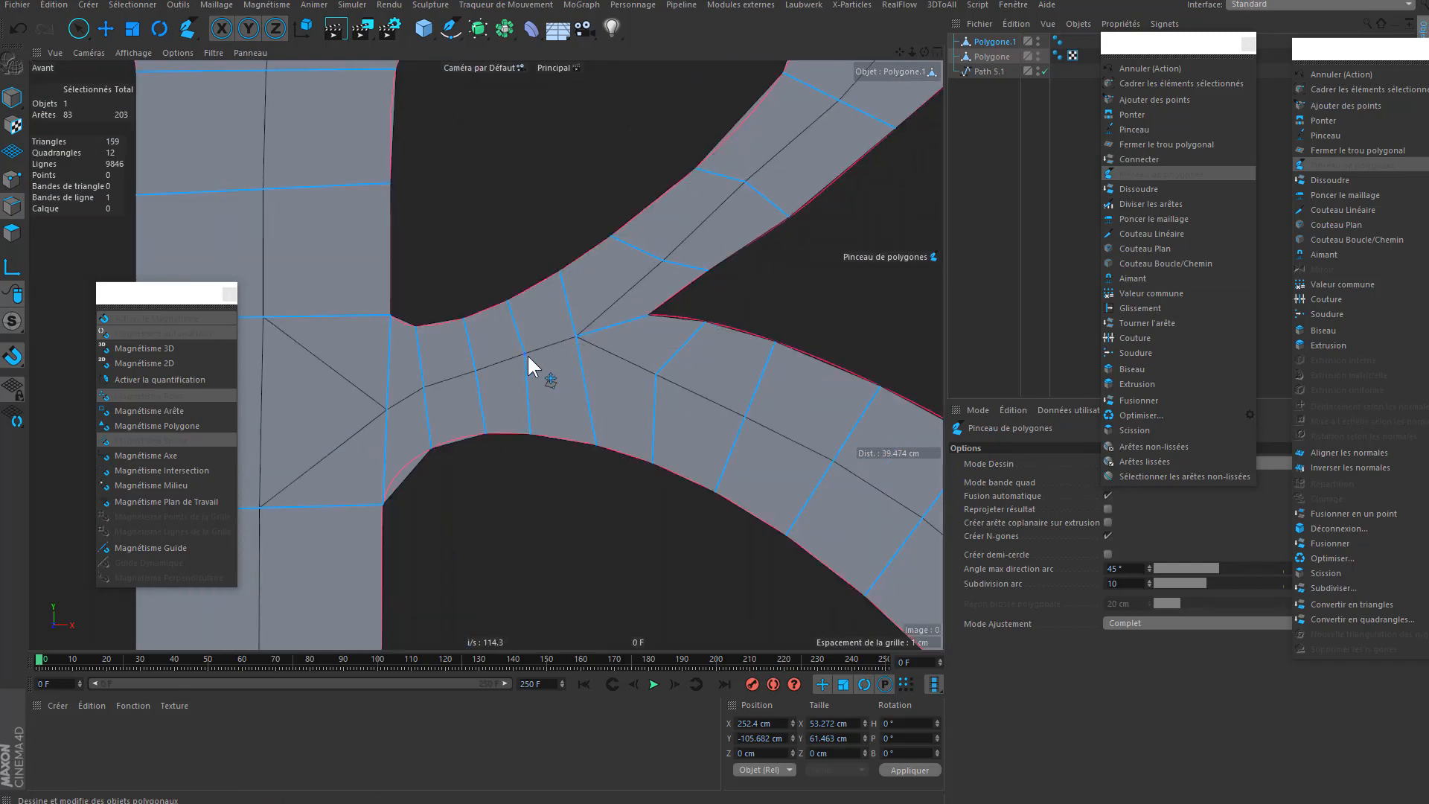
- Rework the edges where the K's bridge meets the stem, redrawing cuts to the outer edge and removing surplus points
scroll(566, 342, "down", 4)
left_click_drag(570, 221, 627, 195)
left_click(596, 223, "ctrl")
left_click_drag(562, 321, 627, 307)
left_click(602, 320, "ctrl")
left_click_drag(561, 321, 561, 324)
middle_click_drag(561, 323, 551, 432, "alt")
left_click_drag(636, 368, 614, 373)
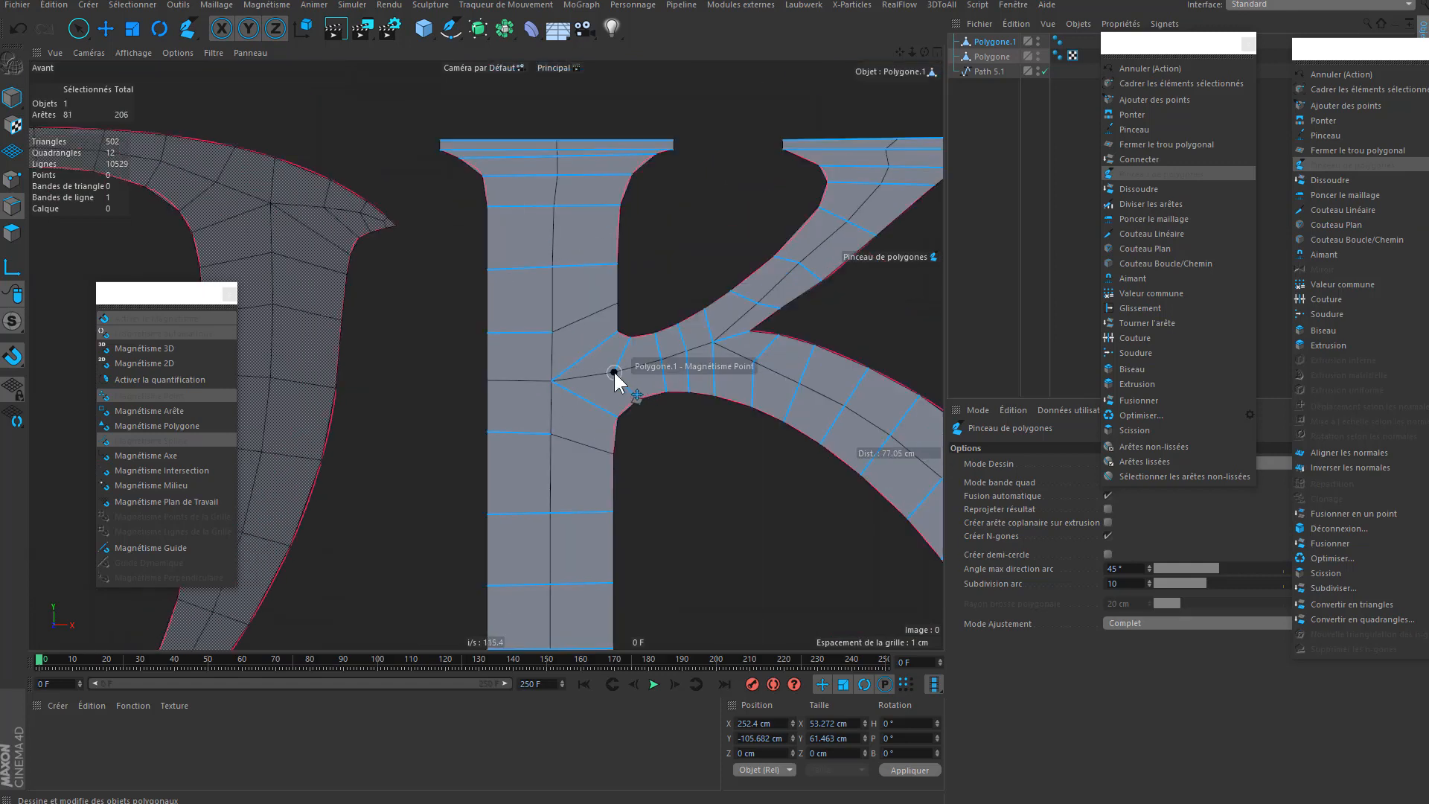
- Draw quads with the Polygon Pen from the base serif of the I up the lower part of its stem
scroll(580, 406, "down", 4)
middle_click_drag(559, 513, 149, 426, "alt")
scroll(491, 566, "up", 6)
mouse_move(522, 593)
left_mouse_down()
mouse_move(810, 593)
mouse_move(566, 571)
left_mouse_up()
left_click_drag(586, 540, 748, 541)
left_click_drag(749, 493, 590, 492)
left_click_drag(592, 420, 749, 419)
left_click_drag(750, 352, 594, 350)
left_click_drag(594, 272, 750, 273)
middle_click_drag(731, 294, 715, 401, "alt")
- Continue the quads up the I's stem to the outer corners of its top serif
left_click_drag(731, 291, 579, 291)
left_click_drag(579, 193, 731, 191)
middle_click_drag(724, 192, 717, 401, "alt")
left_click_drag(583, 283, 728, 286)
left_click_drag(575, 190, 730, 189)
mouse_move(750, 130)
left_mouse_down()
mouse_move(562, 136)
mouse_move(775, 110)
left_mouse_up()
left_click_drag(799, 91, 509, 90)
- Draw quads from the base serif of the N up its thin first stem, snapped to the spline
scroll(747, 141, "down", 5)
middle_click_drag(744, 279, 467, 306, "alt")
scroll(517, 476, "up", 2)
scroll(524, 482, "up", 5)
mouse_move(438, 497)
left_mouse_down()
mouse_move(747, 497)
mouse_move(493, 469)
left_mouse_up()
left_click_drag(527, 441, 673, 448)
left_click_drag(652, 401, 531, 405)
mouse_move(544, 345)
left_mouse_down()
mouse_move(659, 336)
mouse_move(645, 345)
left_mouse_up()
left_click_drag(641, 268, 549, 270)
left_click_drag(550, 198, 641, 193)
middle_click_drag(641, 194, 651, 359, "alt")
left_click_drag(560, 282, 650, 282)
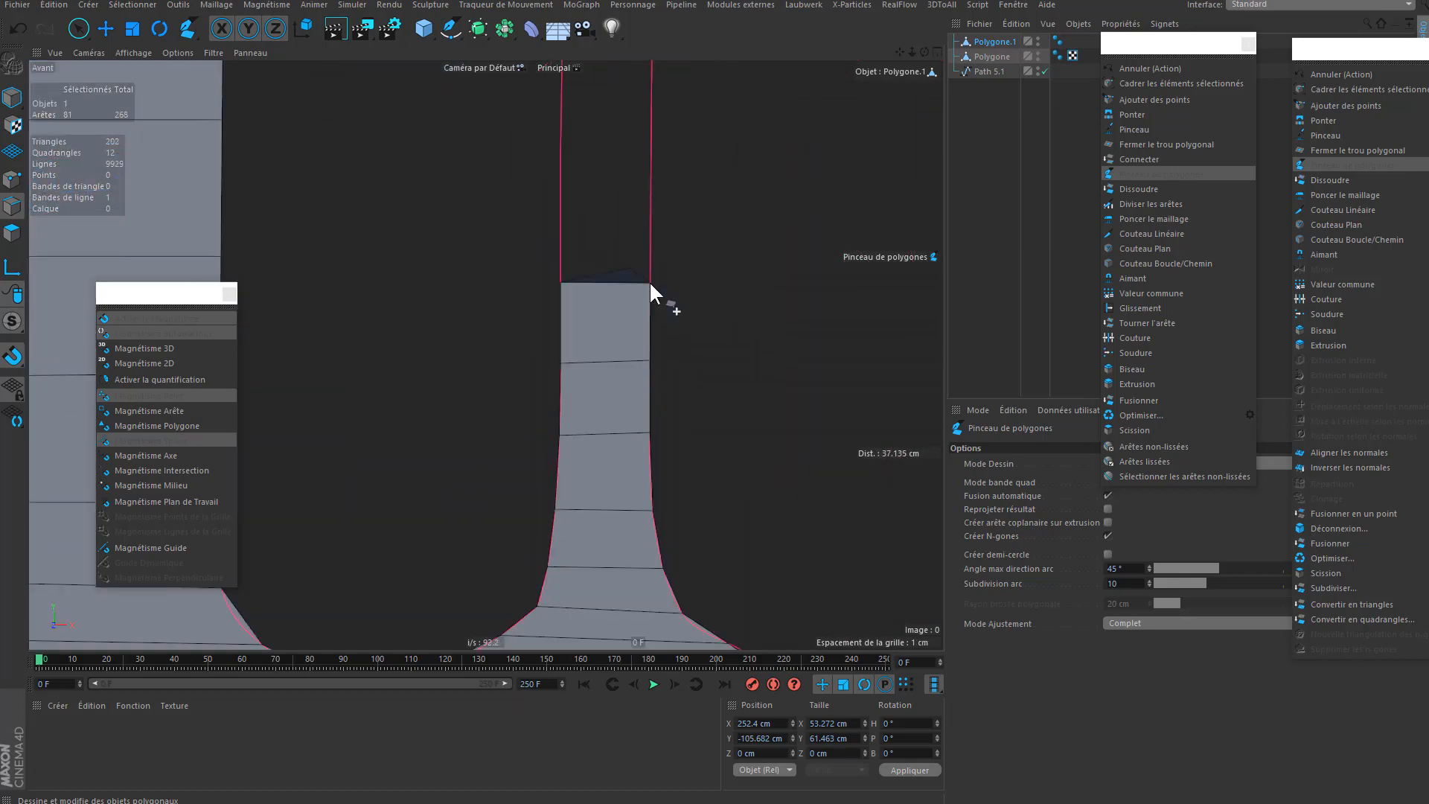
left_click_drag(561, 175, 650, 175)
- Continue the quads up the N's first stem to the slanted edge below its pointed flag
middle_click_drag(629, 221, 619, 379, "alt")
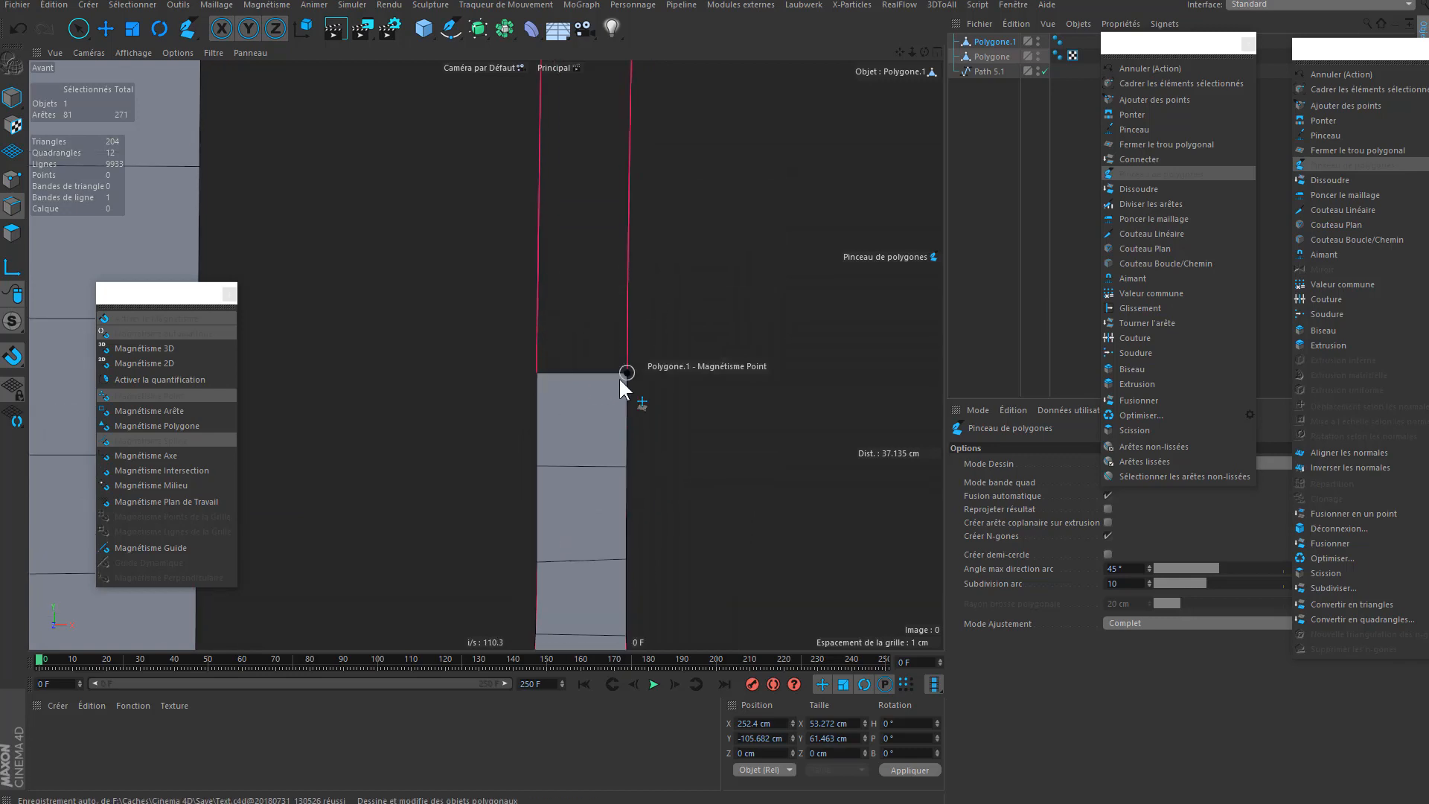
left_click_drag(543, 284, 628, 284)
left_click_drag(541, 191, 629, 189)
middle_click_drag(615, 142, 602, 322, "alt")
left_click_drag(529, 252, 617, 250)
left_click_drag(529, 137, 619, 133)
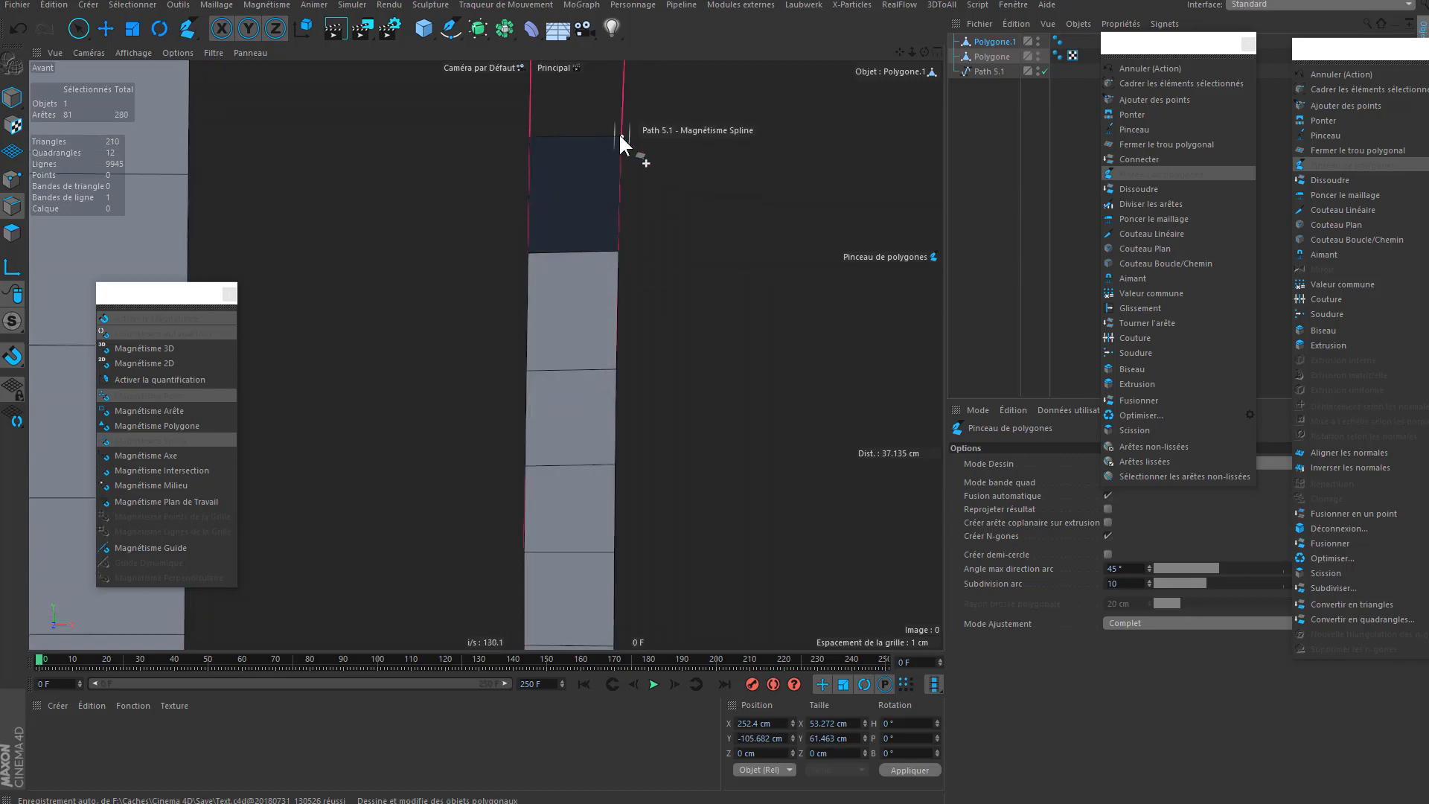
middle_click_drag(619, 132, 600, 531, "alt")
left_click_drag(511, 421, 600, 418)
middle_click_drag(600, 418, 565, 527, "alt")
left_click_drag(470, 374, 574, 399)
- Draw a small triangle on the pointed outer tip of the N's upper flag
scroll(506, 497, "down", 5)
middle_click_drag(480, 596, 442, 364, "alt")
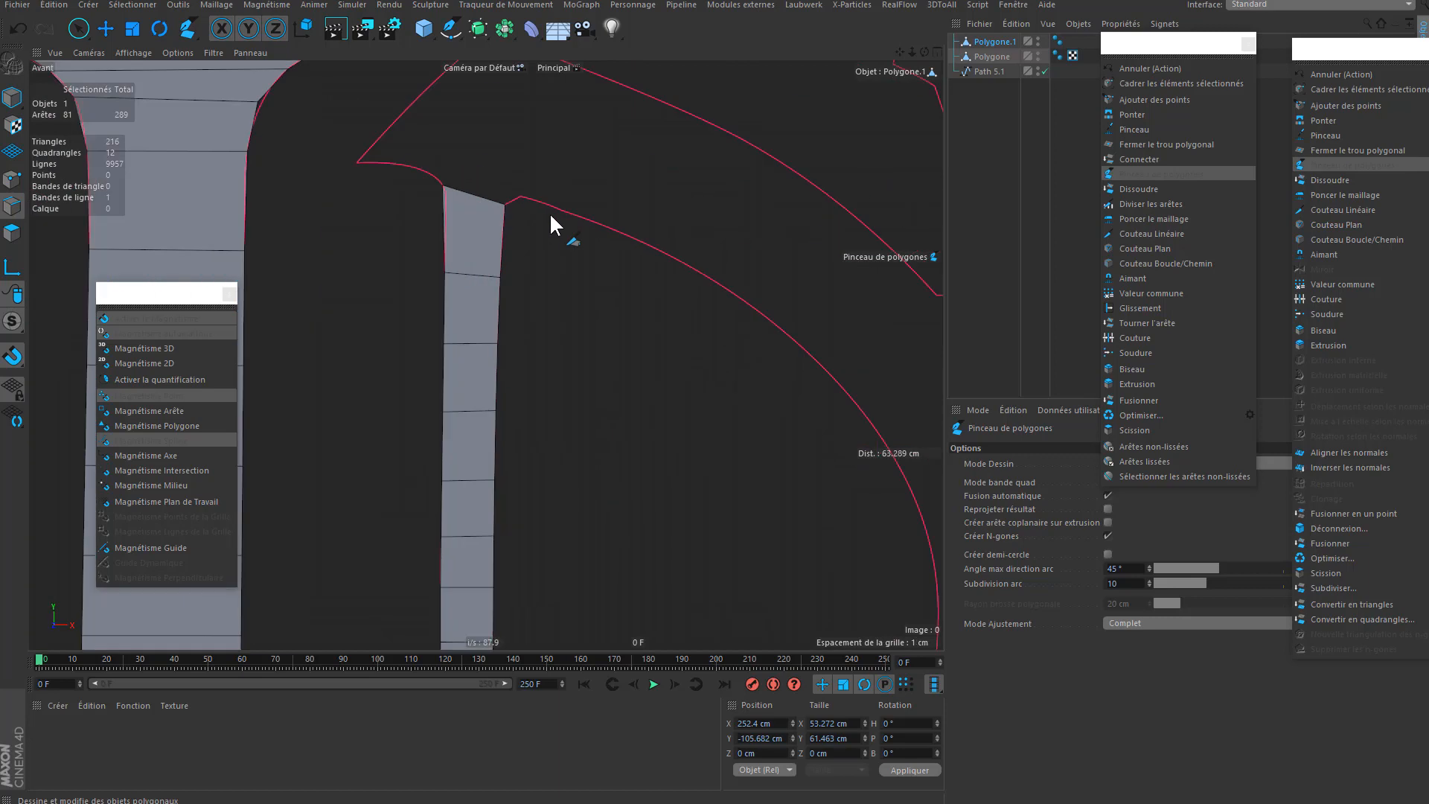
scroll(358, 162, "up", 5)
middle_click_drag(363, 159, 365, 354, "alt")
left_click(361, 357)
left_click(395, 358)
left_click(388, 325)
left_click(362, 357)
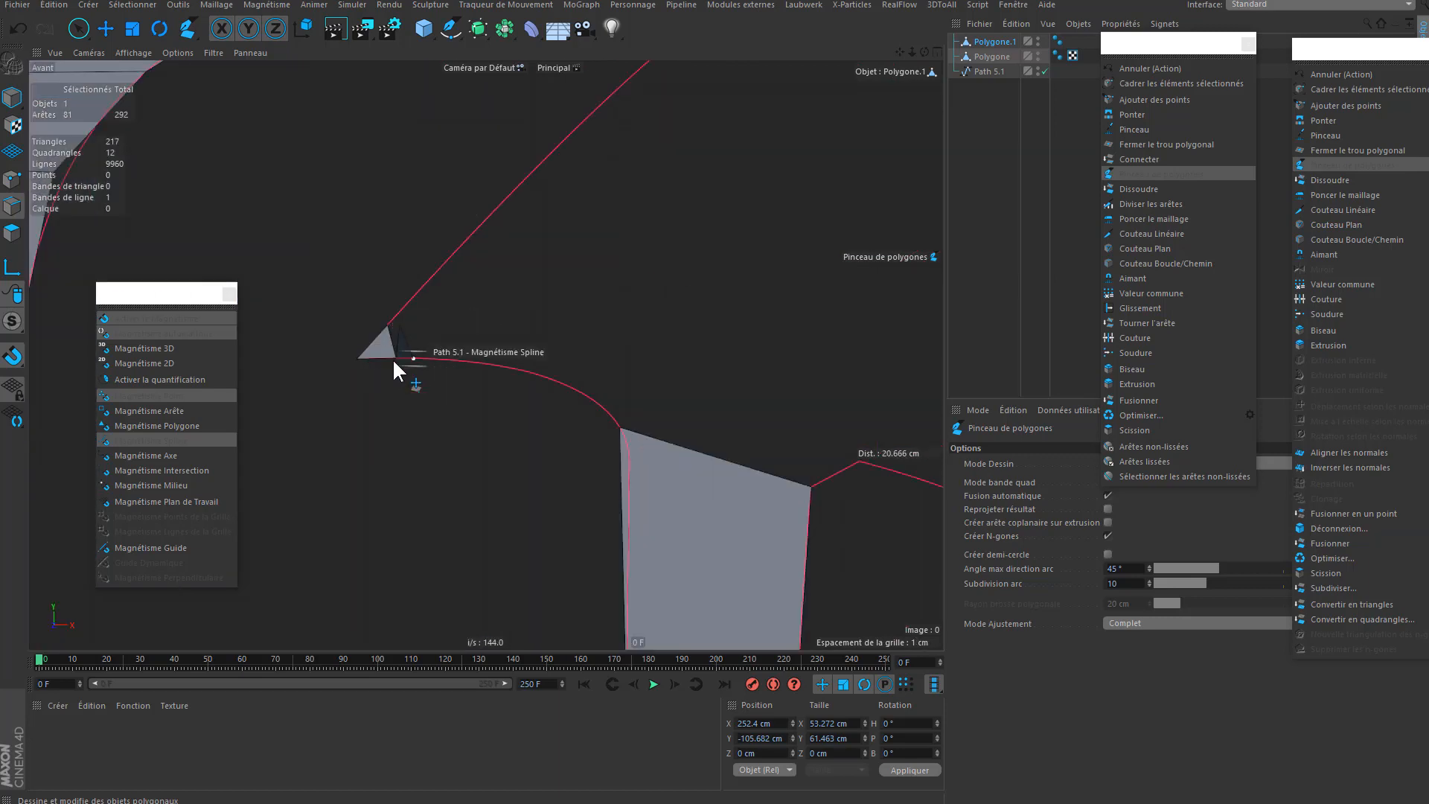
- Extend quads from the N's pointed tip along the flag to its peak, refitting the end point on the outline
left_click_drag(435, 276, 445, 361)
left_click_drag(493, 214, 503, 366)
left_click_drag(572, 134, 560, 382)
middle_click_drag(560, 382, 411, 526, "alt")
left_click_drag(472, 570, 640, 117)
left_click_drag(424, 275, 487, 217)
left_click_drag(345, 357, 359, 342)
left_click_drag(640, 117, 617, 121)
- Start the N's diagonal with two quads beside the peak, snapped to both sides of the outline
scroll(502, 248, "down", 6)
scroll(480, 356, "up", 3)
middle_click_drag(566, 350, 473, 418, "alt")
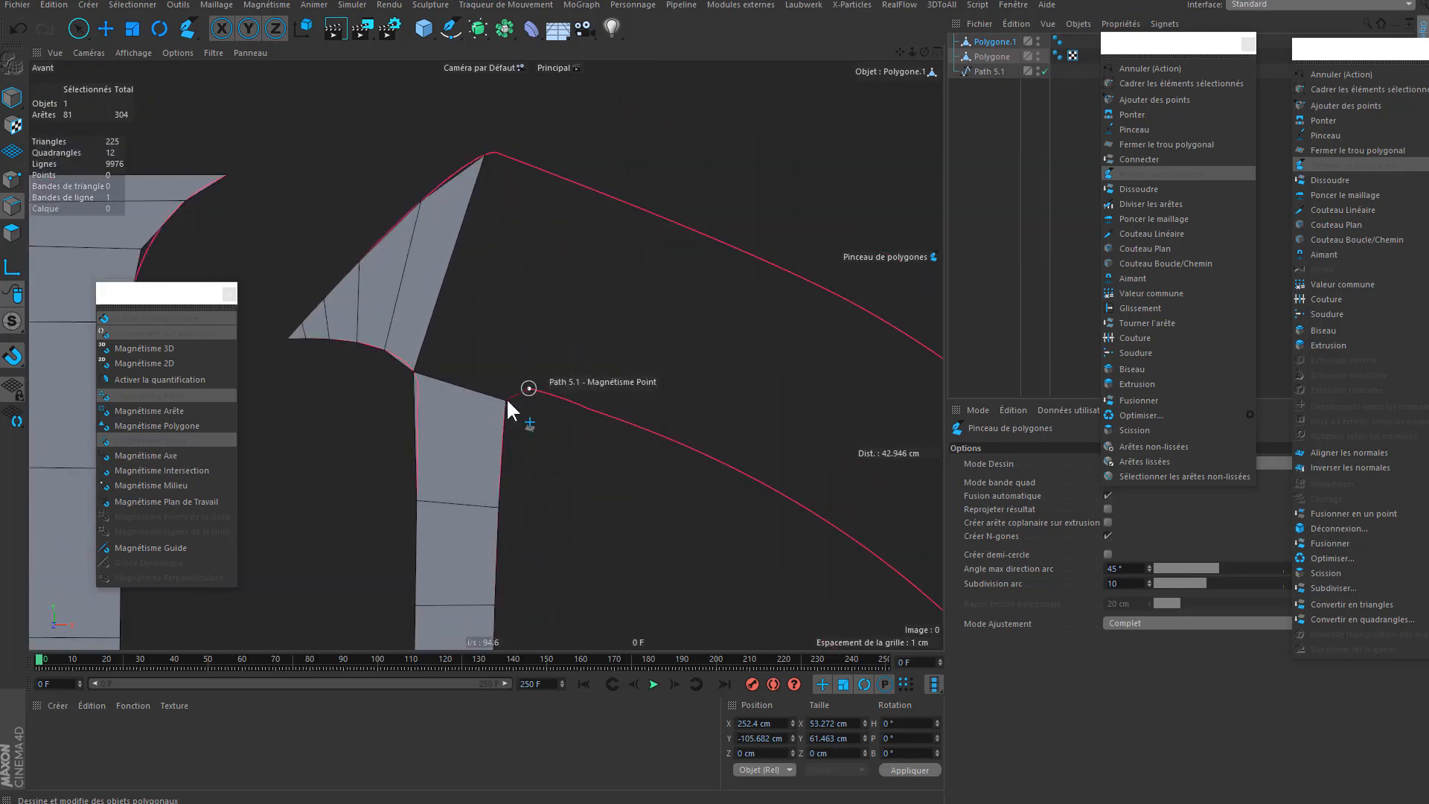
middle_click_drag(490, 265, 398, 293, "alt")
left_click(497, 436)
left_click(499, 217)
left_click(604, 258)
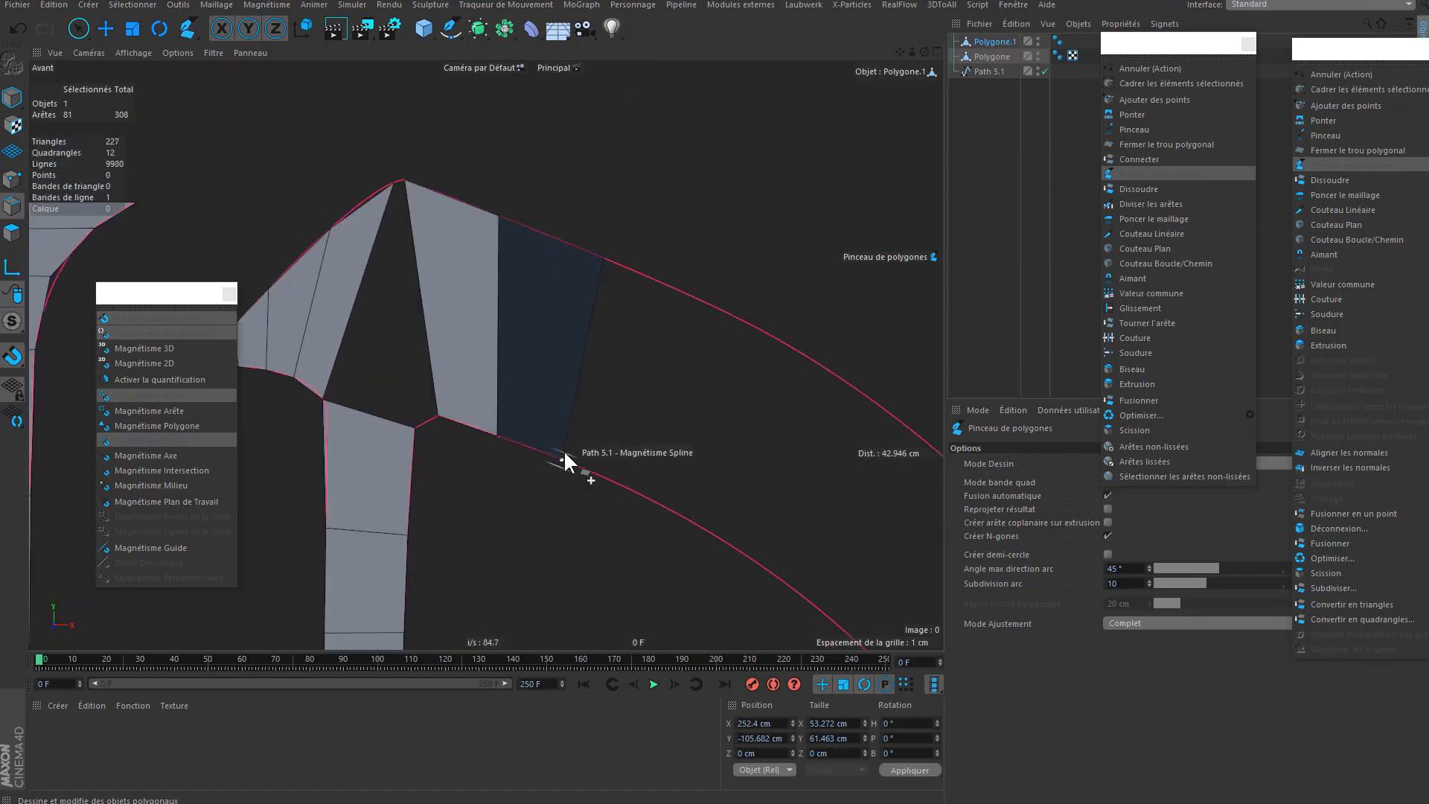
left_click(563, 458)
- Continue the quads down the N's diagonal to the inner corner of its second stem
middle_click_drag(655, 506, 436, 376, "alt")
left_click(432, 368)
left_click(500, 178)
left_click(614, 244)
middle_click_drag(713, 557, 548, 305, "alt")
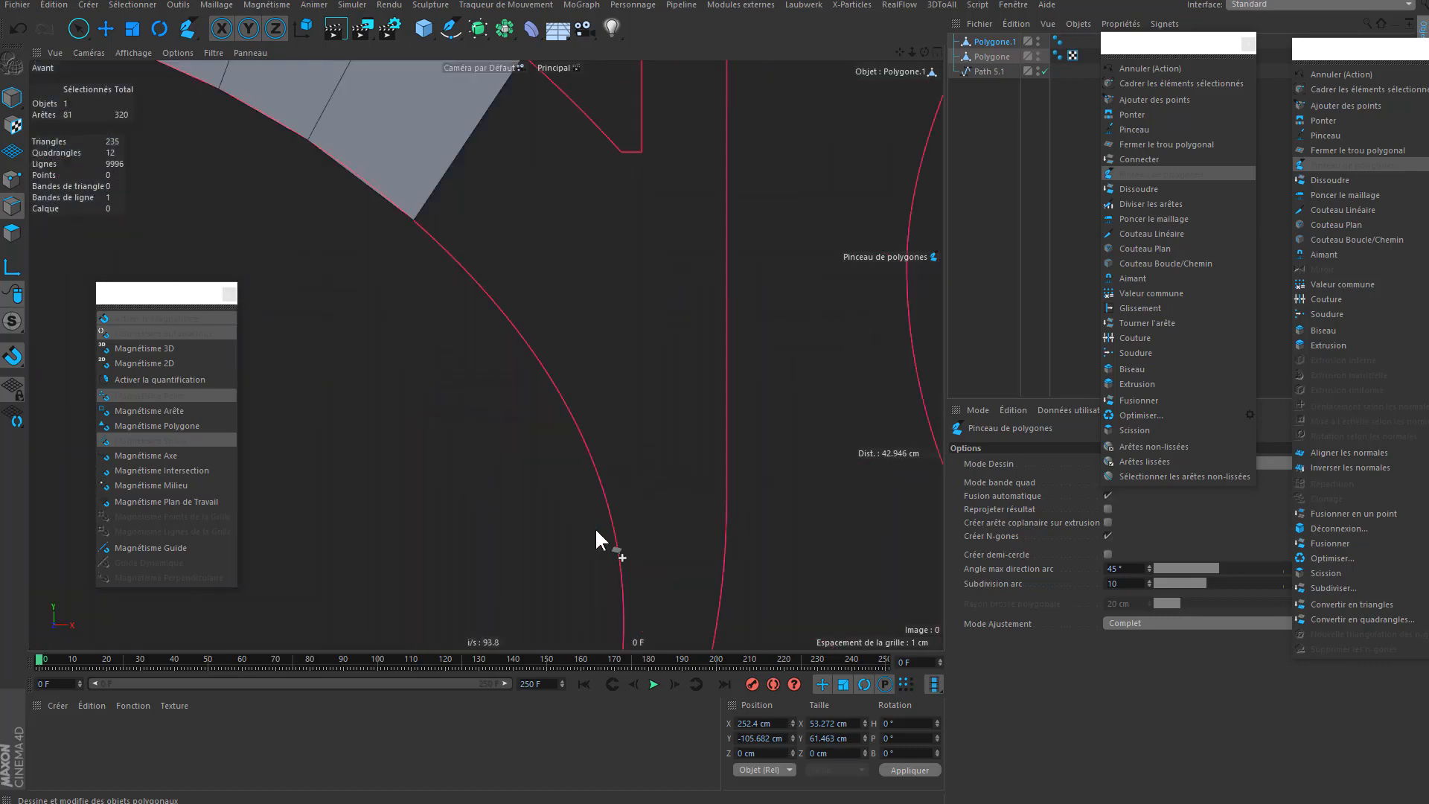
left_click(624, 151)
left_click(502, 310)
- Draw quads down the N's second stem, starting just below the diagonal's end
left_click(529, 341)
left_click(727, 338)
middle_click_drag(726, 338, 694, 204, "alt")
left_click(552, 300)
left_click(698, 300)
left_click(587, 402)
left_click(697, 402)
- Continue the quads down the N's curved tail and close its pointed tip with a triangle
middle_click_drag(697, 402, 739, 246, "alt")
left_click(597, 384)
left_click(689, 390)
left_click(638, 338)
left_click(637, 443)
middle_click_drag(637, 443, 759, 321, "alt")
left_click(690, 373)
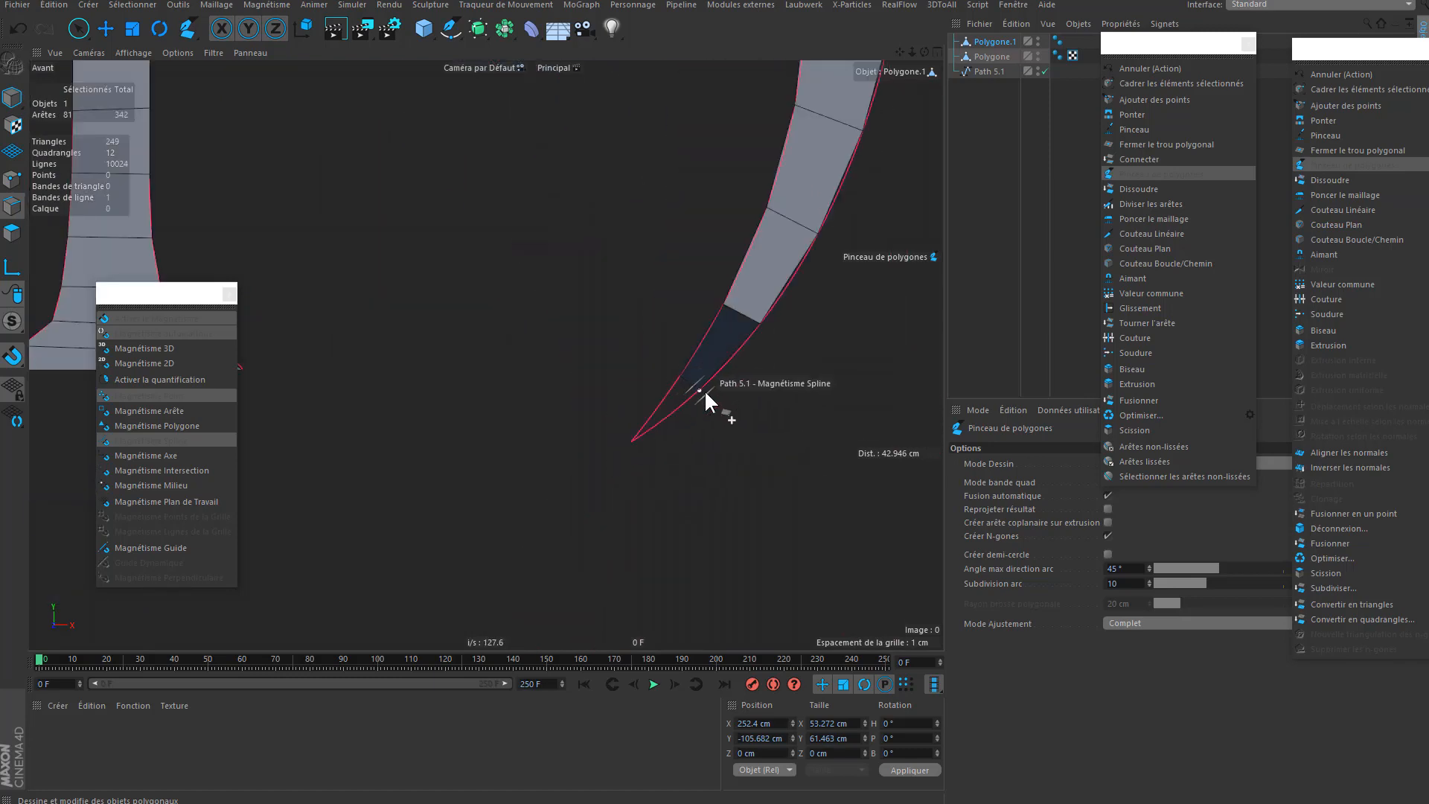
left_click(705, 390)
scroll(652, 420, "up", 4)
left_click(654, 439)
scroll(594, 489, "up", 4)
left_click(609, 484)
- Draw quads up the N's second stem above the diagonal and into its flared top serif
scroll(569, 418, "down", 10)
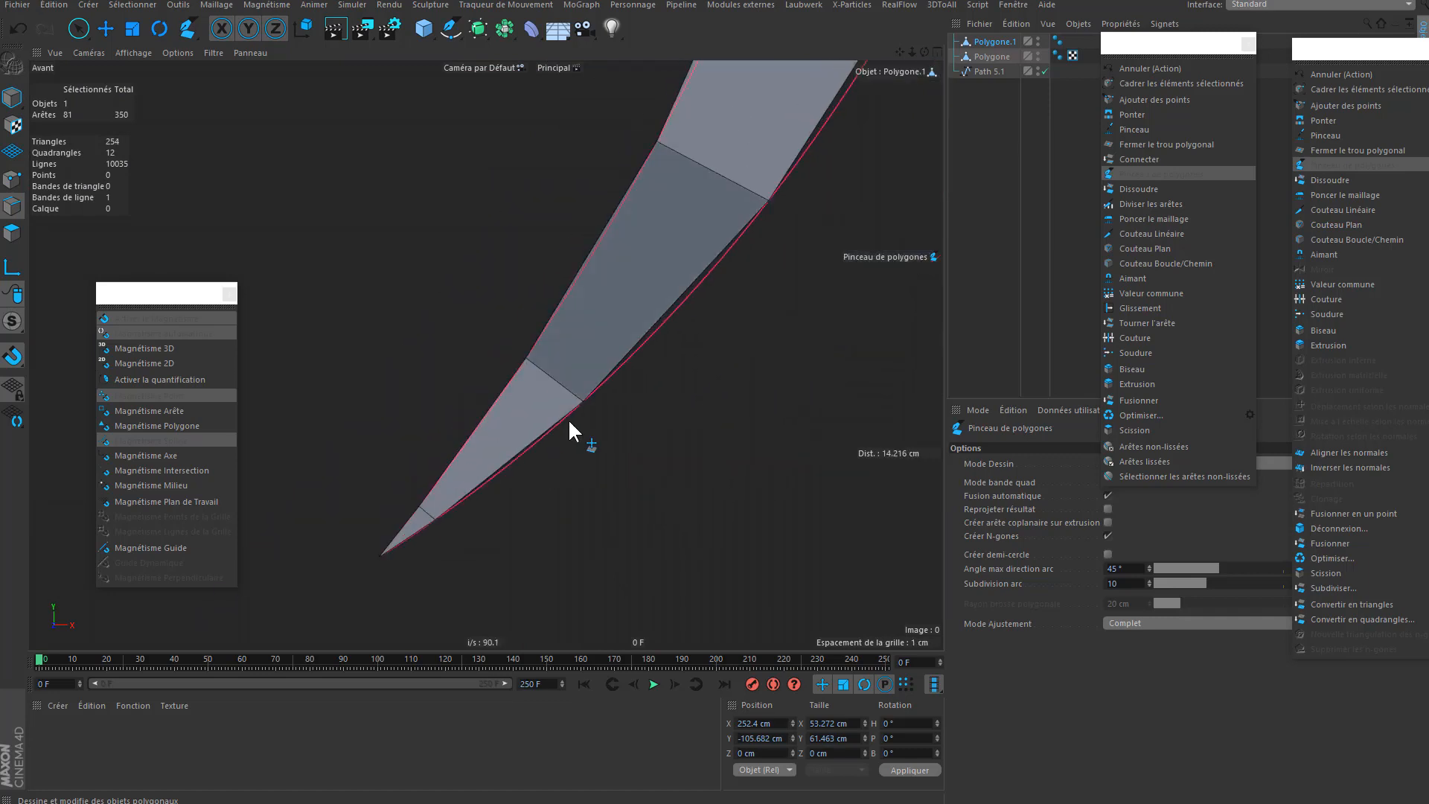
left_click(614, 222)
left_click(675, 222)
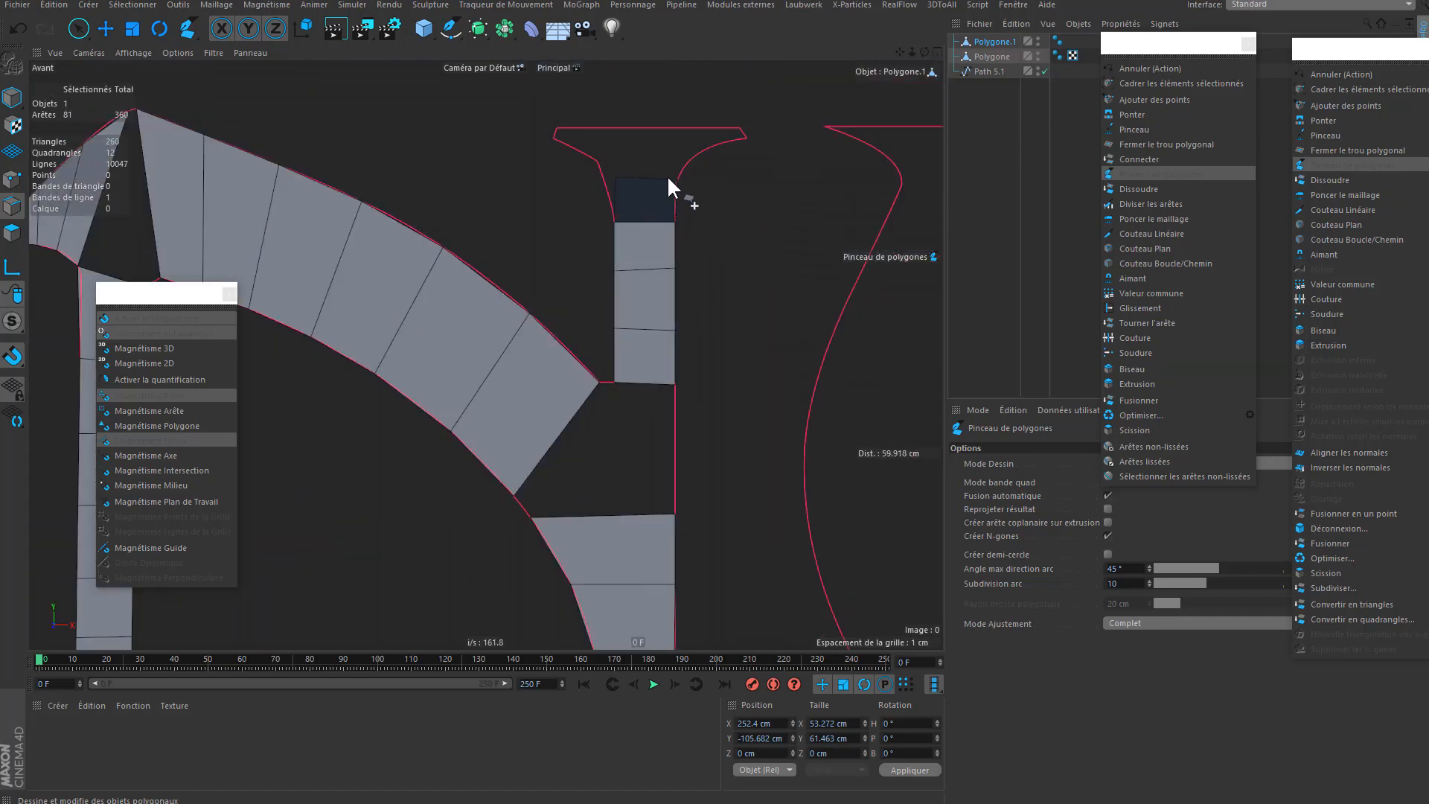
left_click(605, 183)
left_click(688, 162)
left_click(718, 144)
left_click(554, 139)
left_click(739, 128)
- Fill out the top serif of the N's second stem with quads snapped to its outer corners
scroll(719, 125, "up", 4)
left_click_drag(354, 156, 406, 180)
left_click_drag(725, 169, 696, 179)
left_click_drag(769, 132, 786, 155)
left_click_drag(361, 133, 345, 156)
mouse_move(785, 154)
left_mouse_down()
mouse_move(769, 181)
mouse_move(785, 155)
left_mouse_up()
left_click(786, 155)
left_click(771, 132)
left_click(362, 132)
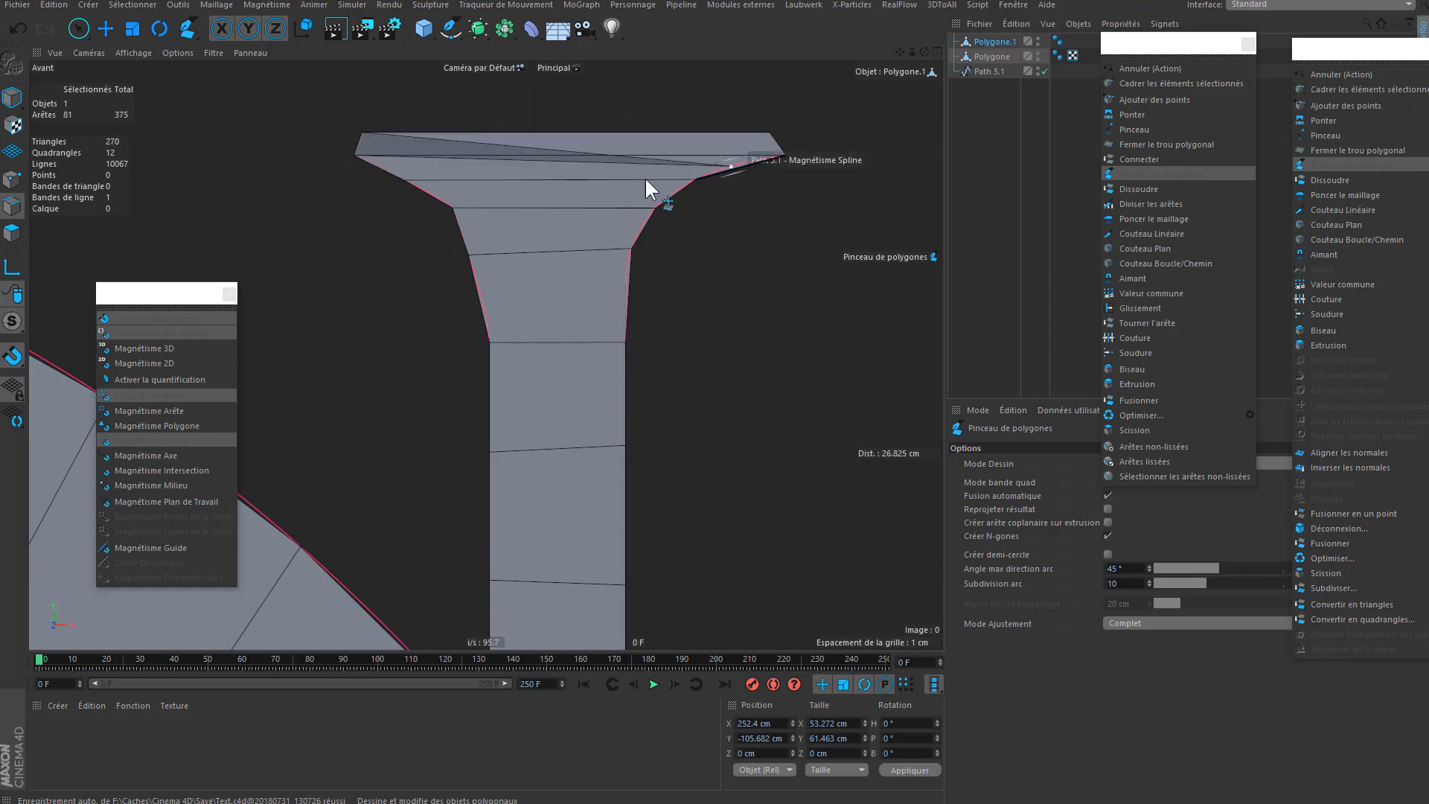
- Select the edge rings crossing the N's stems, diagonal and curved tail with Ring Selection
scroll(609, 346, "down", 3)
middle_click_drag(559, 309, 701, 214, "alt")
scroll(592, 247, "up", 3)
scroll(637, 291, "down", 10)
key("space")
scroll(538, 91, "up", 4)
left_click(545, 141)
key("u")
key("b")
left_click(551, 309)
middle_click_drag(596, 246, 637, 458, "alt")
scroll(637, 458, "down", 5)
left_click(538, 298, "shift")
left_click(548, 246, "shift")
key("space")
scroll(514, 469, "up", 6)
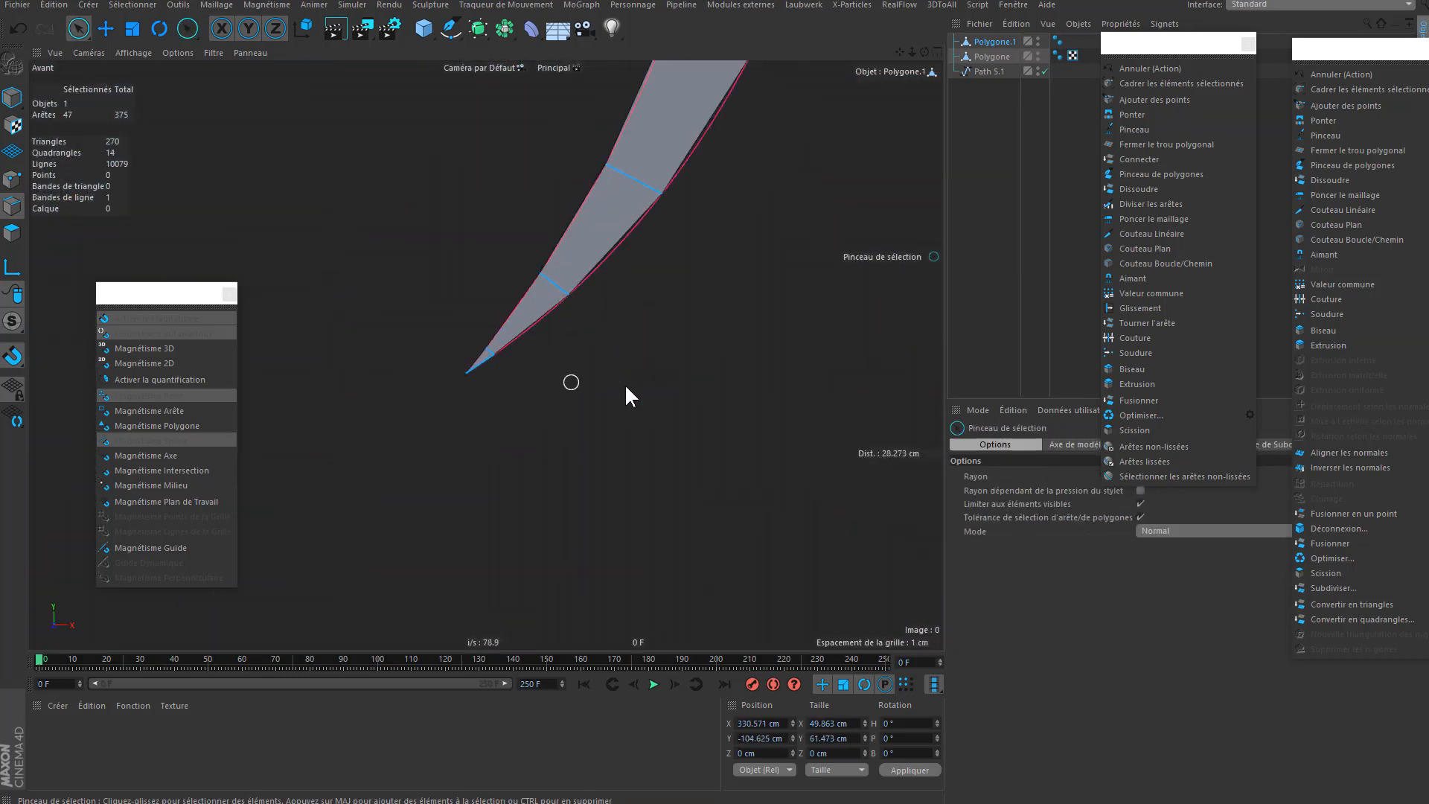
- Cut the selected N edges in the middle with Edge Cut, using one subdivision at 50 % offset
scroll(624, 383, "down", 4)
middle_click_drag(422, 136, 399, 341, "alt")
middle_click_drag(514, 565, 567, 324, "alt")
scroll(567, 323, "down", 3)
left_click(1128, 205)
left_click(856, 266)
scroll(461, 219, "up", 5)
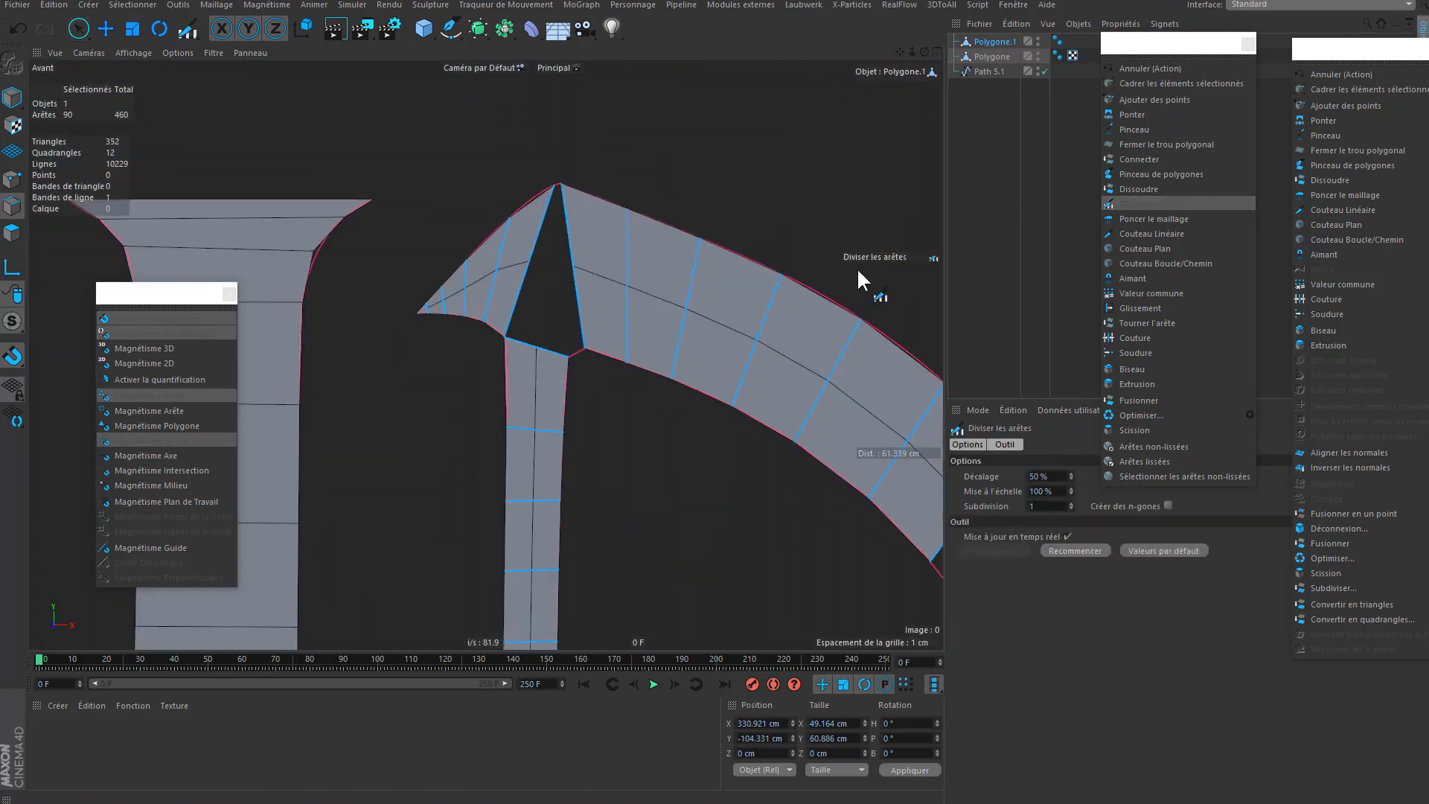
- Start filling the gap where the N's first stem meets the diagonal by extruding its border edges with the Polygon Pen
left_click(1173, 175)
scroll(574, 204, "up", 2)
left_click_drag(574, 210, 558, 176, "ctrl")
left_click_drag(536, 399, 478, 378, "ctrl")
key("ctrl+z")
key("ctrl+z")
left_click_drag(534, 371, 582, 406)
scroll(567, 403, "up", 3)
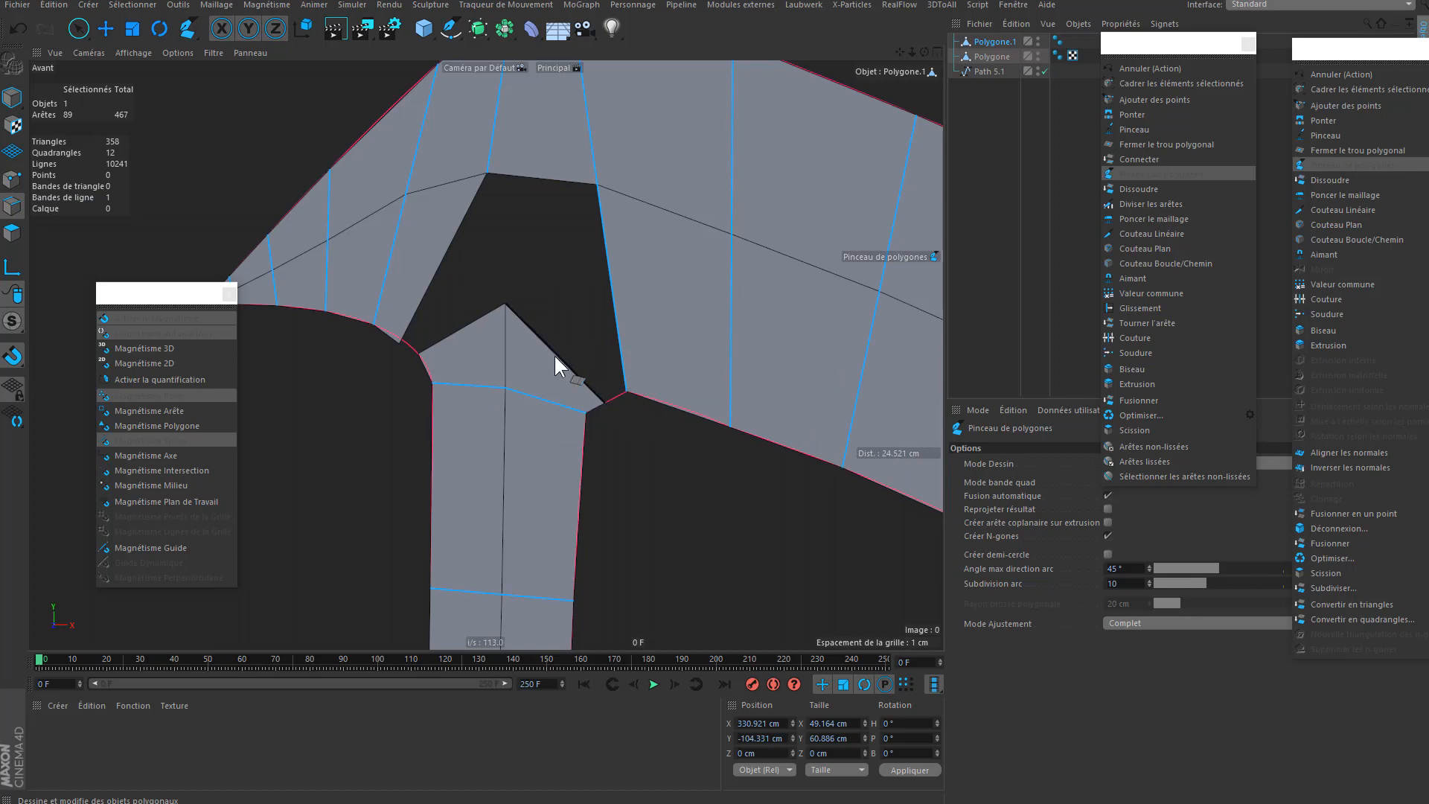
- Close the remaining gap above the N's first stem with polygons joined to the neighbouring points and the apex
left_click_drag(556, 357, 596, 313, "ctrl")
left_click_drag(505, 305, 518, 251)
middle_click_drag(517, 218, 553, 332, "alt")
left_click_drag(550, 362, 563, 294)
left_click(562, 295)
left_click(561, 112)
left_click_drag(543, 119, 507, 127)
left_click_drag(545, 321, 490, 327, "ctrl")
- Reposition the points around the N's apex and first-stem junction to even out the polygons along the spline
left_click_drag(430, 457, 428, 452)
left_click_drag(450, 468, 456, 479)
left_click_drag(518, 289, 495, 295)
left_click_drag(507, 128, 511, 143)
left_click_drag(561, 111, 558, 109)
left_click_drag(562, 295, 557, 293)
left_click_drag(536, 503, 543, 456)
scroll(593, 216, "down", 5)
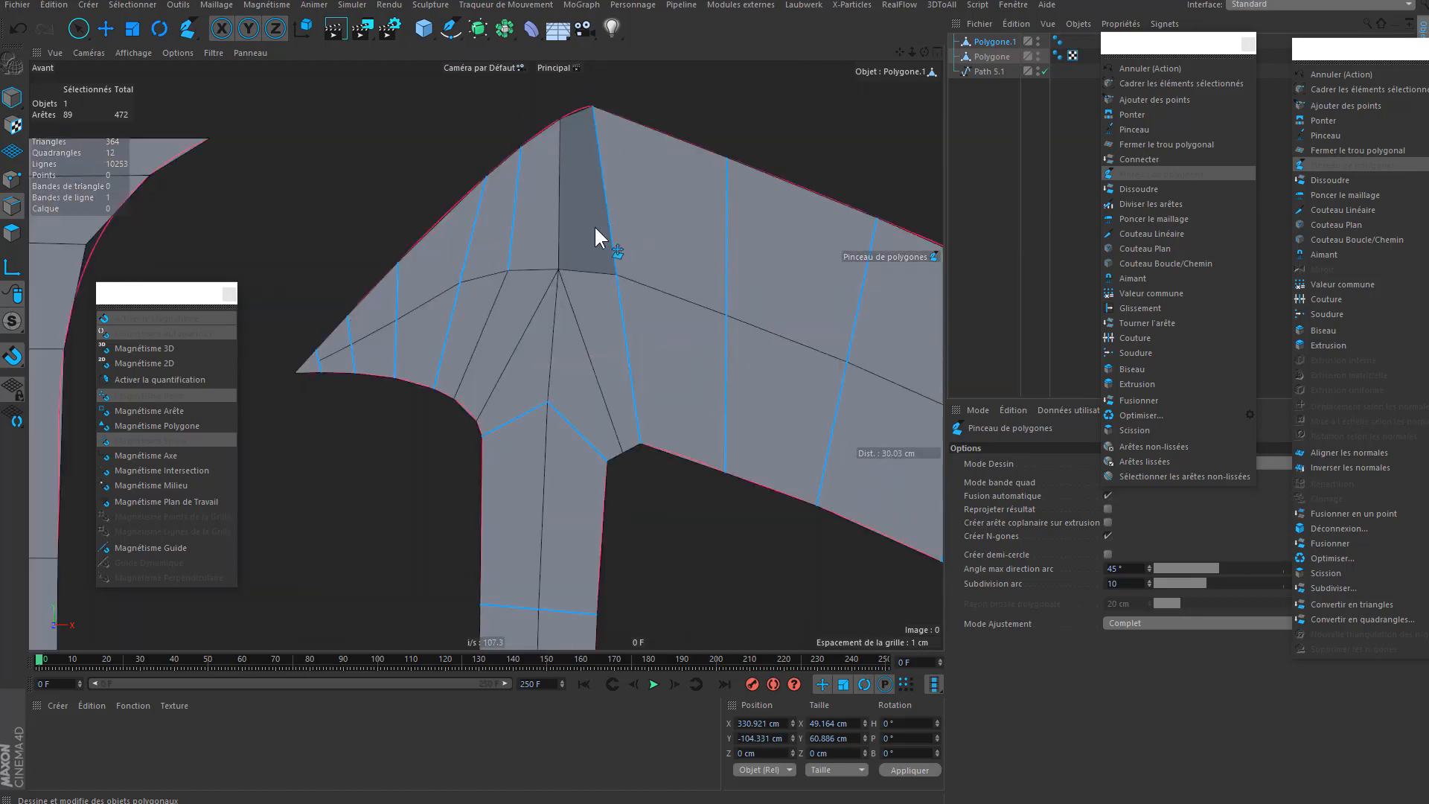
left_click_drag(540, 361, 541, 350)
scroll(522, 163, "up", 4)
scroll(359, 371, "up", 5)
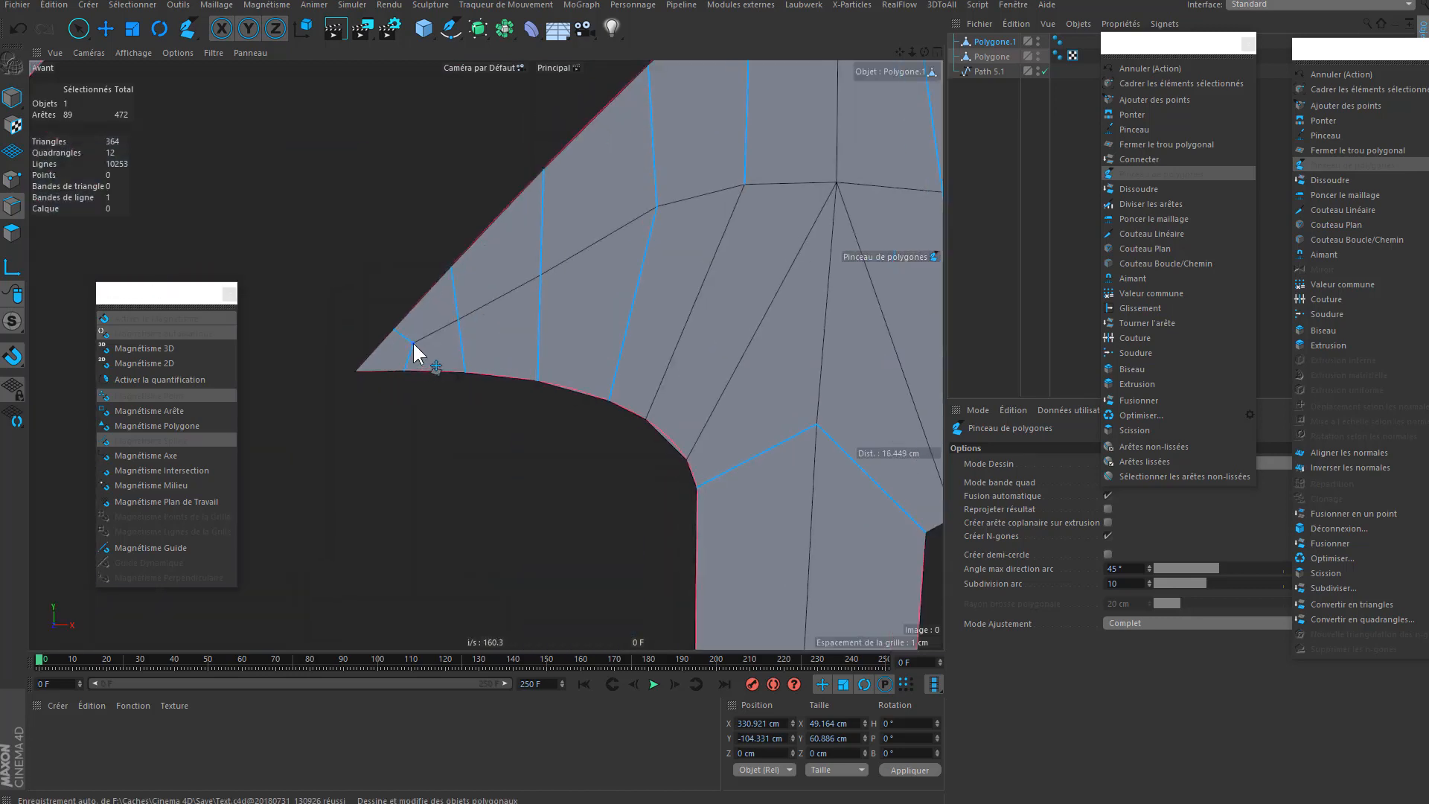
- Extrude border edges across the gap between the N's diagonal and second stem, snapping them to neighbouring points
scroll(424, 313, "down", 3)
scroll(539, 360, "down", 6)
scroll(538, 207, "up", 5)
left_click_drag(444, 295, 446, 360, "ctrl")
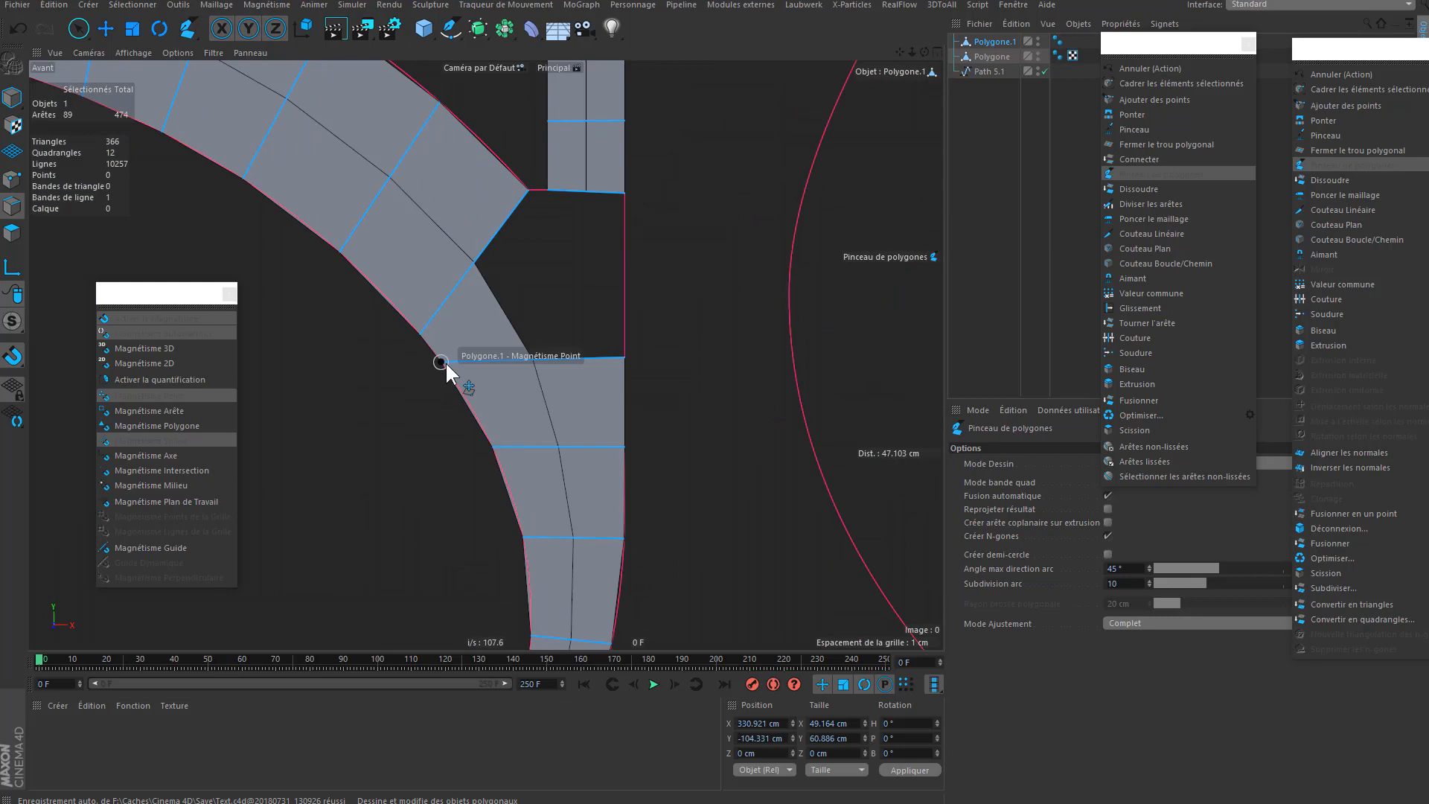
middle_click_drag(598, 192, 490, 243, "alt")
left_click_drag(491, 243, 490, 288, "ctrl")
left_click_drag(492, 385, 493, 408, "ctrl")
left_click_drag(513, 324, 516, 323)
left_click_drag(475, 323, 428, 295)
left_click(393, 360)
left_click_drag(409, 385, 462, 326, "ctrl")
- Fill the last opening beside the N's diagonal with polygons and align their inner point with the centre line
middle_click_drag(365, 291, 439, 364, "alt")
scroll(497, 370, "up", 3)
left_click_drag(451, 463, 458, 456)
left_click_drag(495, 400, 504, 284)
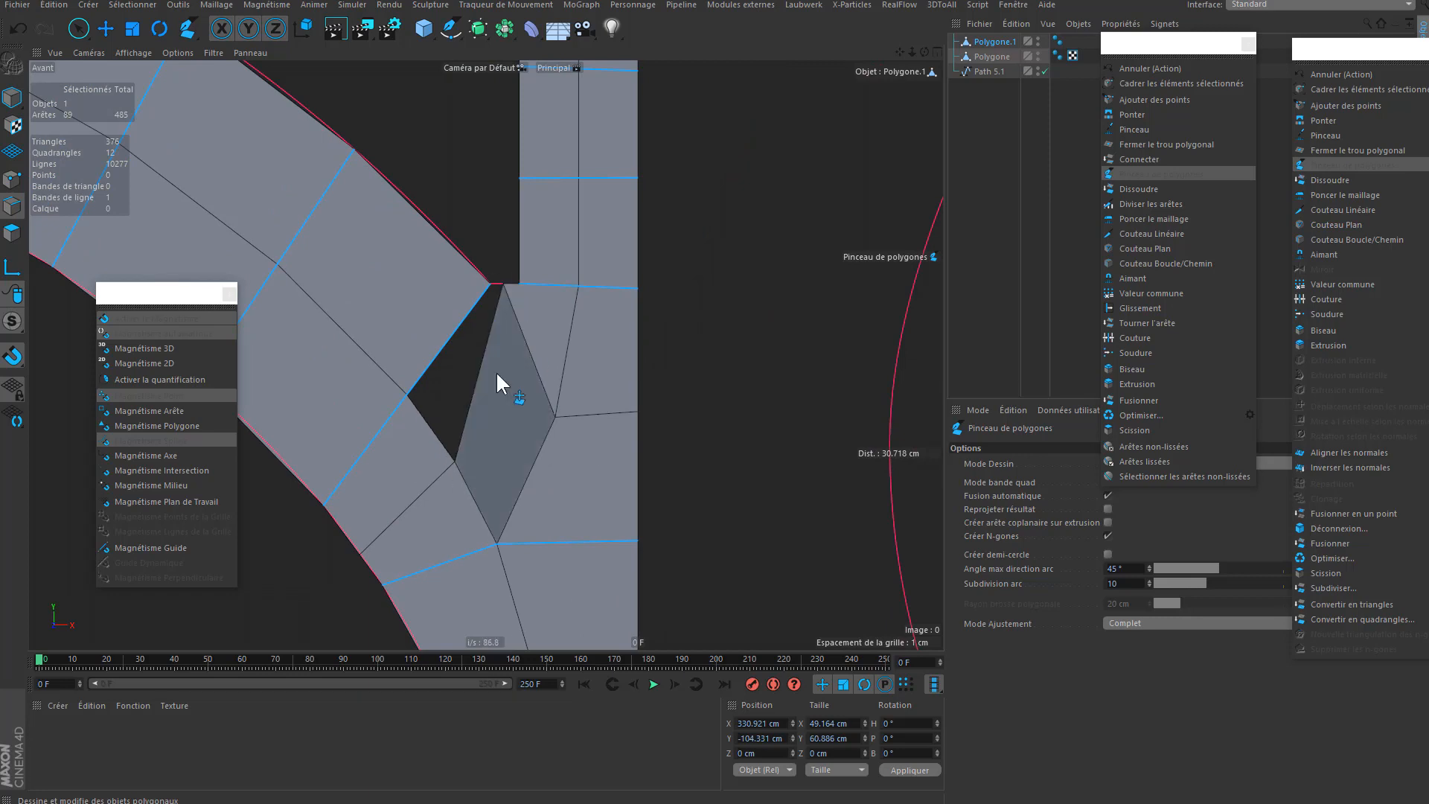
left_click_drag(479, 357, 442, 344, "ctrl")
left_click_drag(455, 461, 449, 457)
- Remove the surplus elements at the notch between the N's diagonal and second stem and redraw the connecting edge
scroll(468, 325, "up", 2)
left_click(526, 291, "ctrl")
left_click(515, 284, "ctrl")
left_click(518, 261)
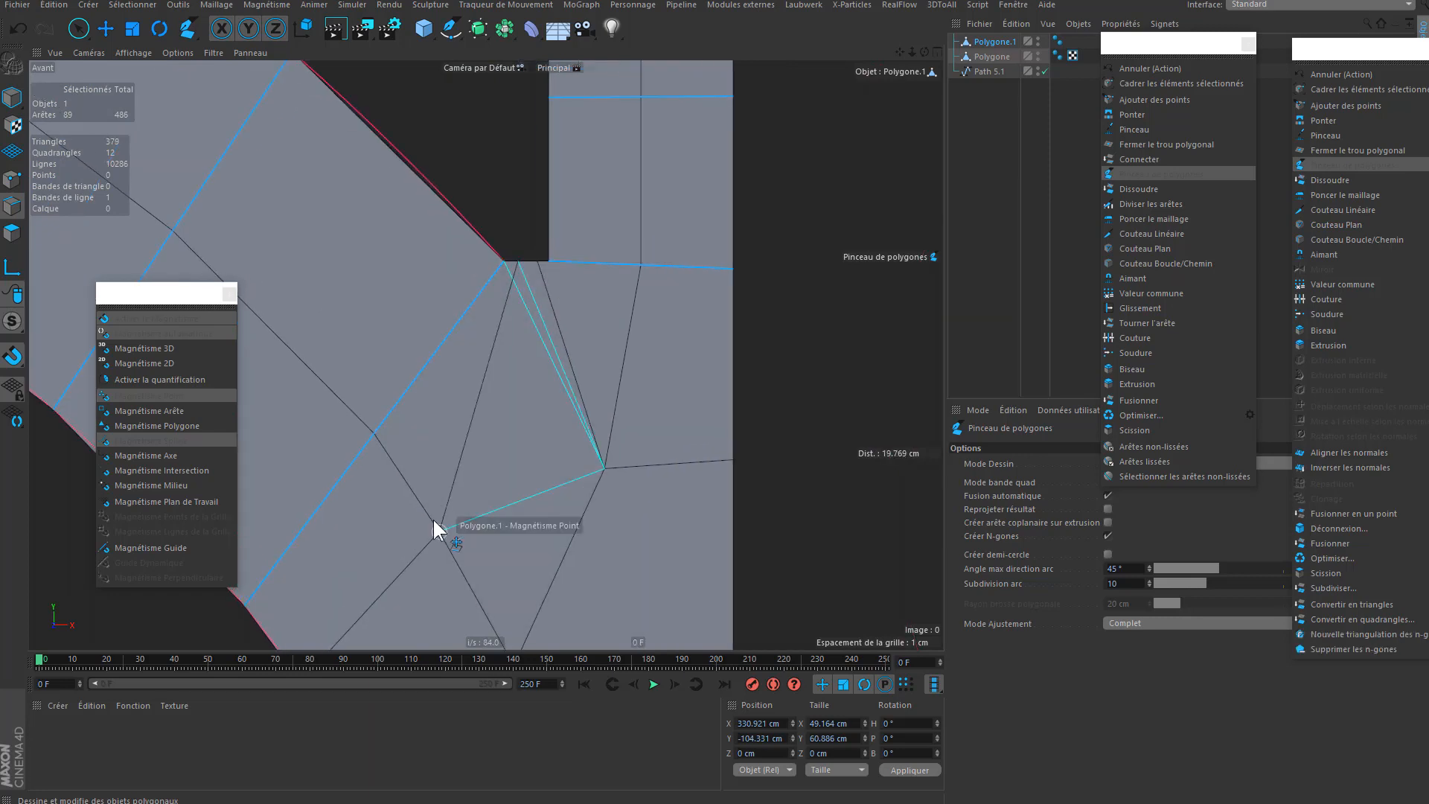
left_click(438, 529)
scroll(439, 529, "down", 2)
middle_click_drag(439, 529, 504, 351, "alt")
left_click(565, 165)
- Space out the points along the notch between the N's diagonal and second stem
scroll(563, 159, "up", 4)
left_click_drag(558, 178, 549, 178)
left_click_drag(590, 178, 594, 178)
scroll(626, 328, "down", 4)
scroll(605, 292, "up", 4)
left_click_drag(602, 291, 579, 267)
left_click_drag(617, 291, 692, 251)
left_click_drag(669, 291, 684, 291)
scroll(689, 252, "down", 4)
middle_click_drag(767, 265, 835, 211, "alt")
scroll(781, 319, "up", 1)
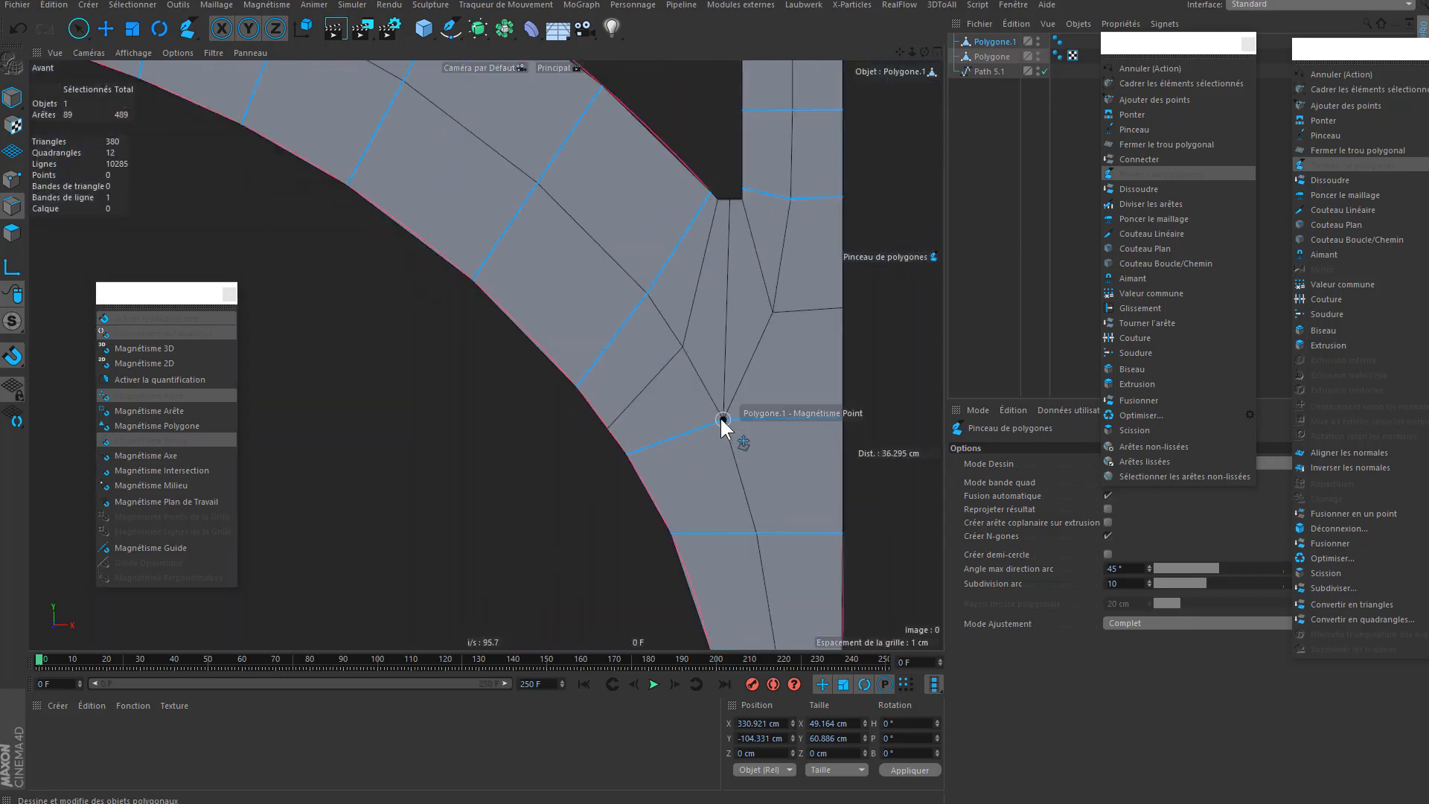
- Slide the points along both sides of the N's diagonal near the second-stem junction to space its edges evenly
left_click_drag(627, 454, 638, 471)
scroll(700, 513, "down", 3)
middle_click_drag(733, 542, 635, 406, "alt")
middle_click_drag(633, 484, 658, 331, "alt")
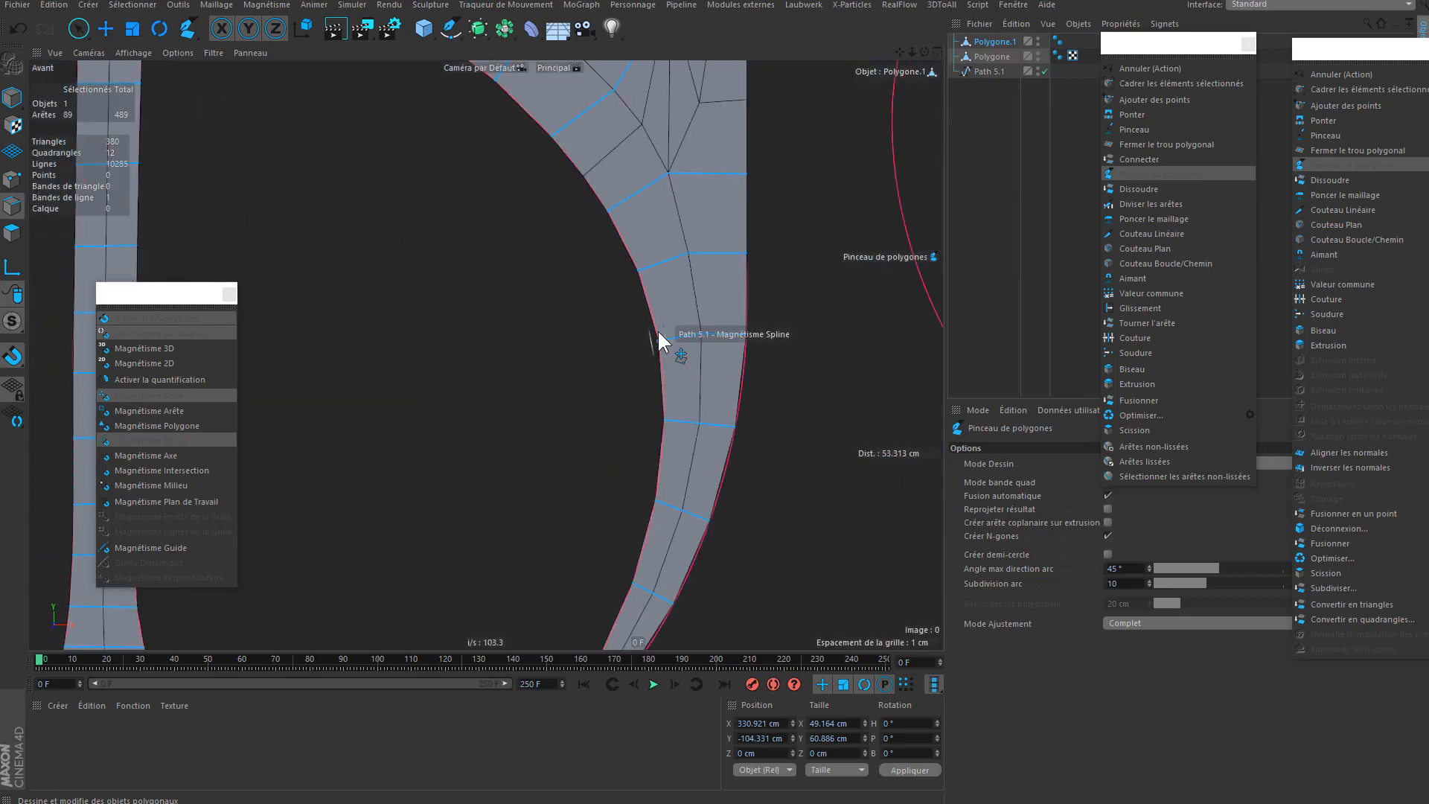
middle_click_drag(663, 223, 696, 424, "alt")
scroll(703, 402, "up", 2)
left_click_drag(643, 329, 625, 307)
left_click_drag(697, 242, 665, 210)
left_click_drag(603, 150, 576, 128)
left_click_drag(564, 388, 558, 377)
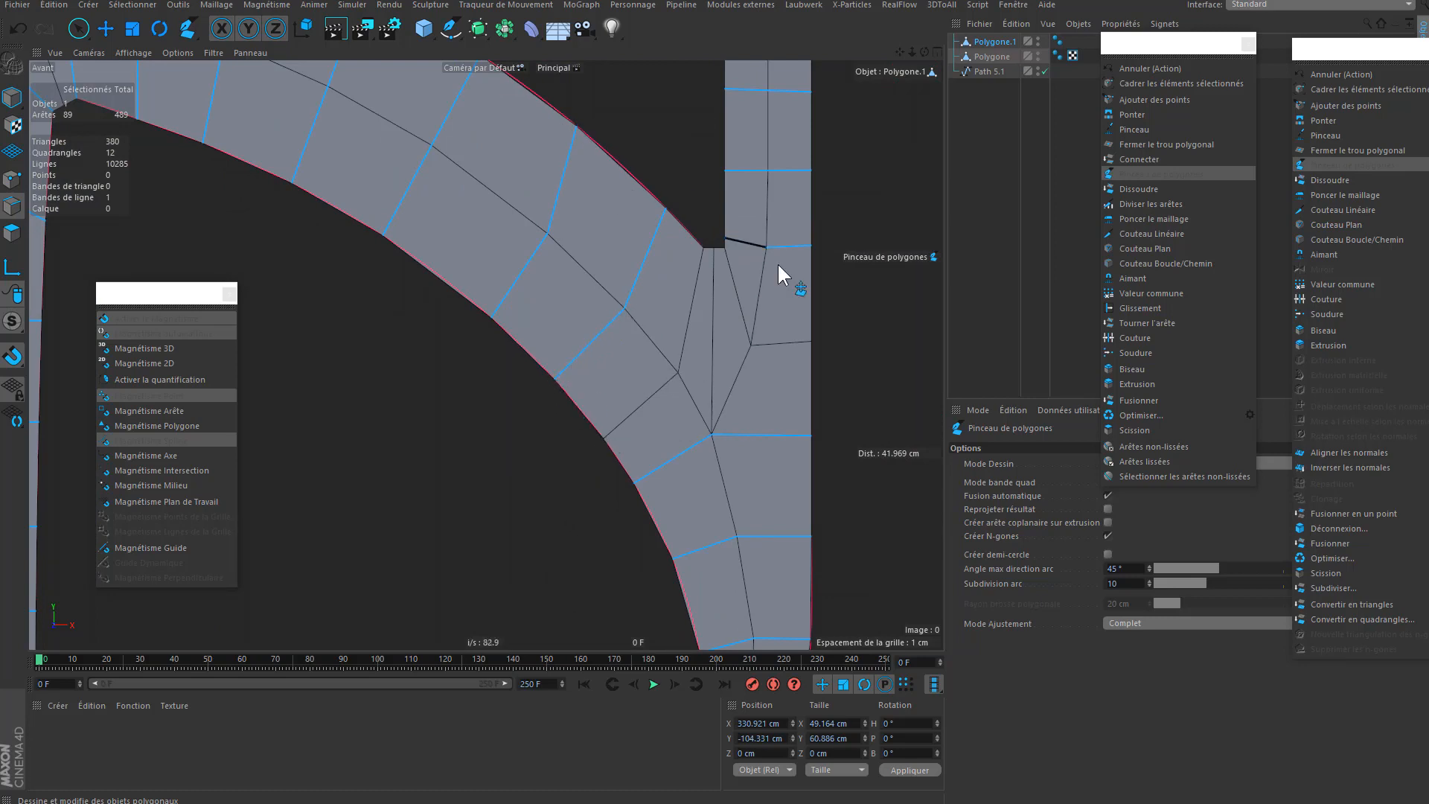
- Examine the topology of the N's second-stem serif and the K's upper arm
scroll(777, 262, "down", 4)
middle_click_drag(762, 283, 681, 307, "alt")
scroll(680, 307, "up", 4)
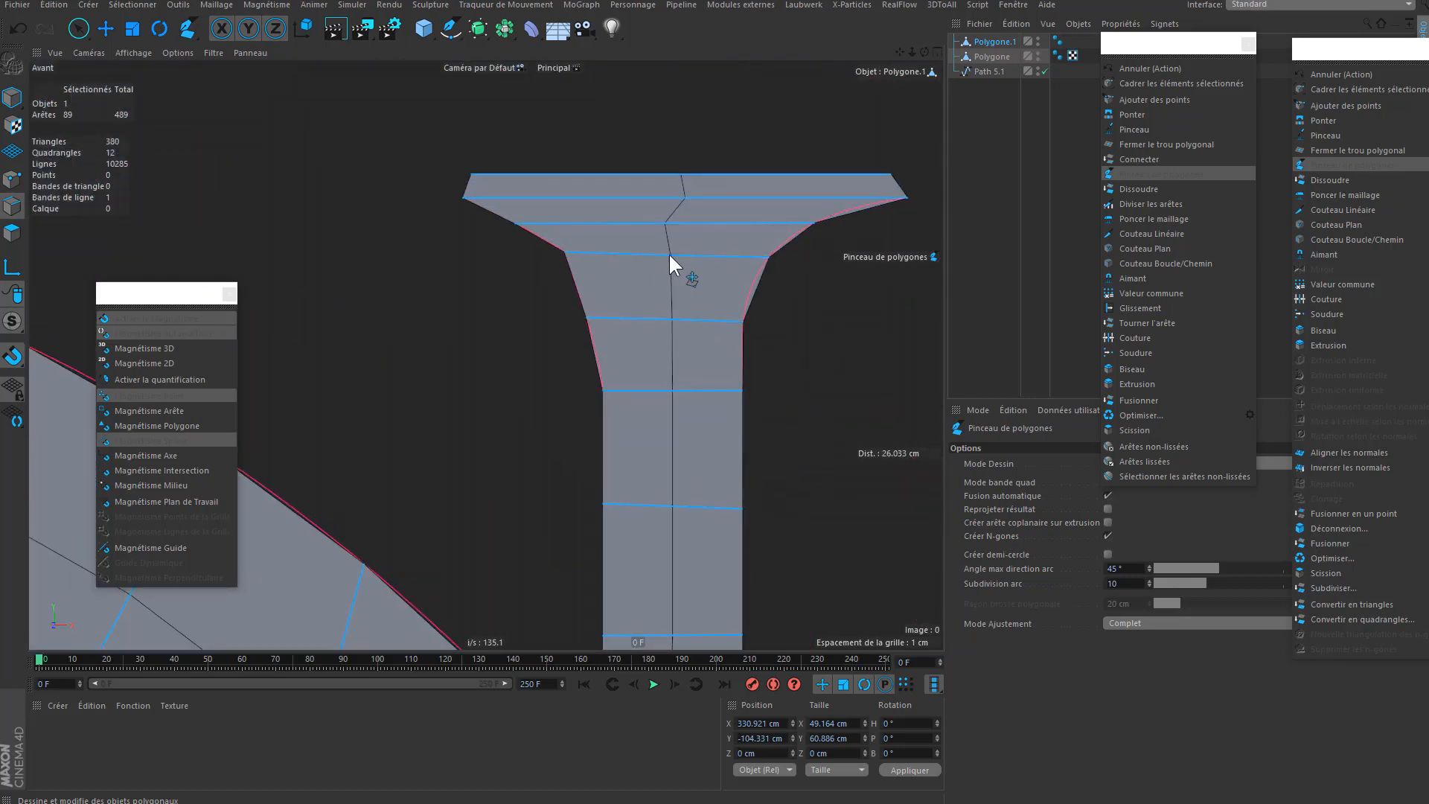
scroll(750, 238, "down", 5)
scroll(476, 218, "up", 3)
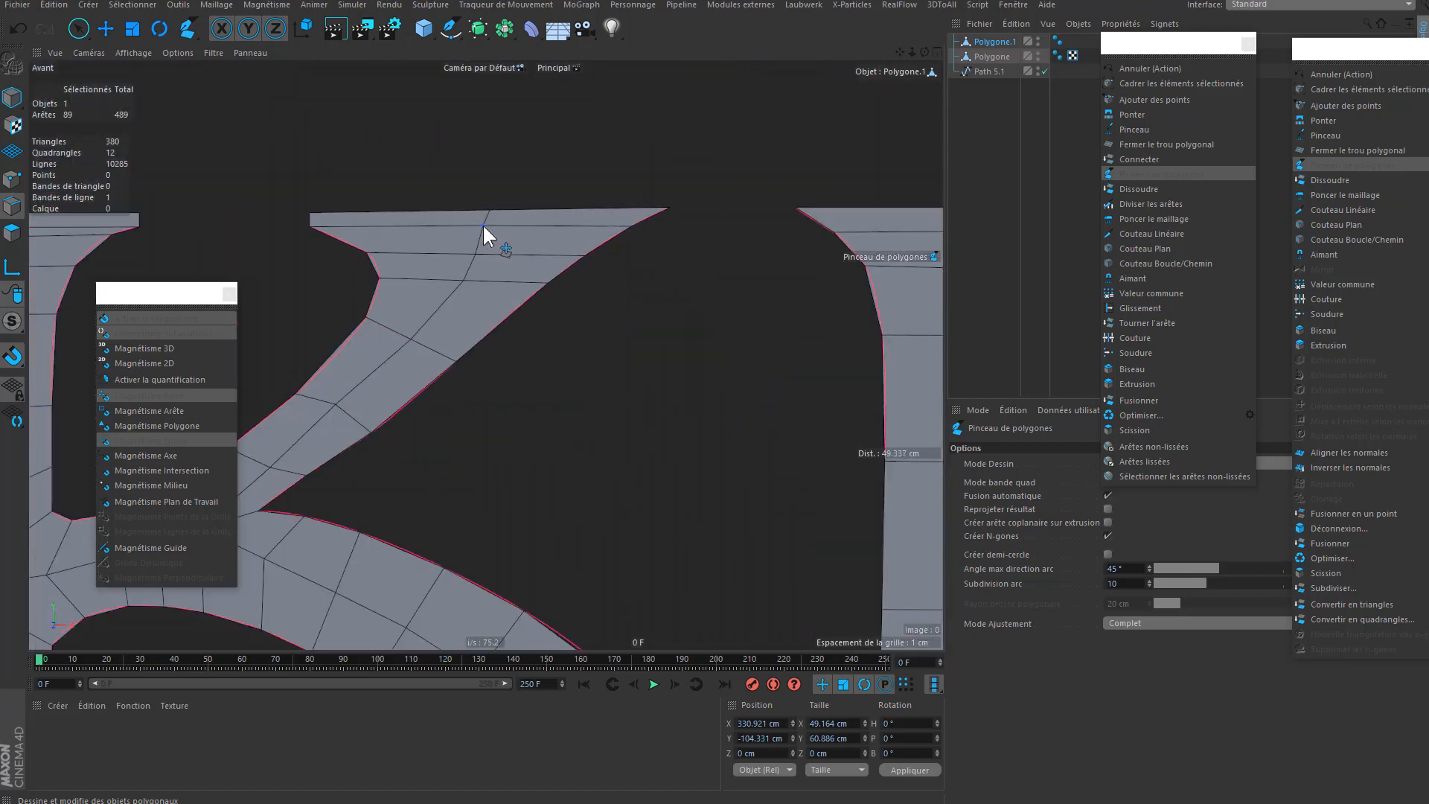
scroll(482, 223, "down", 2)
middle_click_drag(313, 233, 522, 256, "alt")
scroll(606, 250, "up", 4)
scroll(632, 298, "down", 4)
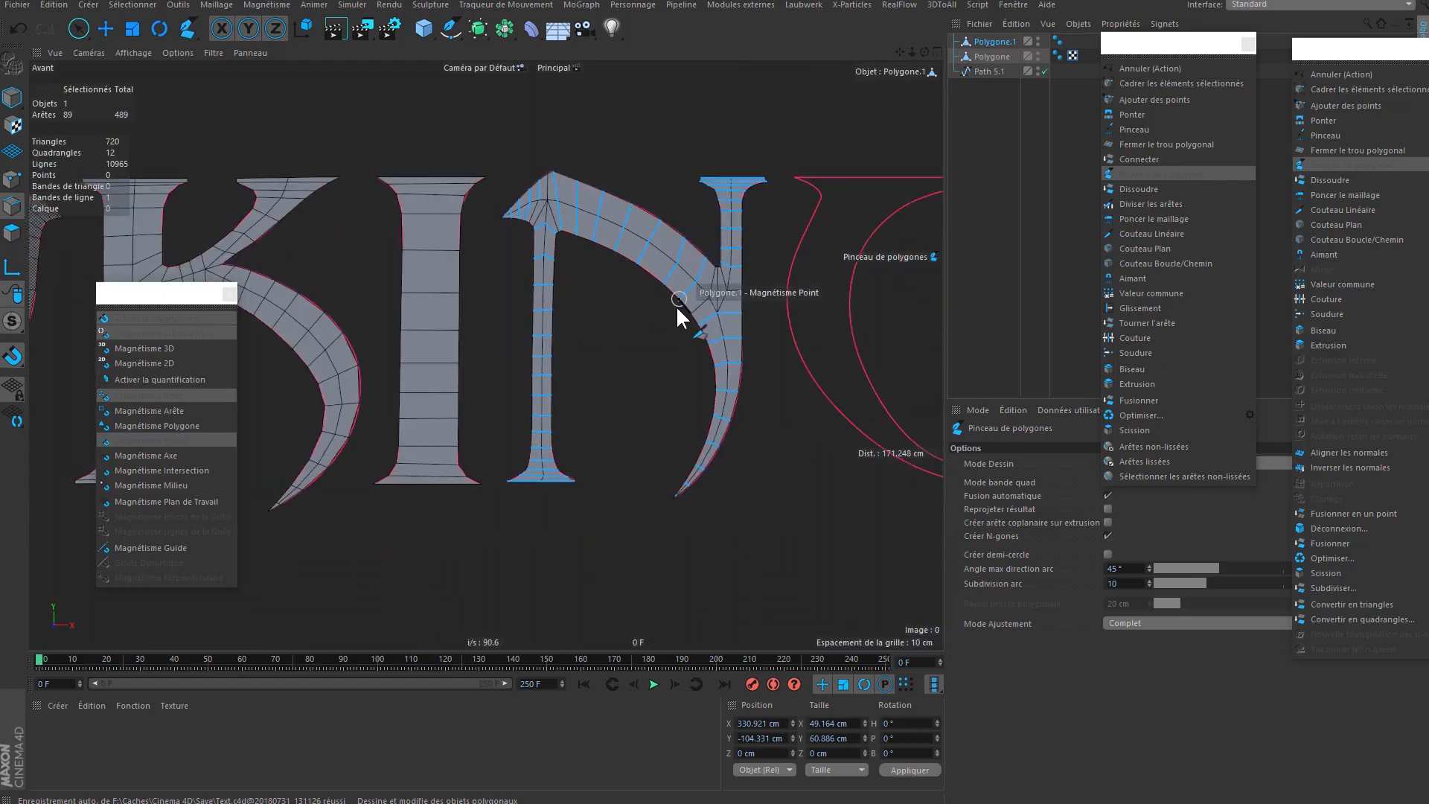
- Draw polygons over the G's pointed upper-left tip, snapping their corners to the spline
scroll(483, 342, "up", 5)
left_click(515, 267)
left_click(542, 267)
left_click(539, 275)
scroll(539, 274, "up", 3)
left_click(625, 262)
left_click(594, 310)
left_click(706, 261)
left_click(642, 380)
left_click(624, 340)
left_click(618, 264)
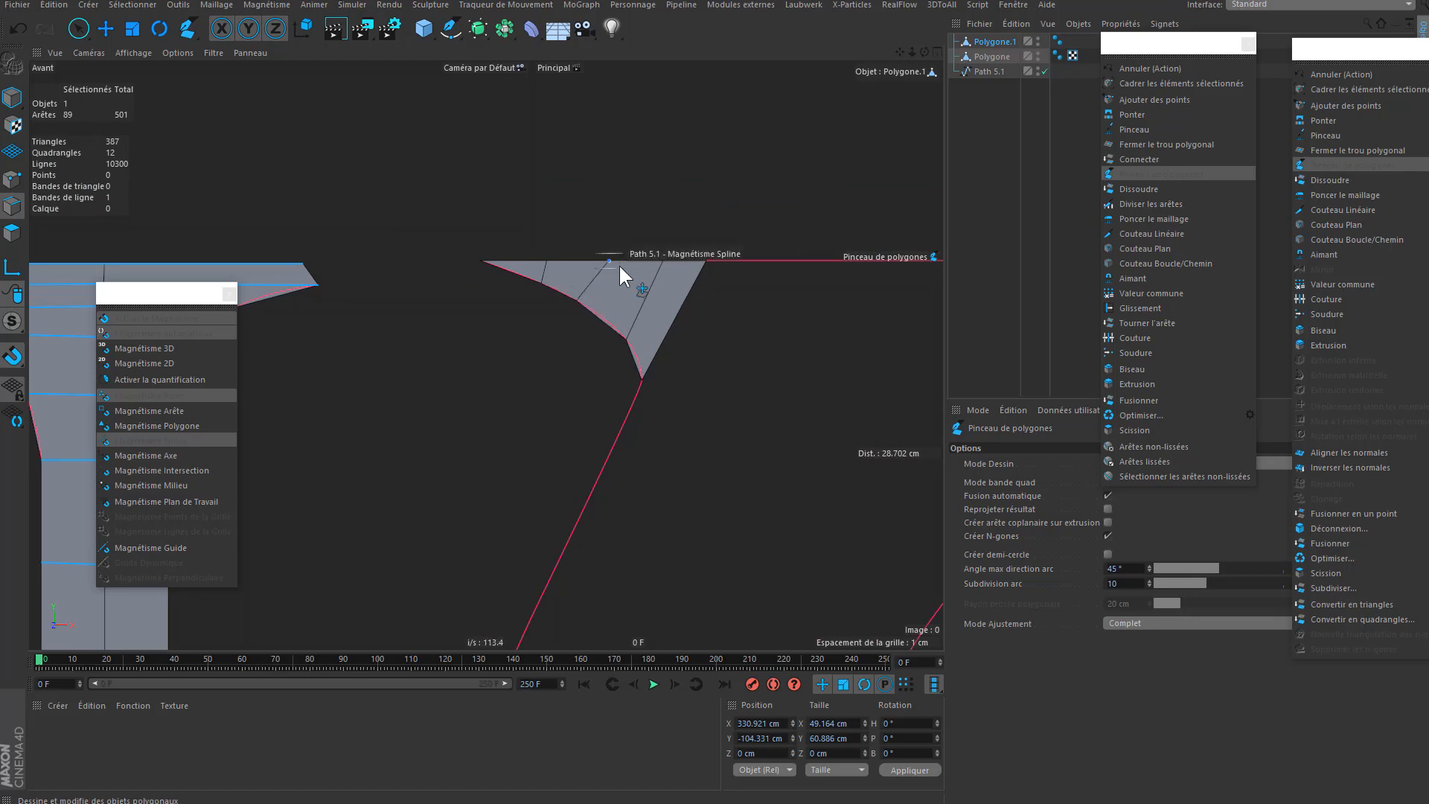
- Draw quads along the lower part of the G's large left curve, snapped to both sides of the spline
scroll(612, 394, "down", 8)
scroll(680, 524, "up", 3)
scroll(681, 524, "up", 5)
mouse_move(672, 494)
left_mouse_down()
mouse_move(516, 421)
mouse_move(490, 293)
mouse_move(449, 225)
left_mouse_up()
left_click(452, 221)
middle_click_drag(452, 220, 691, 472, "alt")
left_click(512, 419)
left_click(495, 295)
left_click(651, 285)
- Continue the quads up the G's left curve to just below its upper-left tip
middle_click_drag(650, 286, 659, 318, "alt")
left_click(499, 333)
left_click(687, 291)
left_click(570, 173)
left_click(739, 228)
scroll(659, 320, "down", 4)
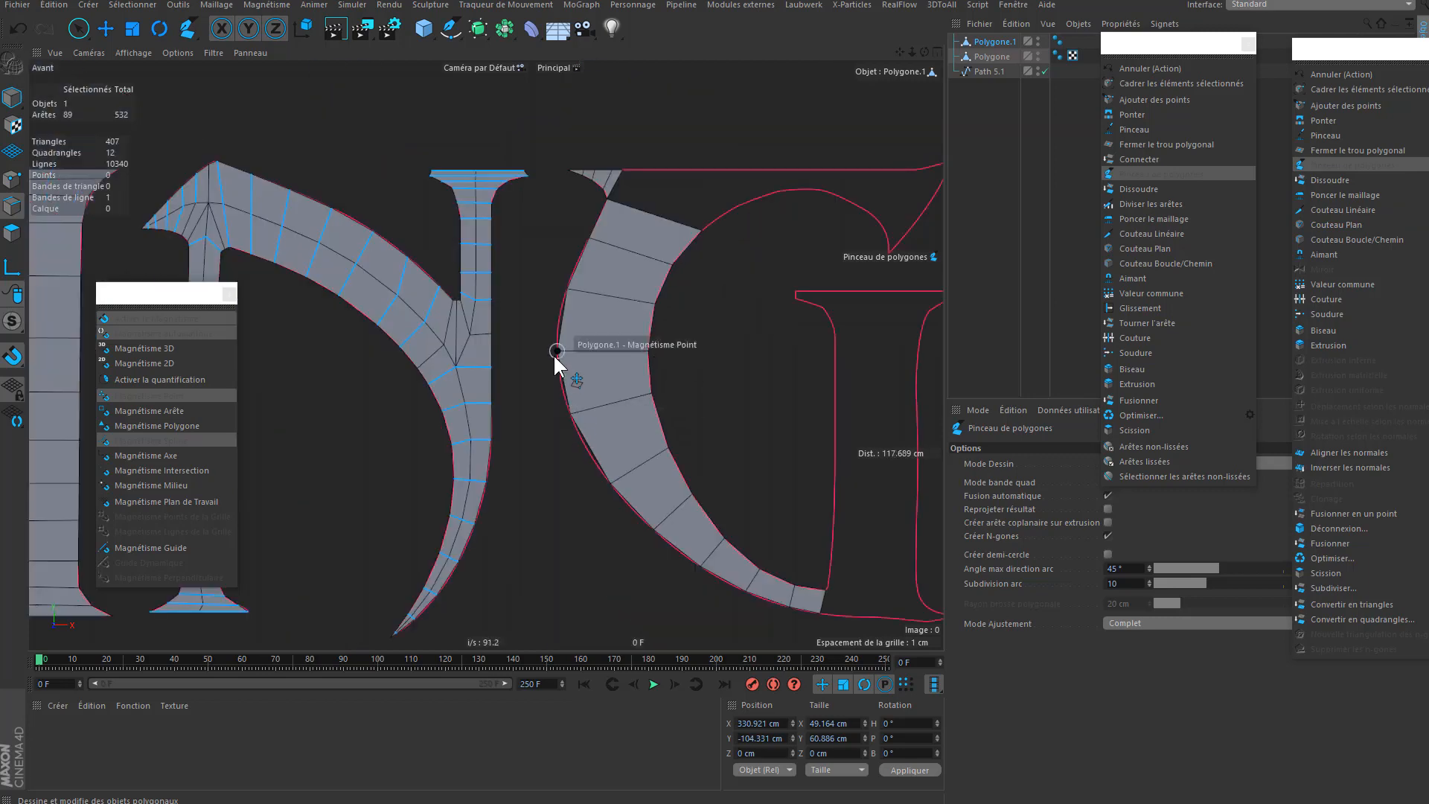
- Draw quads between the G's straight top edge and its inner arch, working back toward the left curve
middle_click_drag(629, 224, 556, 320, "alt")
scroll(556, 255, "up", 5)
left_click(579, 344)
left_click(442, 289)
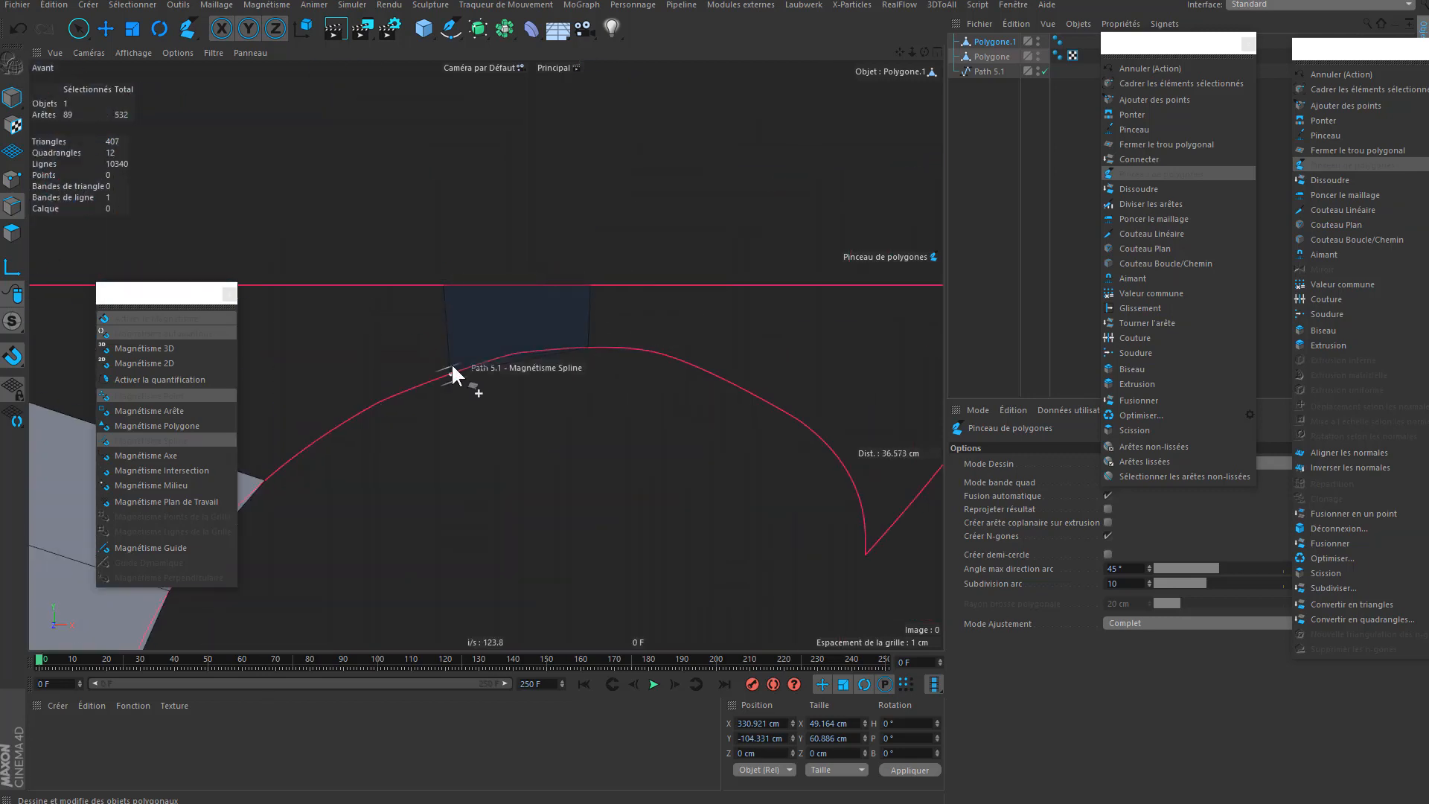
left_click(451, 363)
middle_click_drag(451, 363, 728, 369, "alt")
left_click(622, 423)
left_click(575, 452)
middle_click_drag(512, 427, 417, 354, "alt")
scroll(743, 379, "down", 3)
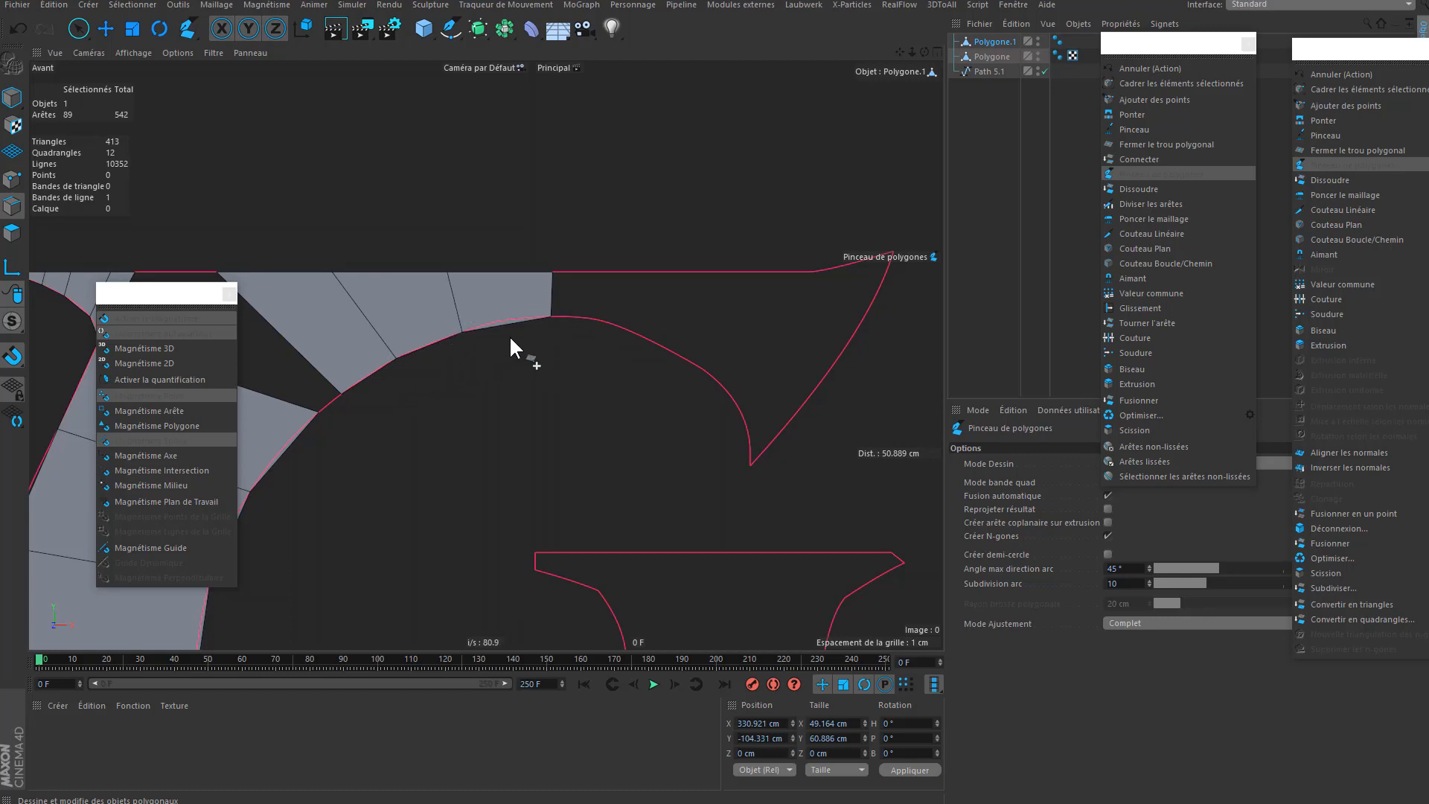
- Extend the quads along the G's top bar and down into its pointed upper-right serif
middle_click_drag(509, 335, 419, 322, "alt")
left_click(547, 323)
left_click(572, 260)
left_click(671, 260)
left_click(623, 358)
left_click(645, 396)
left_click(722, 263)
left_click(775, 246)
left_click(657, 427)
left_click(658, 451)
left_click(799, 243)
middle_click_drag(542, 572, 594, 388, "alt")
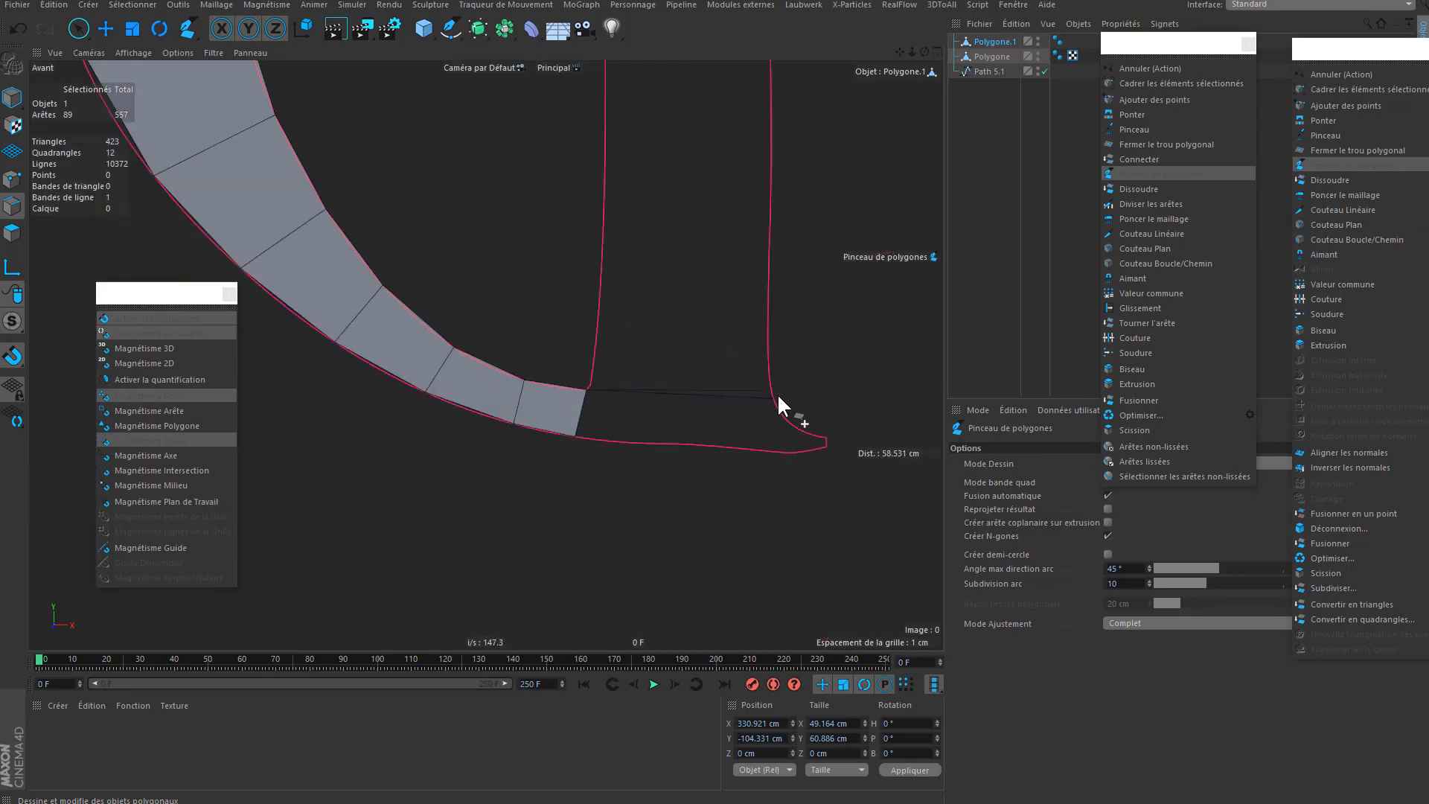
- Draw quads up the lower part of the G's vertical stem and align their corner points with the spline
left_click(776, 396)
left_click(769, 357)
left_click(595, 353)
left_click(601, 286)
left_click(770, 288)
left_click_drag(593, 357, 597, 341)
left_click_drag(771, 357, 770, 349)
- Continue the quads up the G's stem to where its sides begin to flare below the flat serif
middle_click_drag(619, 172, 593, 333, "alt")
left_click(578, 354)
left_click(741, 356)
left_click(579, 225)
left_click(741, 224)
middle_click_drag(610, 119, 607, 346, "alt")
left_click(578, 340)
left_click(740, 341)
left_click(576, 256)
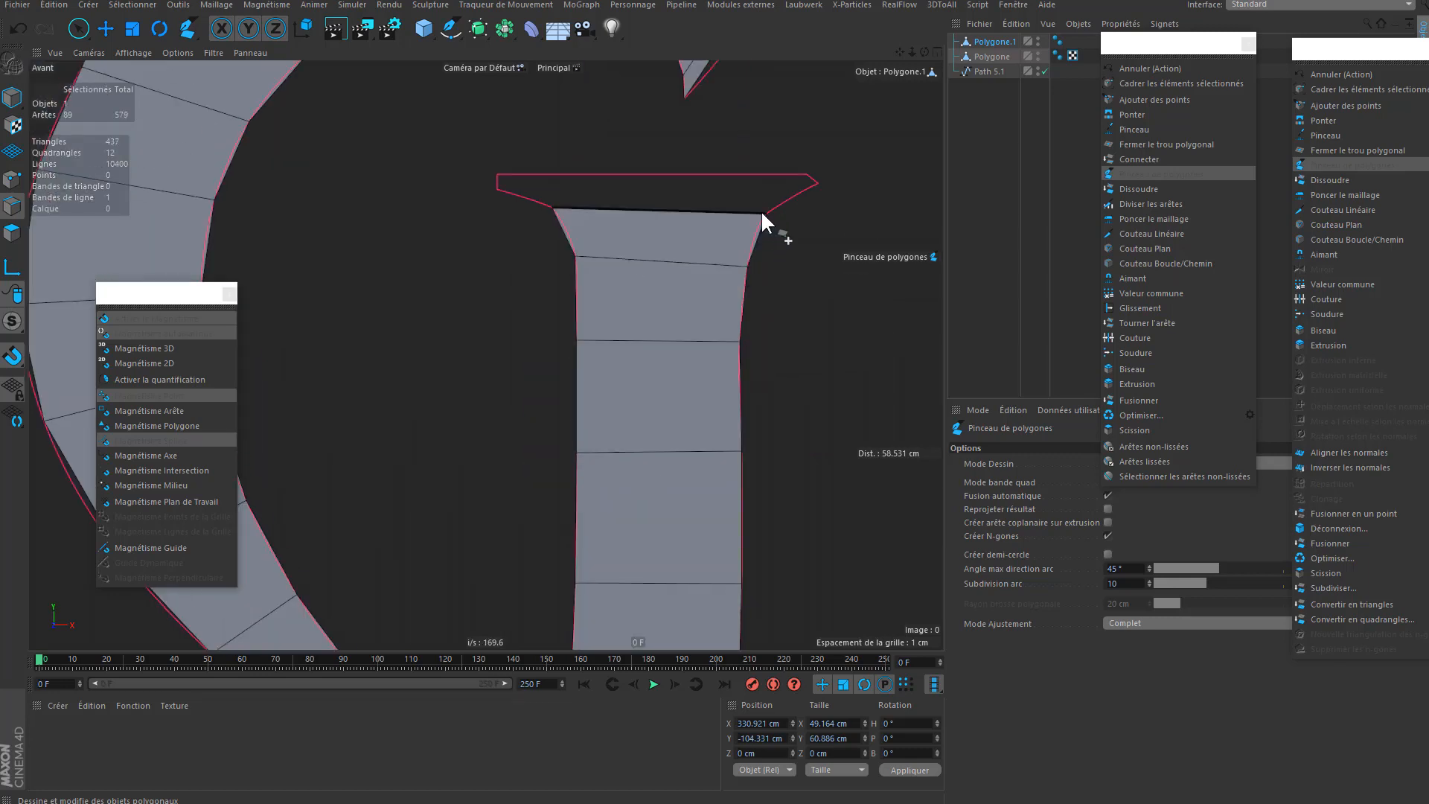
- Cap the G's stem with quads across its flared neck and flat serif, adjusting the right corner point
middle_click_drag(762, 213, 716, 383, "alt")
left_click(761, 367)
left_click(453, 360)
left_click(453, 344)
left_click(760, 345)
scroll(741, 365, "up", 2)
left_click_drag(766, 367, 726, 382)
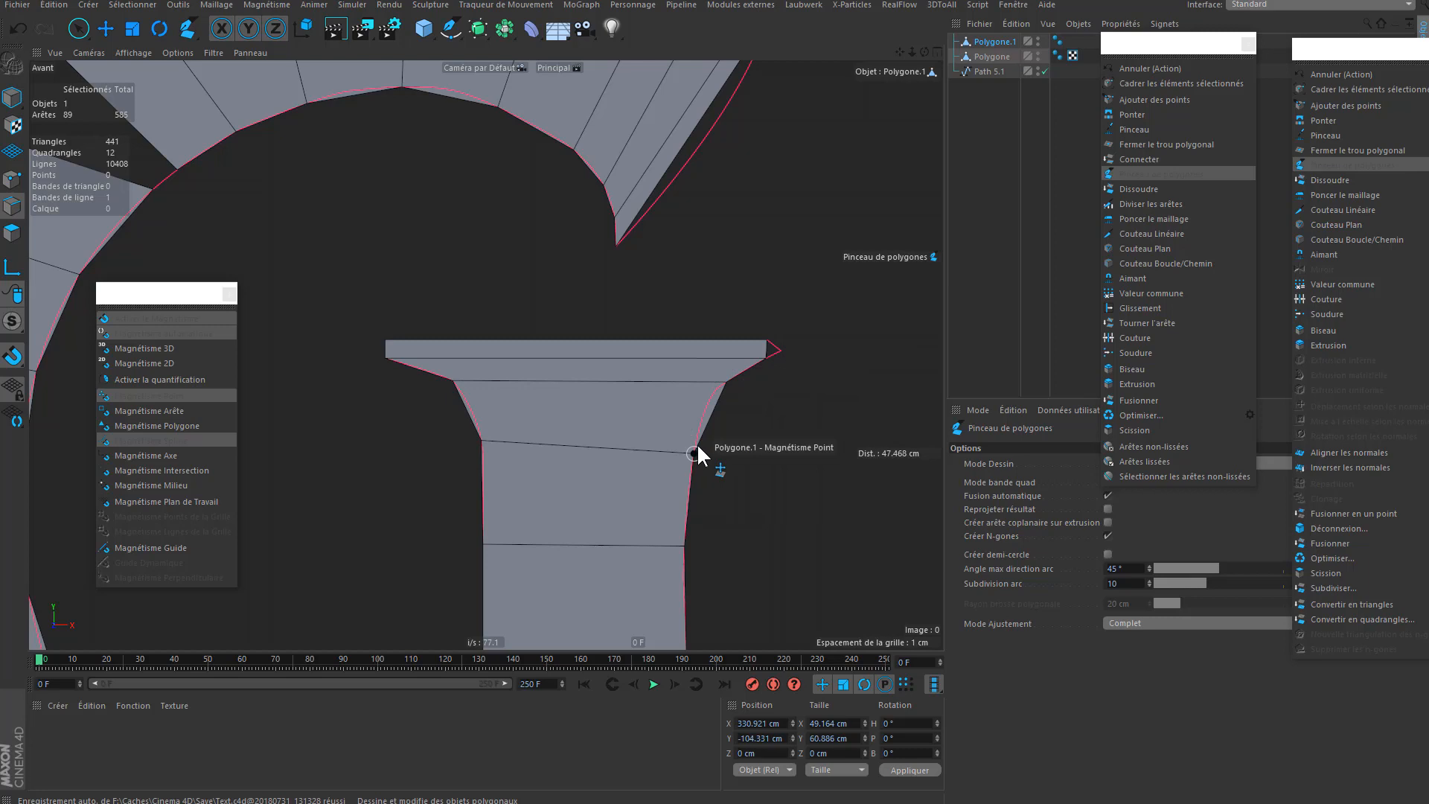
- Draw quads from the pointed spur at the G's lower right back under the stem
scroll(663, 417, "down", 5)
scroll(692, 421, "up", 7)
left_click(813, 468)
left_click(813, 484)
left_click(778, 458)
left_click(769, 491)
left_click(747, 439)
left_click(713, 489)
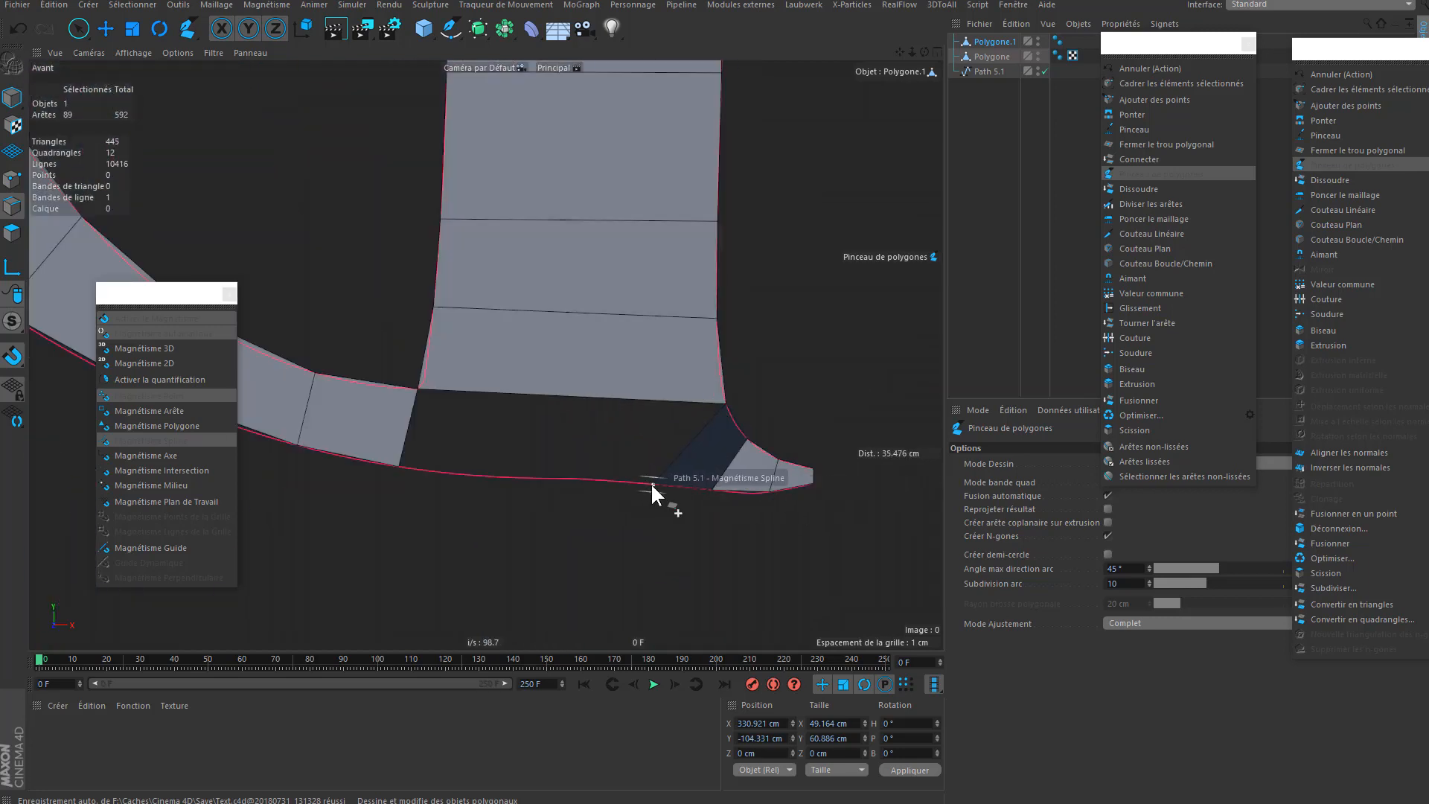
left_click(651, 484)
scroll(632, 485, "down", 3)
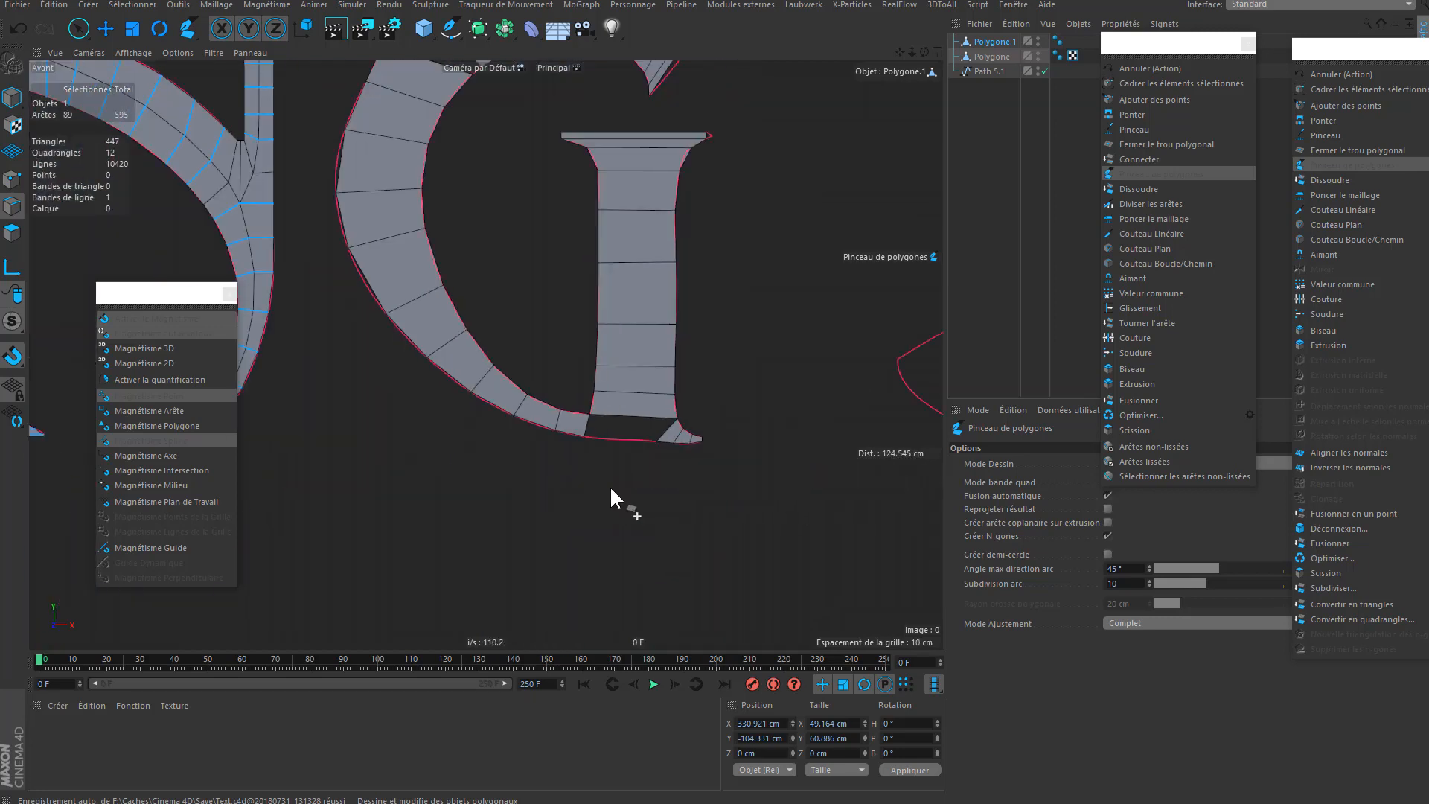
- Ring-select the cross edges of the G's quad strips and divide them with a central lengthwise edge
scroll(431, 346, "up", 2)
middle_click_drag(317, 217, 403, 408, "alt")
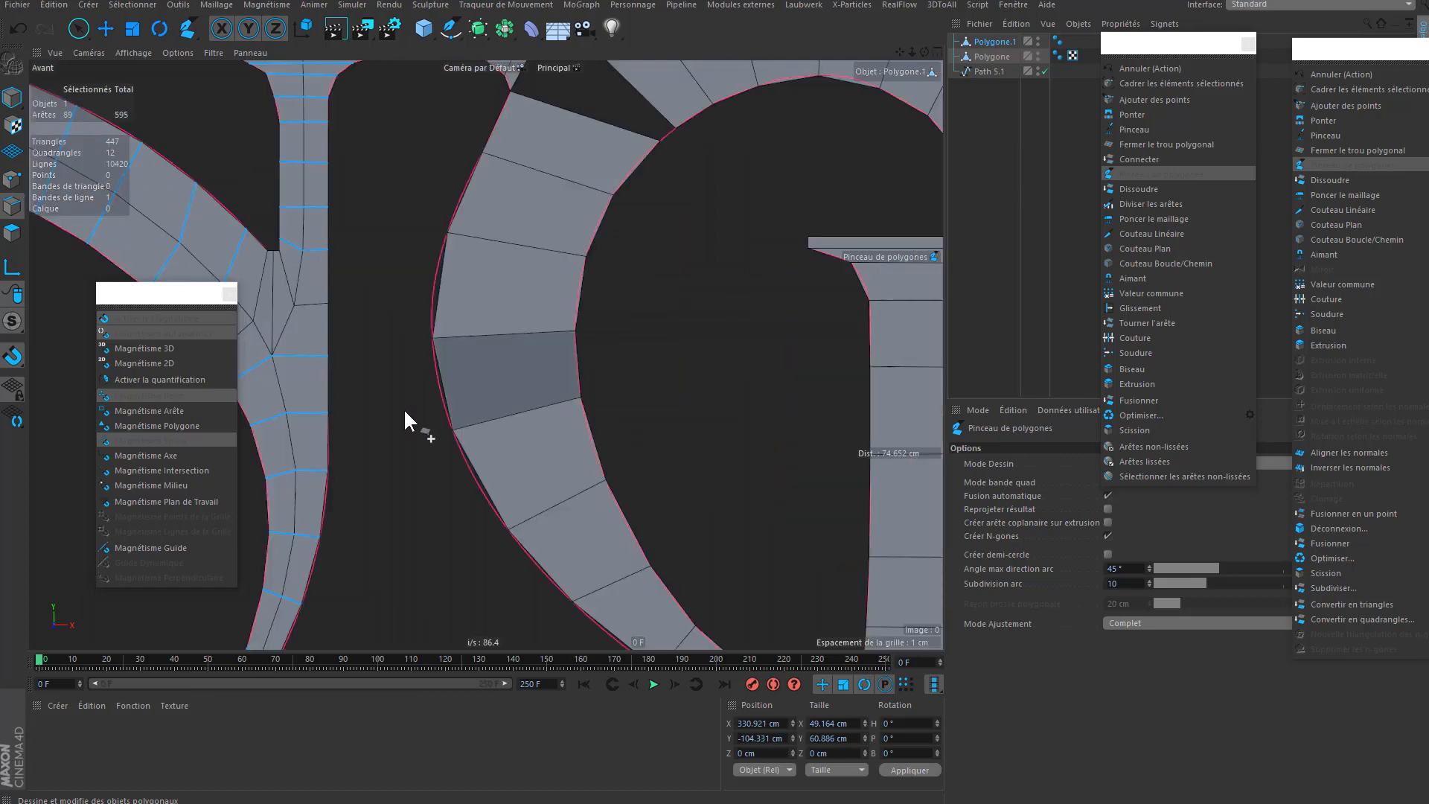
scroll(447, 358, "down", 4)
key("u")
key("b")
left_click(635, 512)
left_click(634, 516, "shift")
scroll(701, 511, "up", 2)
left_click(1150, 183)
scroll(728, 297, "up", 3)
scroll(745, 275, "down", 2)
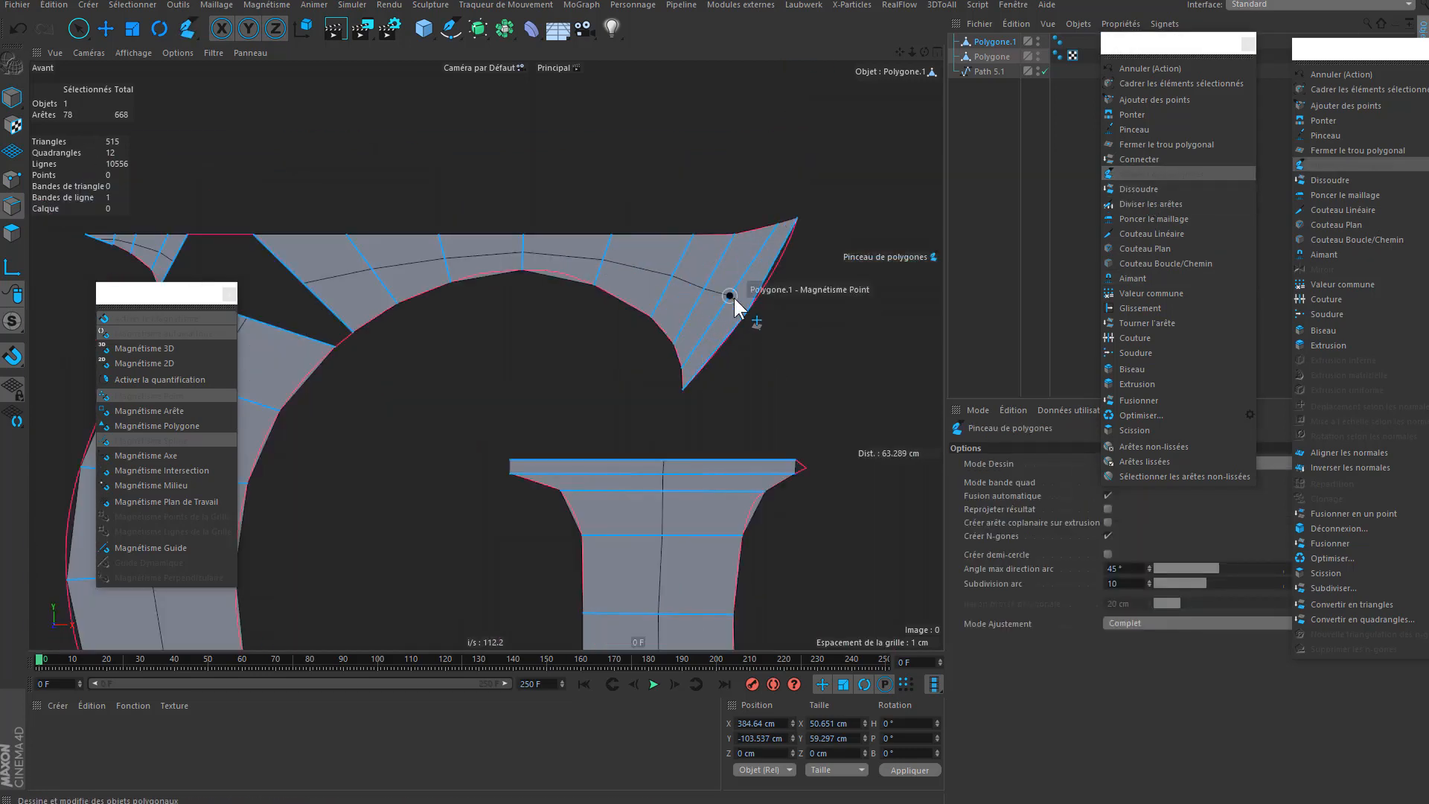
- Bridge the gap between the G's left curve and top bar with extruded edges, and reposition the surrounding points
middle_click_drag(279, 335, 530, 355, "alt")
left_click_drag(586, 366, 565, 389)
left_click_drag(531, 365, 585, 325, "ctrl")
left_click_drag(605, 352, 617, 342)
left_click_drag(564, 388, 553, 399)
left_click_drag(497, 339, 485, 349)
left_click_drag(504, 254, 548, 253)
left_click_drag(555, 304, 560, 303)
left_click_drag(598, 255, 620, 254)
- Reposition the central edge's points near the tip of the G's upper-left serif
scroll(685, 255, "down", 3)
scroll(527, 260, "up", 5)
left_click_drag(475, 319, 596, 334)
left_click_drag(609, 329, 559, 307, "ctrl")
scroll(489, 256, "up", 3)
scroll(430, 263, "up", 4)
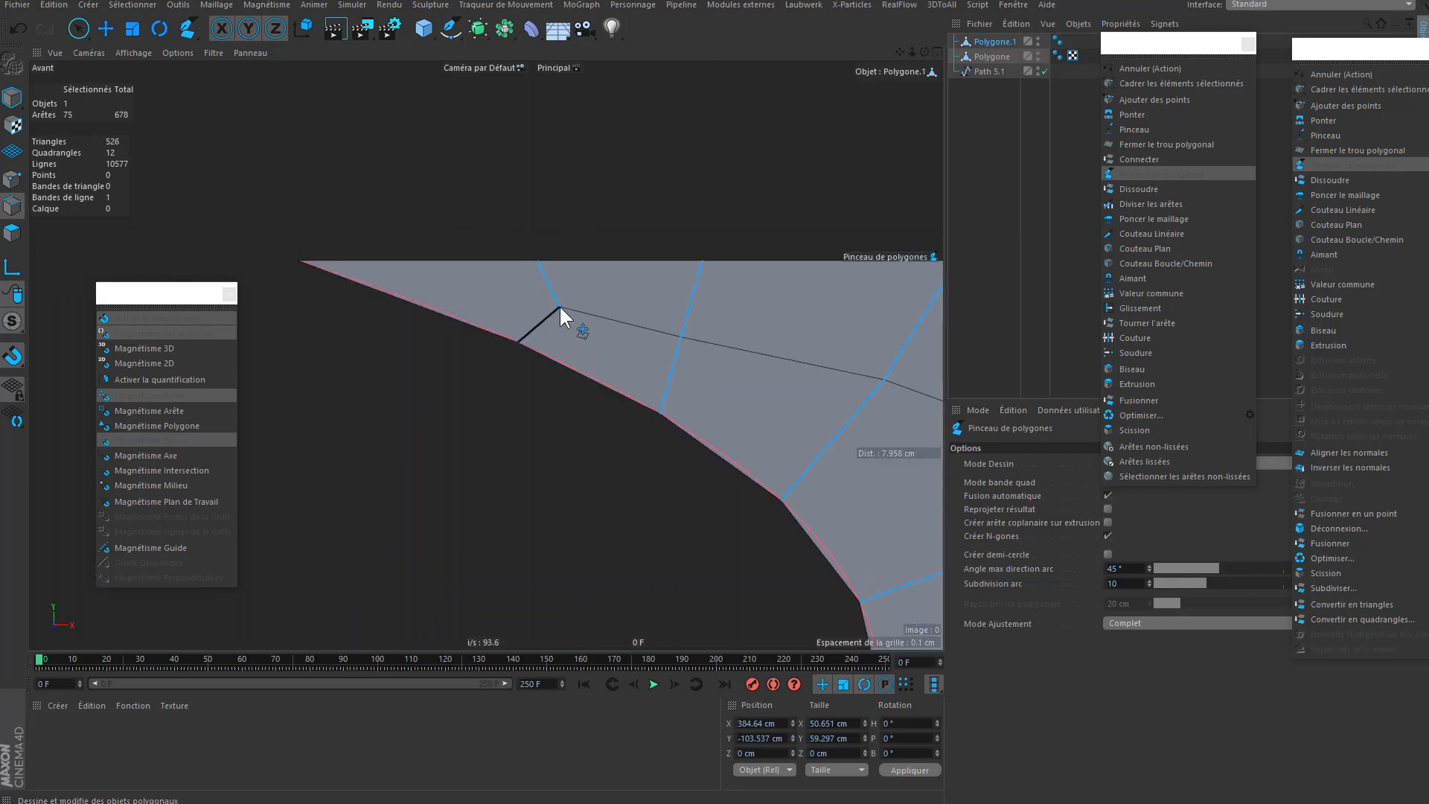
- Extrude edges to join the G's lower curve with its stem and spur, and align the junction points
scroll(553, 301, "down", 6)
left_click_drag(659, 414, 567, 400, "ctrl")
middle_click_drag(568, 401, 697, 411, "alt")
left_click_drag(564, 374, 699, 406, "ctrl")
left_click_drag(571, 397, 580, 397)
left_click_drag(705, 372, 699, 389)
- Cut an edge across the base of the G's stem and raise the outer points of the row above
left_click(586, 341)
left_click(702, 355)
left_click(825, 328)
left_click_drag(593, 300, 595, 282)
left_click_drag(823, 308, 823, 291)
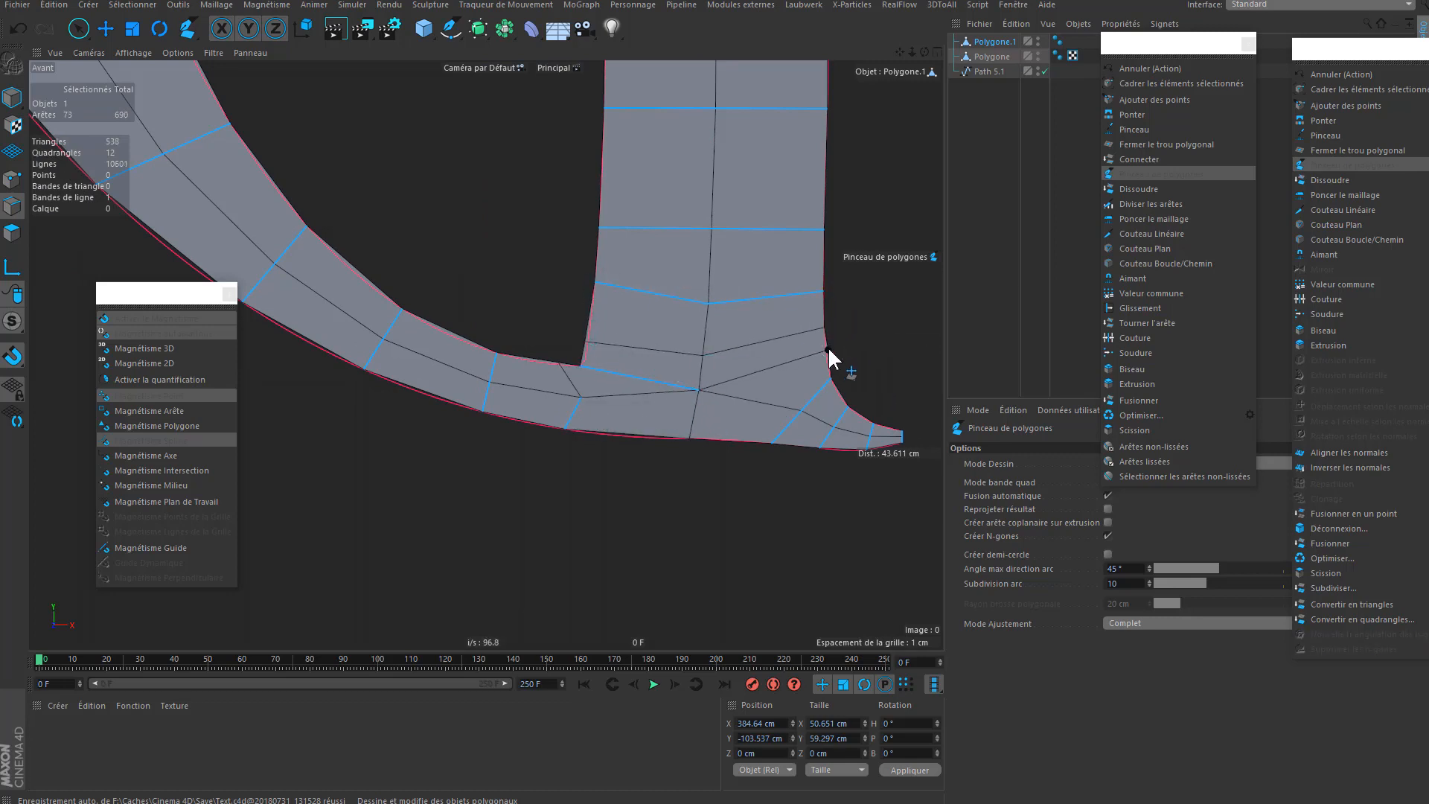
- Draw quads along the J's curved hook toward its stem, snapped to both sides of the spline
middle_click_drag(768, 408, 603, 386, "alt")
scroll(595, 402, "down", 6)
middle_click_drag(901, 300, 557, 351, "alt")
scroll(557, 351, "up", 4)
mouse_move(557, 351)
left_mouse_down()
mouse_move(485, 527)
mouse_move(606, 549)
mouse_move(634, 590)
left_mouse_up()
left_click_drag(704, 556, 708, 603)
left_click_drag(768, 543, 780, 589)
middle_click_drag(823, 562, 712, 566, "alt")
left_click_drag(696, 510, 751, 567)
left_click_drag(709, 486, 817, 544)
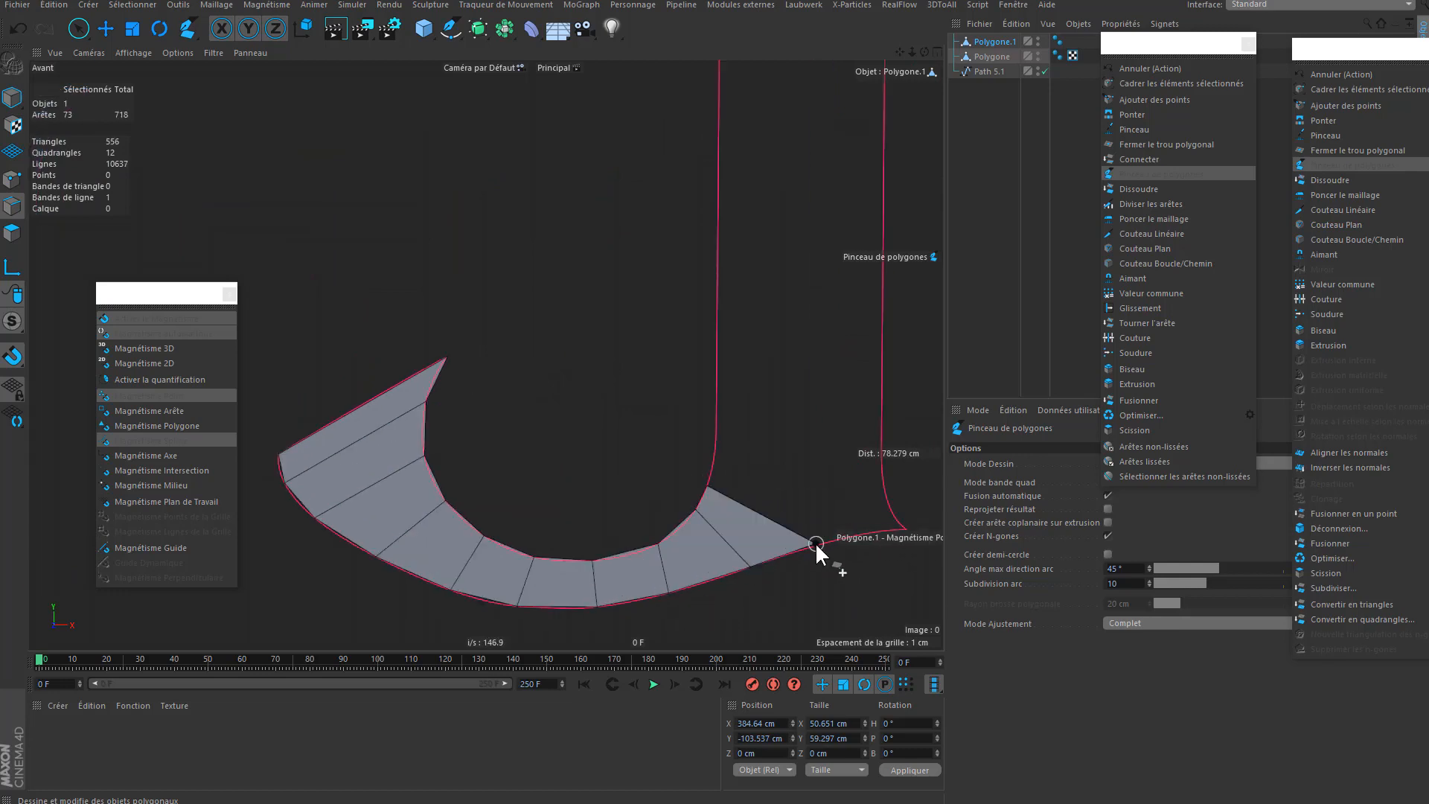
- Draw quads from the tip of the J's lower-right spur inward, meeting the end of the hook's quads
middle_click_drag(894, 554, 664, 553, "alt")
scroll(664, 554, "up", 5)
left_click(712, 479)
left_click_drag(687, 456, 676, 481)
left_click_drag(659, 409, 627, 487)
left_click(639, 336)
left_click(562, 497)
left_click(476, 517)
left_click(633, 228)
left_click_drag(426, 523, 403, 538)
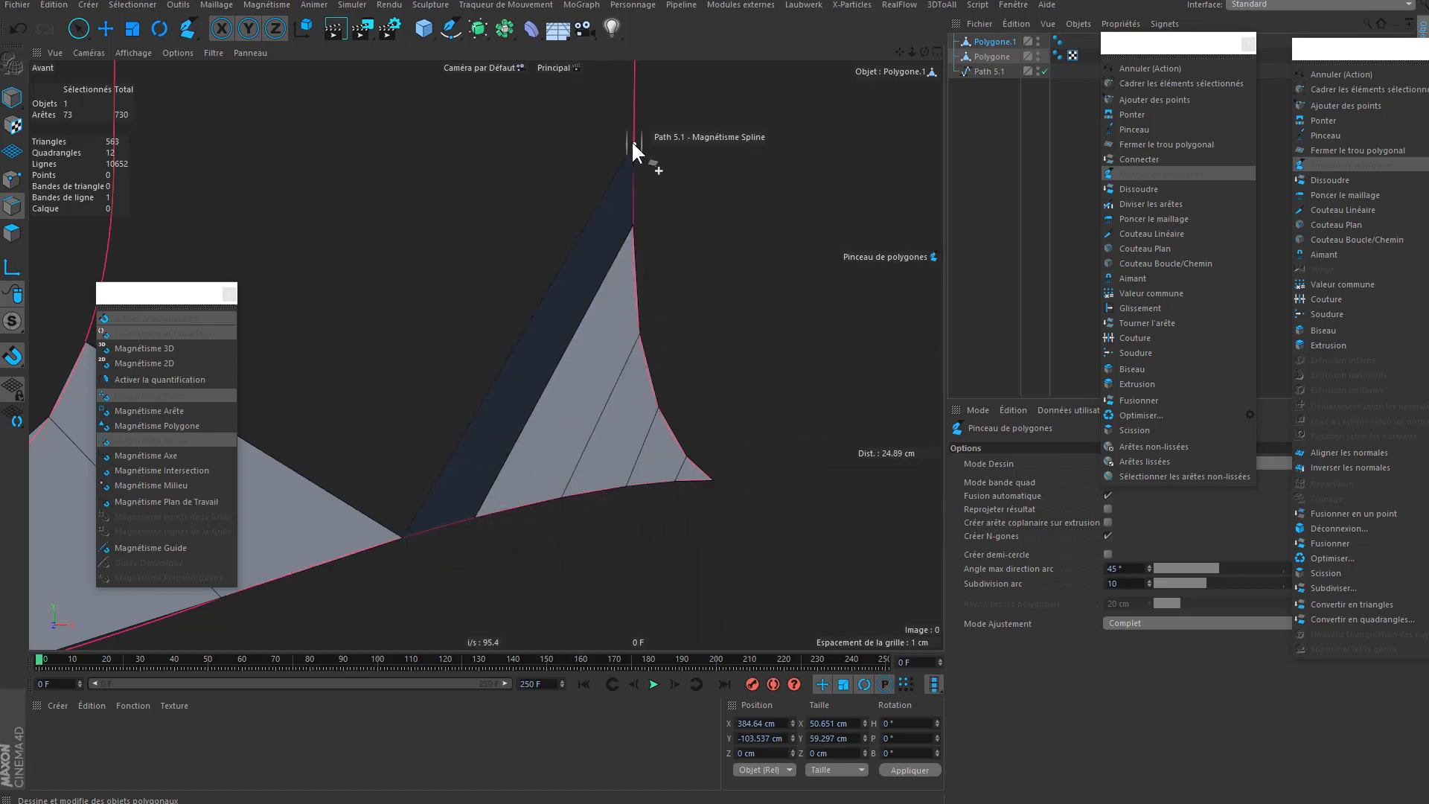
left_click(634, 143)
- Draw quads up the lower part of the J's straight stem
middle_click_drag(635, 144, 646, 286, "alt")
scroll(646, 286, "down", 5)
middle_click_drag(300, 559, 606, 429, "alt")
middle_click_drag(579, 374, 720, 371, "alt")
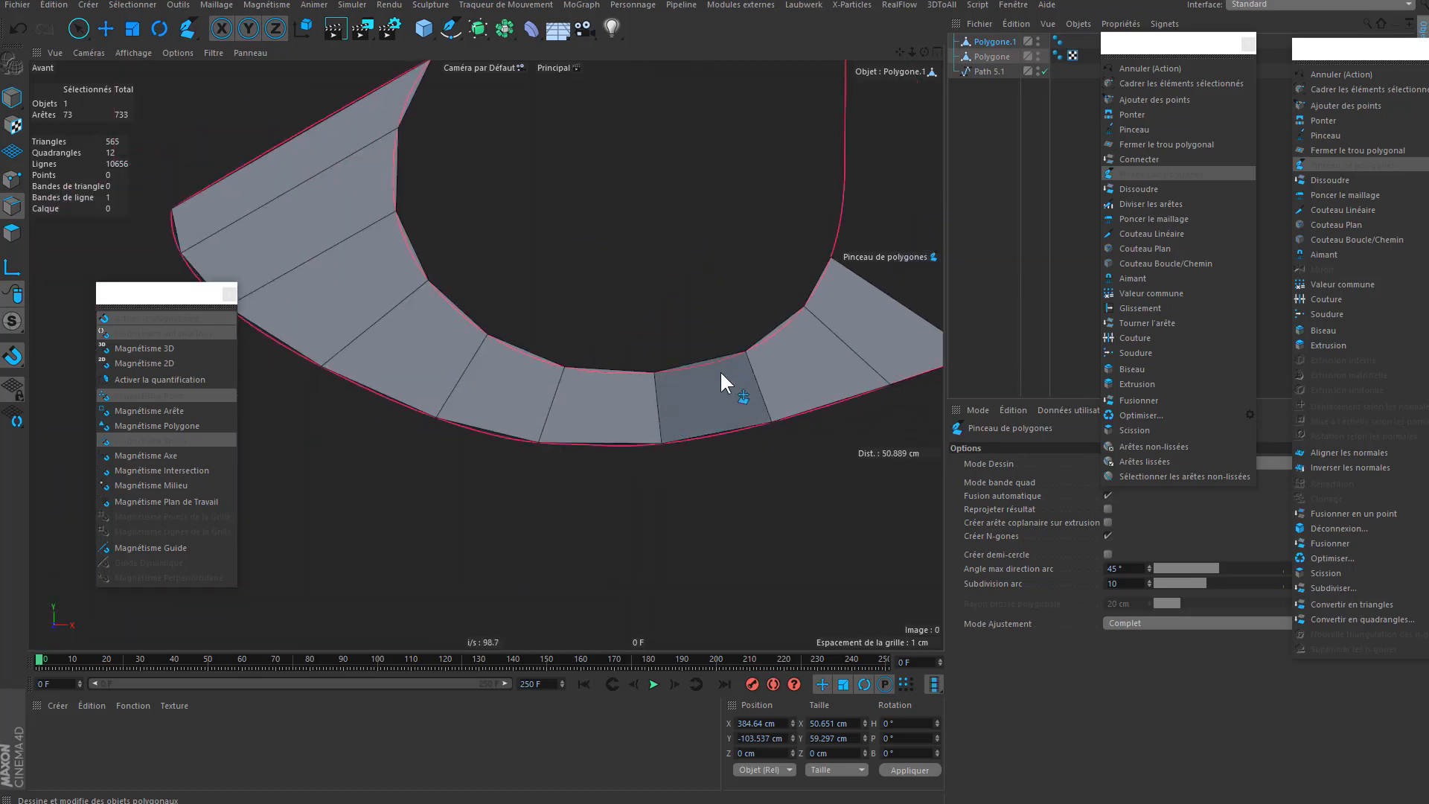
scroll(629, 294, "down", 5)
left_click(501, 498)
left_click(640, 503)
left_click(504, 411)
left_click(639, 410)
left_click(504, 317)
left_click(640, 312)
- Extend the quads up the J's stem to the start of its flared top serif
middle_click_drag(640, 312, 654, 437, "alt")
left_click(519, 331)
left_click(654, 333)
middle_click_drag(525, 430, 541, 564, "alt")
left_click(533, 367)
left_click(670, 367)
left_click(529, 275)
left_click(671, 276)
left_click(514, 209)
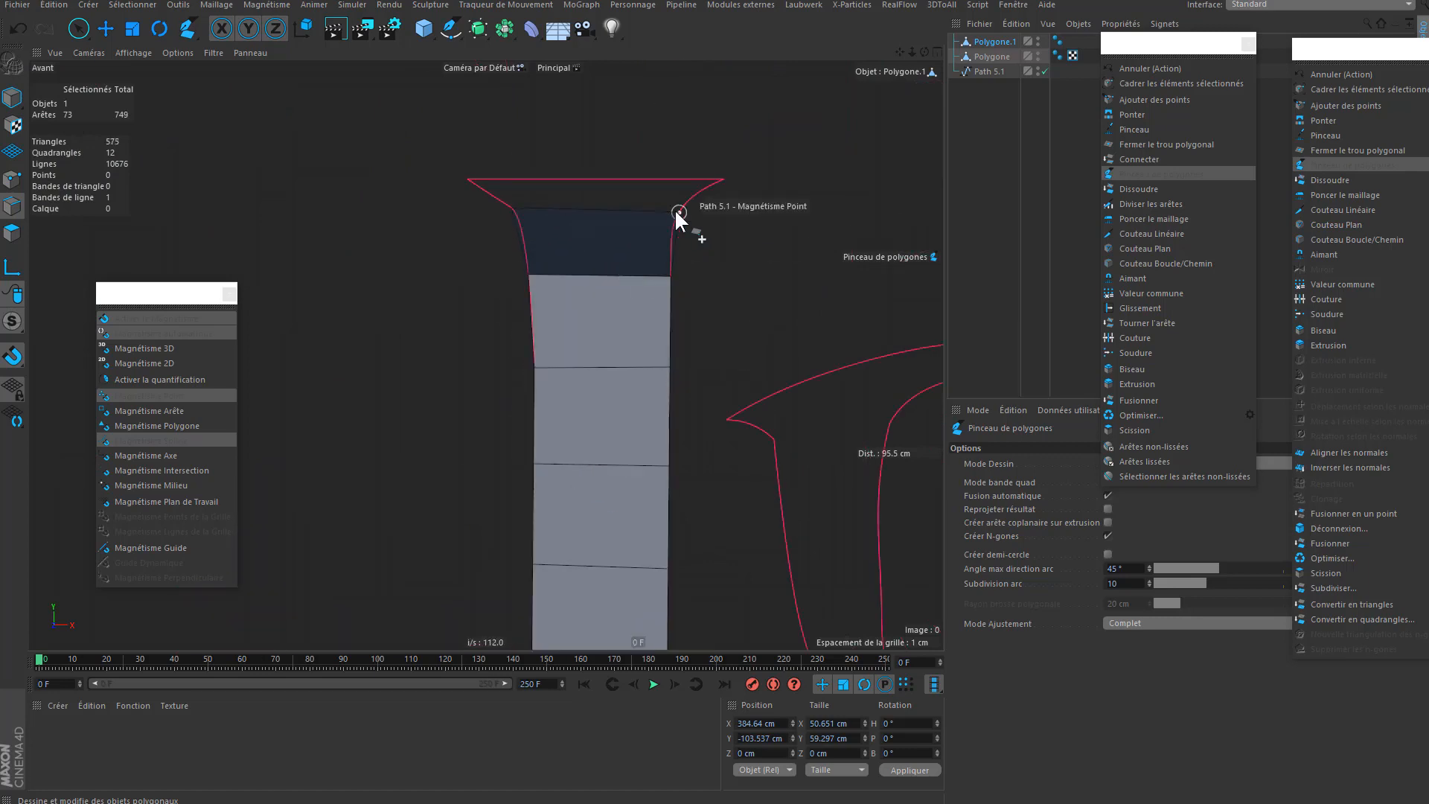
left_click(678, 212)
- Finish the J's top serif with quads out to its tips and align the side points with the spline
left_click(490, 194)
left_click(697, 192)
left_click(468, 179)
left_click(724, 179)
scroll(730, 183, "up", 5)
left_click_drag(717, 252, 705, 264)
left_click_drag(395, 246, 400, 263)
scroll(583, 216, "down", 5)
- Brush-select the cross edges of the J's stem, hook and spur, and divide them with a central lengthwise edge
key("space")
left_click_drag(581, 150, 577, 344)
scroll(556, 367, "up", 5)
left_click_drag(306, 298, 670, 390, "shift")
scroll(672, 390, "up", 7)
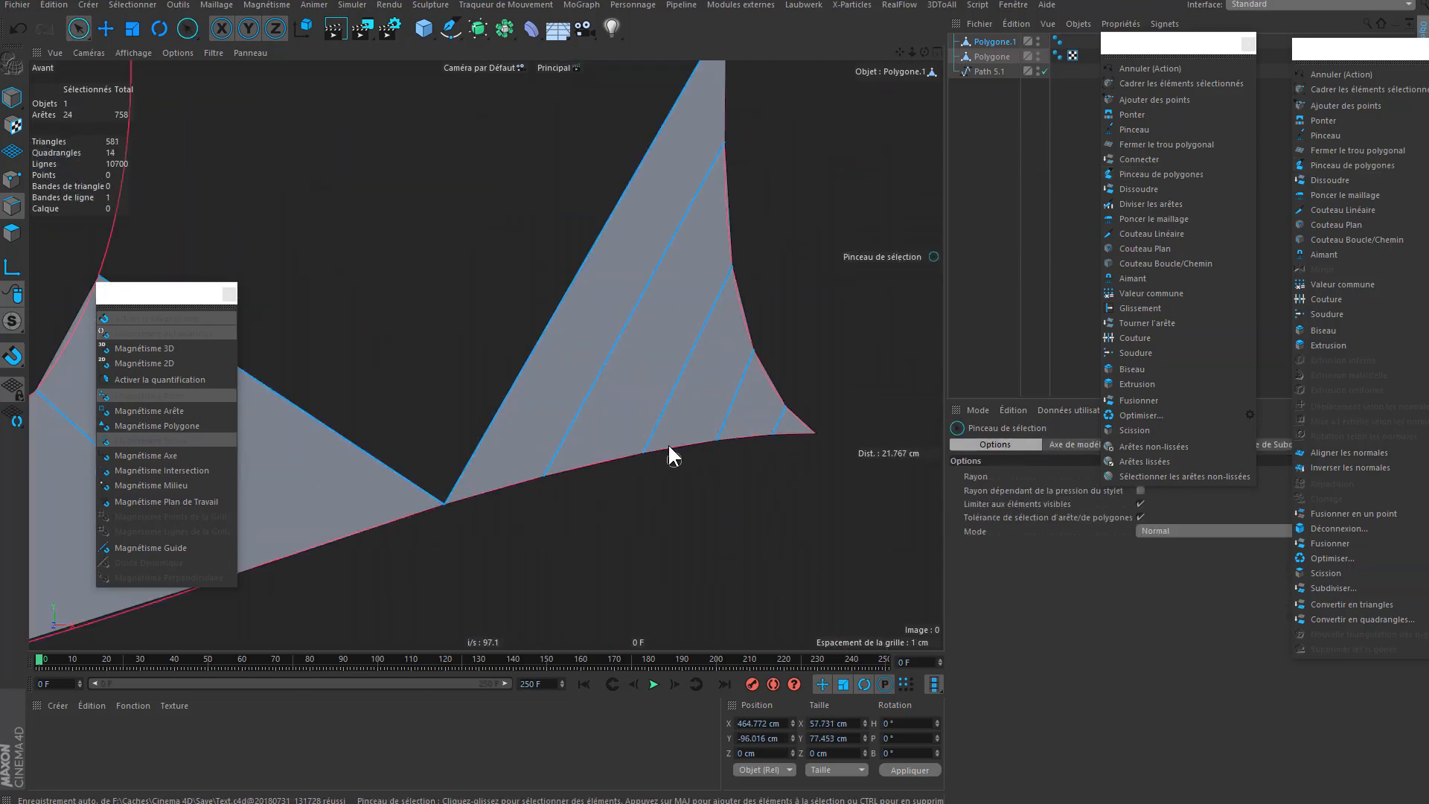
left_click(1150, 202)
left_click(789, 372)
scroll(804, 391, "down", 7)
left_click(1132, 219)
- Bridge the J's hook, stem and spur with edges extruded by the Polygon Pen, and align the new points
left_click(1139, 174)
scroll(752, 354, "up", 5)
left_click_drag(571, 411, 613, 317, "ctrl")
left_click_drag(613, 317, 625, 230, "ctrl")
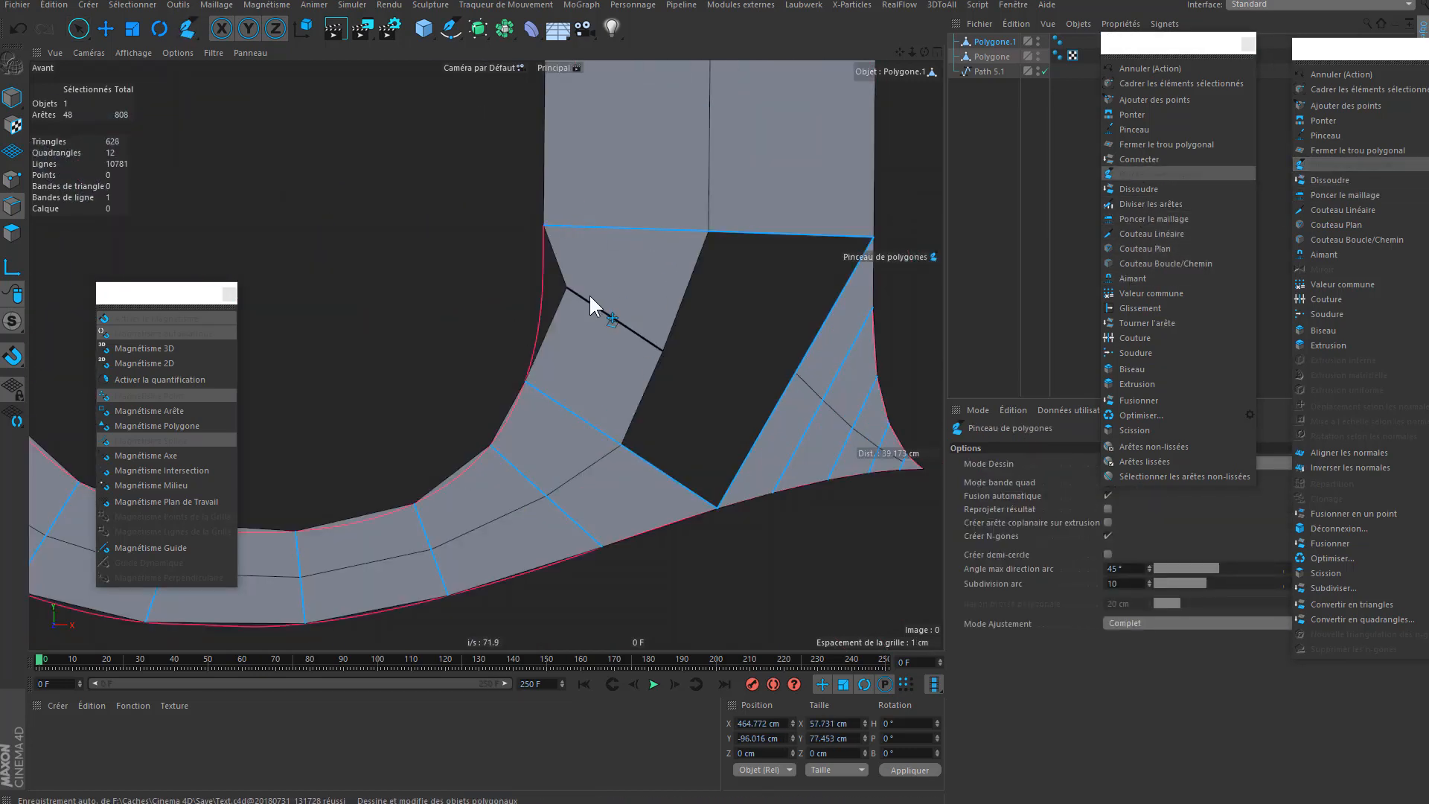
left_click_drag(567, 288, 542, 307)
left_click_drag(663, 350, 694, 350)
left_click_drag(658, 397, 757, 440, "ctrl")
left_click_drag(702, 291, 835, 300, "ctrl")
- Cut new edges from the J's central junction points down to its lower outline
left_click(621, 445)
left_click(667, 524)
left_click(796, 372)
left_click(748, 499)
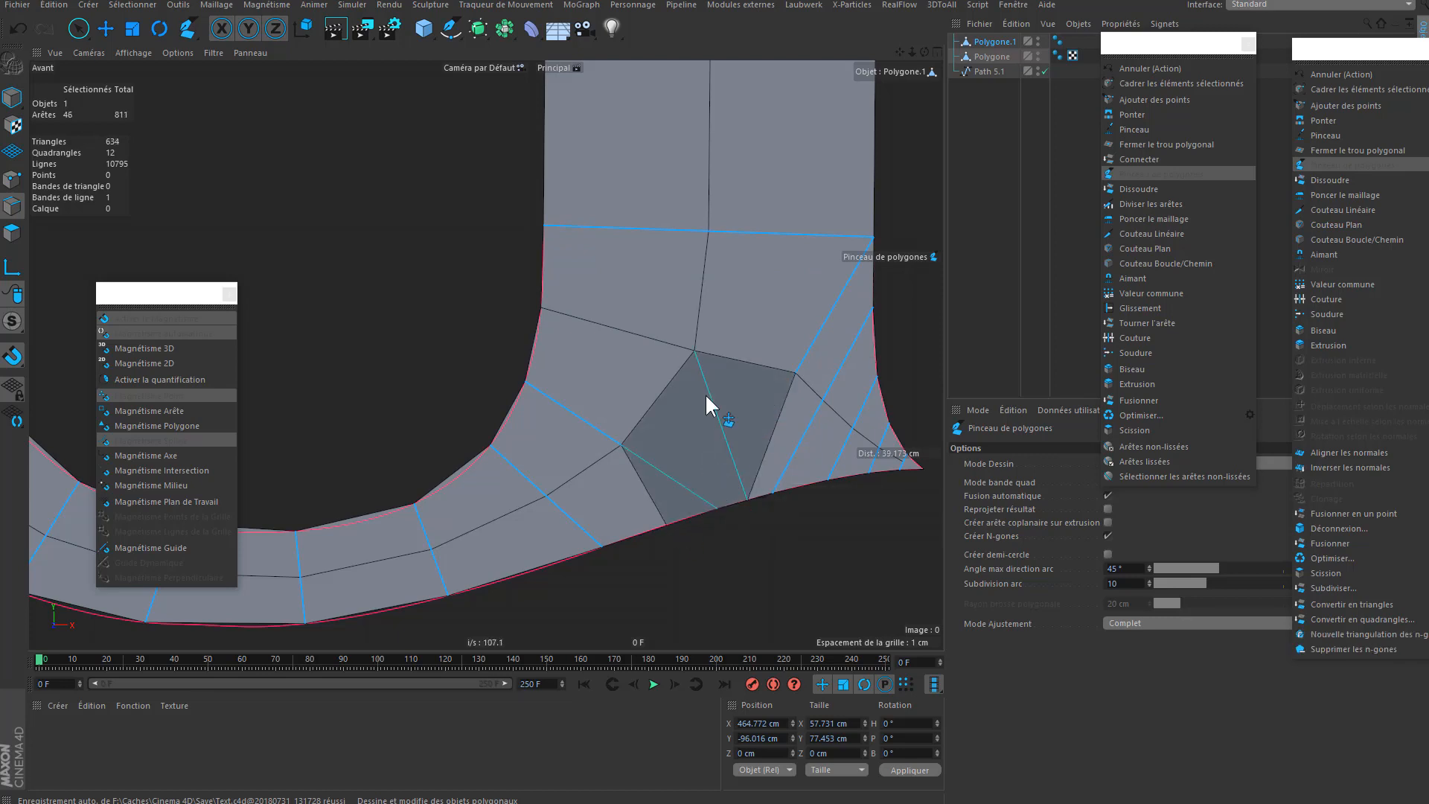
left_click(695, 350)
left_click(717, 509)
- Rework the spur's upper edge and cut edges from the J's inner junction points to the stem's right side
middle_click_drag(845, 323, 727, 436, "alt")
left_click(724, 431, "ctrl")
left_click_drag(754, 421, 754, 449)
left_click(682, 481)
left_click(754, 413)
left_click(576, 463)
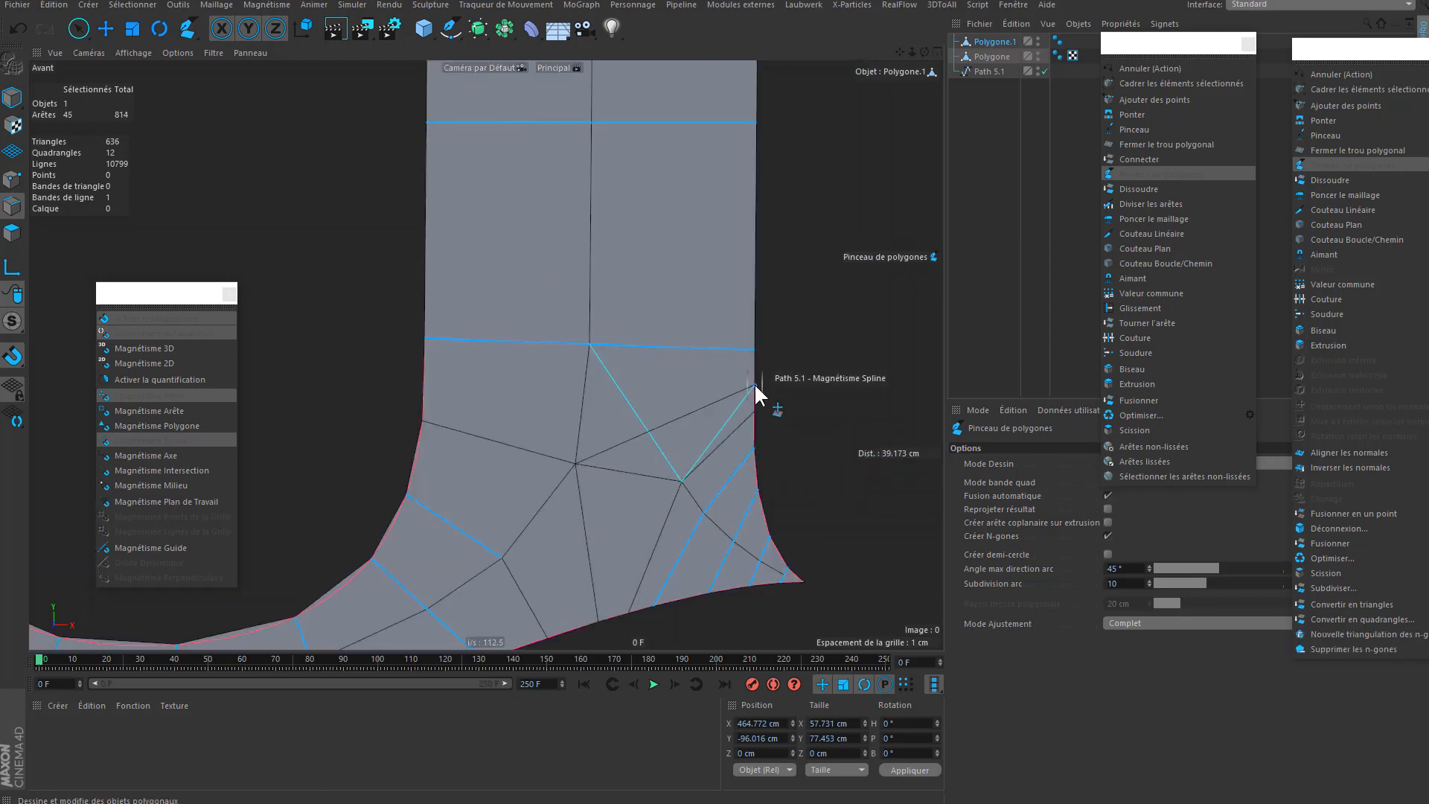
left_click(754, 383)
- Examine the J's mesh from the lower-right junction to the top serif and the letter outline beside it
scroll(655, 487, "down", 2)
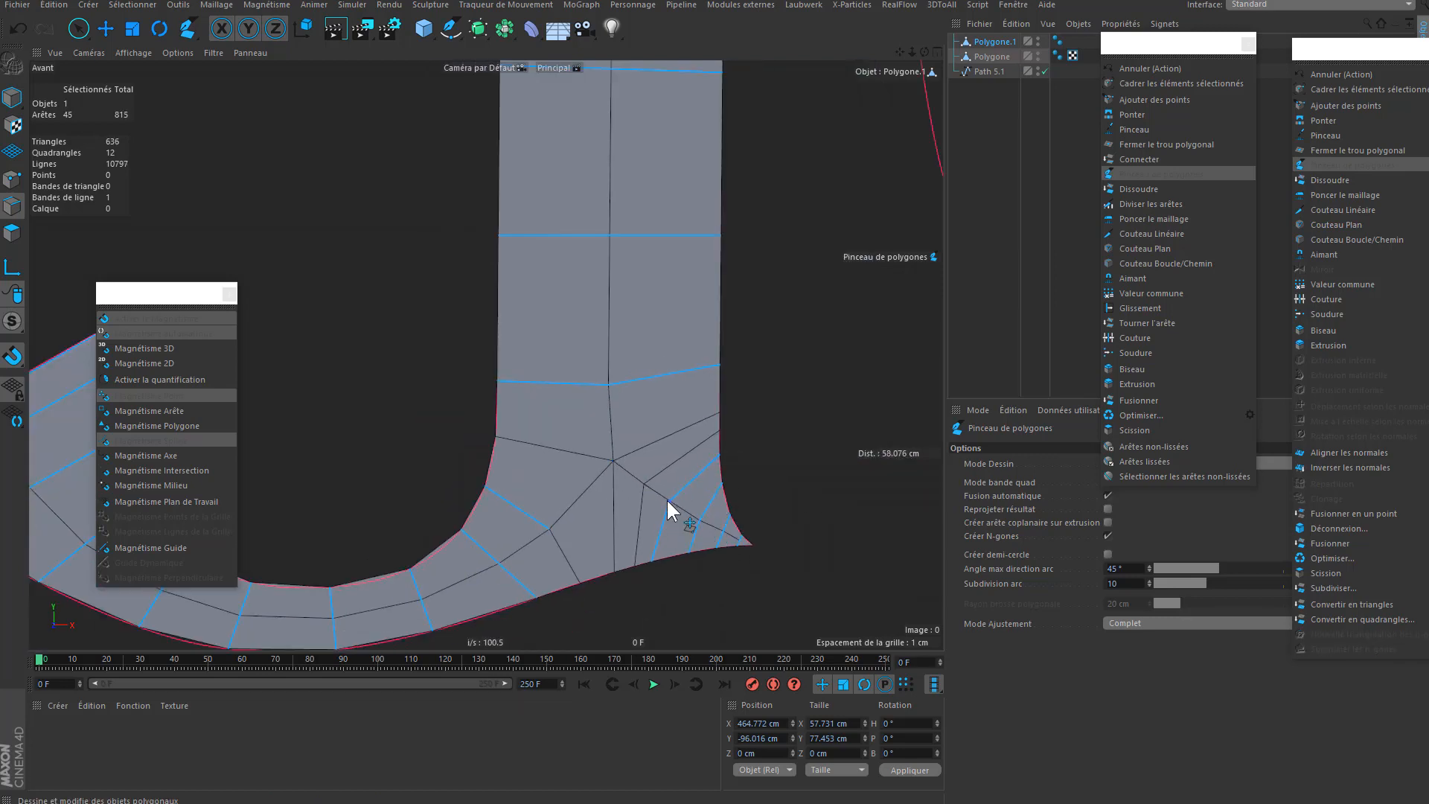
scroll(788, 536, "up", 3)
scroll(714, 506, "down", 3)
scroll(673, 415, "down", 2)
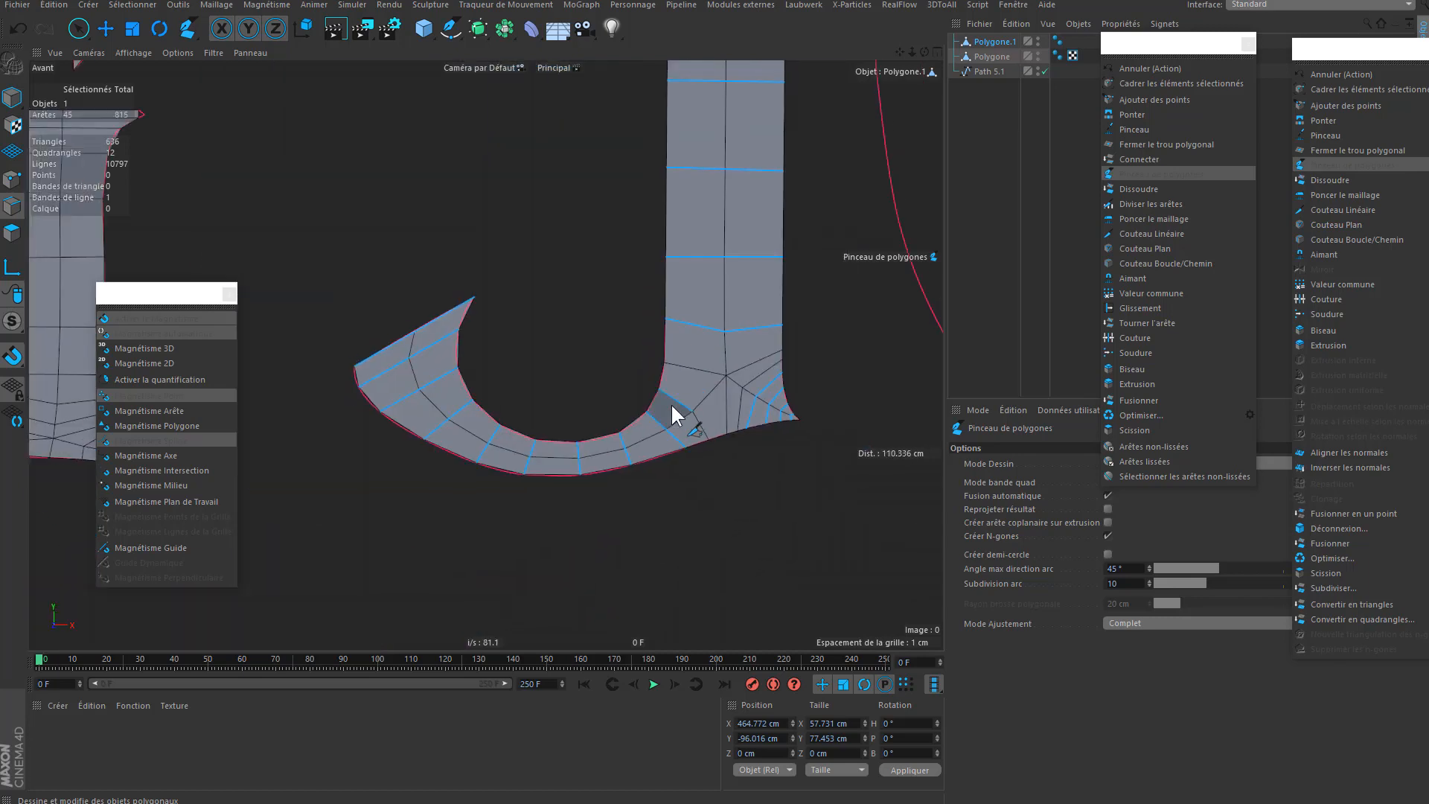
scroll(673, 415, "up", 2)
scroll(644, 530, "down", 5)
scroll(583, 399, "up", 2)
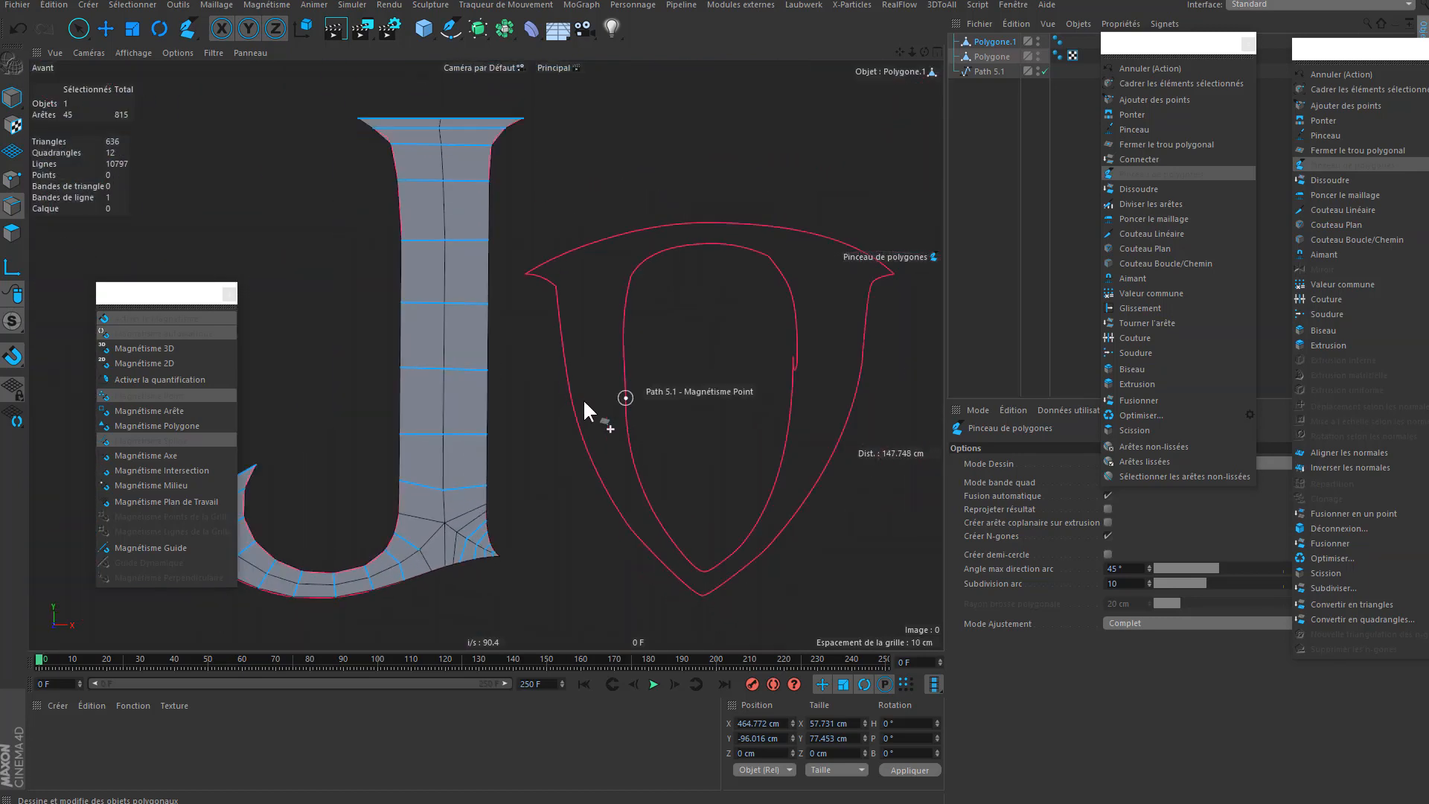
middle_click_drag(583, 399, 712, 355, "alt")
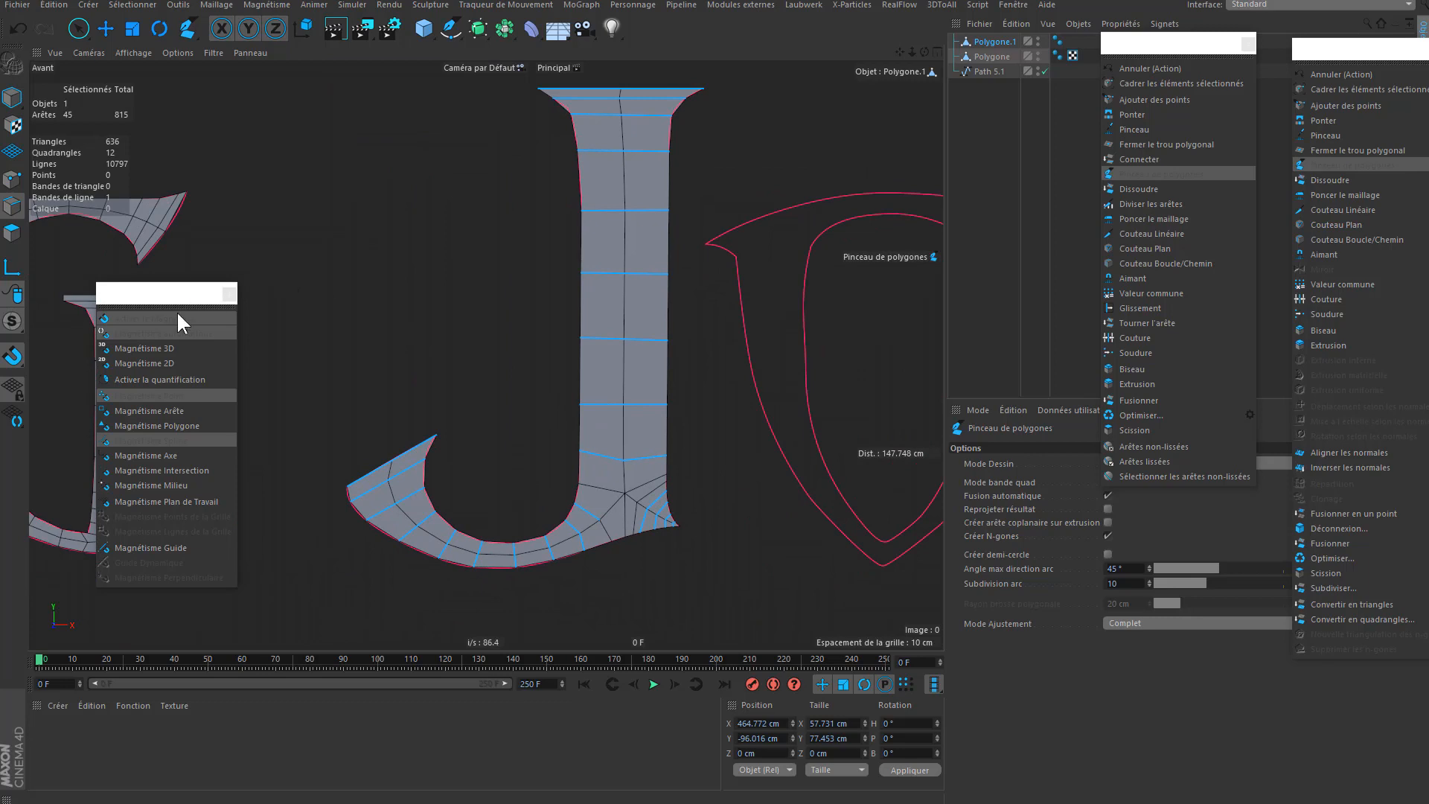
- Examine the letter meshes from the S to the J and check which letters belong to each polygon object
left_click_drag(176, 294, 206, 510)
scroll(618, 355, "down", 5)
middle_click_drag(649, 374, 668, 286, "alt")
scroll(646, 294, "up", 5)
key("space")
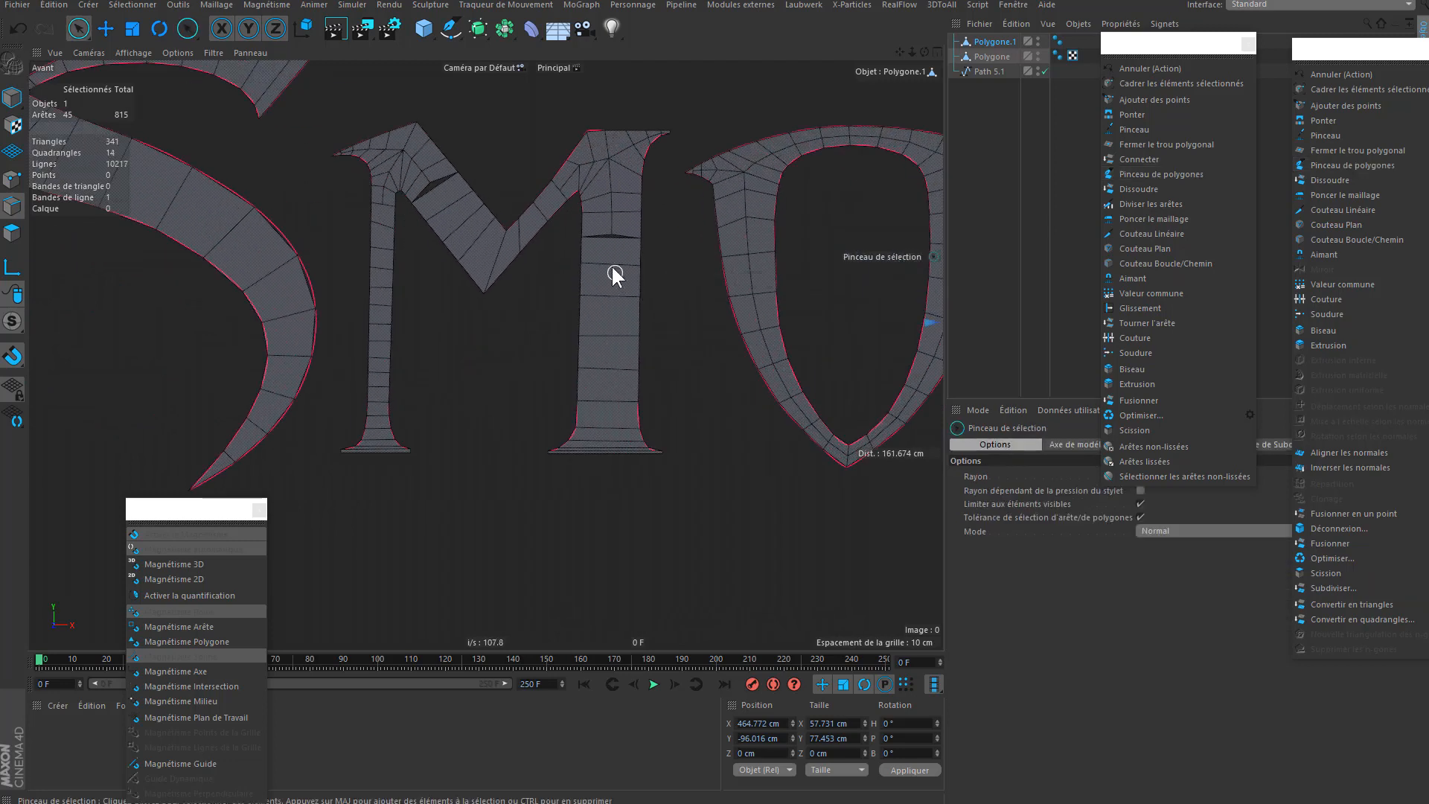
left_click(992, 57)
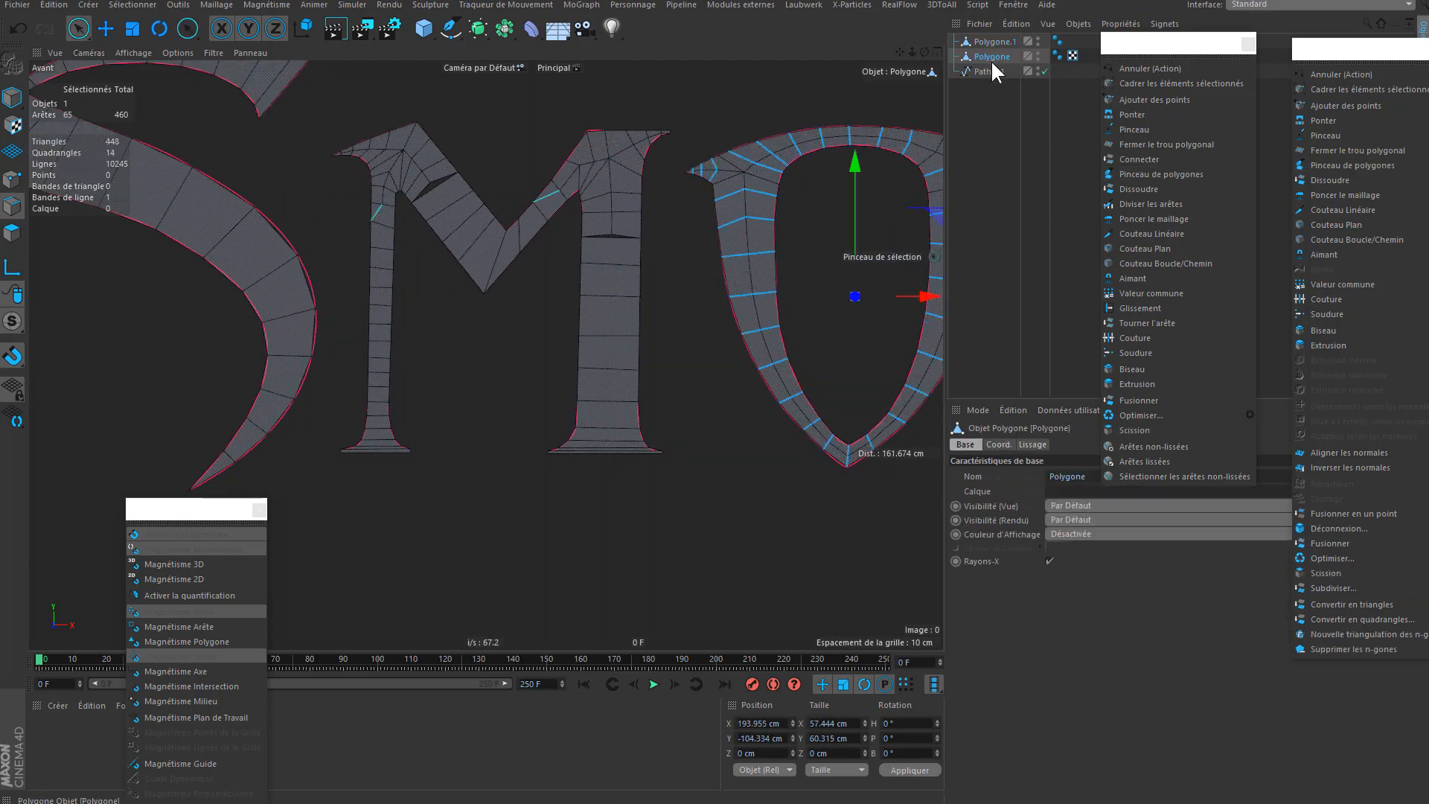
scroll(690, 299, "down", 8)
middle_click_drag(644, 311, 185, 289, "alt")
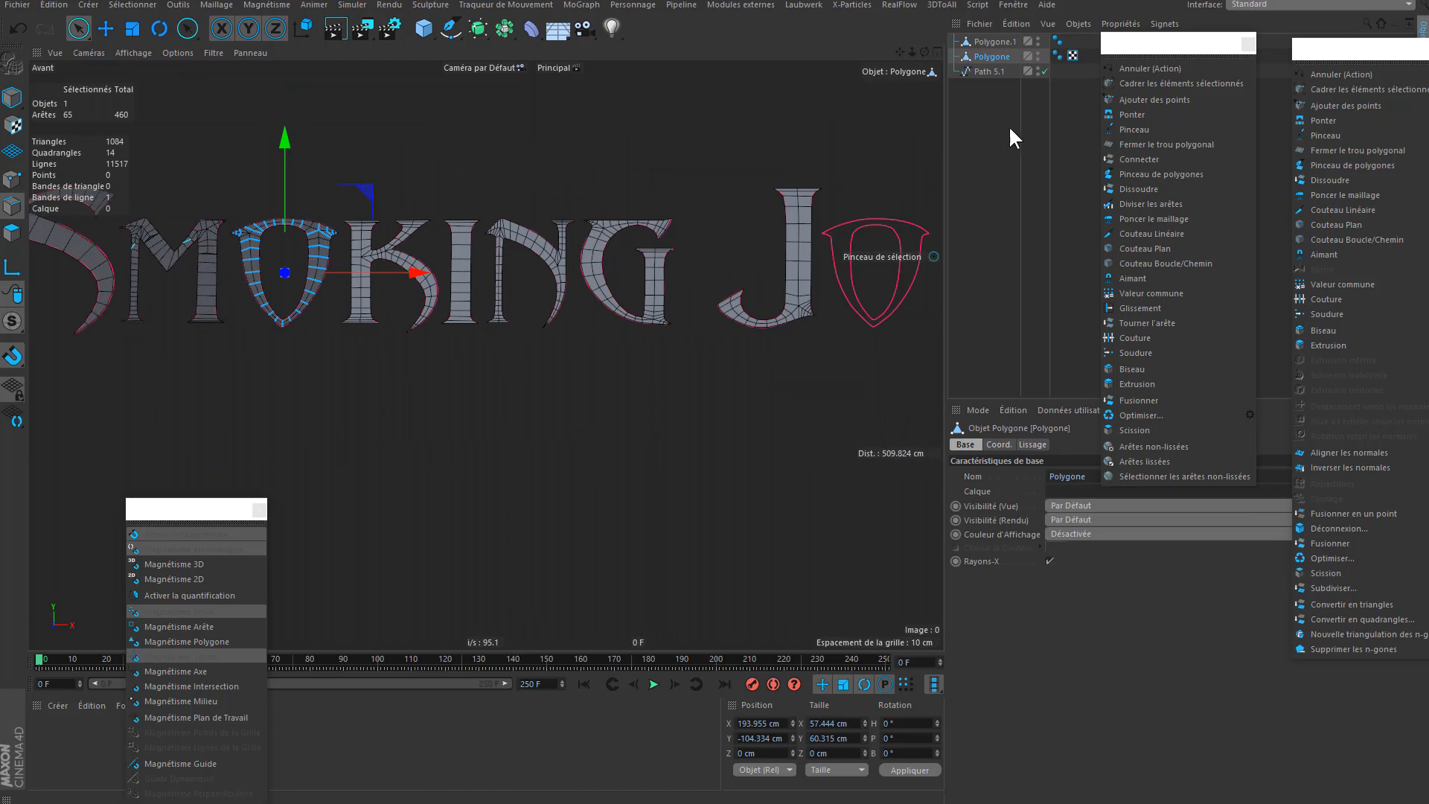
left_click(994, 41)
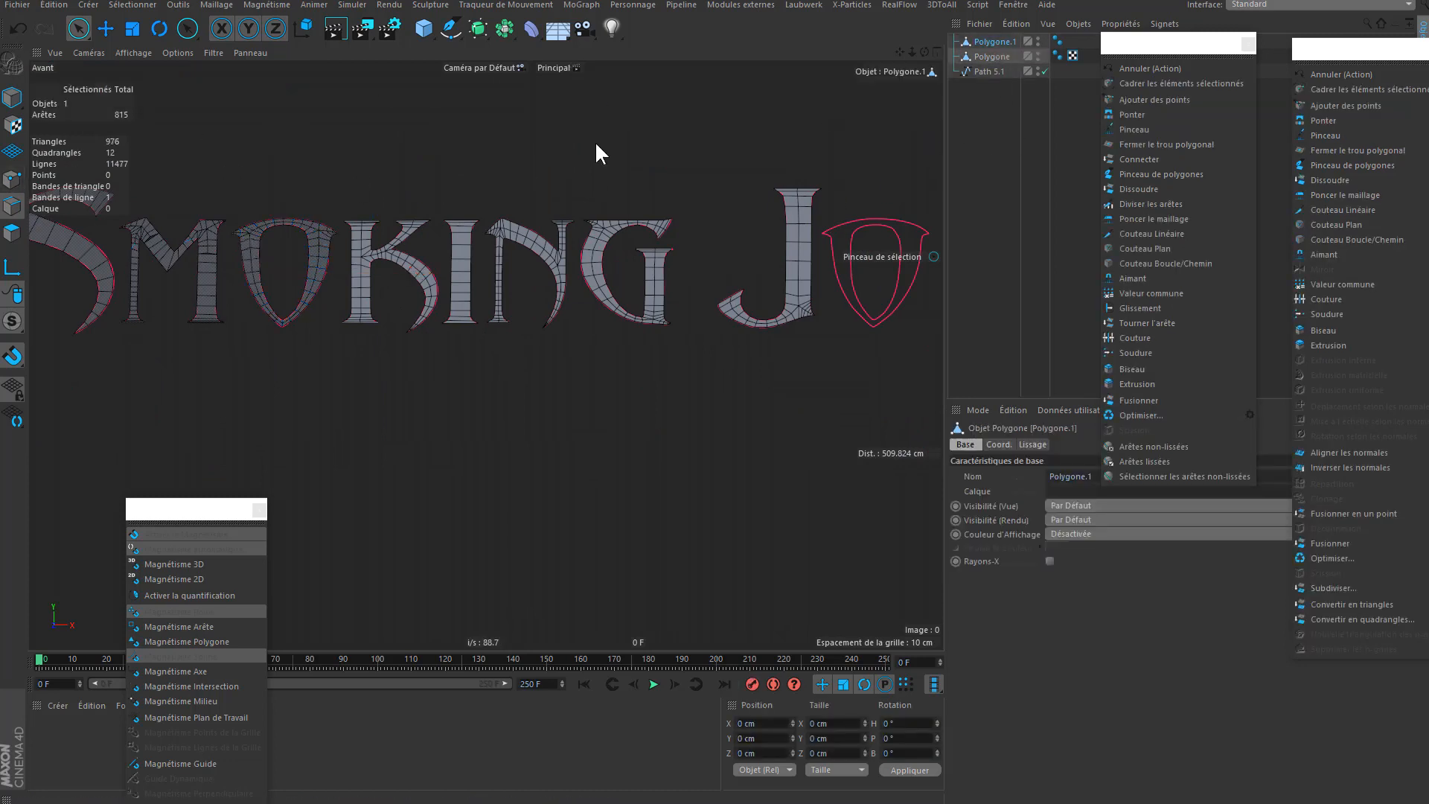
middle_click_drag(664, 233, 872, 222, "alt")
middle_click_drag(734, 256, 584, 245, "alt")
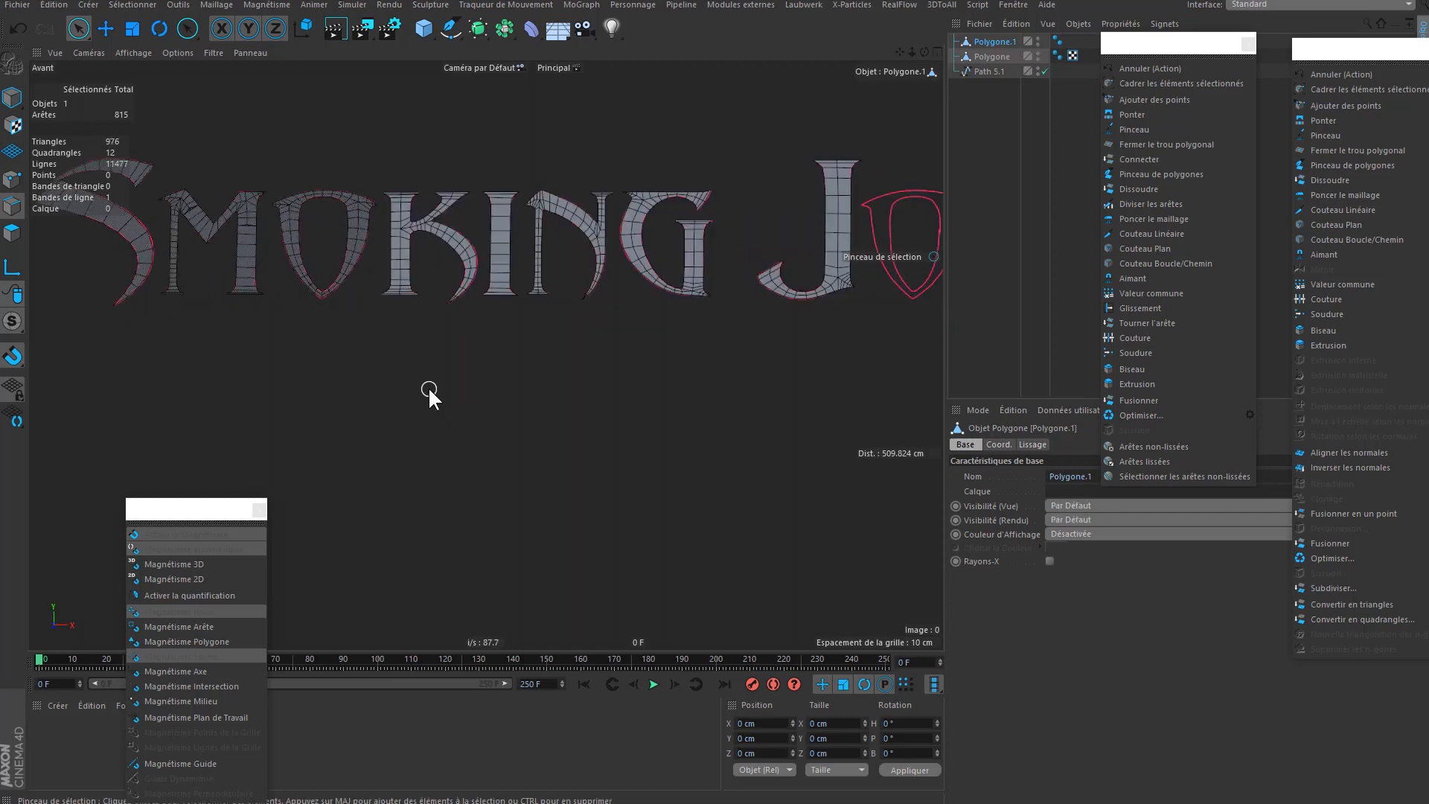
- Merge the two polygon objects into a single mesh with Connect Objects + Delete
left_click(993, 57)
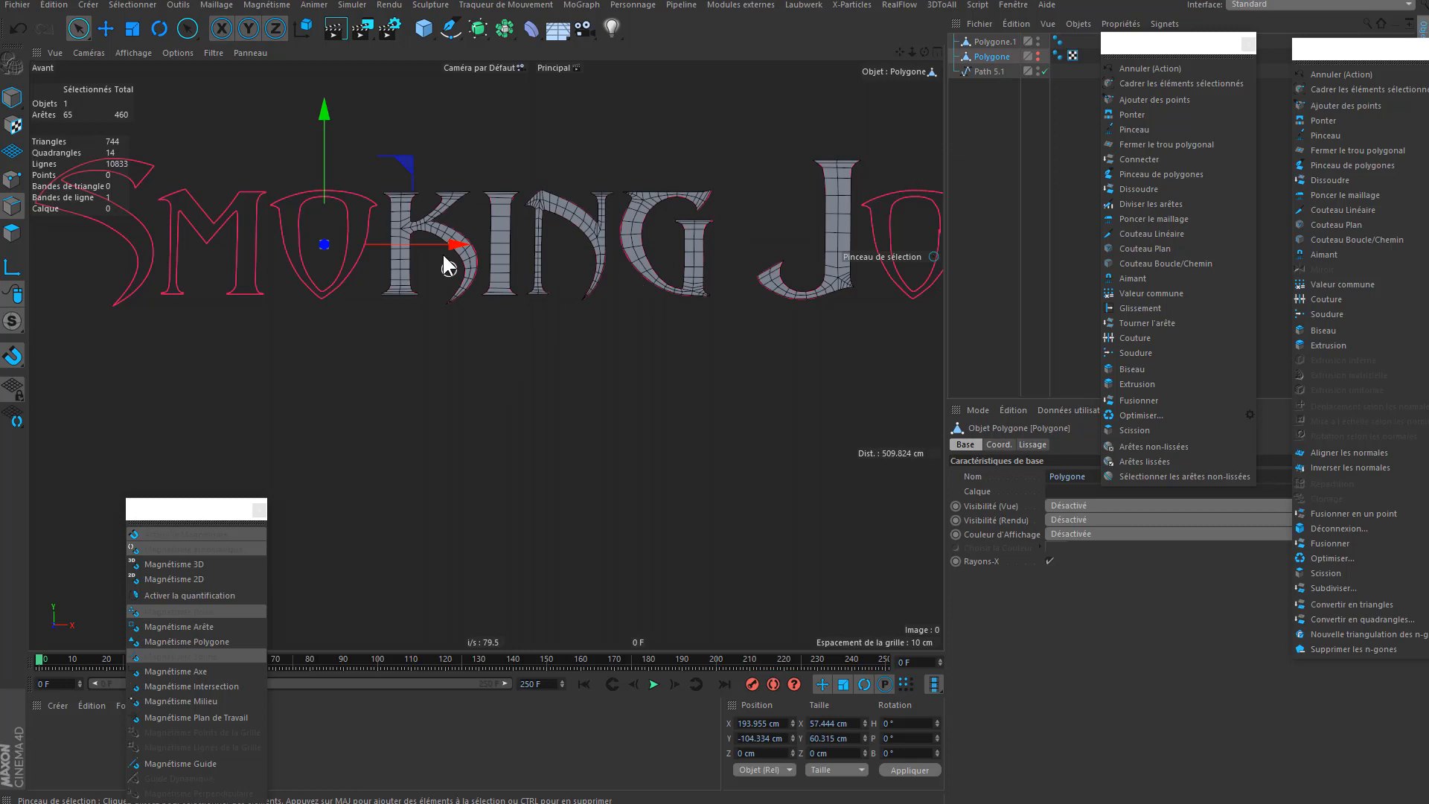
left_click(1023, 43, "ctrl")
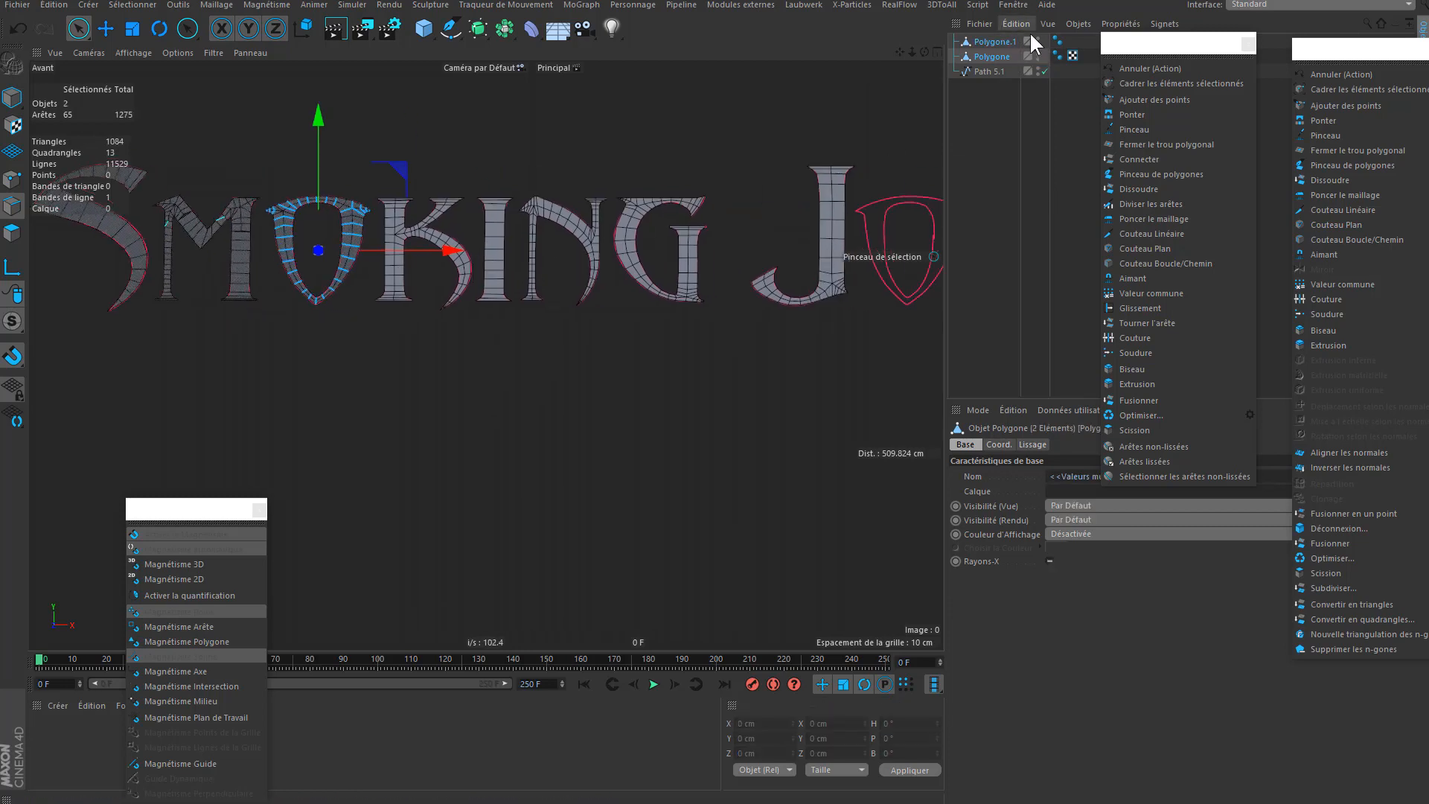
left_click(1079, 23)
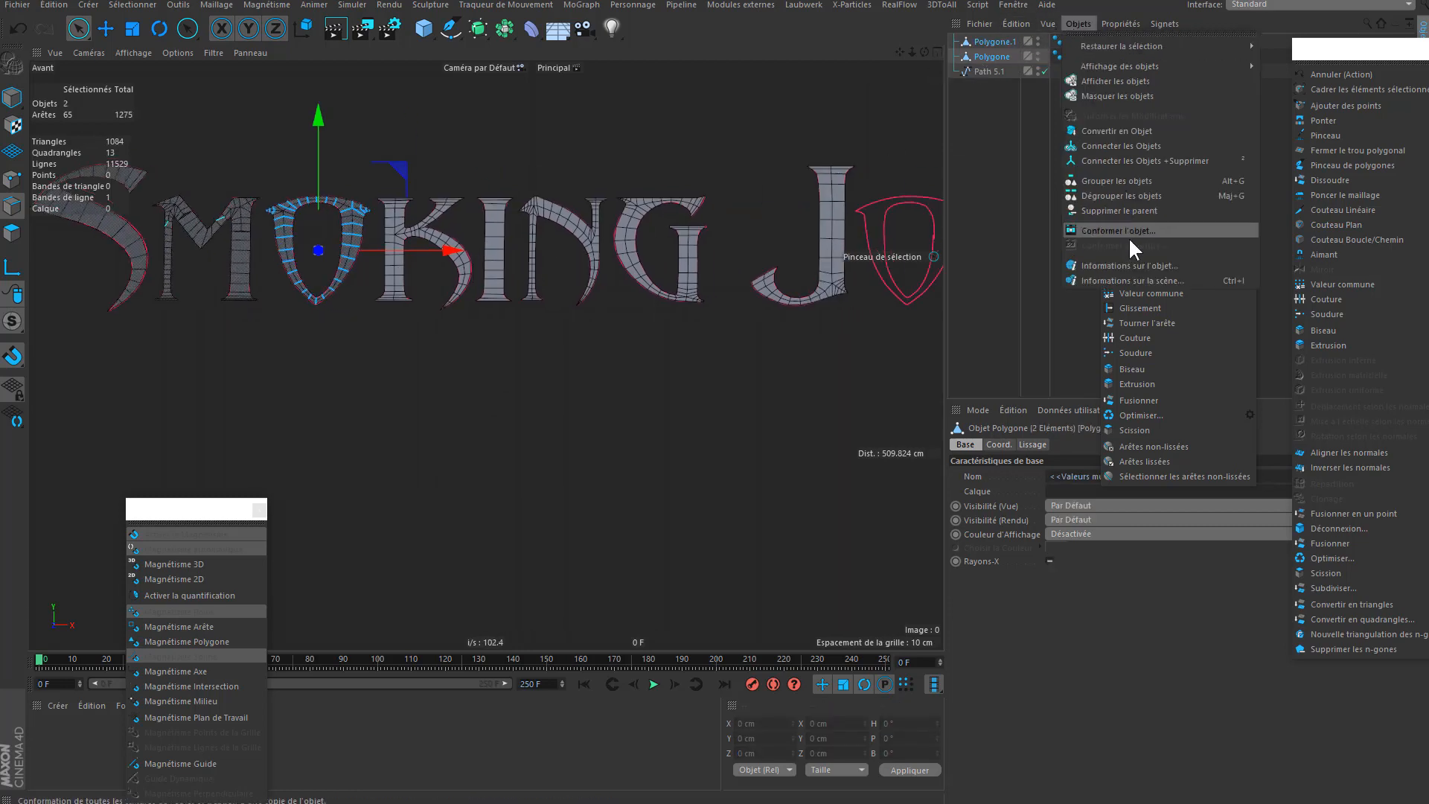
left_click(1143, 156)
- Select the horizontal edges down the M's right stem and split them with Edge Cut to add a vertical center line
scroll(599, 253, "up", 10)
middle_click_drag(507, 230, 786, 218, "alt")
left_click_drag(579, 228, 574, 406)
scroll(595, 218, "up", 5)
left_click(598, 211)
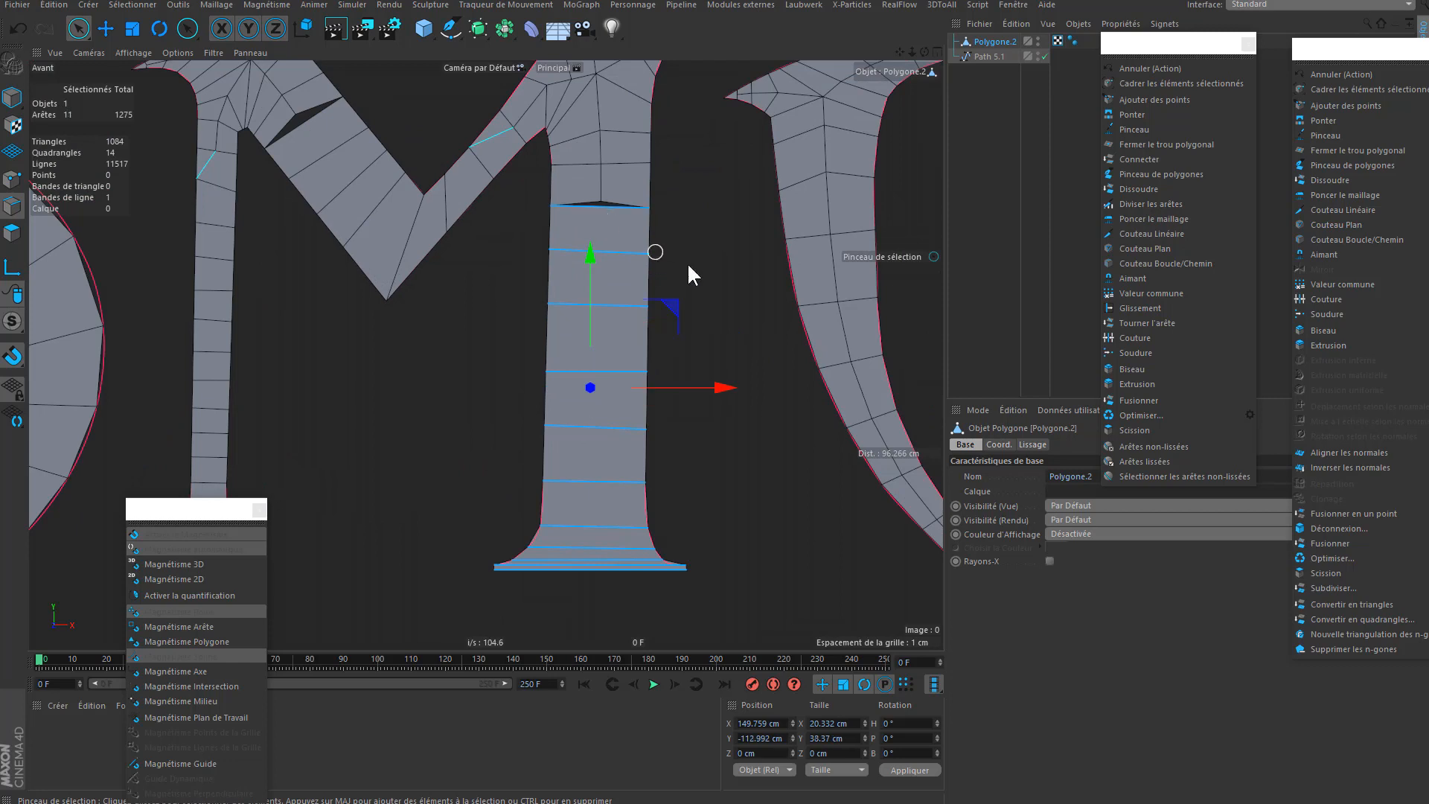
left_click(1151, 205)
left_click_drag(734, 314, 704, 314)
- Split the cross edges of the M's left stem and both diagonals with Edge Cut to add a lengthwise center line
middle_click_drag(689, 315, 970, 286, "alt")
key("space")
middle_click_drag(525, 186, 605, 257, "alt")
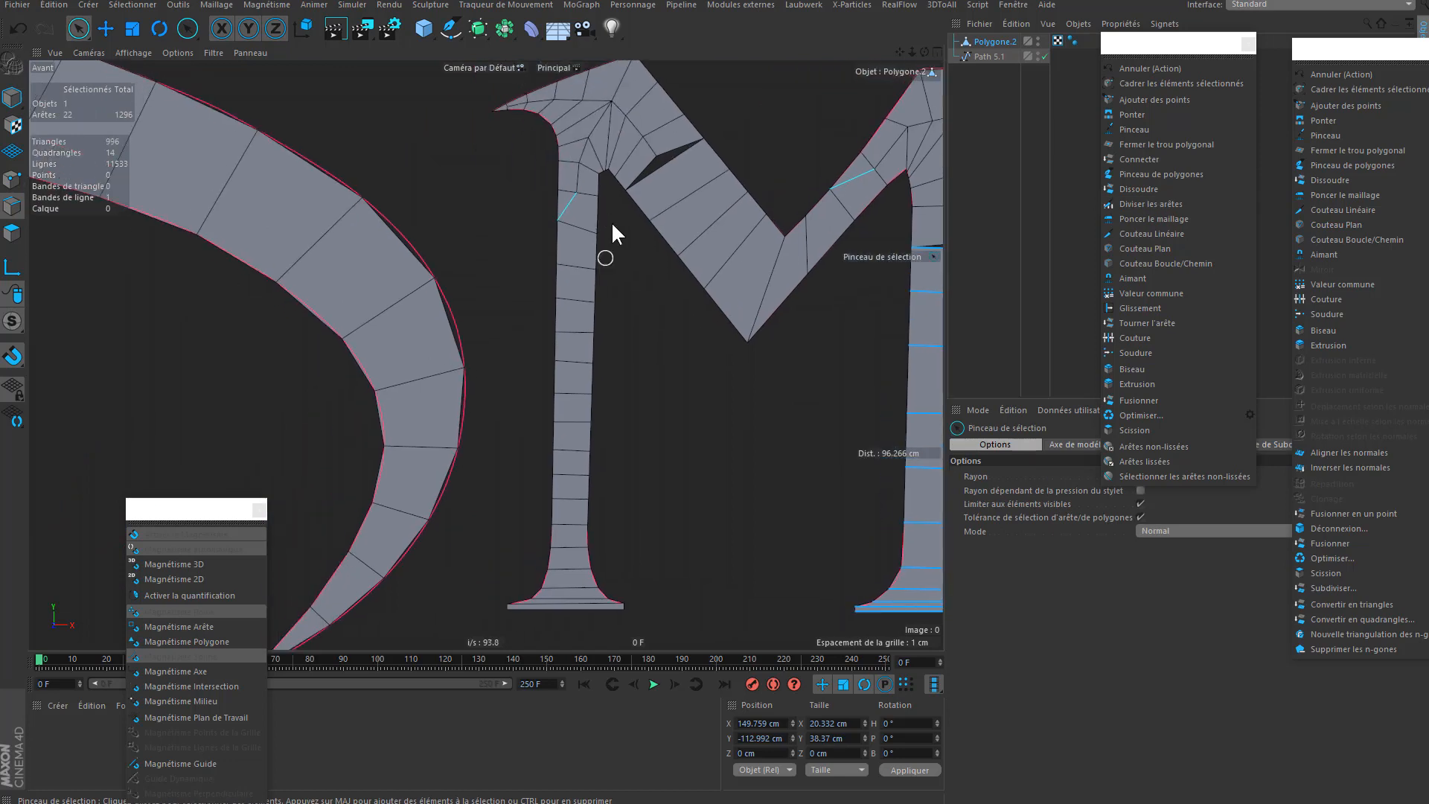
left_click_drag(575, 227, 573, 308)
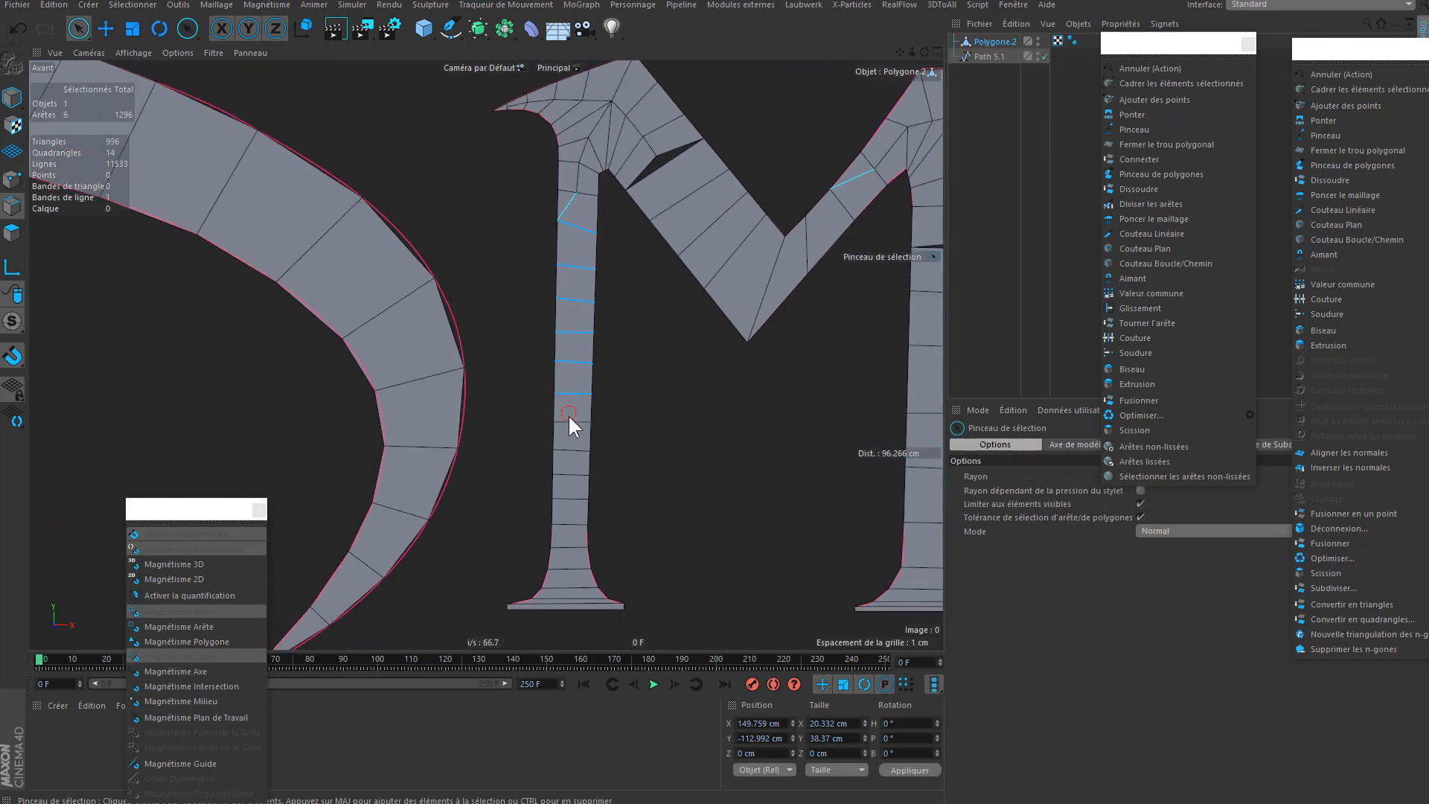
left_click_drag(572, 565, 618, 604)
left_click_drag(779, 278, 668, 165, "shift")
left_click_drag(794, 249, 851, 195, "shift")
middle_click_drag(776, 286, 654, 262, "alt")
scroll(700, 253, "down", 2)
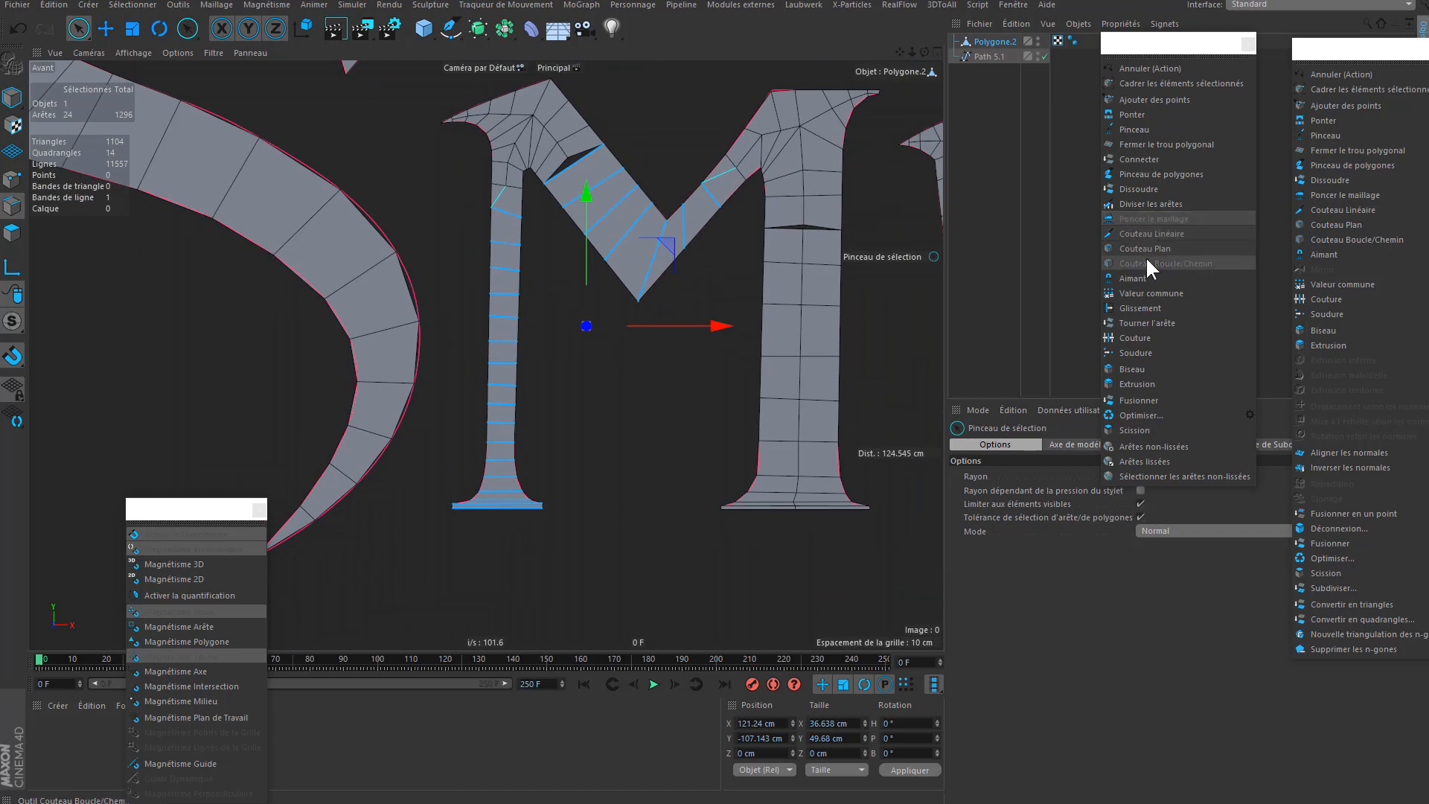
left_click(1142, 204)
left_click(710, 353)
- Ring-select the S's cross edges and split them with Edge Cut to add a center line along the whole letter
middle_click_drag(712, 353, 201, 296, "alt")
key("space")
scroll(670, 320, "down", 7)
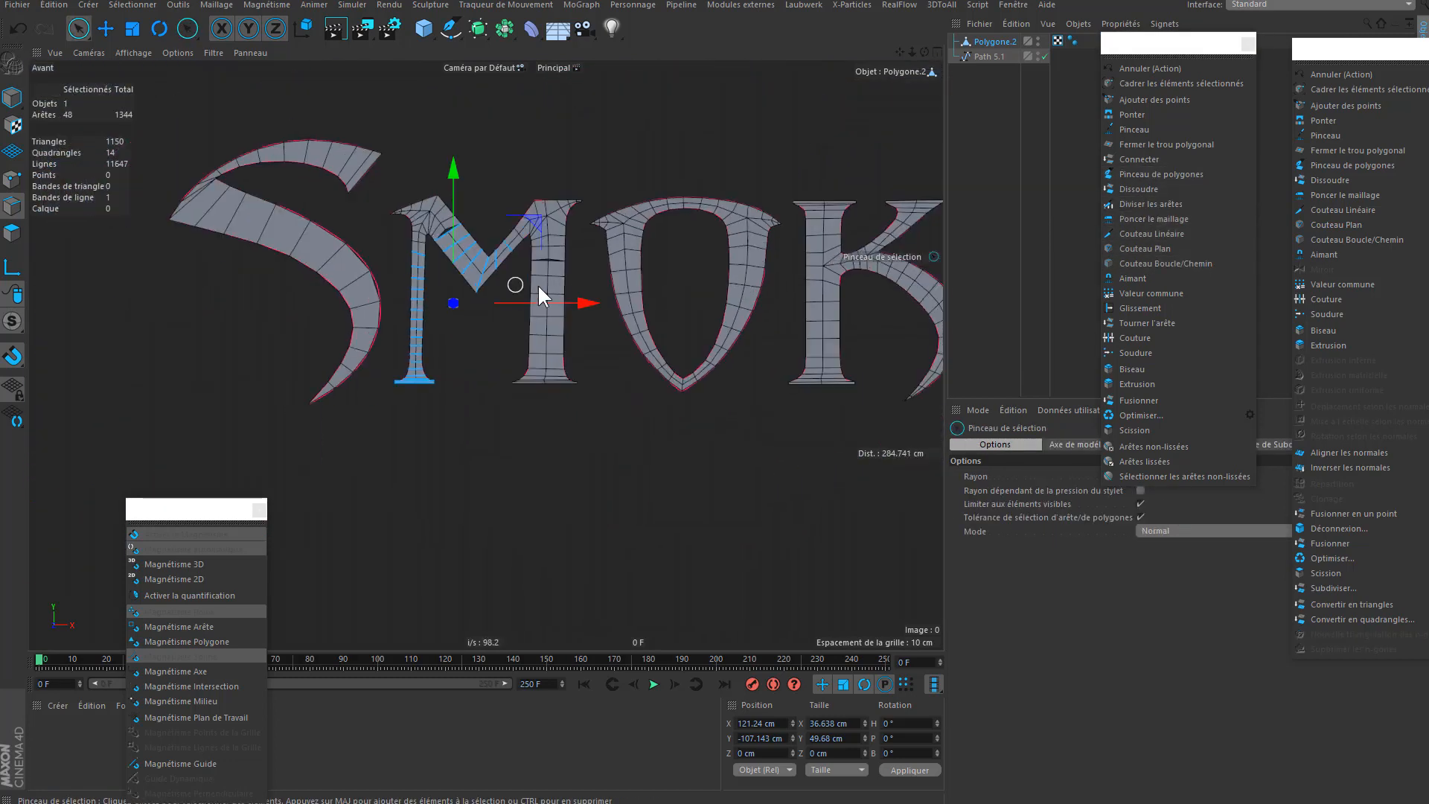
middle_click_drag(537, 284, 935, 278, "alt")
scroll(728, 218, "up", 4)
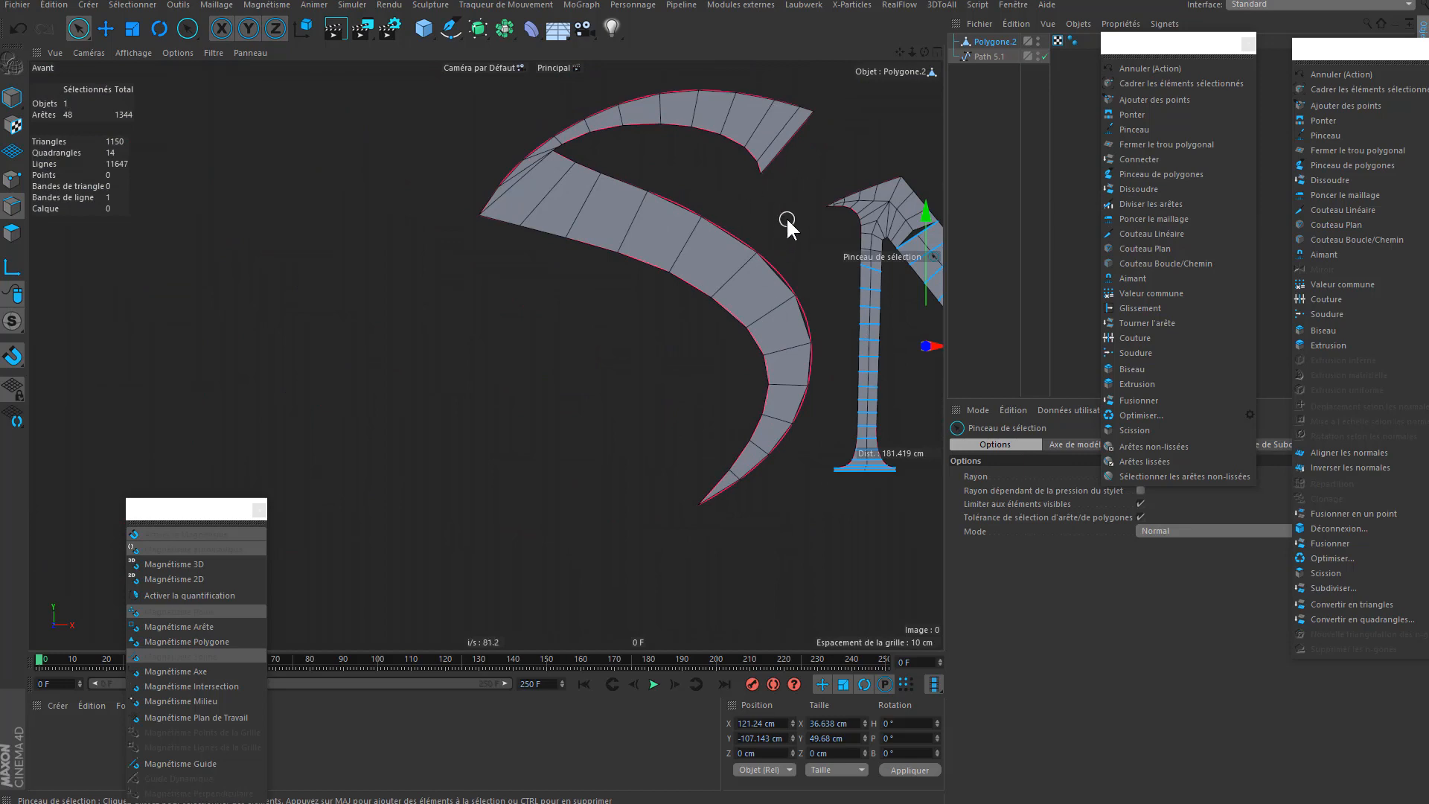
key("b")
left_click(776, 141)
middle_click_drag(720, 245, 627, 240, "alt")
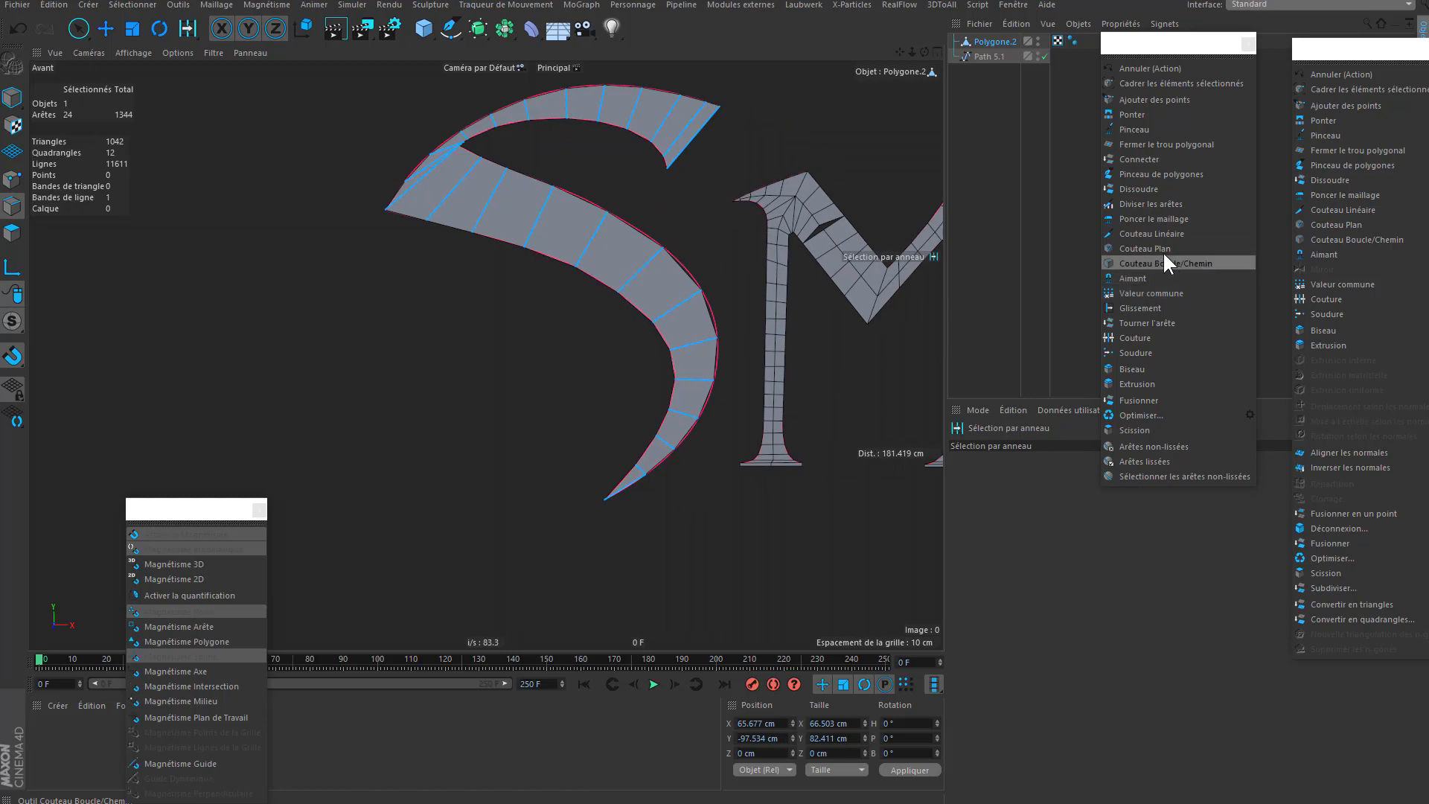
left_click(1150, 203)
- Select all horizontal edges of the I and split them with Edge Cut to add a vertical center line
middle_click_drag(817, 241, 192, 271, "alt")
middle_click_drag(886, 320, 433, 350, "alt")
key("space")
mouse_move(542, 183)
left_mouse_down()
mouse_move(524, 261)
mouse_move(536, 474)
left_mouse_up()
key("space")
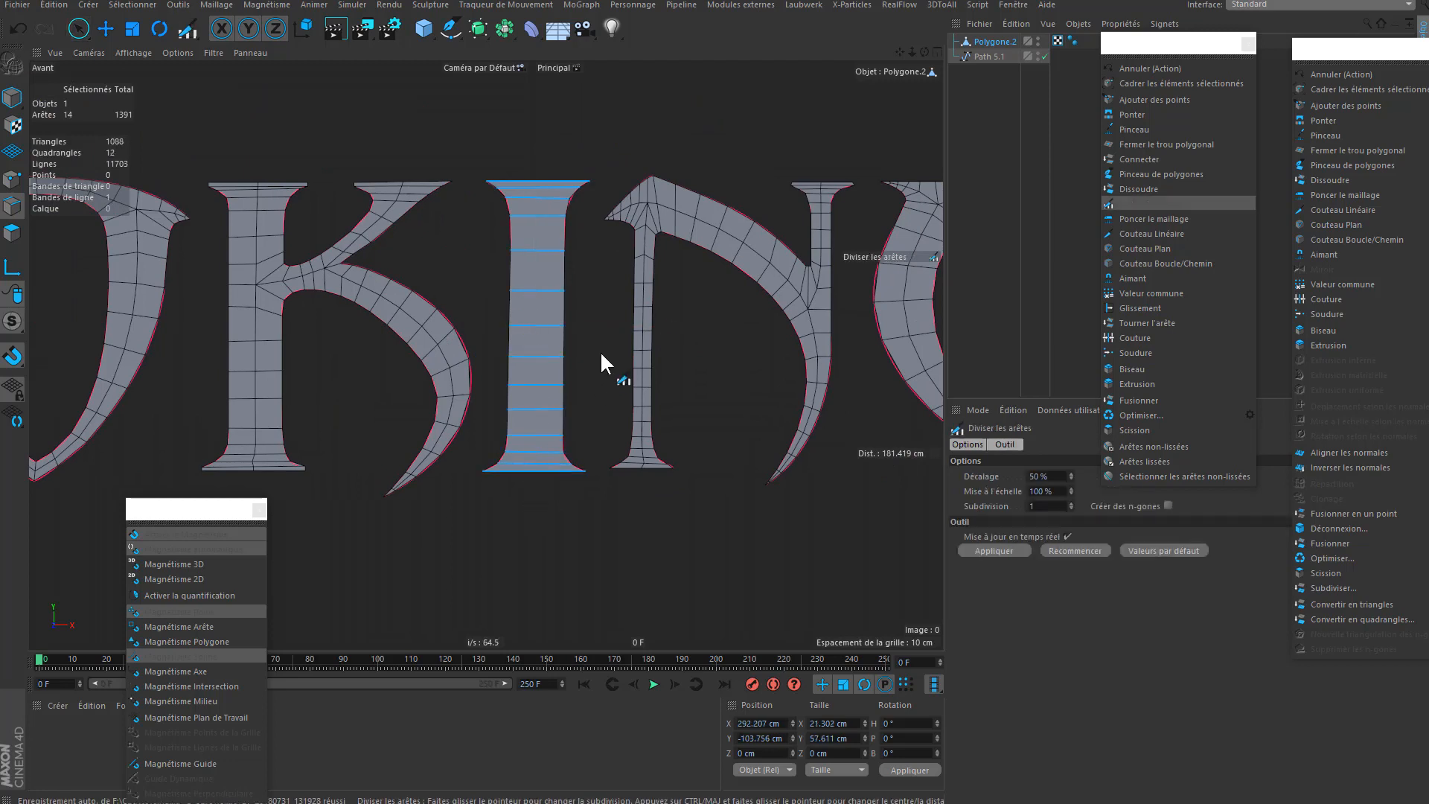
left_click(602, 351)
- Cut edges with the Polygon Pen from the center-line point near the S's upper terminal to the terminal's two end corners
middle_click_drag(906, 387, 644, 327, "alt")
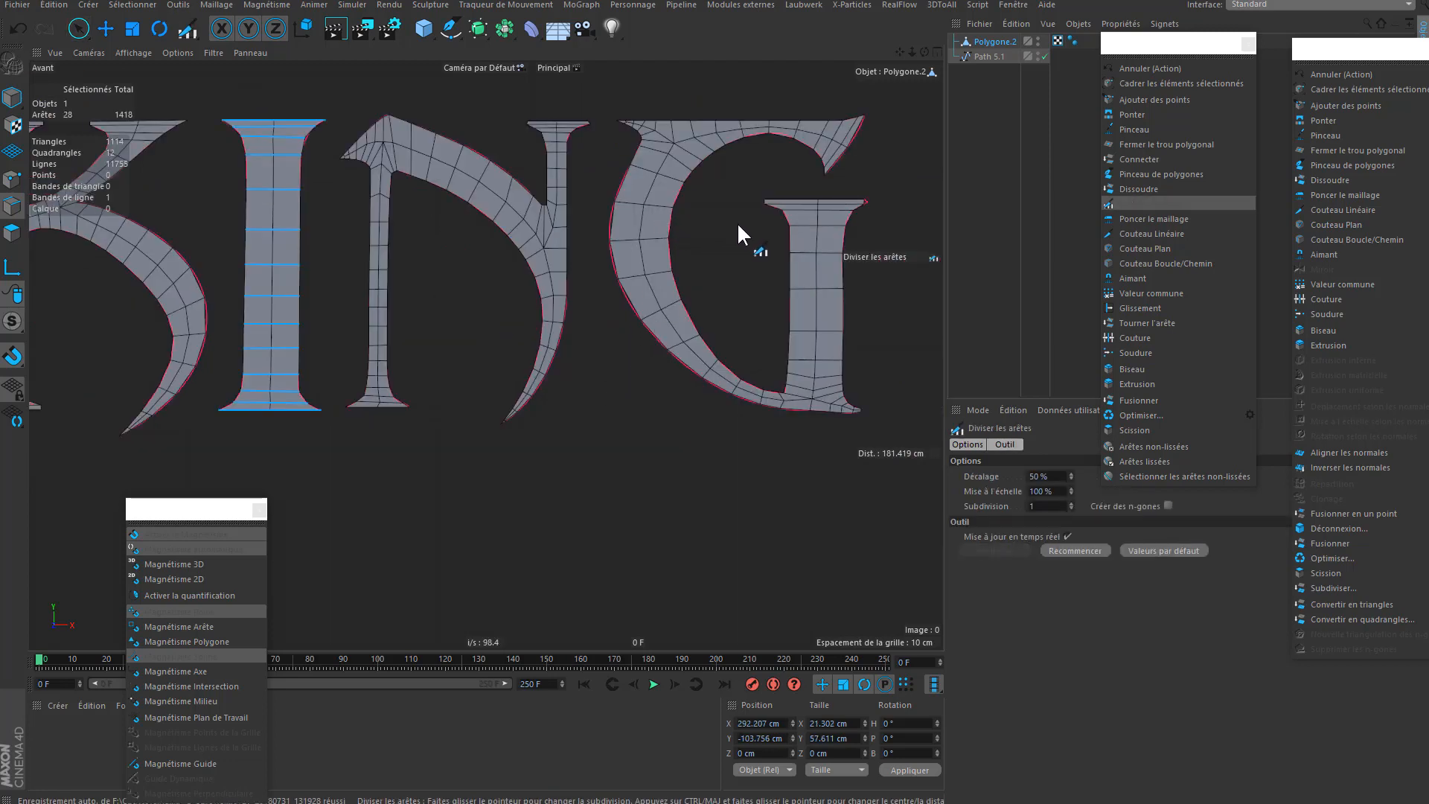
middle_click_drag(628, 233, 473, 245, "alt")
right_click_drag(473, 246, 604, 261, "alt")
scroll(691, 266, "up", 2)
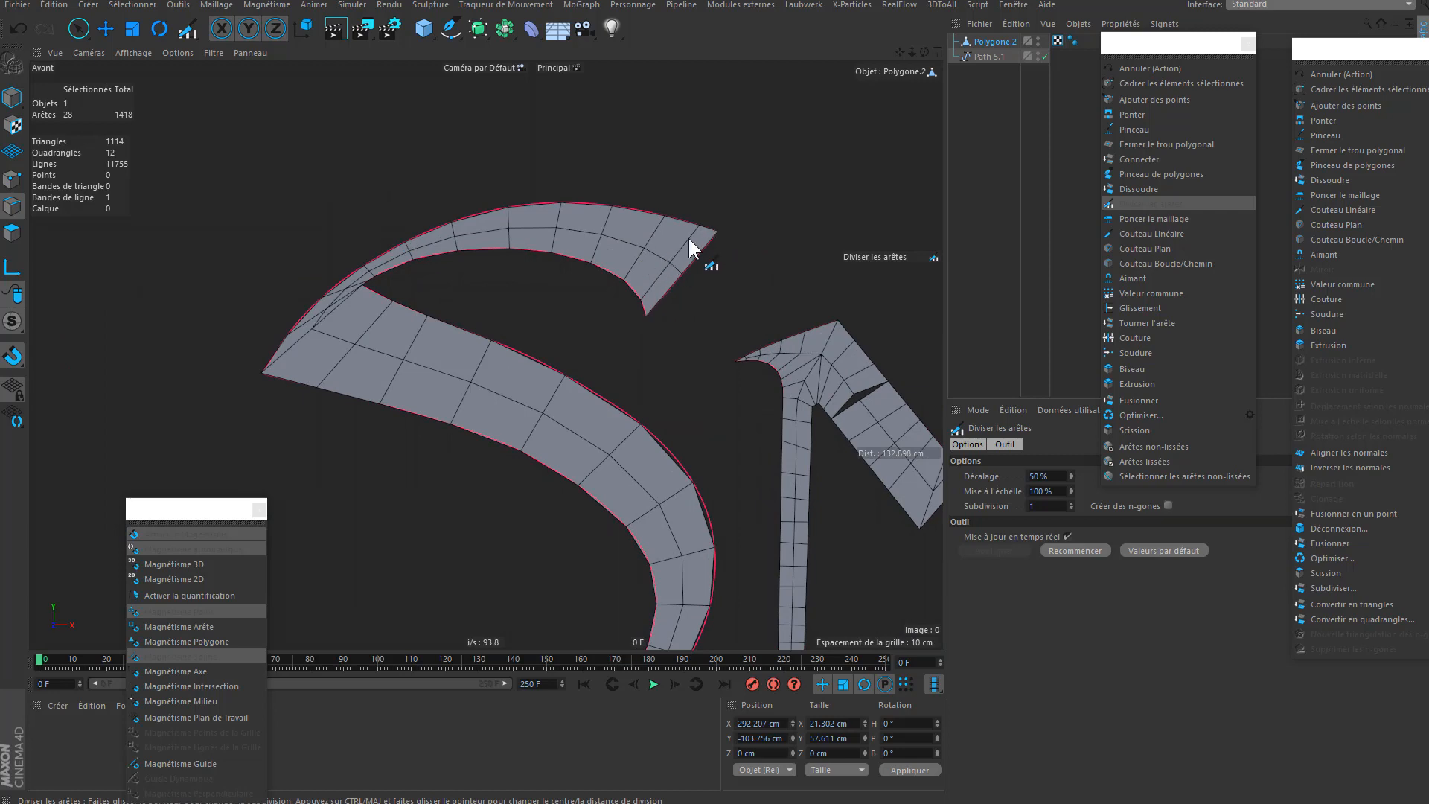
right_click_drag(638, 316, 638, 271, "alt")
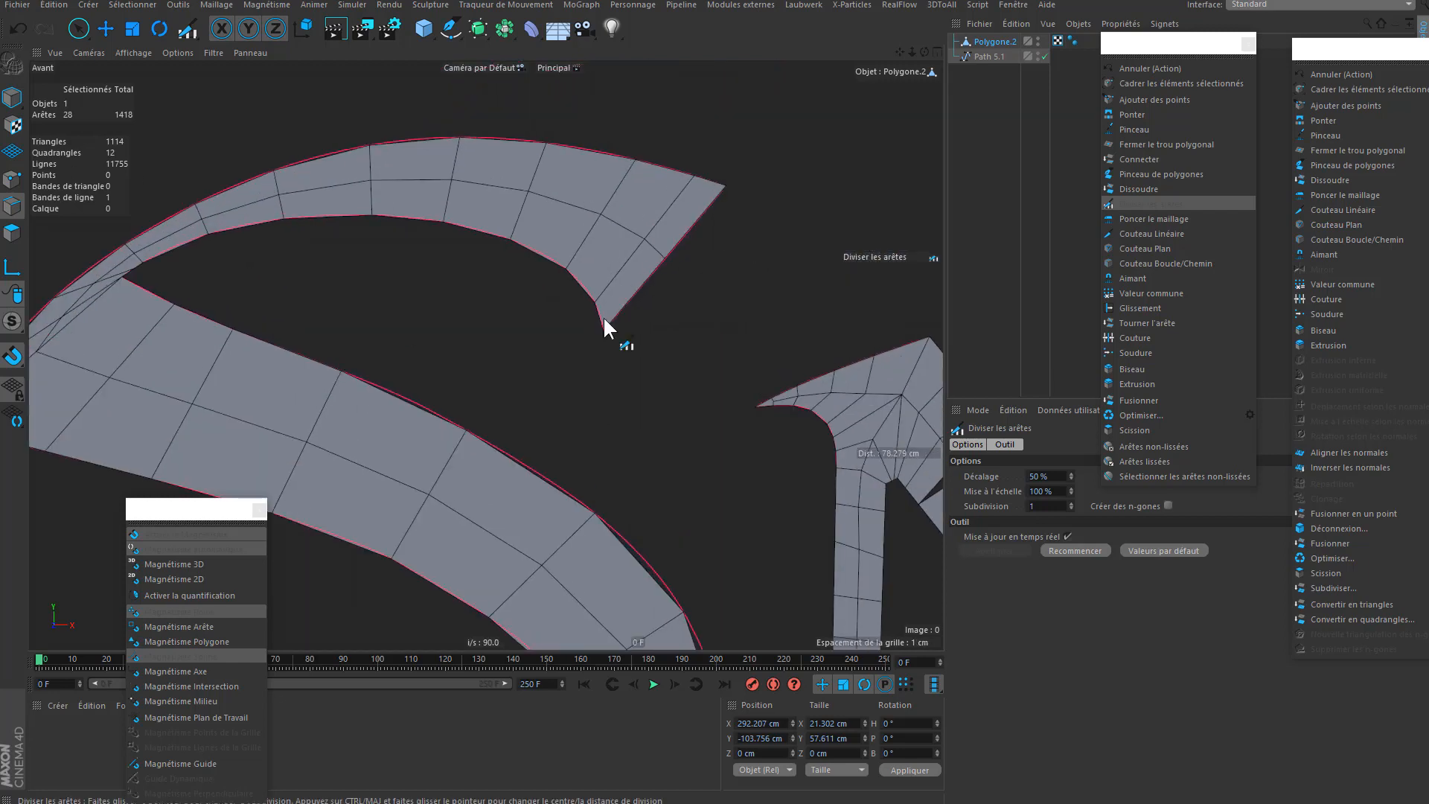
left_click(1154, 175)
left_click(598, 212)
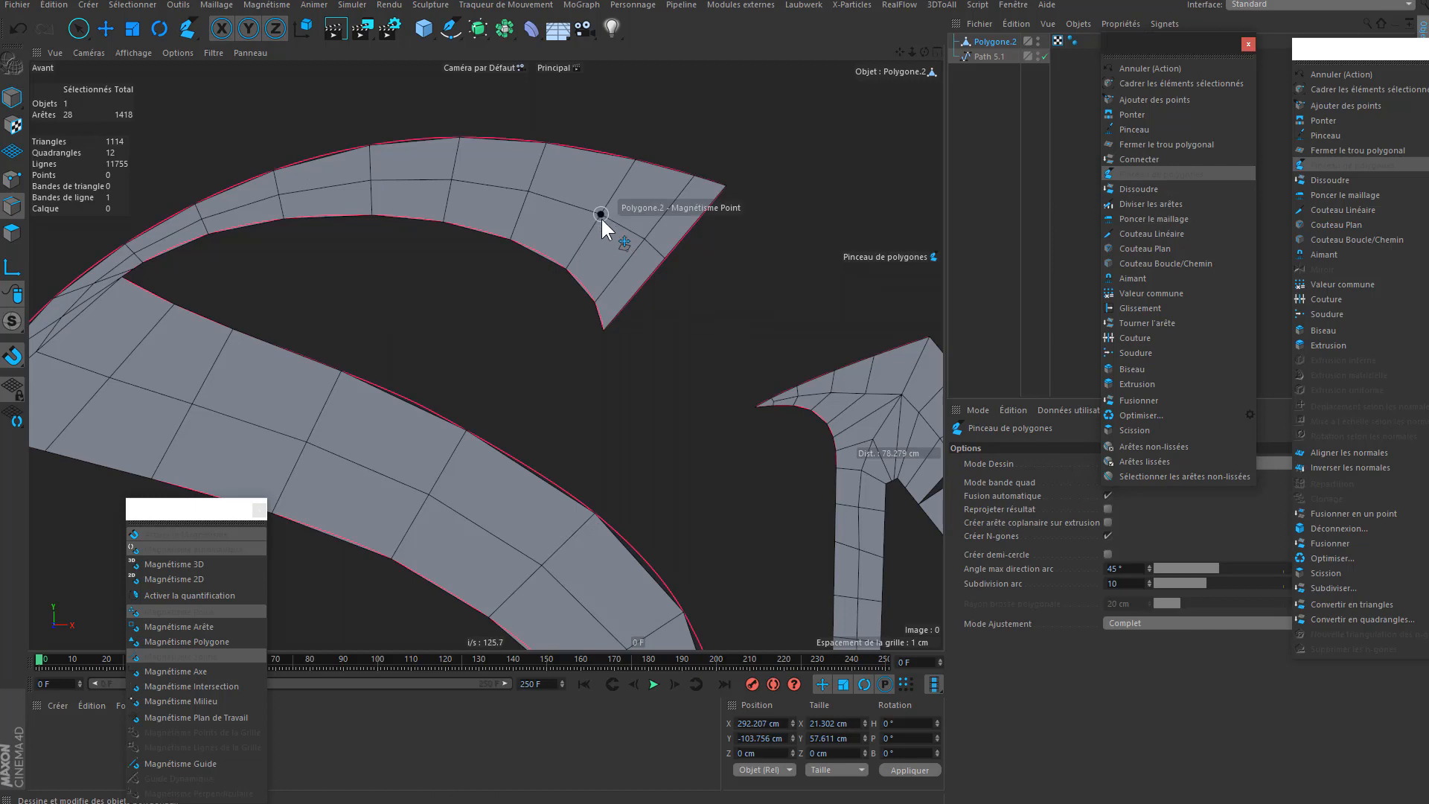
left_click(604, 329)
left_click(601, 214)
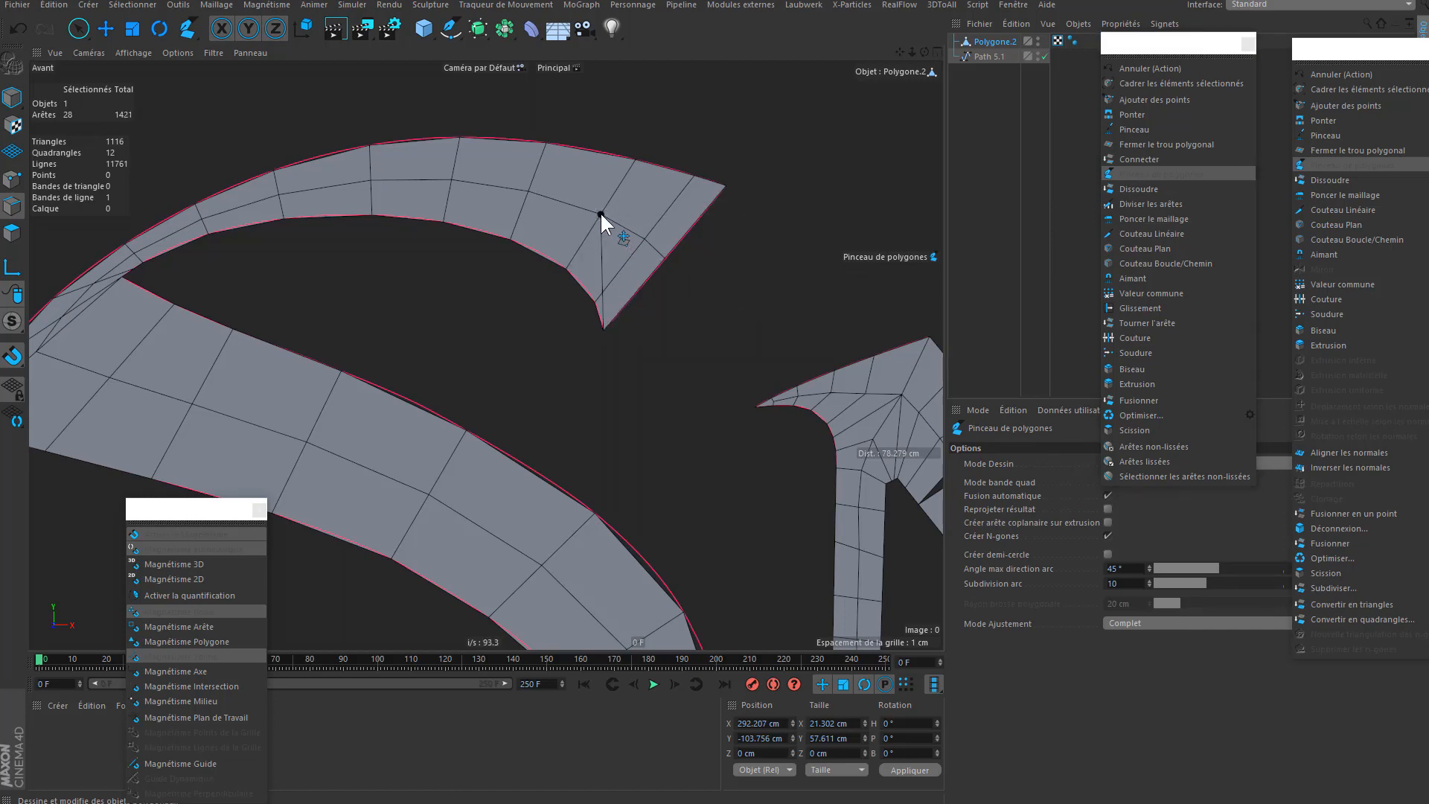
left_click(724, 188)
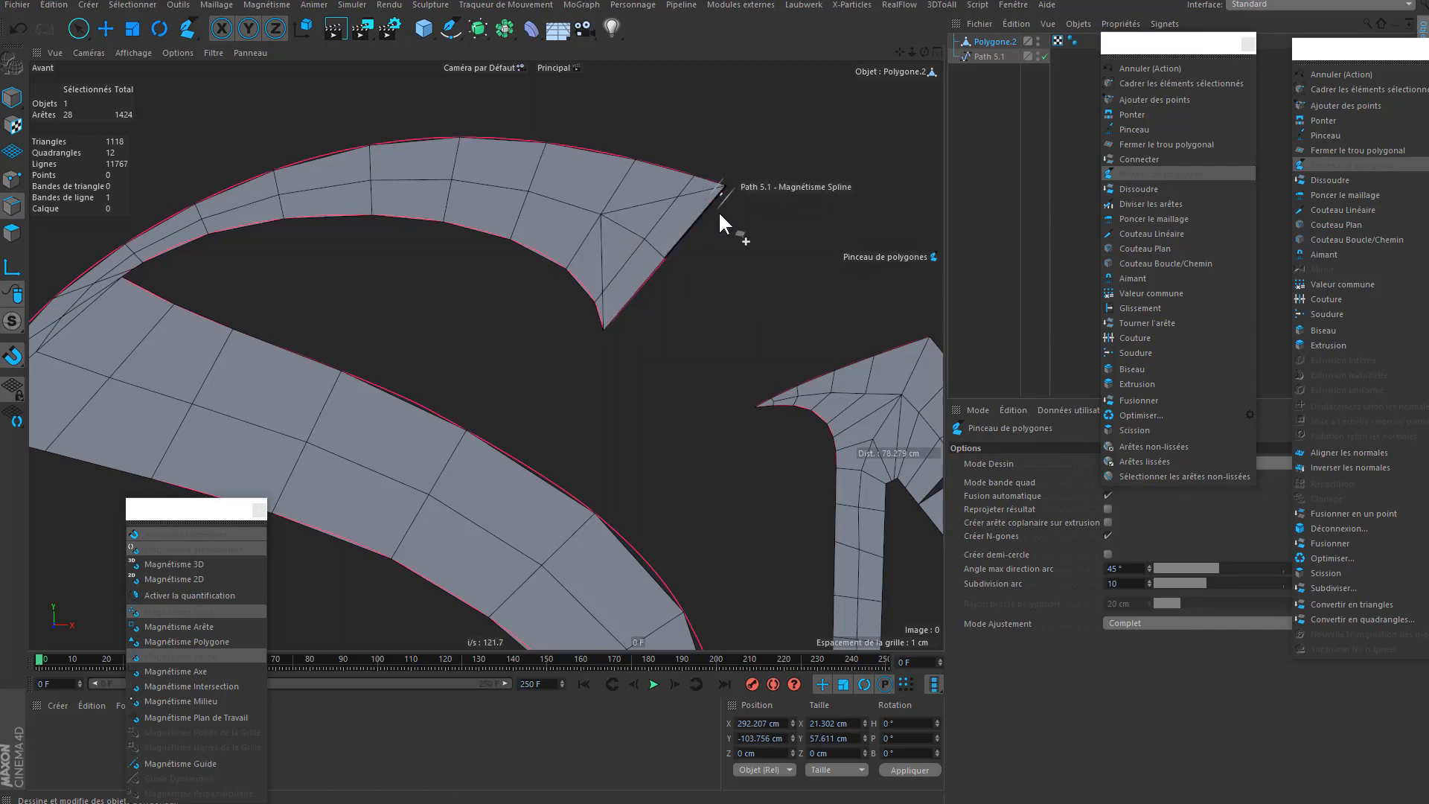
- Remove the leftover center-line and cross edges inside the S's upper terminal
left_click(625, 261, "ctrl")
left_click(658, 223, "ctrl")
left_click(644, 239, "ctrl")
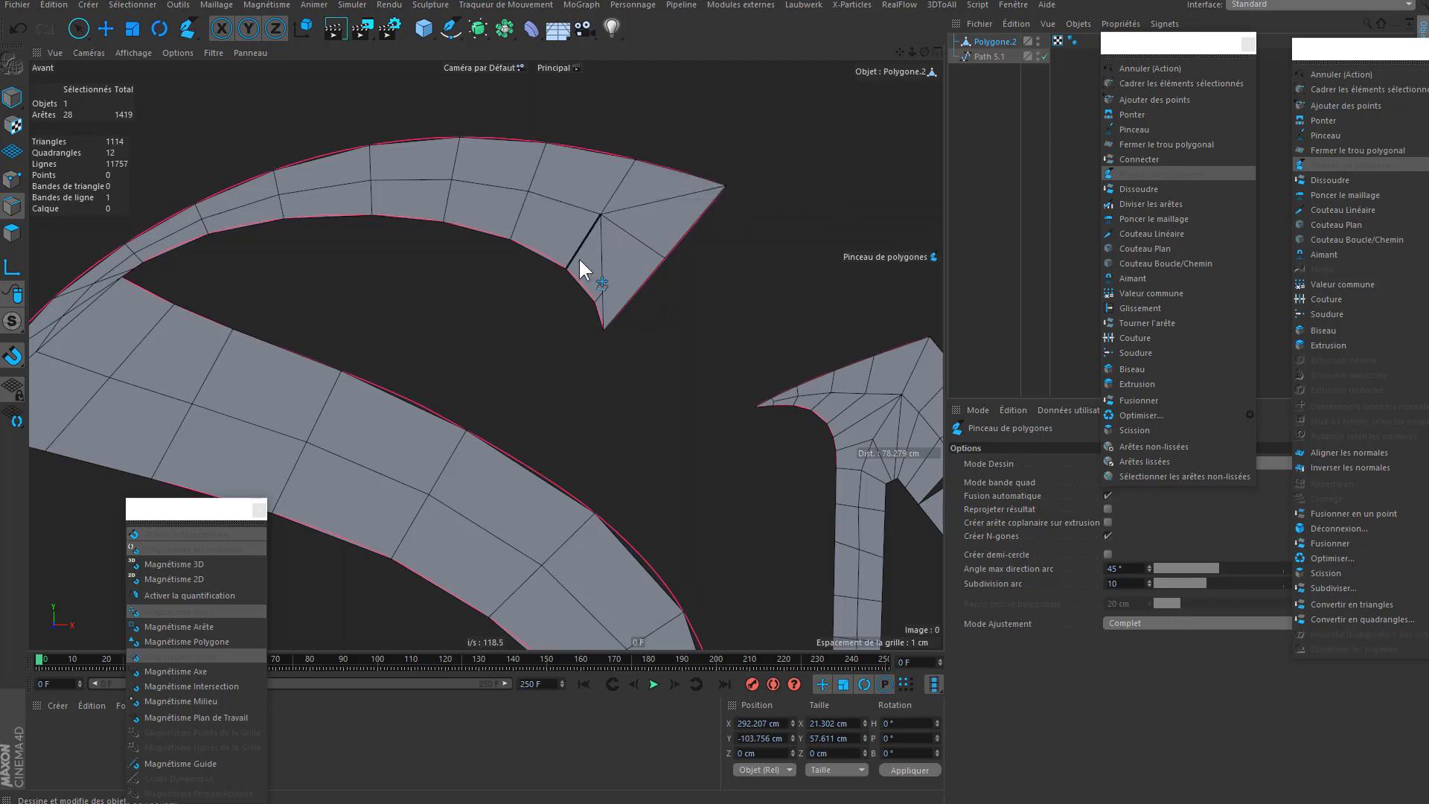
- Clean up the cross edges beside the S's upper terminal and shift their center-line and outline points along the arm
middle_click_drag(566, 238, 611, 242, "alt")
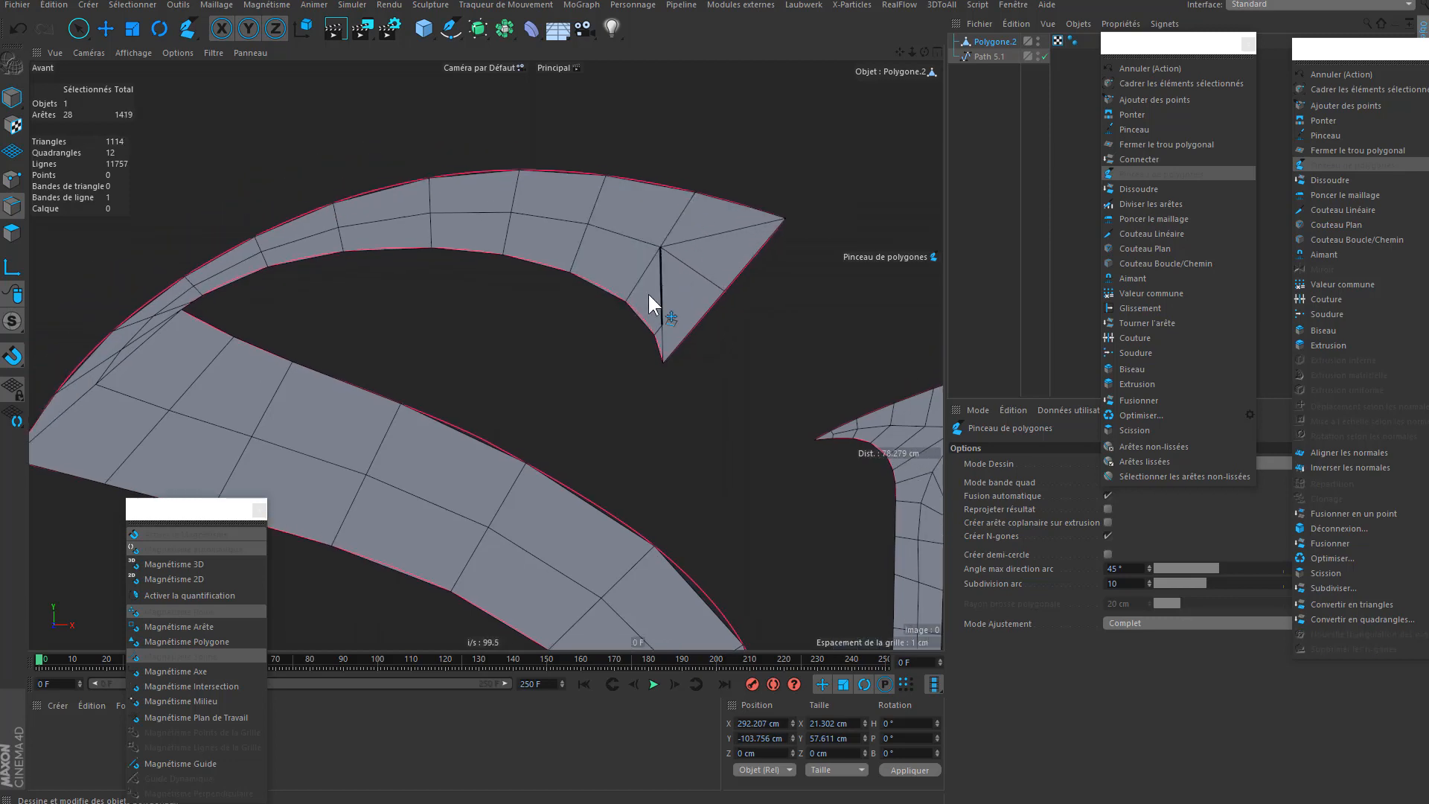
left_click_drag(586, 222, 491, 207)
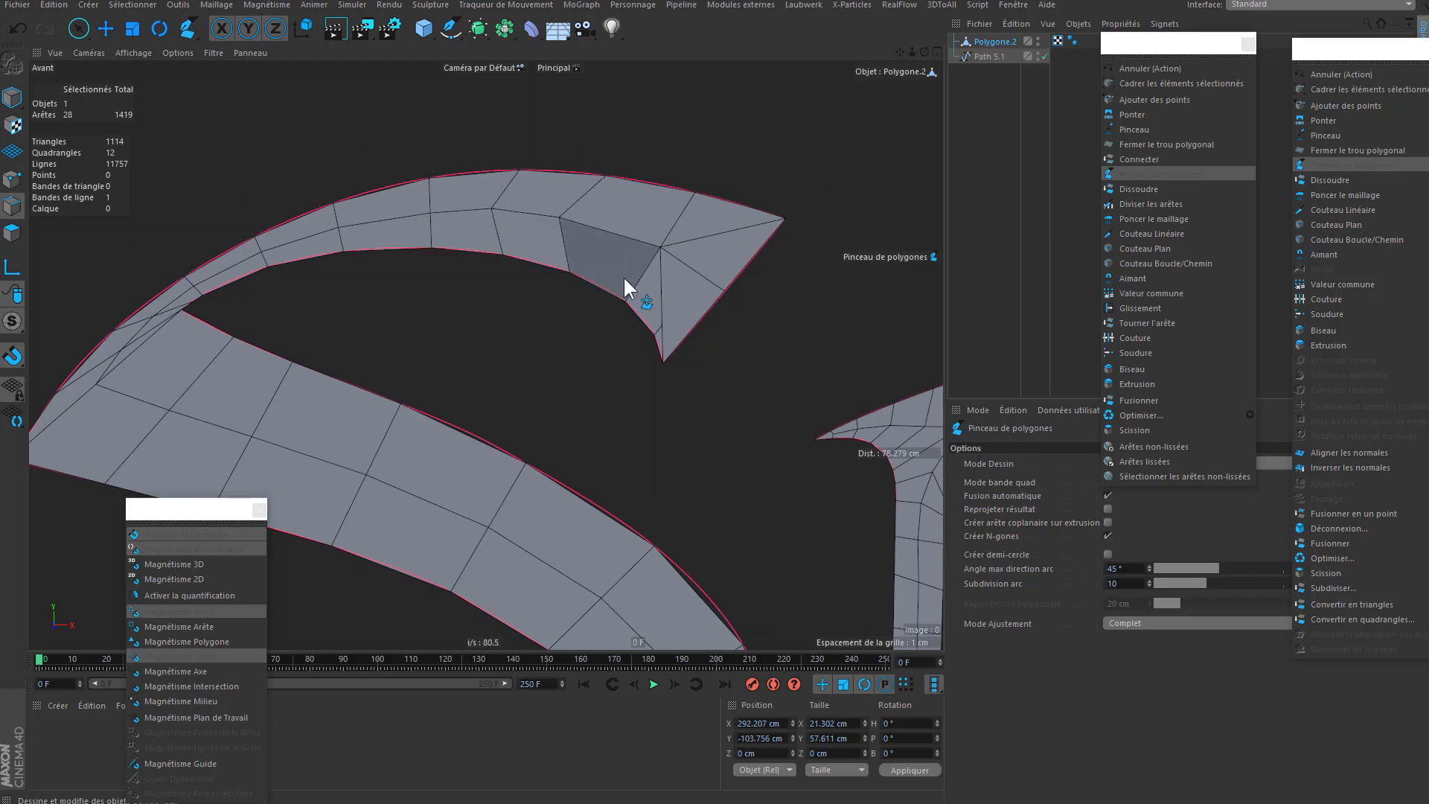
left_click(645, 274, "ctrl")
left_click(678, 221, "ctrl")
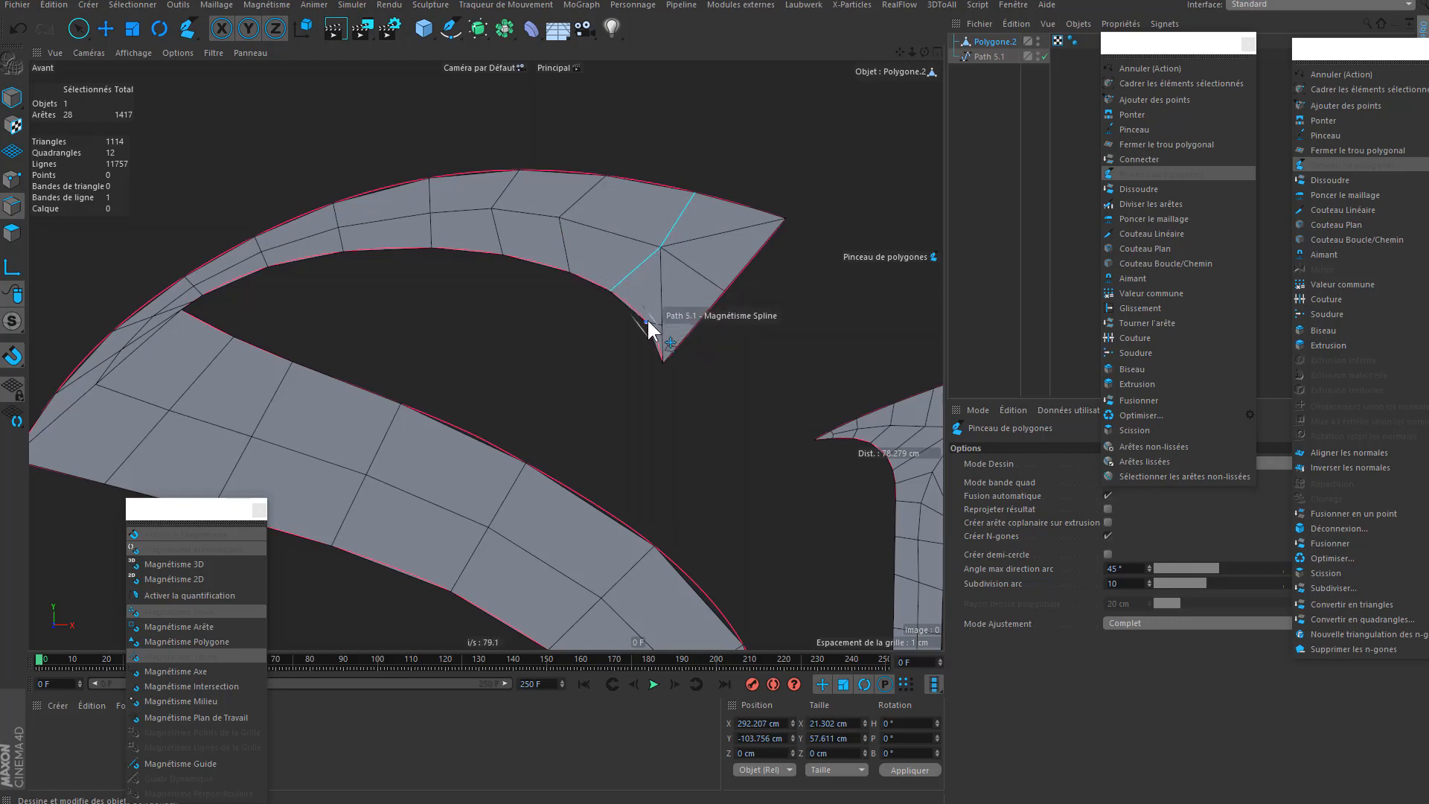
left_click_drag(686, 192, 751, 209)
left_click(727, 202)
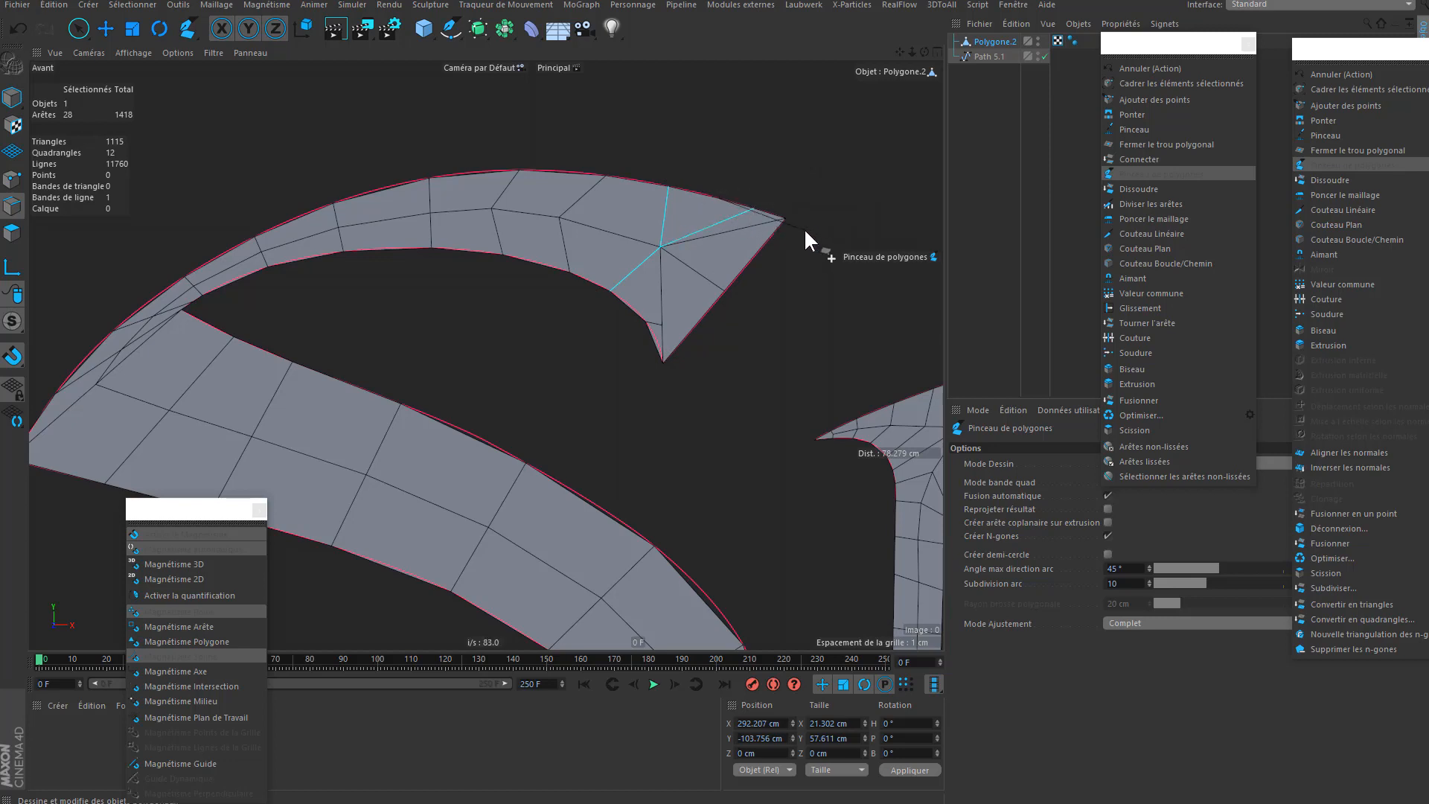
left_click_drag(726, 202, 763, 163)
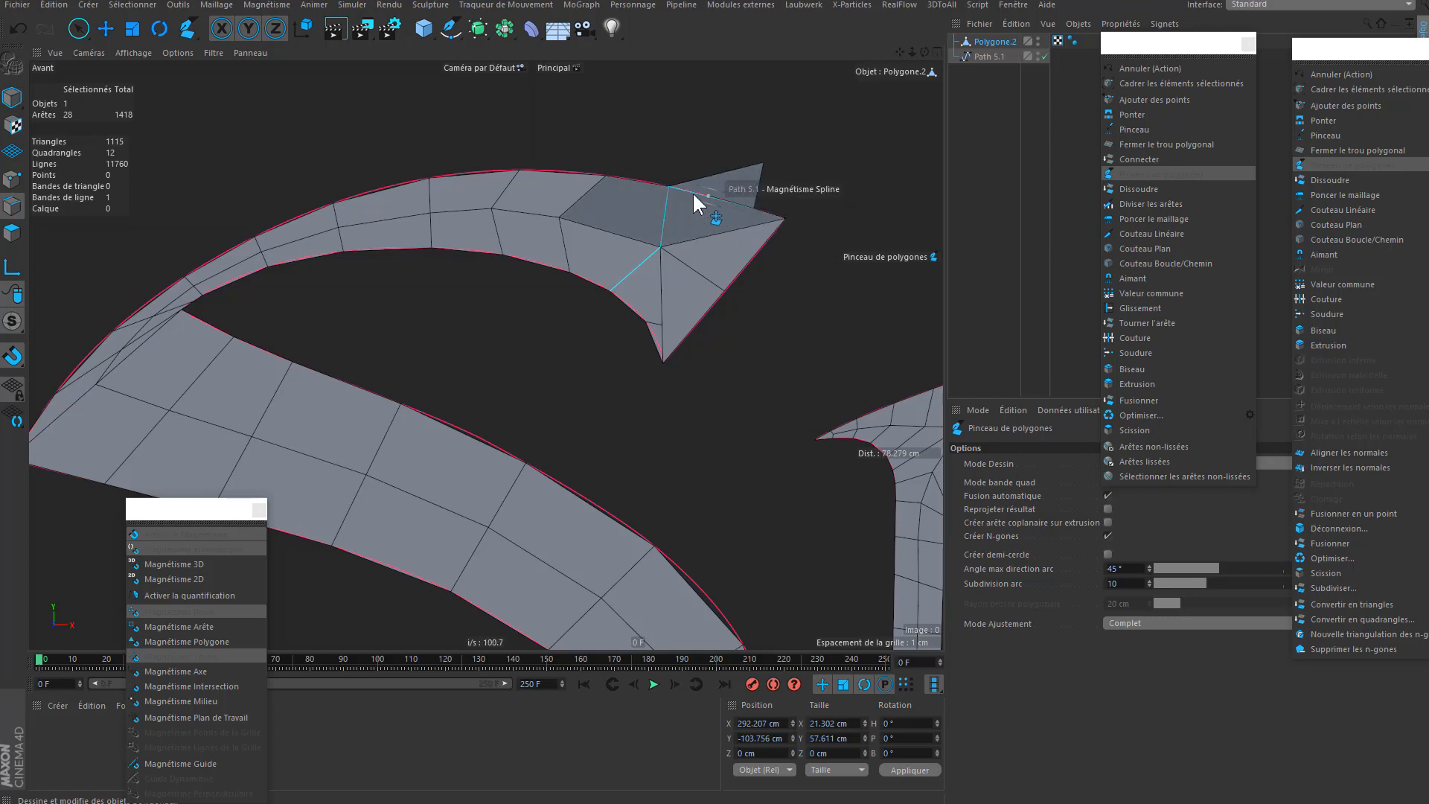
key("ctrl+z")
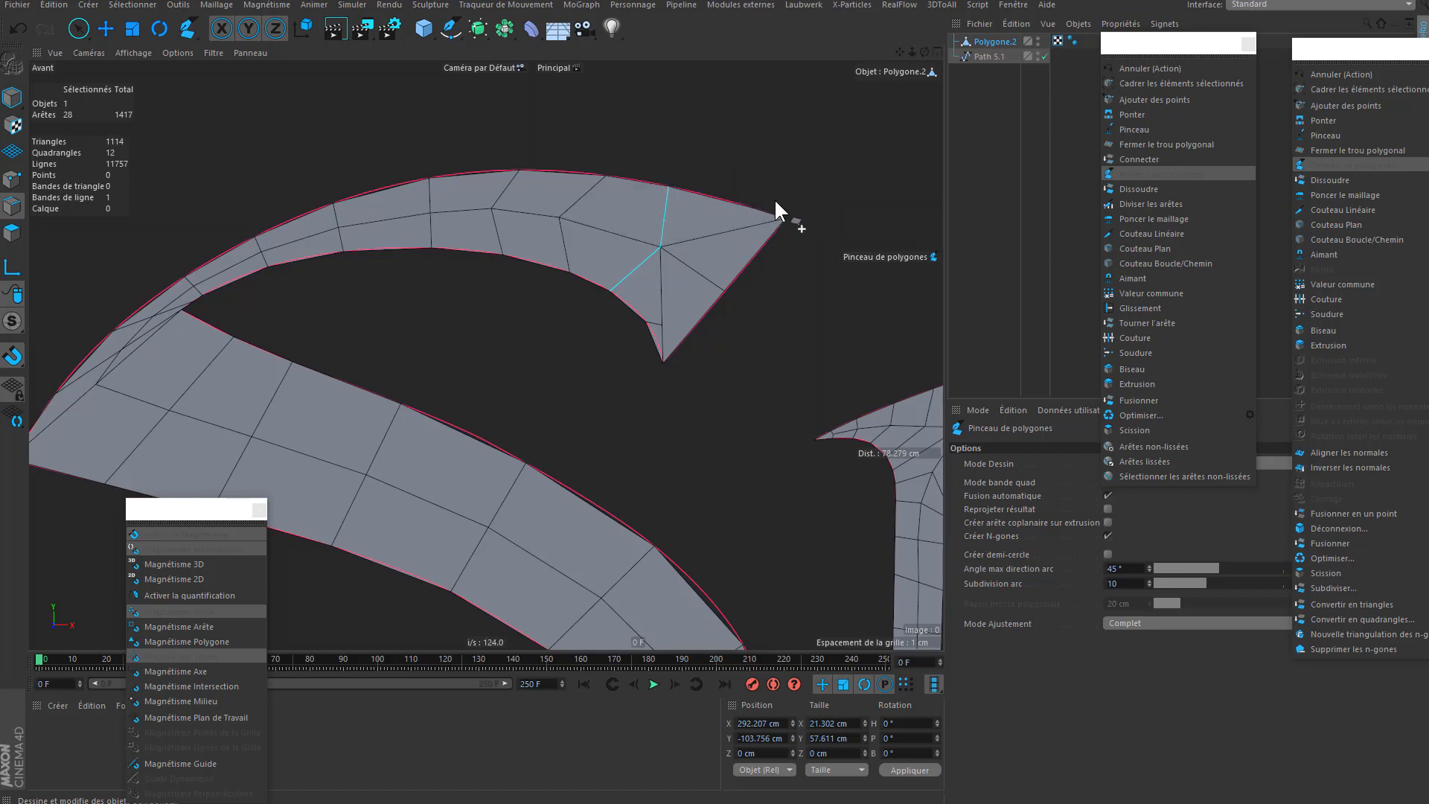
- Cut extra cross edges through the center line of the S's upper arm, just before the terminal's corner junction
left_click(732, 201)
left_click(626, 237)
left_click_drag(626, 236, 627, 237)
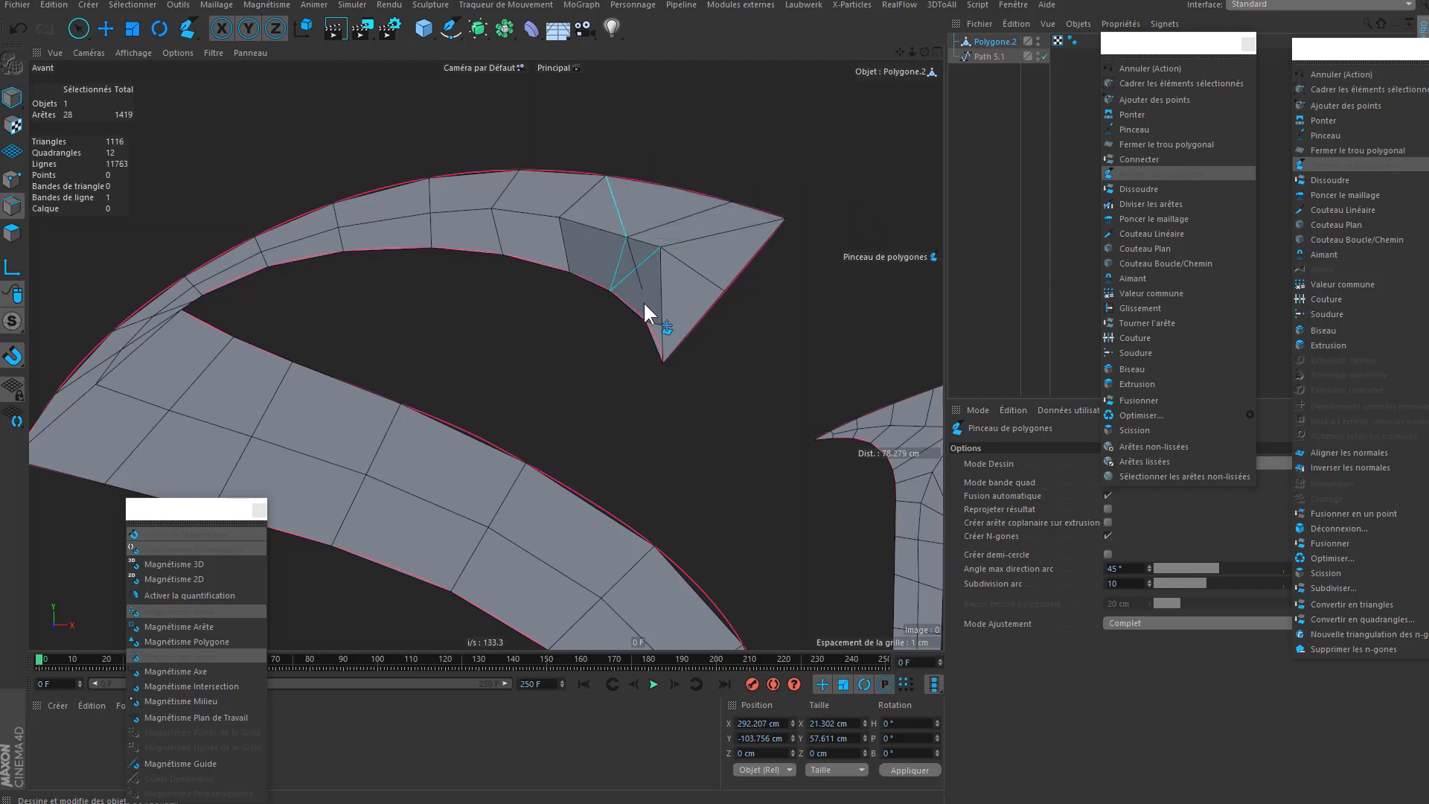
left_click(609, 289)
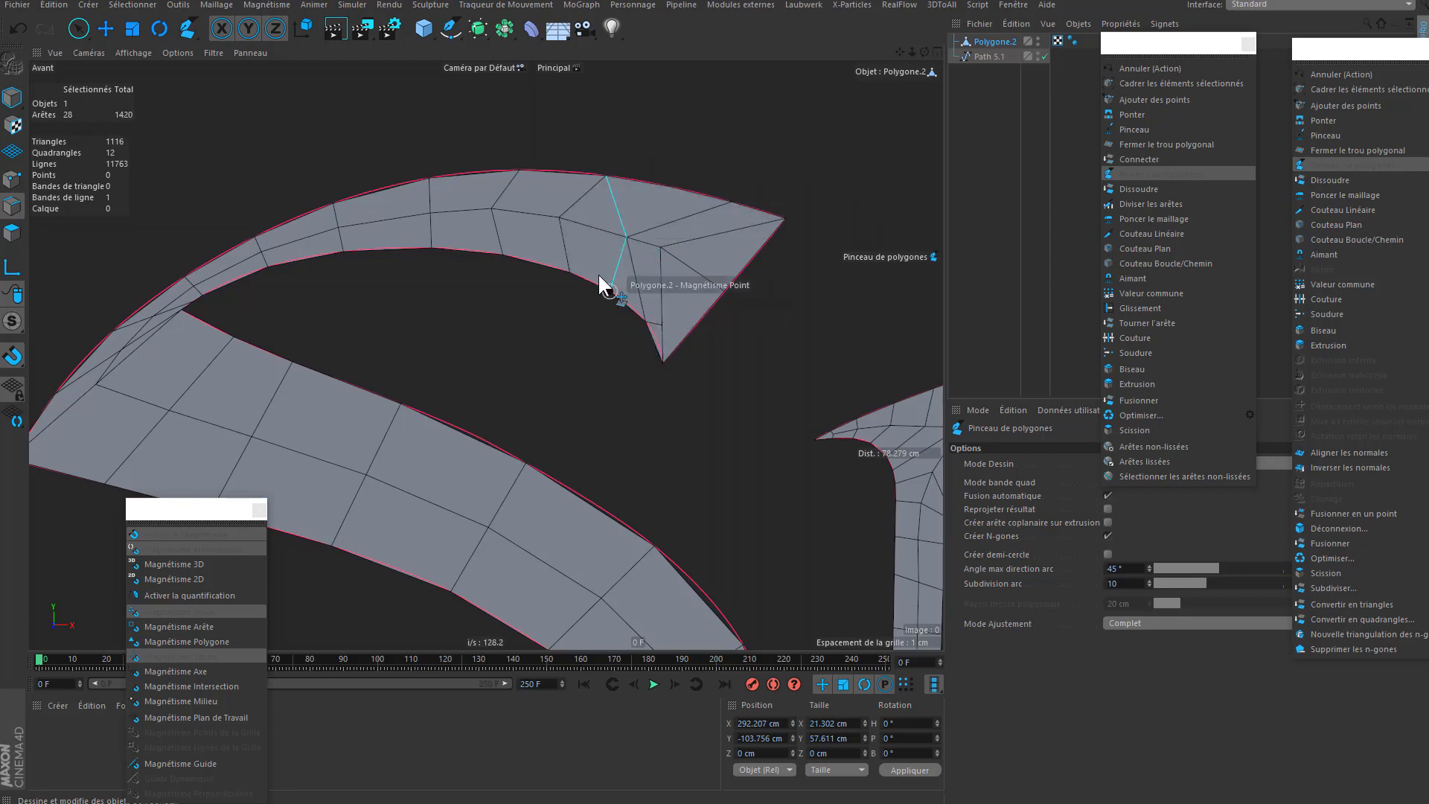
left_click(596, 228)
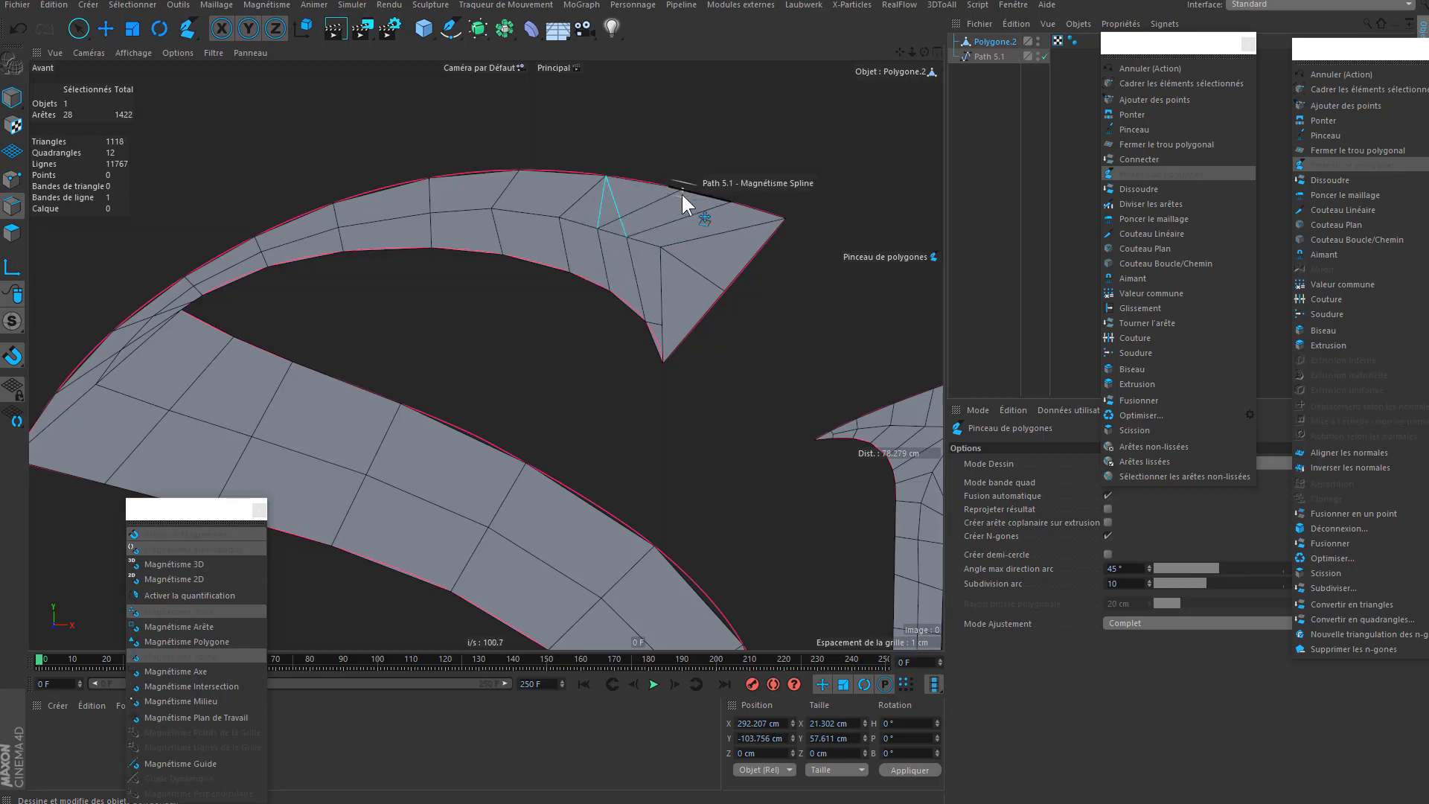
- Even out the center-line points before the S's upper terminal and remove the short edge near its lower tip
scroll(581, 245, "up", 2)
left_click_drag(608, 217, 657, 226)
scroll(707, 359, "up", 3)
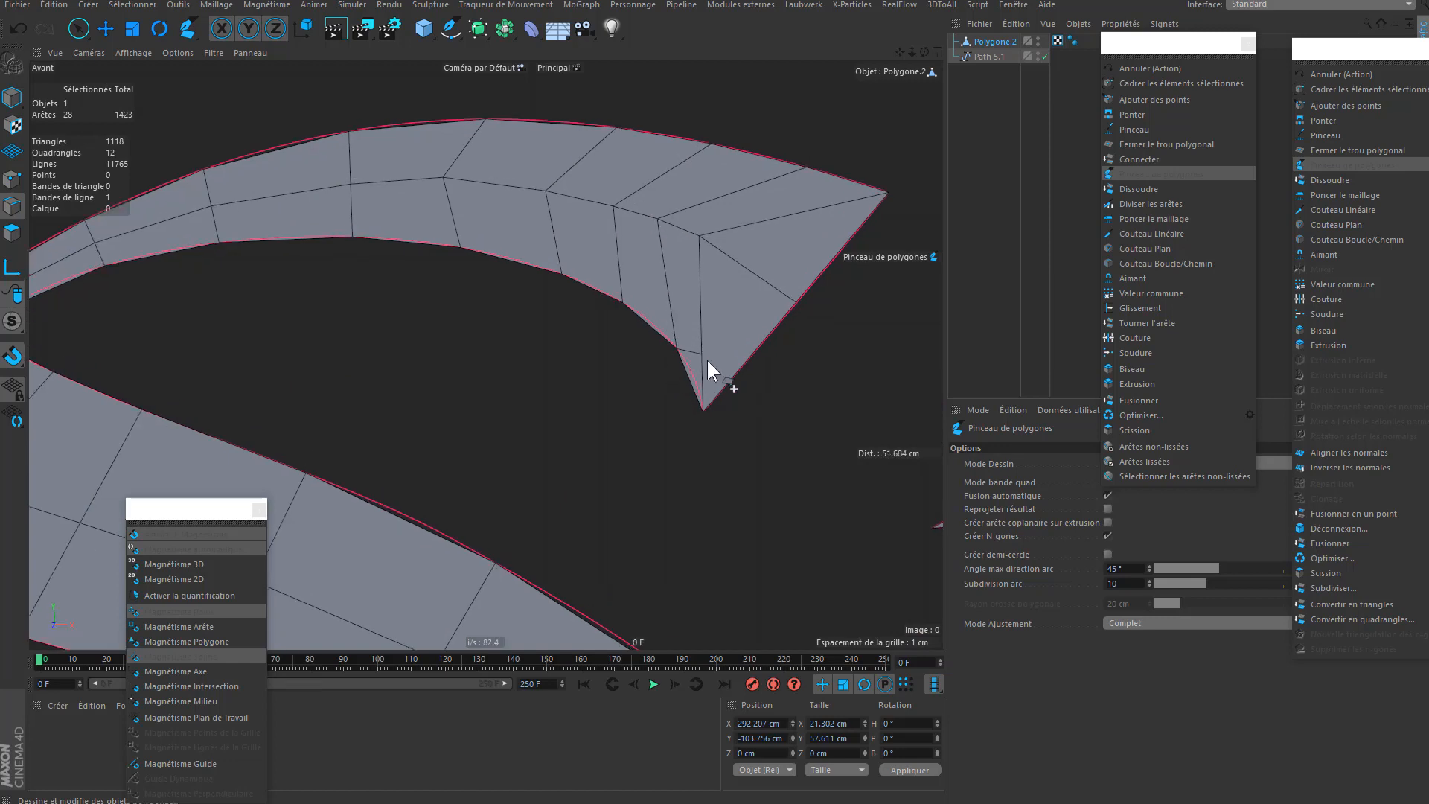
left_click(732, 345)
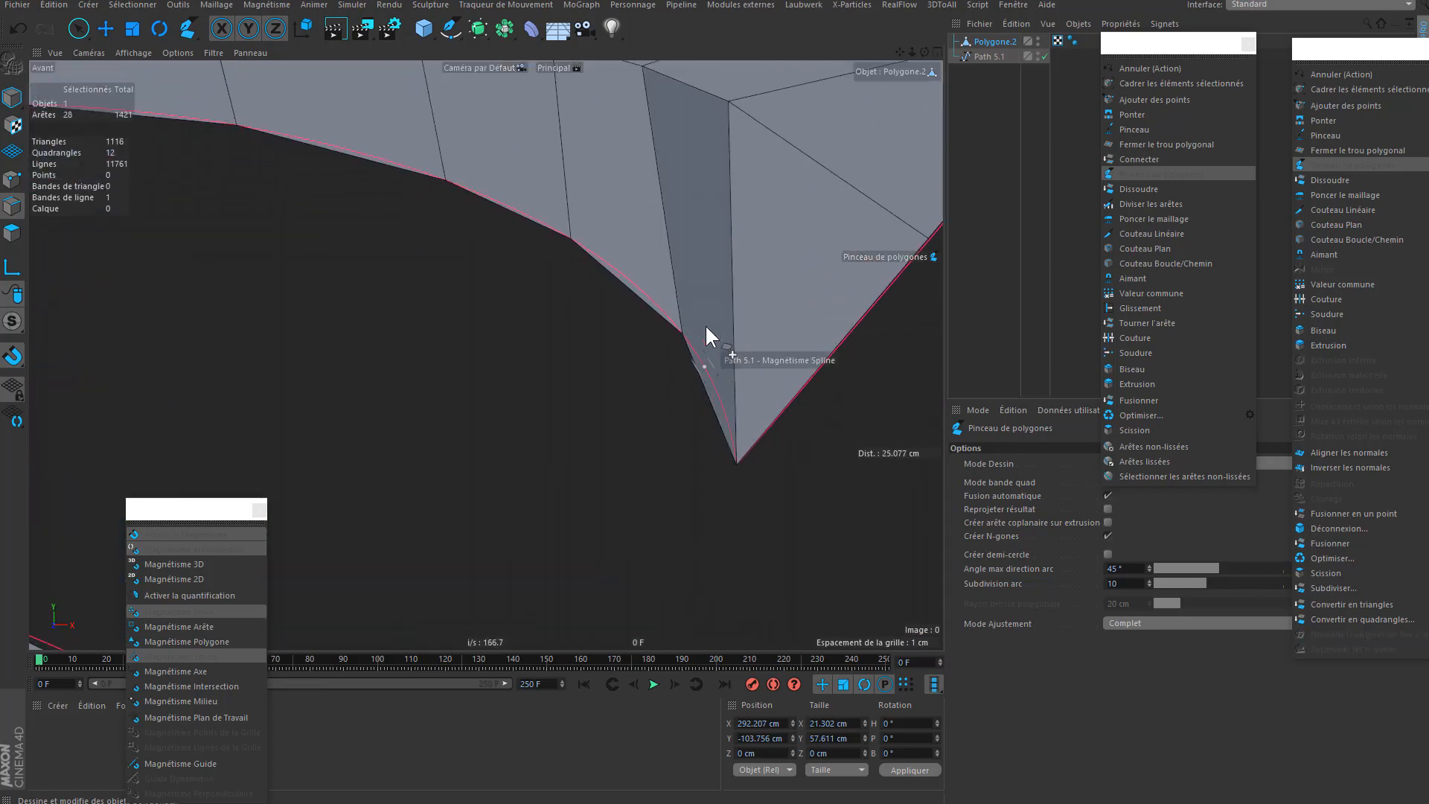
scroll(707, 331, "down", 4)
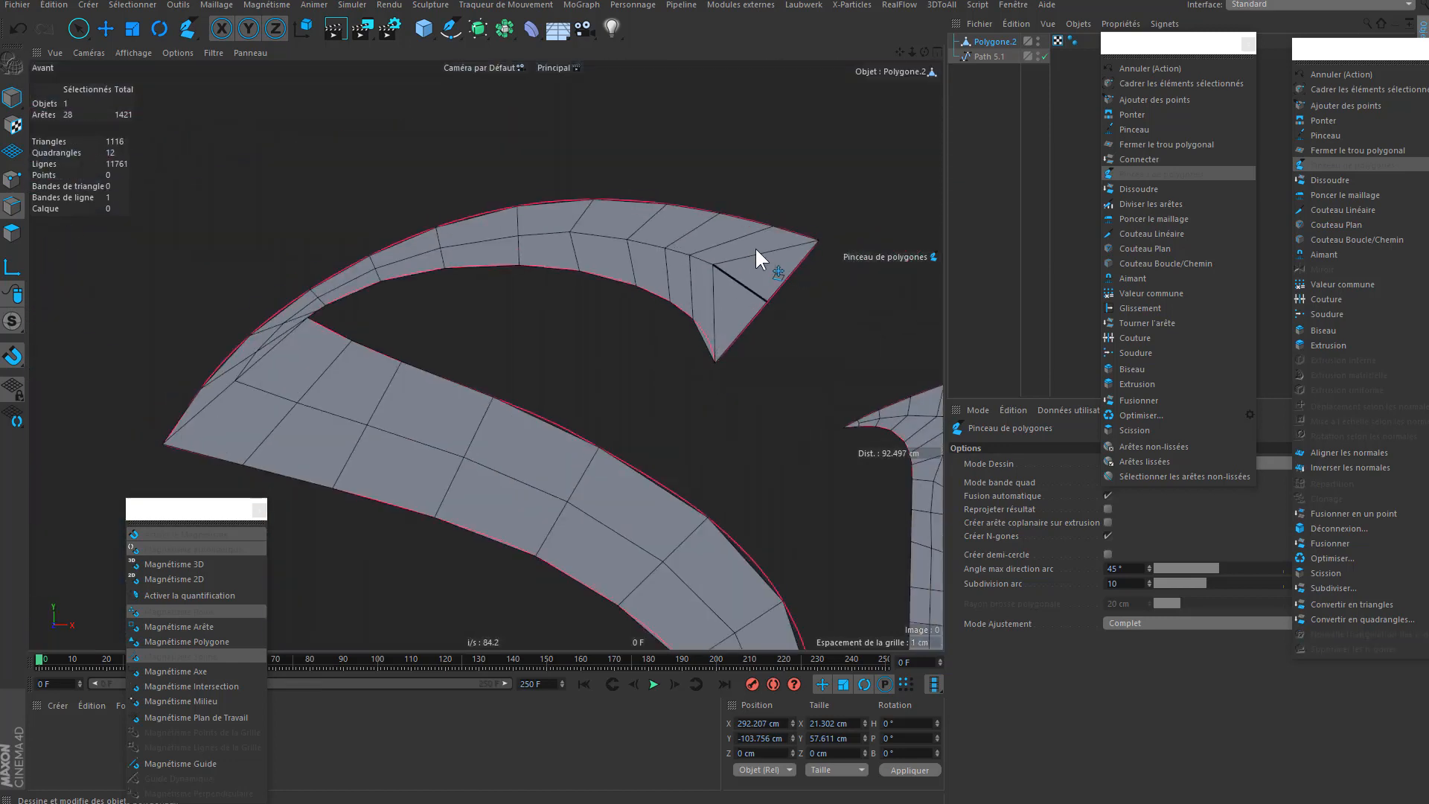
- Remove the diagonal edge and its outline point at the tip of the S's upper terminal, leaving the end undivided
left_click(766, 300, "ctrl")
key("ctrl+z")
scroll(753, 307, "up", 5)
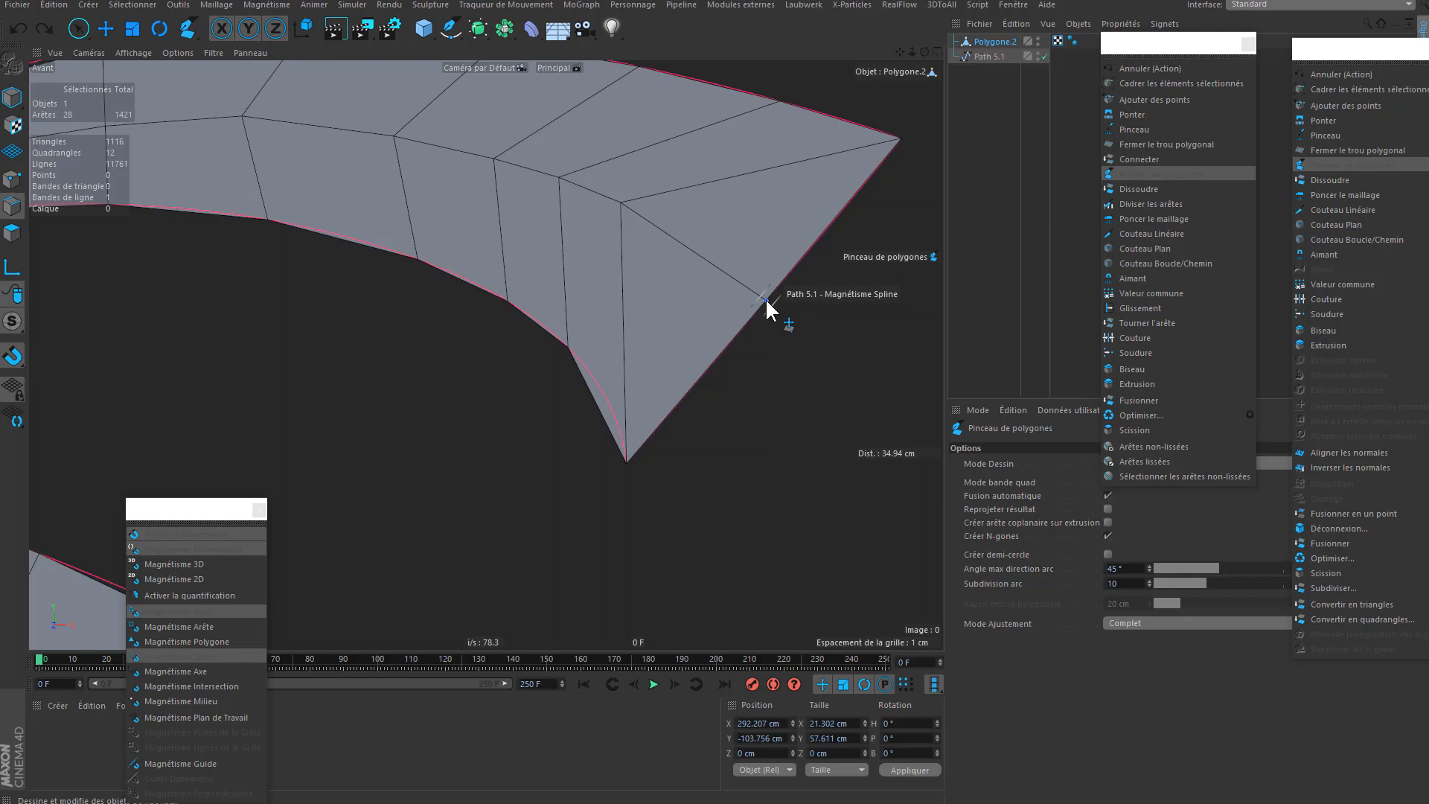
left_click(726, 277, "ctrl")
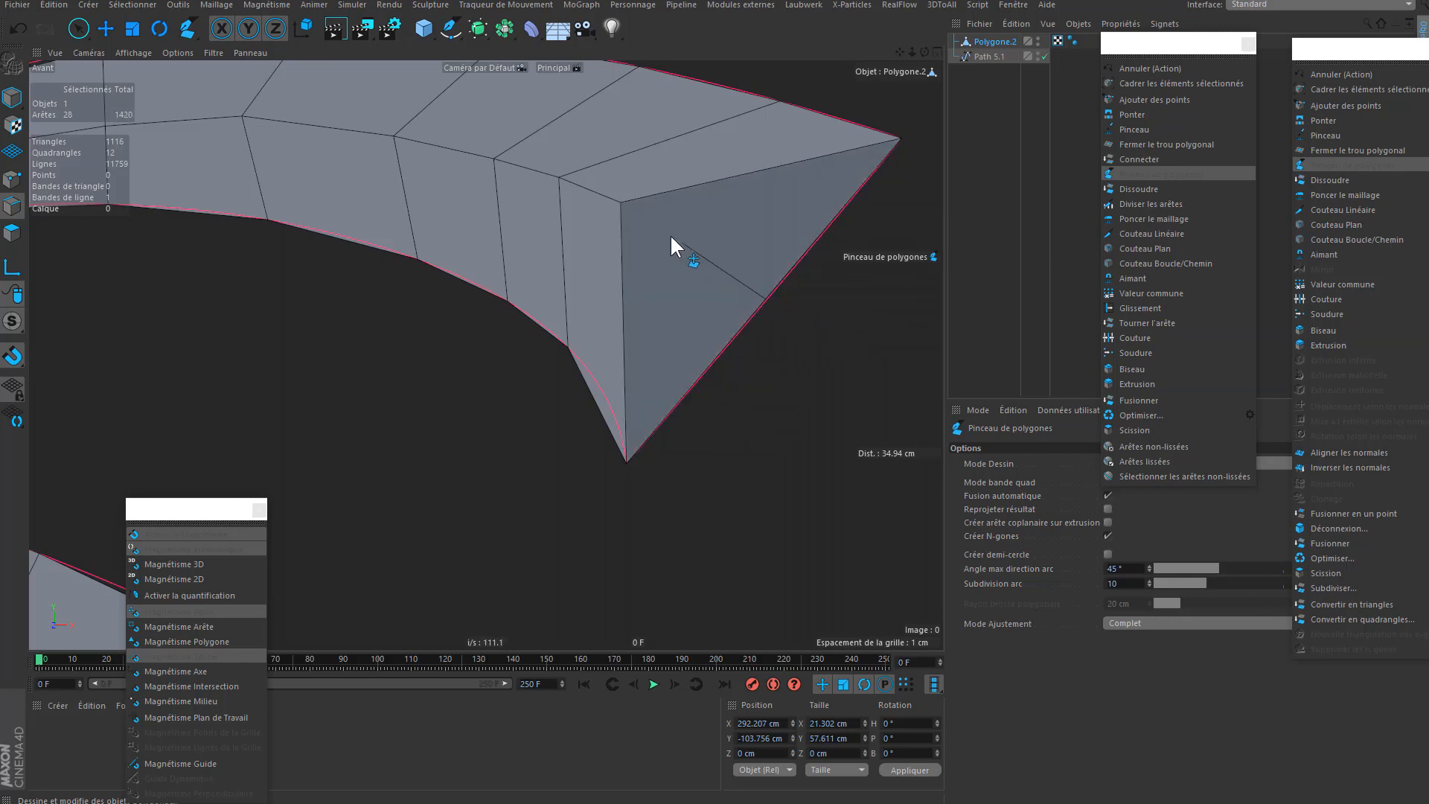
left_click_drag(621, 202, 759, 285)
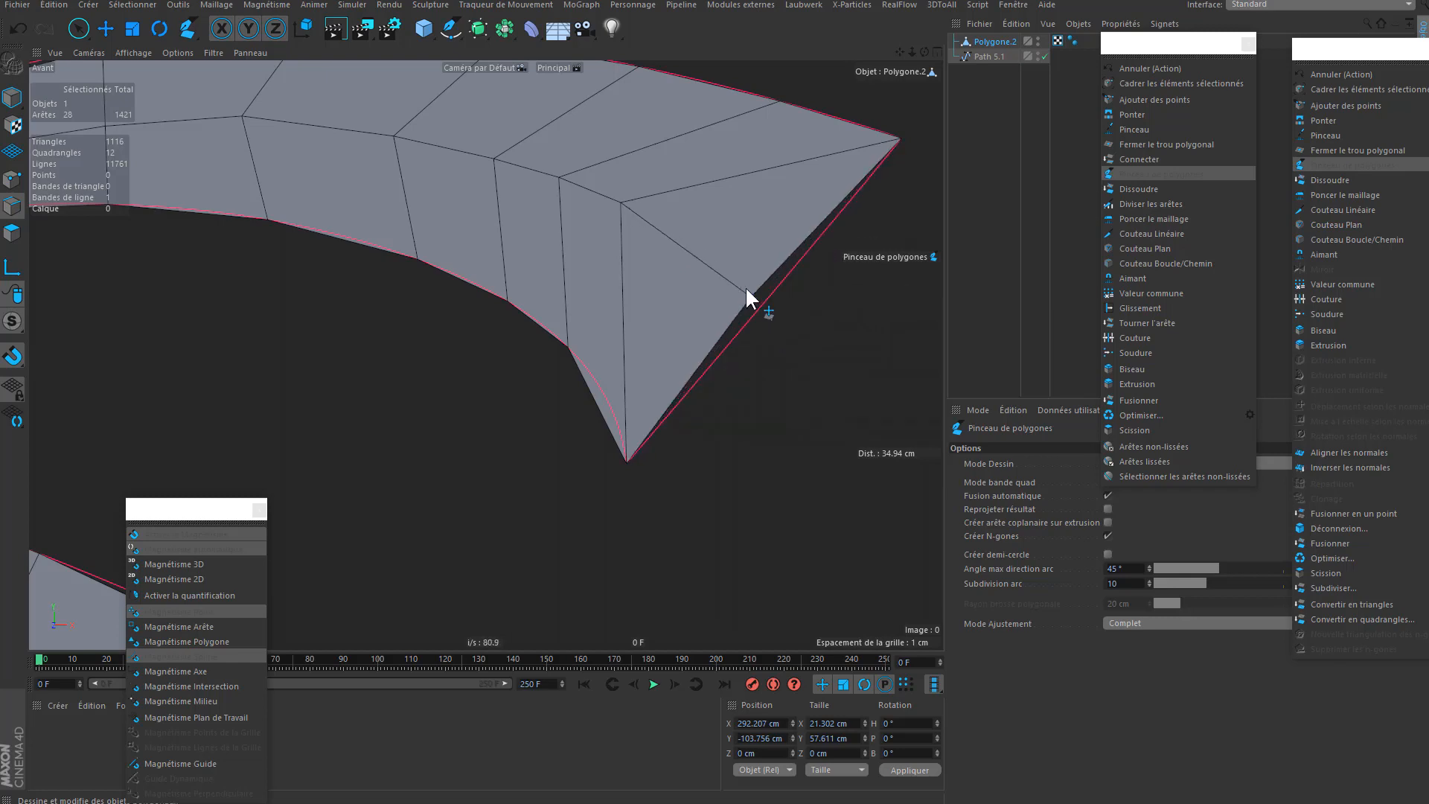
middle_click_drag(721, 329, 704, 364, "alt")
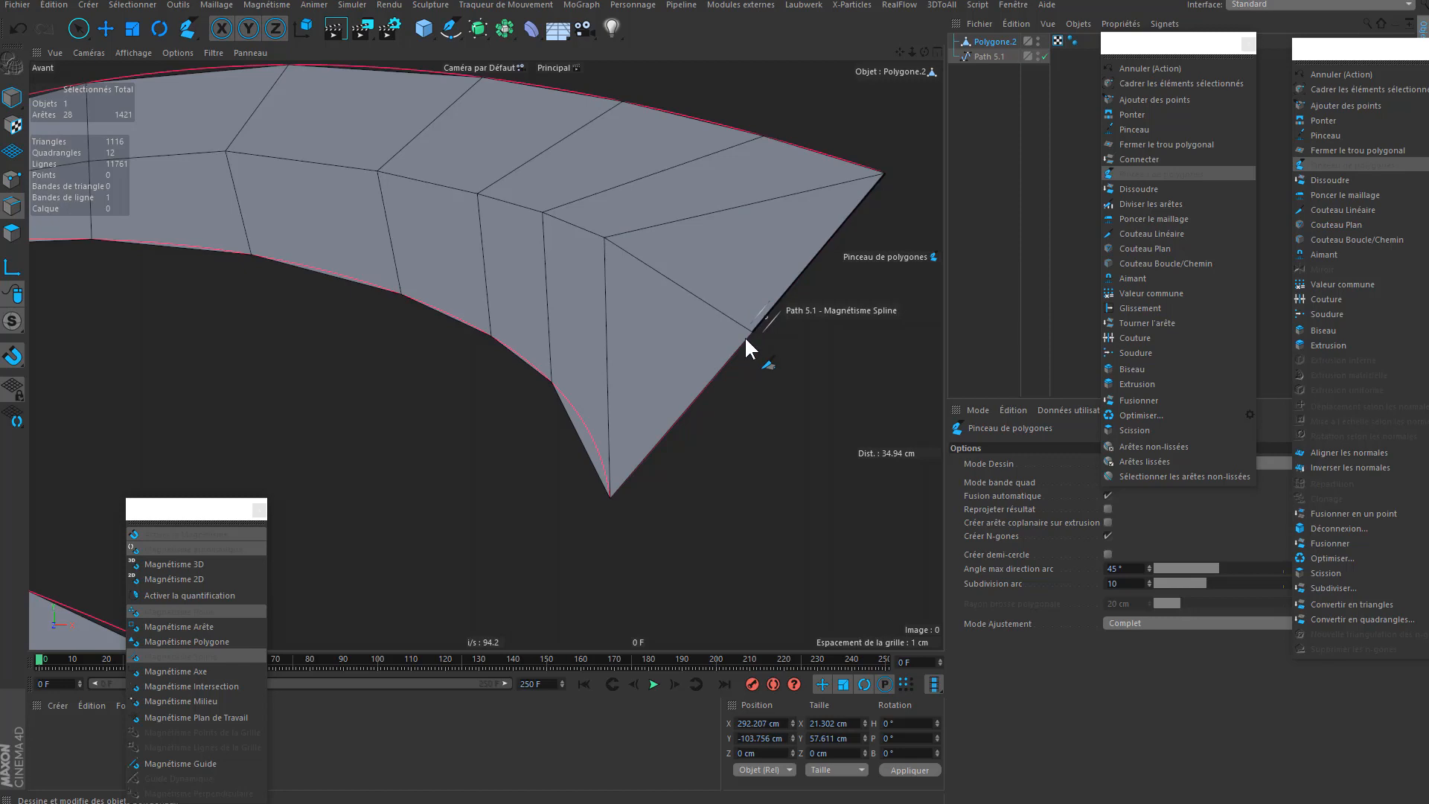
scroll(749, 335, "down", 3)
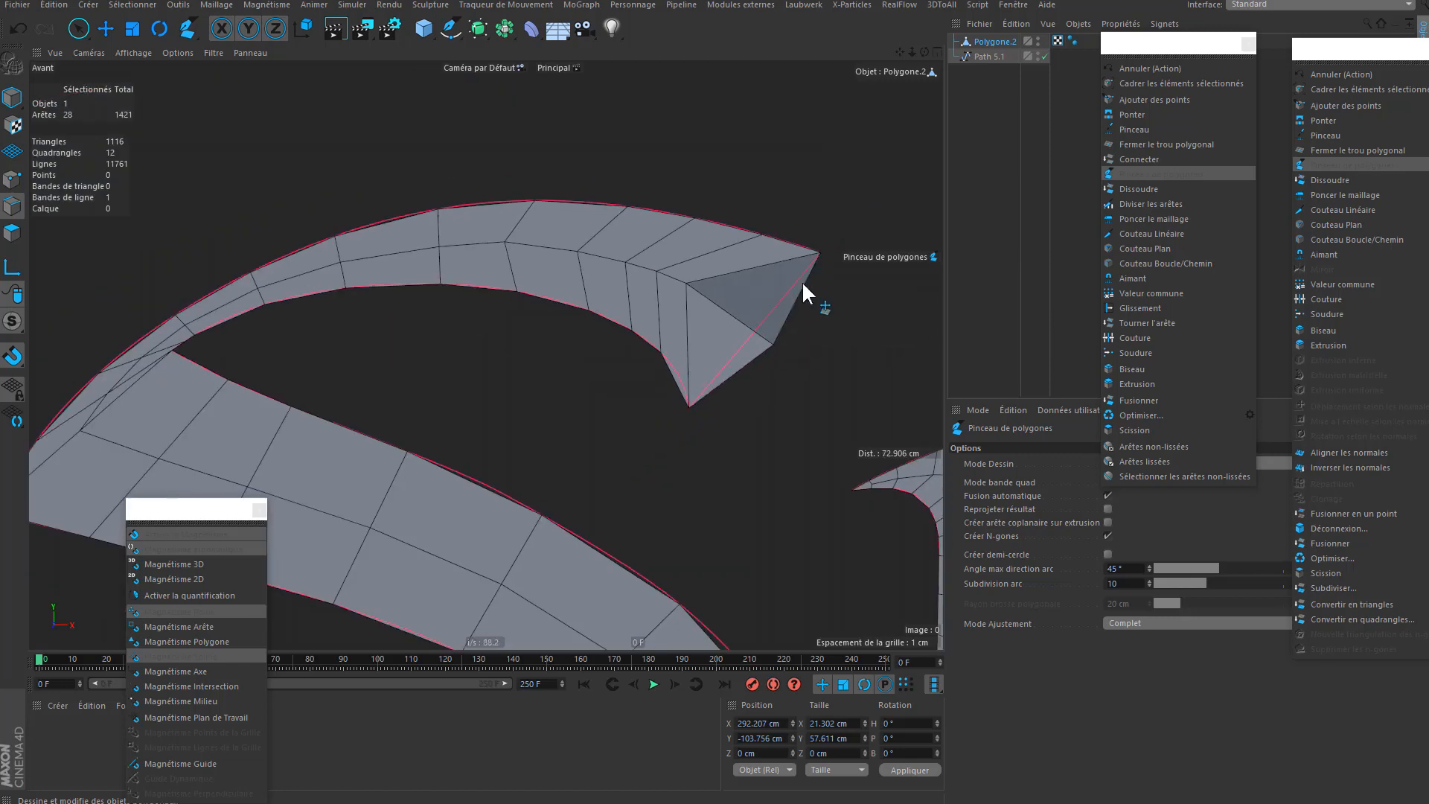
scroll(727, 158, "up", 4)
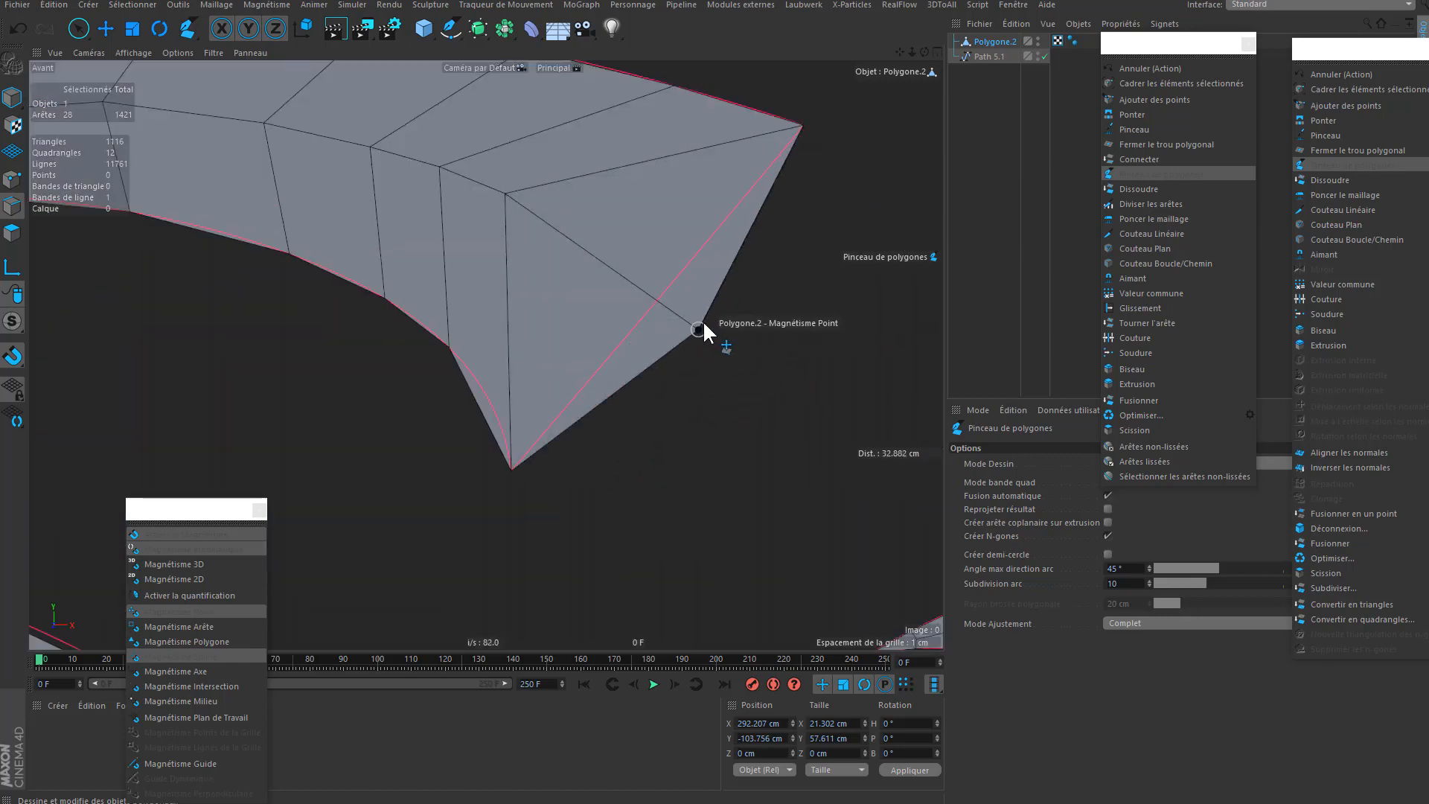
left_click_drag(700, 325, 666, 301)
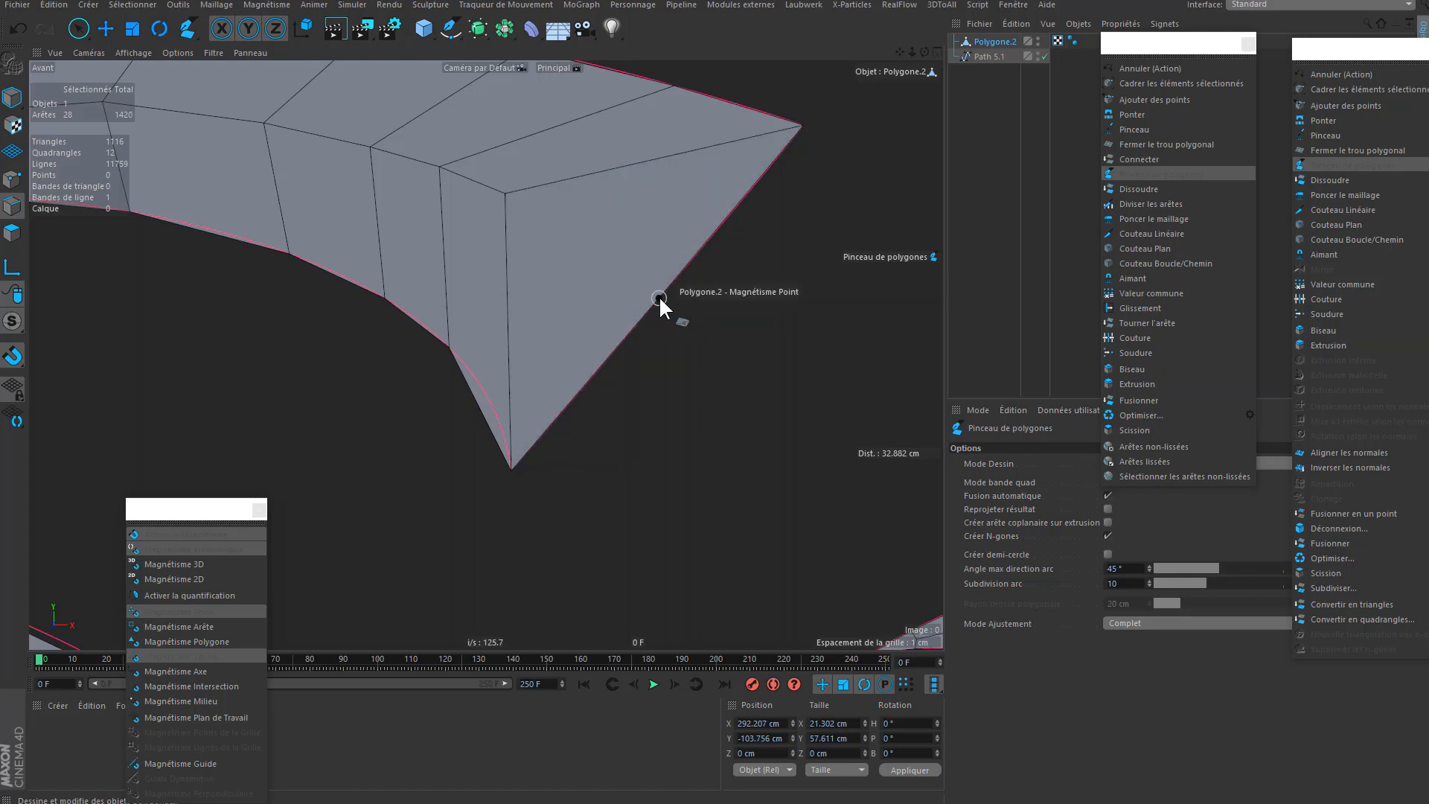
scroll(658, 294, "down", 5)
- Close the gap across the M's first diagonal stroke and adjust the center-line points at the top of its right stem
scroll(637, 287, "up", 6)
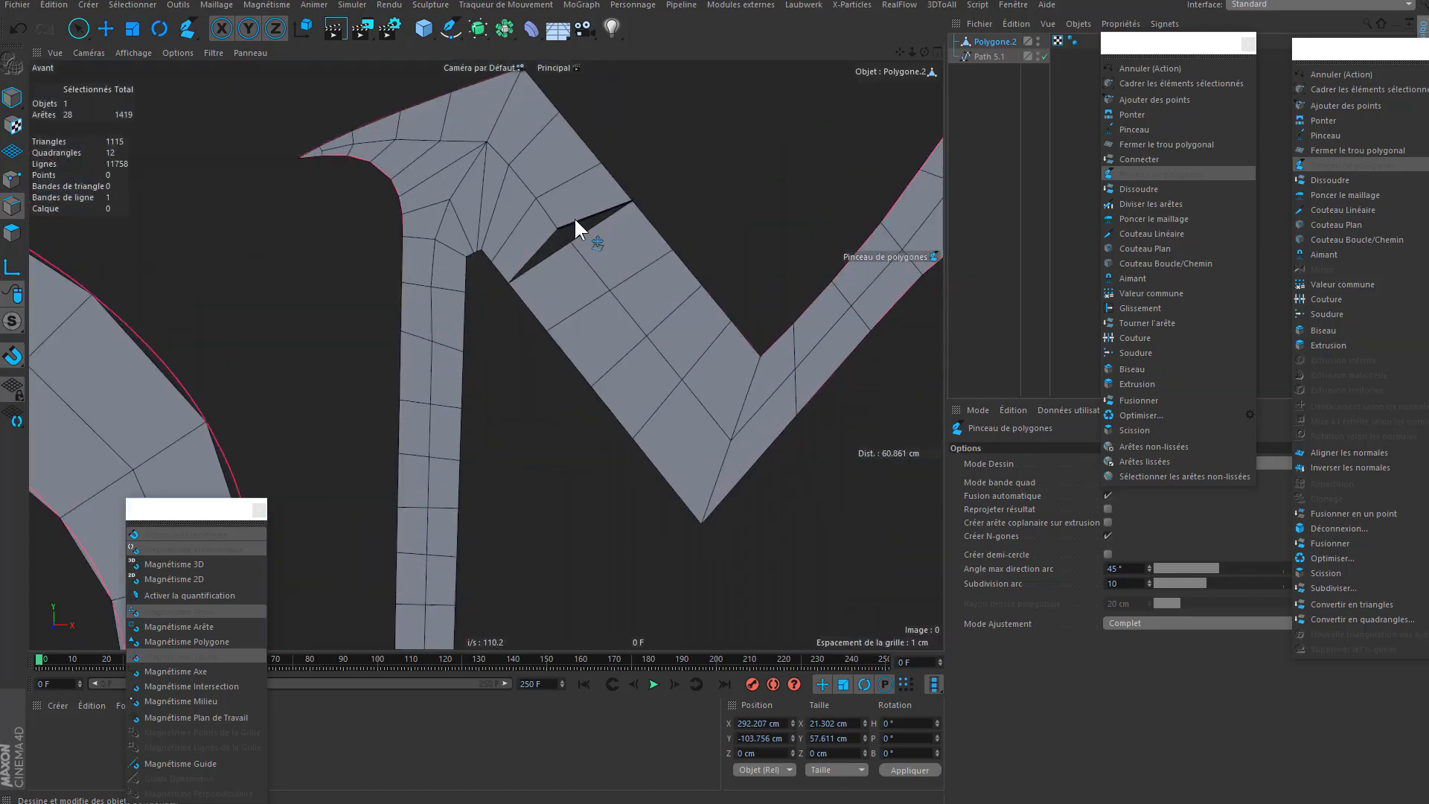
middle_click_drag(725, 289, 423, 301, "alt")
left_click_drag(741, 372, 739, 388)
scroll(741, 347, "down", 3)
scroll(717, 378, "up", 3)
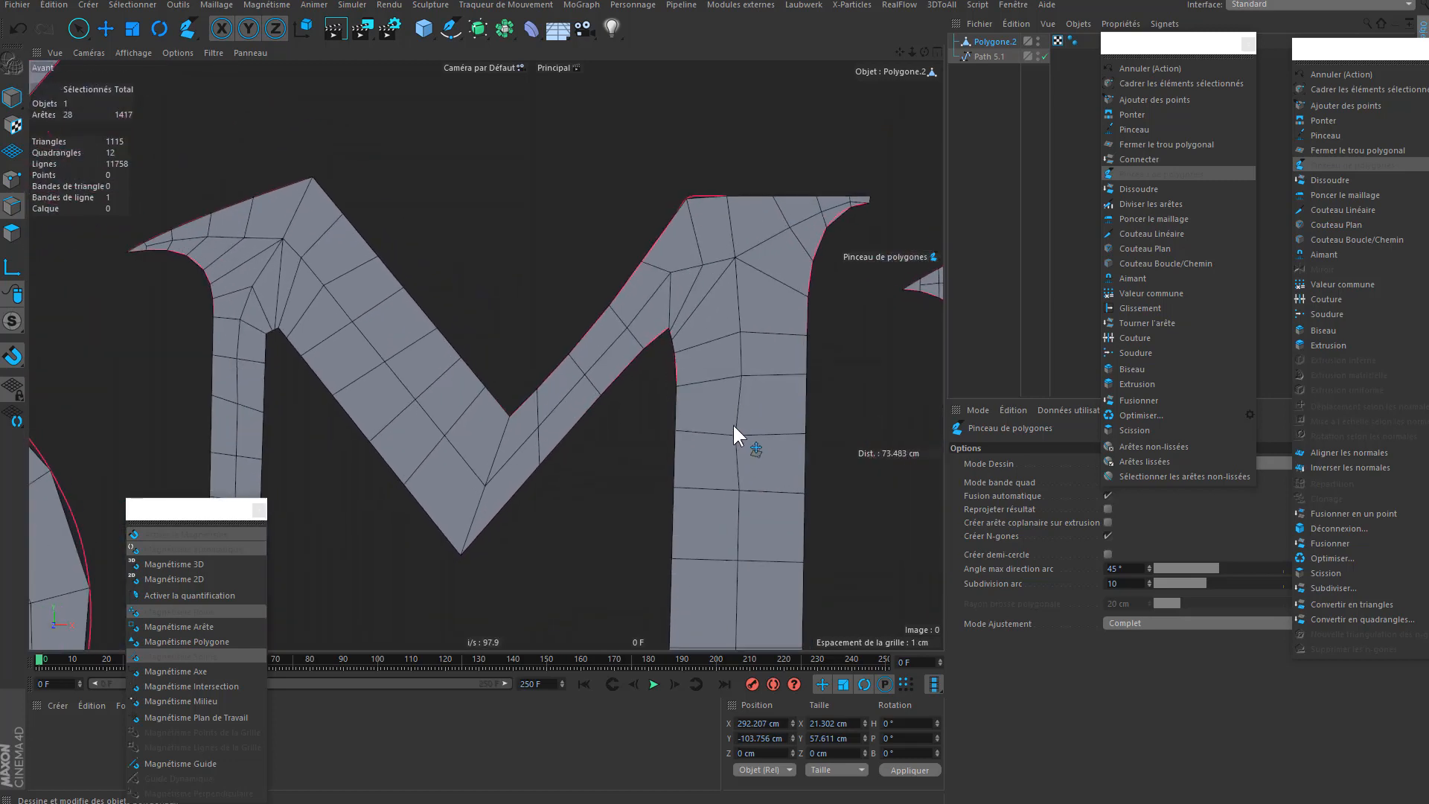
left_click_drag(806, 374, 739, 381)
scroll(737, 425, "down", 3)
scroll(744, 343, "up", 4)
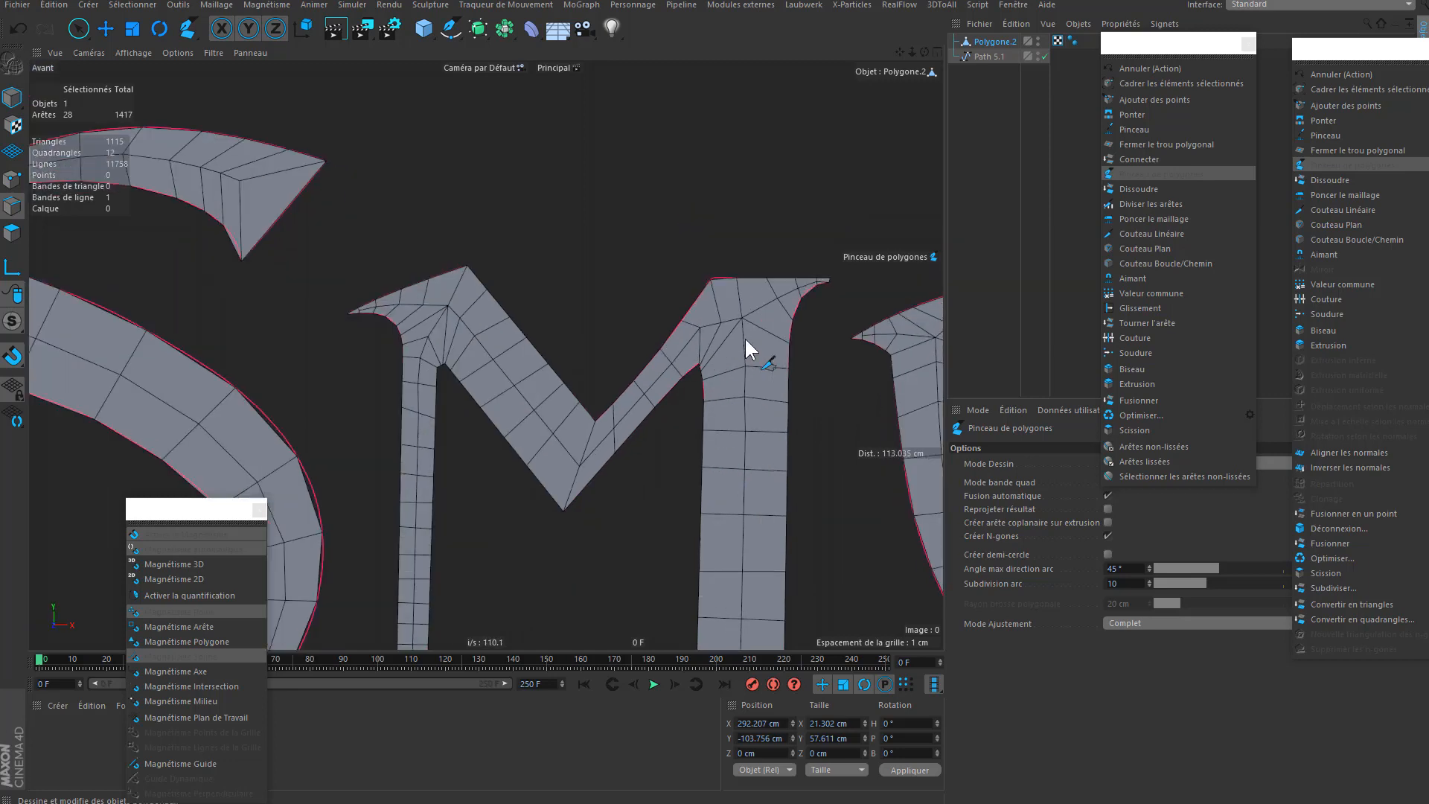
left_click_drag(746, 307, 742, 297)
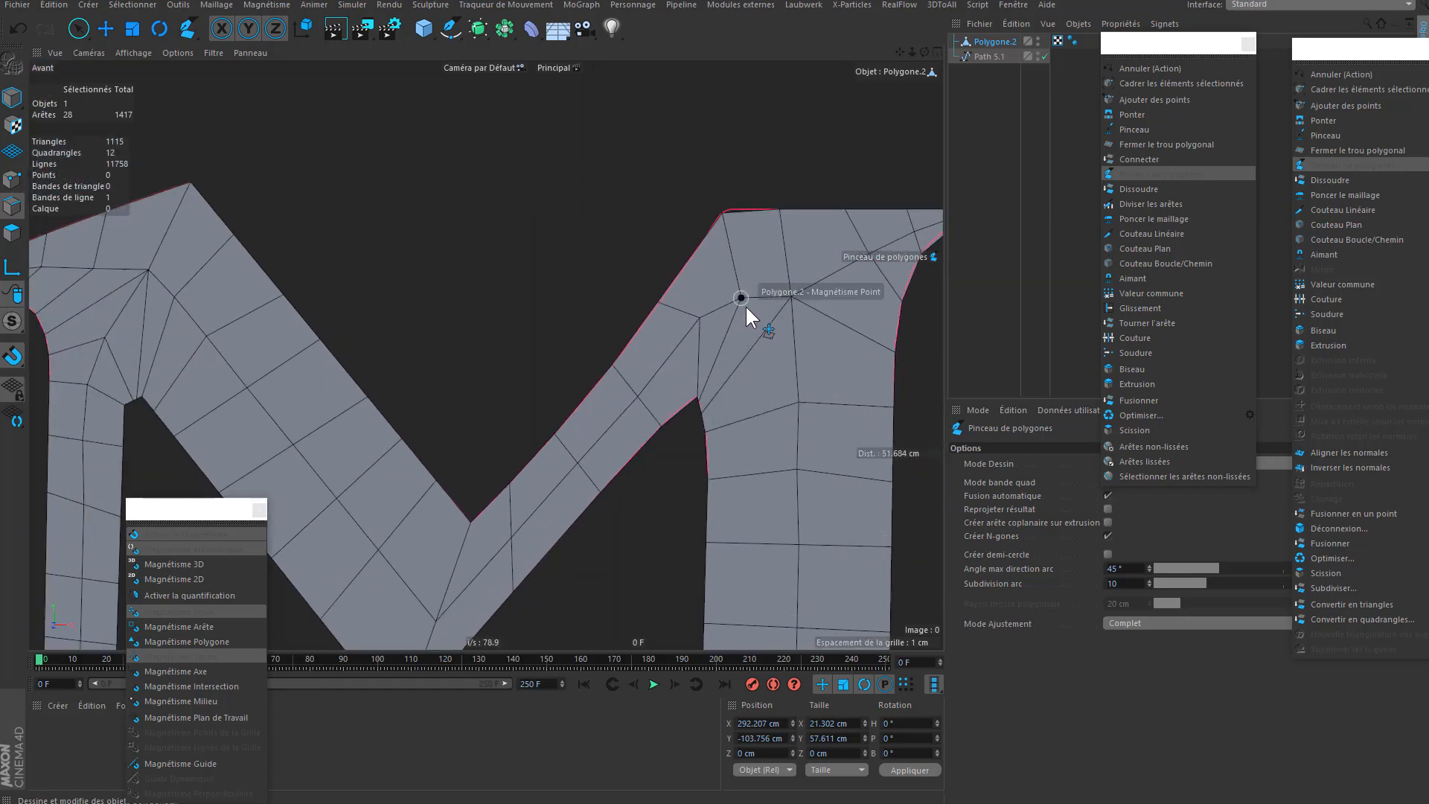
scroll(751, 338, "down", 4)
scroll(704, 364, "down", 3)
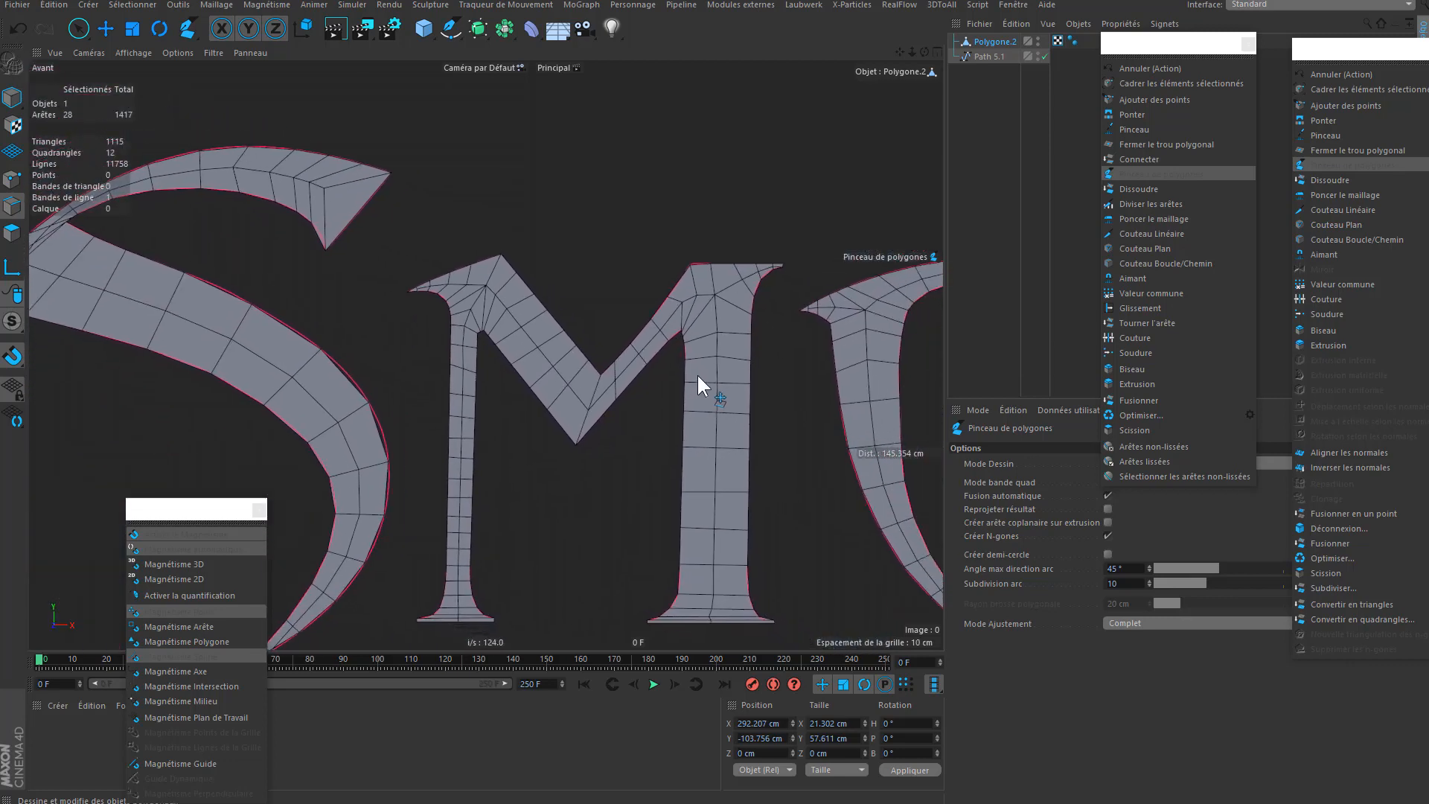
- Extend the center line through the tip of the M's upper right serif and remove the slanted edge below it
scroll(686, 494, "down", 2)
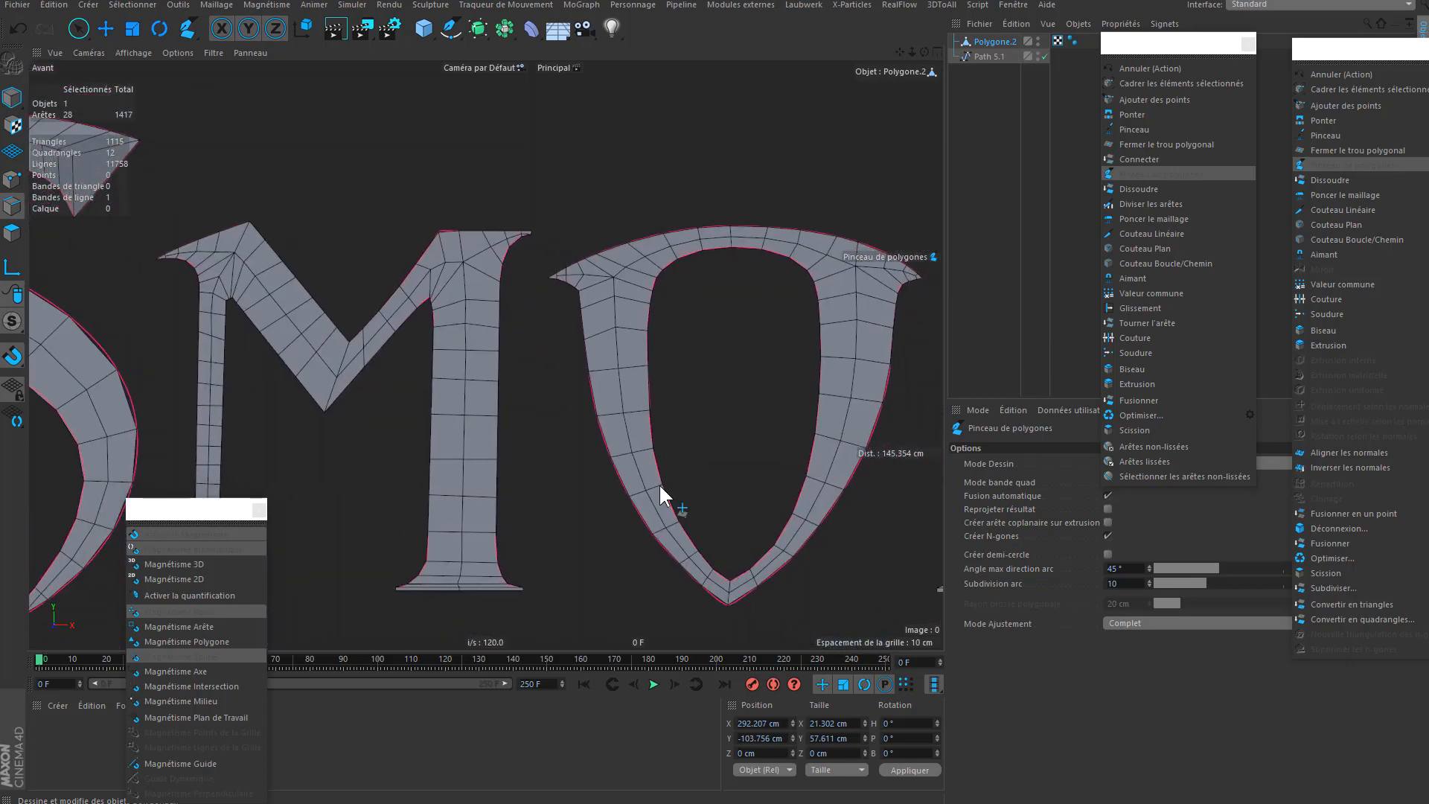
scroll(510, 227, "up", 4)
scroll(578, 211, "up", 4)
left_click(628, 222)
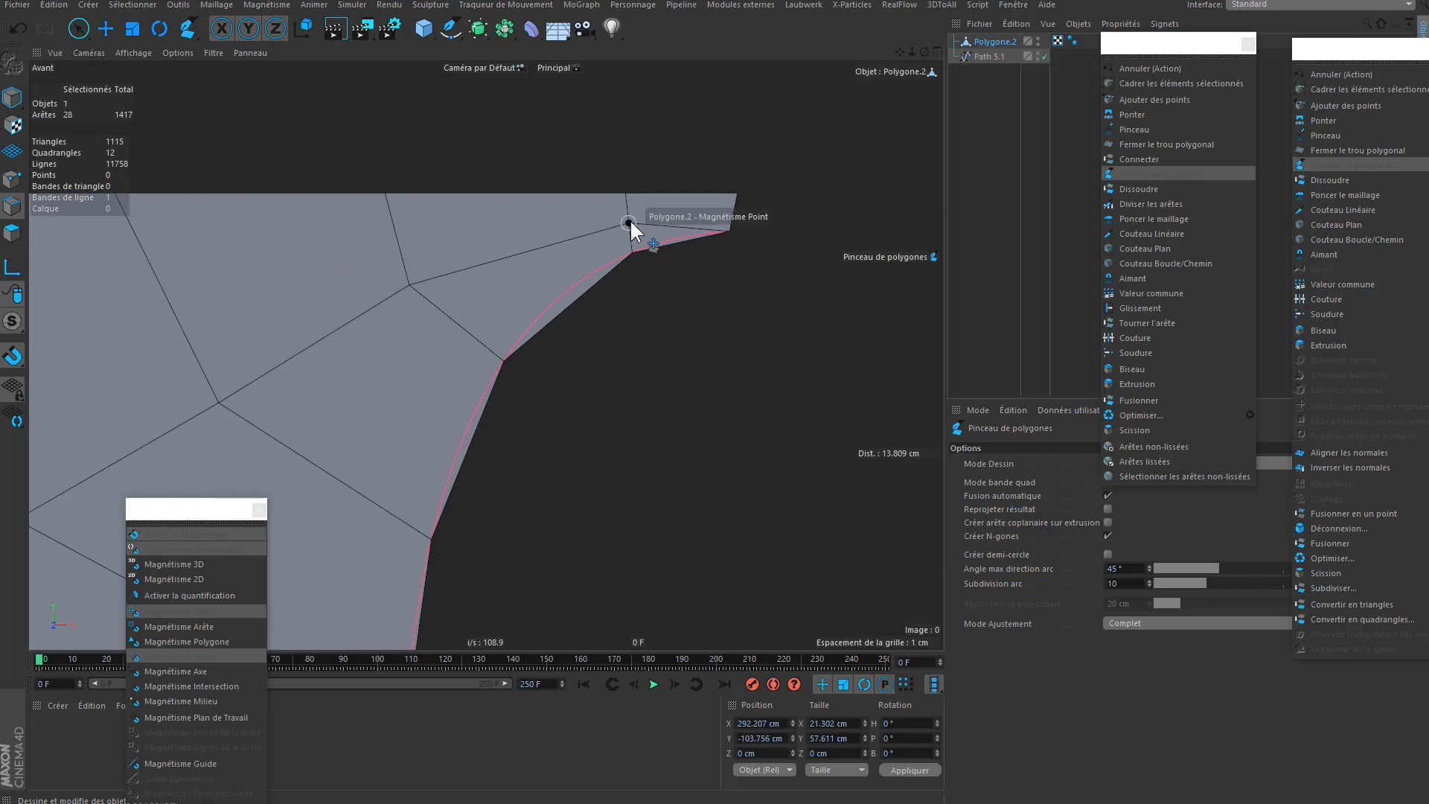
left_click(737, 210)
left_click(693, 227, "ctrl")
left_click_drag(736, 210, 738, 215)
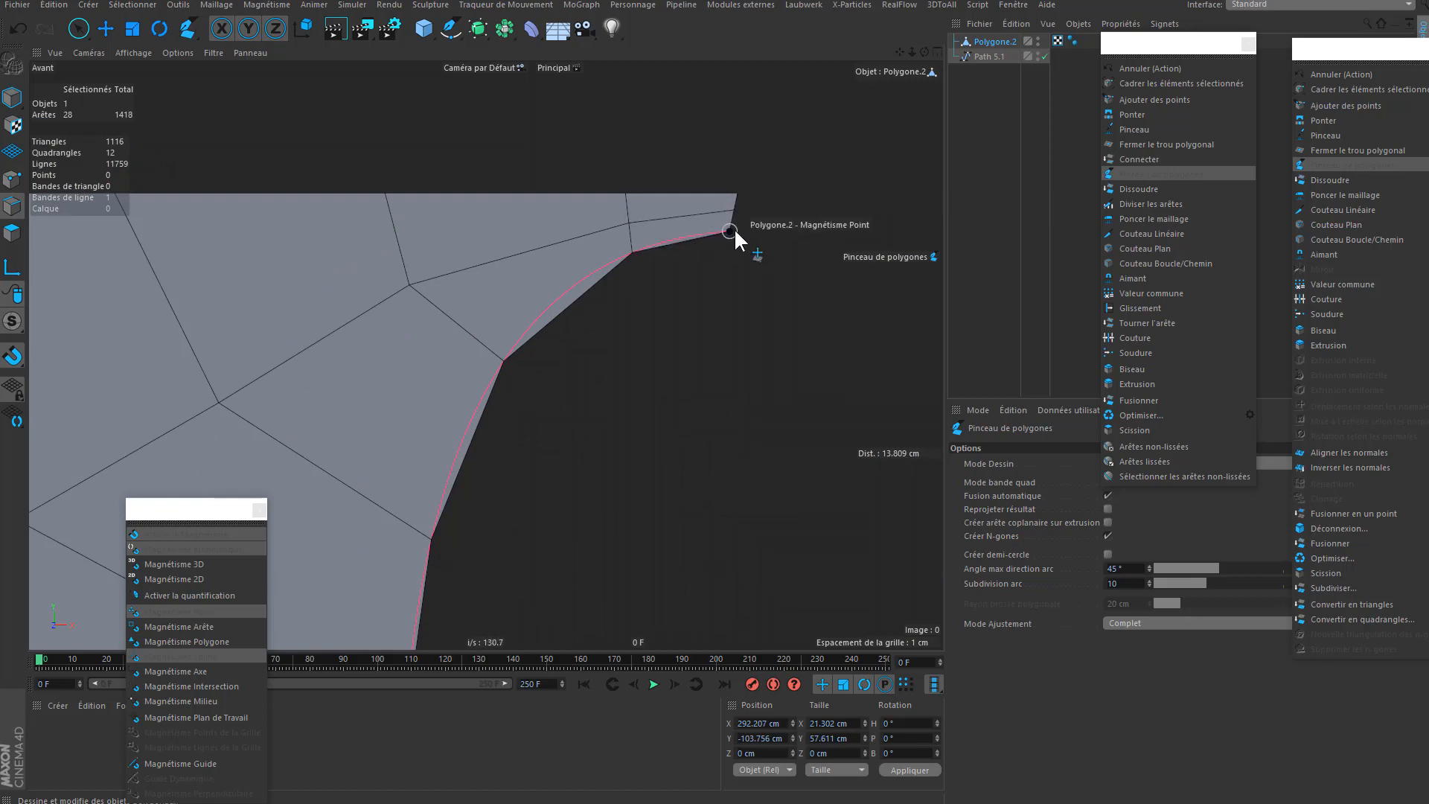
scroll(628, 231, "down", 4)
middle_click_drag(627, 230, 944, 226, "alt")
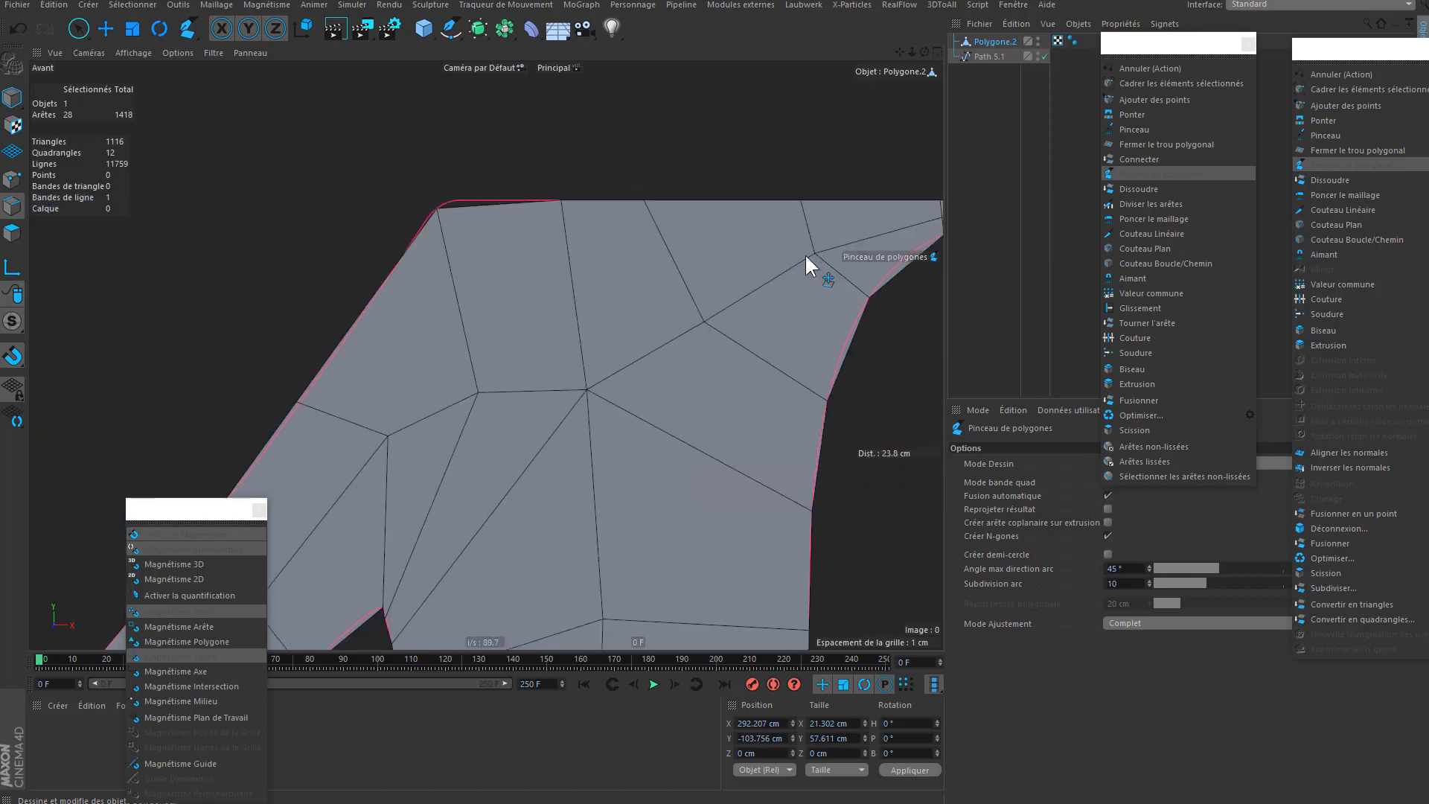
- Examine the edge flow at the serifs and junctions of the M, the O and the letters following them
scroll(570, 297, "down", 4)
scroll(500, 298, "down", 5)
middle_click_drag(499, 321, 716, 309, "alt")
scroll(716, 310, "up", 1)
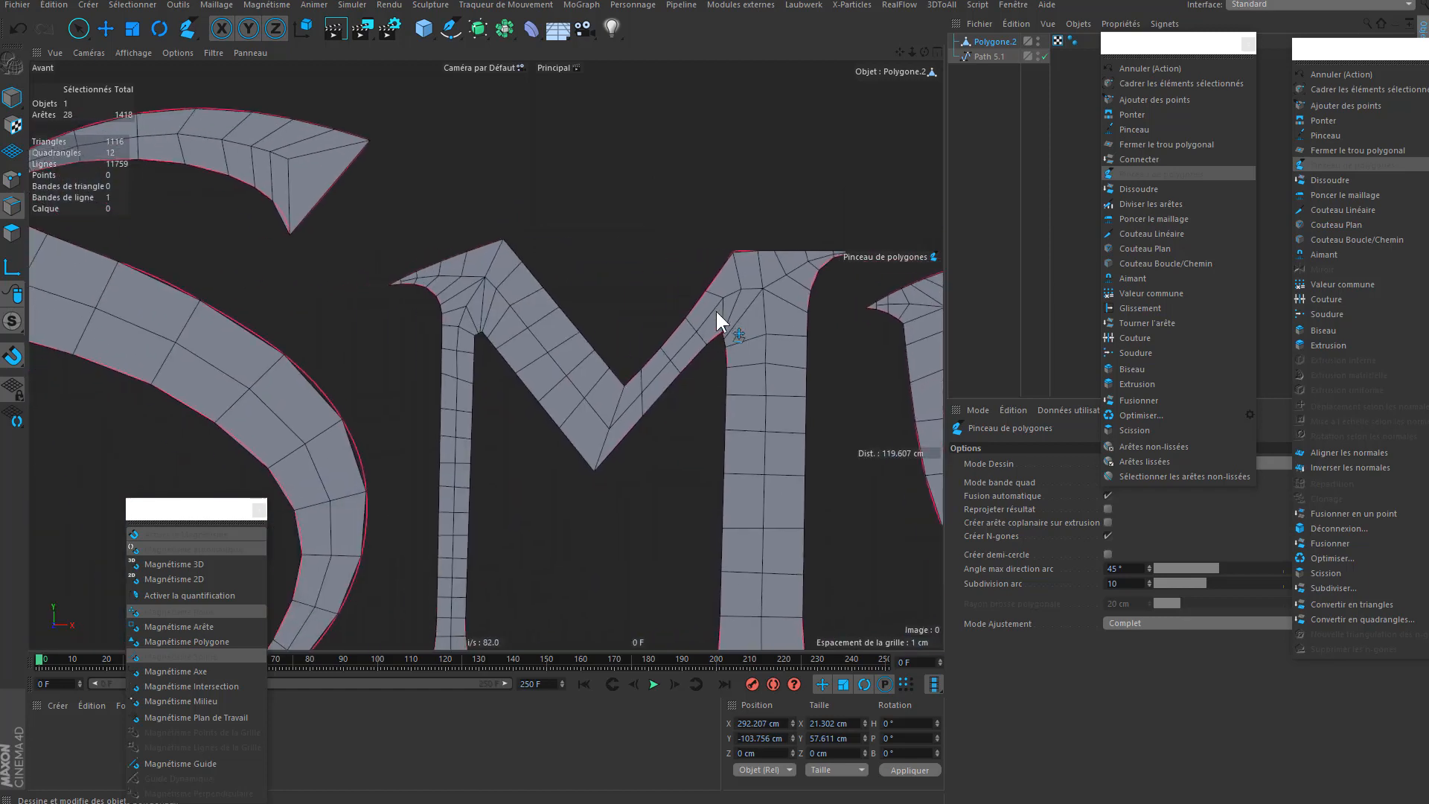
scroll(417, 281, "up", 1)
scroll(402, 279, "up", 6)
scroll(566, 307, "down", 5)
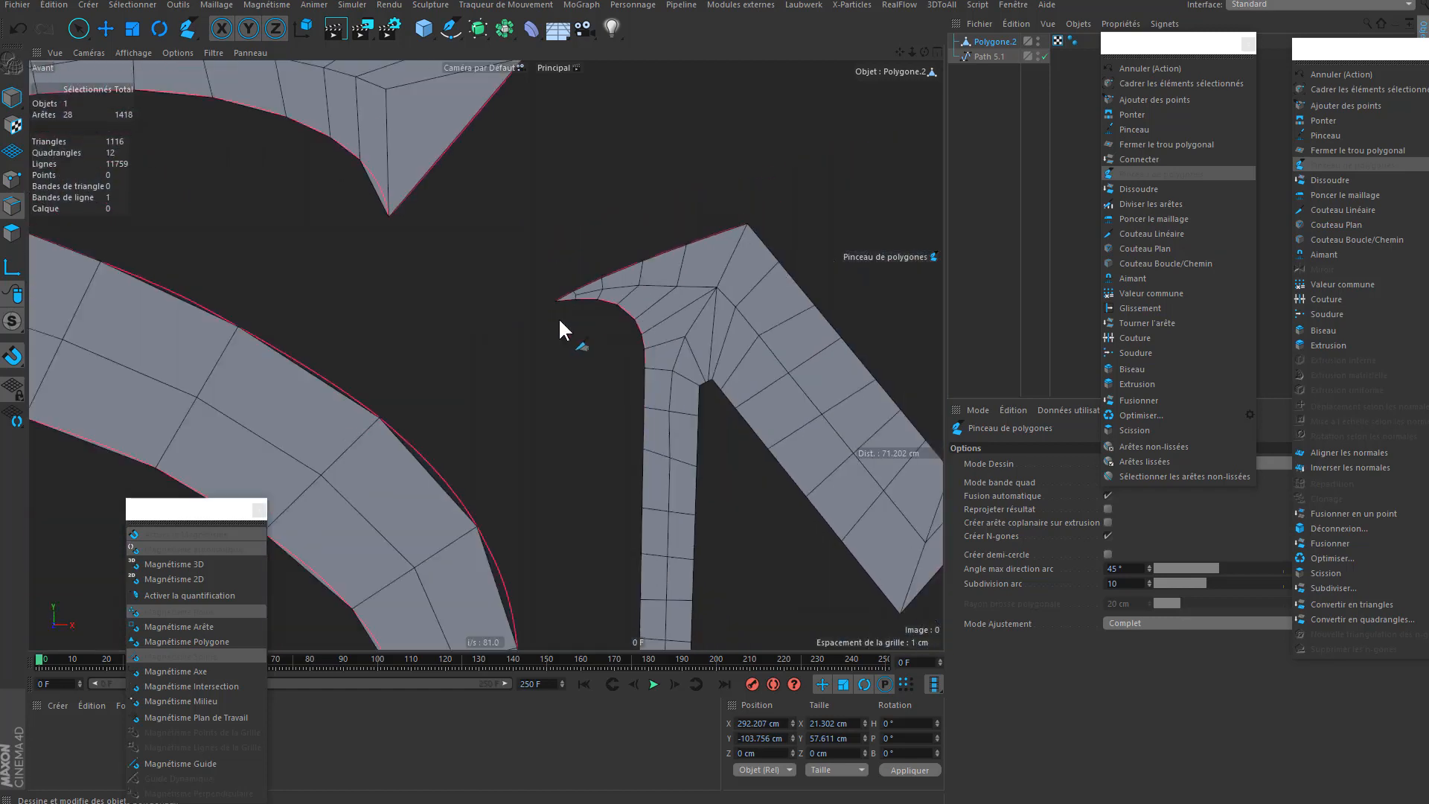
middle_click_drag(849, 356, 435, 276, "alt")
scroll(462, 290, "down", 1)
scroll(470, 295, "down", 3)
middle_click_drag(627, 318, 276, 260, "alt")
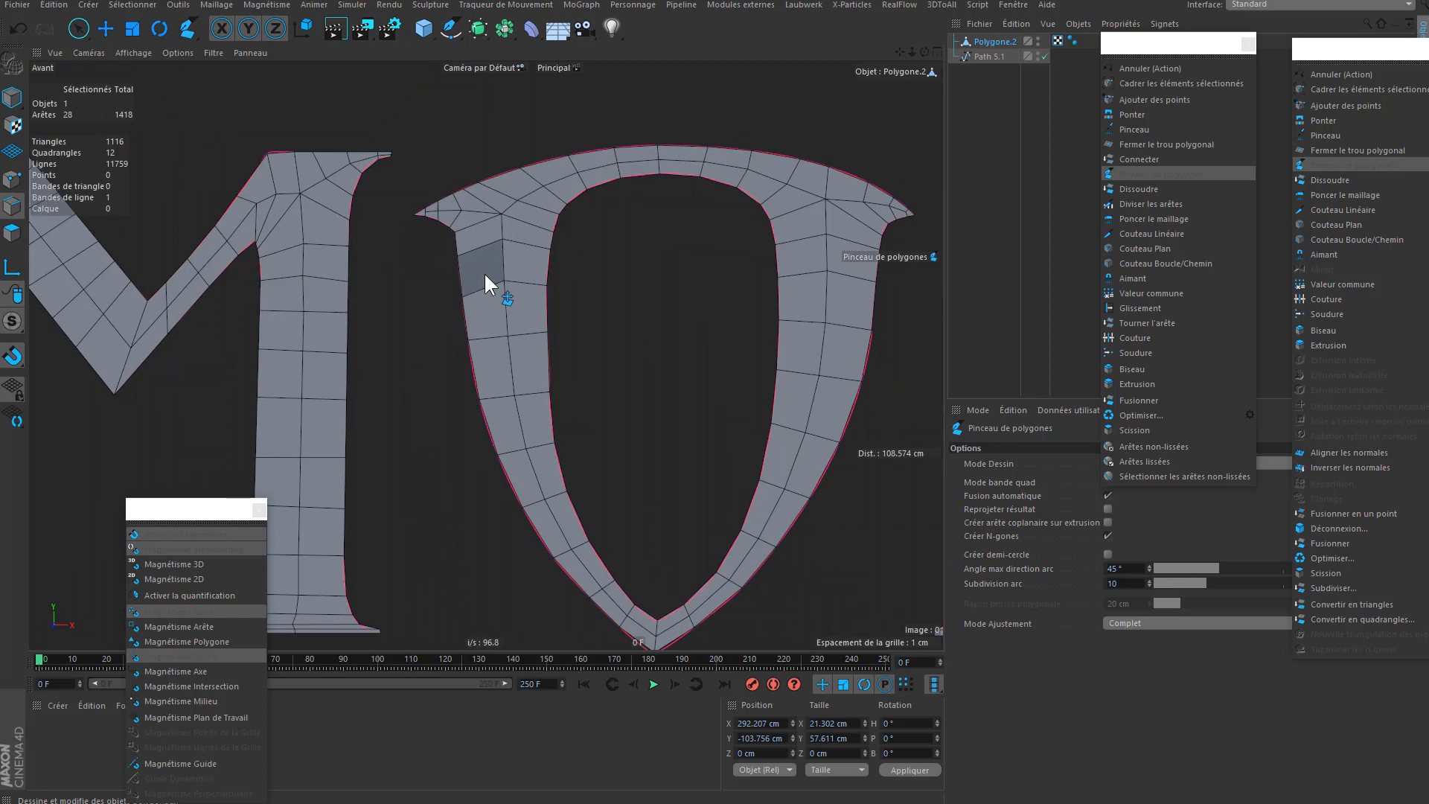
scroll(424, 211, "up", 5)
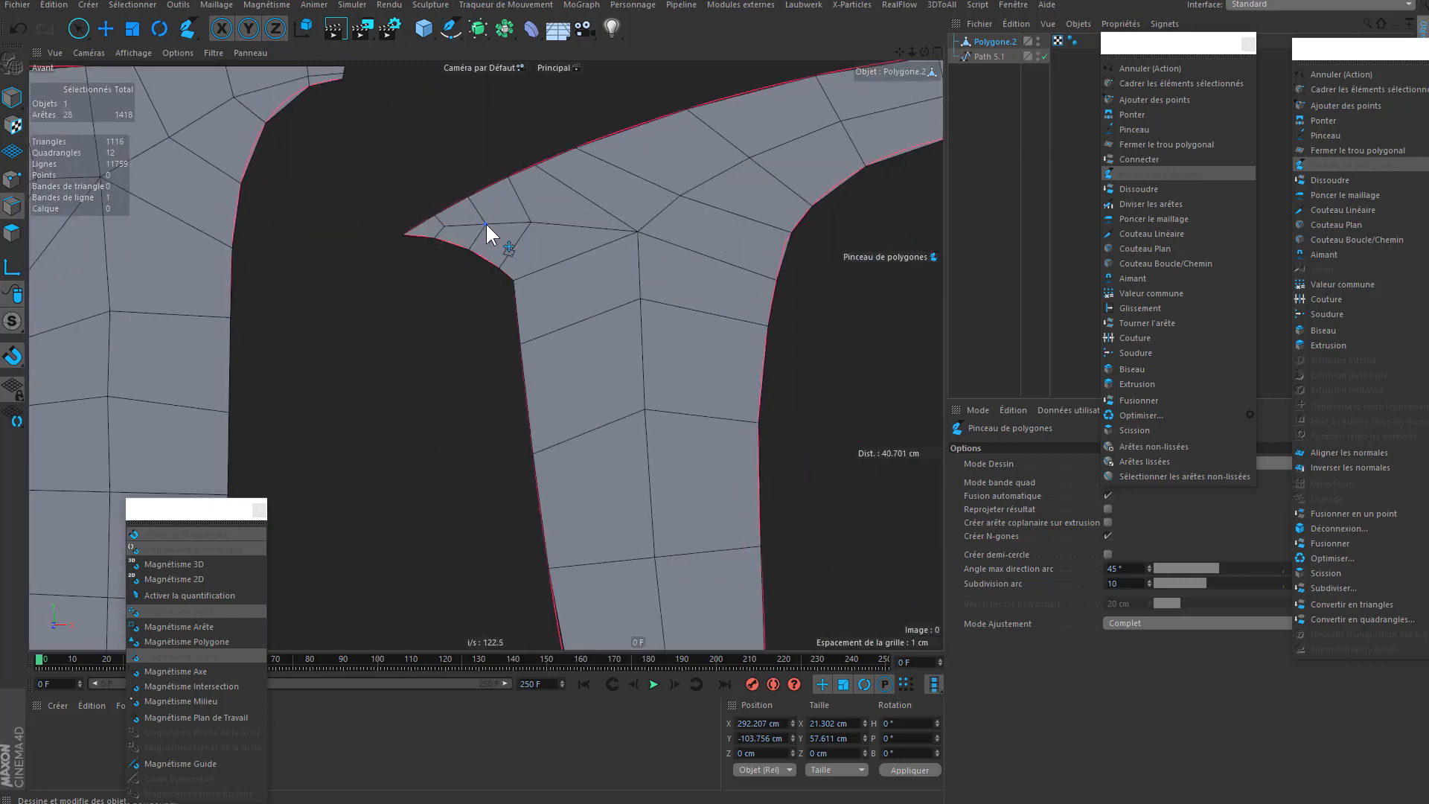
scroll(488, 233, "down", 9)
scroll(467, 287, "up", 8)
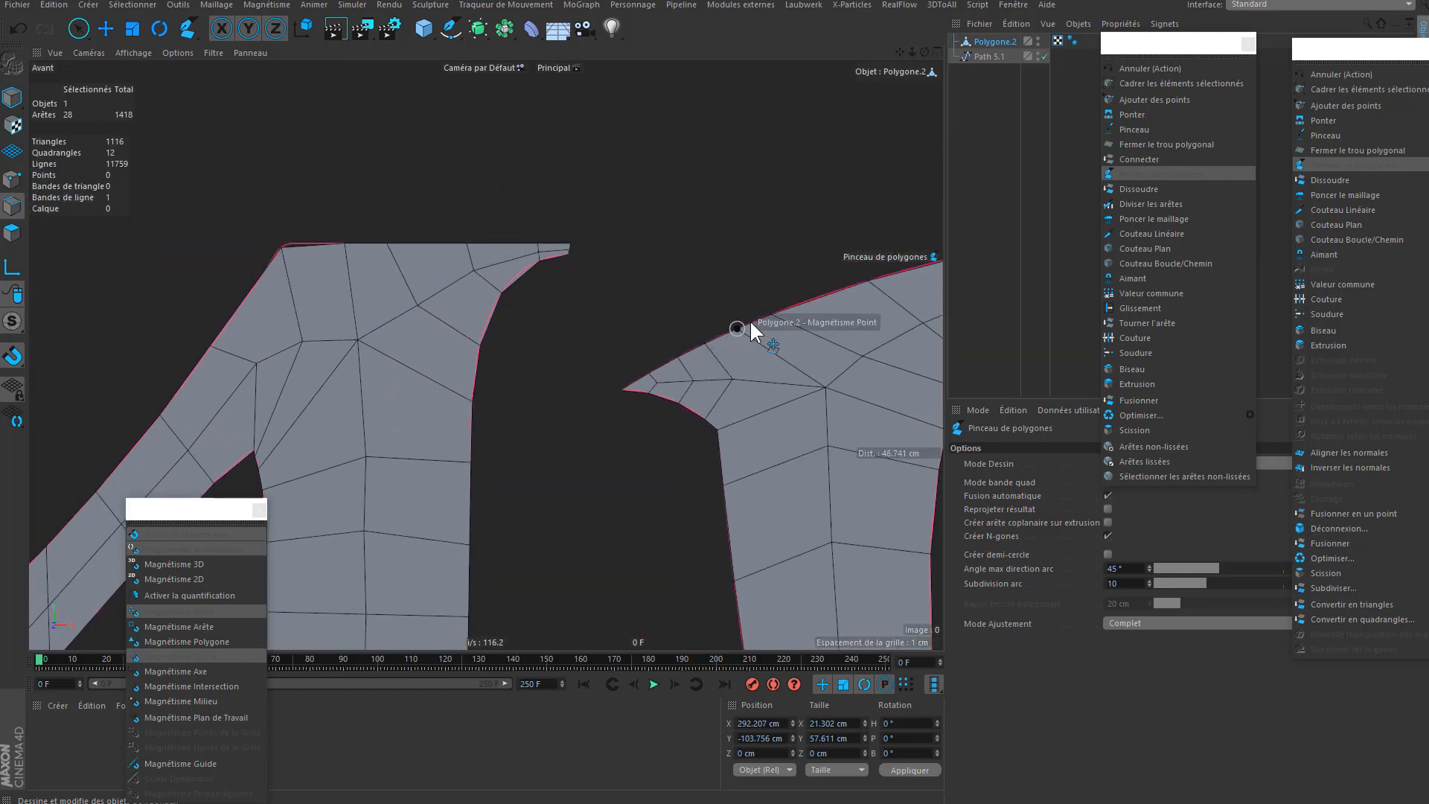
middle_click_drag(816, 332, 423, 311, "alt")
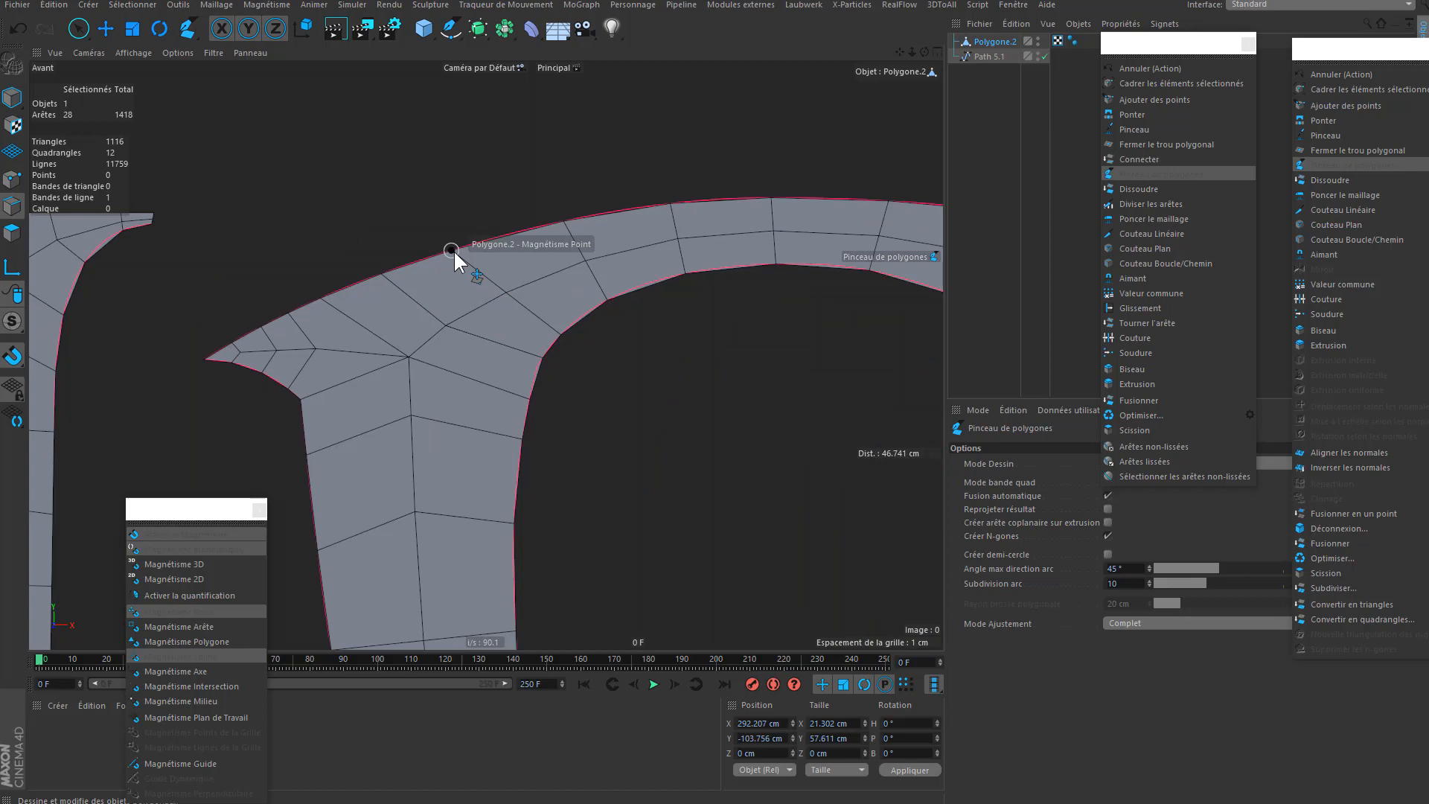
middle_click_drag(512, 291, 116, 289, "alt")
middle_click_drag(618, 331, 361, 291, "alt")
right_click_drag(618, 346, 555, 473, "alt")
middle_click_drag(555, 473, 254, 309, "alt")
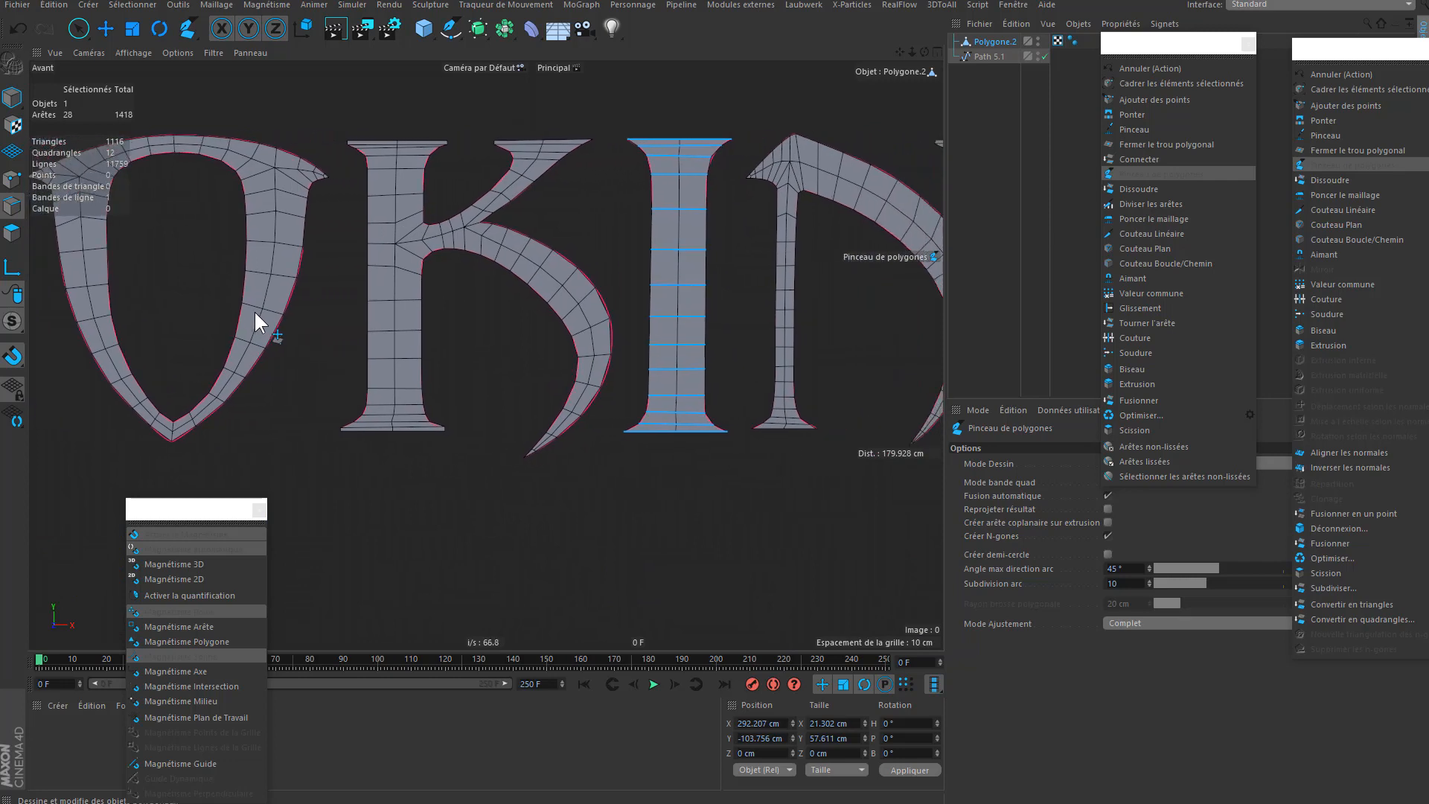
- Pull the inner top corner of the serif on the K's upper arm outward past the outline
scroll(562, 139, "up", 2)
scroll(562, 138, "up", 6)
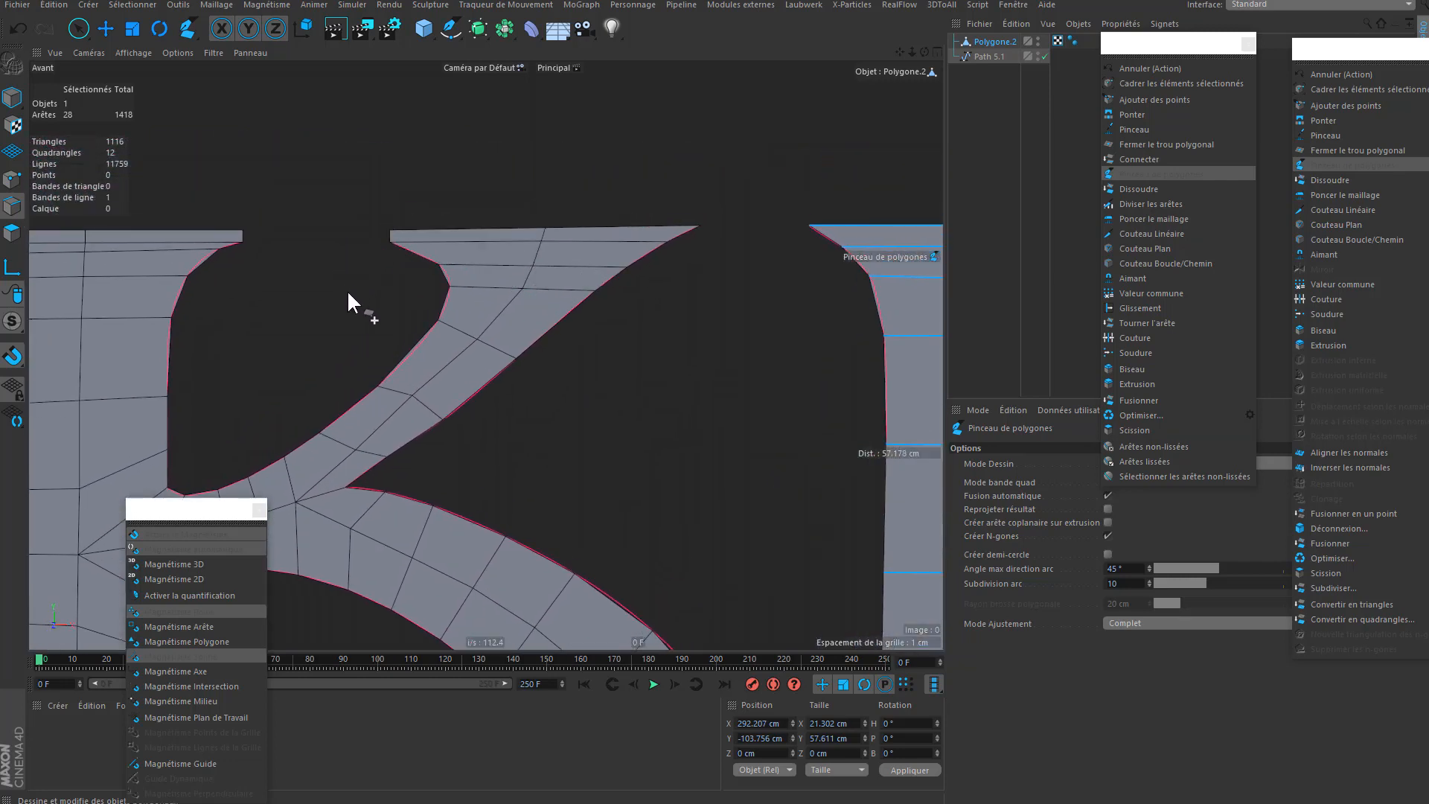
scroll(396, 240, "up", 4)
left_click_drag(397, 217, 367, 219)
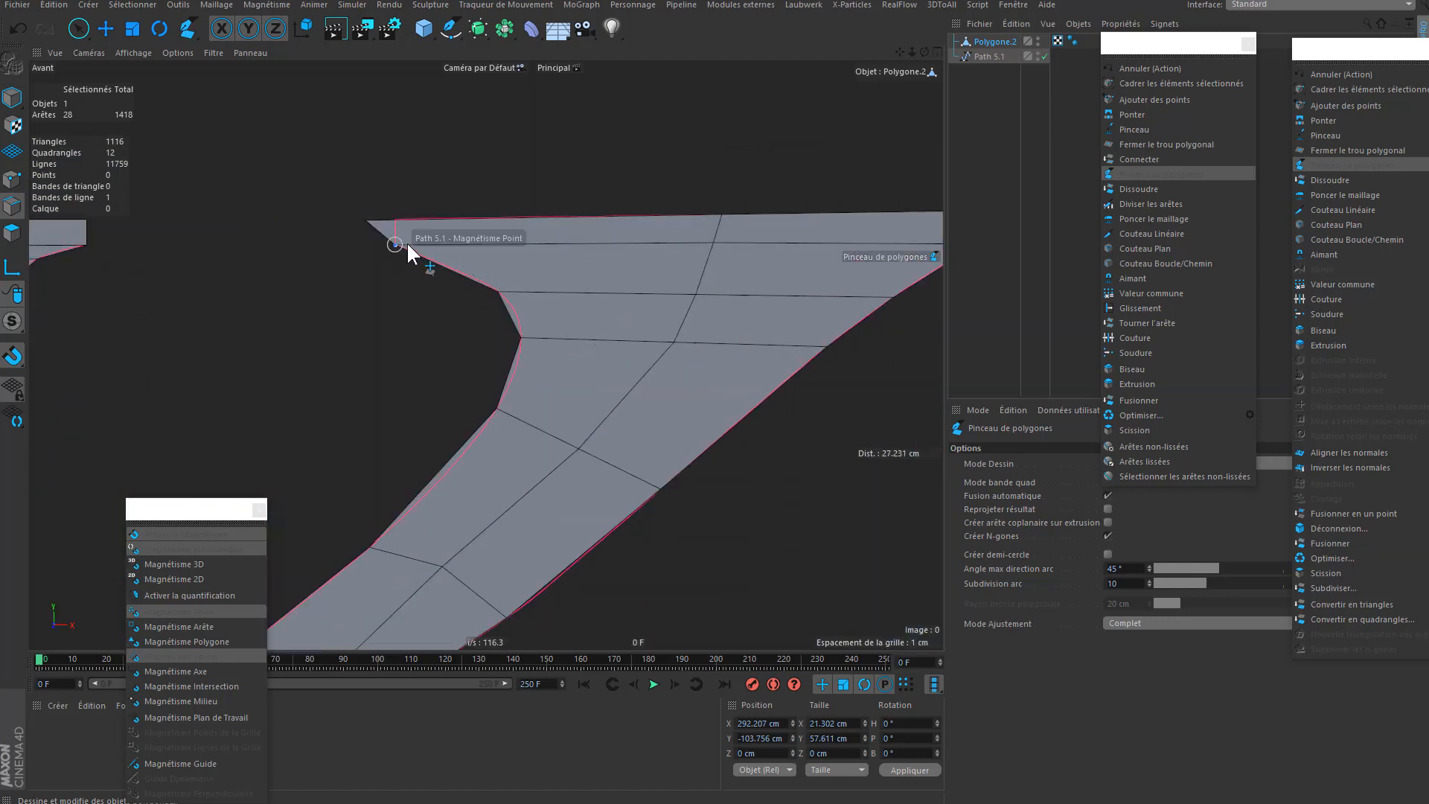
scroll(484, 289, "down", 2)
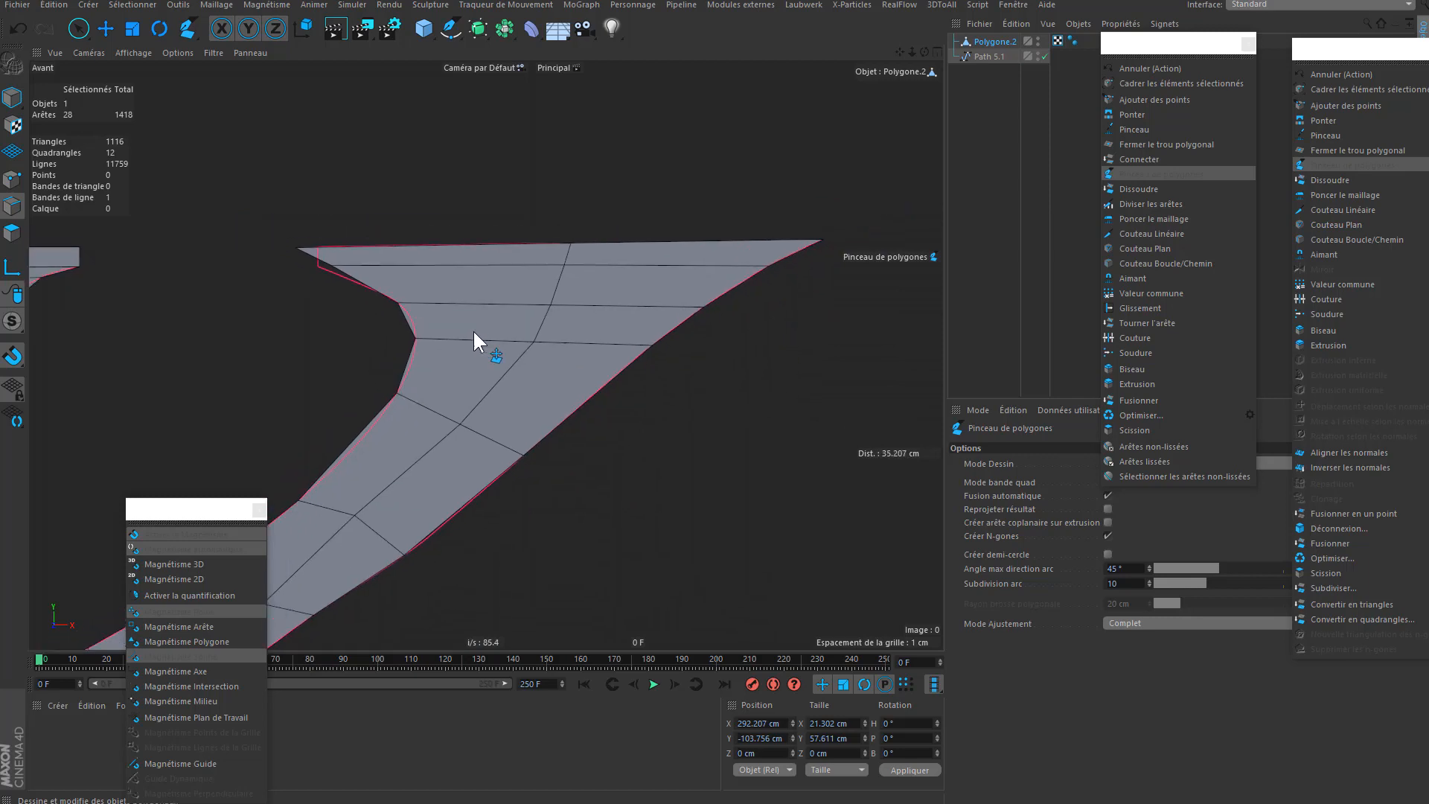
- Replace the upper cross edge in the K's arm serif with edges running from both serif tips to the center line
middle_click_drag(473, 332, 482, 364, "alt")
mouse_move(305, 280)
left_mouse_down()
mouse_move(546, 338)
mouse_move(828, 270)
left_mouse_up()
left_click(687, 296, "ctrl")
left_click(725, 296, "ctrl")
left_click(566, 296, "ctrl+shift")
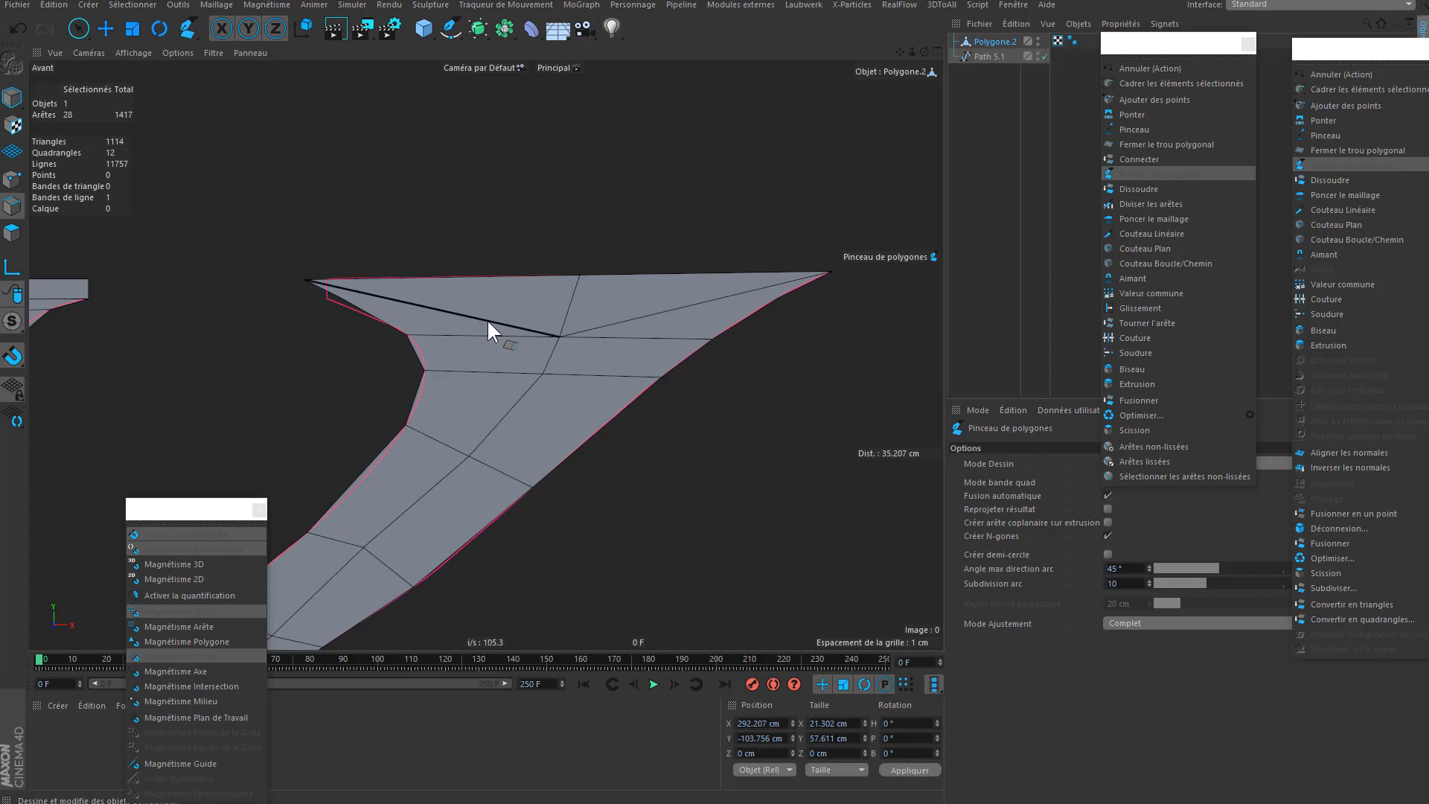
- Cut a new cross row just below the K's serif edges and remove the old row and surplus edges above it
left_click(553, 352)
left_click(712, 340)
left_click(599, 337, "ctrl+shift")
left_click(531, 338, "ctrl+shift")
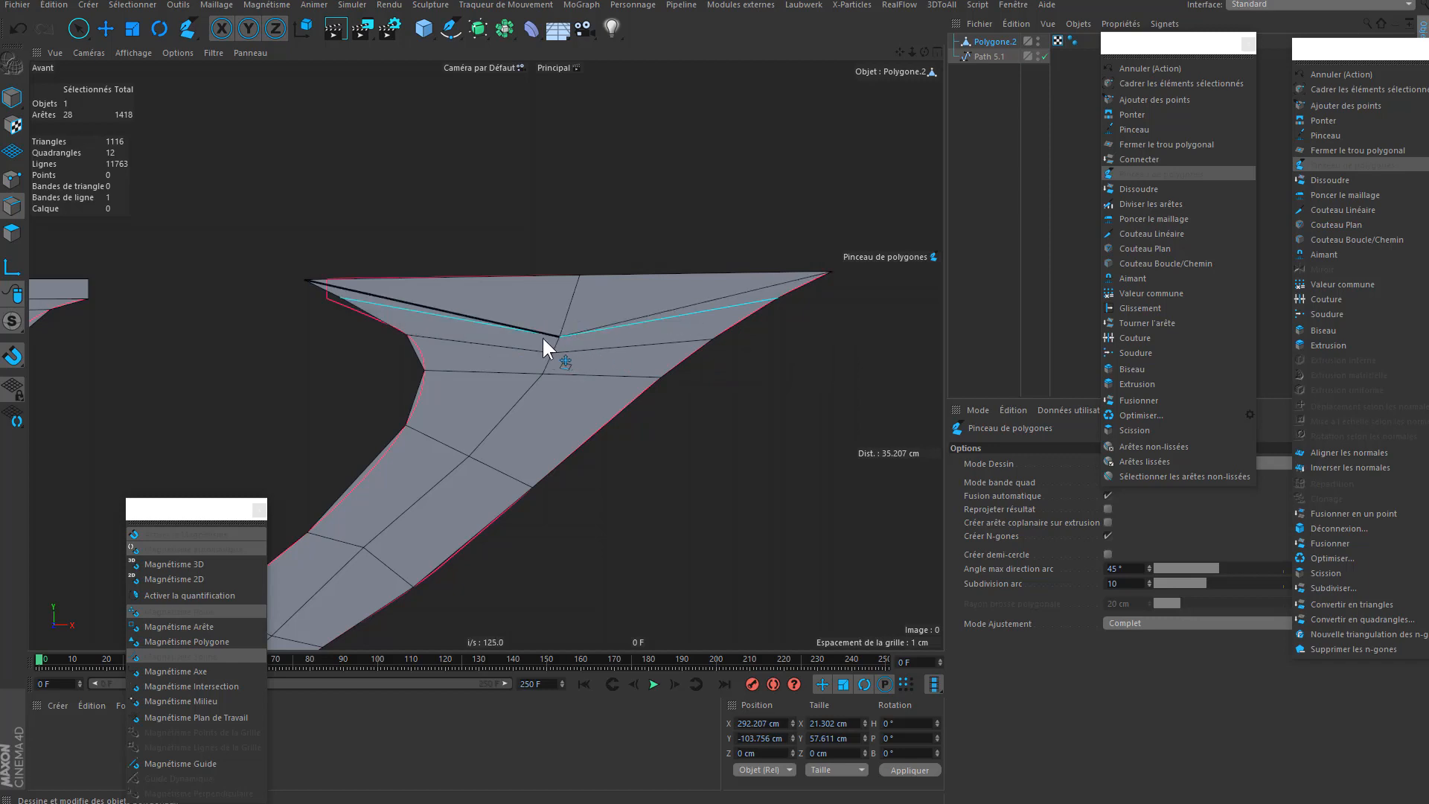
scroll(544, 346, "up", 3)
scroll(548, 355, "down", 3)
left_click(764, 301, "ctrl+shift")
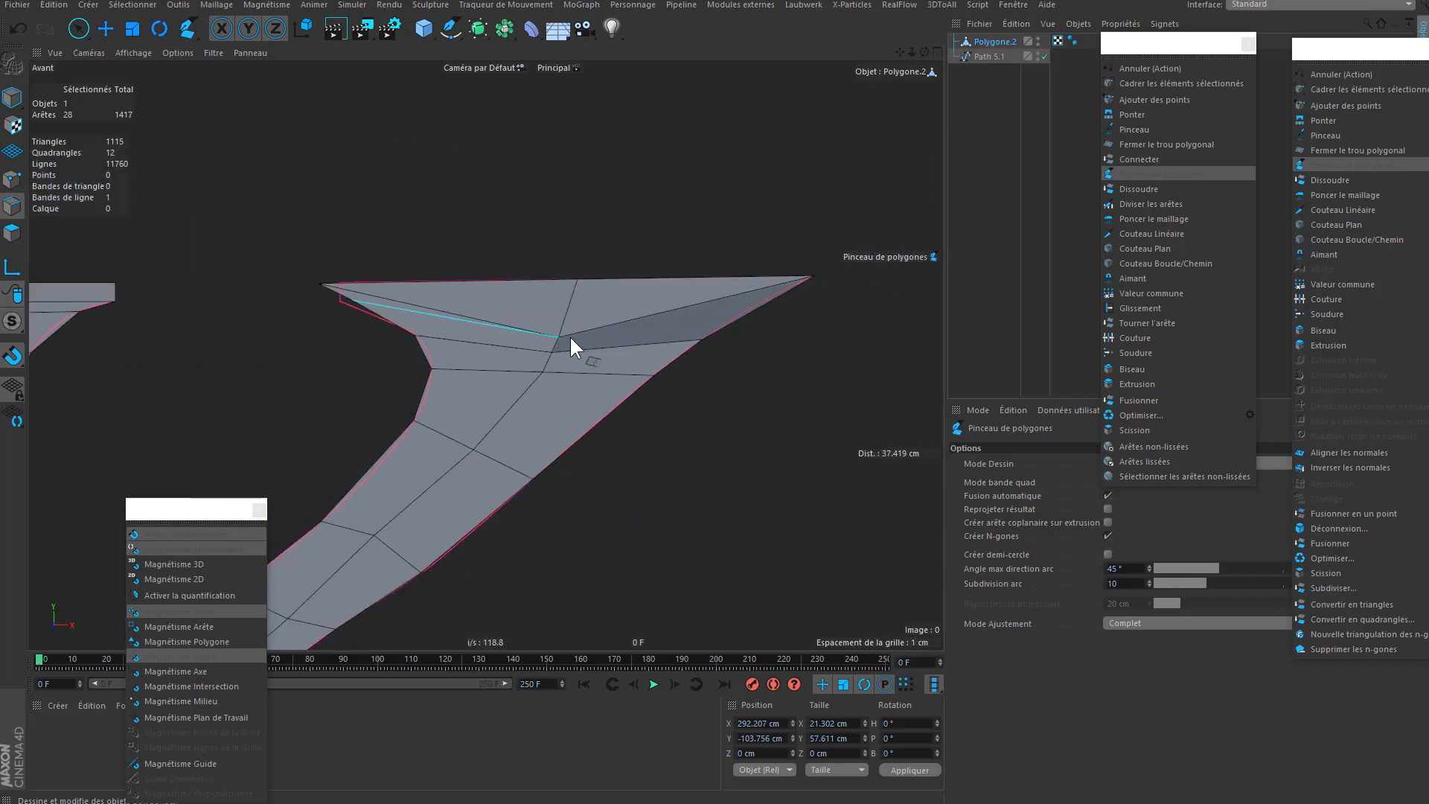
left_click(361, 303, "ctrl+shift")
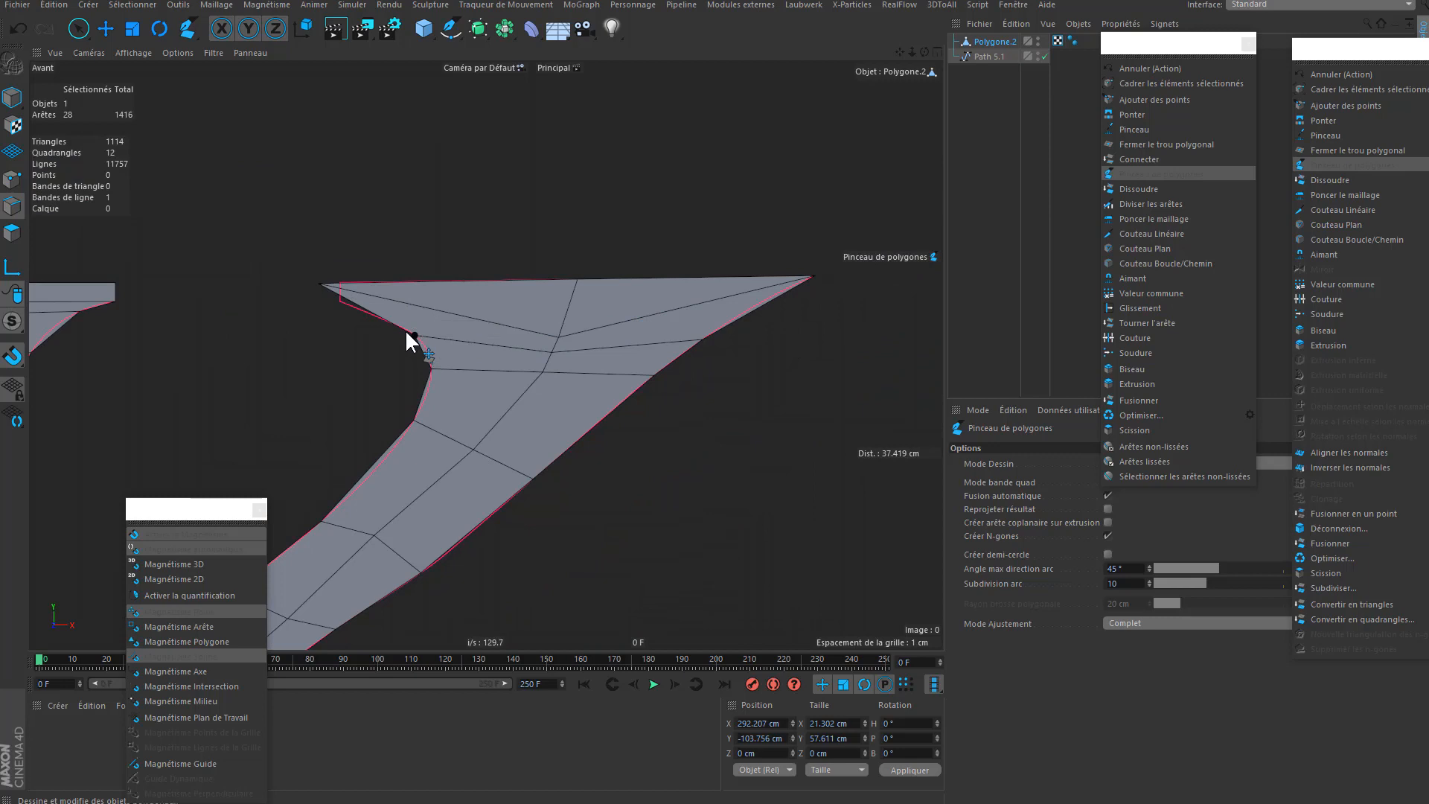
- Shift the center-line and outline points below the K's arm serif to space the cross edges evenly along the arm
left_click_drag(407, 332, 400, 327)
left_click_drag(543, 371, 518, 404)
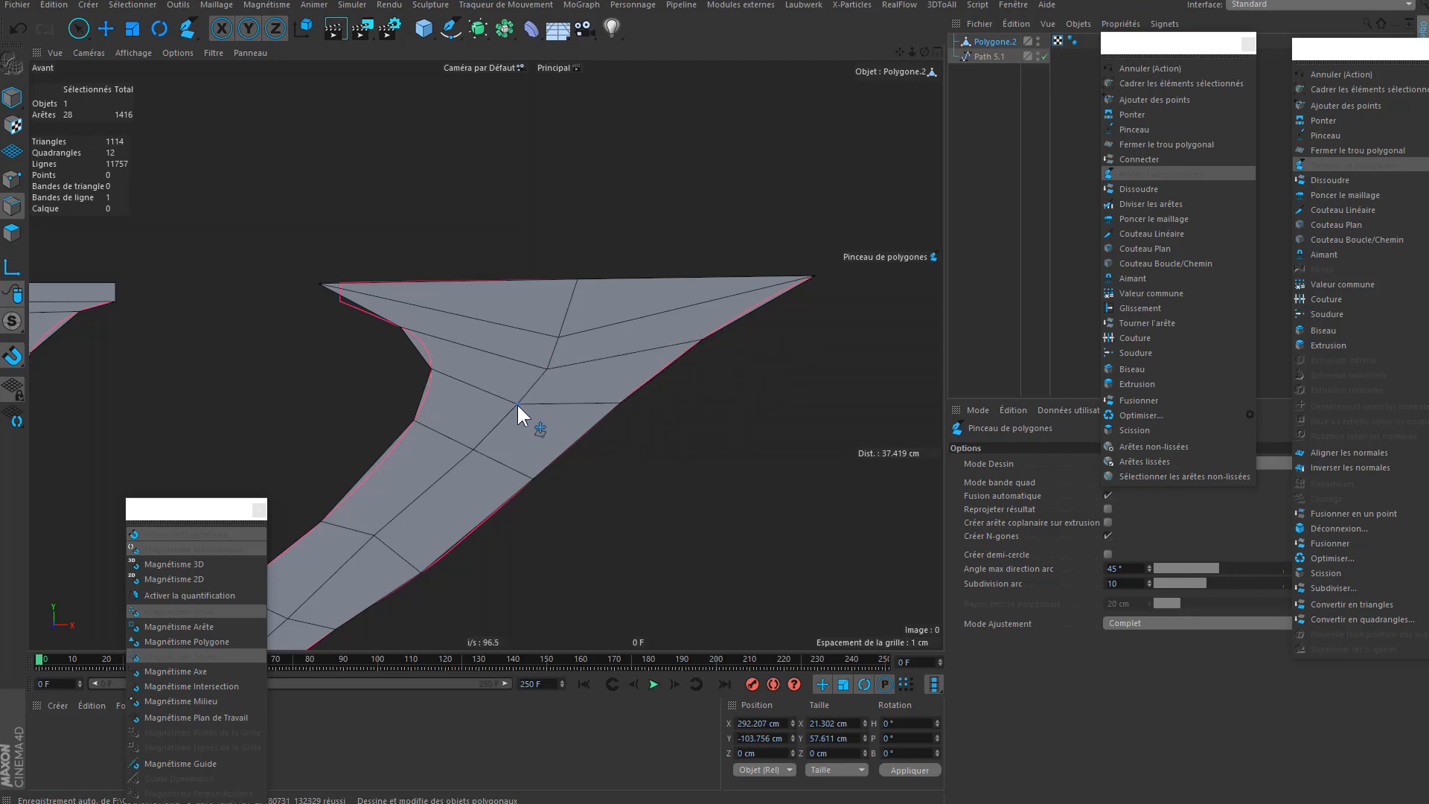
middle_click_drag(427, 380, 539, 316, "alt")
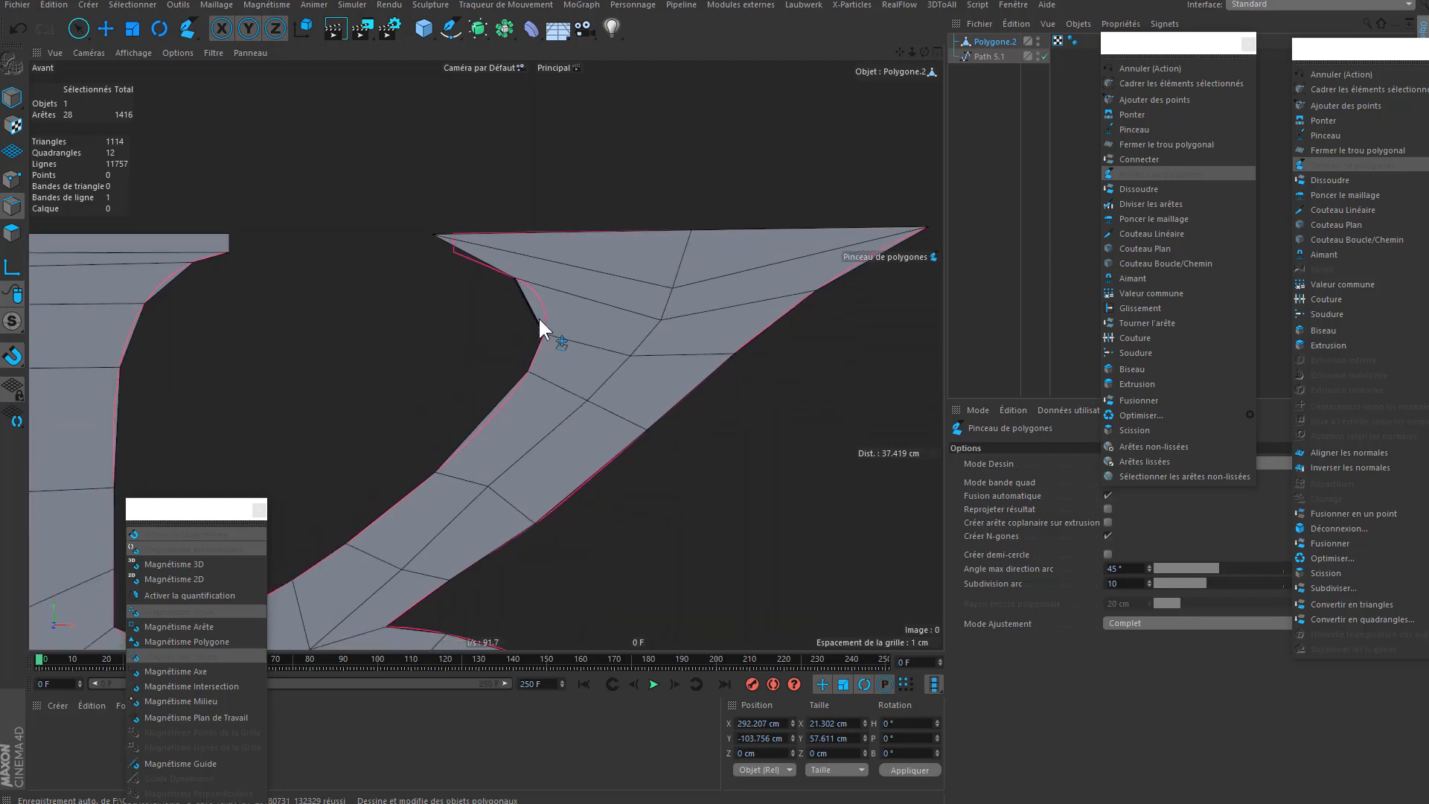
left_click_drag(527, 372, 637, 438)
left_click_drag(733, 354, 715, 372)
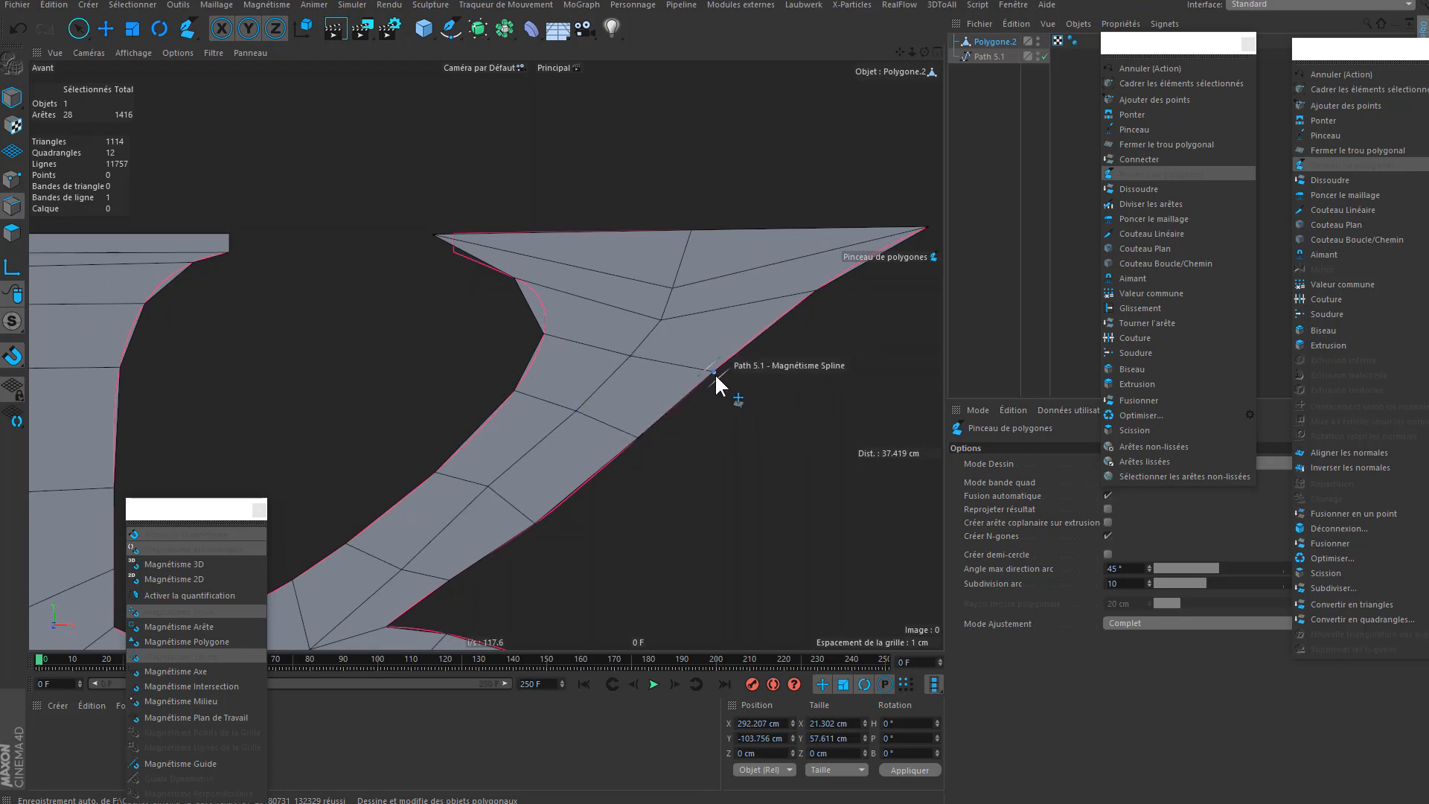
- Remove the short center edge at the top of the K's arm serif and reposition the center point beneath it
middle_click_drag(660, 402, 608, 516, "alt")
left_click(631, 365, "ctrl")
left_click(629, 344, "ctrl+shift")
middle_click_drag(597, 377, 619, 346, "alt")
left_click_drag(641, 373, 649, 370)
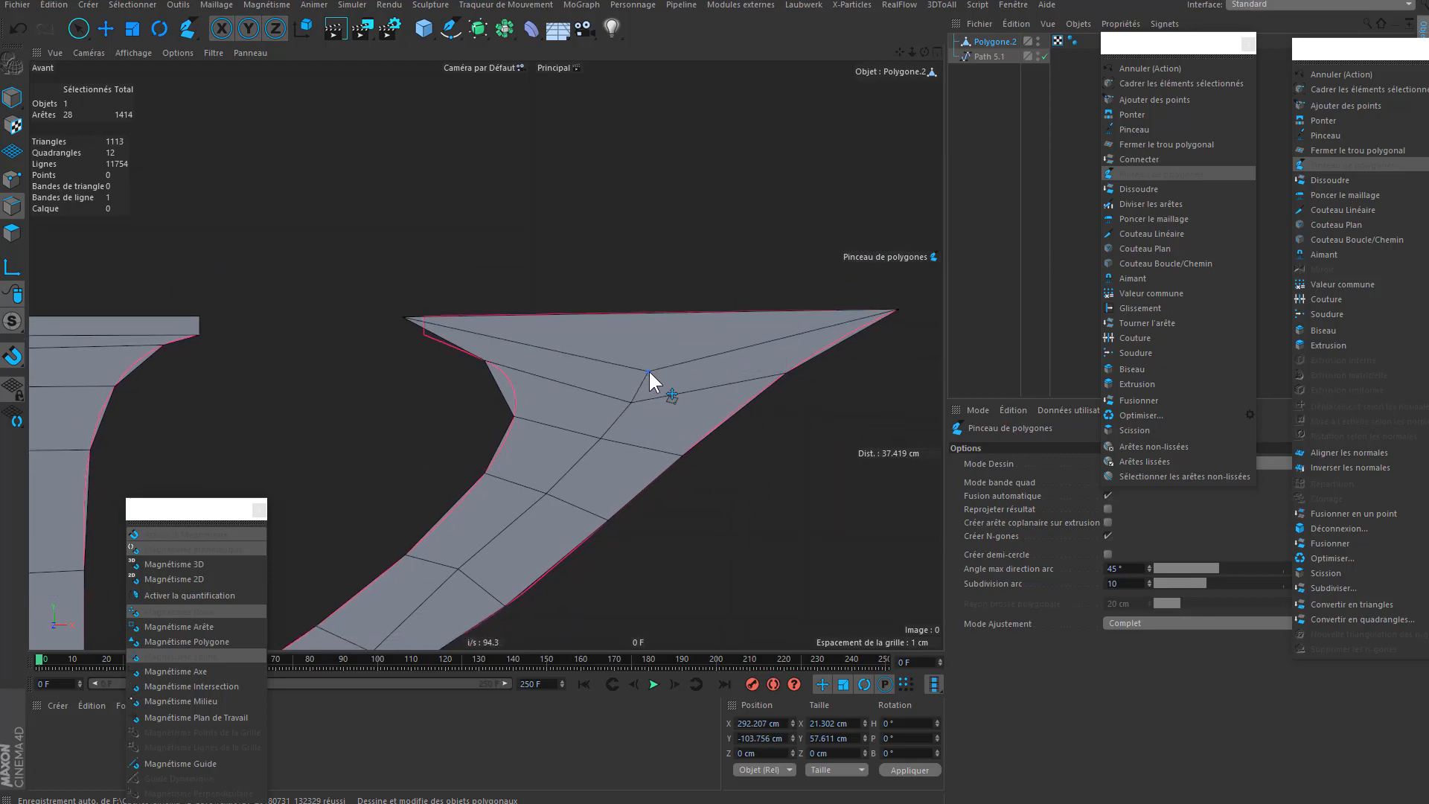
scroll(650, 368, "down", 8)
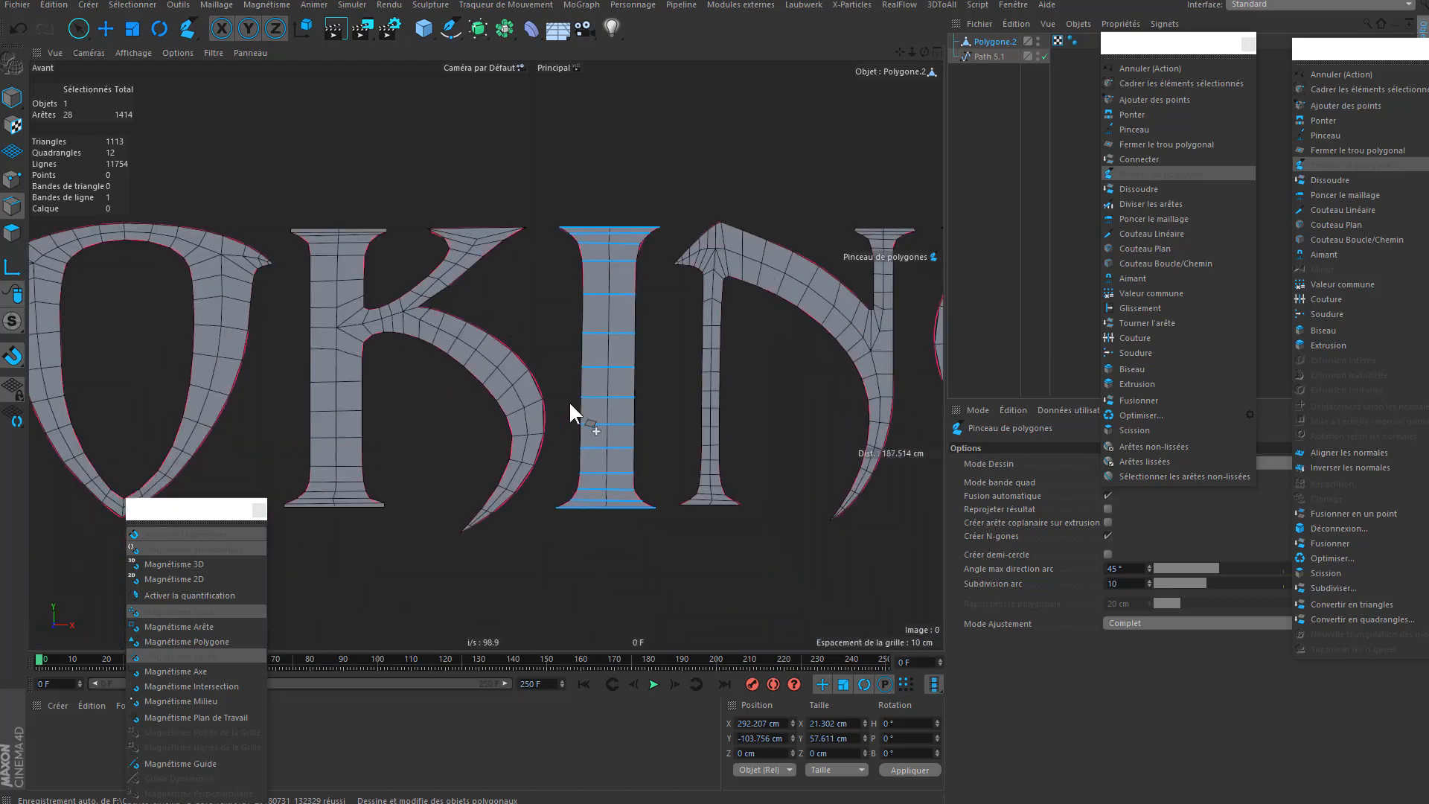
- Remove the cross edges and their center edge just below the top of the I's upper serif
middle_click_drag(570, 413, 645, 332, "alt")
scroll(590, 327, "up", 5)
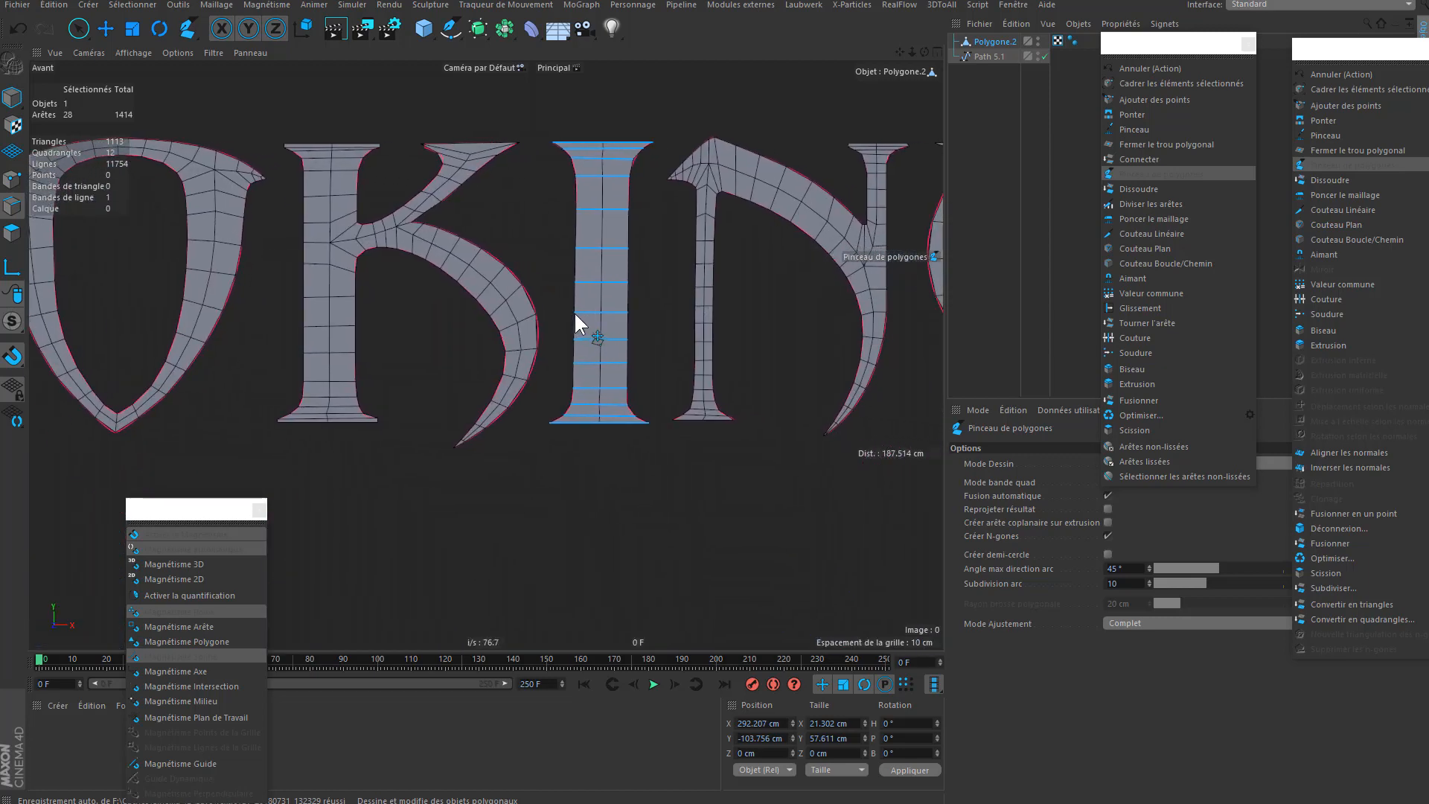
middle_click_drag(542, 457, 553, 371, "alt")
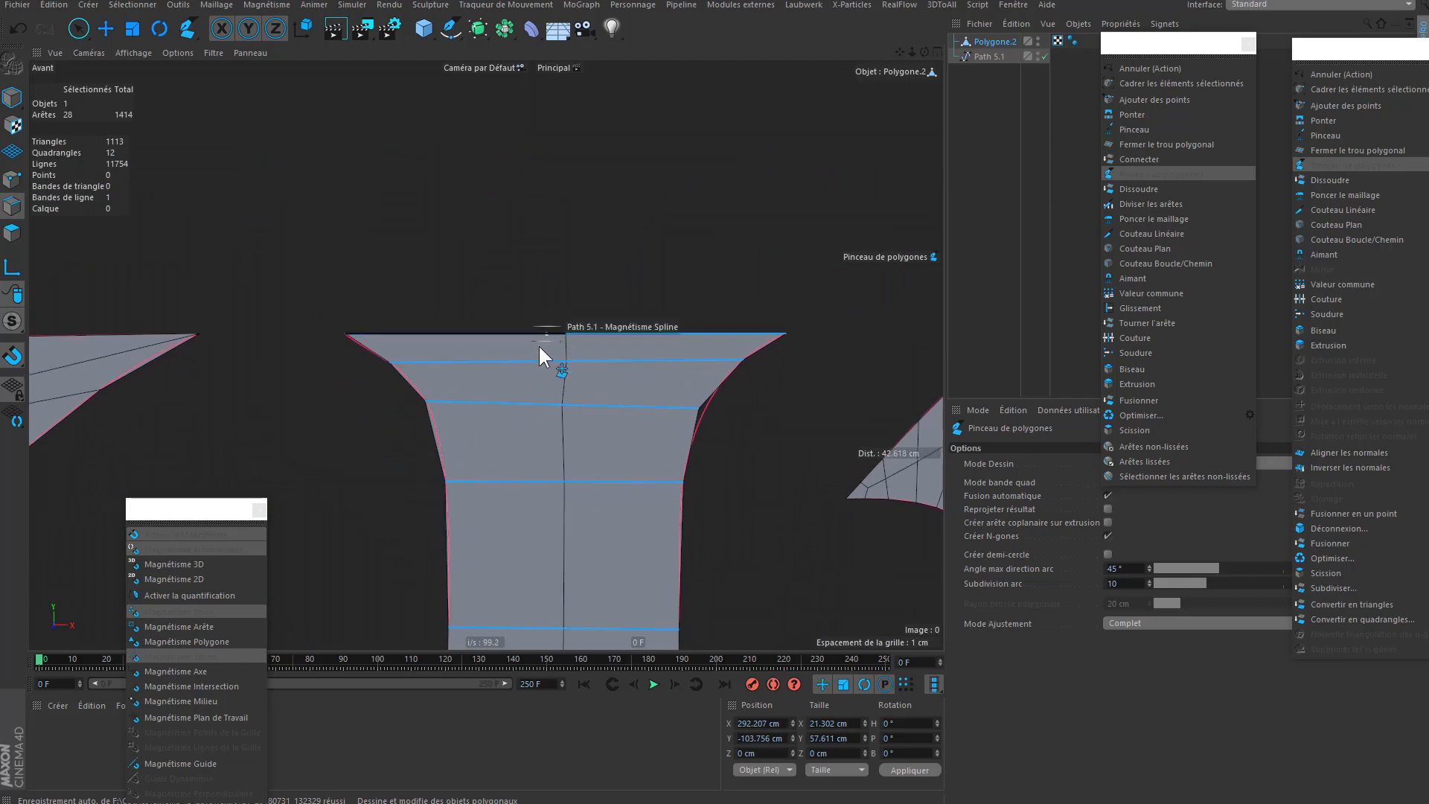
left_click(539, 362, "ctrl")
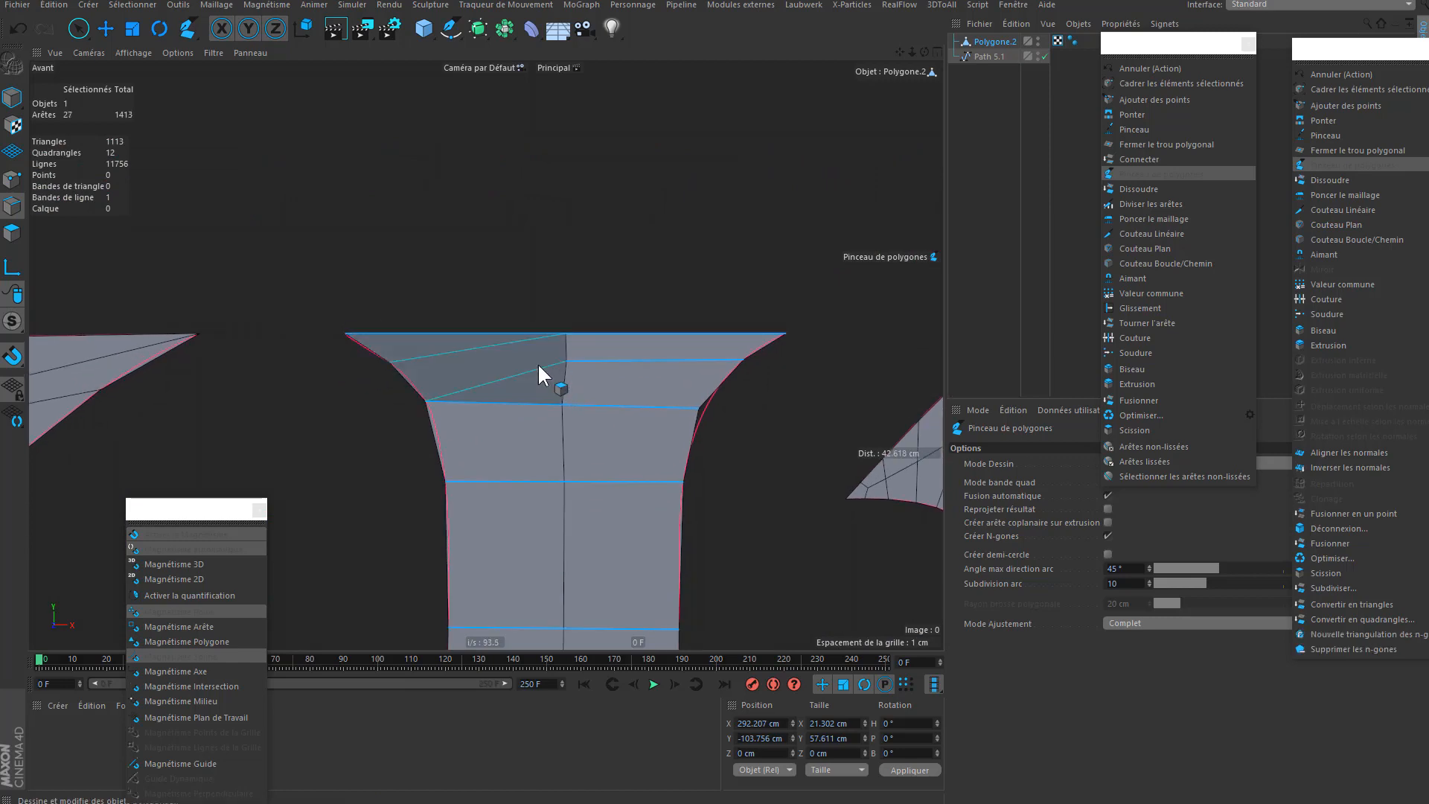
left_click(580, 361, "ctrl")
left_click(744, 364, "ctrl")
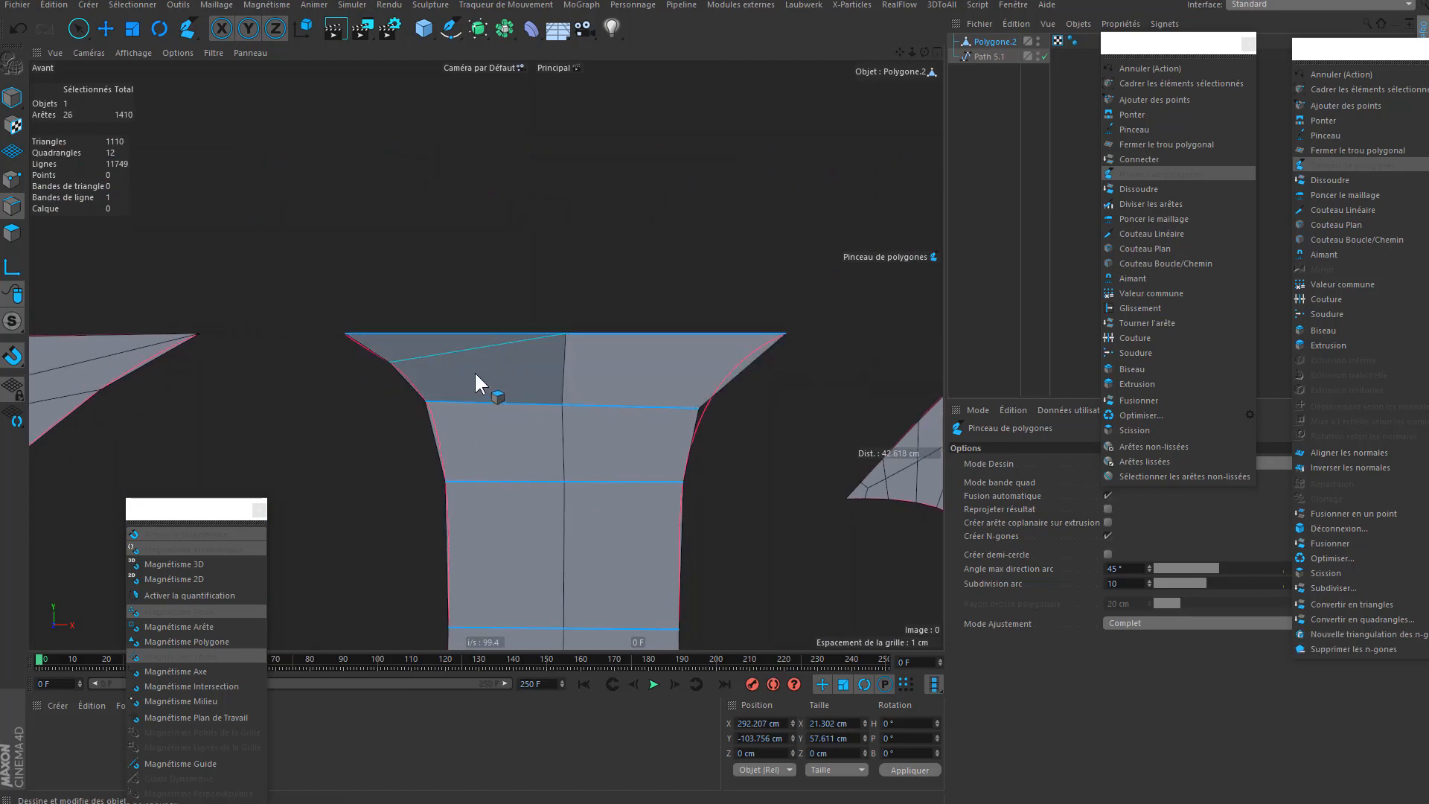
- Cut edges from both tips of the I's upper serif down to the center-line point
left_click(347, 337)
left_click(563, 406)
left_click(778, 339)
left_click(780, 349)
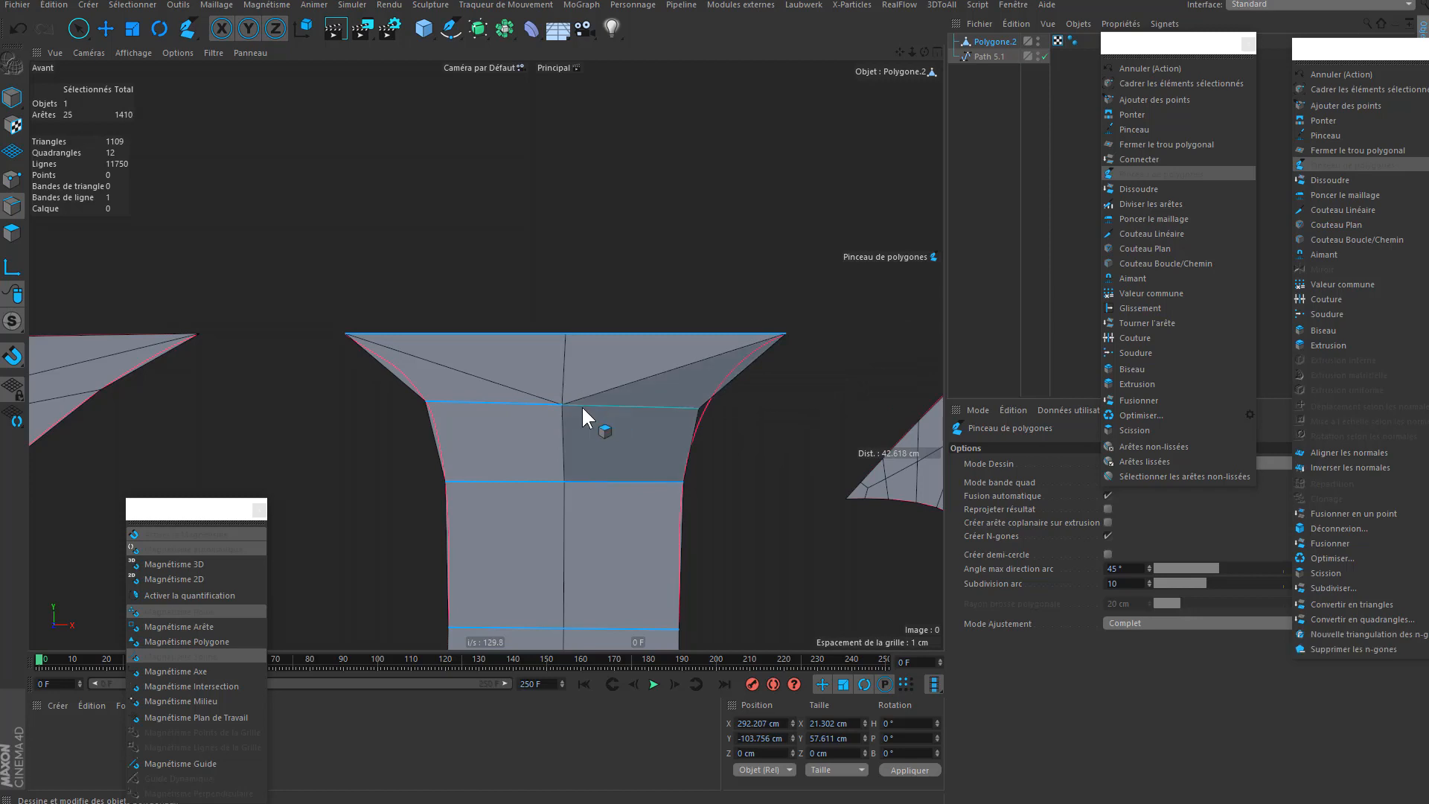
- Replace the flat cross row beneath the I's upper serif tips with a shallow V-shaped row and shift its points down the stem
left_click(564, 442)
left_click(695, 408)
left_click(562, 441)
left_click(426, 401)
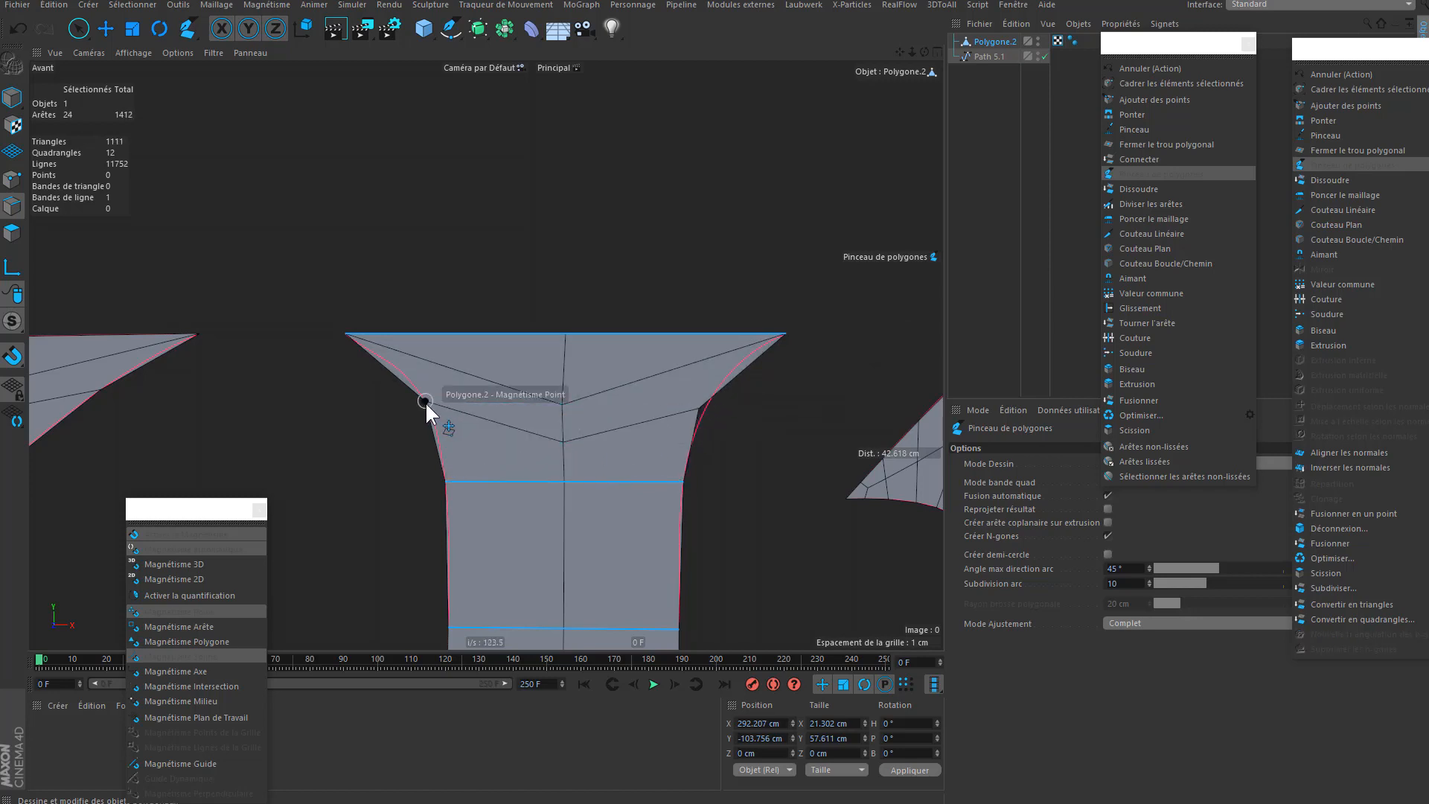
left_click_drag(692, 412, 696, 430)
left_click_drag(564, 440, 566, 449)
left_click_drag(425, 402, 436, 430)
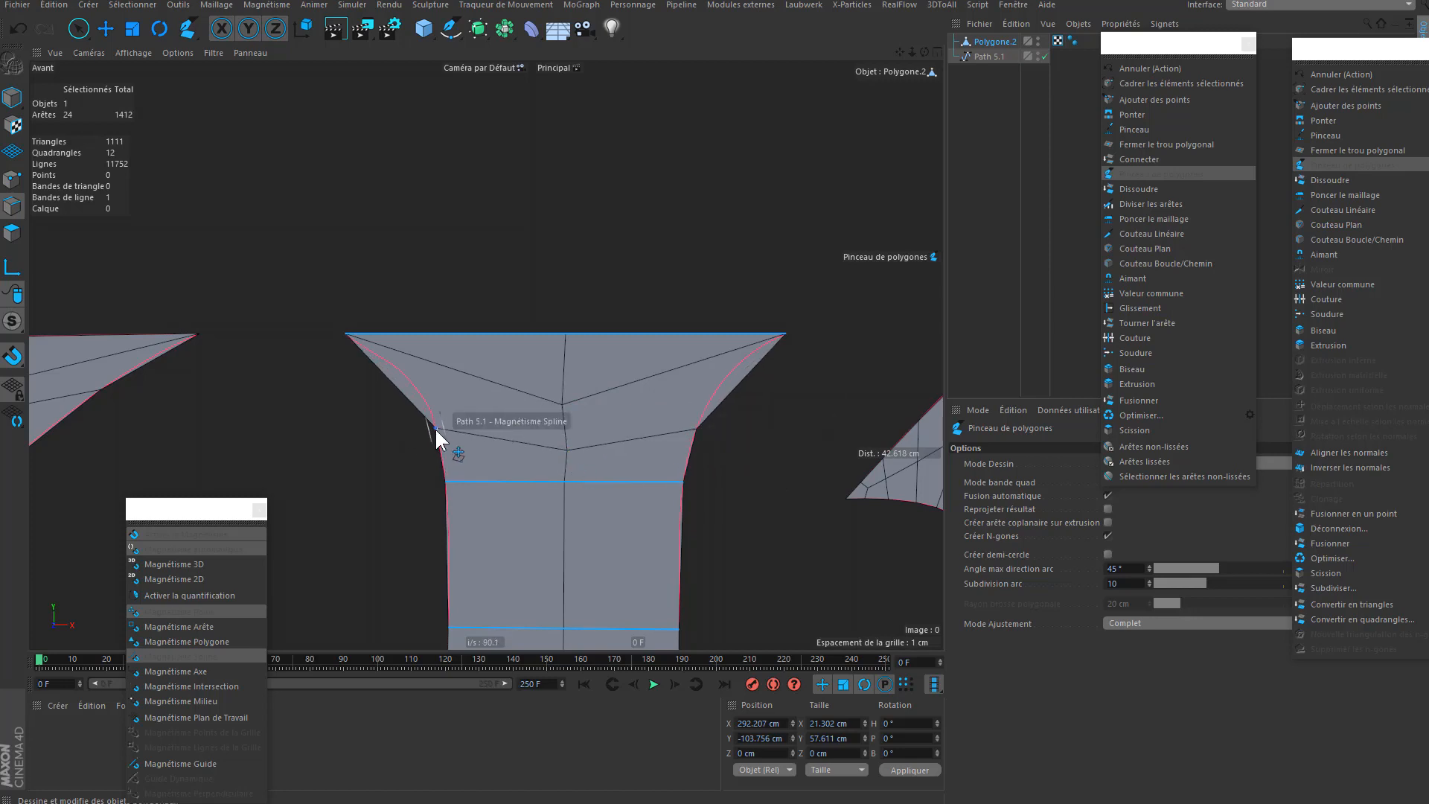
- Cut an additional V-shaped row between the two upper rows of the I's top serif and fit its outline point to the spline
left_click(391, 381)
left_click(565, 424)
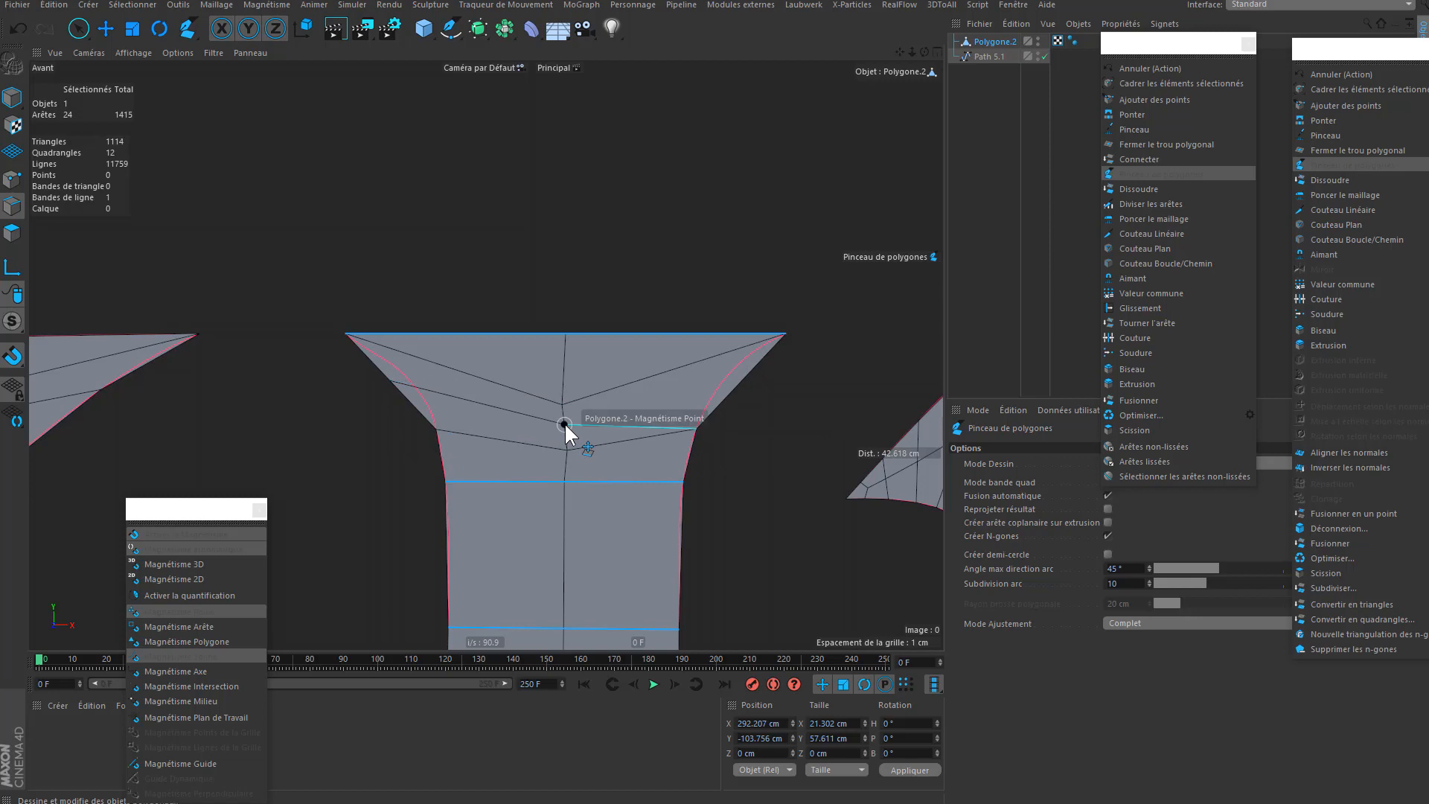
left_click(734, 386)
left_click_drag(734, 386, 723, 381)
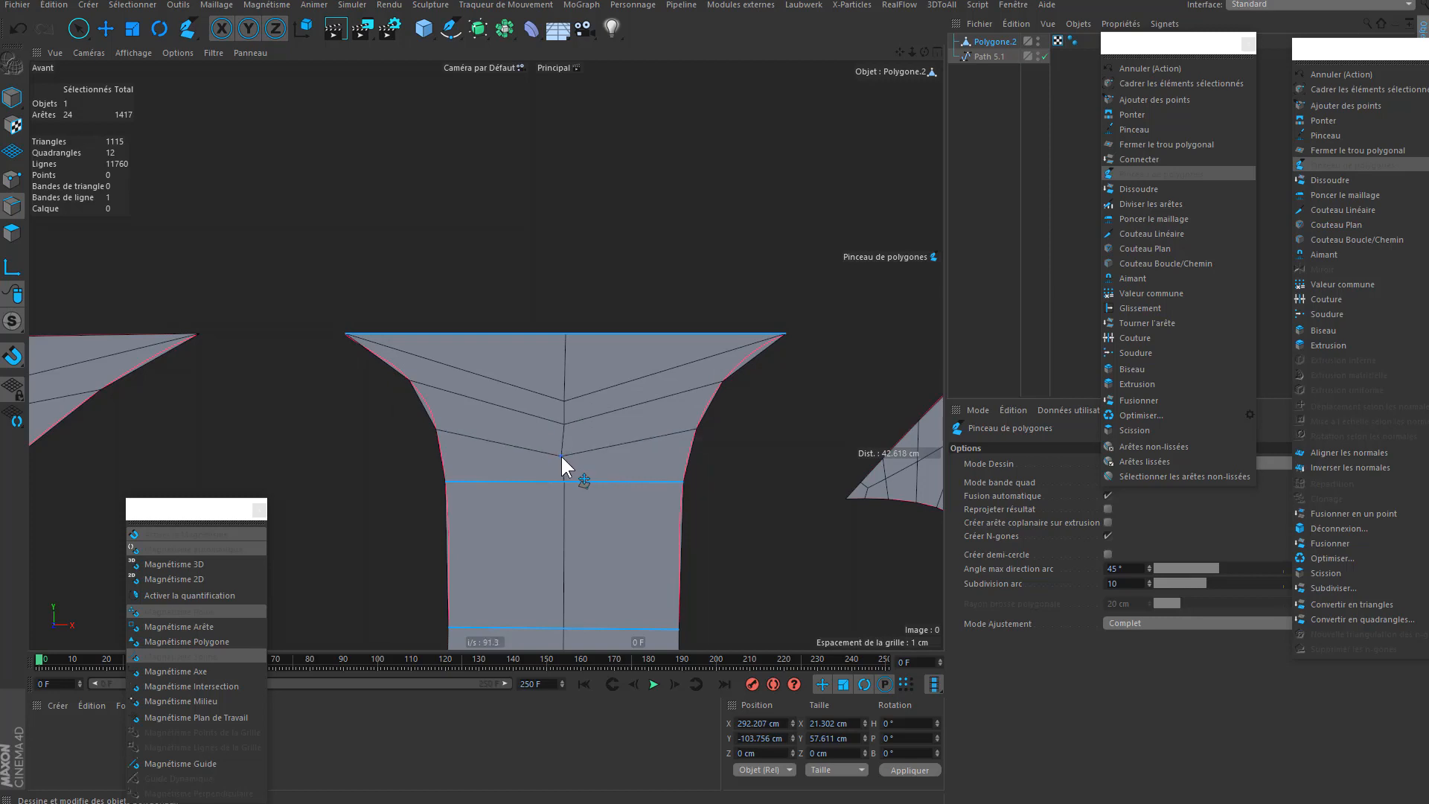
- Lower the next stem row of the I into a V and adjust the outline and center points of the rows above it
left_click_drag(564, 455, 564, 534)
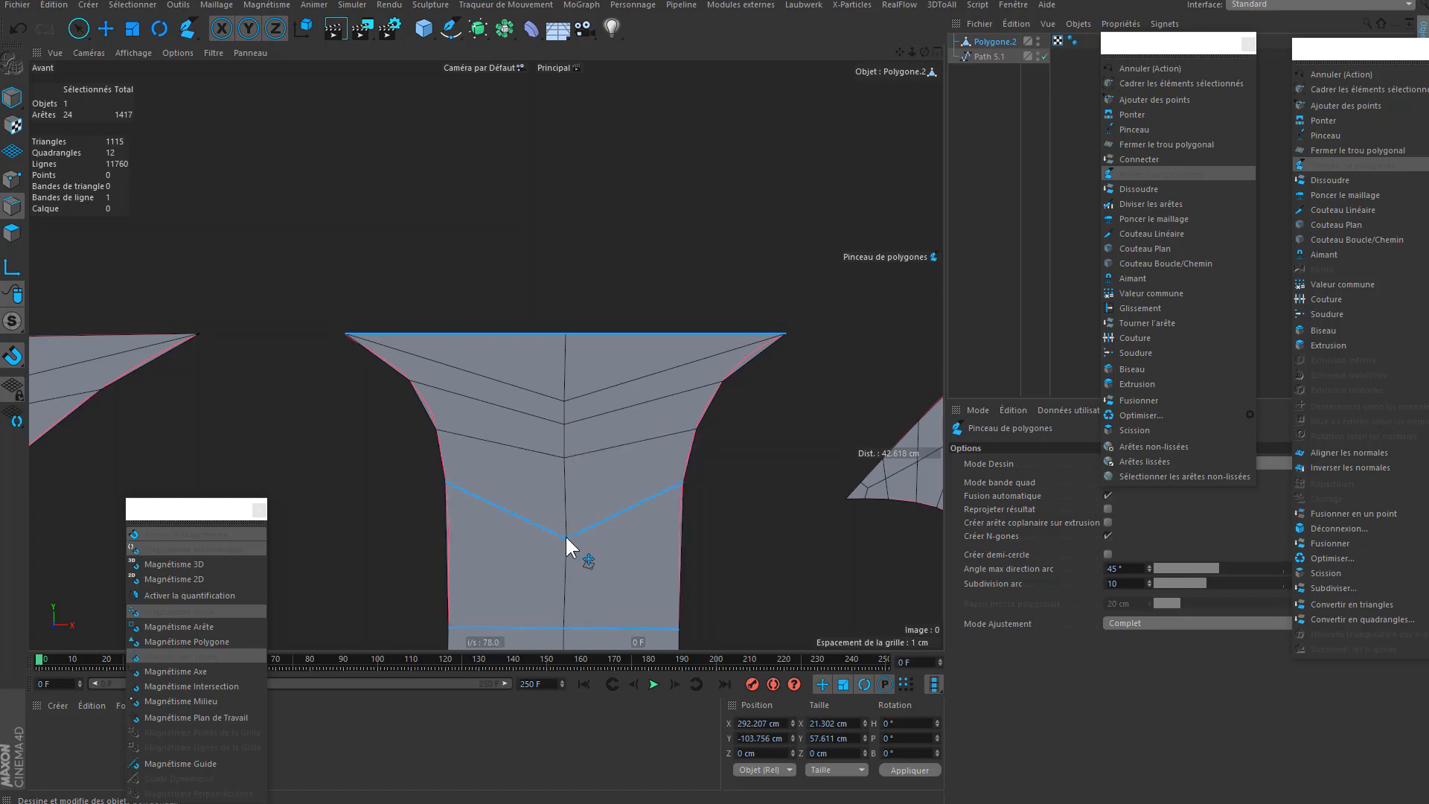
left_click_drag(682, 484, 681, 504)
left_click_drag(446, 481, 446, 509)
middle_click_drag(460, 431, 443, 475, "alt")
left_click_drag(421, 474, 424, 487)
left_click_drag(675, 481, 694, 445)
left_click_drag(548, 469, 545, 475)
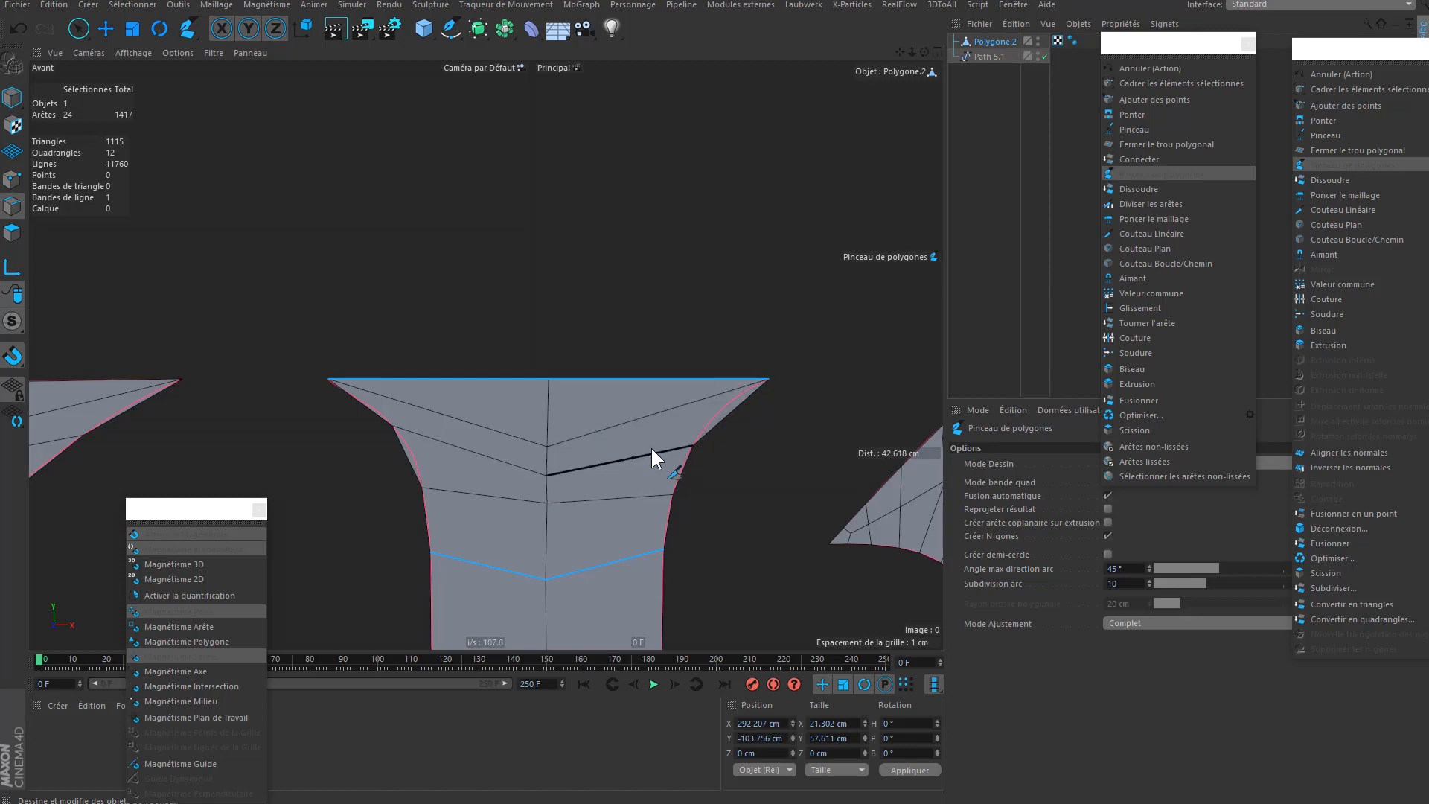
- Cut edges from the tips of the I's bottom serif up to the center-line point
scroll(667, 448, "down", 1)
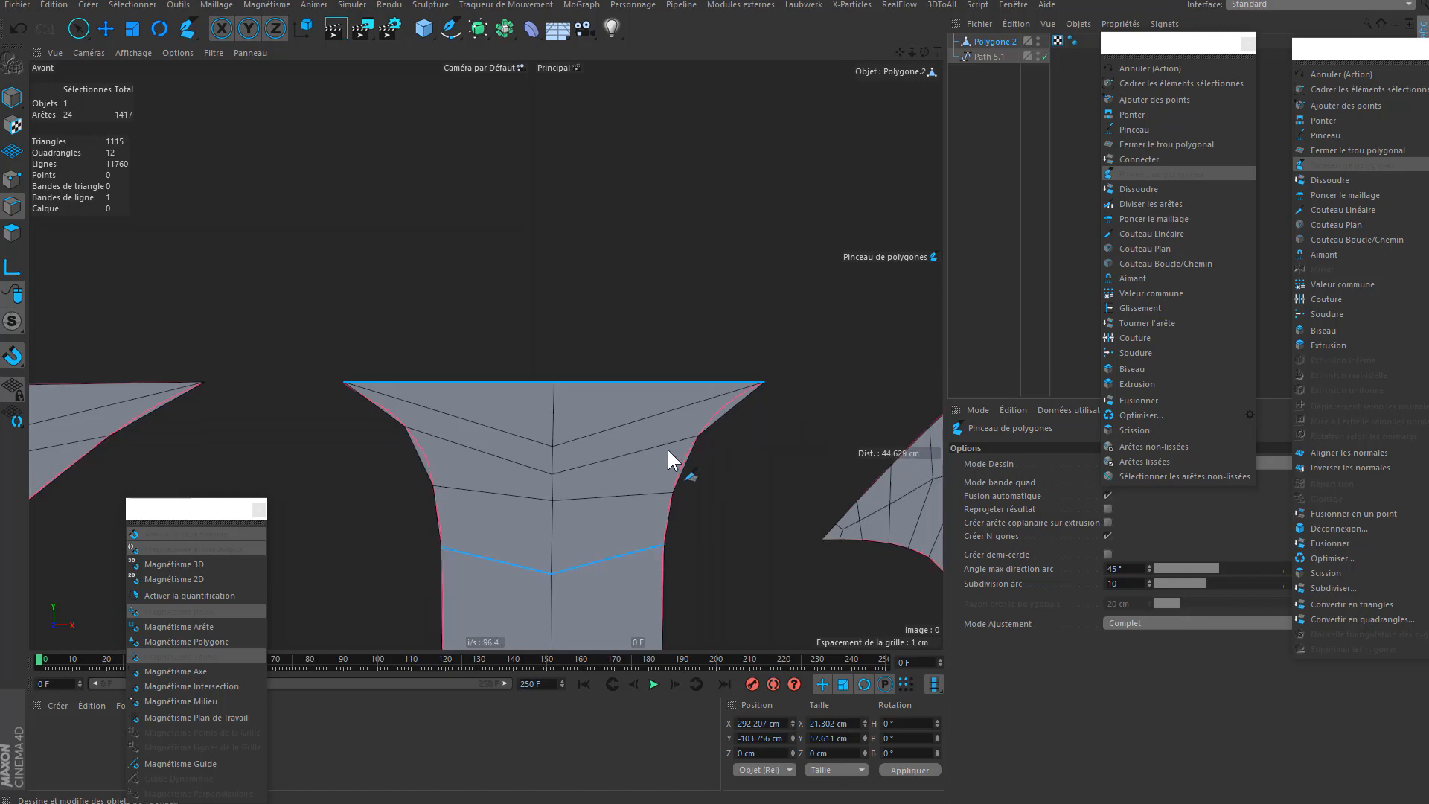
scroll(636, 463, "down", 2)
scroll(640, 439, "up", 5)
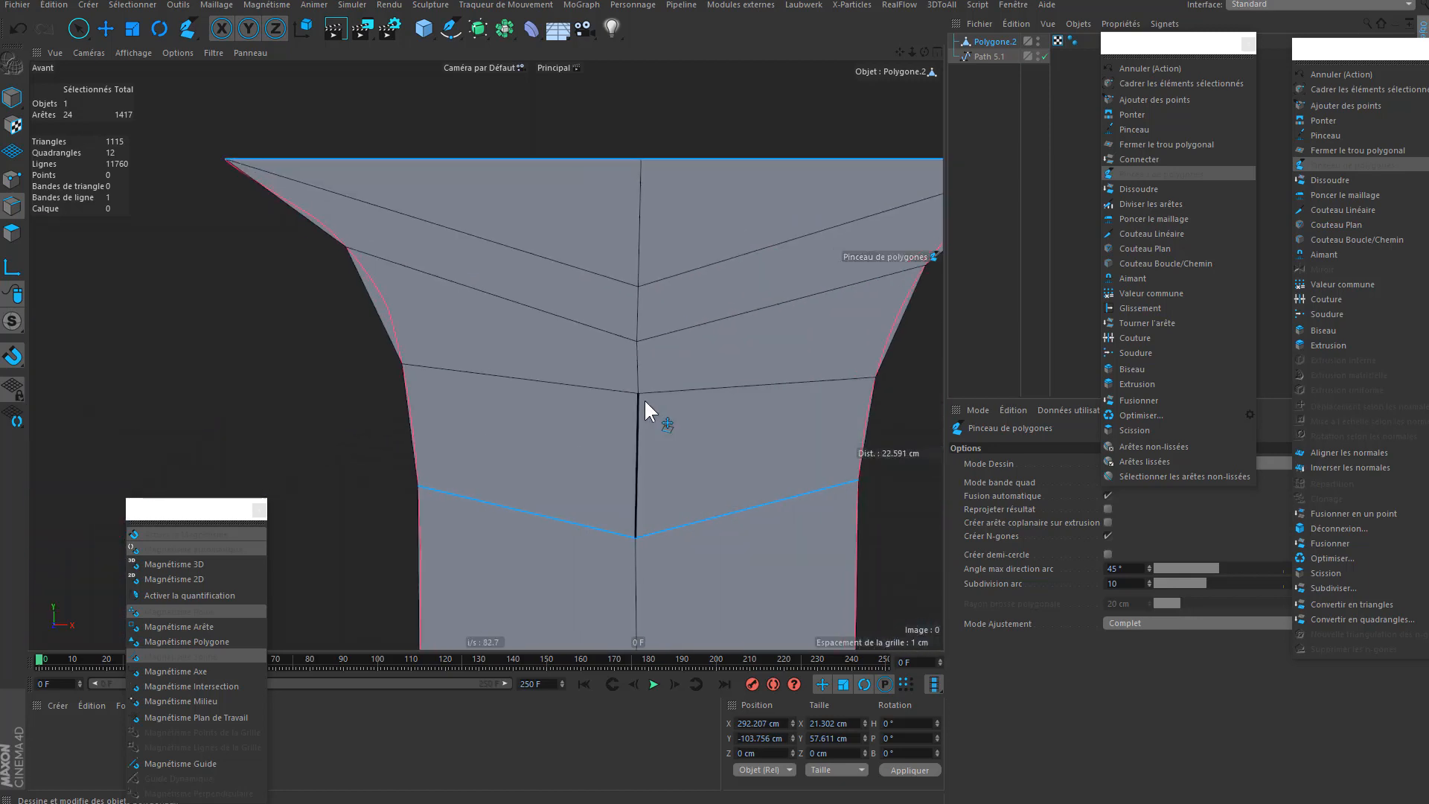
scroll(629, 495, "down", 6)
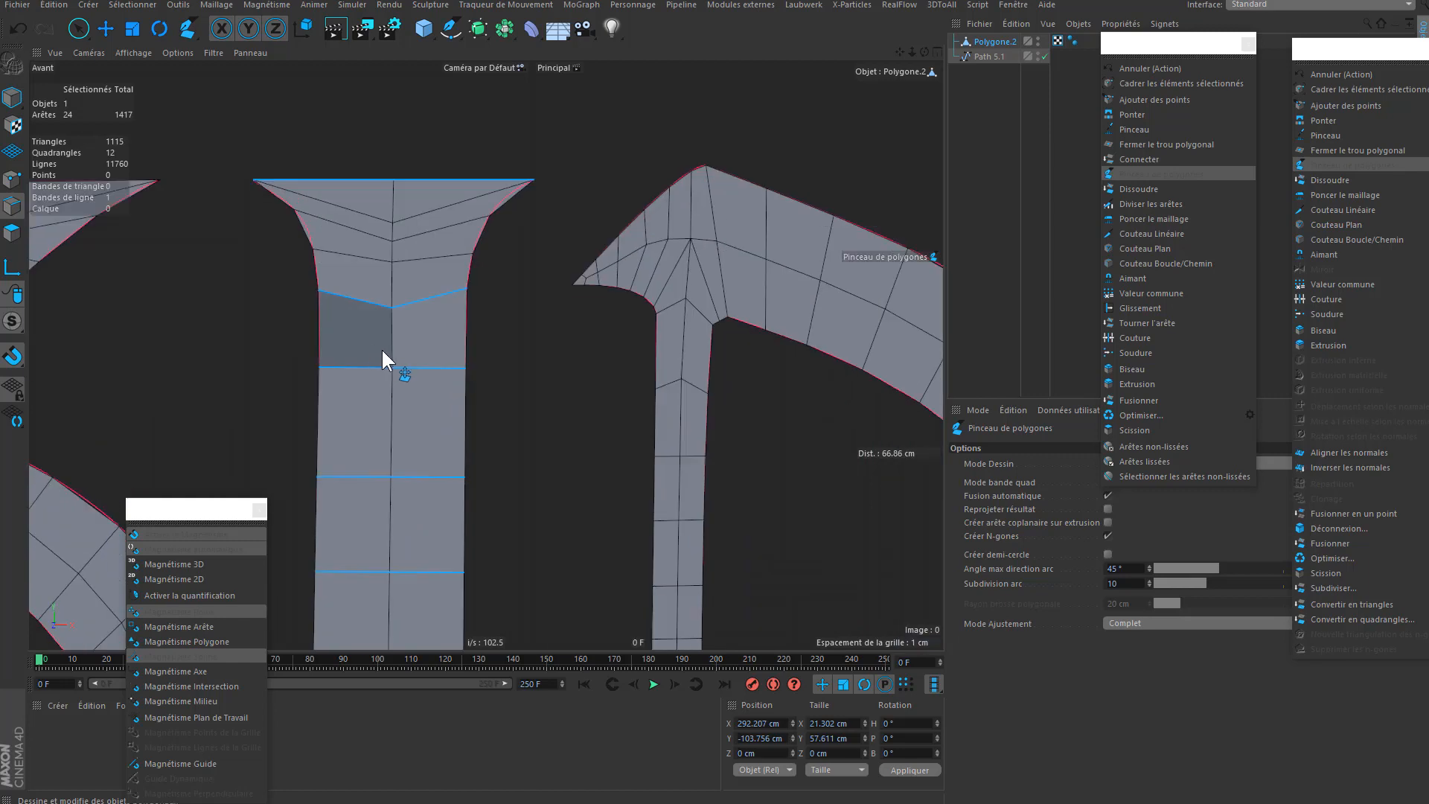
scroll(511, 342, "down", 6)
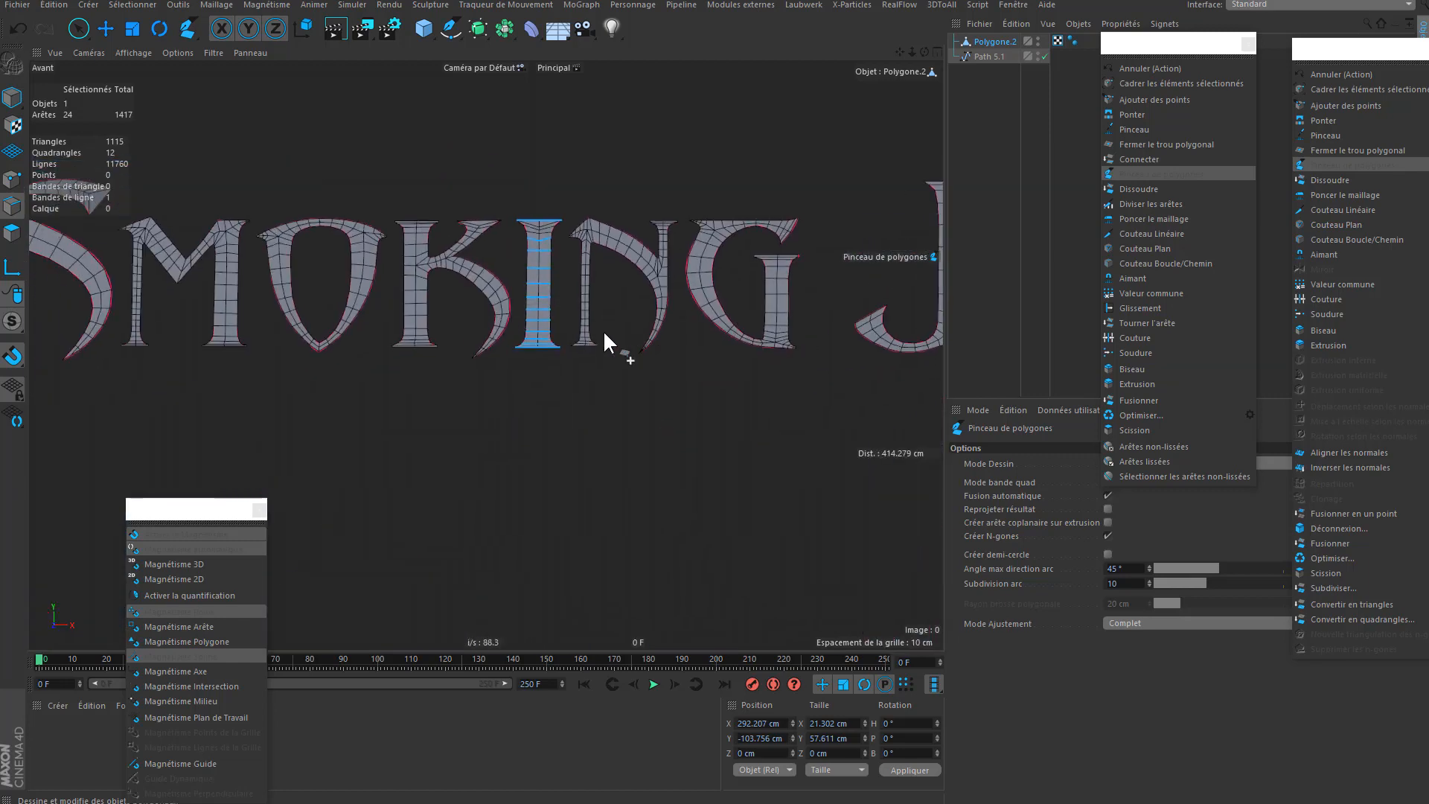
scroll(633, 350, "up", 6)
left_click(624, 289)
left_click(746, 330)
- Remove the middle part of the low cross row and the center edges inside the I's bottom serif
scroll(740, 329, "up", 2)
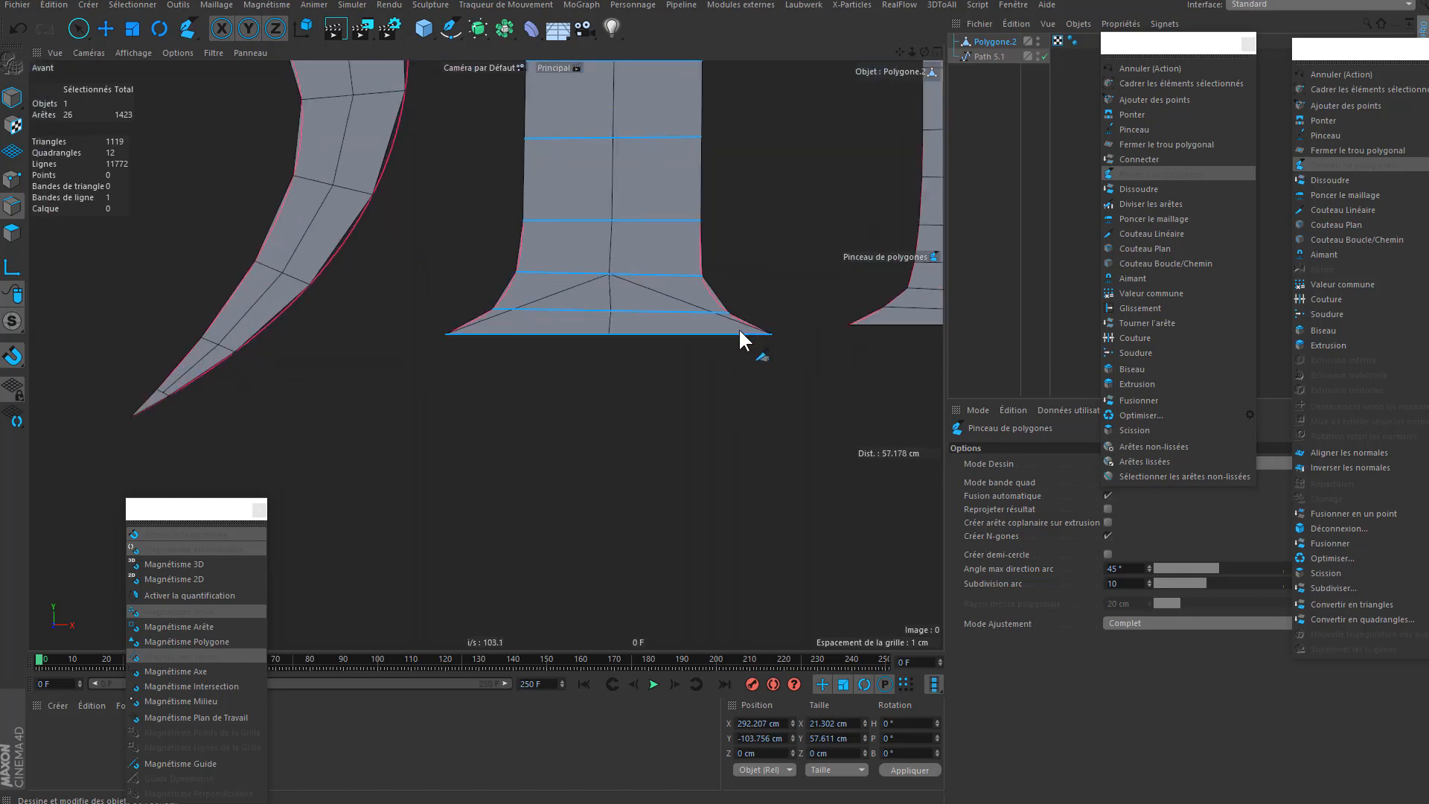
scroll(677, 320, "up", 2)
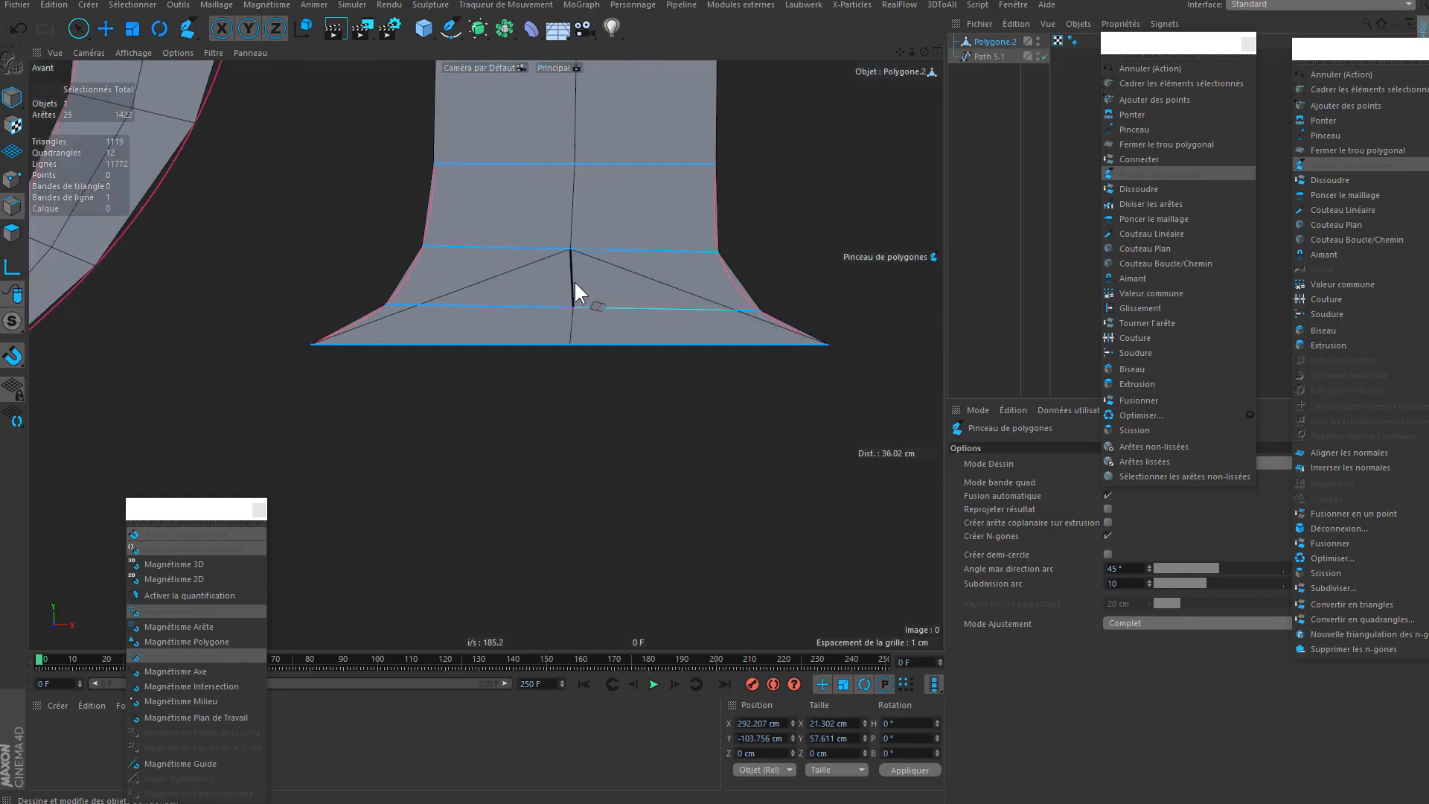
left_click(547, 304, "ctrl")
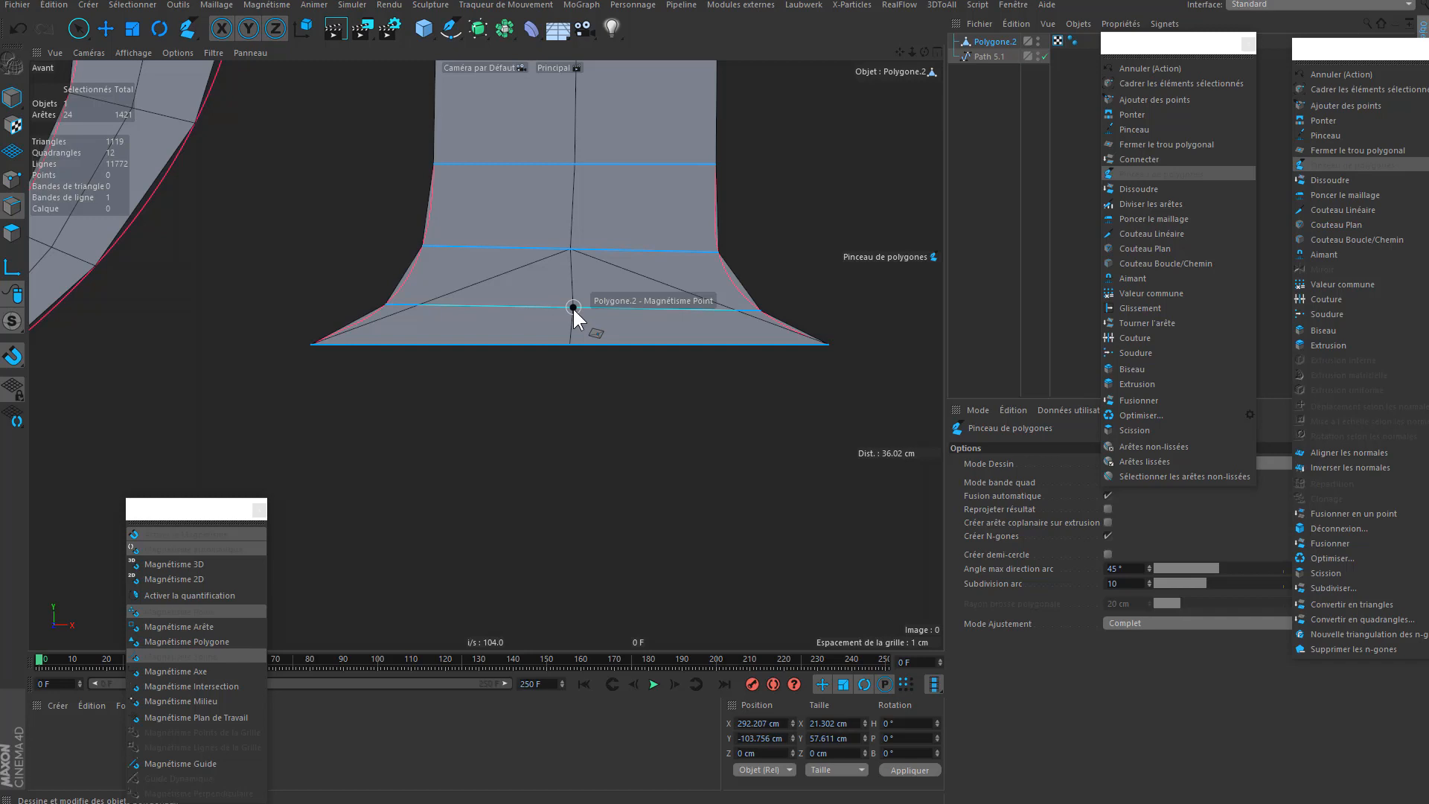
left_click(569, 292, "ctrl")
left_click(569, 343, "ctrl")
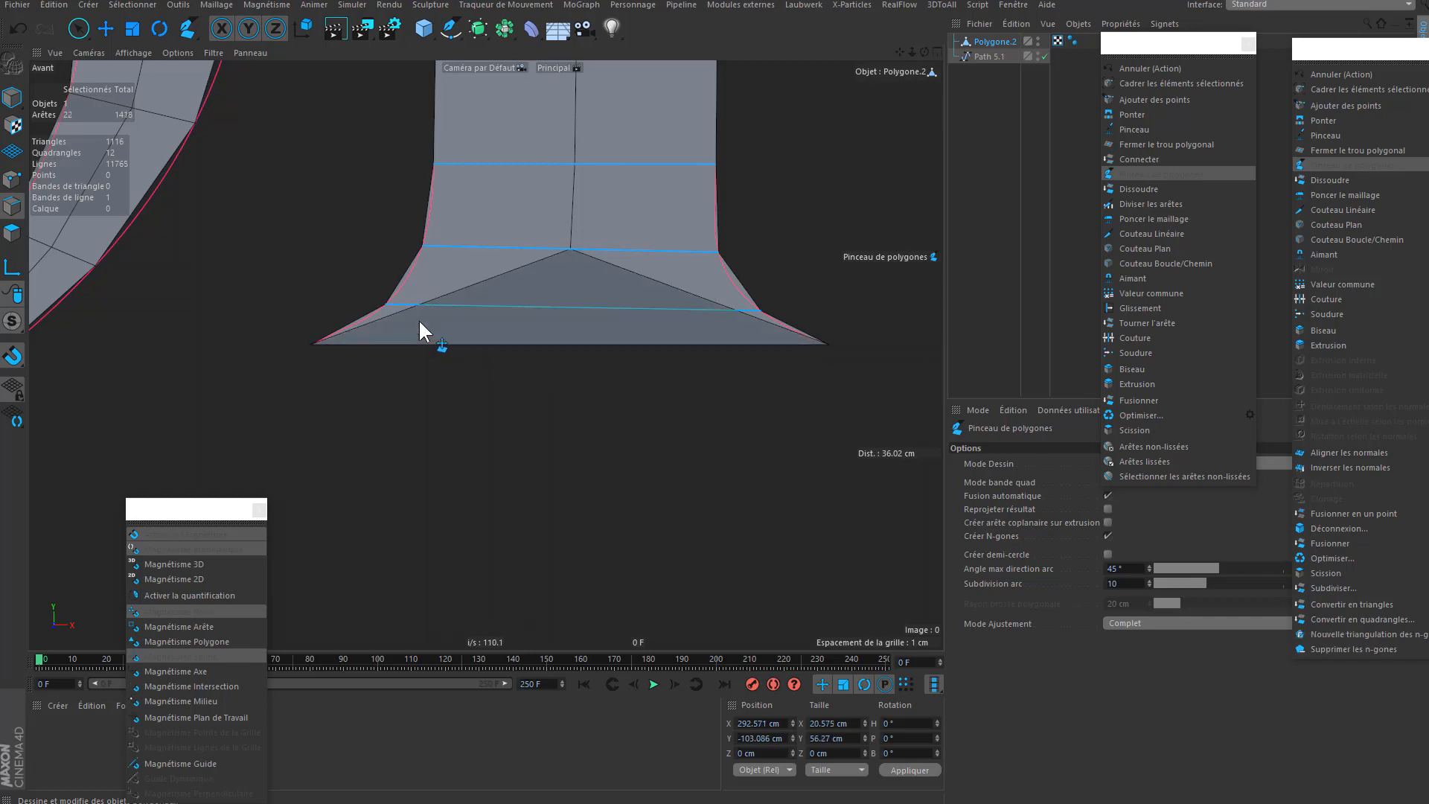
- Divide the I's bottom serif with short edges to the baseline near both tips and a new center edge
left_click(414, 342)
left_click(736, 311)
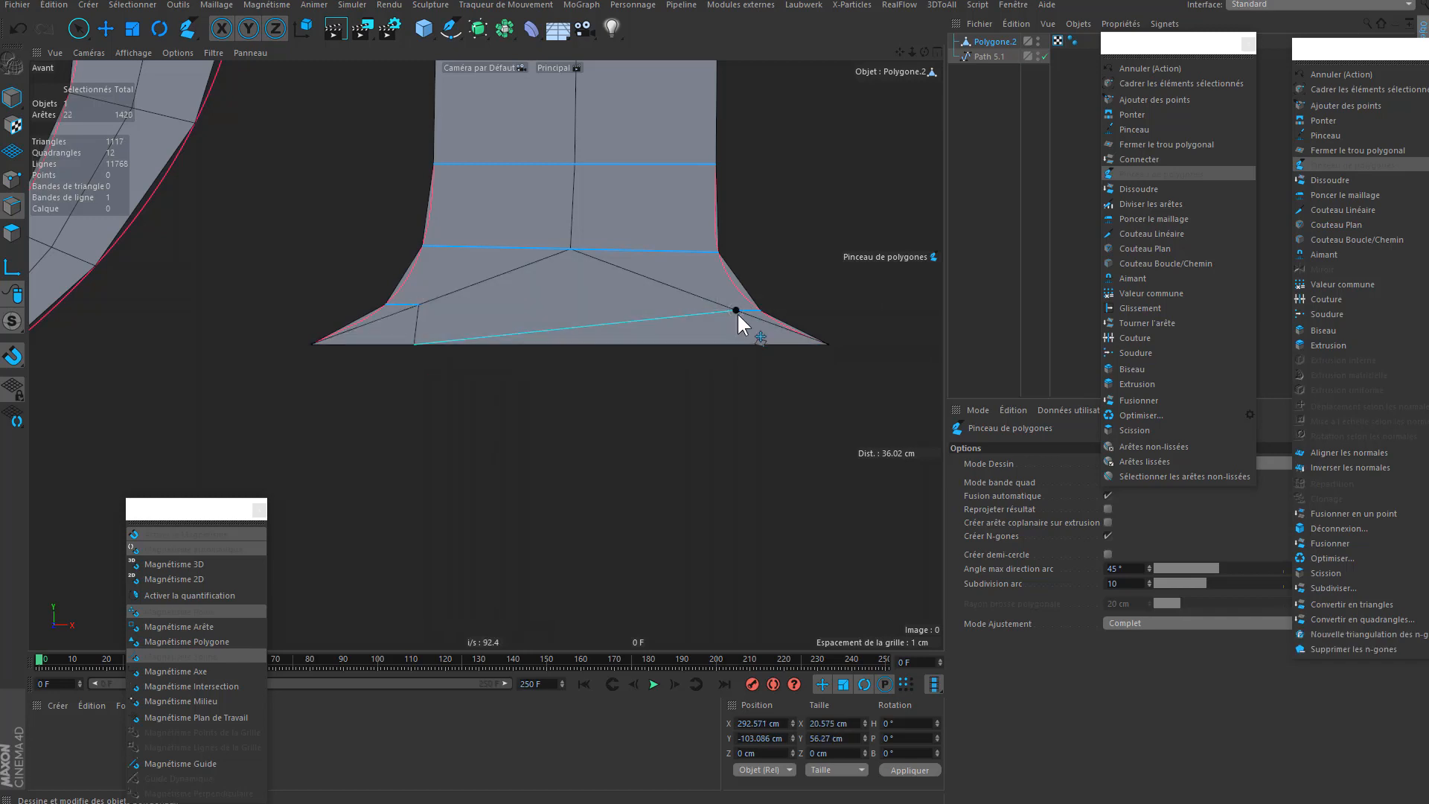
left_click(726, 341)
left_click(571, 251)
left_click(568, 342)
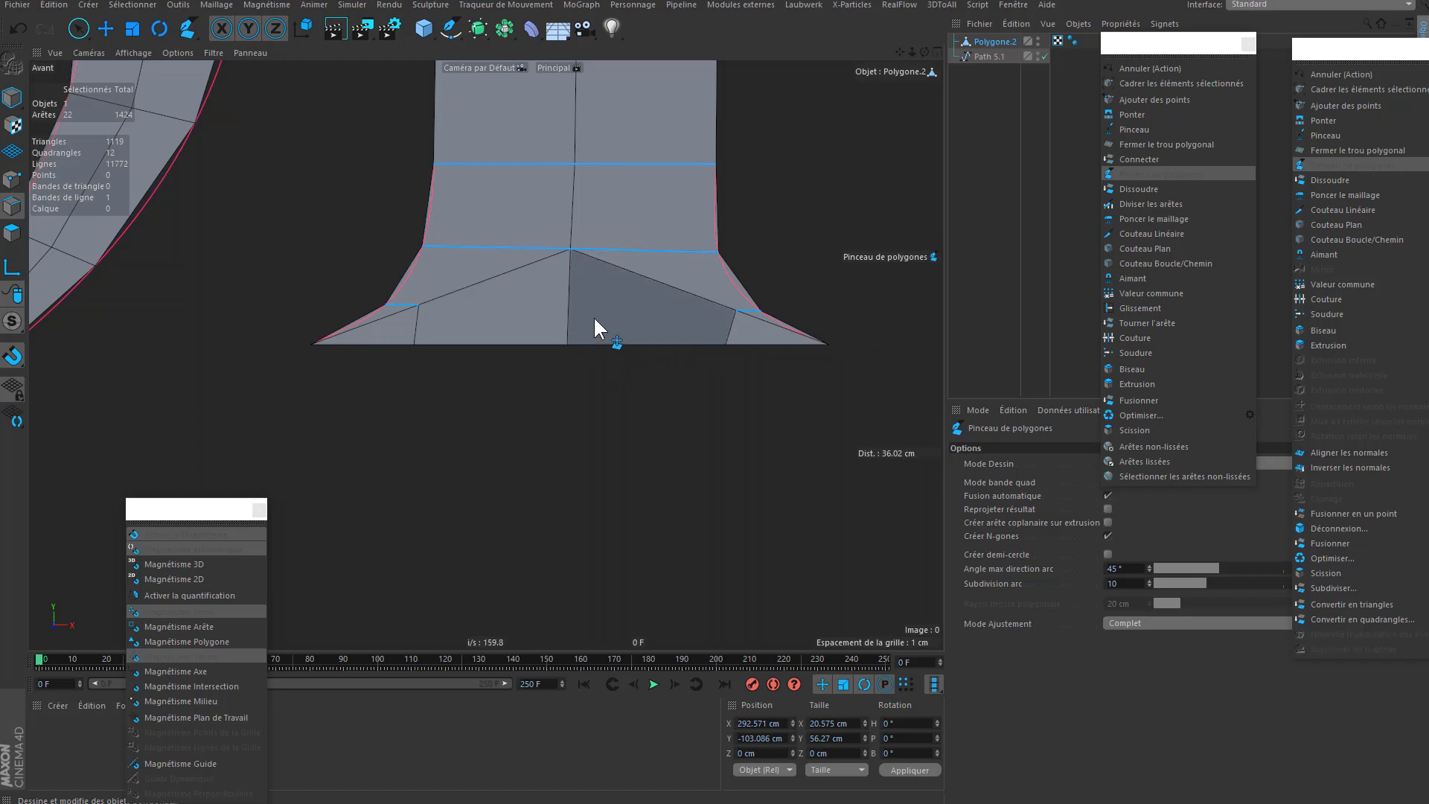
- Compare the edge flow in the upper and bottom serifs of the I
right_click_drag(562, 303, 517, 339, "alt")
mouse_move(578, 79)
middle_mouse_down("alt")
mouse_move(587, 293)
mouse_move(572, 468)
mouse_move(587, 167)
middle_mouse_up("alt")
mouse_move(589, 401)
middle_mouse_down("alt")
mouse_move(591, 280)
mouse_move(558, 491)
middle_mouse_up("alt")
mouse_move(519, 208)
middle_mouse_down("alt")
mouse_move(491, 332)
mouse_move(493, 429)
middle_mouse_up("alt")
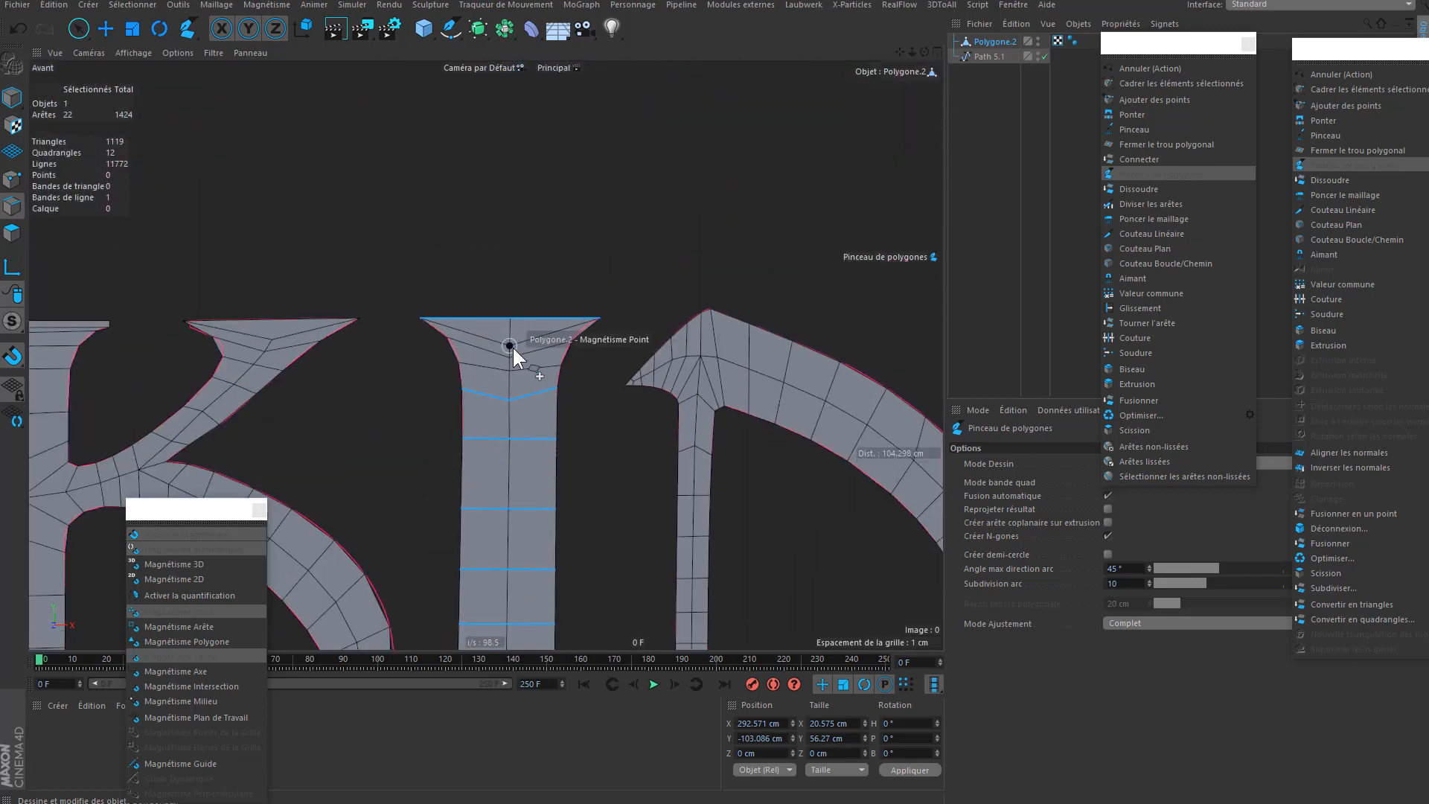
scroll(512, 347, "up", 4)
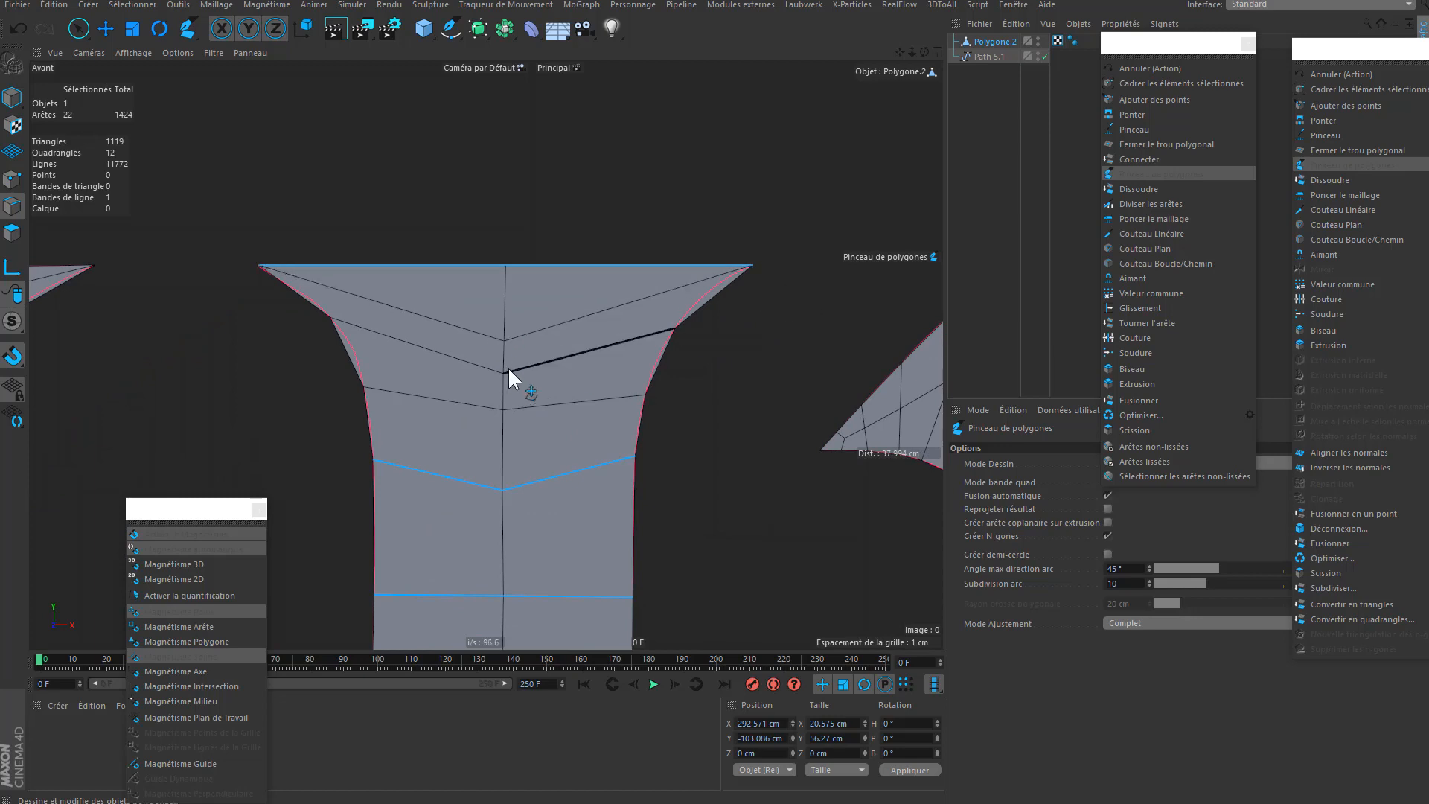
scroll(509, 409, "down", 6)
scroll(551, 333, "up", 4)
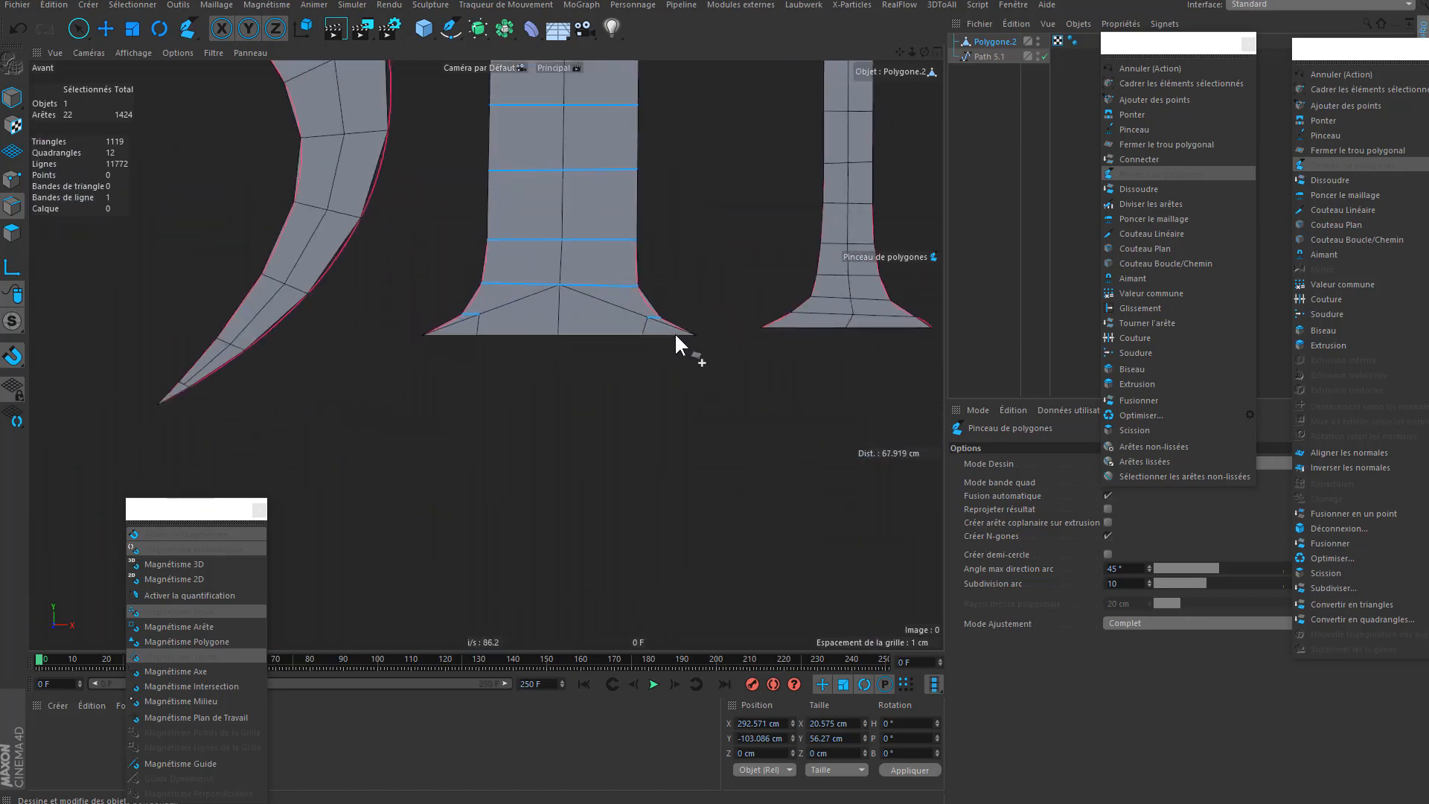
scroll(676, 335, "up", 2)
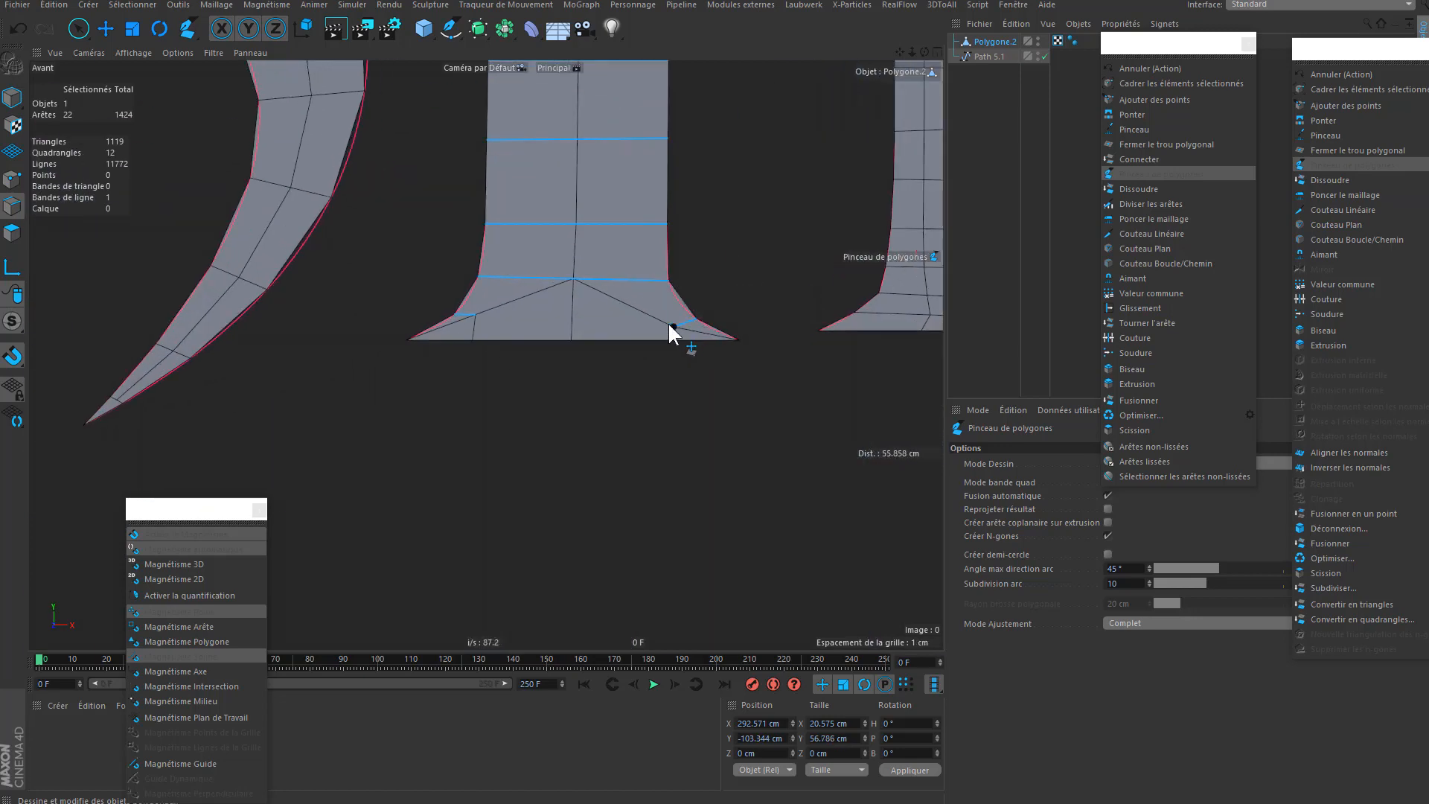
- Cut an edge from the right outline of the I's bottom serif through its diagonal to the baseline, and raise the nearby stem outline point
left_click(678, 297)
left_click(634, 308)
left_click(626, 338)
left_click_drag(636, 307, 629, 314)
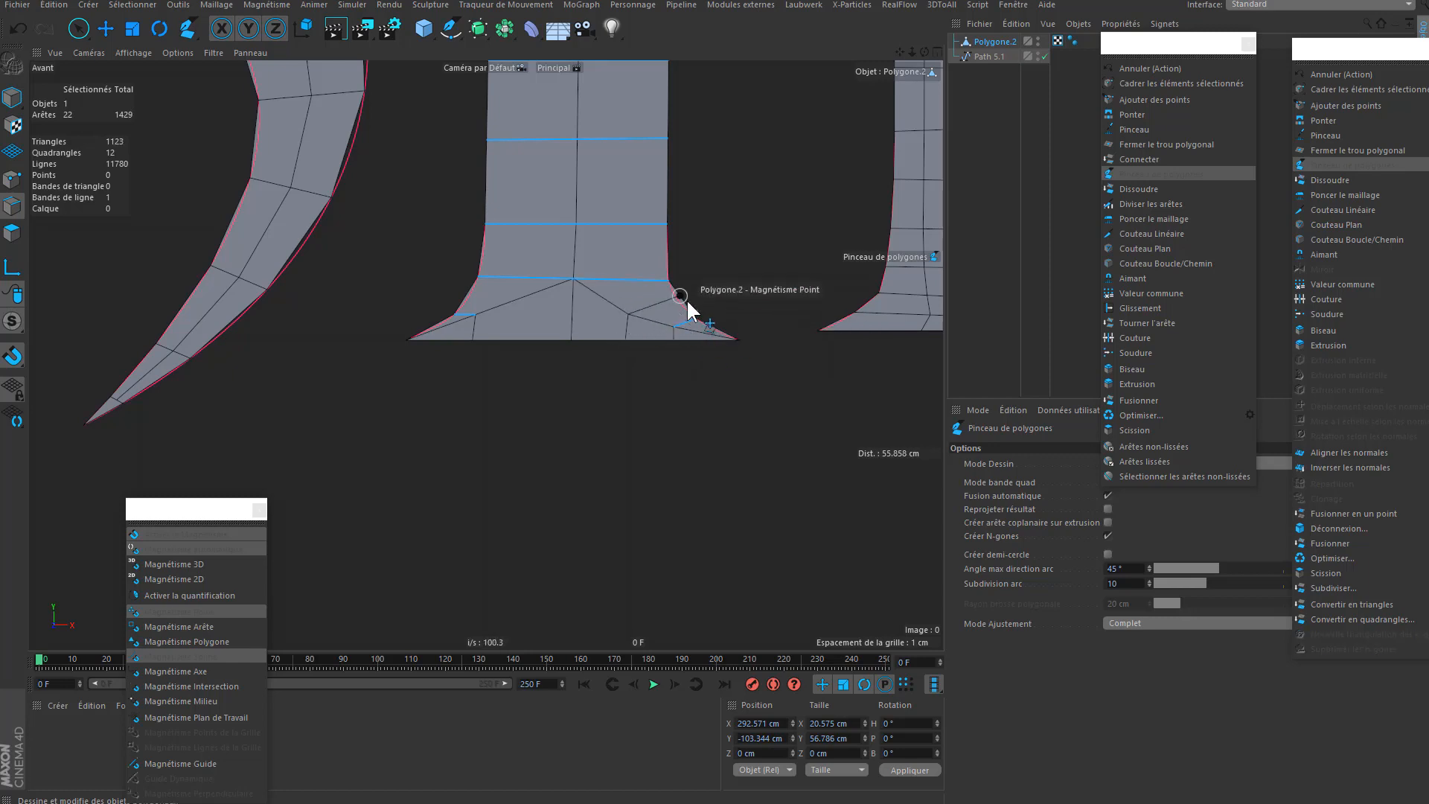
left_click_drag(662, 283, 667, 266)
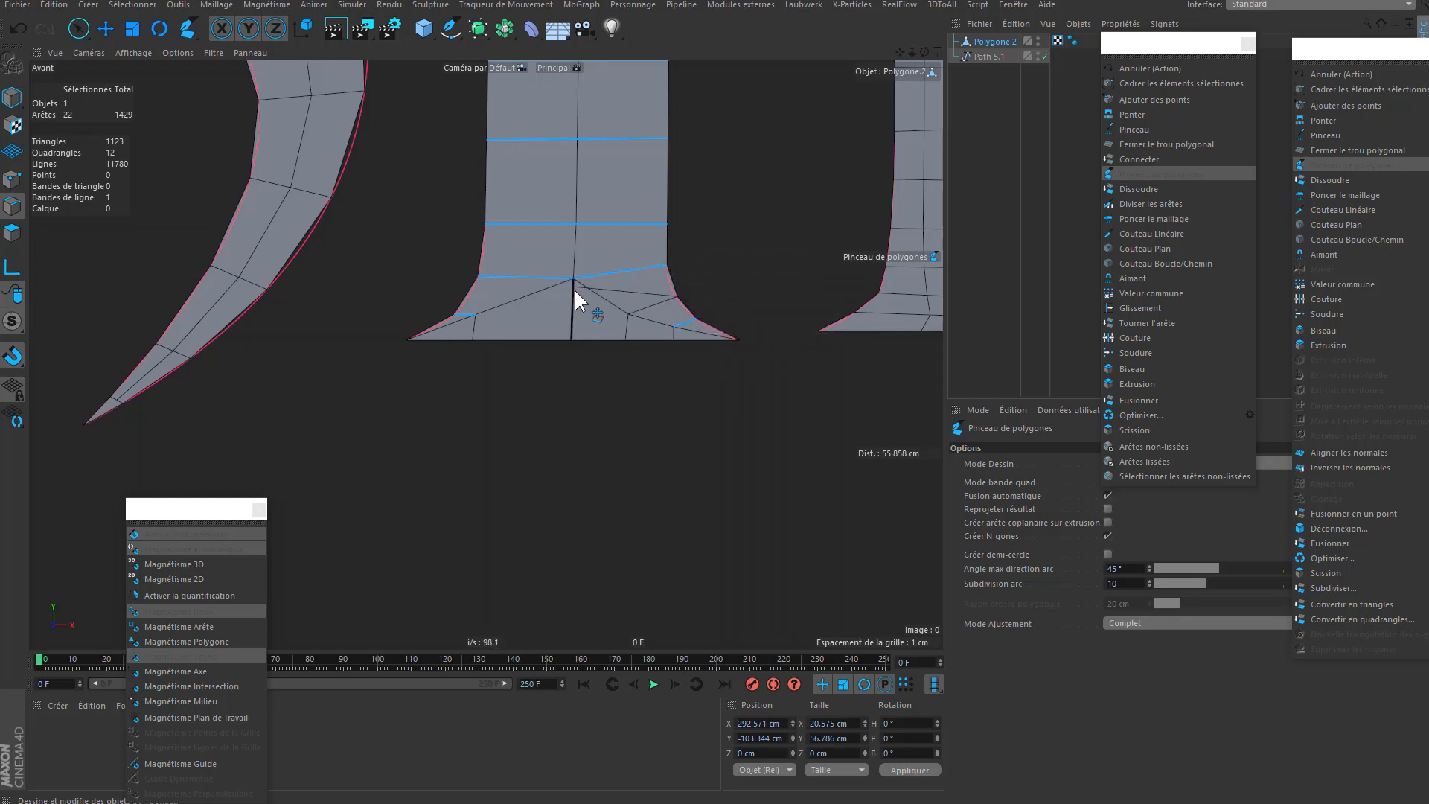
- Cut the matching edge through the left half of the I's bottom serif to the baseline and raise the left stem outline point
scroll(719, 351, "up", 3)
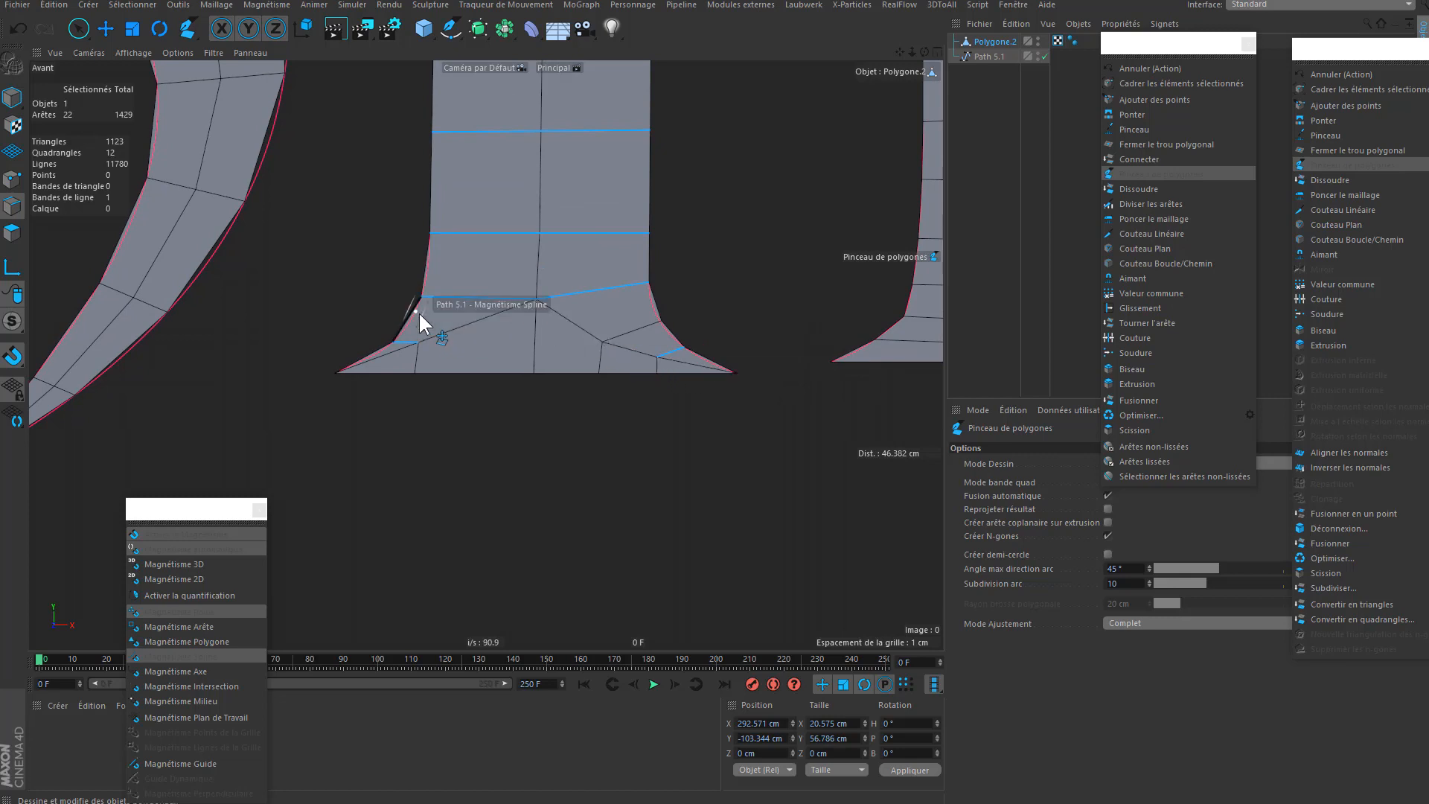
left_click(467, 321)
left_click(462, 368)
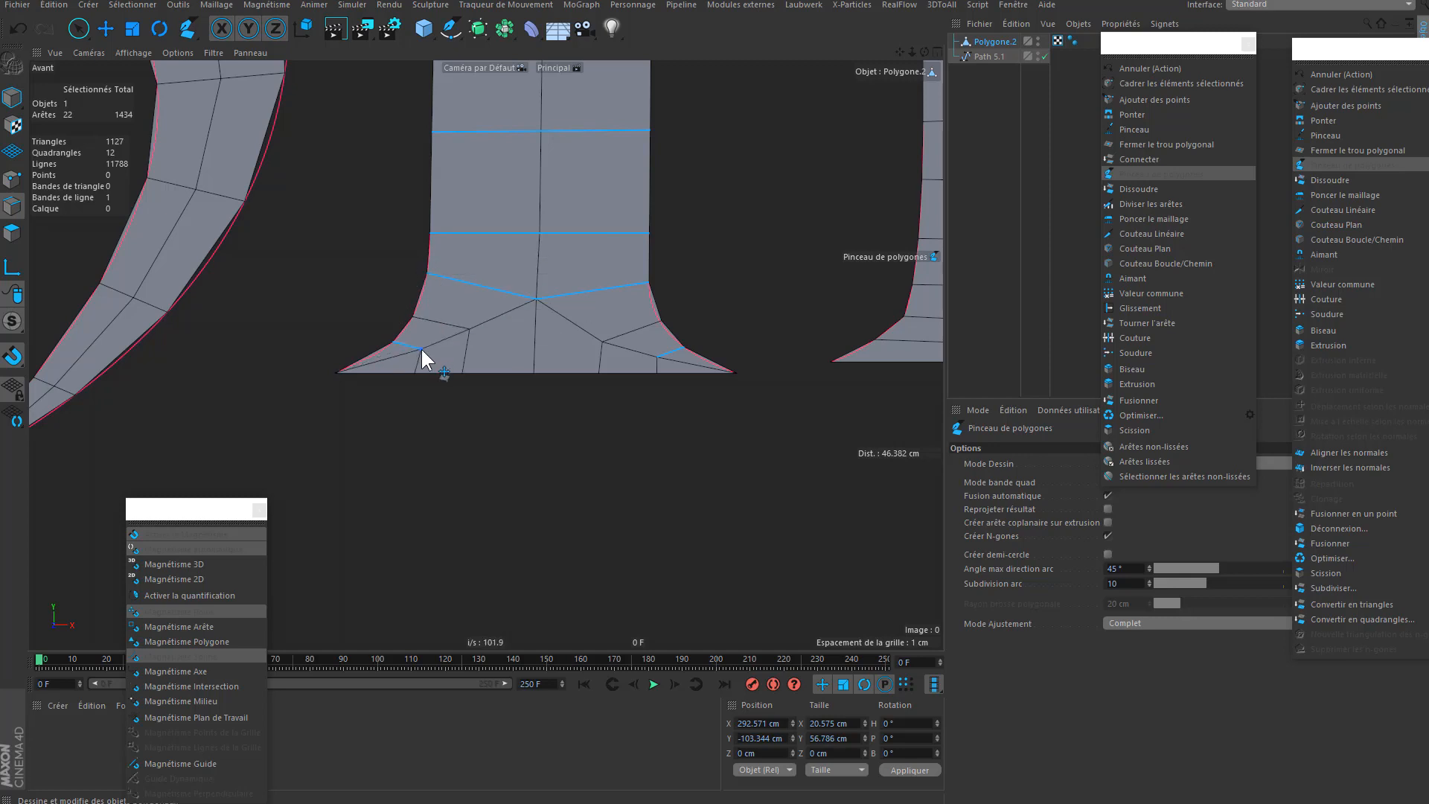
- Replace the middle V row in the I's upper serif with short edges linking the outline points to the diagonals on both sides
middle_click_drag(463, 316, 471, 419, "alt")
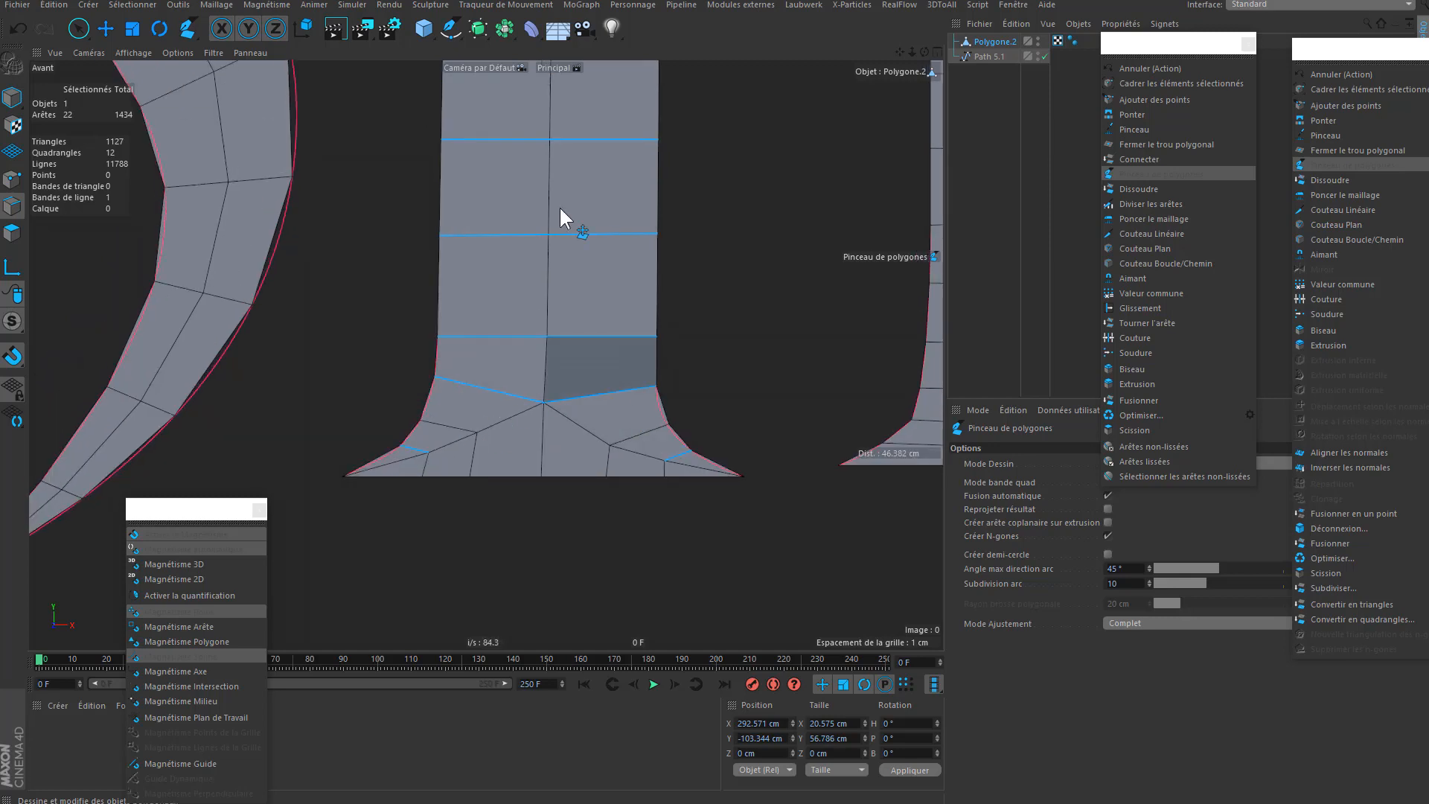
middle_click_drag(587, 125, 660, 544, "alt")
middle_click_drag(669, 97, 614, 559, "alt")
scroll(657, 388, "up", 2)
left_click(705, 402)
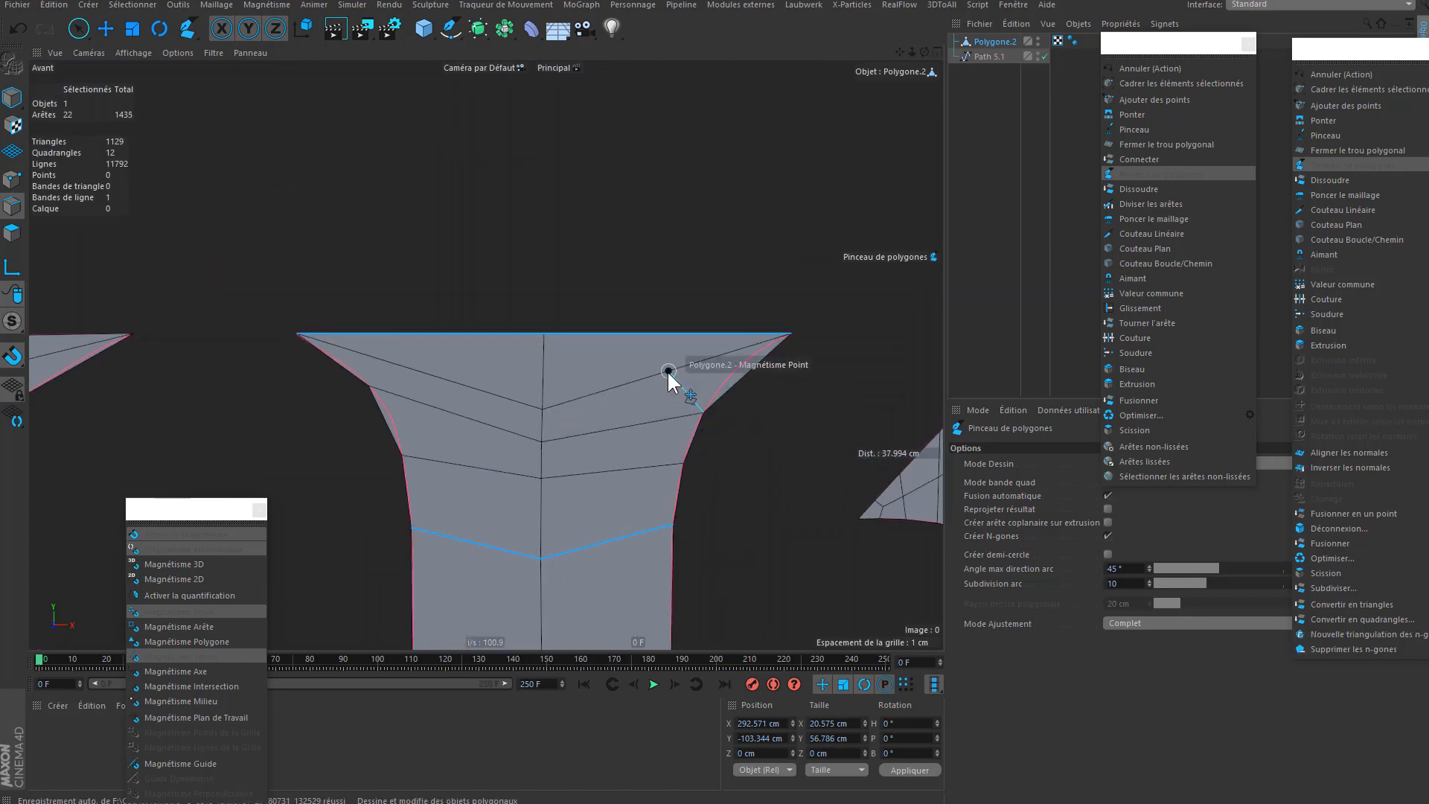
left_click(703, 410)
left_click(662, 420, "ctrl")
left_click(535, 439, "ctrl")
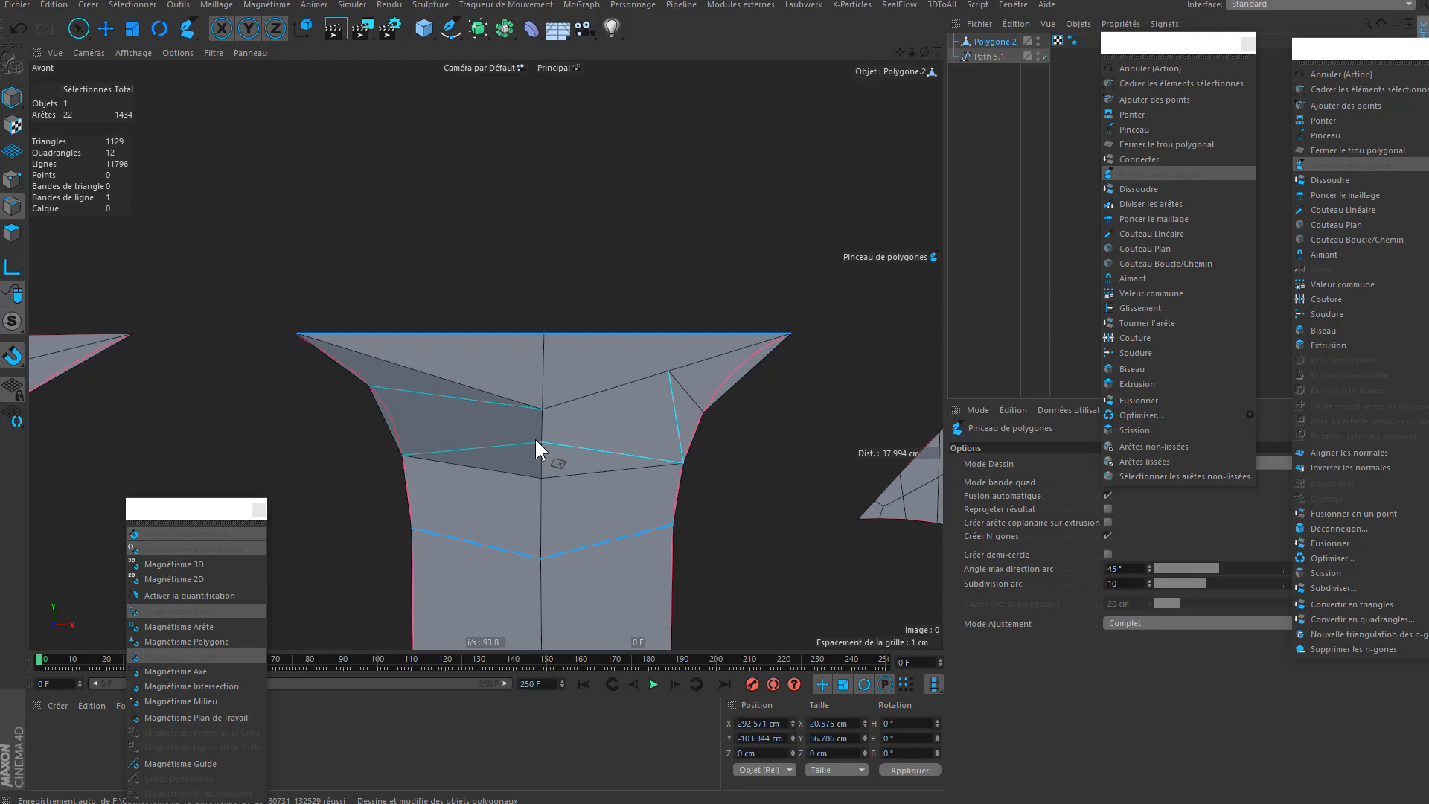
left_click(538, 439, "ctrl")
left_click(371, 386)
left_click(390, 364)
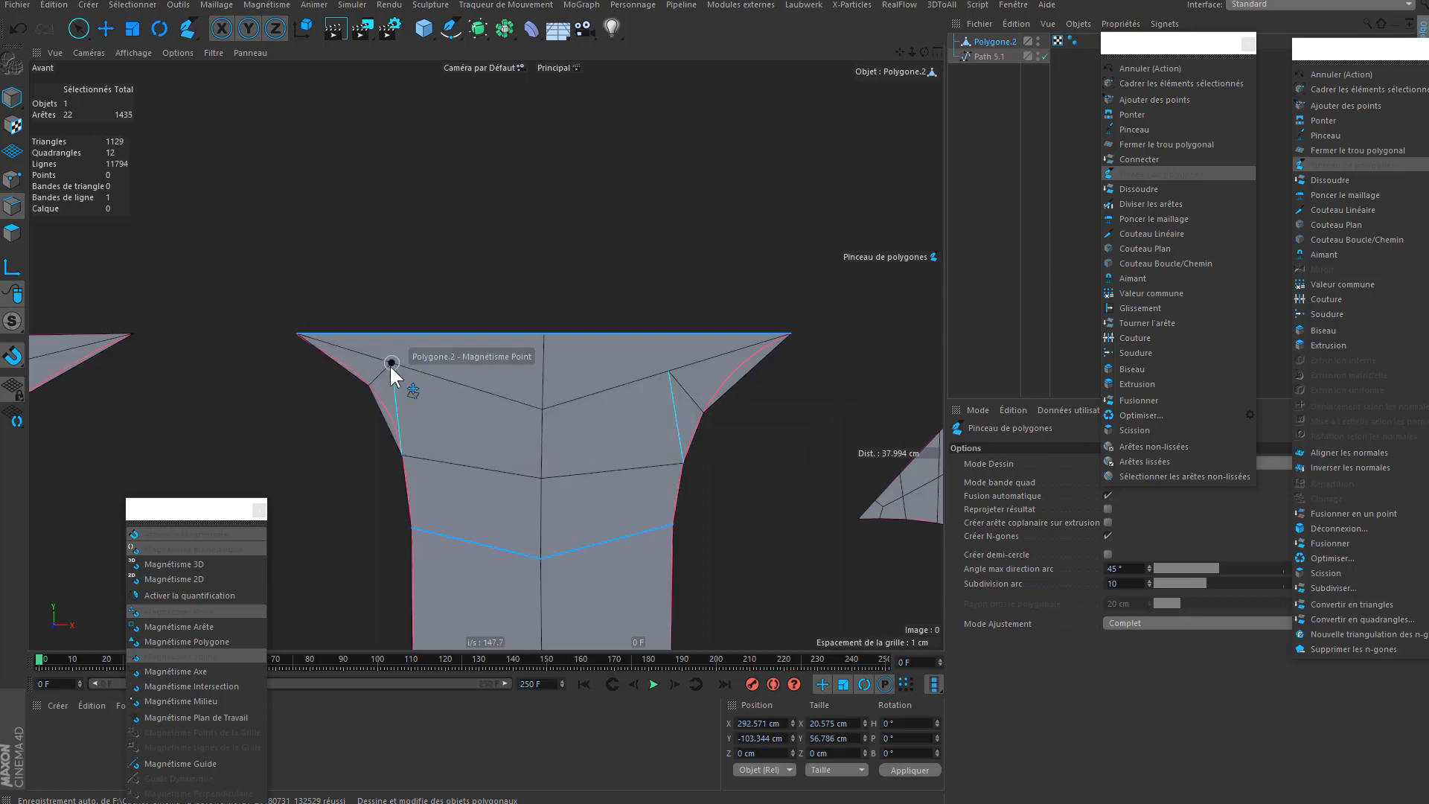
- Extend the left short edge to the top of the I's upper serif and cut a second edge from the left outline to the top
left_click(391, 363)
left_click(392, 334)
left_click(385, 422)
left_click(462, 386)
left_click(469, 334)
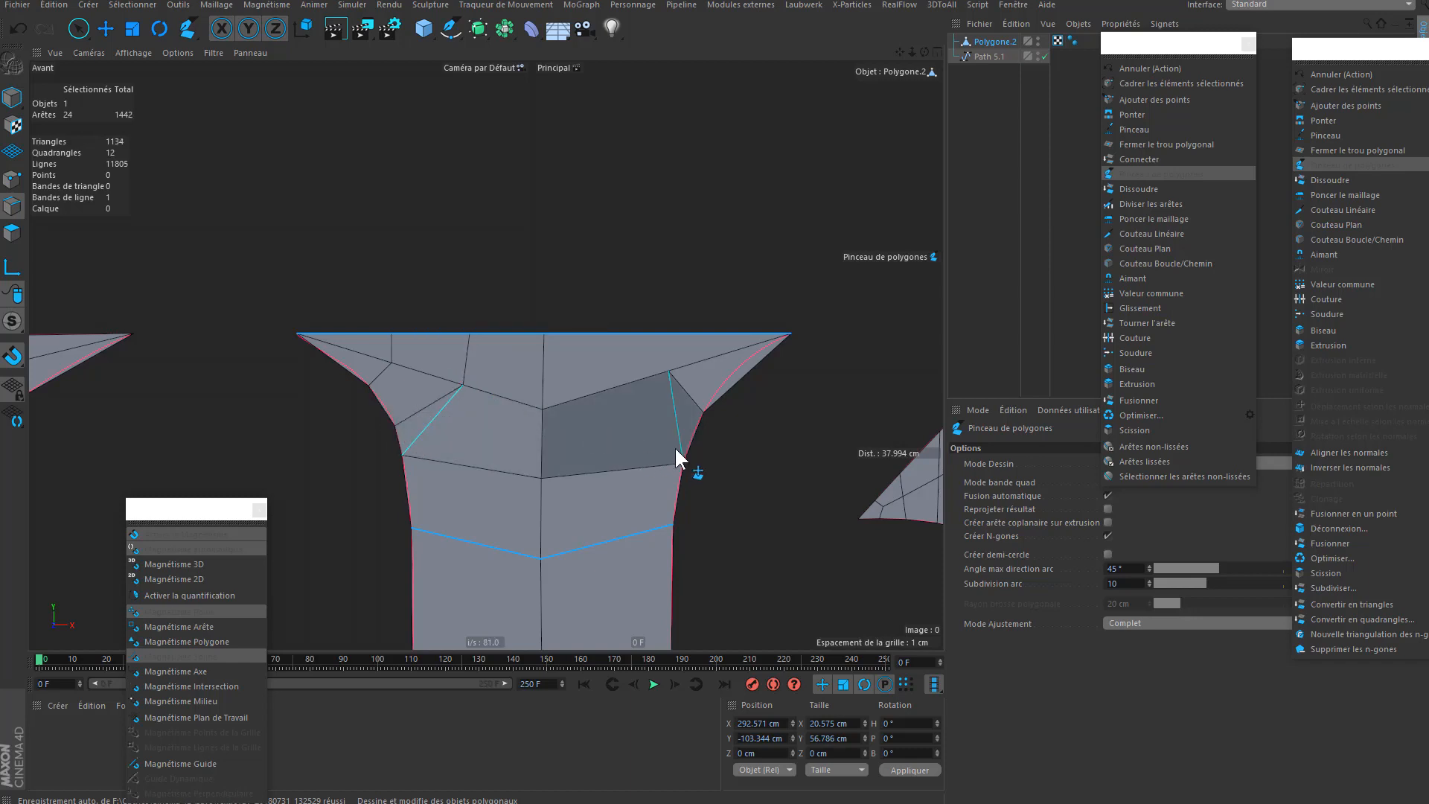
- Extend the right short edge to the top of the I's upper serif and cut a second edge through the diagonal to the right outline
left_click(669, 372)
left_click(667, 334)
left_click(624, 386)
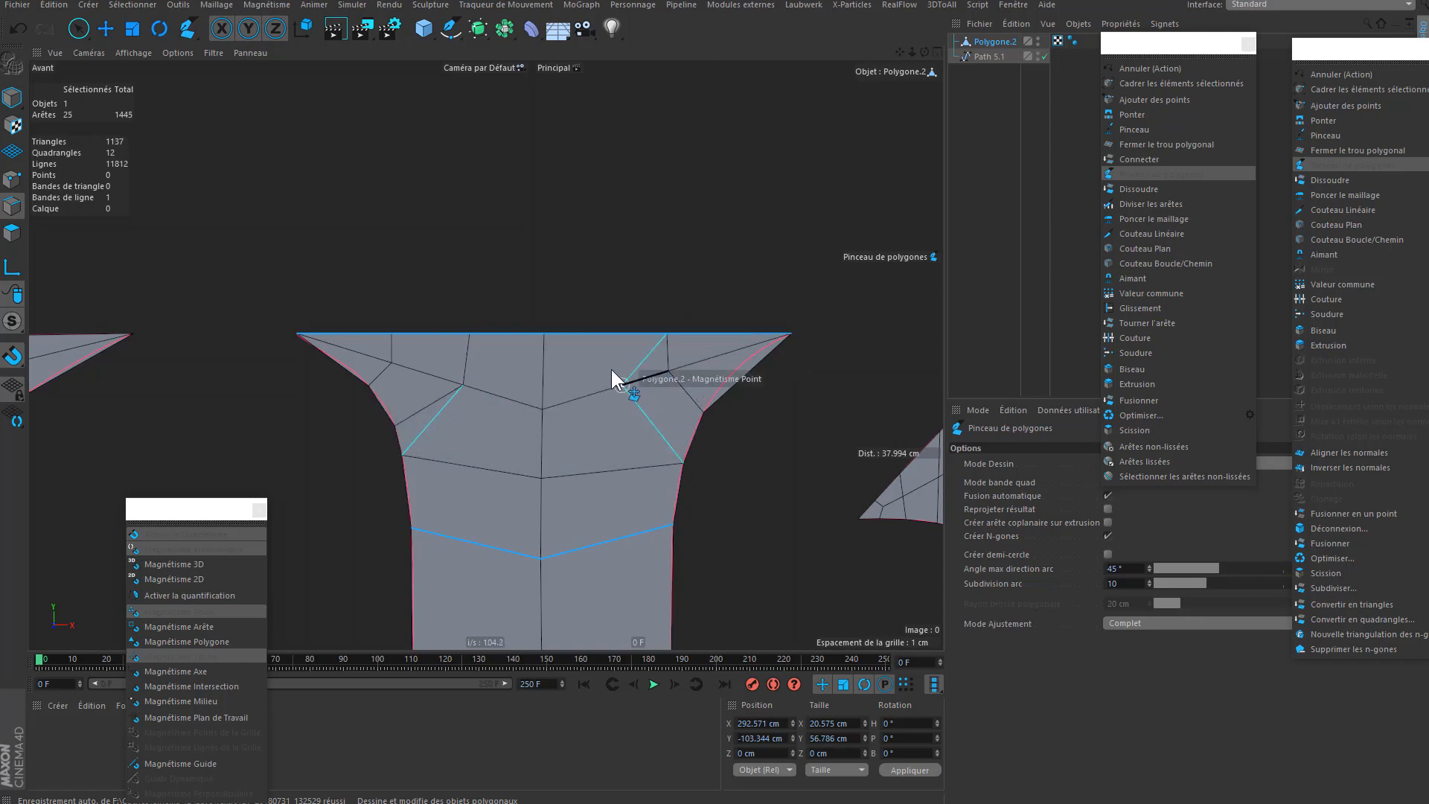
left_click(688, 440)
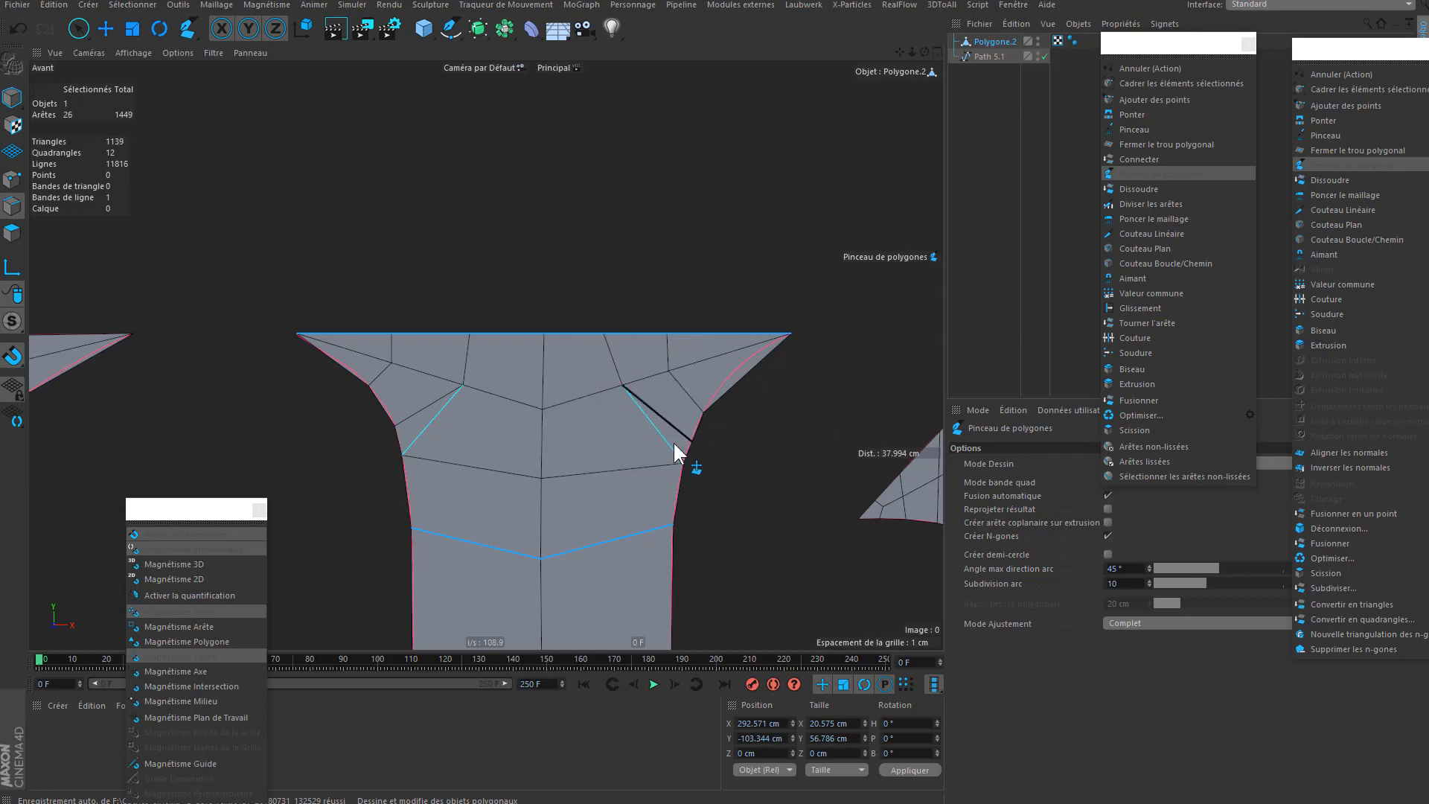
- Cut edges from the centre-line junction of the I's upper serif to the right and left outlines
left_click(544, 411)
left_click(689, 453)
left_click(540, 409)
left_click(401, 441)
- Reposition the outline and inner points of the I's upper serif and stem to even out the polygons along the curve
left_click_drag(403, 461, 408, 493)
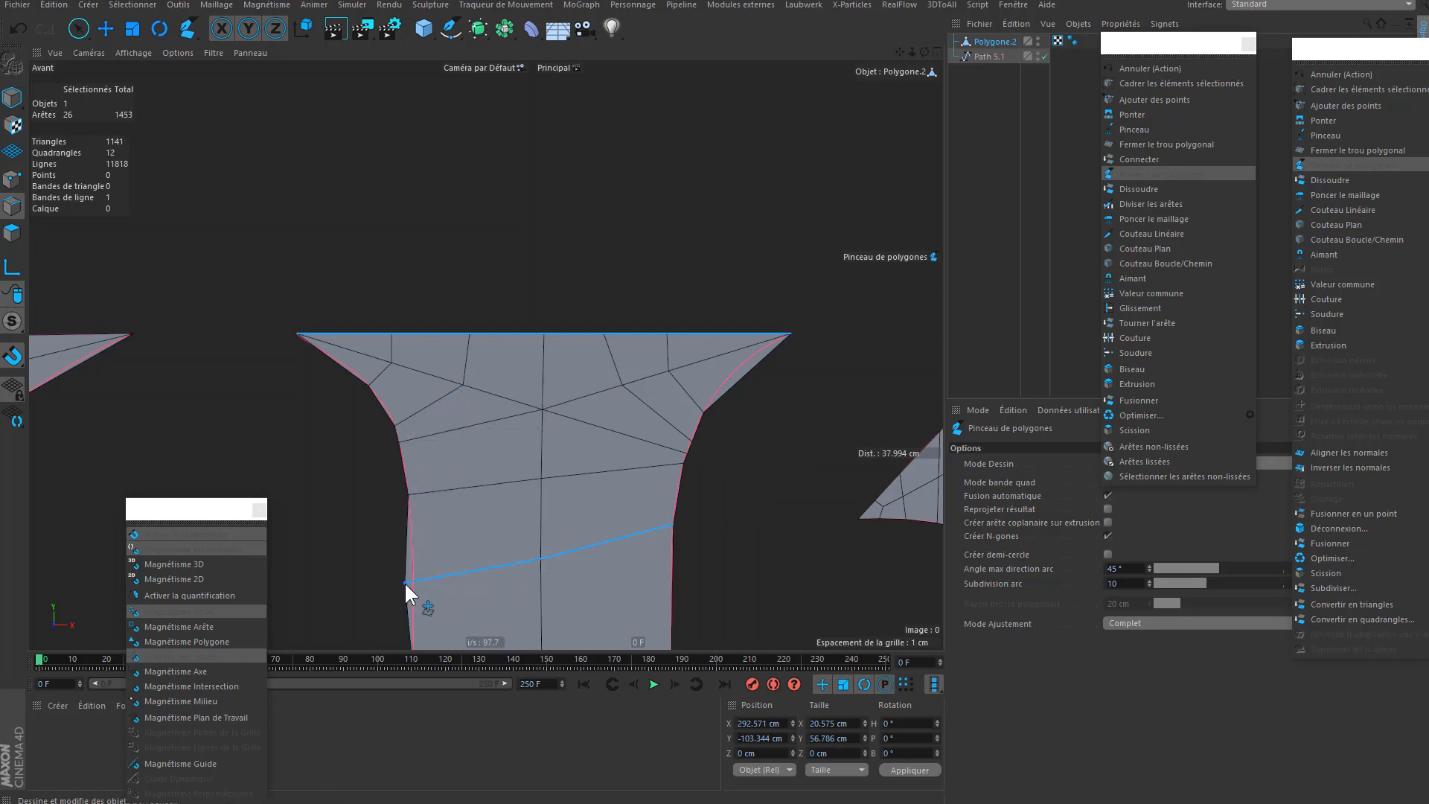
middle_click_drag(416, 562, 409, 431, "alt")
left_click_drag(396, 451, 409, 436)
left_click_drag(660, 392, 659, 432)
middle_click_drag(518, 312, 550, 435, "alt")
left_click_drag(707, 458, 718, 327)
left_click_drag(647, 378, 653, 327)
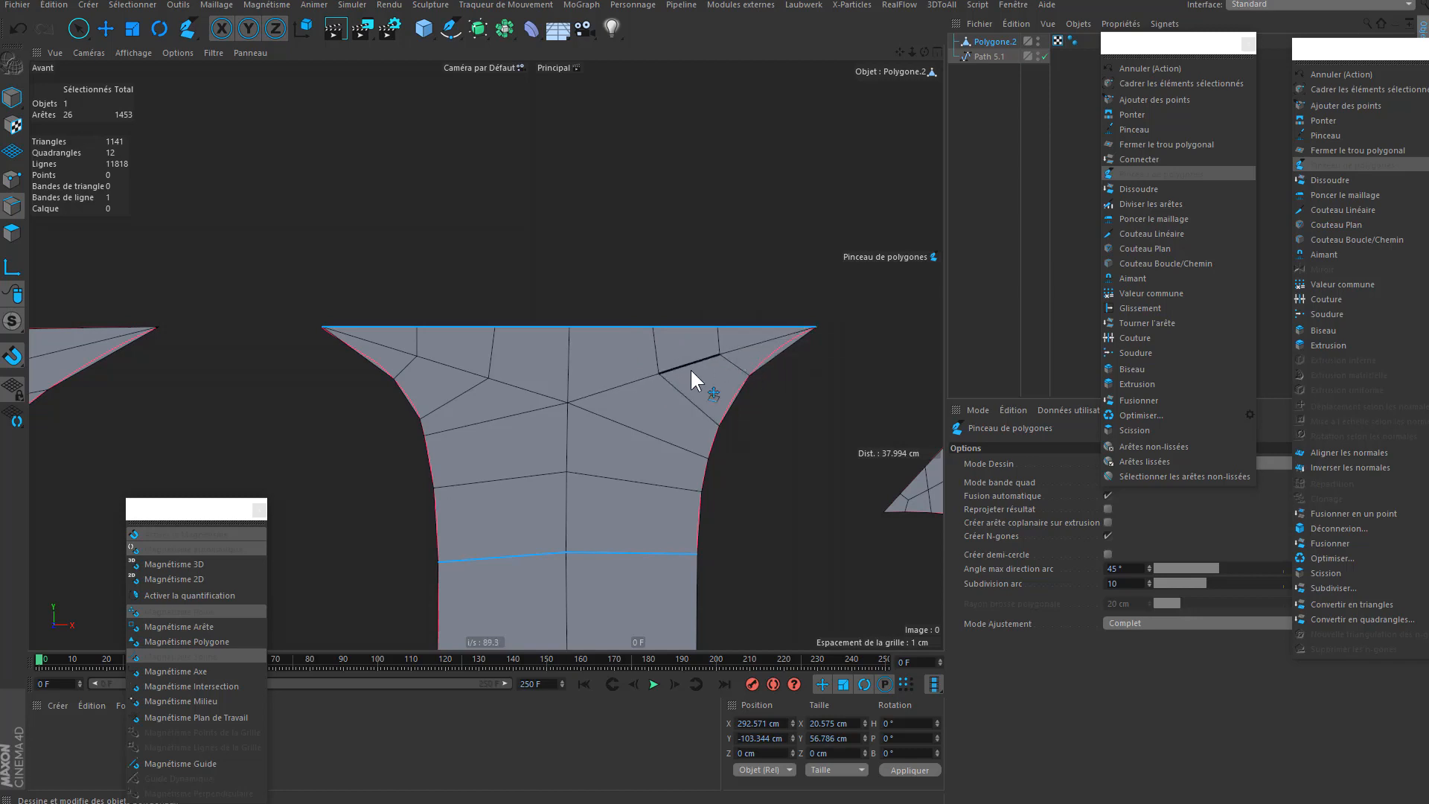
left_click_drag(751, 374, 757, 367)
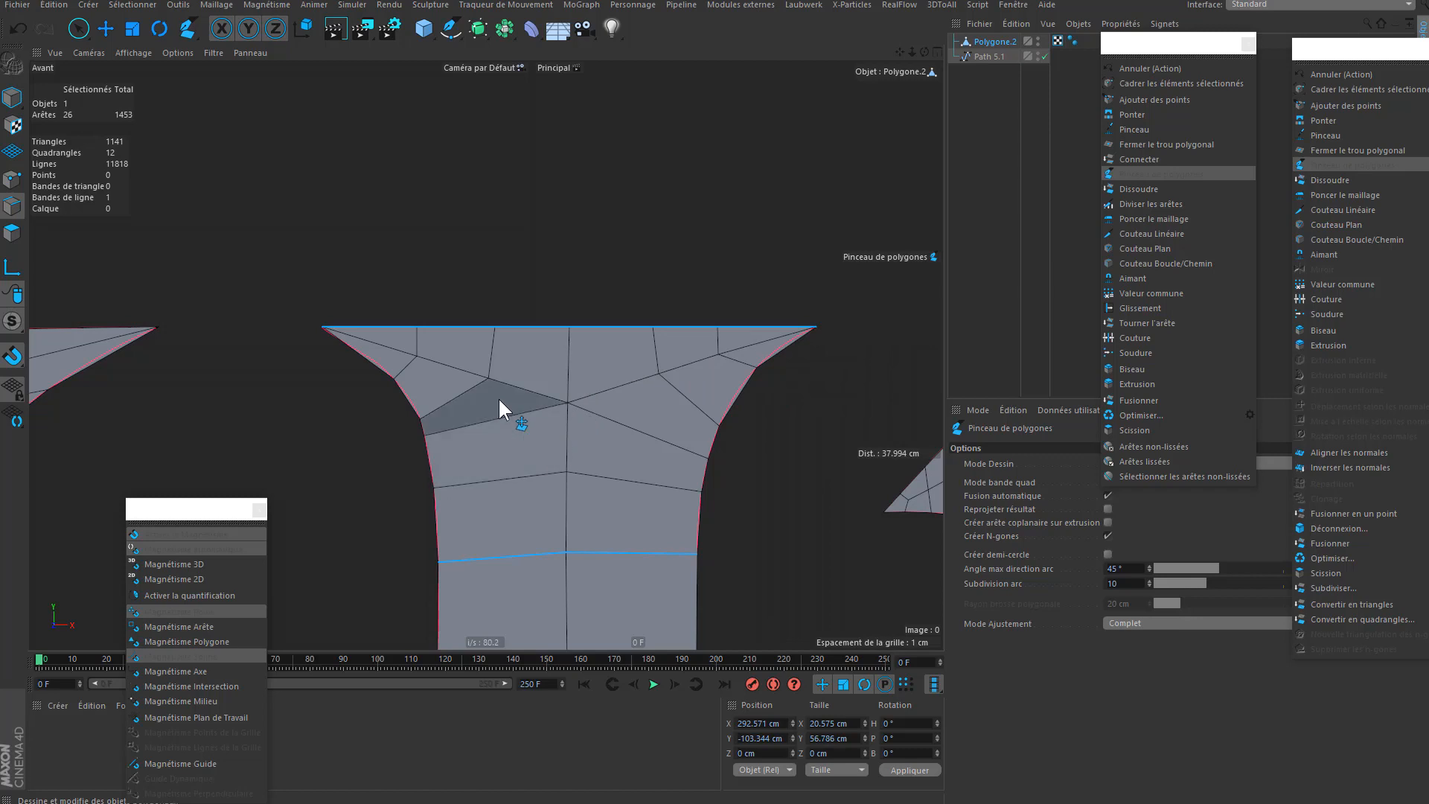
left_click_drag(489, 371, 382, 368)
- In the foot serif of the N's left stem, connect the baseline to the centre line and cut a short edge to the baseline on each side
scroll(477, 394, "down", 3)
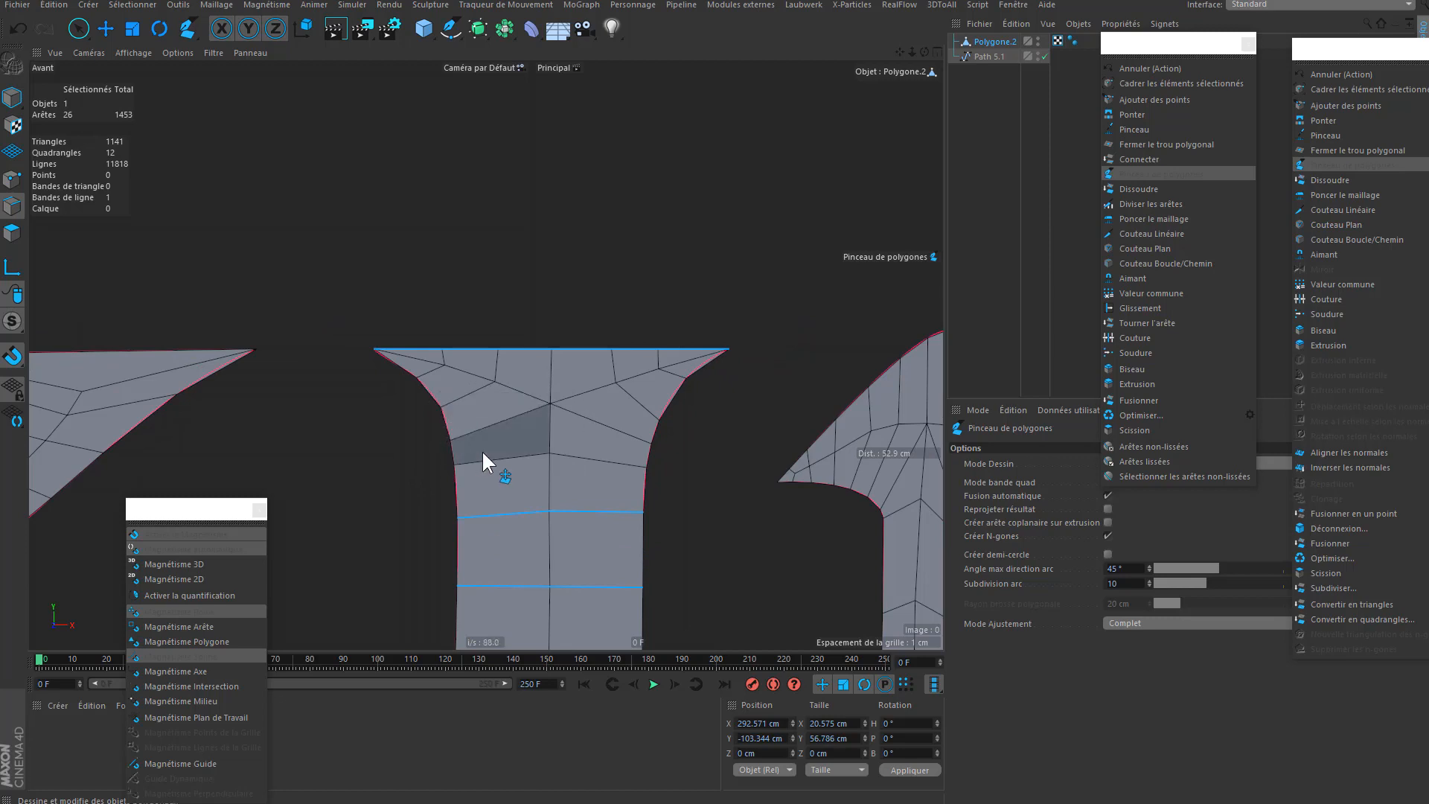
middle_click_drag(480, 450, 465, 375, "alt")
scroll(588, 383, "down", 4)
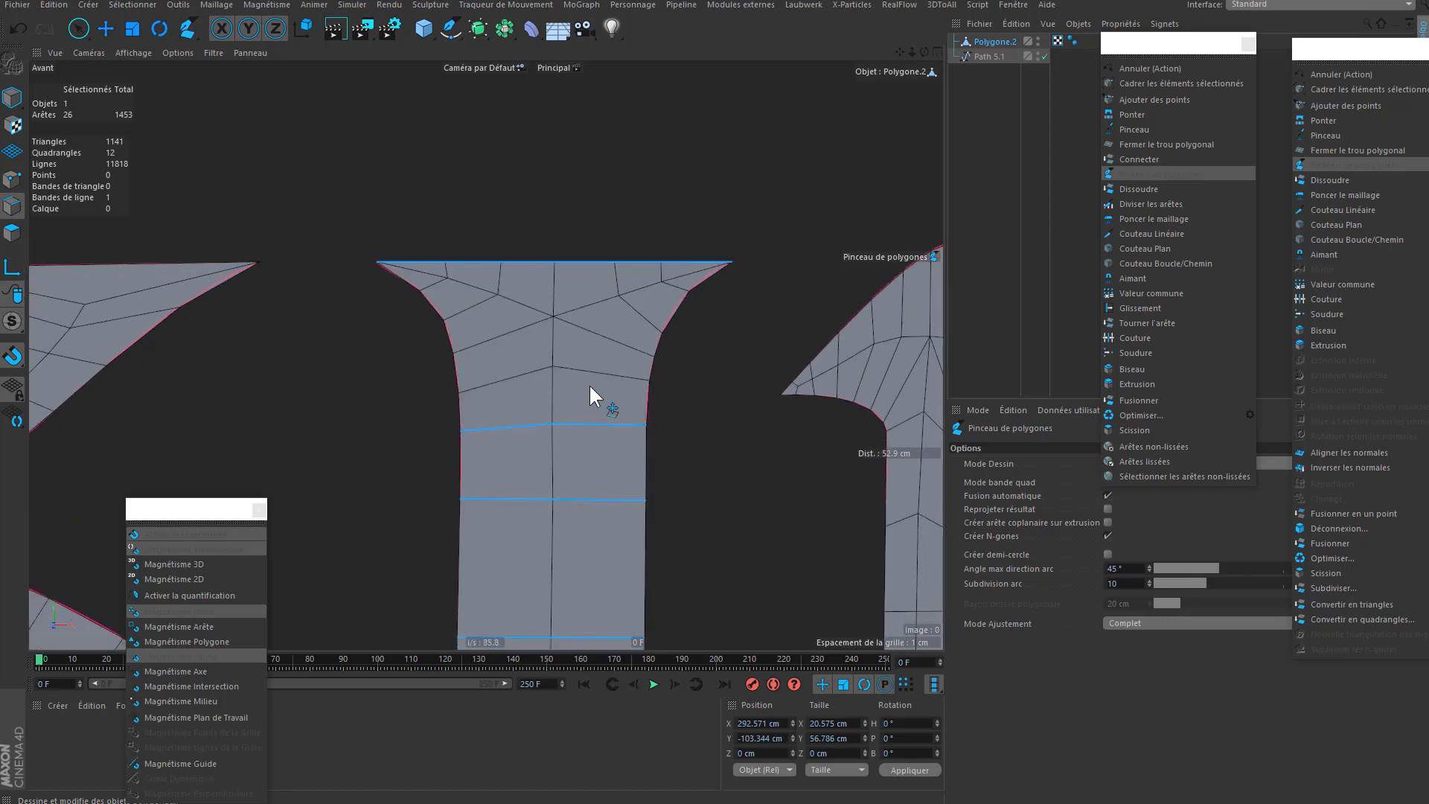
scroll(572, 360, "down", 3)
middle_click_drag(582, 456, 494, 171, "alt")
scroll(494, 357, "down", 3)
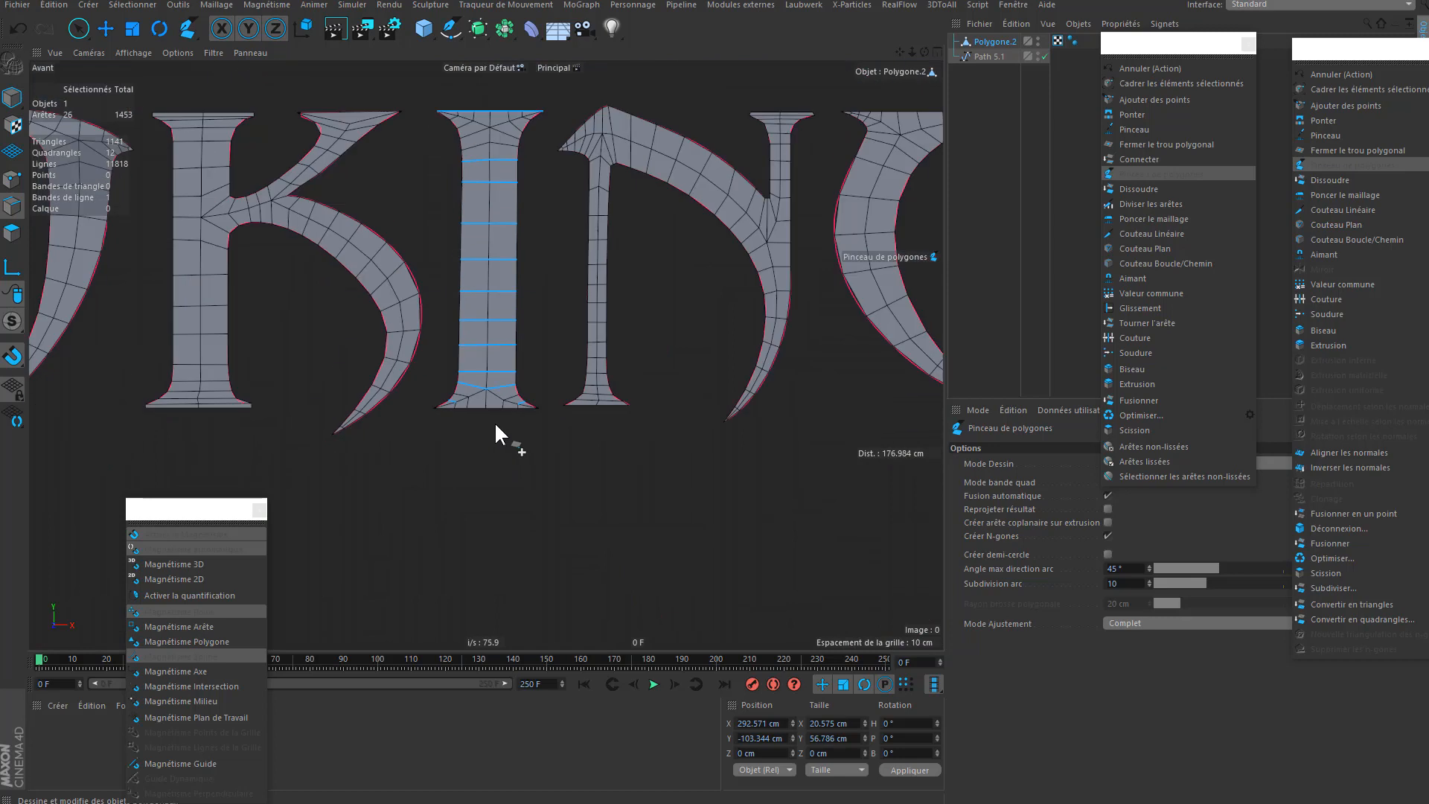
middle_click_drag(495, 422, 398, 496, "alt")
scroll(530, 500, "up", 7)
scroll(484, 443, "up", 2)
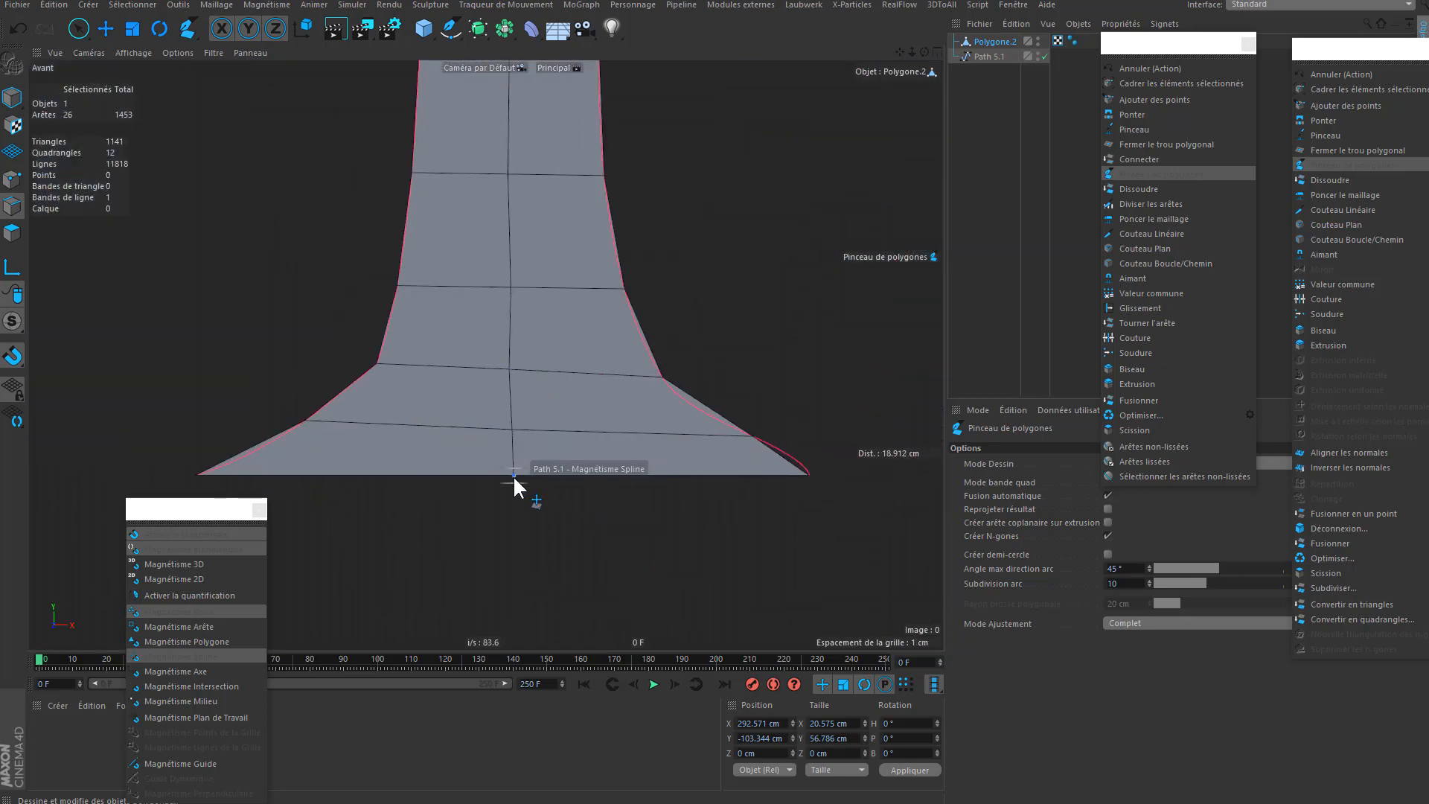
scroll(492, 417, "down", 7)
middle_click_drag(636, 332, 617, 354, "alt")
scroll(478, 386, "up", 8)
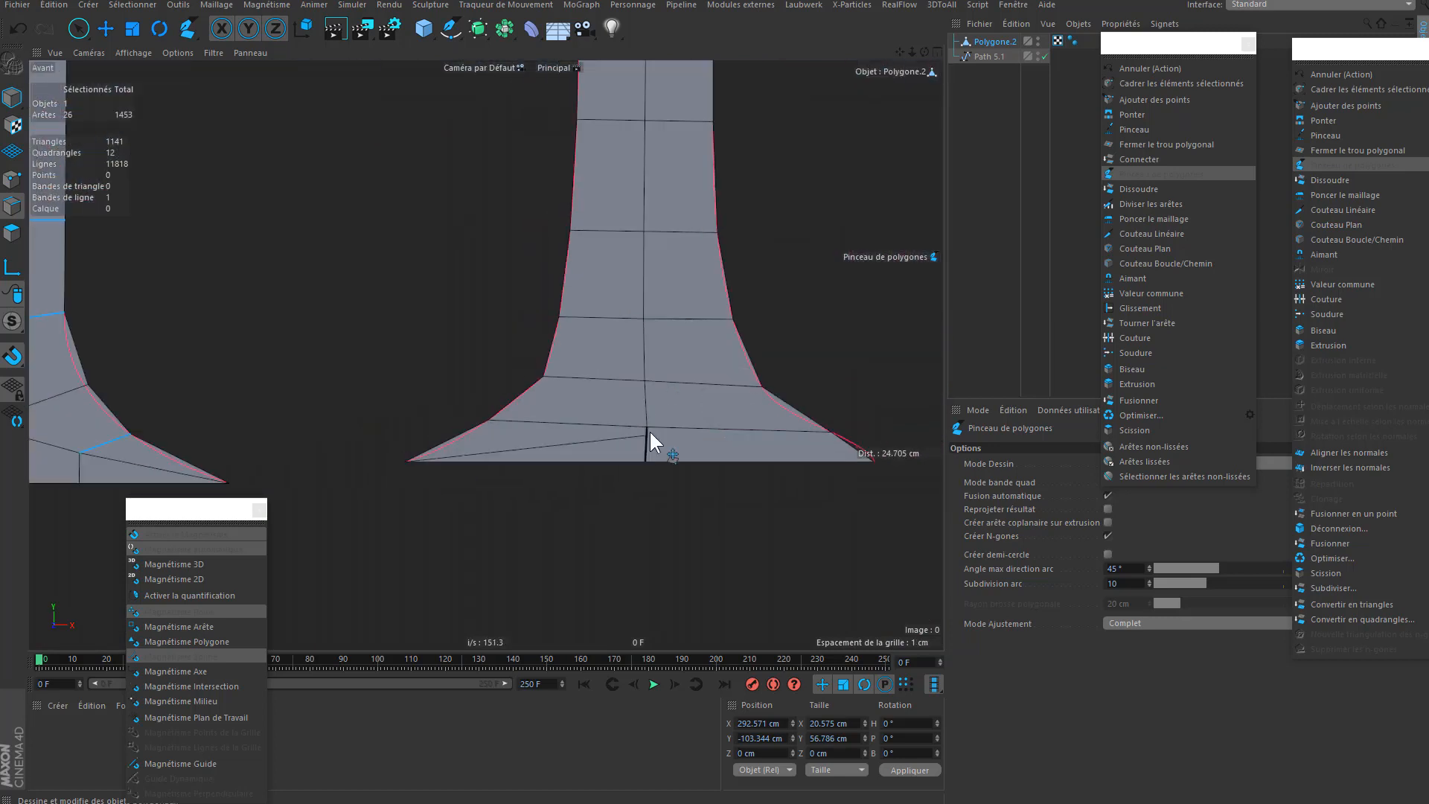
left_click(646, 461)
left_click(646, 381)
left_click(524, 422)
left_click(515, 462)
left_click(787, 431)
left_click(784, 462)
- Reposition the inner and outline points of the N's left foot serif so the polygons follow the curve more evenly
middle_click_drag(718, 405, 667, 436, "alt")
left_click(668, 438)
left_click(519, 438)
left_click_drag(475, 453, 461, 470)
left_click_drag(519, 438, 521, 449)
left_click_drag(668, 438, 732, 439)
left_click_drag(736, 463, 729, 466)
left_click_drag(713, 418, 701, 399)
left_click_drag(494, 407, 499, 389)
middle_click_drag(543, 409, 501, 406, "alt")
- Cut a short edge across the left tip of the I's bottom serif through its diagonal and adjust the new points
middle_click_drag(288, 497, 516, 438, "alt")
scroll(516, 438, "up", 4)
middle_click_drag(274, 440, 832, 356, "alt")
right_click_drag(719, 356, 524, 356, "alt")
middle_click_drag(524, 356, 897, 360, "alt")
right_click_drag(519, 359, 755, 363, "alt")
left_click(495, 321)
left_click(535, 332)
left_click(522, 374)
left_click_drag(494, 322, 500, 324)
key("Escape")
left_click(535, 331)
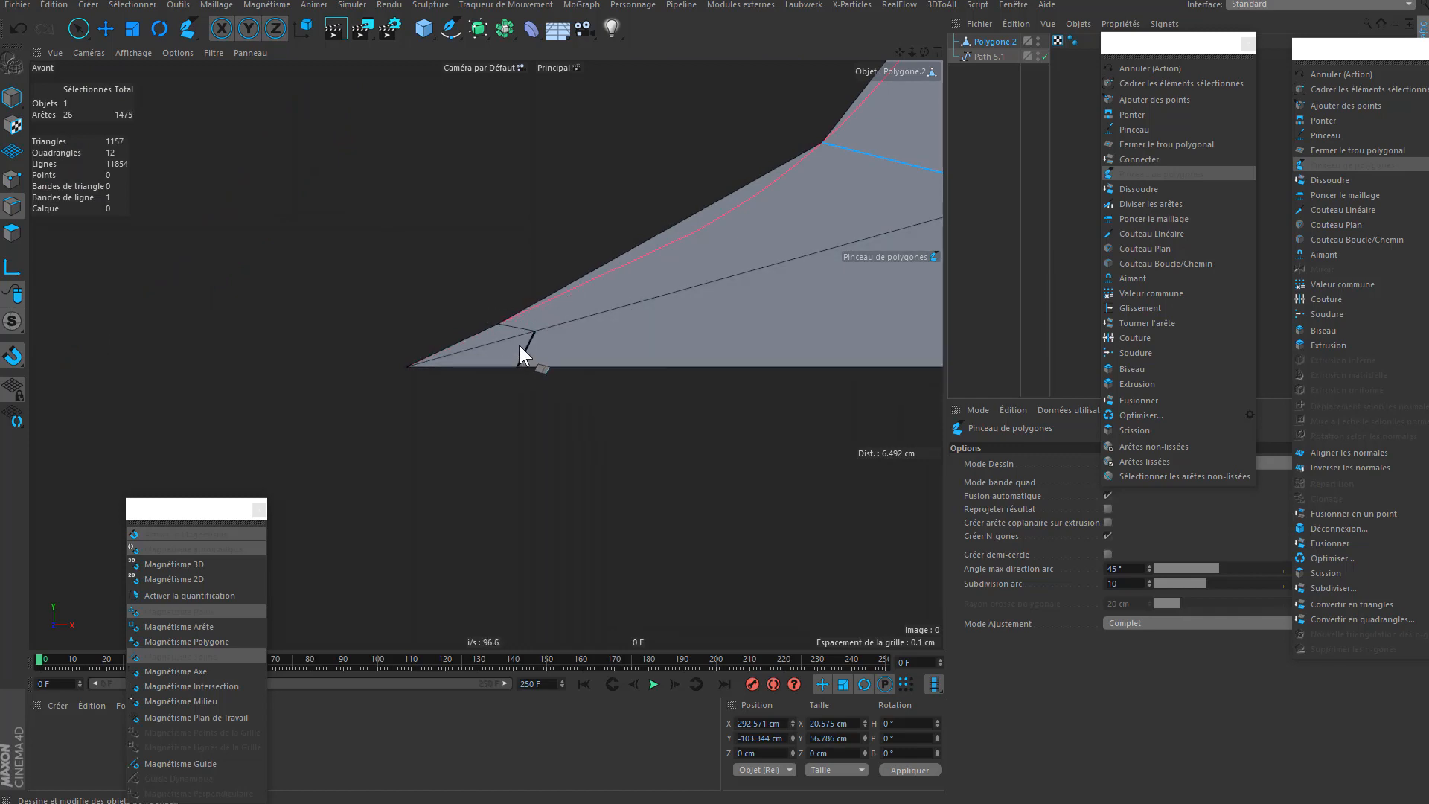
left_click_drag(535, 333, 539, 337)
- Adjust the outline at the right tip of the I's upper serif
scroll(534, 320, "down", 2)
scroll(497, 337, "up", 3)
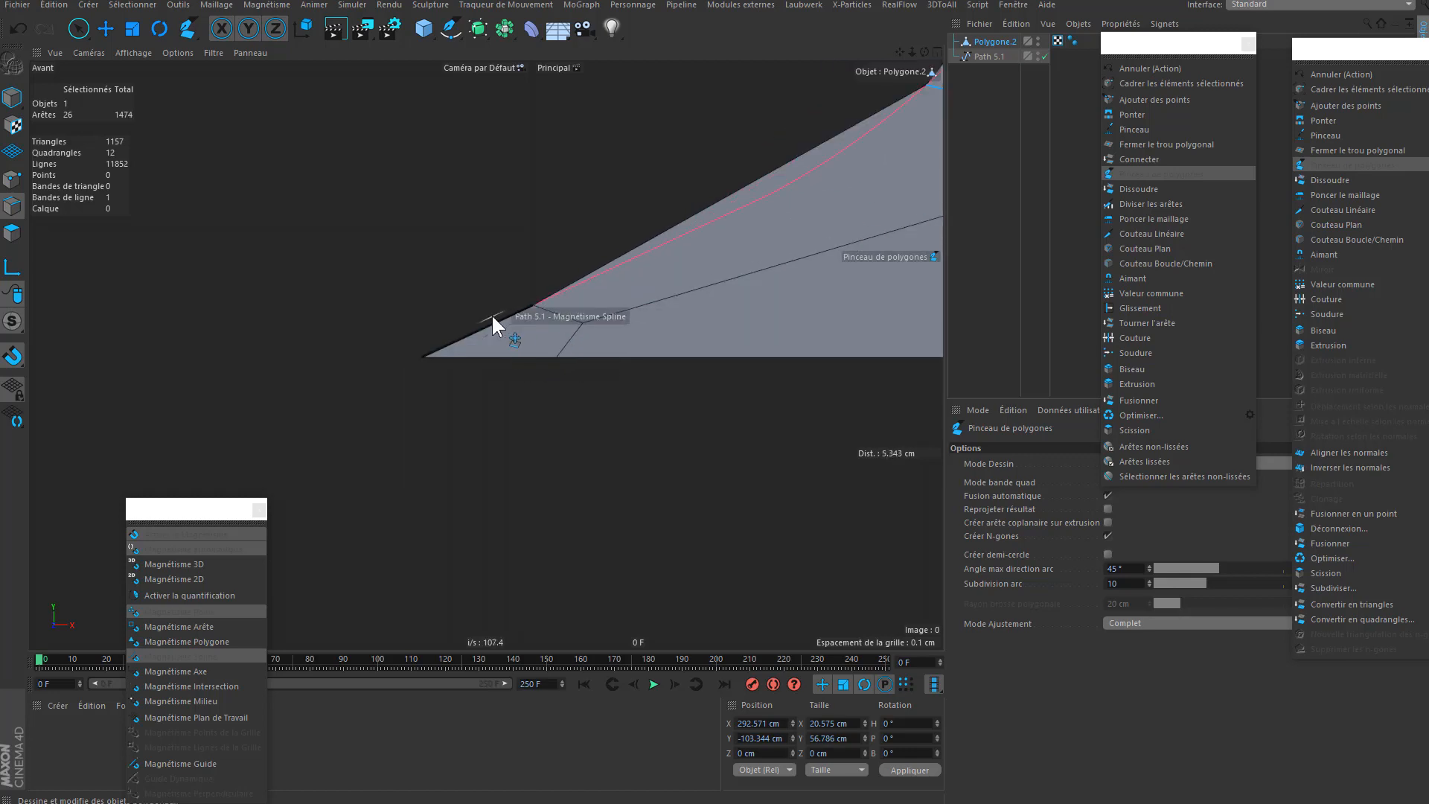
scroll(446, 395, "down", 3)
middle_click_drag(566, 331, 407, 339, "alt")
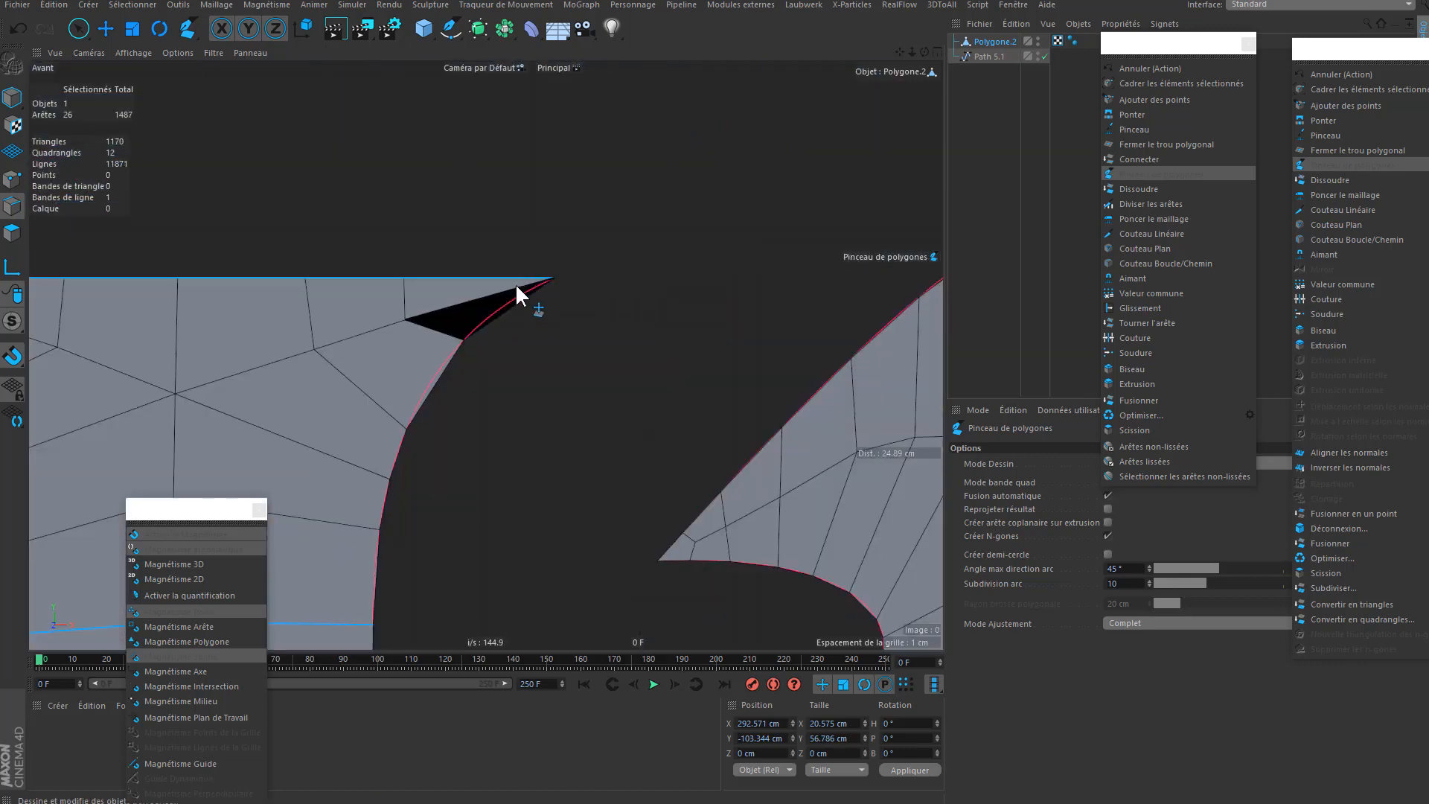
left_click_drag(516, 286, 560, 319)
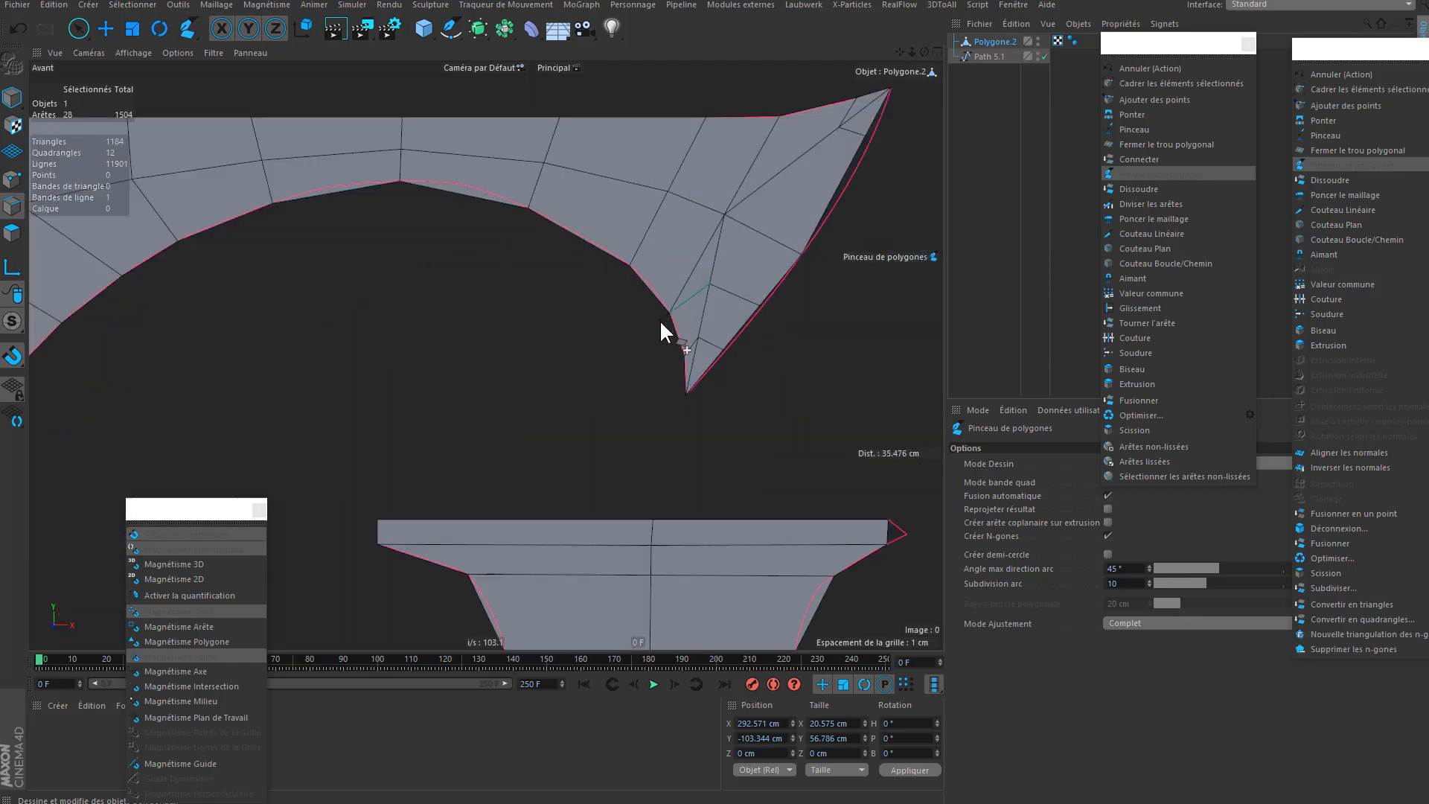
- Reposition the points around the G's upper right terminal and its neighbouring arch to fit the outline more evenly
left_click_drag(671, 312, 660, 297)
left_click_drag(803, 108, 806, 110)
left_click_drag(838, 185, 847, 186)
left_click_drag(779, 116, 767, 117)
left_click_drag(668, 192, 648, 180)
left_click_drag(706, 117, 673, 110)
left_click_drag(528, 208, 521, 205)
- Cut an additional edge across the G's upper arch and spread the neighbouring points evenly along the curve
left_click(480, 117)
left_click(470, 155)
left_click(471, 187)
left_click_drag(401, 181, 361, 183)
left_click_drag(400, 149, 347, 117)
left_click_drag(471, 186, 445, 148)
left_click_drag(481, 117, 448, 117)
left_click_drag(560, 117, 547, 117)
left_click_drag(673, 111, 660, 117)
left_click_drag(630, 265, 600, 244)
left_click_drag(648, 180, 631, 179)
scroll(660, 252, "down", 5)
scroll(447, 203, "up", 3)
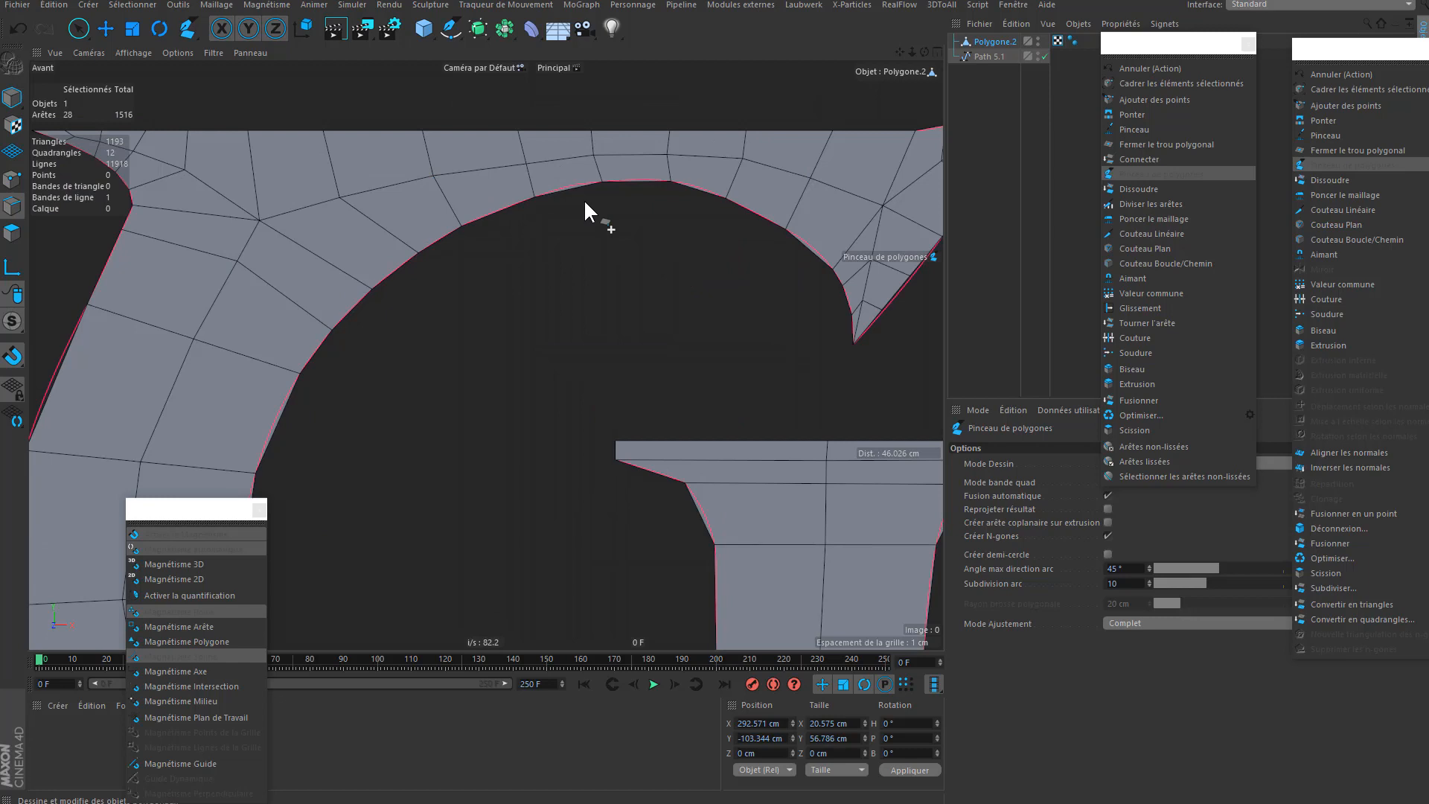
- Remove the unwanted edges in the J's hook terminal and cut a new edge across it through the centre line
scroll(584, 199, "down", 5)
scroll(648, 276, "up", 4)
scroll(584, 330, "down", 5)
middle_click_drag(538, 328, 211, 329, "alt")
scroll(628, 367, "up", 4)
middle_click_drag(628, 366, 568, 633, "alt")
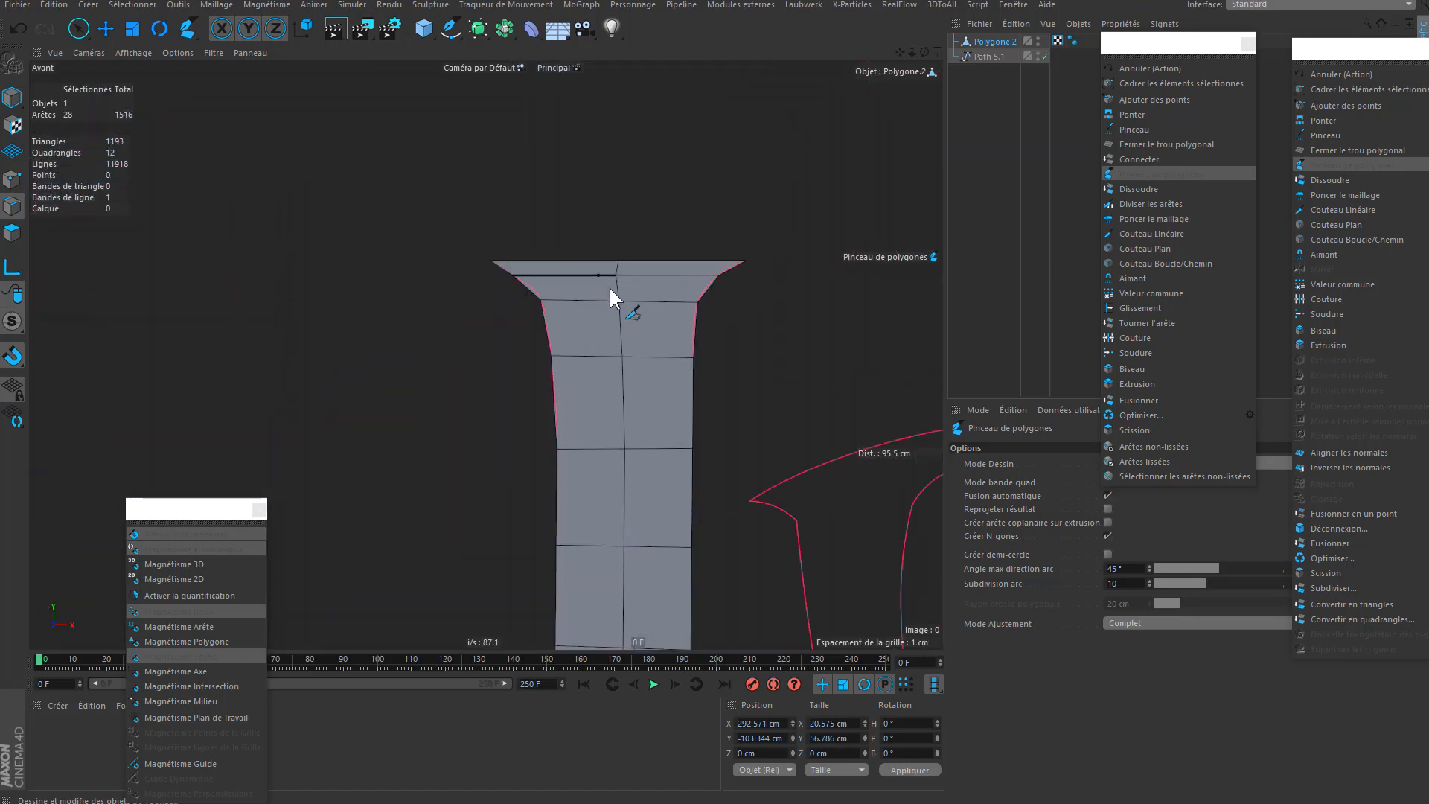
scroll(609, 286, "down", 4)
middle_click_drag(609, 286, 344, 116, "alt")
middle_click_drag(198, 372, 829, 331, "alt")
scroll(829, 344, "up", 5)
left_click(660, 431, "ctrl")
left_click(718, 357, "ctrl")
left_click(615, 459)
left_click(715, 424)
left_click(804, 351)
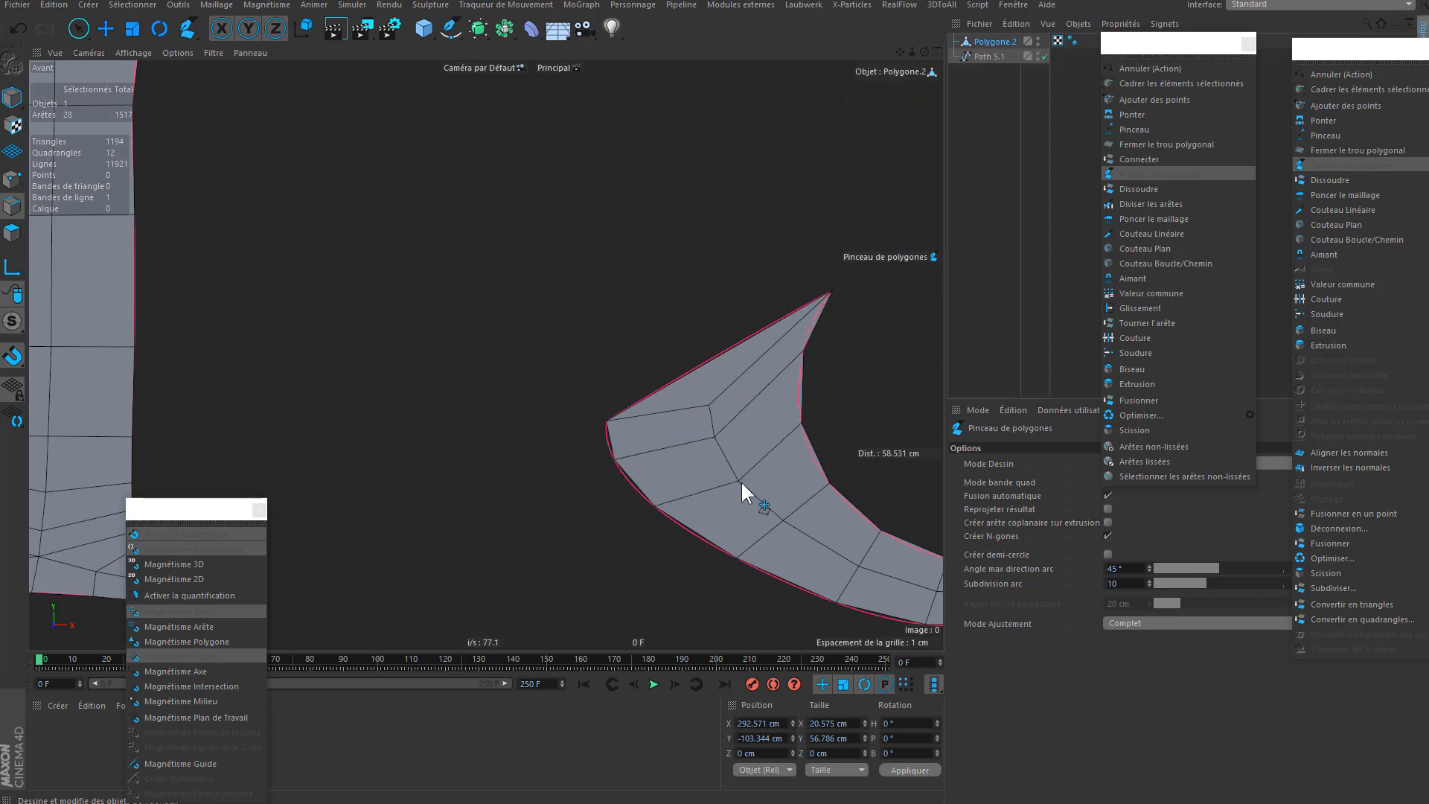
- Replace the top row of the J's upper serif with diagonals to its tips and cut a short edge to the top on each side
middle_click_drag(868, 562, 679, 499, "alt")
scroll(679, 498, "down", 5)
middle_click_drag(856, 406, 658, 466, "alt")
middle_click_drag(677, 119, 699, 285, "alt")
scroll(699, 285, "up", 5)
left_click(695, 275)
left_click(888, 214)
left_click(688, 236, "ctrl")
left_click(571, 236)
left_click(571, 214)
left_click(818, 236)
left_click(817, 214)
- Cut a second edge on each side of the J's upper serif and reposition the surrounding points along the outline
left_click(769, 253)
left_click_drag(822, 254, 821, 264)
left_click_drag(815, 277, 810, 299)
left_click(570, 269)
left_click_drag(575, 273, 582, 302)
left_click(602, 246)
left_click_drag(571, 237, 565, 233)
left_click_drag(601, 246, 618, 253)
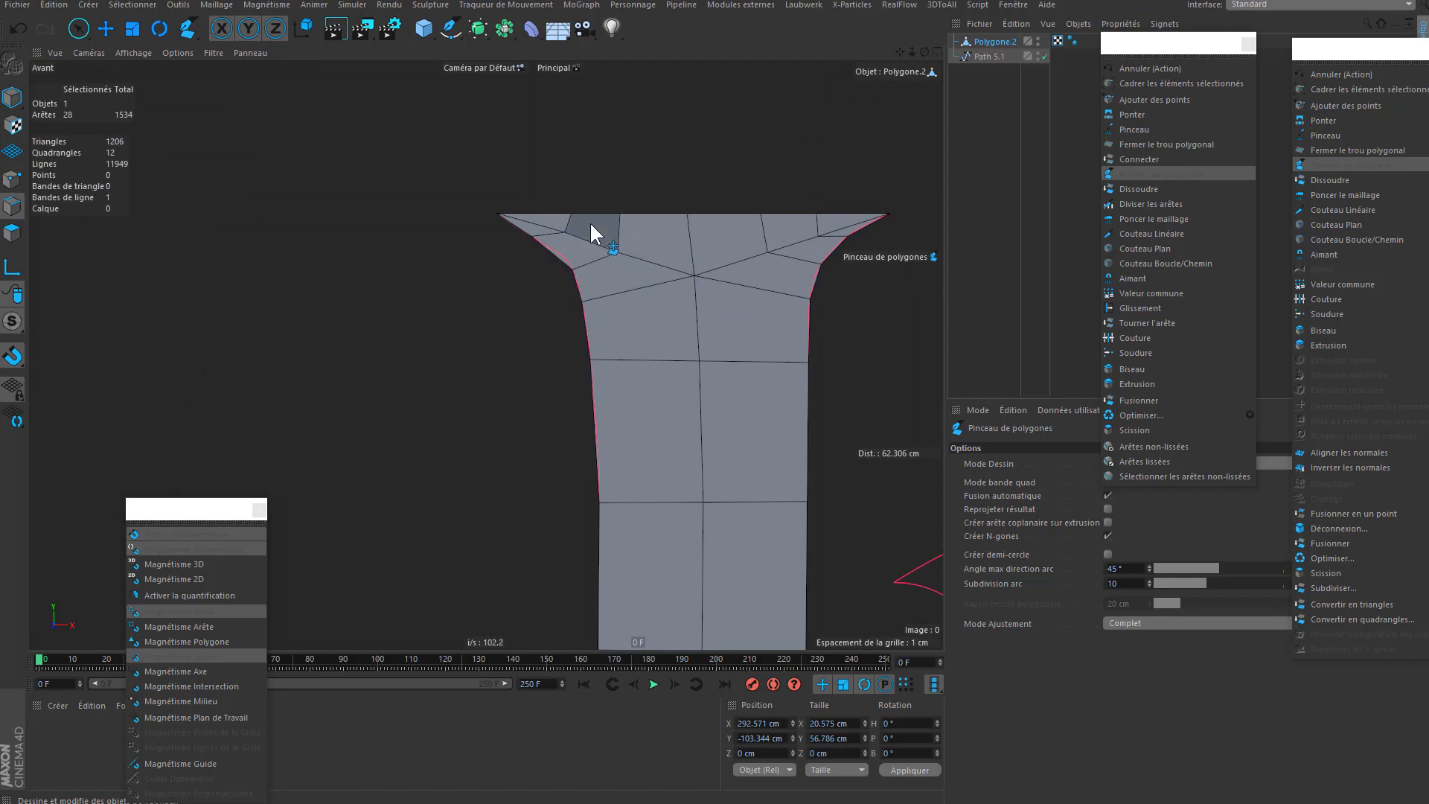
- Replace the top row of the G's stem serif with diagonals from the centre line to both serif ends
scroll(926, 274, "down", 5)
middle_click_drag(673, 346, 889, 413, "alt")
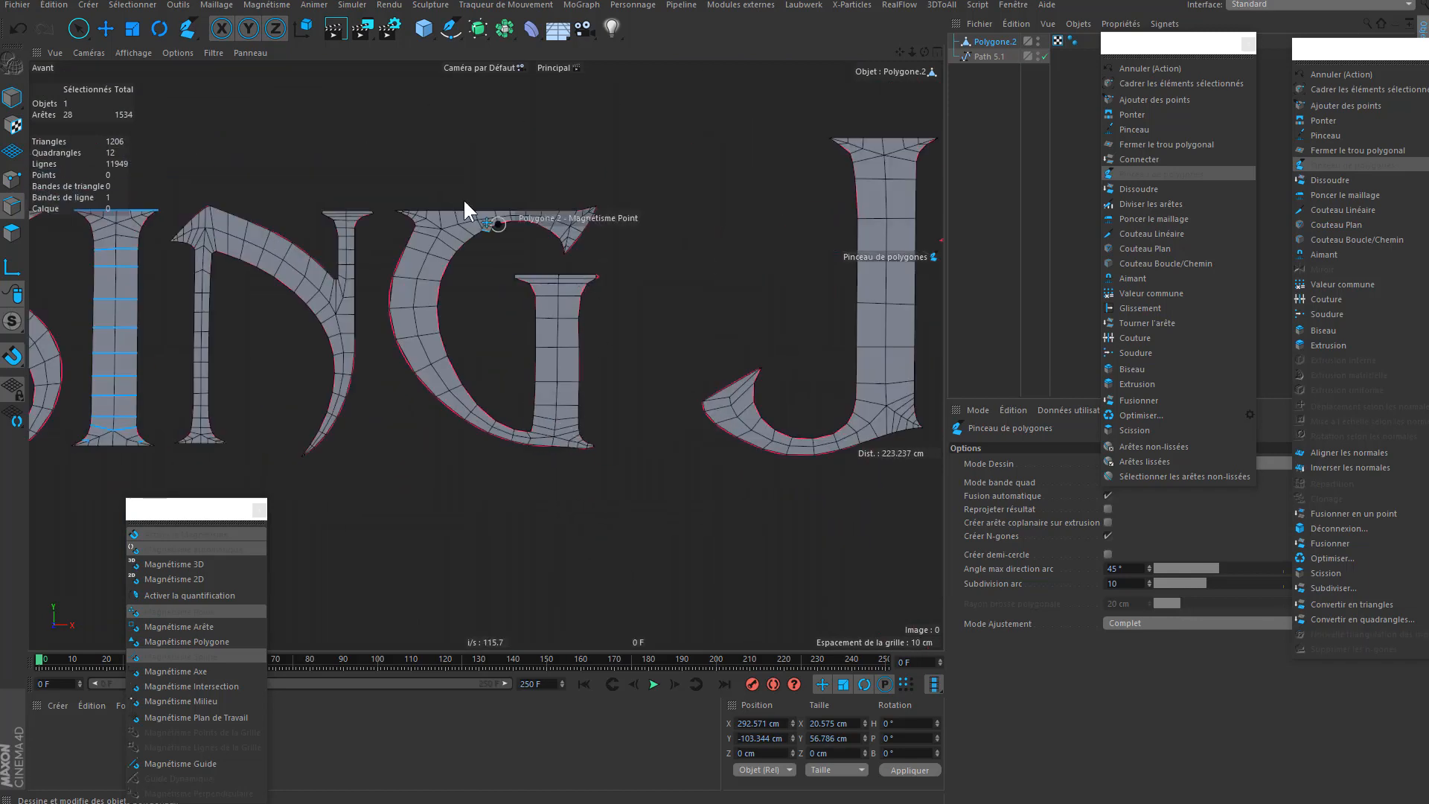
scroll(550, 267, "up", 8)
scroll(631, 387, "down", 4)
scroll(500, 361, "up", 7)
left_click(481, 348)
scroll(573, 370, "down", 4)
scroll(699, 400, "up", 4)
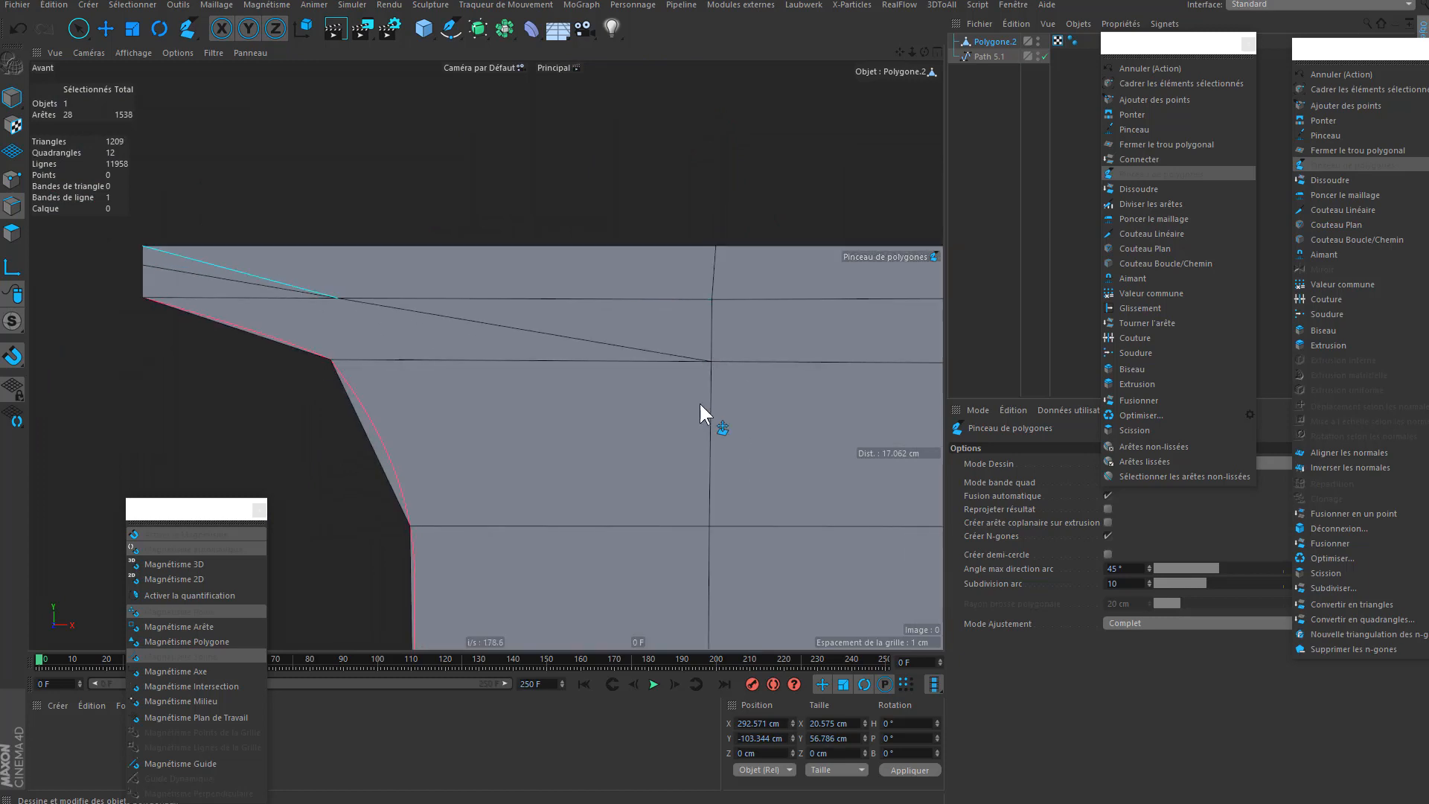
scroll(699, 400, "down", 2)
scroll(271, 291, "up", 1)
scroll(663, 314, "down", 2)
scroll(662, 314, "down", 4)
scroll(764, 302, "up", 4)
left_click(767, 295)
left_click(426, 357)
scroll(425, 357, "down", 3)
scroll(402, 424, "up", 3)
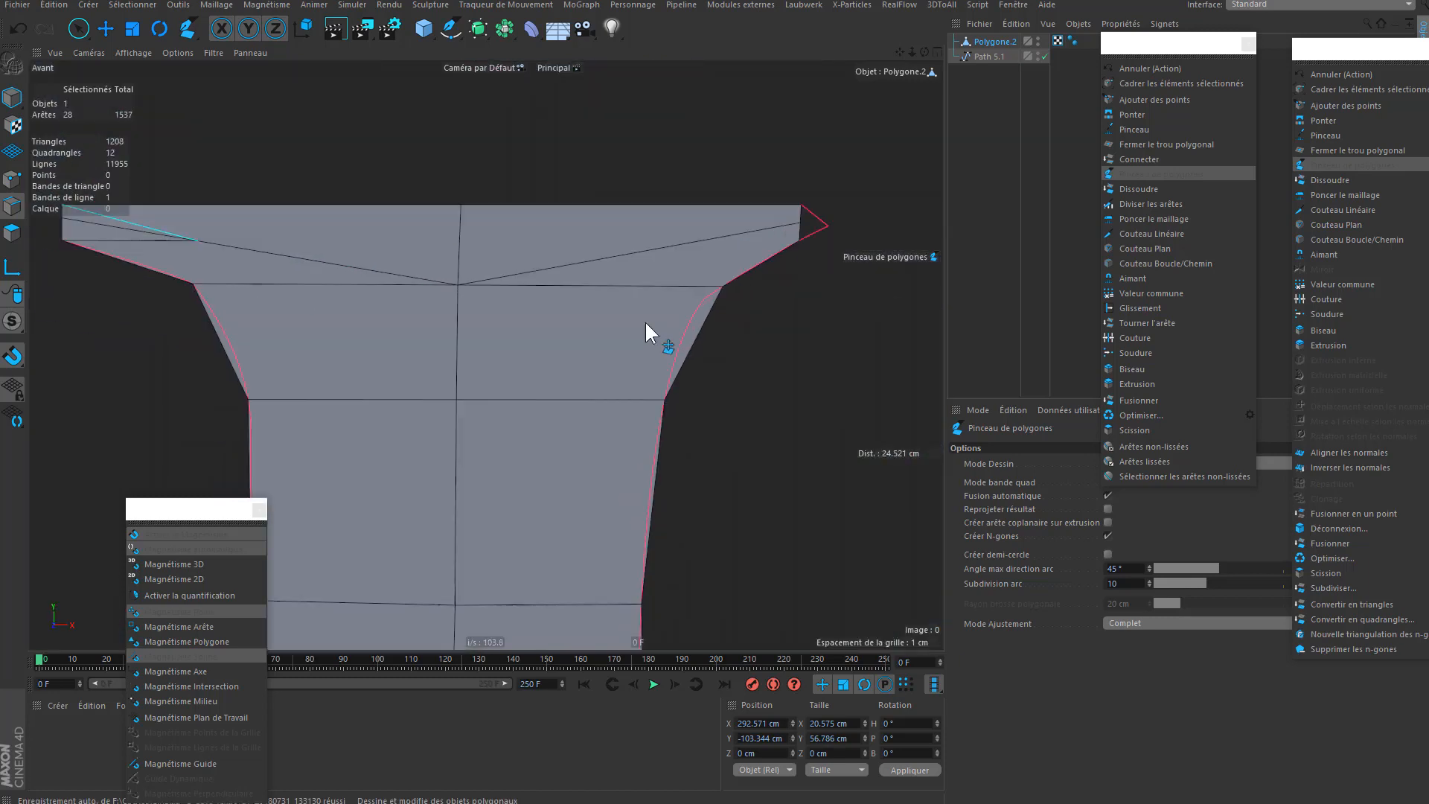
scroll(645, 320, "down", 3)
scroll(519, 298, "up", 3)
- Lower the centre junction of the G's stem serif, cut edges from it to both outlines, and remove the leftover row edges
left_click_drag(518, 297, 513, 329)
left_click(178, 257, "ctrl")
left_click(292, 361)
left_click(512, 328)
left_click(738, 364)
left_click(670, 312, "ctrl")
left_click(469, 323, "ctrl")
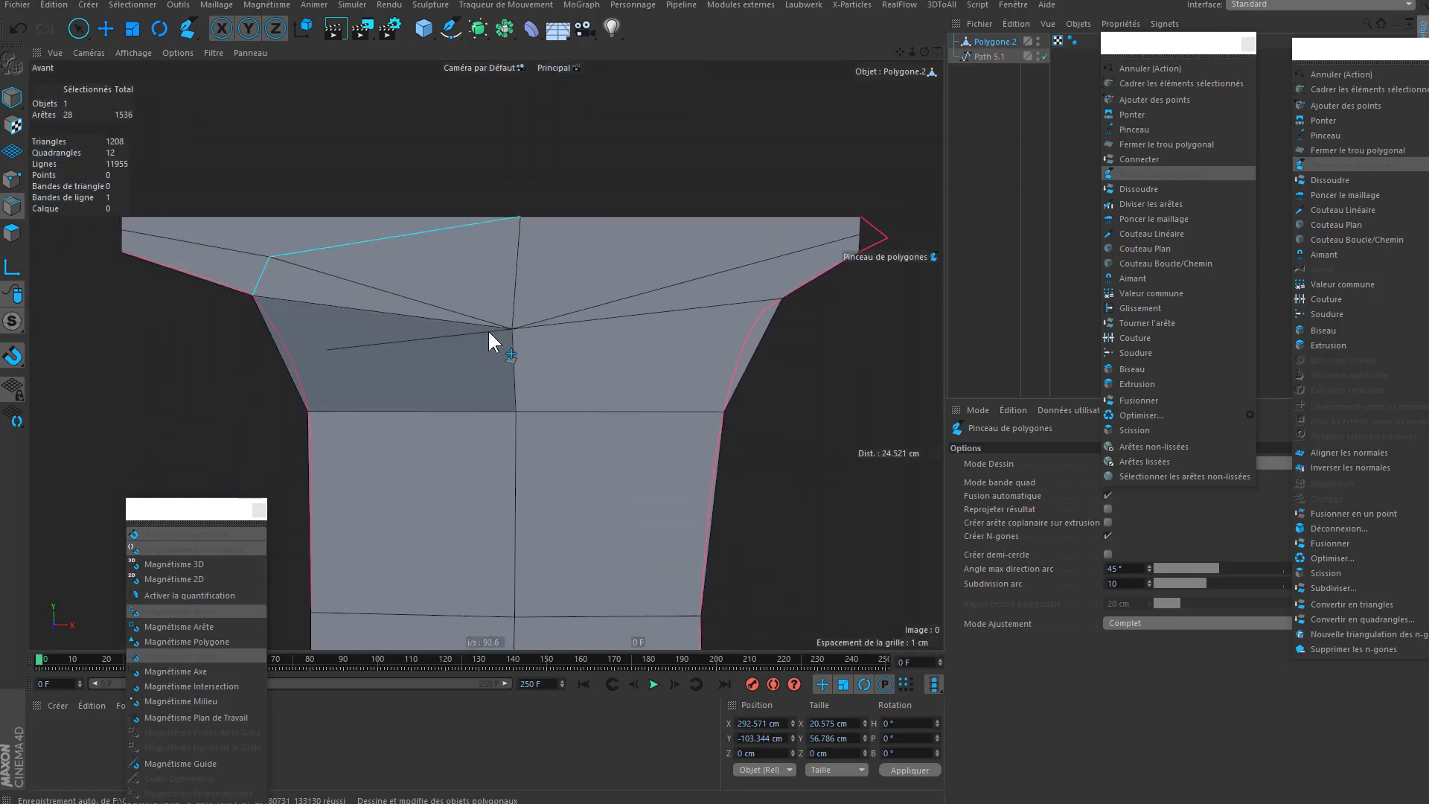
- Cut two edges through the left diagonal of the G's stem serif, running from the top to the left outline
left_click(380, 216)
left_click(368, 286)
left_click(278, 336)
left_click(276, 217)
left_click(269, 256)
left_click(254, 295)
- Shift the centre junction of the G's stem serif slightly right and fit its right-side edges to the outline
left_click_drag(513, 328, 523, 326)
left_click(782, 299)
left_click(760, 332)
left_click_drag(759, 332, 752, 329)
scroll(752, 329, "down", 3)
scroll(819, 309, "up", 3)
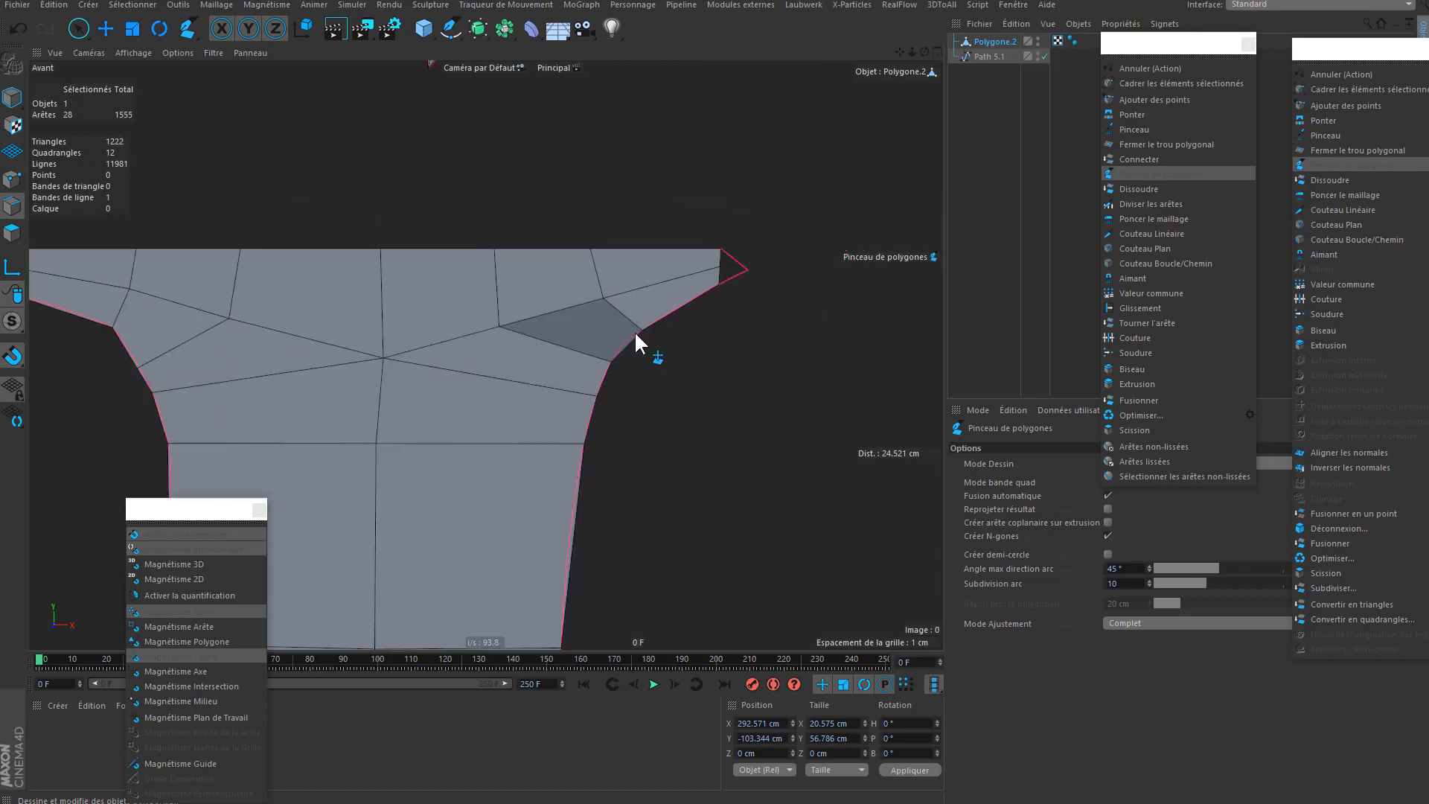
- Nudge the right and left inner junctions of the G's stem serif upward to even the surrounding quads
scroll(723, 278, "up", 3)
scroll(506, 319, "down", 4)
scroll(514, 322, "up", 3)
left_click_drag(514, 322, 506, 315)
middle_click_drag(227, 247, 487, 332, "alt")
left_click_drag(487, 331, 494, 310)
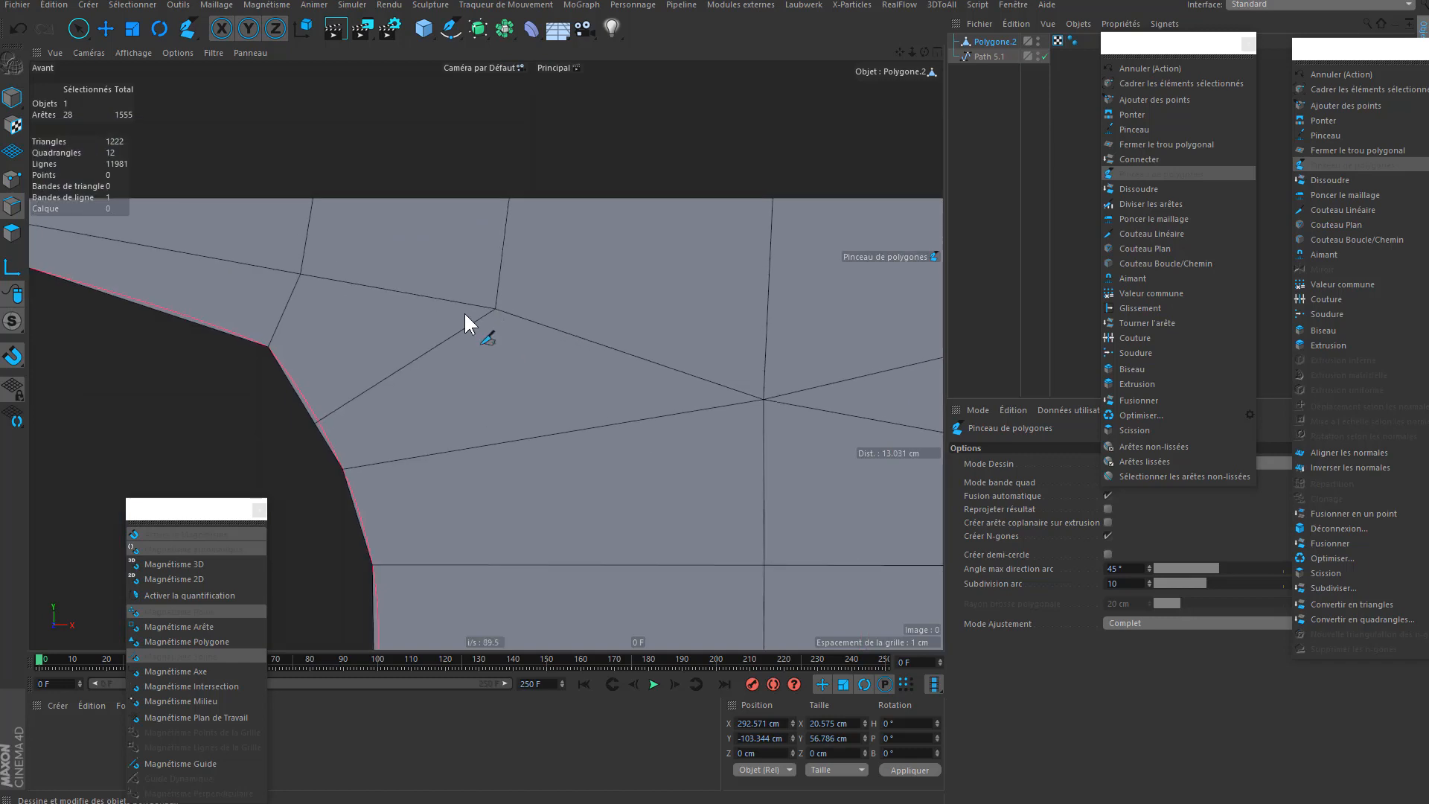
- Cut an edge across the left end of the G's stem serif, from the top through the diagonal to the outline
scroll(463, 311, "down", 4)
left_click(498, 275)
left_click(497, 294)
scroll(497, 298, "up", 1)
left_click(477, 317)
scroll(461, 301, "up", 3)
scroll(469, 313, "down", 5)
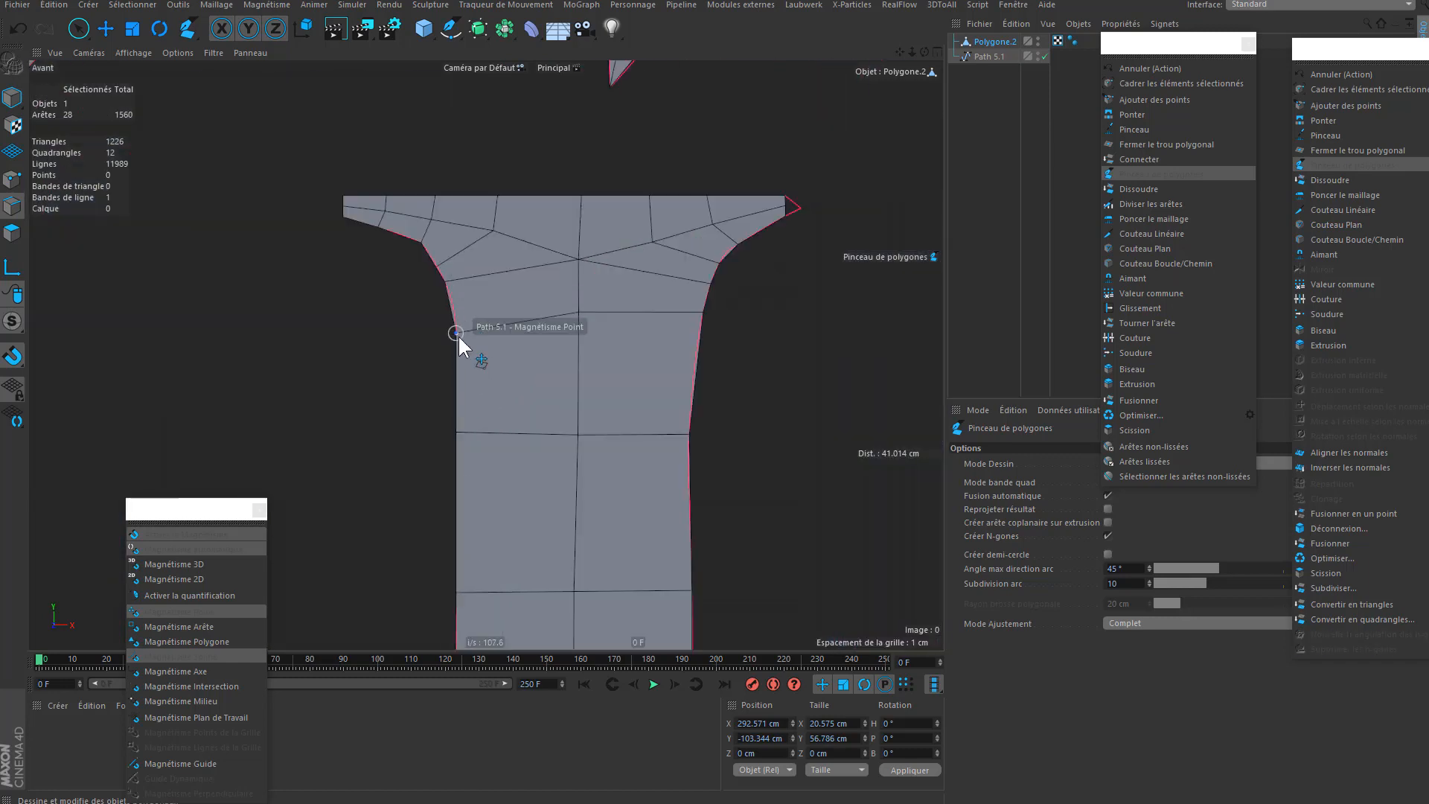
scroll(660, 370, "down", 2)
scroll(658, 360, "down", 8)
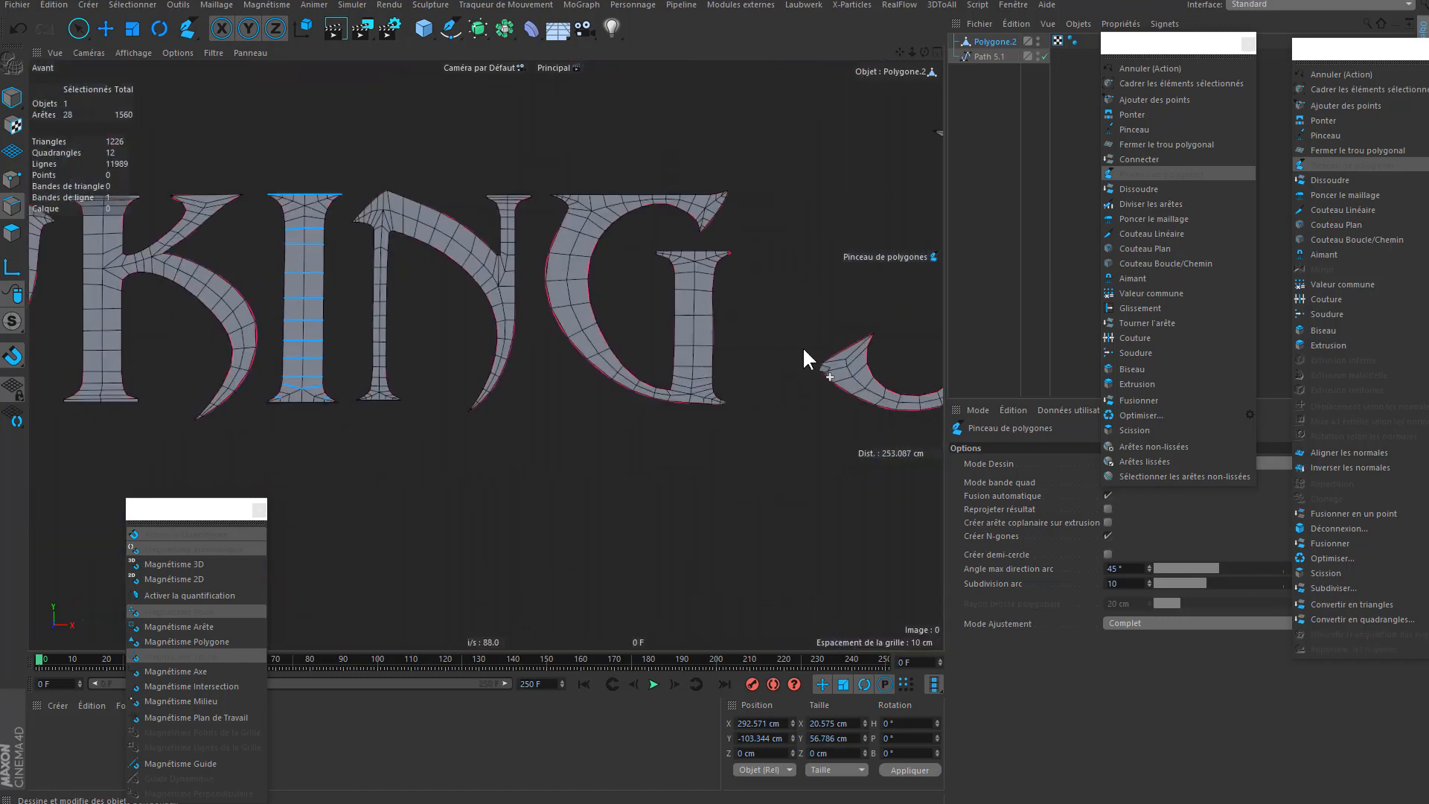
- Cut diagonals from both ends of the N's right stem serif to a junction on its centre line
scroll(673, 341, "up", 2)
scroll(573, 195, "up", 6)
scroll(566, 291, "up", 1)
left_click(427, 277)
left_click(654, 354)
left_click(903, 277)
- Clean the right half of the N's stem serif by fitting its outline point, removing leftover edges, and cutting from the diagonal to the top
left_click_drag(760, 319, 752, 306)
left_click(707, 312, "ctrl")
left_click(708, 291, "ctrl")
left_click(751, 306)
left_click(747, 268)
- Rebuild the left half of the N's stem serif with edges from top to outline, removing the leftover row edges
left_click_drag(531, 313, 549, 289)
left_click(476, 286, "ctrl")
left_click(489, 283)
left_click(461, 310)
left_click(488, 266)
left_click(573, 265)
left_click(568, 285, "ctrl")
left_click(564, 309)
left_click(610, 313, "ctrl")
- Reposition the centre junction and left-side points of the N's stem serif to even out the quads
left_click_drag(654, 354, 654, 342)
left_click_drag(564, 308, 495, 327)
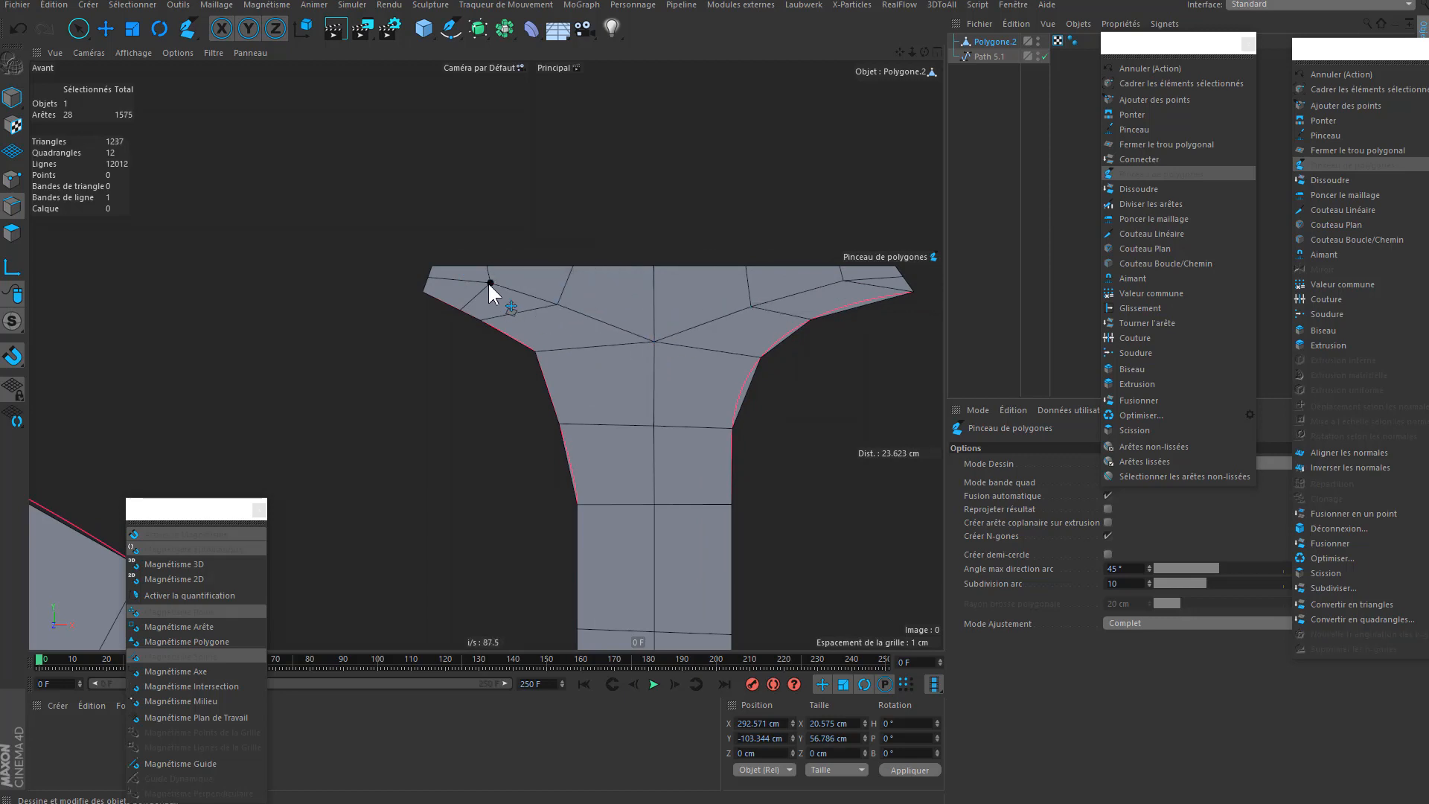
left_click_drag(573, 266, 554, 265)
left_click_drag(557, 304, 561, 304)
scroll(427, 261, "up", 5)
left_click_drag(429, 295, 426, 299)
left_click_drag(528, 308, 527, 310)
left_click_drag(657, 337, 656, 342)
scroll(656, 342, "down", 3)
- Cut an edge across the right end of the N's stem serif, remove the leftover edge, and space its neighbouring points evenly
left_click(834, 283)
left_click(865, 310)
left_click(875, 292, "ctrl")
left_click_drag(834, 283, 834, 290)
left_click_drag(717, 317, 727, 314)
left_click_drag(710, 266, 718, 265)
left_click_drag(466, 266, 480, 266)
- Fit the outline points on both sides of the N's stem serif to the path
middle_click_drag(707, 402, 714, 394, "alt")
left_click_drag(737, 375, 728, 385)
left_click_drag(800, 325, 783, 336)
left_click_drag(870, 301, 860, 304)
left_click_drag(450, 366, 457, 383)
left_click_drag(602, 355, 598, 359)
middle_click_drag(483, 458, 499, 355, "alt")
scroll(662, 402, "down", 5)
- Cut an edge across the right tip of the J's top serif and adjust the nearby inner points
middle_click_drag(622, 569, 408, 372, "alt")
scroll(624, 375, "up", 1)
scroll(596, 379, "down", 6)
scroll(408, 373, "down", 3)
middle_click_drag(707, 422, 331, 558, "alt")
scroll(855, 237, "up", 8)
middle_click_drag(857, 238, 596, 259, "alt")
scroll(597, 259, "up", 5)
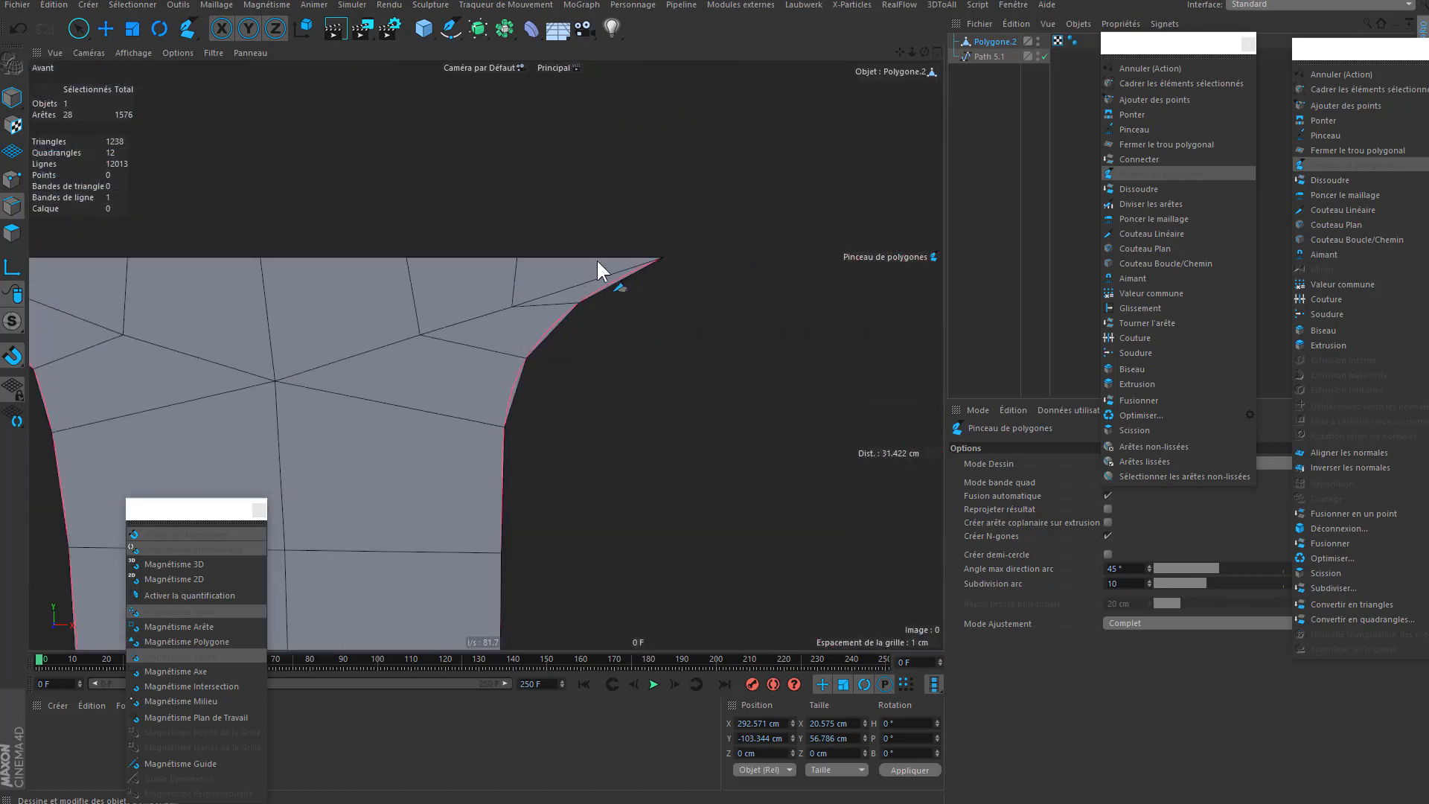
left_click(644, 256)
left_click(658, 278)
left_click_drag(650, 271, 636, 270)
middle_click_drag(540, 321, 733, 292, "alt")
left_click_drag(659, 303, 658, 290)
left_click_drag(493, 355, 490, 341)
- Cut an edge across the left tip of the J's top serif and shift its midpoint slightly inward
scroll(490, 341, "down", 1)
middle_click_drag(490, 341, 678, 314, "alt")
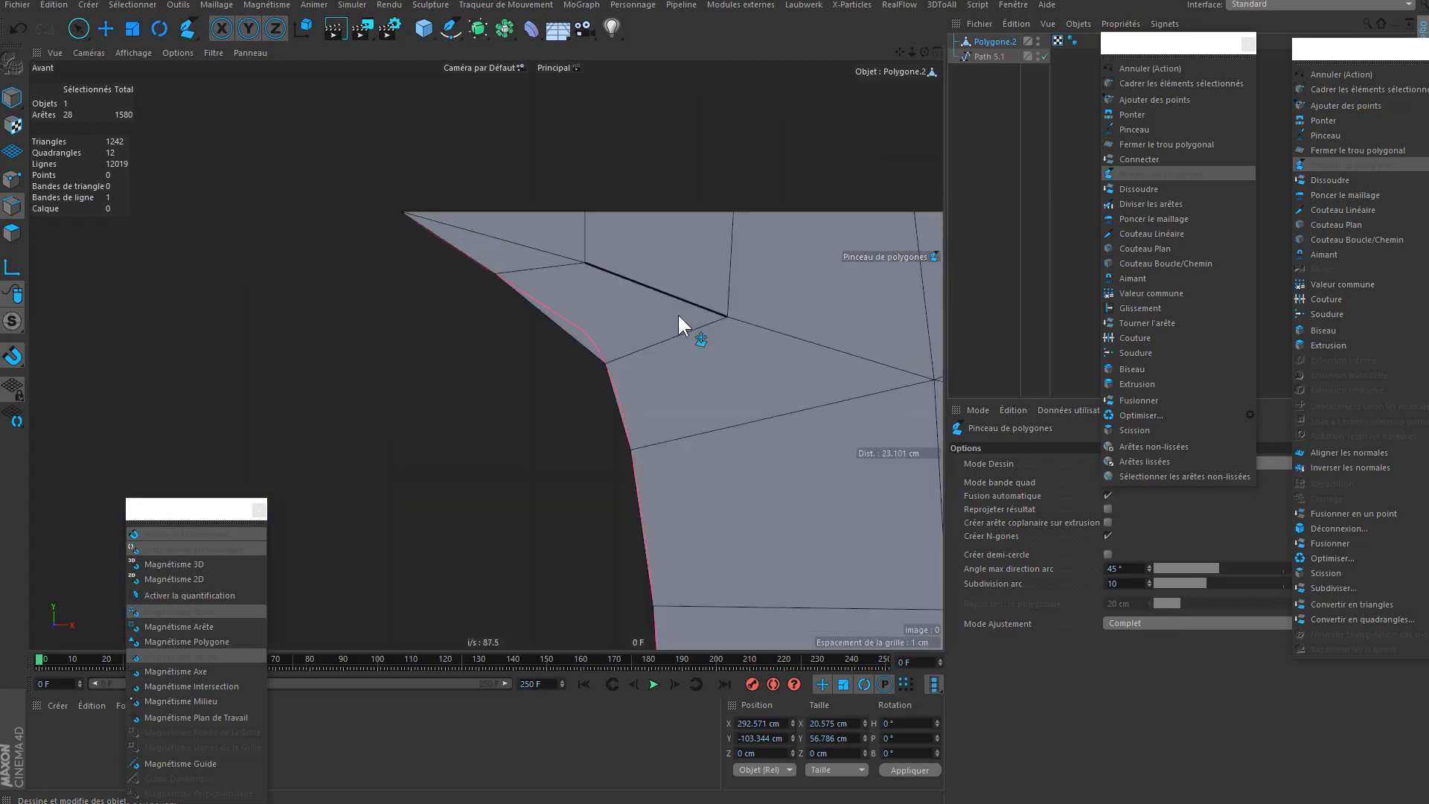
left_click(444, 235)
left_click(463, 213)
left_click_drag(450, 223, 465, 225)
scroll(581, 320, "down", 5)
scroll(704, 386, "down", 8)
- Cut two short edges across the upper tip of the G's top terminal, meeting on its centre line
middle_click_drag(446, 402, 600, 311, "alt")
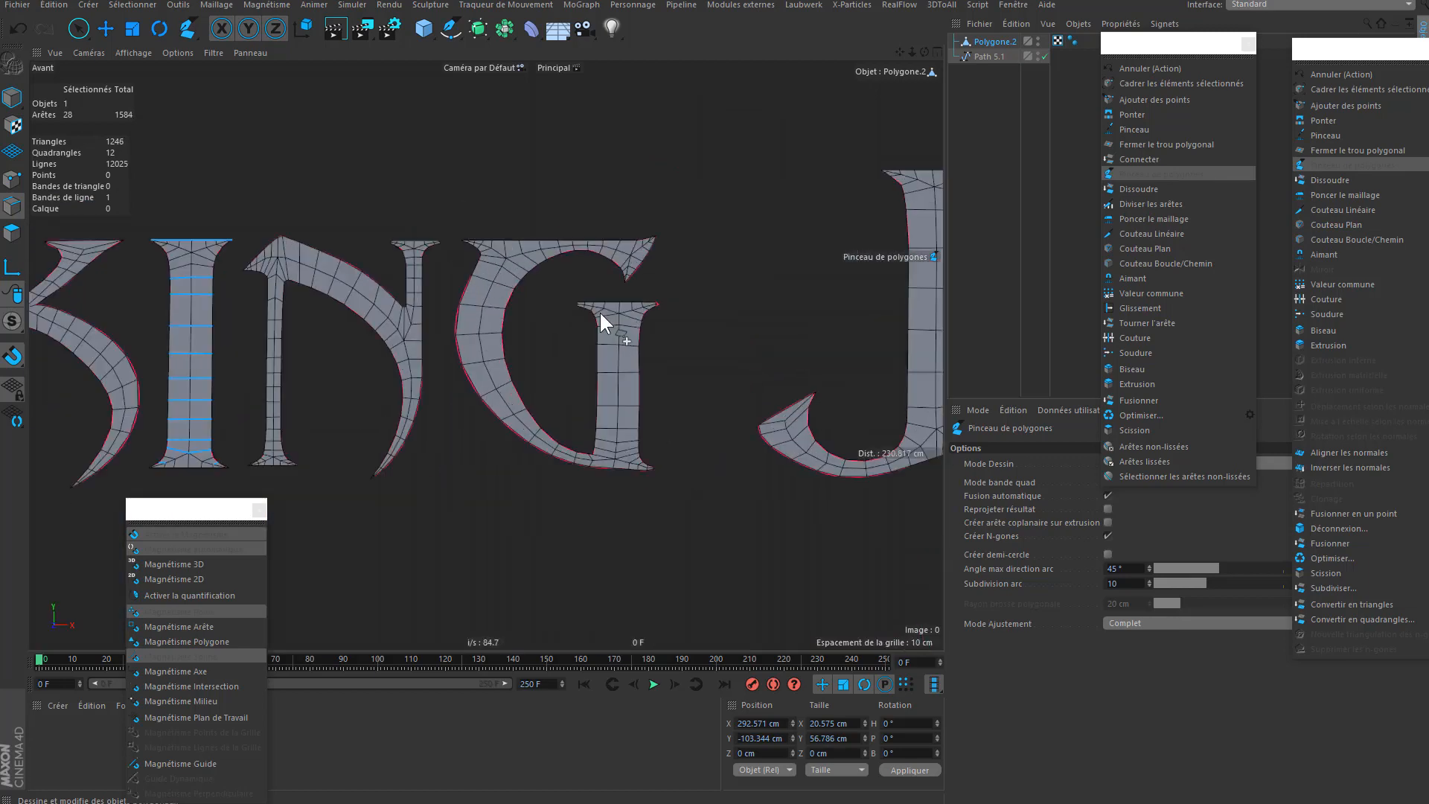
scroll(600, 311, "up", 4)
middle_click_drag(647, 456, 669, 257, "alt")
scroll(696, 451, "up", 8)
scroll(809, 437, "down", 8)
scroll(699, 234, "up", 4)
middle_click_drag(766, 74, 667, 487, "alt")
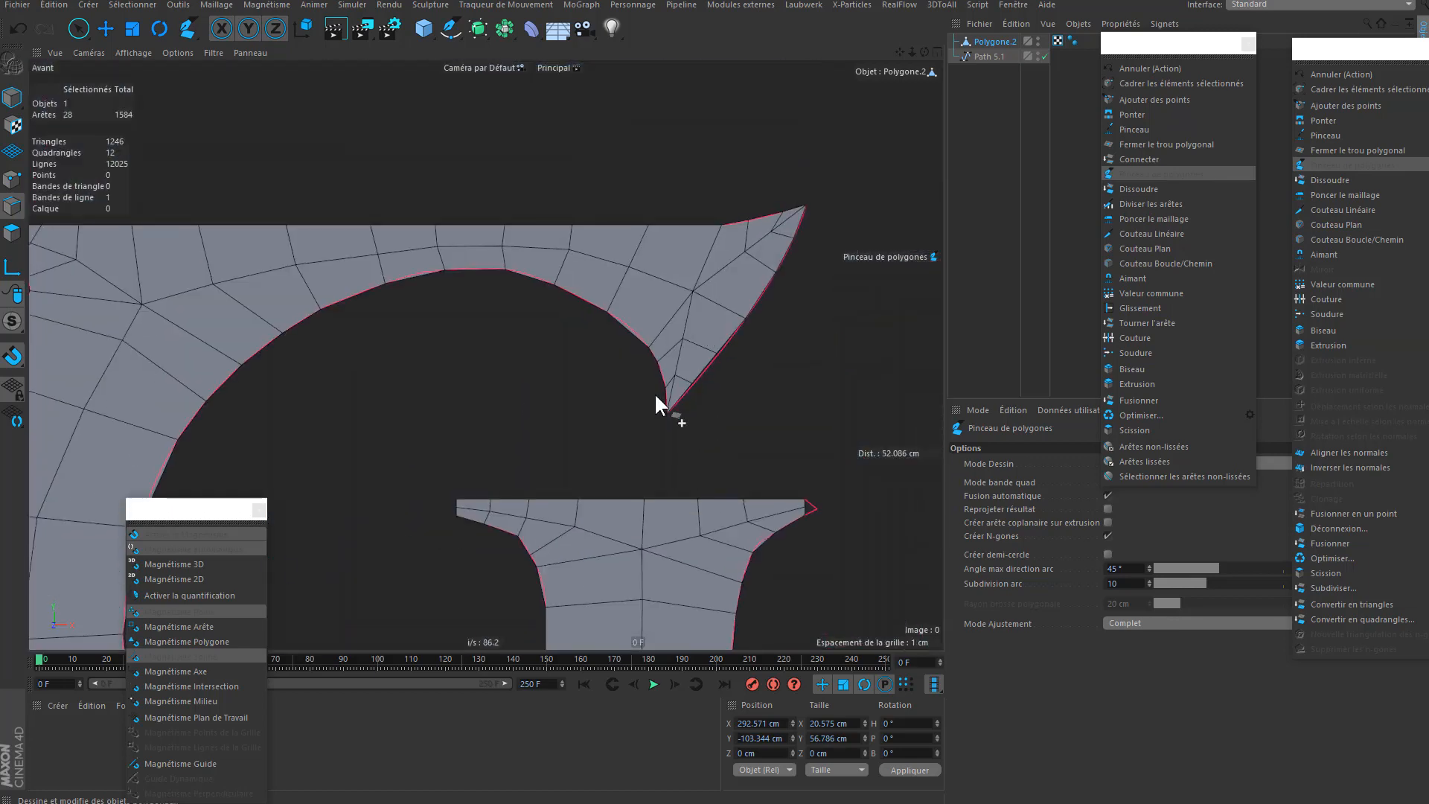
scroll(657, 393, "up", 4)
middle_click_drag(716, 292, 608, 484, "alt")
middle_click_drag(782, 280, 656, 325, "alt")
scroll(656, 324, "up", 4)
left_click(738, 239)
left_click(757, 246)
scroll(752, 223, "up", 3)
left_click(722, 201)
middle_click_drag(349, 298, 583, 219, "alt")
- Cut two short edges across the lower tip of the G's top terminal, from one outline through the centre line to the other
scroll(747, 194, "down", 6)
middle_click_drag(548, 515, 595, 436, "alt")
scroll(595, 437, "up", 3)
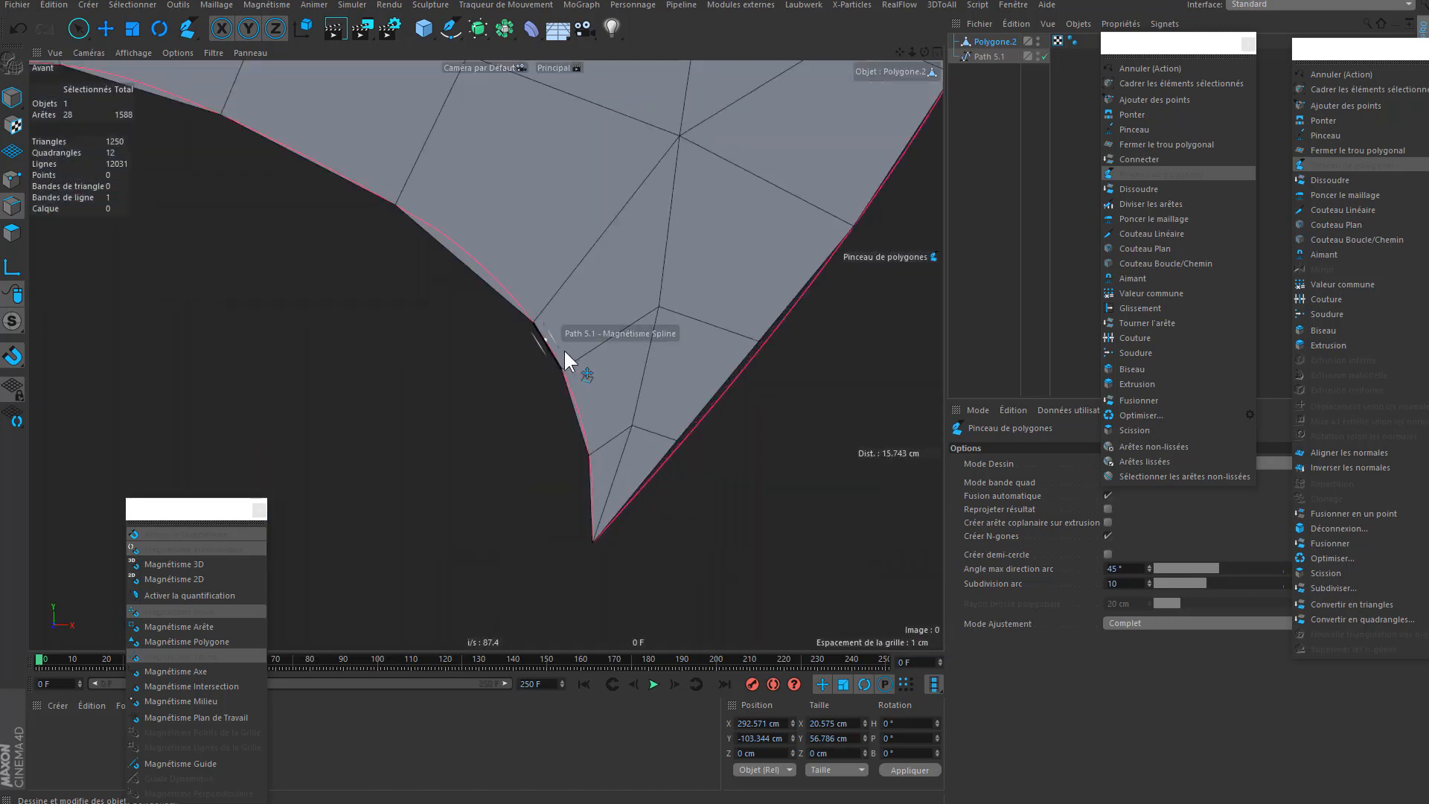
middle_click_drag(625, 512, 634, 435, "alt")
left_click(637, 428)
left_click(617, 425)
left_click(601, 425)
scroll(601, 438, "up", 6)
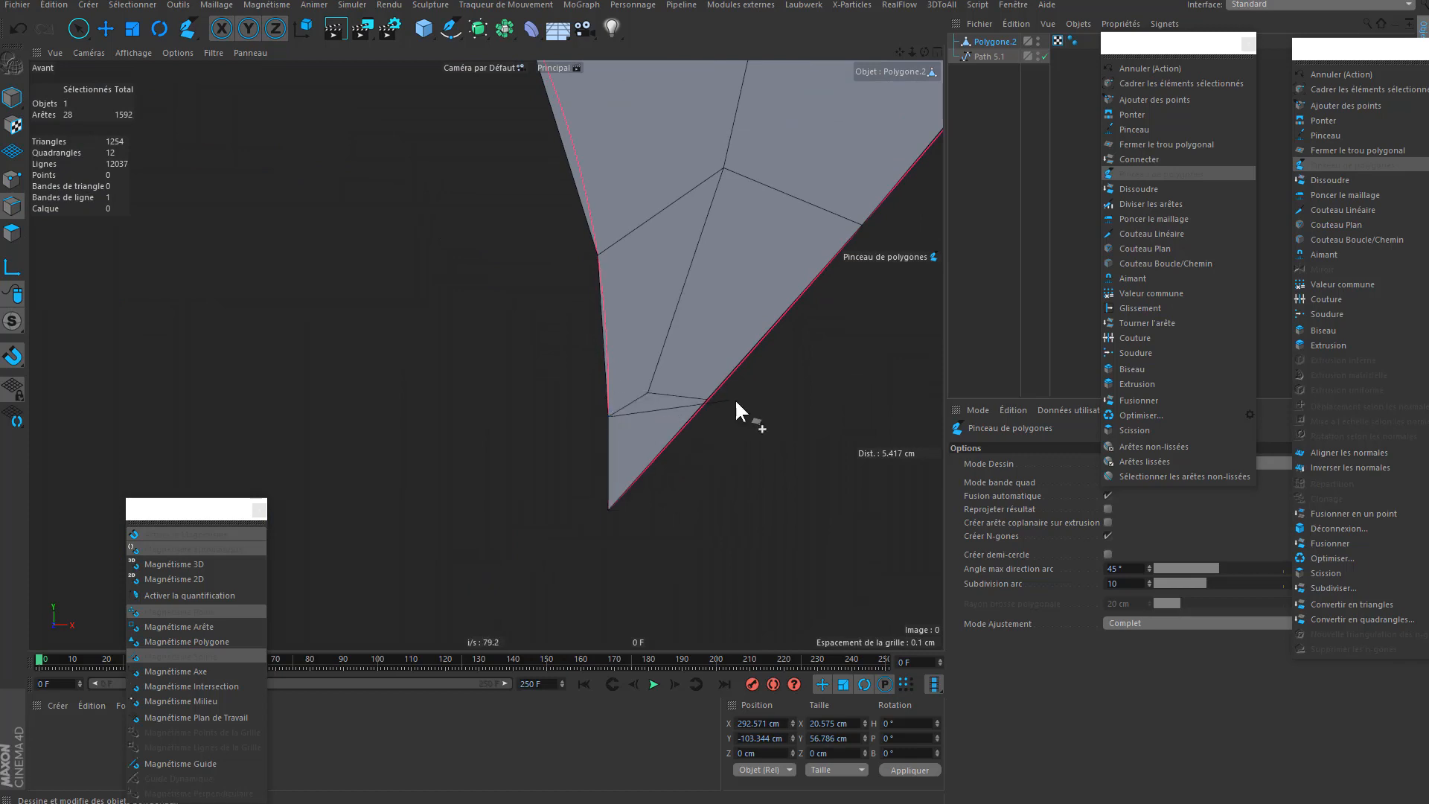
- Nudge one mesh point slightly downward to even the surrounding quads
scroll(668, 409, "down", 5)
scroll(613, 318, "up", 4)
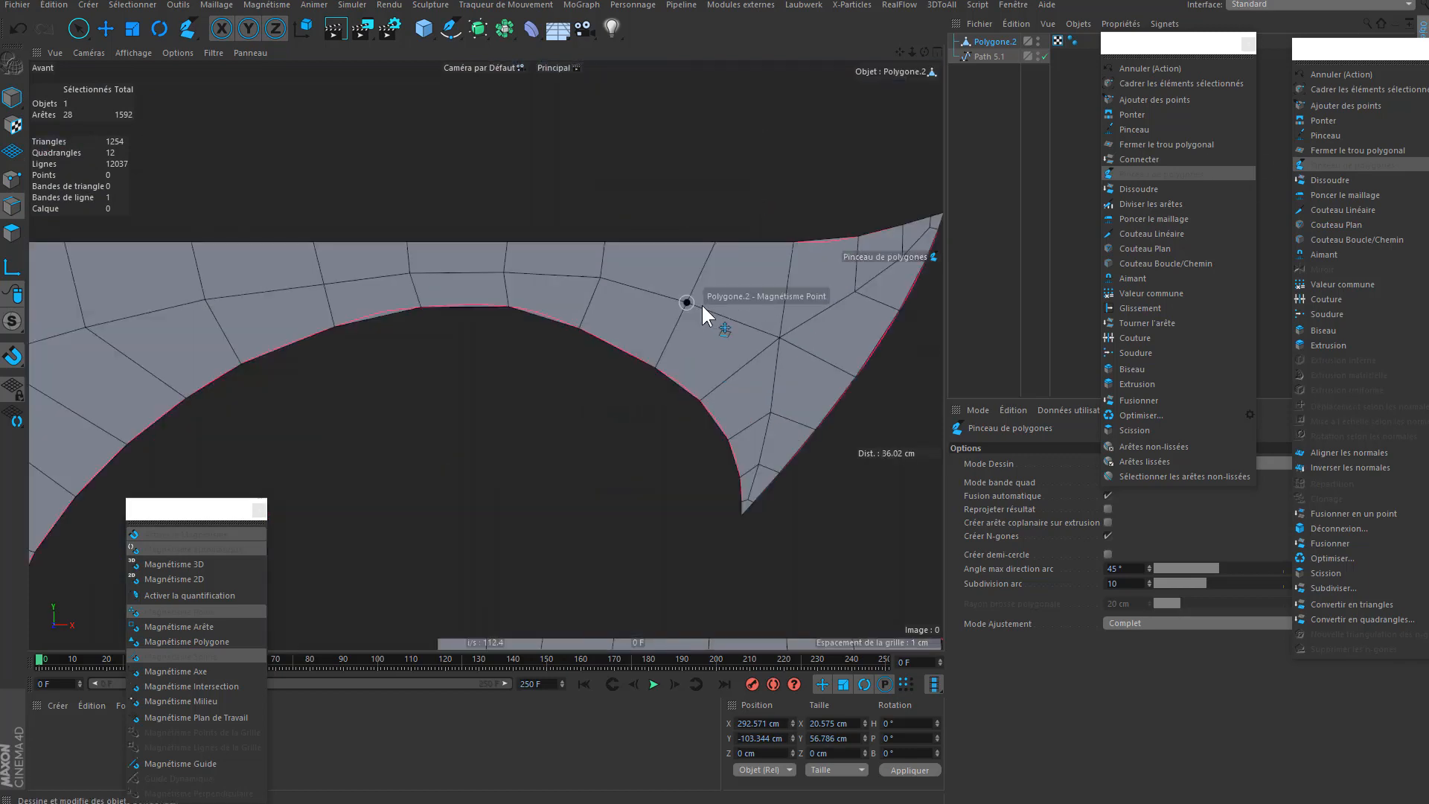
scroll(702, 302, "down", 4)
middle_click_drag(406, 338, 530, 270, "alt")
scroll(790, 537, "up", 6)
left_click_drag(685, 415, 689, 434)
- Cut diagonals from both ends of the wide stem's flat-ended top serif to a junction on its centre line
scroll(751, 209, "down", 8)
scroll(539, 226, "up", 3)
middle_click_drag(539, 227, 910, 305, "alt")
scroll(739, 312, "down", 1)
scroll(739, 312, "down", 3)
scroll(380, 190, "up", 6)
left_click(378, 192)
left_click(615, 254)
left_click(871, 189)
- Reposition the centre-line point and the right-side inner and top points of the wide stem's top serif
scroll(872, 188, "up", 2)
left_click_drag(428, 236, 428, 216)
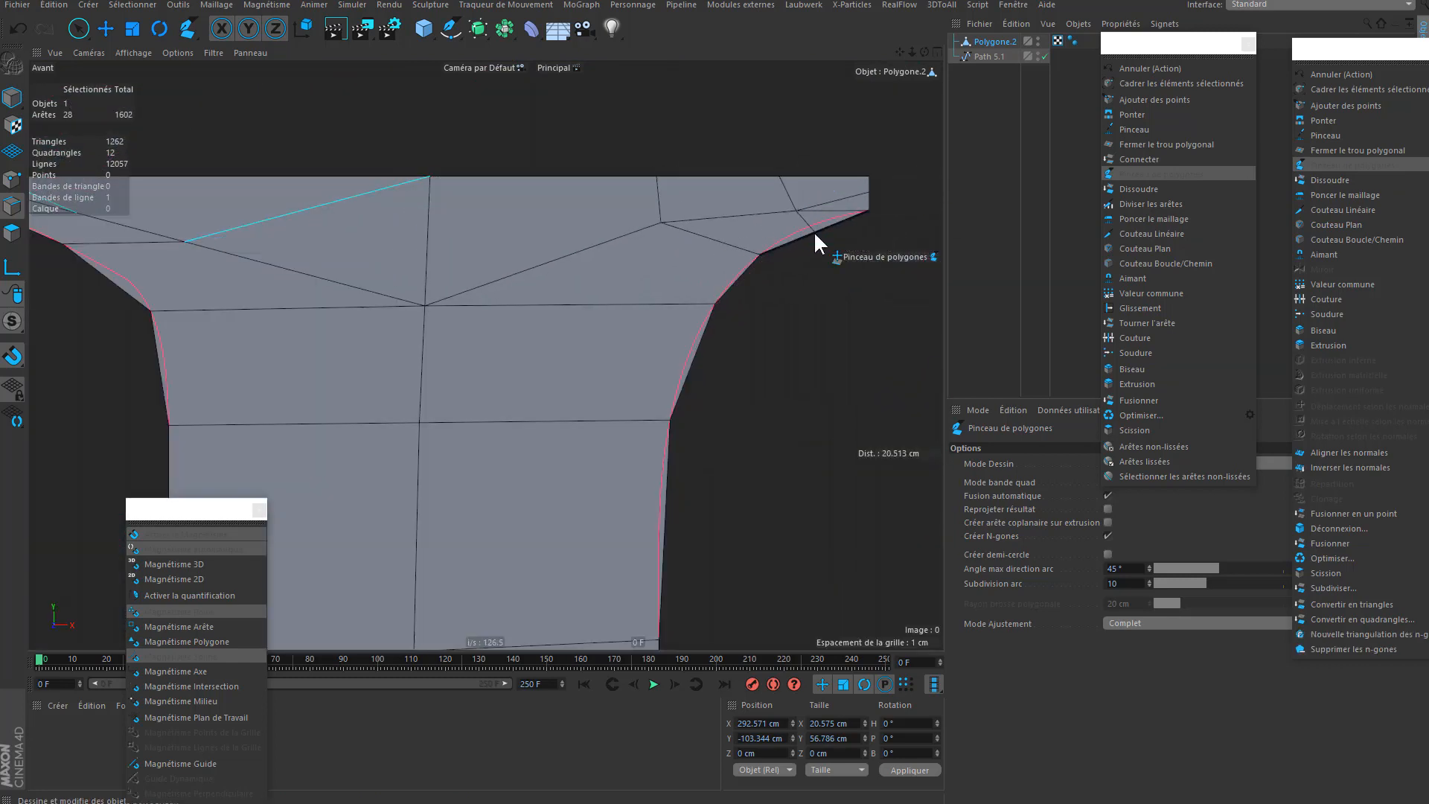
left_click_drag(797, 210, 783, 201)
left_click_drag(661, 222, 643, 235)
left_click_drag(657, 177, 613, 177)
- Shift the wide stem serif's left inner junction towards the centre, cut from it to the top, and move the outline point inward
middle_click_drag(187, 238, 489, 239, "alt")
left_click_drag(487, 242, 545, 233)
left_click(545, 233)
left_click(522, 177)
left_click_drag(365, 246, 438, 288)
- Cut an edge across the left end of the wide stem's serif from top to outline, and adjust the adjoining points
left_click(363, 178)
left_click(378, 214)
left_click_drag(293, 191, 292, 197)
left_click(336, 230)
left_click_drag(378, 214, 350, 209)
left_click_drag(451, 312, 466, 357)
- Cut a second top-to-outline edge through the left half of the wide stem's serif and even out the neighbouring inner and outline points
left_click(439, 178)
left_click(442, 220)
left_click(382, 258)
left_click_drag(349, 208, 359, 205)
left_click_drag(293, 197, 292, 200)
left_click_drag(382, 258, 391, 259)
left_click_drag(359, 206, 356, 178)
left_click_drag(444, 220, 444, 216)
left_click_drag(438, 289, 446, 300)
left_click_drag(466, 357, 467, 370)
- Shift the centre junction and the top of the centre line slightly left in the wide stem's serif
middle_click_drag(467, 370, 348, 342, "alt")
left_click_drag(608, 279, 600, 281)
left_click_drag(612, 151, 600, 149)
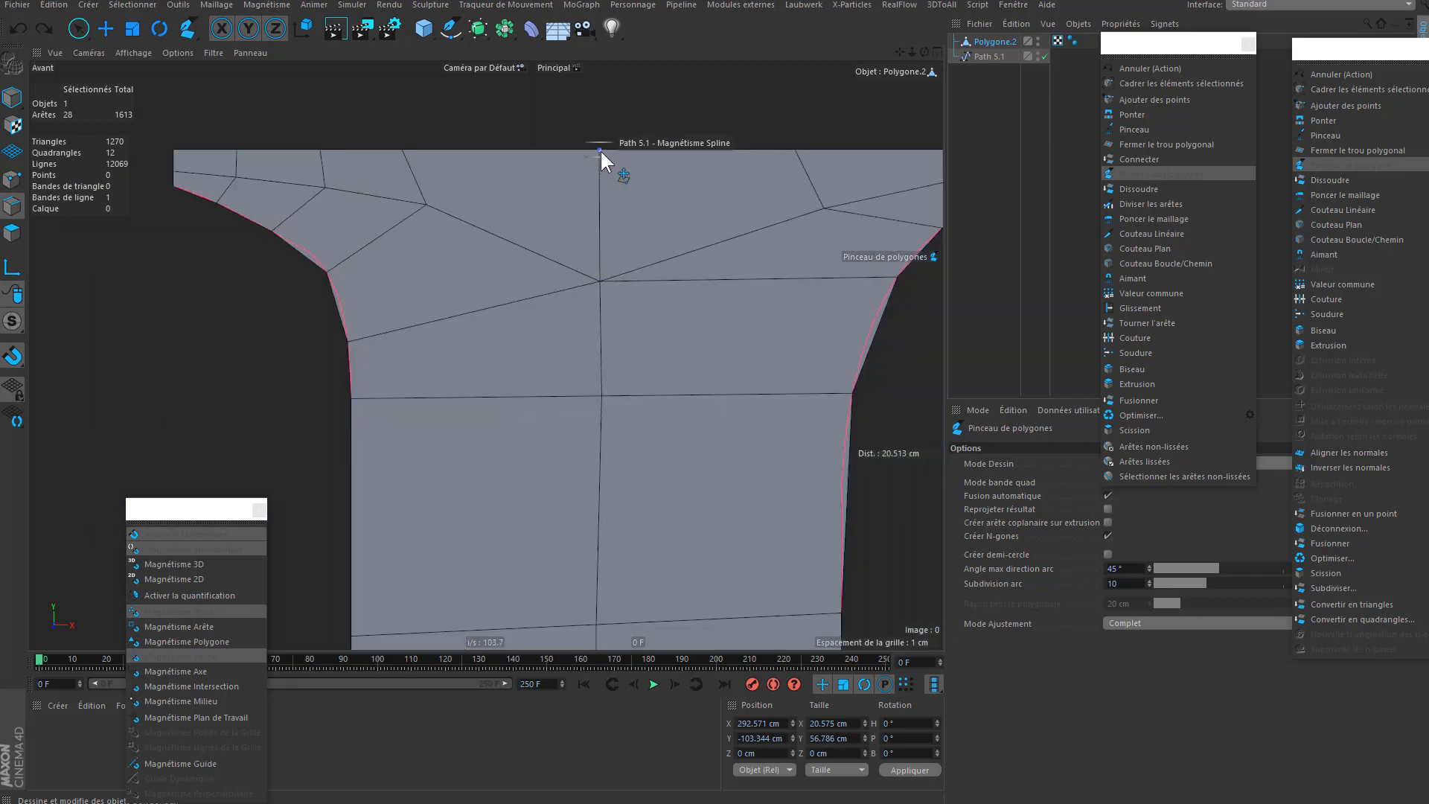
- Shift three outline points on the right side of the K stem's top serif down and inward along the curve
middle_click_drag(901, 305, 771, 249, "alt")
left_click_drag(767, 221, 749, 251)
left_click_drag(812, 172, 791, 187)
left_click_drag(874, 146, 840, 152)
- Cut a line across the K stem's bottom serif from its right end through the centre junction to the left side
scroll(807, 133, "down", 4)
scroll(584, 275, "down", 5)
middle_click_drag(584, 450, 552, 246, "alt")
scroll(578, 503, "up", 4)
left_click(579, 473)
scroll(802, 534, "up", 4)
left_click(821, 546)
left_click(261, 385)
middle_click_drag(261, 385, 597, 330, "alt")
left_click(143, 442)
- Delete the old inner edges and the leftover point below the centre junction in the K stem's bottom serif
left_click(506, 467, "ctrl")
left_click(514, 406, "ctrl")
left_click(670, 465, "ctrl")
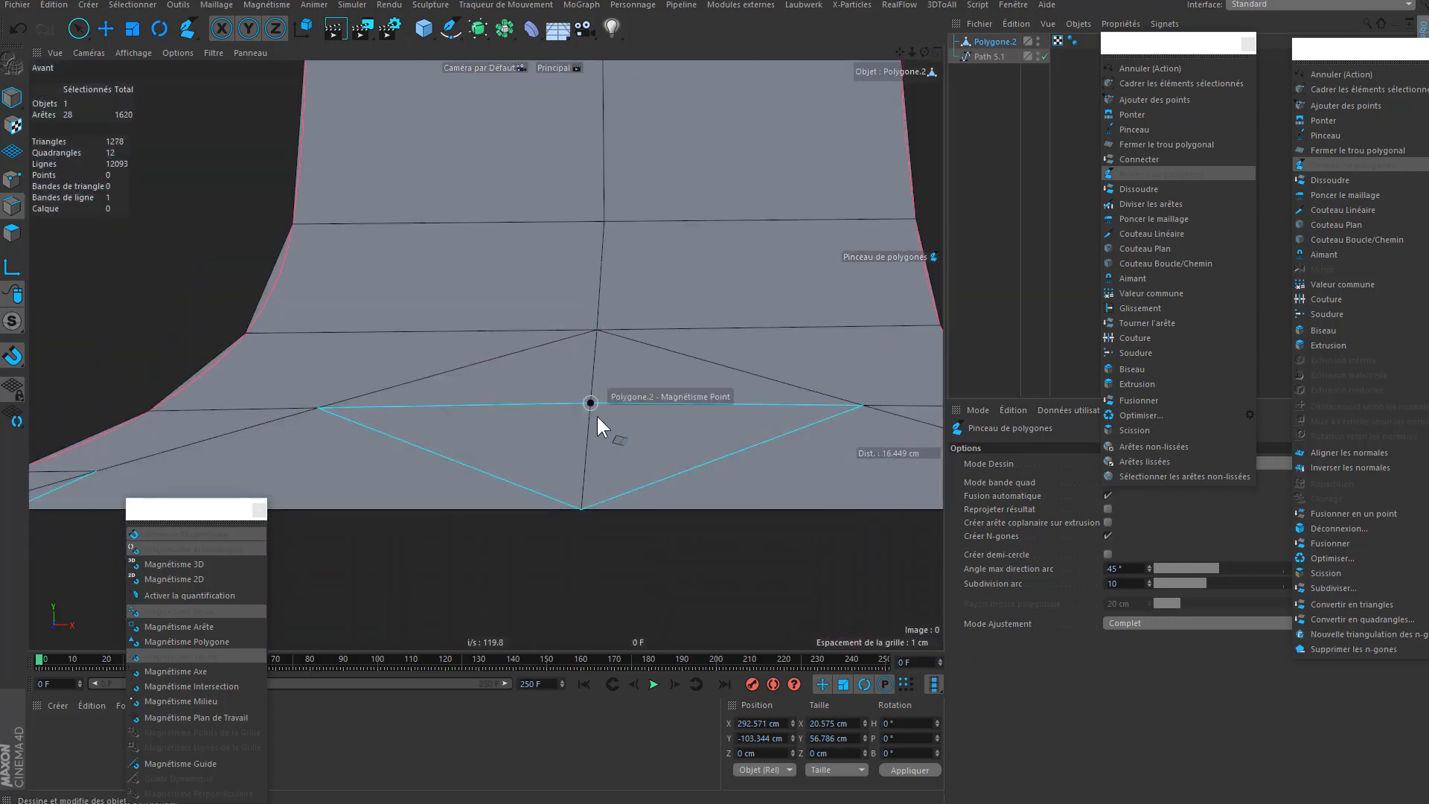
left_click(593, 407, "ctrl")
- Connect the inner points in the left half of the K's bottom serif and cut down to the bottom edge
middle_click_drag(68, 460, 347, 350, "alt")
left_click(373, 362)
left_click(596, 299)
left_click(593, 398)
middle_click_drag(893, 320, 499, 328, "alt")
- Cut the right half of the K's bottom serif down to the bottom edge, lower its inner junction and subdivide its end
left_click(746, 303)
scroll(700, 361, "down", 4)
left_click(716, 381)
scroll(733, 367, "up", 3)
left_click_drag(702, 315, 689, 340)
left_click(825, 374)
left_click(851, 351)
left_click(824, 374)
scroll(583, 350, "down", 2)
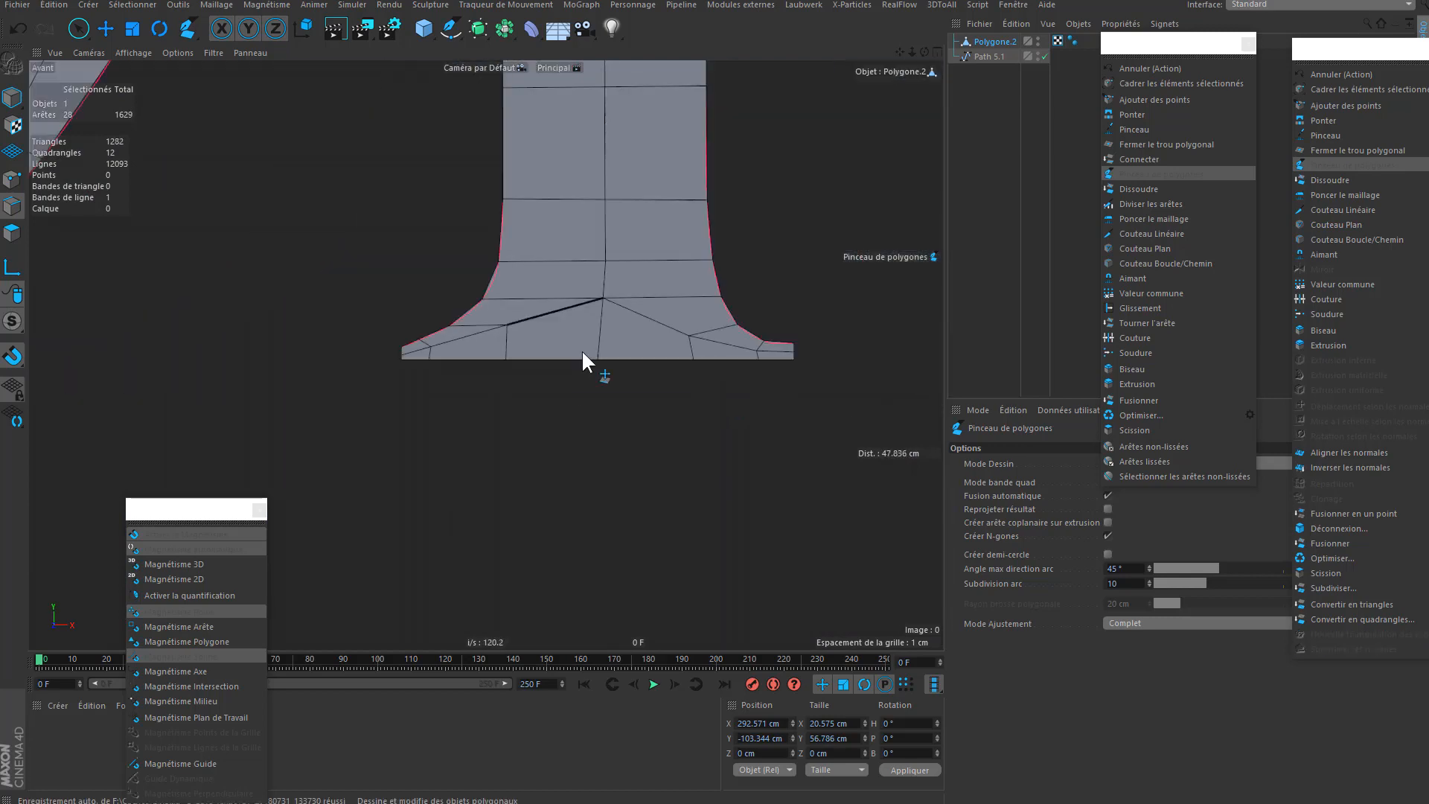
- Cut a line across the bottom serif of the M's wide stem from end to end through the centre junction
scroll(601, 303, "down", 6)
scroll(619, 340, "up", 4)
middle_click_drag(647, 465, 707, 445, "alt")
middle_click_drag(312, 483, 841, 483, "alt")
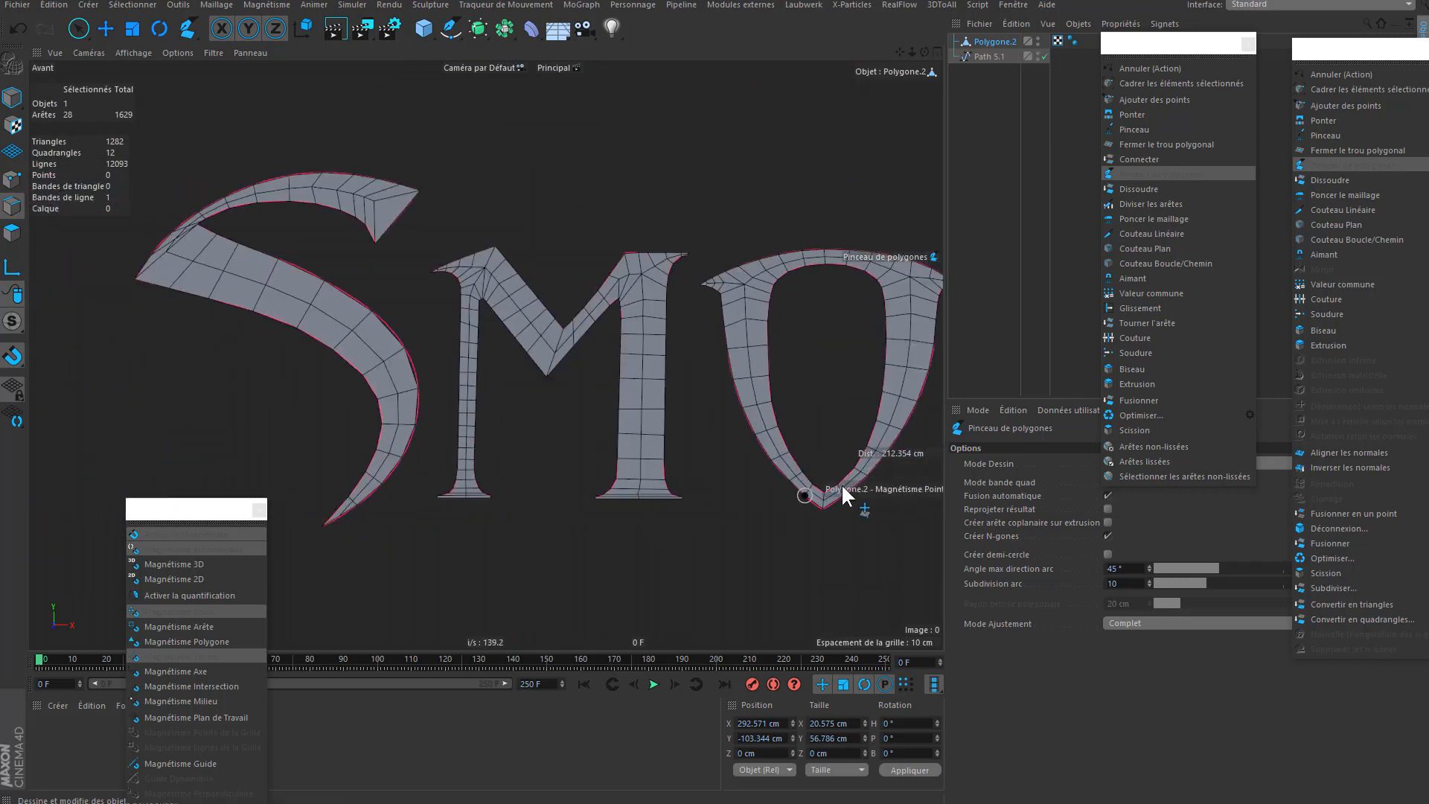
scroll(679, 507, "up", 10)
left_click(423, 396)
scroll(693, 428, "down", 4)
left_click(721, 412)
scroll(834, 448, "up", 4)
left_click(915, 411)
- Delete the old inner edges below the centre junction of the M's wide stem and recut the serif's right half
left_click(451, 363, "ctrl")
left_click(440, 393, "ctrl")
left_click(250, 372, "ctrl")
scroll(508, 373, "down", 3)
scroll(673, 404, "up", 4)
left_click(752, 403)
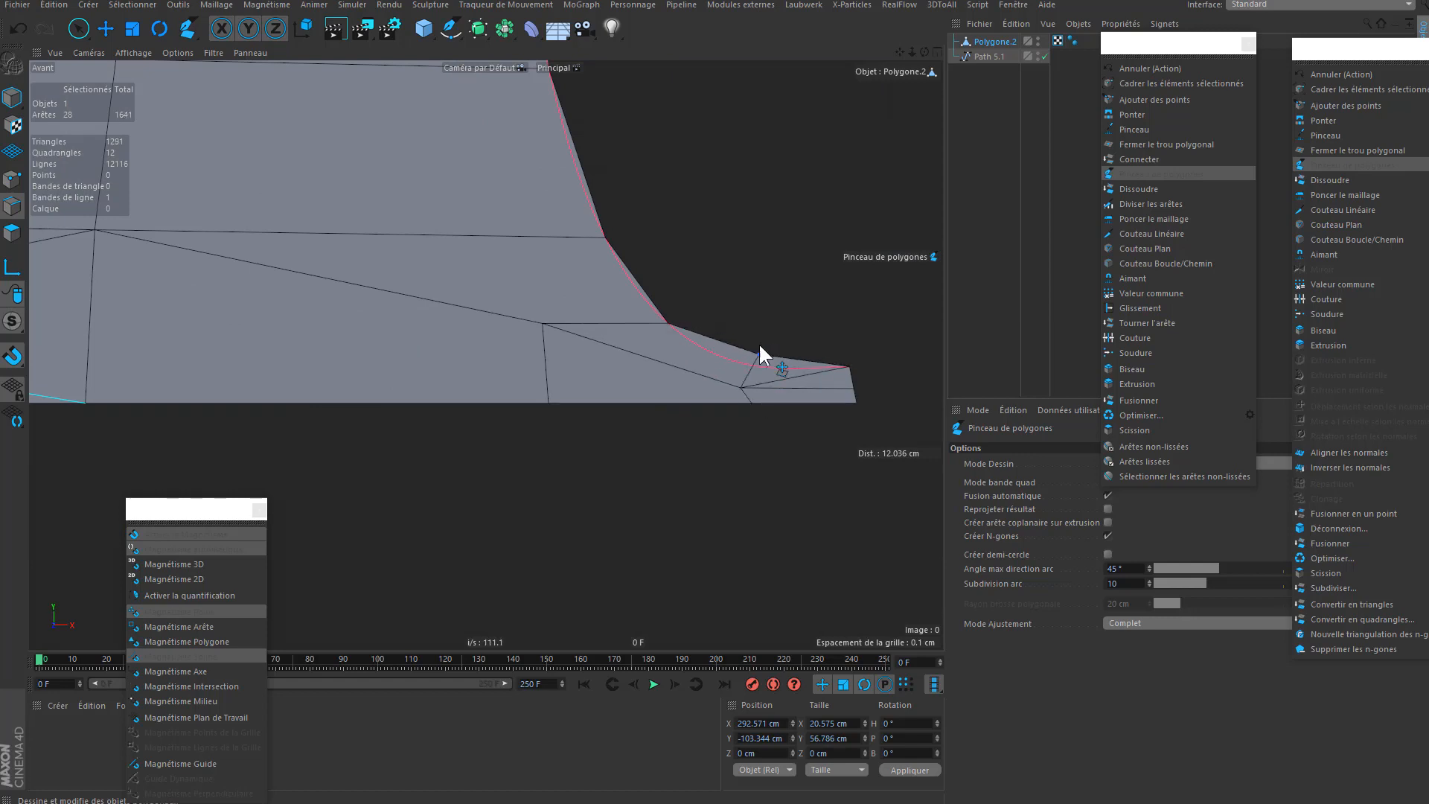
left_click(544, 323)
- Cut the left half of the M's wide bottom serif down to the bottom edge and connect the points near its tip
scroll(595, 328, "down", 3)
scroll(794, 373, "down", 5)
scroll(610, 350, "up", 3)
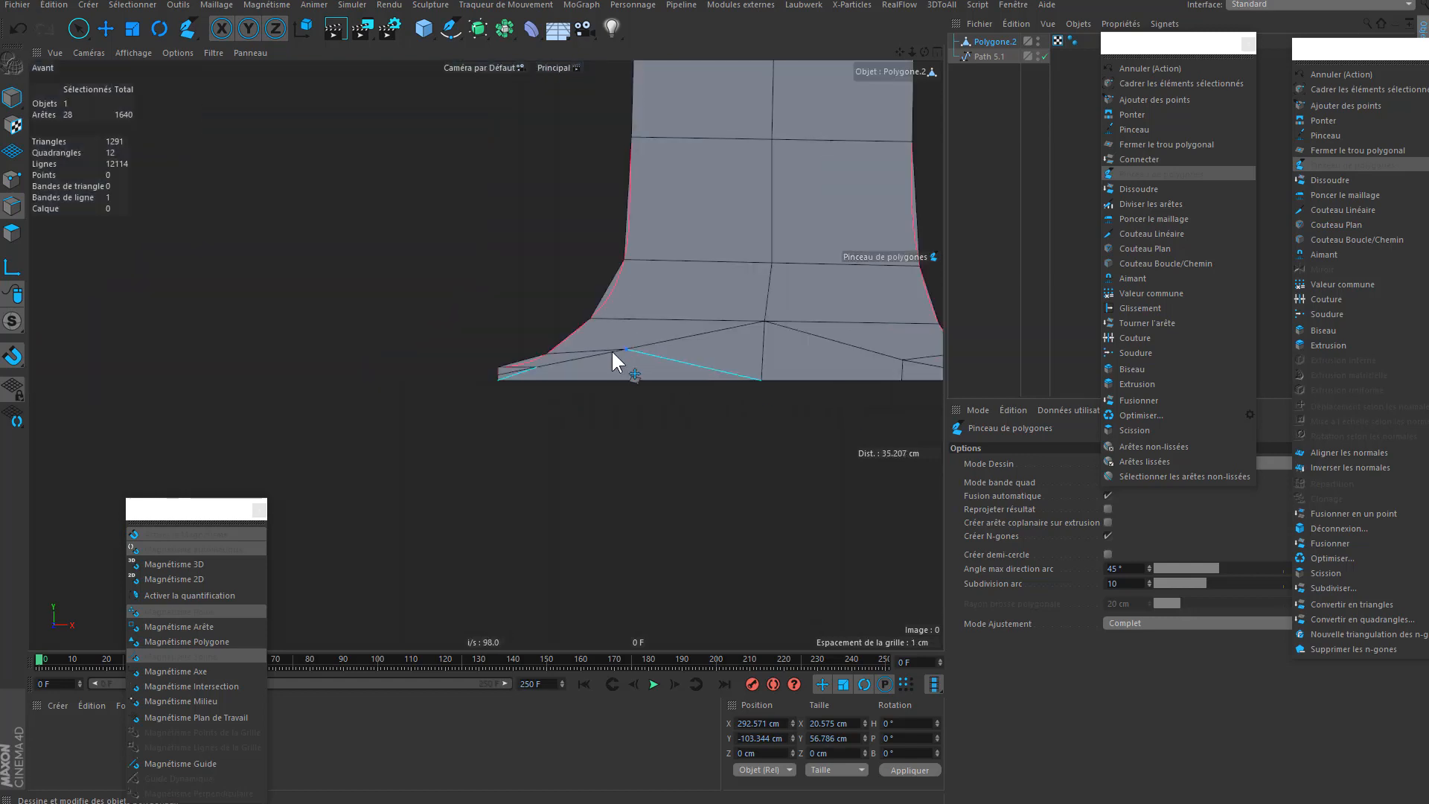
left_click(611, 350)
left_click(624, 377)
scroll(520, 372, "up", 5)
left_click(526, 353)
left_click(579, 392)
left_click(571, 368)
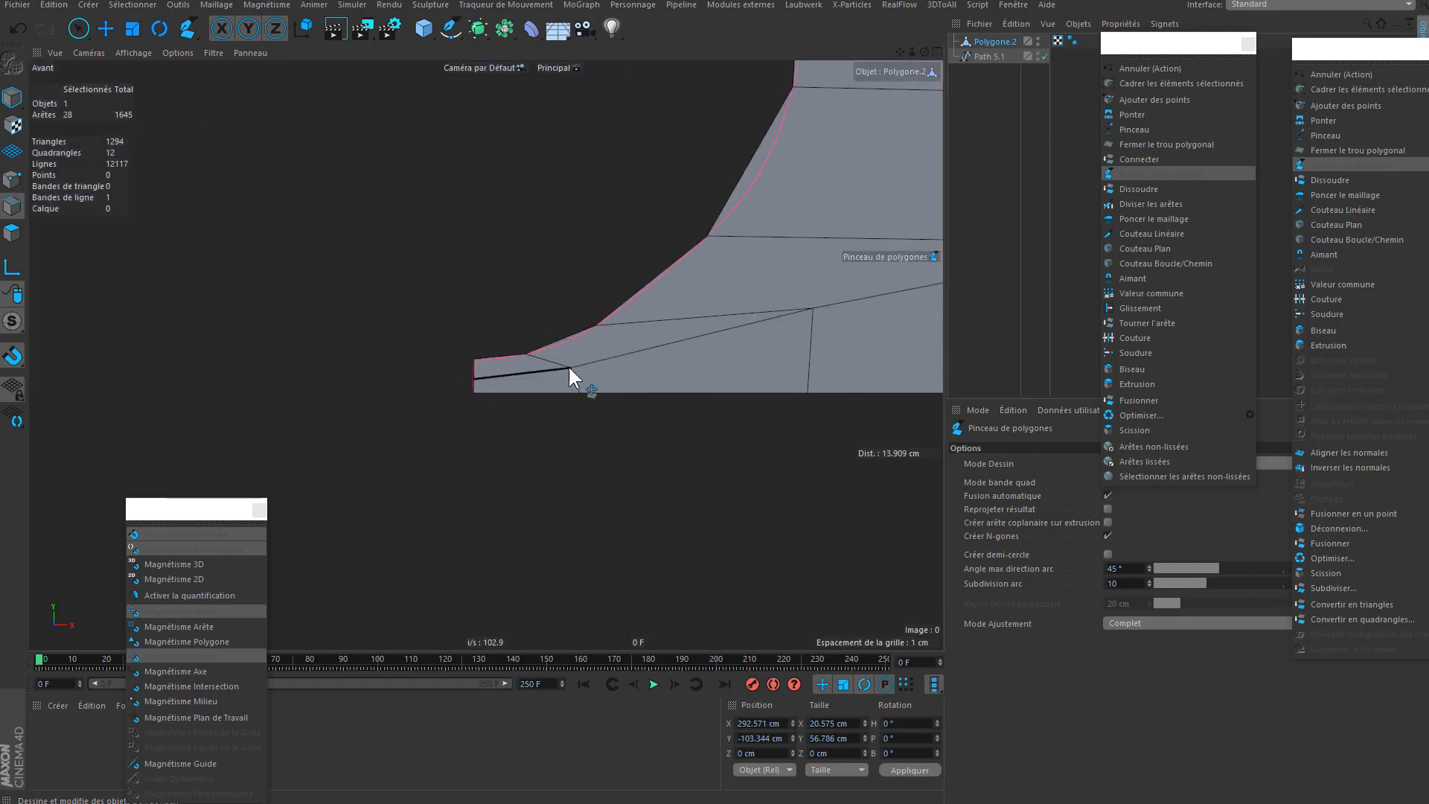
scroll(670, 328, "down", 5)
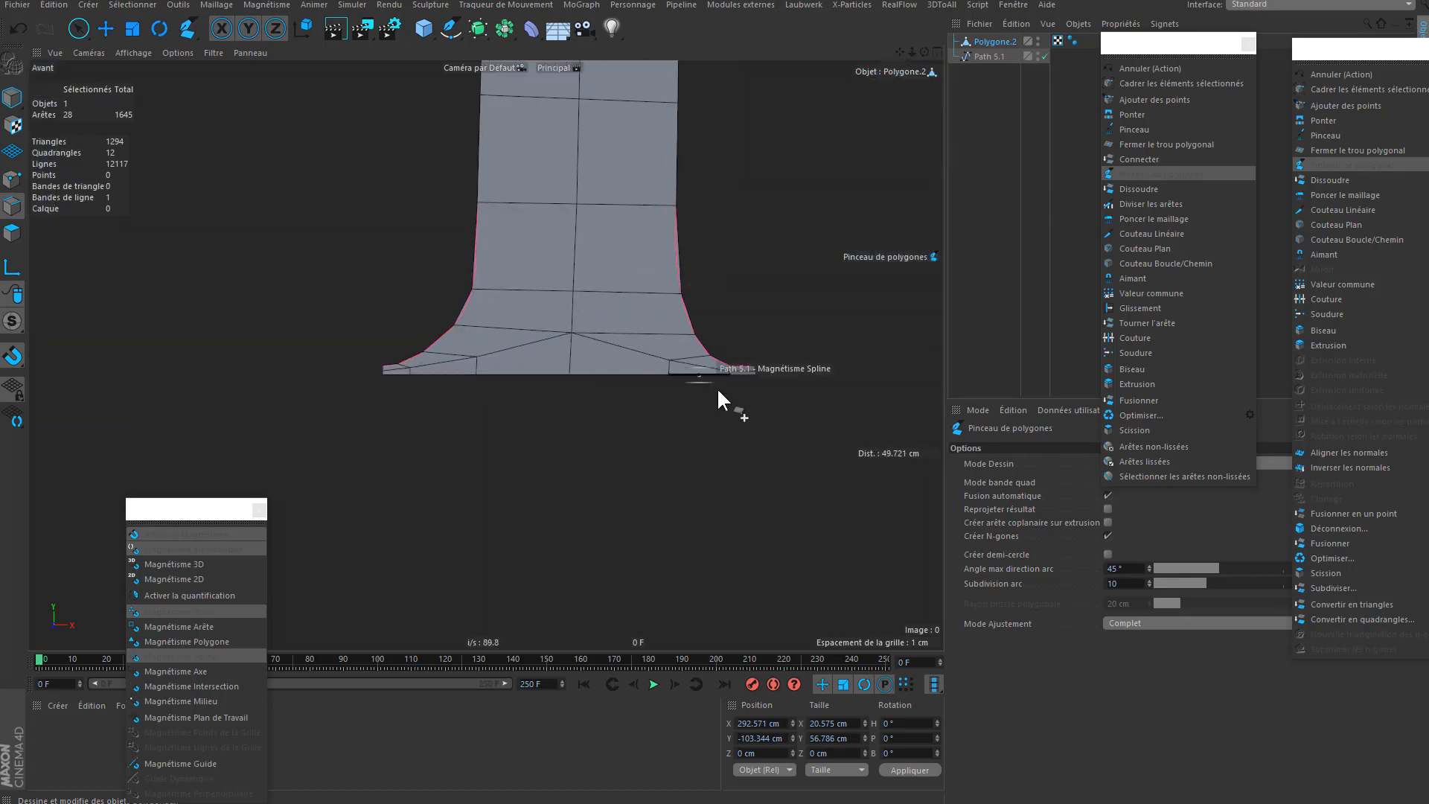
- Cut a line across the M's narrow stem bottom serif through the centre junction and delete the inner edges on both sides
scroll(717, 387, "down", 3)
scroll(780, 422, "up", 5)
left_click(501, 434)
left_click(765, 377)
middle_click_drag(765, 377, 493, 358, "alt")
left_click(723, 413)
left_click(446, 380, "ctrl")
left_click(563, 378, "ctrl")
- Cut both halves of the narrow stem's serif down to the bottom edge and connect the centre junction to both outlines
left_click(585, 380)
left_click(580, 424)
left_click(396, 379)
left_click(385, 424)
left_click(494, 358)
left_click(368, 347)
left_click(495, 358)
left_click(624, 345)
- Raise the row of points above the narrow stem serif's centre junction and lower the adjoining left outline point
left_click_drag(492, 334, 493, 315)
left_click_drag(373, 335, 387, 308)
left_click_drag(615, 333, 601, 306)
left_click_drag(367, 346, 361, 357)
- Cut the right end of the narrow stem's serif down to the bottom edge and lower the adjoining points
left_click(667, 398)
left_click(666, 424)
scroll(668, 403, "up", 5)
left_click(703, 373)
left_click_drag(702, 373, 661, 413)
left_click_drag(514, 361, 508, 383)
scroll(533, 387, "down", 5)
- Cut an edge across the left end of the narrow stem's serif, remove the surplus edge and adjust the adjoining points
middle_click_drag(320, 380, 578, 403, "alt")
left_click_drag(592, 393, 589, 413)
left_click(477, 440)
left_click(484, 416)
left_click_drag(470, 405, 478, 424)
left_click(439, 418, "ctrl")
scroll(535, 422, "down", 5)
left_click_drag(549, 391, 553, 383)
scroll(673, 365, "down", 8)
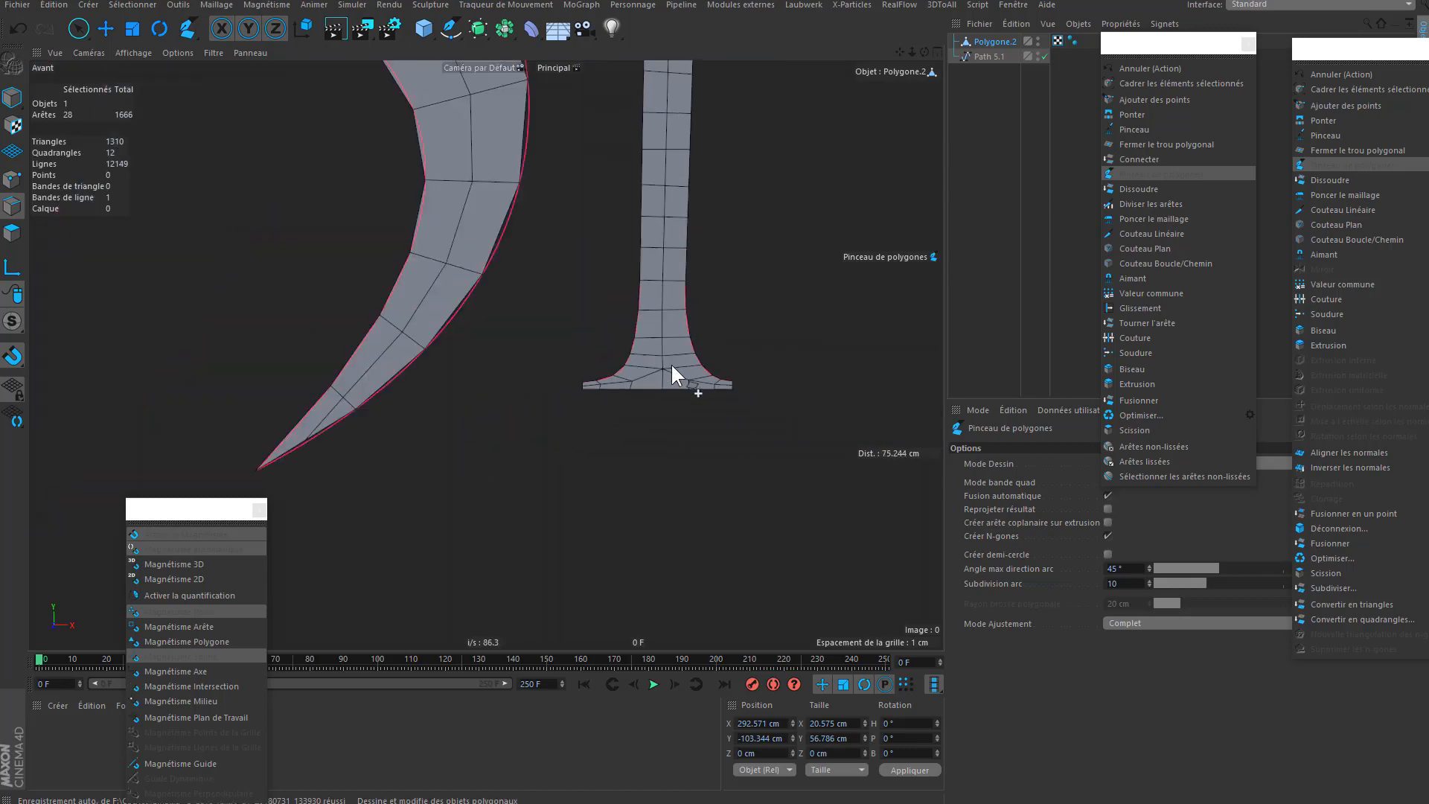
- Cut a short edge in the M's narrow bottom serif and move the neighbouring point beside it
middle_click_drag(655, 384, 627, 468, "alt")
scroll(521, 462, "up", 8)
left_click(602, 477)
left_click(619, 484)
scroll(614, 480, "up", 4)
left_click_drag(687, 448, 627, 481)
scroll(622, 475, "down", 8)
- Examine the retopologized letters from S to J in the front view and in the perspective view
middle_click_drag(729, 457, 373, 472, "alt")
middle_click_drag(826, 513, 298, 526, "alt")
middle_click_drag(871, 525, 511, 525, "alt")
middle_click_drag(823, 516, 411, 516, "alt")
middle_click_drag(824, 516, 642, 621, "alt")
scroll(854, 458, "down", 8)
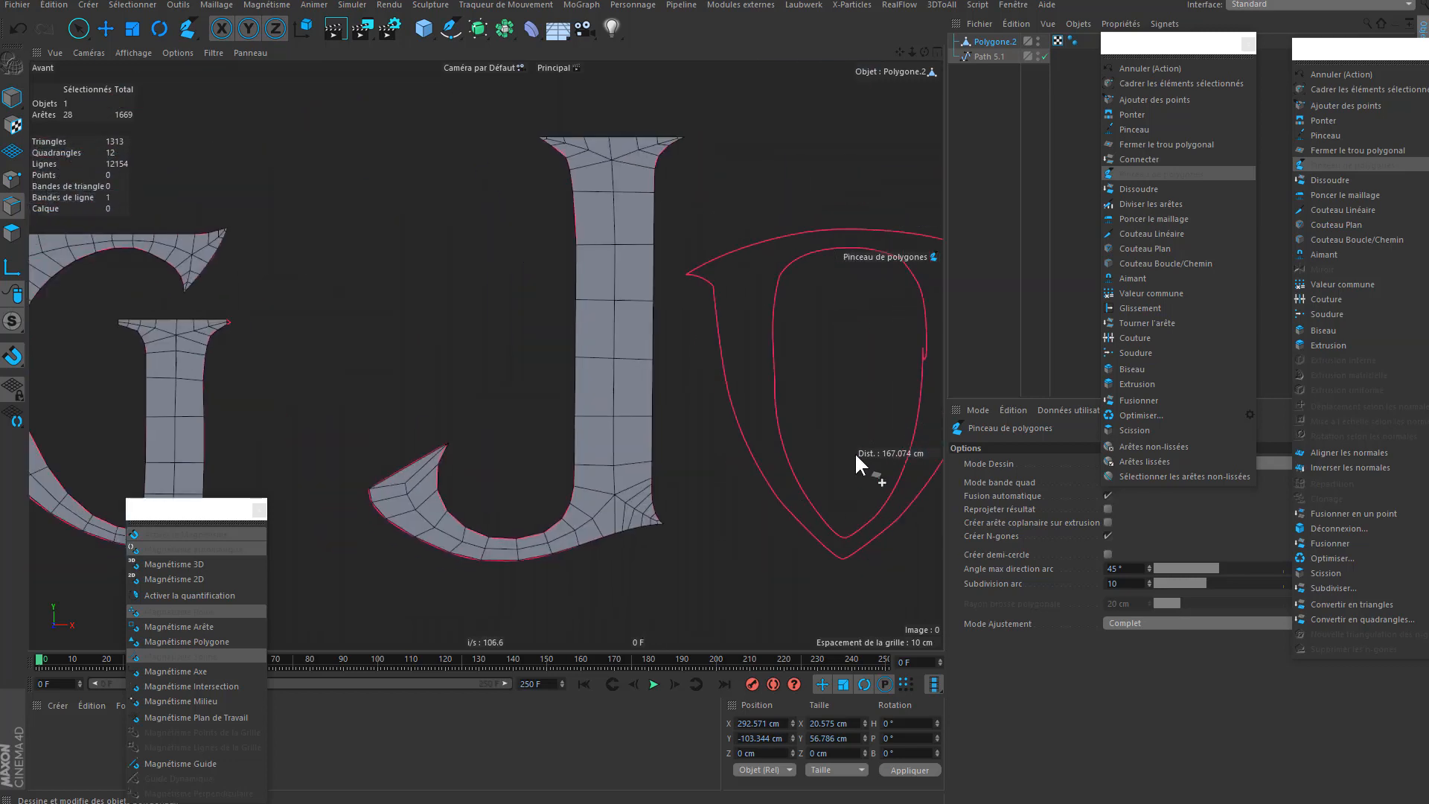
middle_click_drag(645, 503, 546, 412, "alt")
scroll(658, 406, "up", 3)
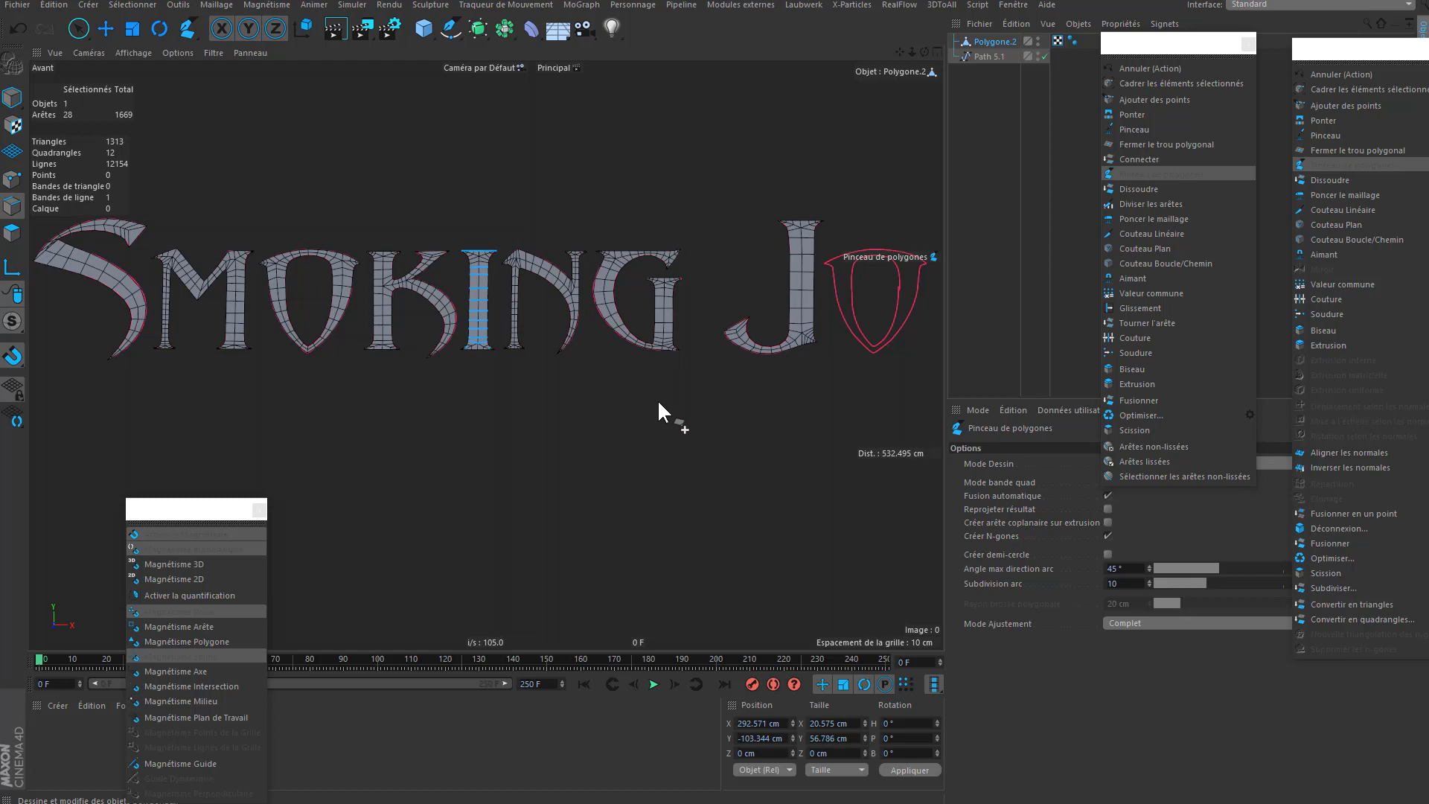
middle_click(659, 399)
middle_click(364, 264)
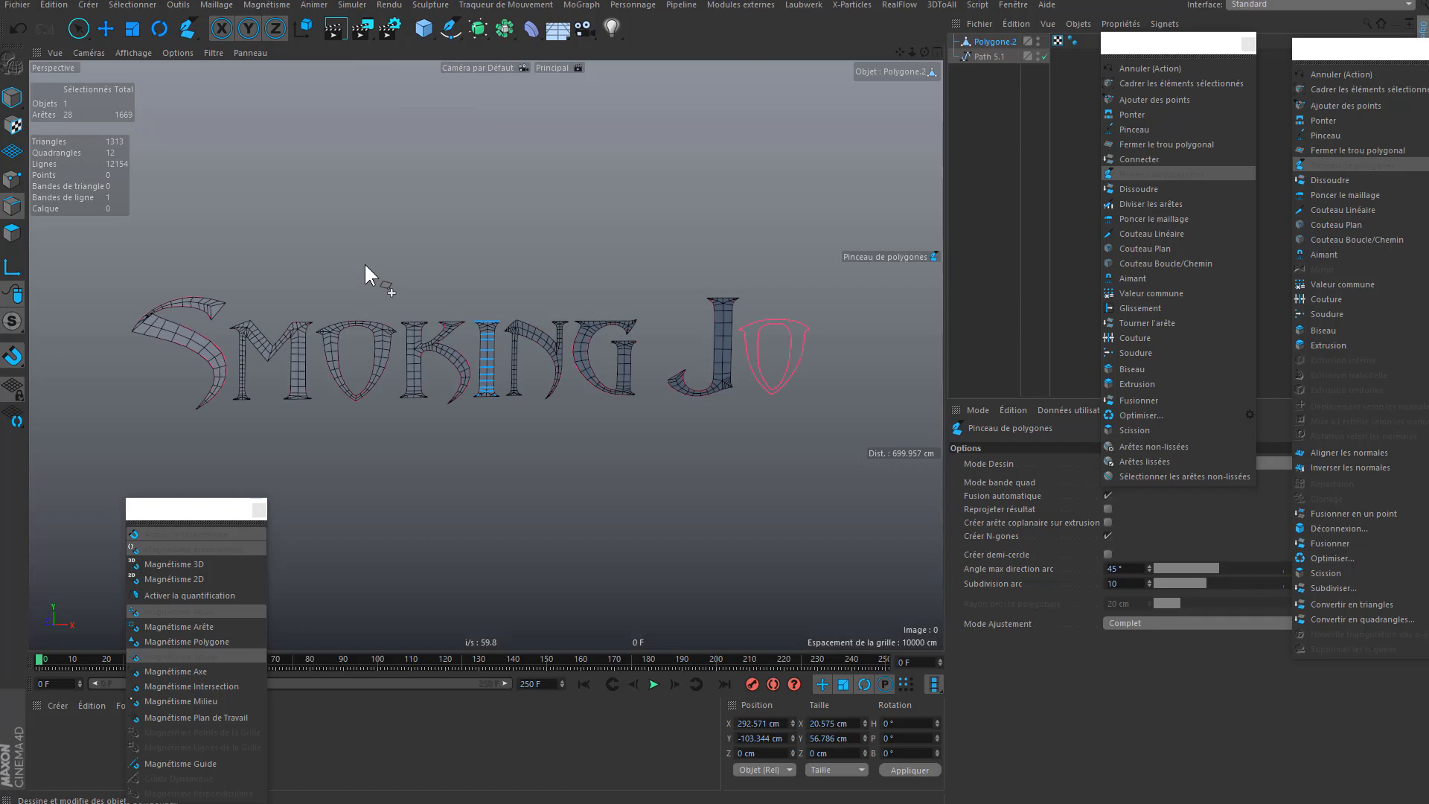
left_click_drag(617, 318, 559, 333, "alt")
middle_click_drag(696, 310, 601, 306, "alt")
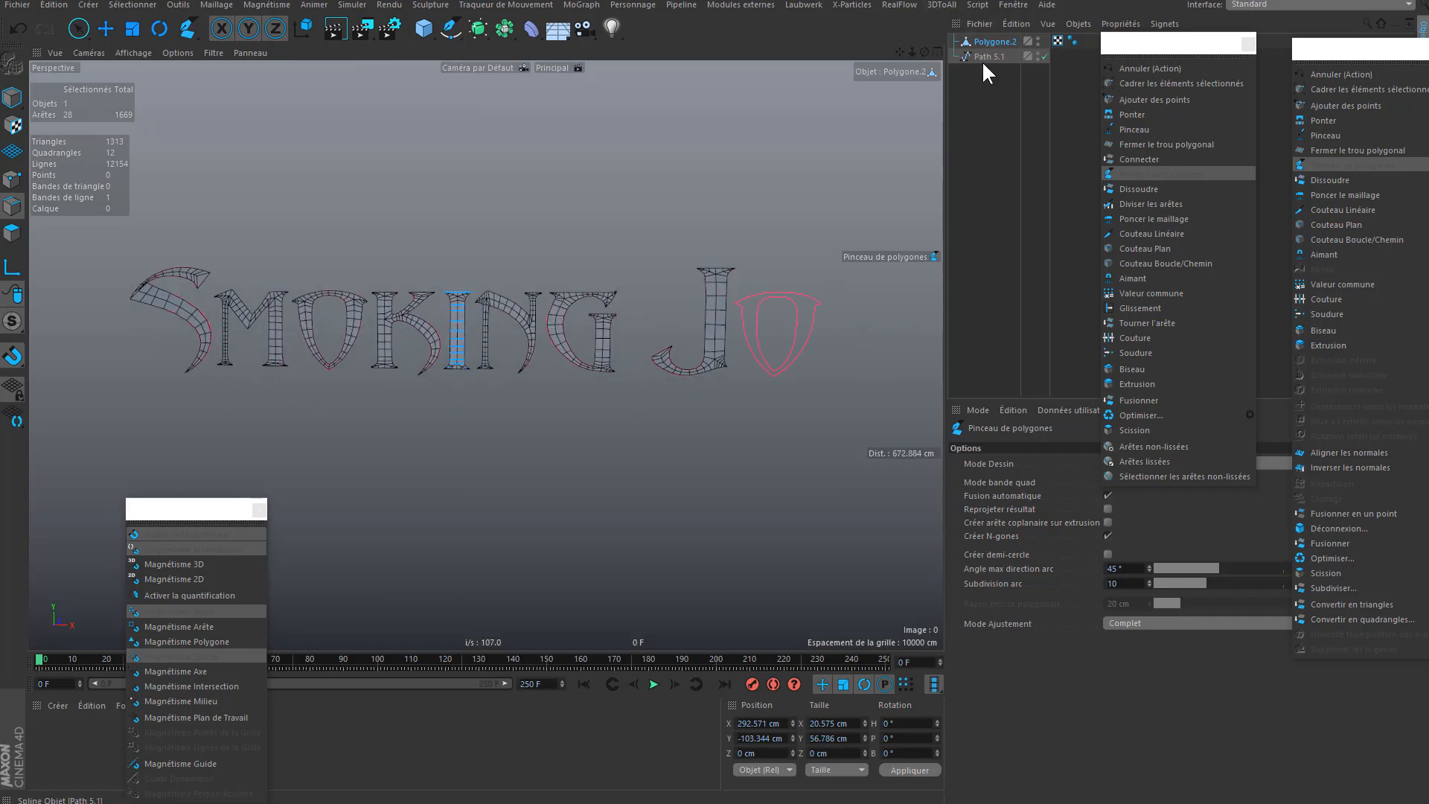
- Disable the Path 5.1 spline and place the Polygone.2 mesh under a new subdivision surface
left_click(996, 93)
left_click(1045, 56)
scroll(592, 329, "up", 5)
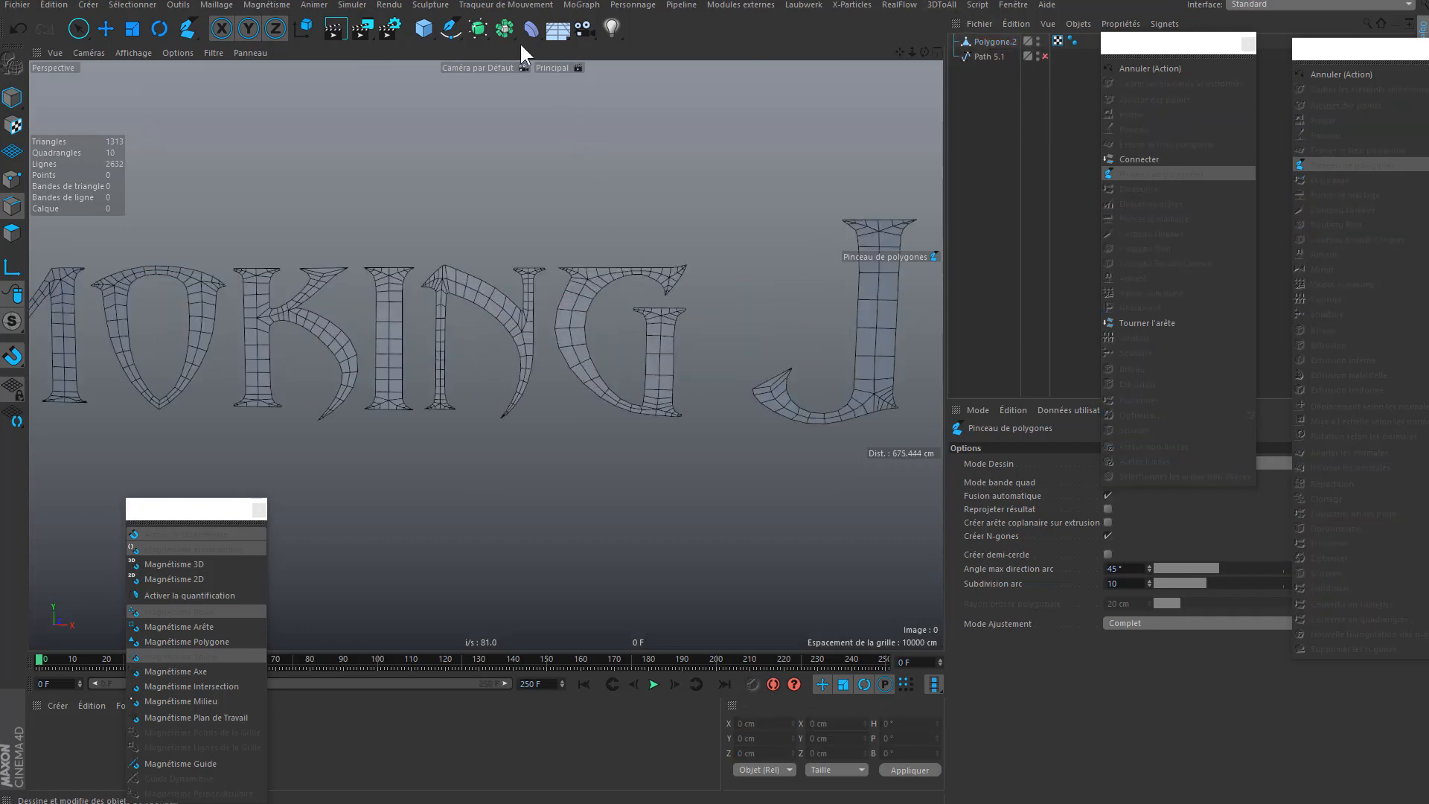
left_click(478, 35)
left_click_drag(986, 56, 1003, 48)
left_click(999, 162)
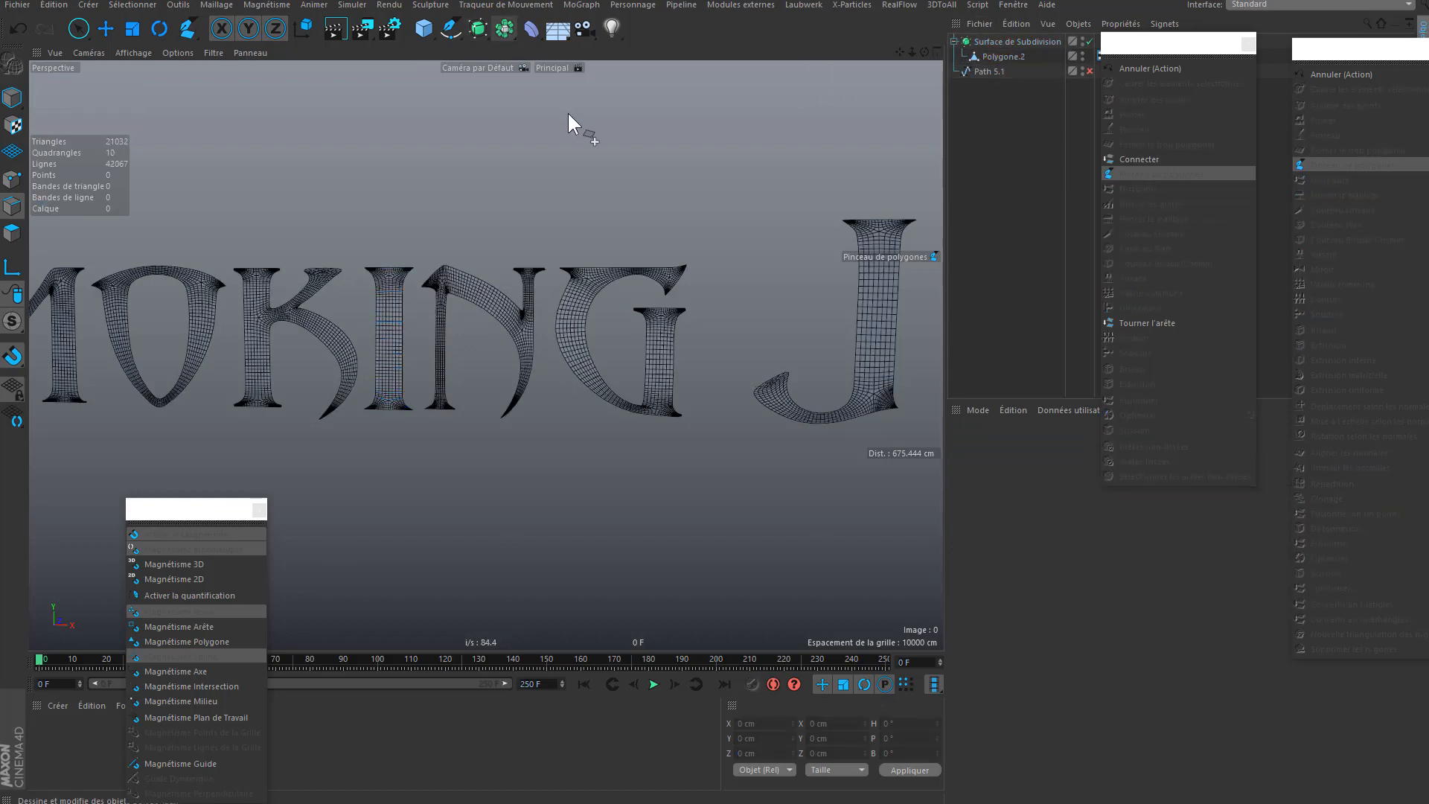
- Examine the smoothed M with the Ombrage de Gouraud display, and restore Ombrage de Gouraud (lignes)
scroll(631, 300, "up", 4)
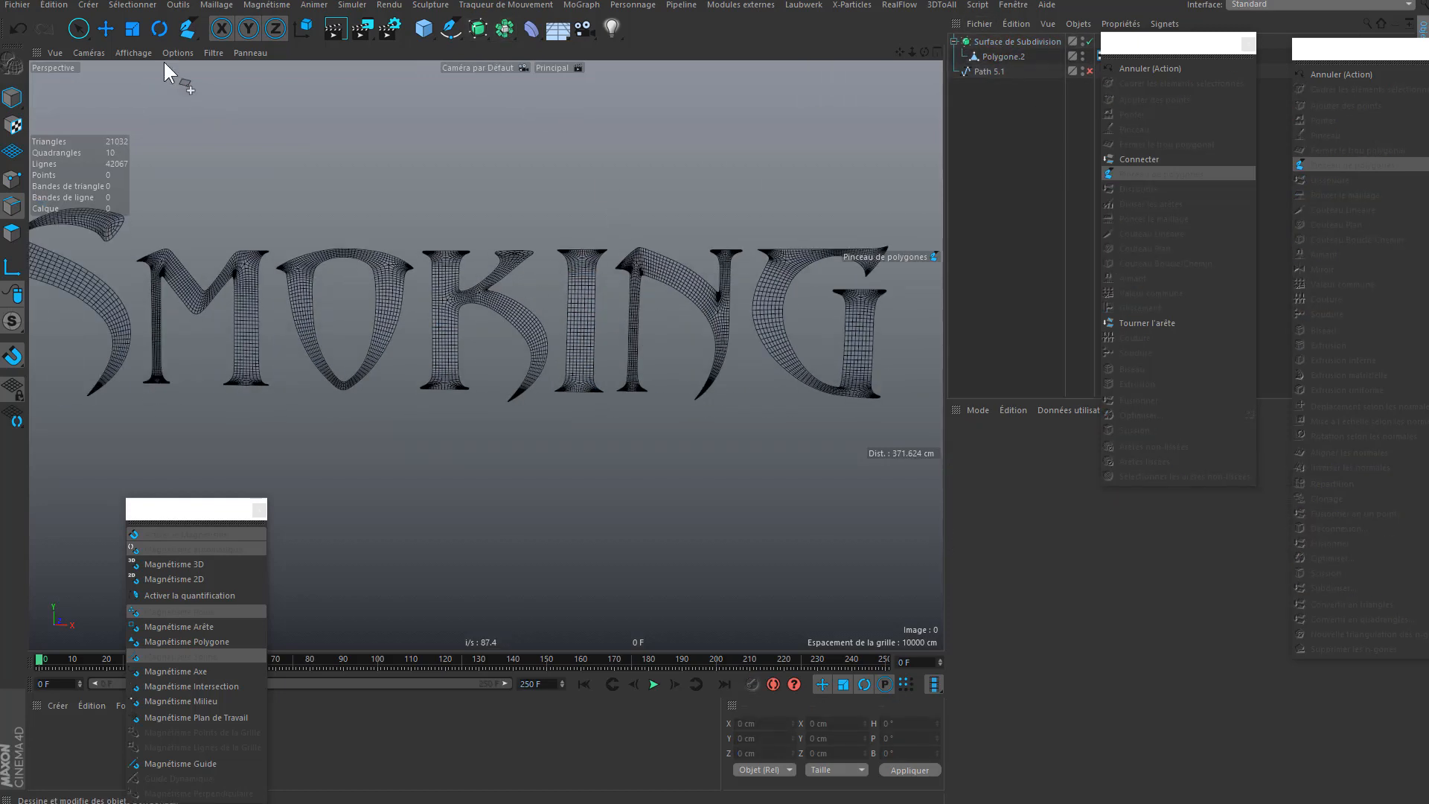
left_click(133, 53)
left_click(131, 75)
scroll(469, 257, "up", 5)
left_click_drag(564, 247, 524, 205, "alt")
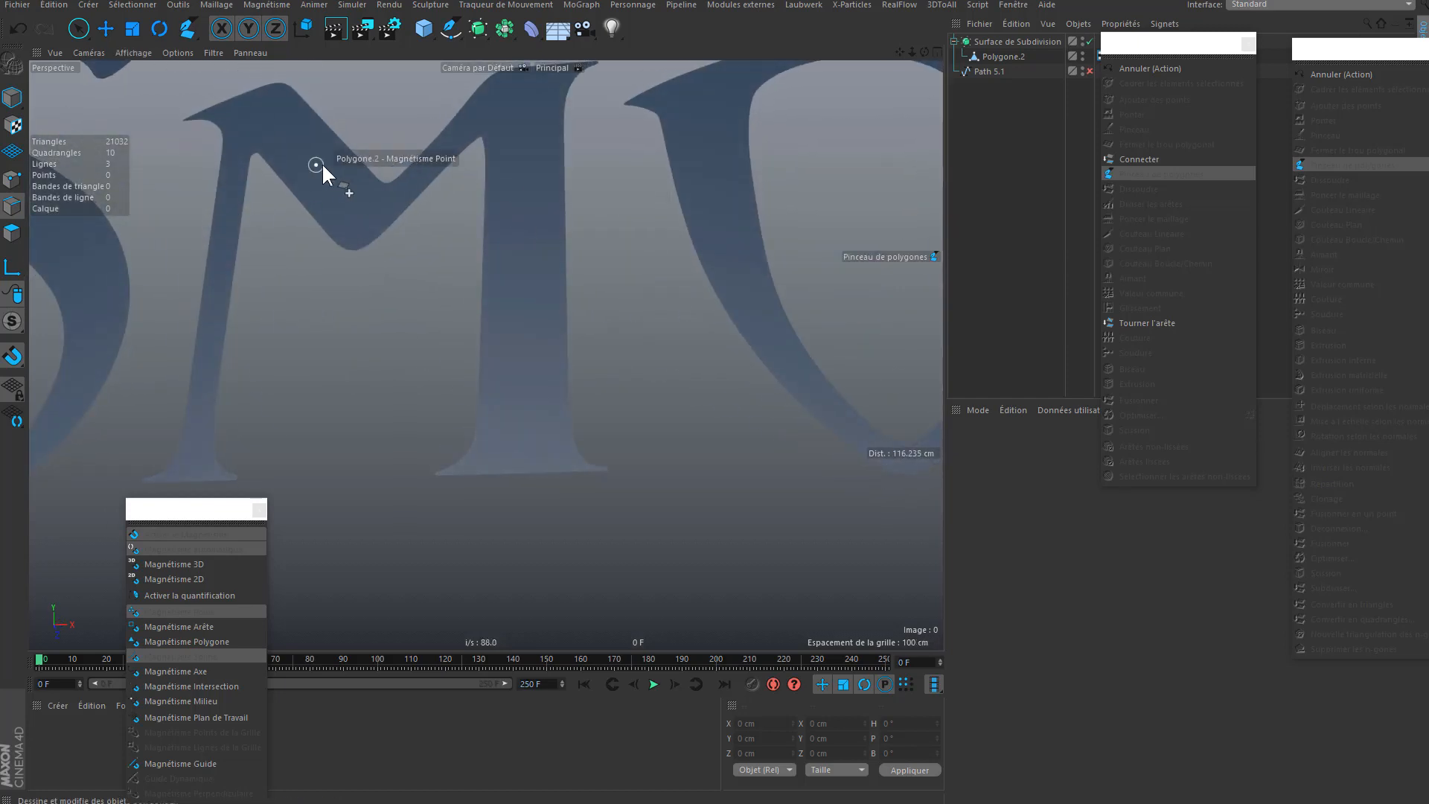
scroll(436, 233, "down", 5)
left_click_drag(436, 233, 605, 270, "alt")
left_click(134, 52)
left_click(158, 86)
mouse_move(158, 86)
left_mouse_down("alt")
mouse_move(649, 253)
mouse_move(567, 232)
left_mouse_up("alt")
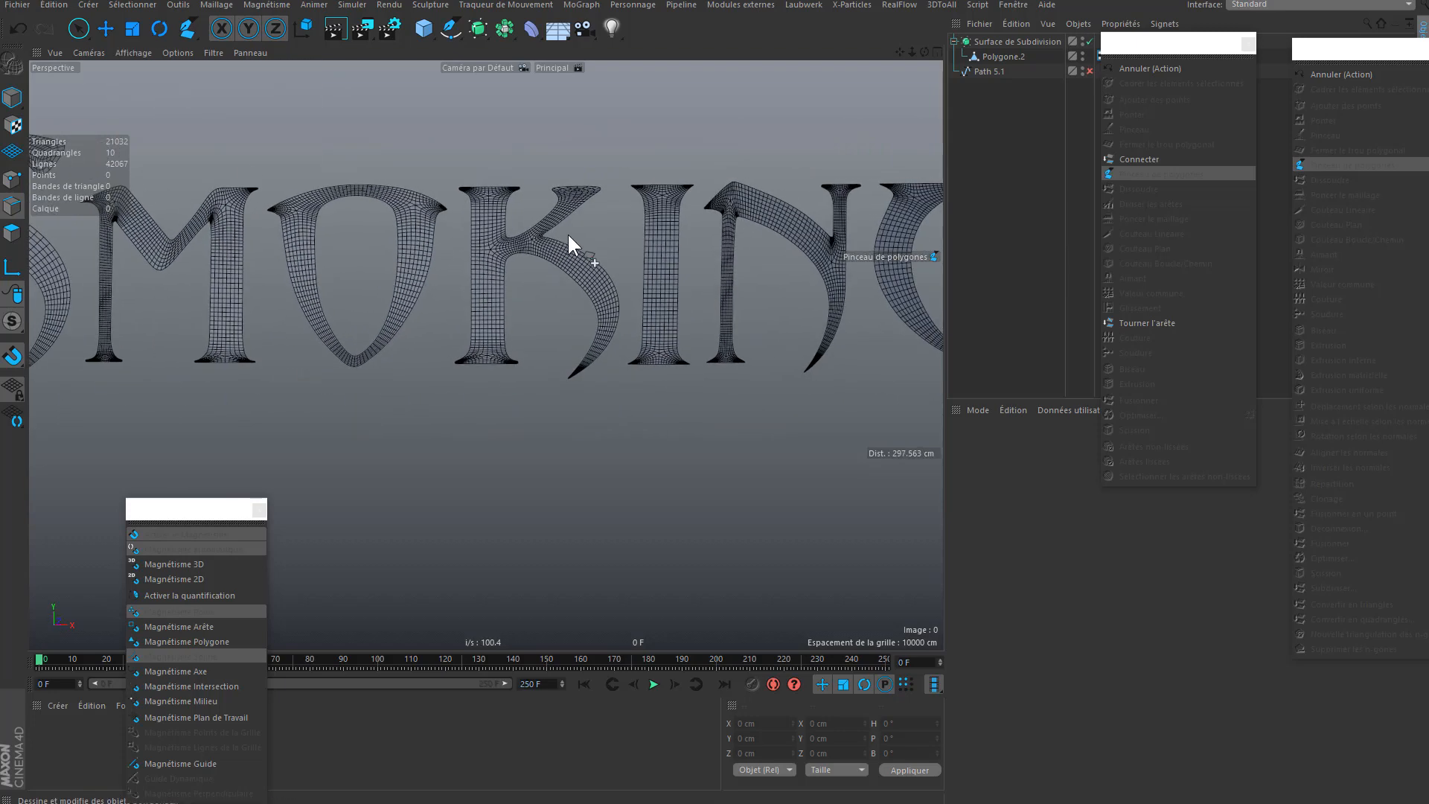
- Set the viewport's line display to Iso-lignes
left_click(142, 52)
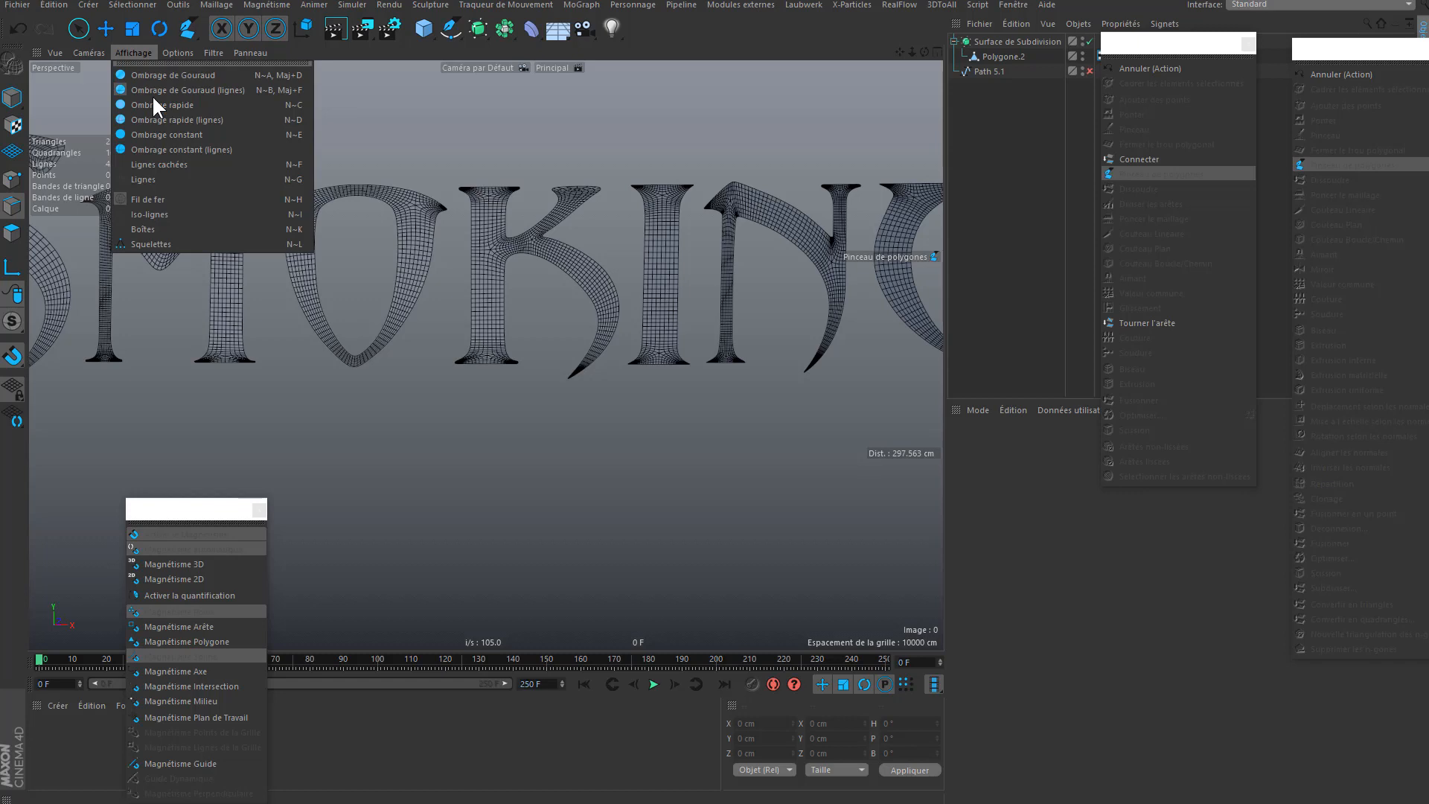
left_click(158, 213)
left_click_drag(737, 300, 579, 209, "alt")
- Inspect the edge flow of the subdivided lettering in perspective, from the G and J back to the S and M
middle_click_drag(554, 259, 186, 262, "alt")
left_click_drag(533, 319, 689, 320, "alt")
right_click_drag(445, 289, 531, 261, "alt")
mouse_move(463, 296)
left_mouse_down("alt")
mouse_move(413, 324)
mouse_move(467, 287)
left_mouse_up("alt")
right_click_drag(467, 287, 402, 296, "alt")
middle_click_drag(659, 257, 659, 522, "alt")
left_click_drag(659, 521, 758, 413, "alt")
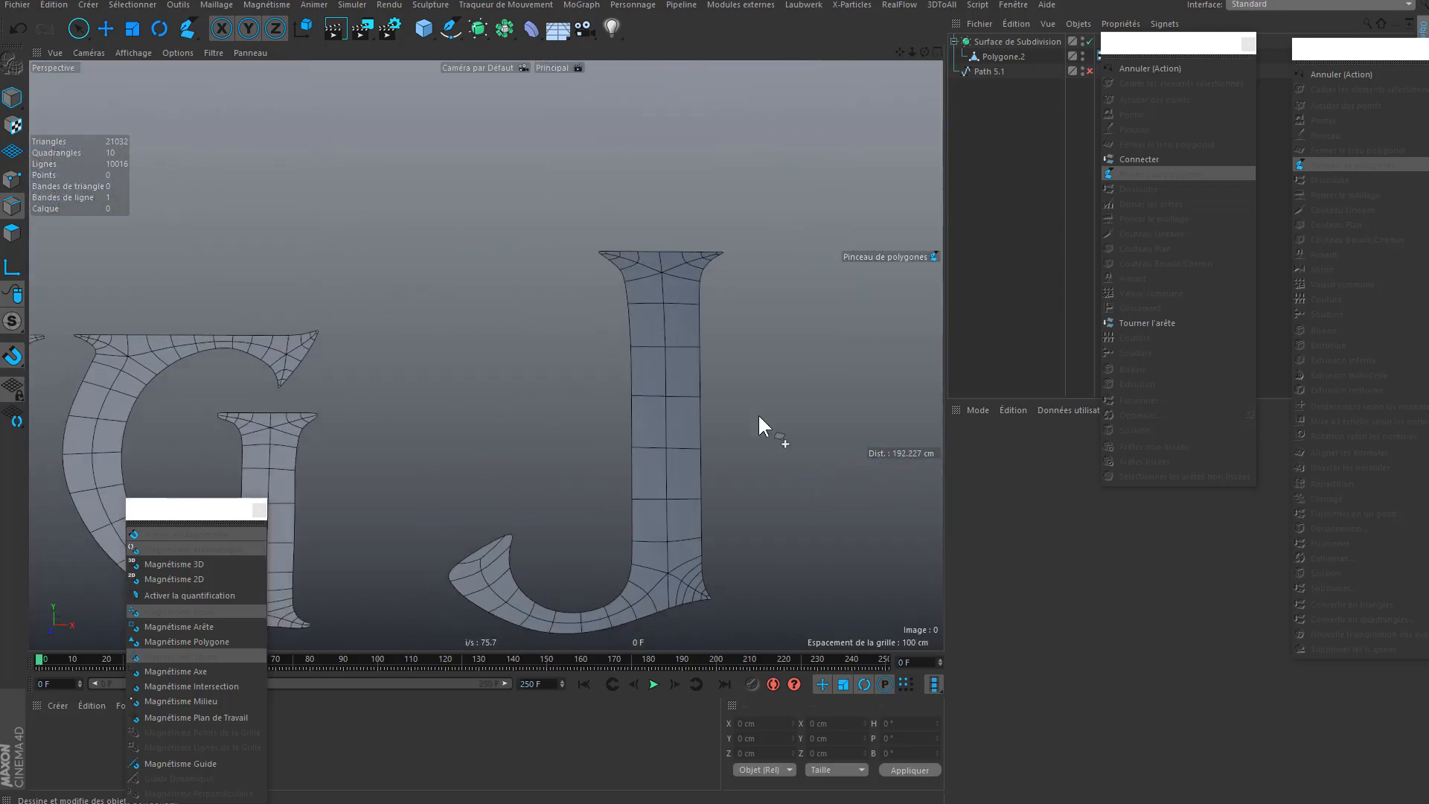
middle_click_drag(186, 473, 568, 328, "alt")
middle_click_drag(307, 306, 748, 298, "alt")
middle_click_drag(372, 295, 852, 290, "alt")
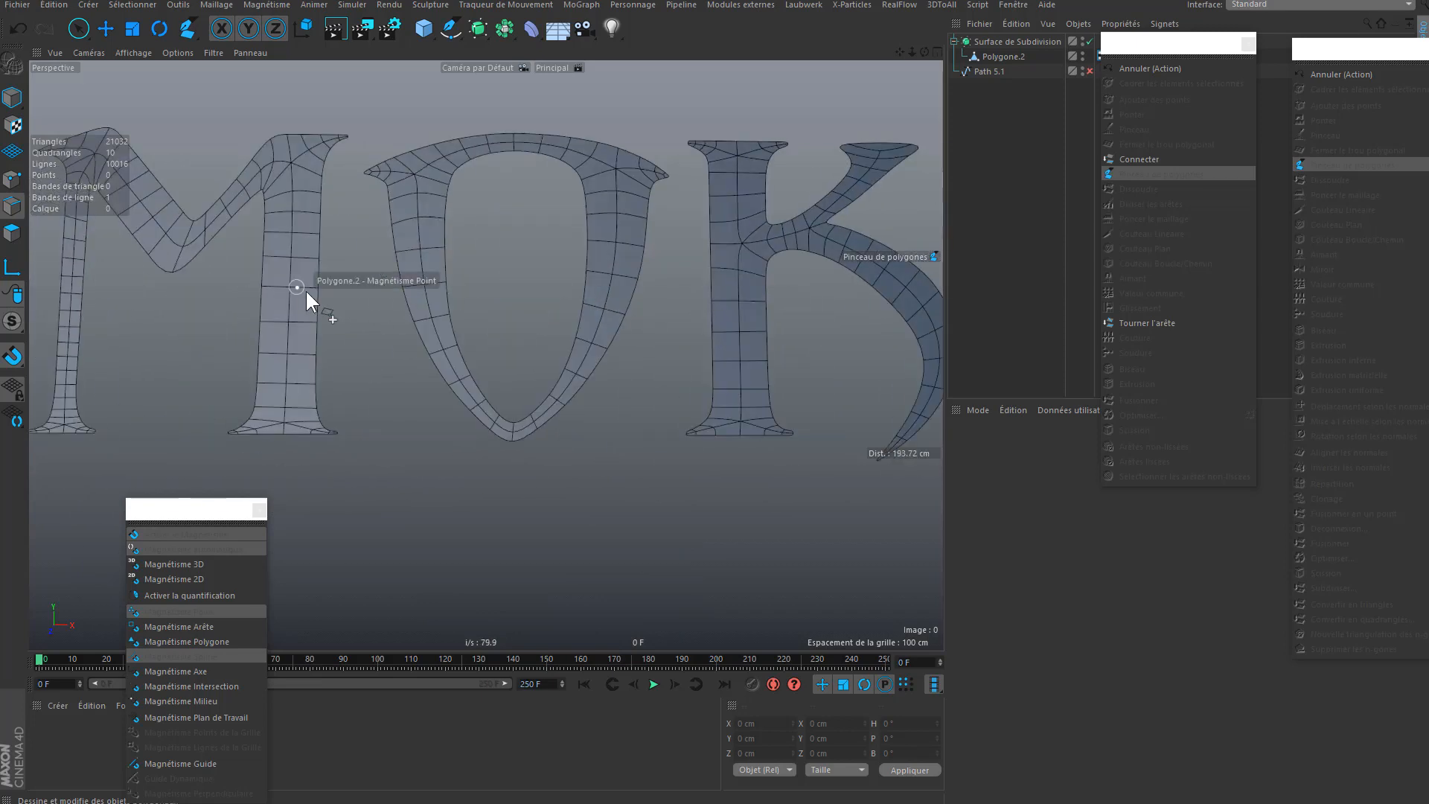
middle_click_drag(305, 289, 778, 315, "alt")
left_click_drag(472, 299, 455, 310, "alt")
middle_click_drag(597, 244, 537, 279, "alt")
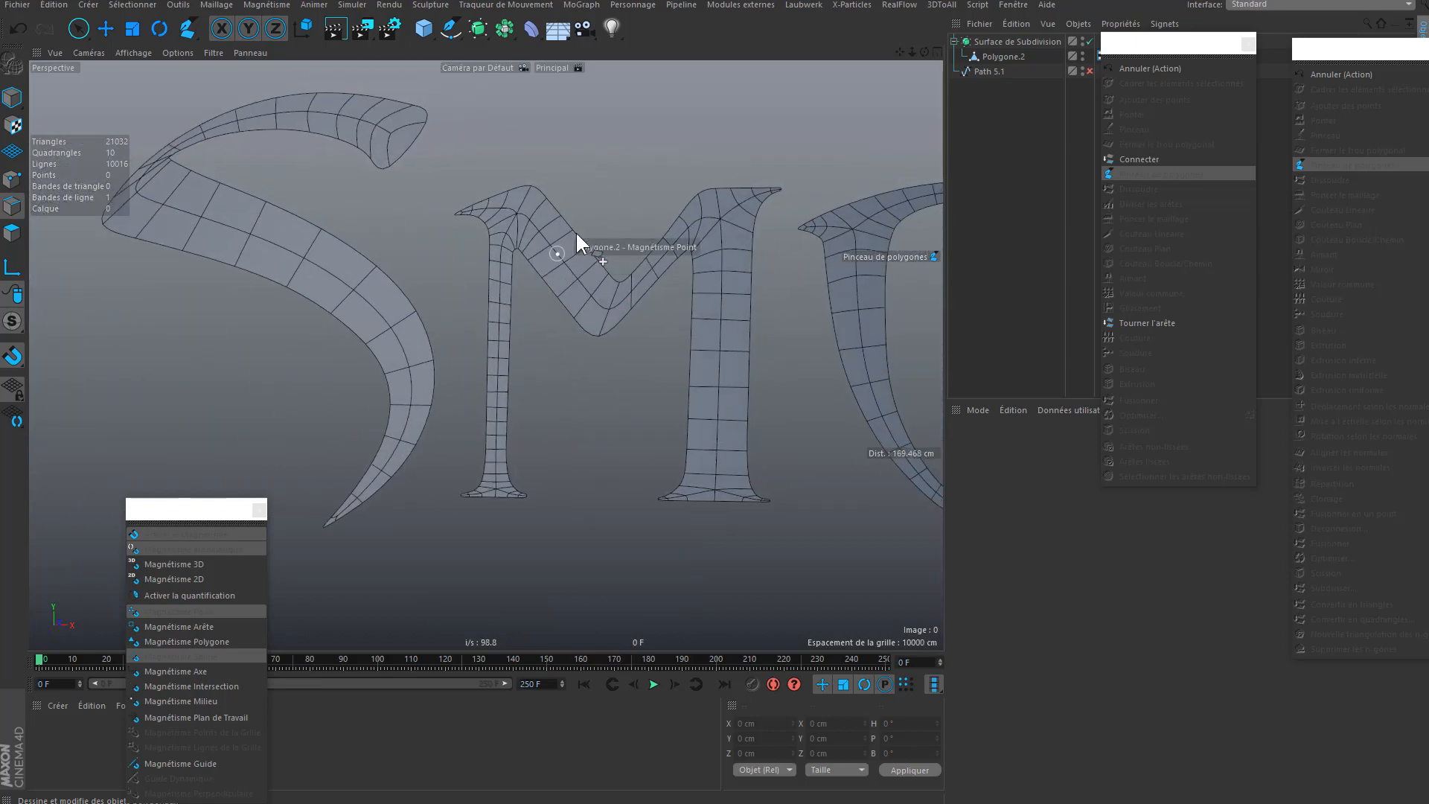
- Disable the subdivision surface, select the Polygone.2 mesh and activate the Scale tool
left_click(1090, 41)
left_click(999, 55)
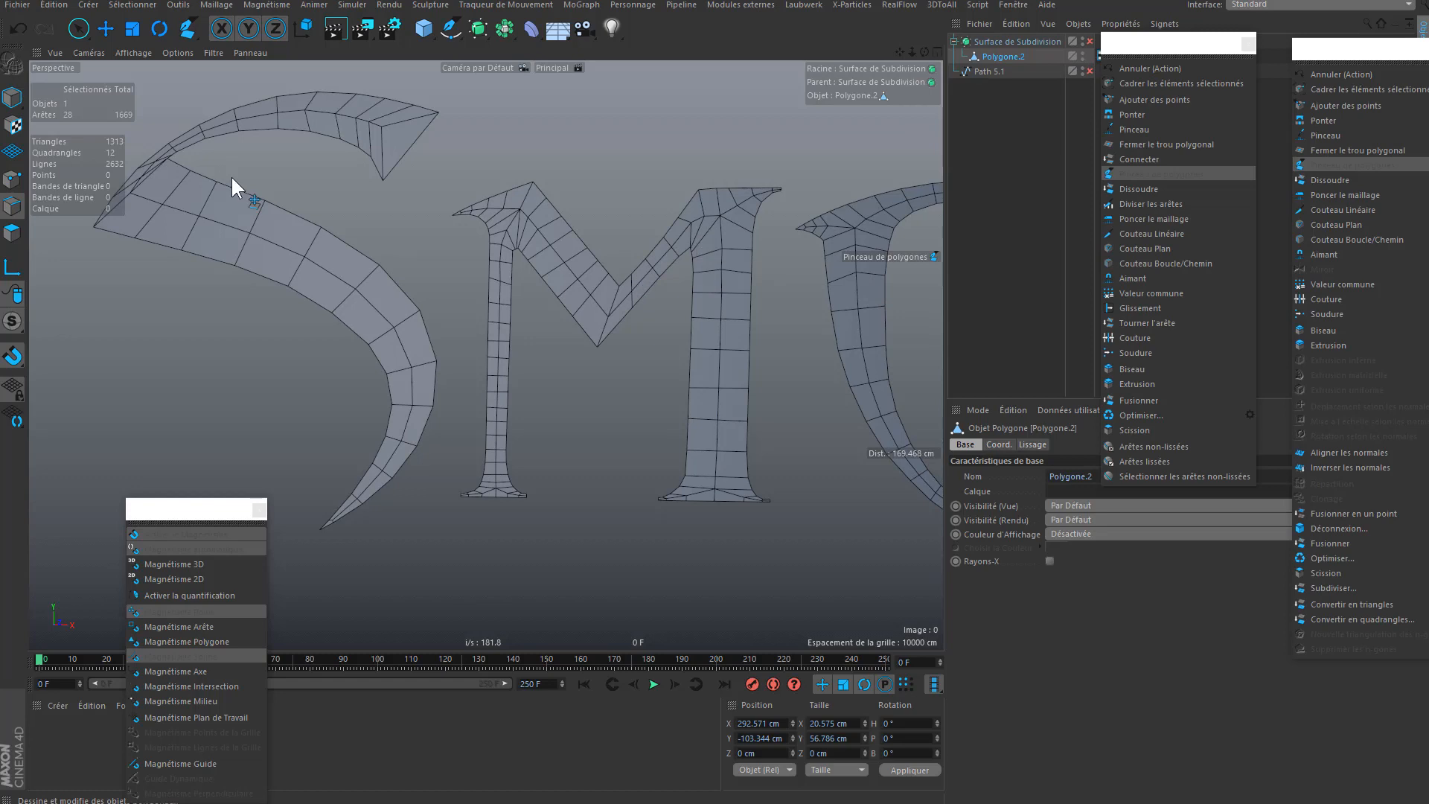
left_click(105, 28)
left_click_drag(770, 739, 700, 752)
left_click(131, 28)
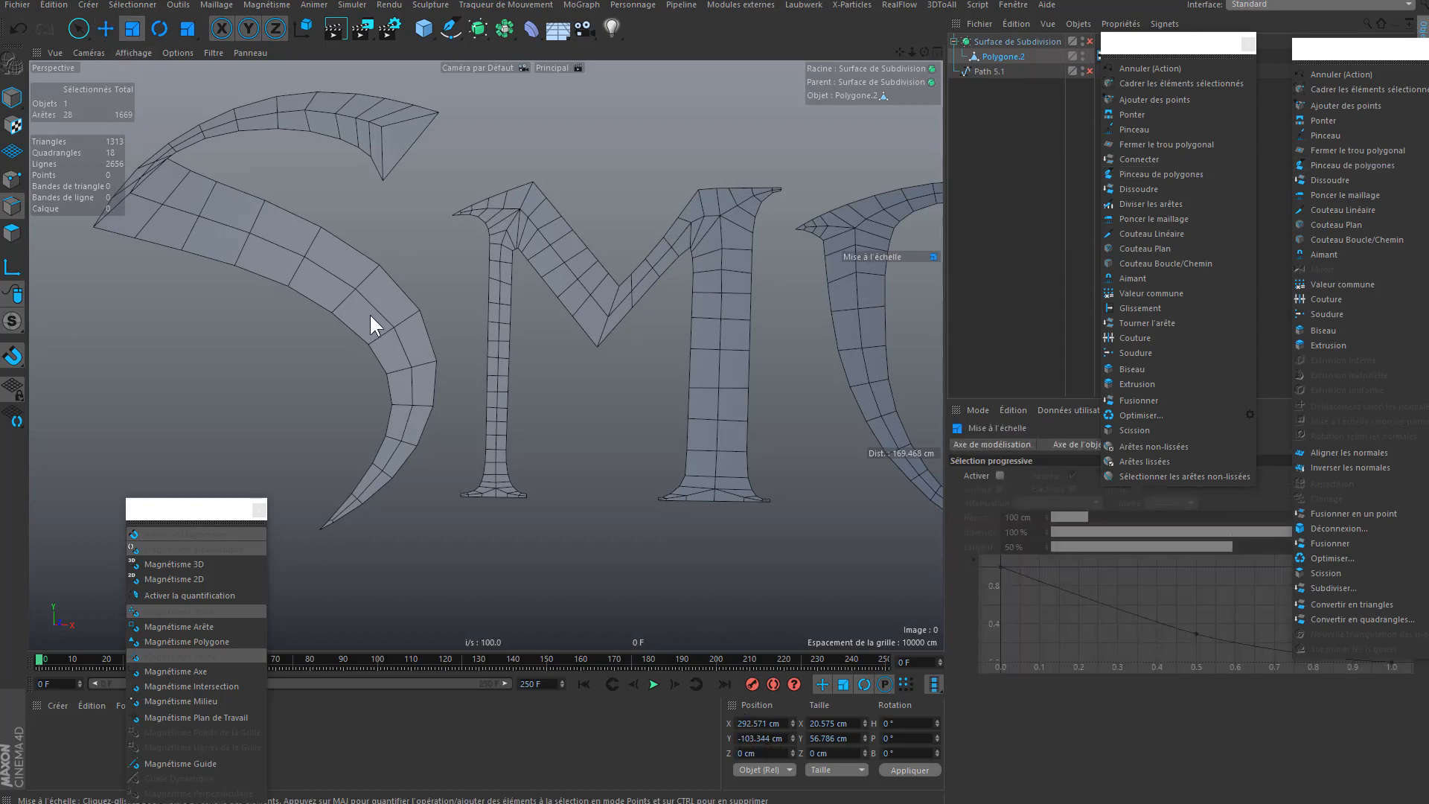
- Select the centre edge loops of the S and the M's narrow stem, and finish with only the M's diagonal centre line selected
double_click(342, 275)
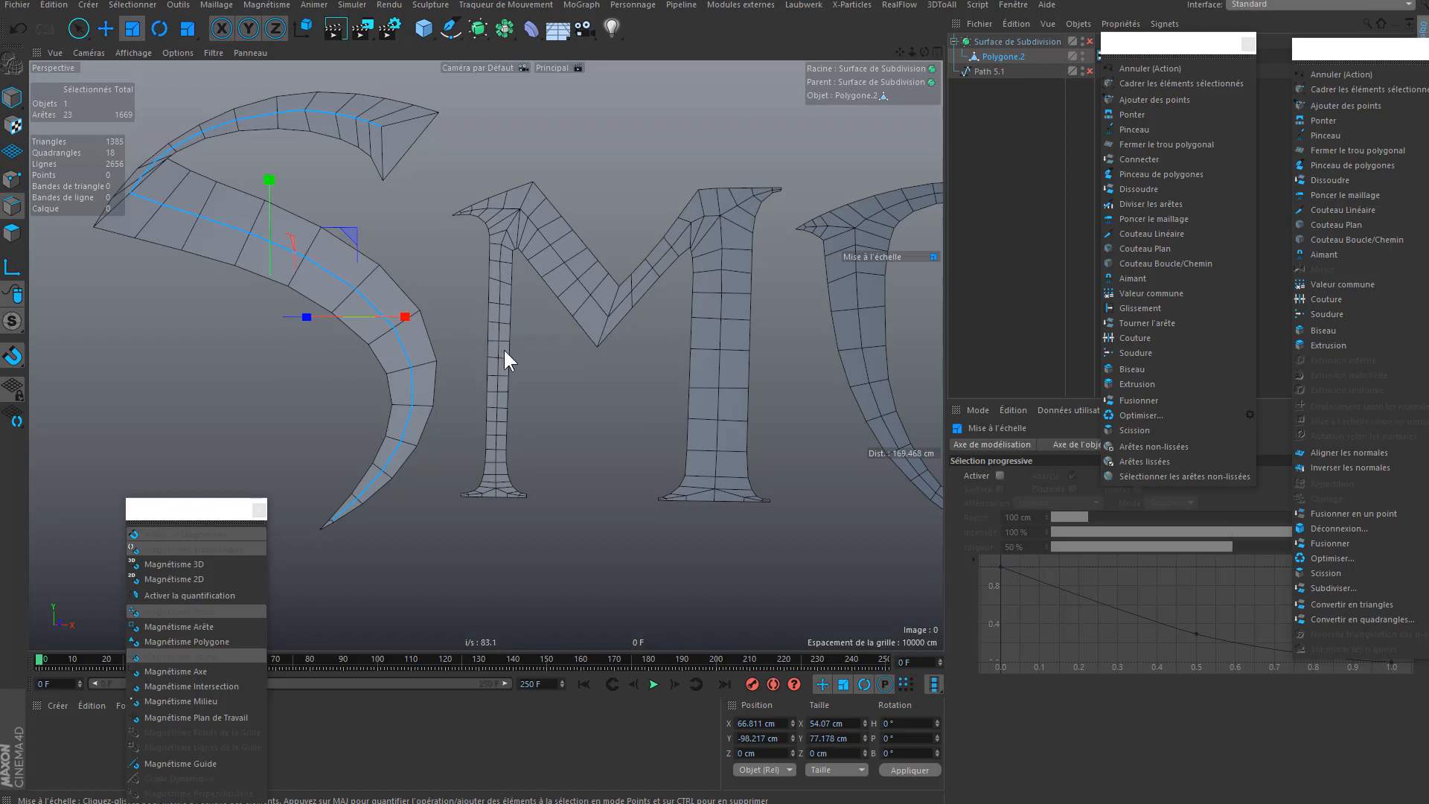
double_click(497, 328, "shift")
scroll(538, 246, "up", 2)
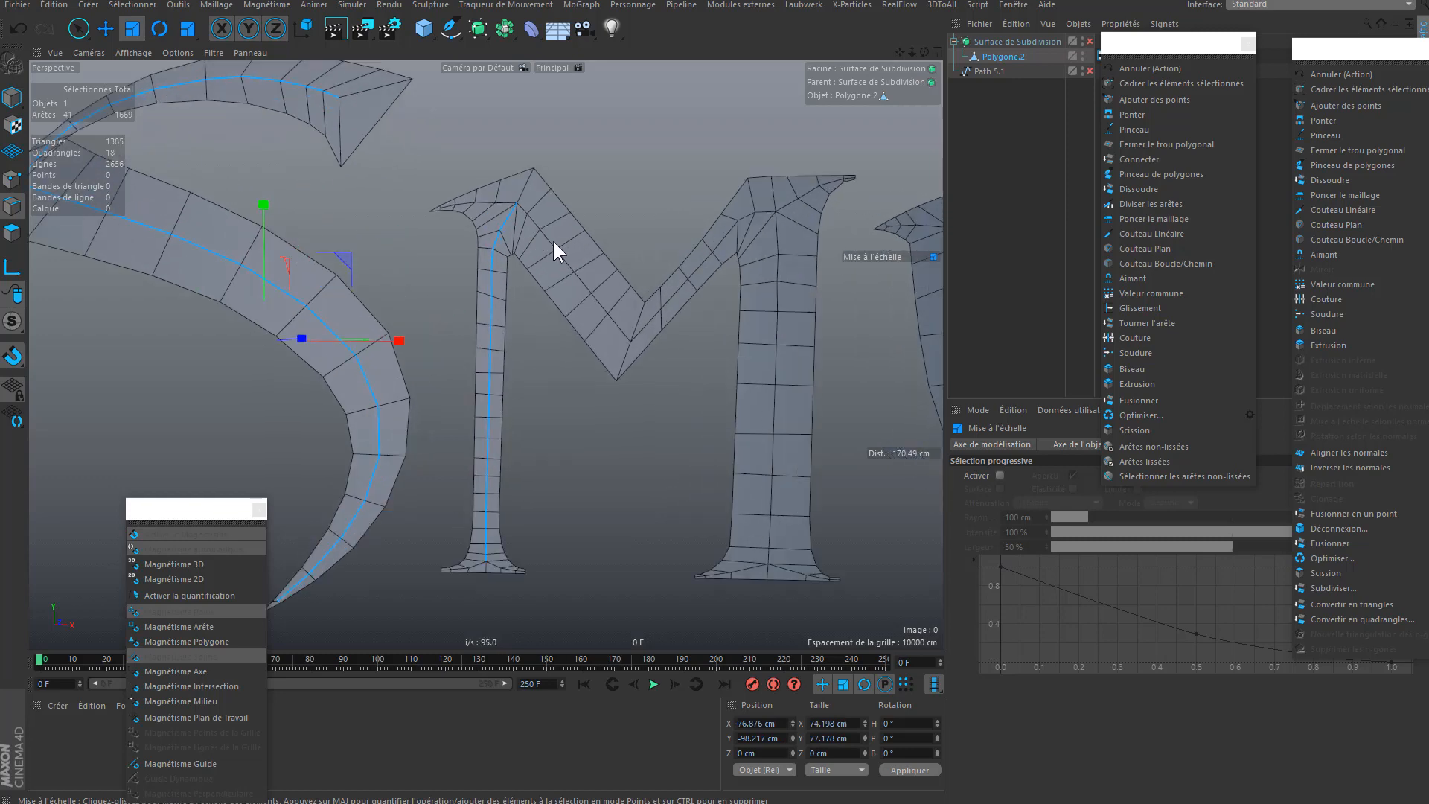
double_click(560, 254, "shift")
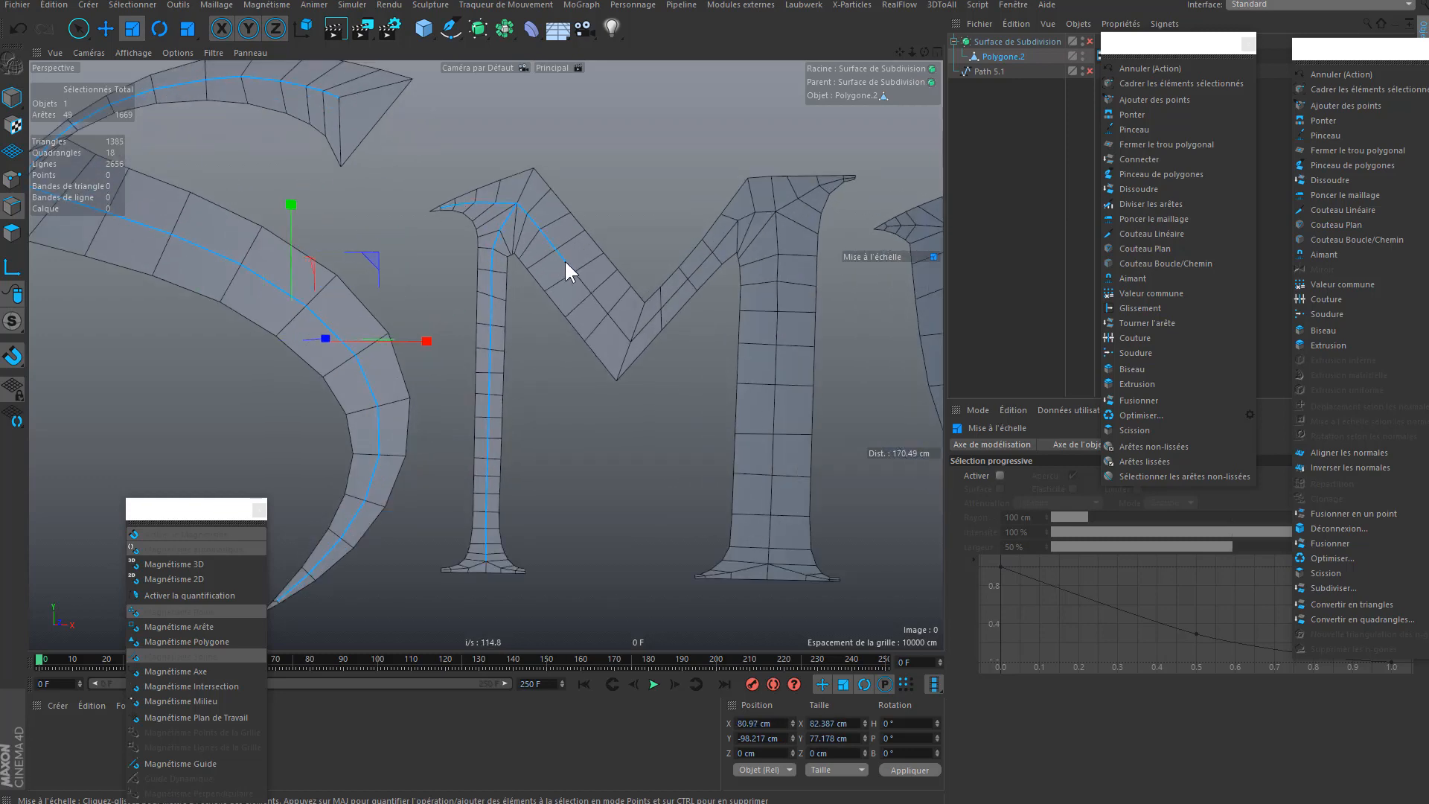
double_click(557, 259)
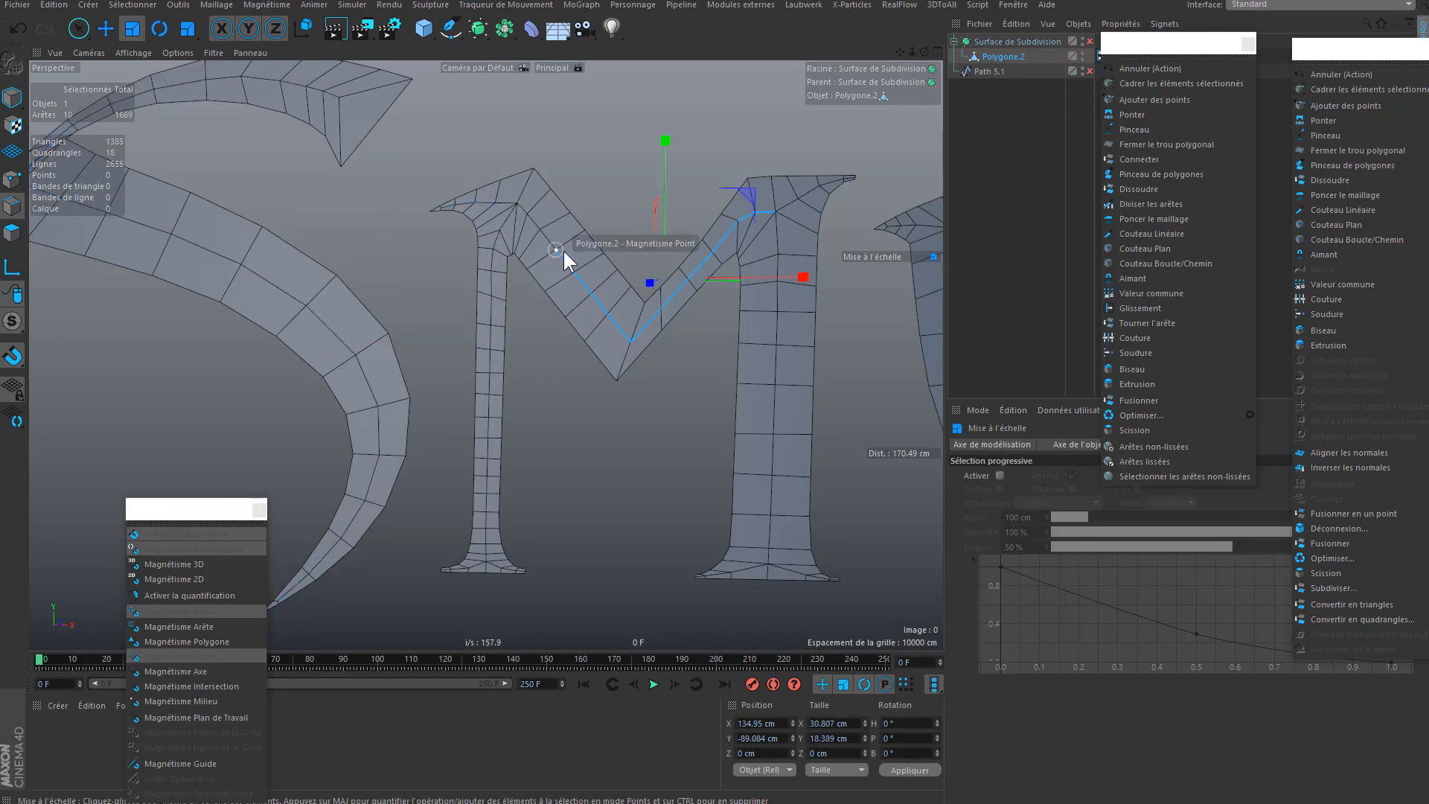
- Try to shift the upper end point of the M's selected diagonal centre line with the Polygon Pen
scroll(609, 252, "up", 5)
scroll(671, 251, "down", 2)
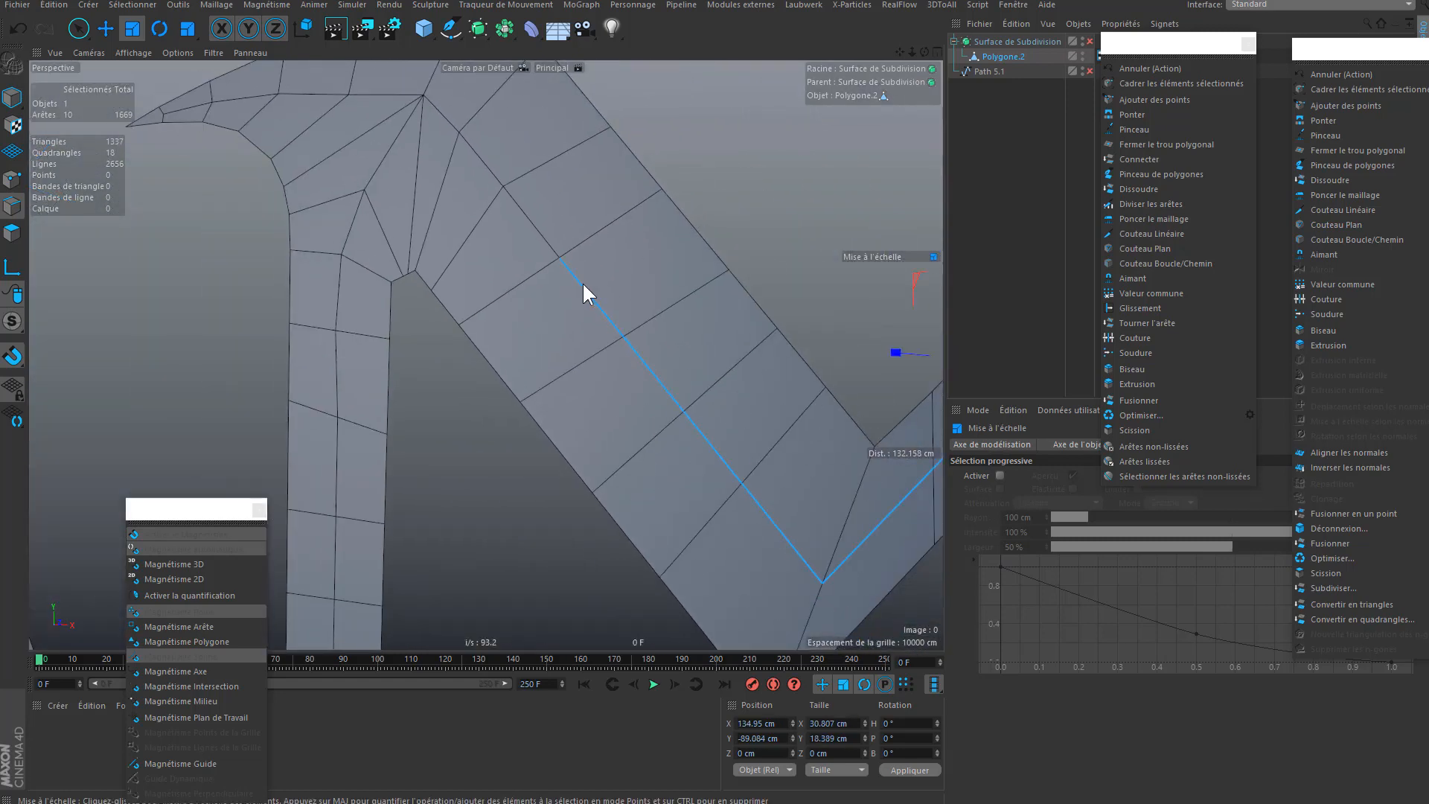
left_click(1139, 173)
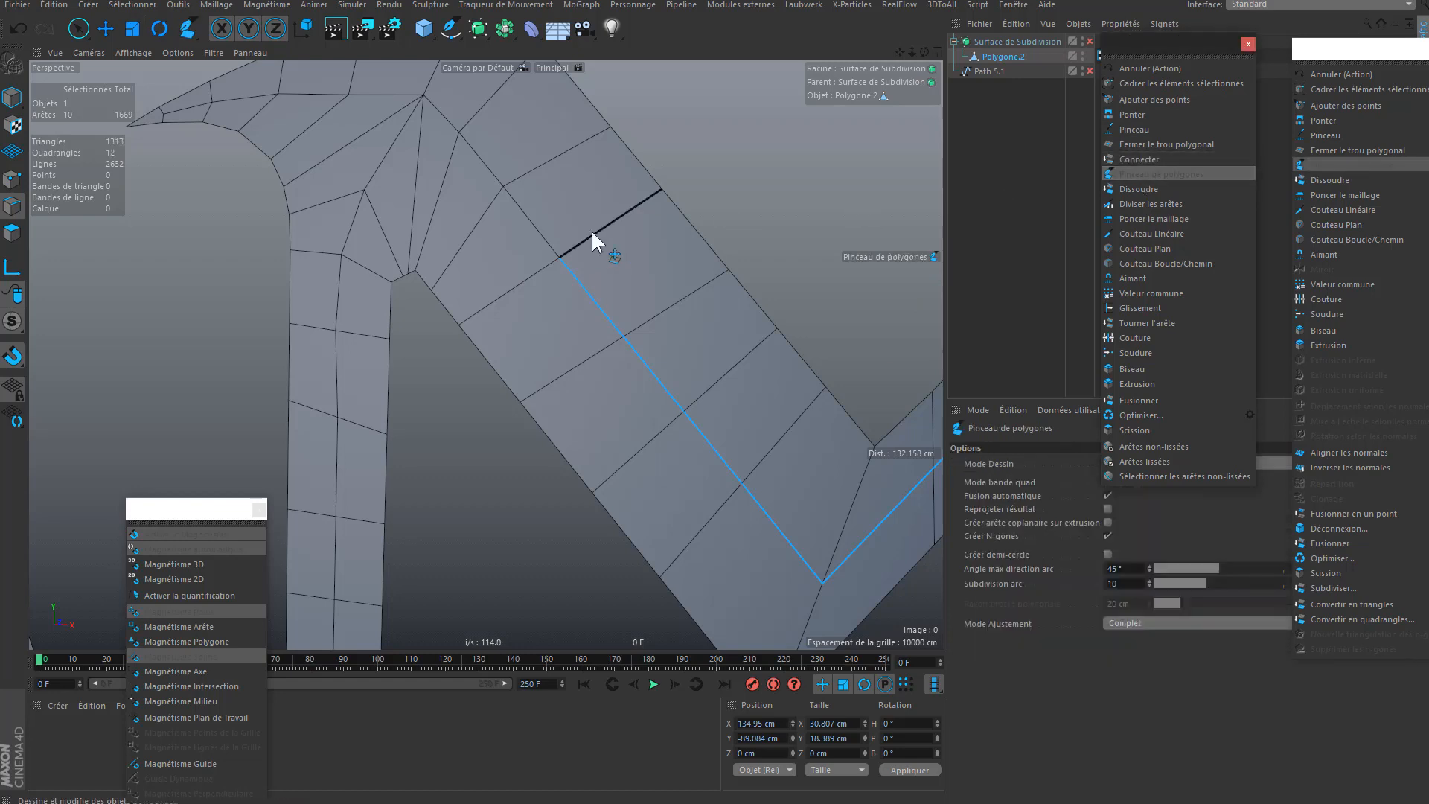
left_click_drag(560, 258, 581, 278)
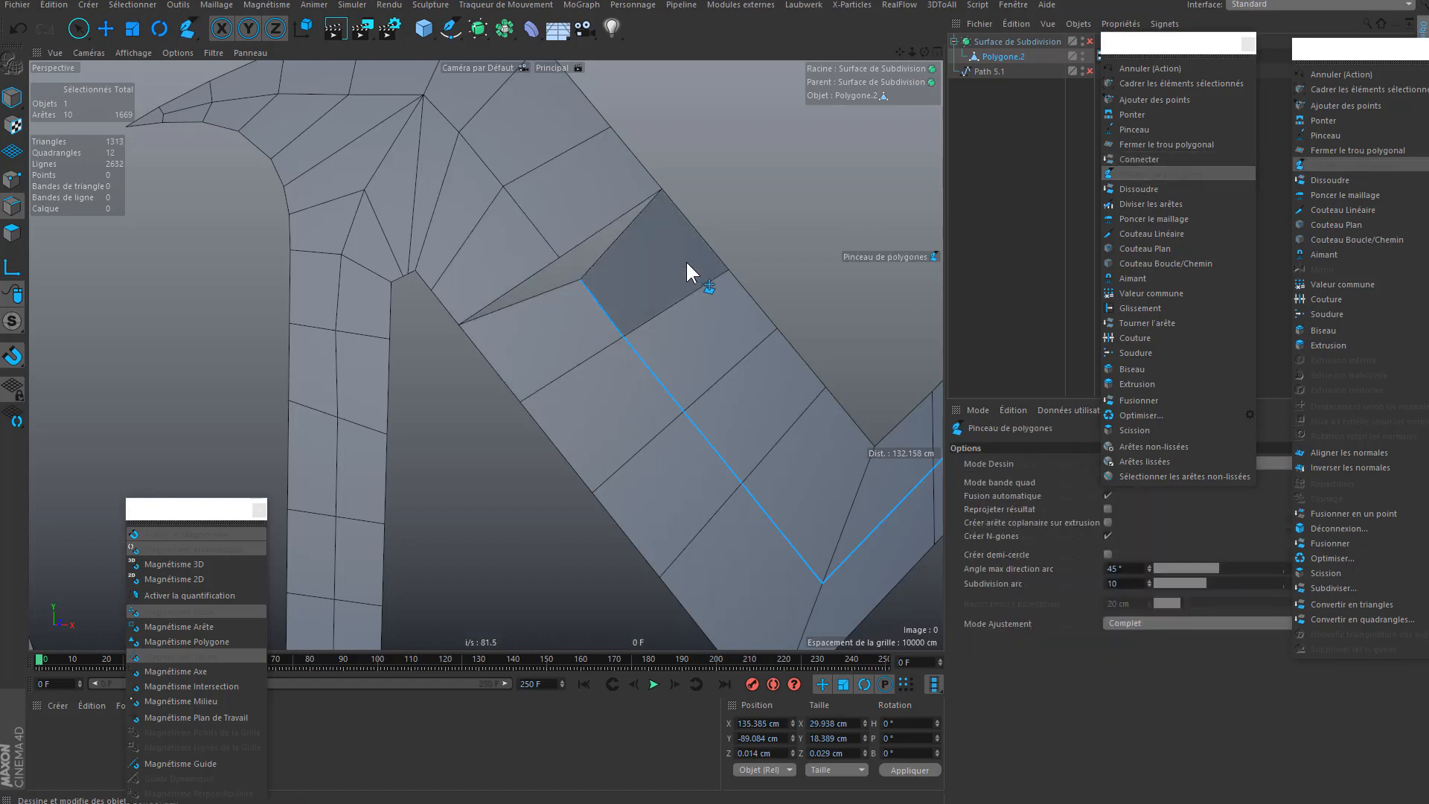
key("ctrl+e")
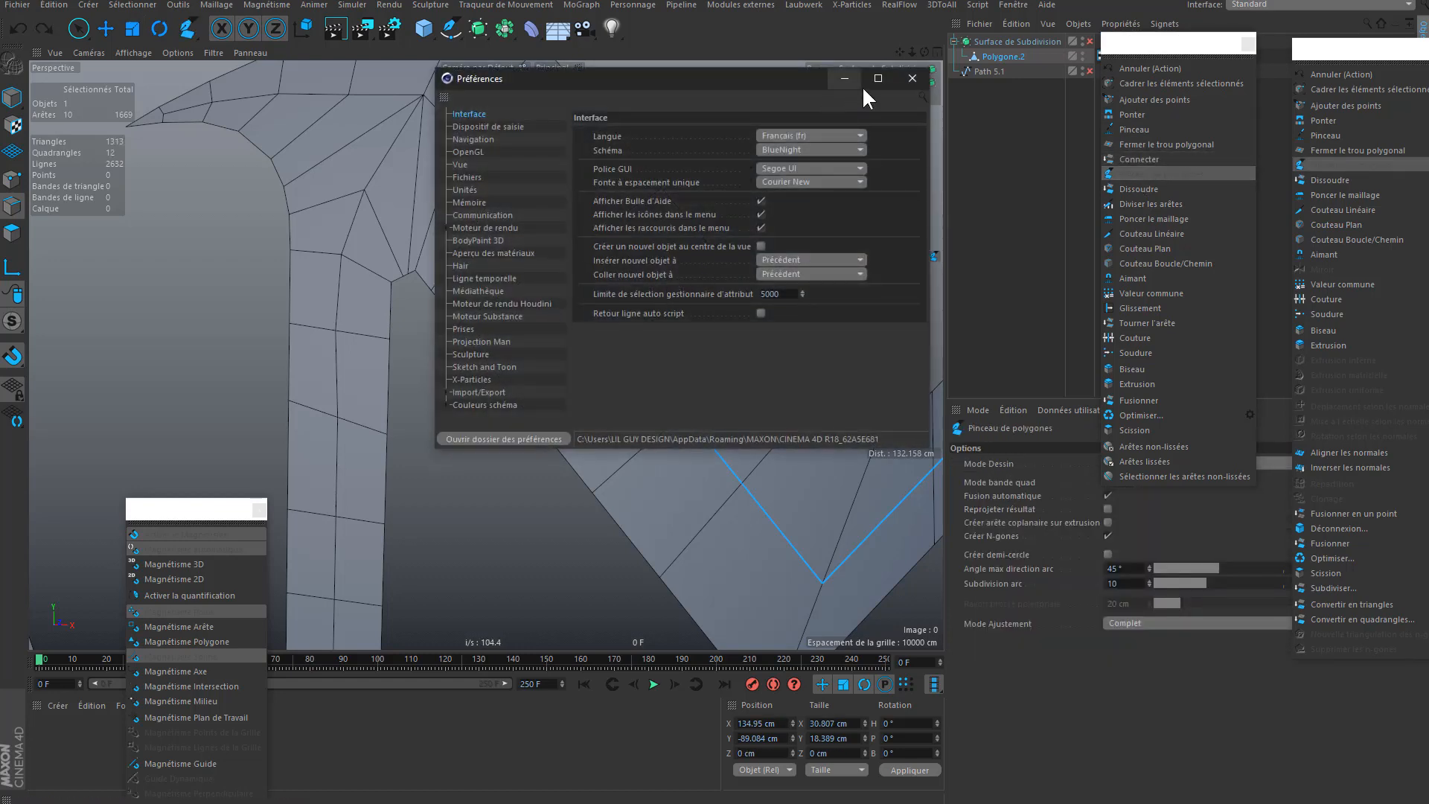
left_click(912, 79)
scroll(659, 195, "down", 10)
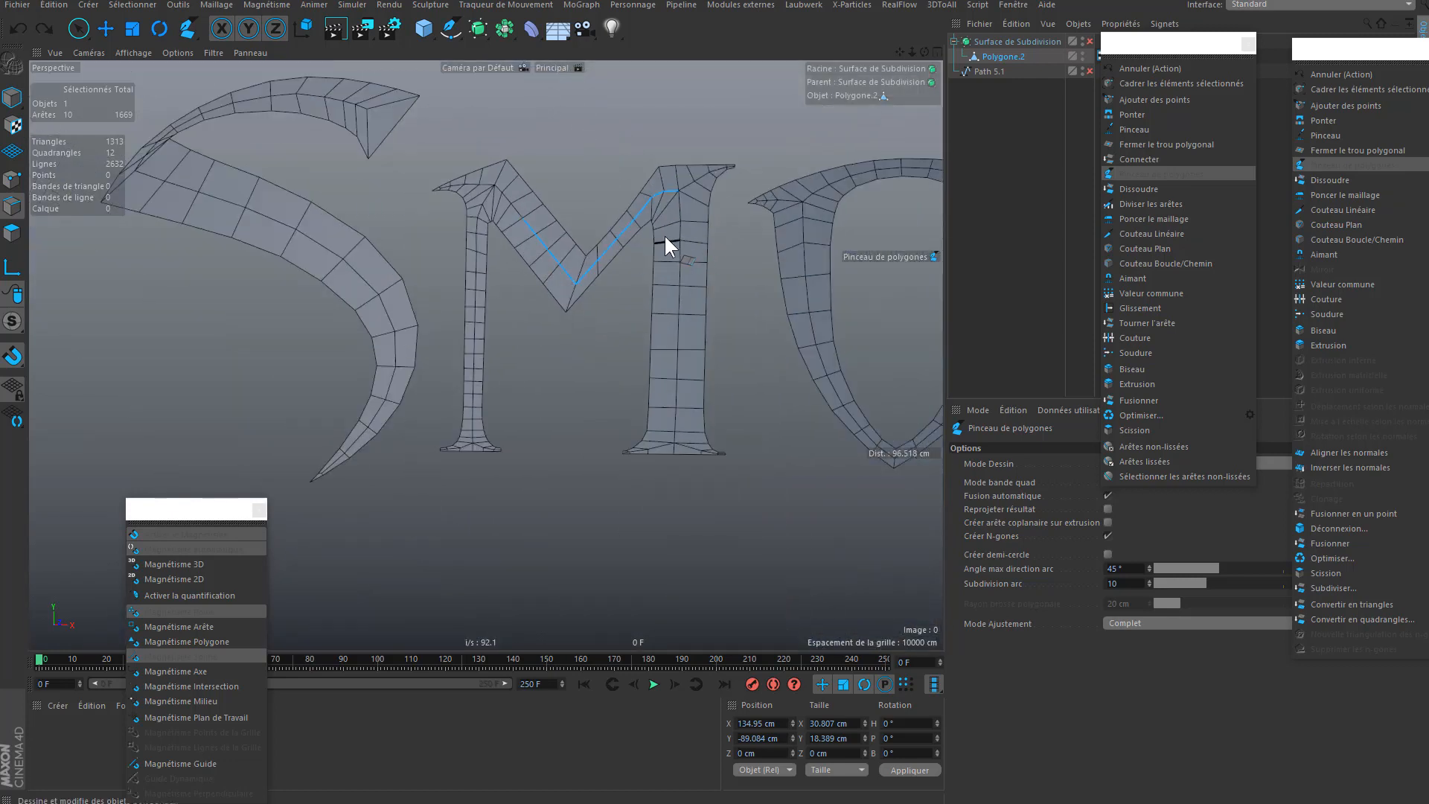
- Select all points of the lettering mesh and optimize them with a tolerance of 0.01 cm
left_click(12, 180)
key("ctrl+a")
middle_click_drag(631, 290, 530, 339, "alt")
right_click(517, 129)
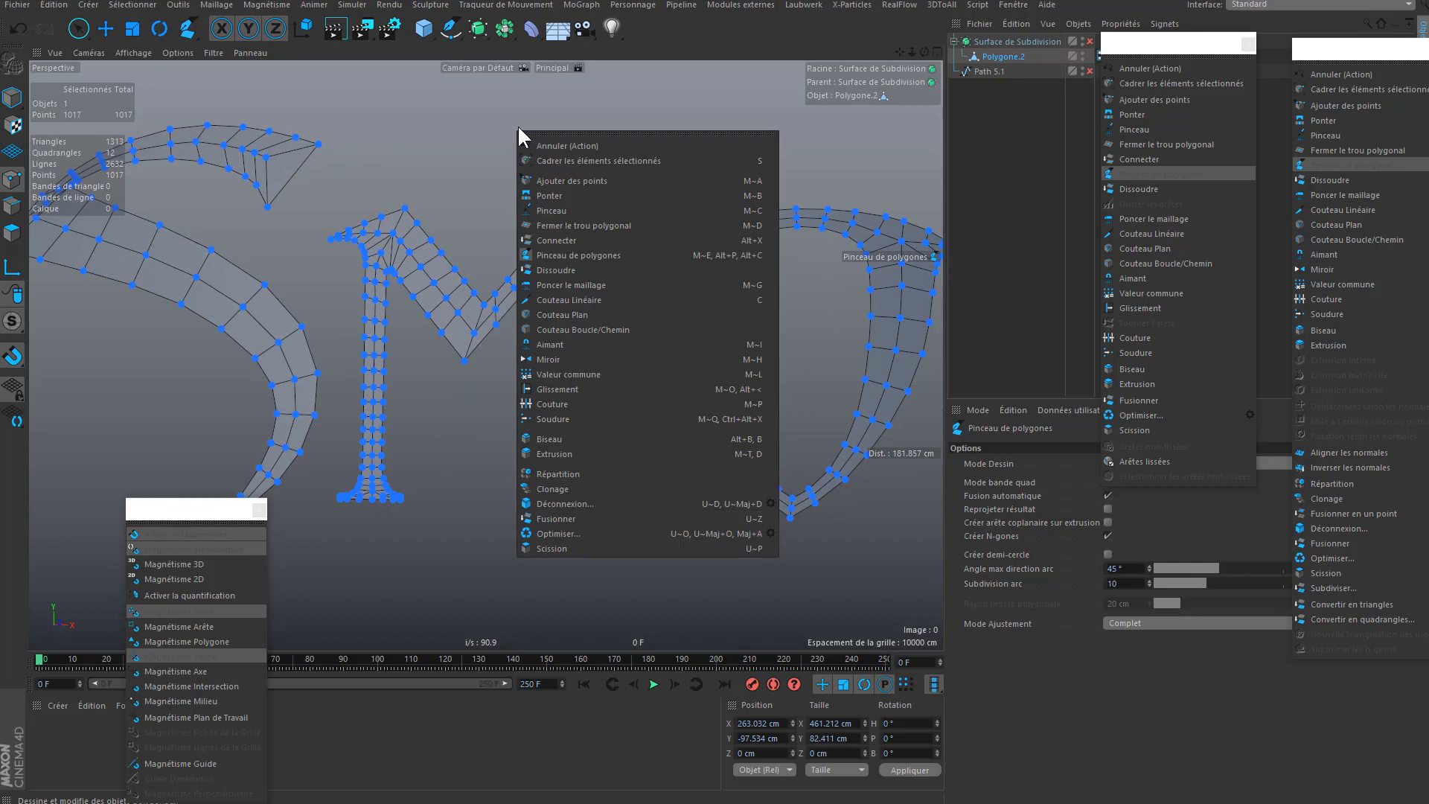
left_click(771, 533)
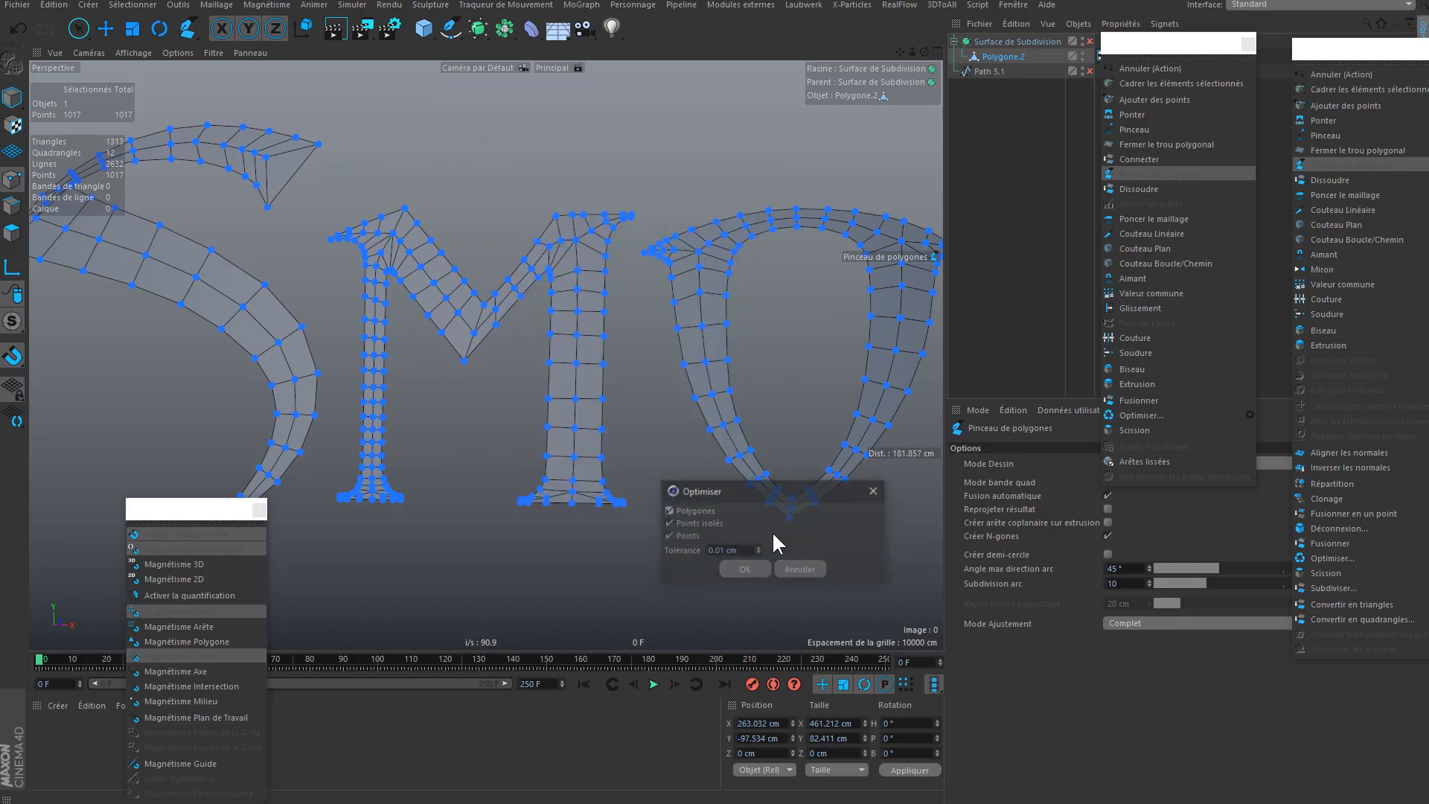
left_click(743, 569)
- Extend the edge selection to the upper end of the M's diagonal centre line with the Move tool active, and turn off snapping
left_click_drag(409, 383, 477, 342, "alt")
middle_click_drag(476, 341, 588, 329, "alt")
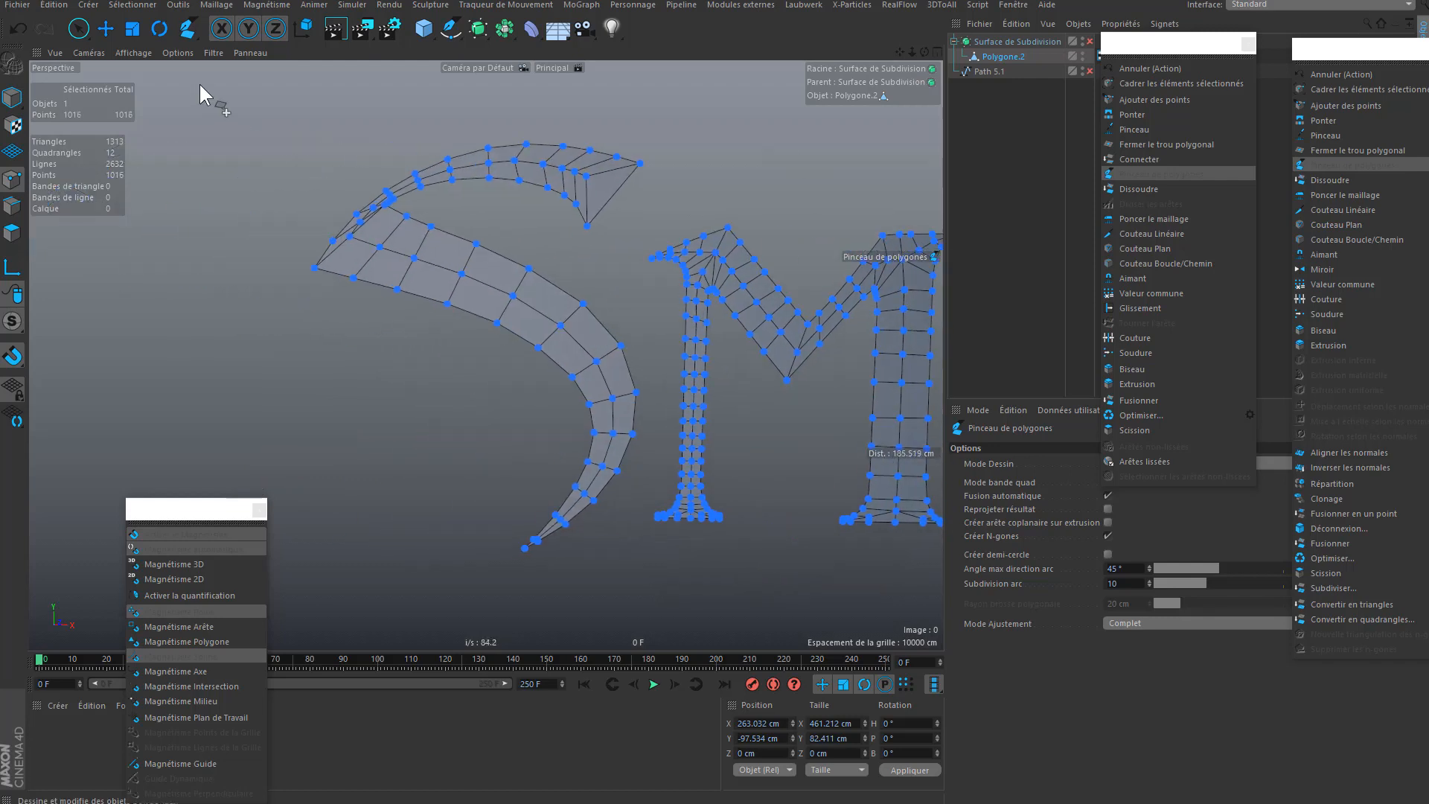
left_click(113, 31)
left_click(9, 210)
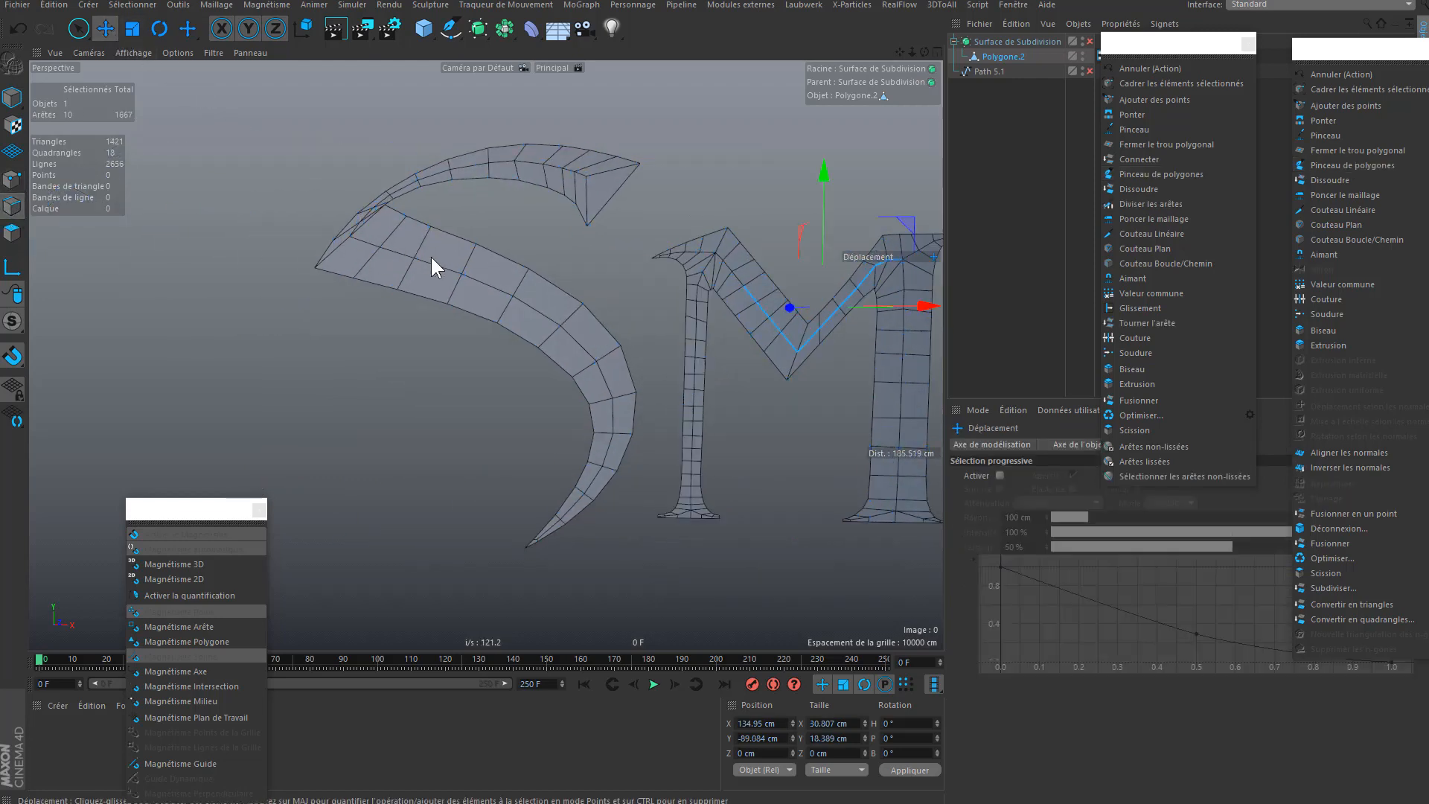
left_click(748, 292, "shift")
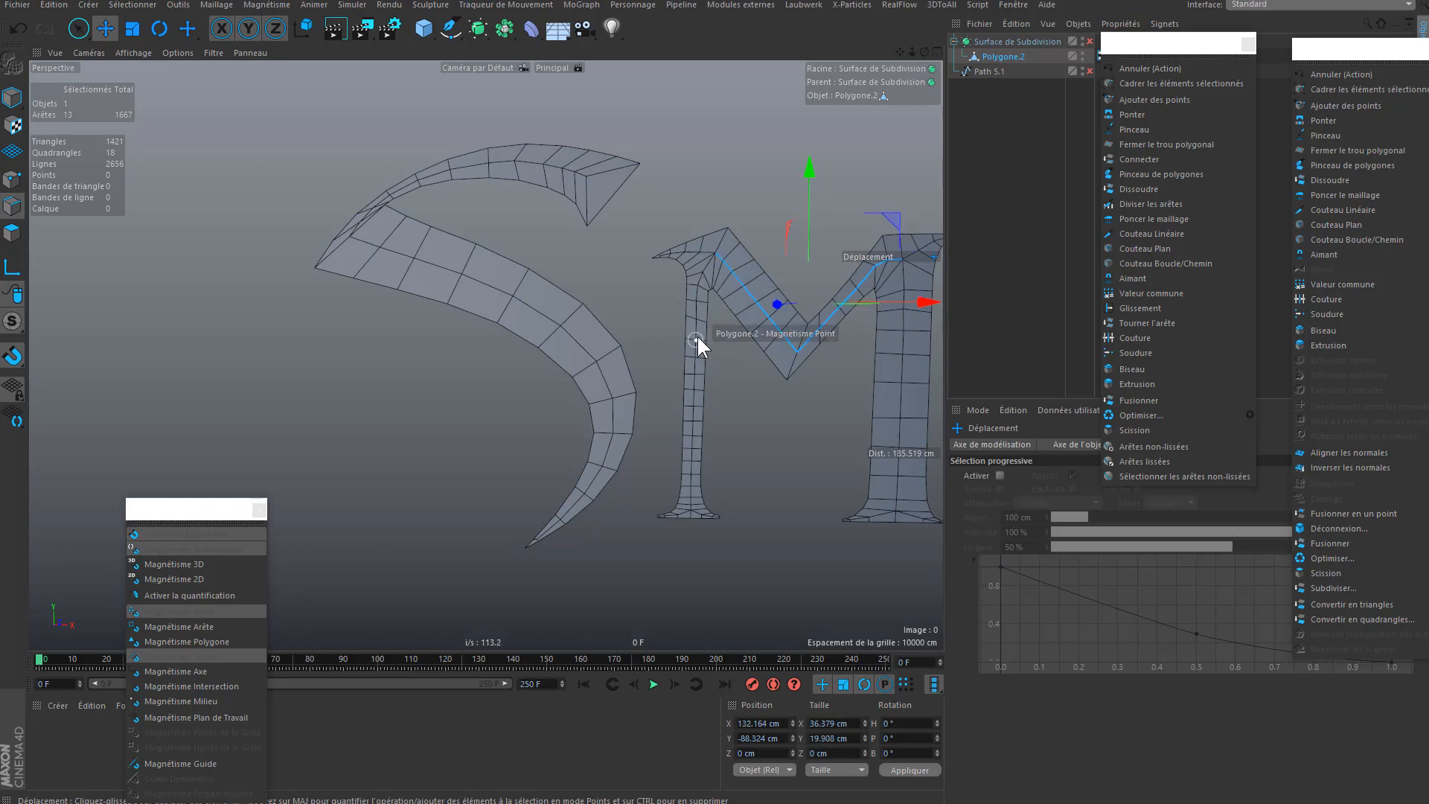
left_click(13, 356)
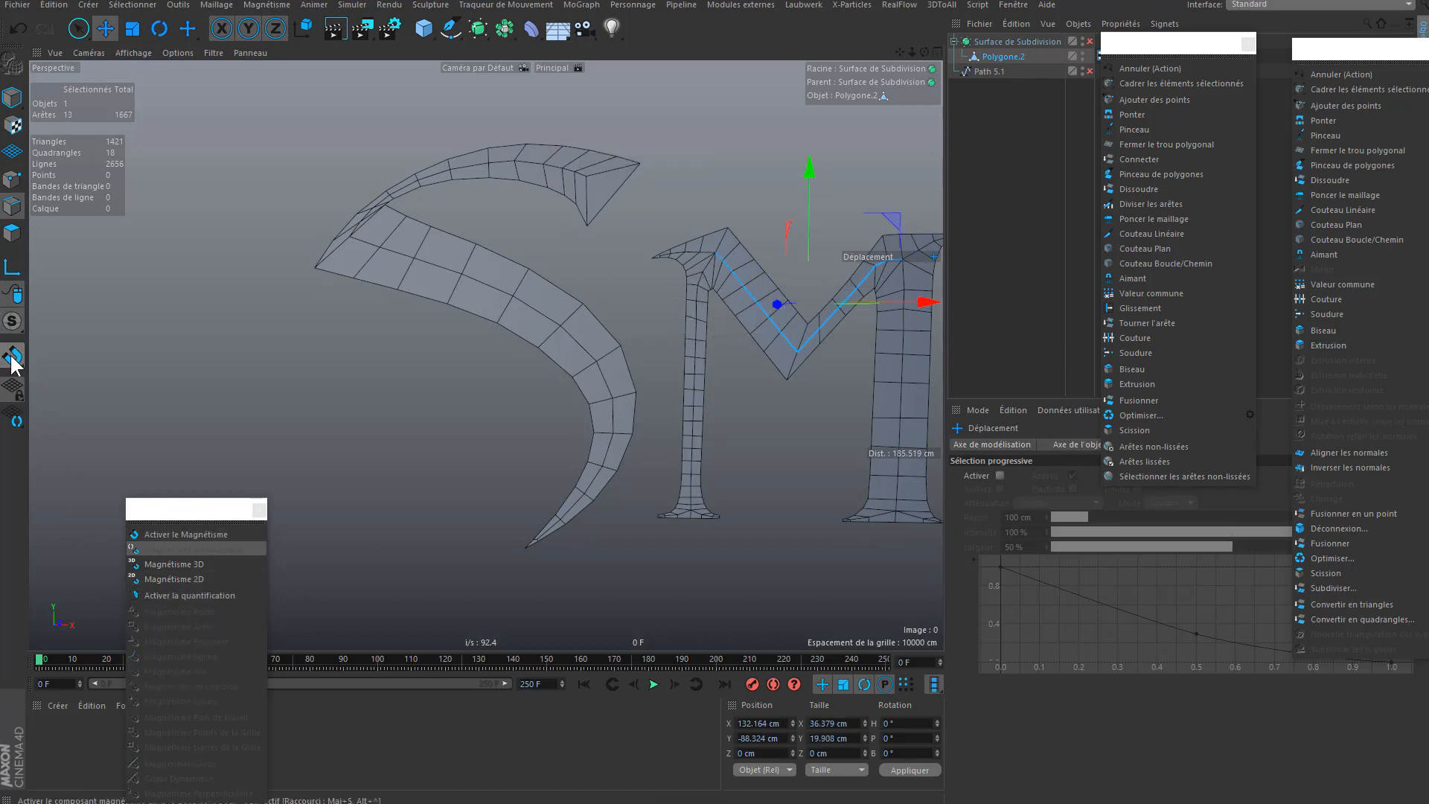
- Save the project, plus an incremental version of it
left_click(18, 6)
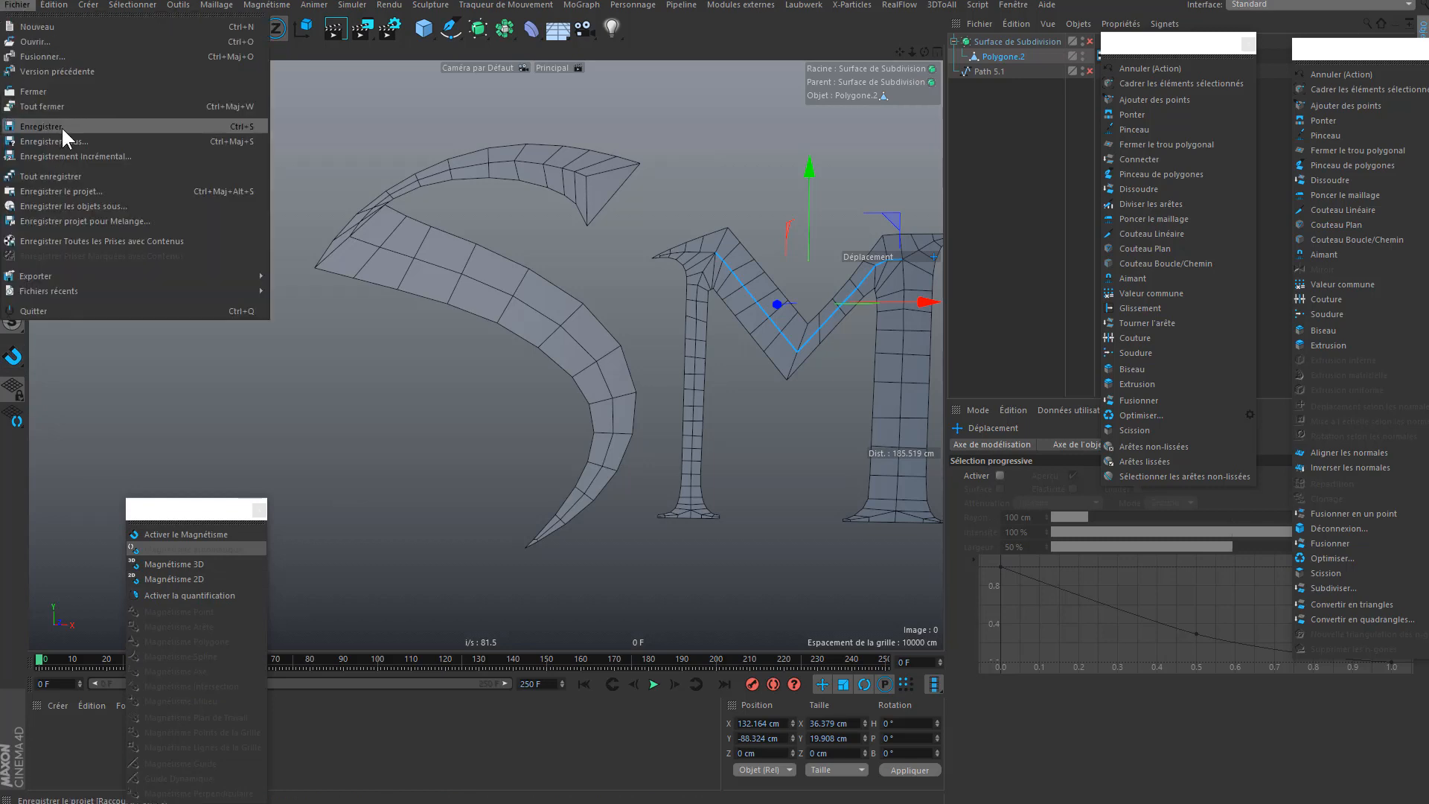
left_click(61, 126)
left_click(17, 3)
left_click(85, 155)
- Slide two centre-line points near the top of the M's thick stem along their edges, by 2% and 2.2%
middle_click_drag(790, 335, 620, 328, "alt")
right_click_drag(721, 280, 686, 325, "alt")
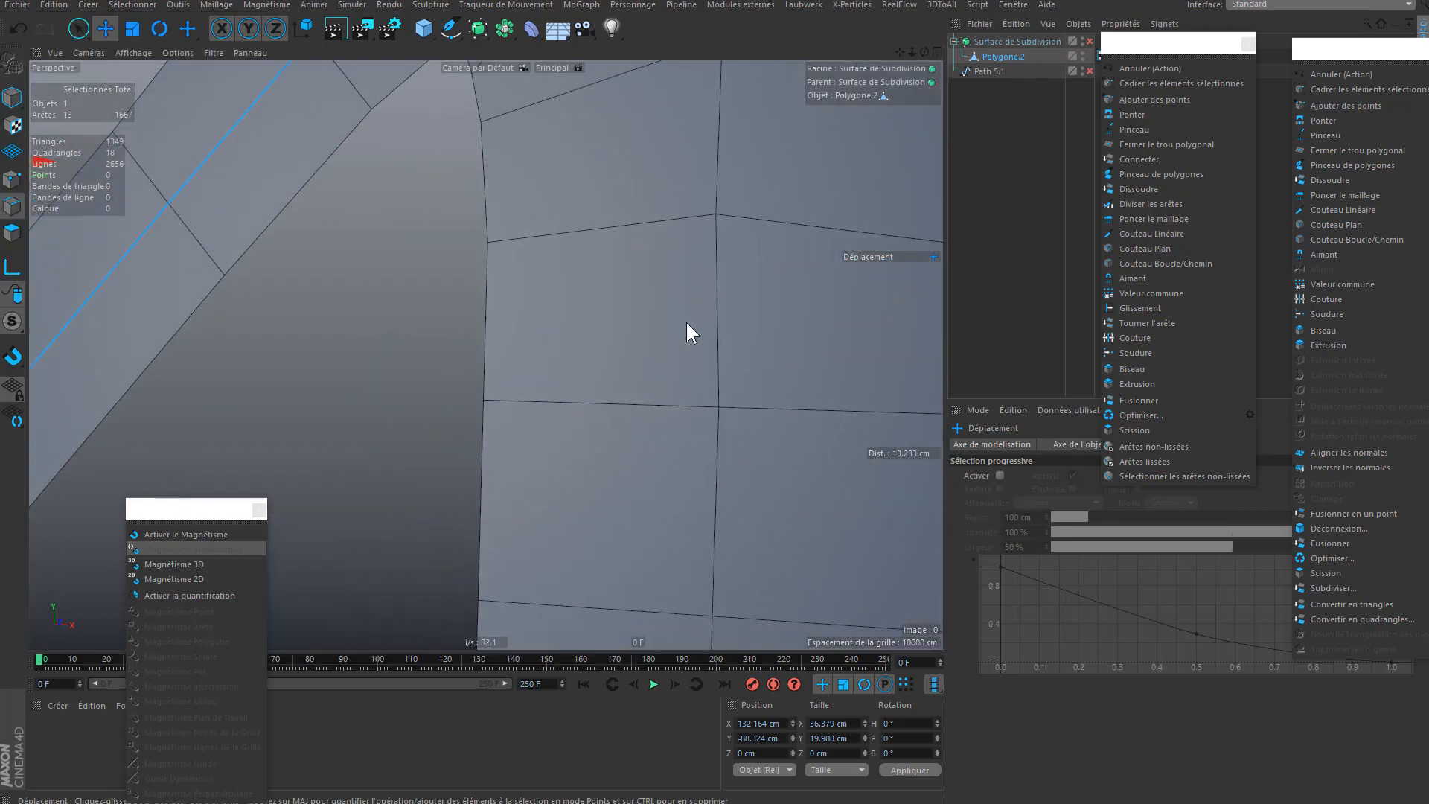
left_click(12, 179)
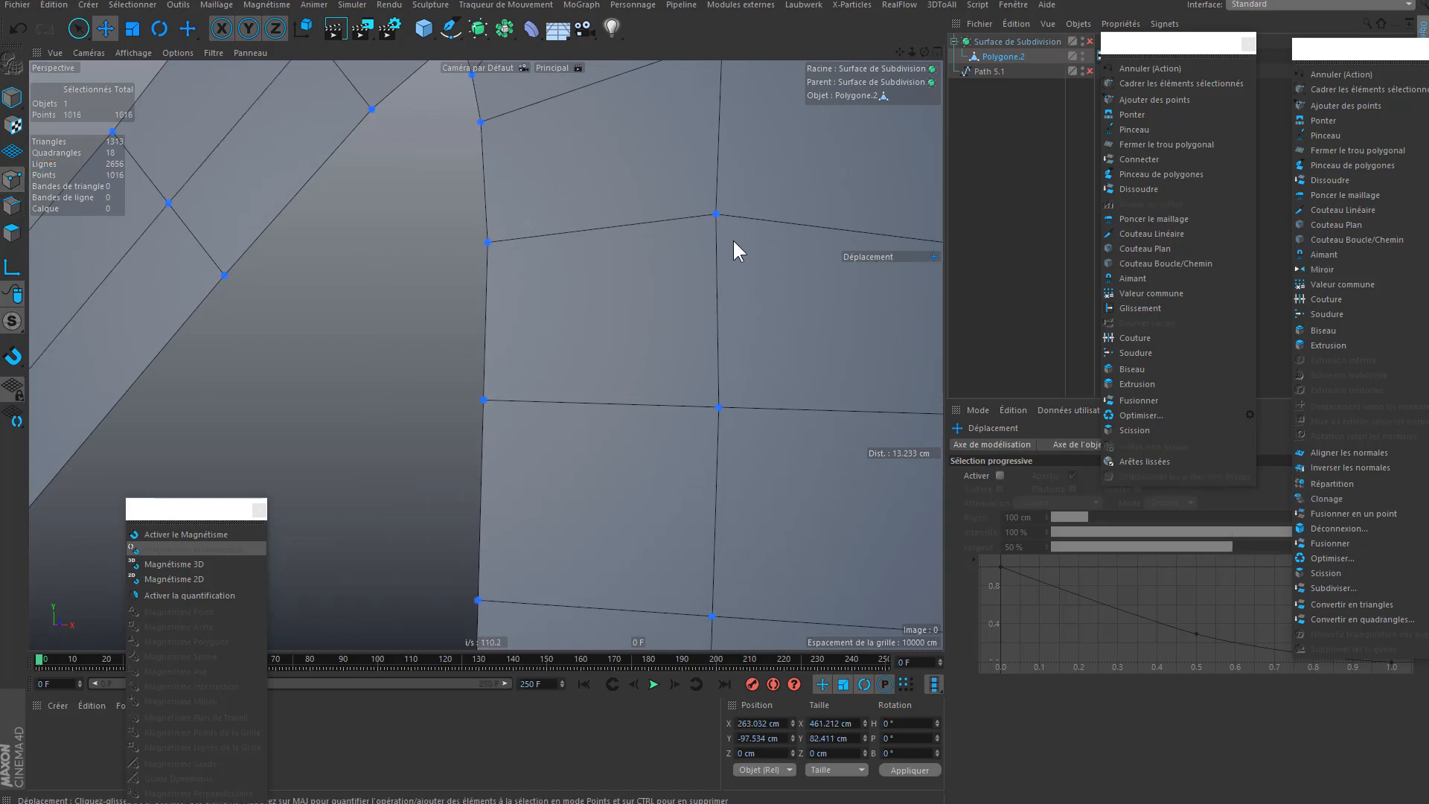
scroll(732, 238, "down", 2)
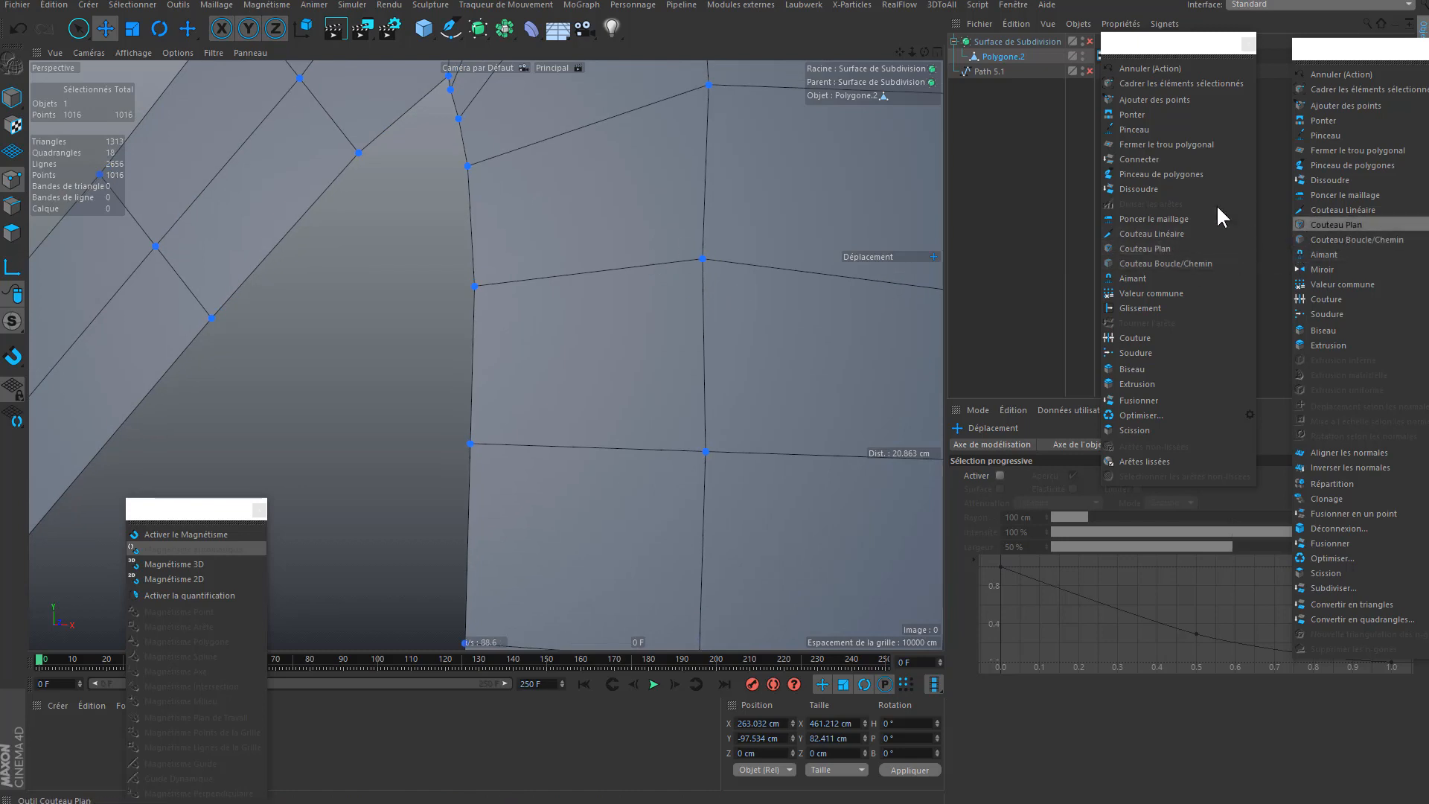
left_click(1139, 308)
left_click_drag(703, 257, 712, 257)
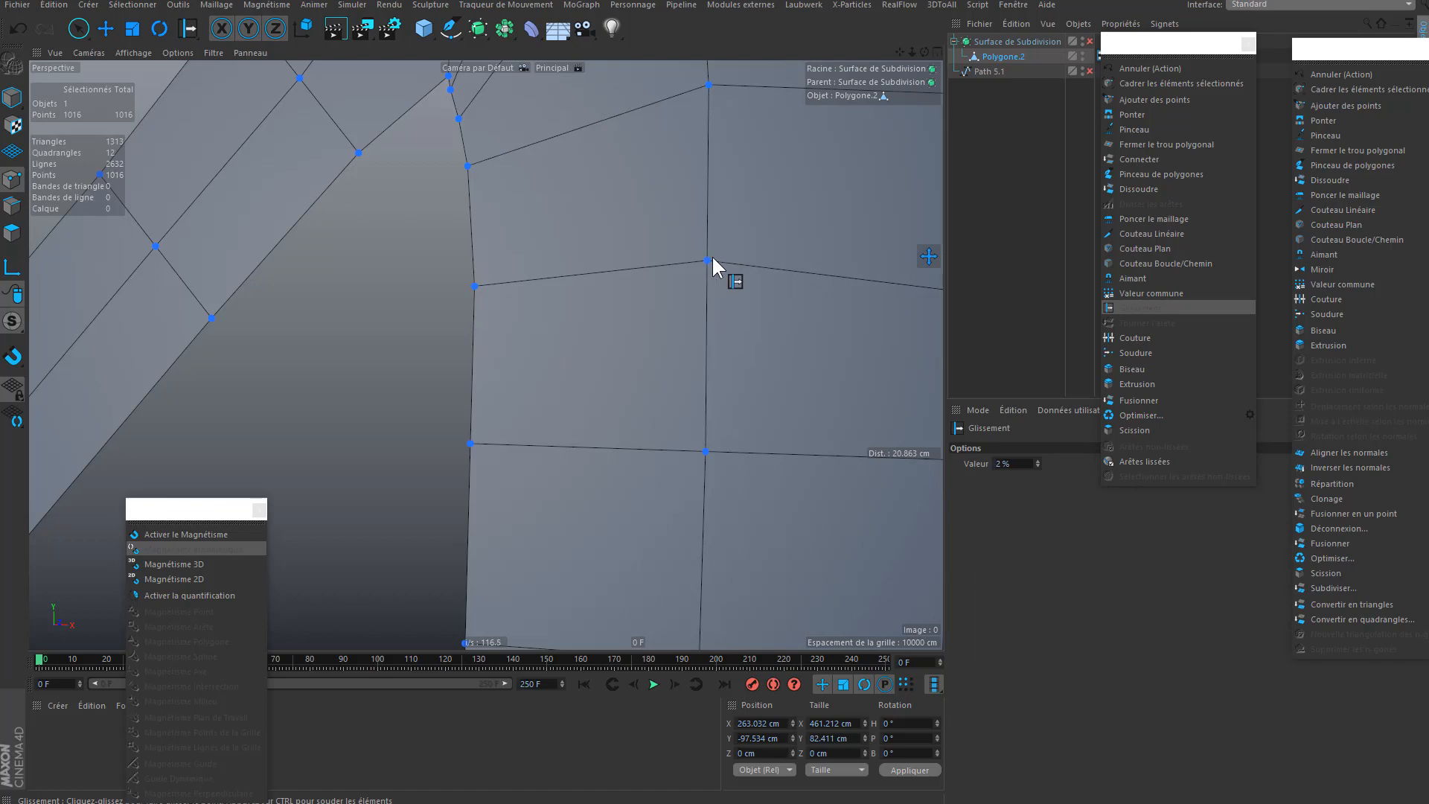
scroll(719, 332, "down", 5)
scroll(741, 250, "up", 5)
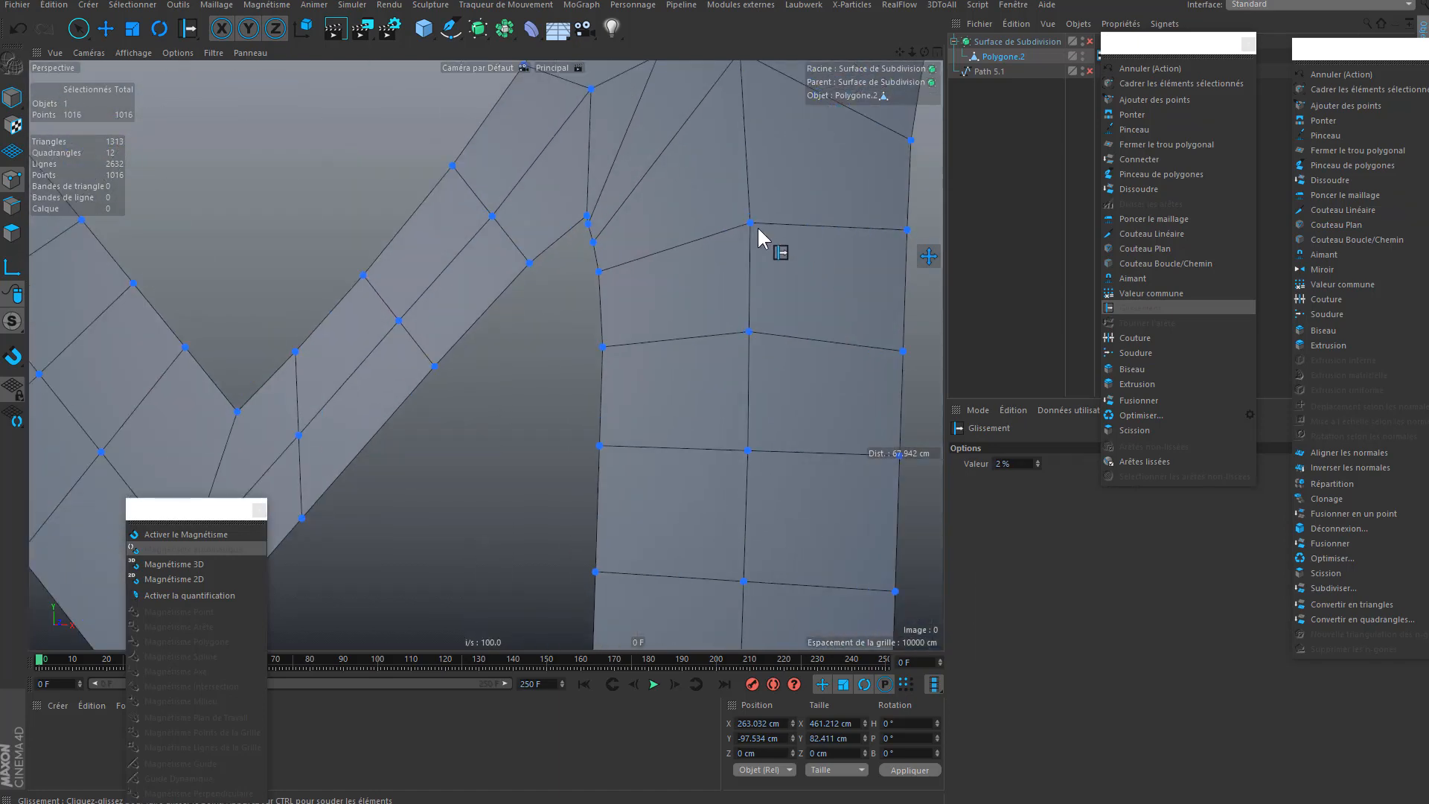
left_click_drag(751, 223, 748, 222)
scroll(750, 335, "down", 4)
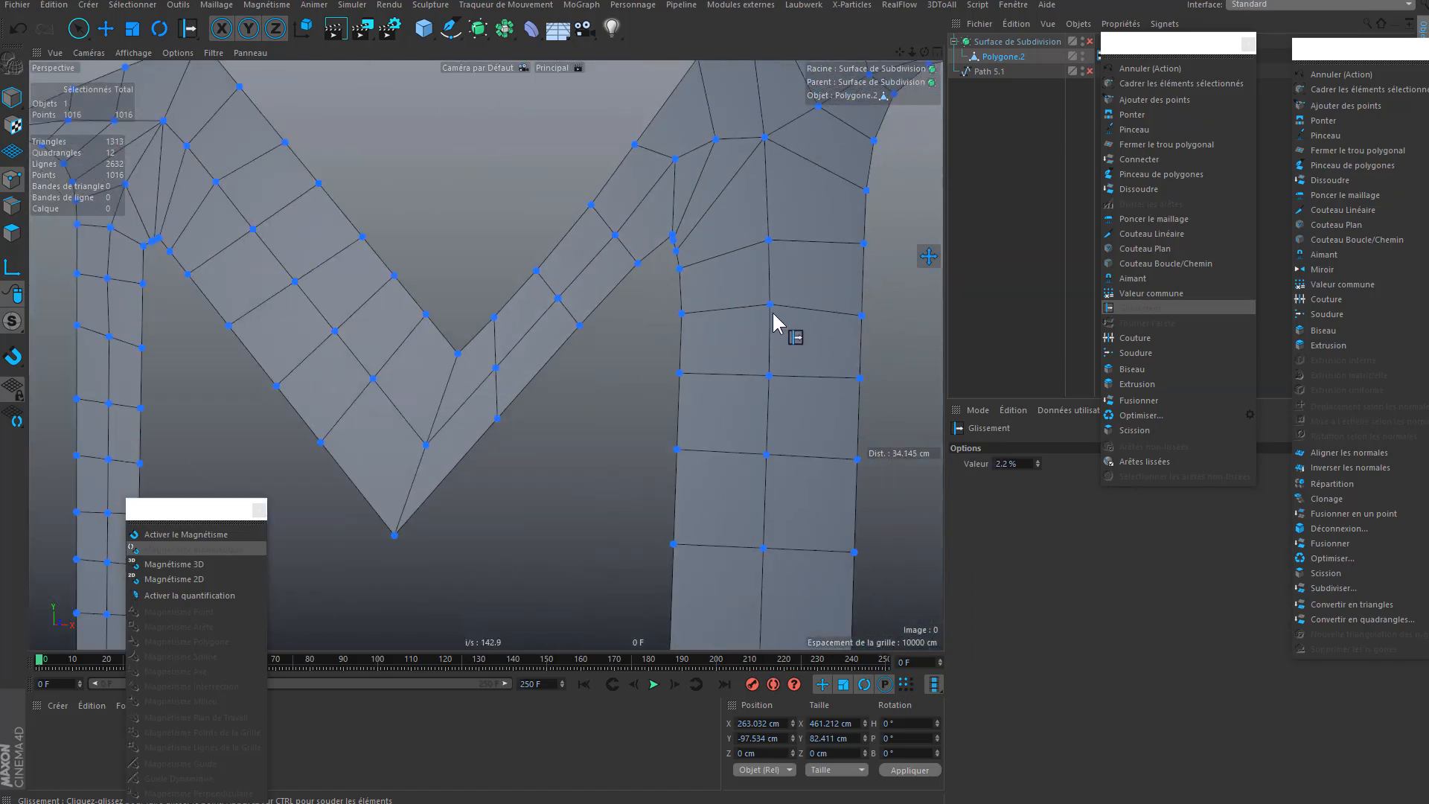
- Add the centre lines of the M's thick stem and its upper serif to the edge selection
left_click(12, 206)
left_click(106, 28)
double_click(773, 156, "shift")
double_click(790, 125, "shift")
middle_click_drag(824, 163, 731, 270, "alt")
- Examine the topology of the M's upper serif and narrow stem in the front view with the Polygon Pen active
middle_click(730, 270)
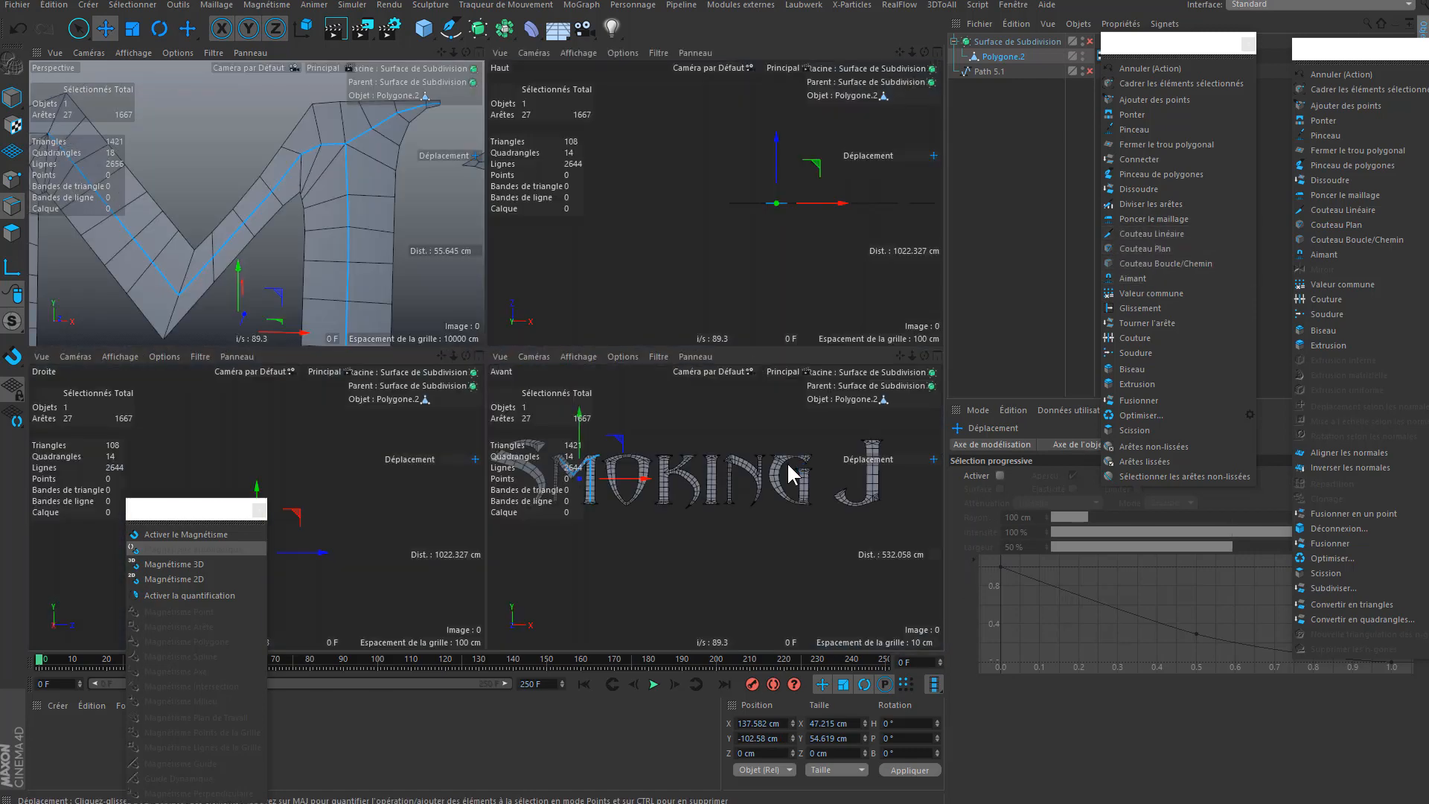
middle_click(787, 463)
middle_click_drag(566, 291, 677, 300, "alt")
scroll(570, 260, "up", 10)
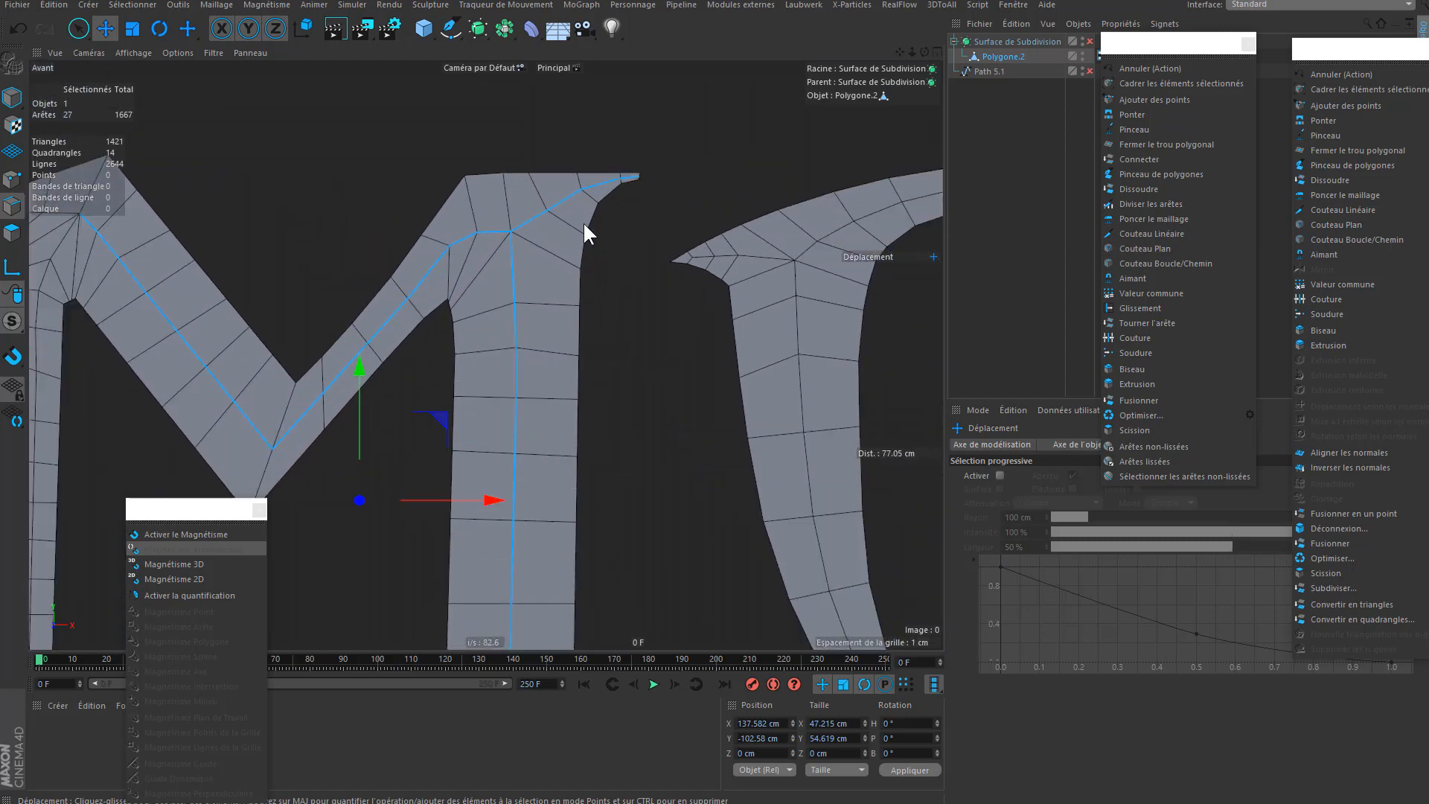
left_click(1139, 175)
scroll(537, 215, "up", 1)
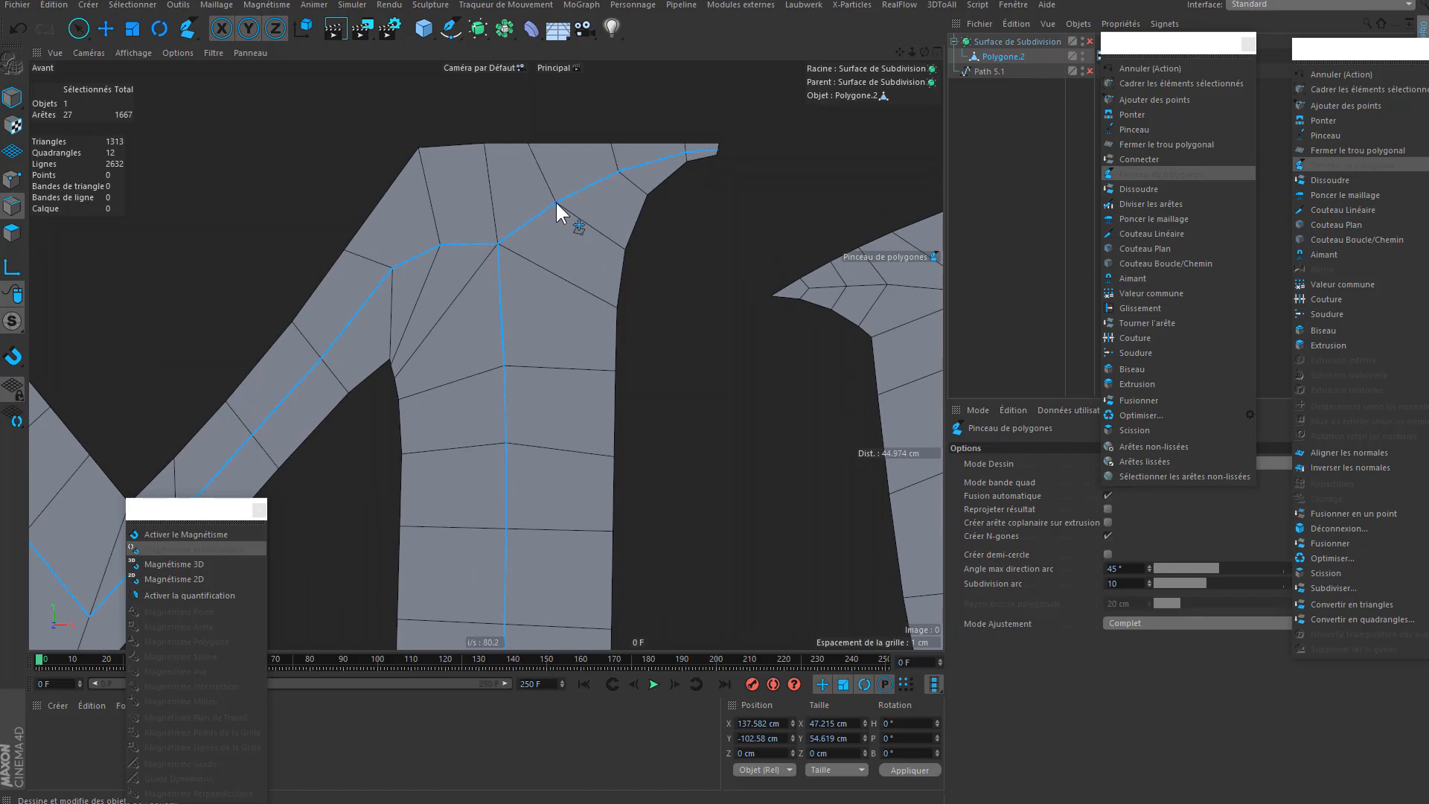
scroll(554, 235, "down", 2)
middle_click_drag(512, 320, 758, 186, "alt")
middle_click_drag(628, 249, 834, 315, "alt")
scroll(566, 315, "up", 3)
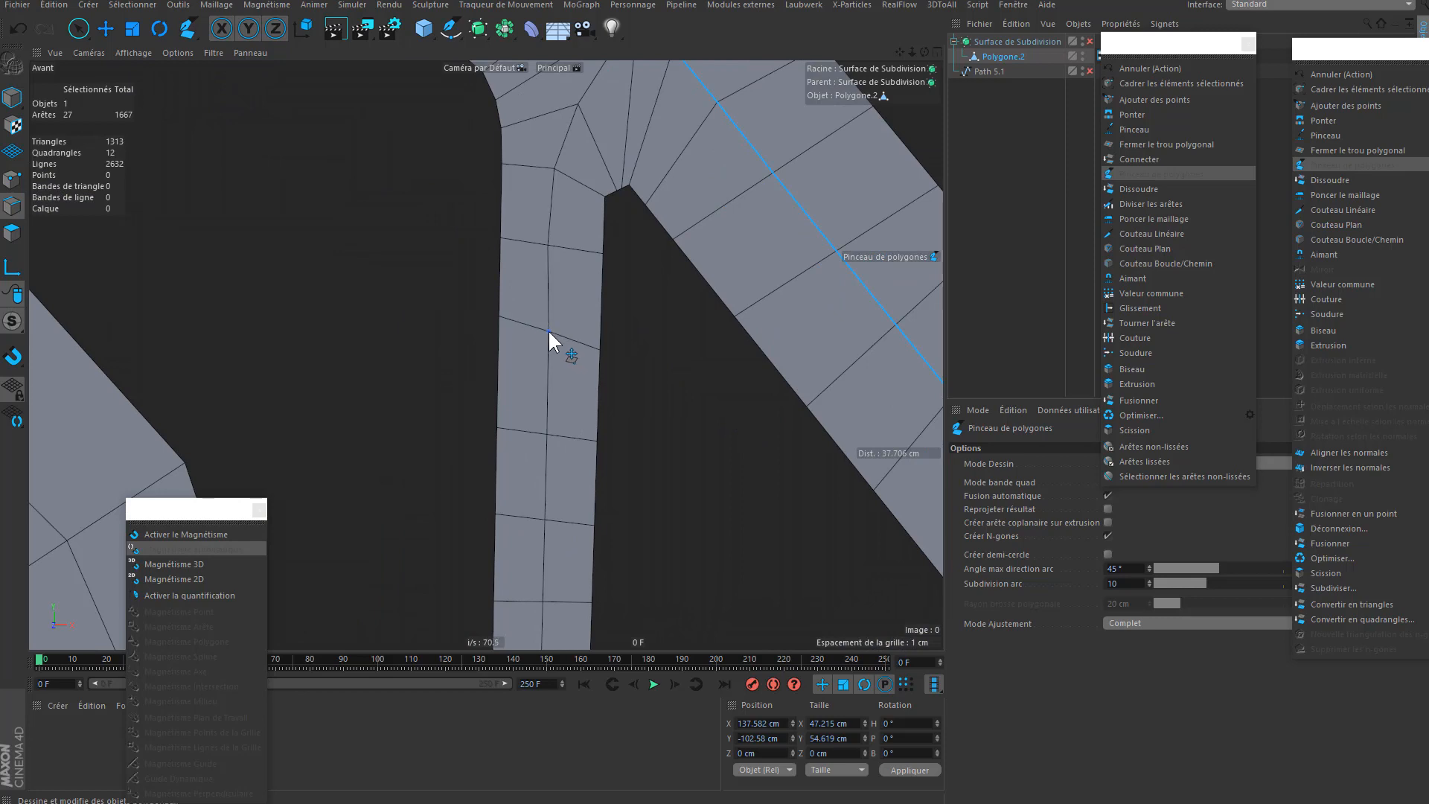
scroll(553, 261, "down", 4)
middle_click_drag(527, 355, 825, 328, "alt")
scroll(774, 342, "down", 6)
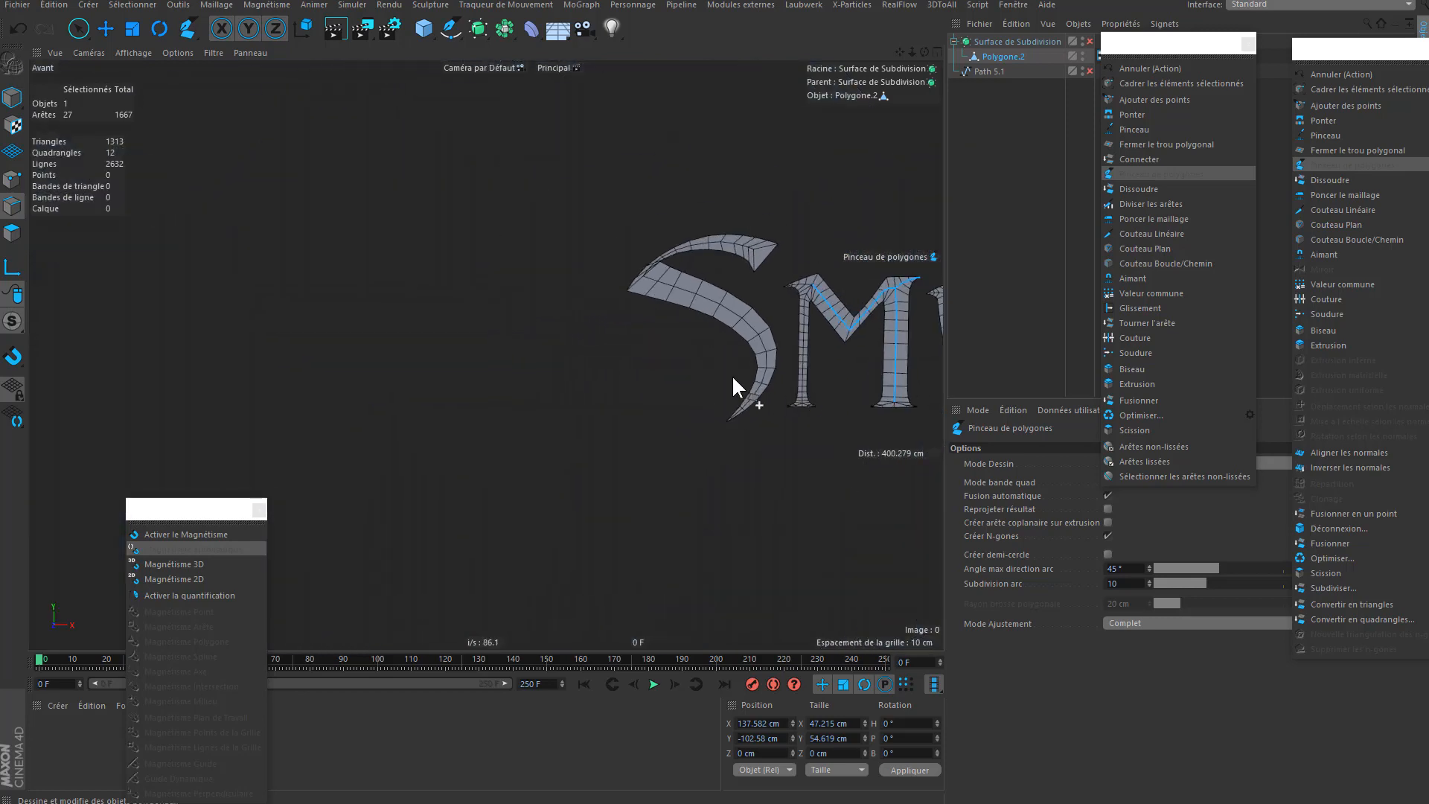
- Examine the edge flow of the K, I, N and the letters after them in the front view
middle_click_drag(731, 374, 480, 312, "alt")
right_click_drag(526, 222, 719, 303, "alt")
middle_click_drag(719, 303, 552, 205, "alt")
right_click_drag(415, 527, 507, 508, "alt")
scroll(506, 513, "down", 6)
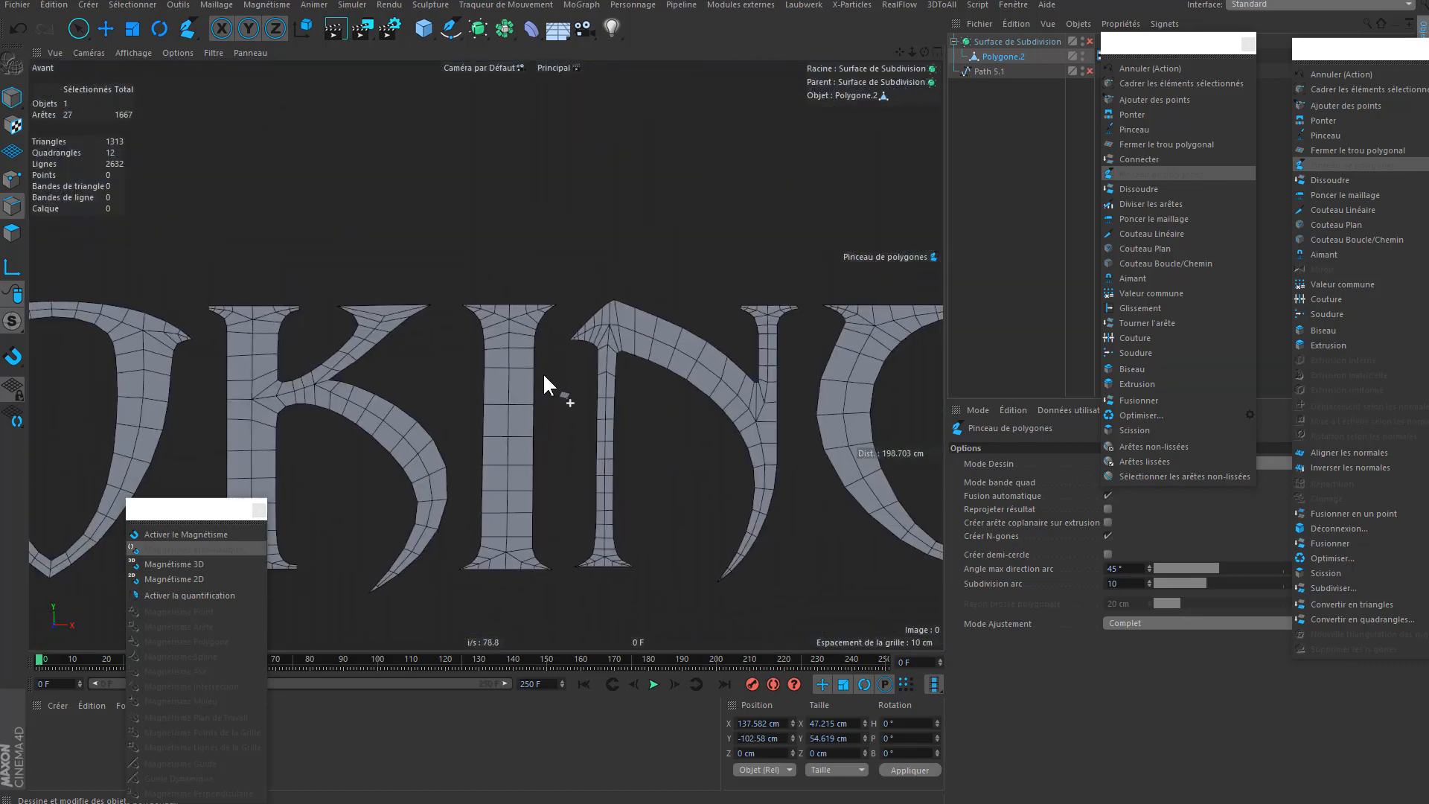
right_click_drag(524, 332, 726, 356, "alt")
middle_click_drag(729, 342, 594, 329, "alt")
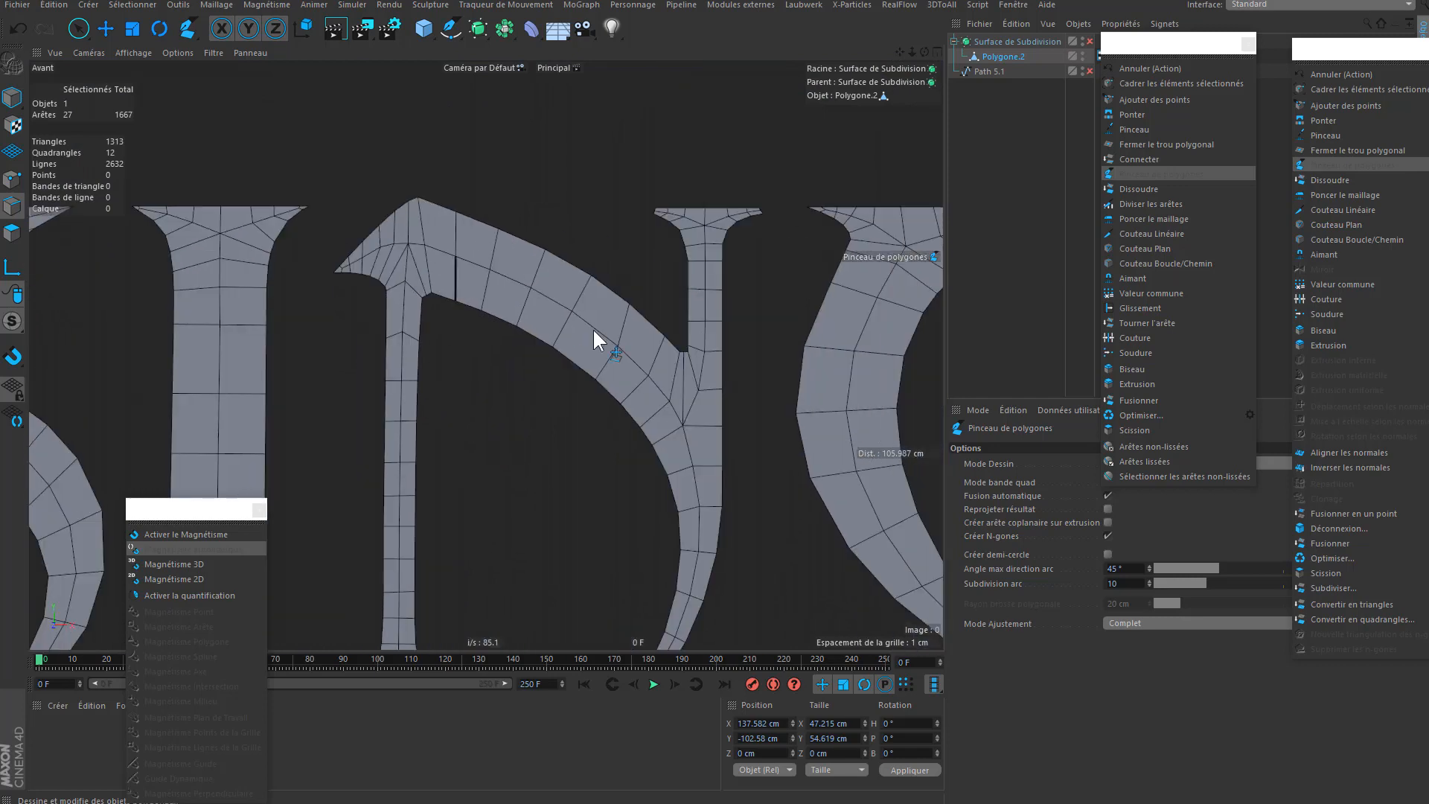
middle_click_drag(716, 363, 498, 306, "alt")
middle_click_drag(670, 358, 596, 504, "alt")
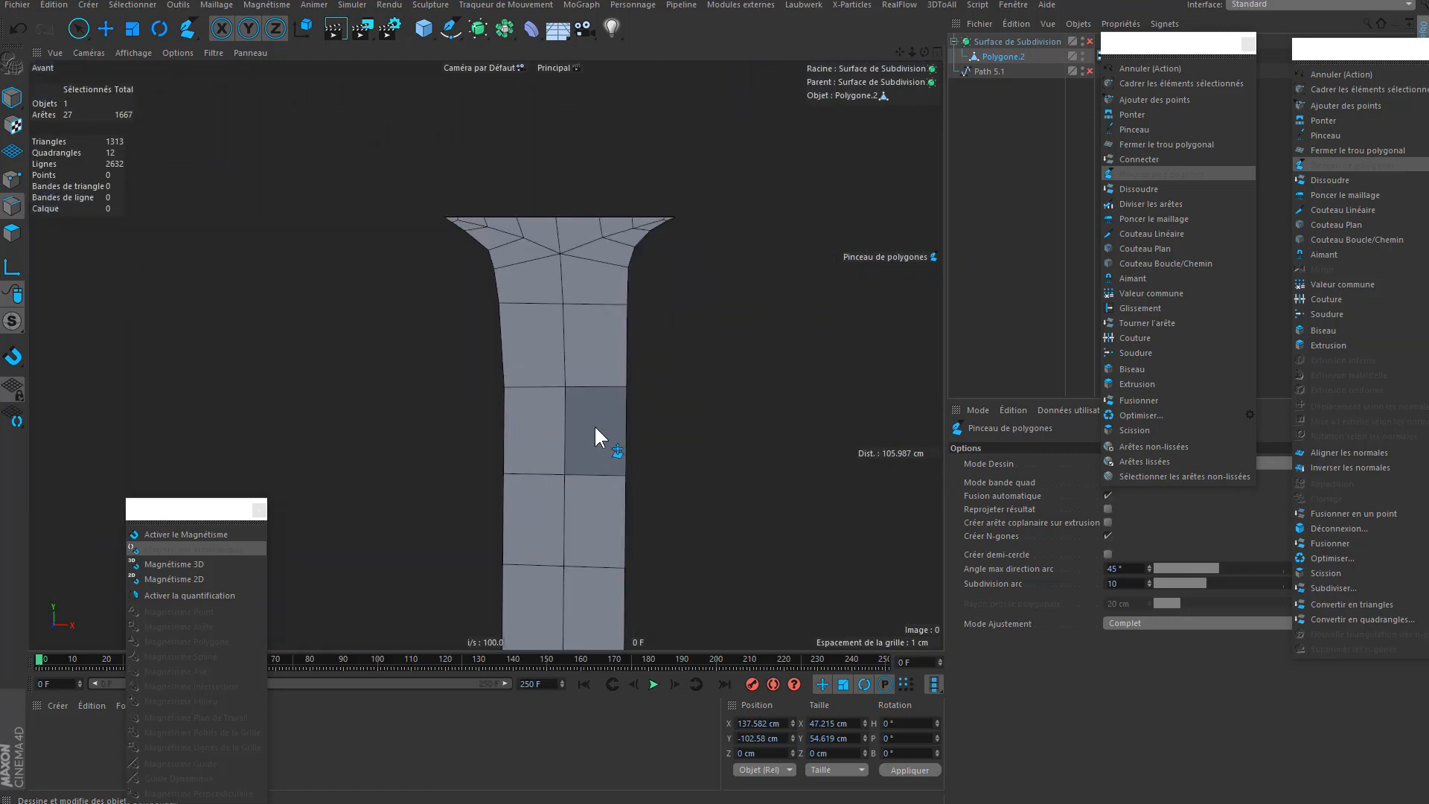
scroll(581, 365, "down", 7)
middle_click_drag(518, 431, 677, 365, "alt")
- Return to the perspective view and add the S's centre edge loop to the selection with the Move tool
middle_click(592, 391)
middle_click(368, 281)
right_click_drag(685, 331, 317, 186, "alt")
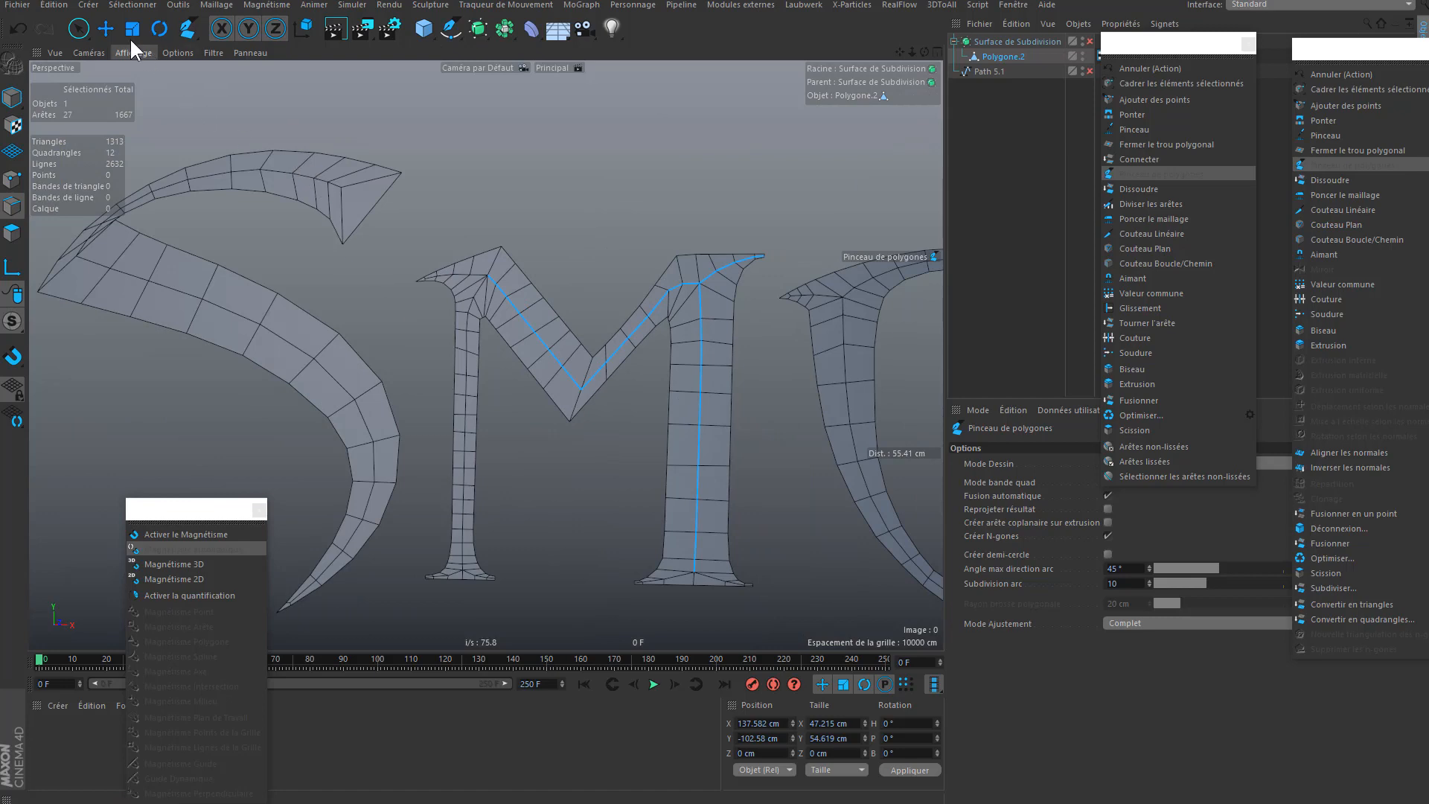
left_click(106, 29)
double_click(221, 306, "shift")
middle_click_drag(705, 436, 585, 344, "alt")
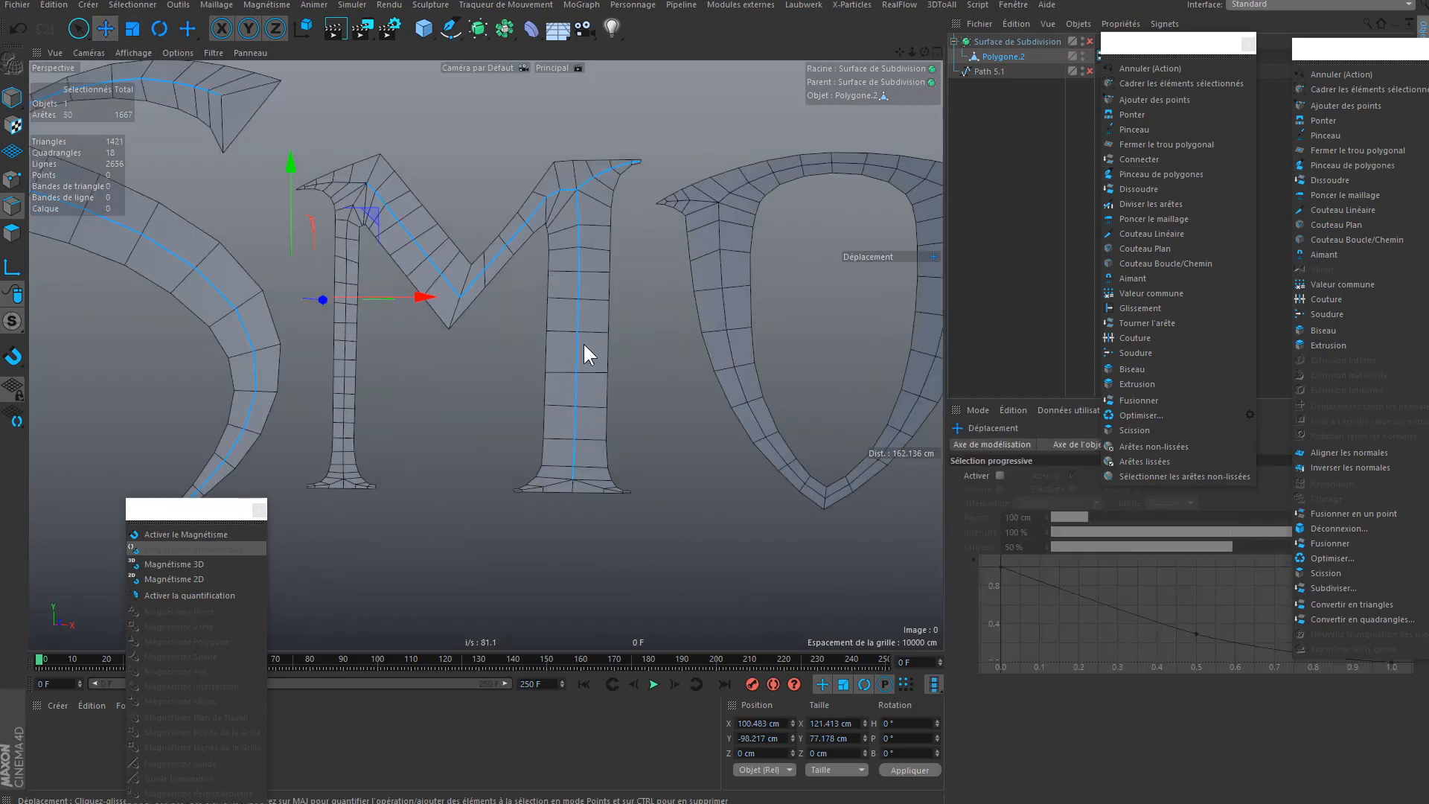
left_click(221, 129, "ctrl")
middle_click_drag(438, 380, 366, 440, "alt")
middle_click_drag(663, 357, 561, 368, "alt")
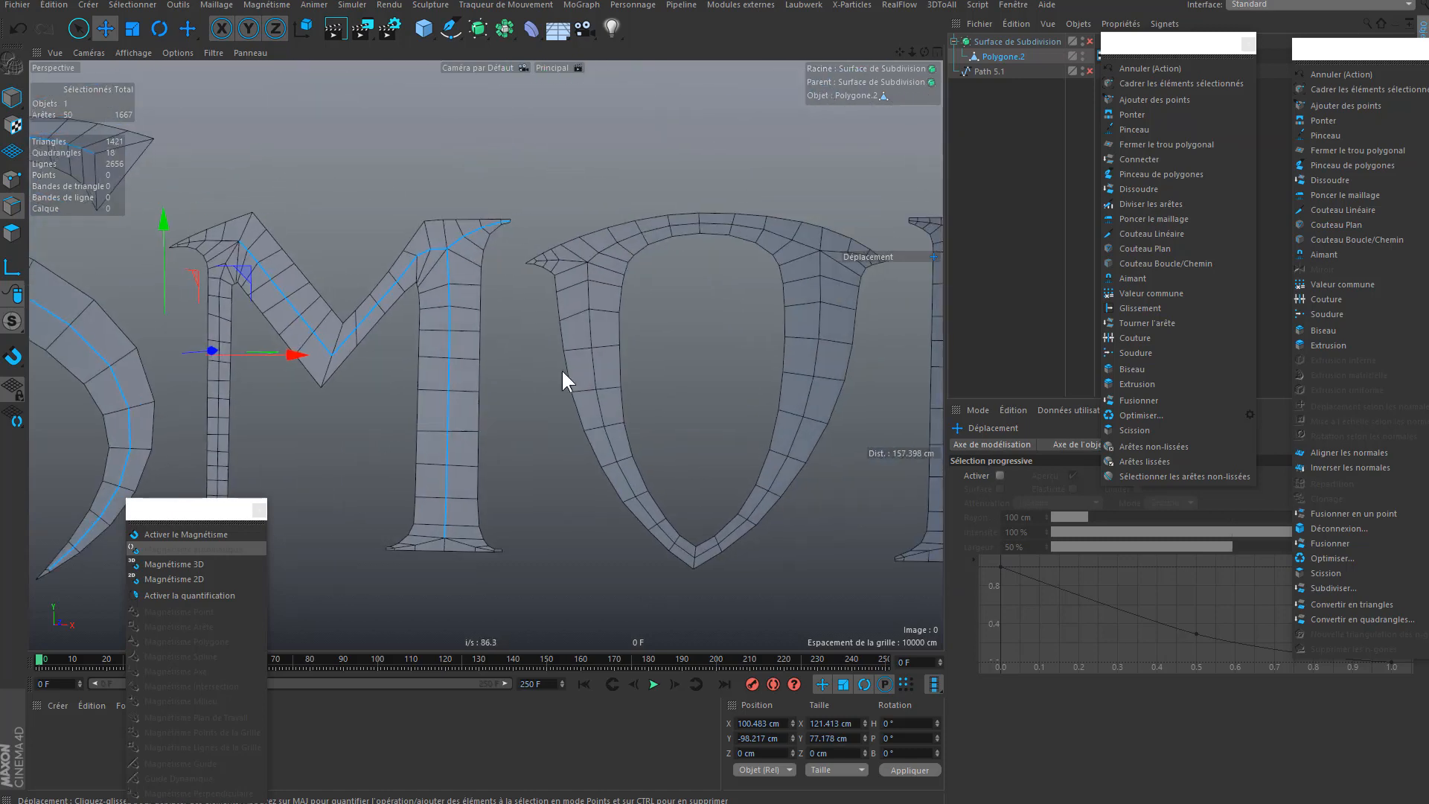
- Add the O's centre edge lines to the selection, including those running into its two side serifs
double_click(587, 336, "shift")
double_click(591, 254, "shift")
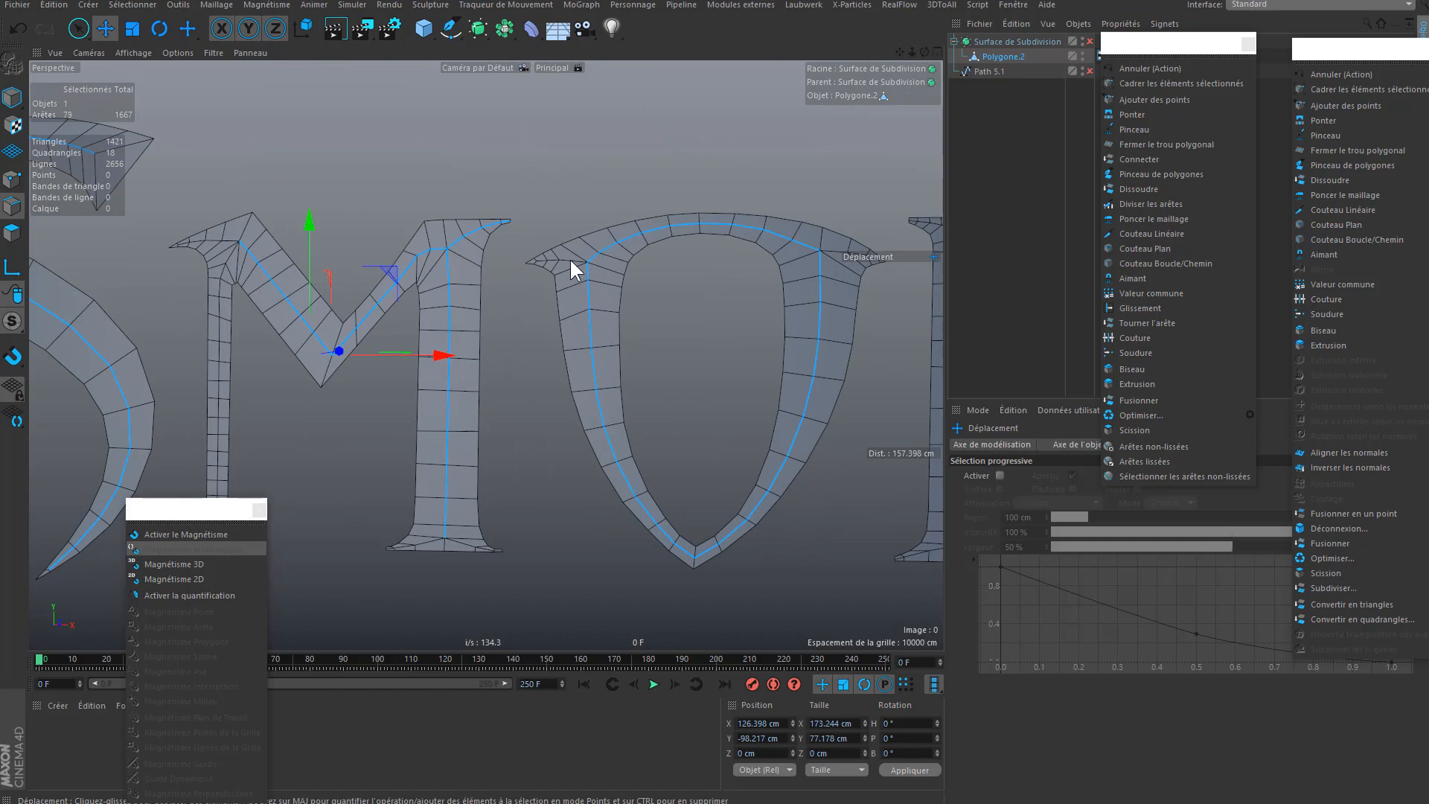
middle_click_drag(815, 253, 670, 252)
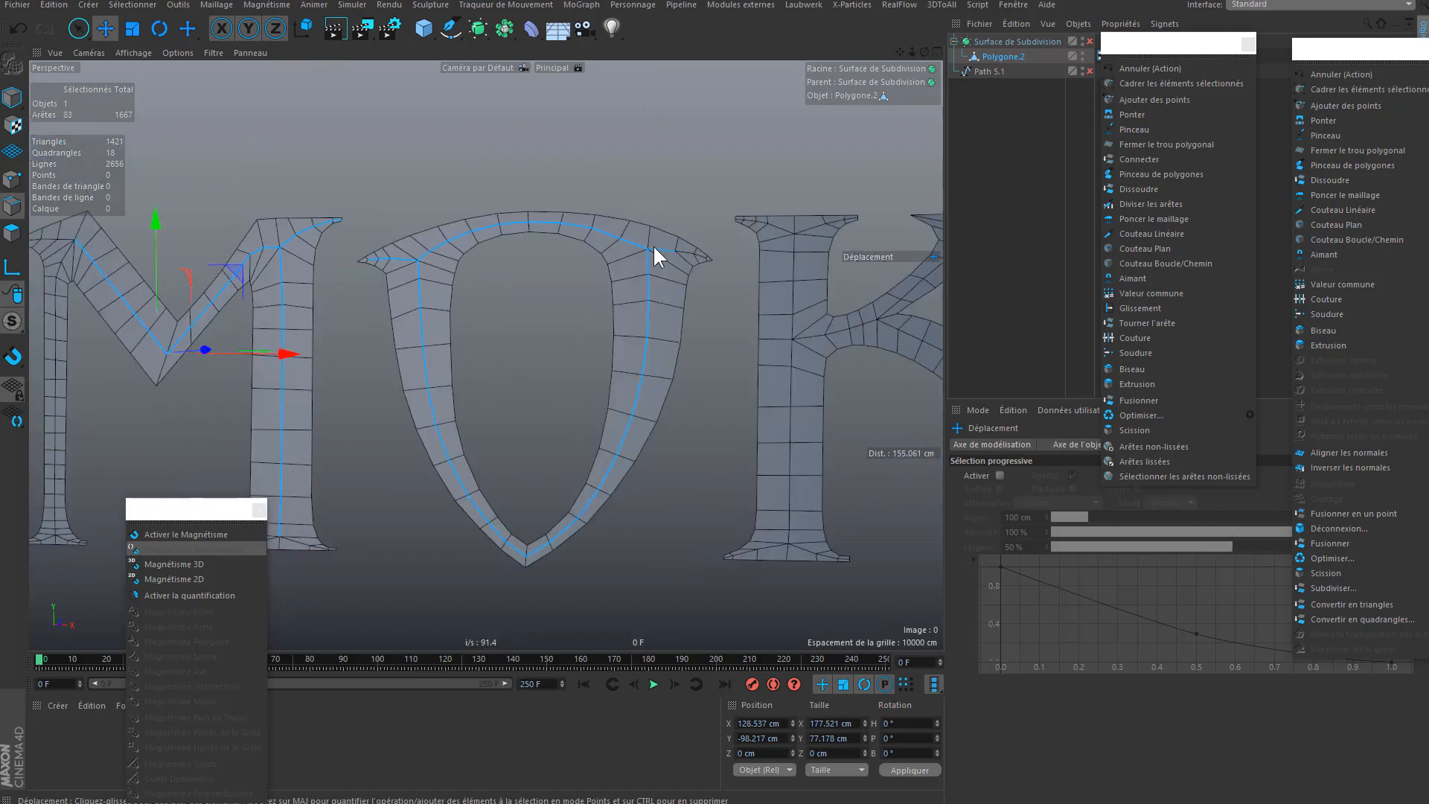
double_click(654, 244, "shift")
- Add the centre lines of the K's vertical stem and its top serif to the edge selection
middle_click_drag(456, 436, 122, 427, "alt")
double_click(462, 308, "shift")
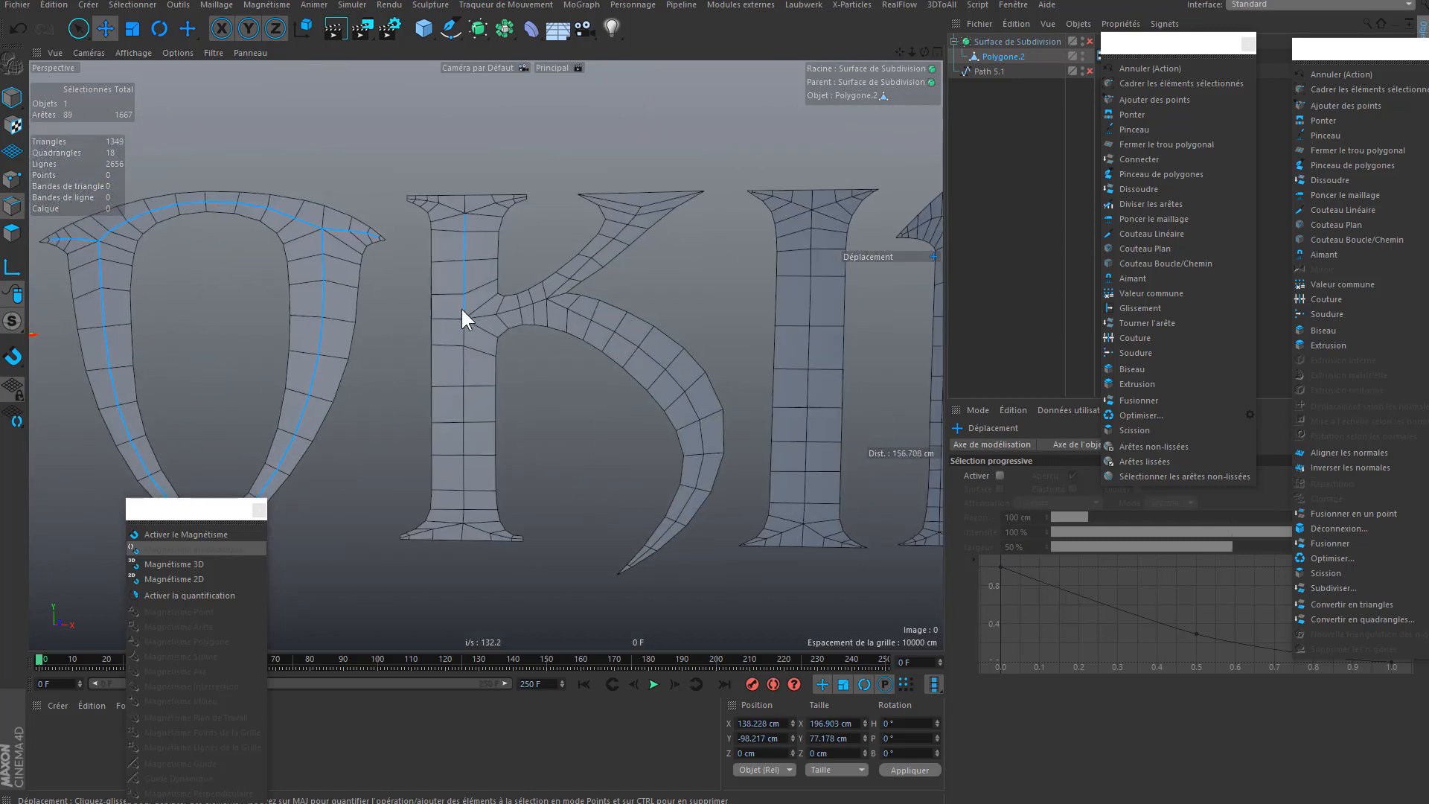
double_click(473, 211, "shift")
double_click(462, 333, "shift")
- Add the centre lines of the K's curved leg and its upper diagonal arm to the edge selection
double_click(538, 305, "shift")
scroll(537, 305, "up", 5)
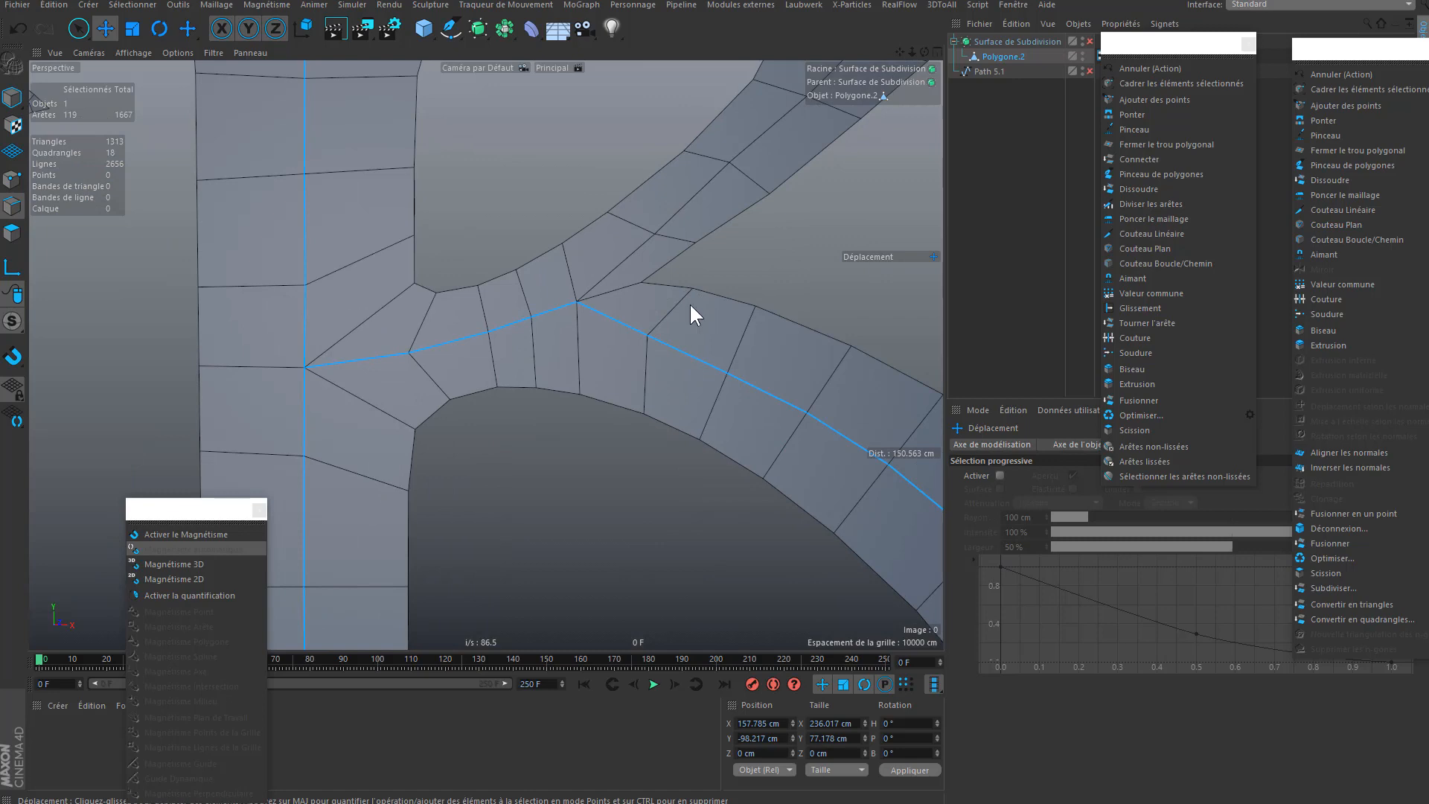
double_click(605, 263, "shift")
scroll(597, 319, "down", 6)
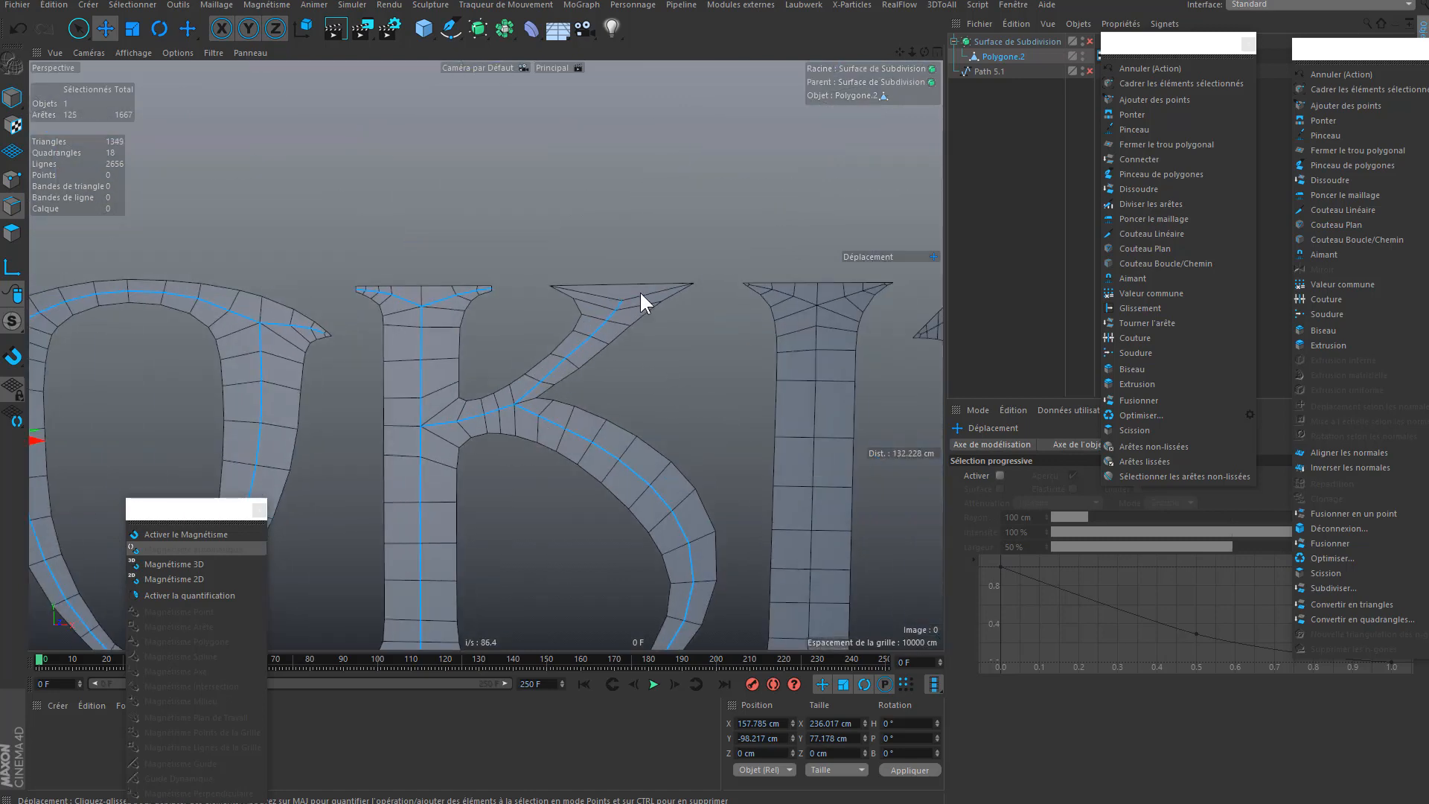
middle_click_drag(643, 505, 605, 274, "alt")
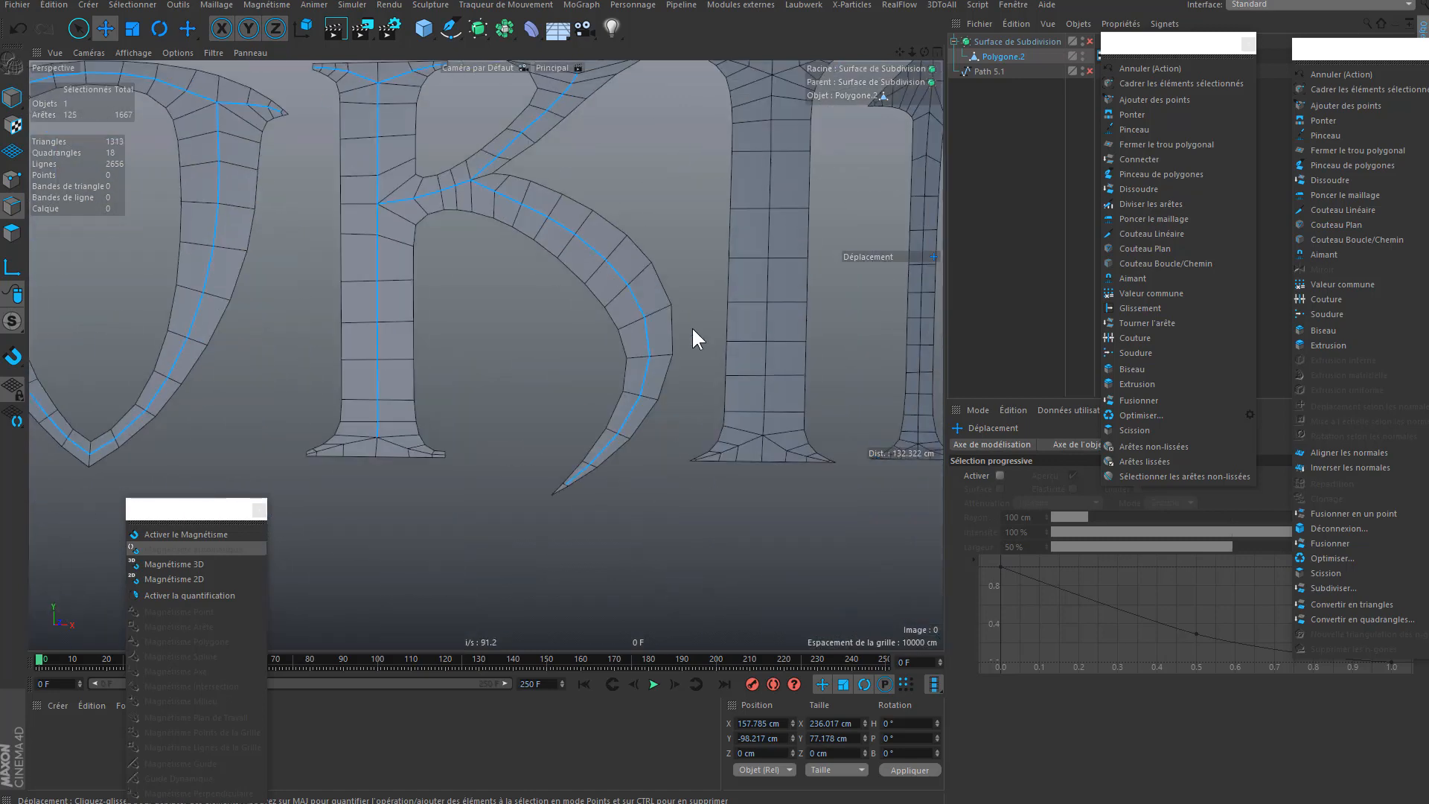
- Add the I's centre line and the centre edges of its top and bottom serifs to the edge selection
middle_click_drag(691, 328, 562, 336, "alt")
left_click(627, 437, "shift")
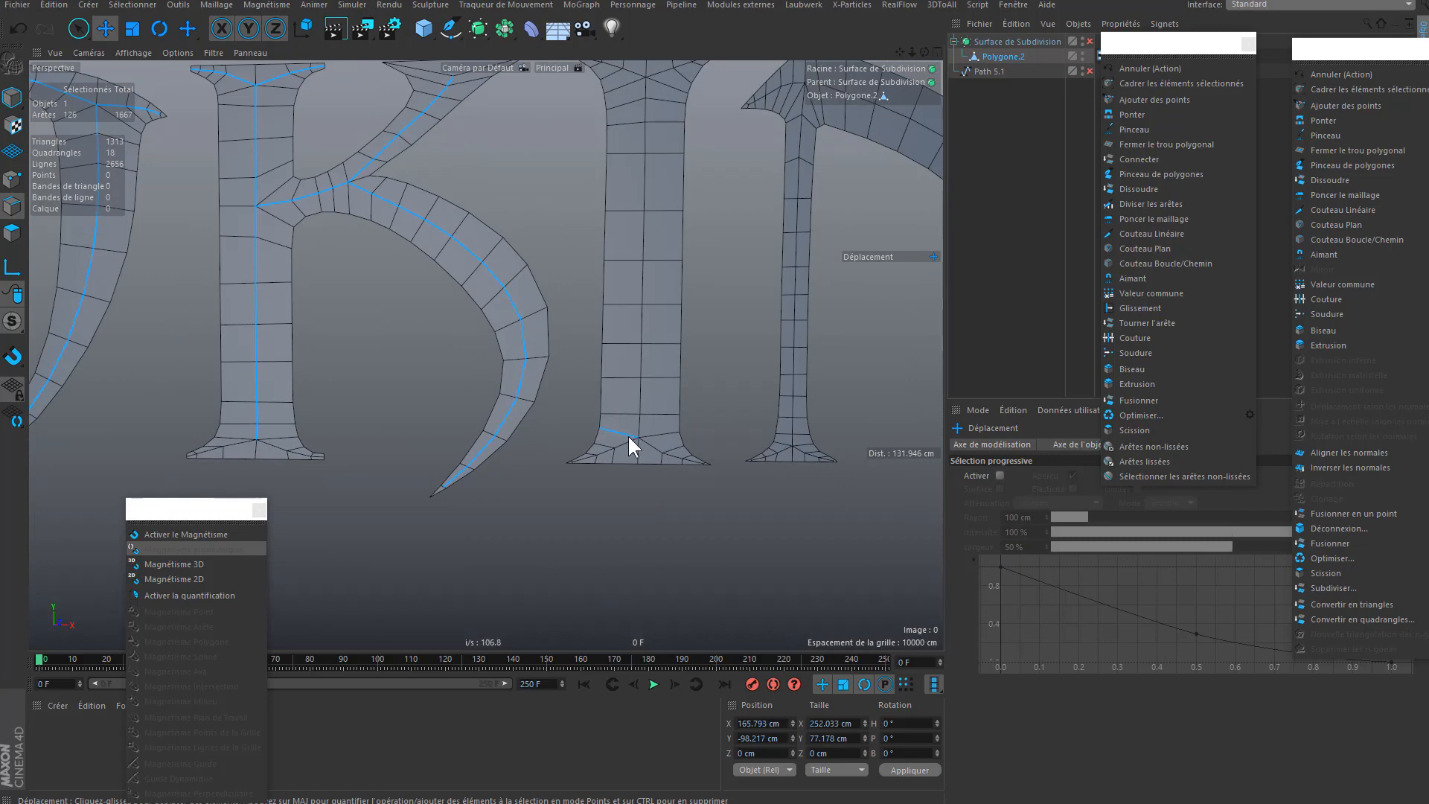
key("ctrl+z")
double_click(623, 443, "shift")
double_click(638, 423, "shift")
middle_click_drag(660, 311, 622, 302, "alt")
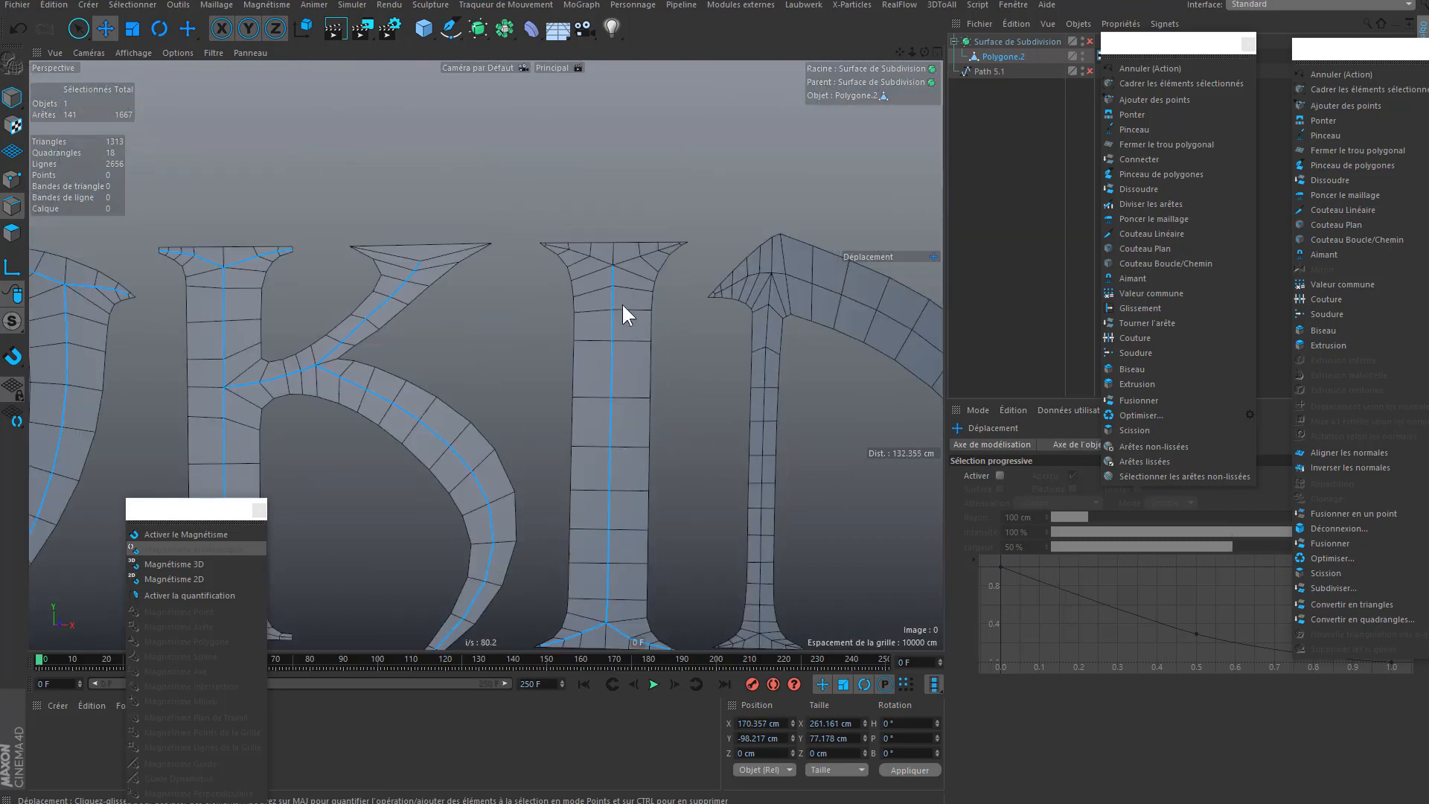
double_click(627, 260, "shift")
- Add the centre lines of the N's sweeping diagonal and its left stem to the edge selection
double_click(793, 279, "shift")
middle_click_drag(769, 326, 632, 323, "alt")
double_click(657, 304, "shift")
double_click(658, 293, "shift")
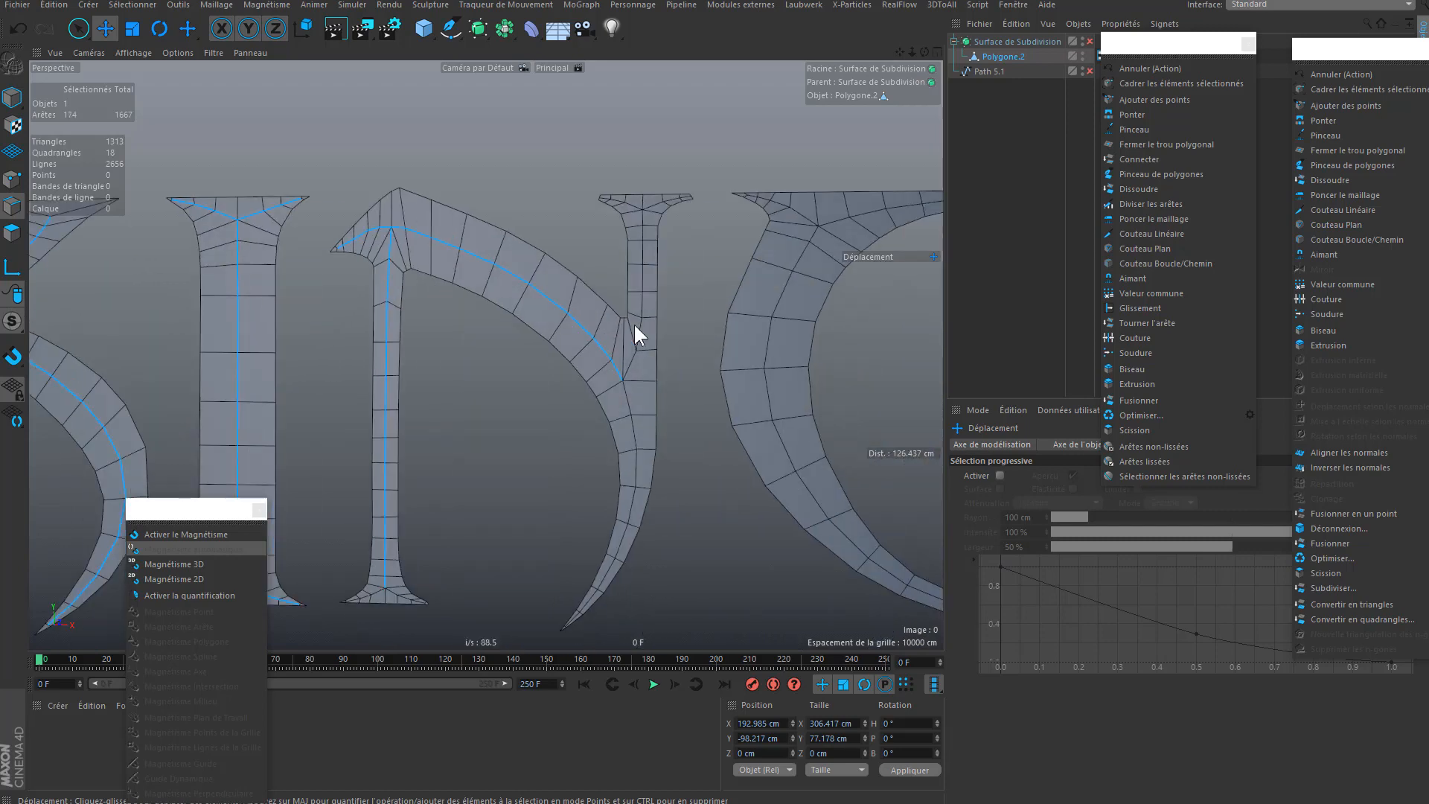
- Add the centre lines of the N's curved tail, right stem and top-right serif to the edge selection
double_click(627, 395, "shift")
double_click(641, 323, "shift")
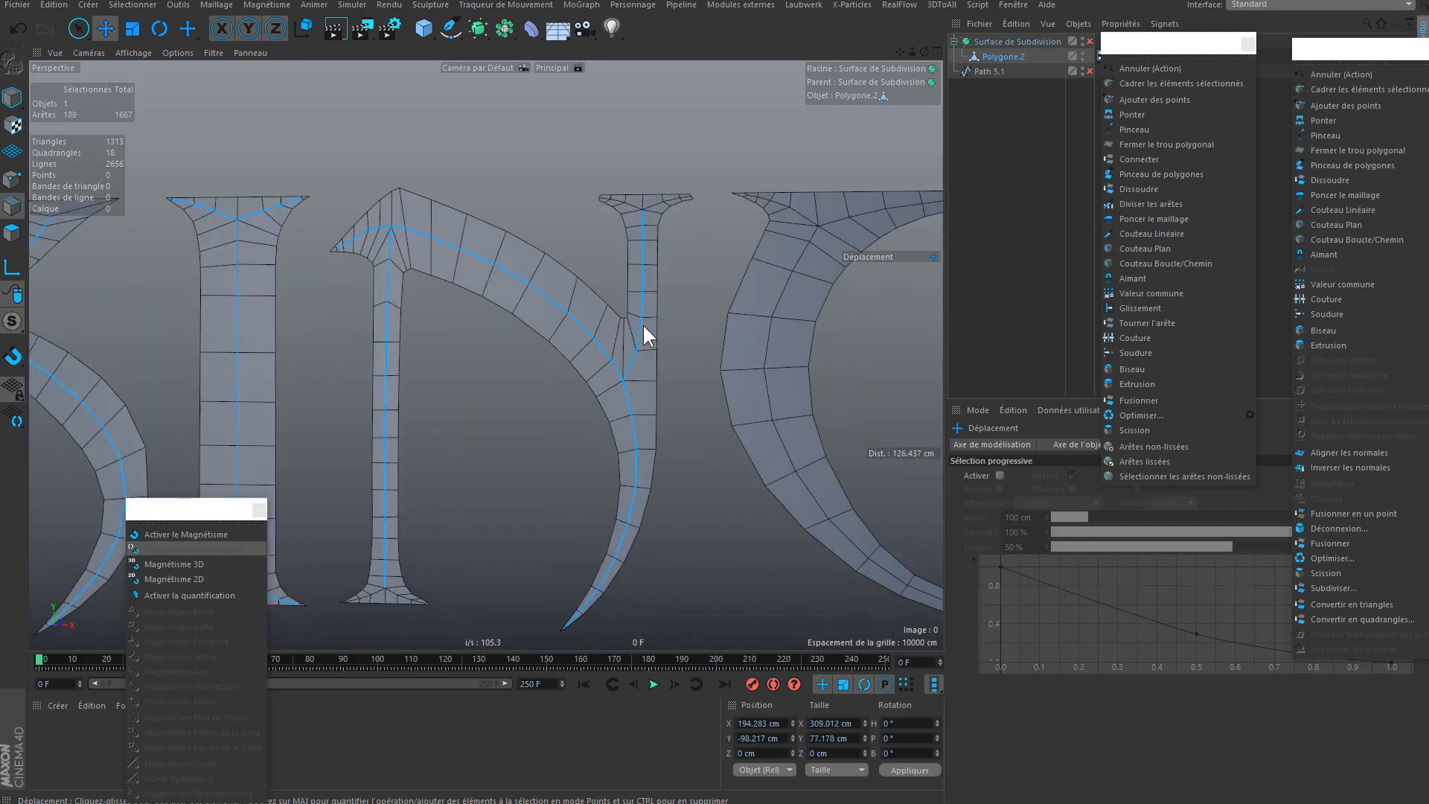
double_click(650, 205, "shift")
left_click(634, 204, "ctrl")
left_click(633, 203, "shift")
- Add the centre lines of the G's curved body, short stem and stem serifs to the edge selection
double_click(795, 256, "shift")
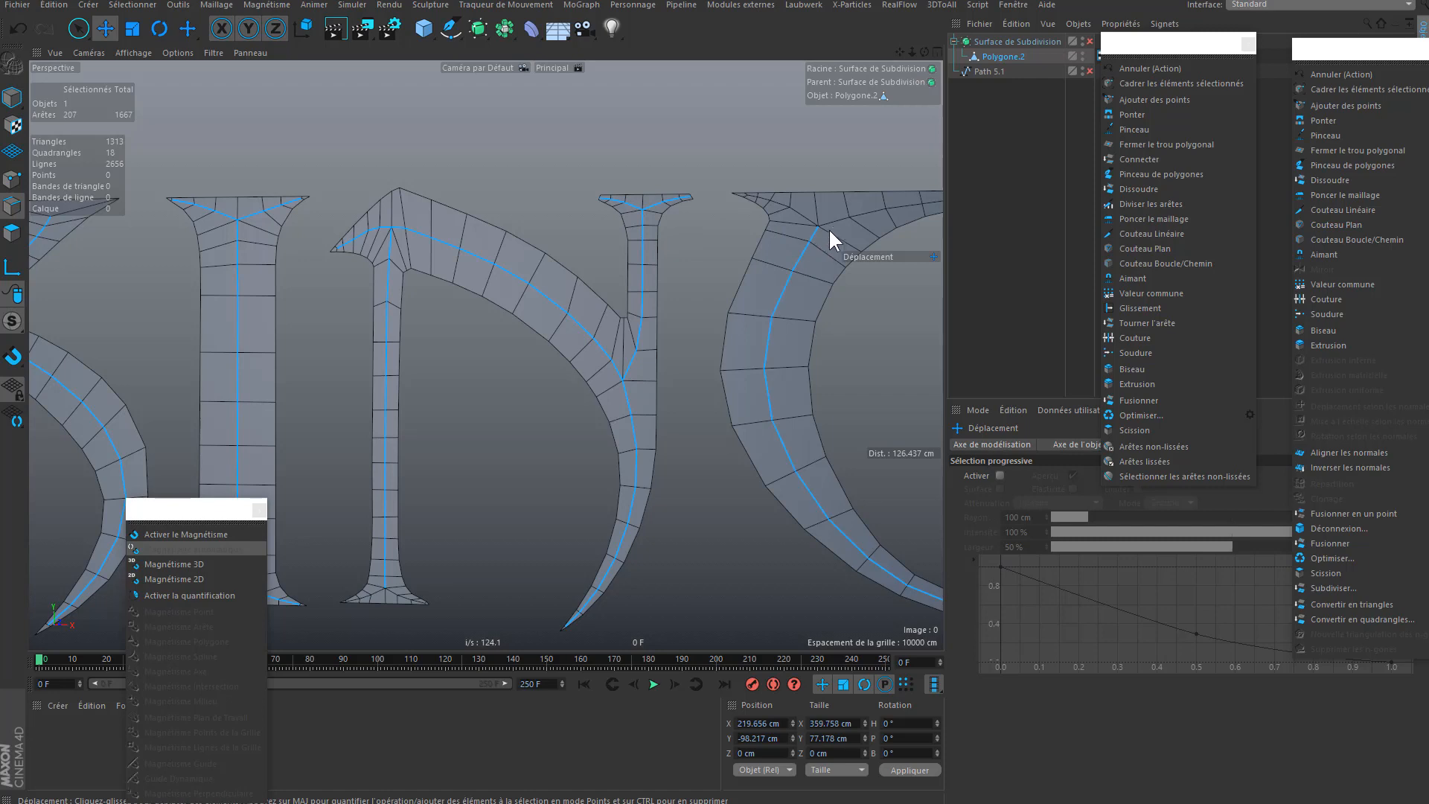
double_click(820, 222, "shift")
middle_click_drag(811, 231, 292, 265, "alt")
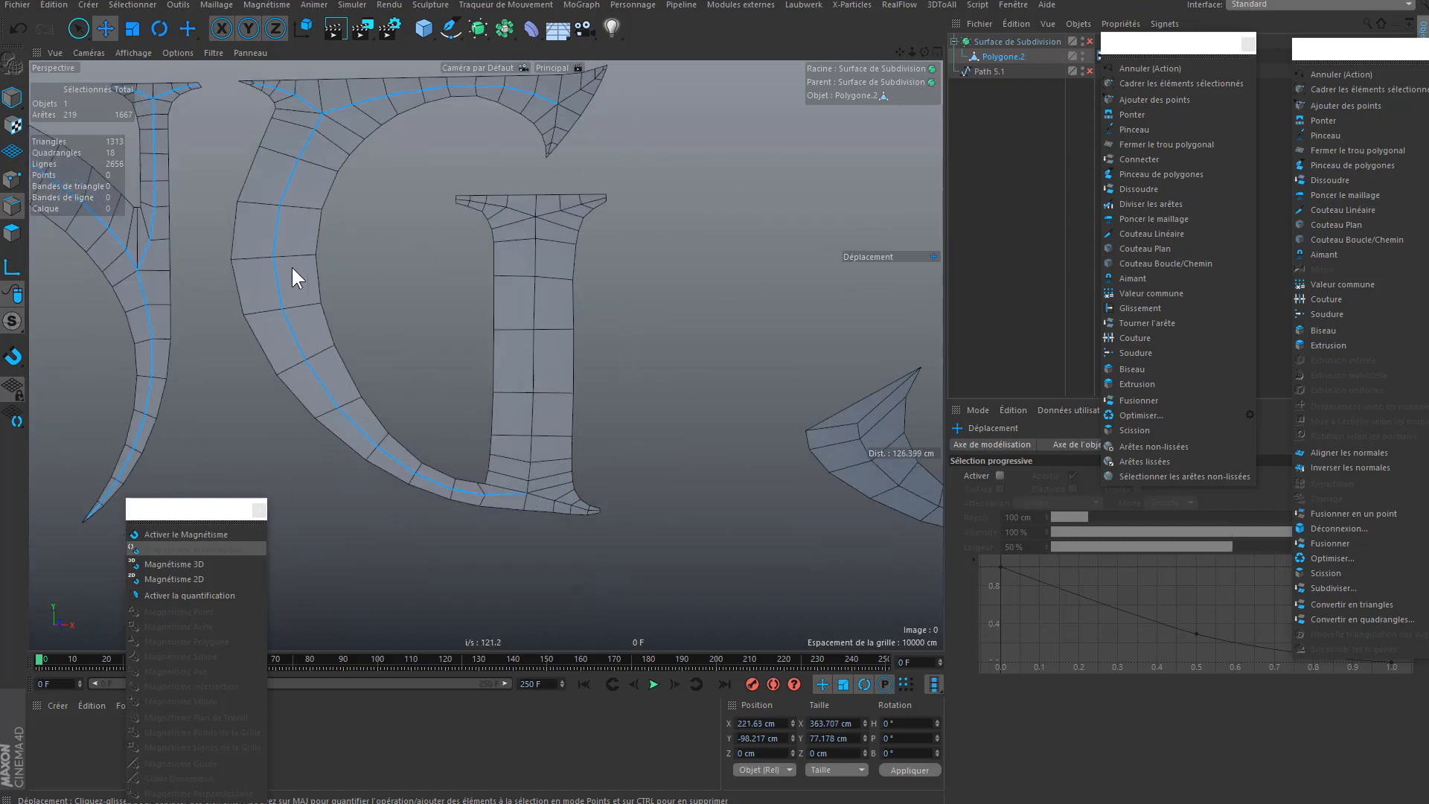
double_click(526, 302, "shift")
double_click(534, 210, "shift")
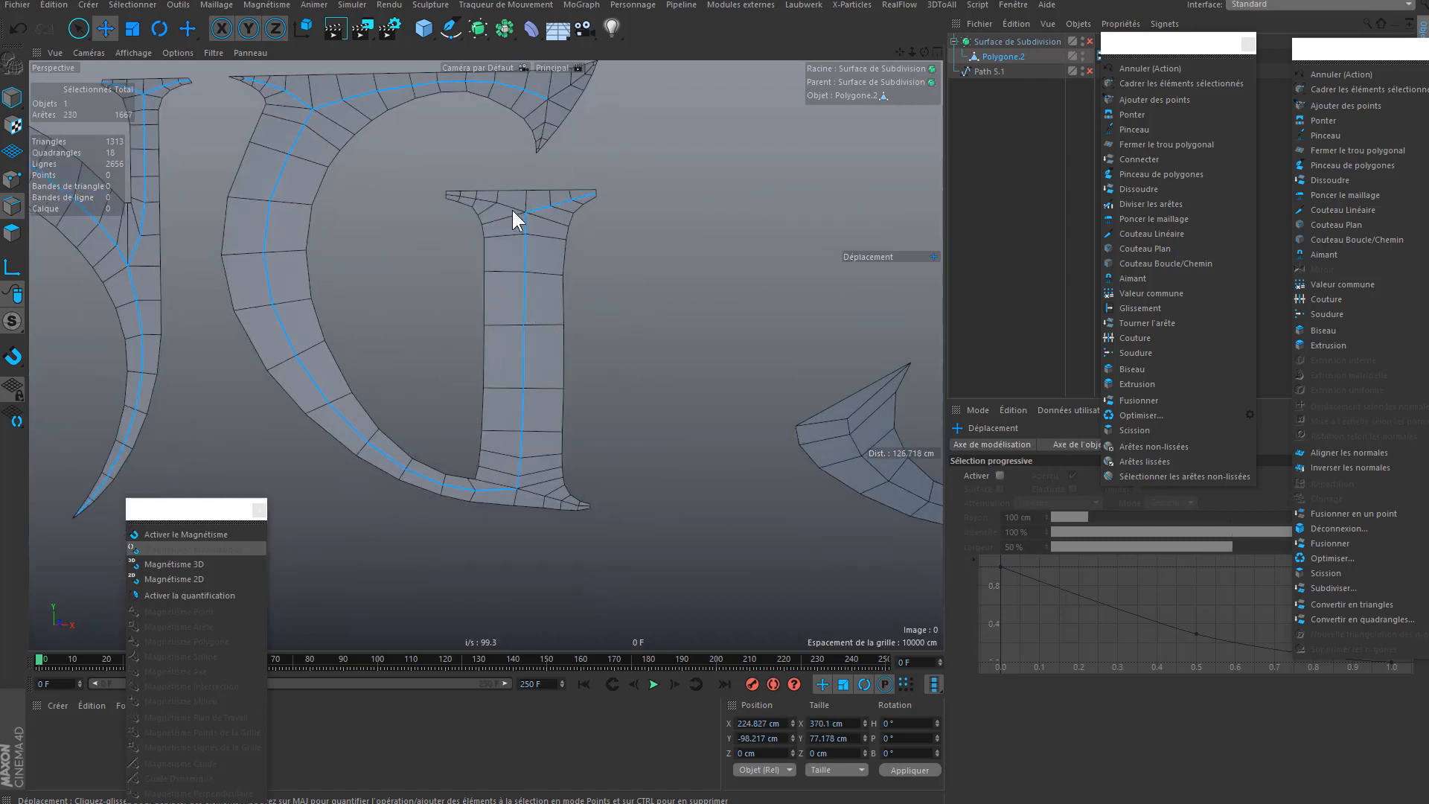
double_click(532, 489, "shift")
- Add the centre lines of the J's lower hook and vertical stem to the edge selection
middle_click_drag(672, 505, 387, 372, "alt")
double_click(387, 366, "shift")
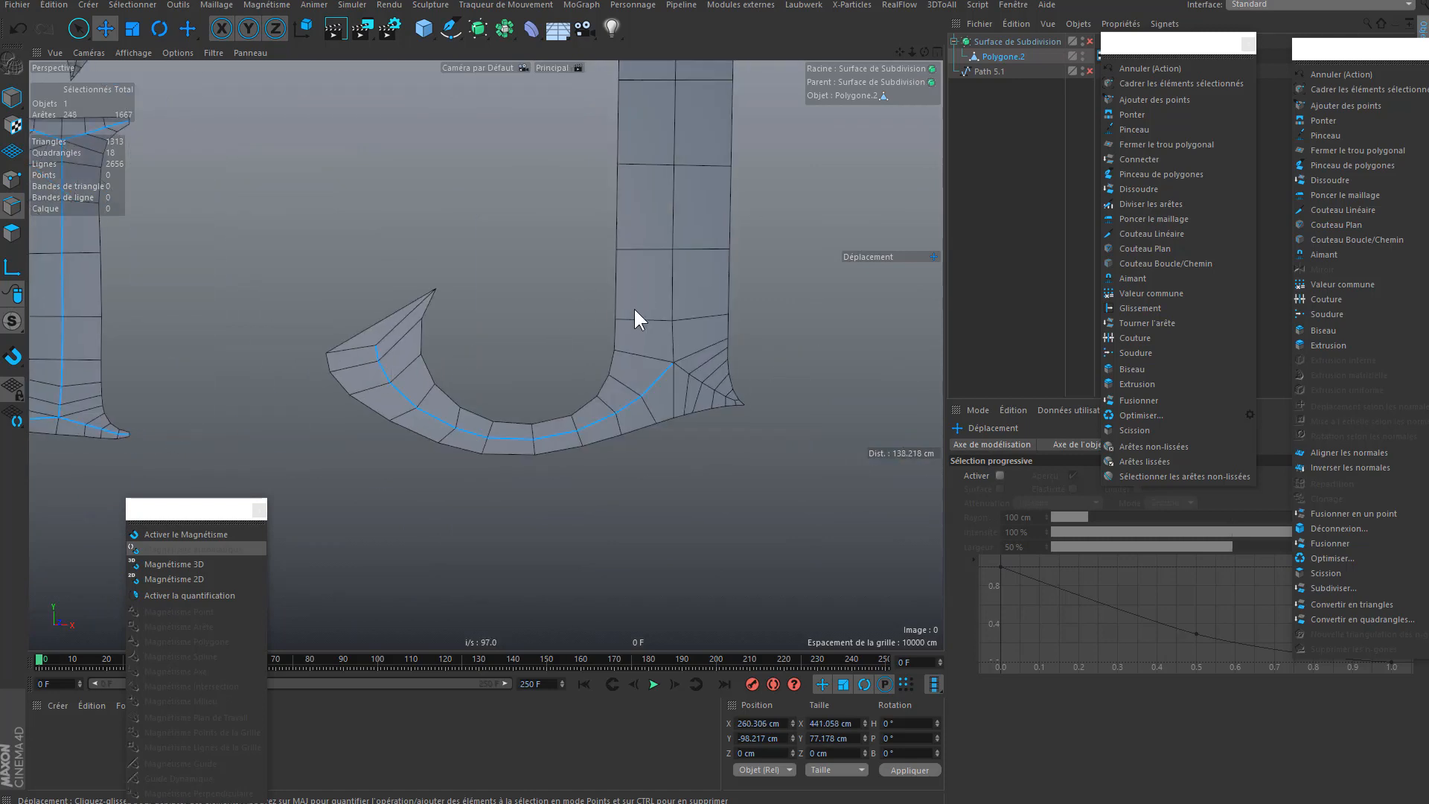
middle_click_drag(633, 306, 624, 453, "alt")
double_click(634, 382, "shift")
middle_click_drag(636, 386, 593, 353, "alt")
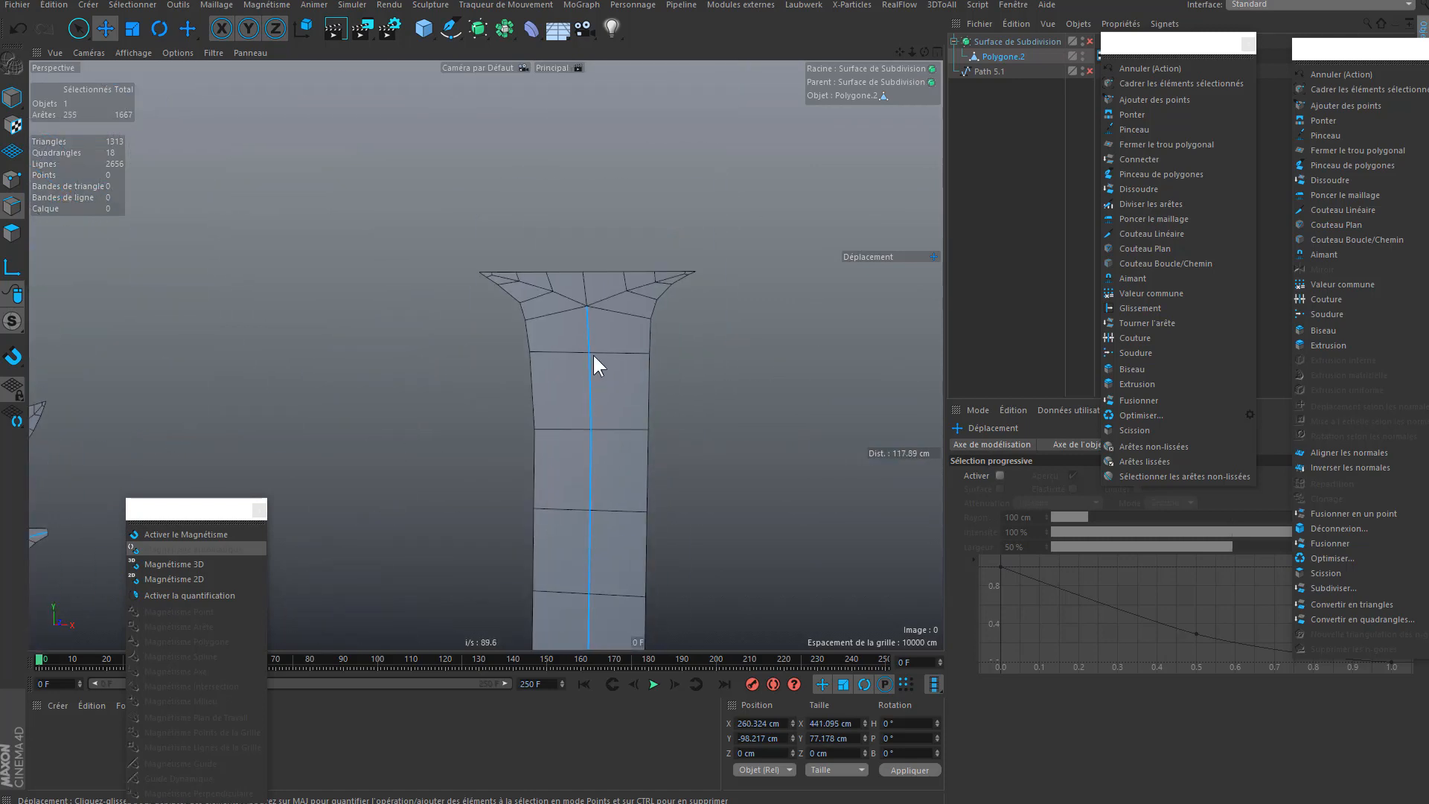
- Add the centre edges of the J's top serif and its lower right corner to the selection
double_click(569, 296, "shift")
double_click(601, 293, "shift")
middle_click_drag(601, 452, 653, 383, "alt")
right_click_drag(661, 374, 630, 472, "alt")
right_click_drag(644, 525, 525, 525, "alt")
double_click(656, 480, "shift")
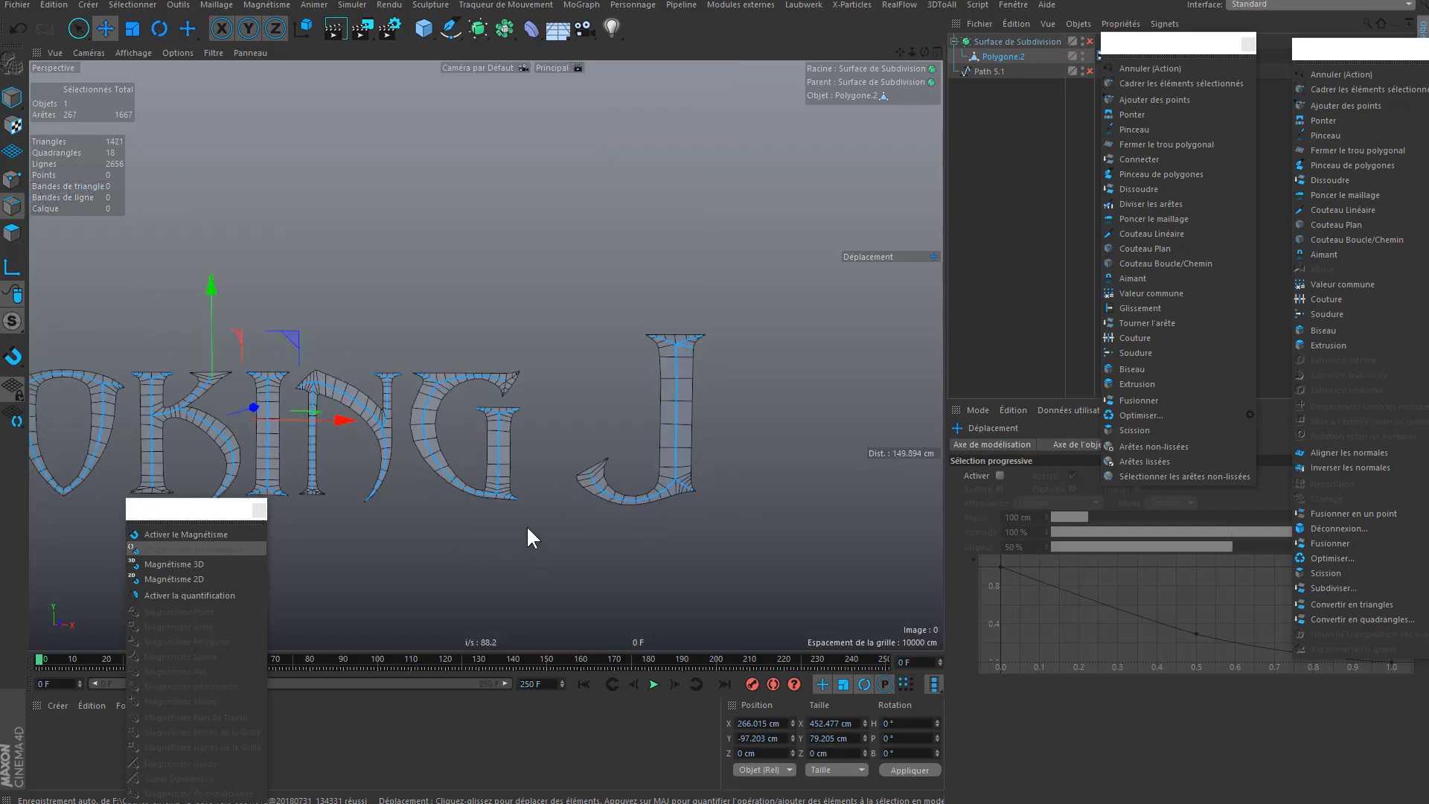
- Add the centre edges running into the tips of the G's upper right serif to the selection
scroll(526, 525, "down", 3)
scroll(729, 470, "up", 3)
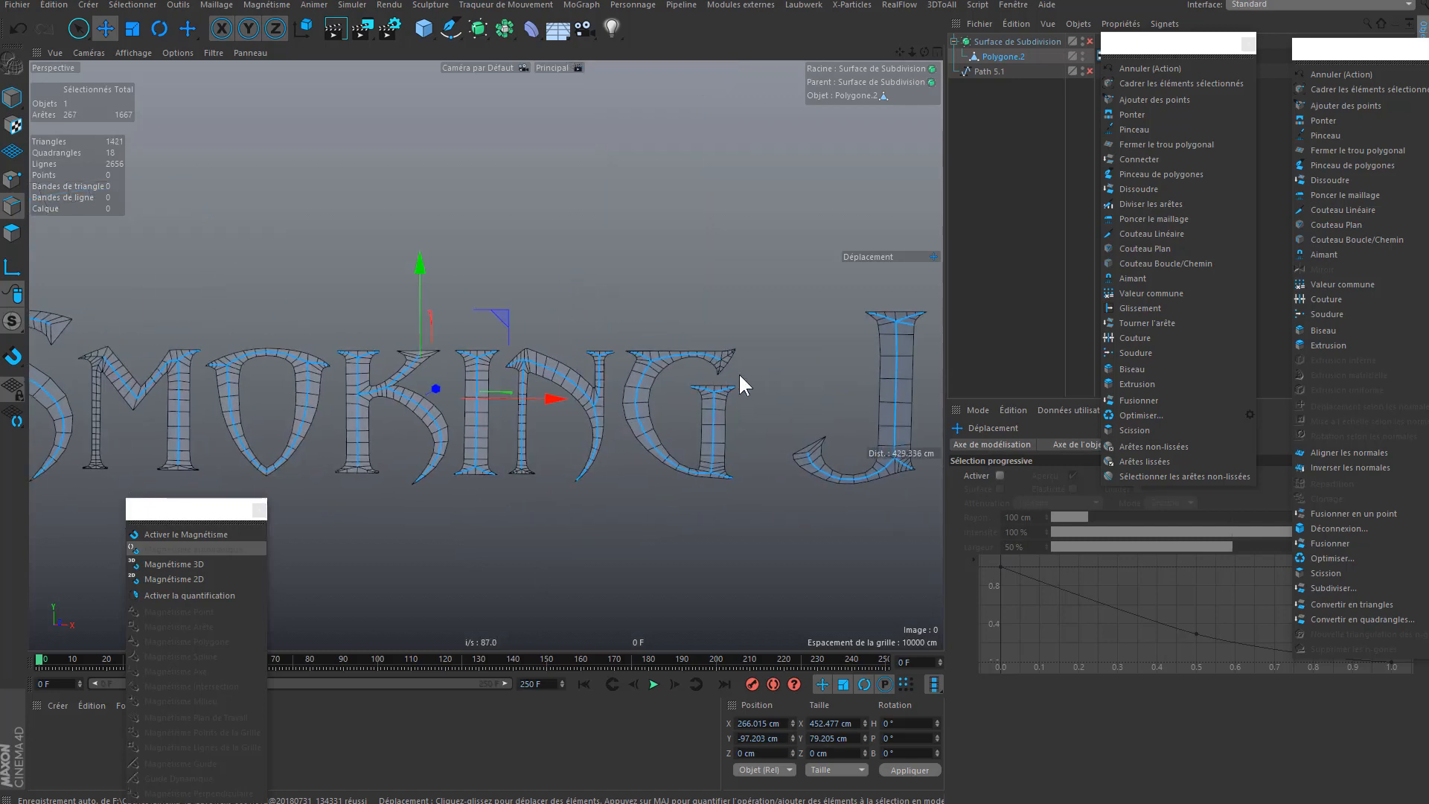
scroll(778, 365, "up", 4)
double_click(776, 314, "shift")
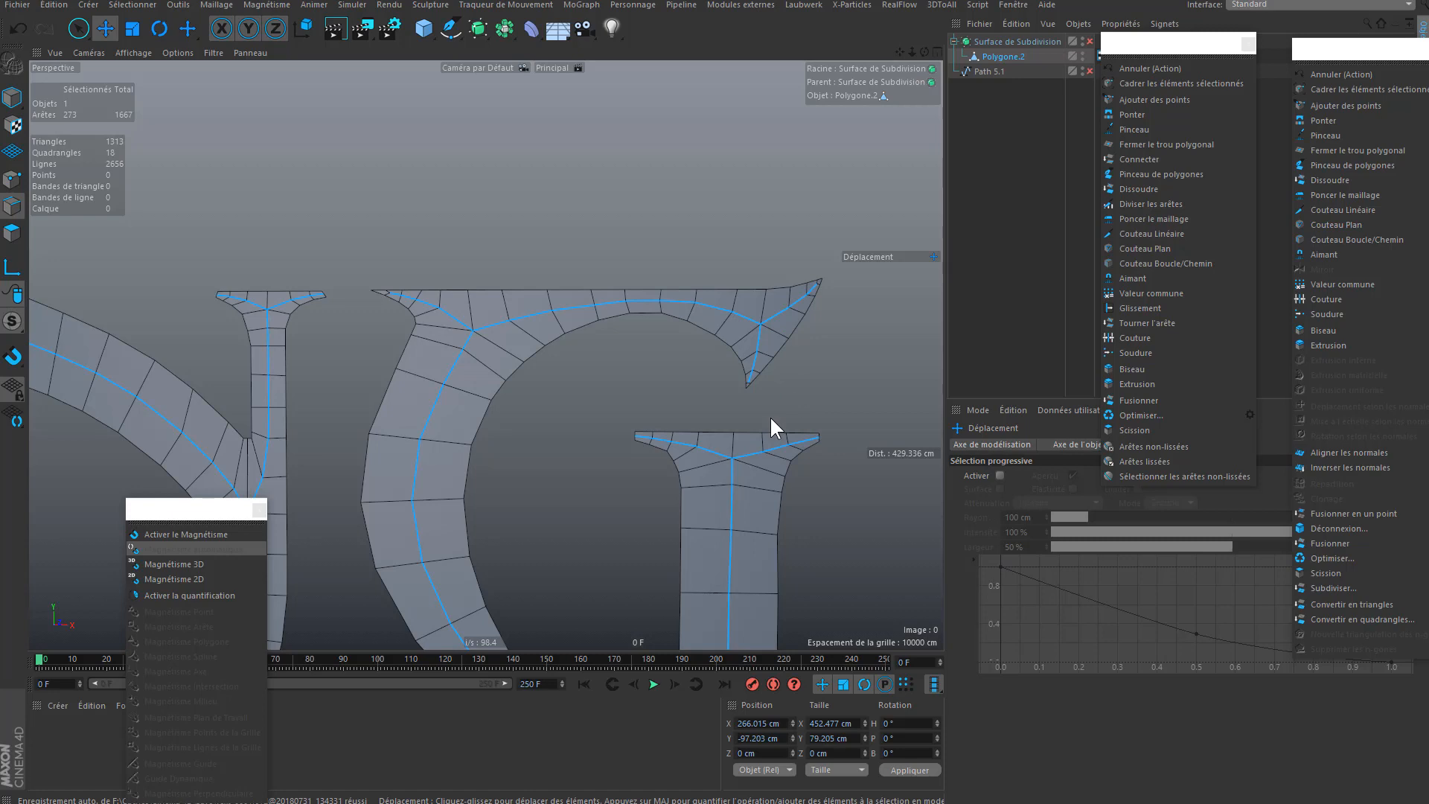
- Add the centre edges on the left half of the K's foot serif to the selection
right_click_drag(764, 423, 641, 547, "alt")
middle_click_drag(642, 547, 558, 365, "alt")
scroll(624, 359, "up", 5)
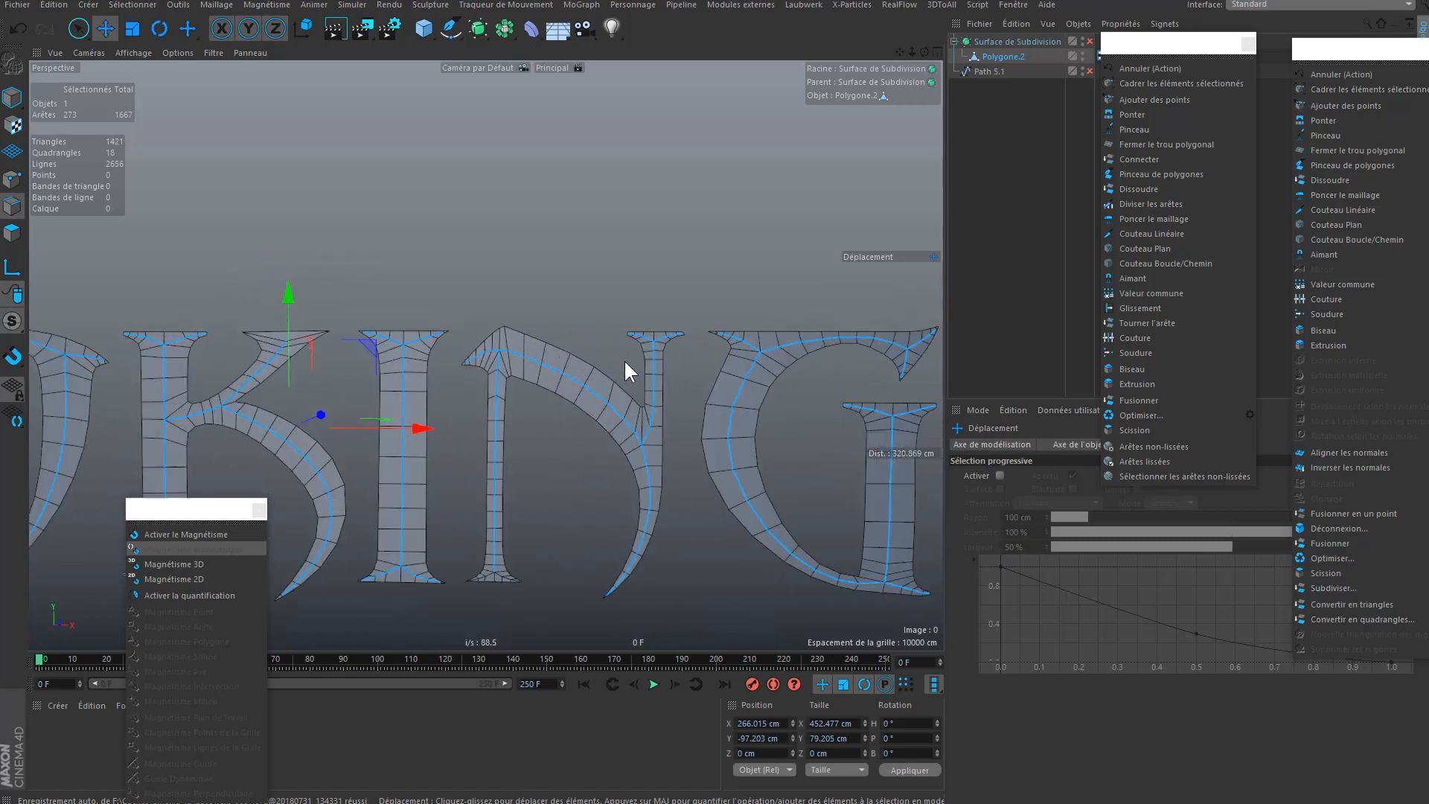
scroll(670, 363, "down", 4)
middle_click_drag(431, 470, 753, 463, "alt")
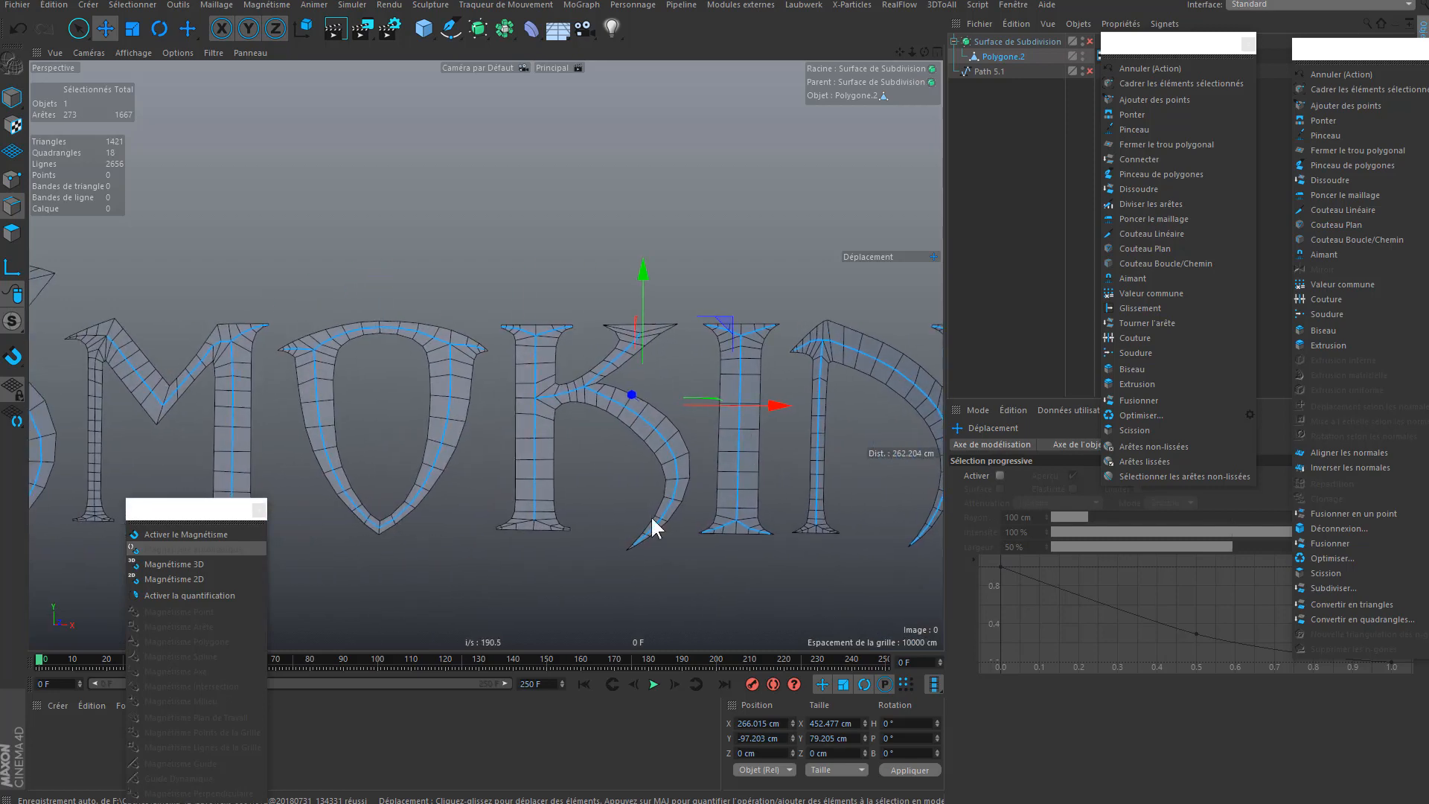
scroll(632, 517, "up", 8)
left_click(701, 349, "shift")
middle_click_drag(702, 350, 368, 371, "alt")
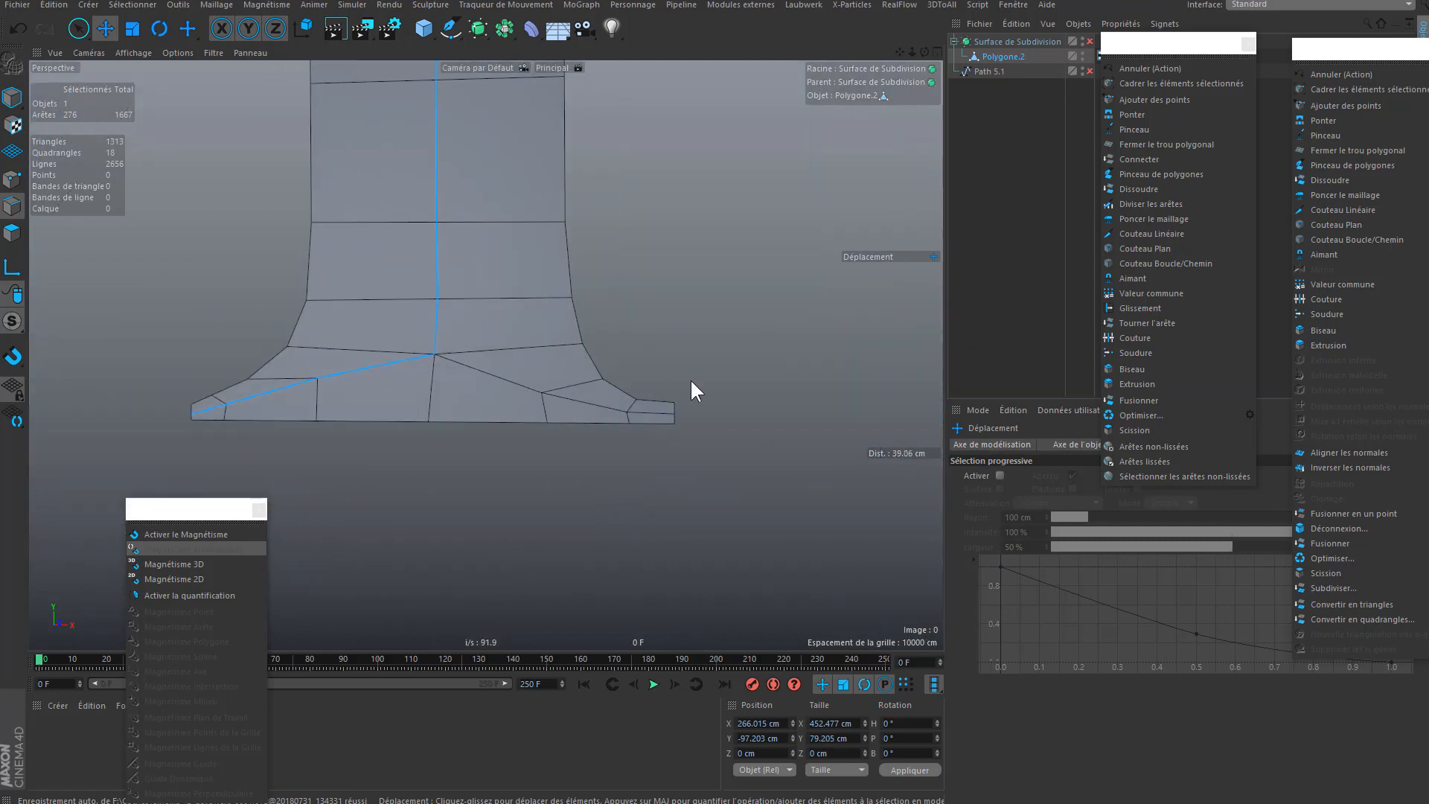
- Slightly reposition the inner point near the left end of the K's foot serif with the Polygon Pen
left_click(1146, 174)
scroll(359, 329, "up", 3)
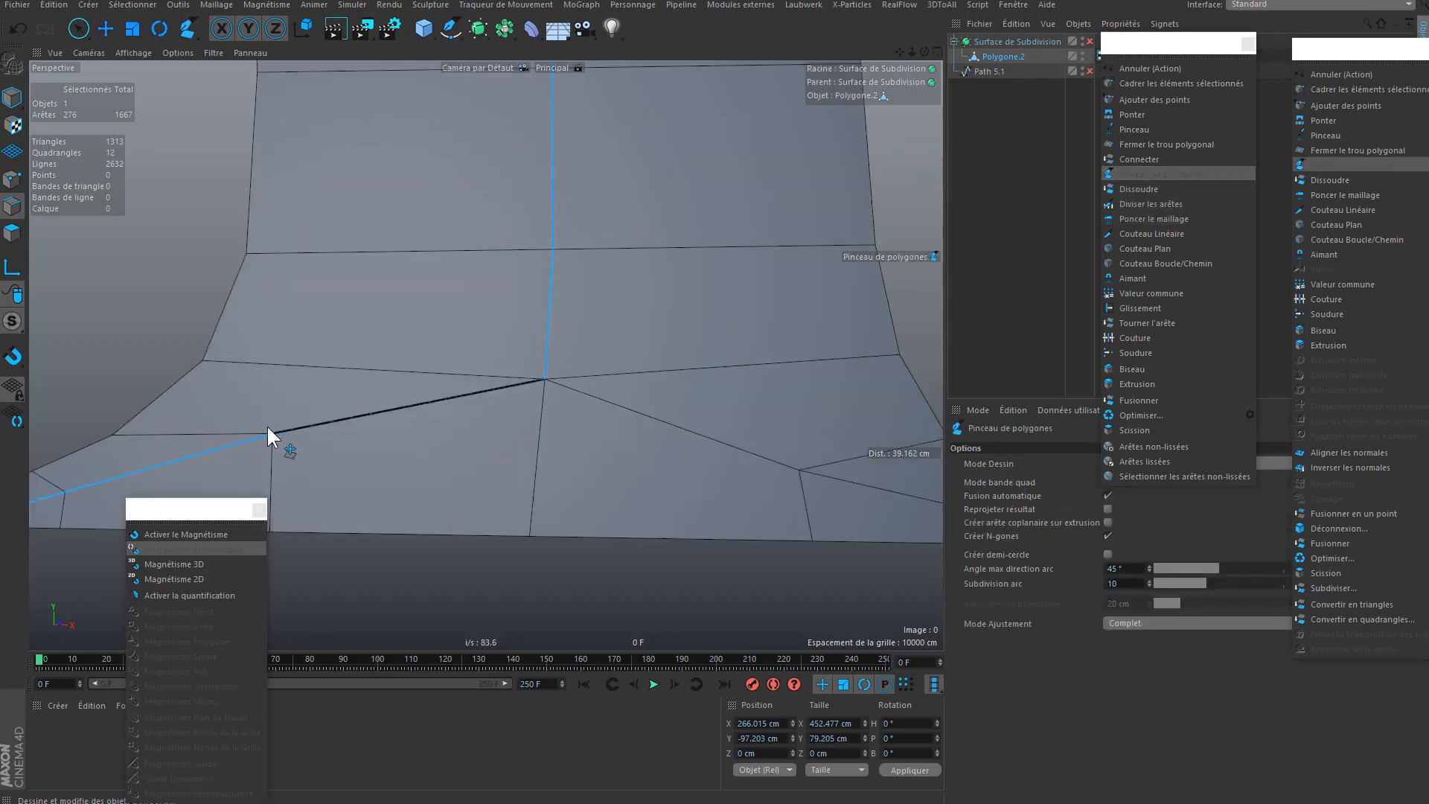
scroll(320, 470, "down", 4)
left_click_drag(391, 449, 404, 454)
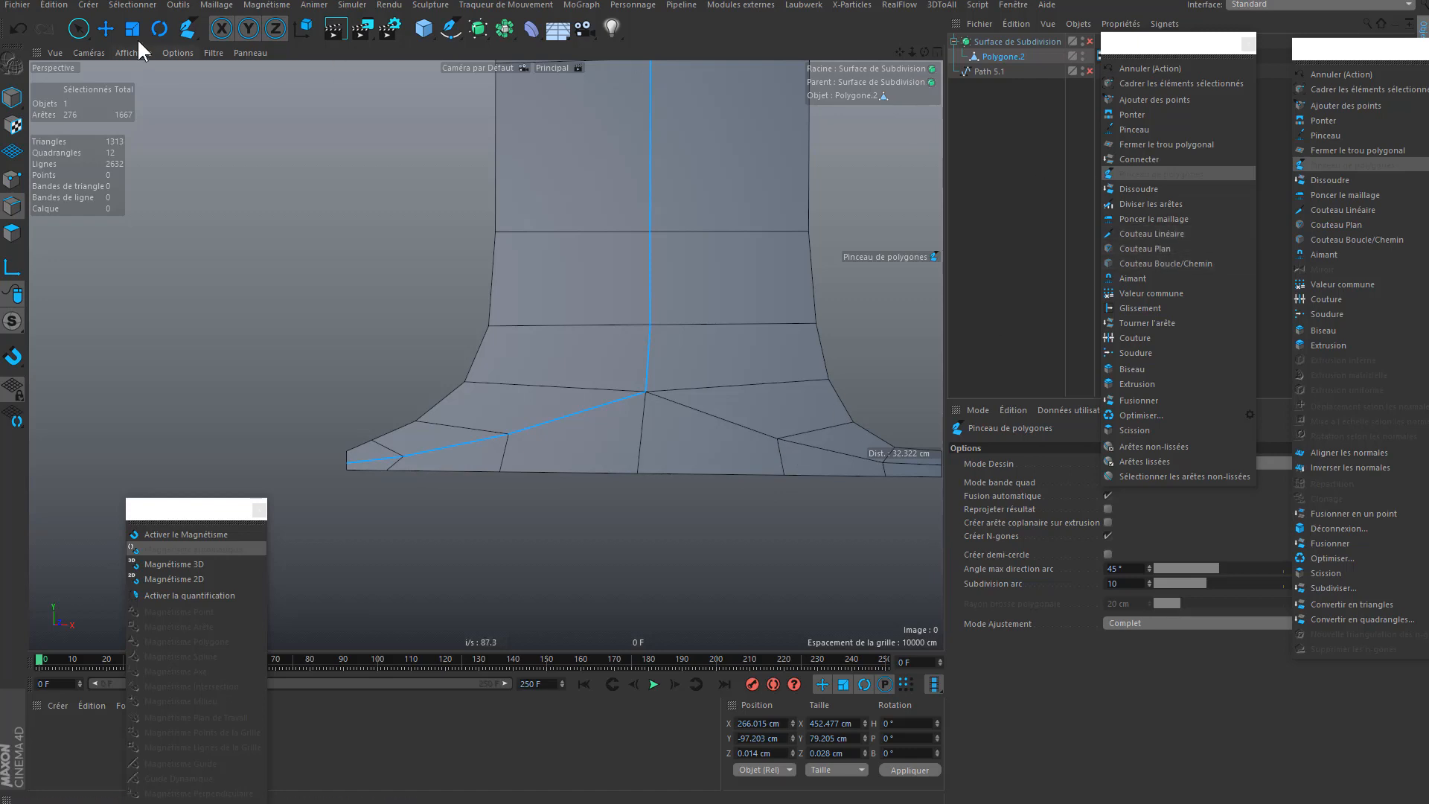
- With the Move tool, add the right half of the K's foot serif and the M's right foot serif to the selection
left_click(106, 28)
double_click(694, 409, "shift")
right_click_drag(697, 422, 296, 446, "alt")
middle_click_drag(296, 447, 588, 500, "alt")
right_click_drag(252, 447, 305, 445, "alt")
double_click(312, 438, "shift")
double_click(367, 439, "shift")
- Add the centre edges of the M's upper left corner, left stem and left foot serif to the selection
middle_click_drag(390, 432, 698, 531, "alt")
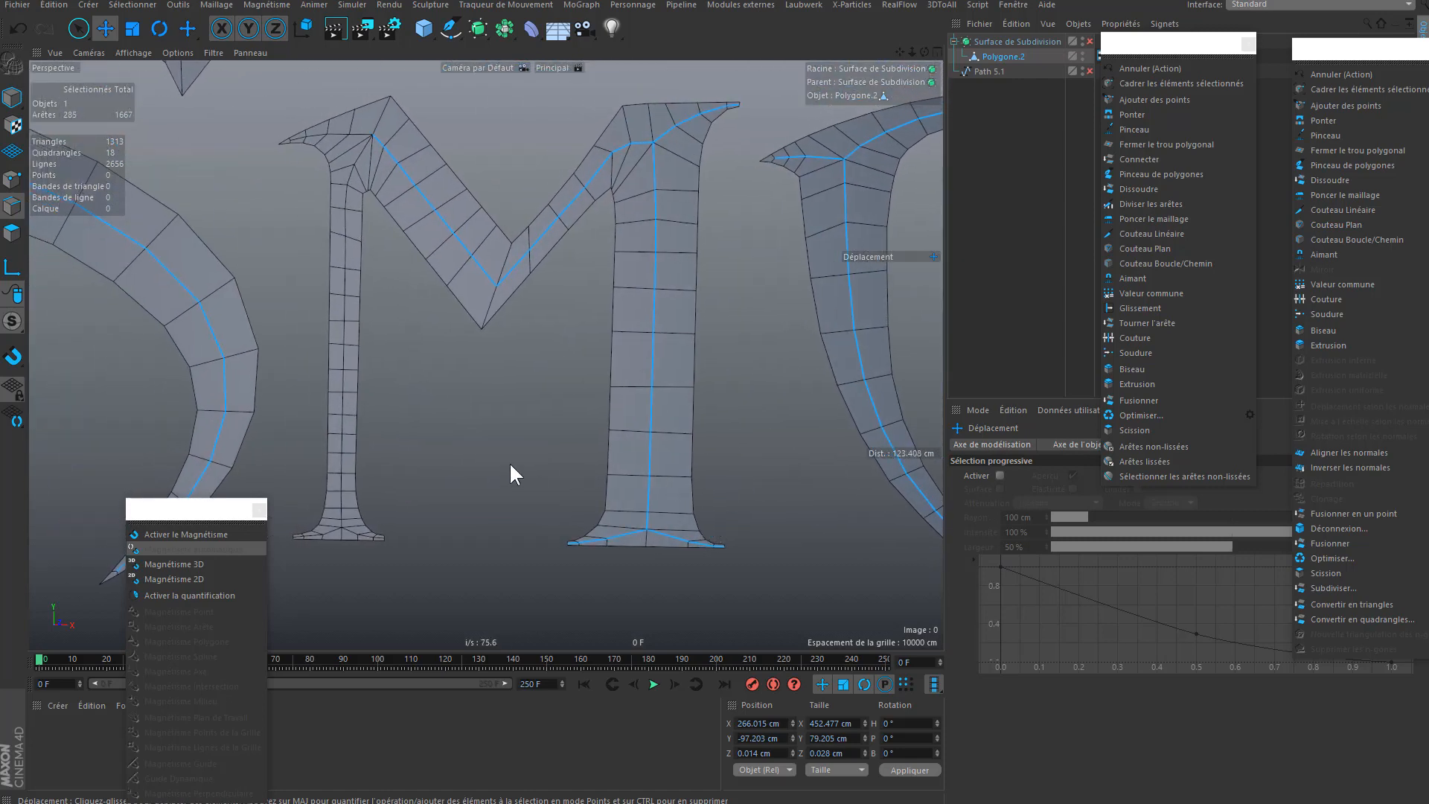
left_click(359, 133, "shift")
double_click(348, 183, "shift")
scroll(333, 564, "up", 5)
left_click(334, 493, "shift")
double_click(335, 493, "shift")
double_click(384, 496, "shift")
right_click_drag(384, 497, 206, 565, "alt")
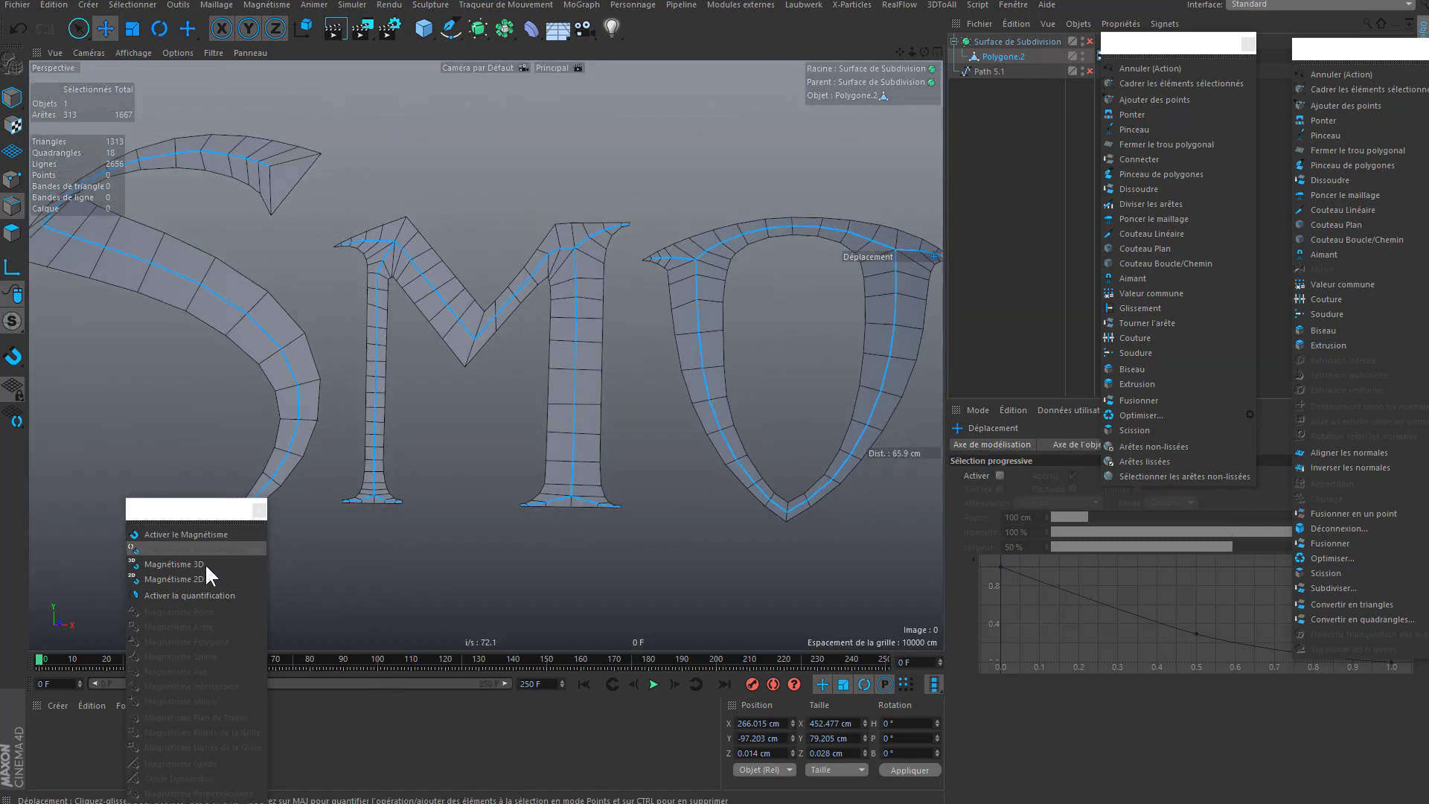
scroll(202, 560, "down", 2)
mouse_move(545, 291)
middle_mouse_down("alt")
mouse_move(749, 282)
mouse_move(758, 256)
mouse_move(414, 258)
middle_mouse_up("alt")
middle_click_drag(700, 250, 216, 261, "alt")
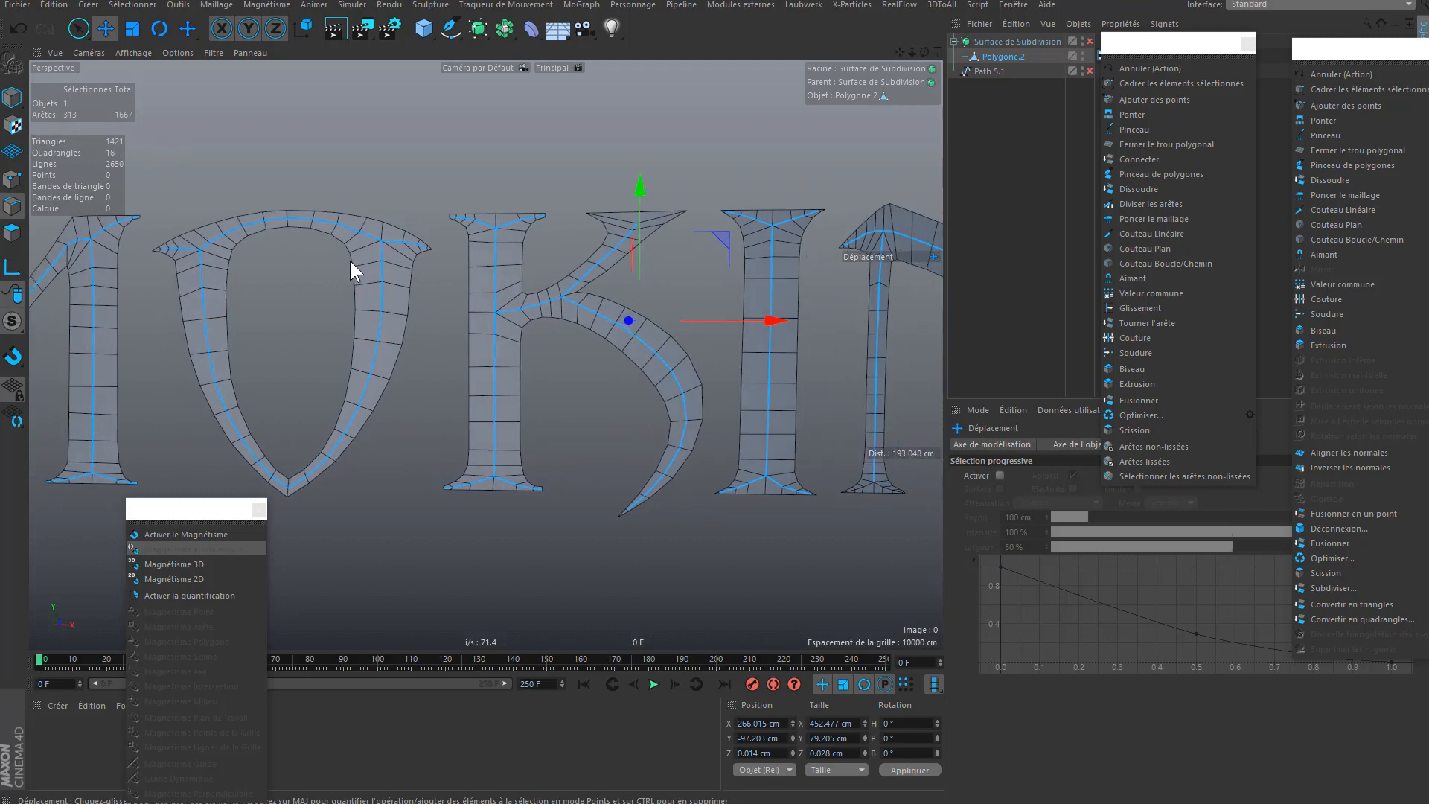
middle_click_drag(667, 322, 323, 332, "alt")
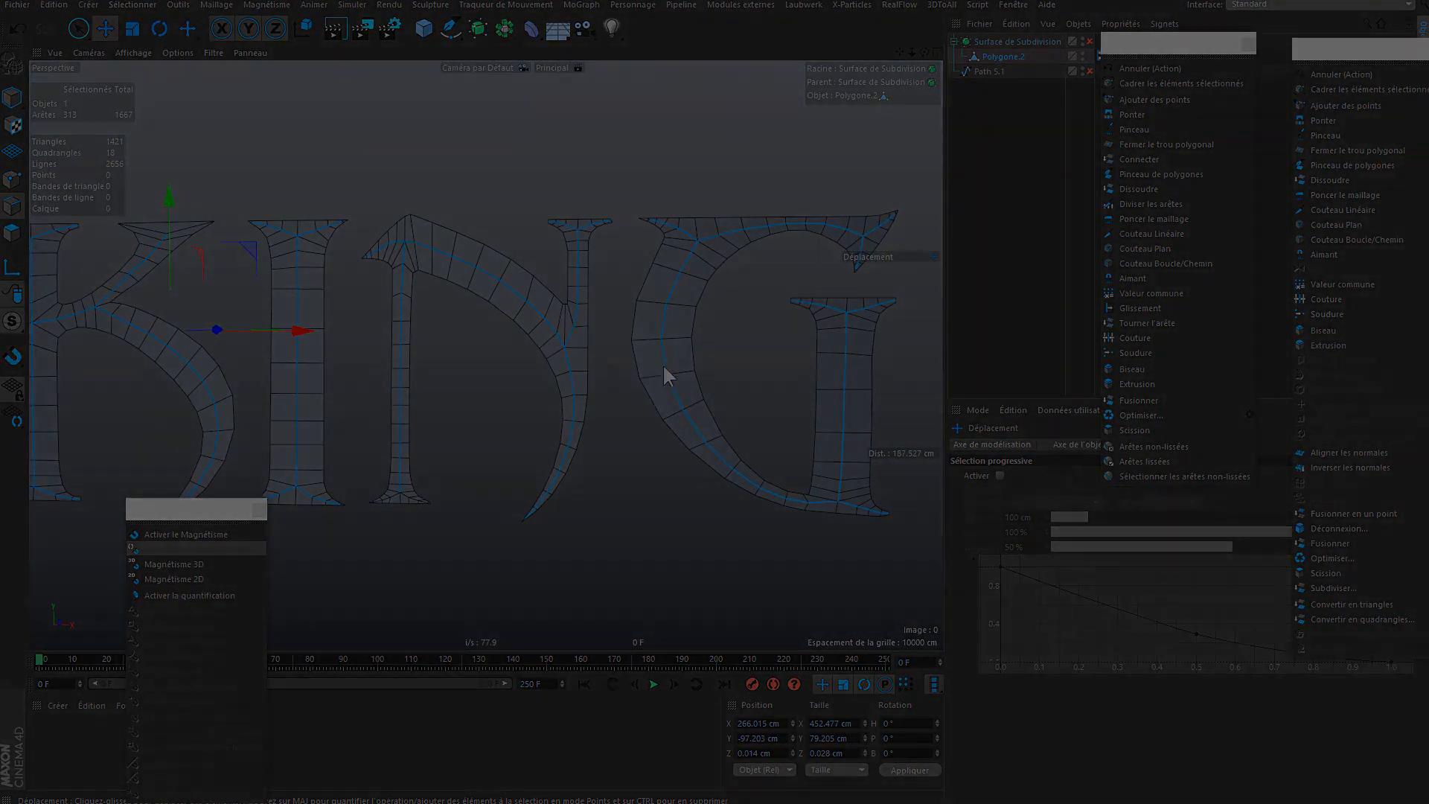